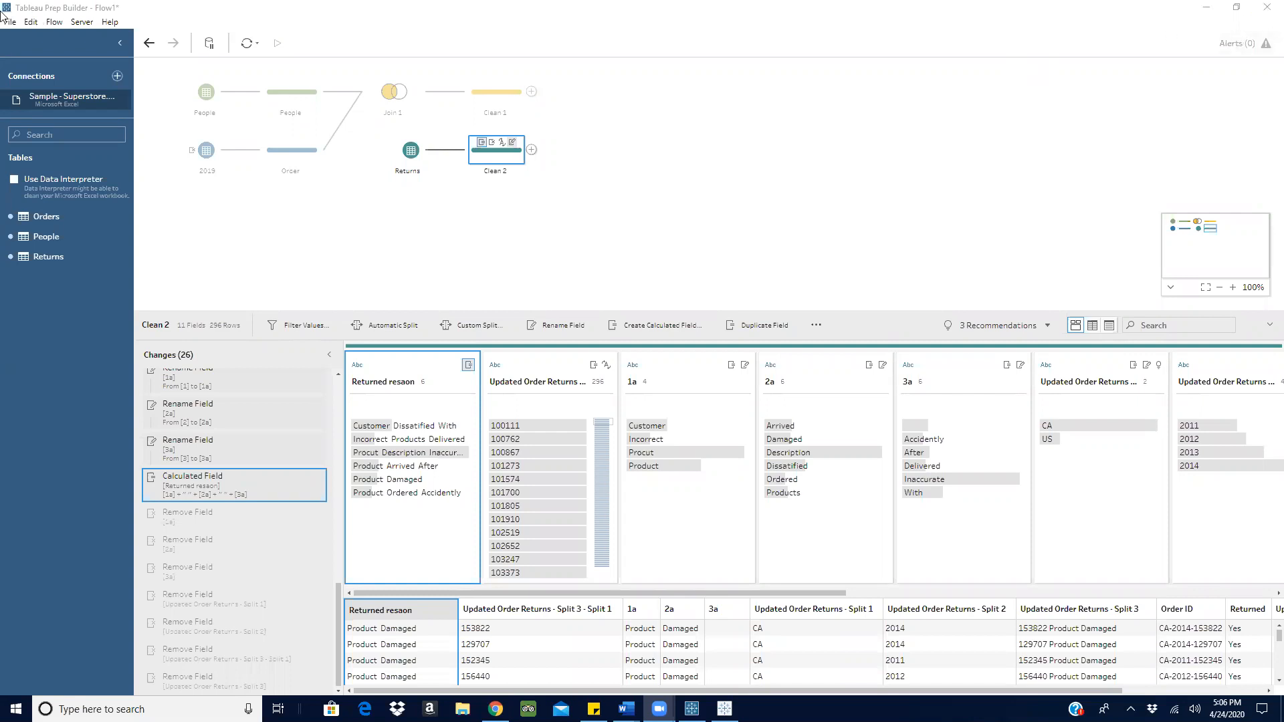
# Close the current flow without saving its changes and relaunch Tableau Prep Builder from the desktop.
pyautogui.click(1267, 8)
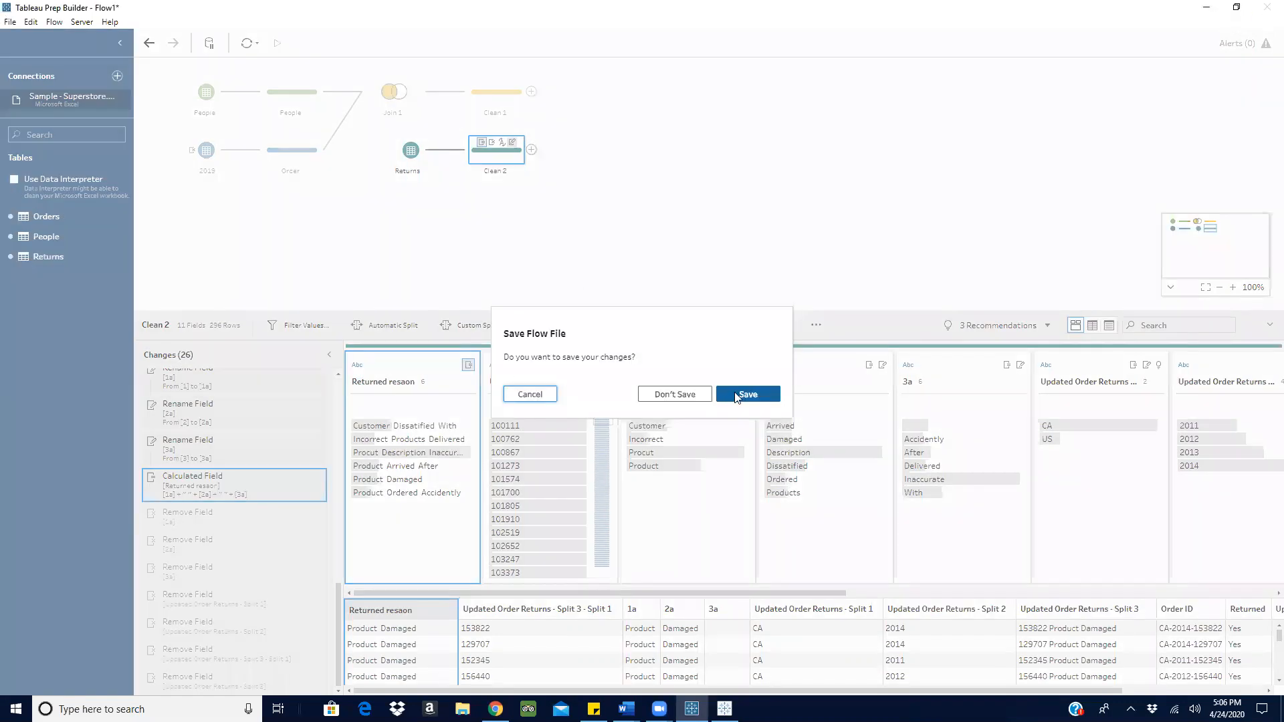
pyautogui.click(676, 395)
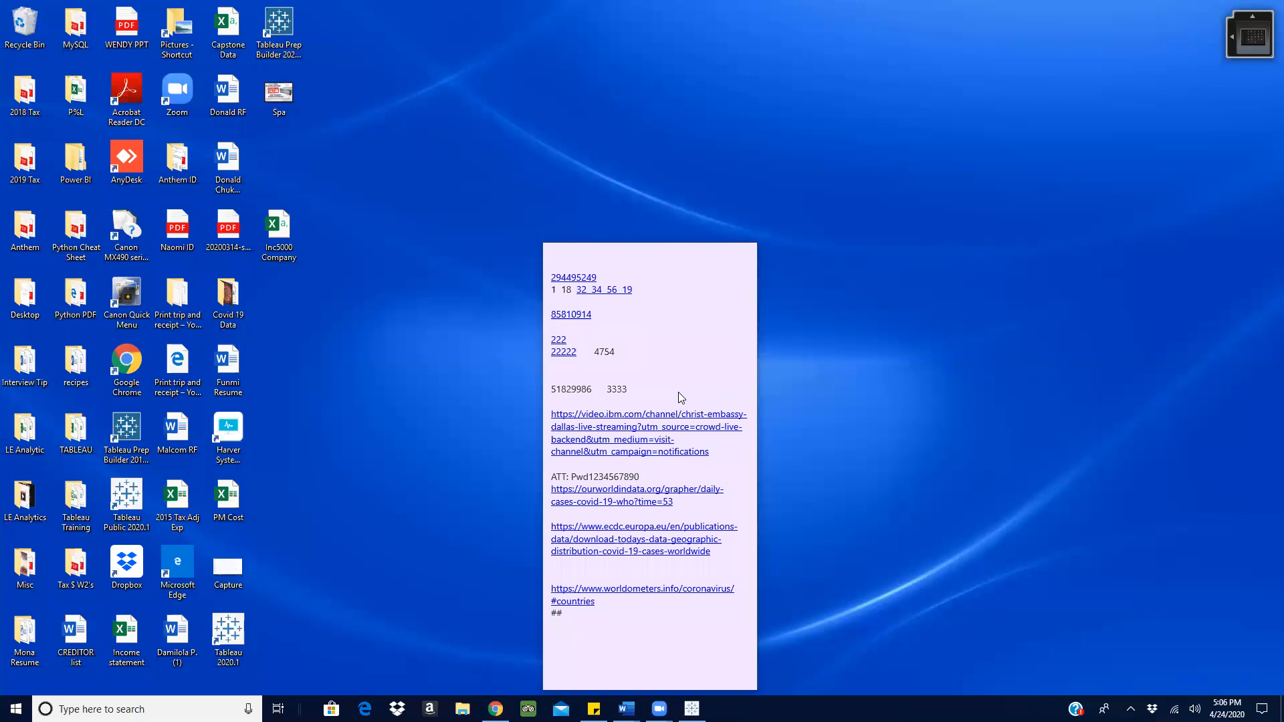
pyautogui.click(280, 32)
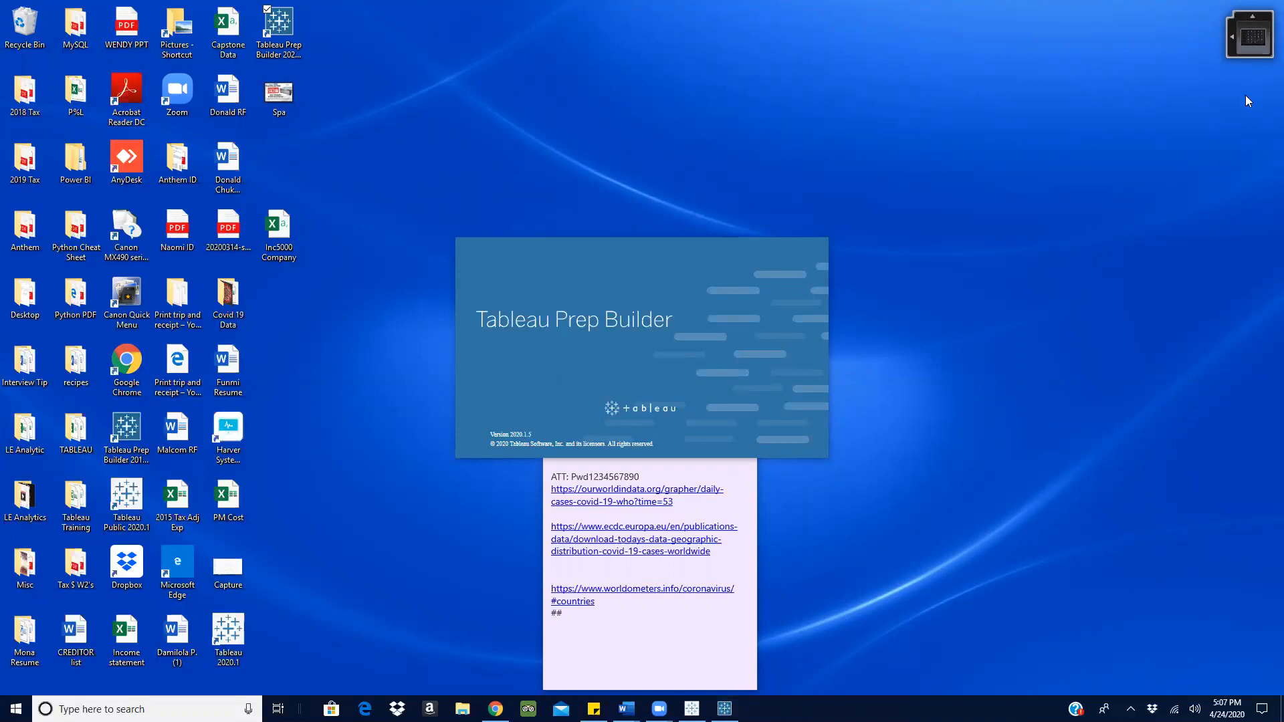
pyautogui.click(1253, 50)
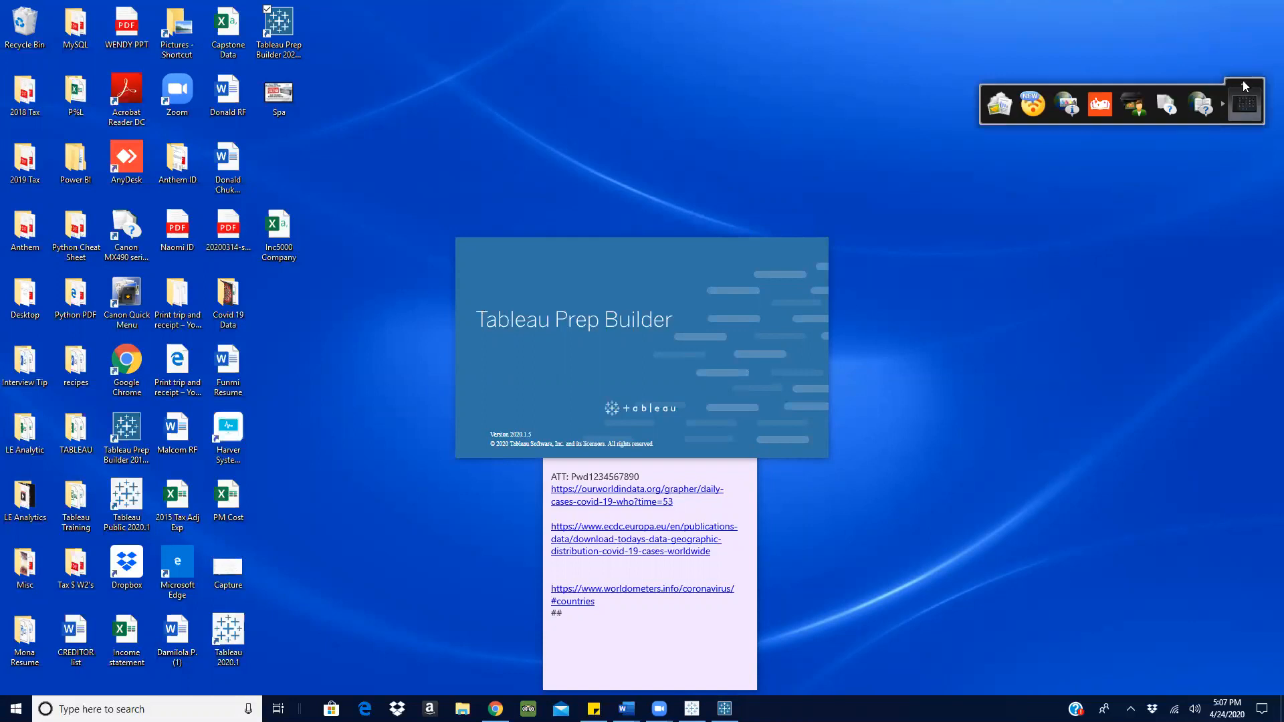
pyautogui.click(1245, 106)
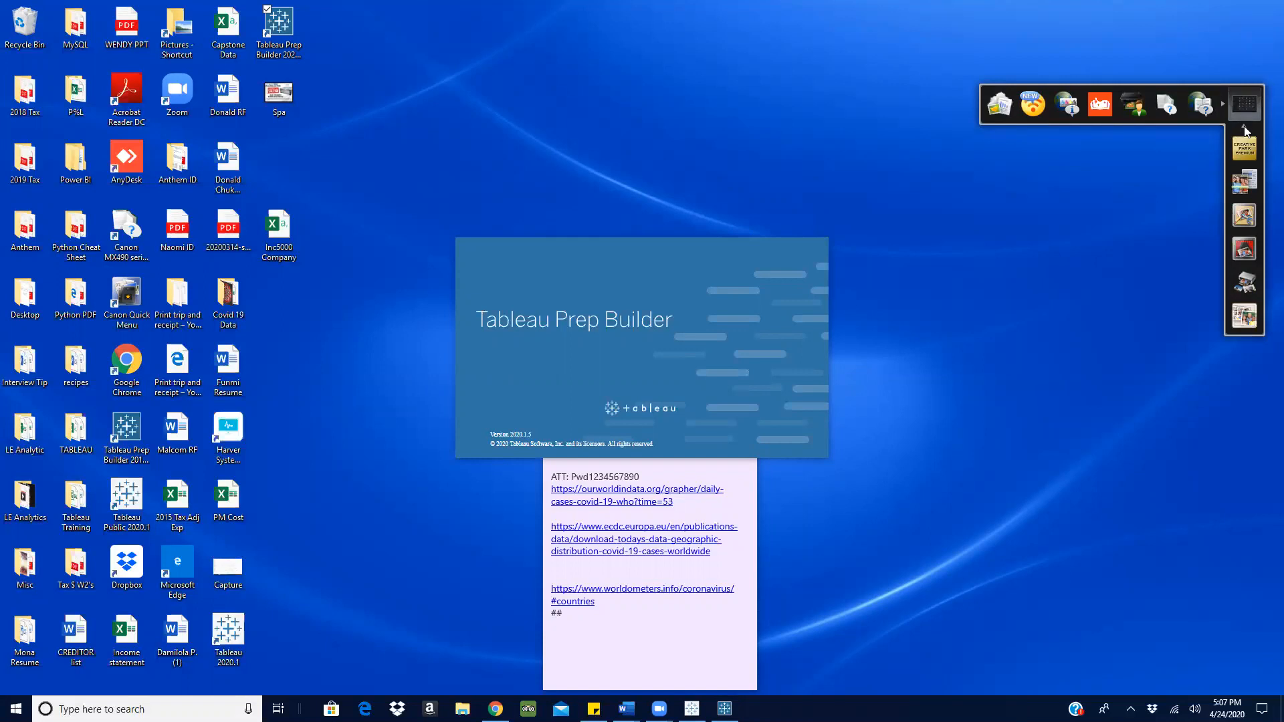
pyautogui.click(1245, 127)
pyautogui.click(1225, 109)
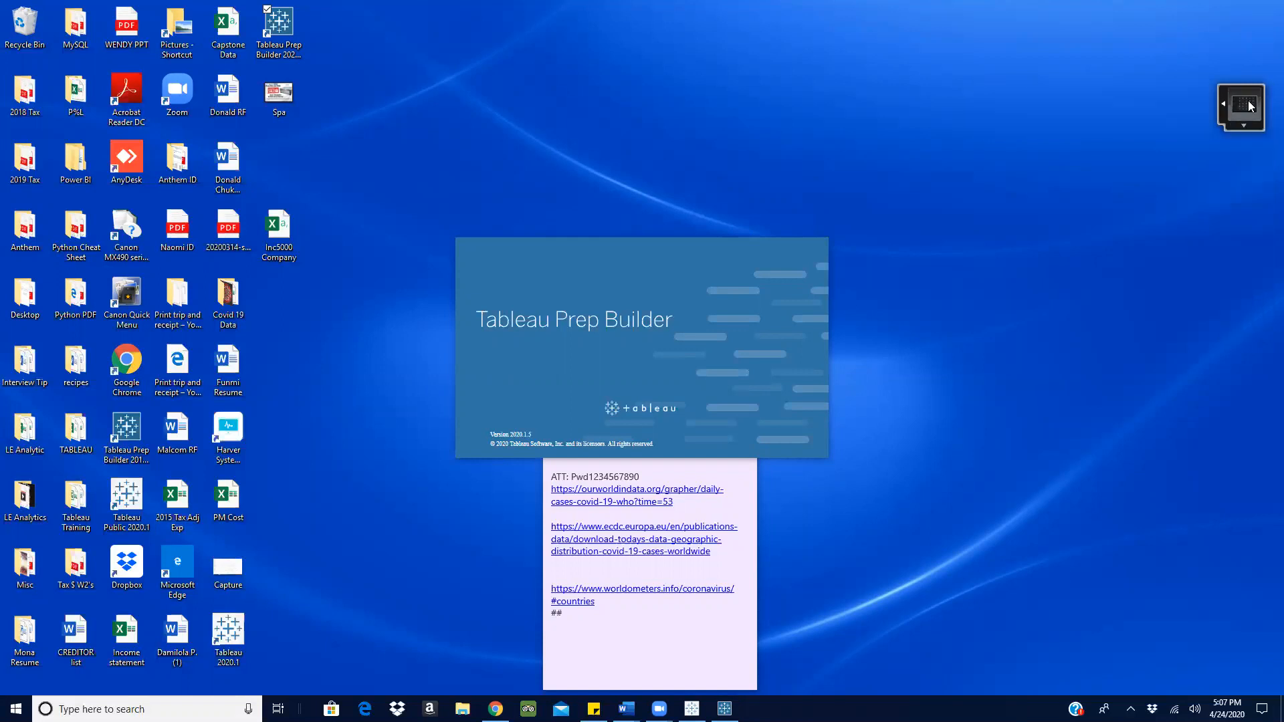
pyautogui.moveTo(1243, 106); pyautogui.dragTo(1063, 47)
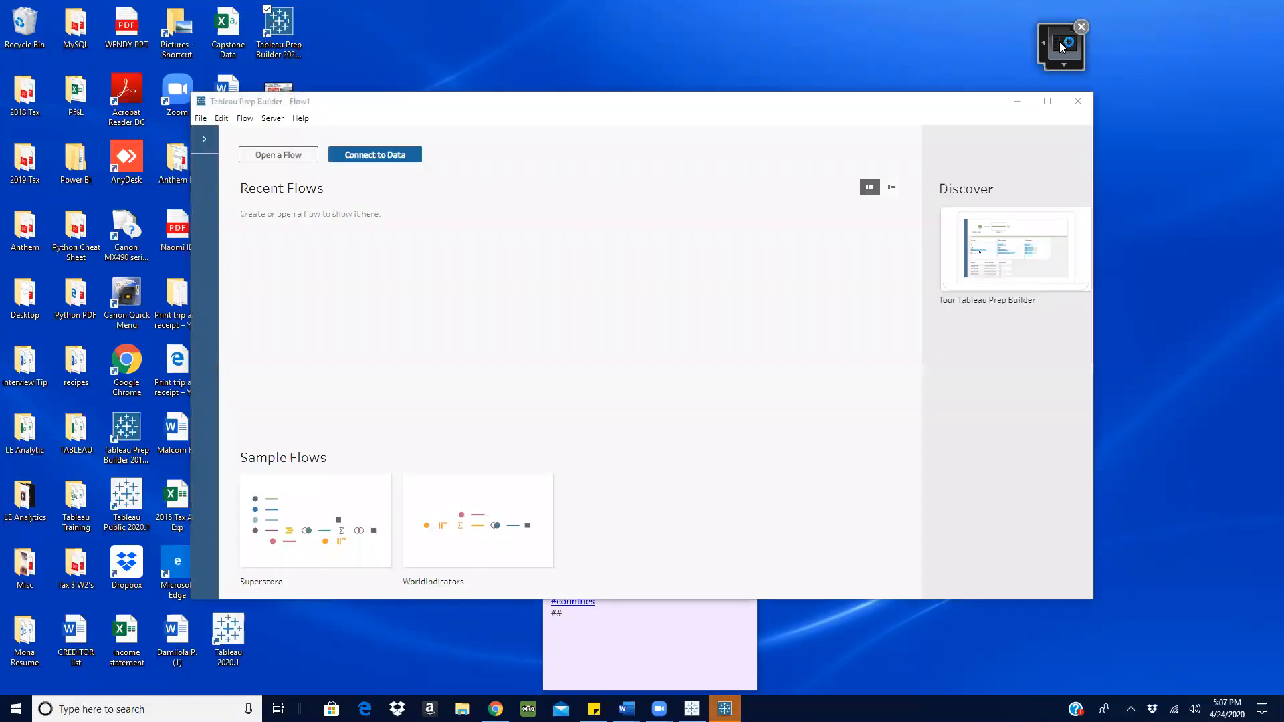
# Maximize the new Tableau Prep Builder window and connect to the Excel workbook Sample - Superstore.
pyautogui.click(1047, 101)
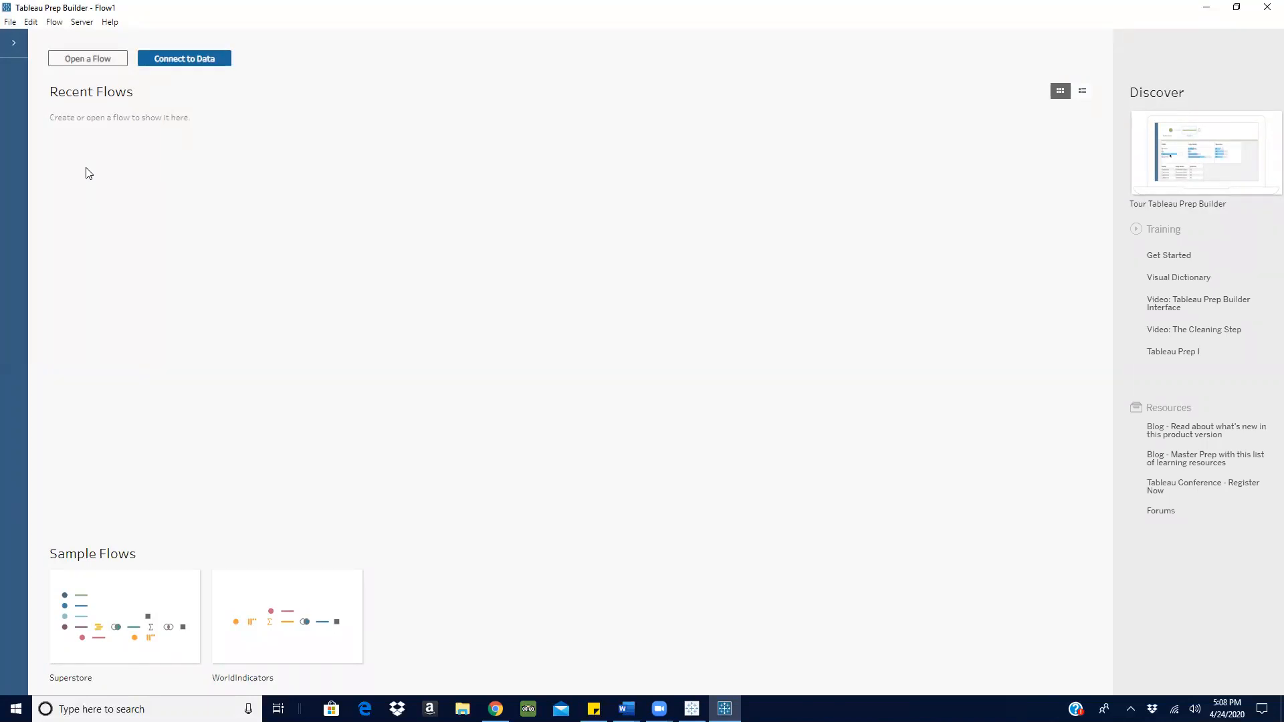
pyautogui.click(171, 65)
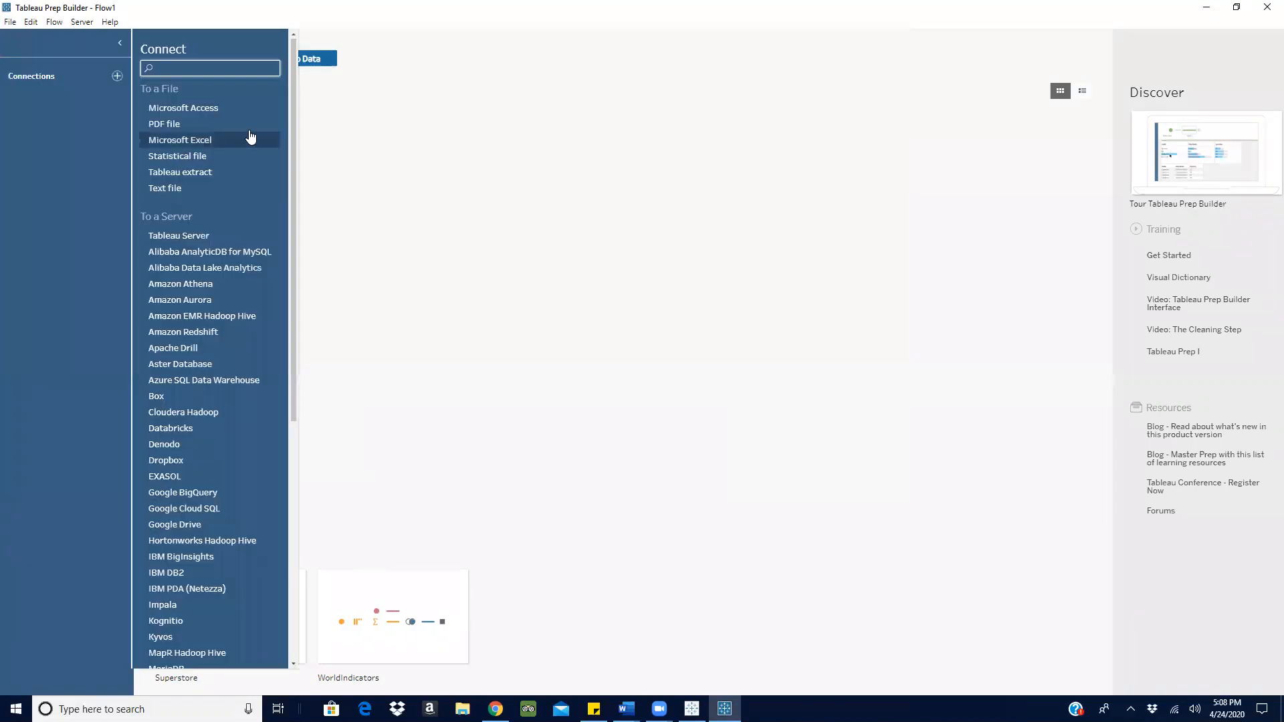
pyautogui.click(193, 139)
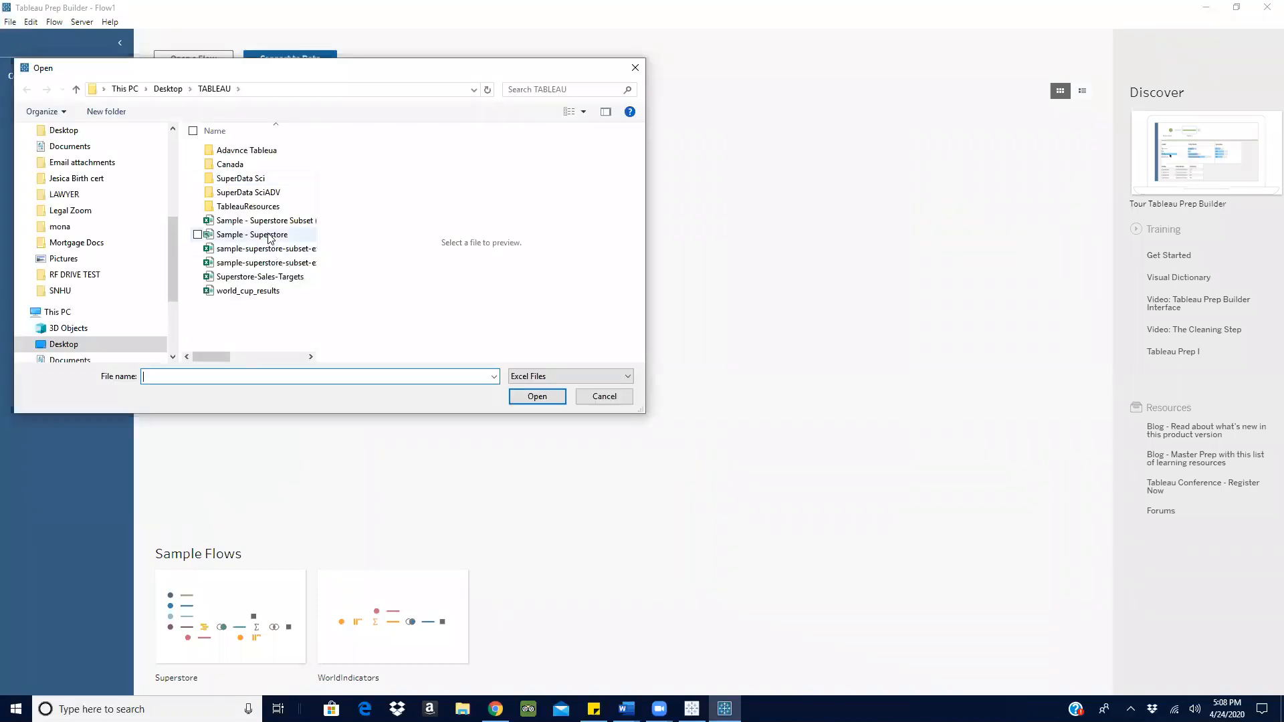
pyautogui.click(270, 235)
pyautogui.click(535, 397)
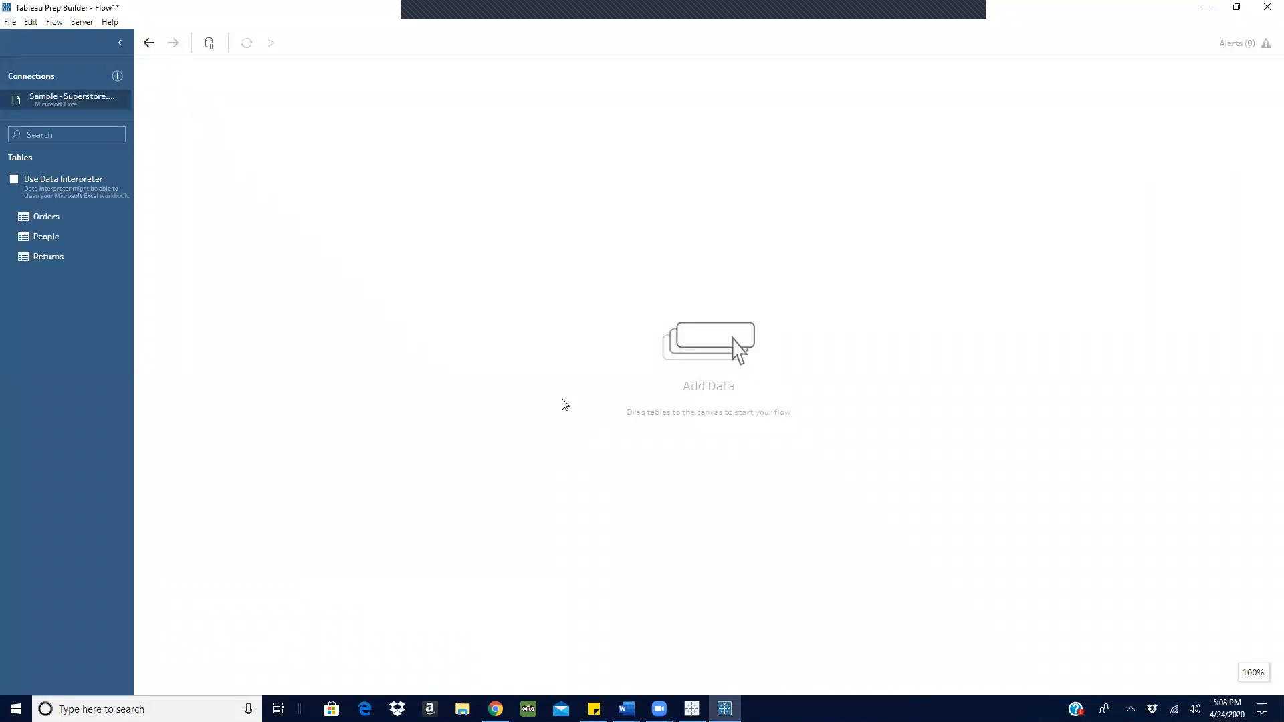
# Add the Orders table to the flow and attach a cleaning step to it.
pyautogui.moveTo(38, 220); pyautogui.dragTo(268, 148)
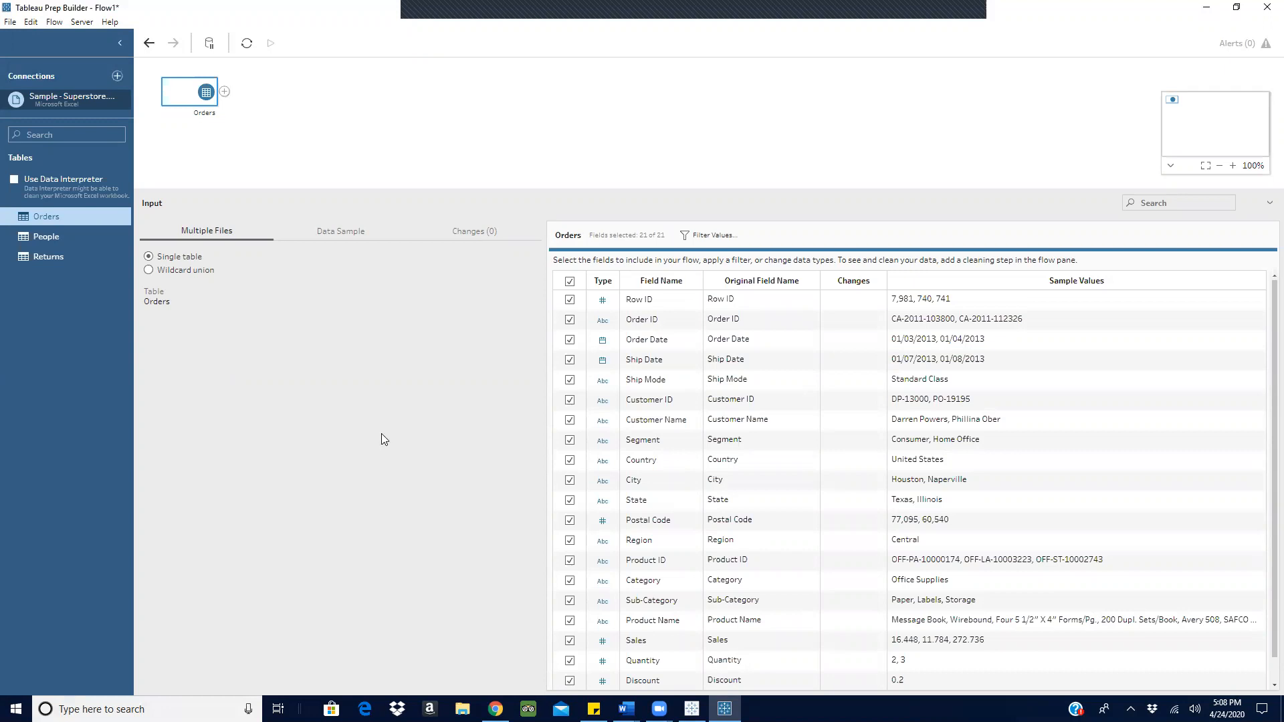
pyautogui.scroll(-1, 609, 470)
pyautogui.scroll(1, 662, 552)
pyautogui.click(225, 92)
pyautogui.click(254, 125)
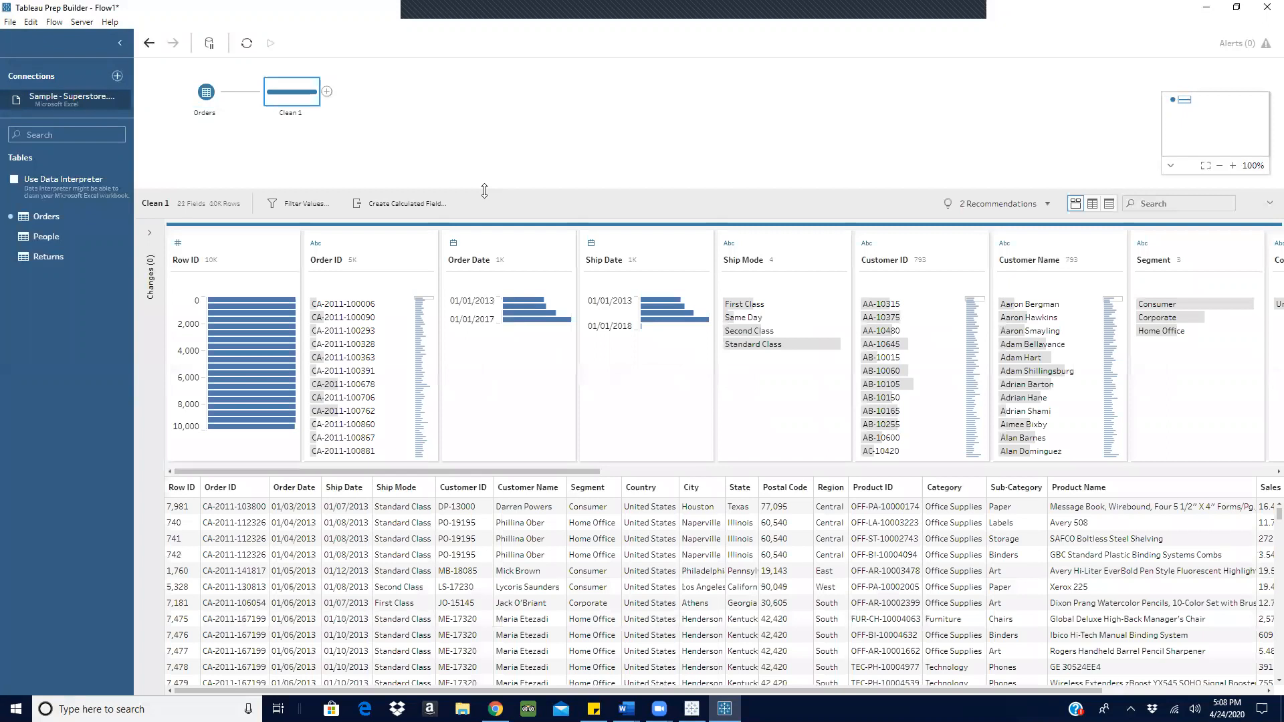
pyautogui.moveTo(485, 191); pyautogui.dragTo(480, 210)
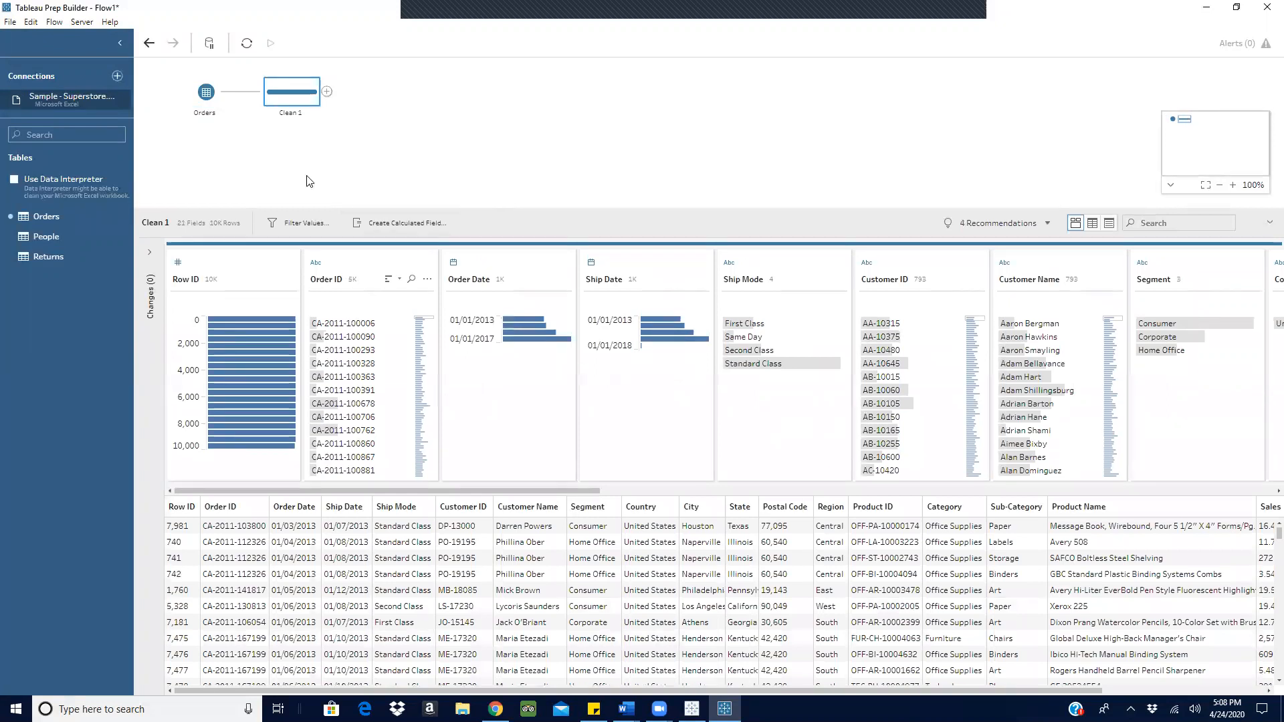
# Rename the cleaning step after the Orders table as Order.
pyautogui.moveTo(495, 490); pyautogui.dragTo(237, 518)
pyautogui.doubleClick(290, 114)
pyautogui.write('Order')
pyautogui.click(476, 143)
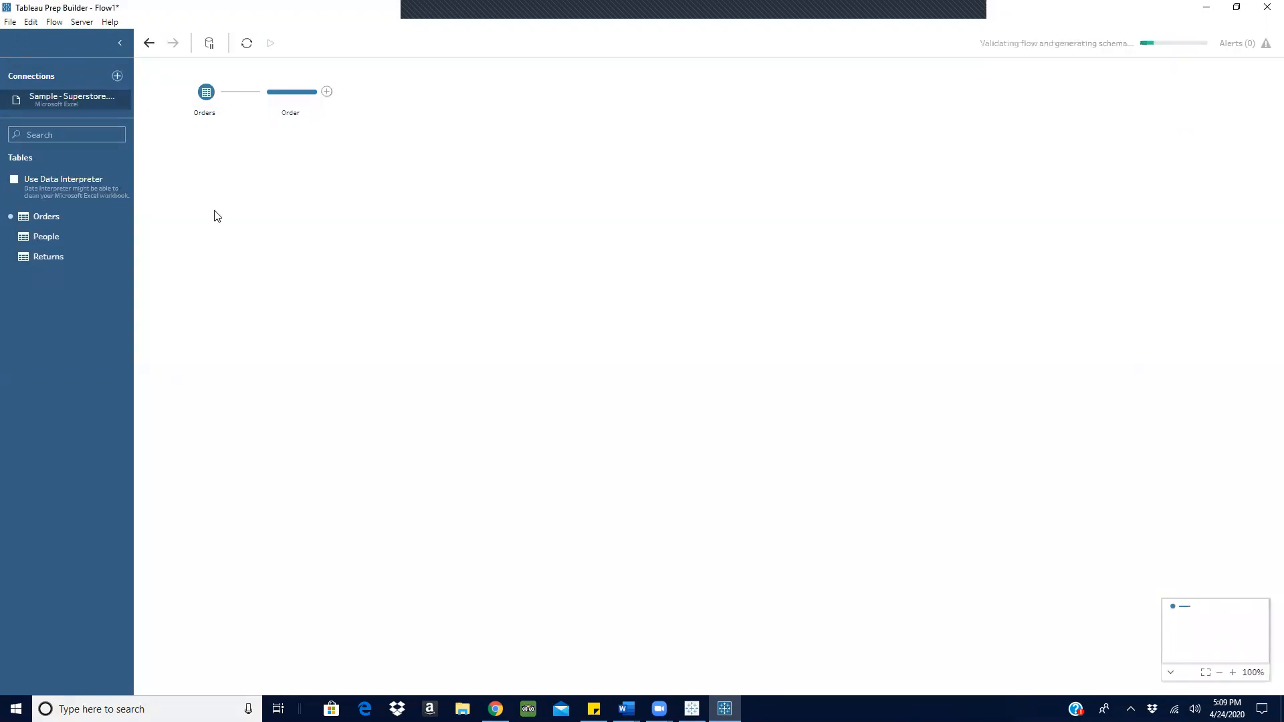
# Add the People table below Orders in the flow and attach a cleaning step to it.
pyautogui.moveTo(52, 238); pyautogui.dragTo(238, 185)
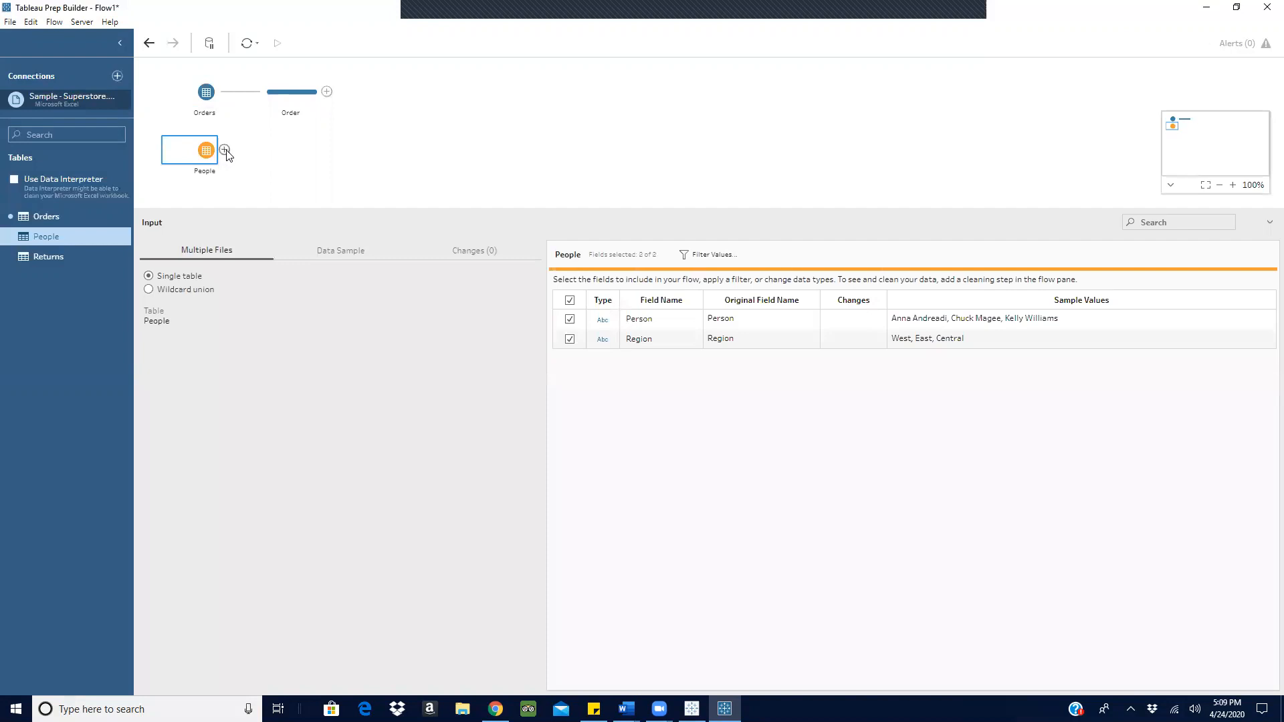
pyautogui.click(225, 150)
pyautogui.click(266, 183)
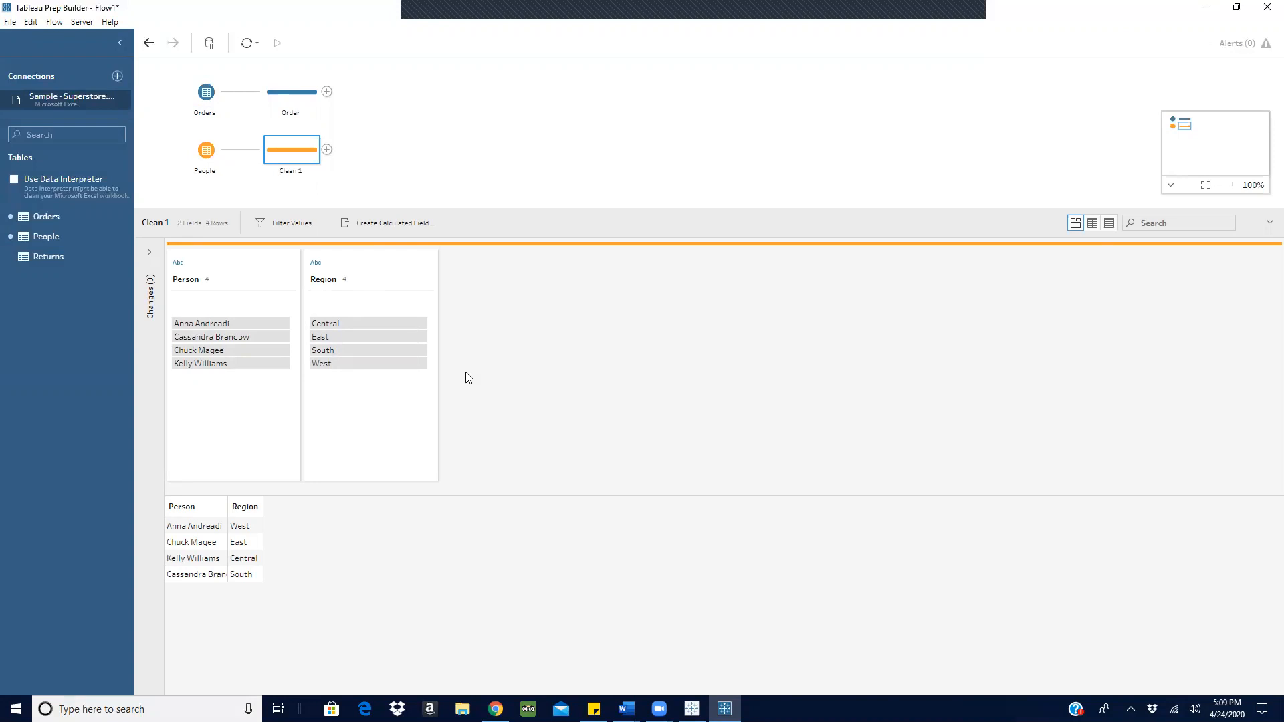
pyautogui.moveTo(344, 327)
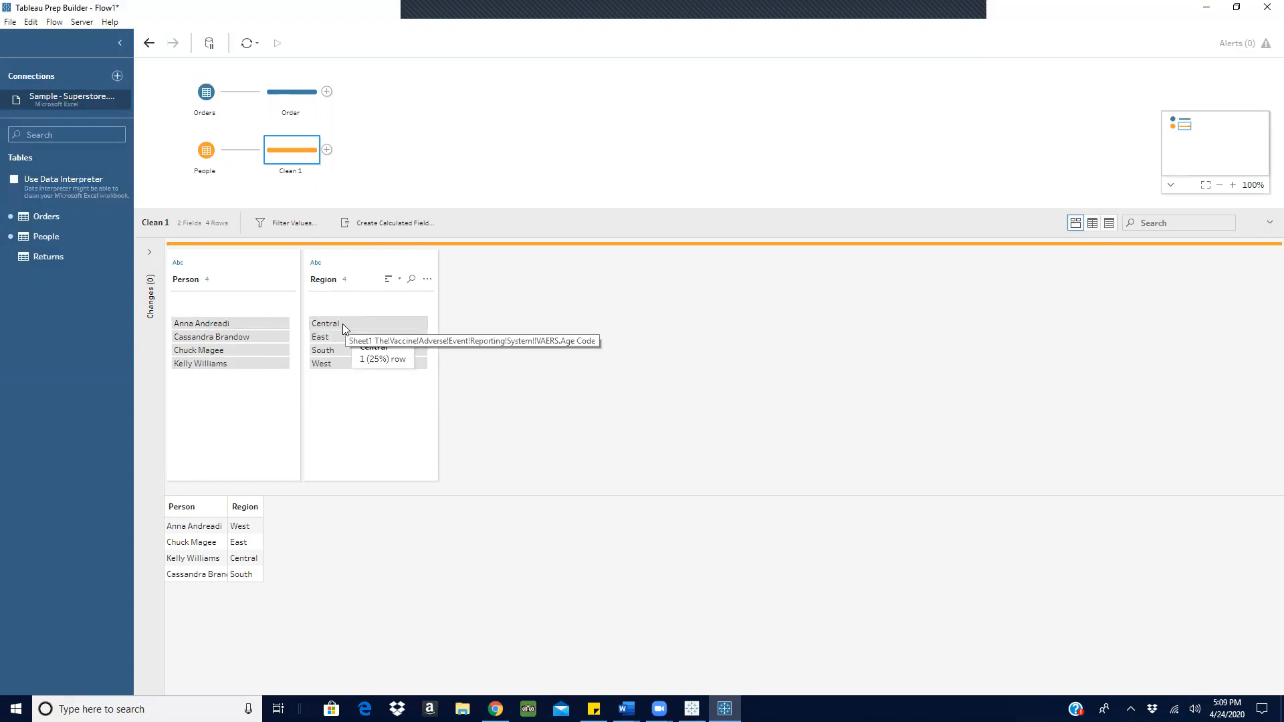
pyautogui.moveTo(184, 339)
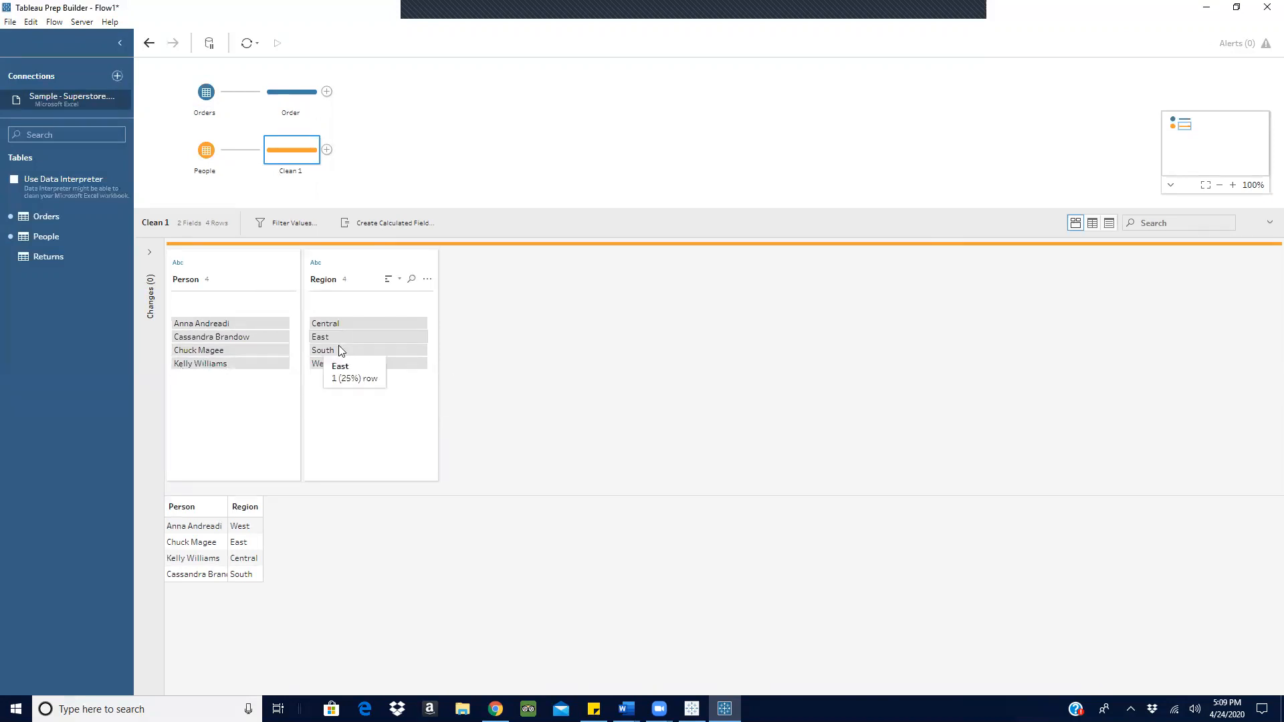
# Rename the cleaning step after the People table as Peopel.
pyautogui.doubleClick(296, 173)
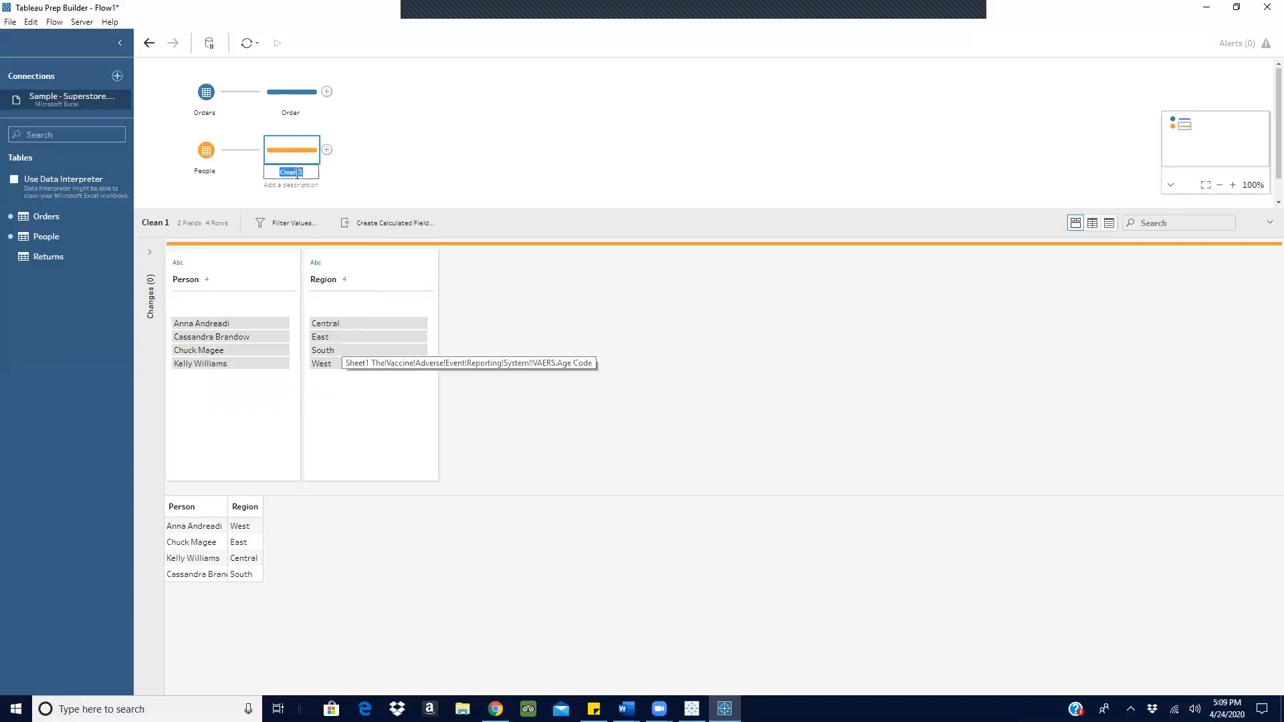
pyautogui.write('Peopel')
pyautogui.click(392, 144)
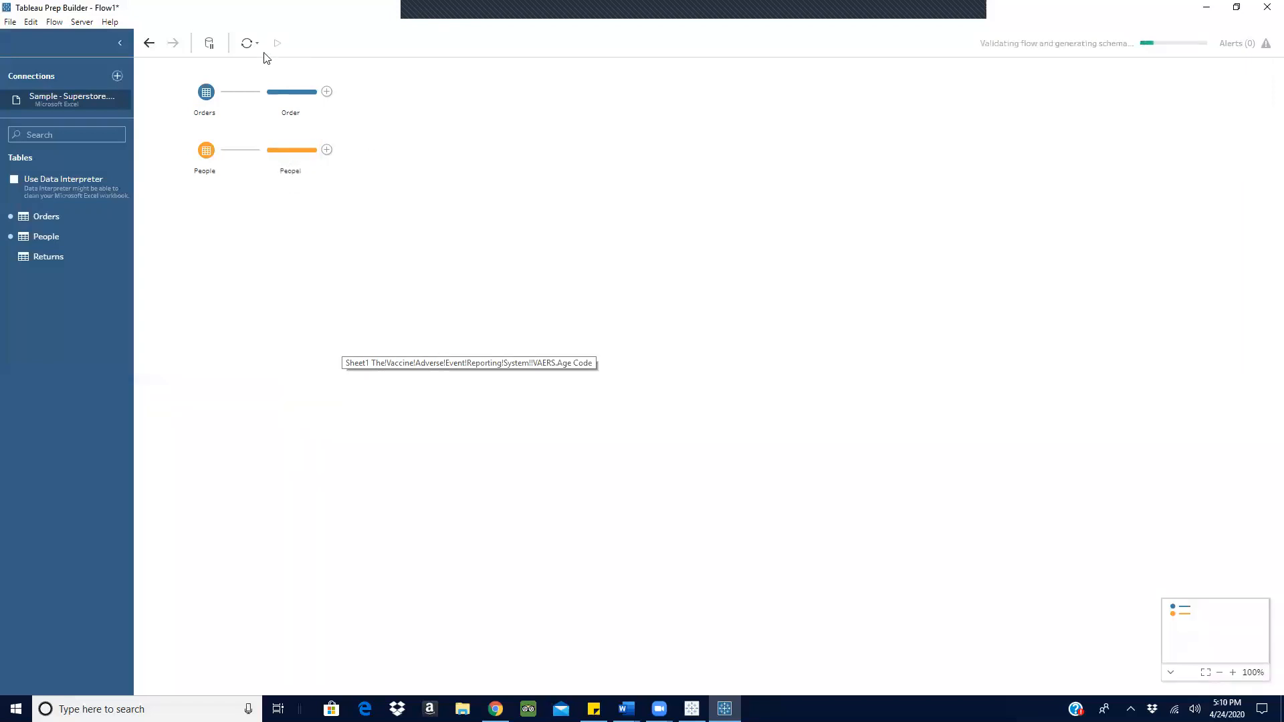
# Left-join the Order and Peopel cleaning steps on Region and add a cleaning step after the join.
pyautogui.click(292, 152)
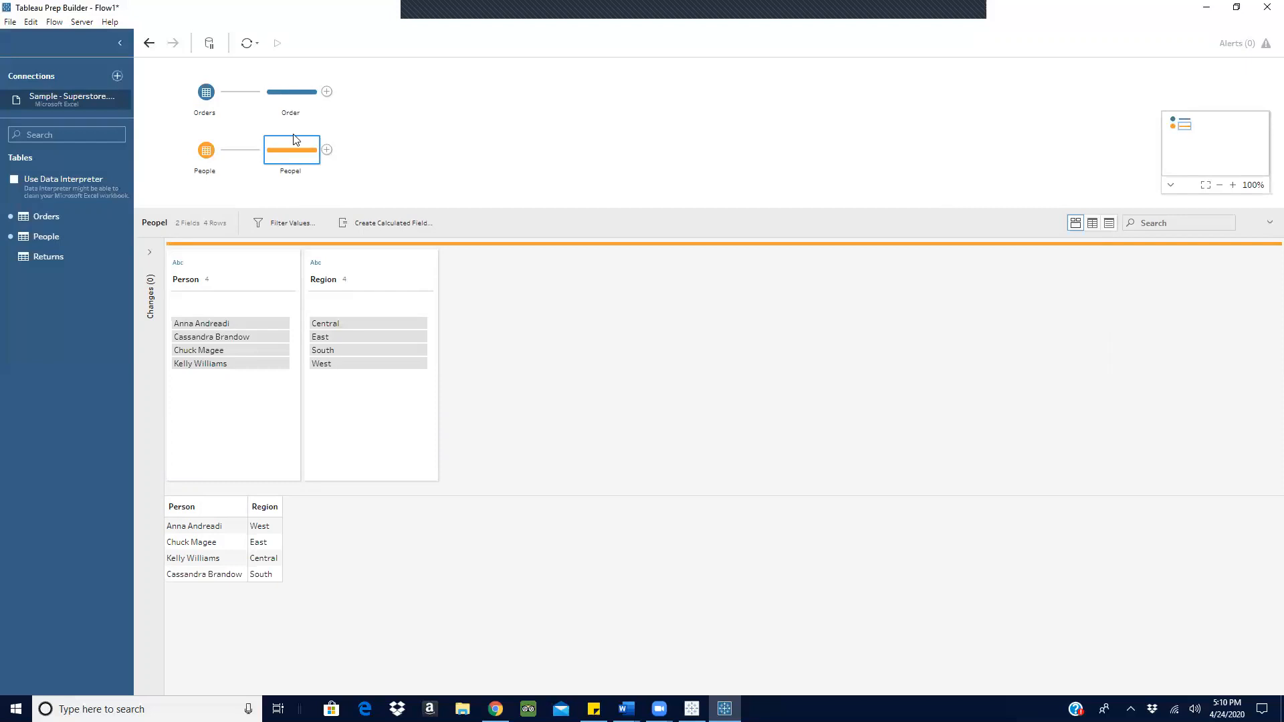
pyautogui.moveTo(373, 91); pyautogui.dragTo(342, 100)
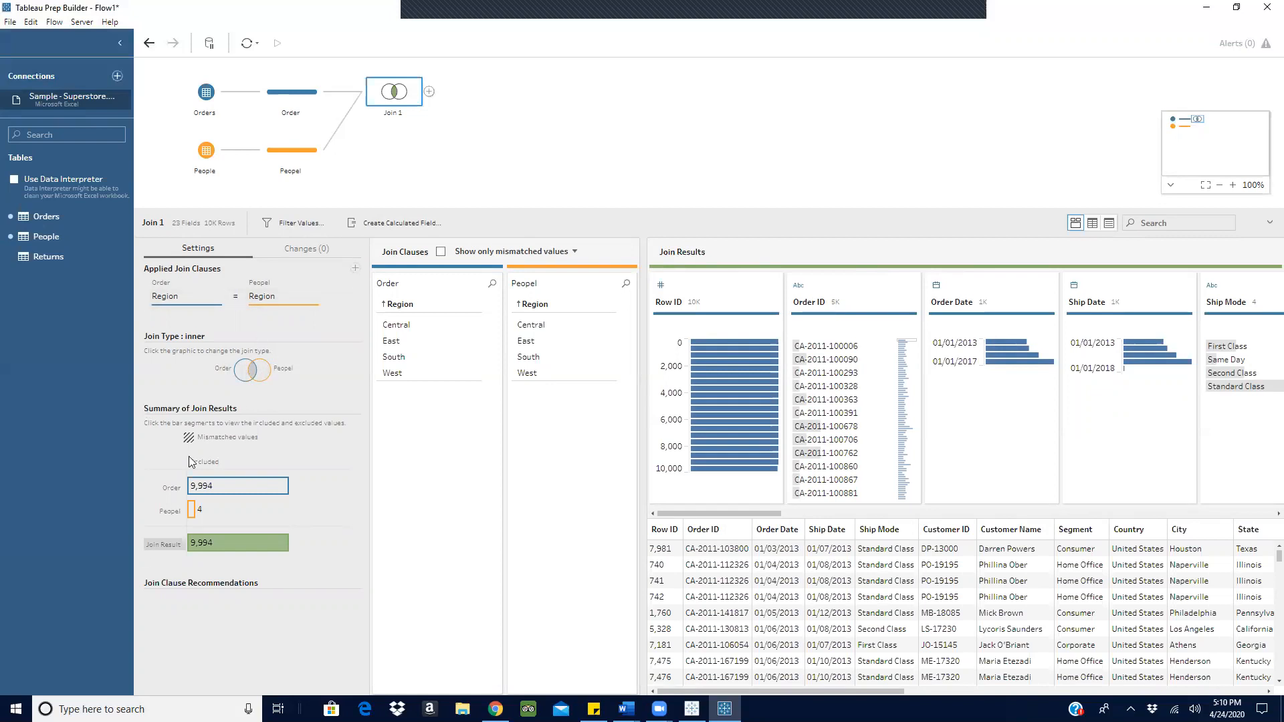
pyautogui.moveTo(216, 488)
pyautogui.click(239, 376)
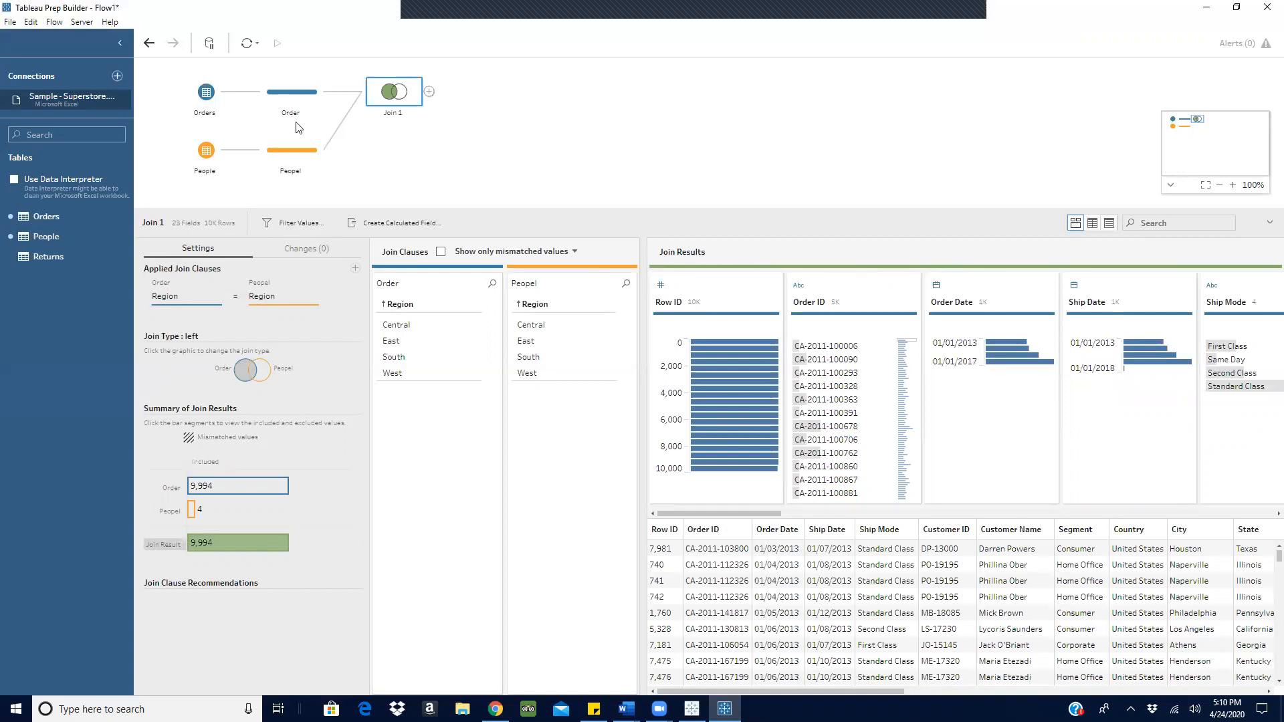
pyautogui.click(429, 91)
pyautogui.click(462, 125)
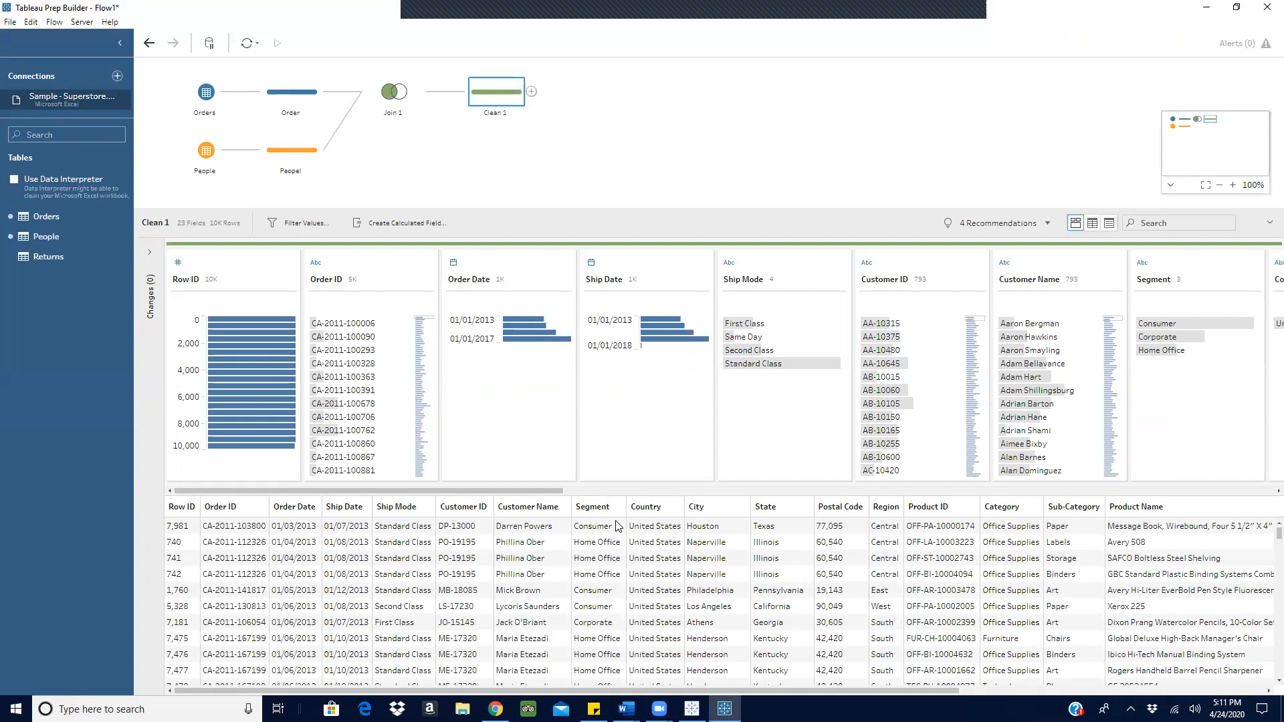
# Switch Join 1 to an inner join for comparison, review the Peopel step's data, and set the join type back to left.
pyautogui.click(392, 101)
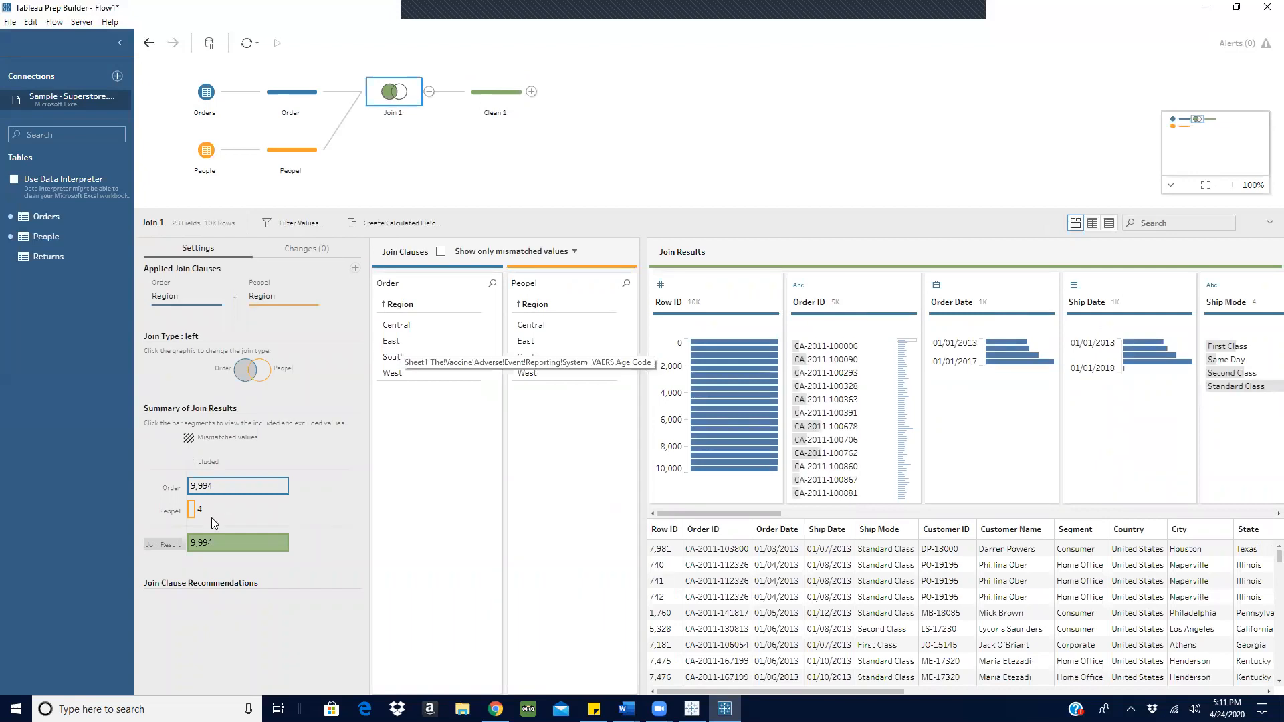
pyautogui.click(246, 370)
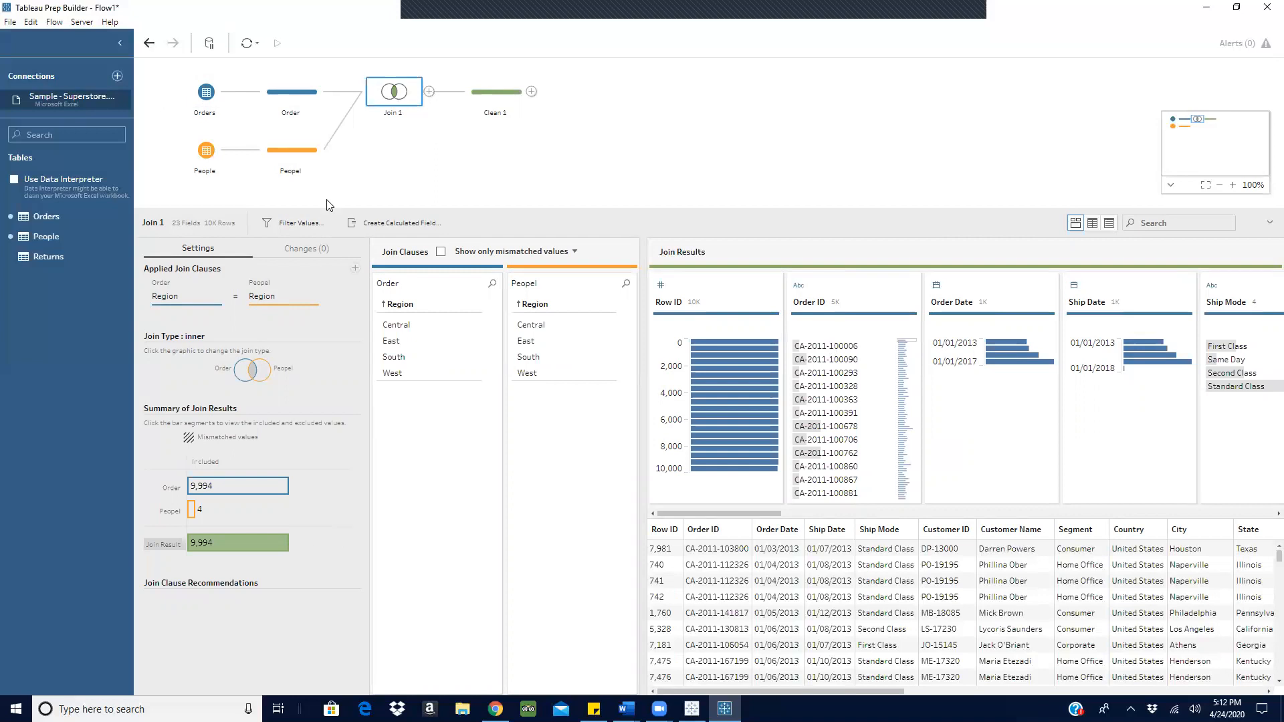
pyautogui.click(292, 159)
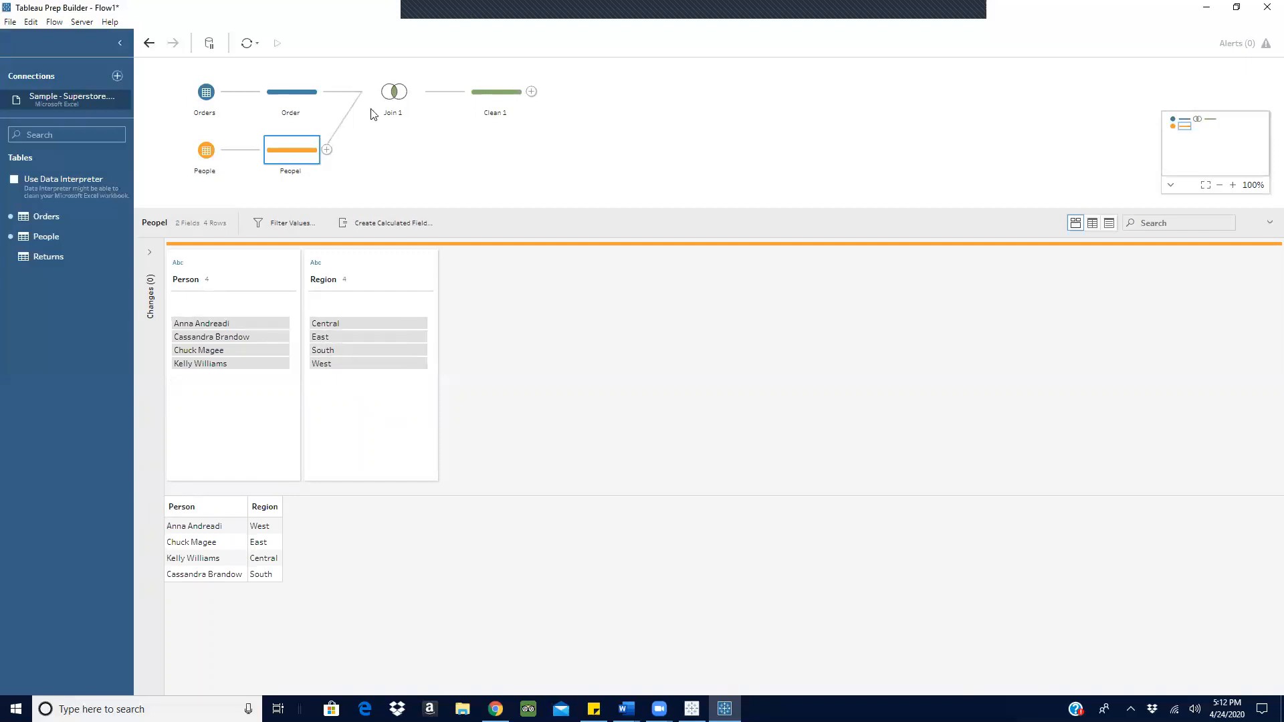
pyautogui.click(393, 94)
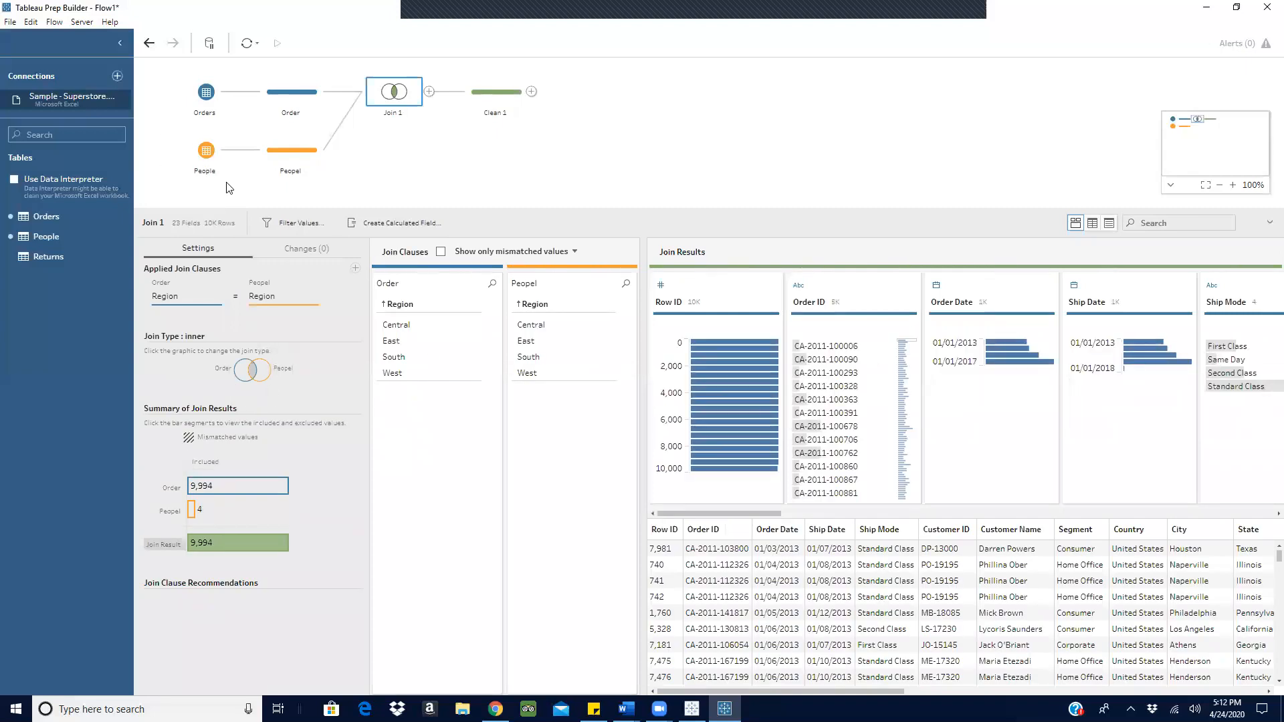
pyautogui.click(244, 371)
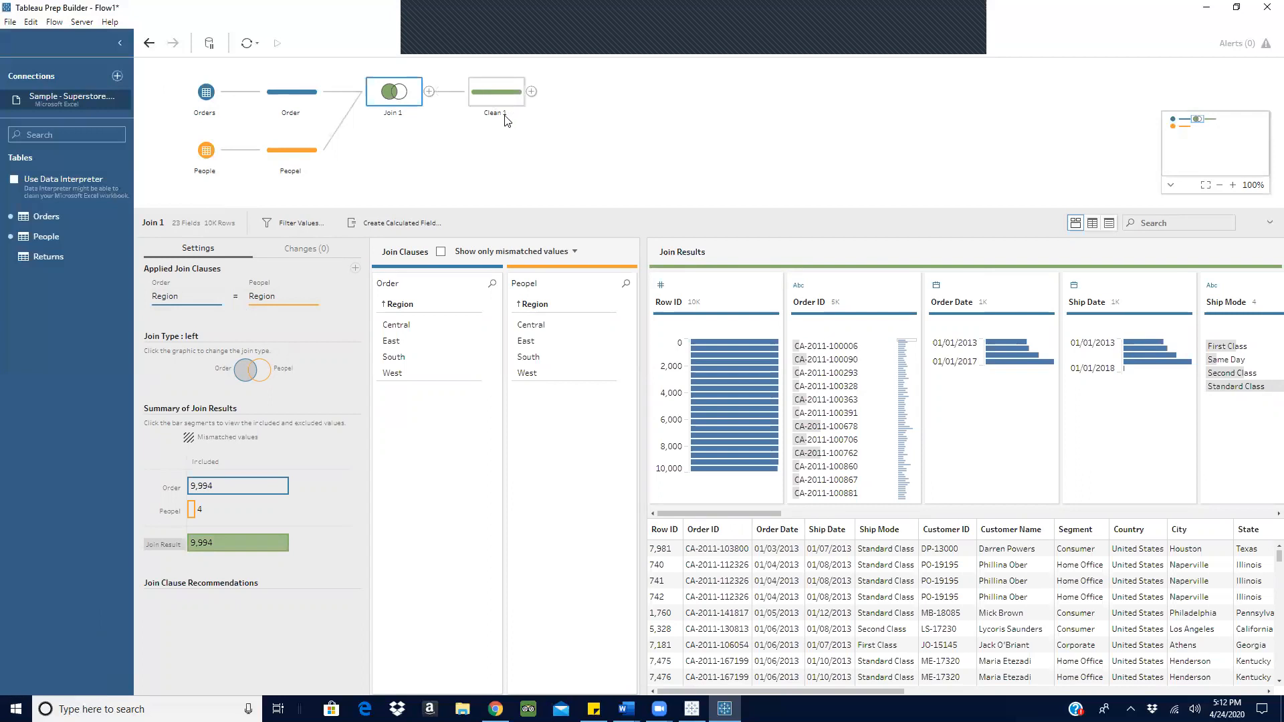
# Search the Clean 1 fields for "reg" and merge the duplicate Region-1 field into Region.
pyautogui.click(492, 100)
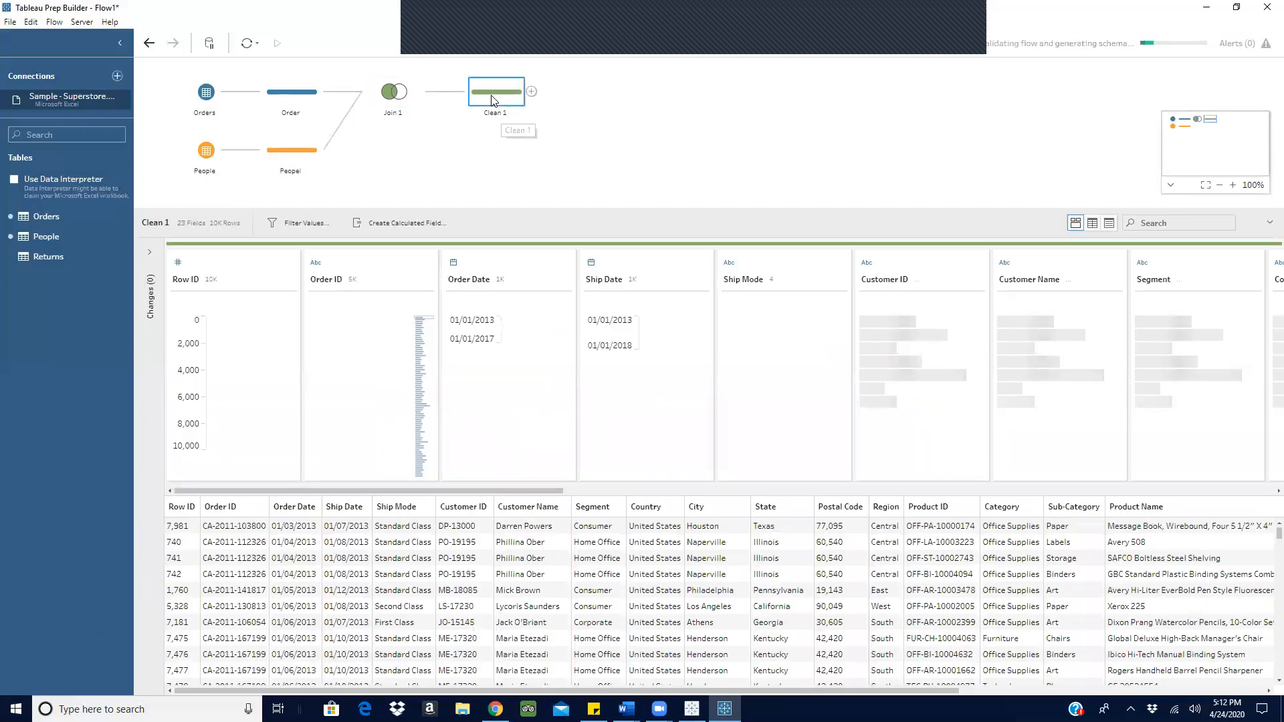
pyautogui.moveTo(518, 491); pyautogui.dragTo(1263, 453)
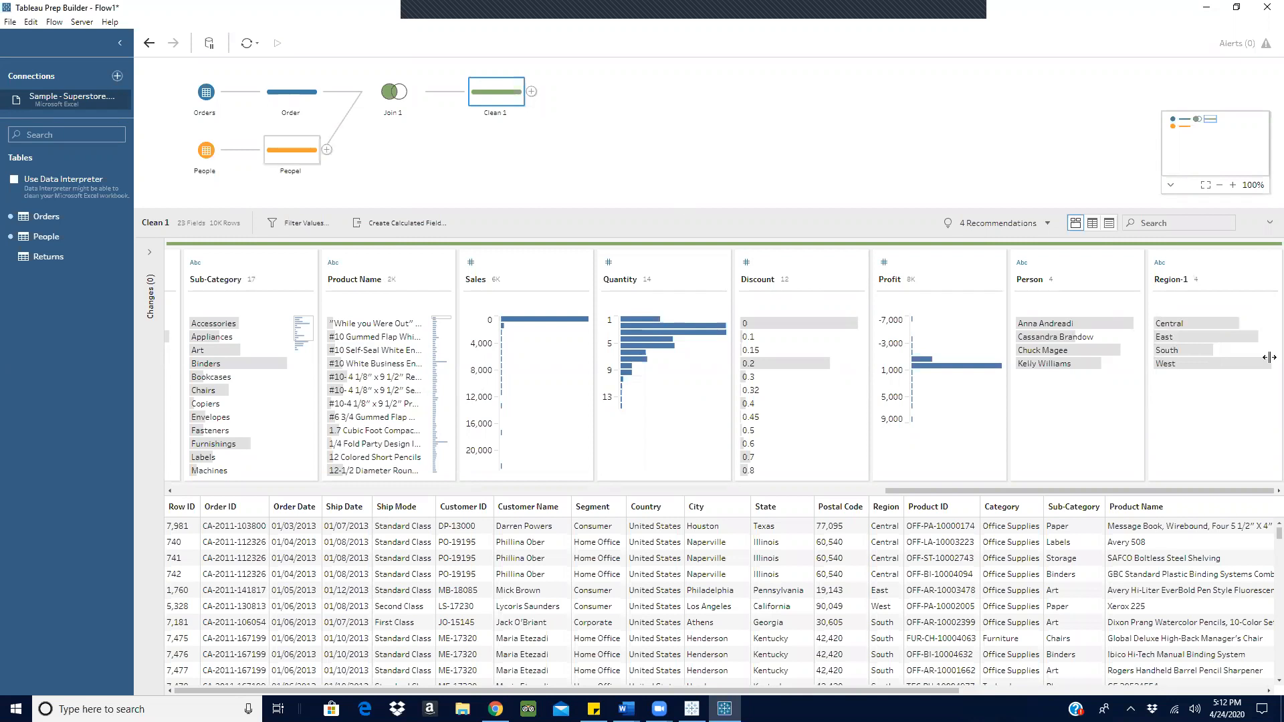
pyautogui.click(1188, 225)
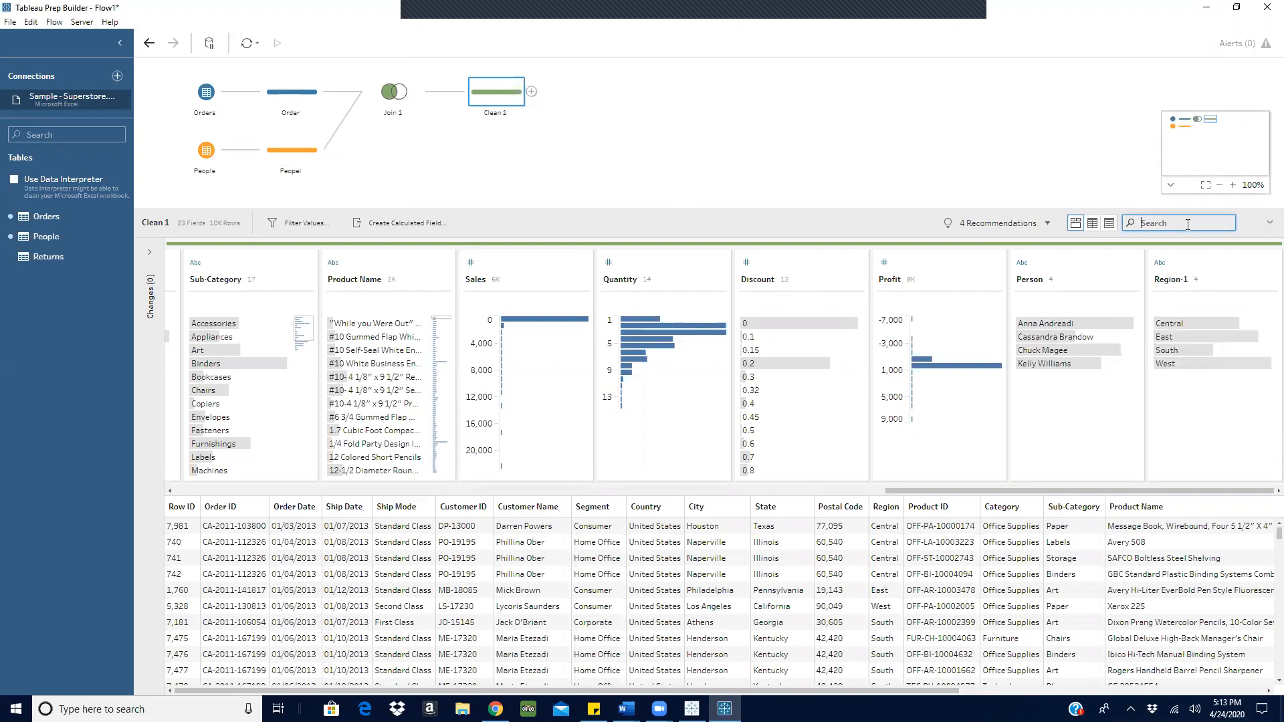
pyautogui.write('reg')
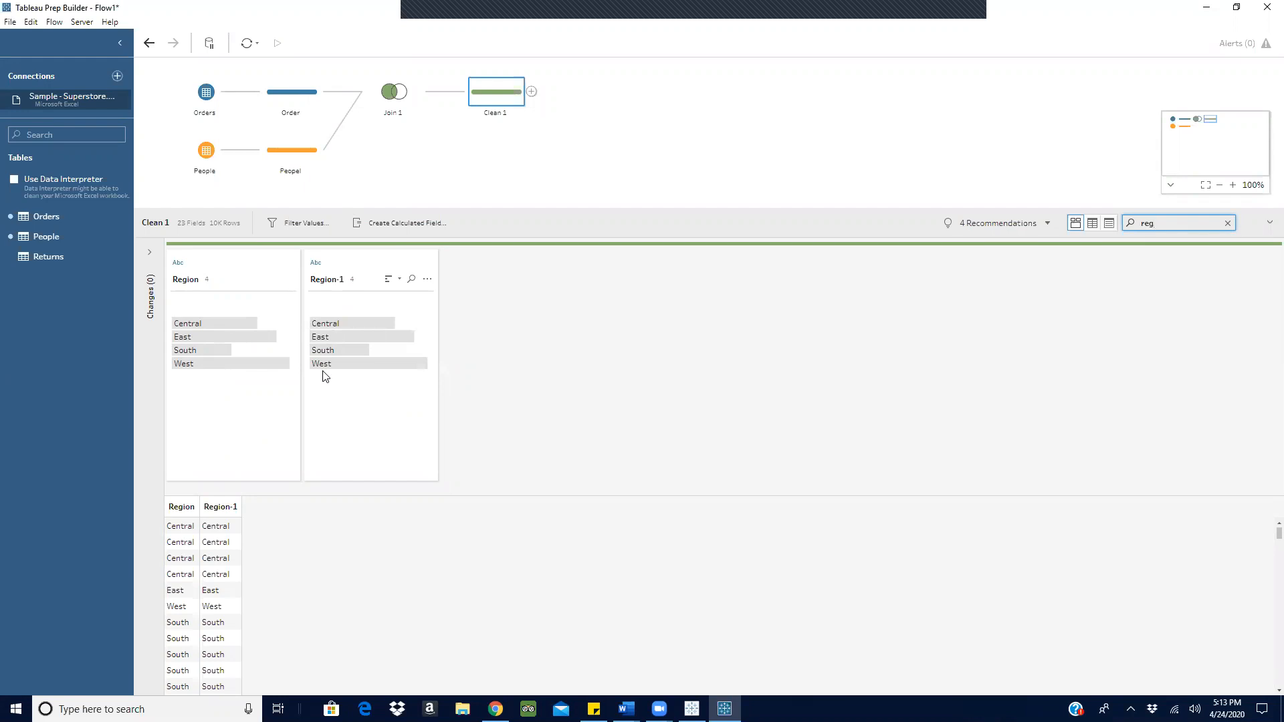
pyautogui.click(355, 265)
pyautogui.moveTo(321, 274); pyautogui.dragTo(213, 266)
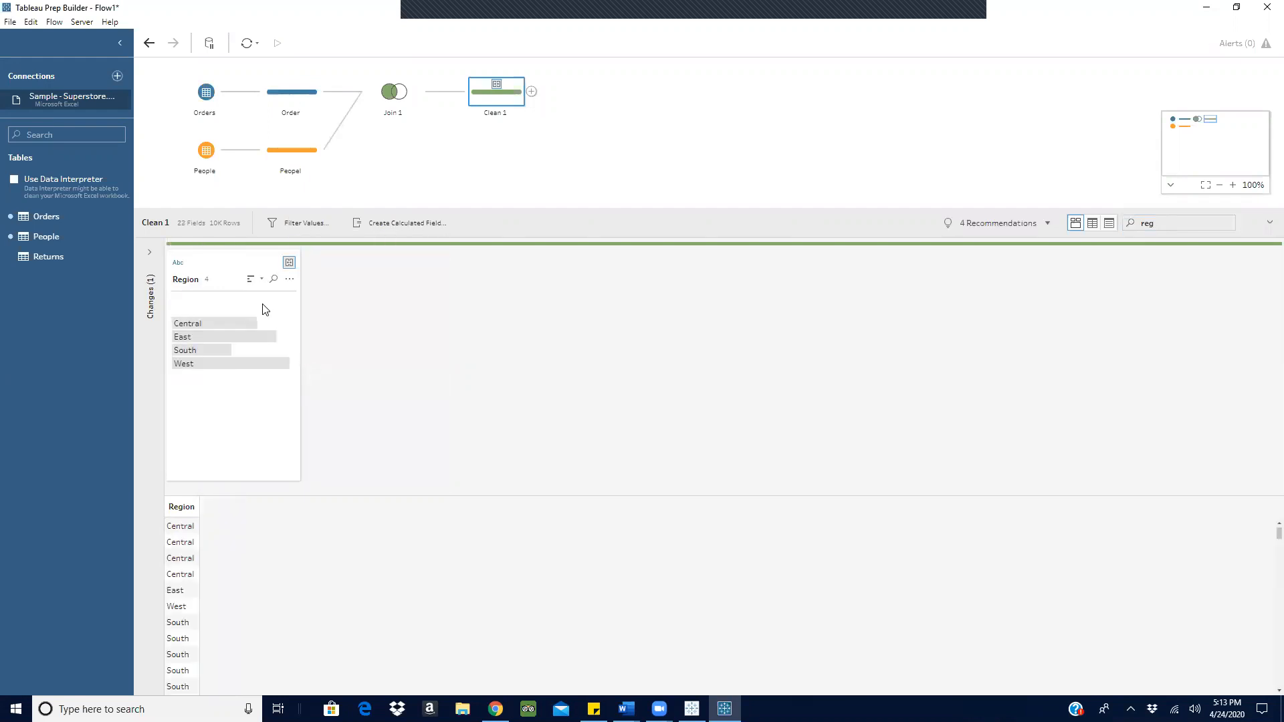
# Undo the merge of the two region fields and remove the duplicate Region-1 field instead.
pyautogui.hotkey('ctrl', 'z')
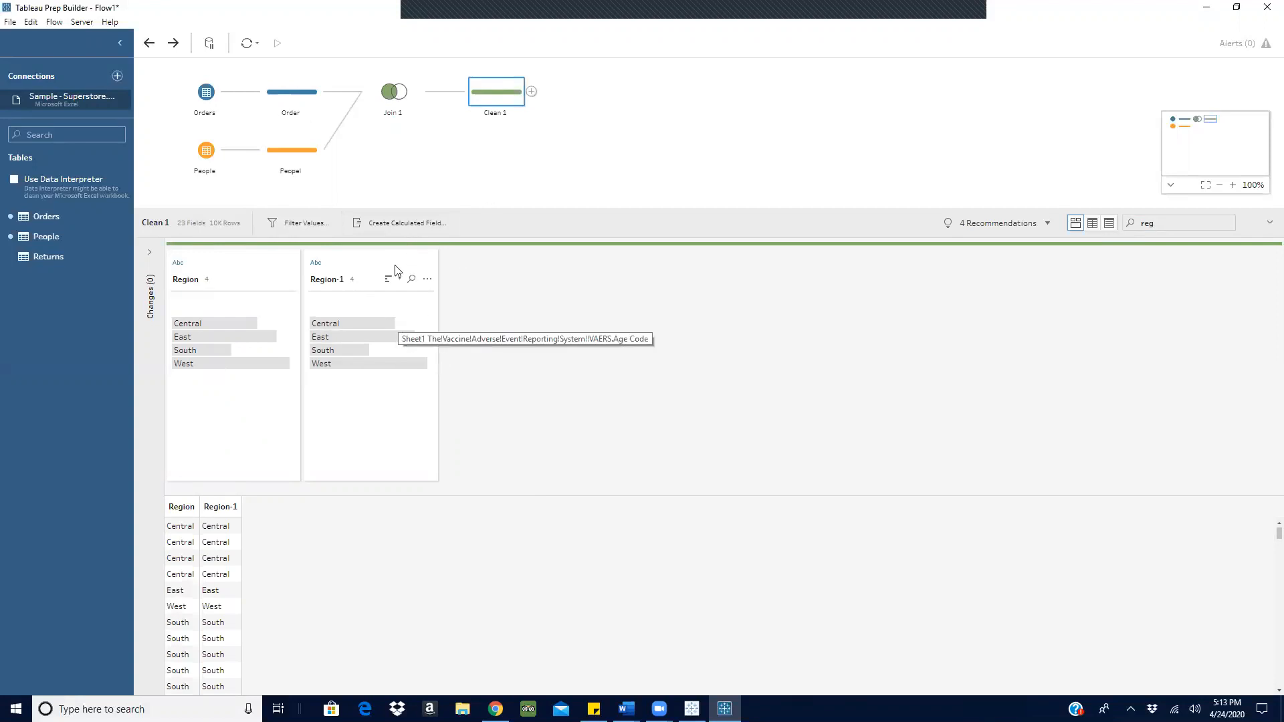
pyautogui.click(426, 278)
pyautogui.click(426, 279)
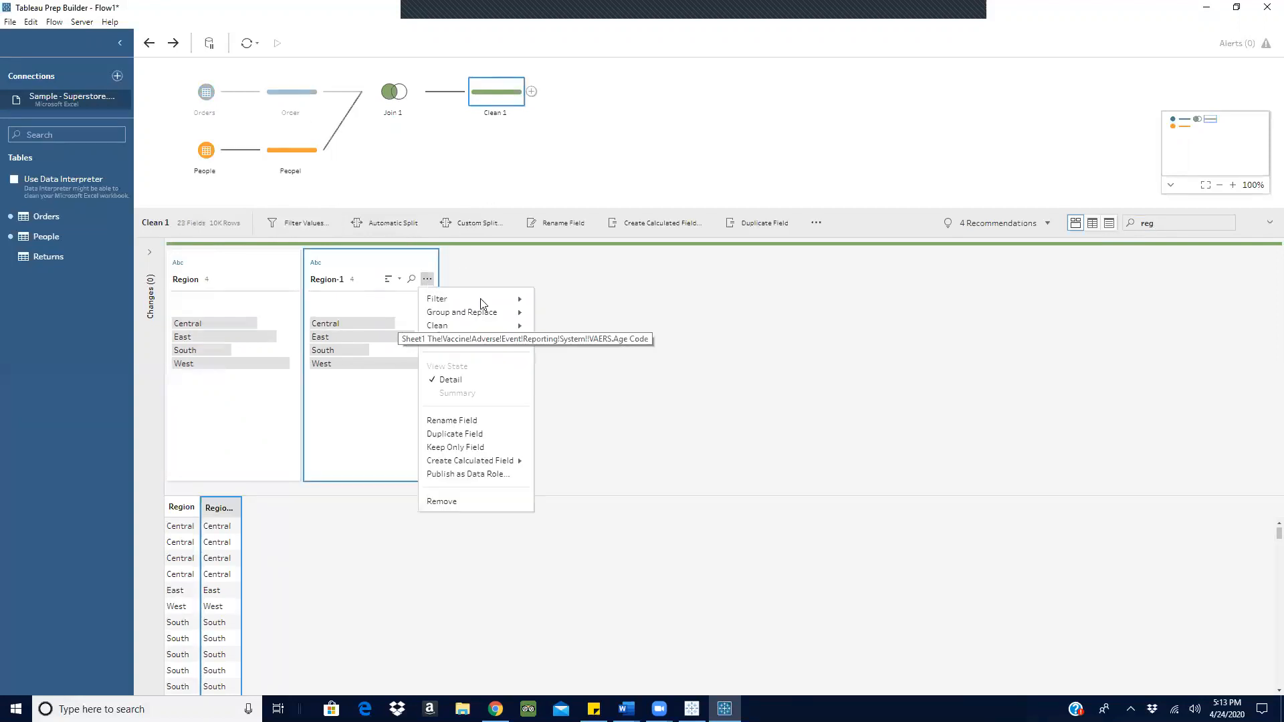
pyautogui.click(442, 502)
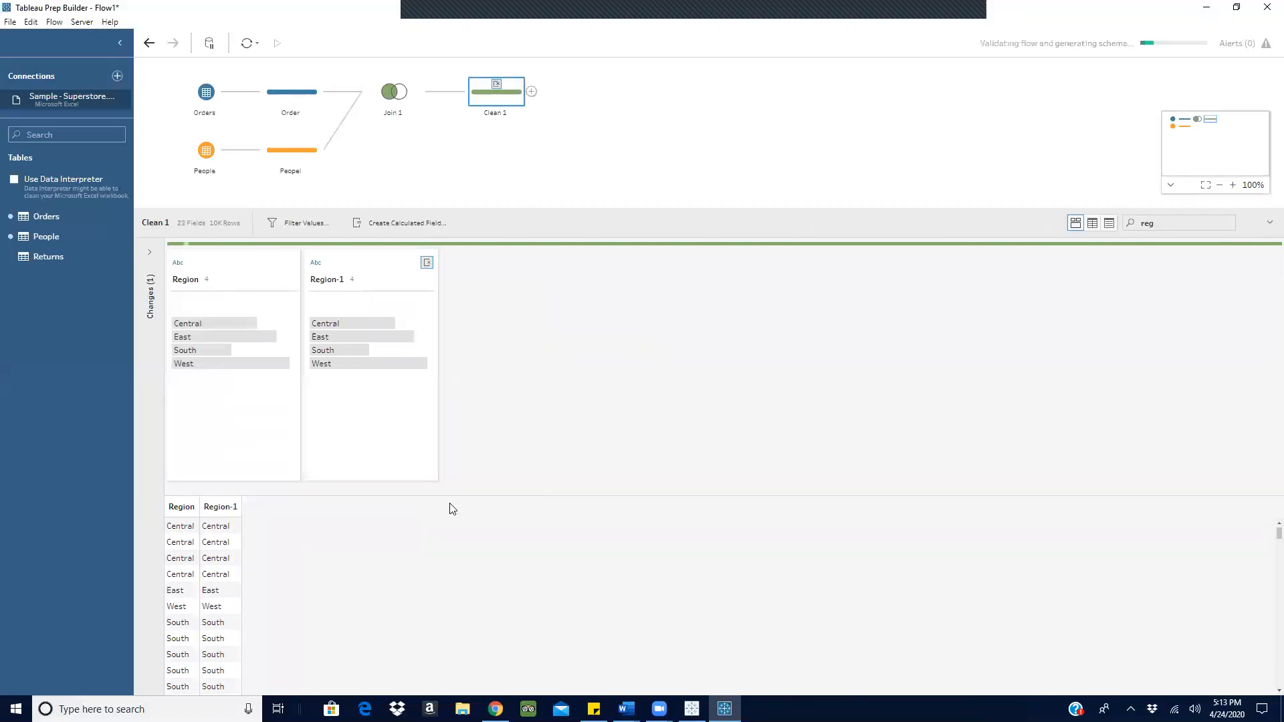
# Clear the field search and rename the cleaning step after Join 1 as Order + People.
pyautogui.click(720, 161)
pyautogui.click(504, 105)
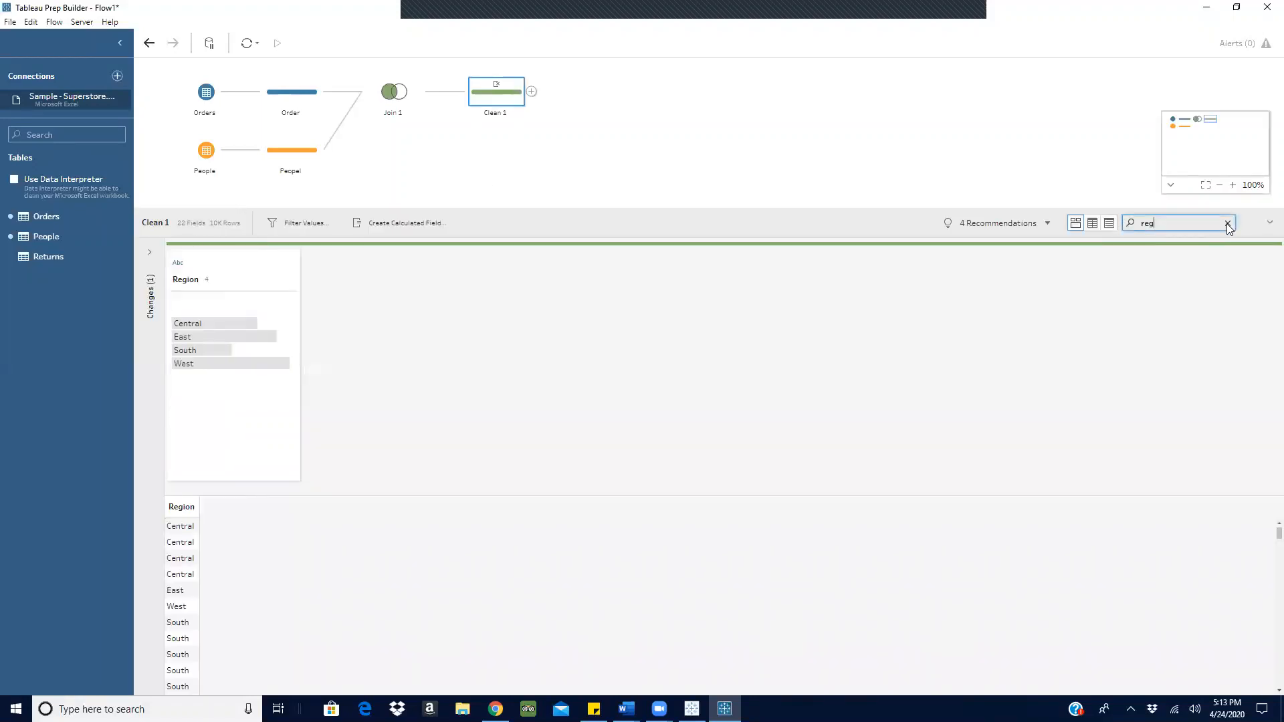
pyautogui.click(1228, 223)
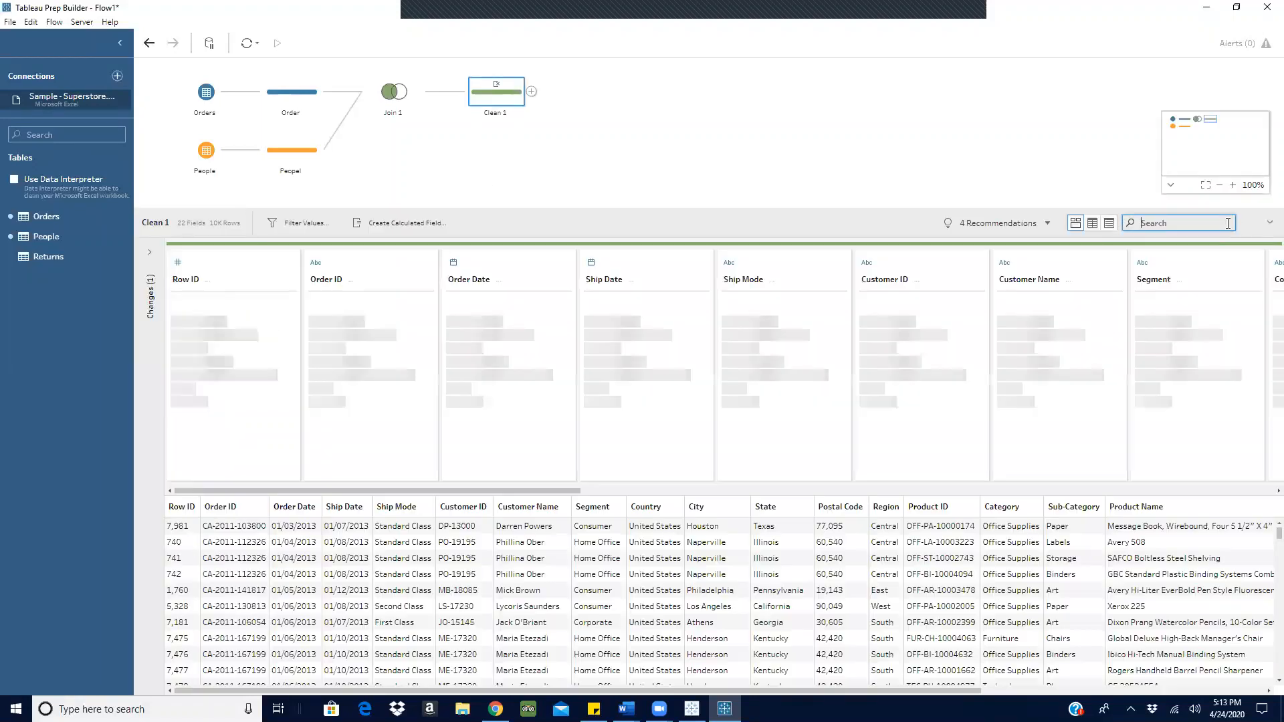
pyautogui.click(496, 118)
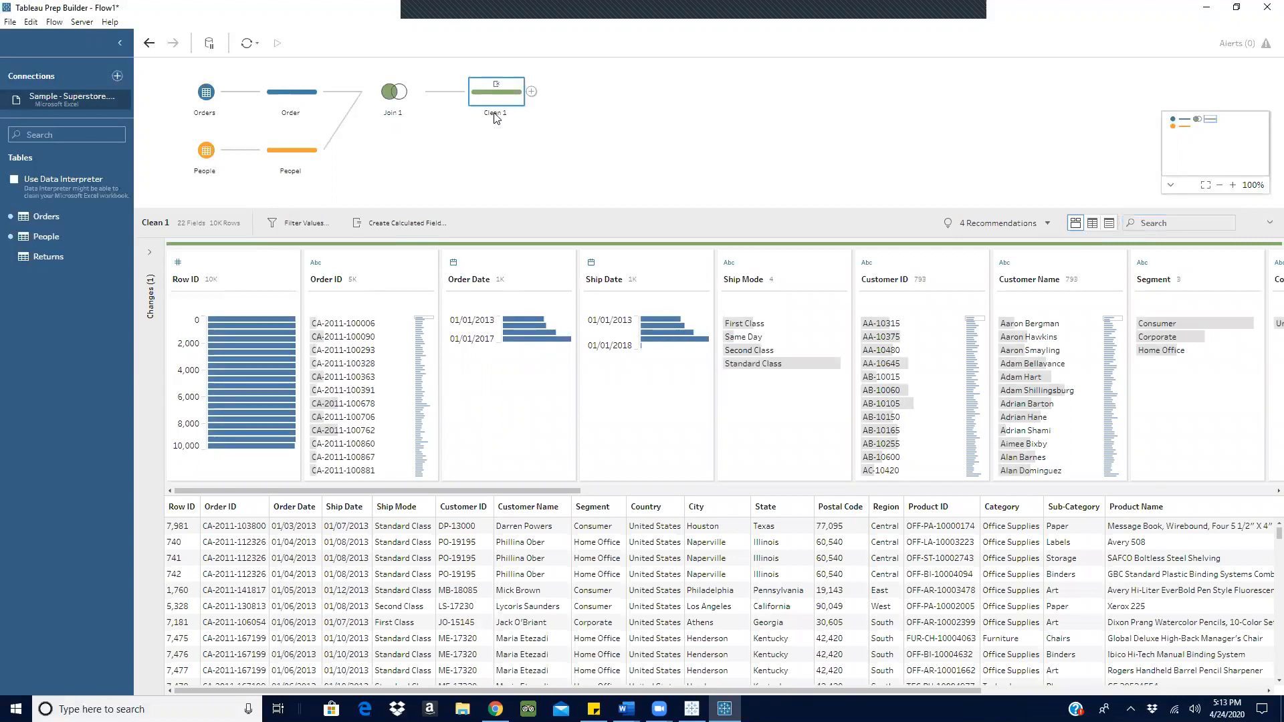
pyautogui.doubleClick(495, 115)
pyautogui.write('F')
pyautogui.write('rder ')
pyautogui.write('-')
pyautogui.write(' Peop')
pyautogui.write('le')
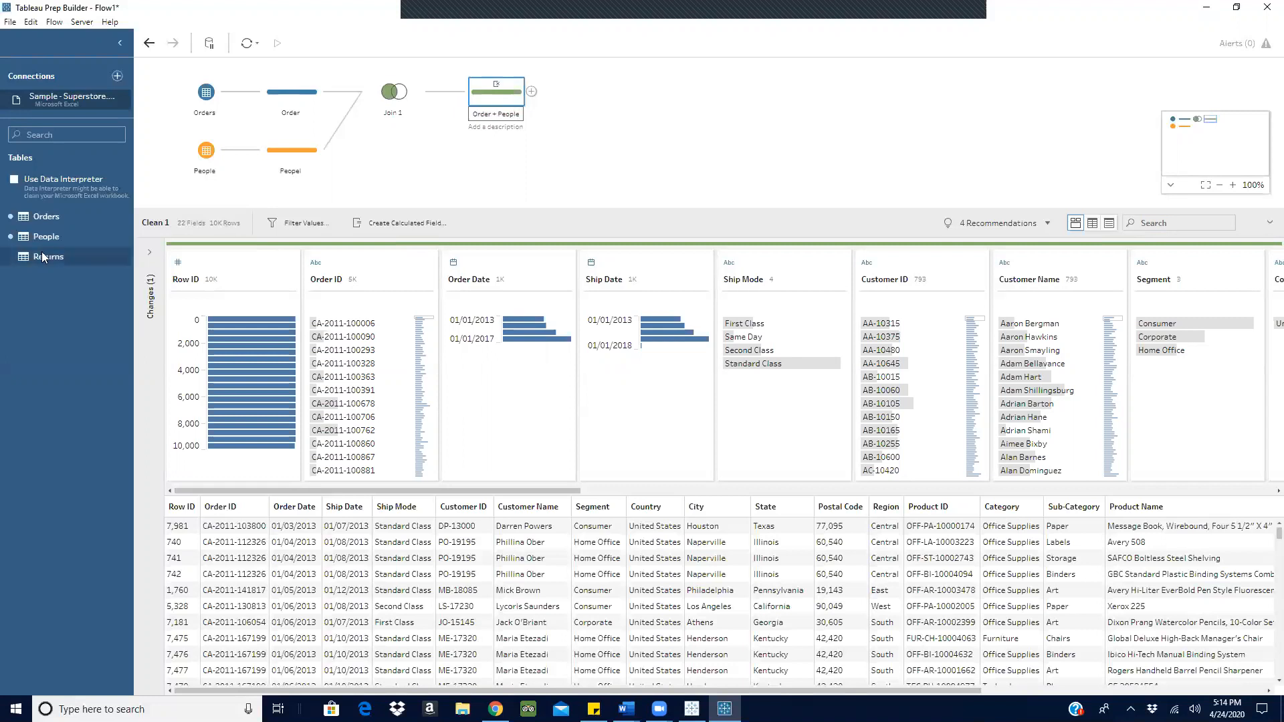
# Add the Returns table to the flow below People and attach a cleaning step to it.
pyautogui.click(399, 163)
pyautogui.moveTo(400, 208); pyautogui.dragTo(395, 283)
pyautogui.moveTo(53, 261); pyautogui.dragTo(203, 216)
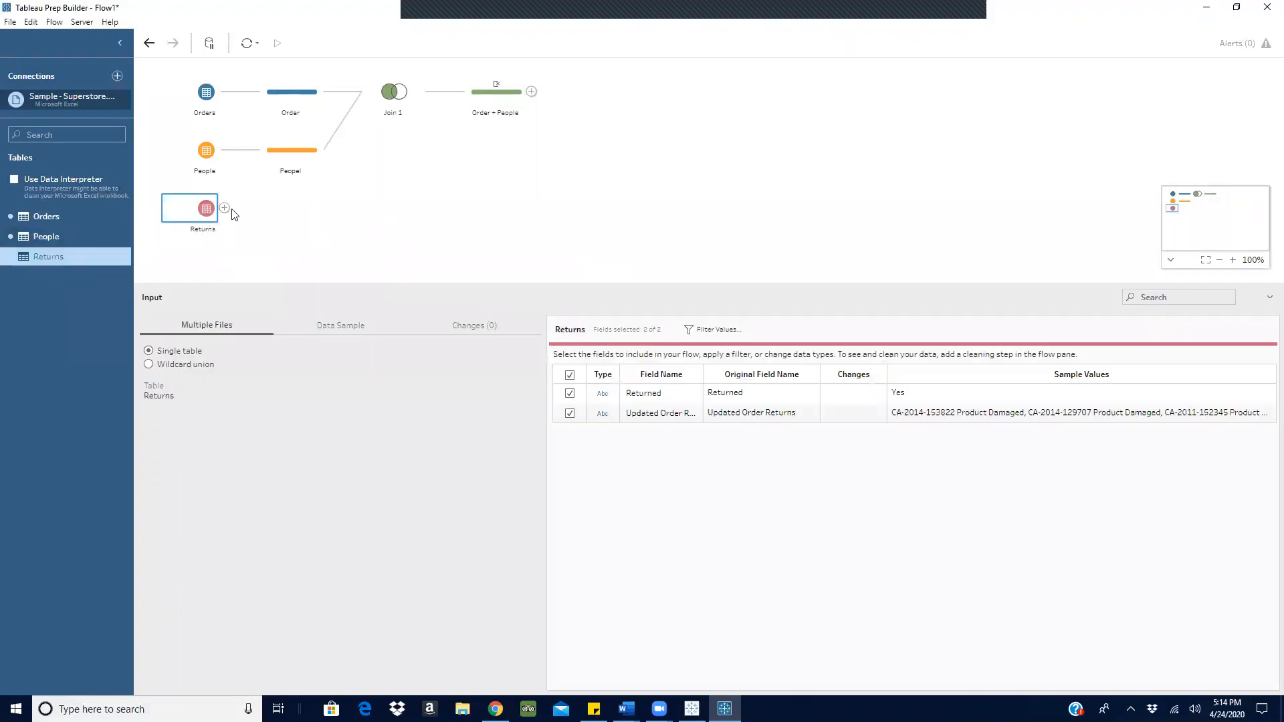
pyautogui.click(225, 208)
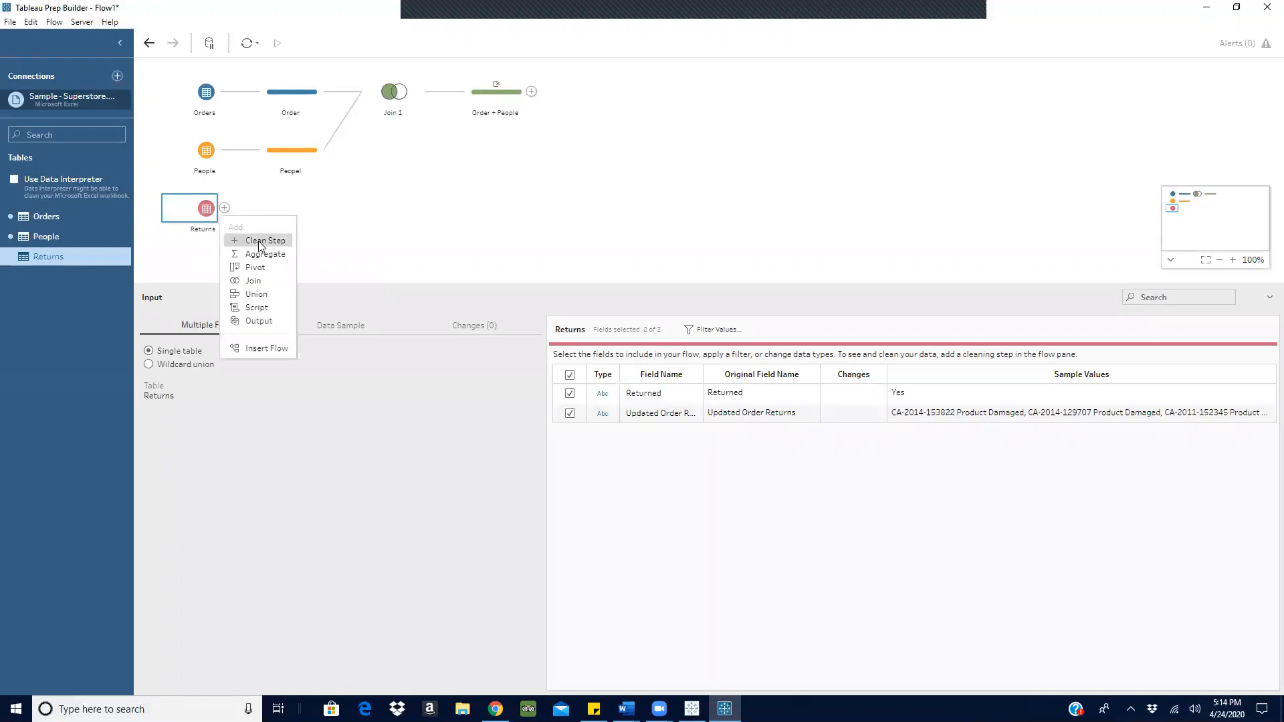
pyautogui.click(261, 242)
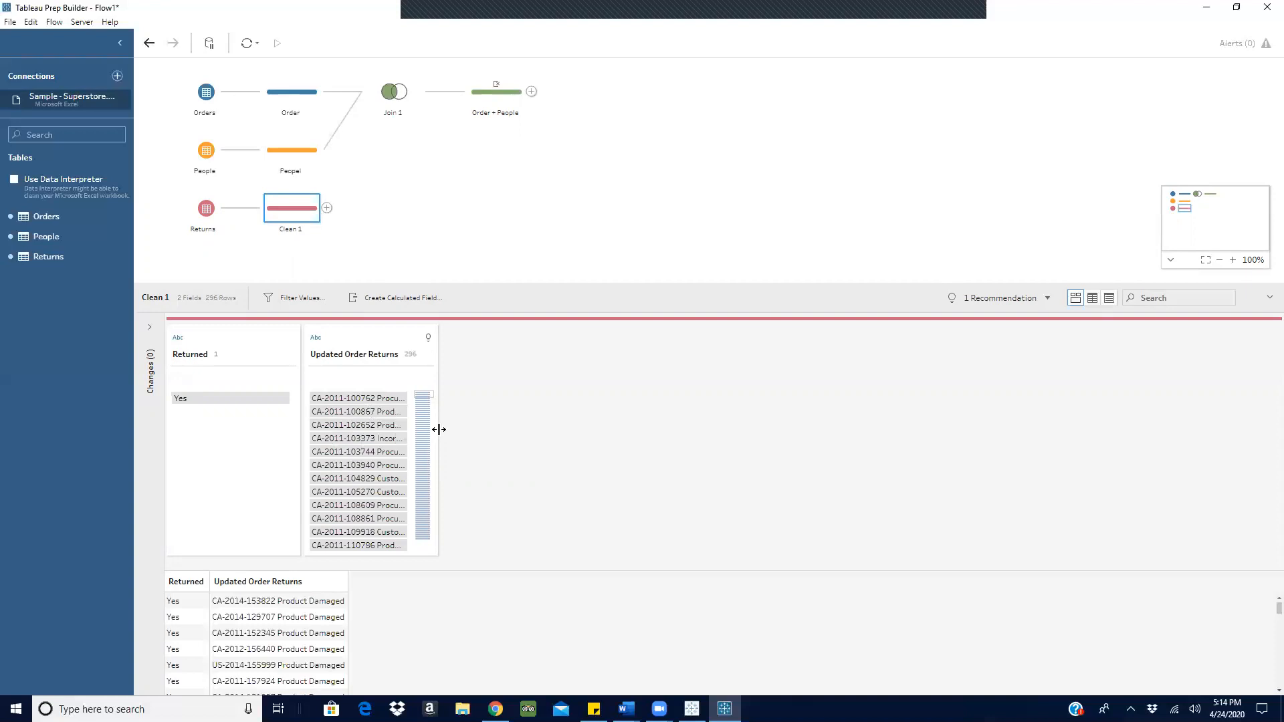
# Widen the Updated Order Returns field and custom-split it on a space, splitting off the first 1 field.
pyautogui.moveTo(439, 432); pyautogui.dragTo(610, 413)
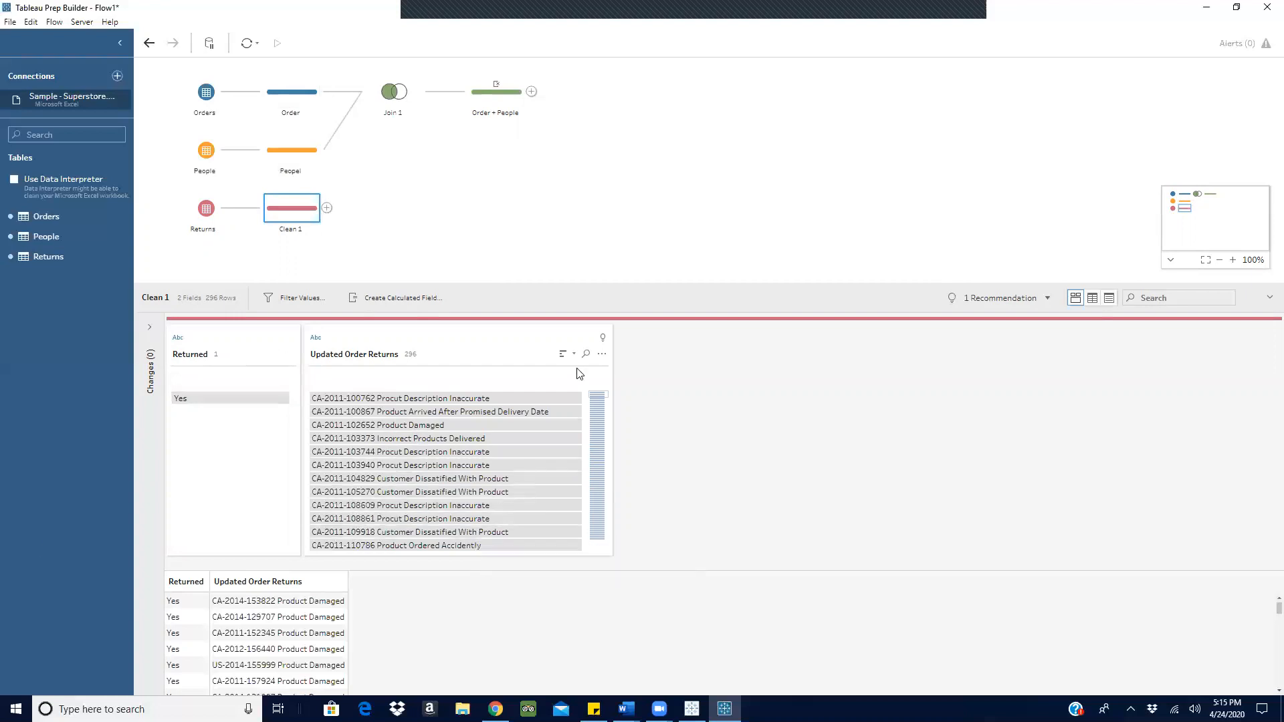
pyautogui.click(545, 349)
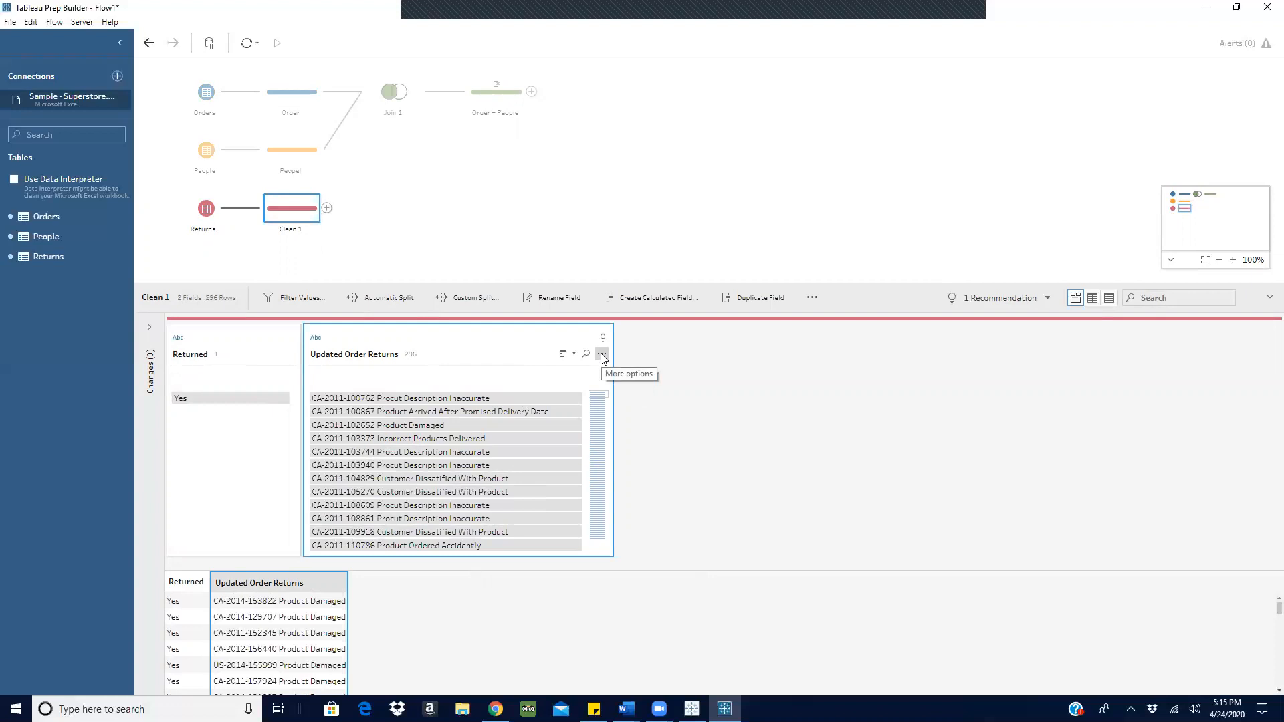
pyautogui.click(602, 355)
pyautogui.moveTo(647, 416)
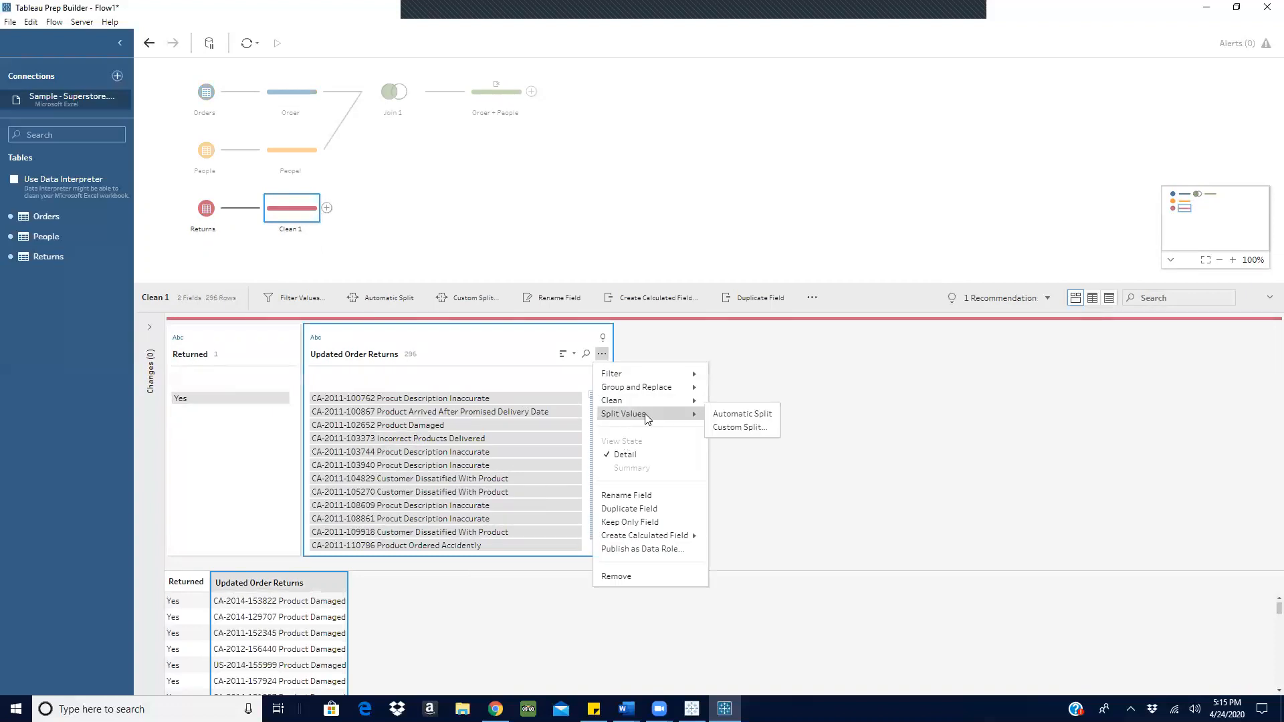
pyautogui.click(735, 427)
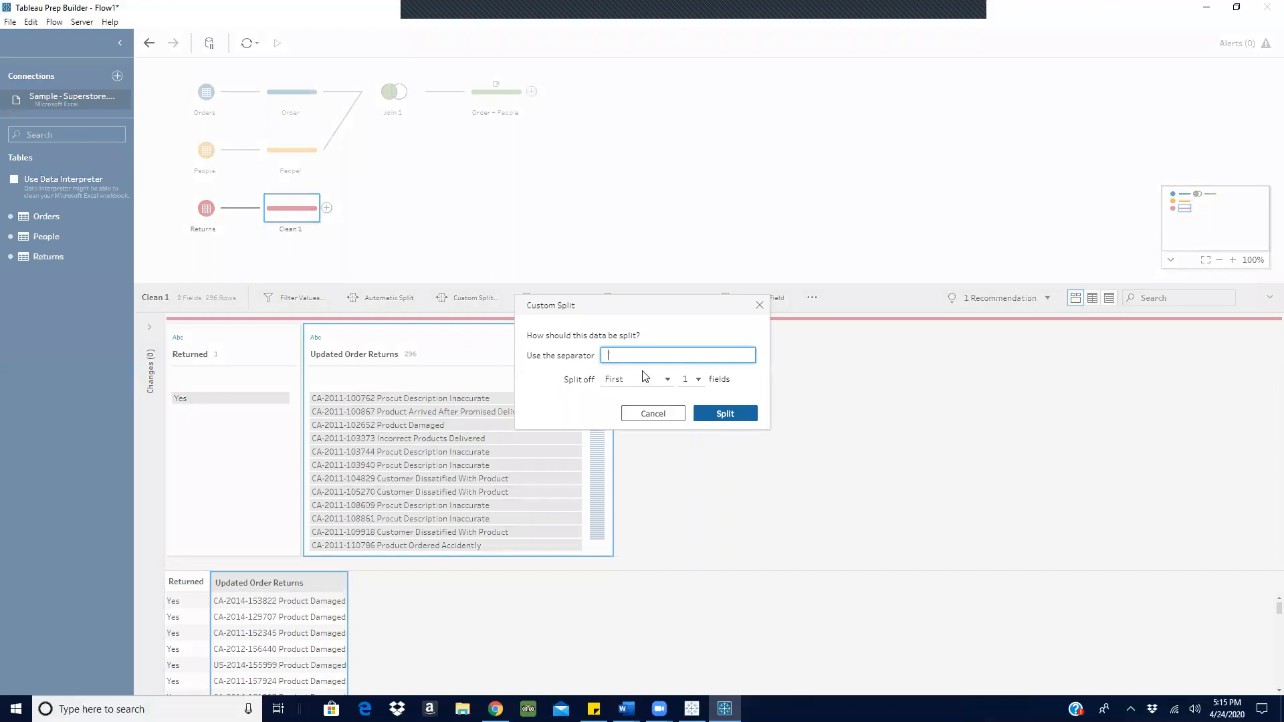
pyautogui.click(721, 414)
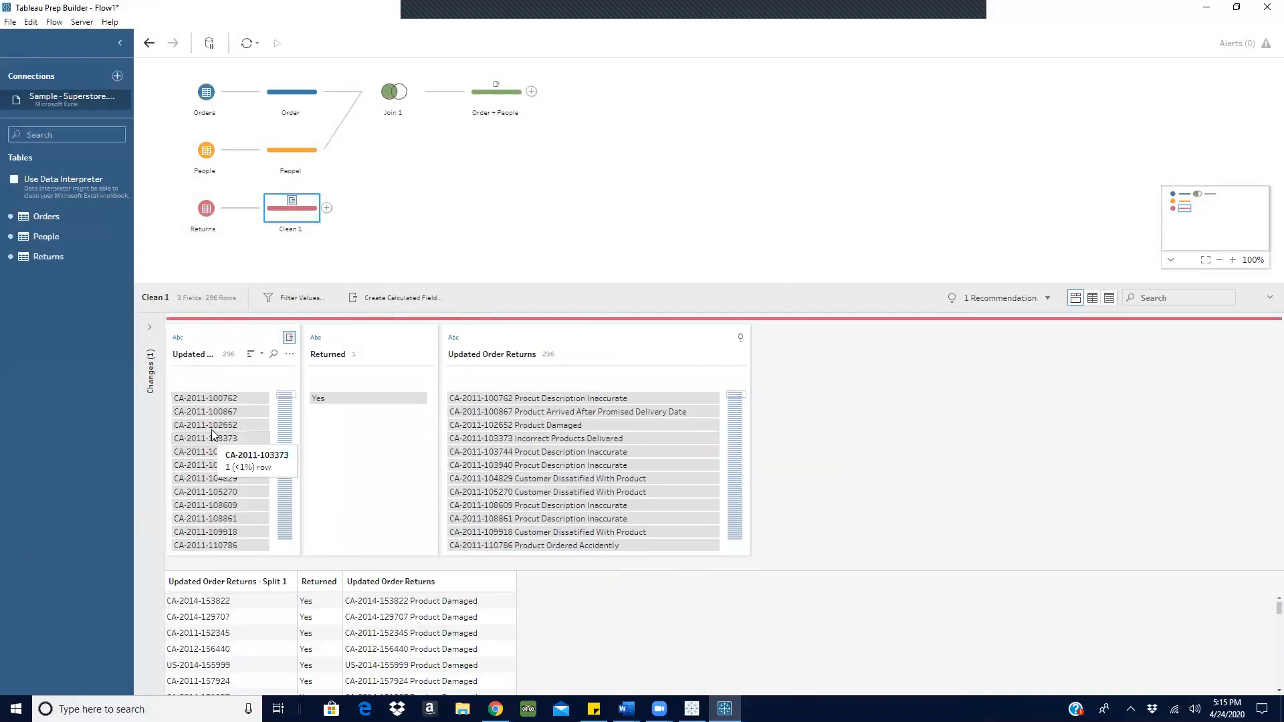
# Rename the split-off field as Order ID and compare it with the Order ID field in the Order + People step.
pyautogui.doubleClick(196, 356)
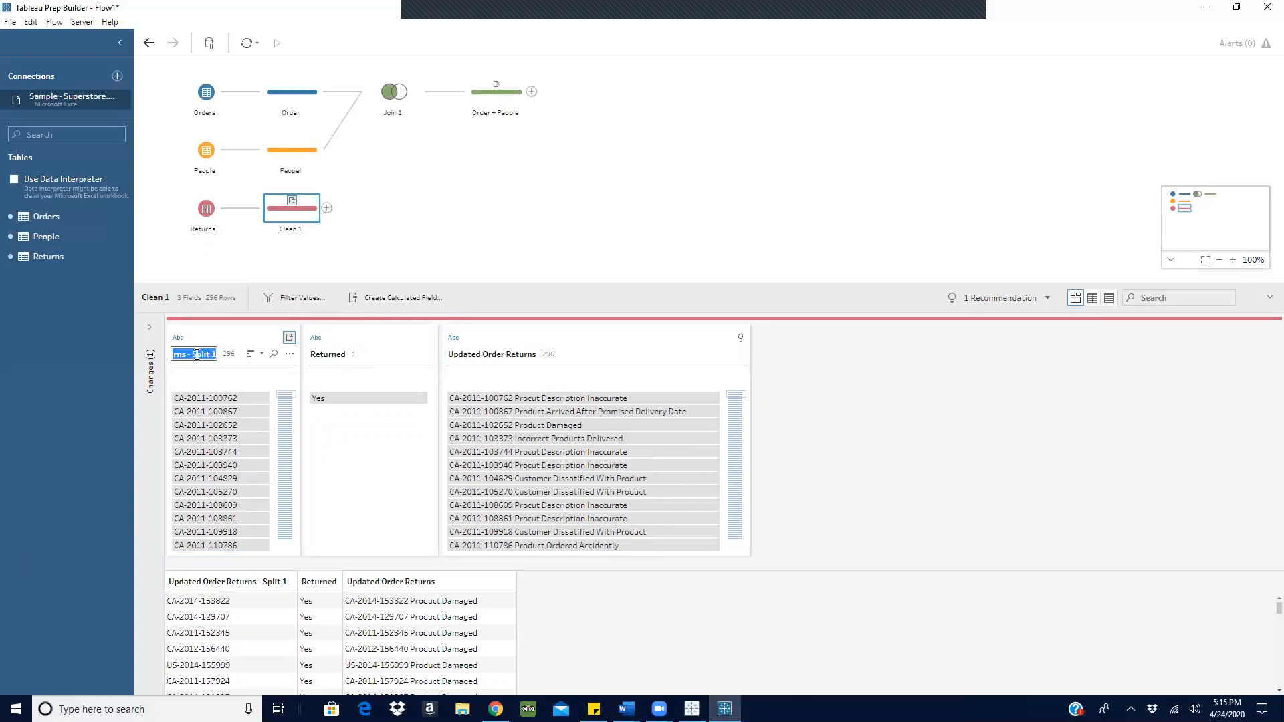
pyautogui.write('Order ID')
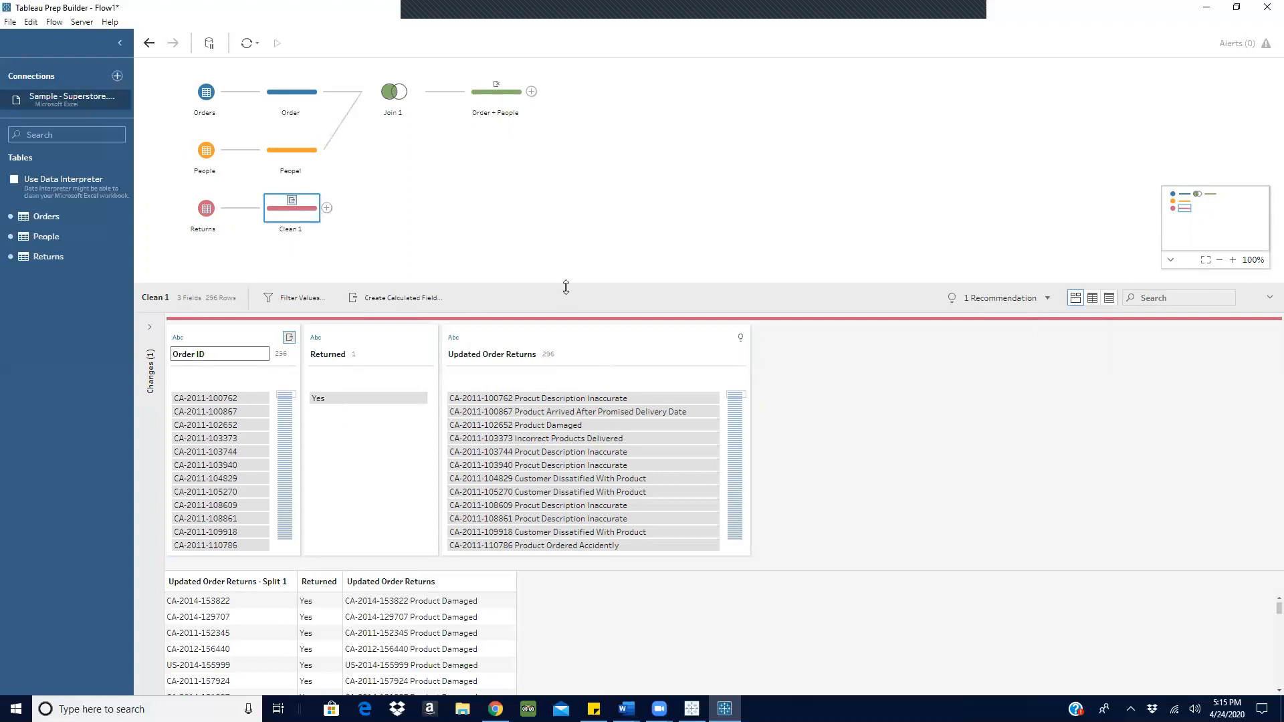
pyautogui.press('Return')
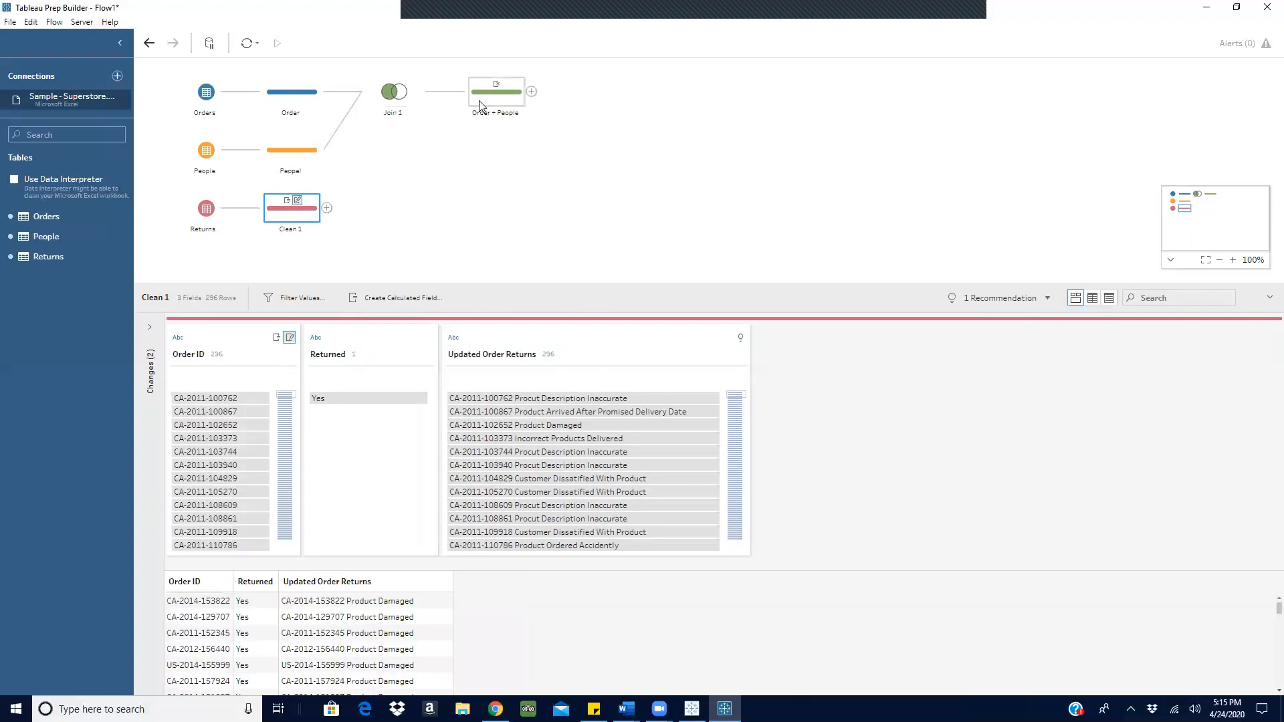
pyautogui.click(482, 102)
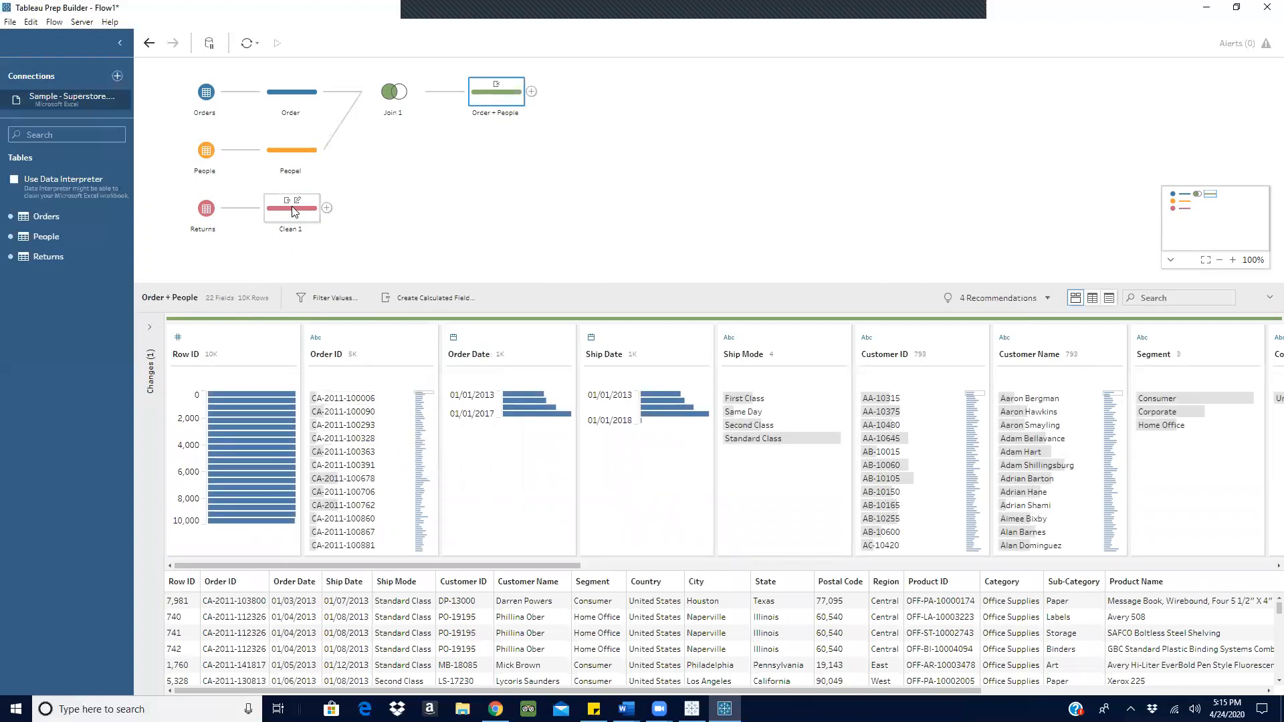
pyautogui.click(292, 212)
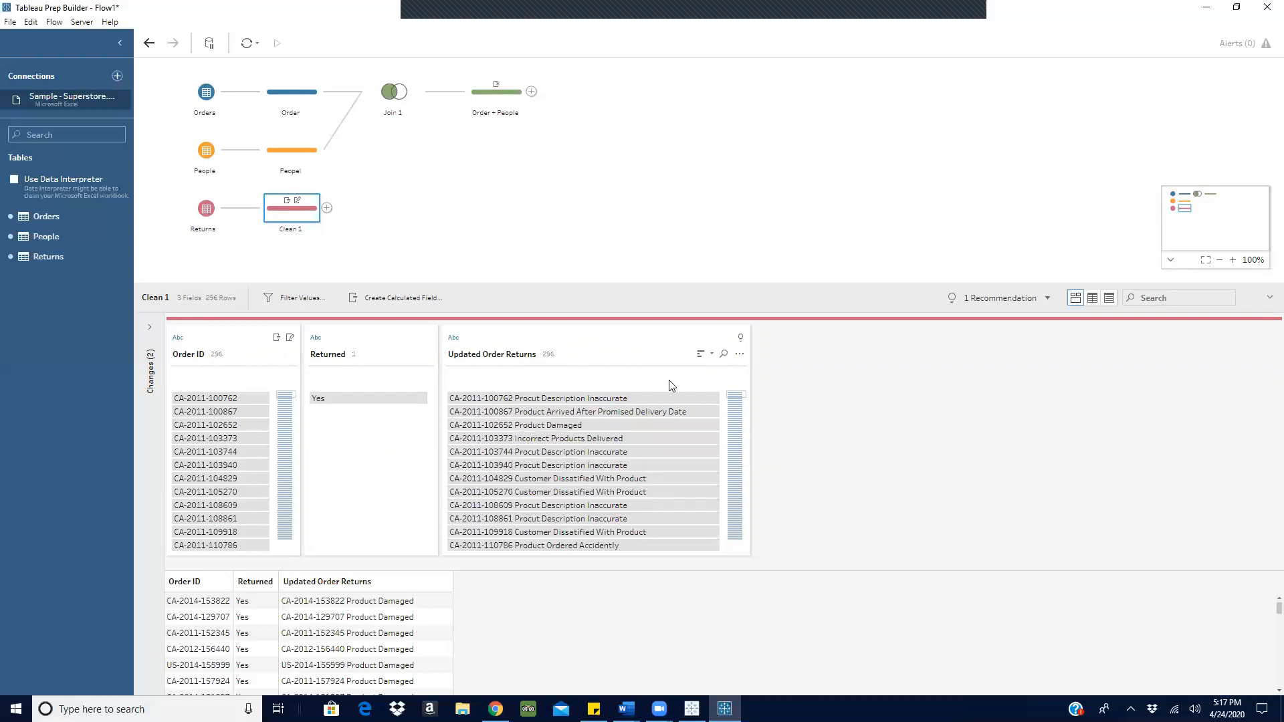
# Try a custom split of Updated Order Returns on a space into the first 2 fields, review the values, and undo the split.
pyautogui.click(739, 354)
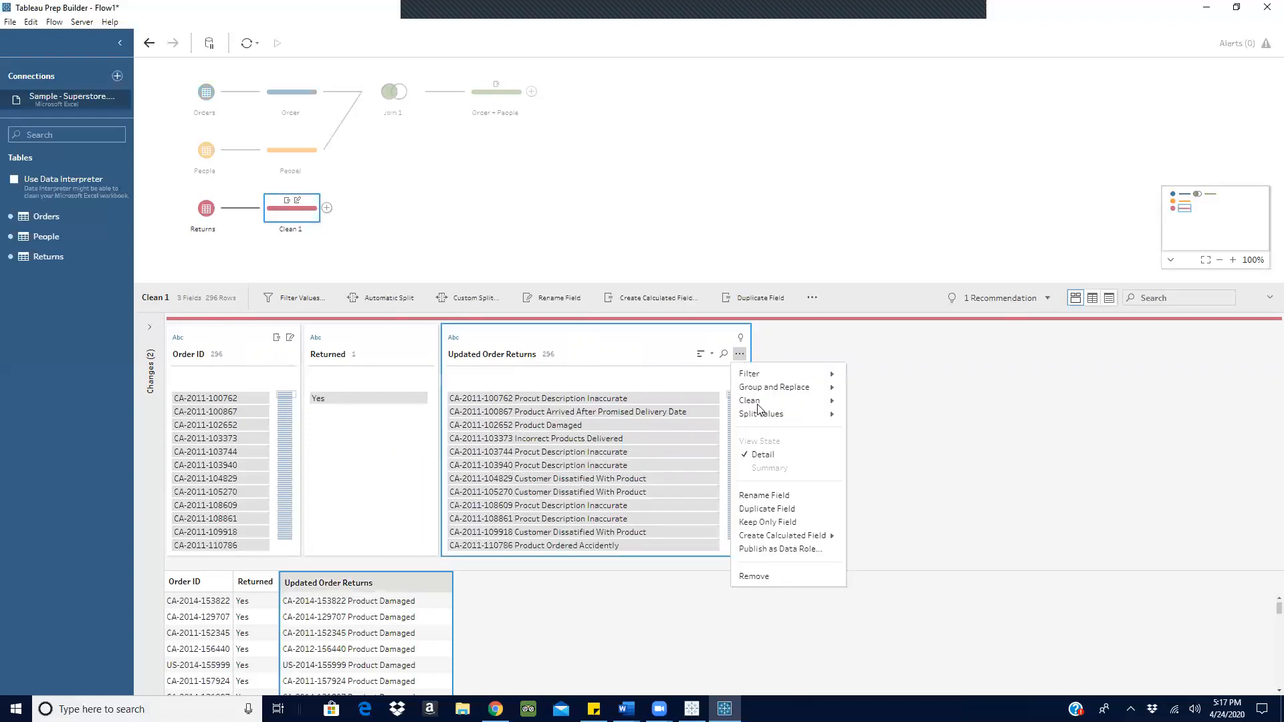
pyautogui.moveTo(766, 414)
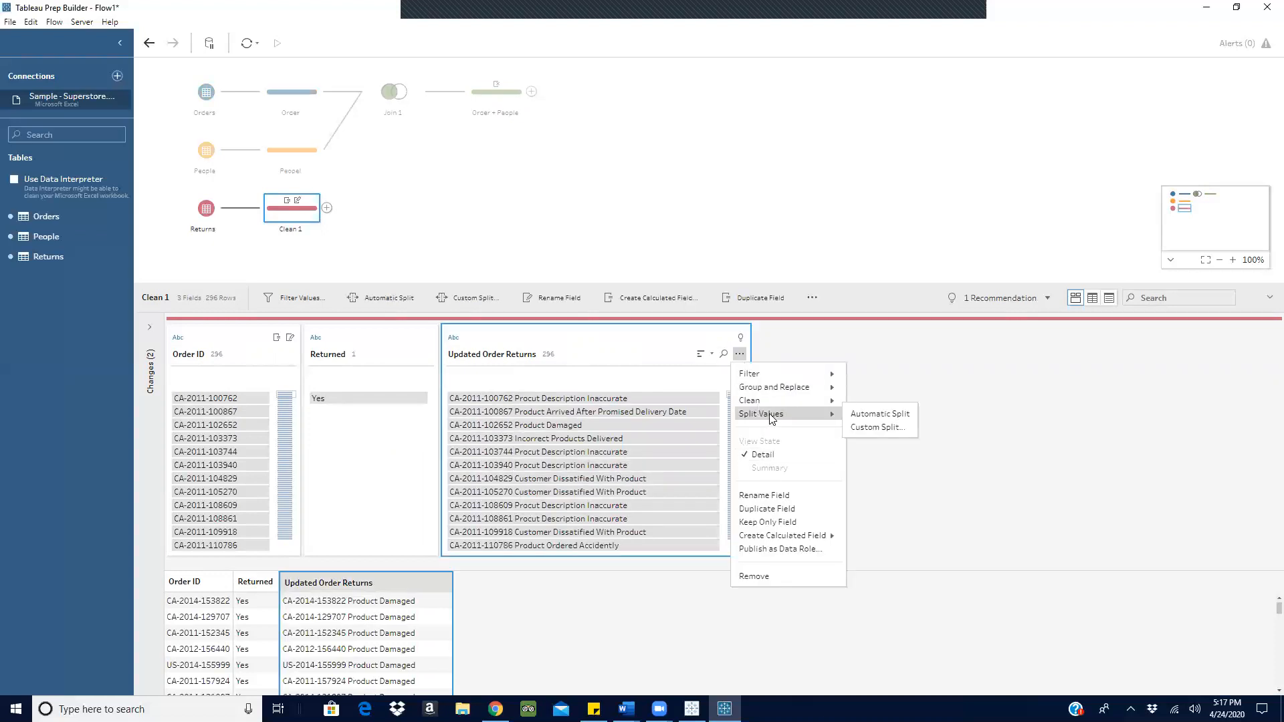
pyautogui.click(876, 428)
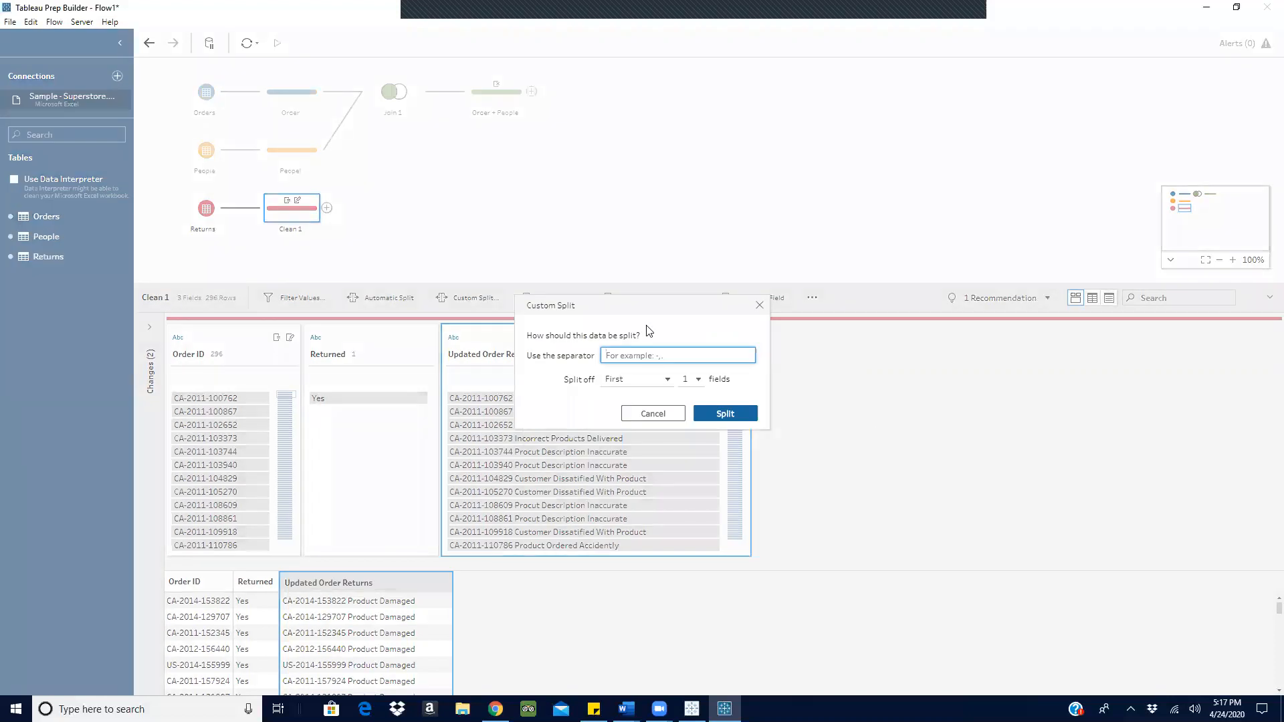
pyautogui.moveTo(648, 309); pyautogui.dragTo(738, 185)
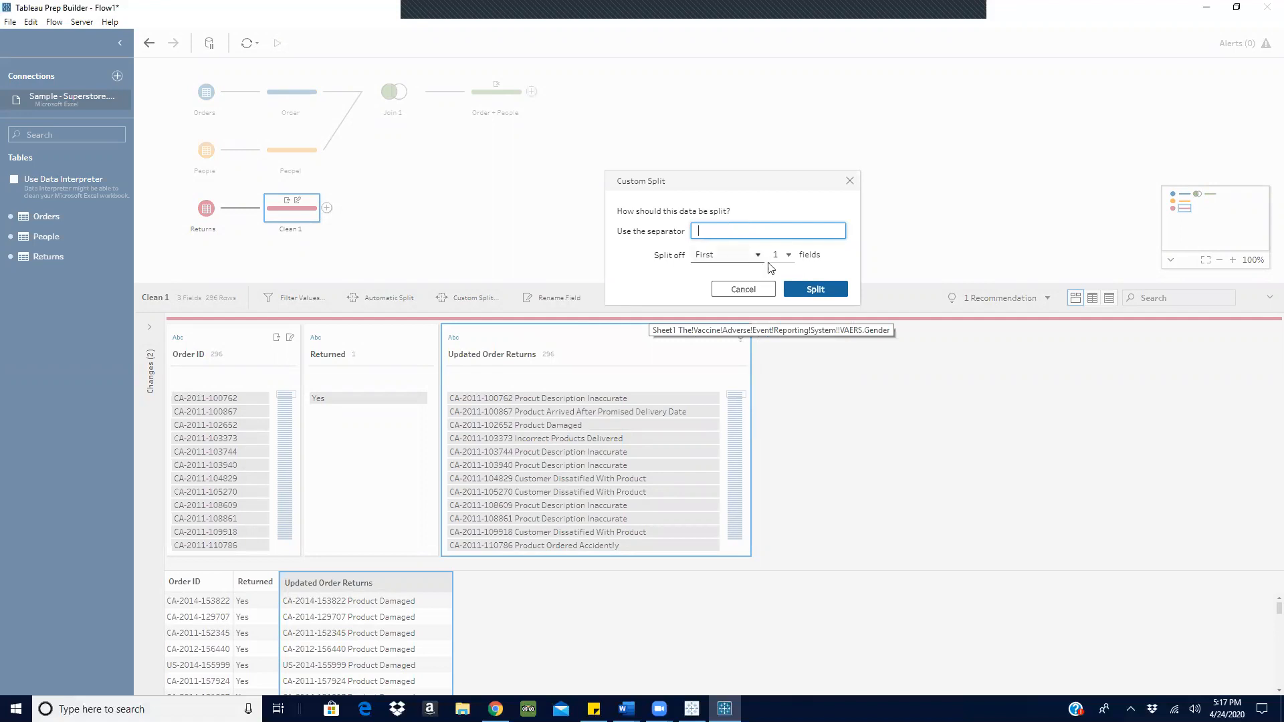
pyautogui.click(794, 258)
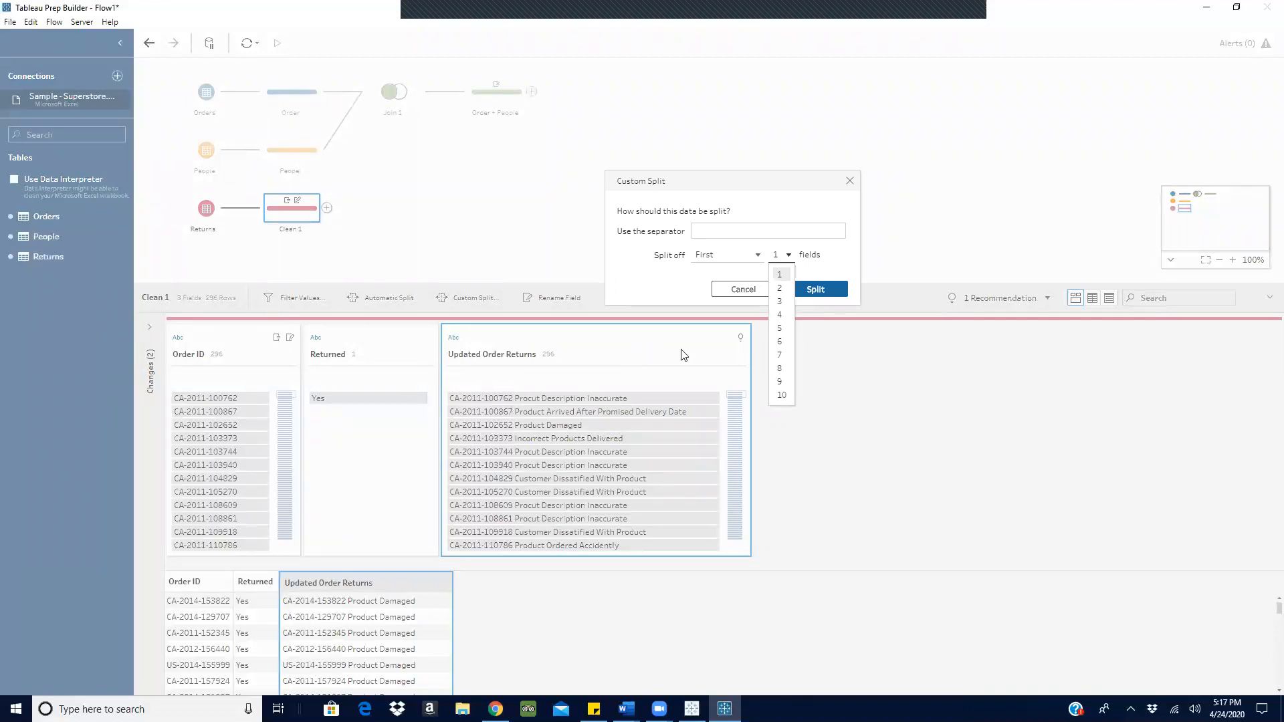
pyautogui.click(782, 288)
pyautogui.click(813, 288)
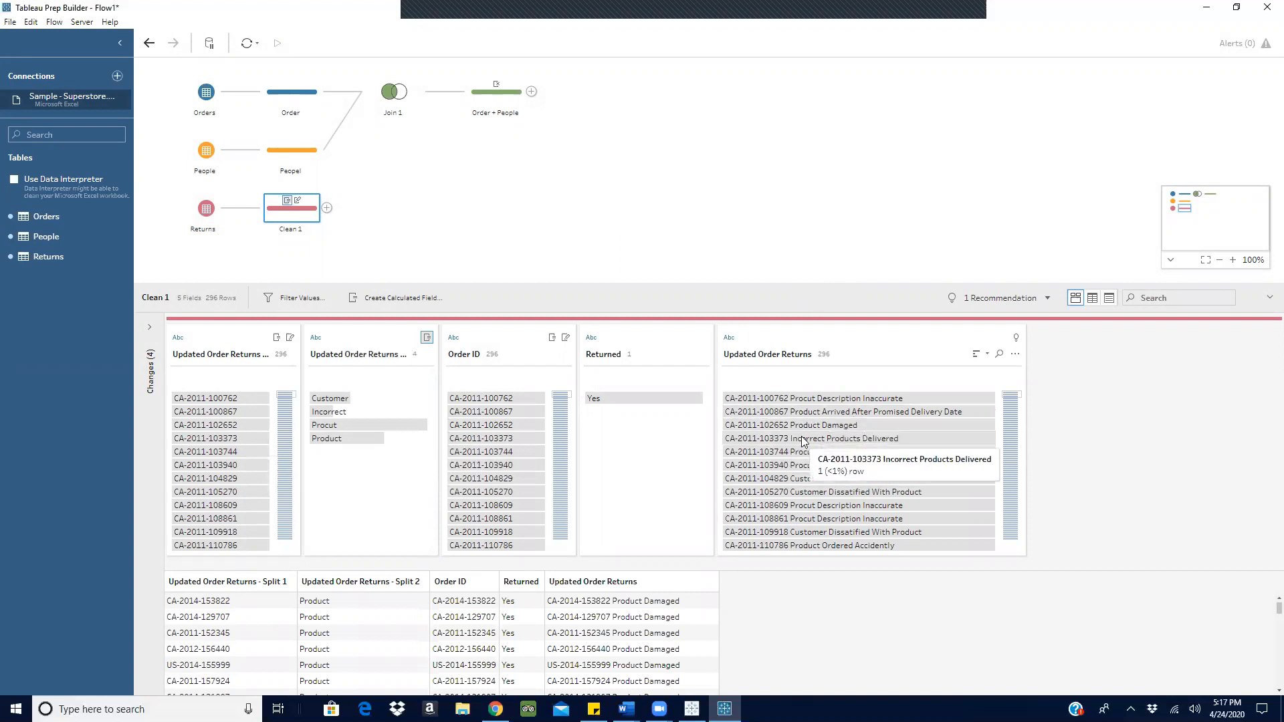
pyautogui.scroll(-3, 836, 505)
pyautogui.scroll(-3, 835, 502)
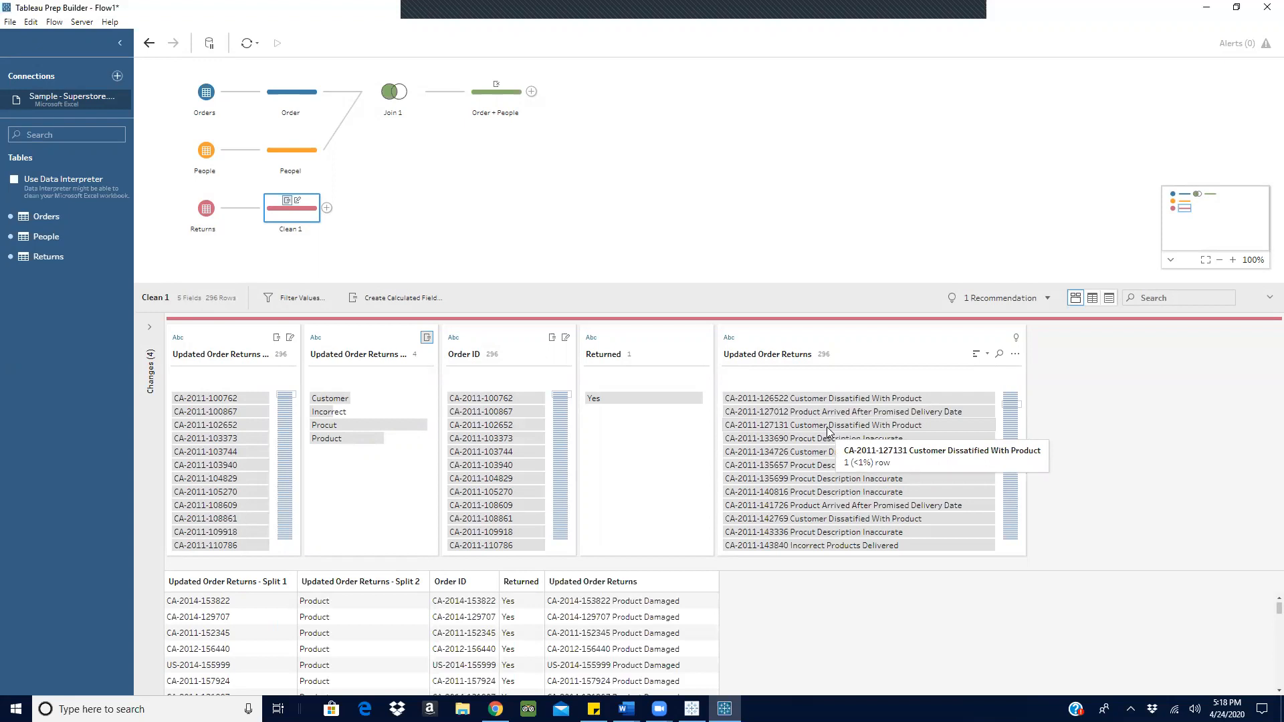
pyautogui.hotkey('ctrl', 'z')
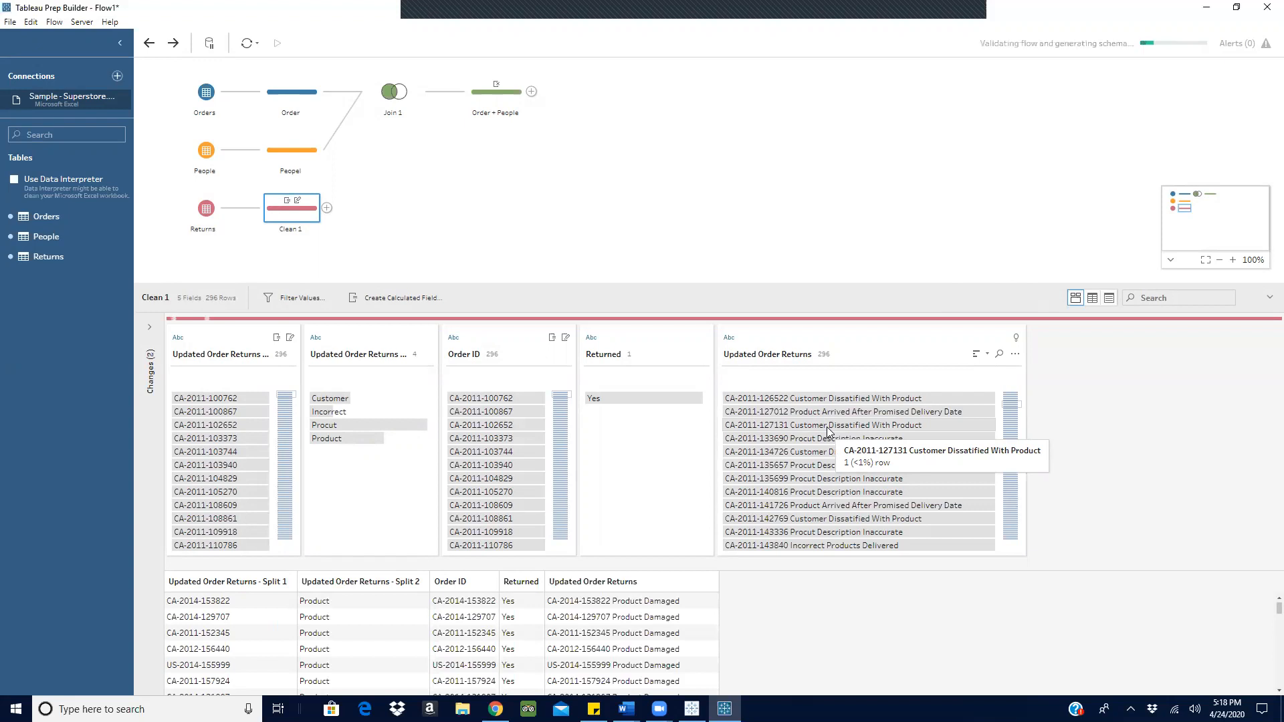
# Custom-split Updated Order Returns on a space, splitting off the first 5 fields.
pyautogui.click(739, 356)
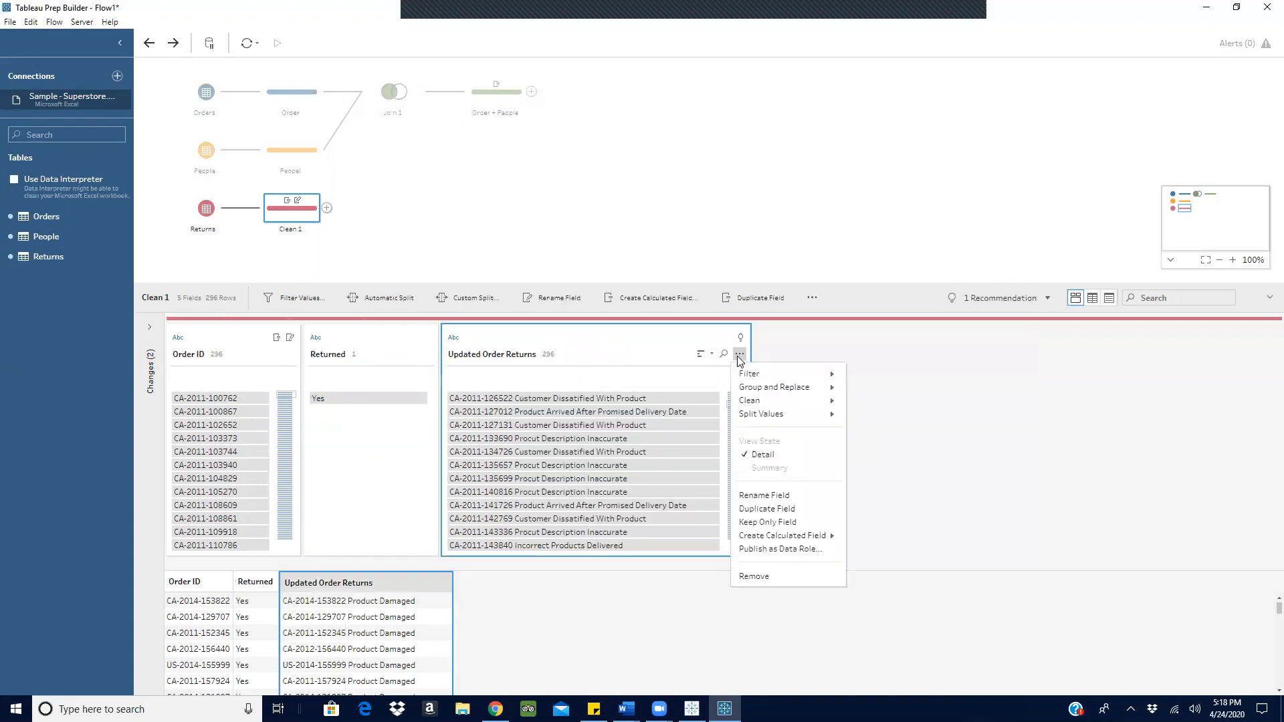
pyautogui.moveTo(762, 415)
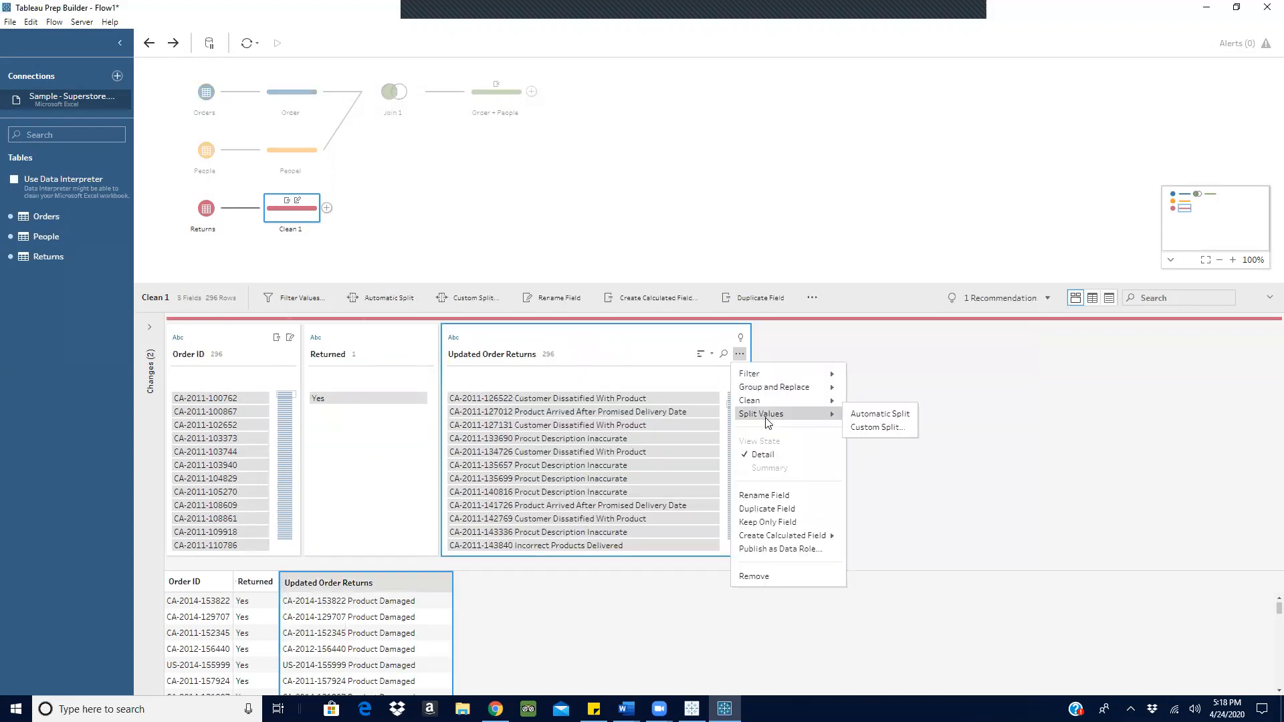
pyautogui.click(874, 428)
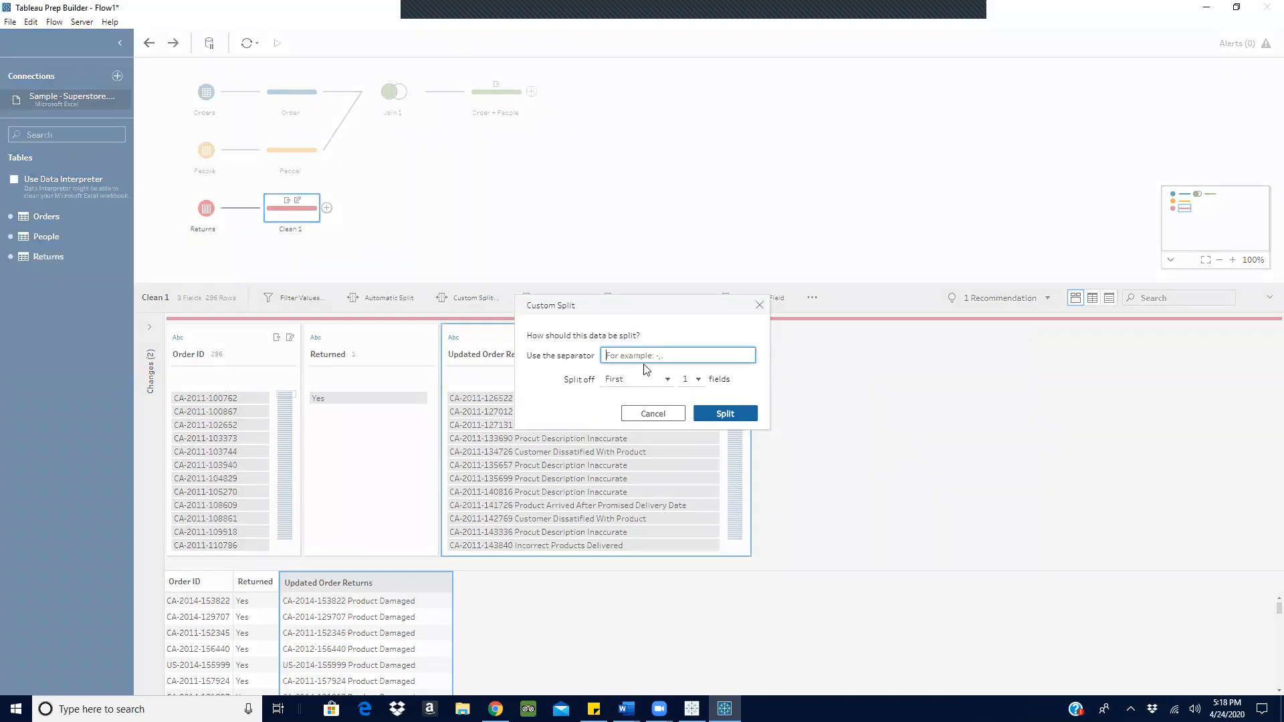
pyautogui.click(699, 382)
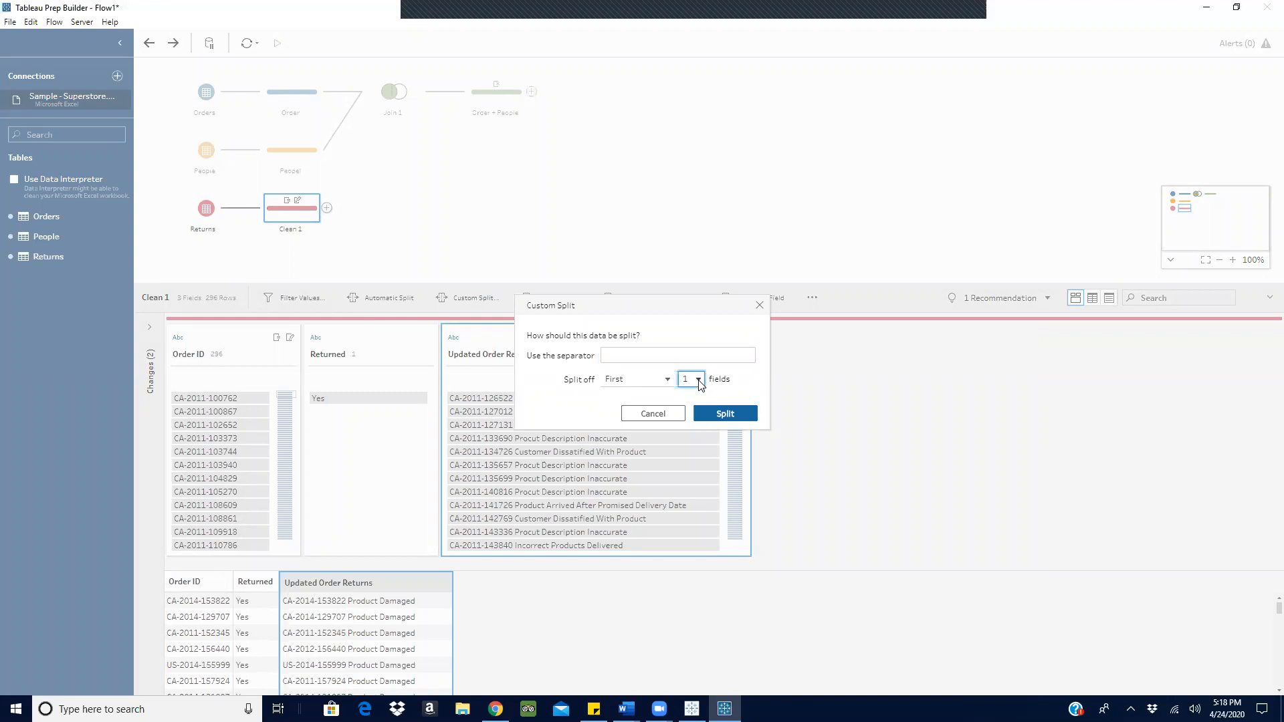
pyautogui.click(700, 382)
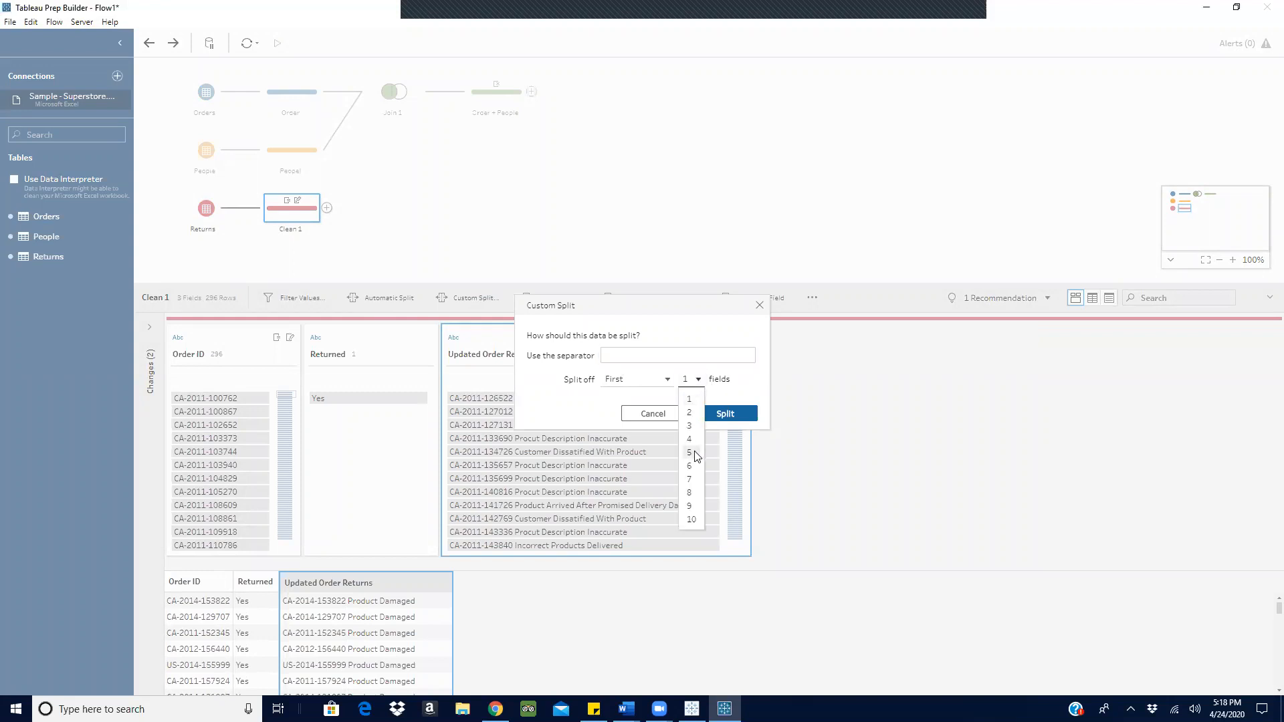
pyautogui.click(690, 453)
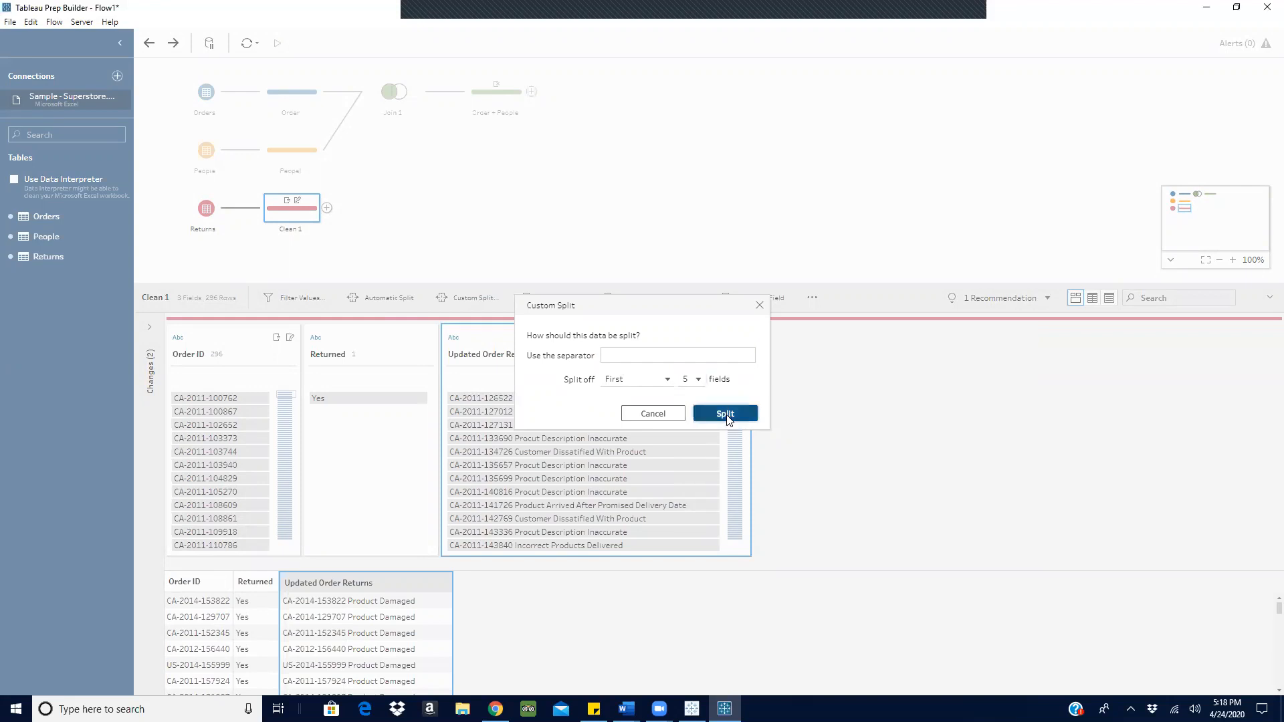
pyautogui.click(725, 414)
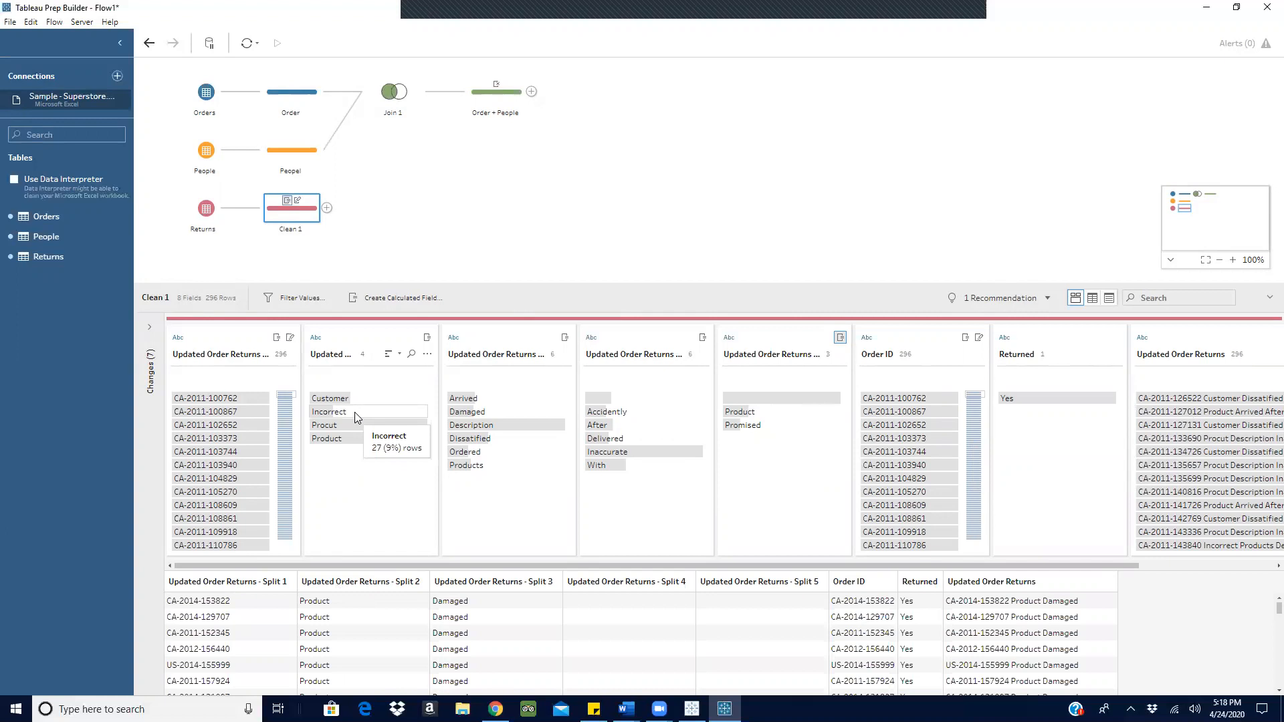
# Replace the five-field custom split of Updated Order Returns with an automatic split and widen the resulting Split 3 field.
pyautogui.hotkey('ctrl', 'z')
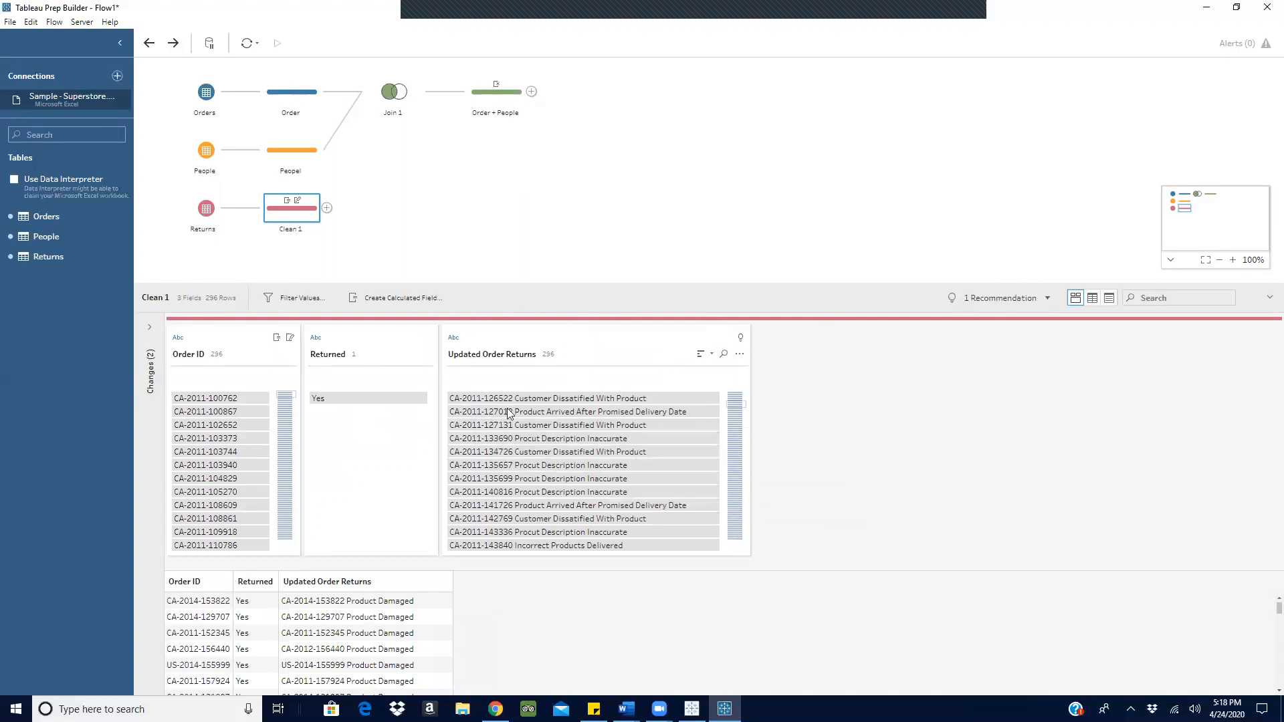
pyautogui.click(740, 354)
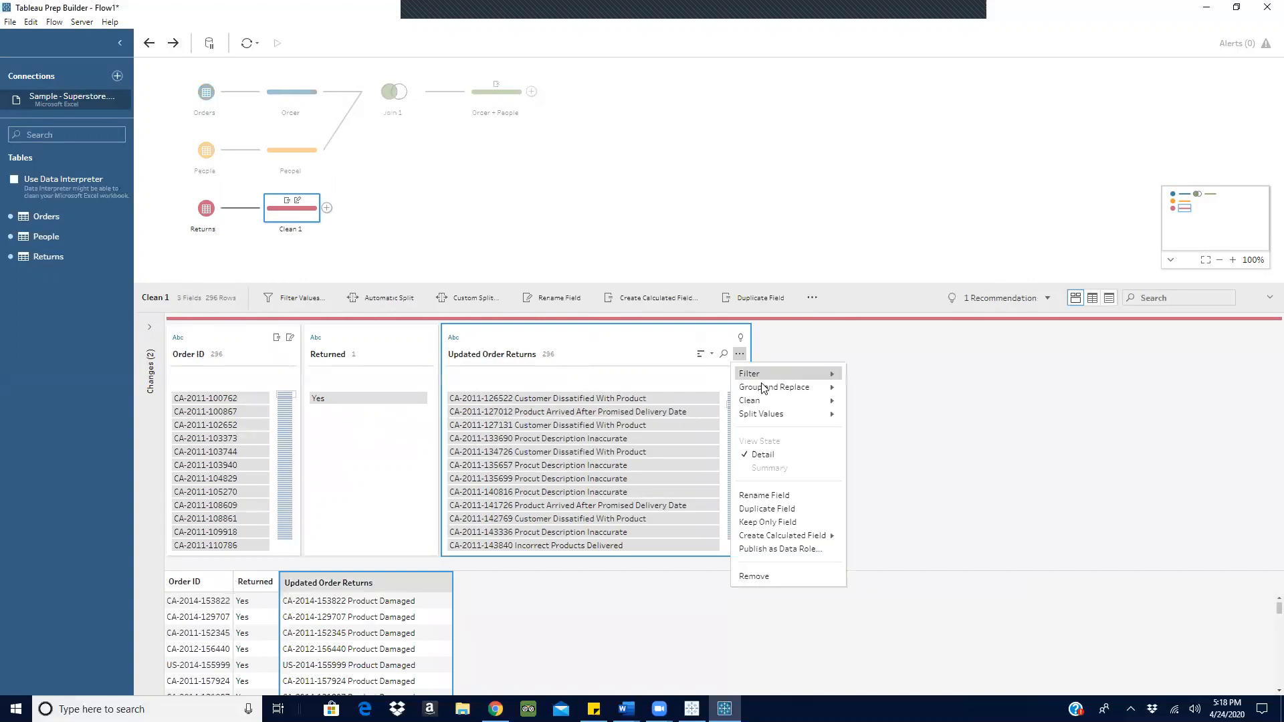
pyautogui.moveTo(828, 416)
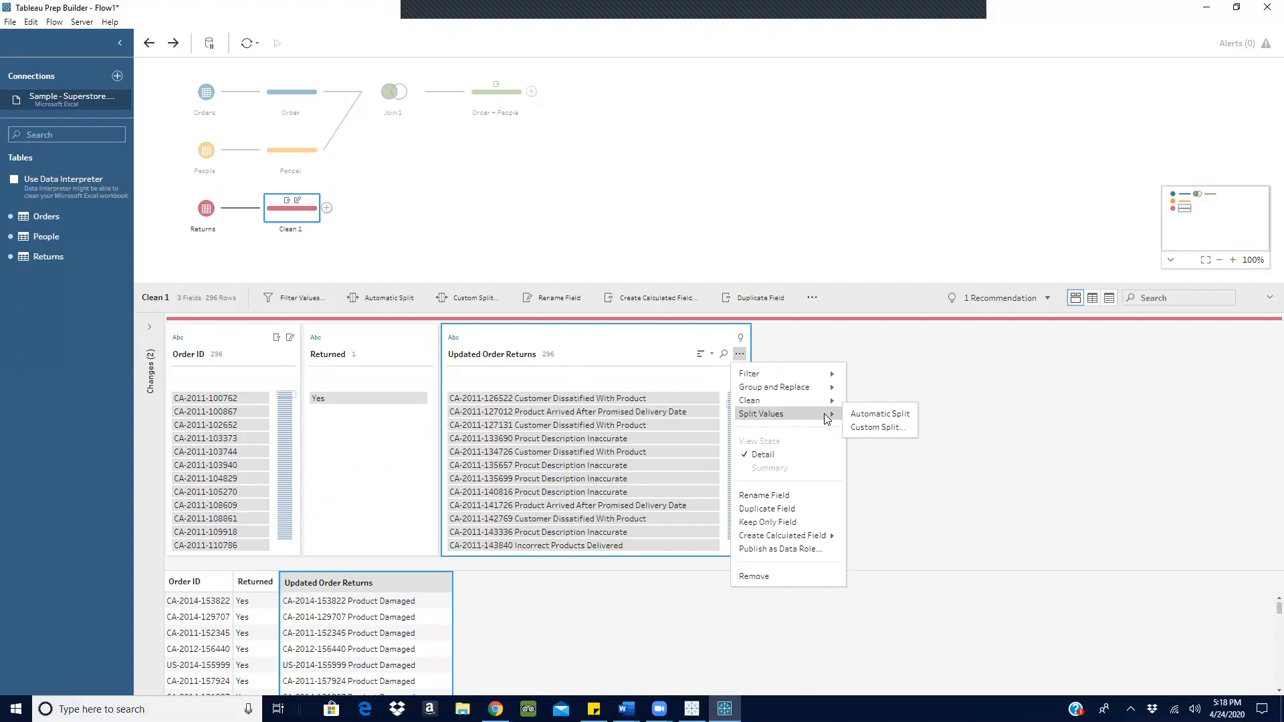
pyautogui.click(870, 416)
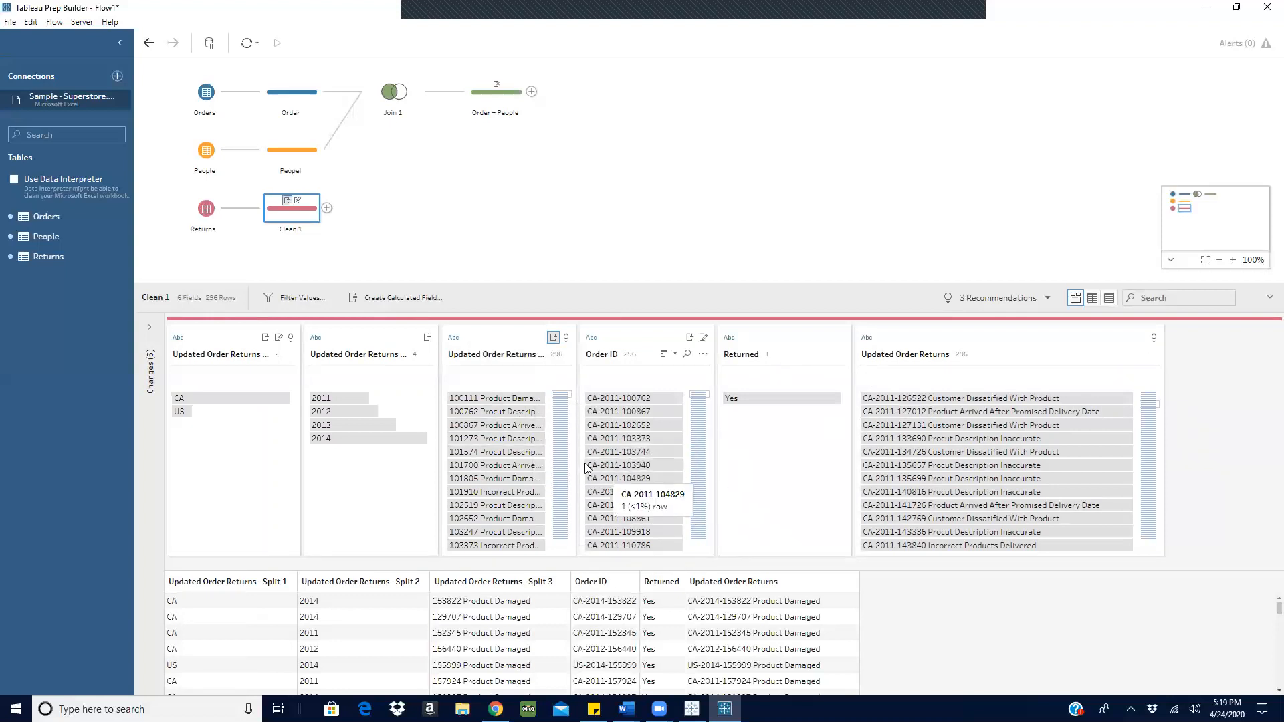
pyautogui.moveTo(575, 463); pyautogui.dragTo(717, 467)
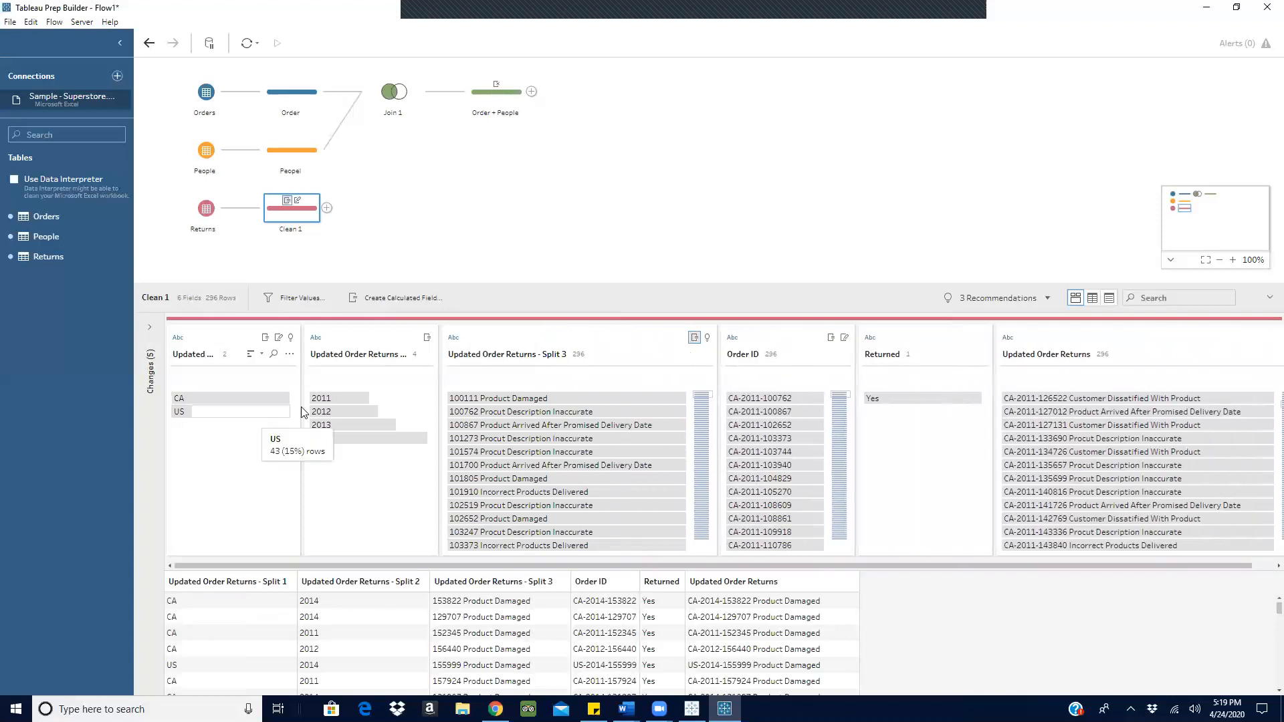
# Remove the Split 2 field with the years and the Split 1 field with the country codes from the Clean 1 step.
pyautogui.click(434, 356)
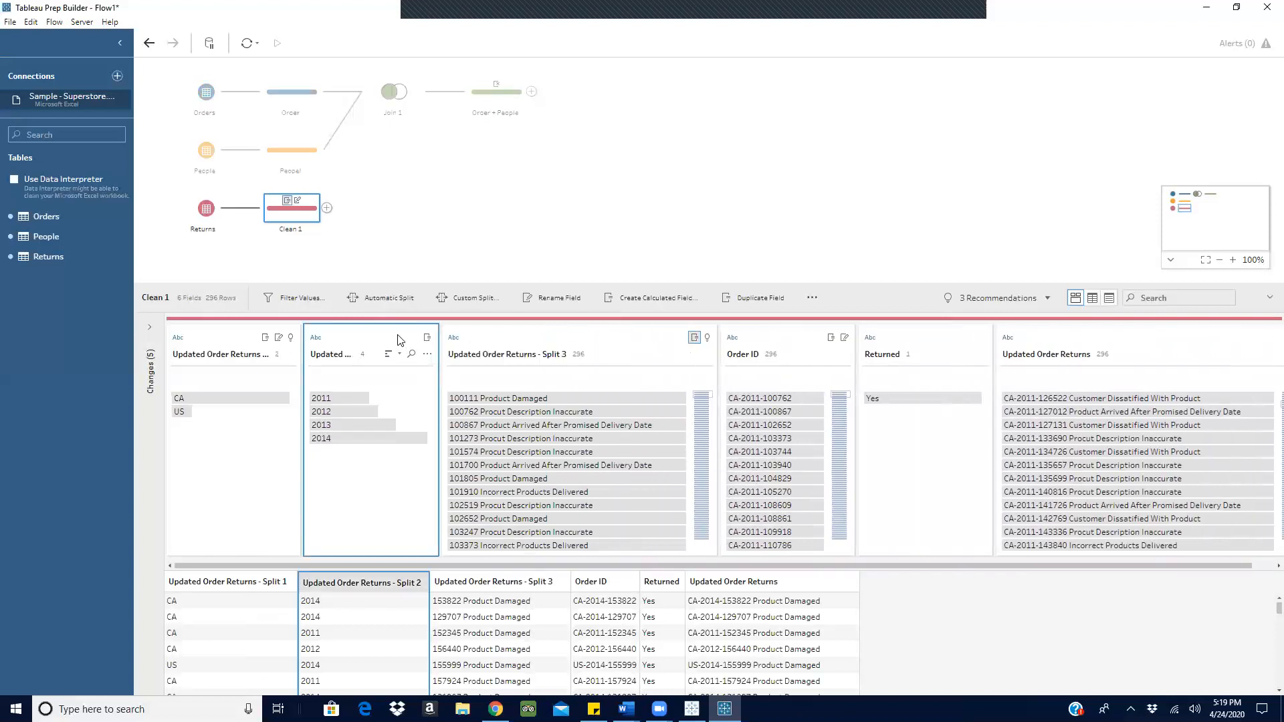
pyautogui.click(427, 354)
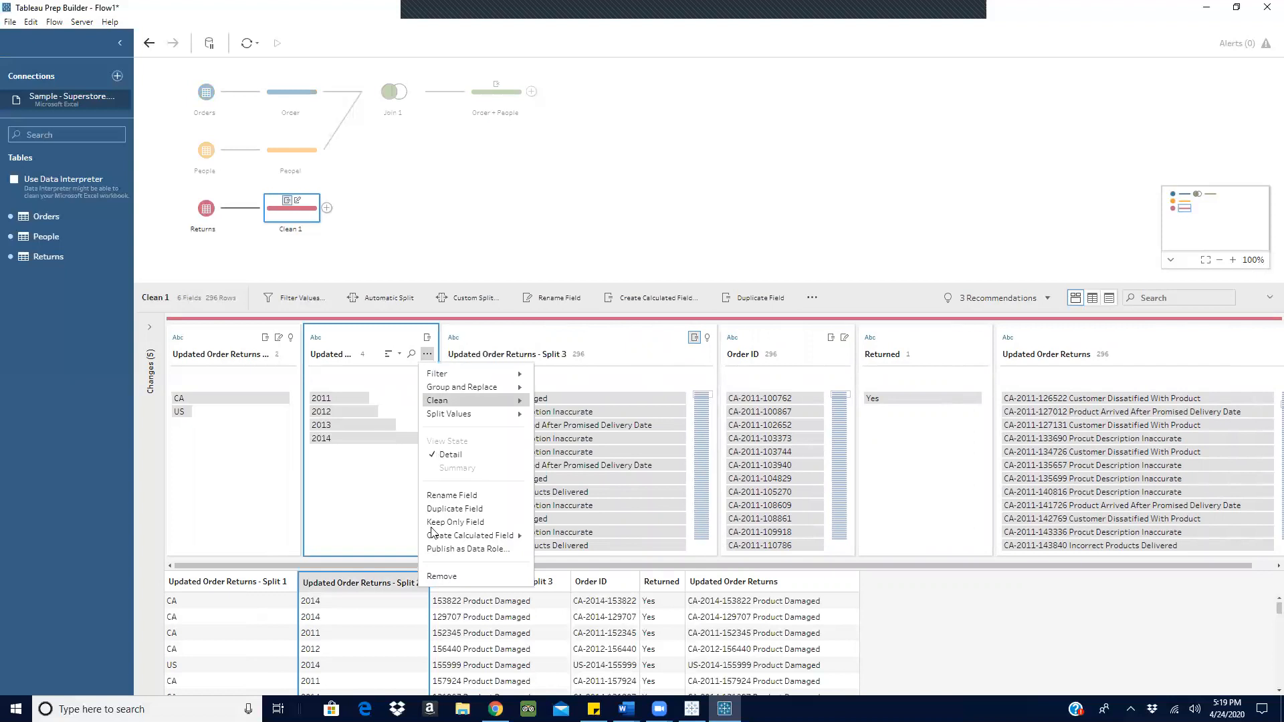
pyautogui.click(442, 577)
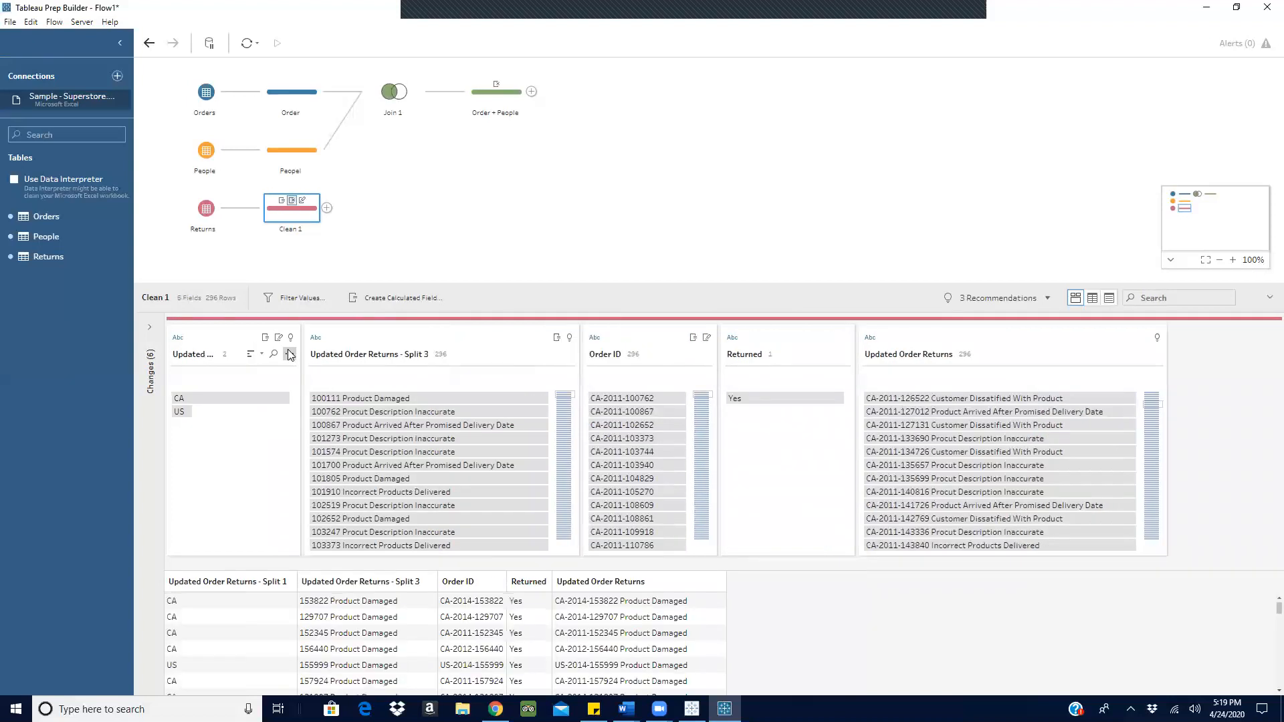
pyautogui.click(289, 354)
pyautogui.click(308, 579)
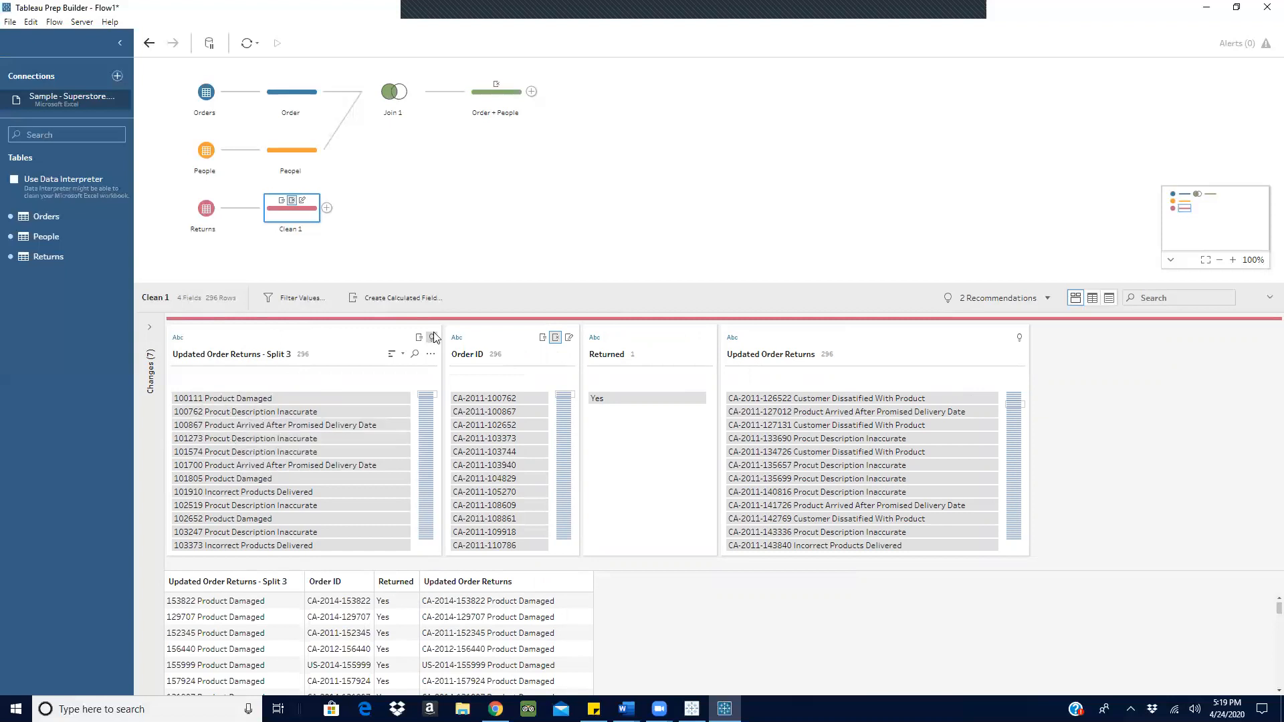
# Split the Updated Order Returns - Split 3 field automatically into separate number and word fields.
pyautogui.click(431, 355)
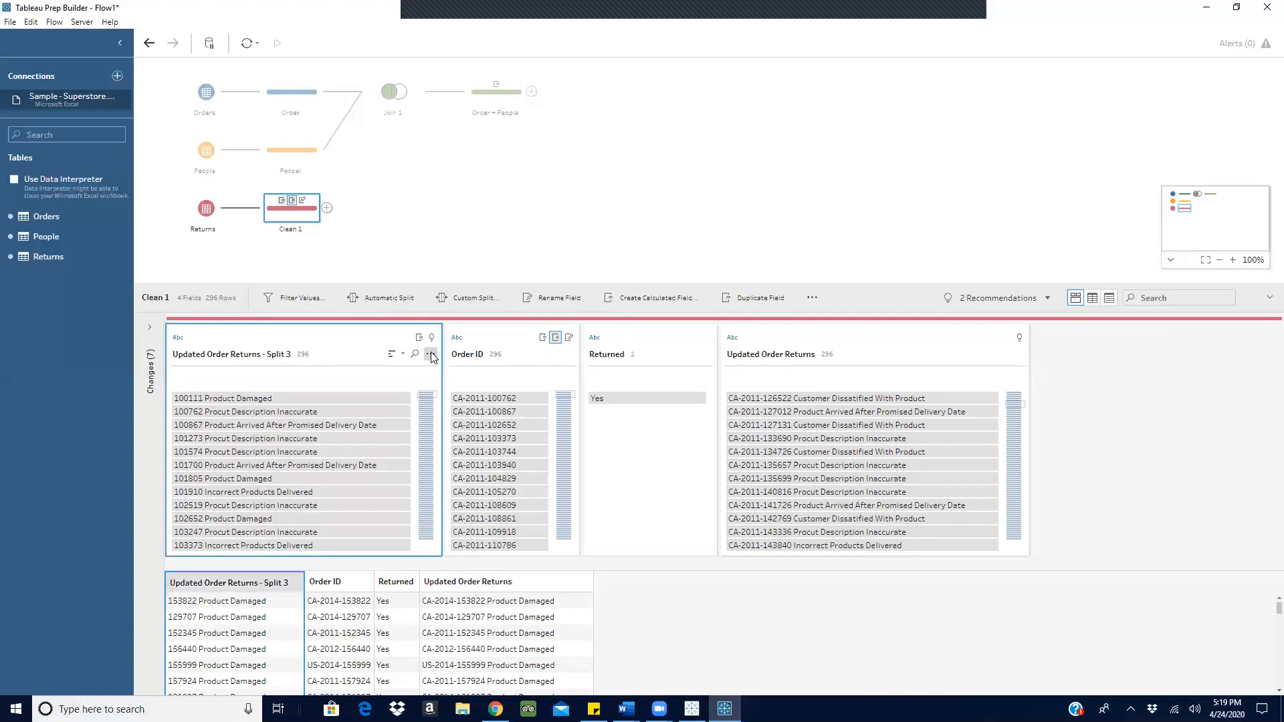
pyautogui.click(431, 355)
pyautogui.moveTo(495, 413)
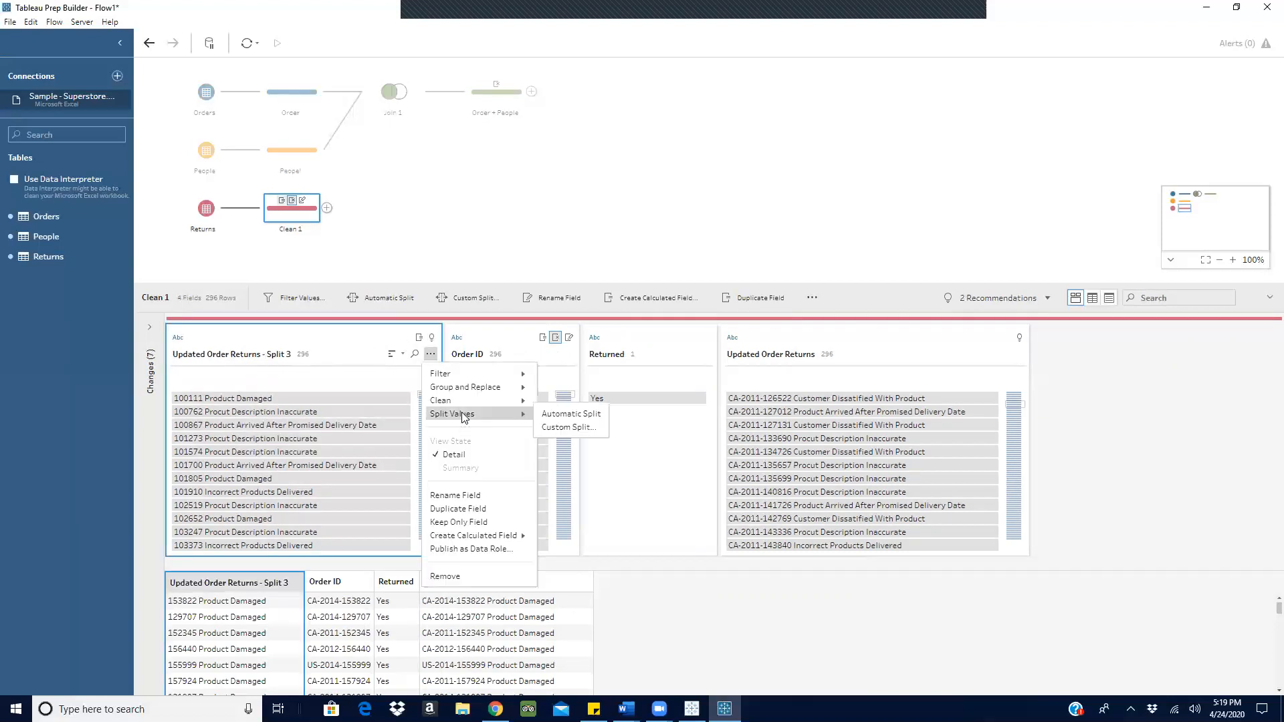
pyautogui.click(556, 416)
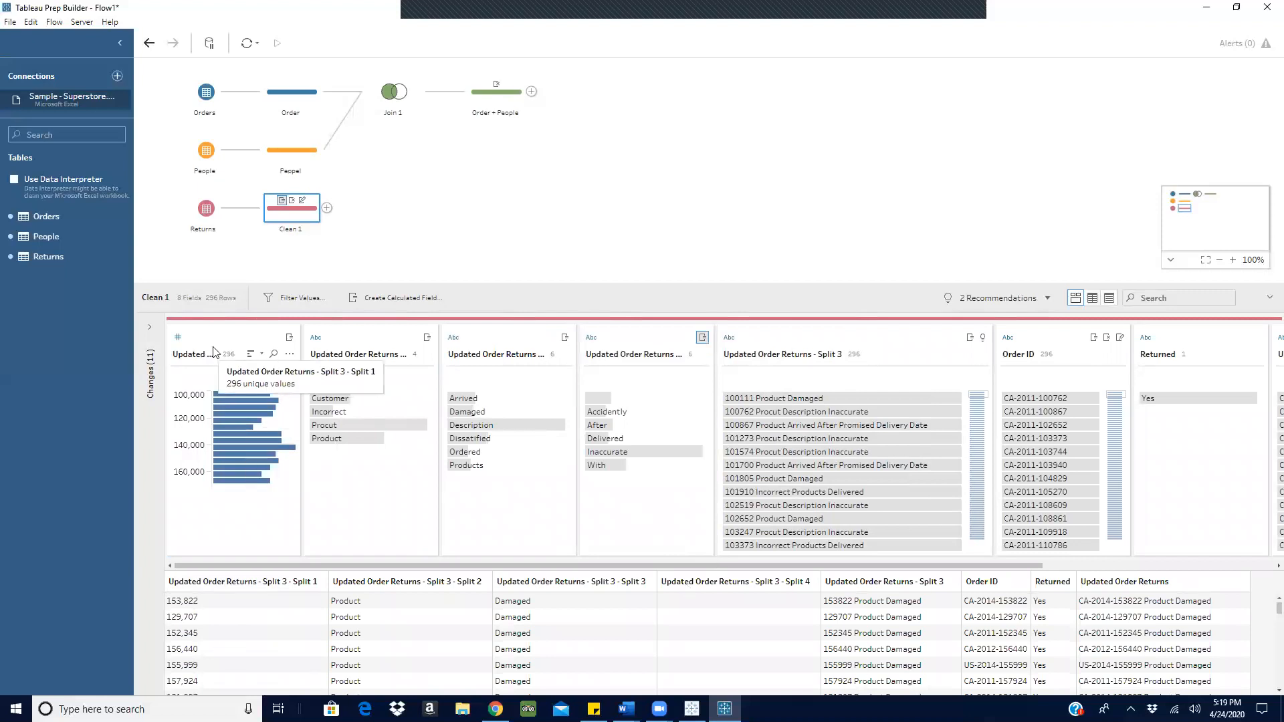
# Change the data type of the numeric Split 3 - Split 1 field to String and remove that field.
pyautogui.click(179, 338)
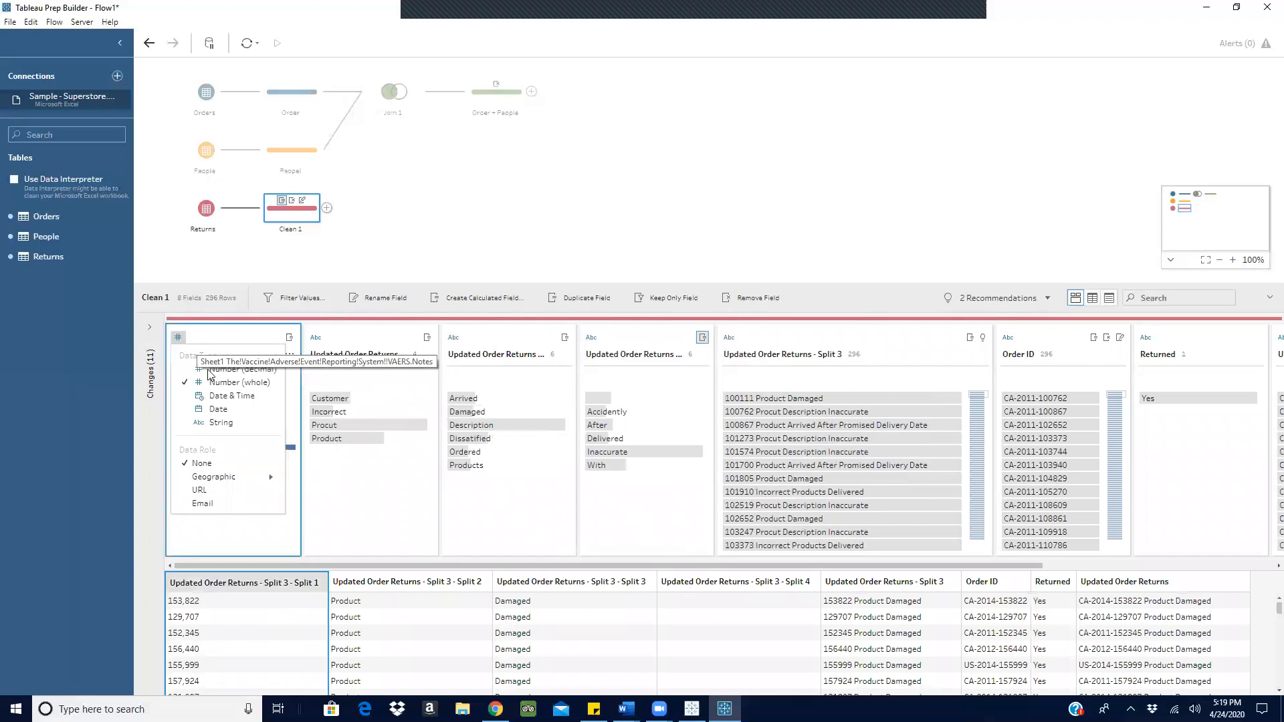
pyautogui.click(214, 424)
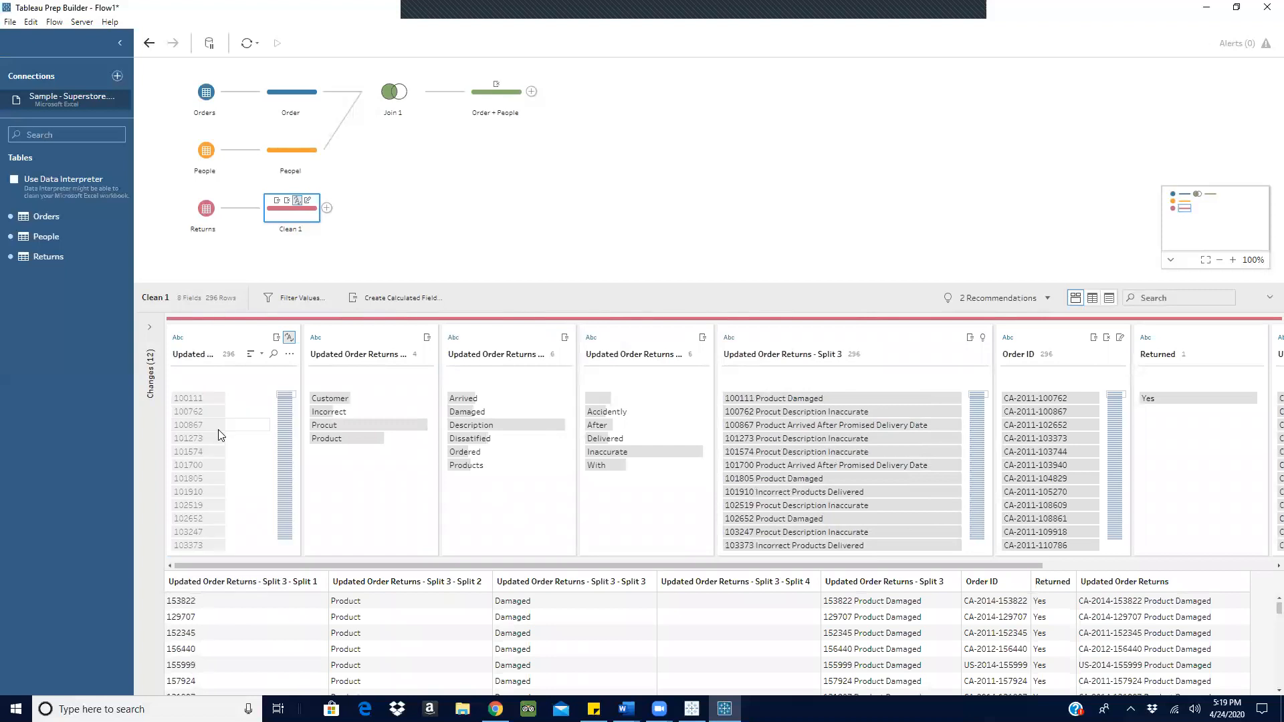
pyautogui.click(289, 354)
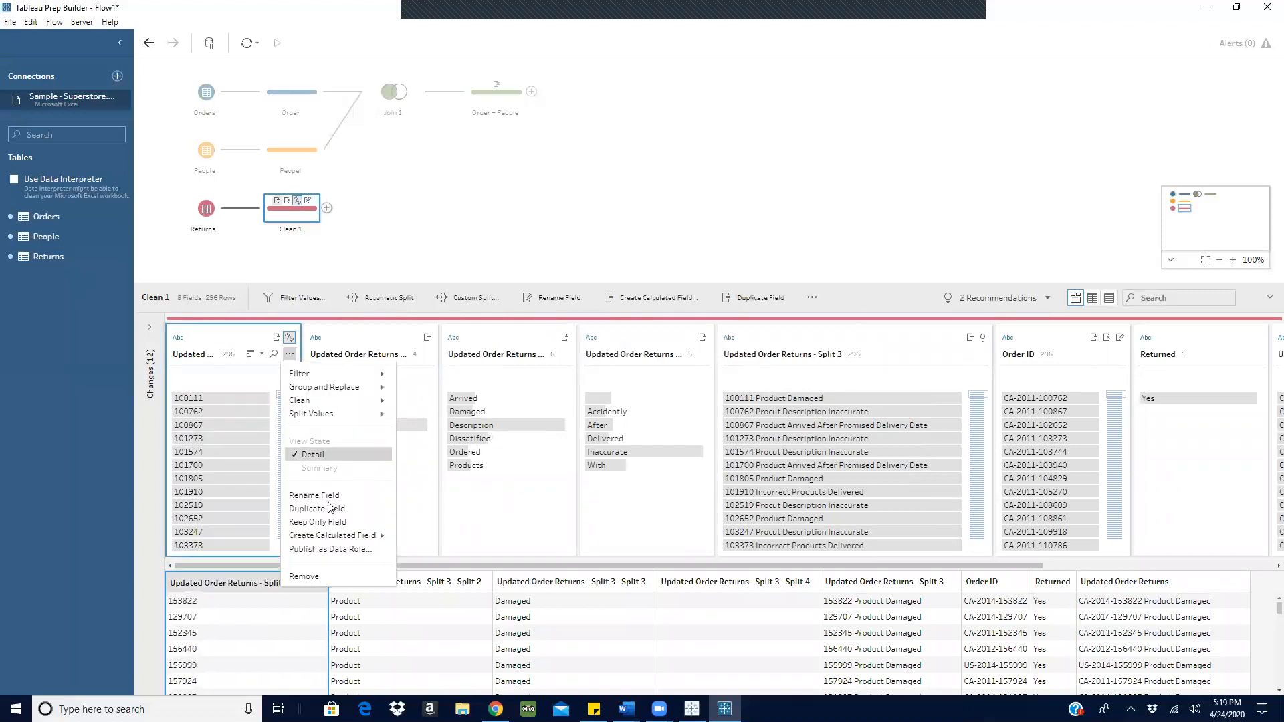
pyautogui.click(319, 577)
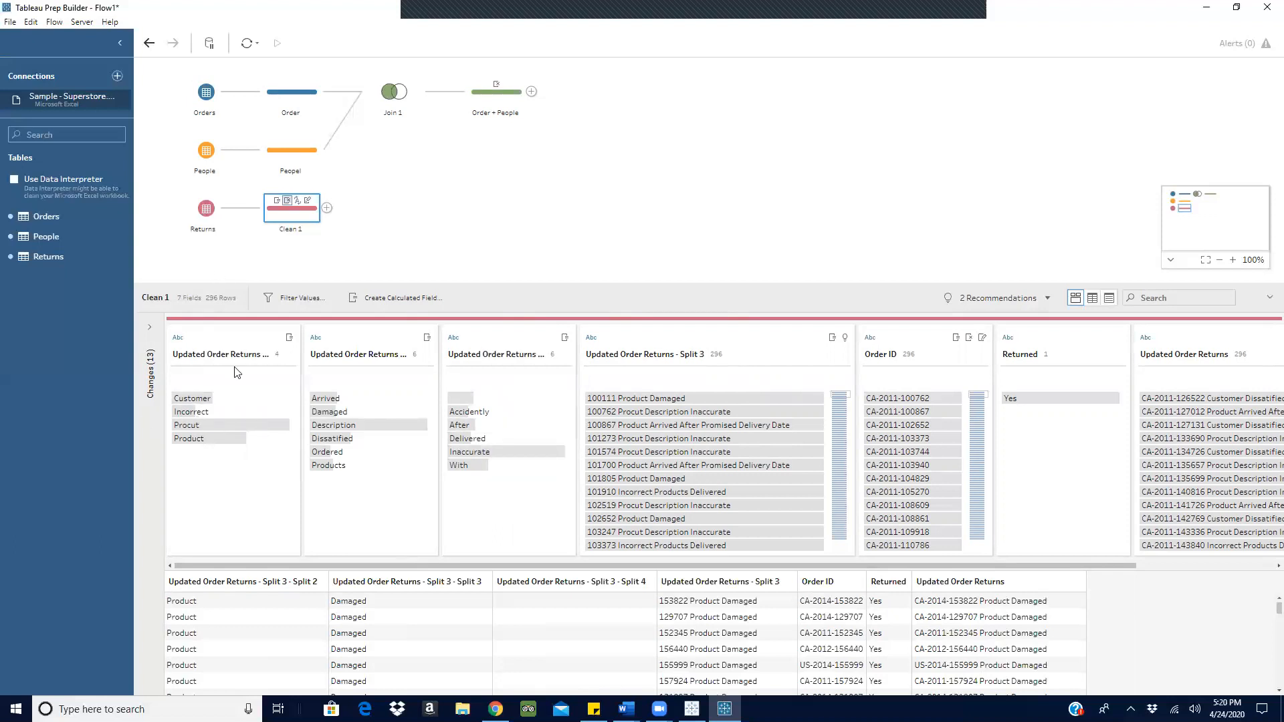
# Rename the three remaining word fields split from Split 3 as AA, BB and CC, in order.
pyautogui.doubleClick(194, 355)
pyautogui.write('AA')
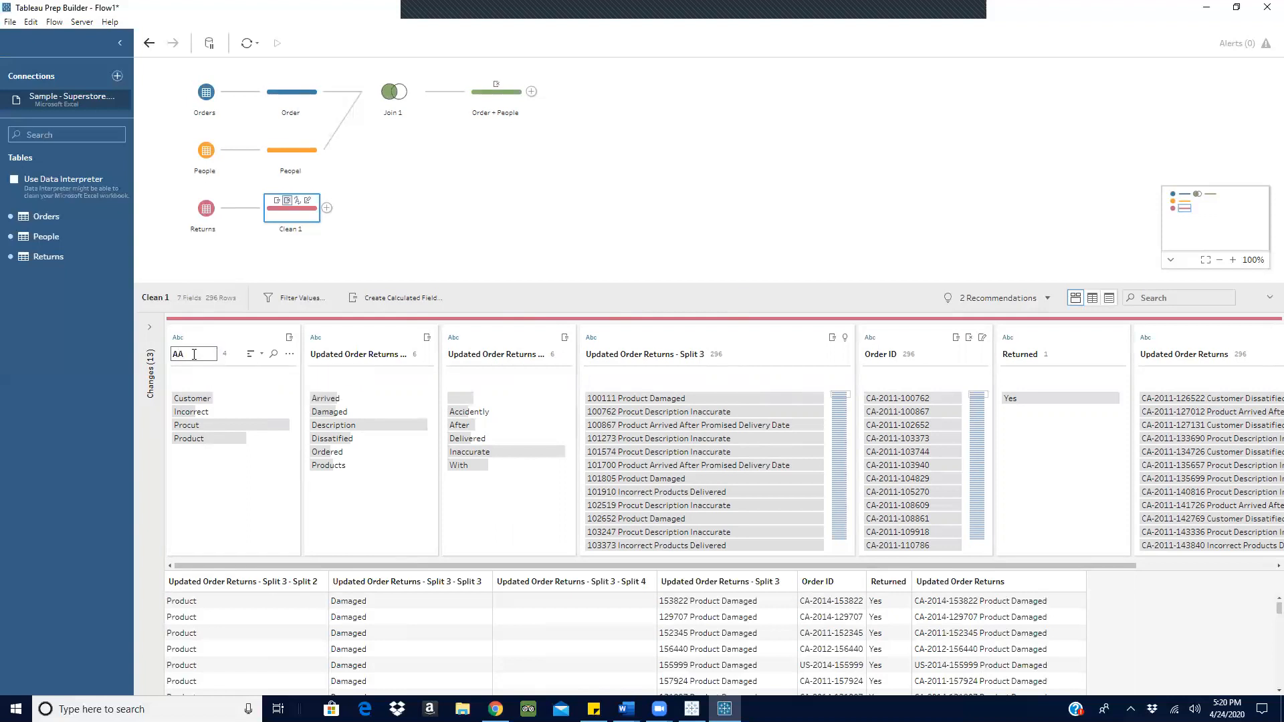
pyautogui.doubleClick(331, 355)
pyautogui.write('BB')
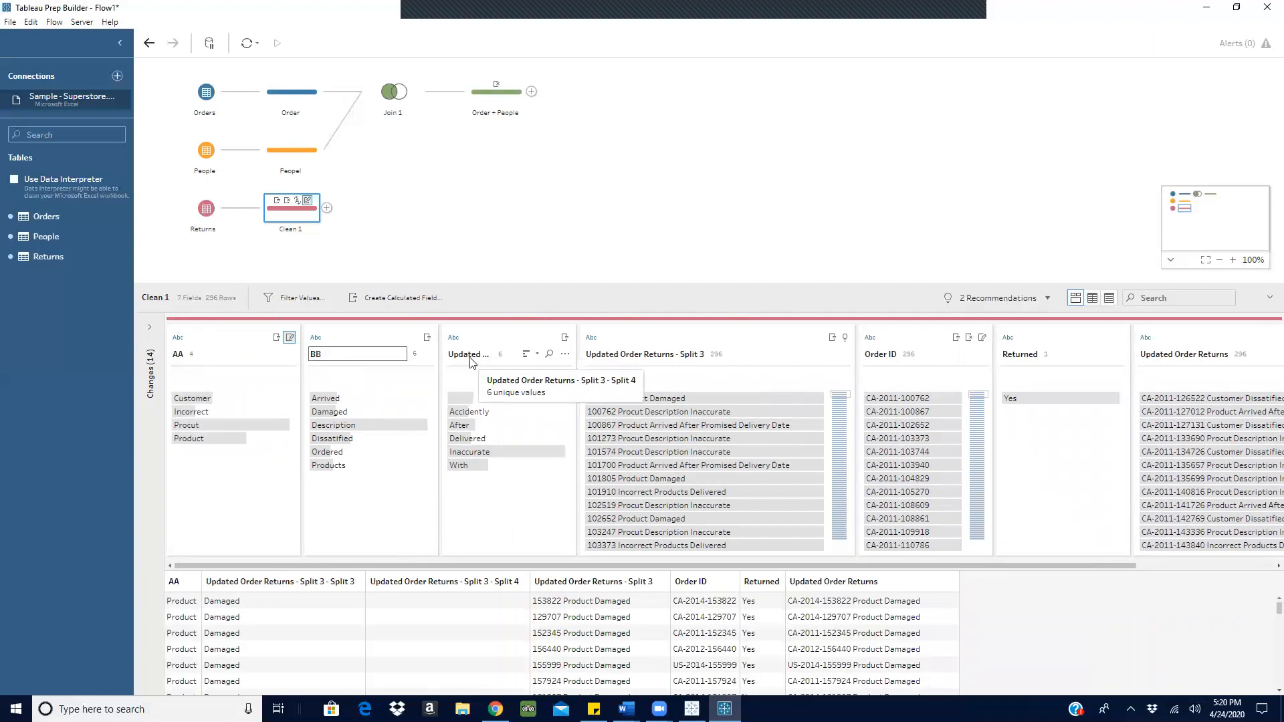
pyautogui.doubleClick(470, 356)
pyautogui.write('CC')
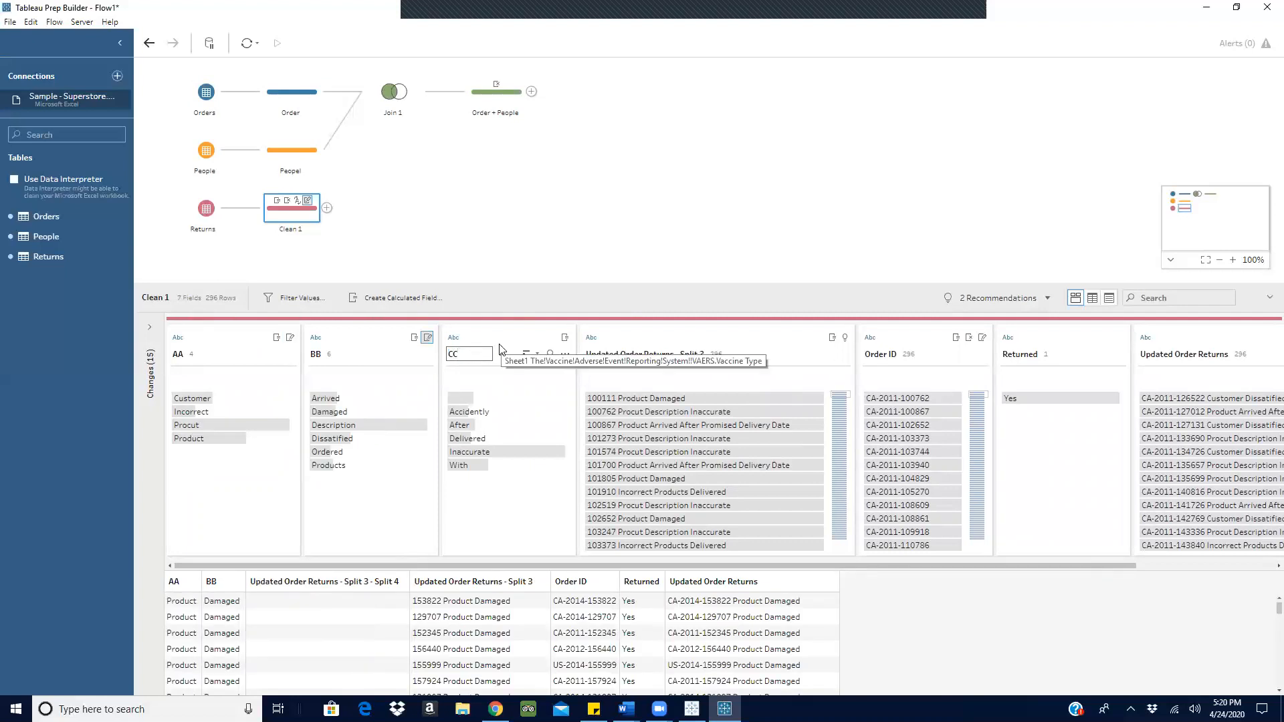
pyautogui.press('Return')
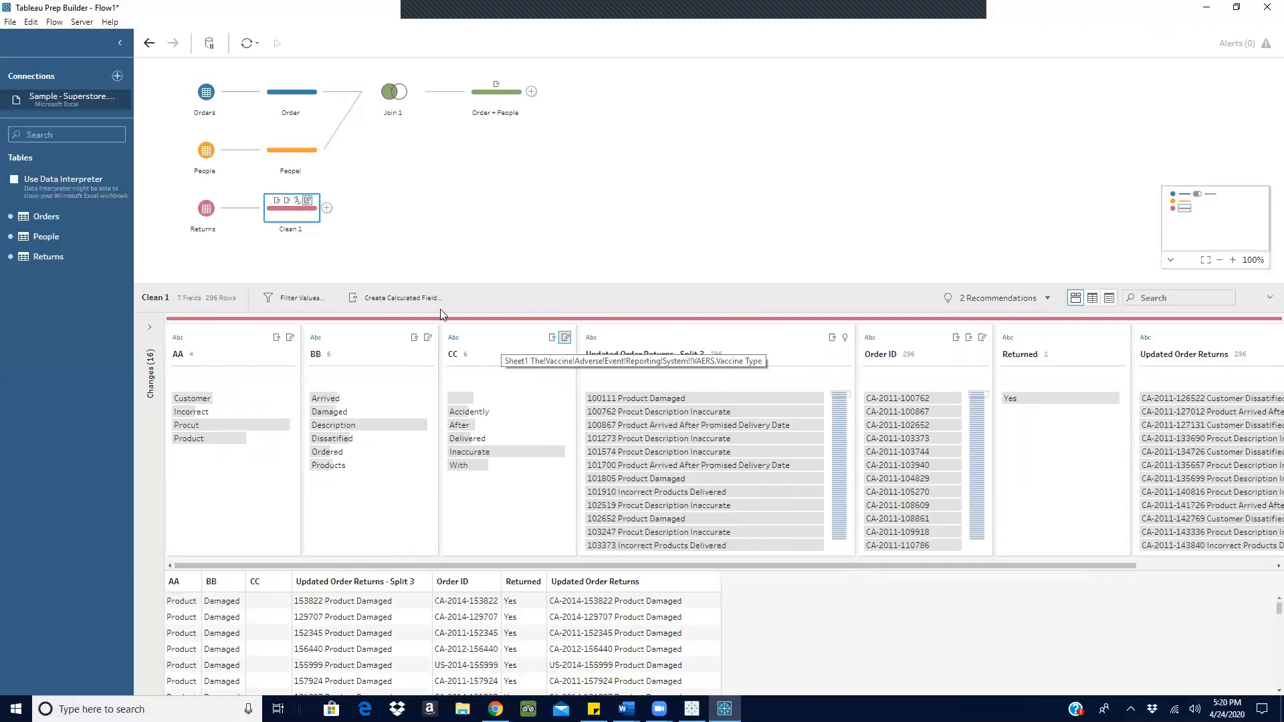
# Start a new calculated field in Clean 1 and name it Returned Reason.
pyautogui.click(388, 298)
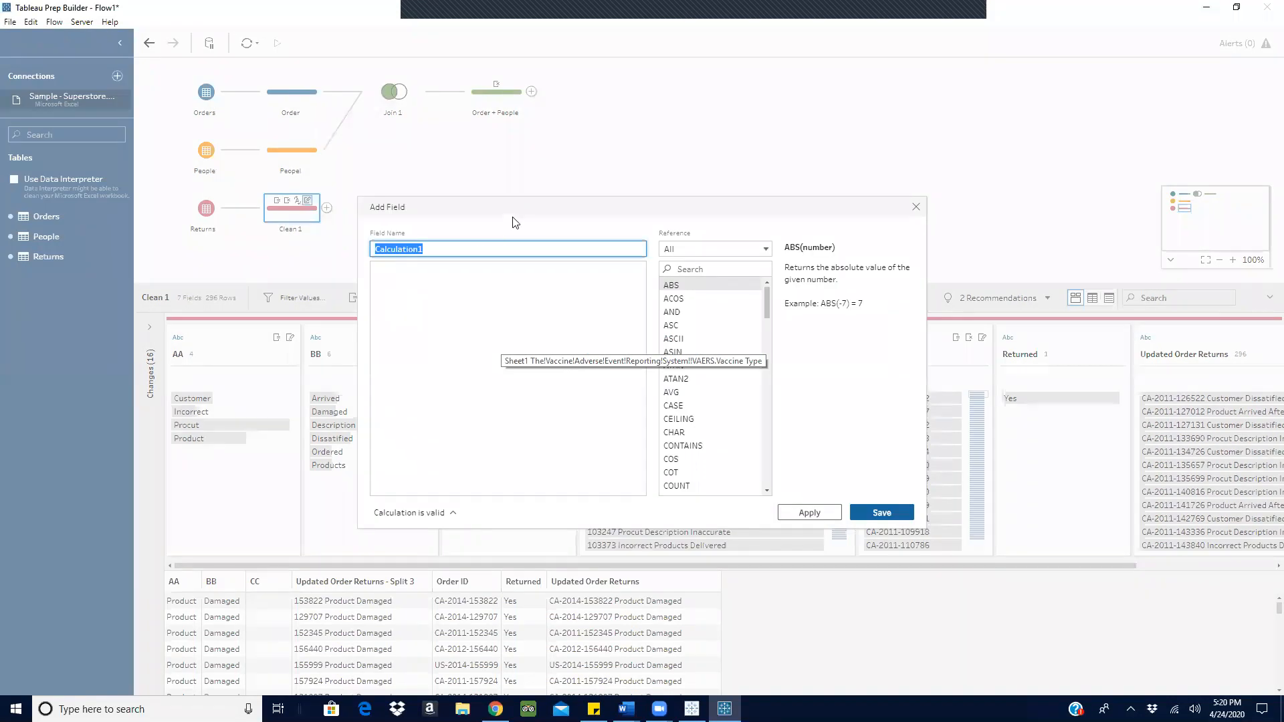
pyautogui.moveTo(528, 208); pyautogui.dragTo(703, 161)
pyautogui.write('Retu')
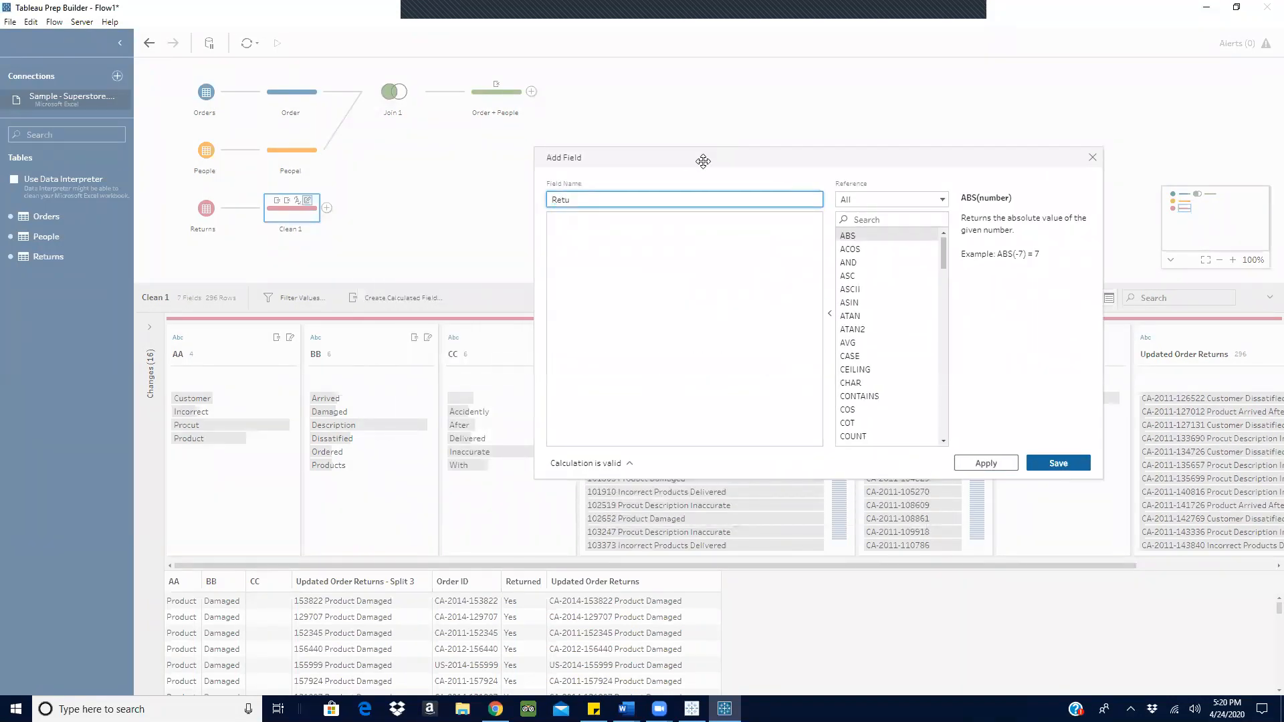
pyautogui.write('rned Reason')
# Define Returned Reason as [AA]+ " " +[BB]+ " " +[CC], save the calculation, and widen the new field to show its full values.
pyautogui.click(608, 269)
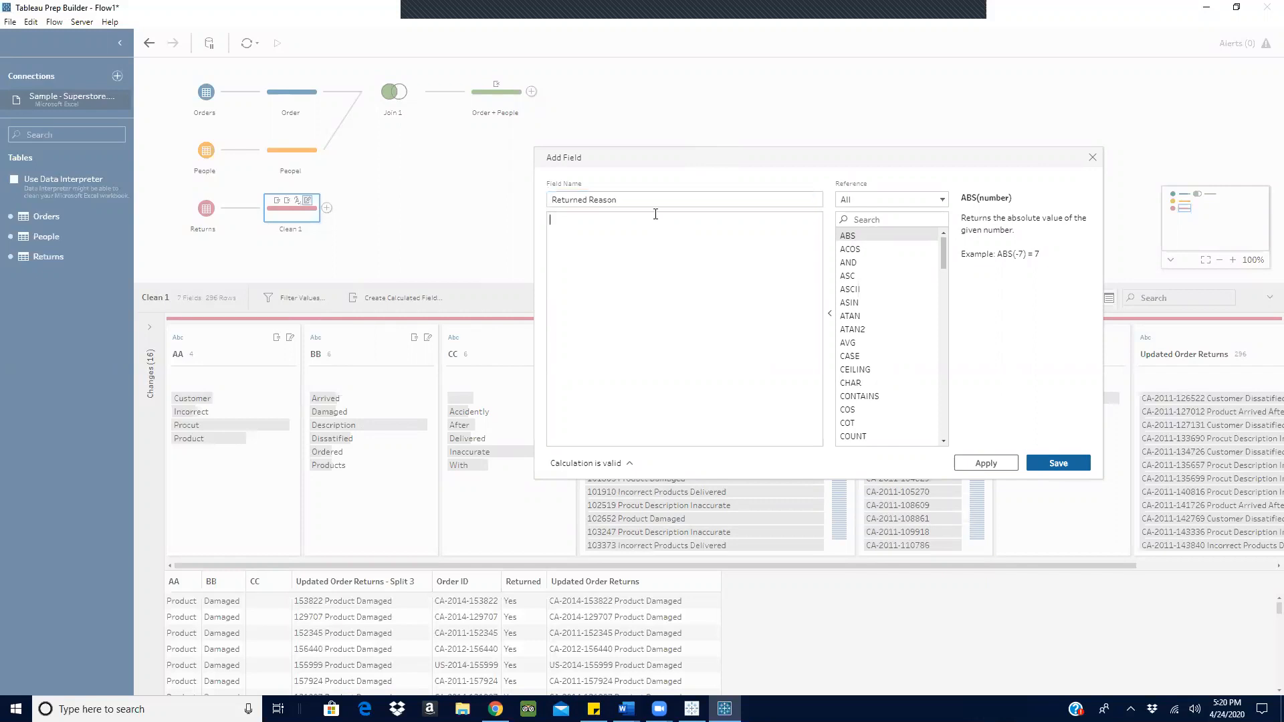
pyautogui.write('a')
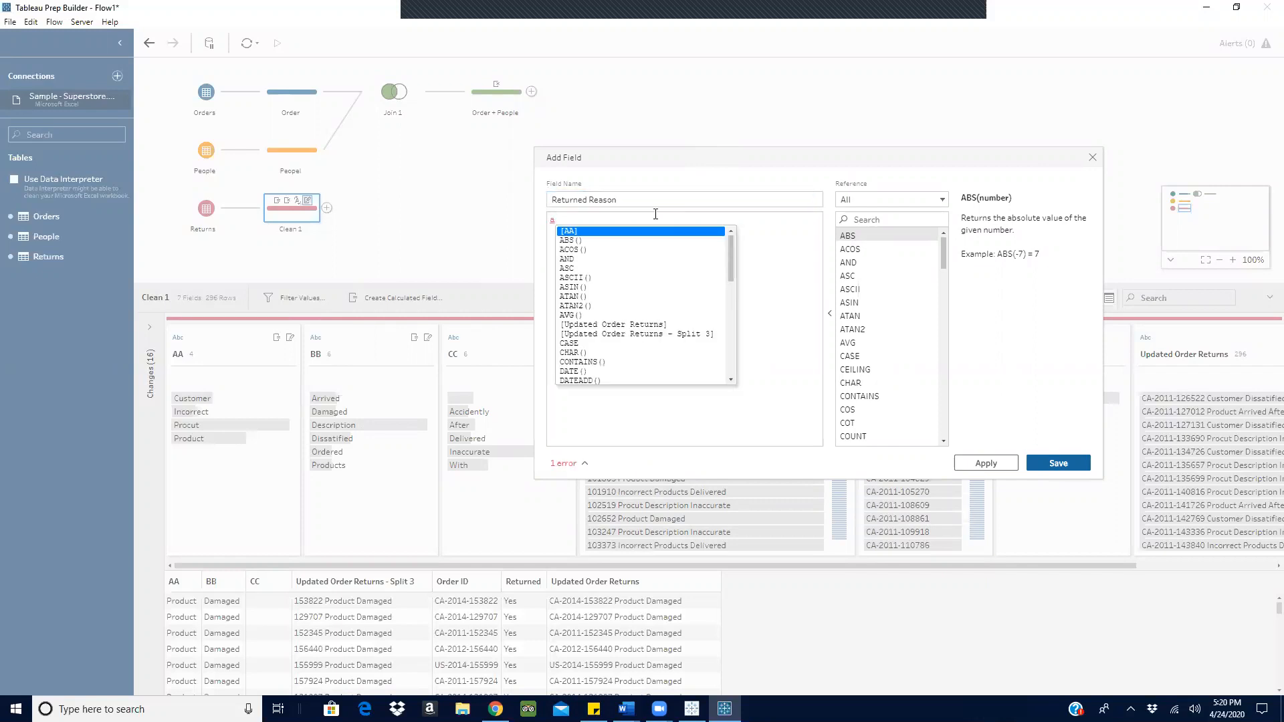
pyautogui.click(582, 232)
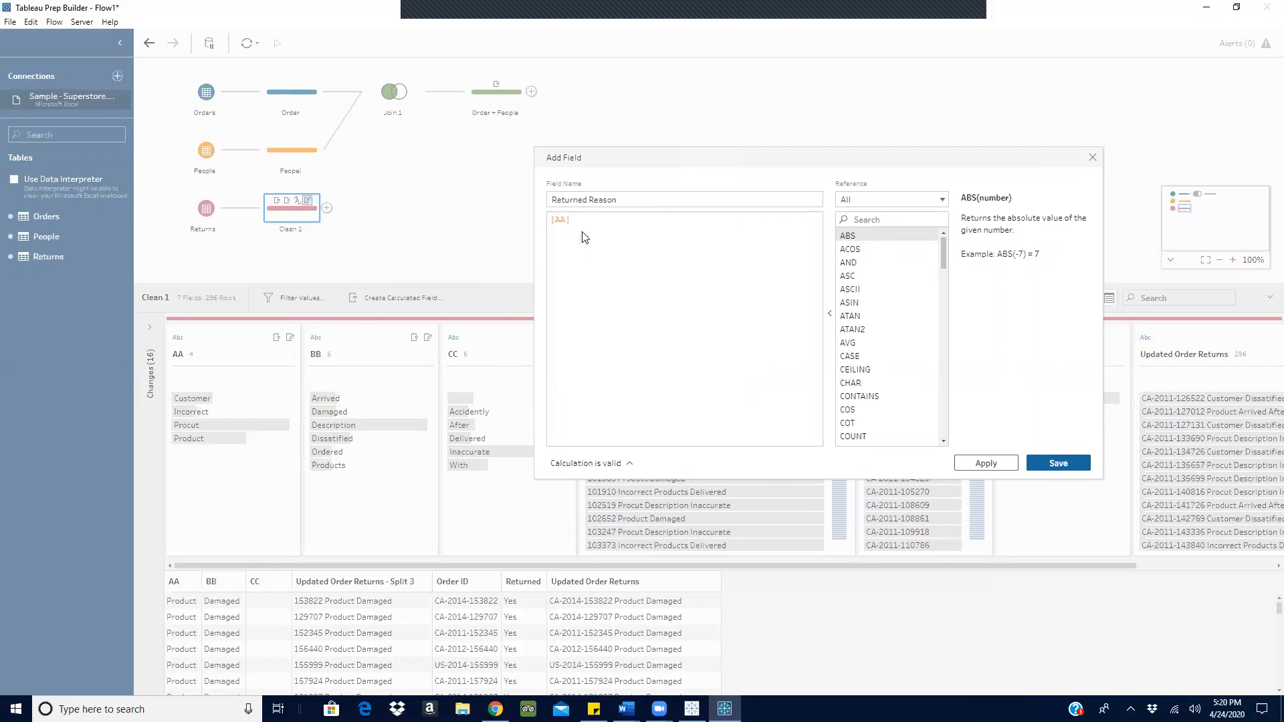
pyautogui.write('+')
pyautogui.write(" ''")
pyautogui.press('BackSpace')
pyautogui.press('BackSpace')
pyautogui.write('"')
pyautogui.write("  '")
pyautogui.press('BackSpace')
pyautogui.write('" +b')
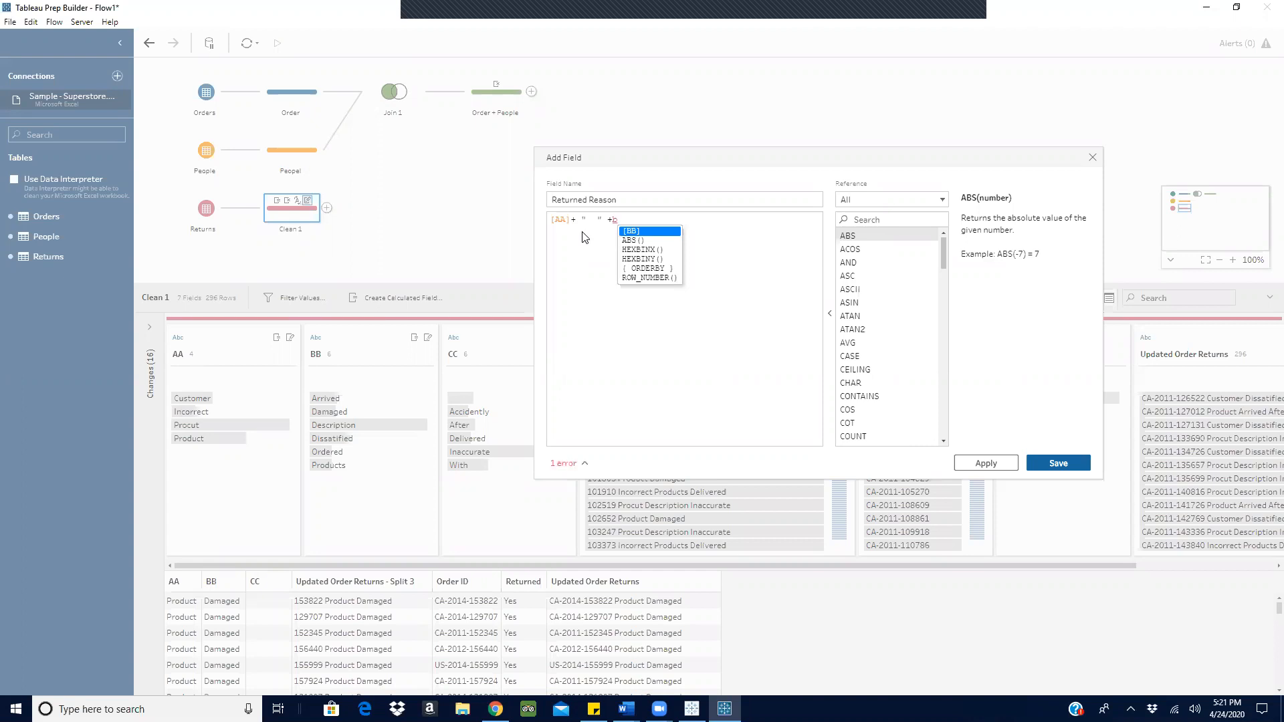
pyautogui.click(634, 231)
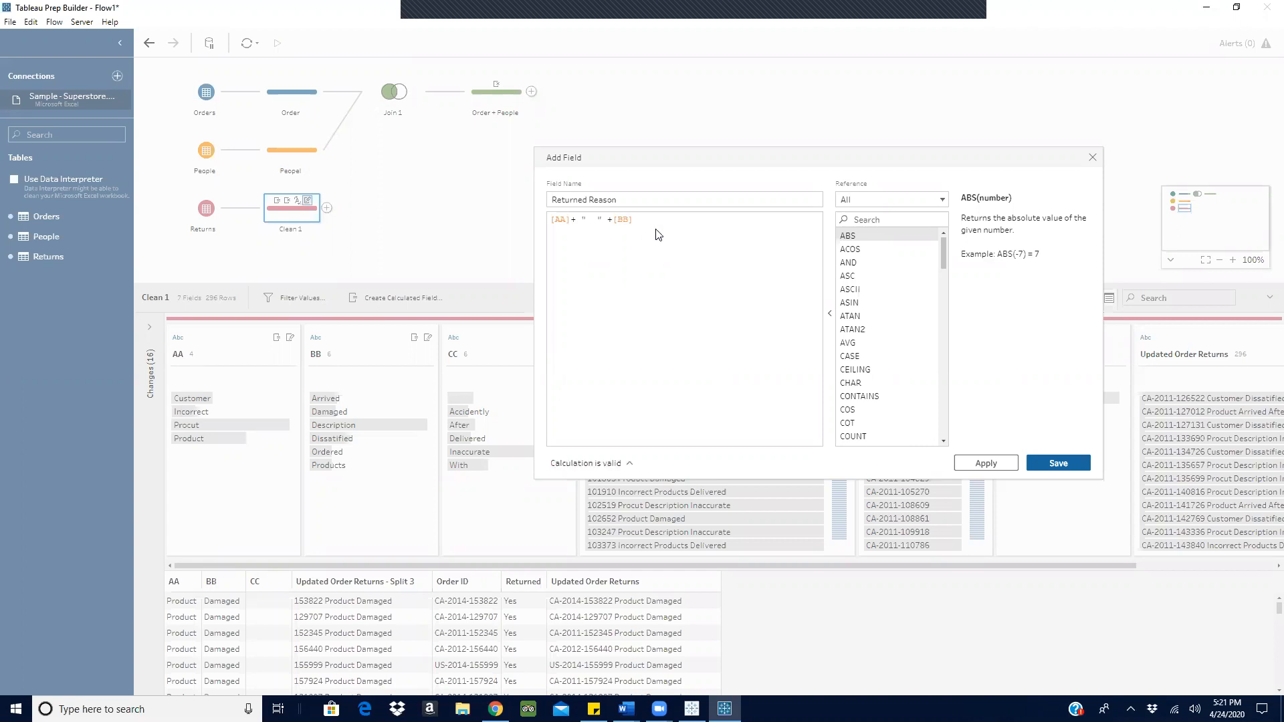
pyautogui.write('+ "  " +c')
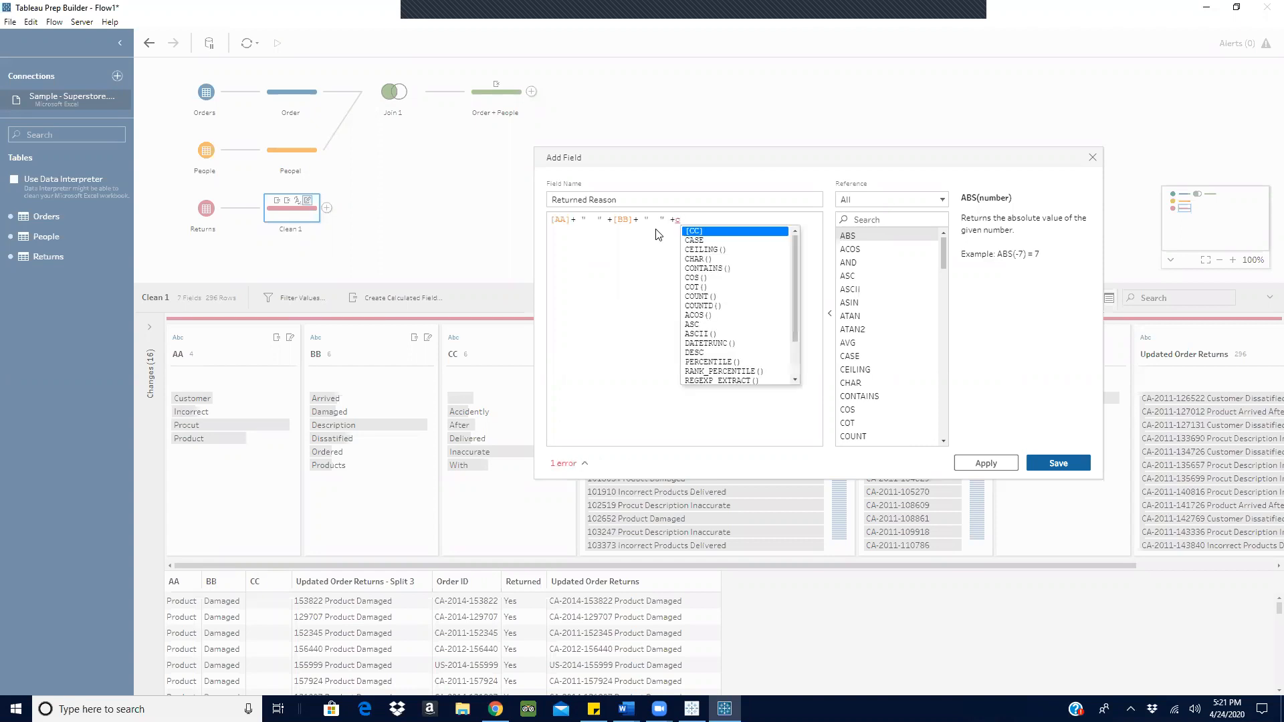
pyautogui.click(701, 231)
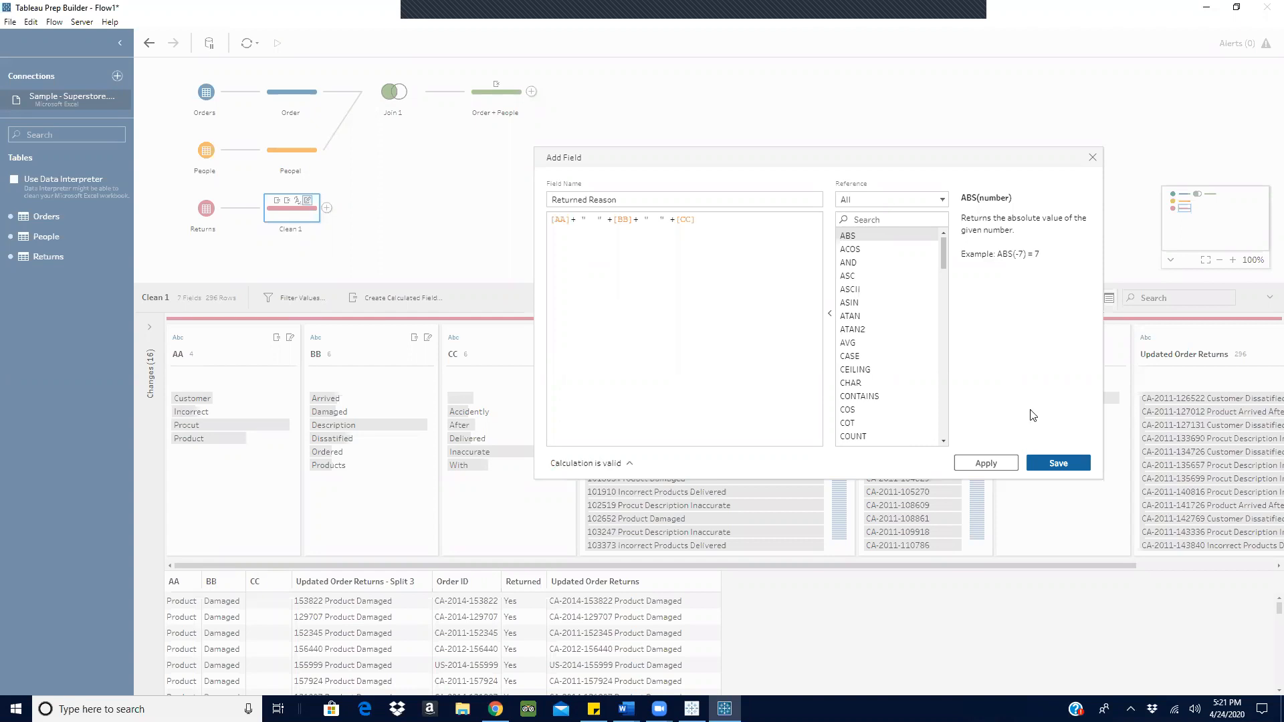
pyautogui.click(1055, 468)
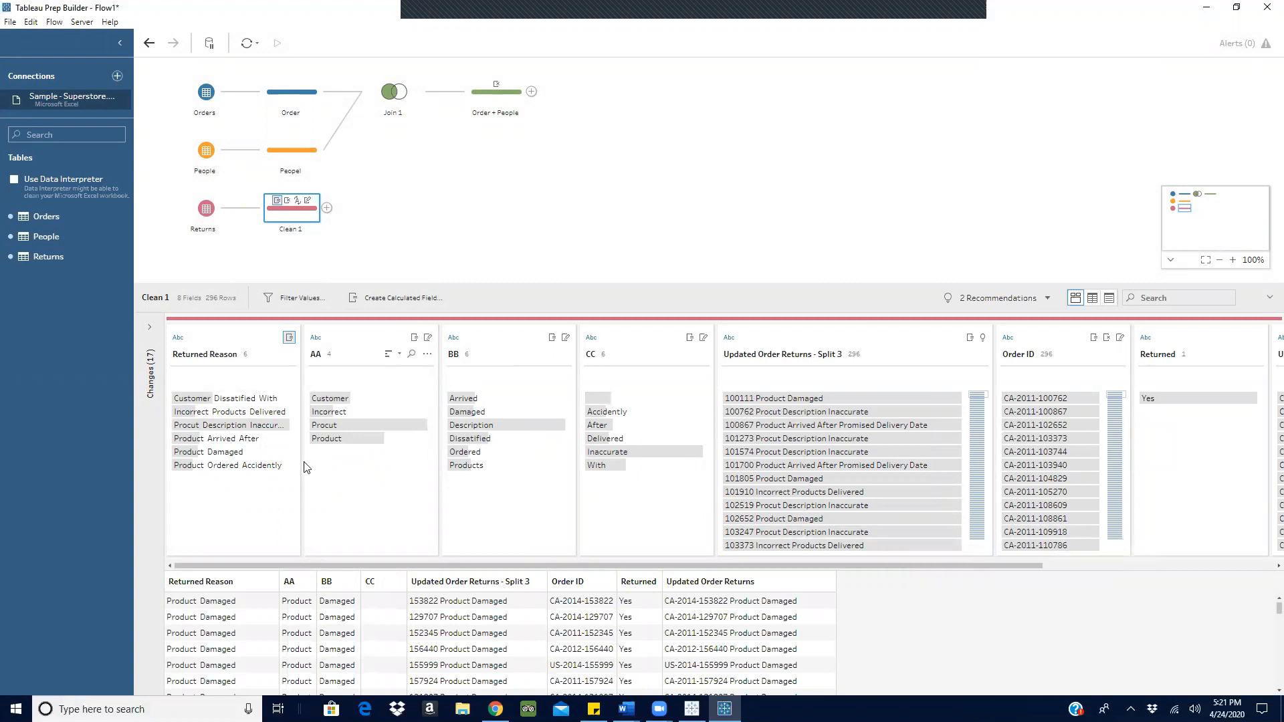
pyautogui.moveTo(301, 466); pyautogui.dragTo(418, 467)
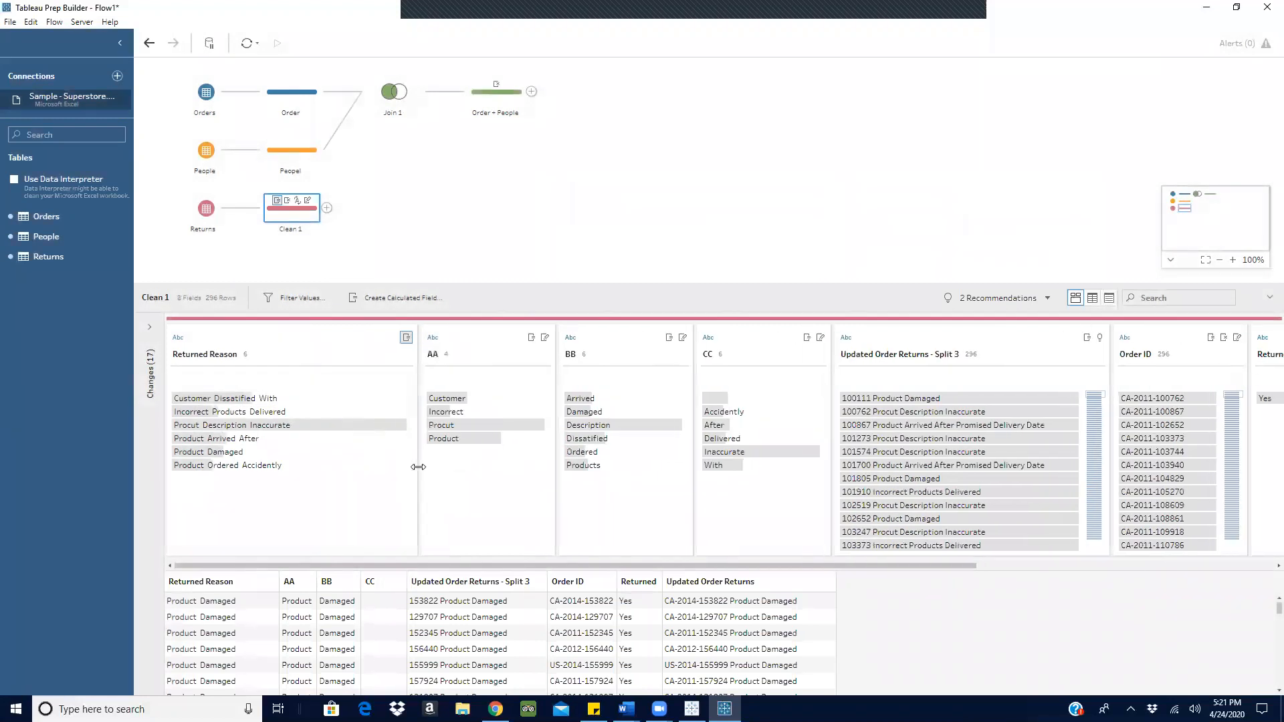
pyautogui.moveTo(418, 467); pyautogui.dragTo(373, 467)
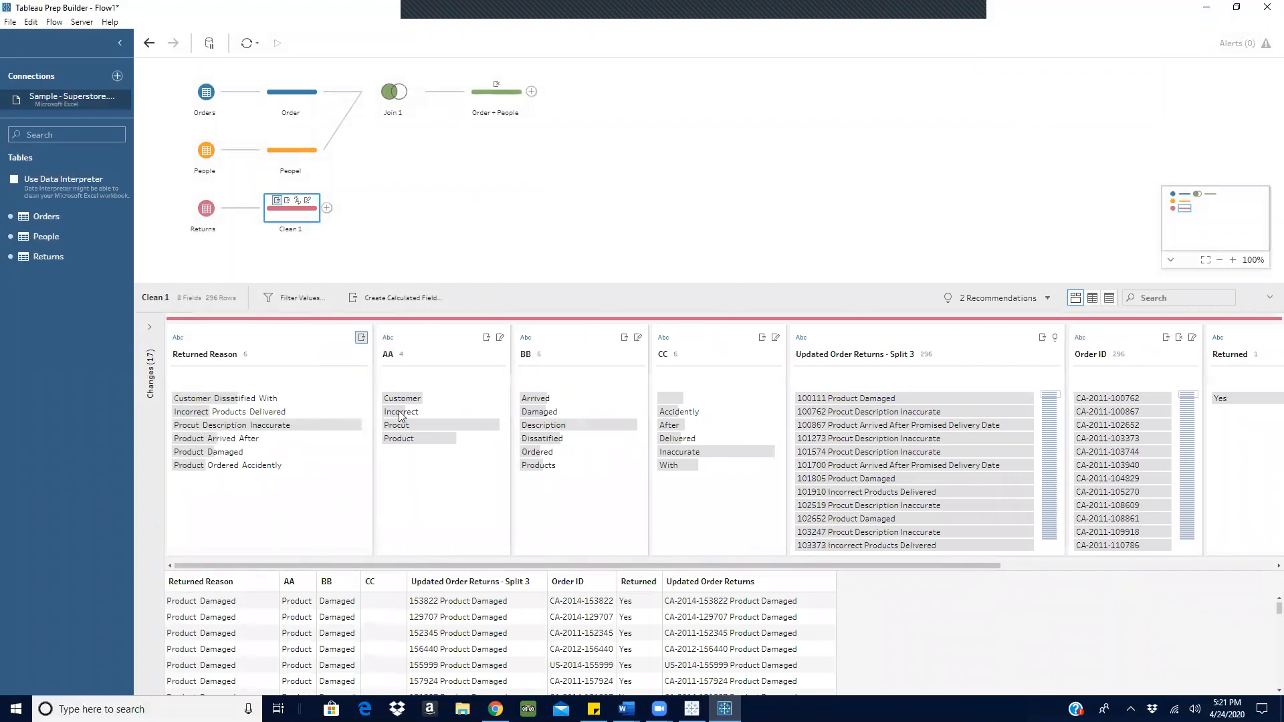
# Remove the AA field from the Clean 1 step.
pyautogui.click(413, 341)
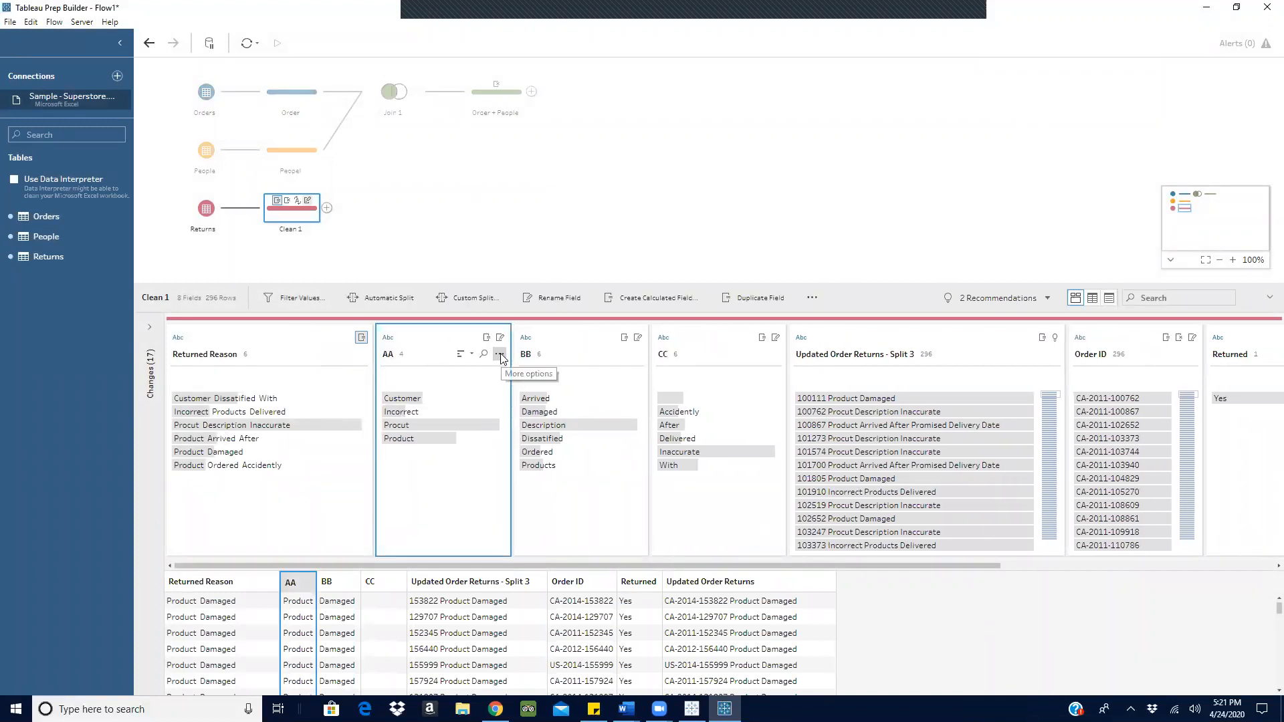
pyautogui.click(499, 355)
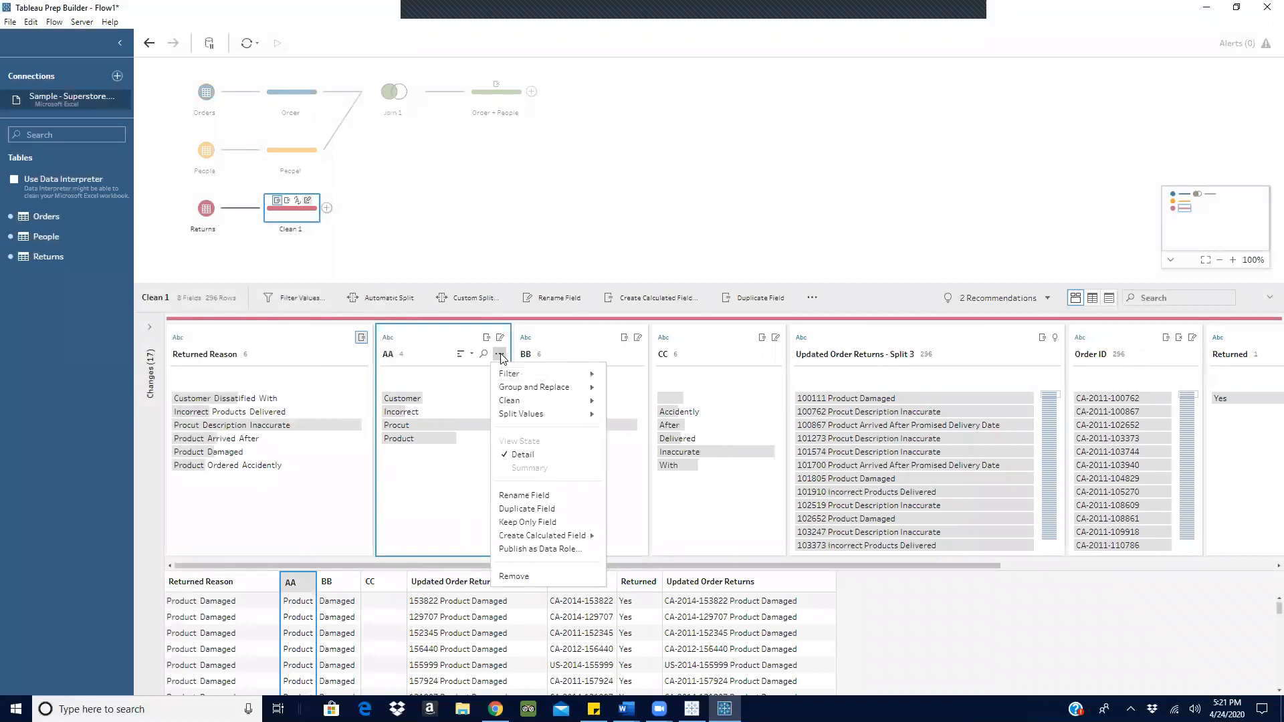
pyautogui.click(529, 574)
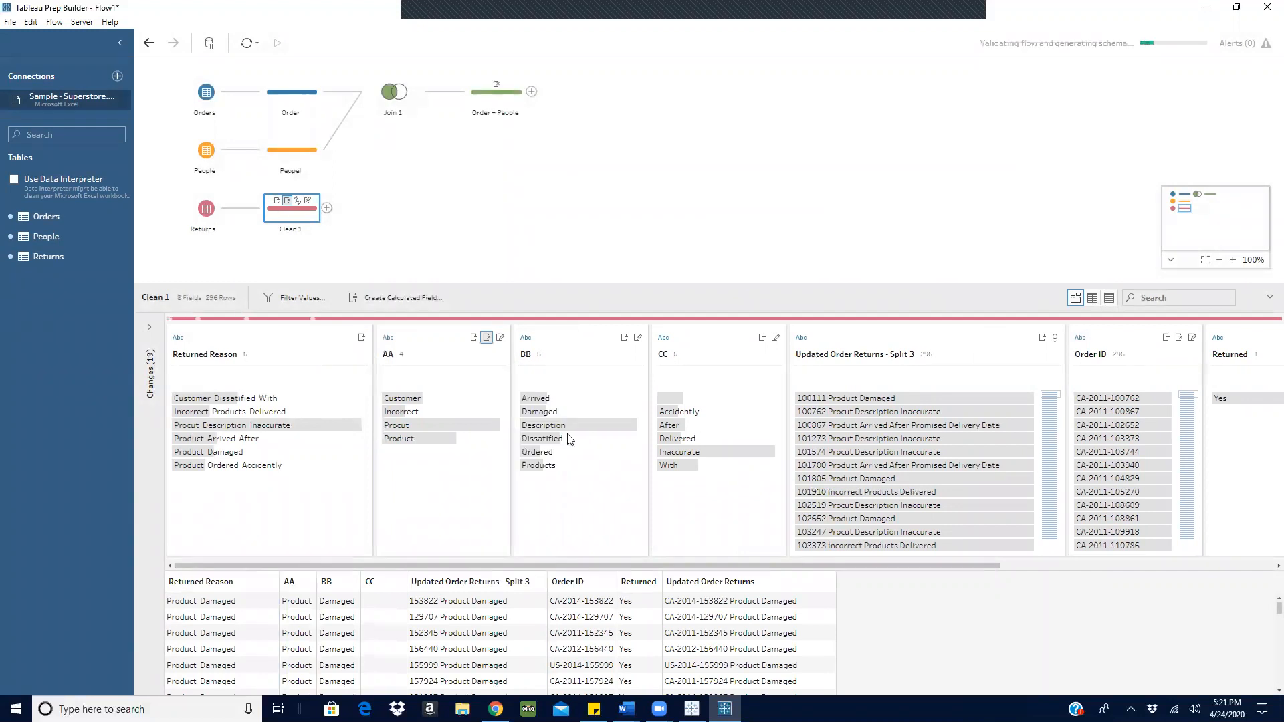
# Remove the BB and CC fields from the Clean 1 step.
pyautogui.click(500, 354)
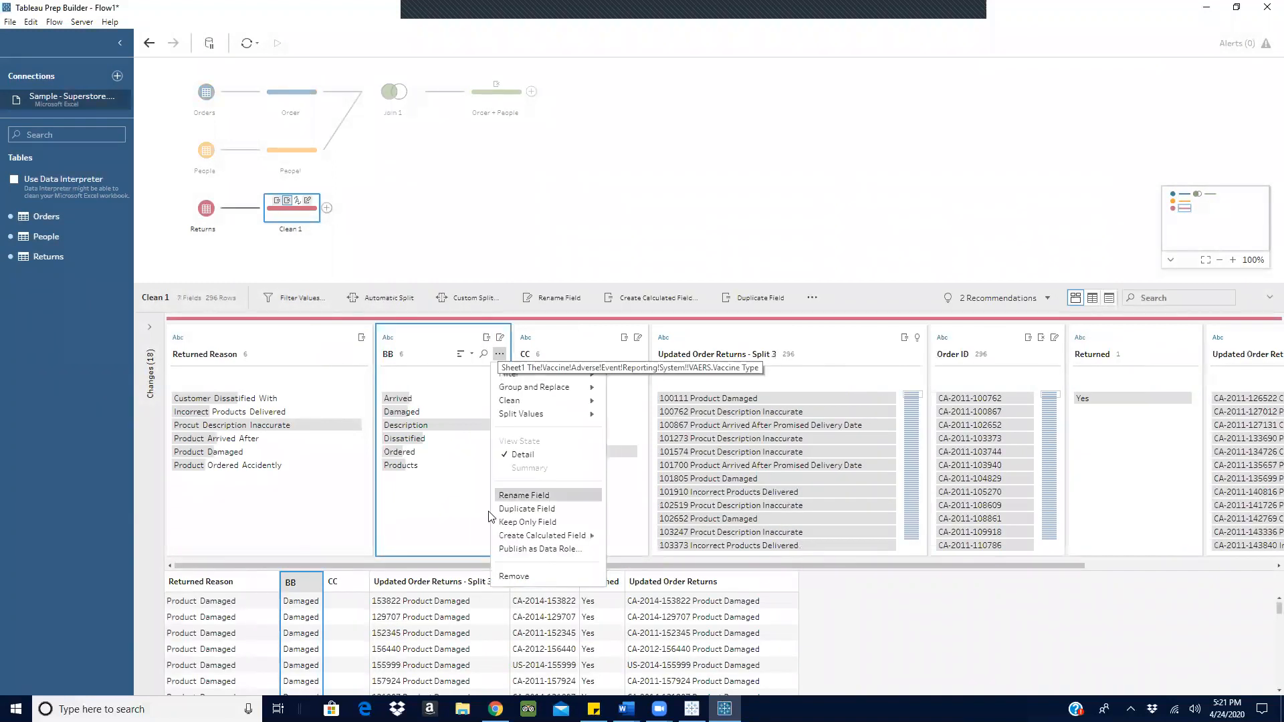
pyautogui.click(527, 578)
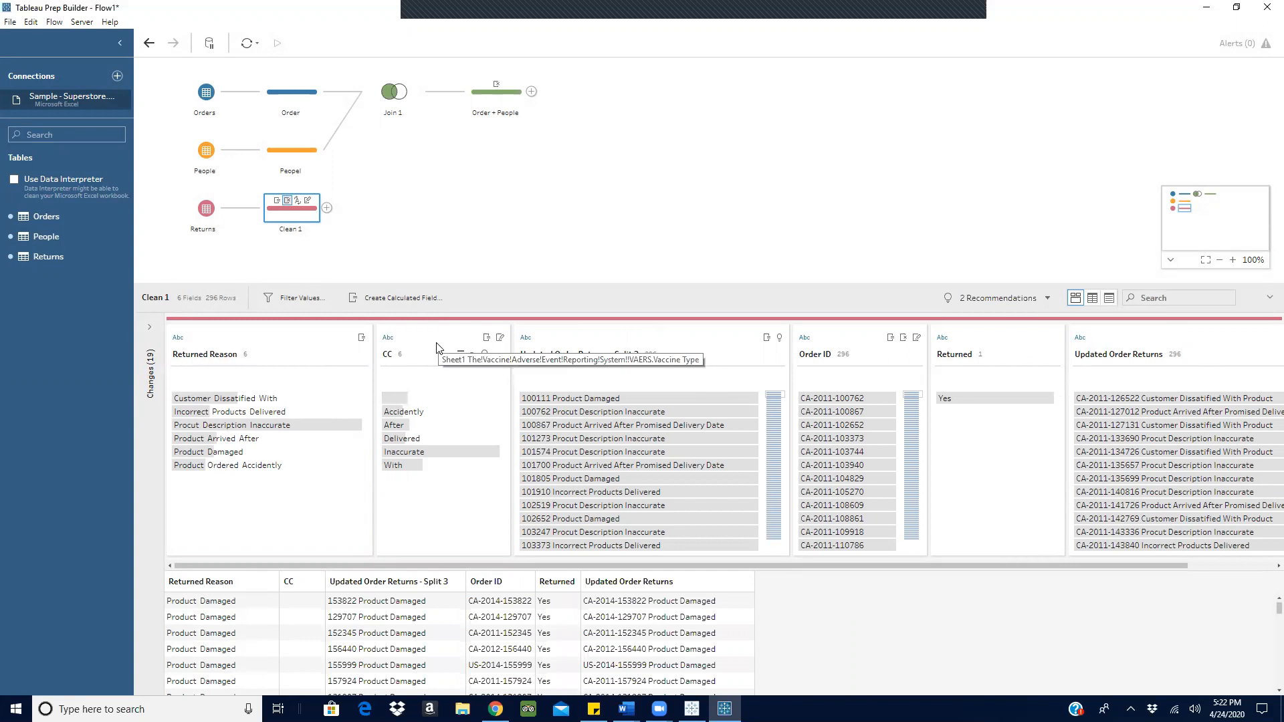
pyautogui.click(436, 348)
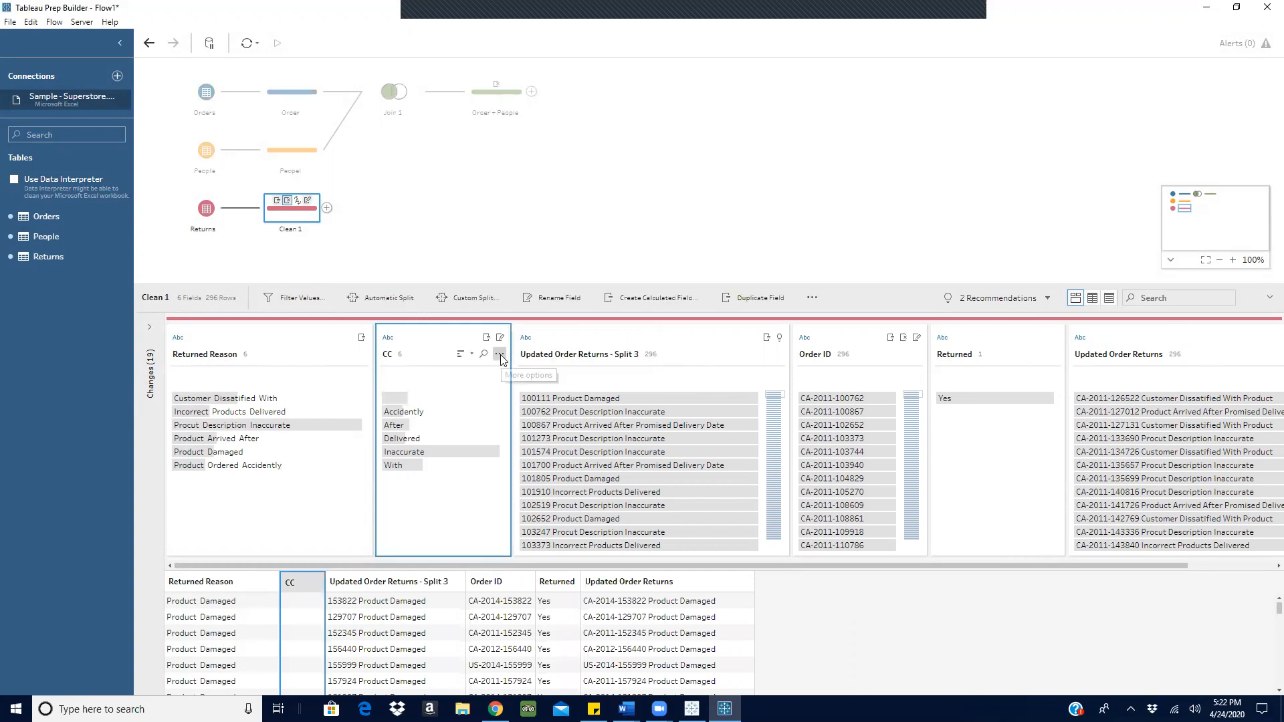
pyautogui.click(500, 356)
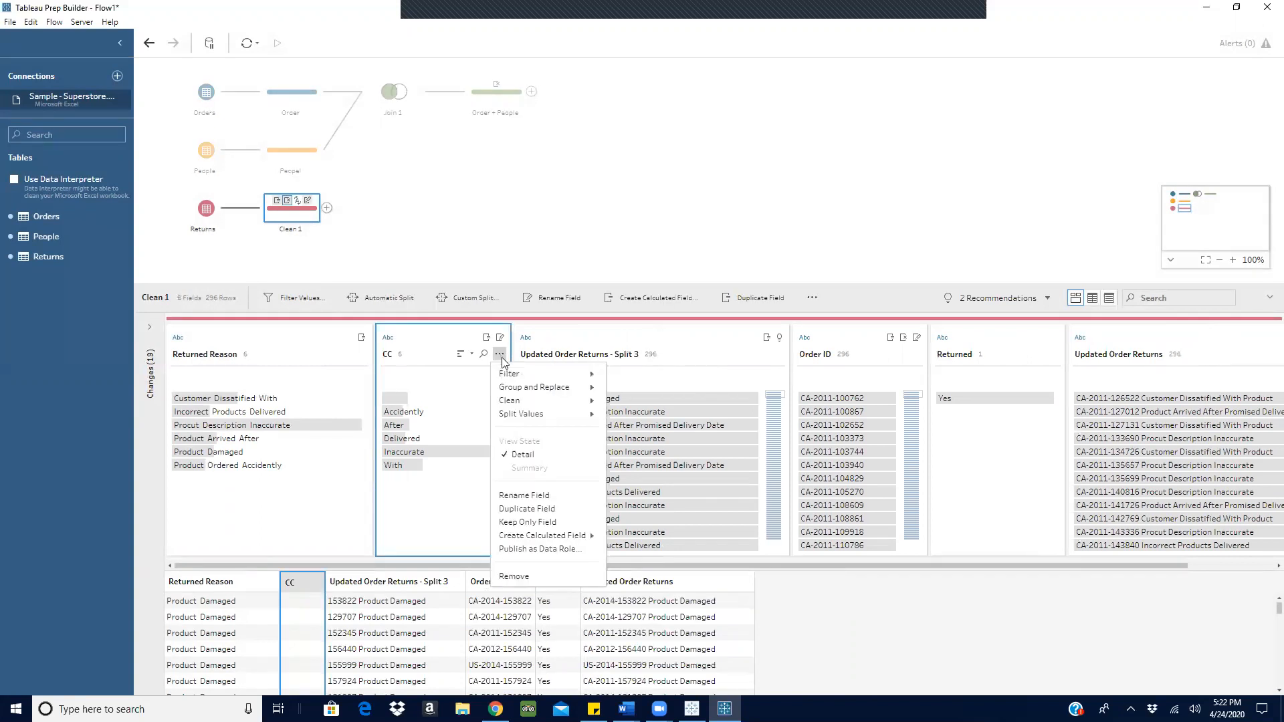
pyautogui.click(514, 577)
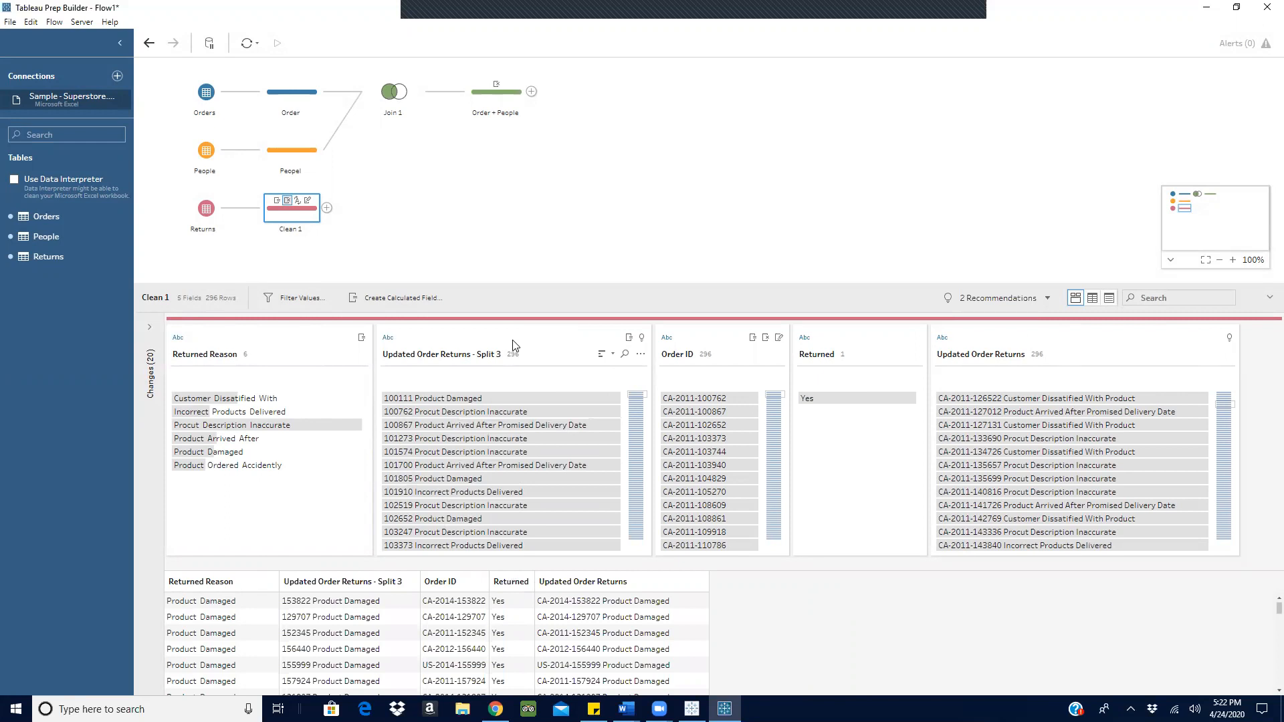
pyautogui.click(477, 336)
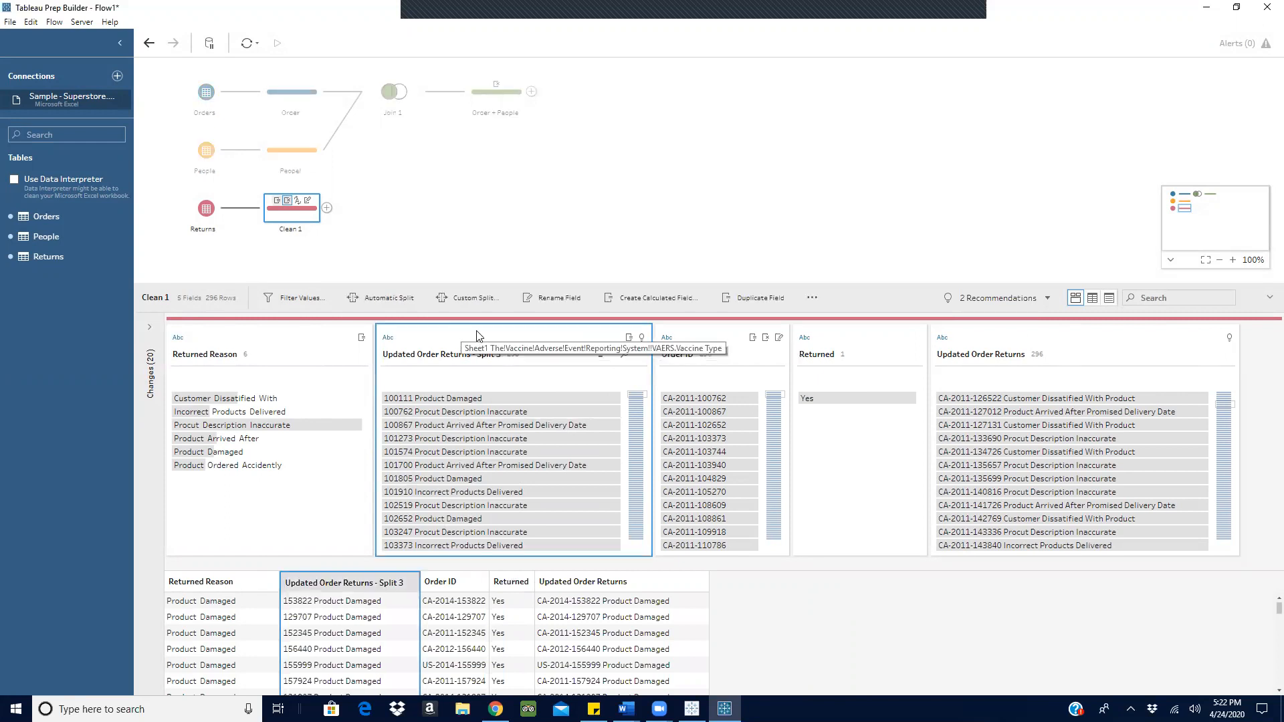
pyautogui.click(640, 355)
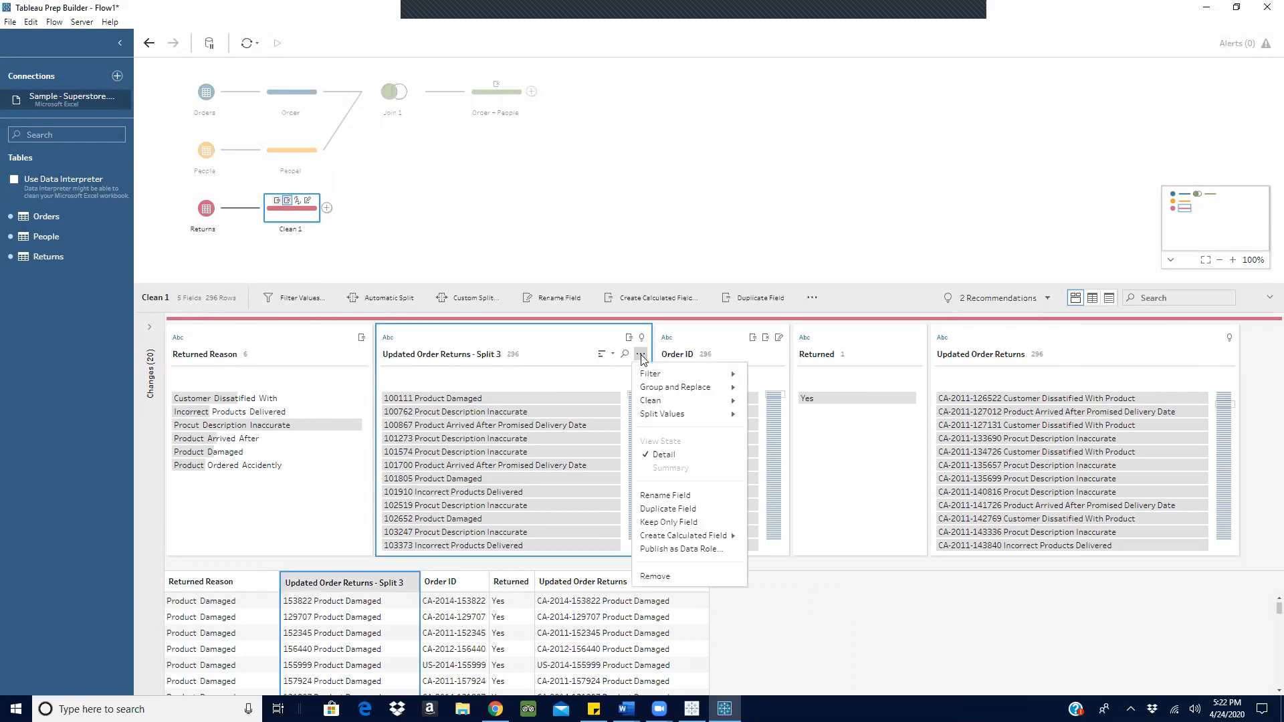
pyautogui.moveTo(673, 391)
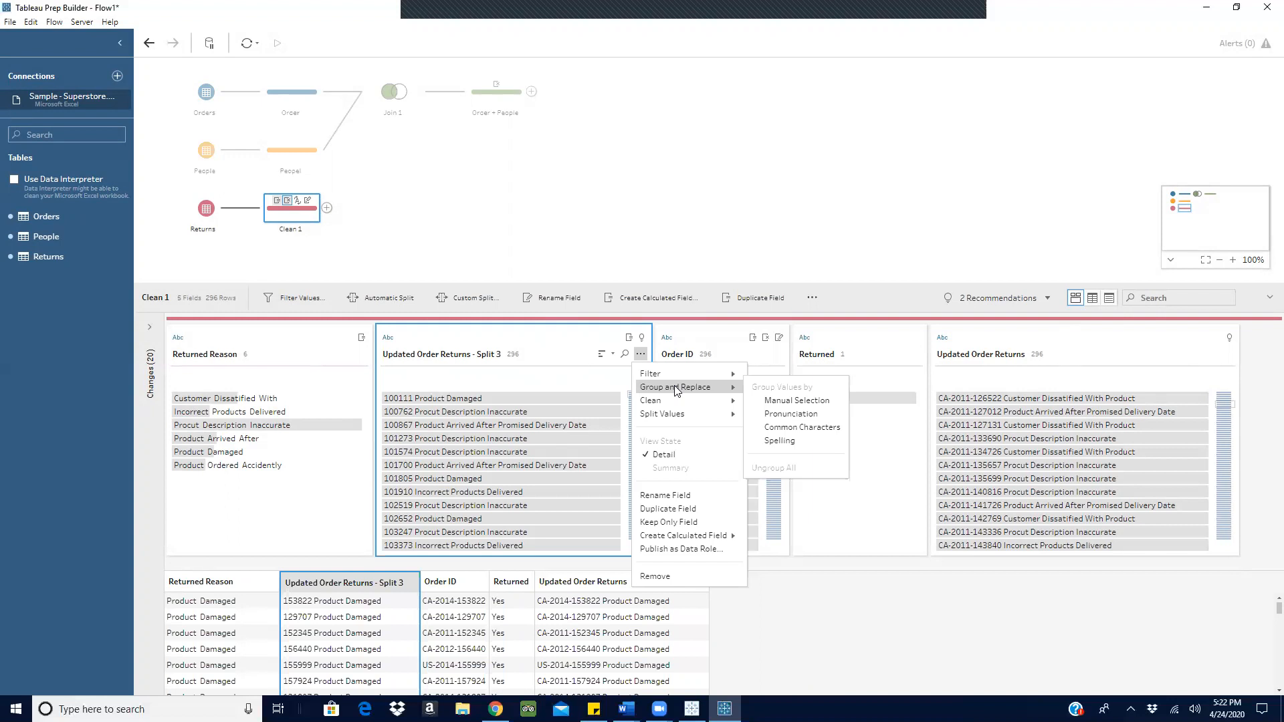
pyautogui.click(870, 305)
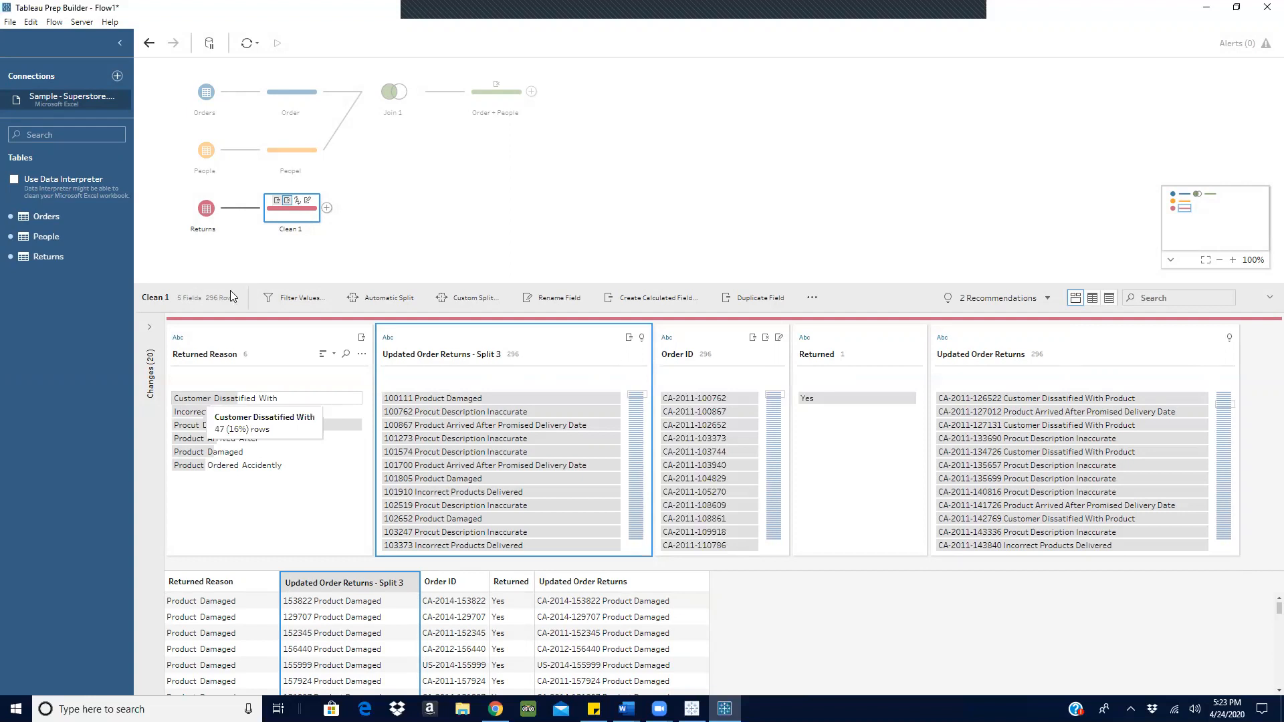
pyautogui.click(665, 17)
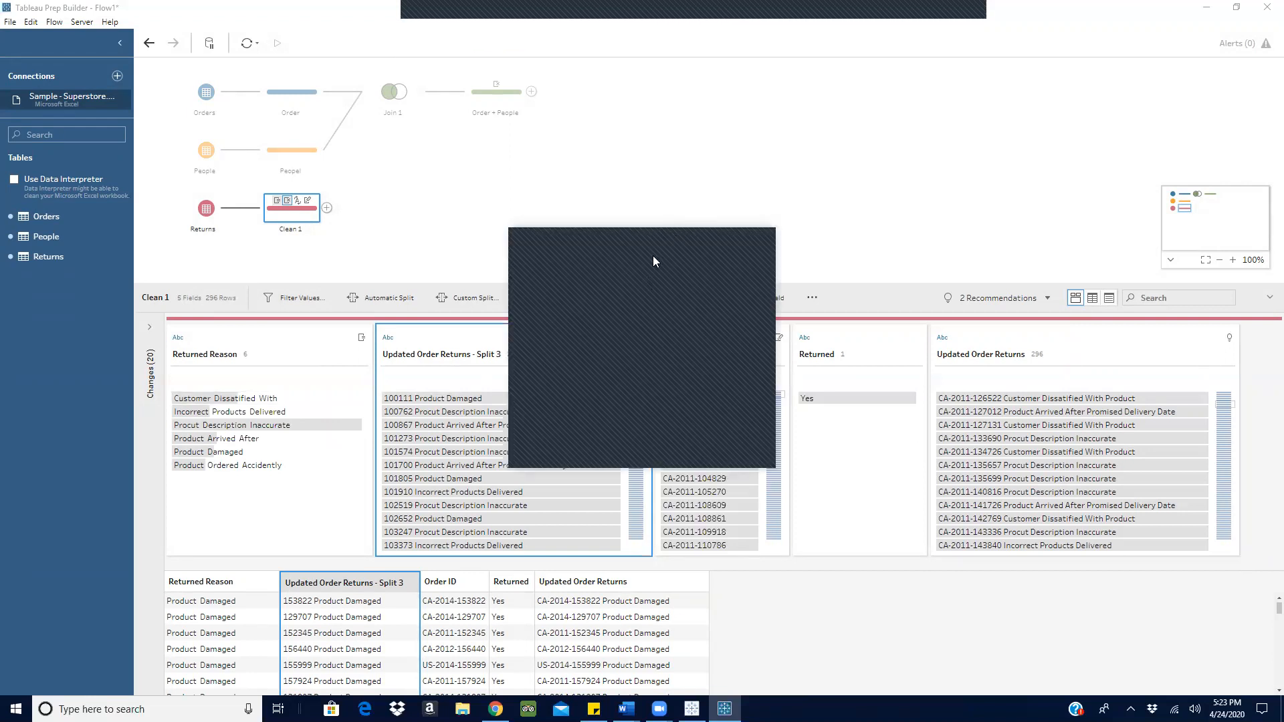
pyautogui.click(696, 236)
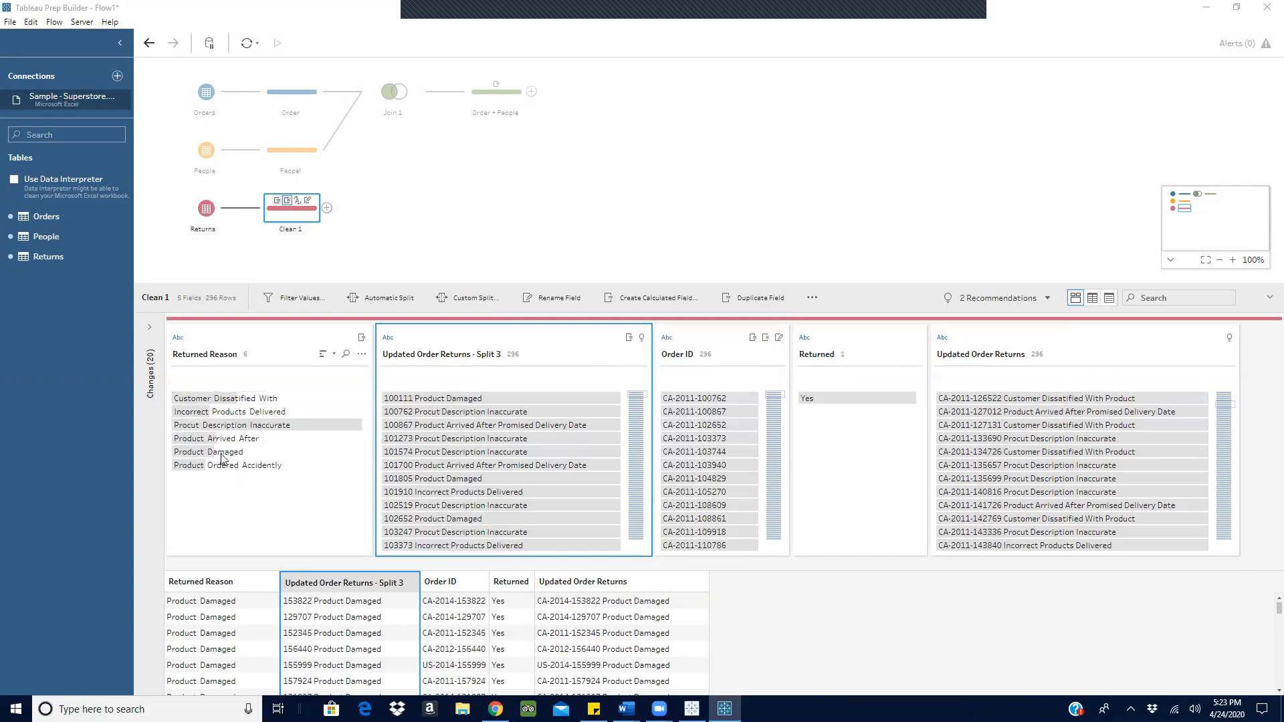
# Examine which rows carry the Returned Reason values Customer Dissatified With and Product Damaged.
pyautogui.click(214, 400)
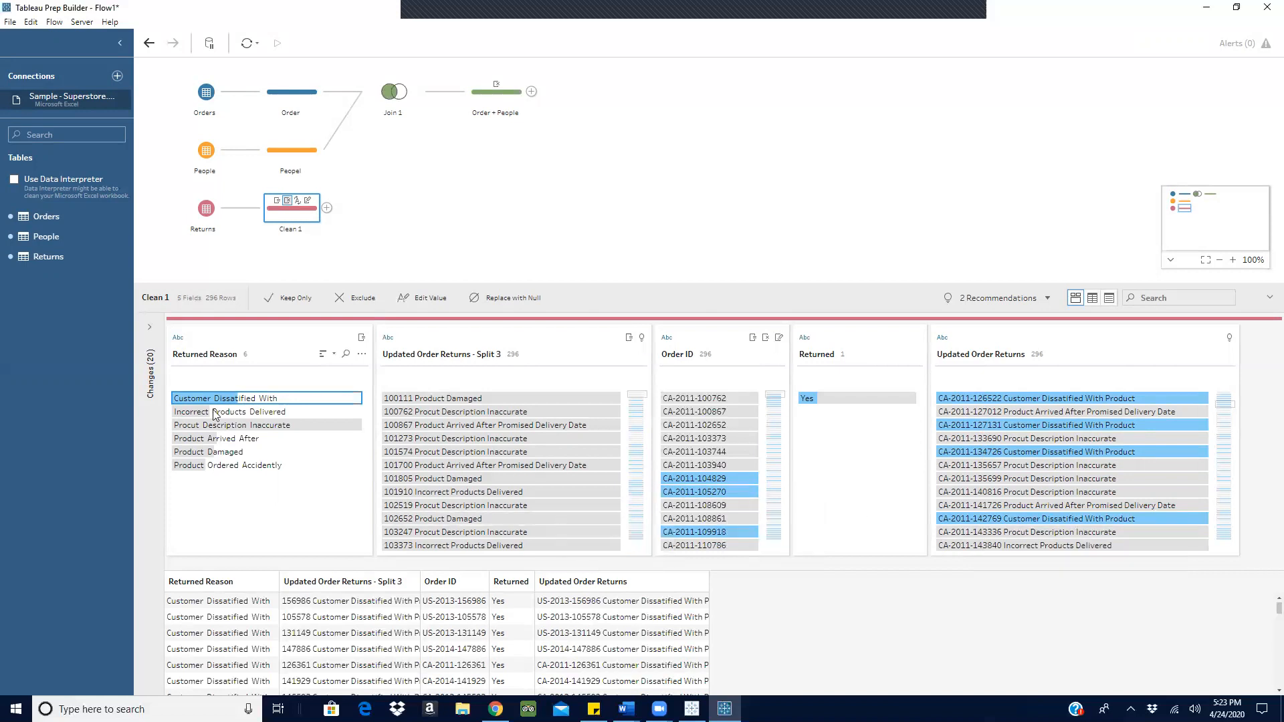
pyautogui.click(216, 452)
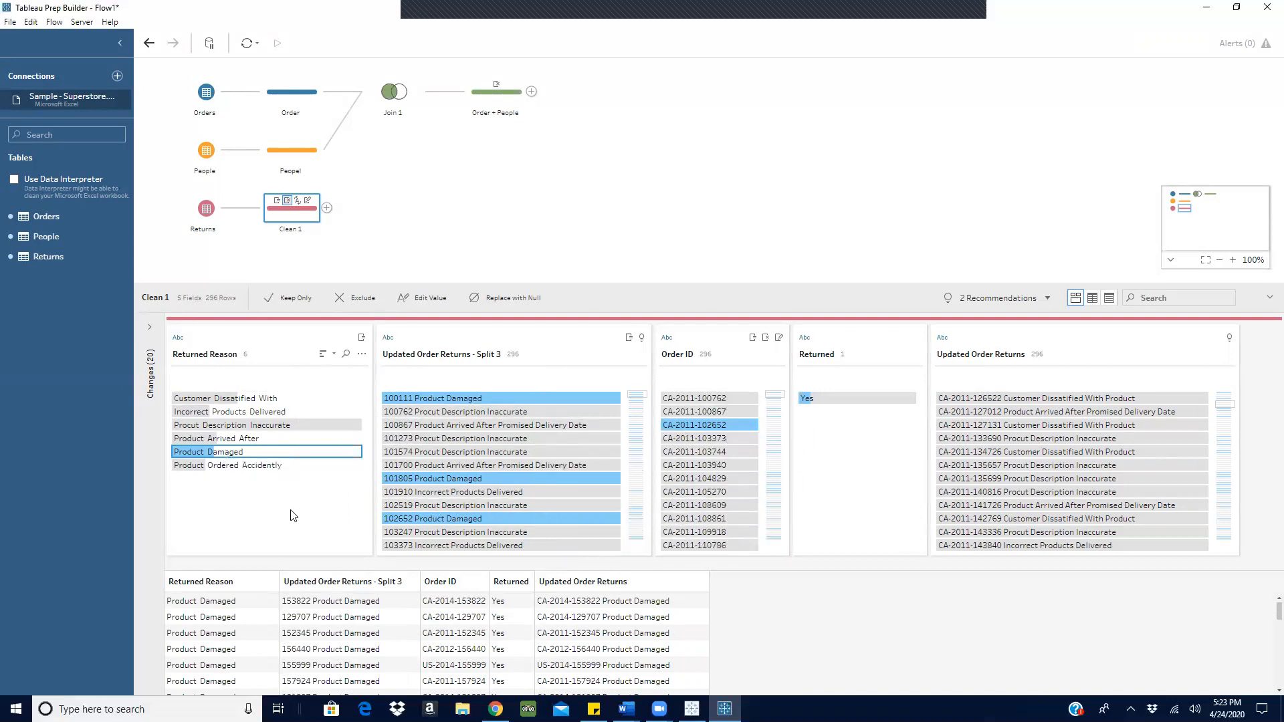
pyautogui.click(190, 452)
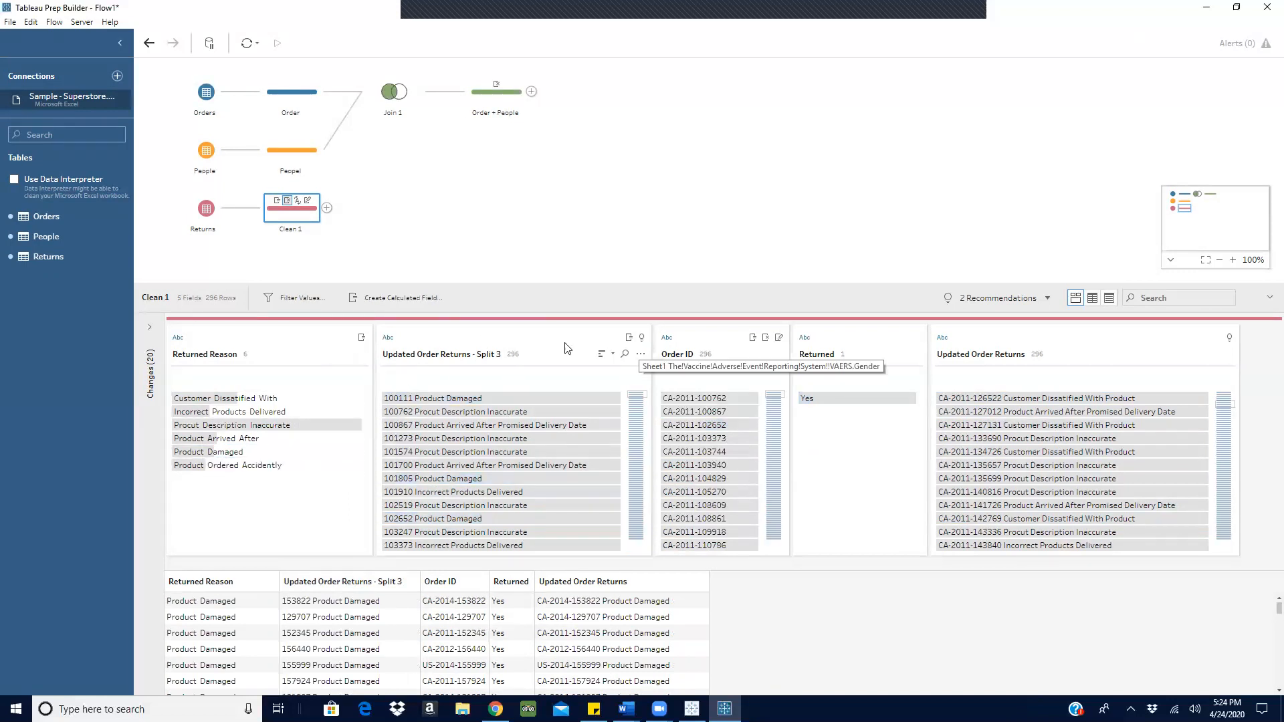
# Try to group and replace the values of Updated Order Returns - Split 3 by common characters, and undo the grouping.
pyautogui.click(541, 340)
pyautogui.click(641, 356)
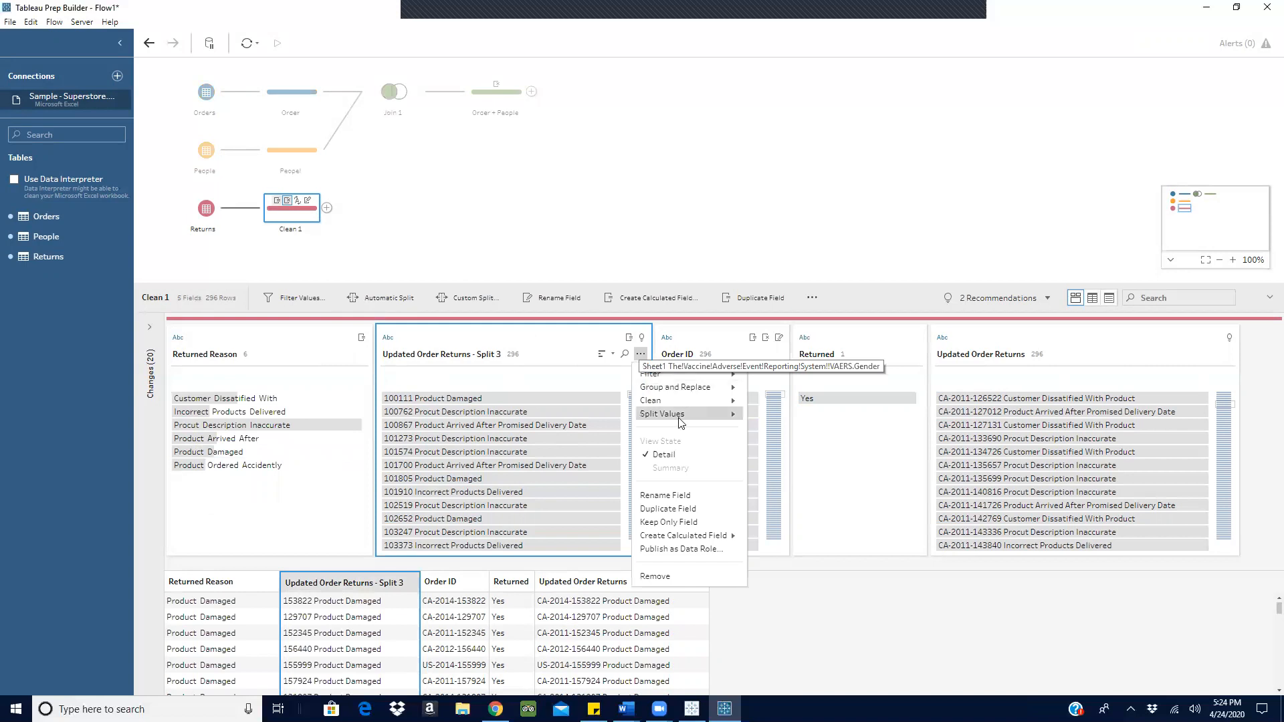
pyautogui.moveTo(689, 394)
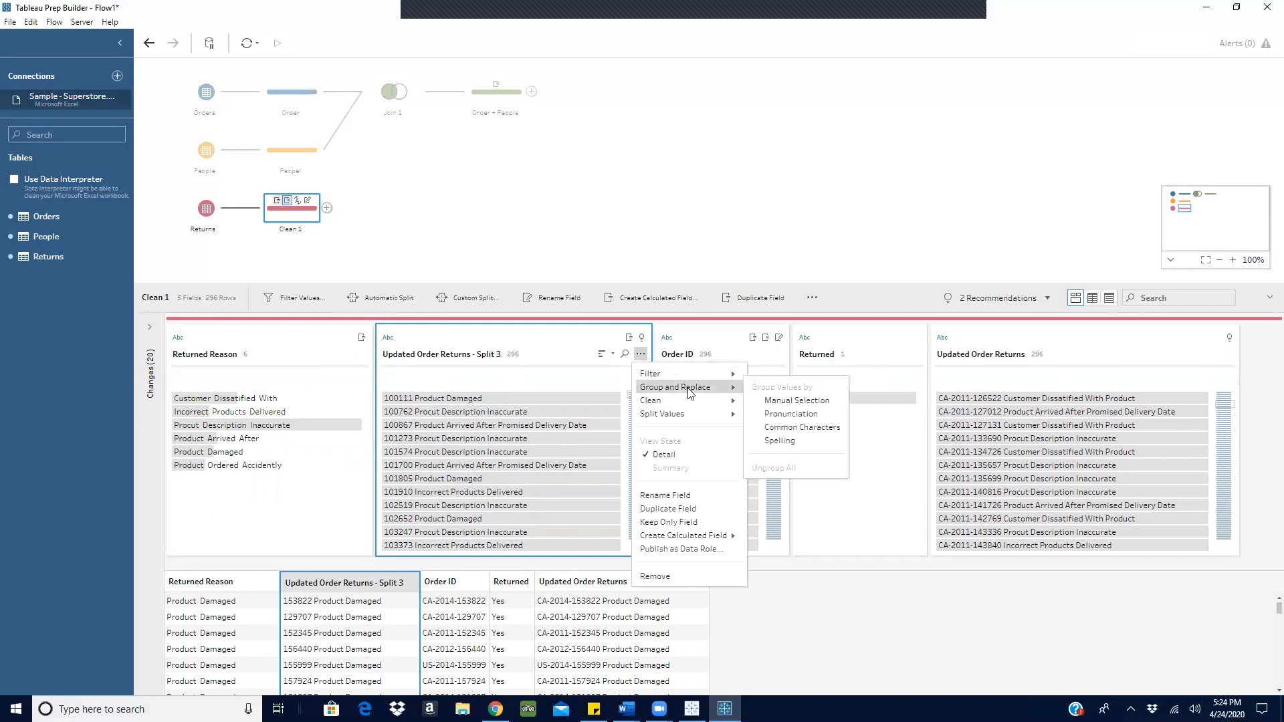
pyautogui.click(802, 428)
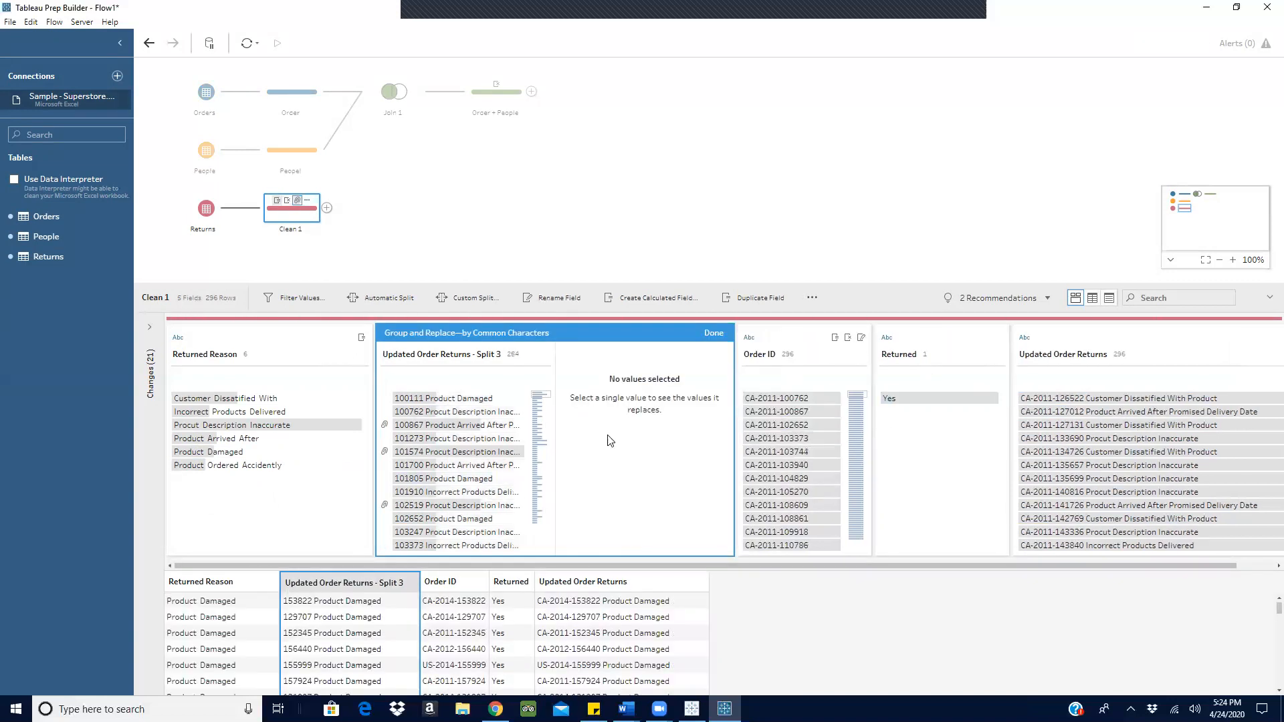
pyautogui.scroll(-5, 468, 455)
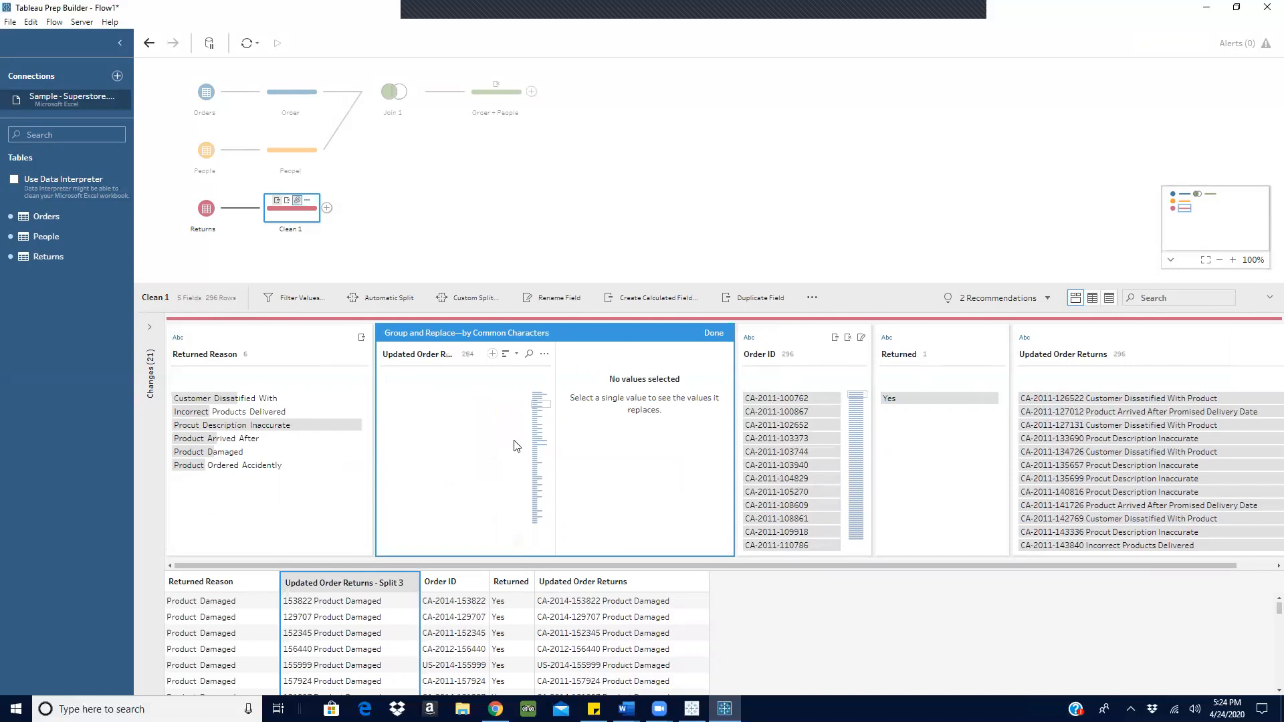
pyautogui.scroll(-5, 515, 445)
pyautogui.scroll(-5, 525, 445)
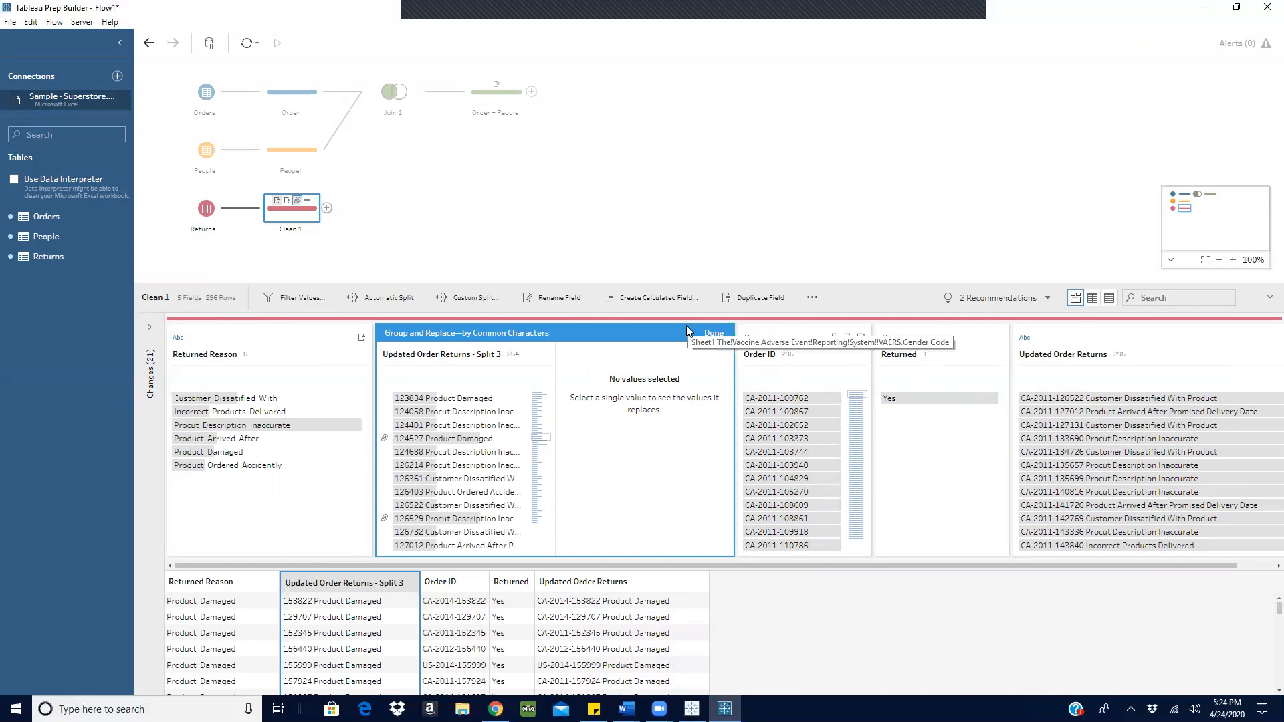
pyautogui.hotkey('ctrl', 'z')
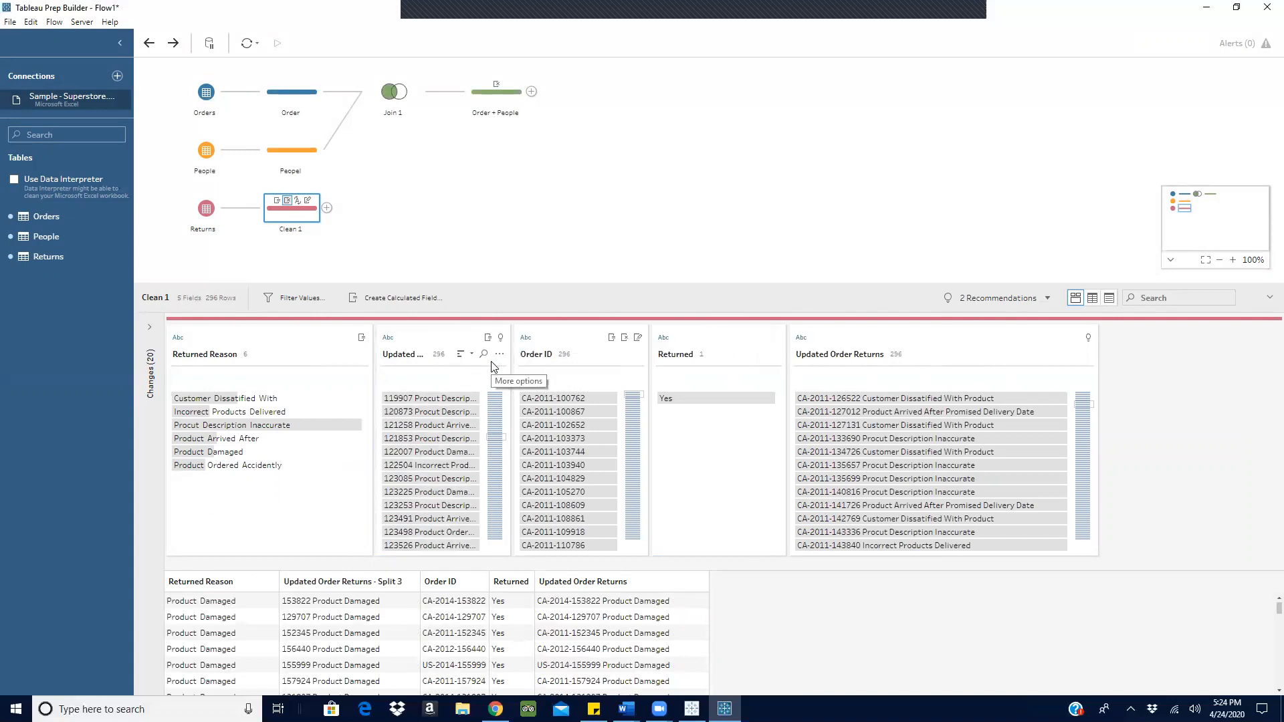
# Remove the Updated Order Returns - Split 3 and Returned fields from the Clean 1 step.
pyautogui.click(500, 356)
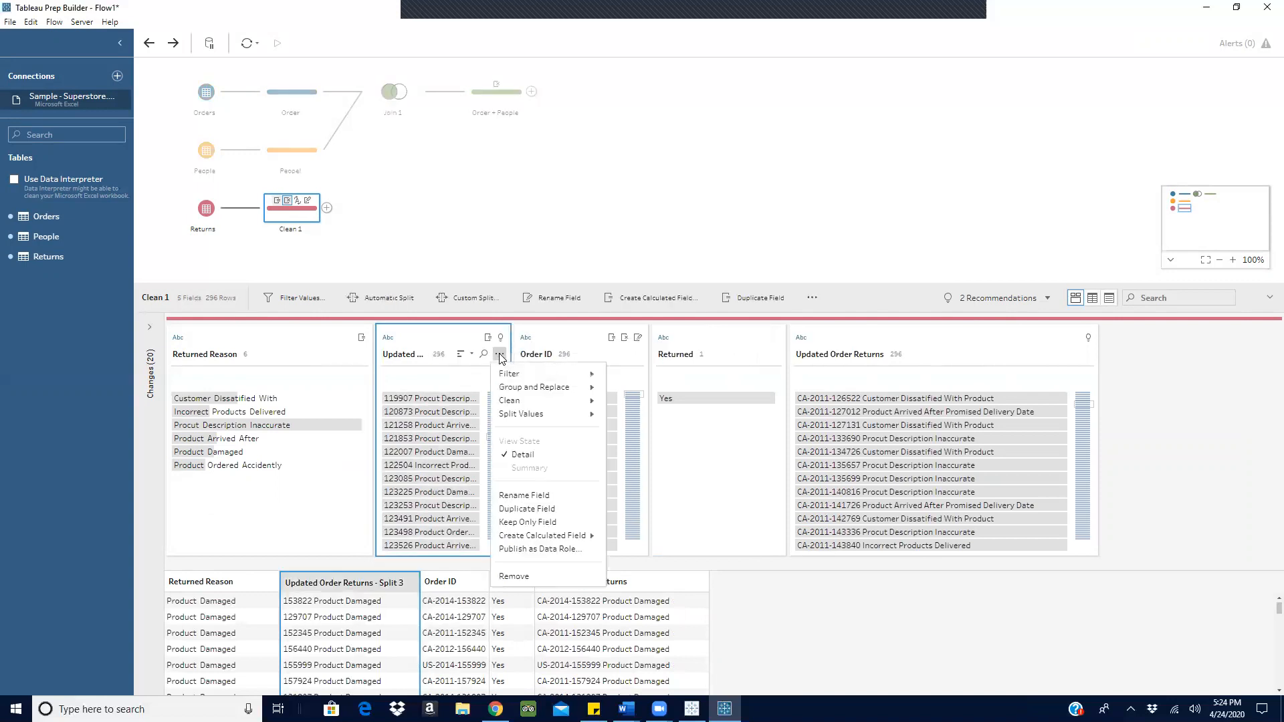
pyautogui.click(515, 577)
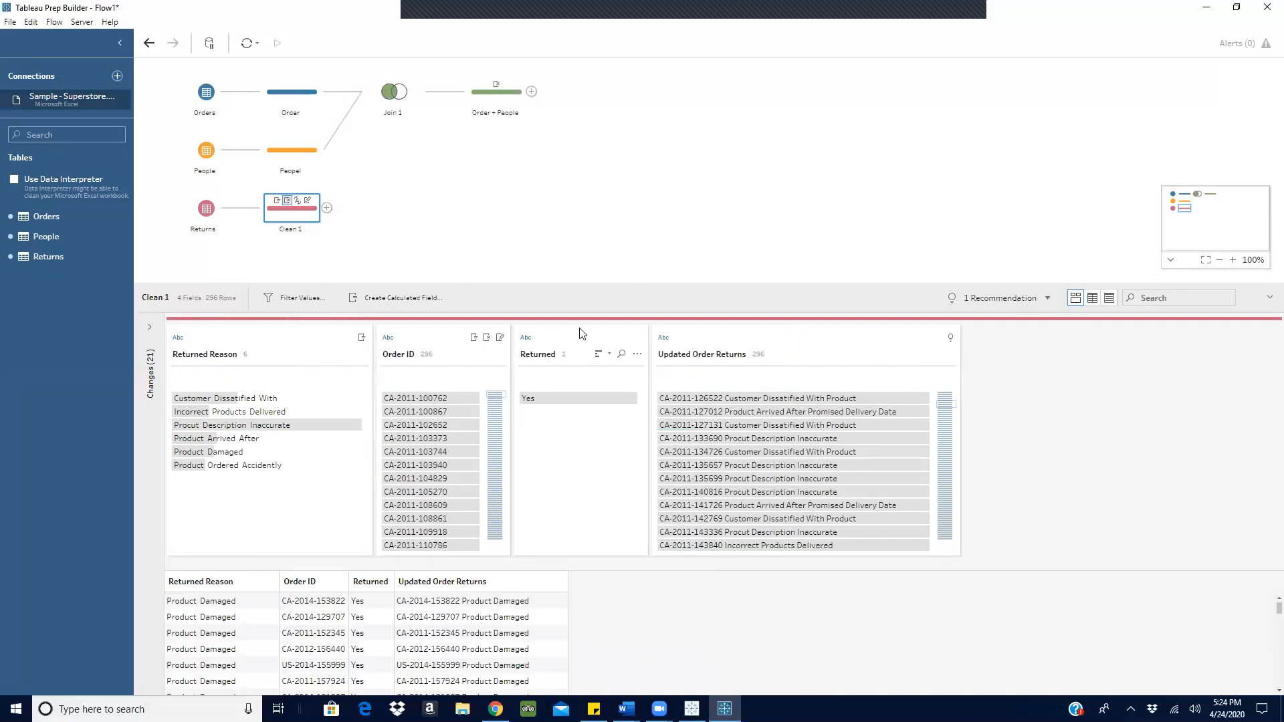
pyautogui.click(548, 344)
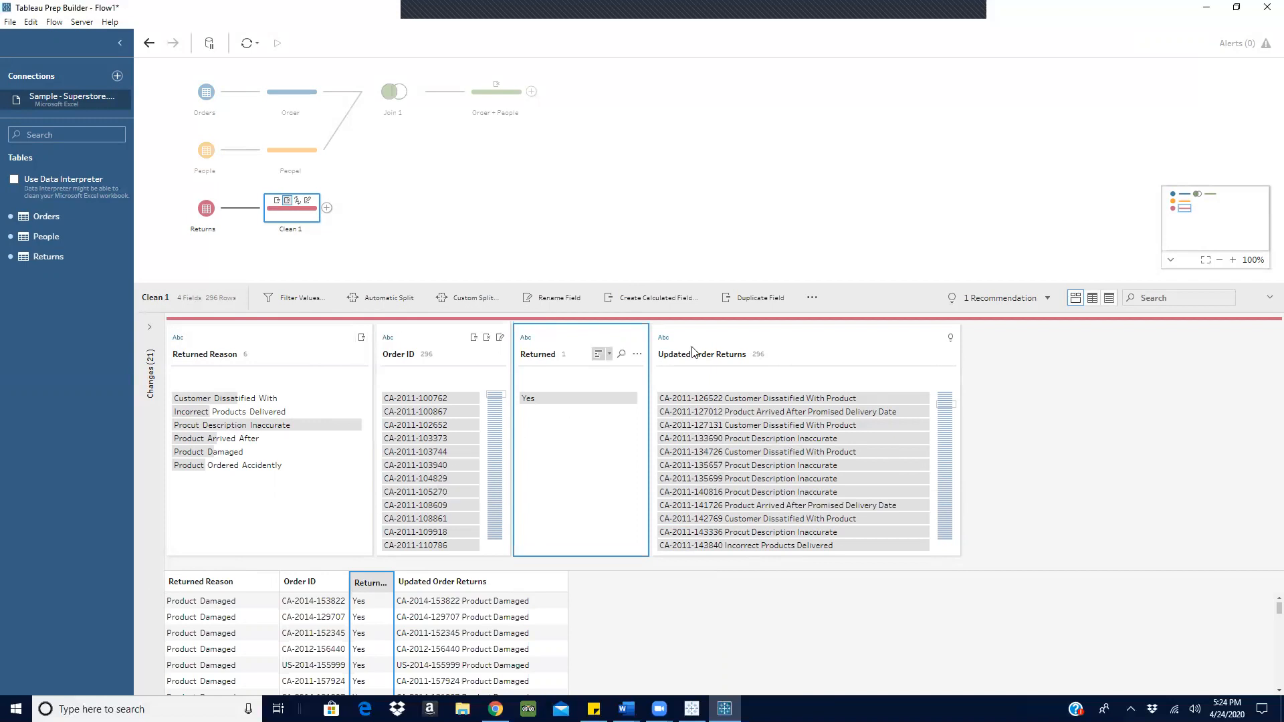
pyautogui.click(637, 355)
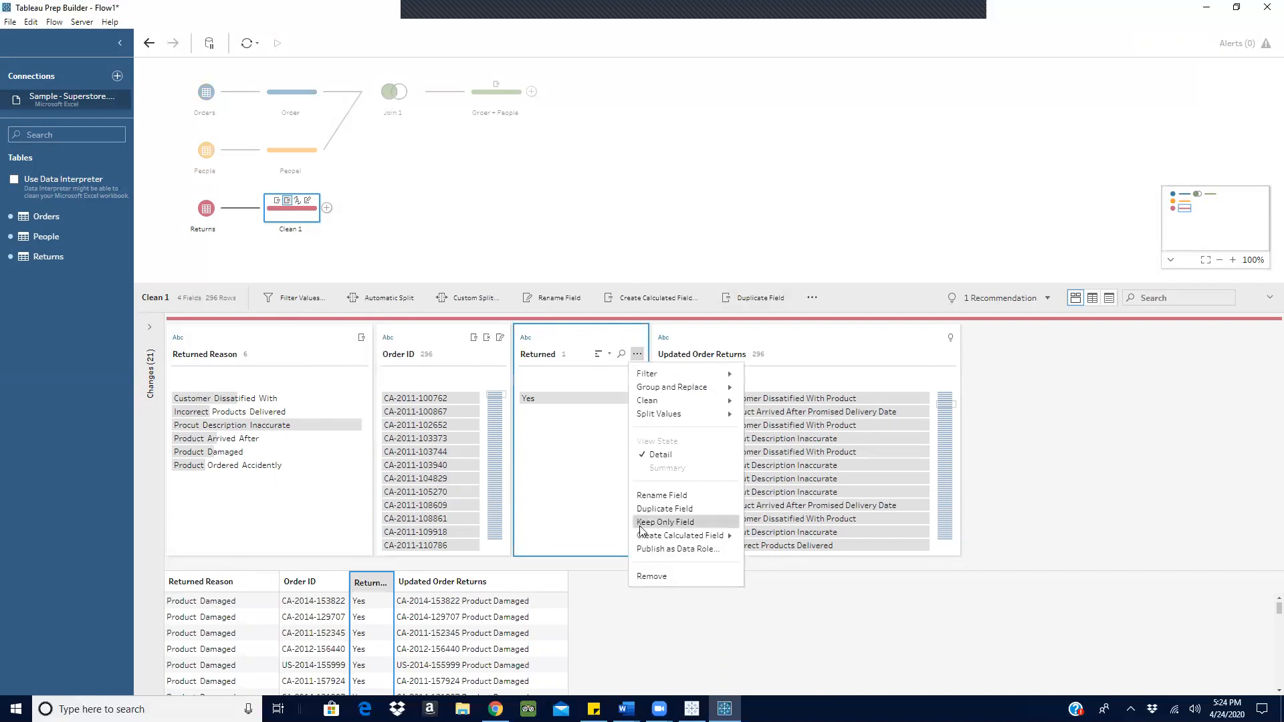
pyautogui.click(647, 579)
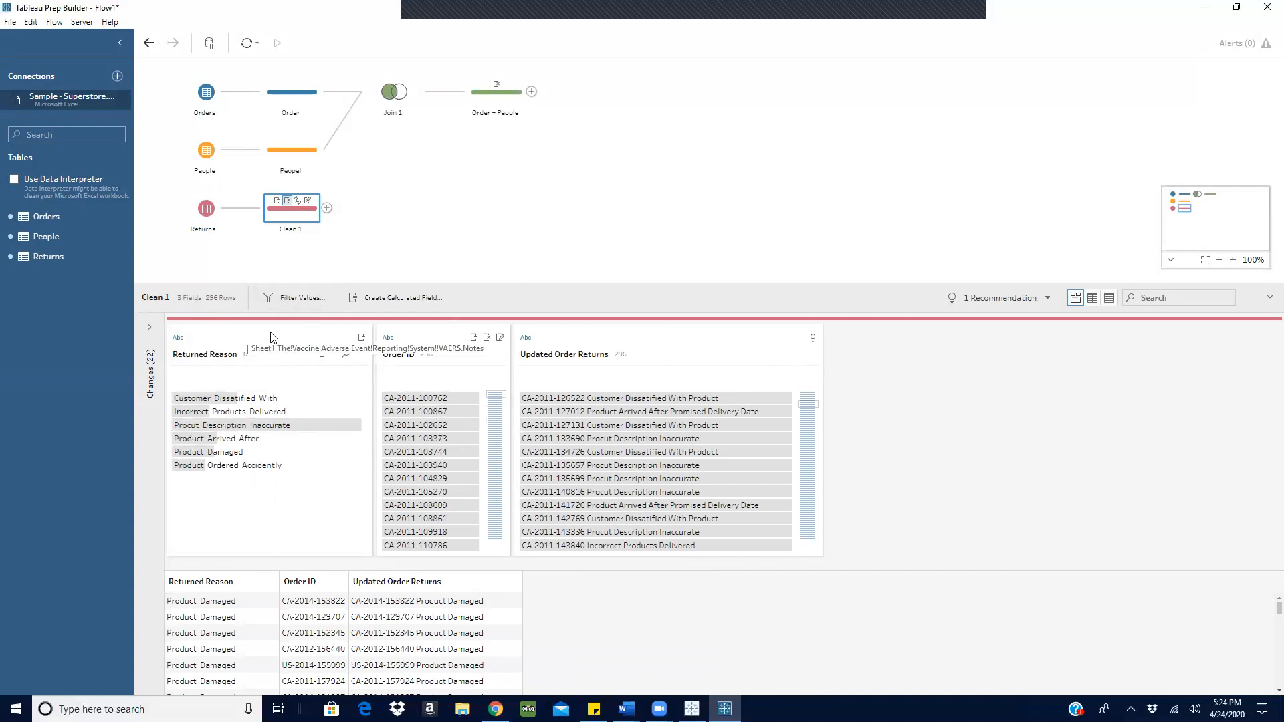
# Join the Clean 1 step with Order + People and rename Clean 1 as Returned.
pyautogui.moveTo(296, 208); pyautogui.dragTo(534, 103)
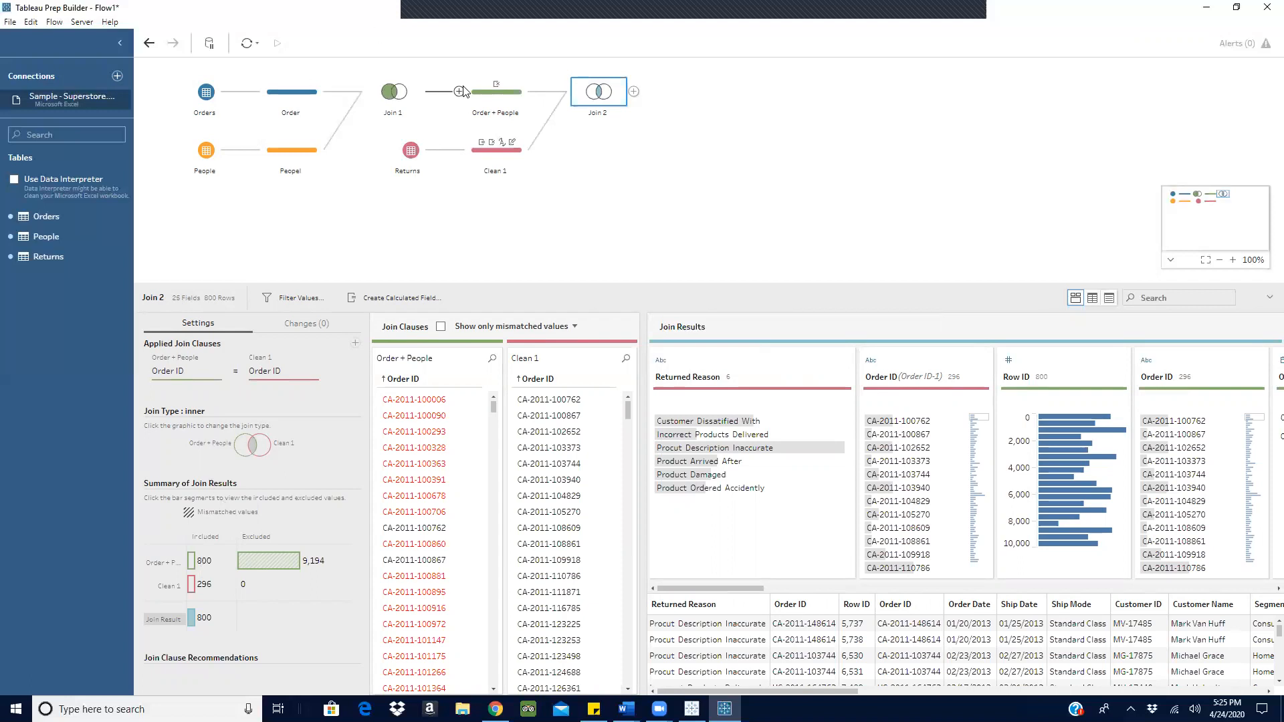
pyautogui.doubleClick(495, 171)
pyautogui.write('Return')
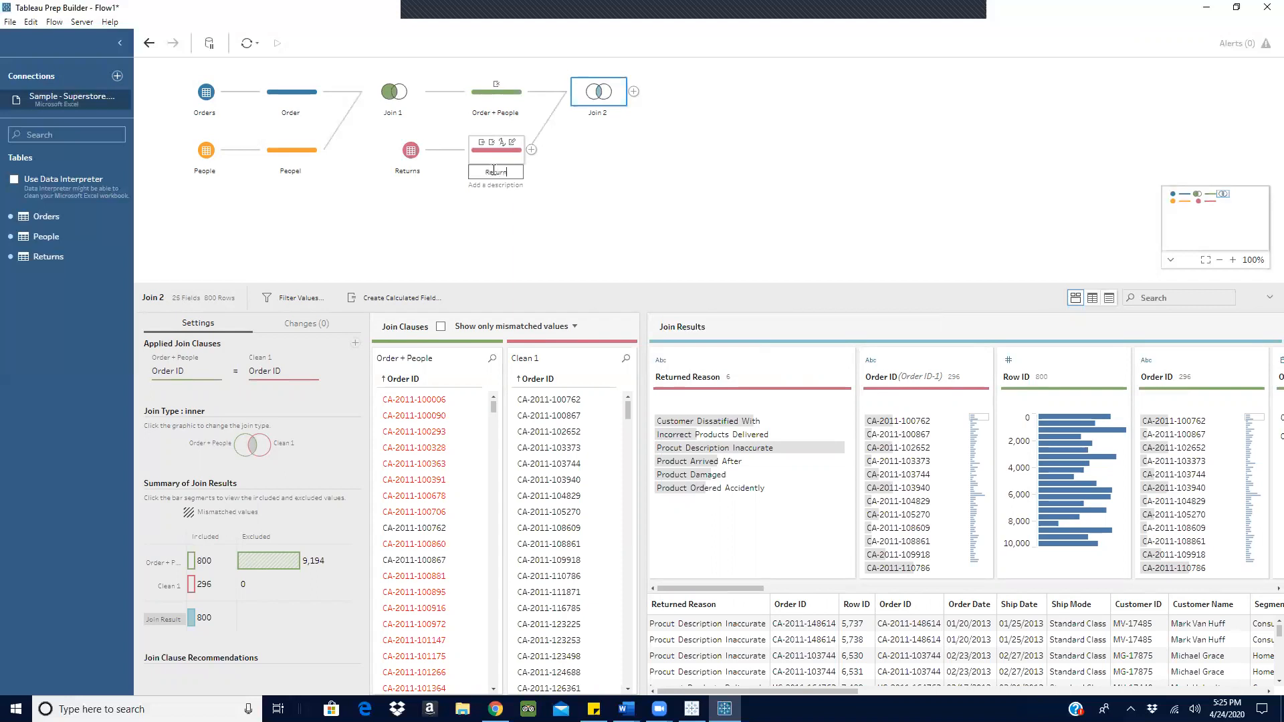
pyautogui.click(663, 231)
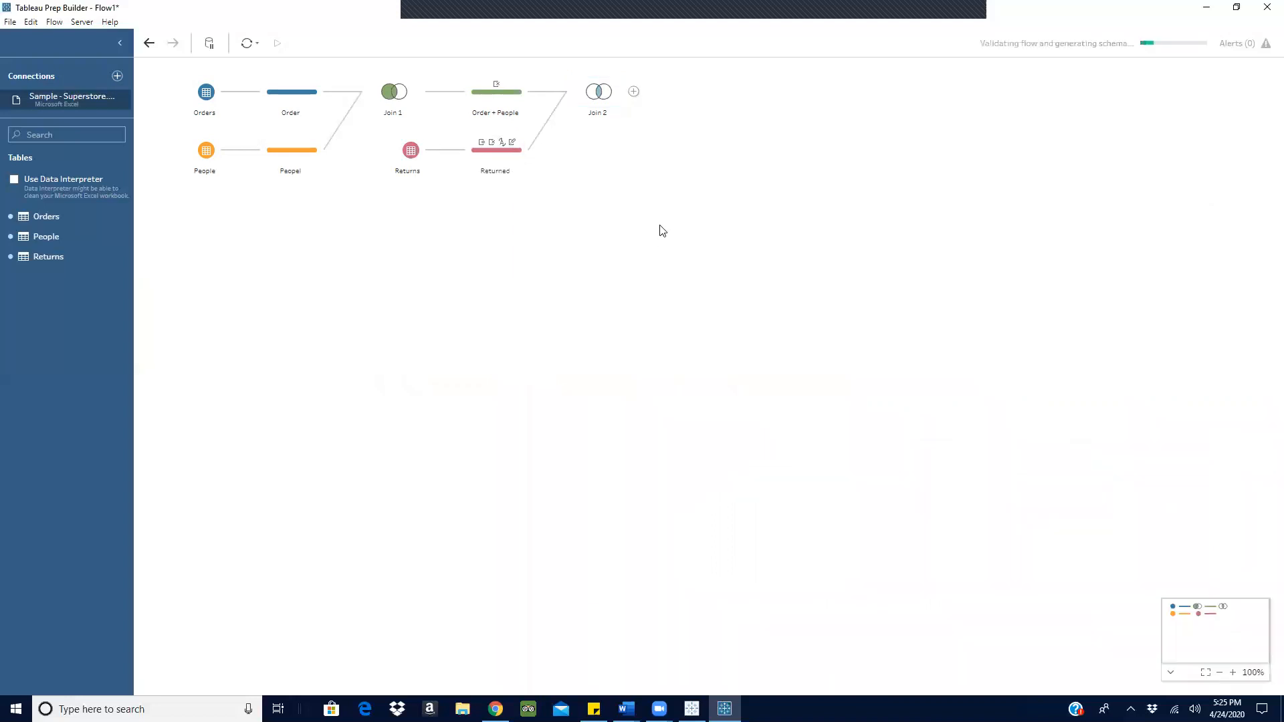
# Change Join 2 to a left join that keeps all Order + People rows.
pyautogui.click(595, 93)
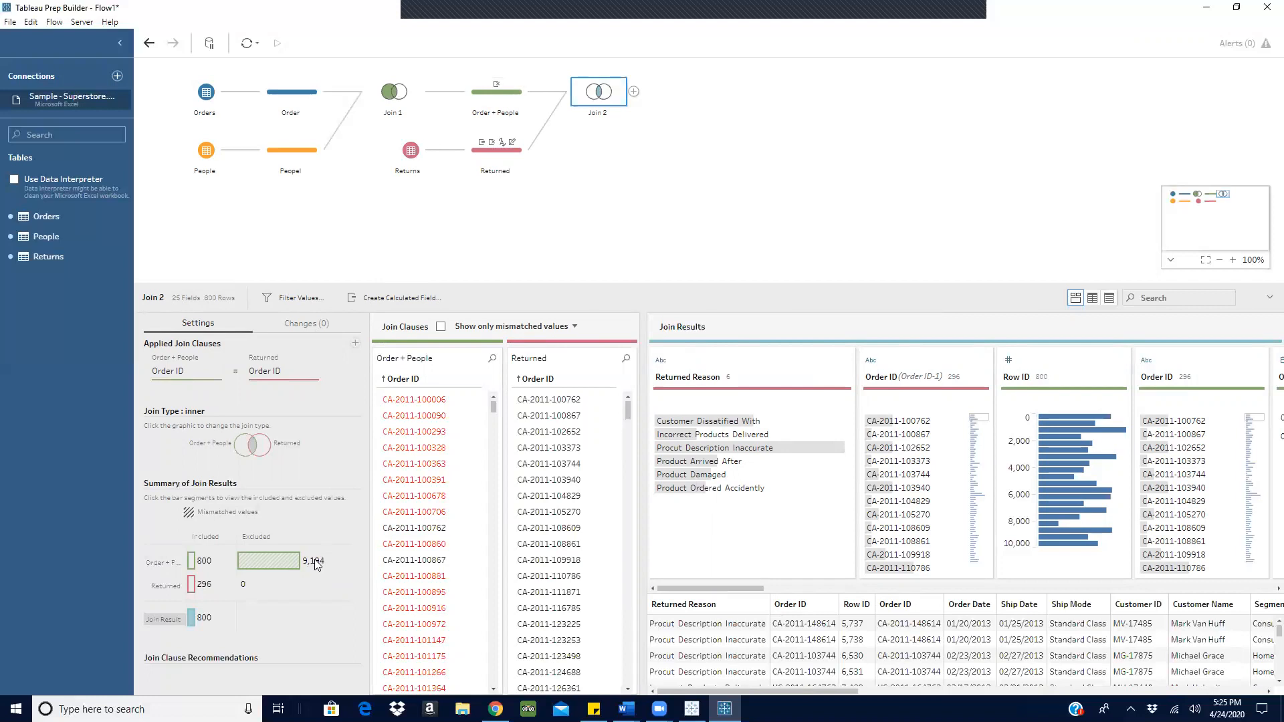
pyautogui.click(246, 450)
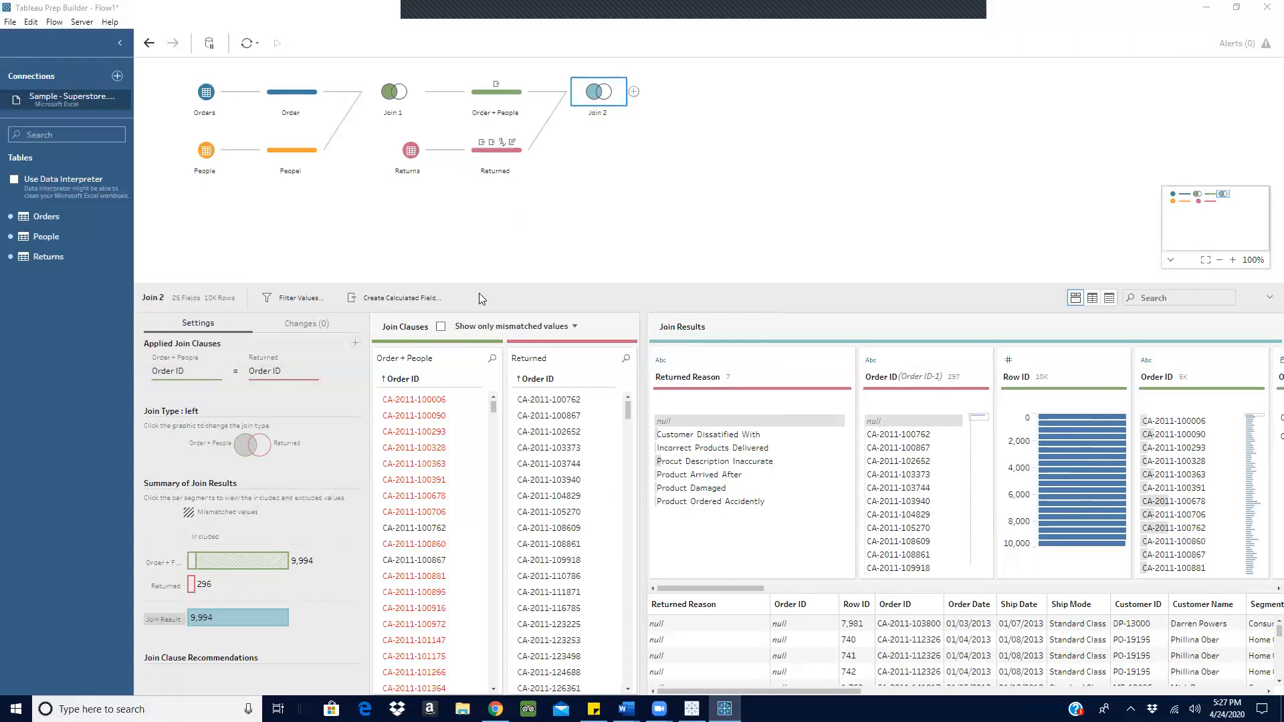
# Add an Aggregate step after Join 2, include all available fields in it, and review the aggregated fields.
pyautogui.click(633, 92)
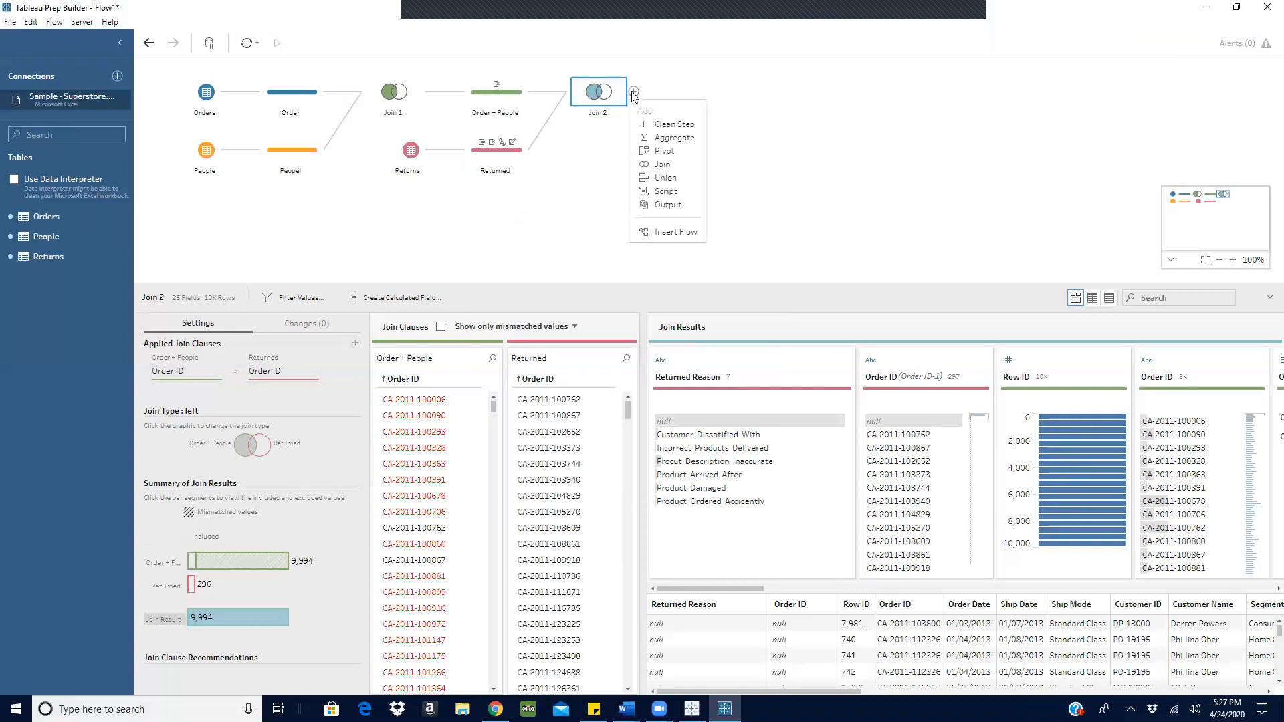
pyautogui.click(674, 137)
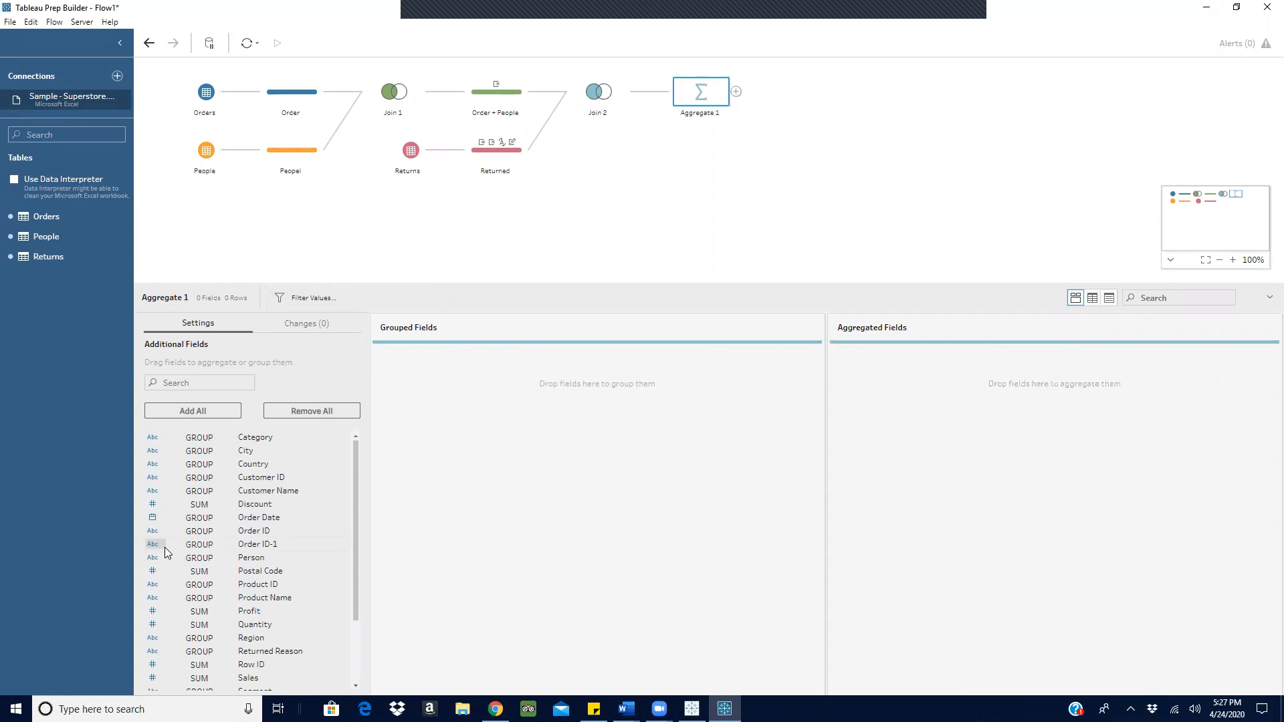
pyautogui.click(185, 411)
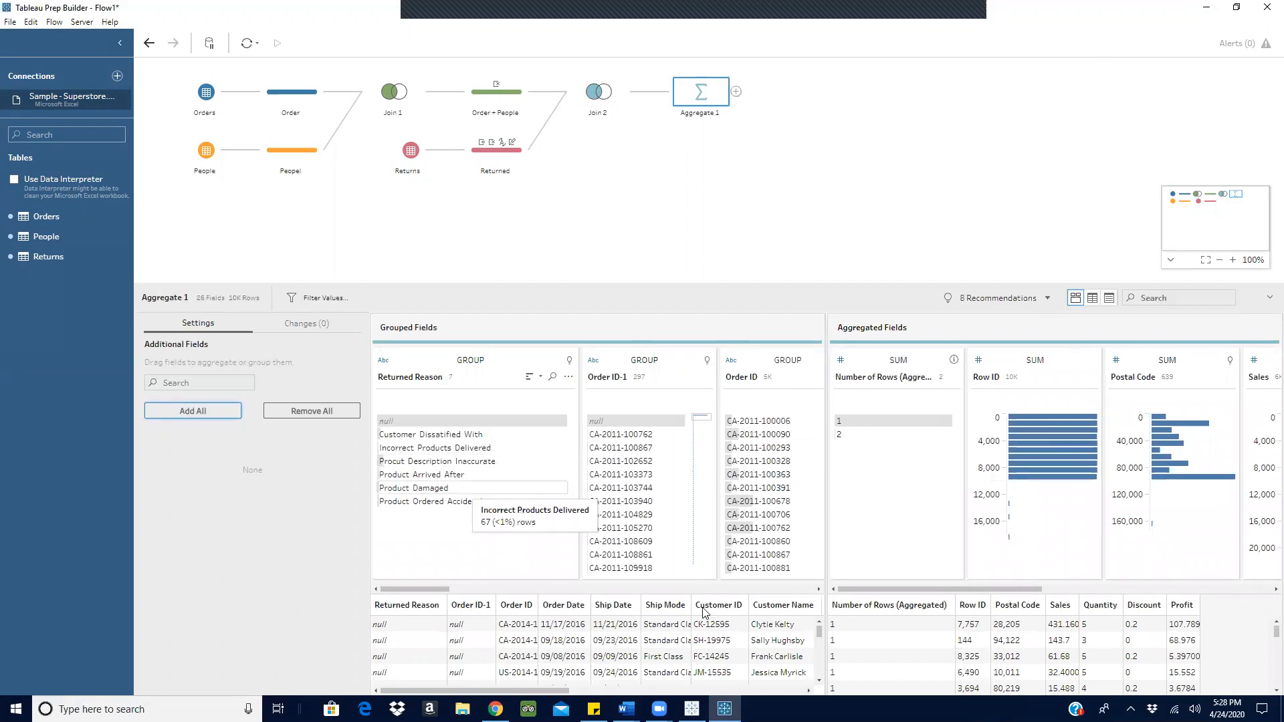
pyautogui.moveTo(909, 592); pyautogui.dragTo(1170, 574)
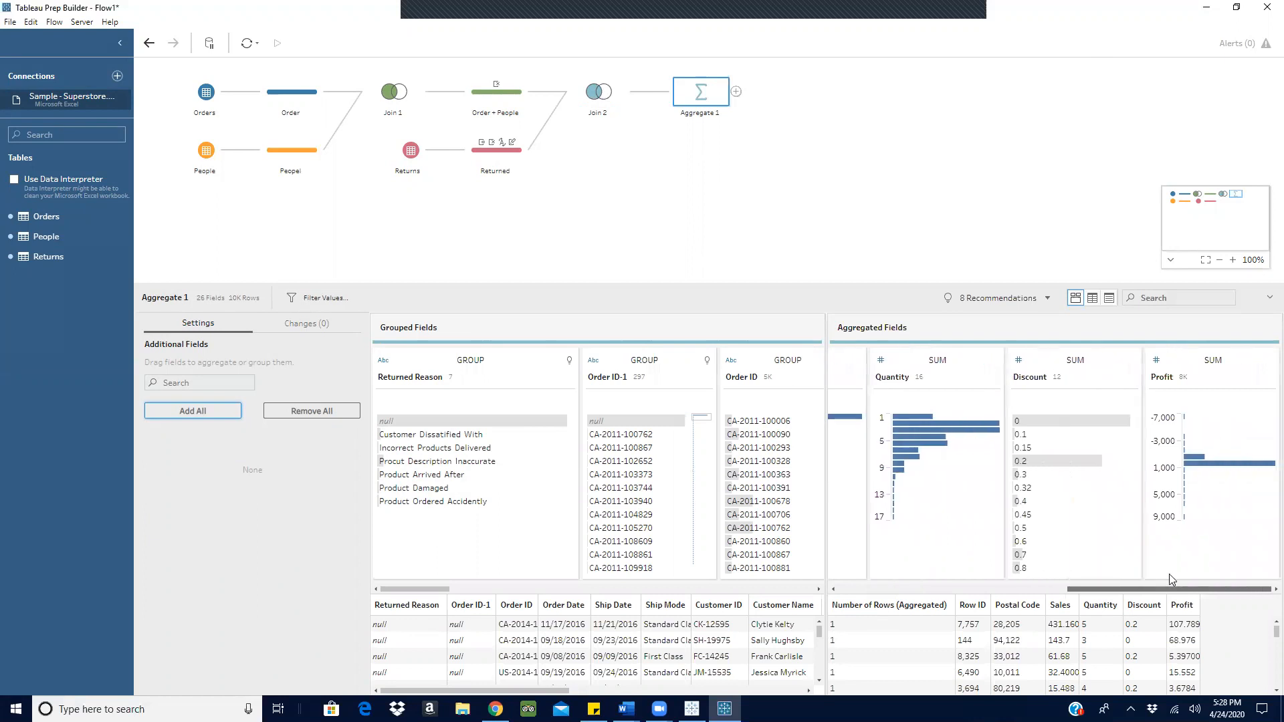
pyautogui.hscroll(-6, 967, 413)
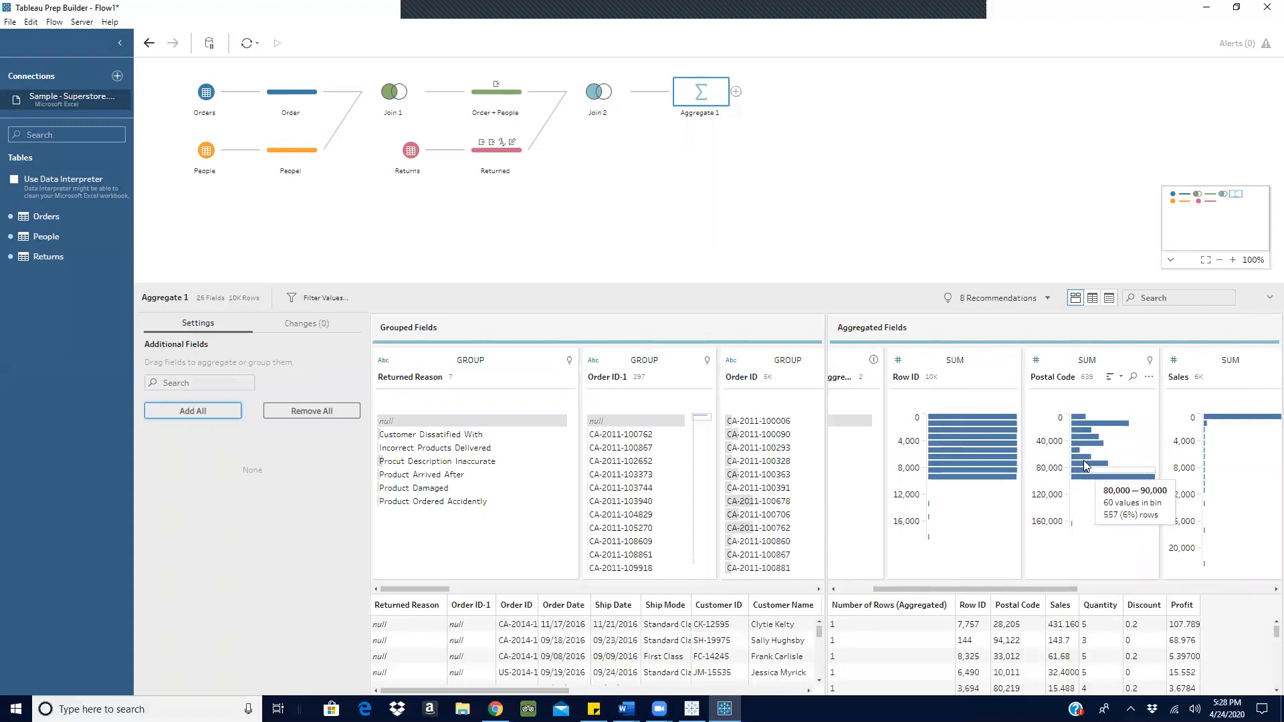
# Review the remaining grouped fields of Aggregate 1 and add a Clean step after it.
pyautogui.moveTo(421, 589); pyautogui.dragTo(814, 608)
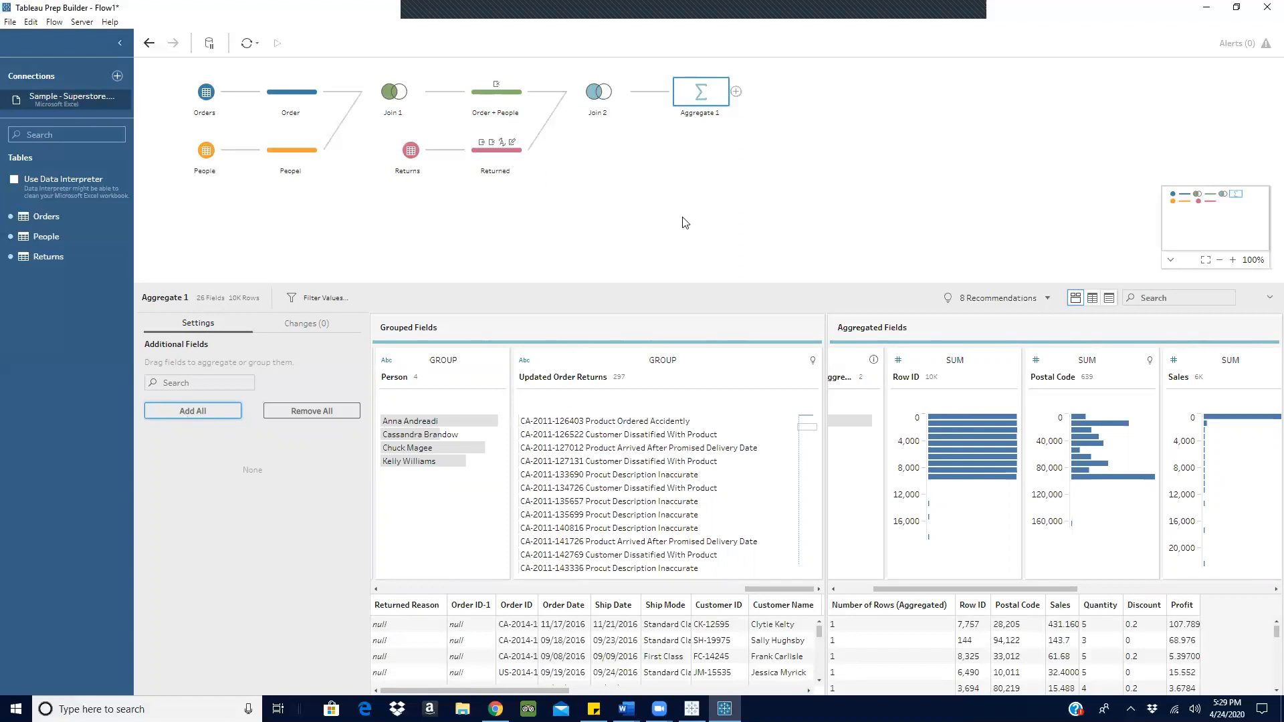
pyautogui.click(737, 94)
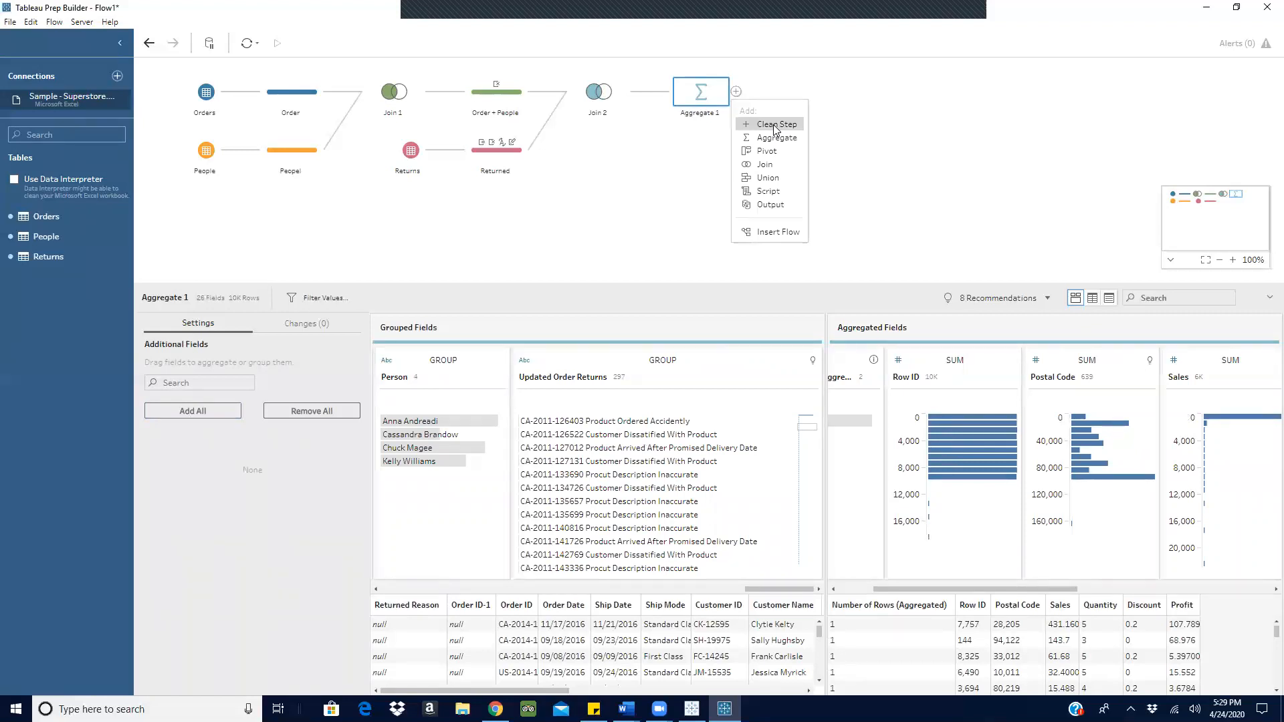
pyautogui.click(775, 125)
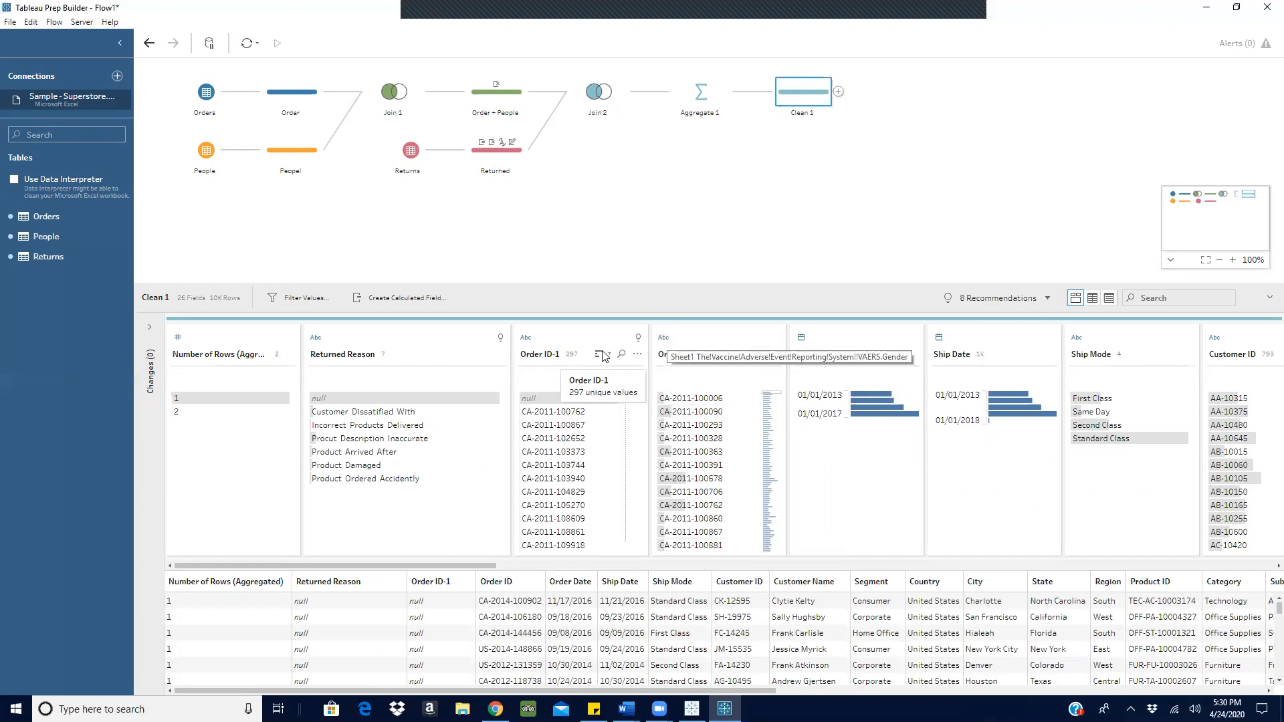
# Rename the Order ID-1 field in the Clean 1 step as Order ID- Returned.
pyautogui.doubleClick(557, 355)
pyautogui.press('End')
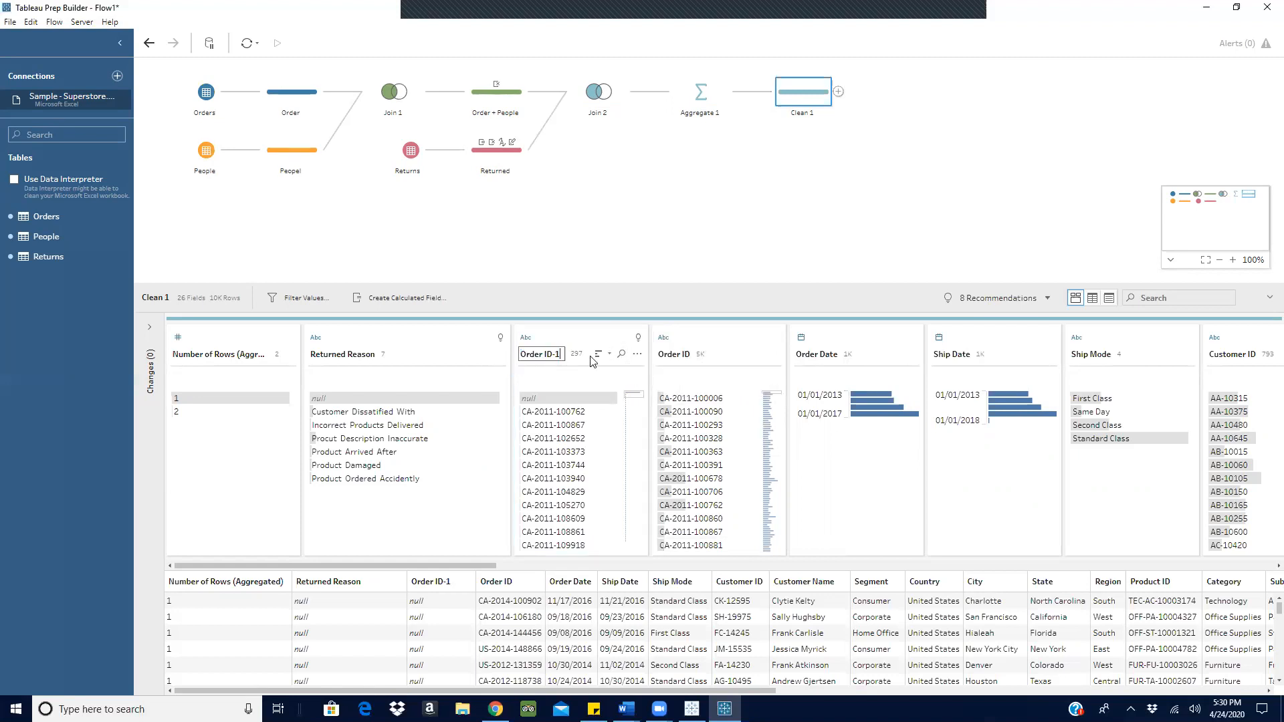
pyautogui.press('BackSpace')
pyautogui.press('BackSpace')
pyautogui.write('(Re')
pyautogui.press('BackSpace')
pyautogui.press('BackSpace')
pyautogui.press('Left')
pyautogui.press('Left')
pyautogui.press('Left')
pyautogui.write('Retruned')
pyautogui.press('BackSpace')
pyautogui.press('BackSpace')
pyautogui.press('BackSpace')
pyautogui.press('BackSpace')
pyautogui.press('BackSpace')
pyautogui.write('urned')
pyautogui.press('BackSpace')
pyautogui.press('BackSpace')
pyautogui.press('BackSpace')
pyautogui.press('BackSpace')
pyautogui.press('BackSpace')
pyautogui.press('BackSpace')
pyautogui.press('BackSpace')
pyautogui.press('BackSpace')
pyautogui.press('BackSpace')
pyautogui.click(560, 355)
pyautogui.write('- Return')
pyautogui.press('BackSpace')
pyautogui.press('BackSpace')
pyautogui.write('rned')
pyautogui.press('Return')
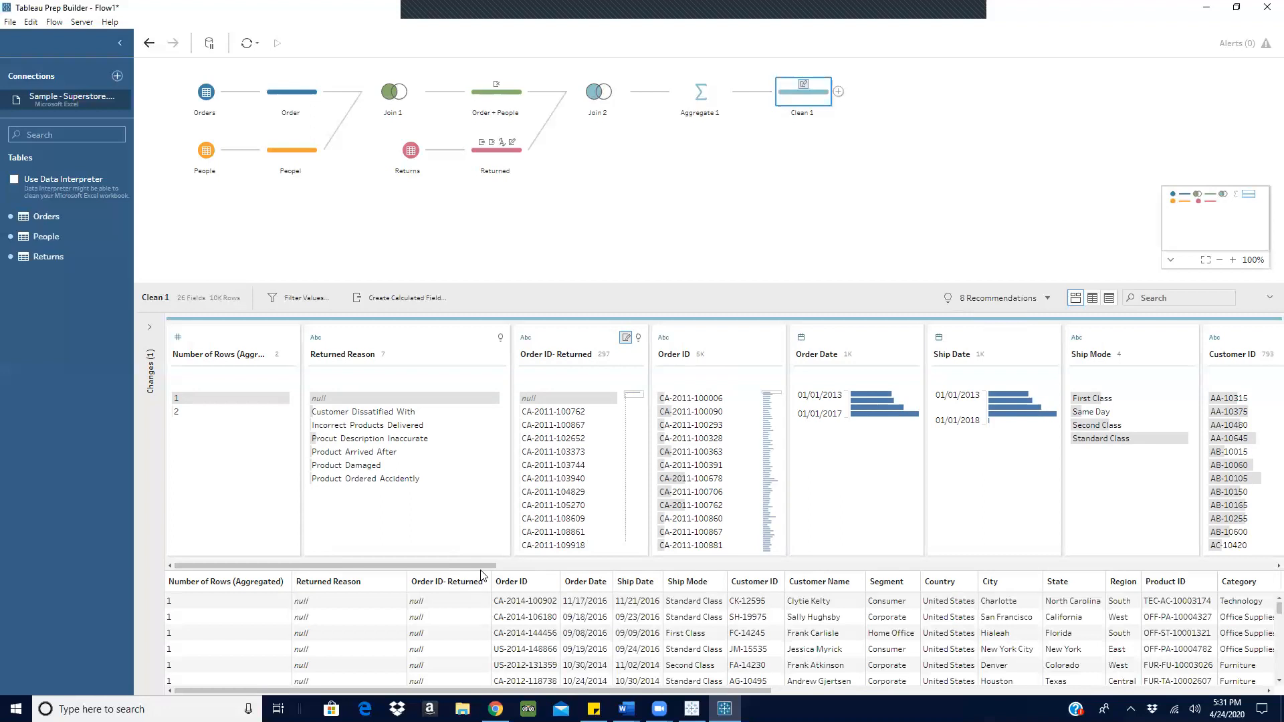
# Add an Output step after Clean 1 that saves to a file named Combined Superstore on the Desktop.
pyautogui.click(839, 92)
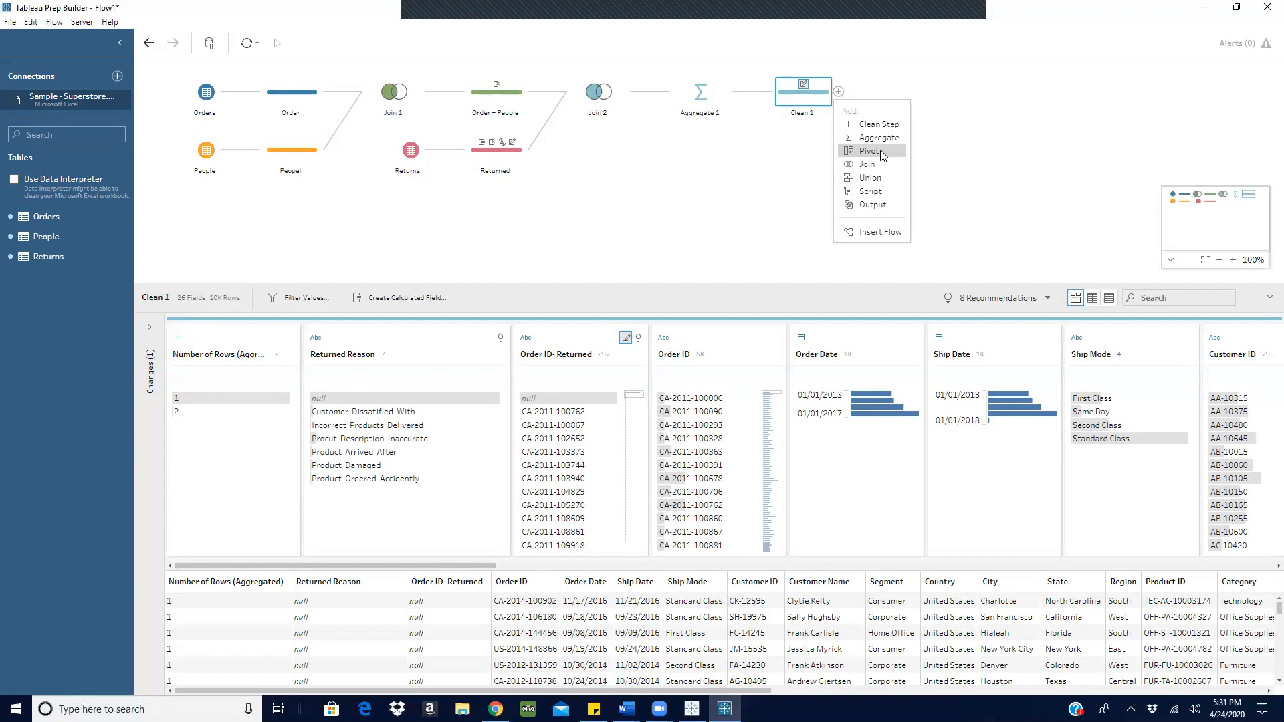
pyautogui.click(872, 204)
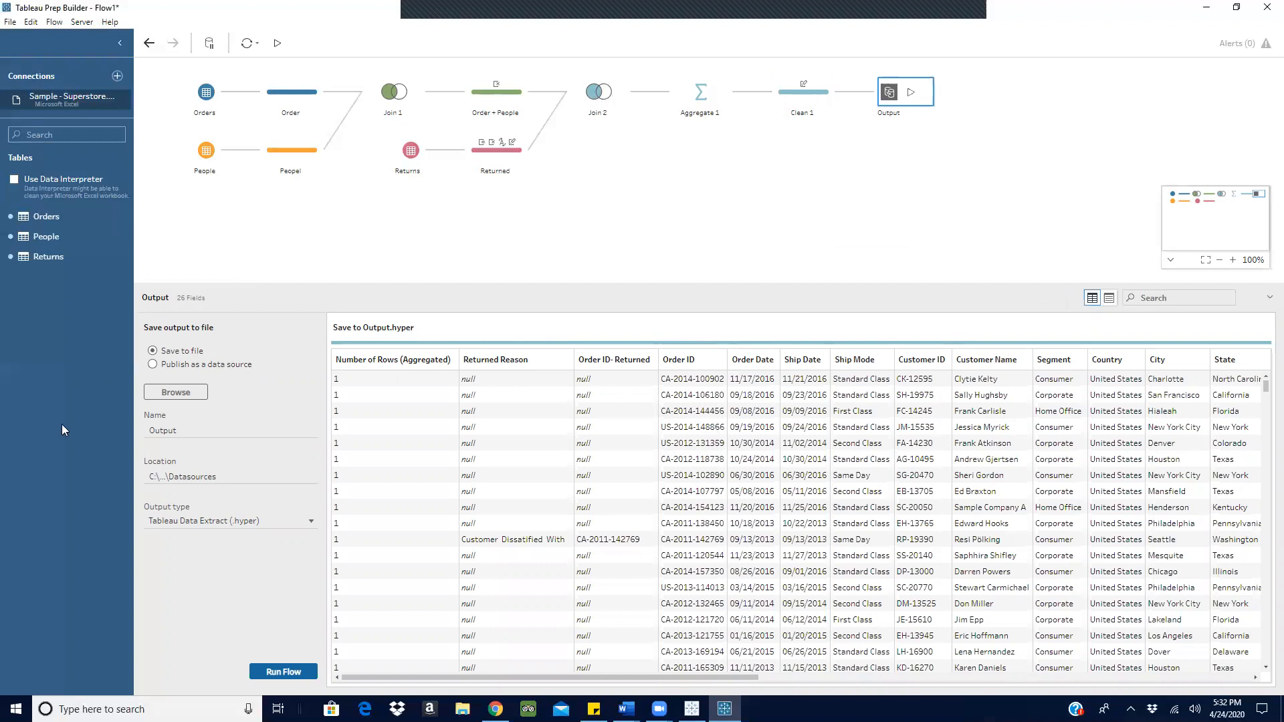
pyautogui.click(178, 392)
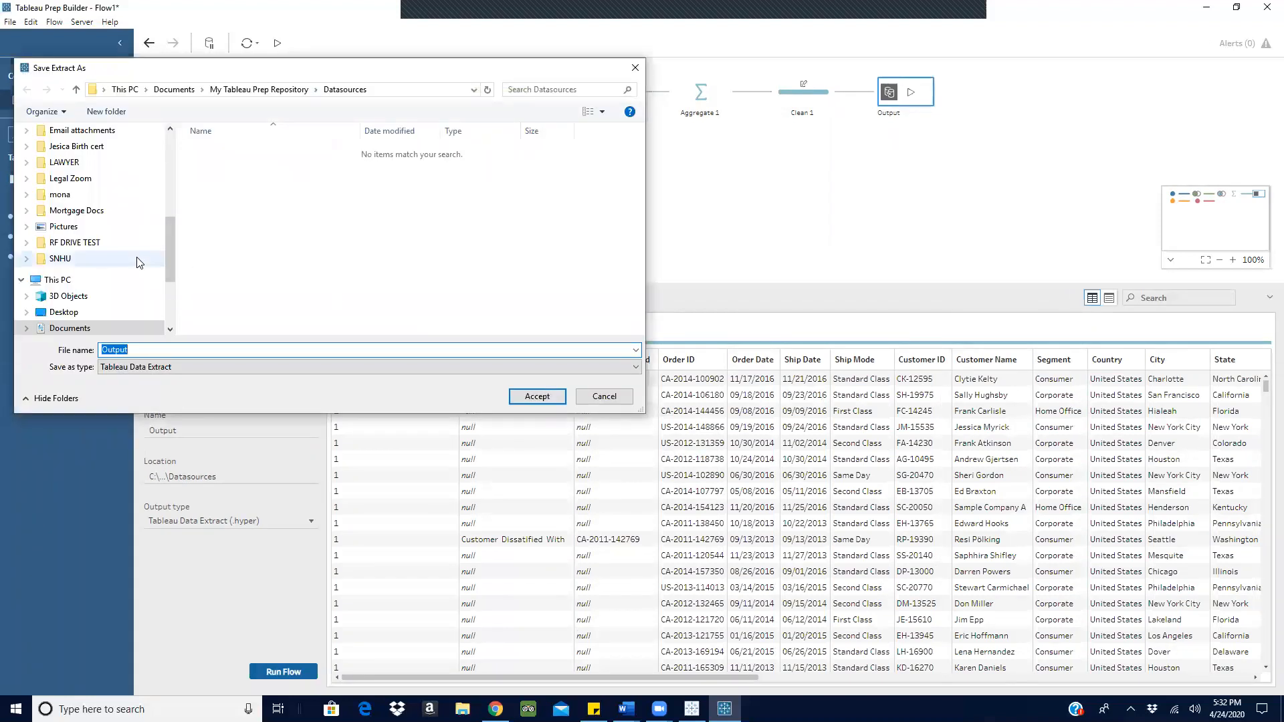
pyautogui.moveTo(171, 251); pyautogui.dragTo(184, 89)
pyautogui.moveTo(172, 237); pyautogui.dragTo(173, 135)
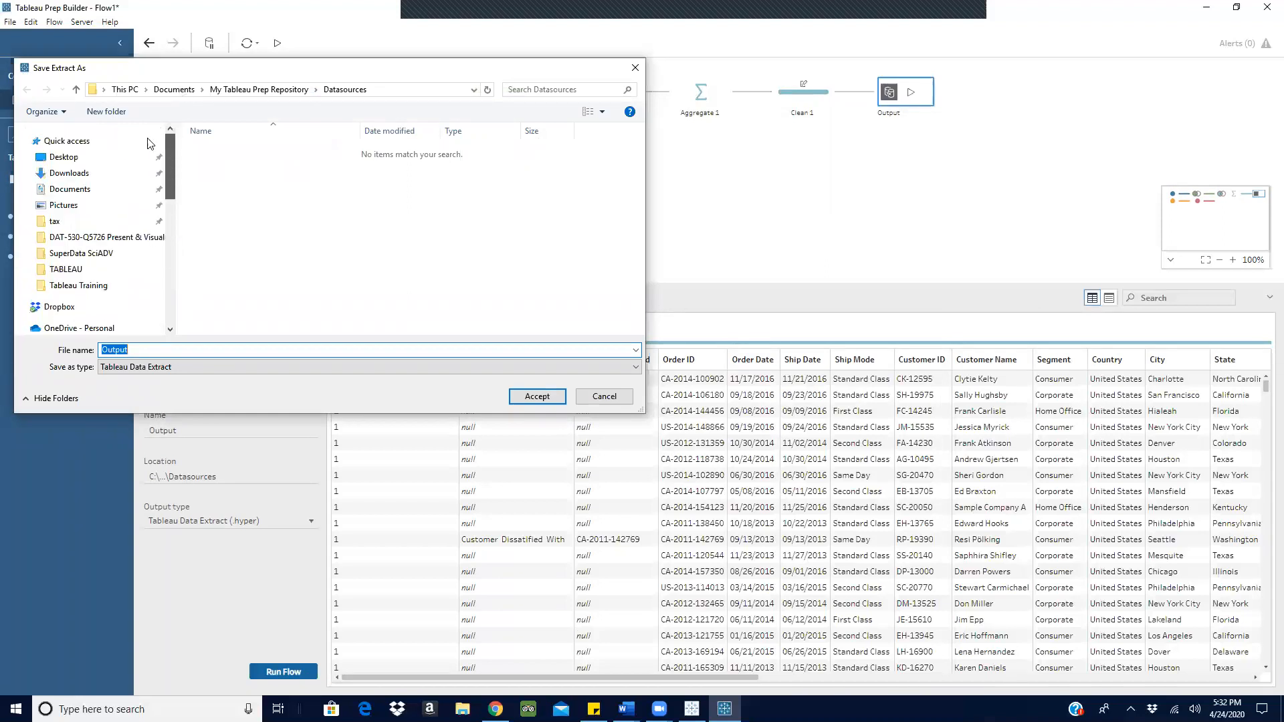
pyautogui.click(67, 158)
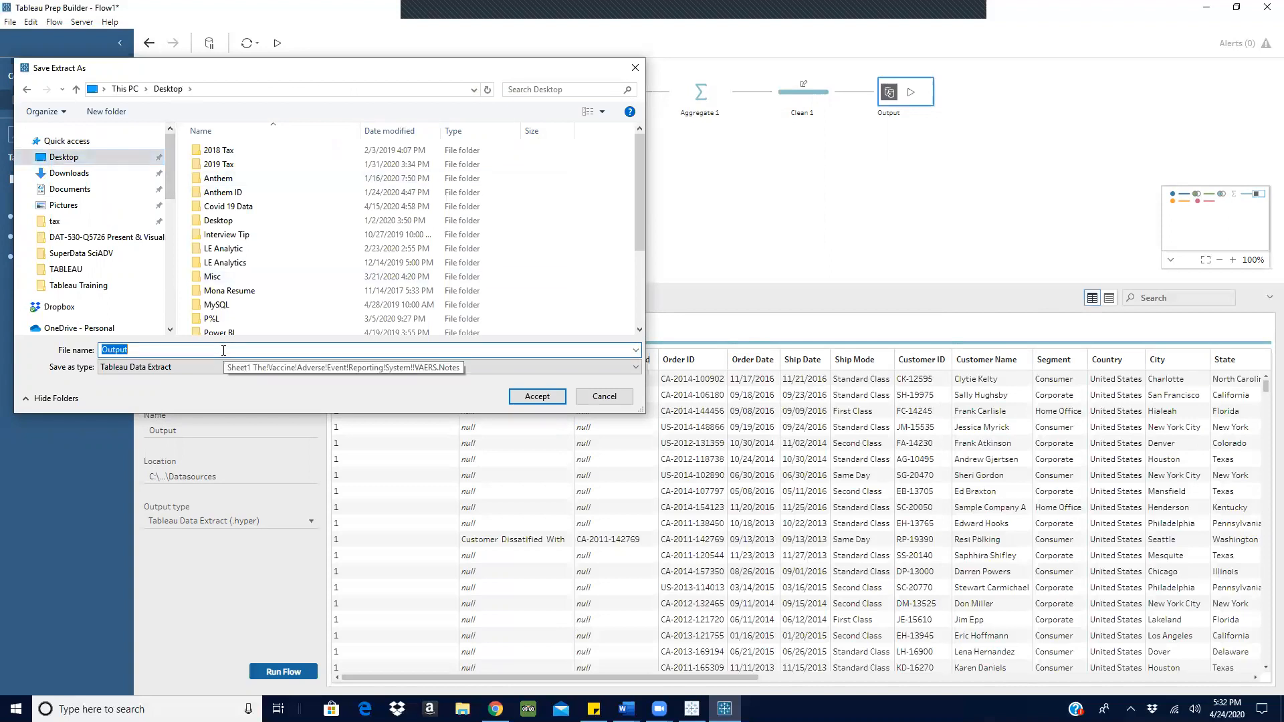
pyautogui.write('Con')
pyautogui.press('BackSpace')
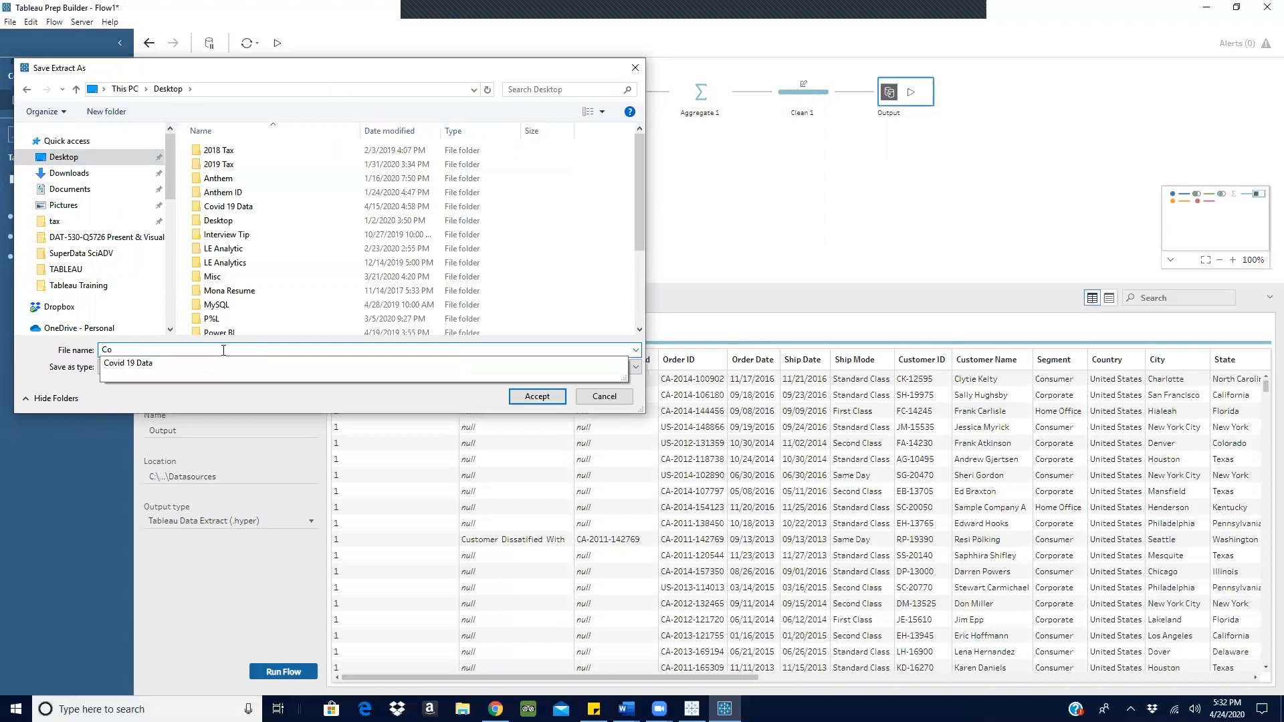
pyautogui.write('mbined')
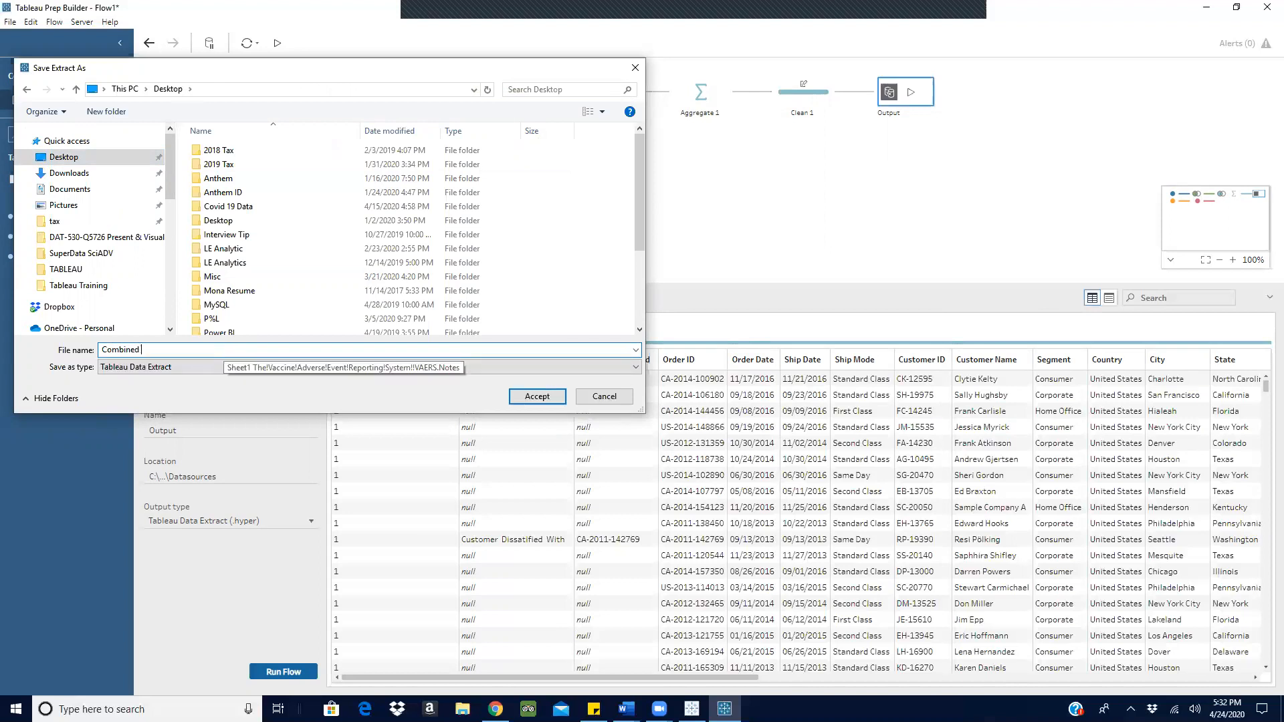
pyautogui.write(' Super')
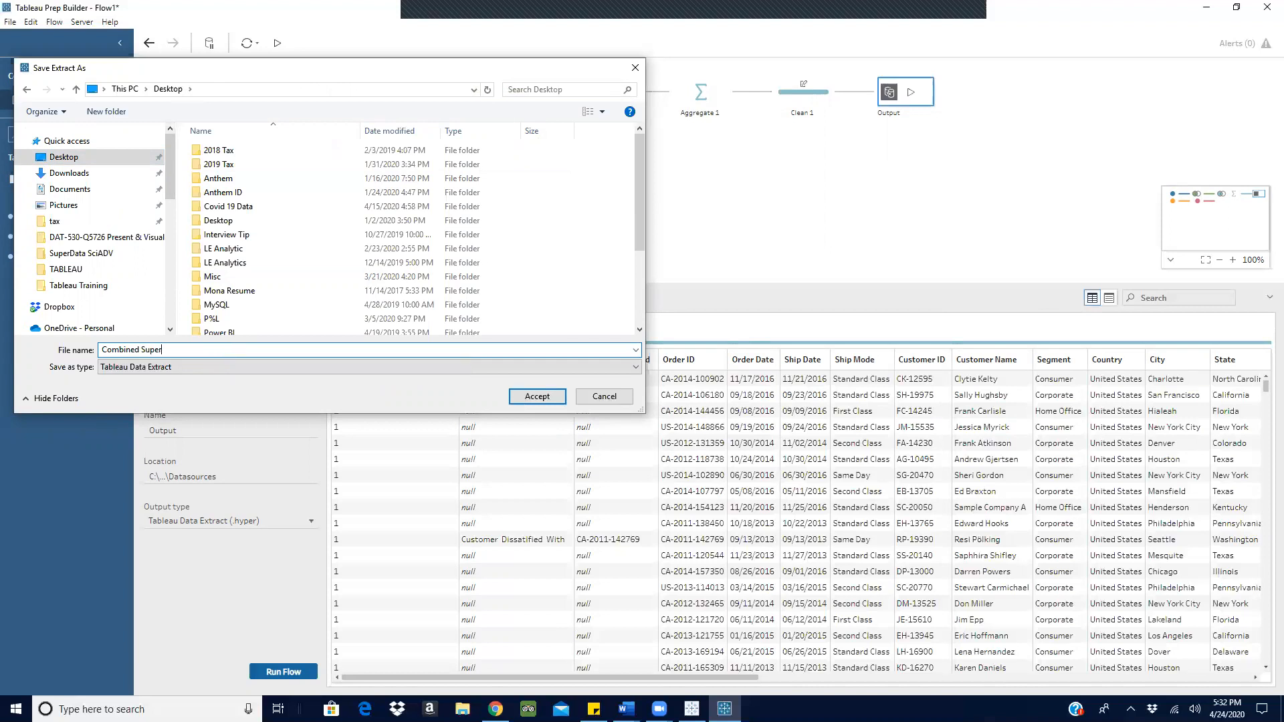
pyautogui.write('store')
pyautogui.click(539, 397)
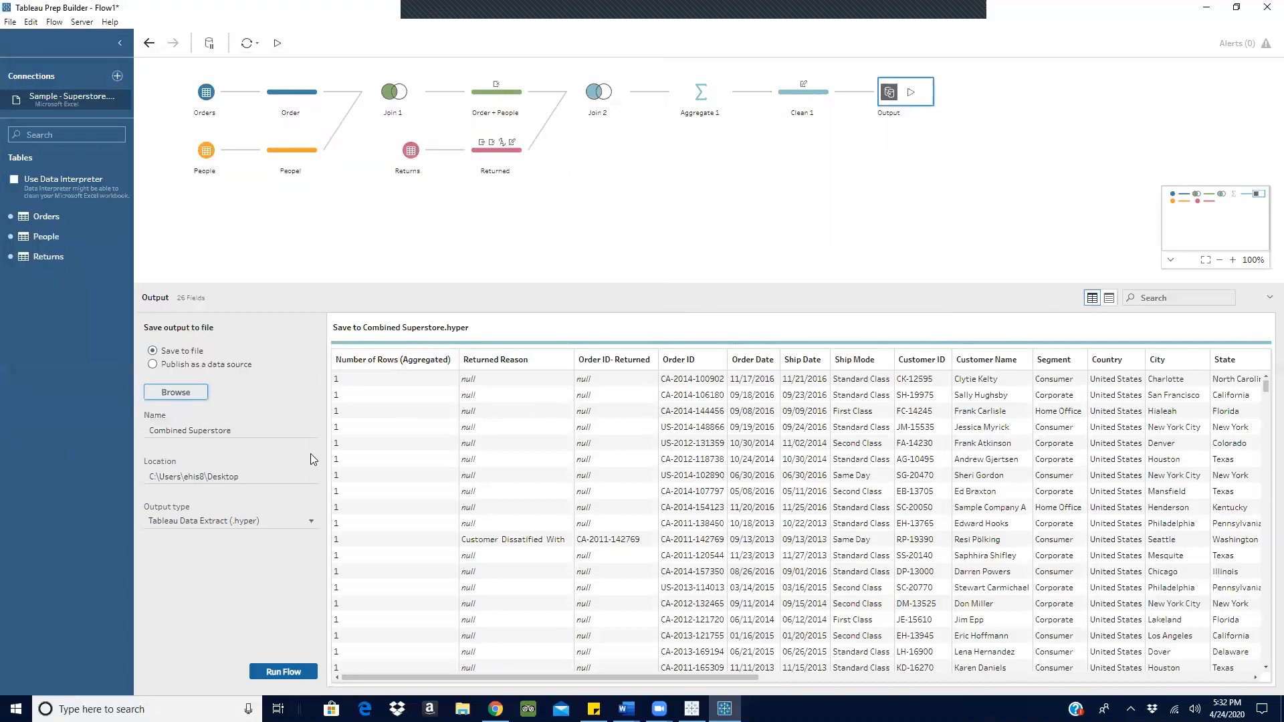
# Review the output types and the data source publishing options, keeping the output saved to file as Tableau Data Extract (.hyper).
pyautogui.click(311, 522)
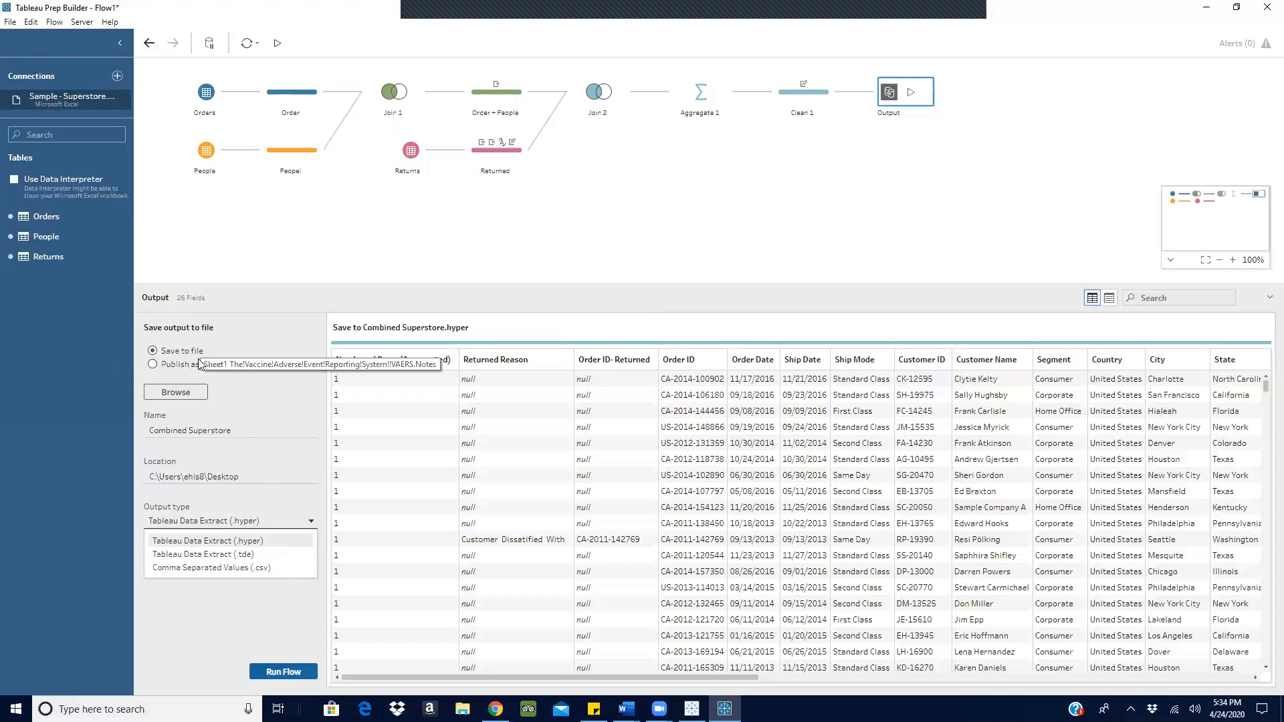
pyautogui.click(247, 541)
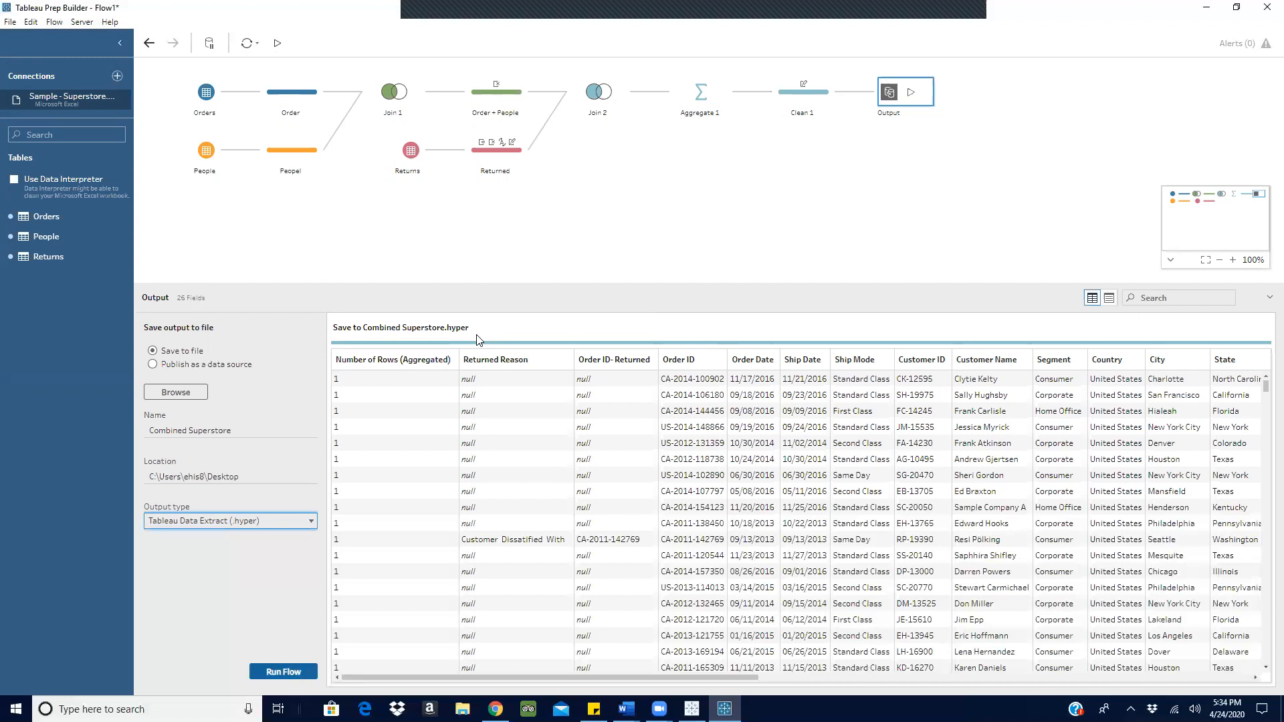
pyautogui.click(153, 365)
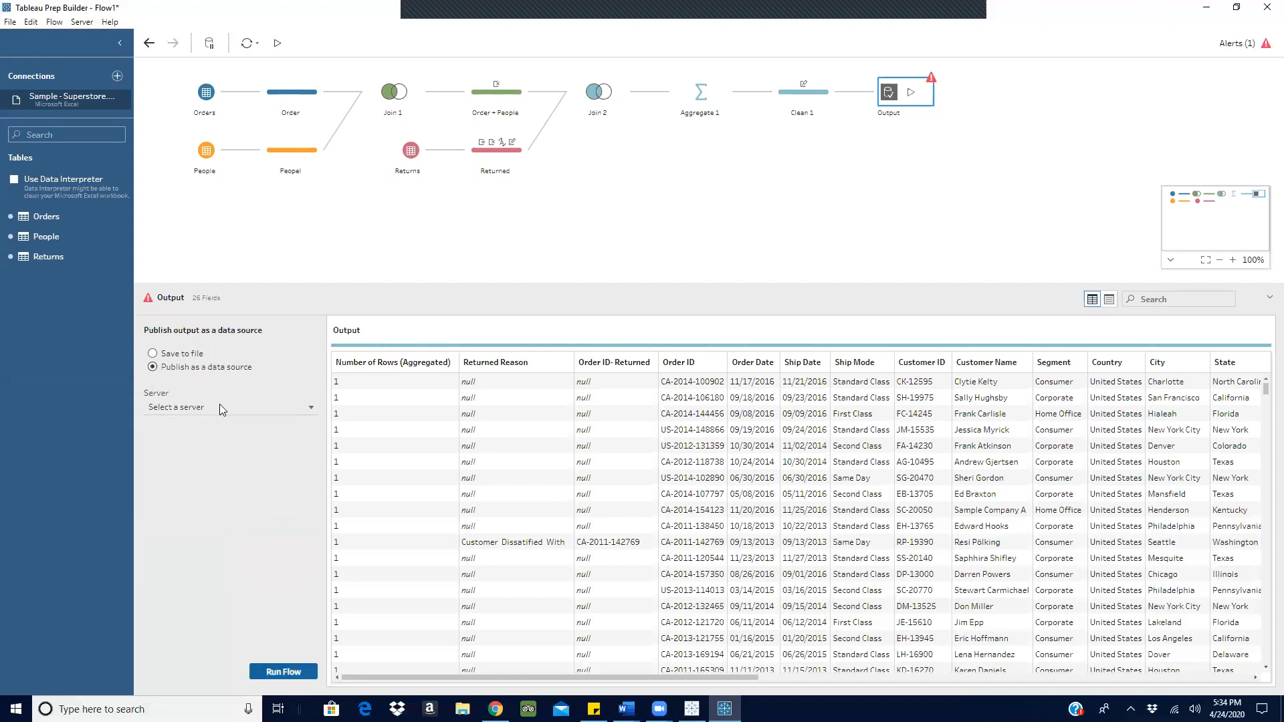
pyautogui.click(312, 409)
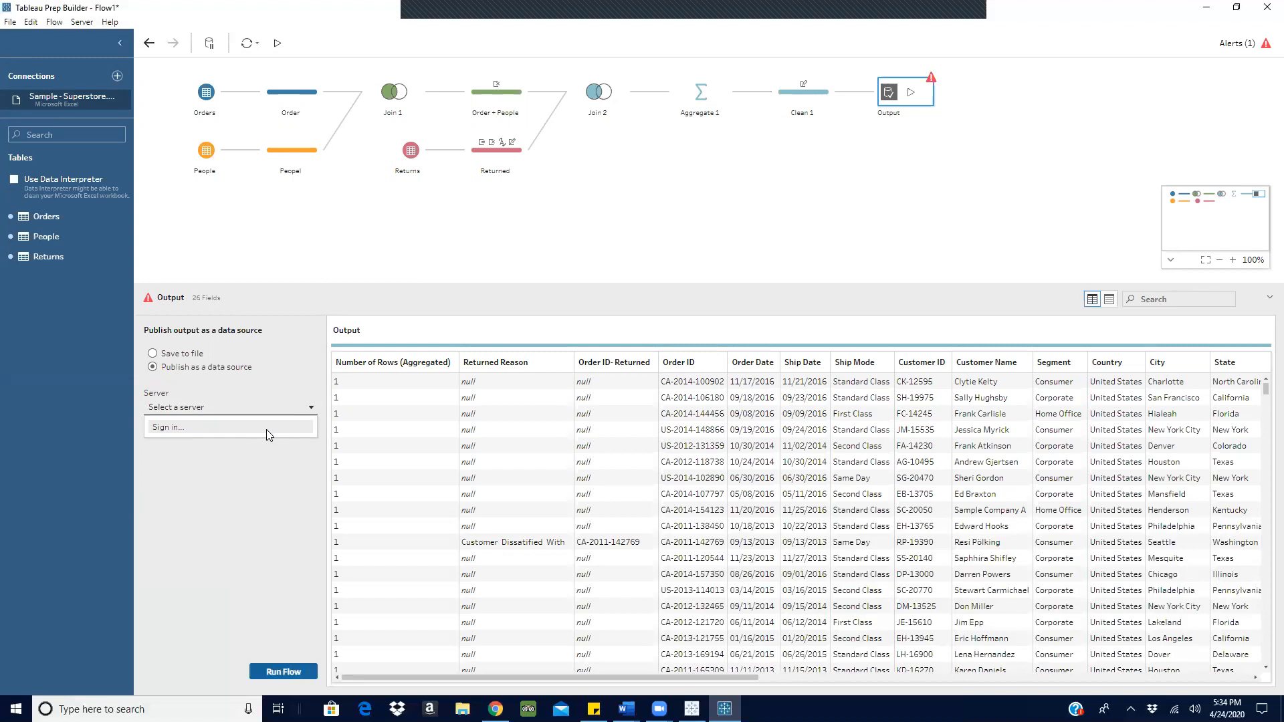
pyautogui.click(190, 350)
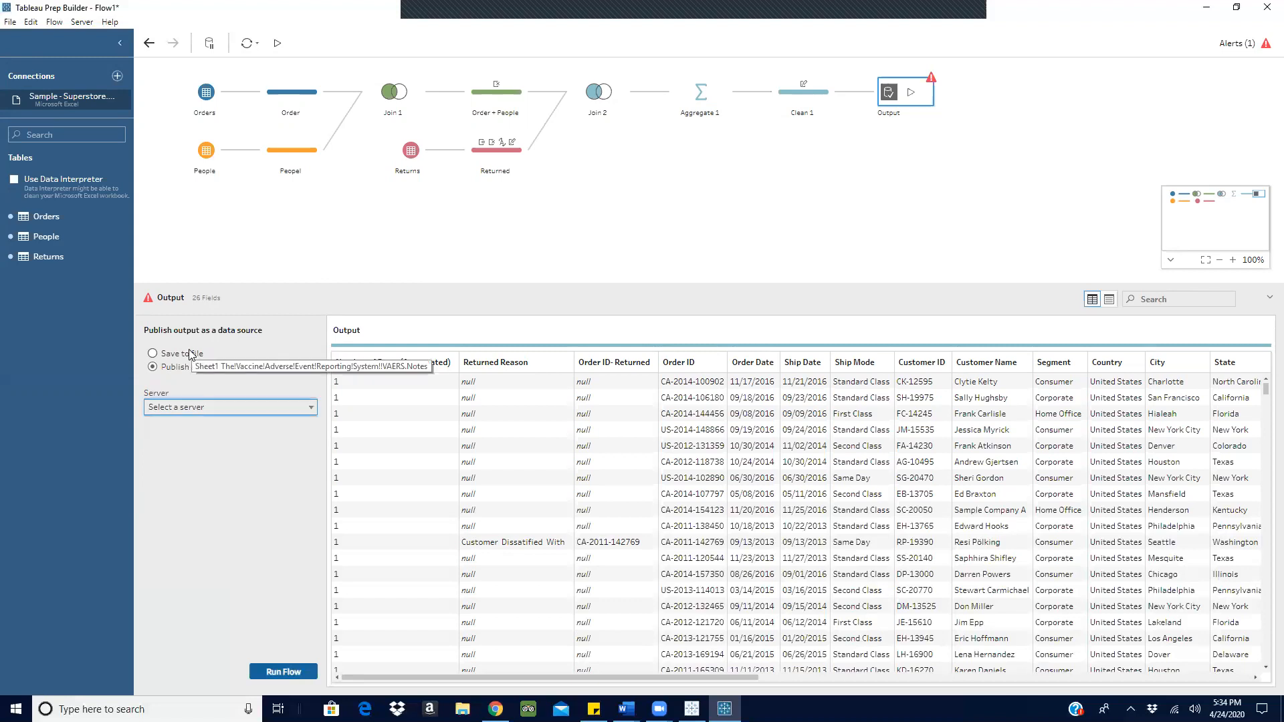
pyautogui.click(190, 353)
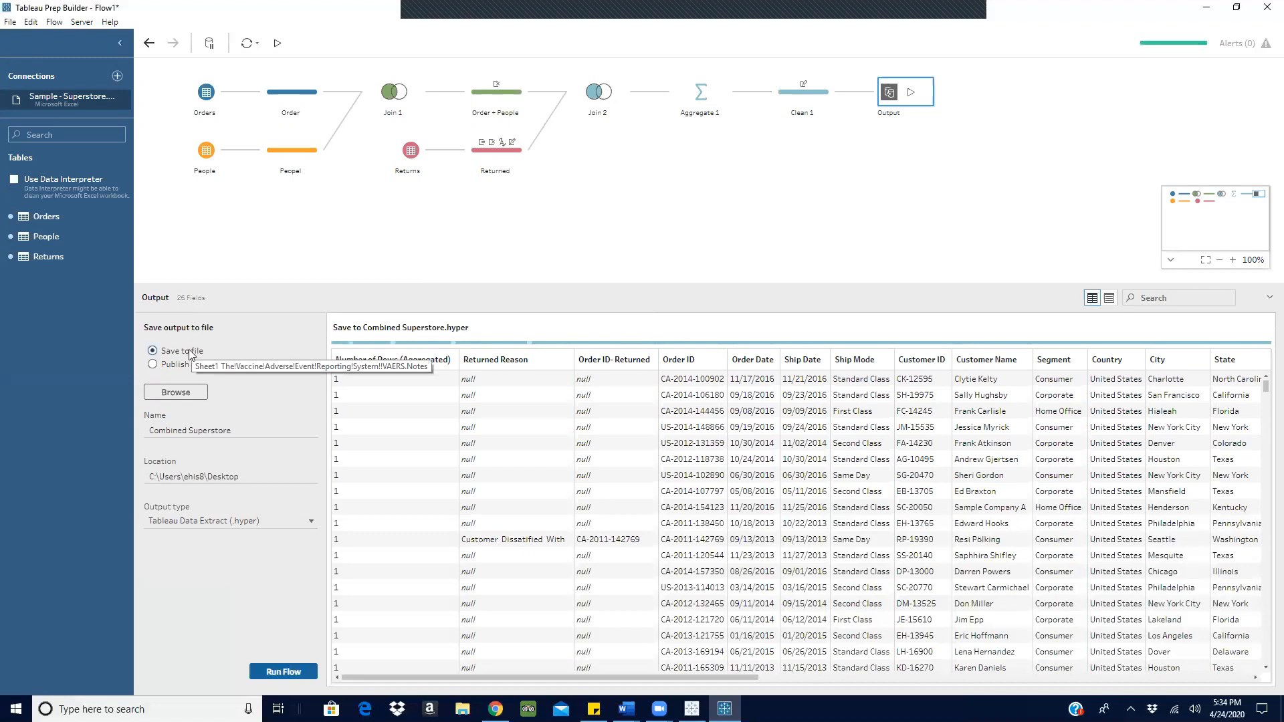
pyautogui.click(271, 521)
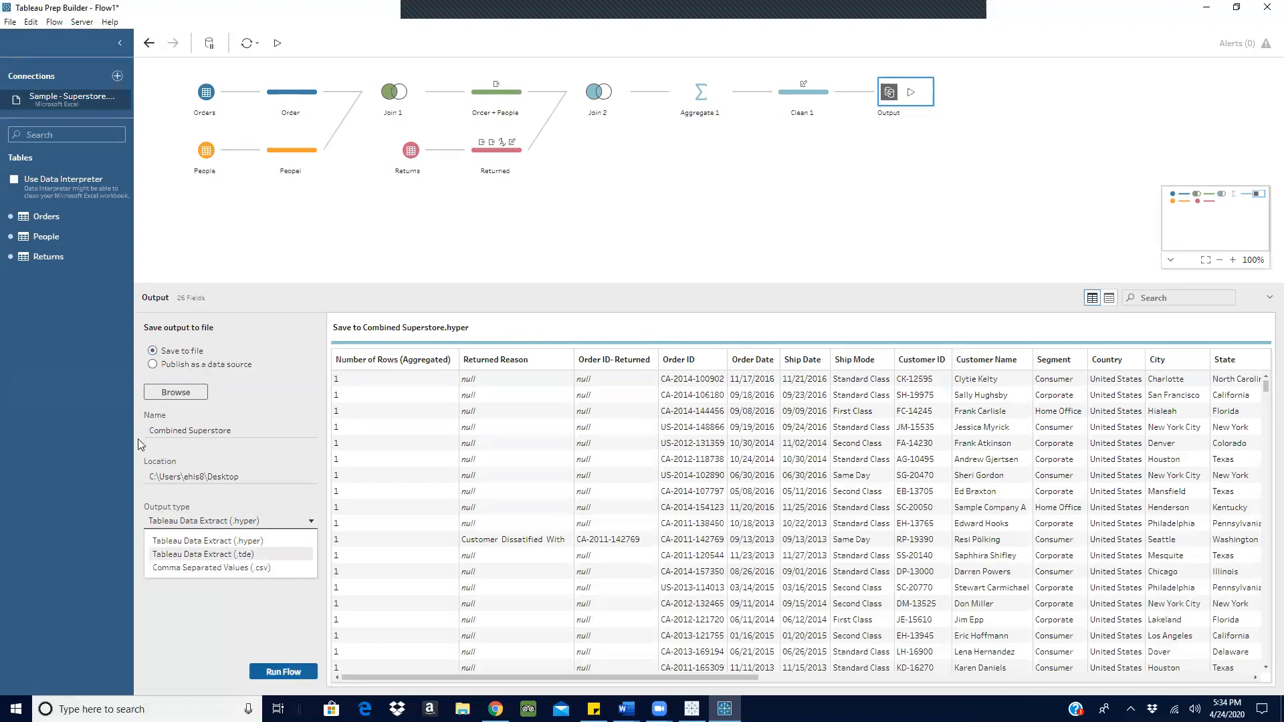
pyautogui.click(278, 393)
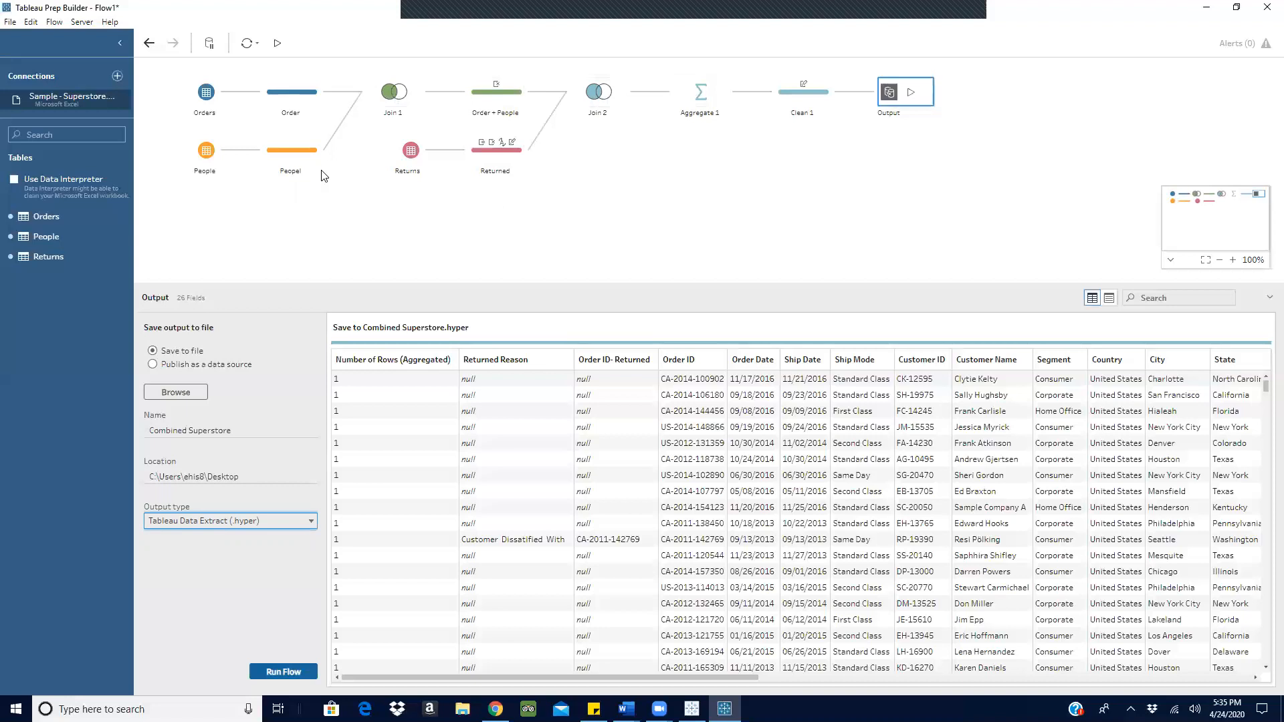
# Try an additional Output step after Order + People, and remove it from the flow.
pyautogui.click(531, 91)
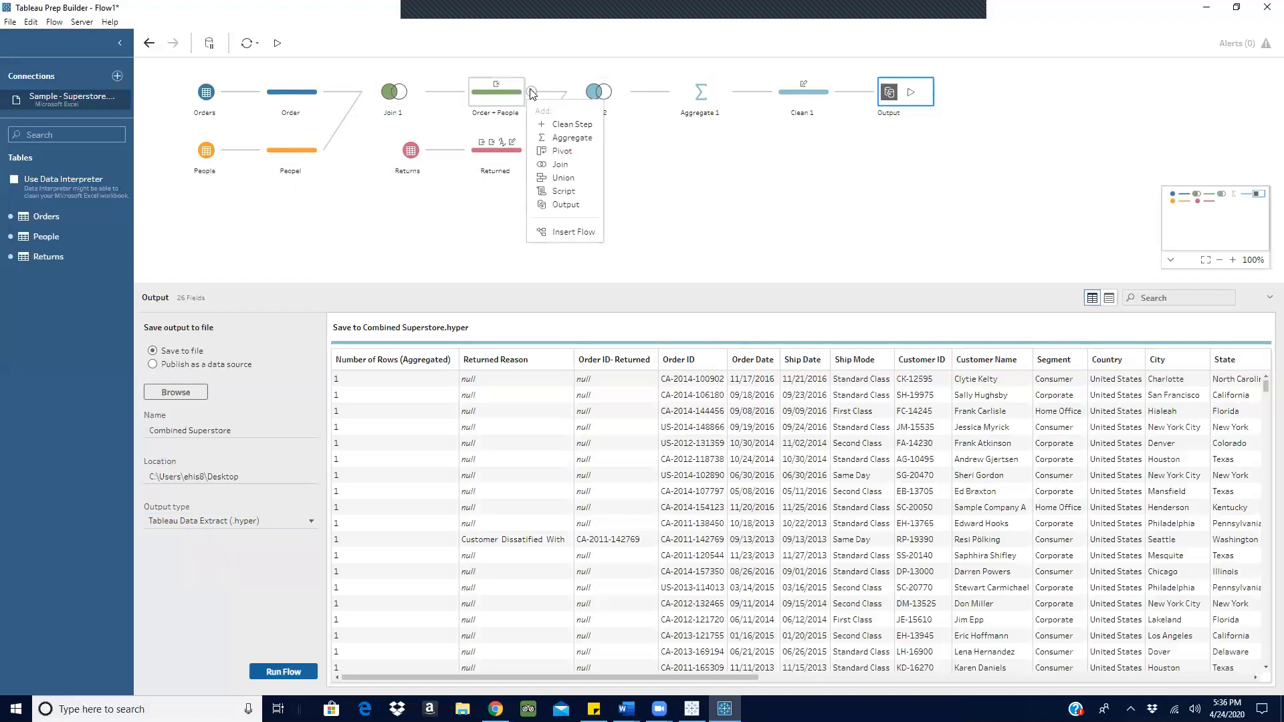
pyautogui.click(566, 205)
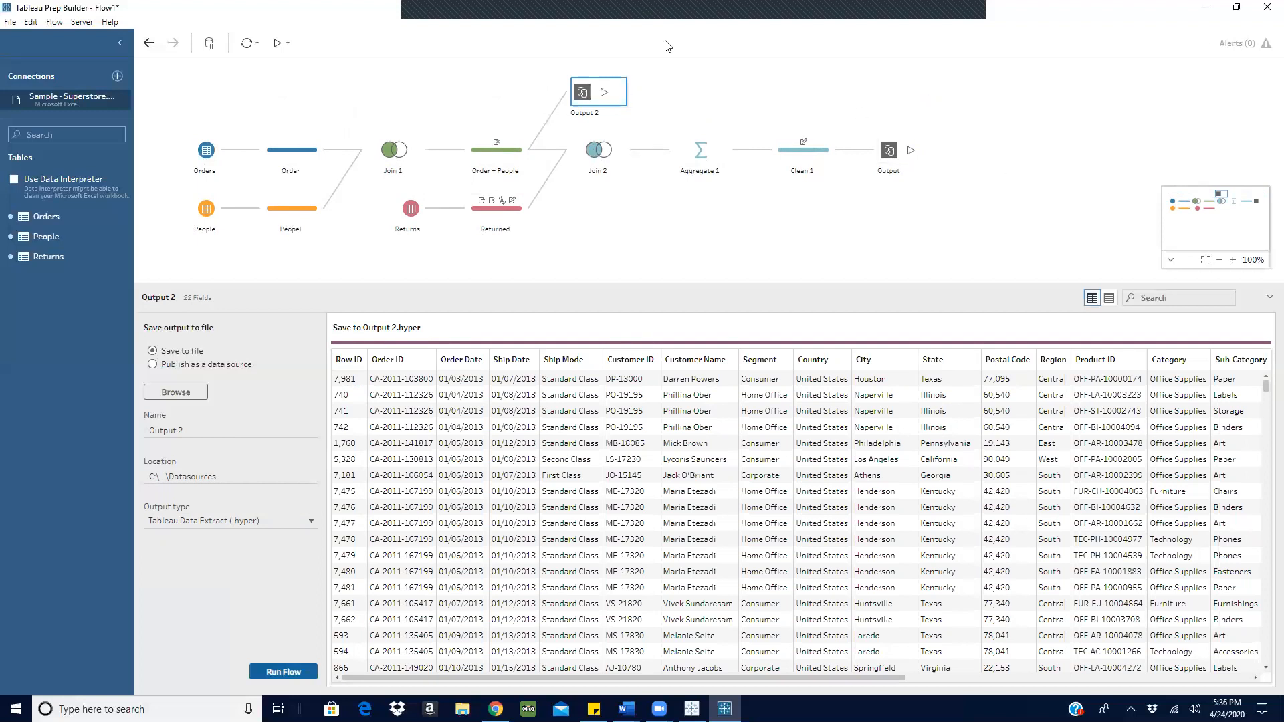
pyautogui.click(663, 18)
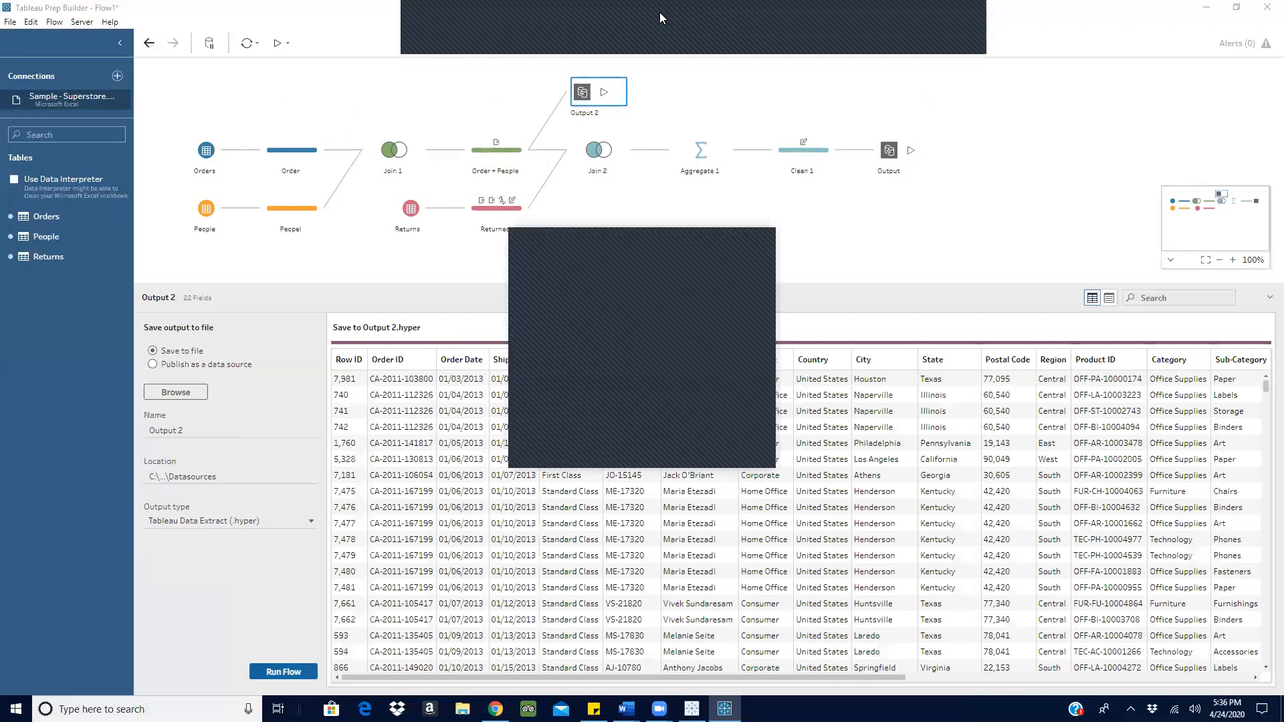
pyautogui.click(704, 242)
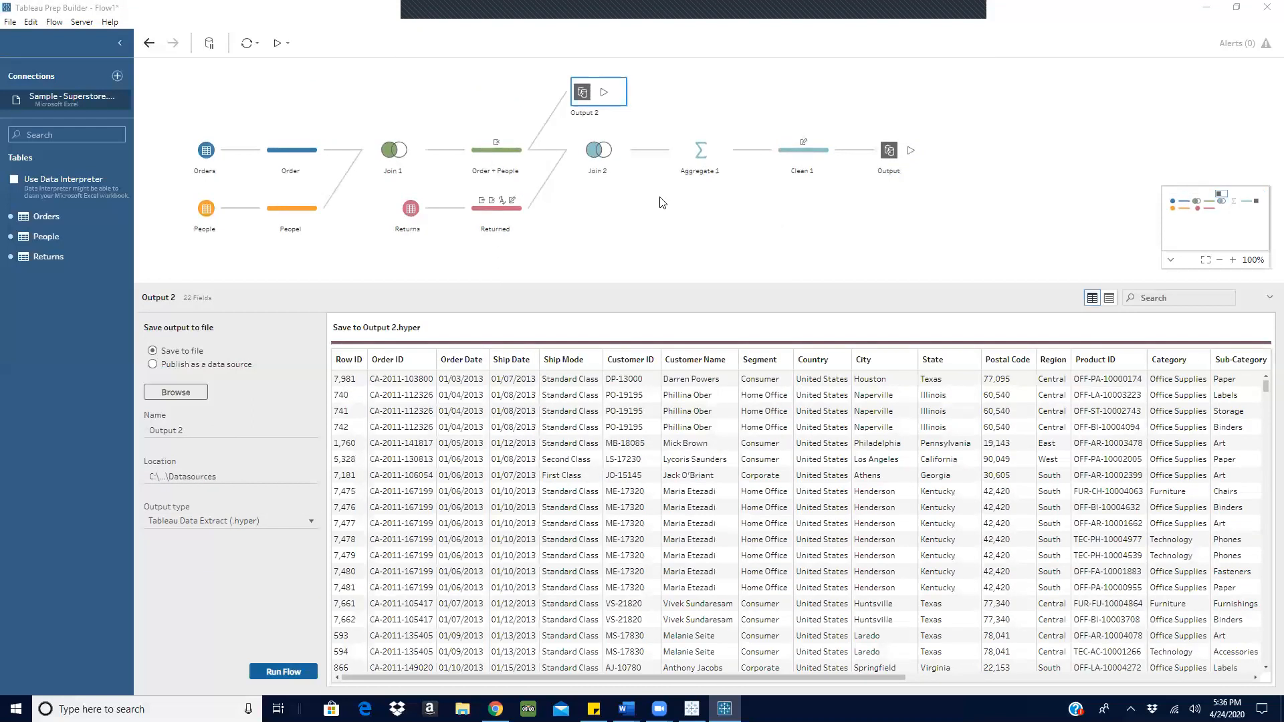
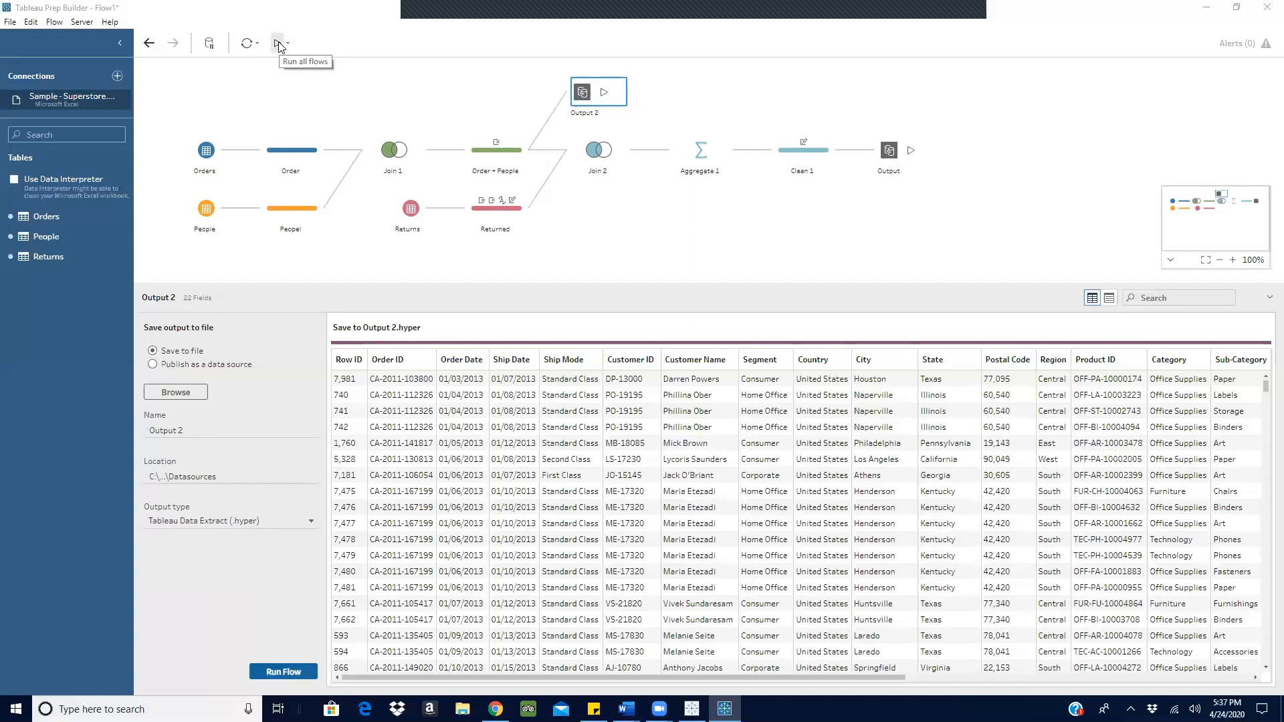
pyautogui.rightClick(581, 89)
pyautogui.click(616, 210)
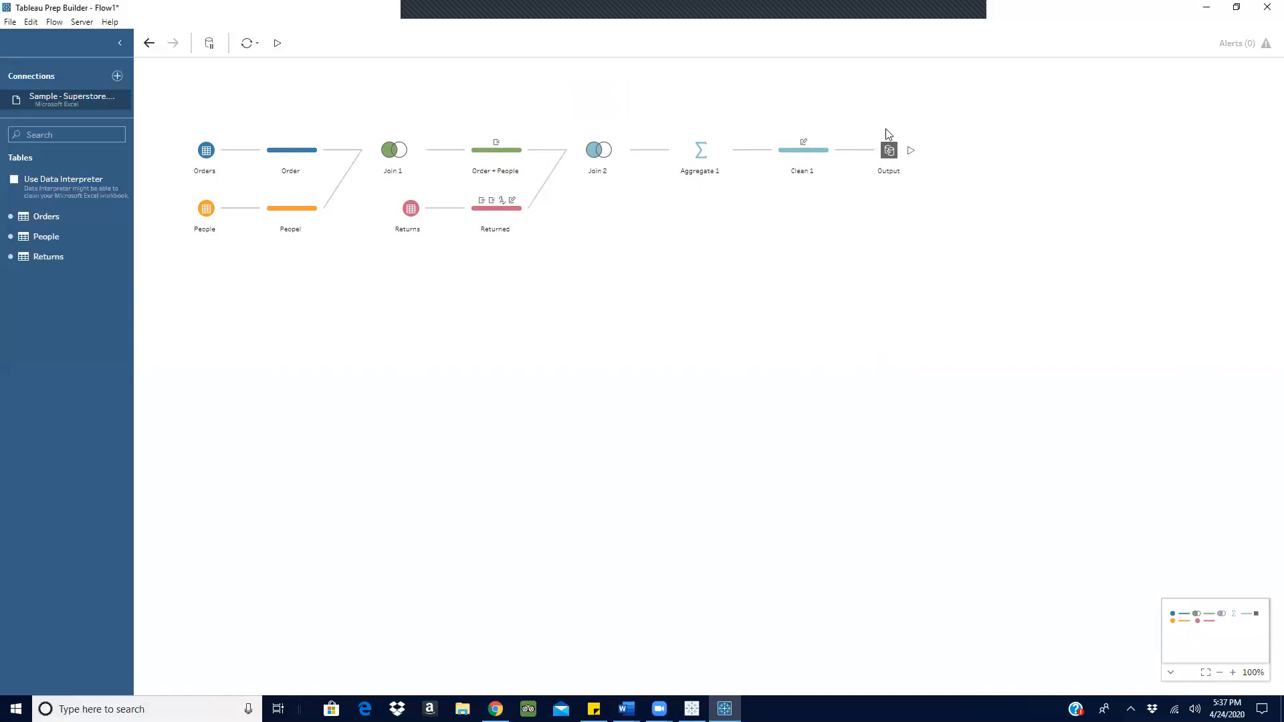
# Run the flow for the Combined Superstore output and close the completion notice.
pyautogui.click(892, 154)
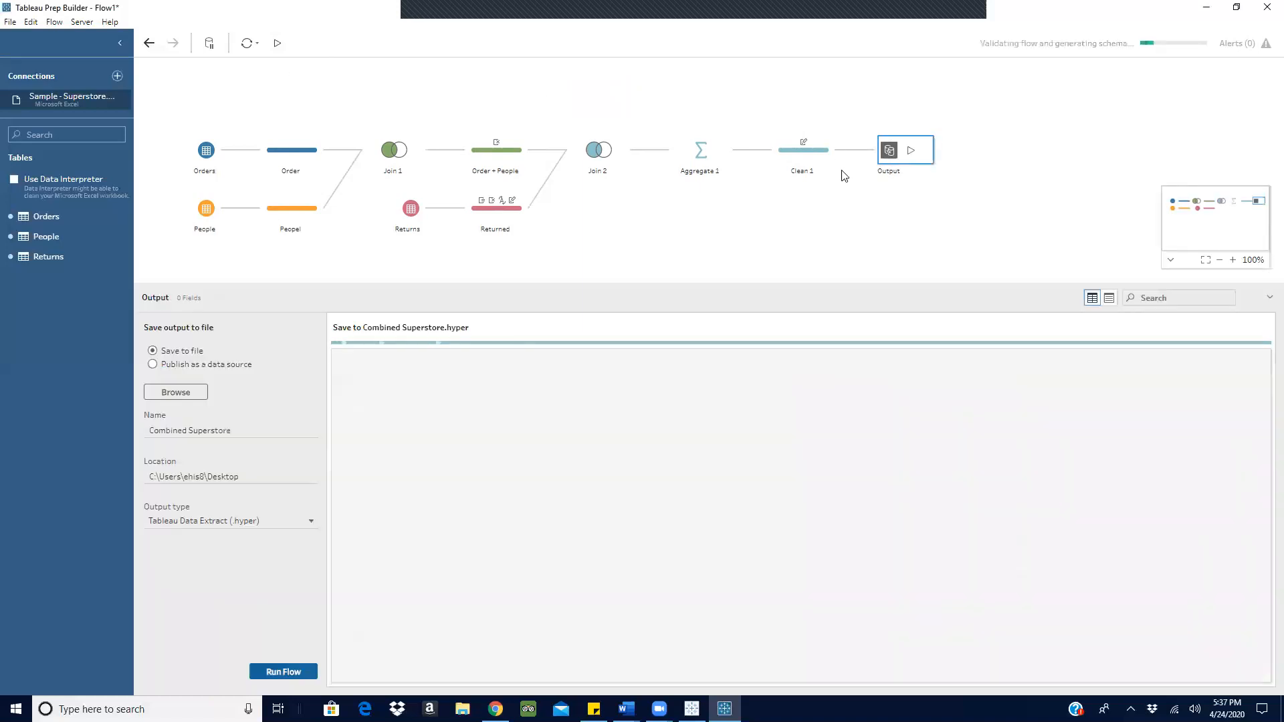
pyautogui.click(278, 44)
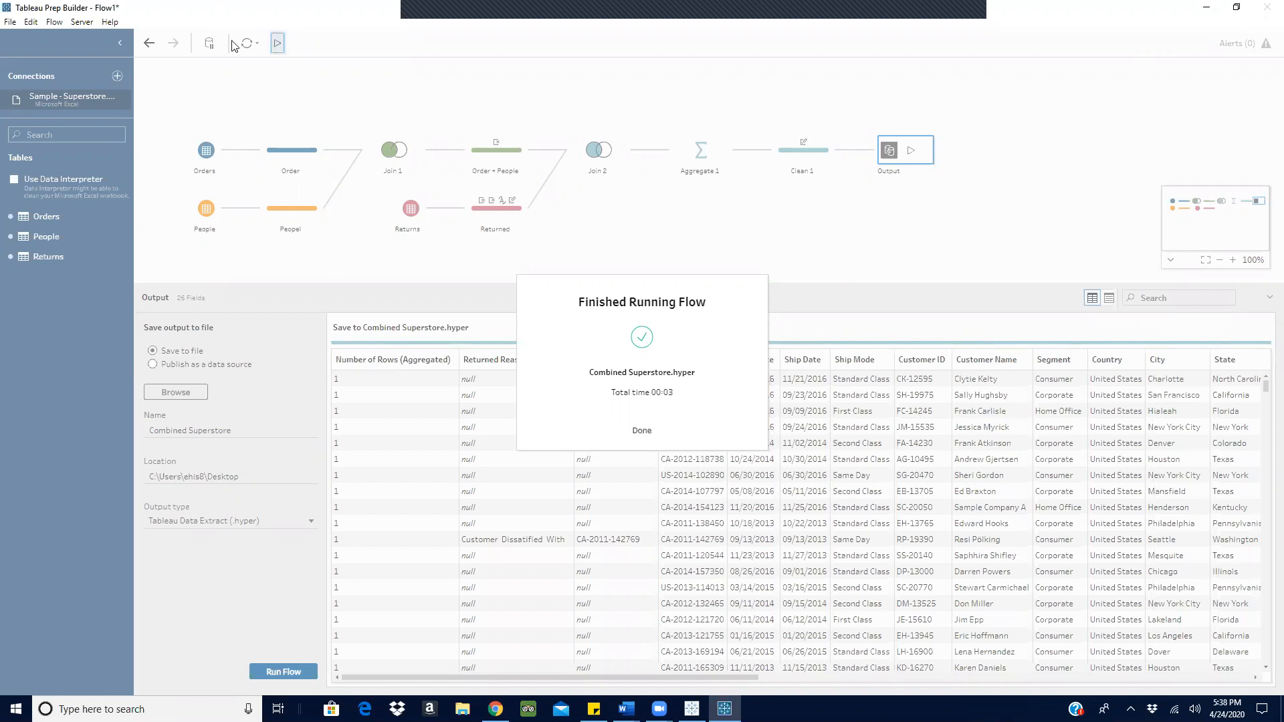
pyautogui.click(642, 431)
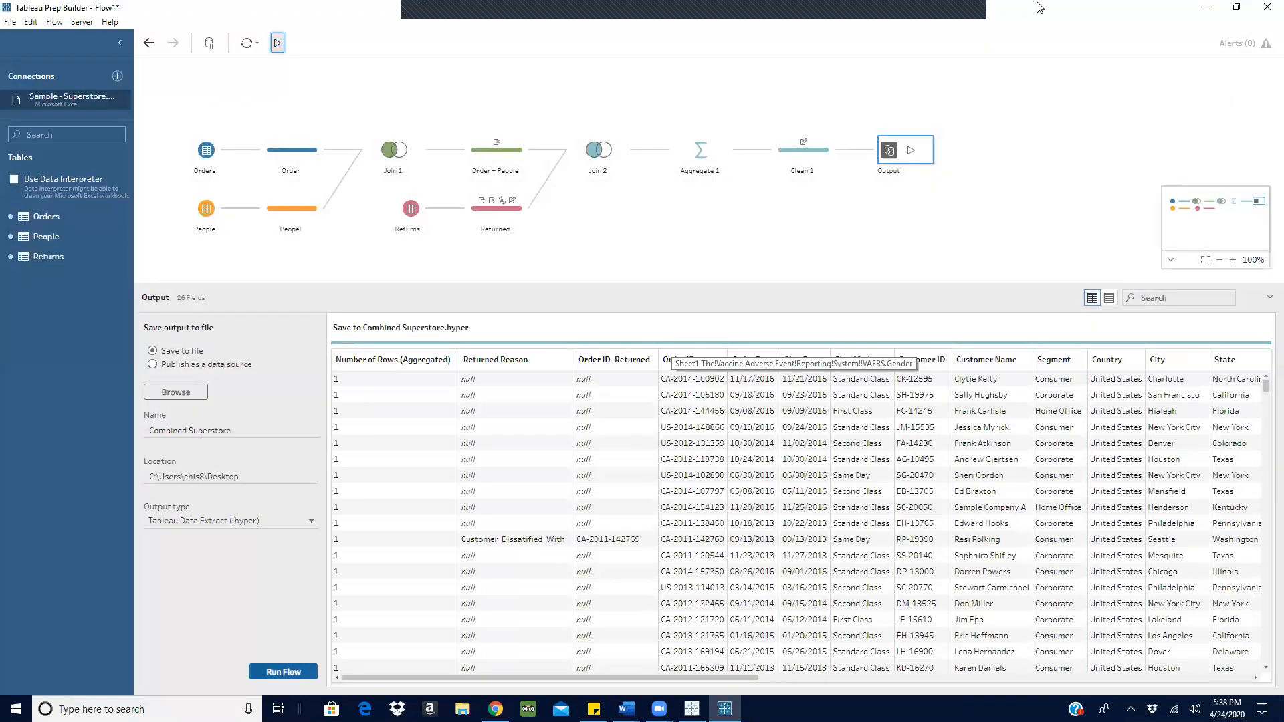
# Show the Windows desktop and check the saved Combined Superstore extract file's details.
pyautogui.click(1207, 8)
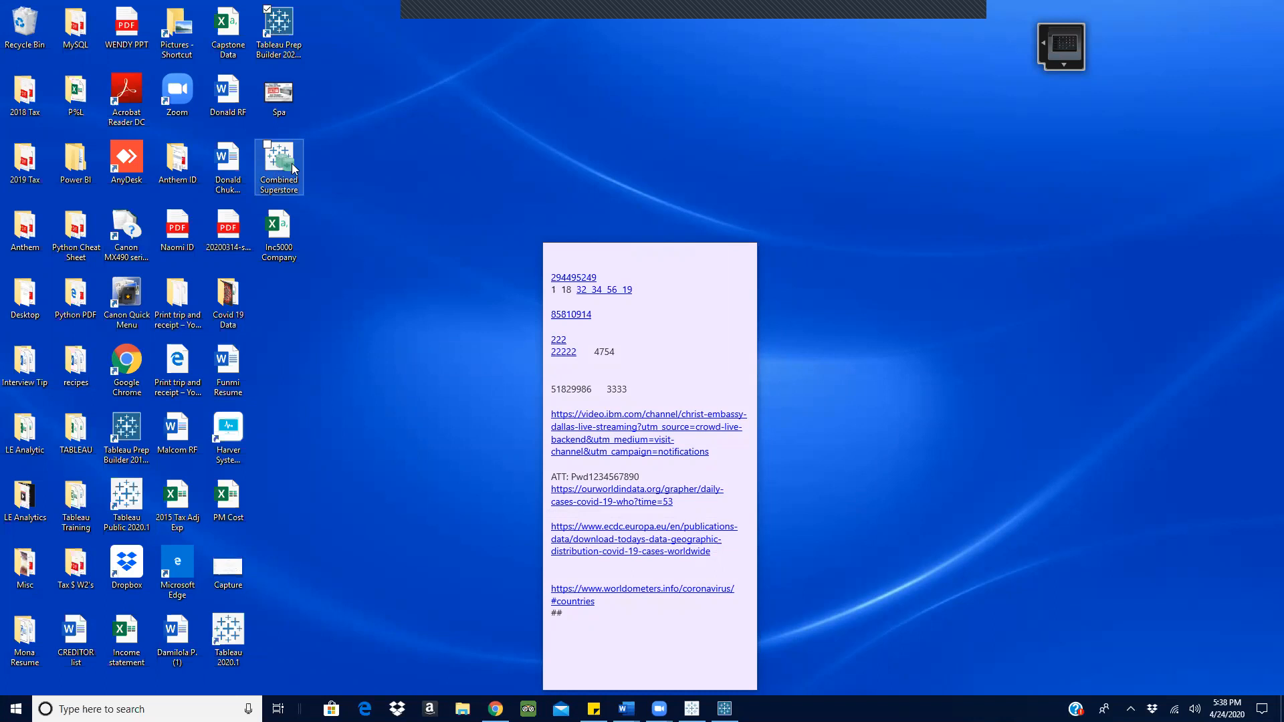
pyautogui.click(274, 161)
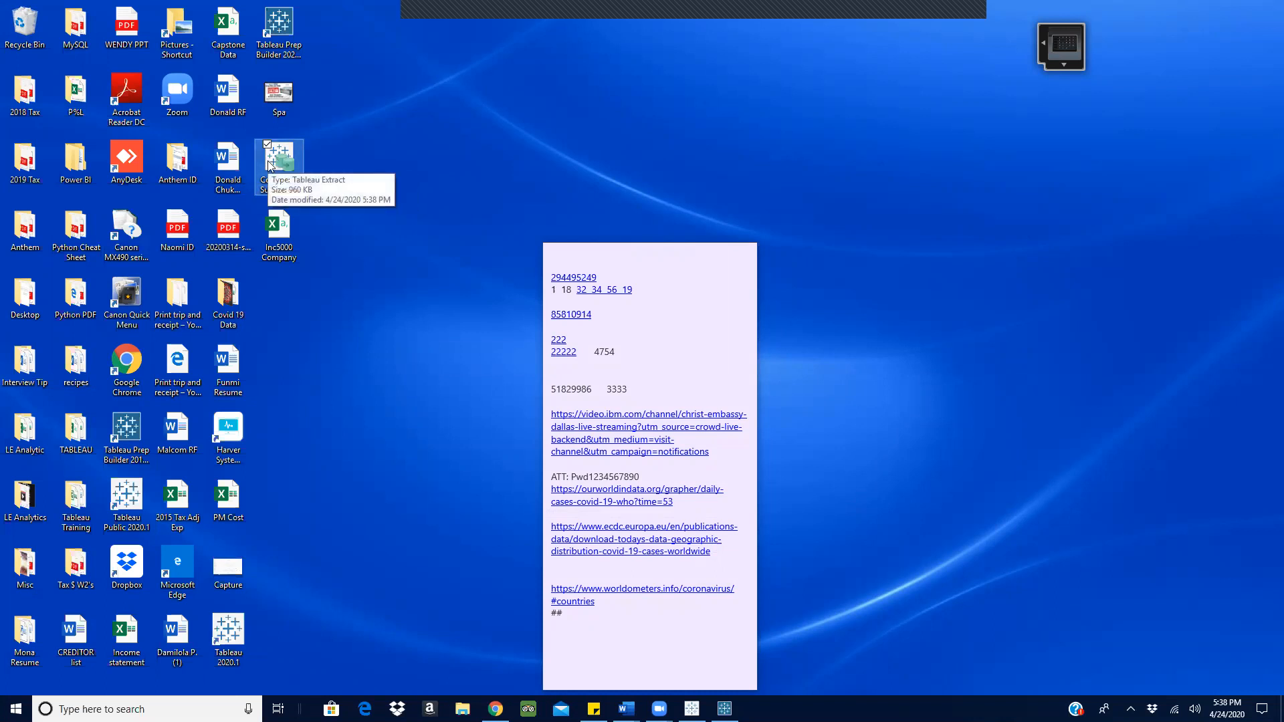
pyautogui.click(427, 163)
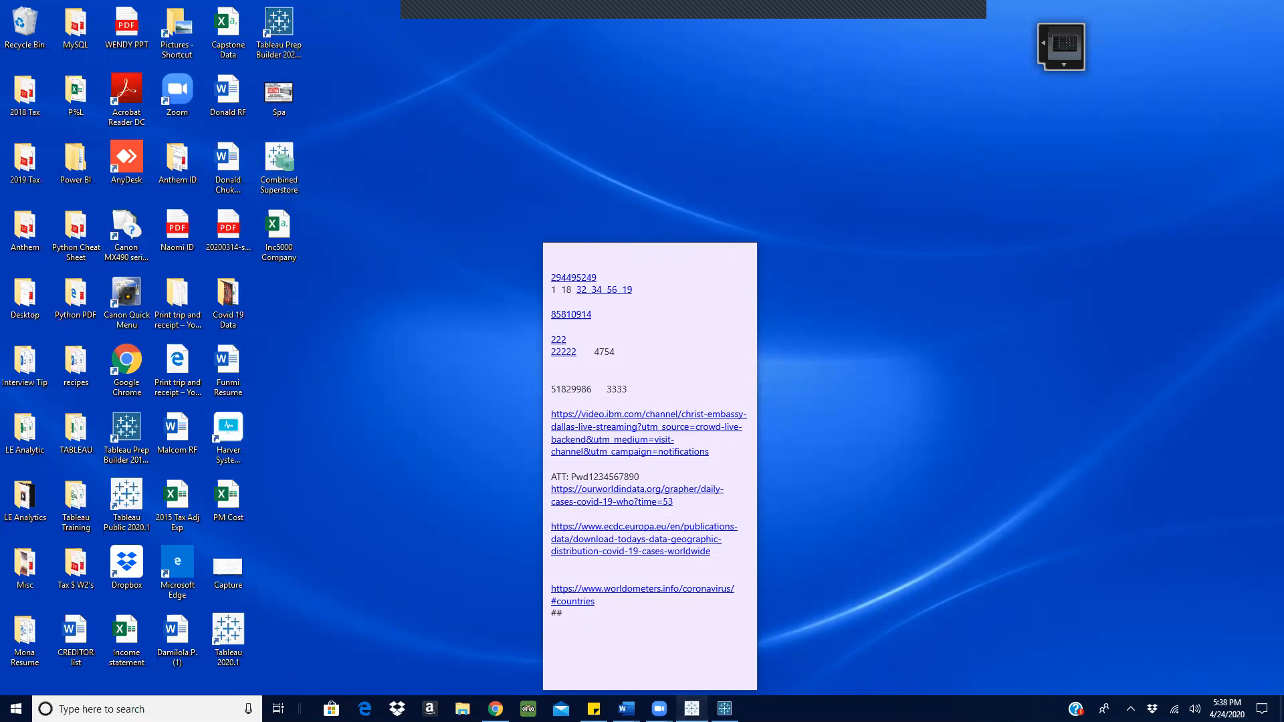
# Switch to Tableau Desktop and close the Book1 workbook without saving its changes.
pyautogui.click(693, 709)
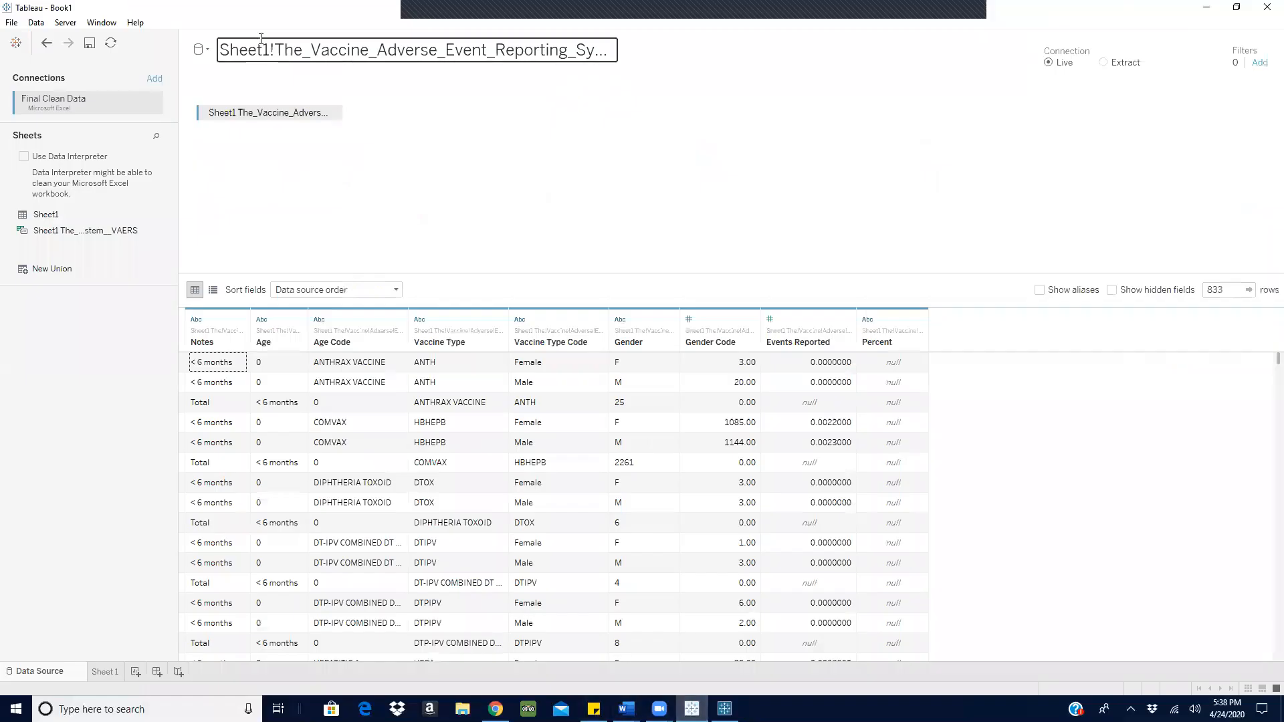
pyautogui.click(11, 22)
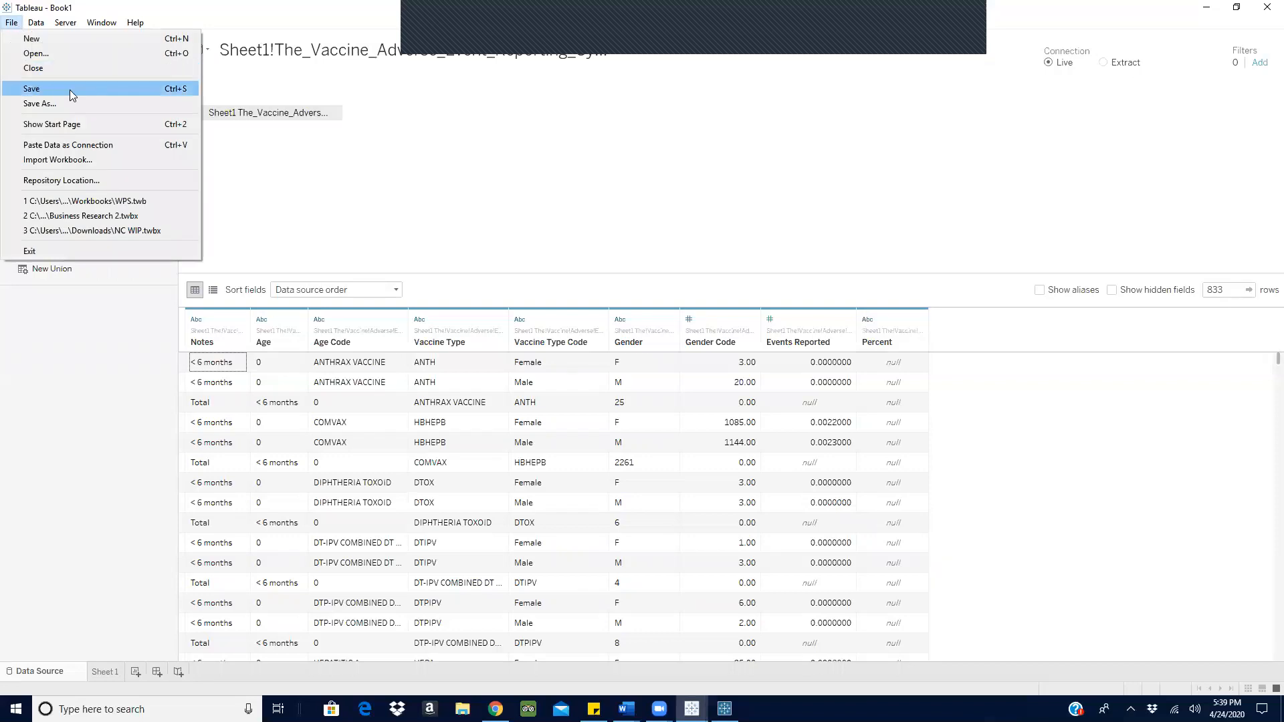
pyautogui.click(43, 40)
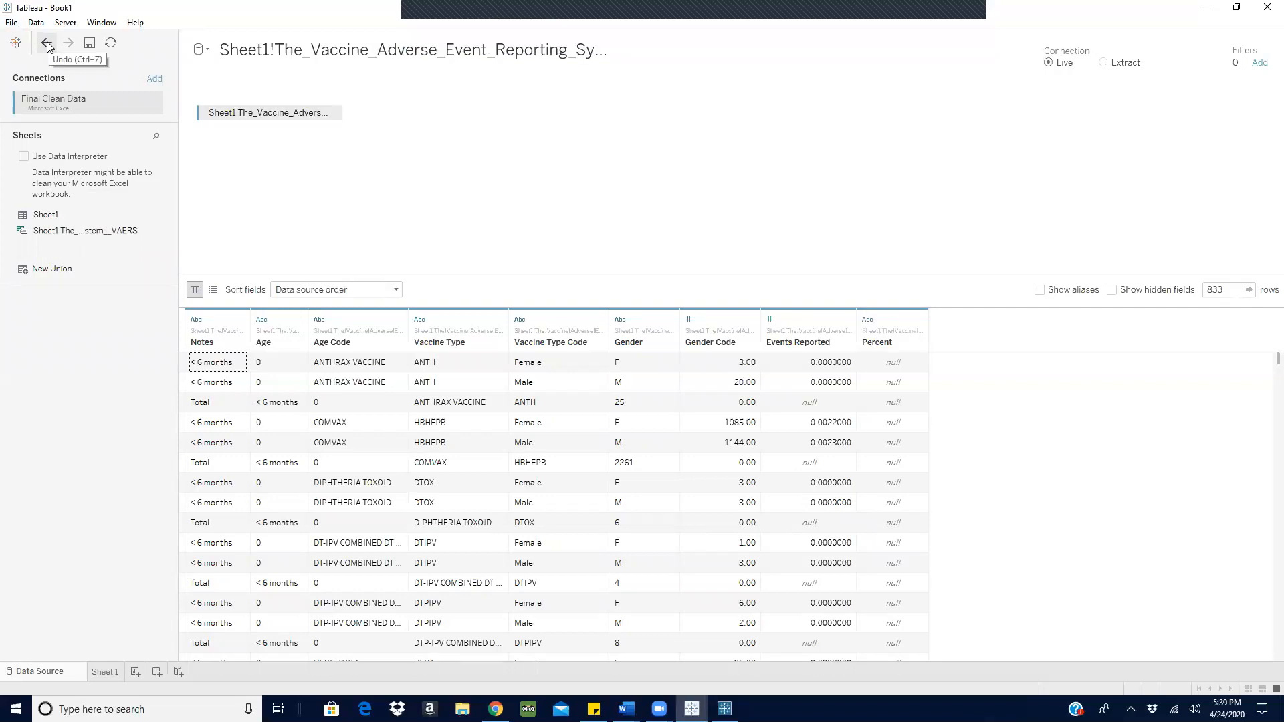
pyautogui.click(1266, 10)
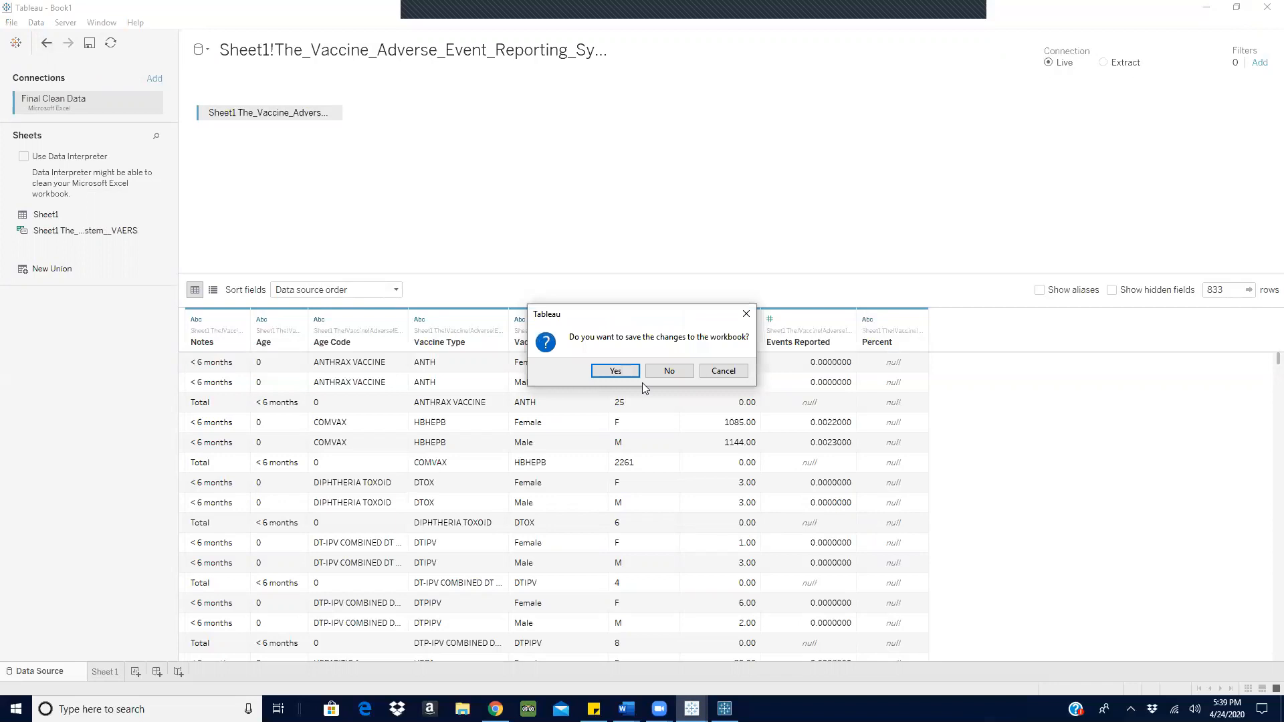
pyautogui.click(667, 371)
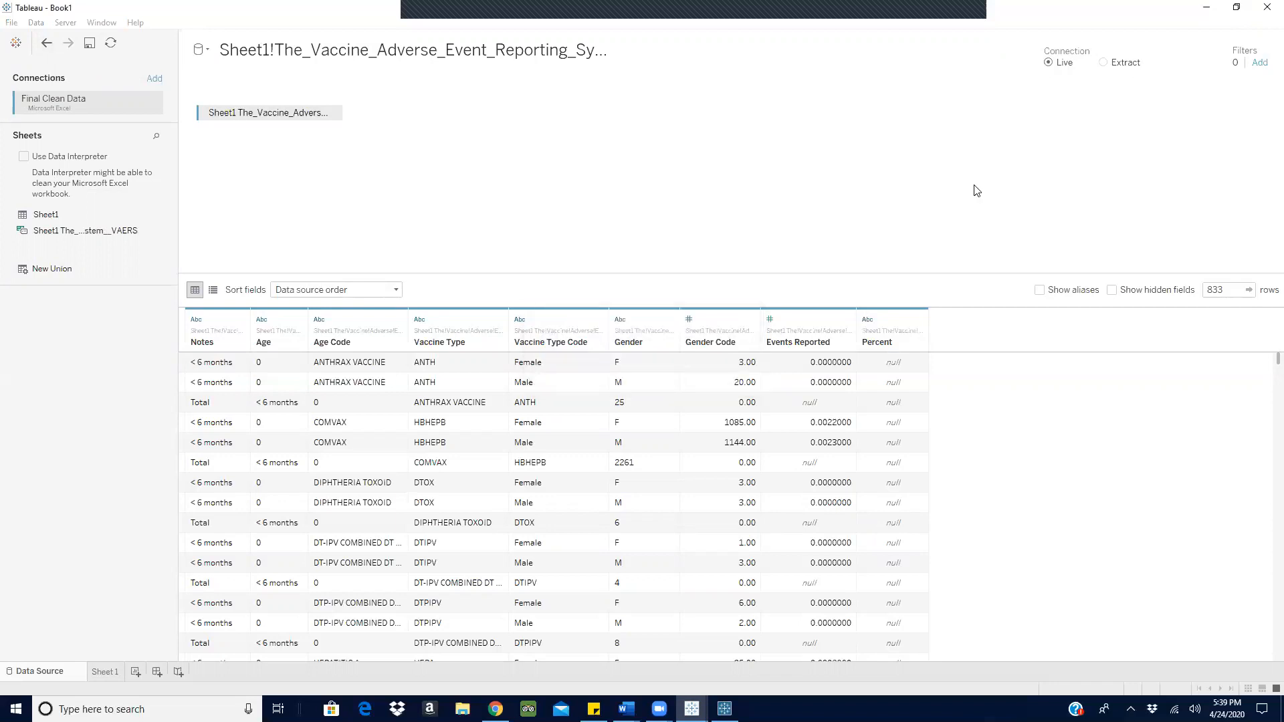
# Minimize the other open workbook windows and maximize the blank Book3 workbook.
pyautogui.click(1205, 9)
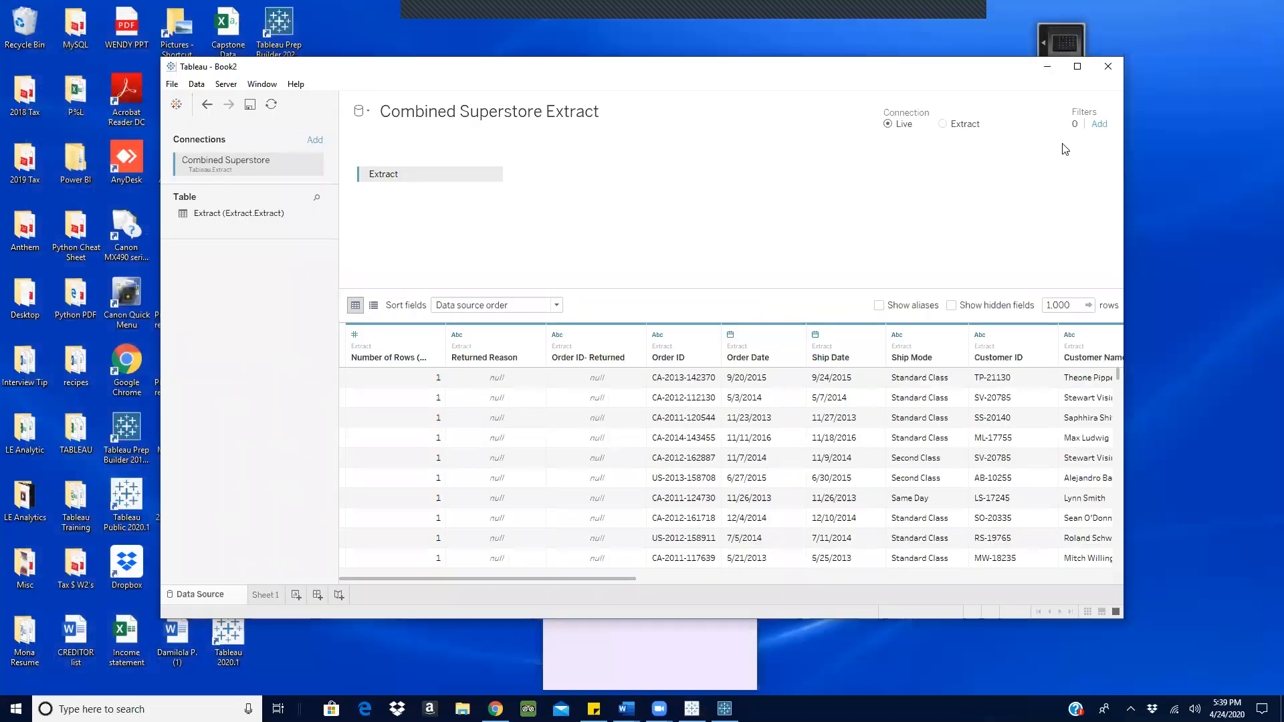
pyautogui.click(1049, 70)
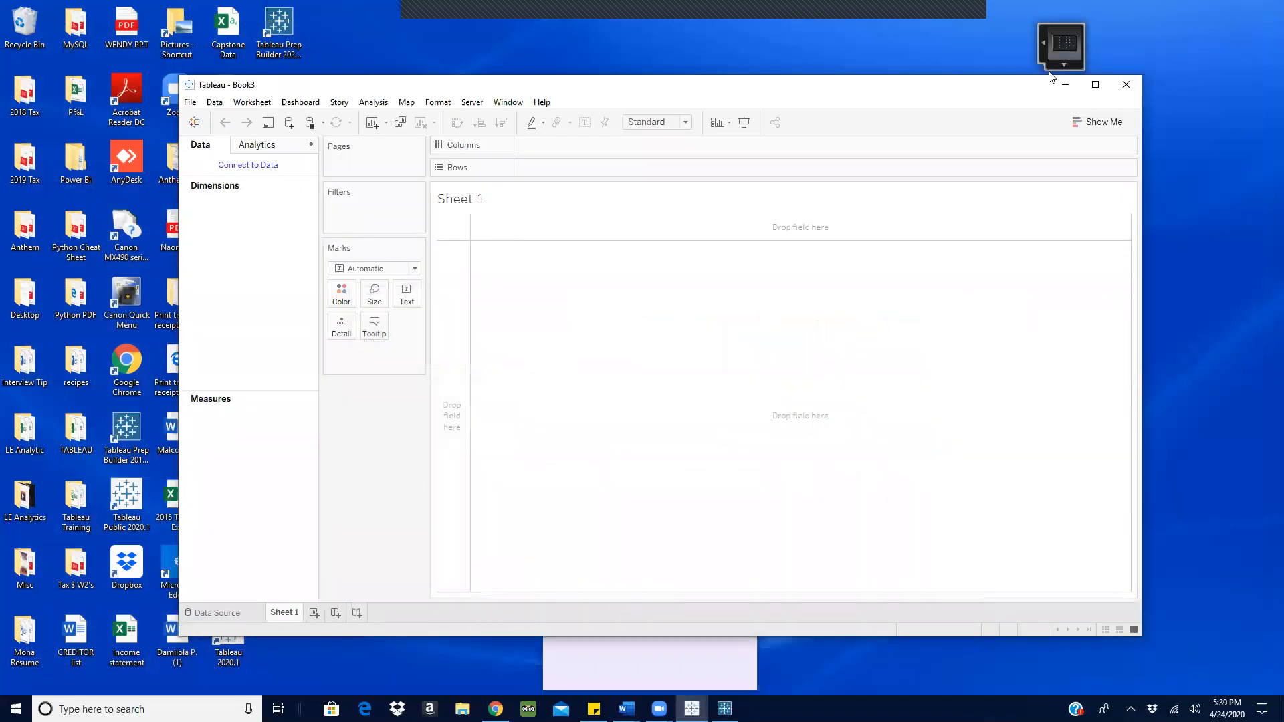
pyautogui.click(1095, 85)
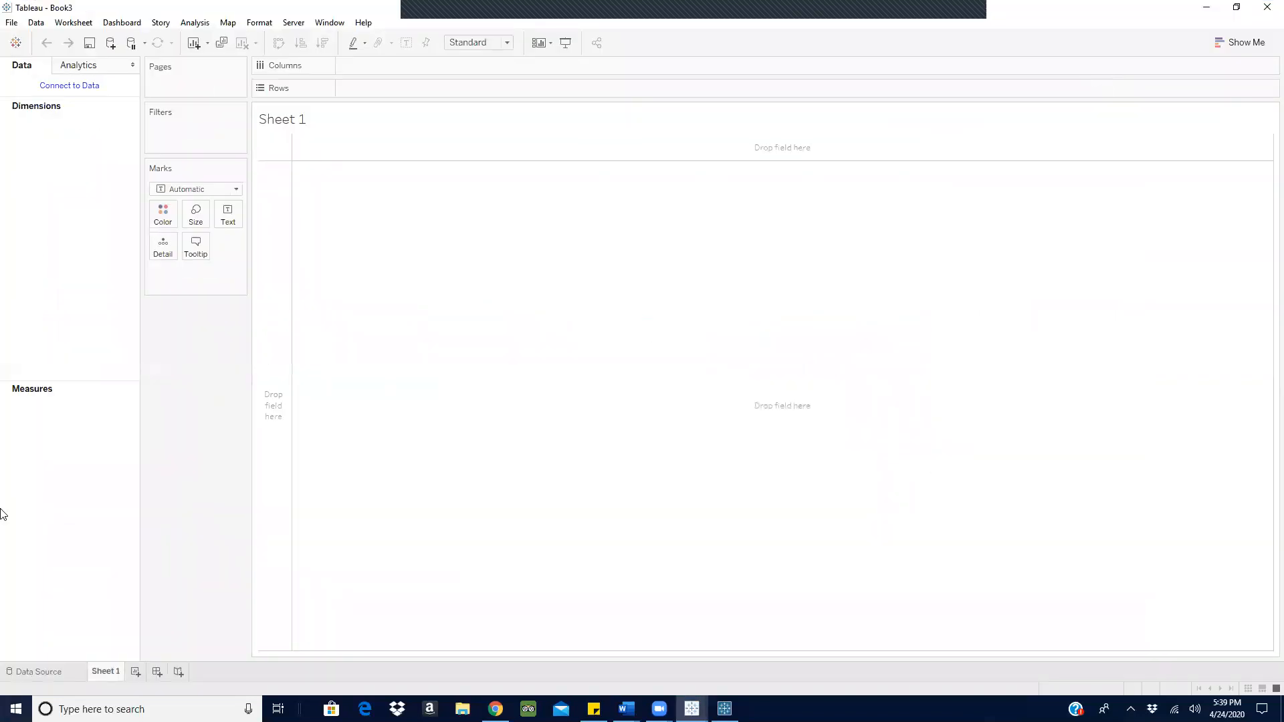
# Search the available data connectors for "hy", clear the search, and view the Tableau Server sign-in dialog.
pyautogui.click(62, 674)
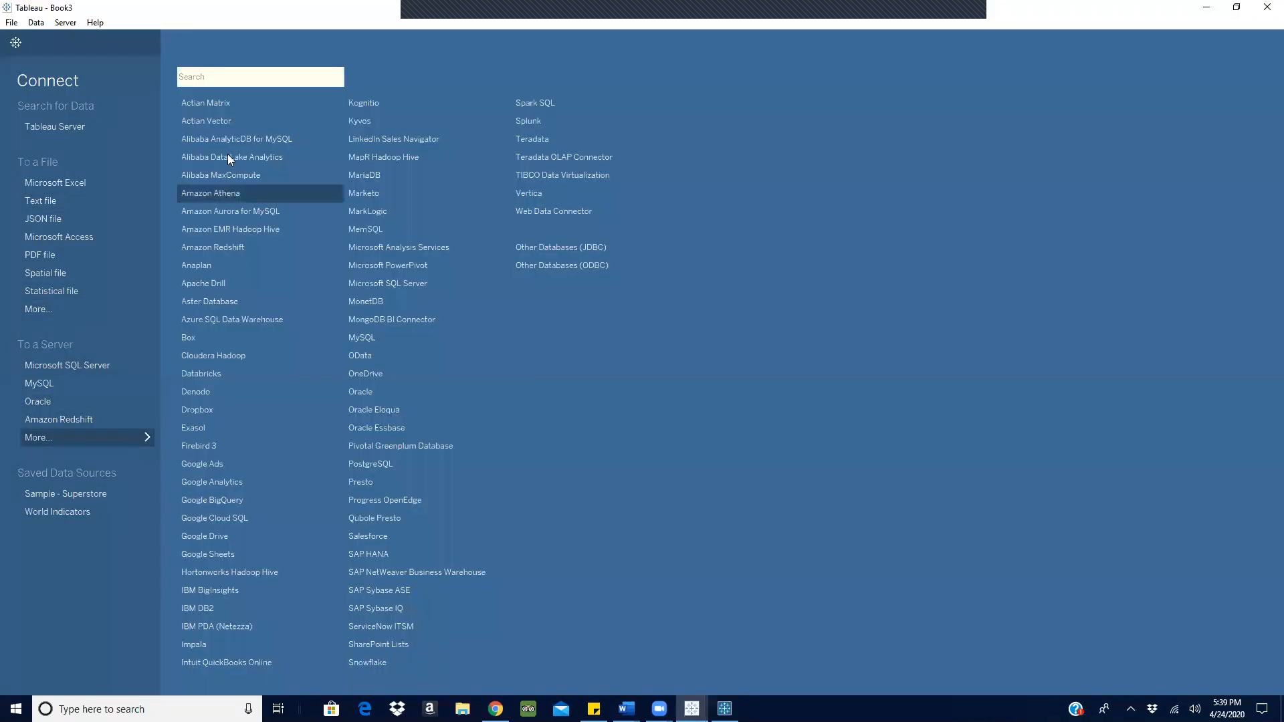
pyautogui.write('y')
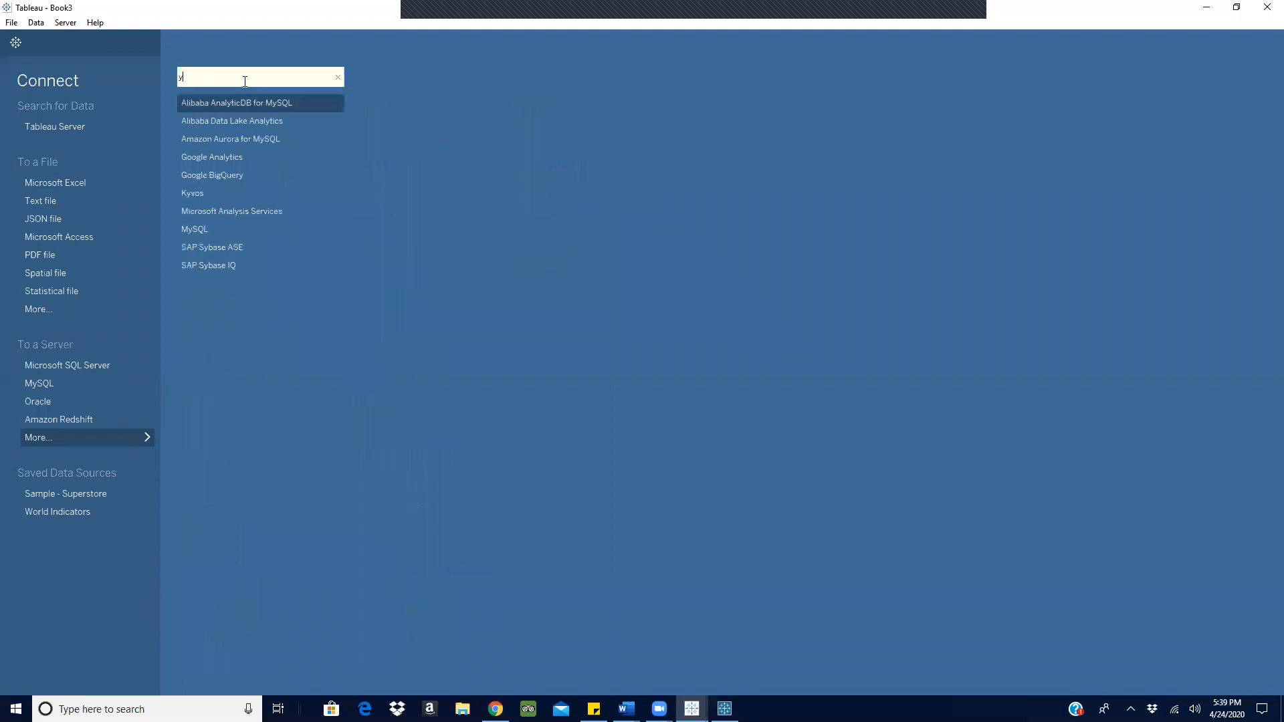
pyautogui.press('BackSpace')
pyautogui.write('hy')
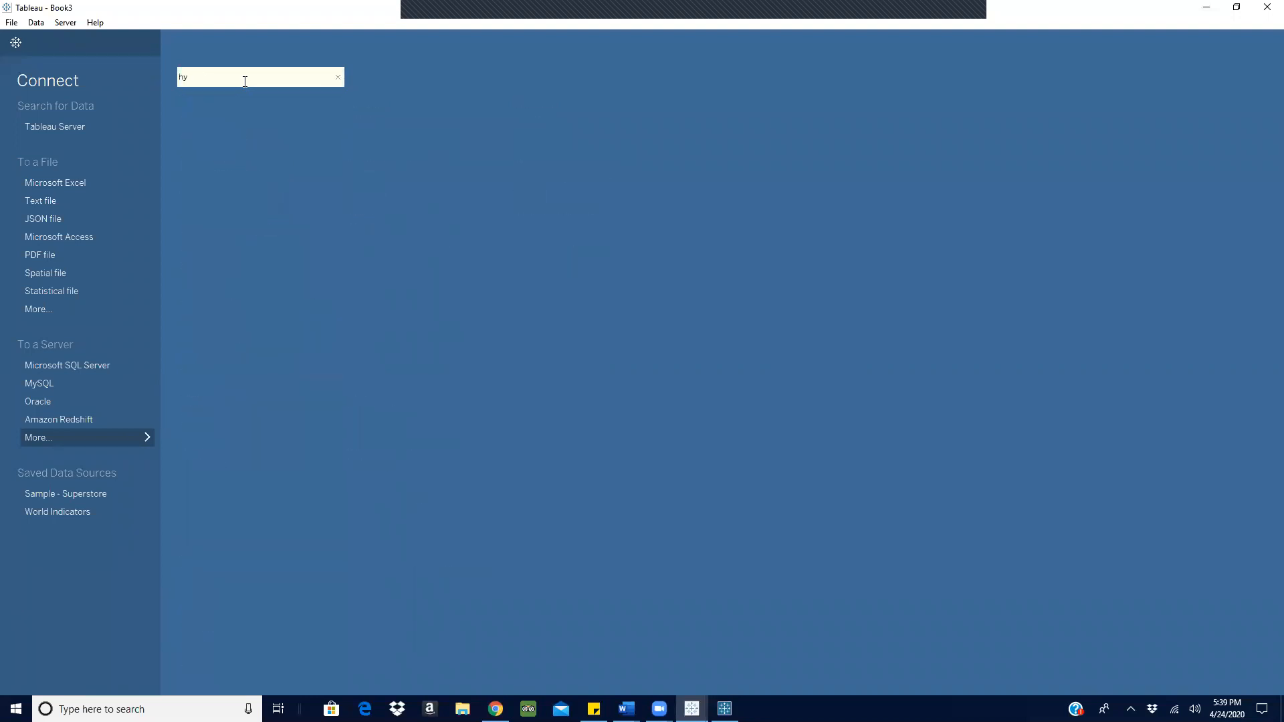
pyautogui.click(339, 77)
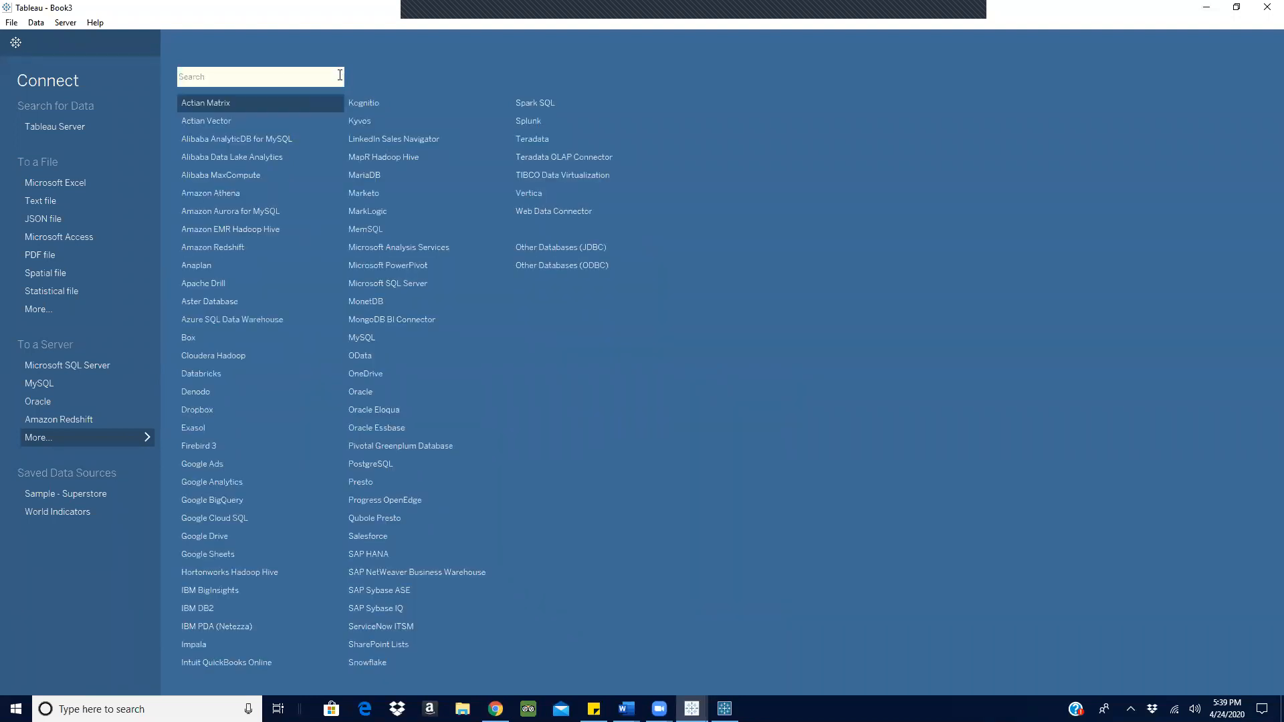
pyautogui.click(61, 124)
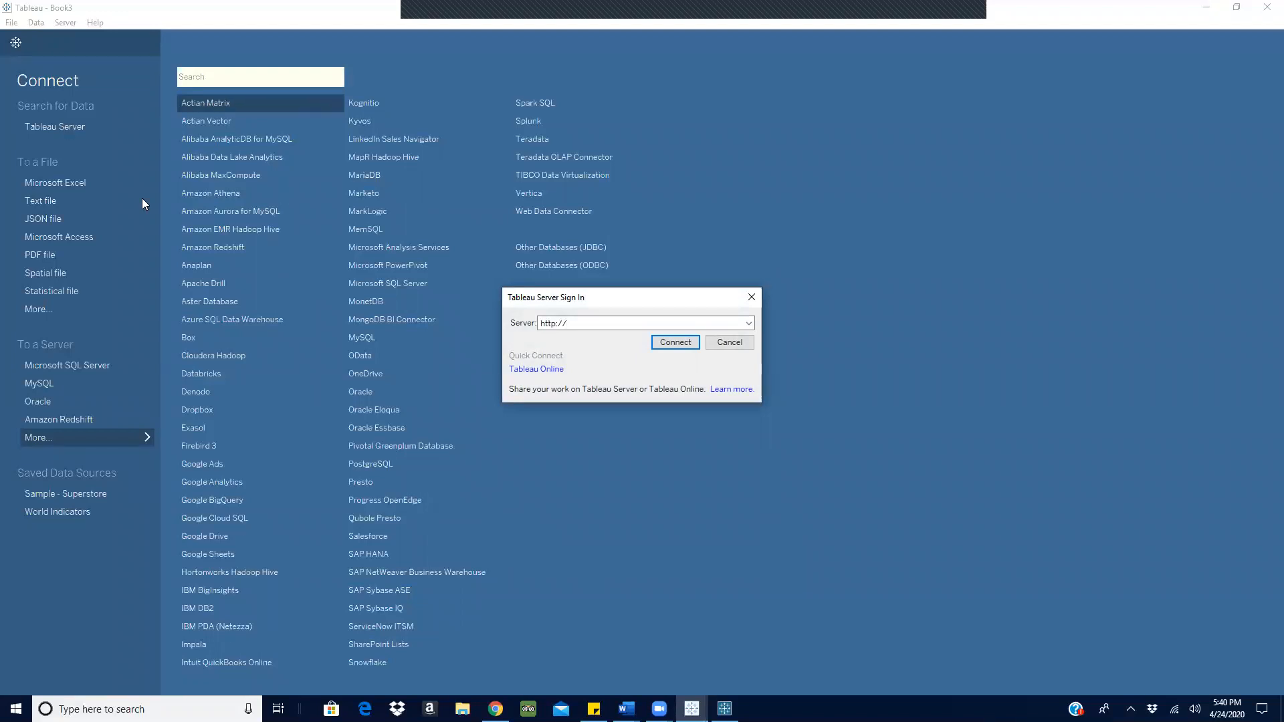
pyautogui.click(752, 298)
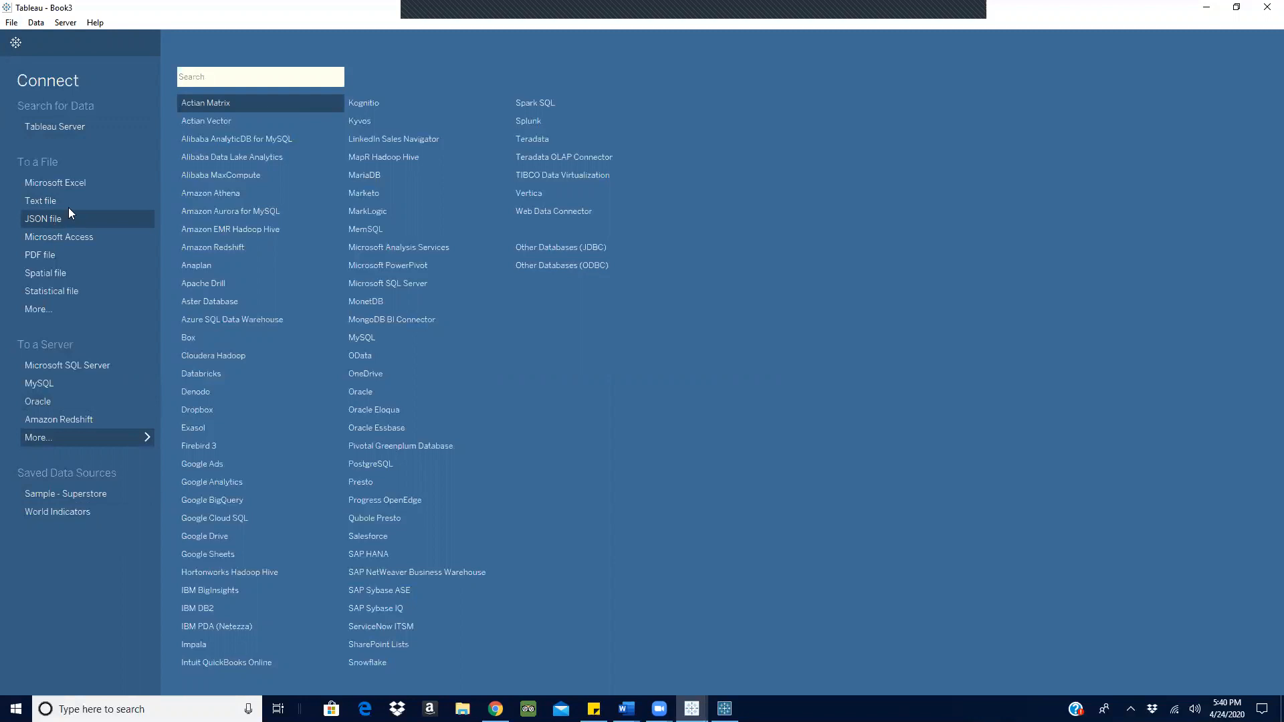
pyautogui.click(72, 180)
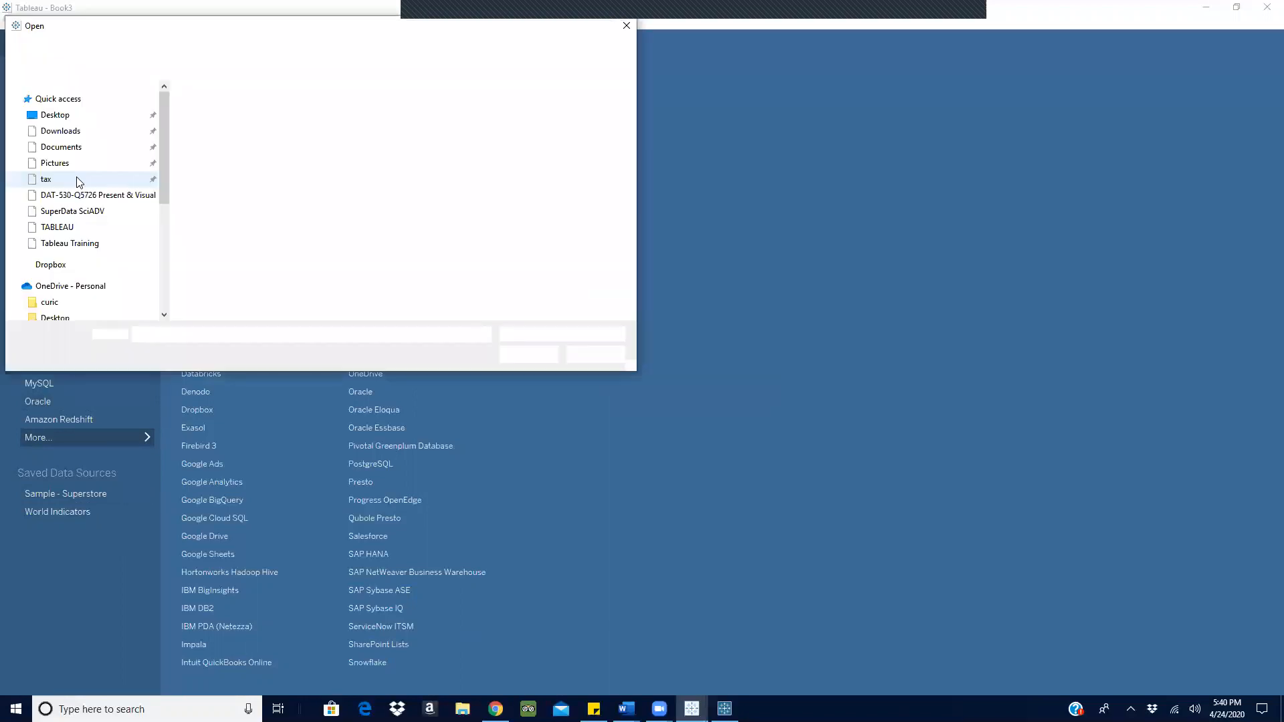
pyautogui.click(87, 113)
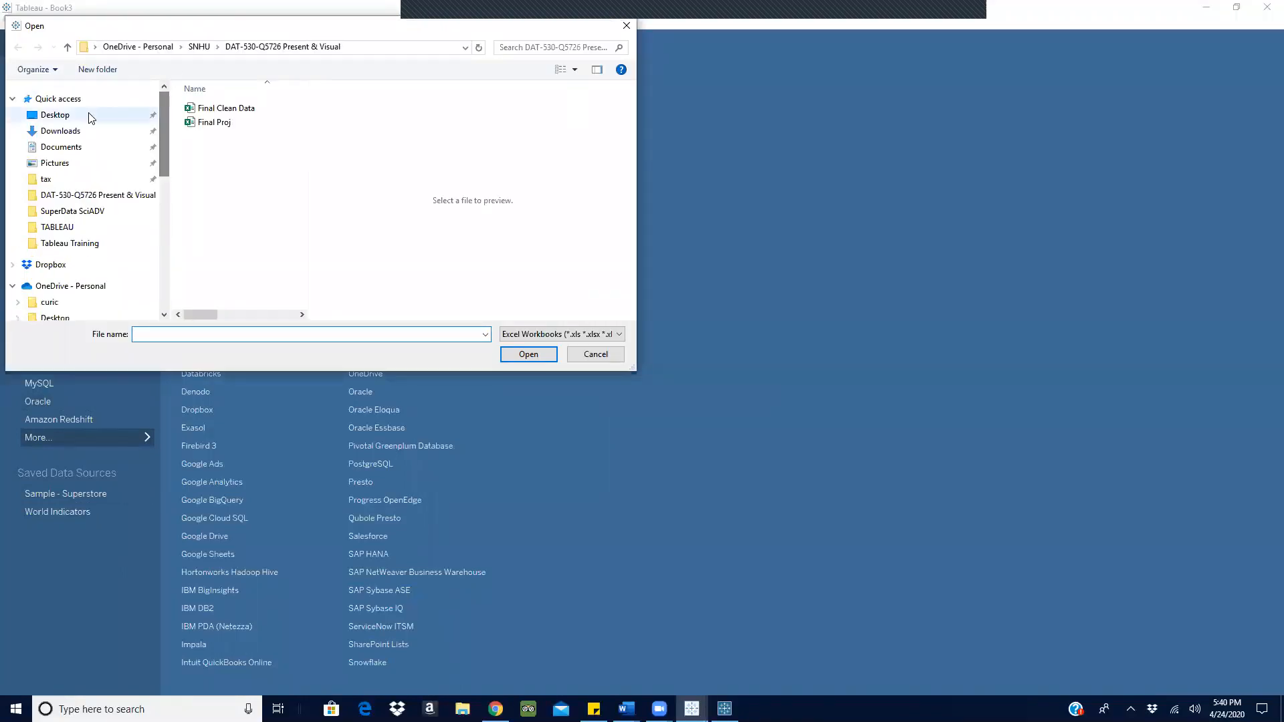
pyautogui.moveTo(303, 177); pyautogui.dragTo(299, 304)
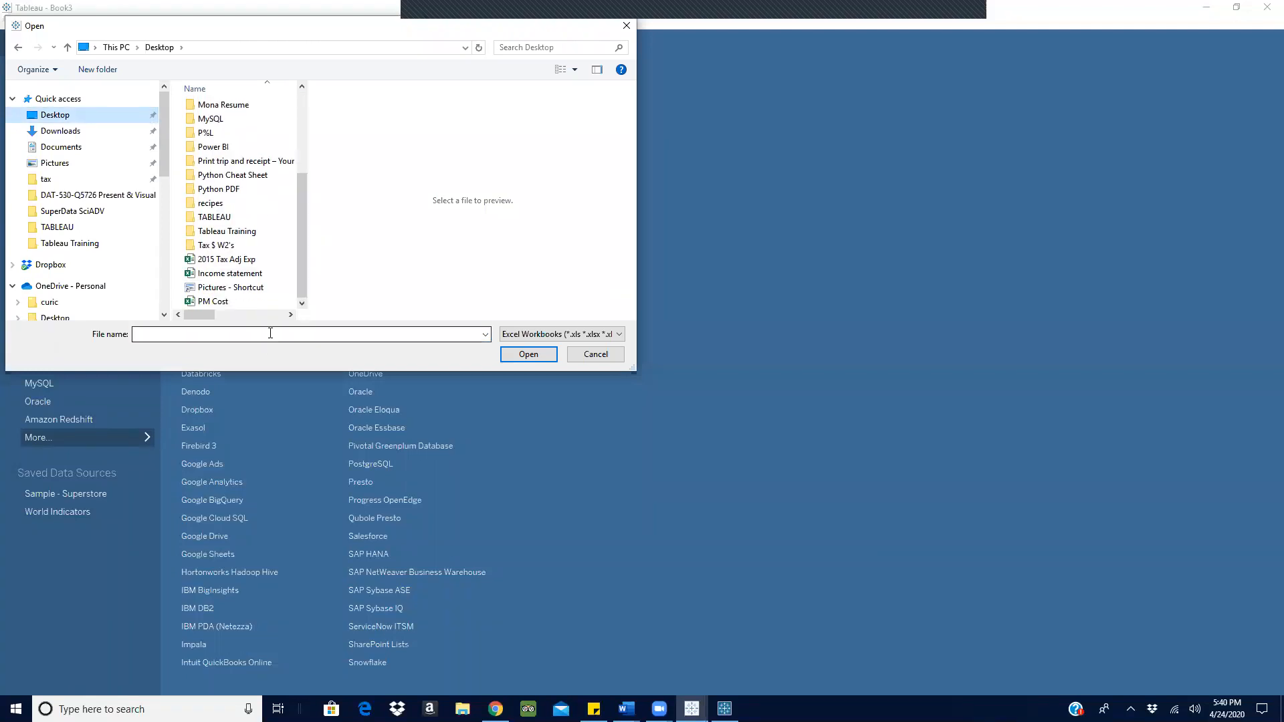
pyautogui.moveTo(302, 274); pyautogui.dragTo(435, 82)
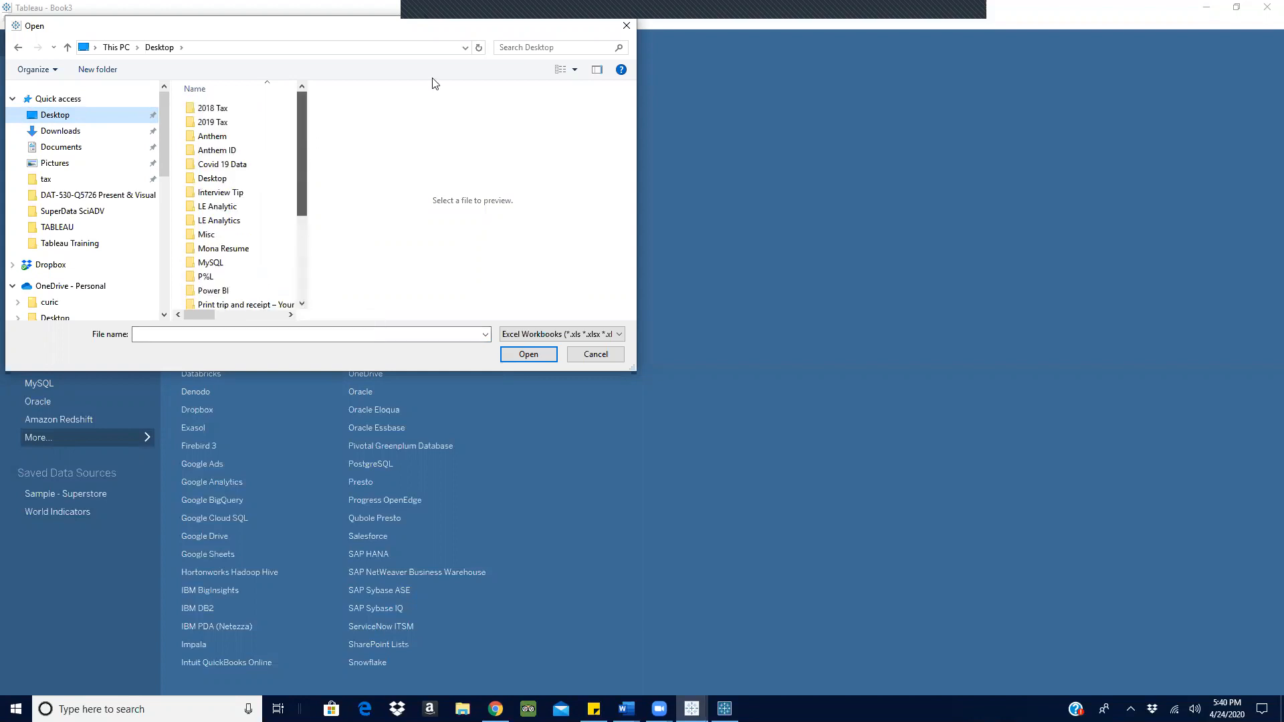
pyautogui.click(634, 99)
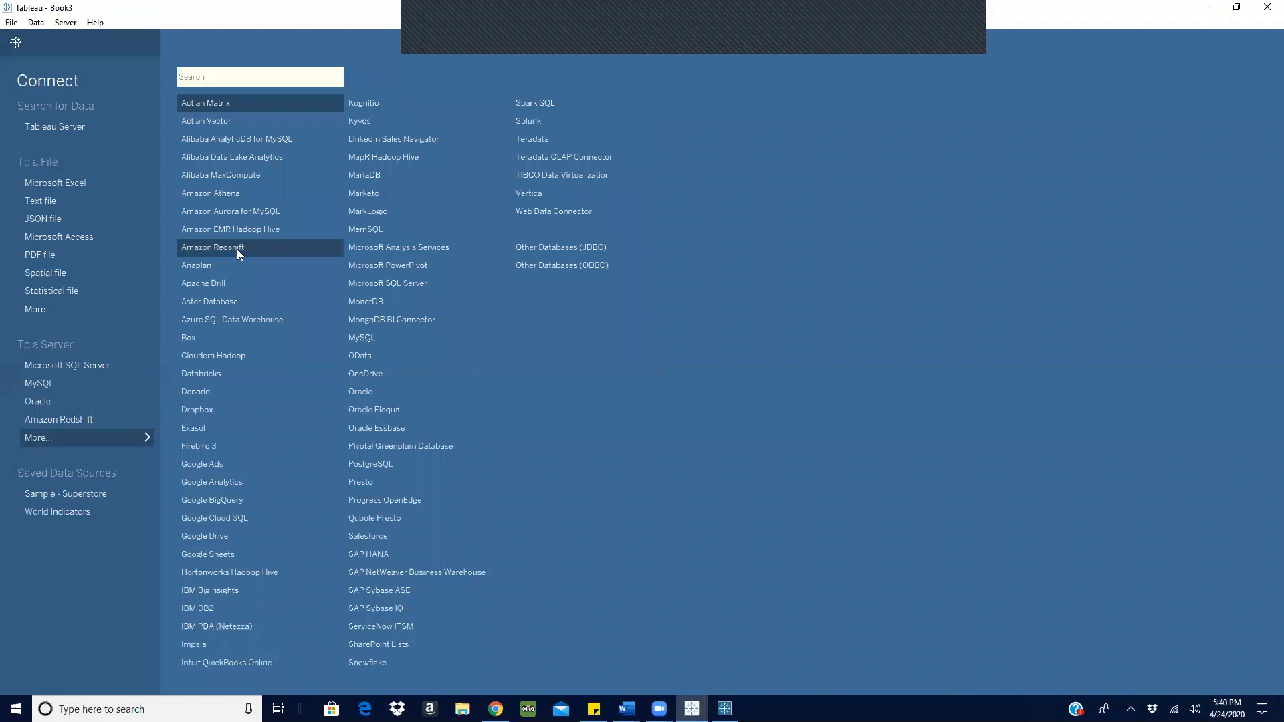
# Connect Book3 to the Combined Superstore extract file stored on the Desktop.
pyautogui.click(37, 310)
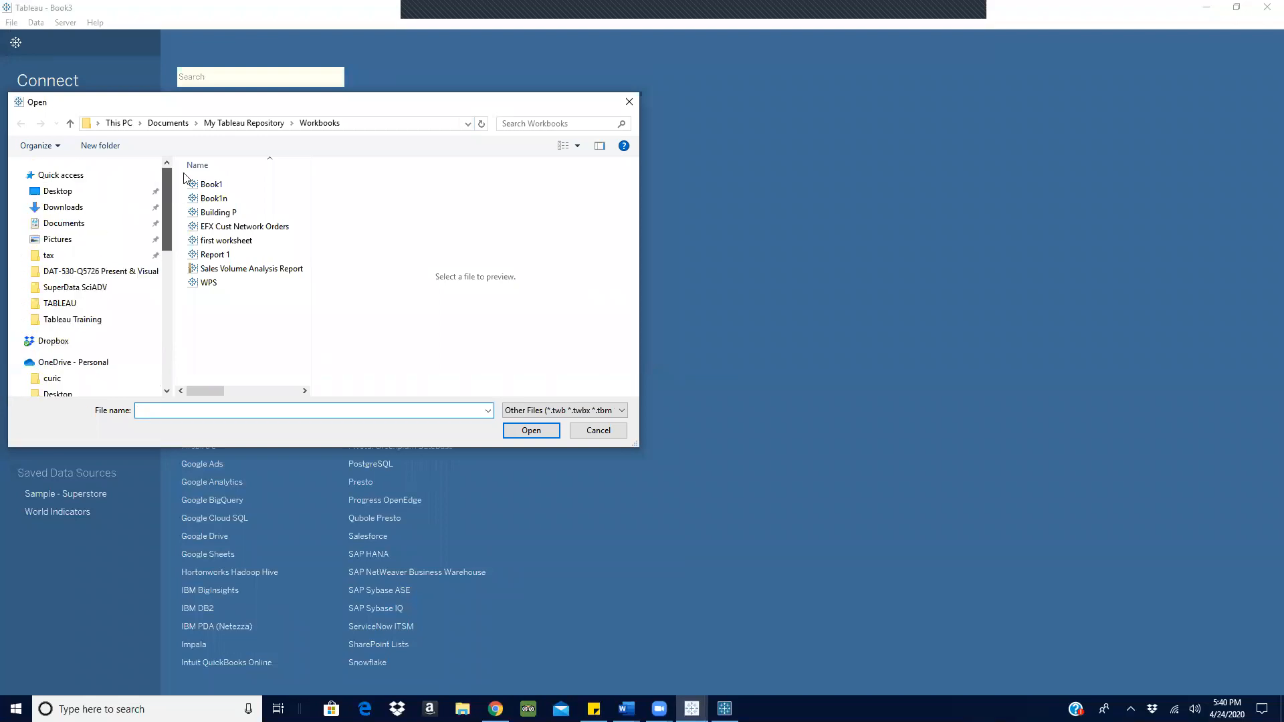
pyautogui.click(87, 191)
pyautogui.moveTo(303, 231); pyautogui.dragTo(297, 364)
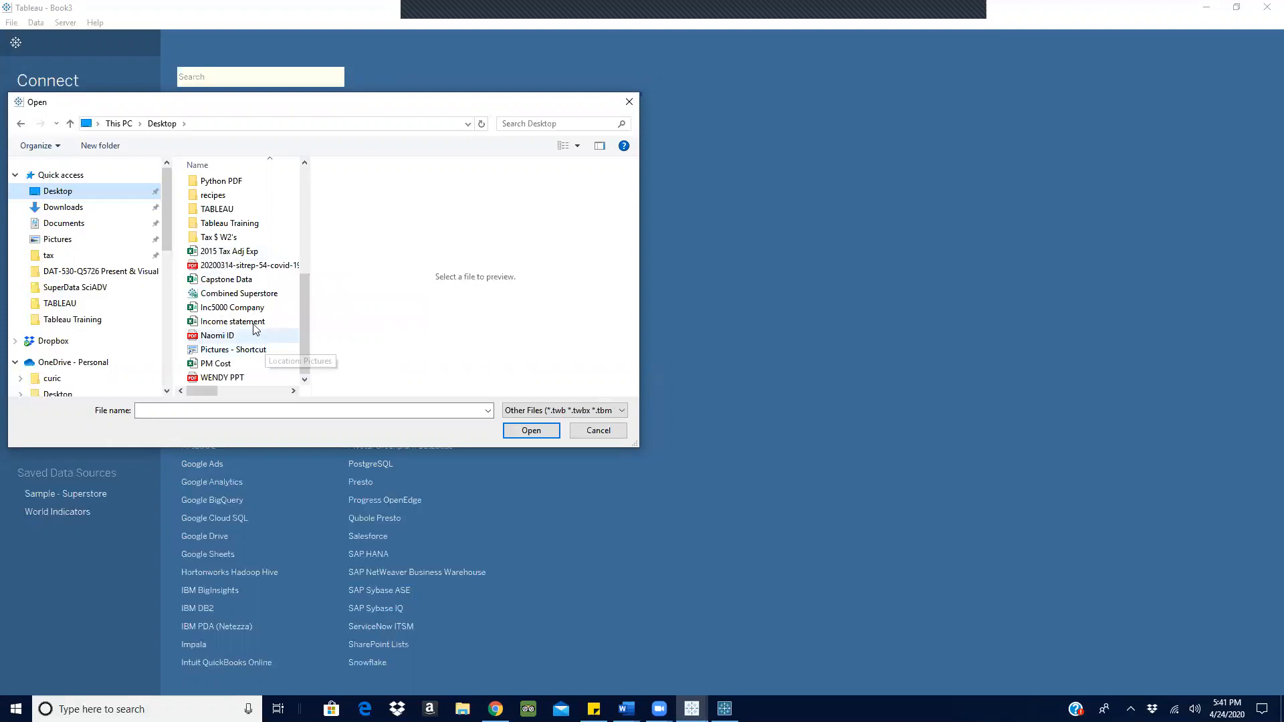
pyautogui.click(254, 296)
pyautogui.click(521, 431)
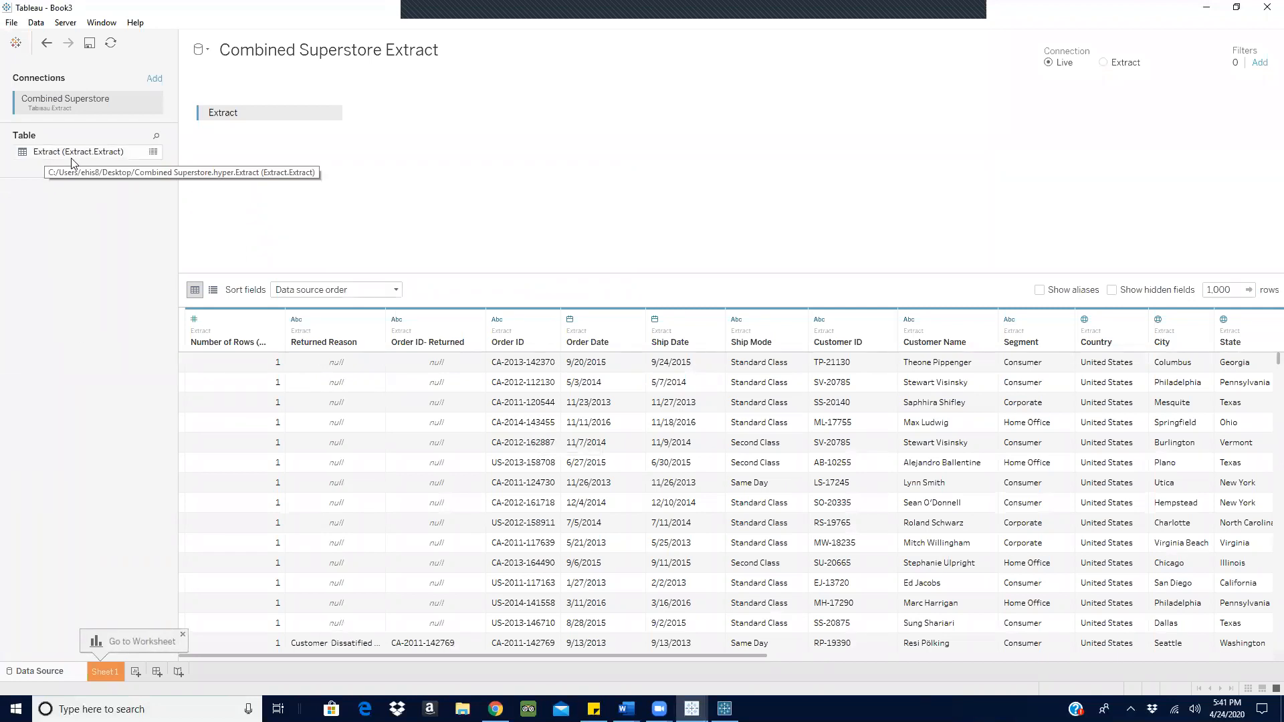
# Review the extract's fields and data preview, and place Category on Rows in Sheet 1.
pyautogui.click(104, 672)
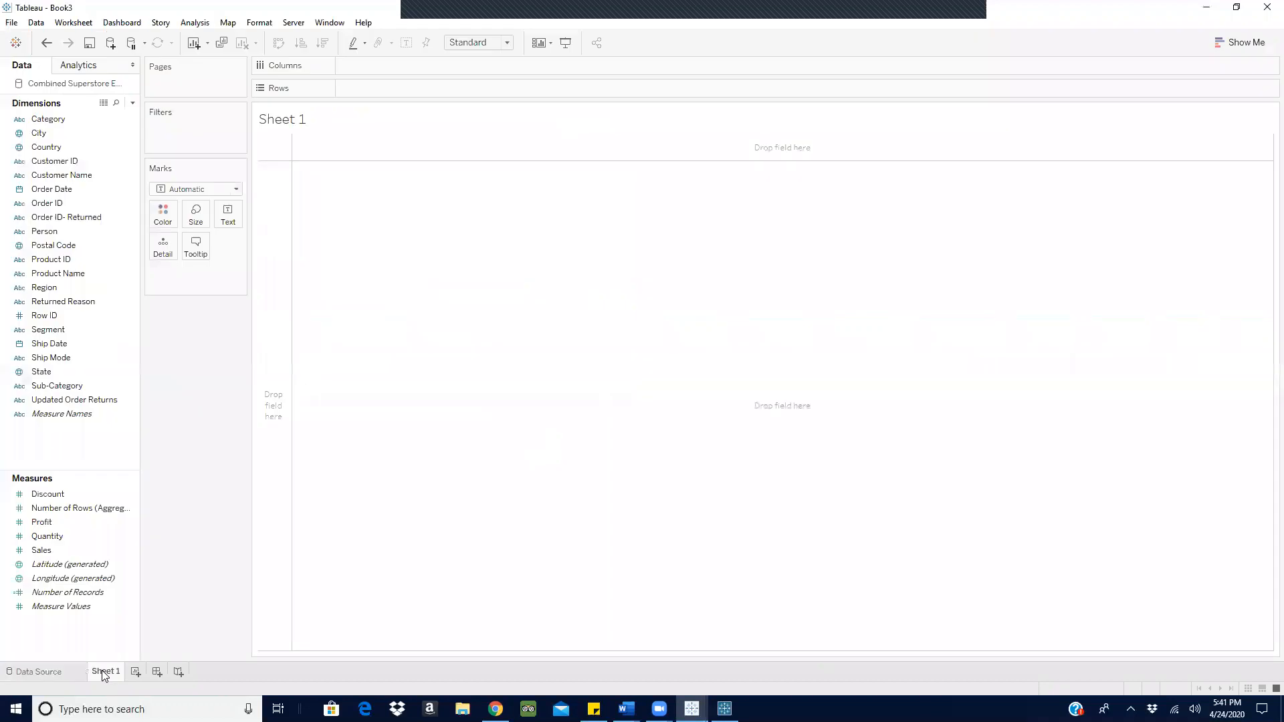
pyautogui.click(46, 673)
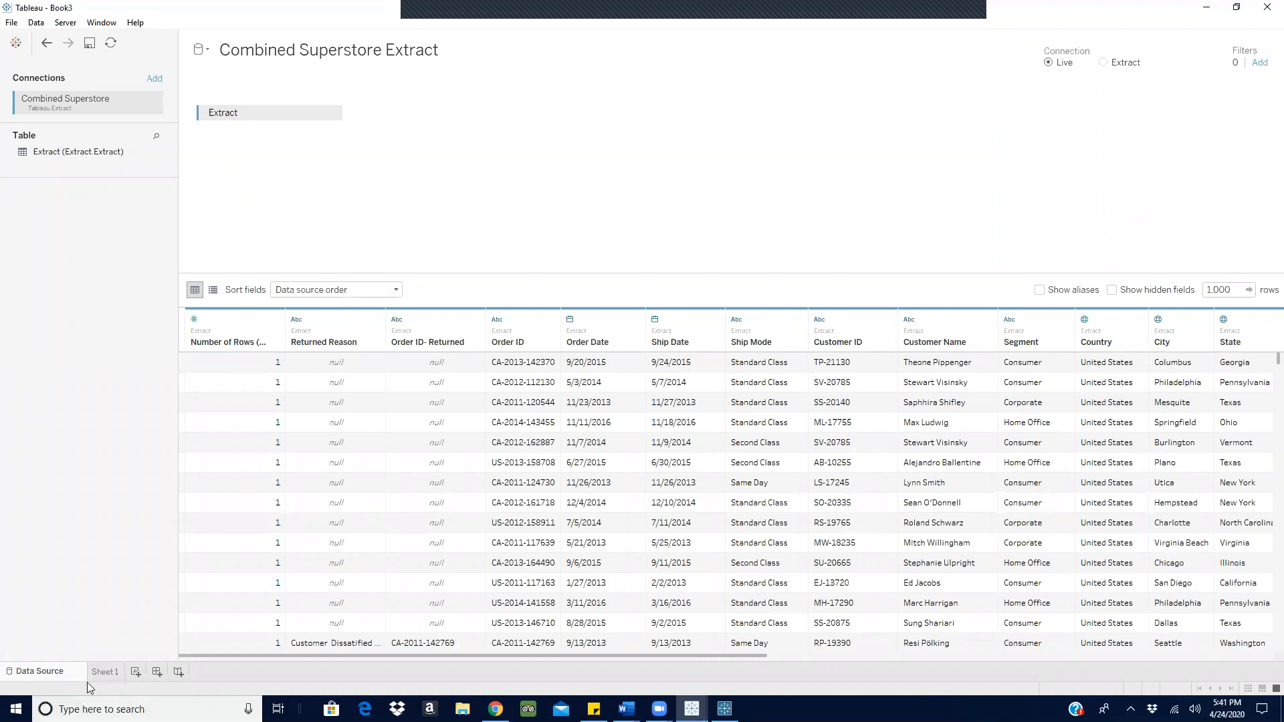
pyautogui.click(105, 672)
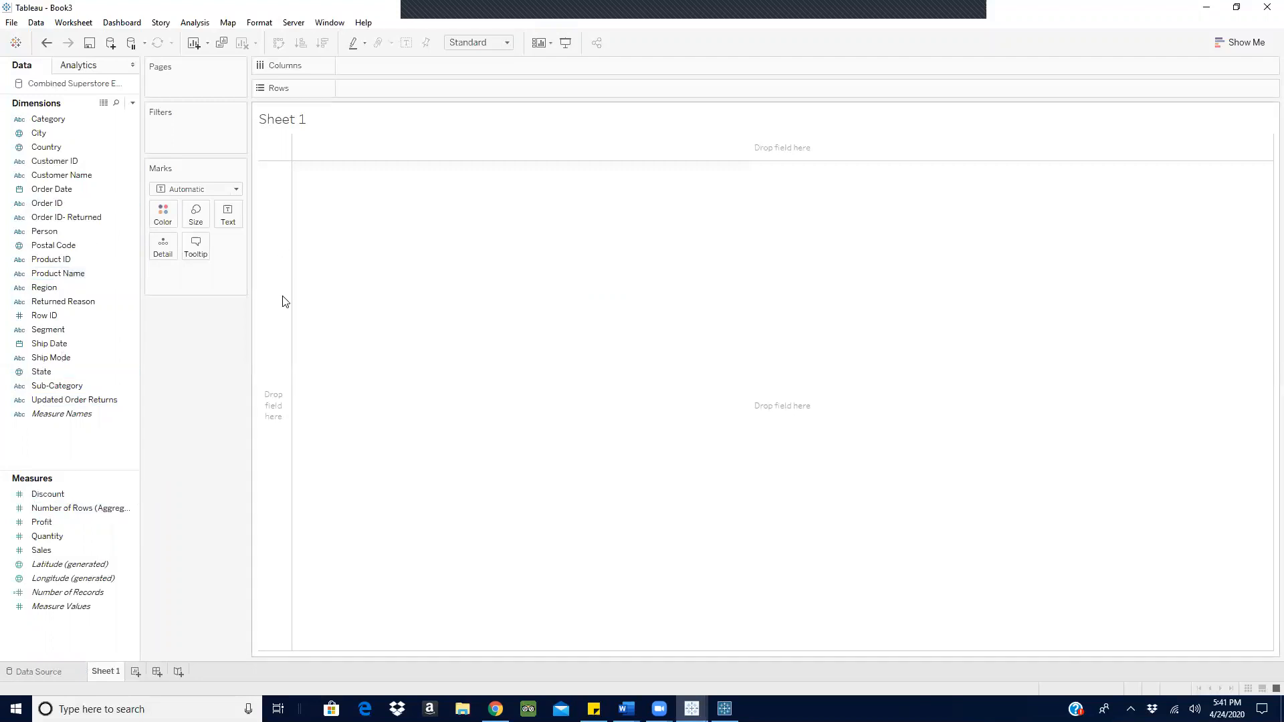
pyautogui.moveTo(77, 120); pyautogui.dragTo(398, 87)
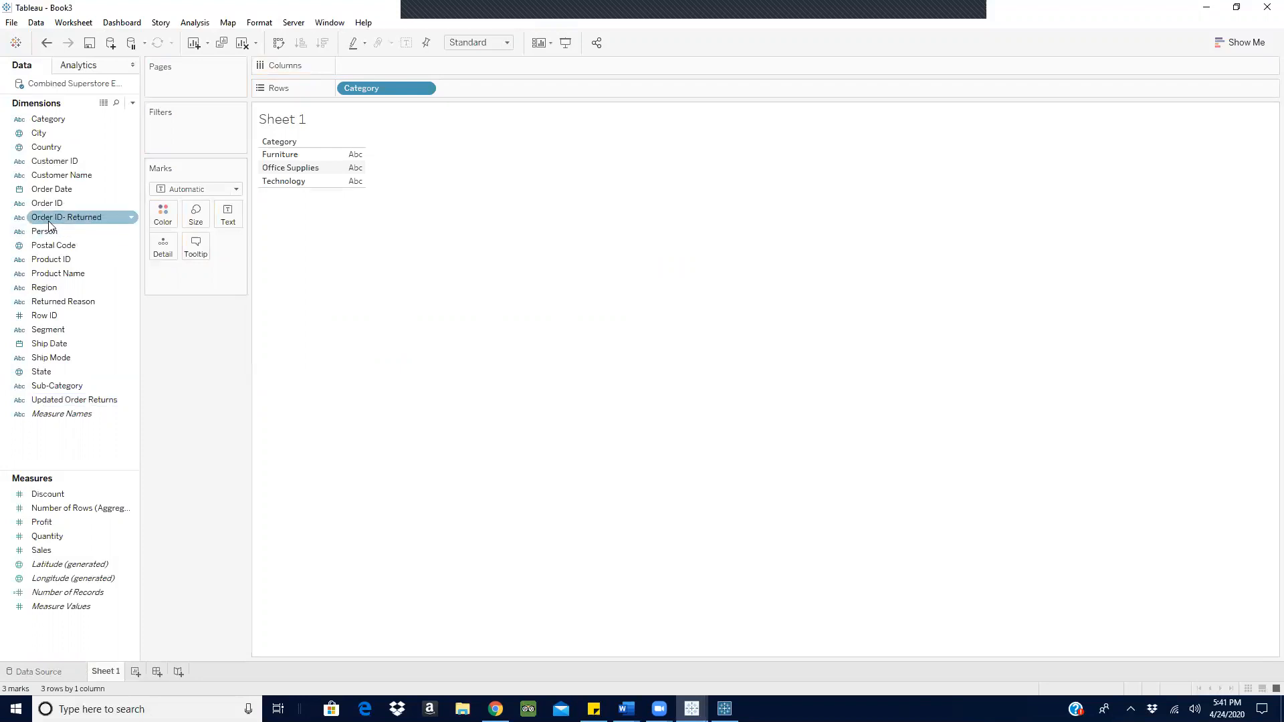
# Create a calculated field with the formula COUNTD([Order ID- Returned]) and show it as the text value for each category.
pyautogui.click(133, 103)
pyautogui.click(92, 118)
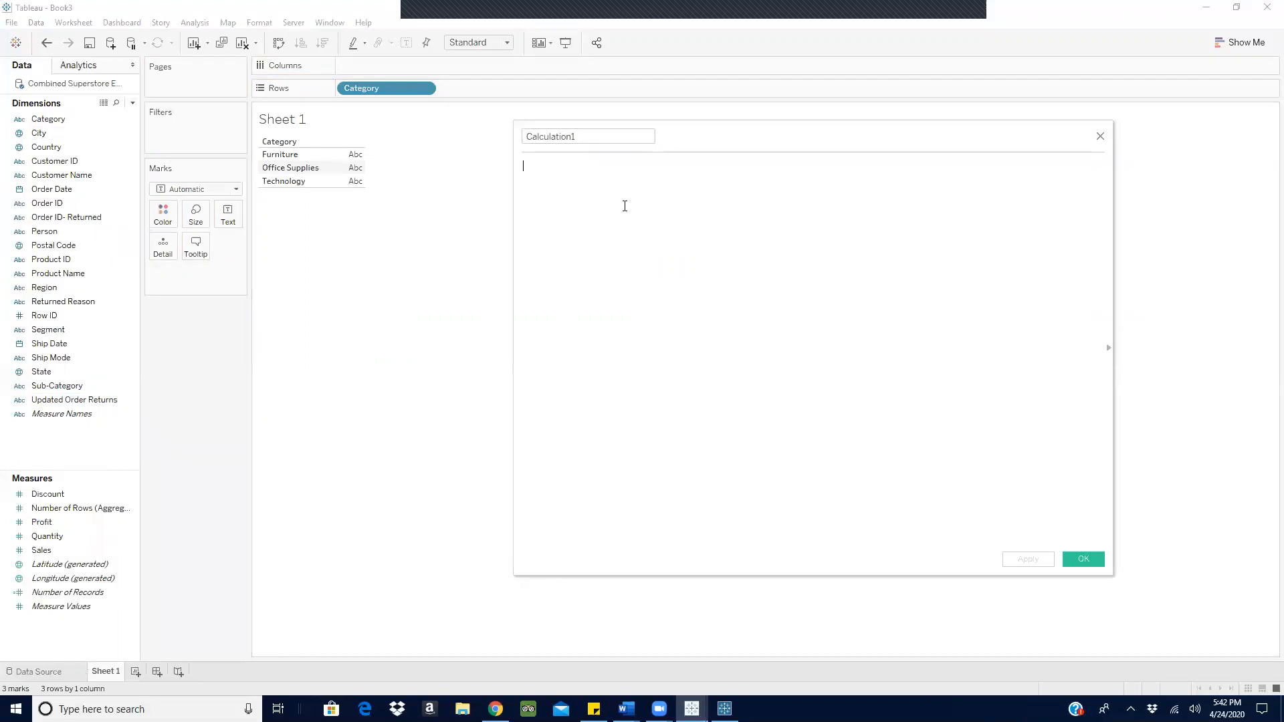
pyautogui.write('coun')
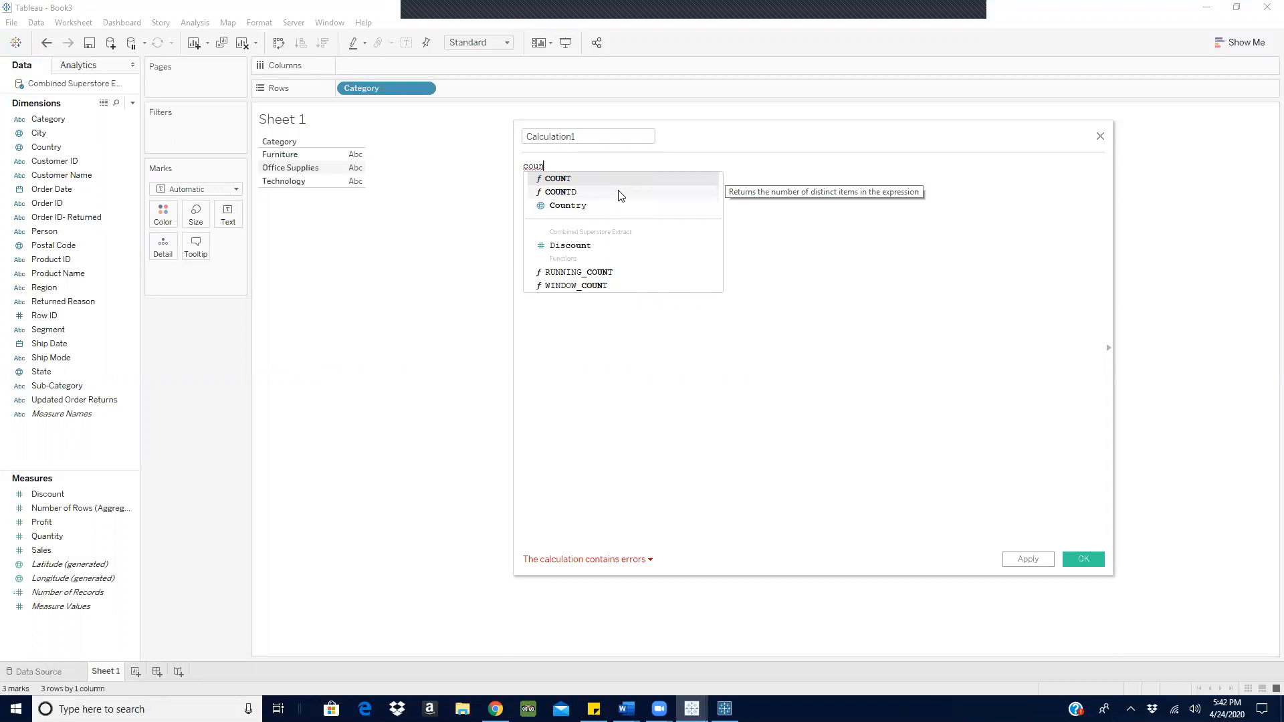
pyautogui.click(619, 194)
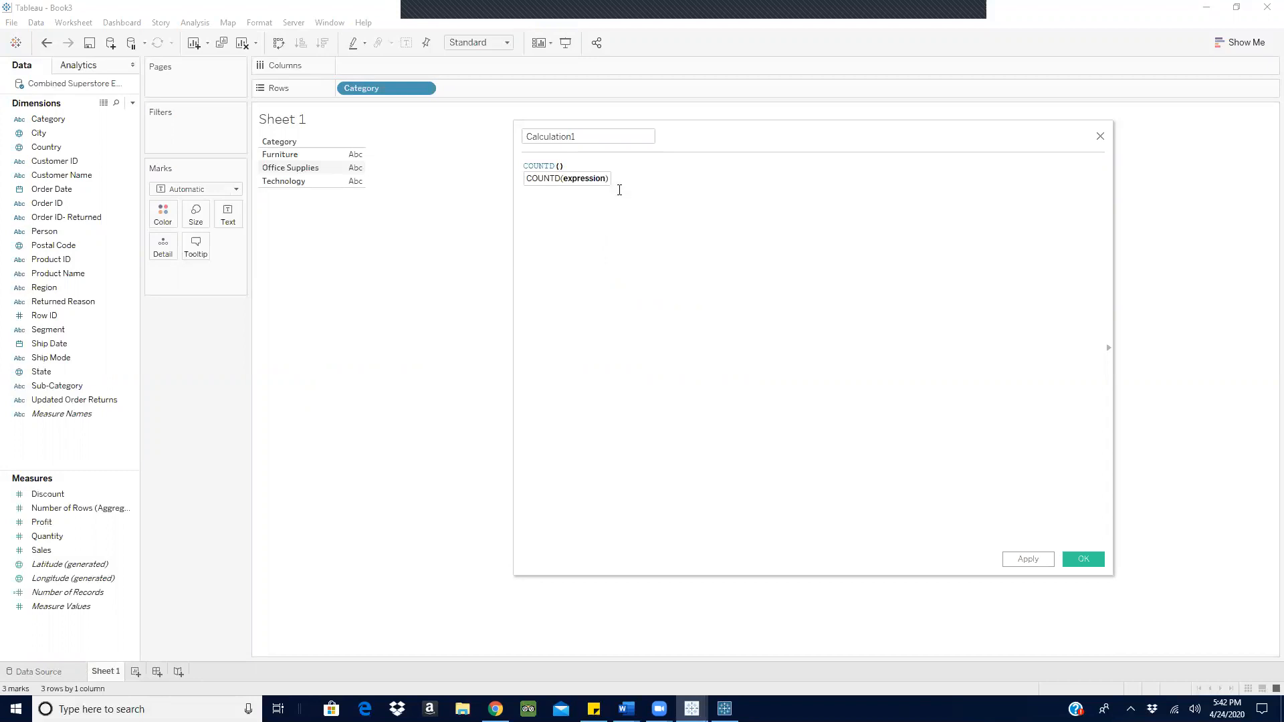
pyautogui.write('or')
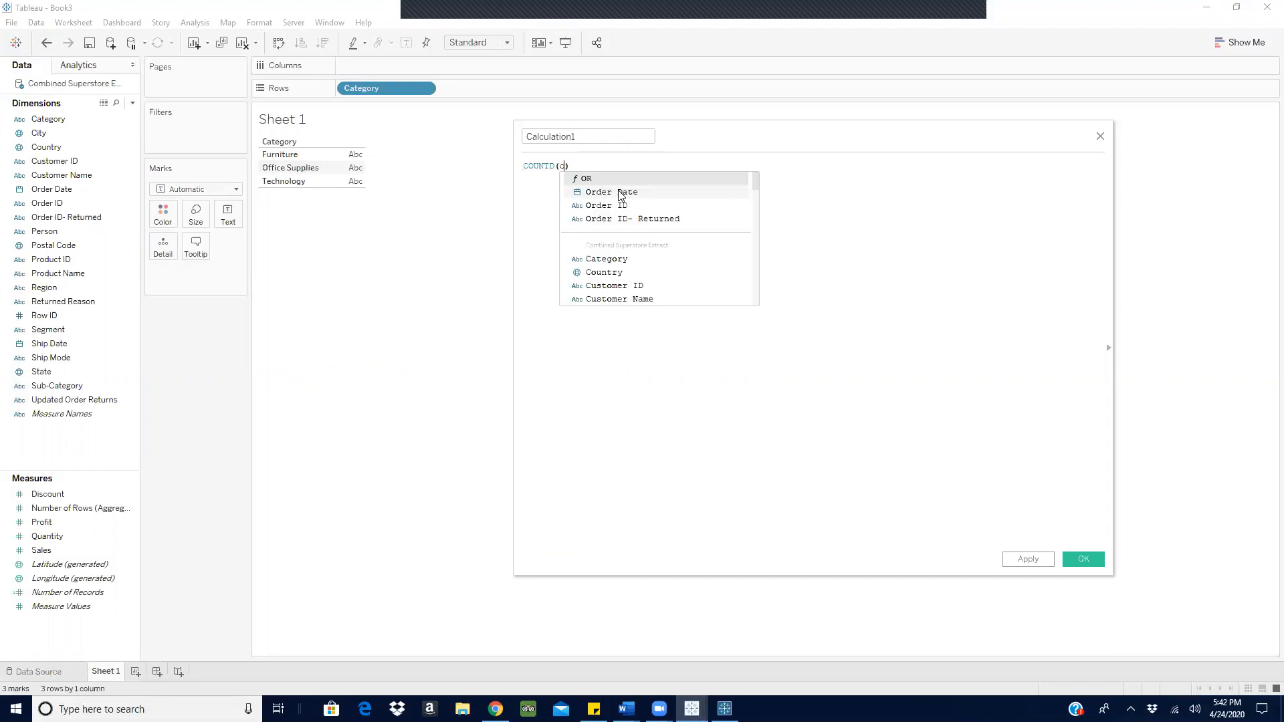
pyautogui.click(626, 219)
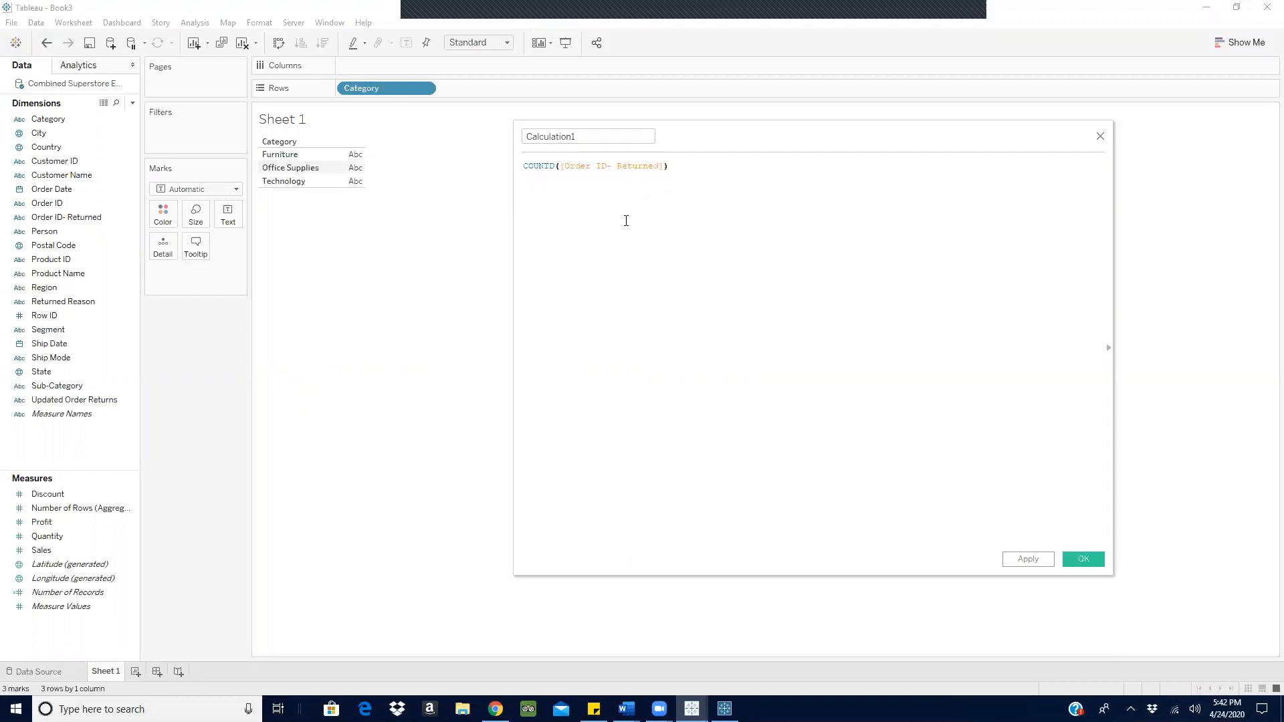
pyautogui.click(1084, 559)
pyautogui.moveTo(78, 501); pyautogui.dragTo(244, 215)
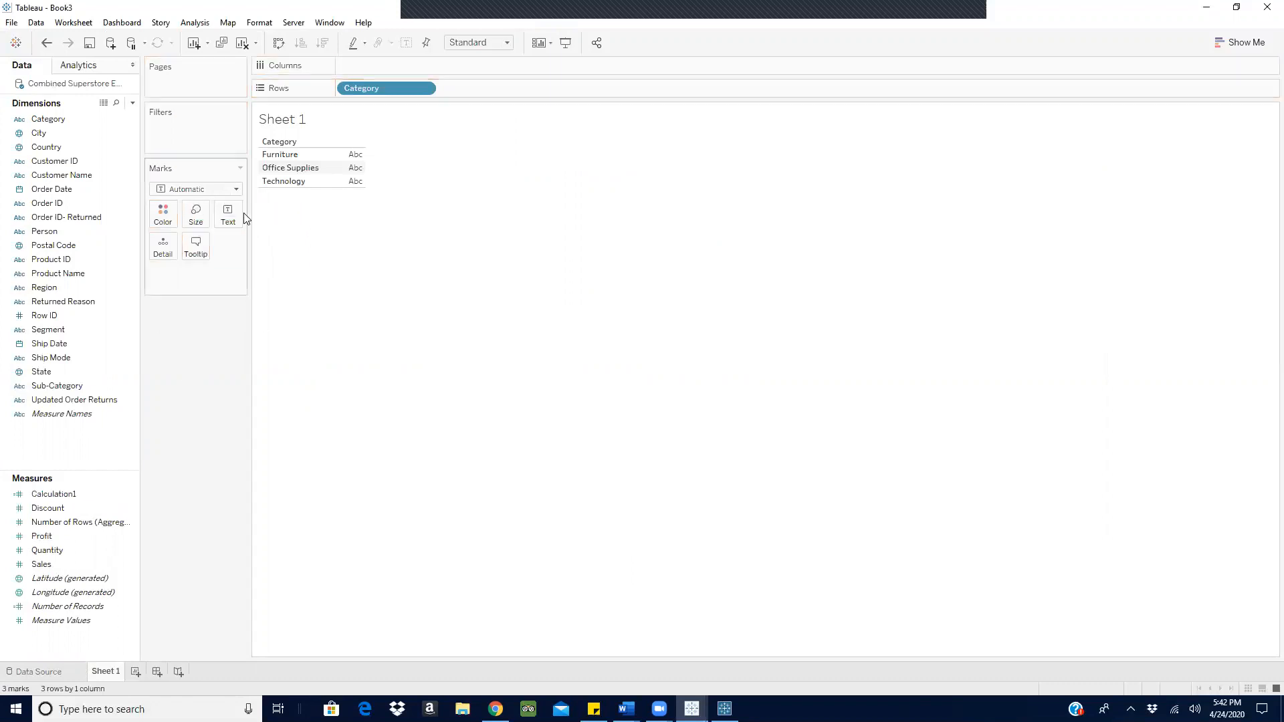
pyautogui.moveTo(60, 495); pyautogui.dragTo(228, 214)
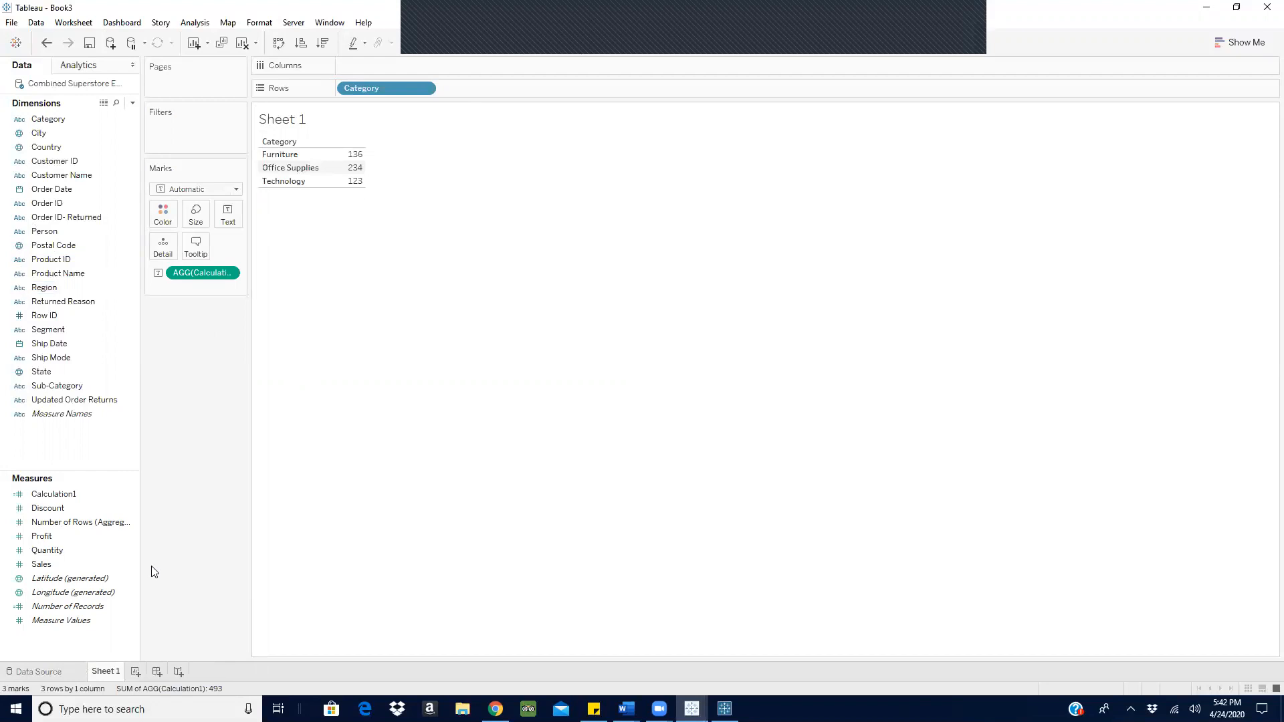
# Check the Combined Superstore Extract data source page again and minimize the Book3 window.
pyautogui.click(45, 675)
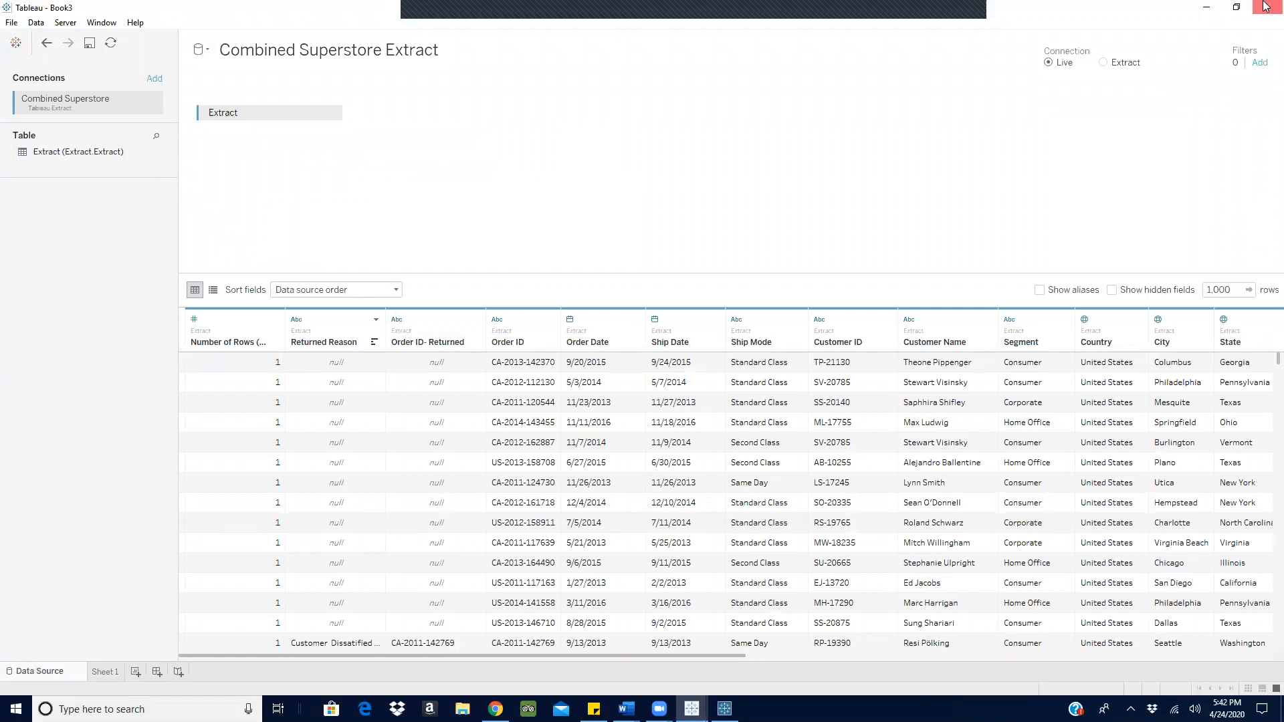
pyautogui.click(1207, 7)
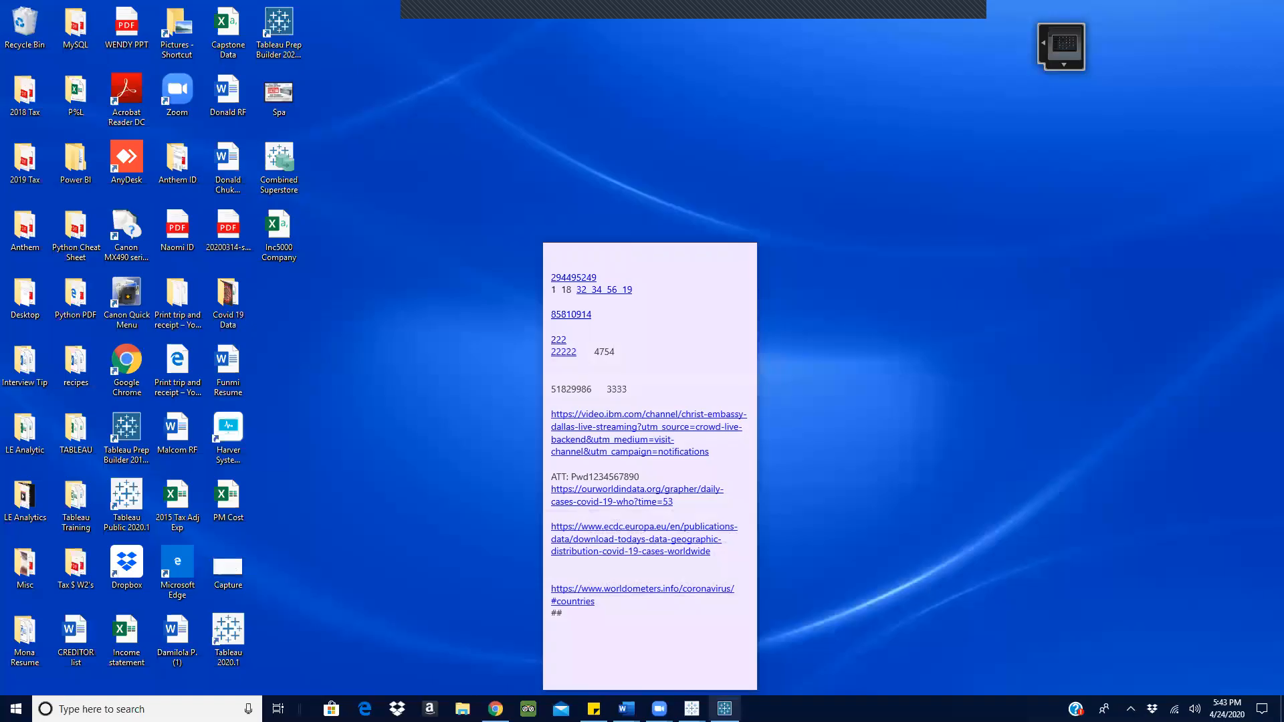
# Switch to Tableau Prep Builder and start a new, empty flow.
pyautogui.click(725, 709)
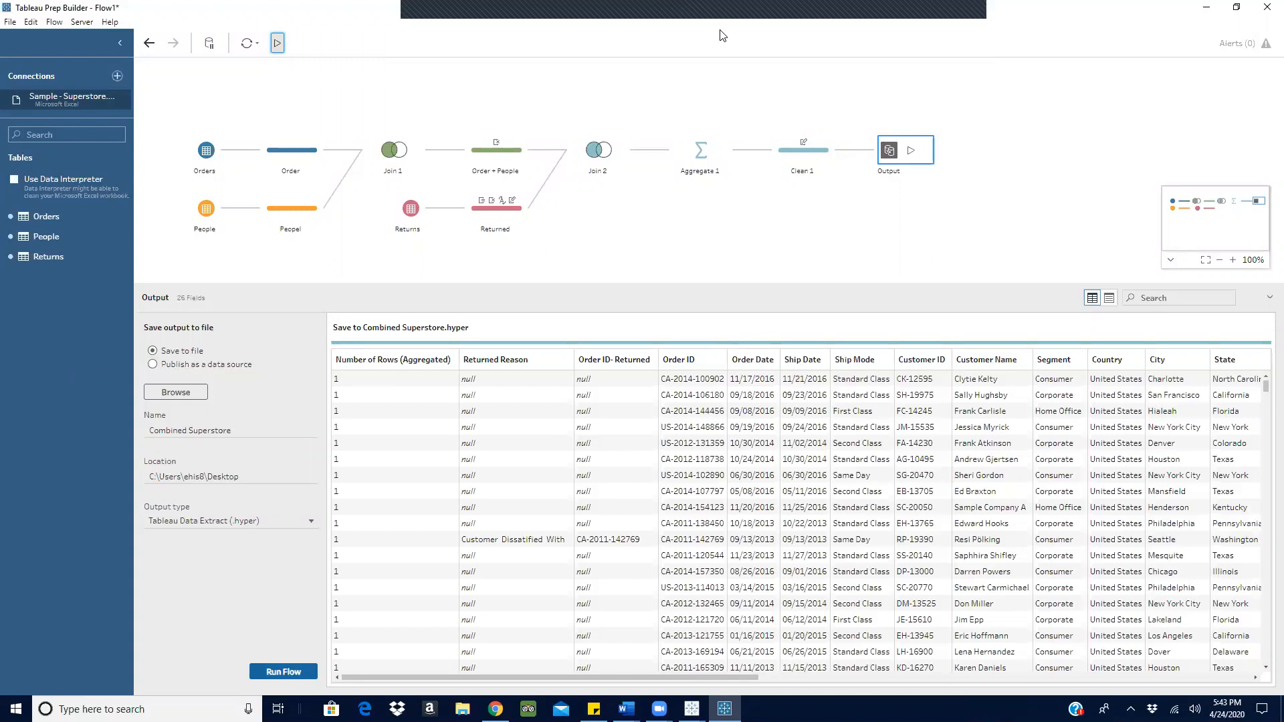
pyautogui.click(651, 14)
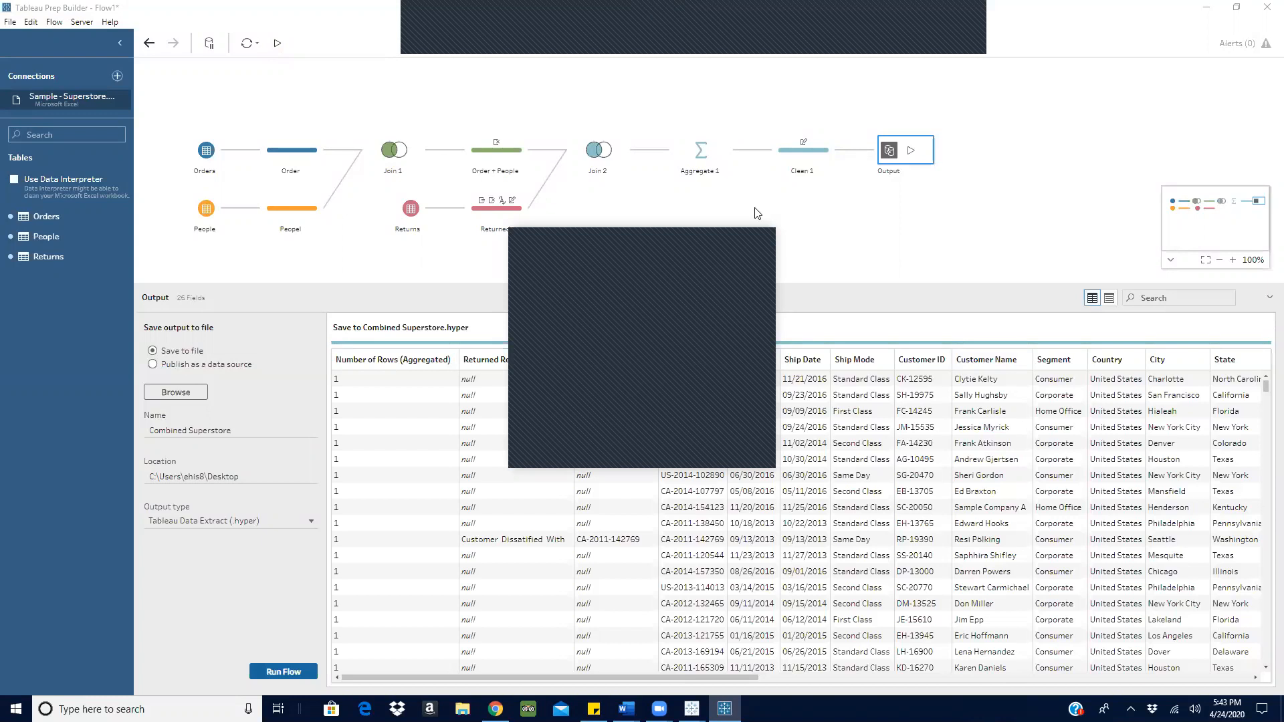
pyautogui.click(763, 236)
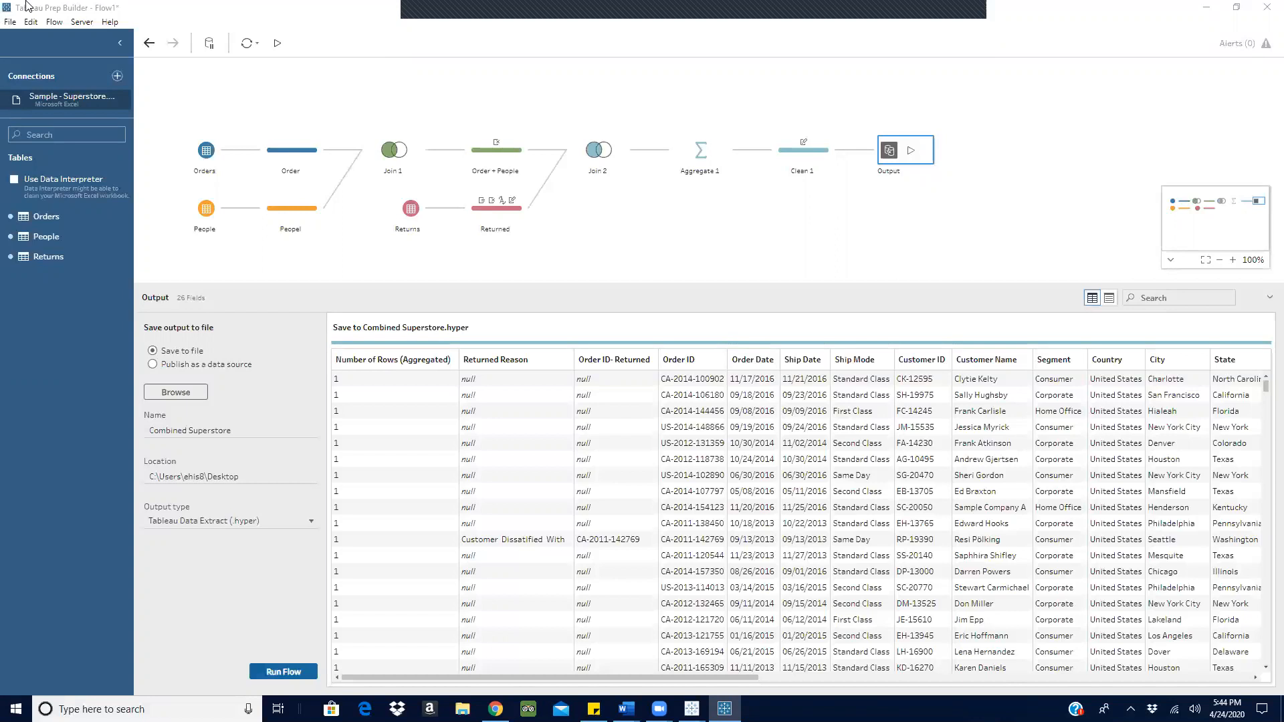
pyautogui.click(10, 21)
pyautogui.click(33, 44)
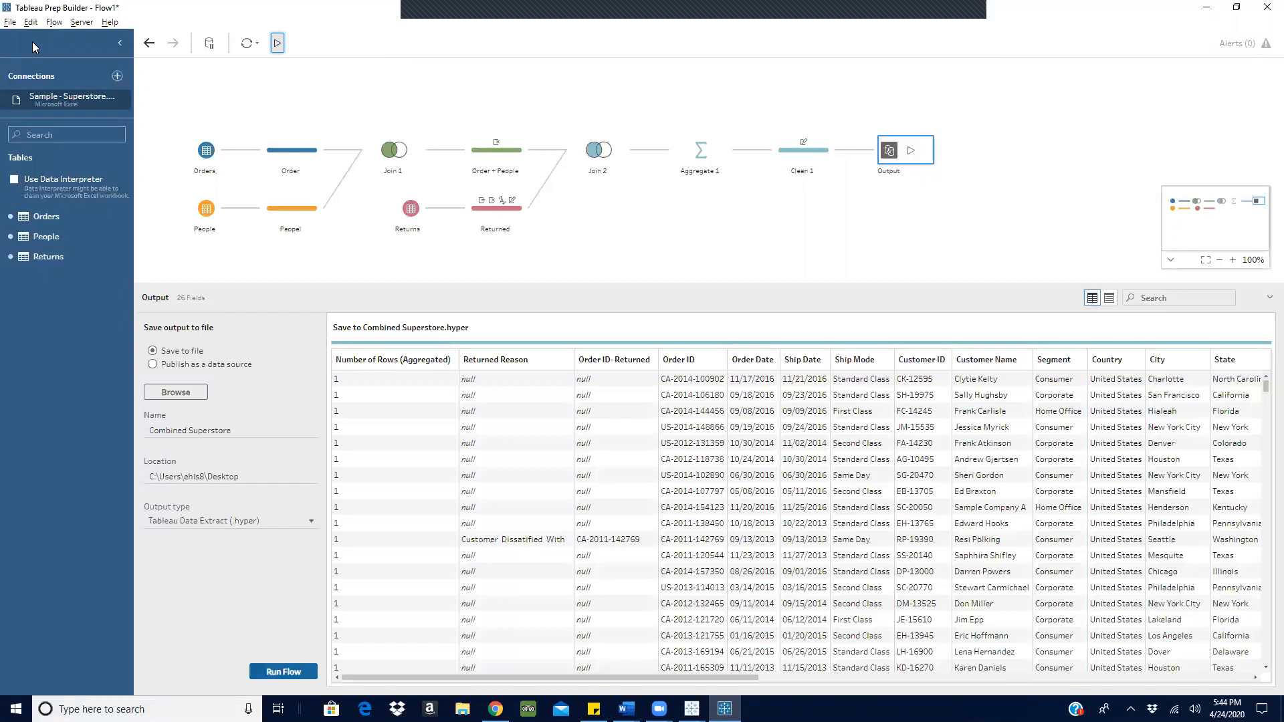
pyautogui.click(1048, 102)
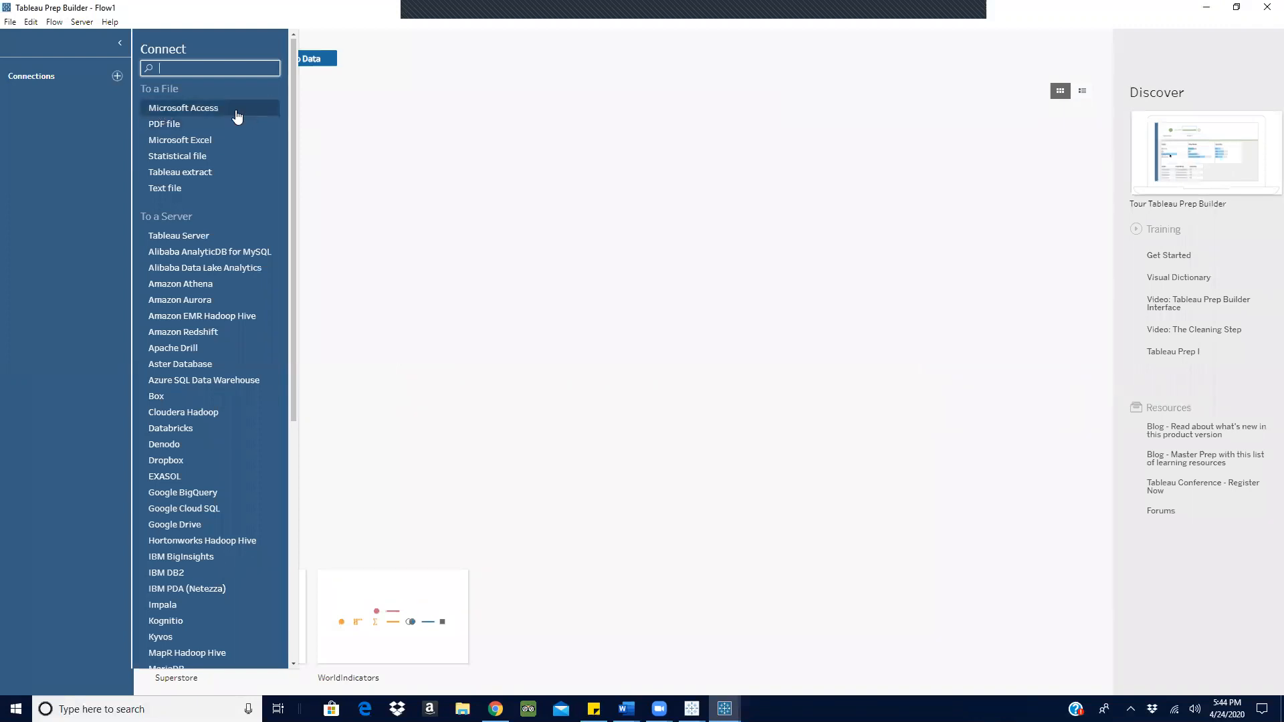
# Connect the new flow to the Sample - Superstore Excel file in the Desktop's TABLEAU folder.
pyautogui.click(201, 142)
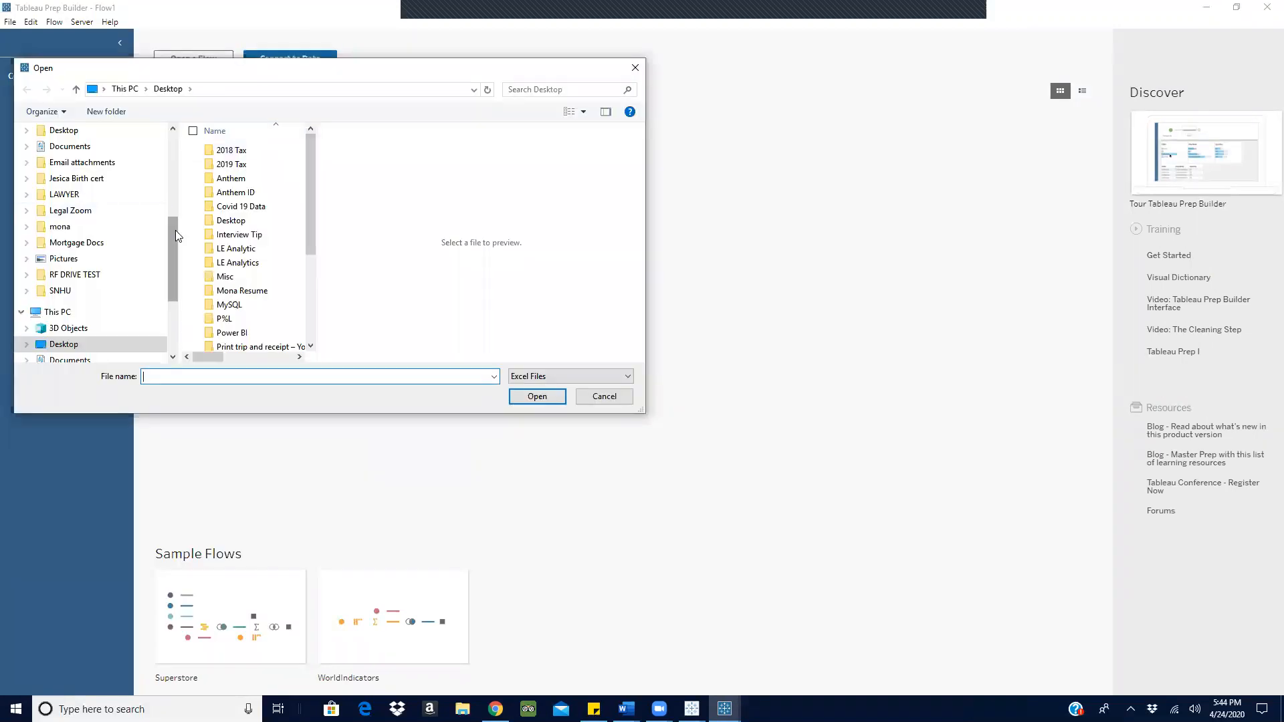
pyautogui.scroll(1, 178, 227)
pyautogui.scroll(5, 178, 227)
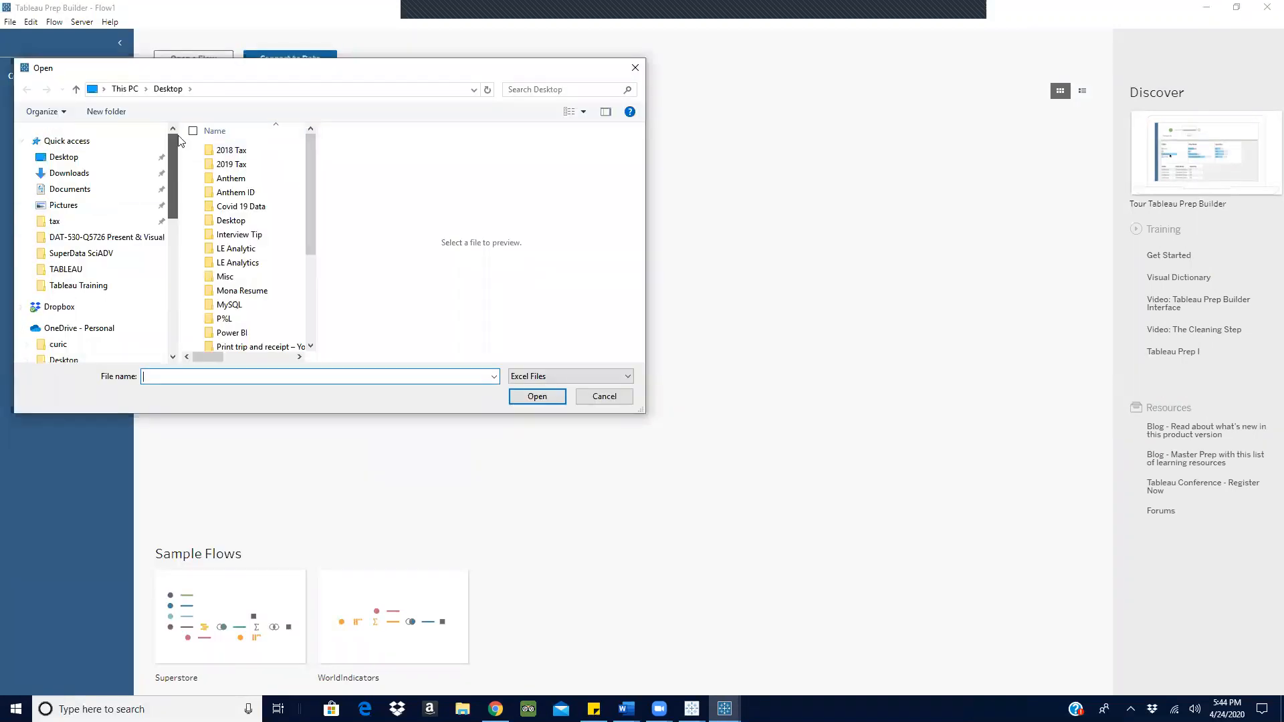
pyautogui.click(91, 286)
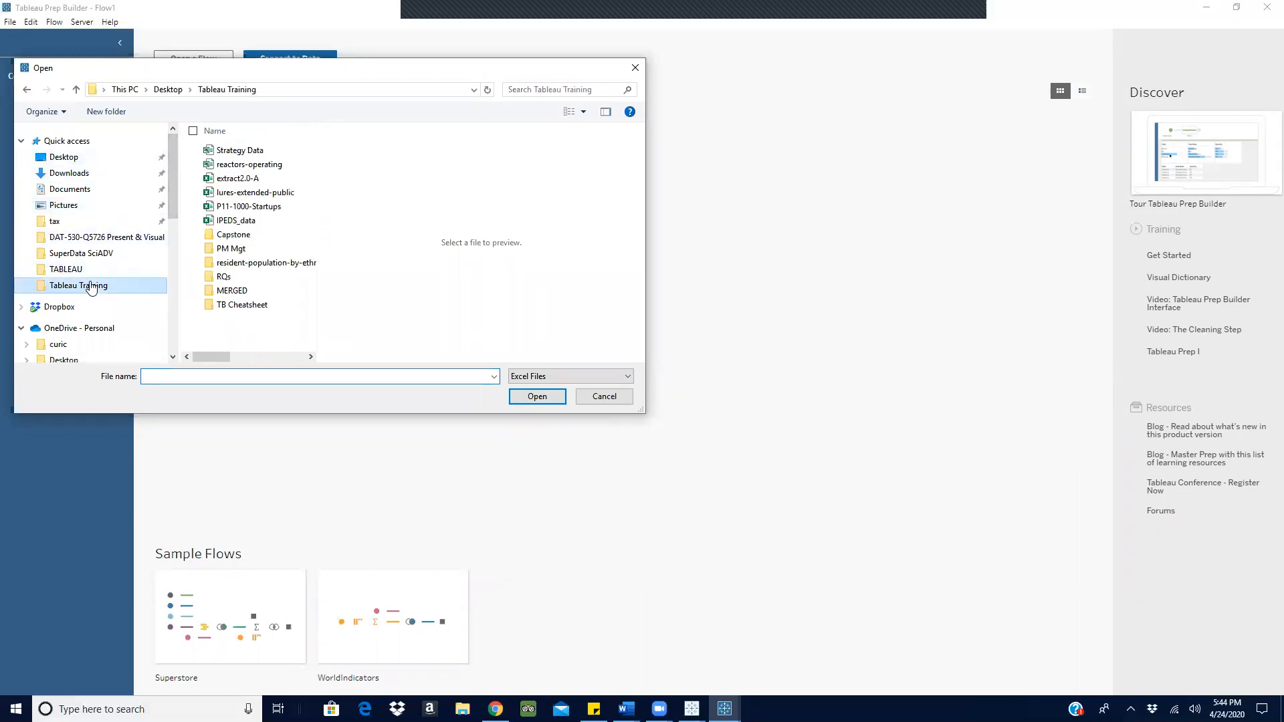
pyautogui.click(65, 271)
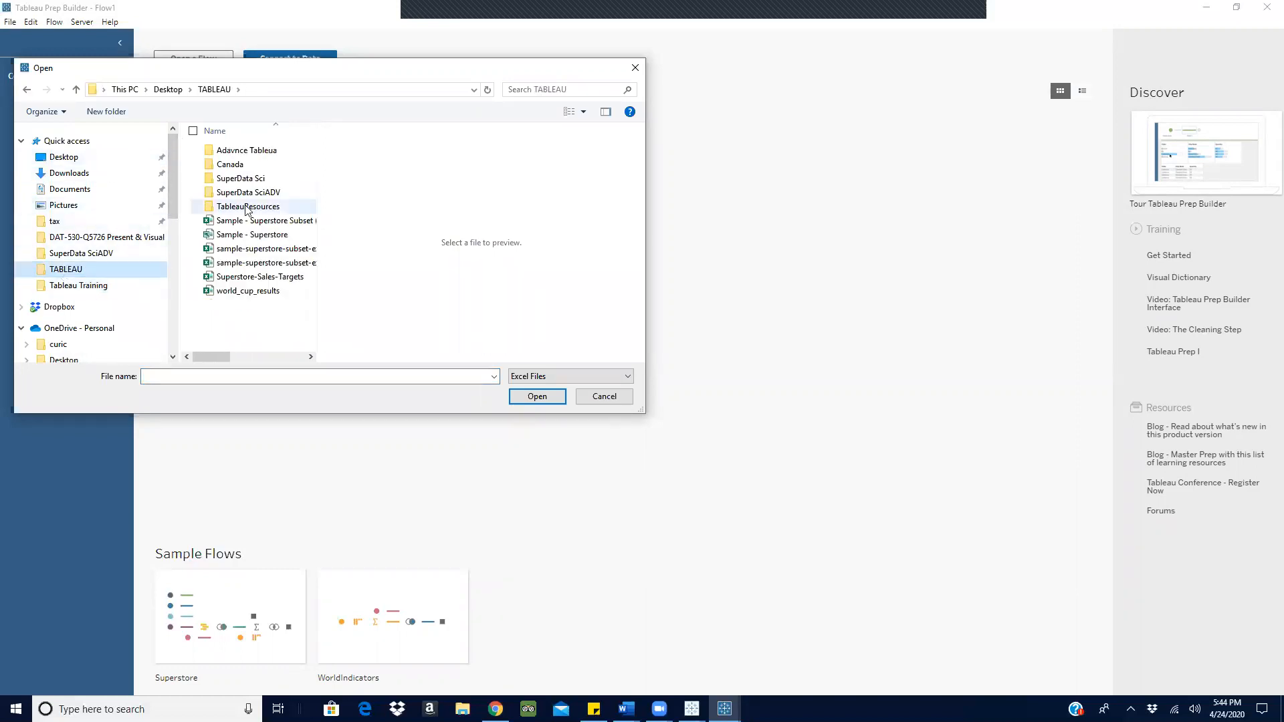
pyautogui.click(254, 238)
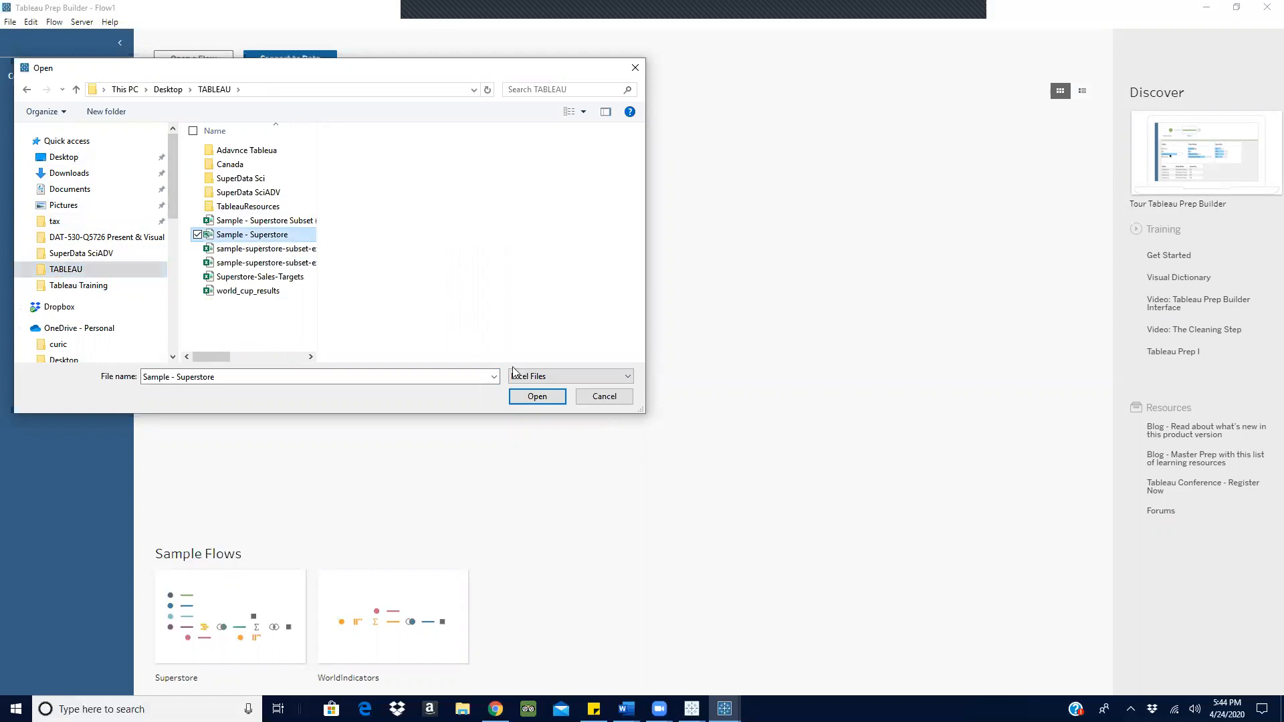
pyautogui.click(525, 398)
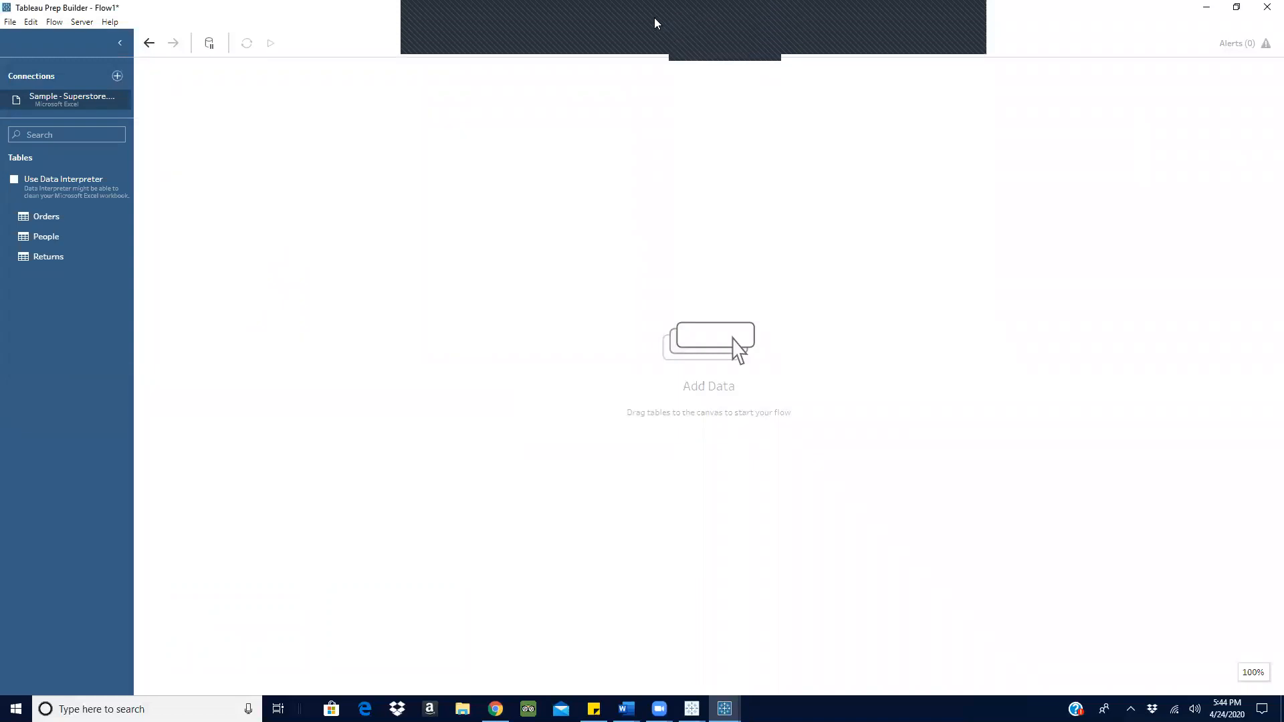
pyautogui.click(654, 18)
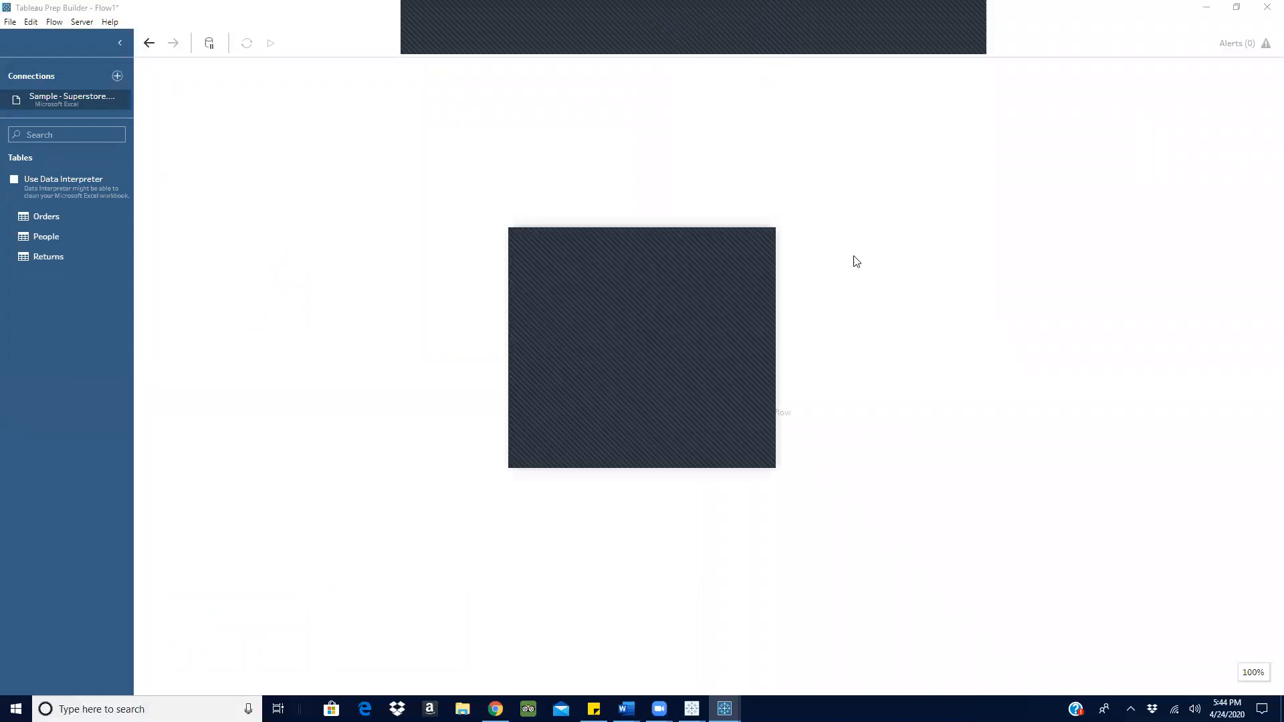
pyautogui.click(744, 245)
pyautogui.click(960, 19)
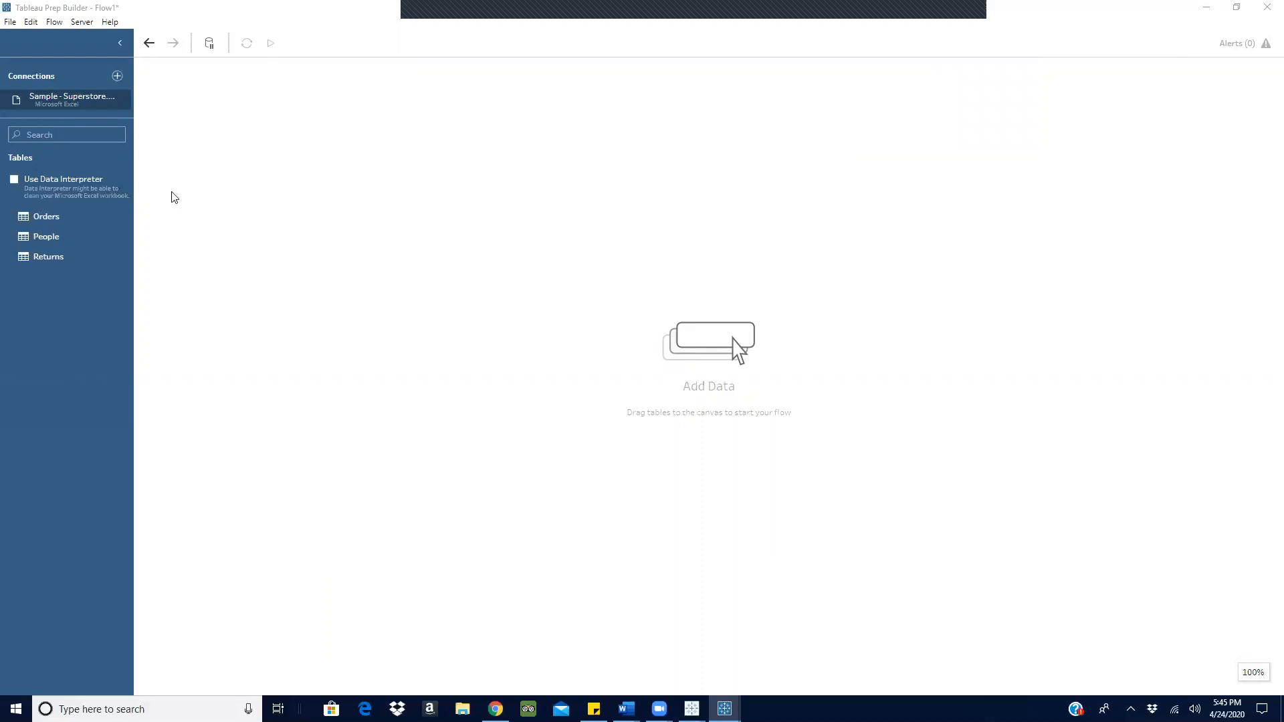
# Add the Orders table to the flow with a clean step after it, and look through its field profiles and data rows.
pyautogui.moveTo(60, 214); pyautogui.dragTo(358, 139)
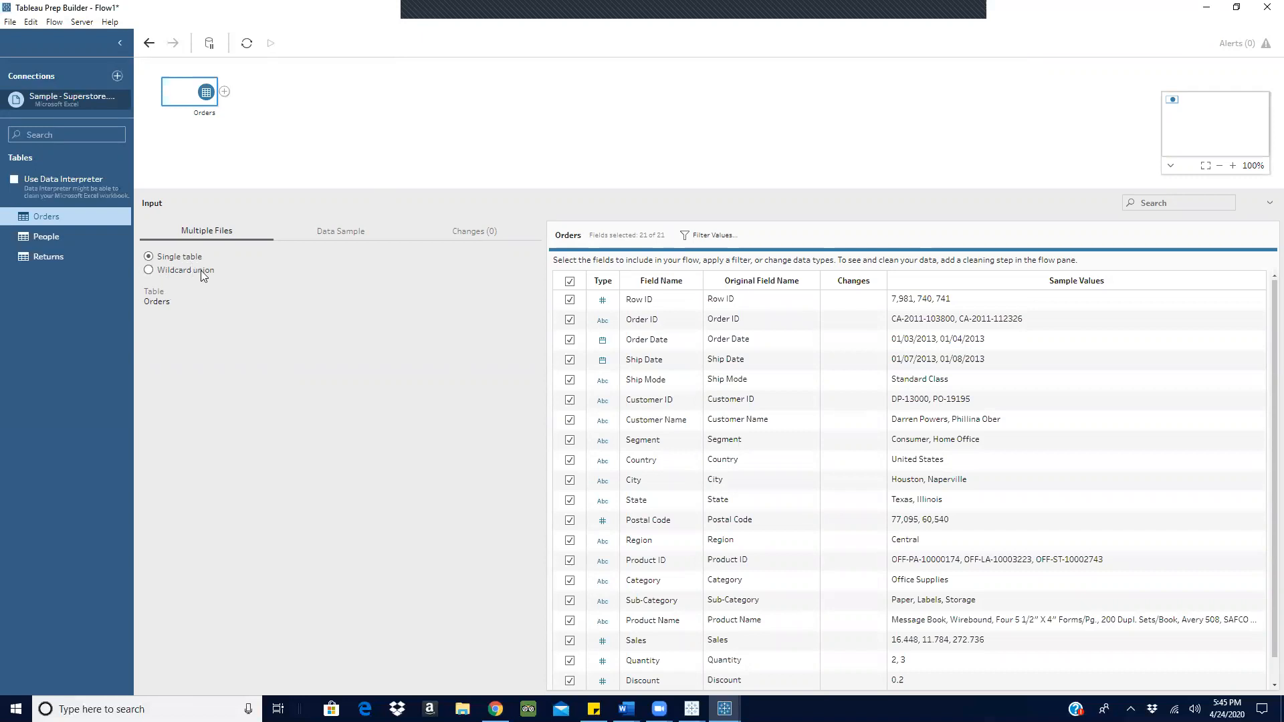
pyautogui.click(224, 92)
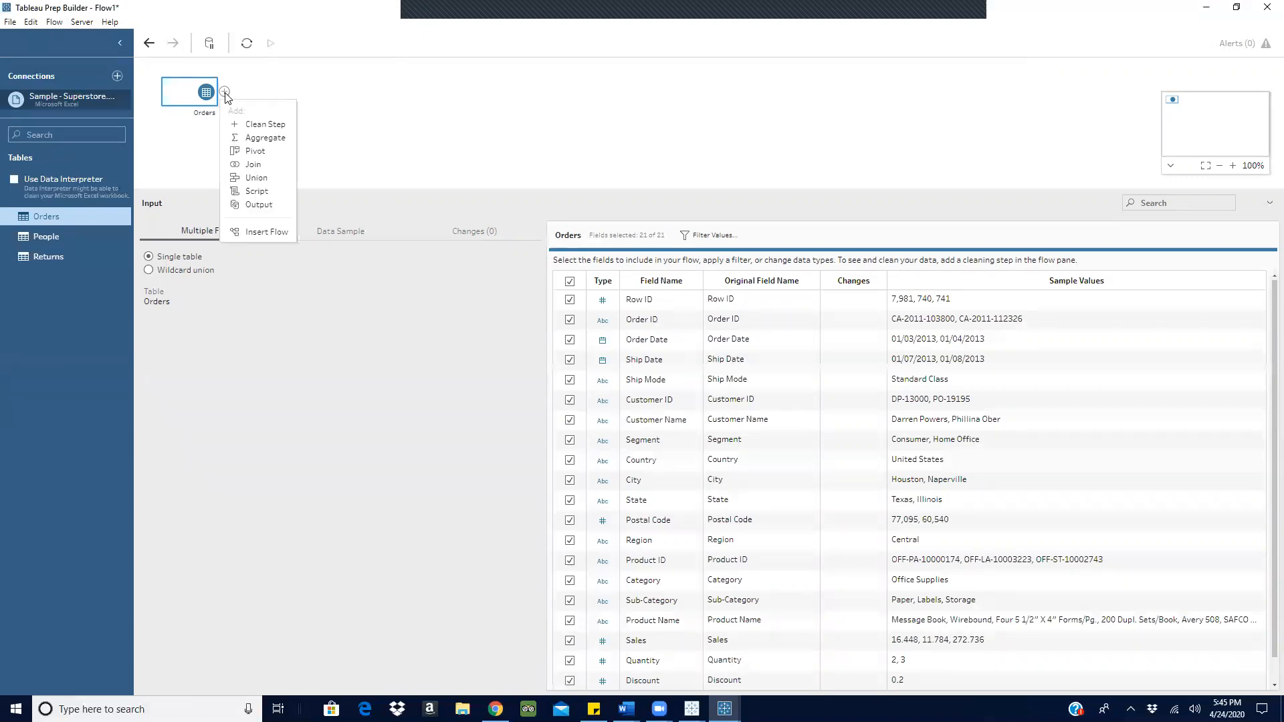
pyautogui.click(265, 125)
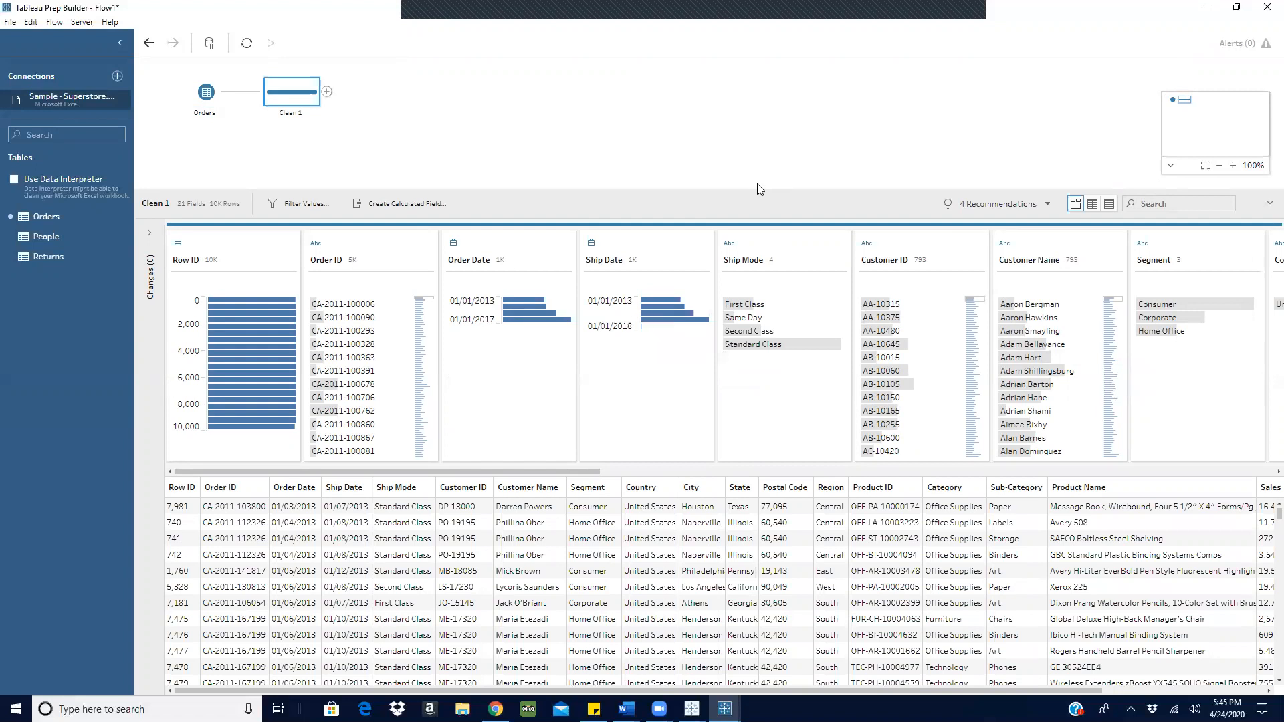
pyautogui.moveTo(757, 193); pyautogui.dragTo(757, 300)
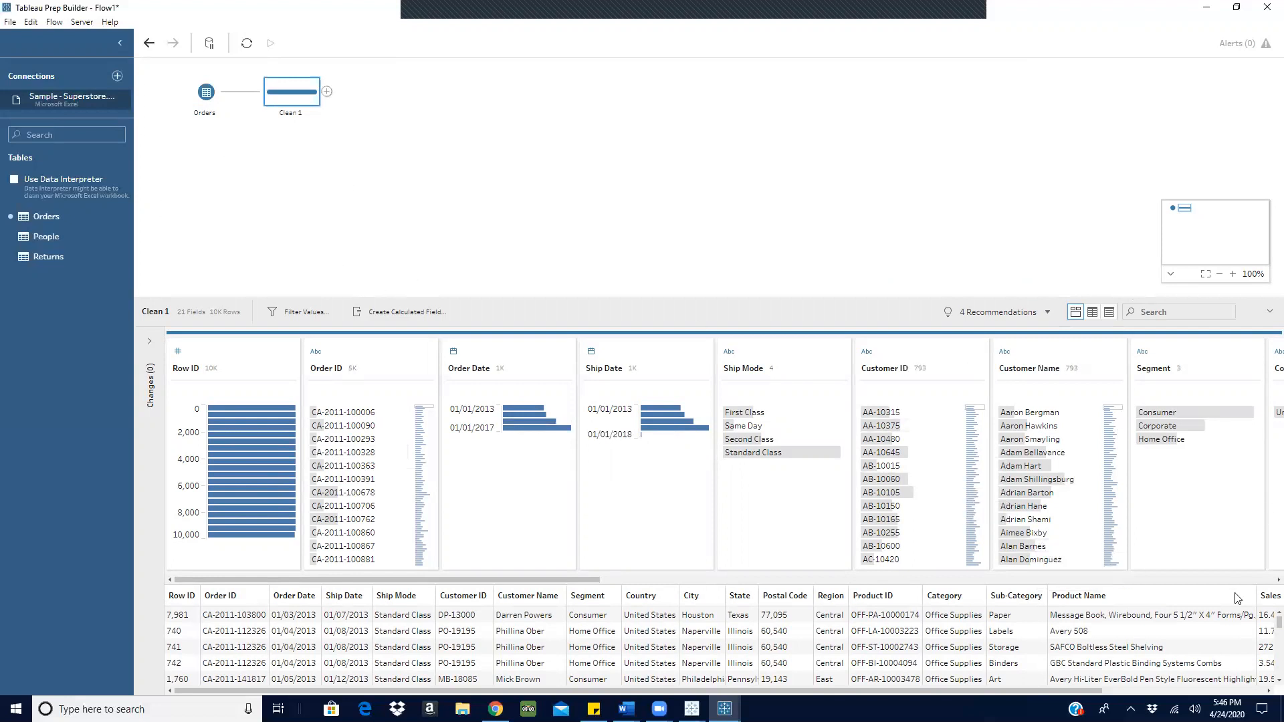
pyautogui.scroll(-10, 1137, 548)
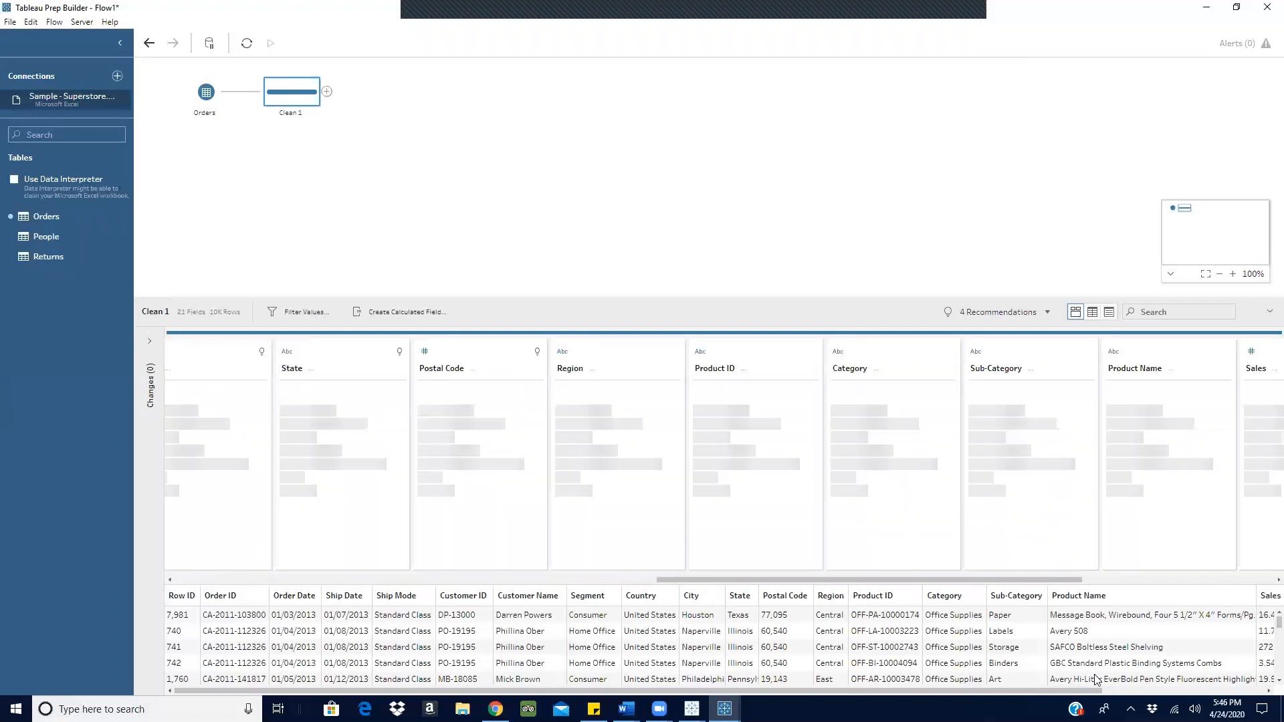
pyautogui.moveTo(1087, 691); pyautogui.dragTo(1254, 685)
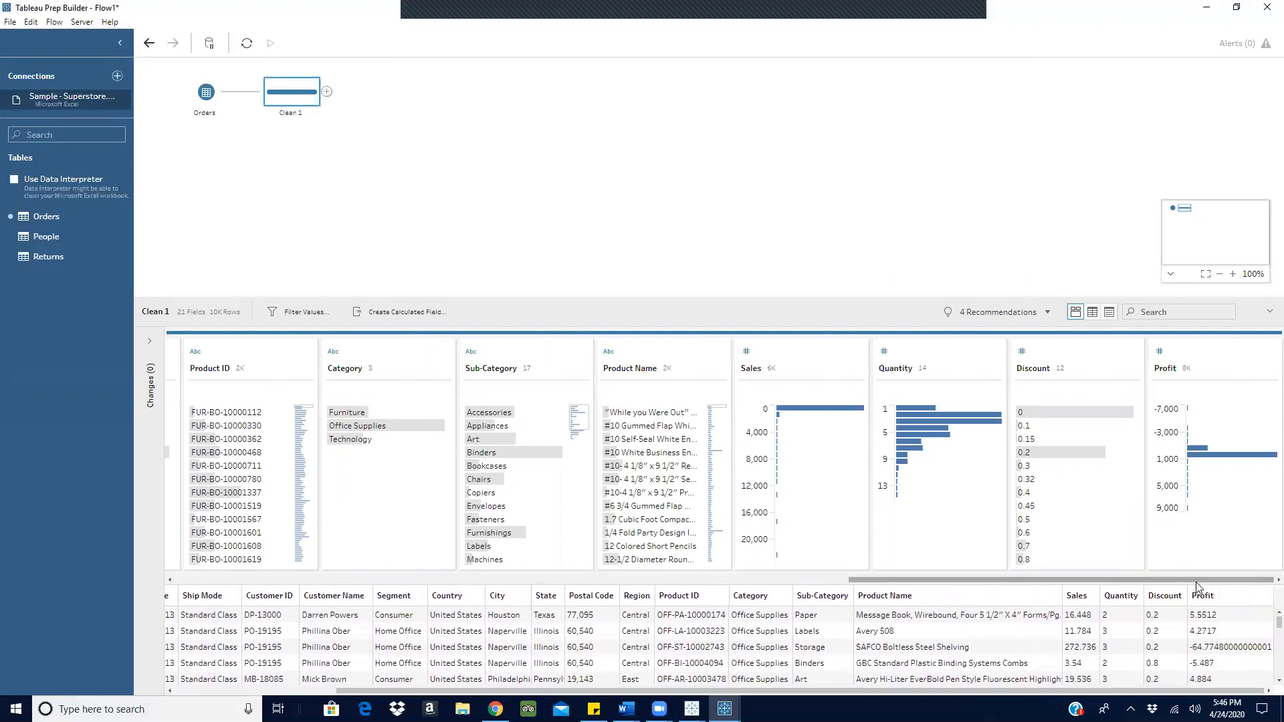
pyautogui.moveTo(1197, 586); pyautogui.dragTo(996, 605)
pyautogui.hscroll(-3, 995, 609)
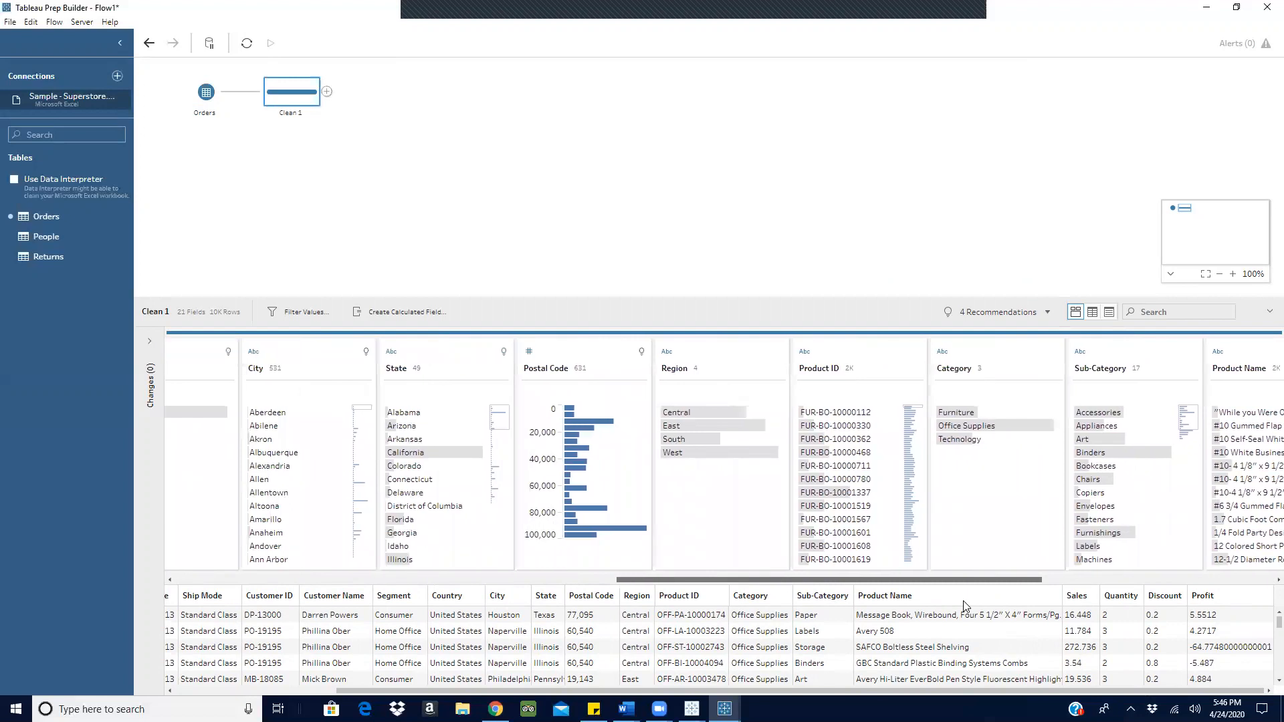
pyautogui.moveTo(960, 606); pyautogui.dragTo(393, 562)
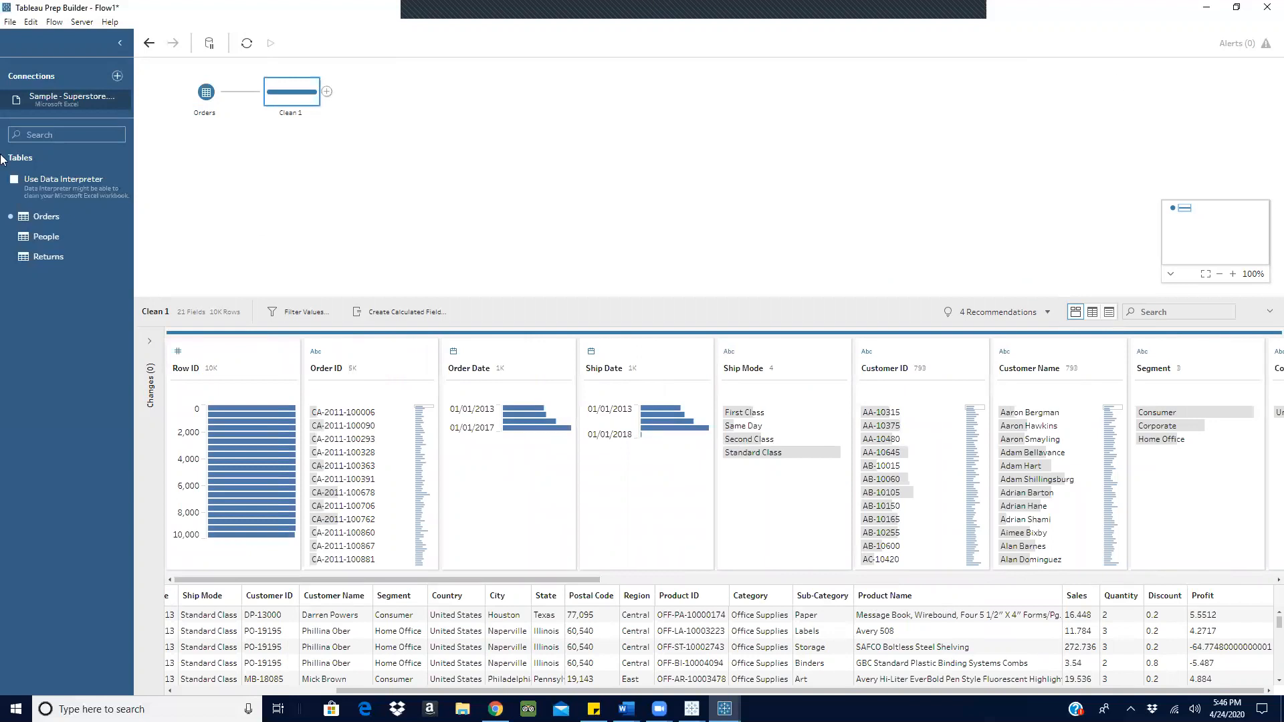
# Add the People table to the flow and rename the clean step after the Orders input as Orders.
pyautogui.moveTo(30, 241); pyautogui.dragTo(258, 198)
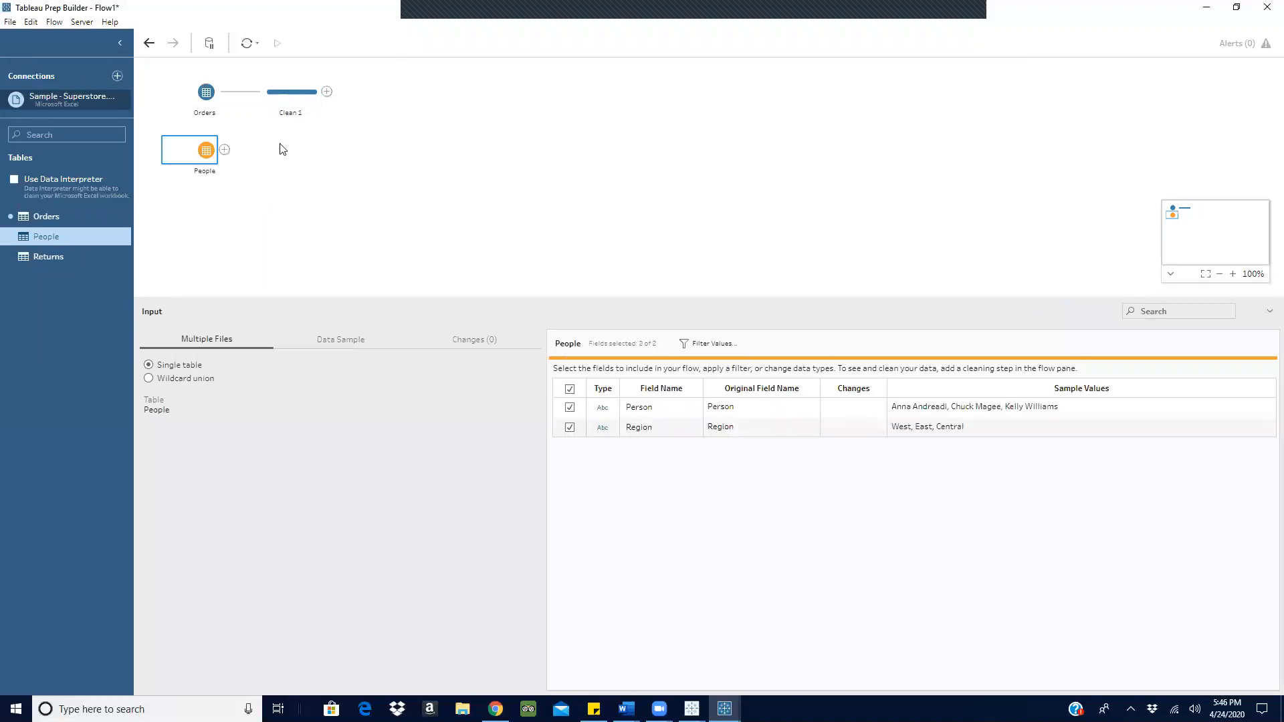
pyautogui.doubleClick(290, 113)
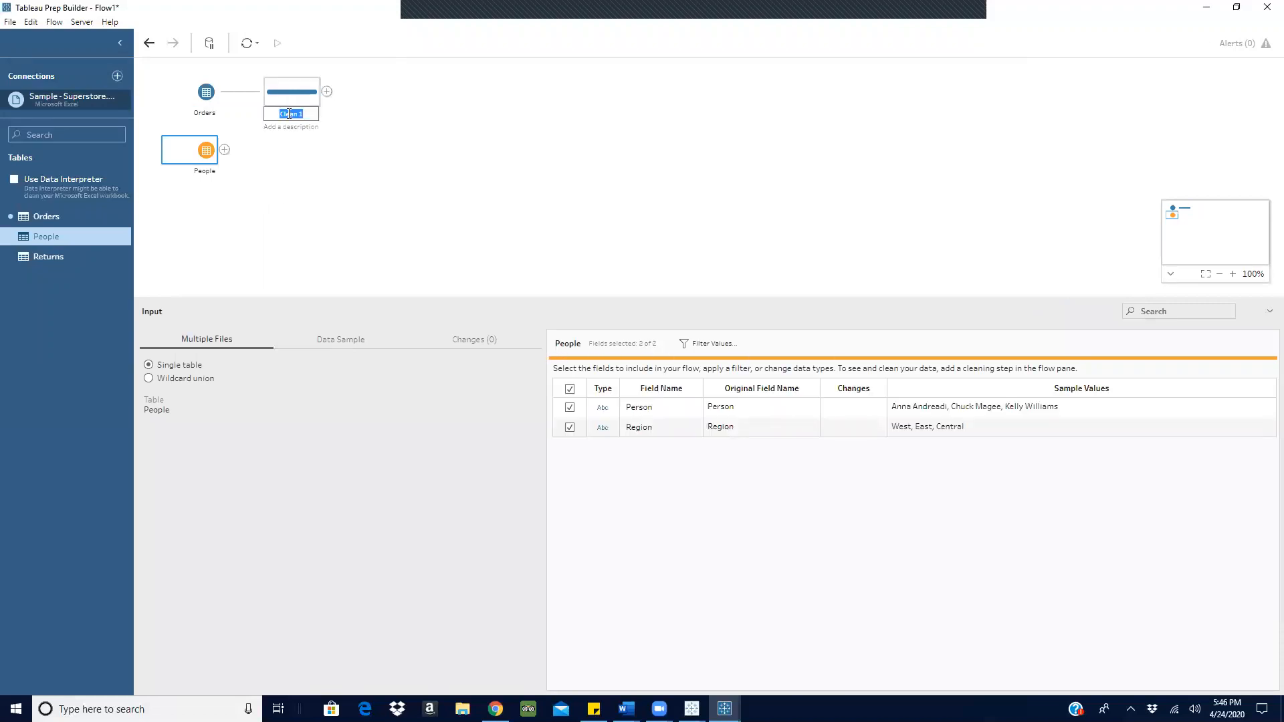
pyautogui.press('BackSpace')
pyautogui.click(224, 151)
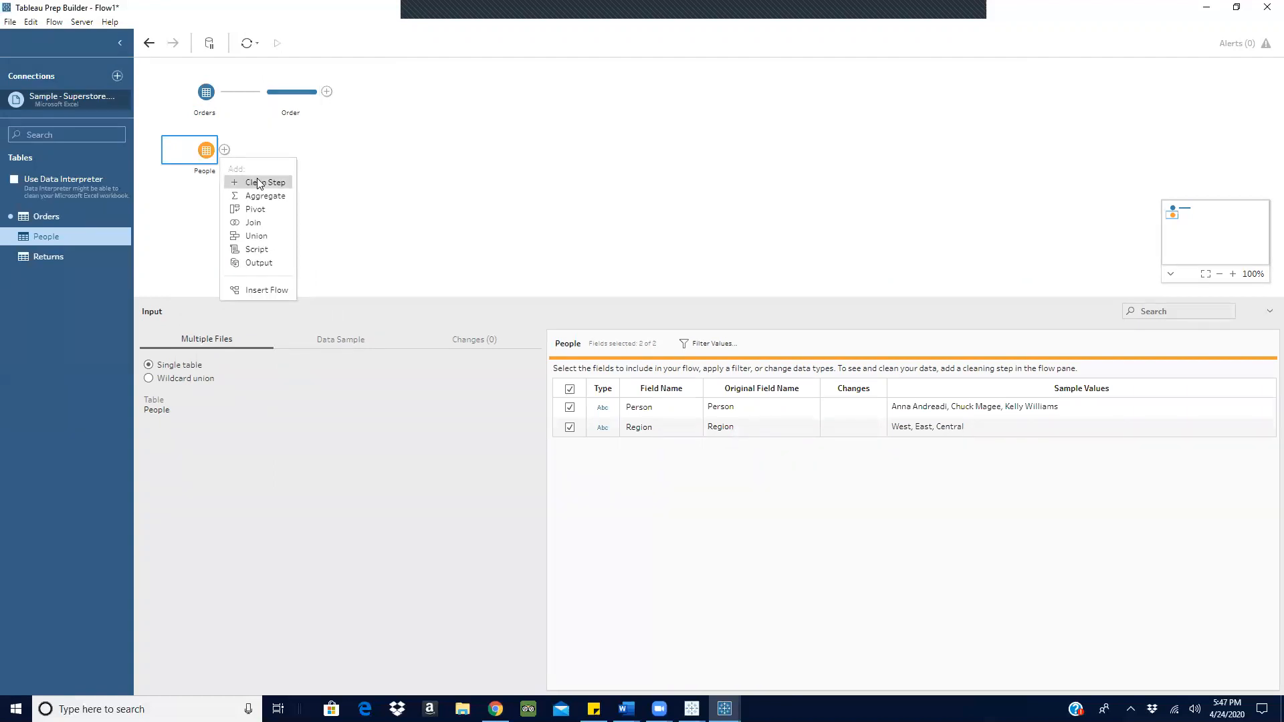
pyautogui.click(291, 115)
pyautogui.click(292, 113)
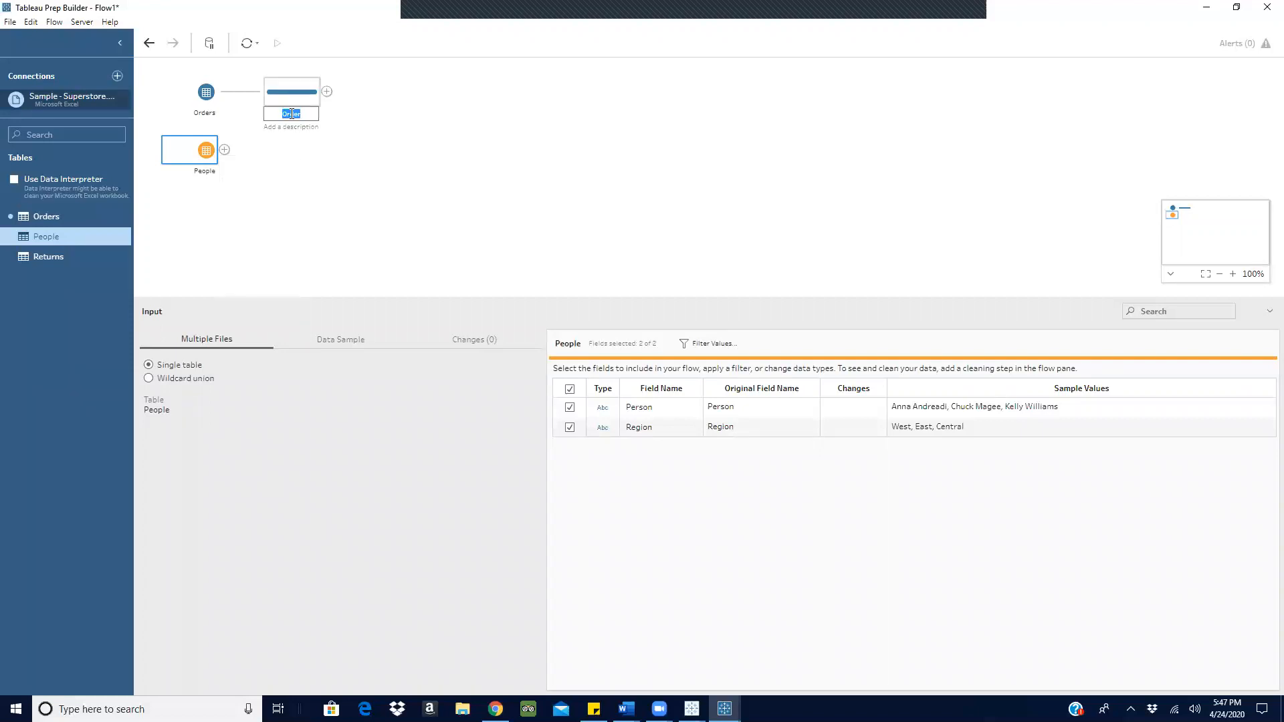
pyautogui.click(305, 114)
pyautogui.click(428, 134)
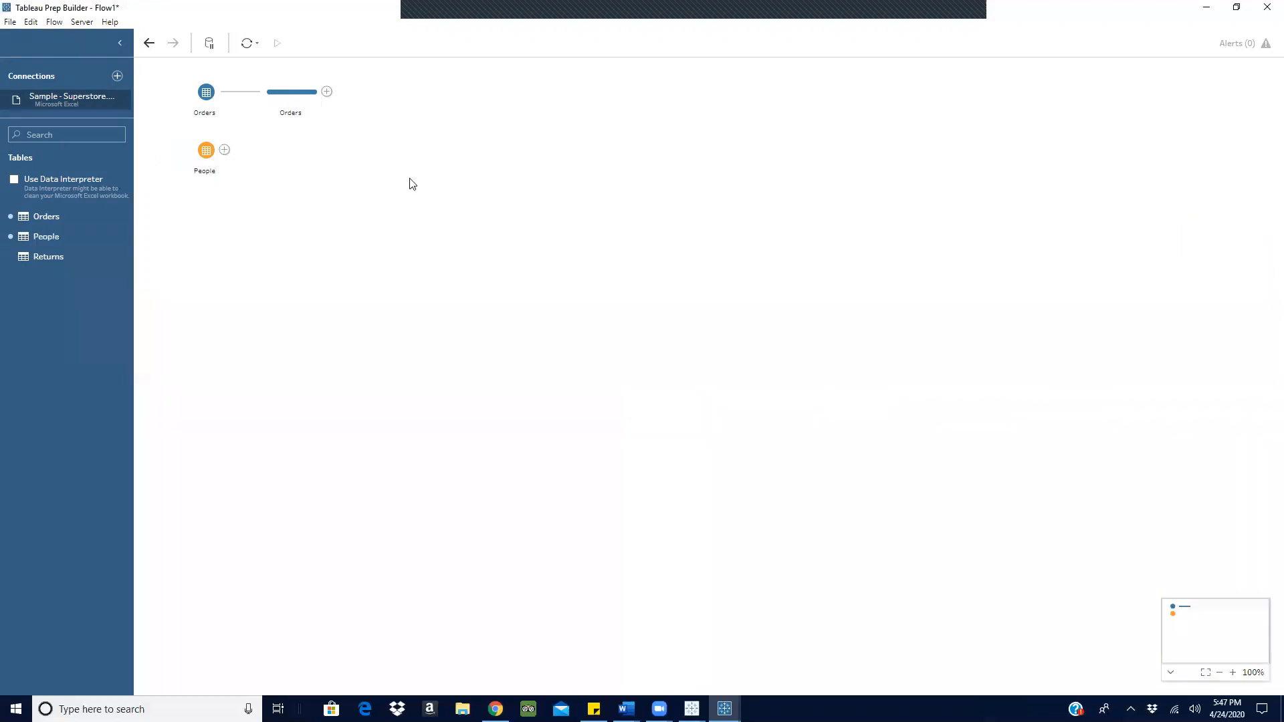
# Add a clean step after the People input and join it with the Orders clean step.
pyautogui.click(226, 151)
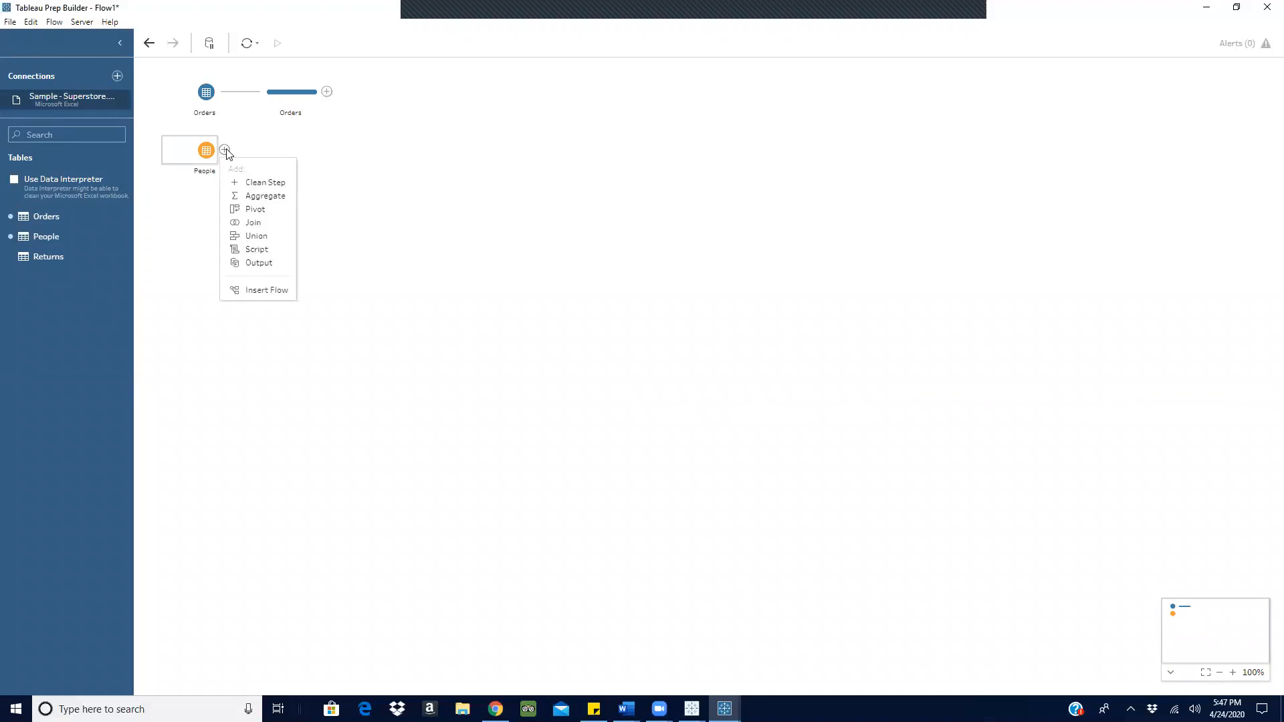
pyautogui.click(260, 180)
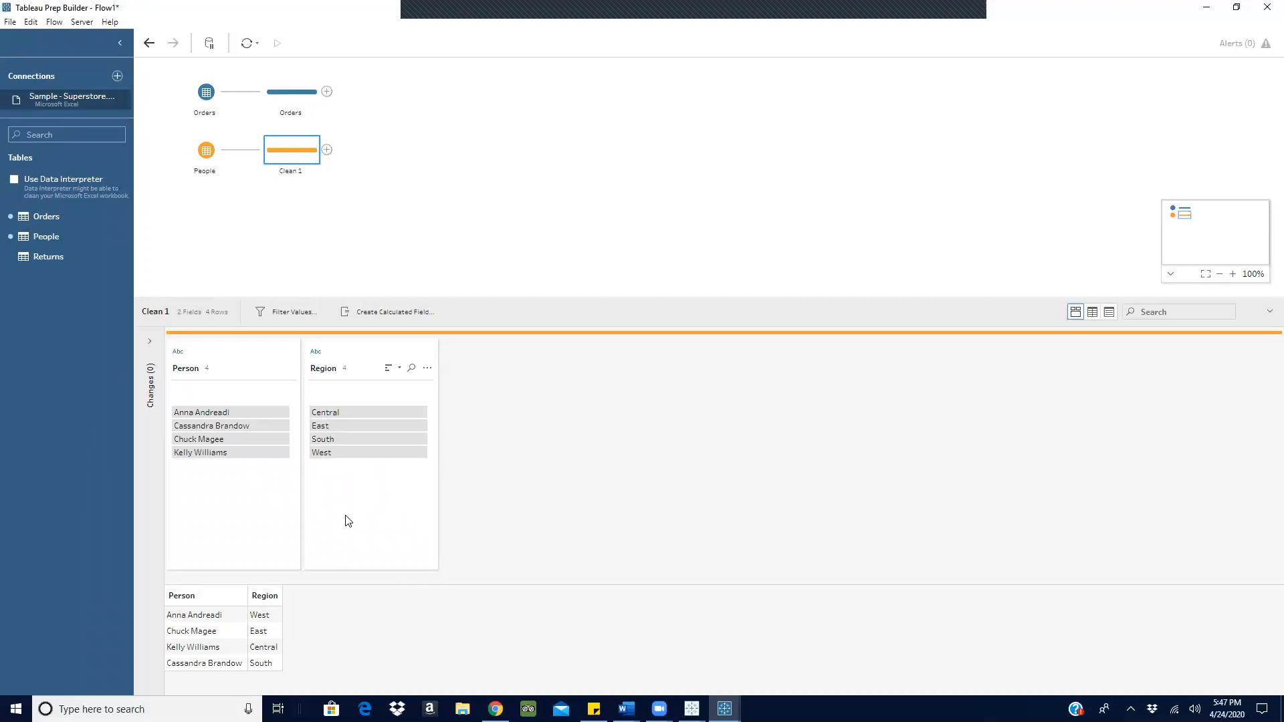
pyautogui.click(311, 96)
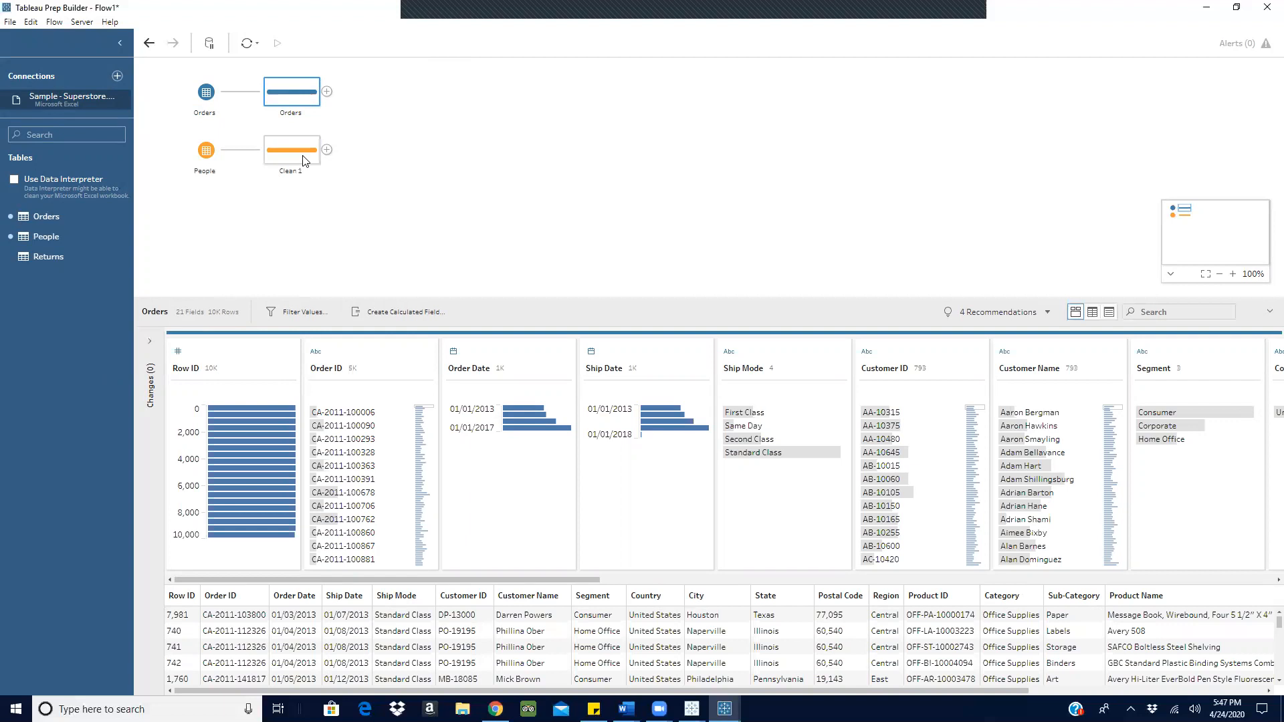
pyautogui.moveTo(303, 158); pyautogui.dragTo(329, 95)
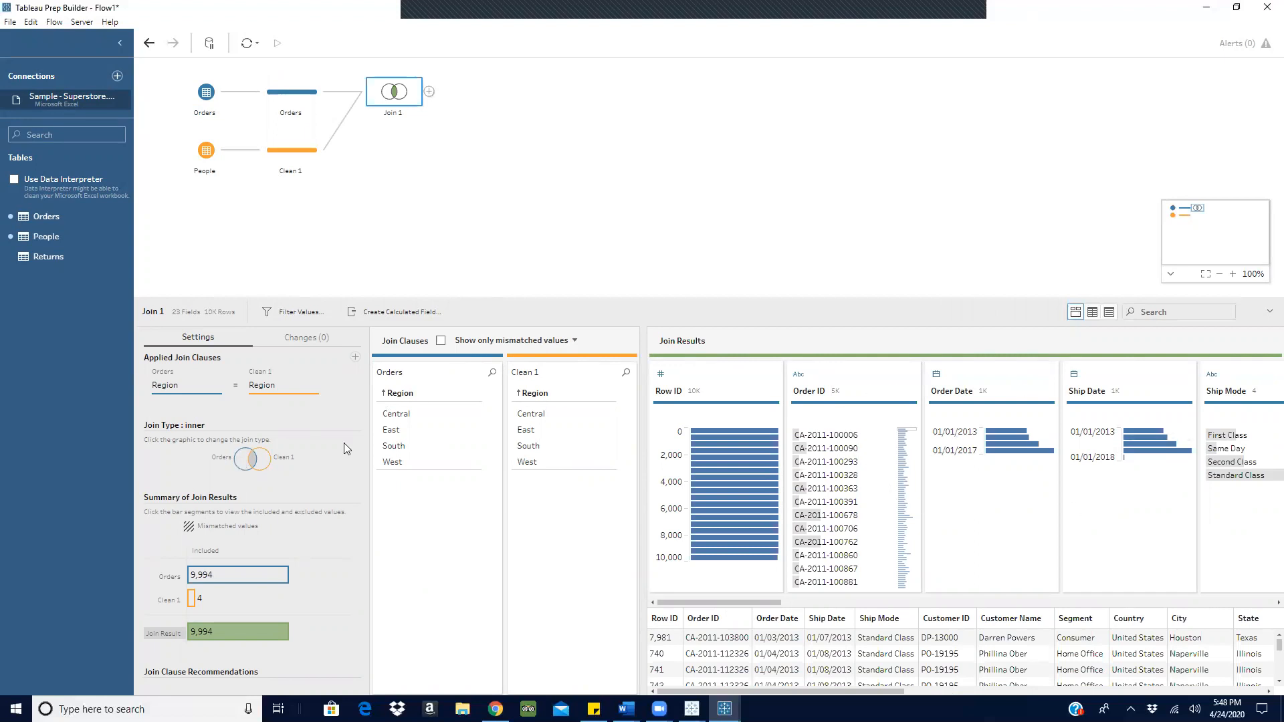
# Change the join between Orders and People to a left join that includes all Orders rows.
pyautogui.click(243, 461)
pyautogui.click(245, 461)
pyautogui.moveTo(763, 600); pyautogui.dragTo(766, 602)
pyautogui.click(243, 466)
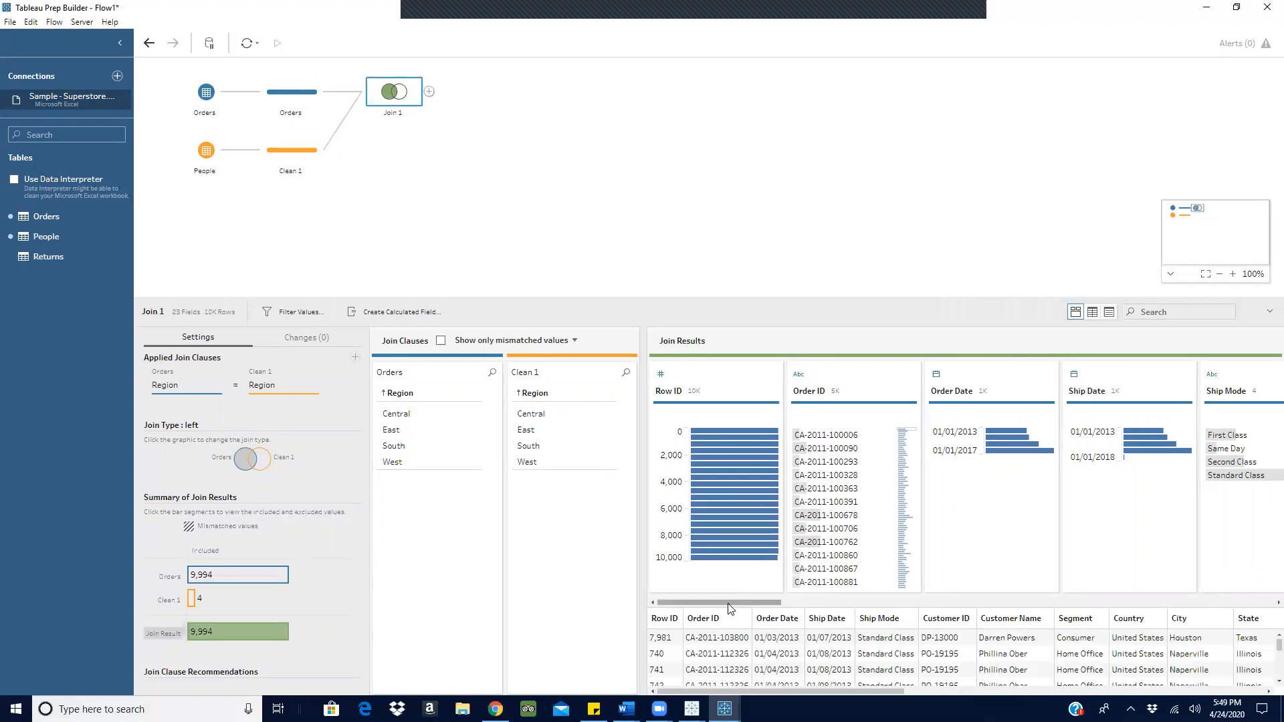
pyautogui.moveTo(732, 608)
pyautogui.mouseDown()
pyautogui.moveTo(877, 612)
pyautogui.moveTo(754, 651)
pyautogui.moveTo(939, 578)
pyautogui.moveTo(966, 611)
pyautogui.moveTo(712, 599)
pyautogui.mouseUp()
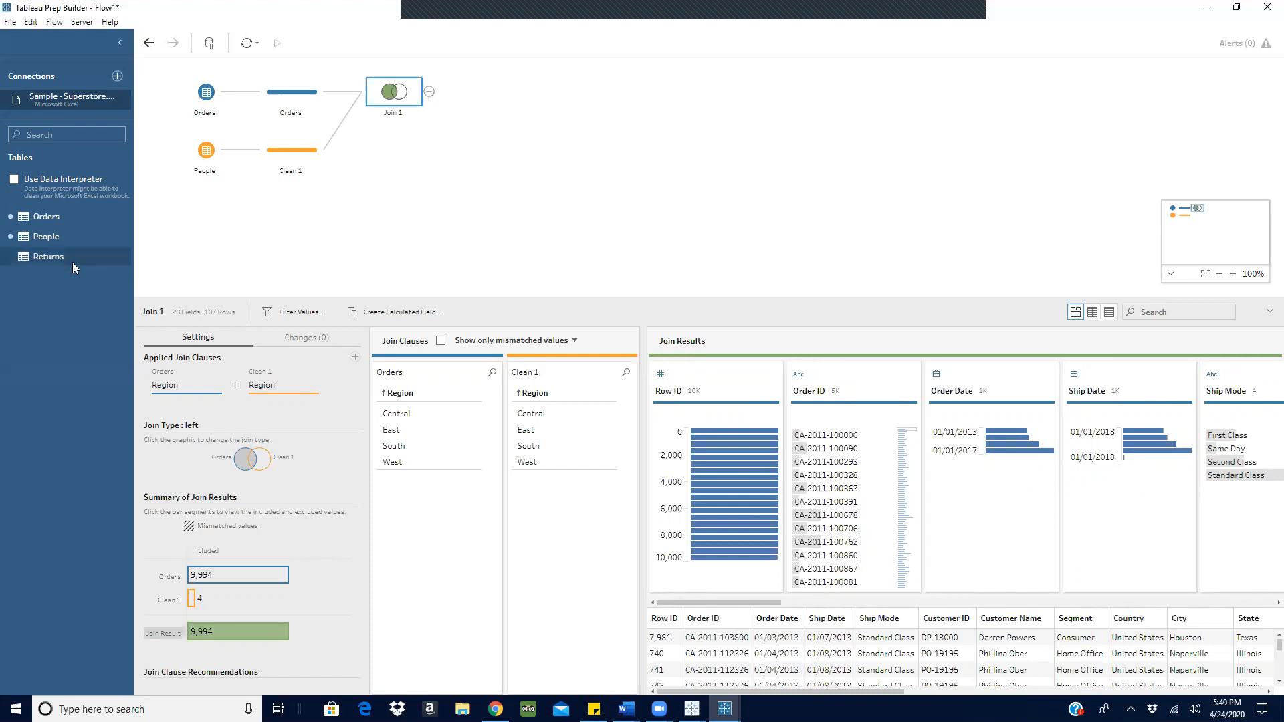
# Add the Returns table to the flow with a clean step after it.
pyautogui.moveTo(48, 258); pyautogui.dragTo(296, 228)
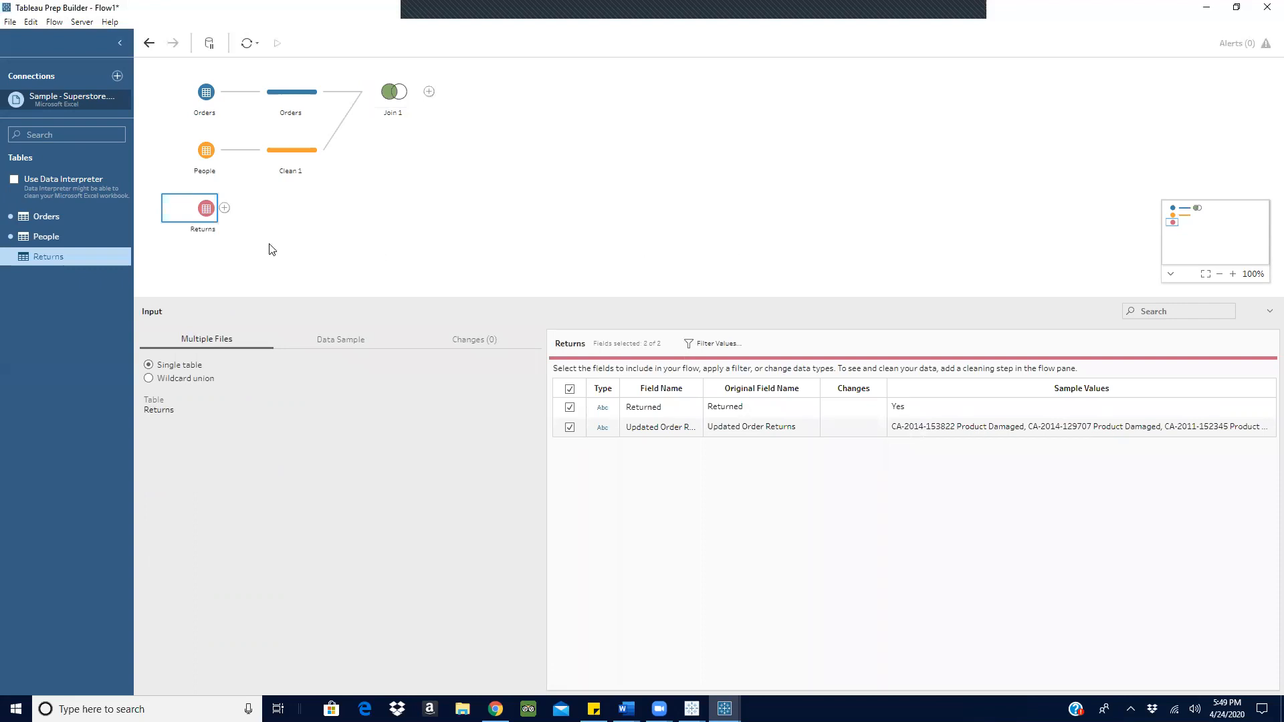
pyautogui.click(225, 208)
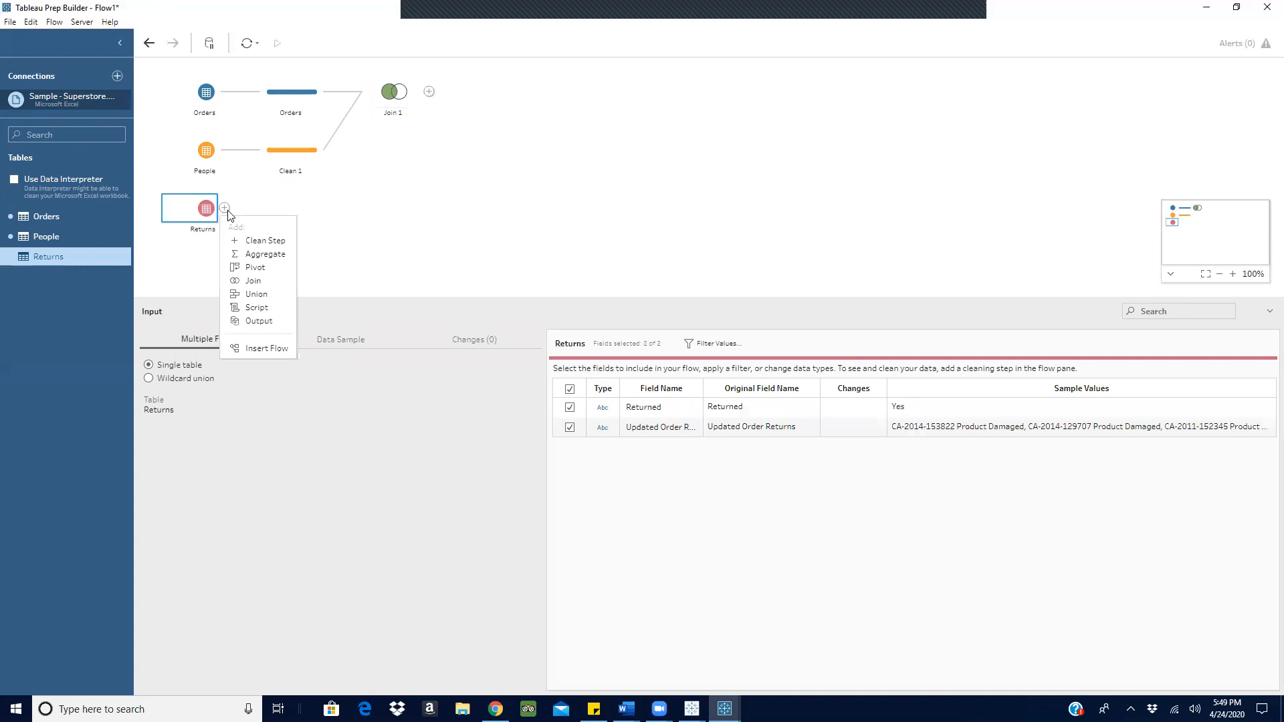
pyautogui.click(263, 242)
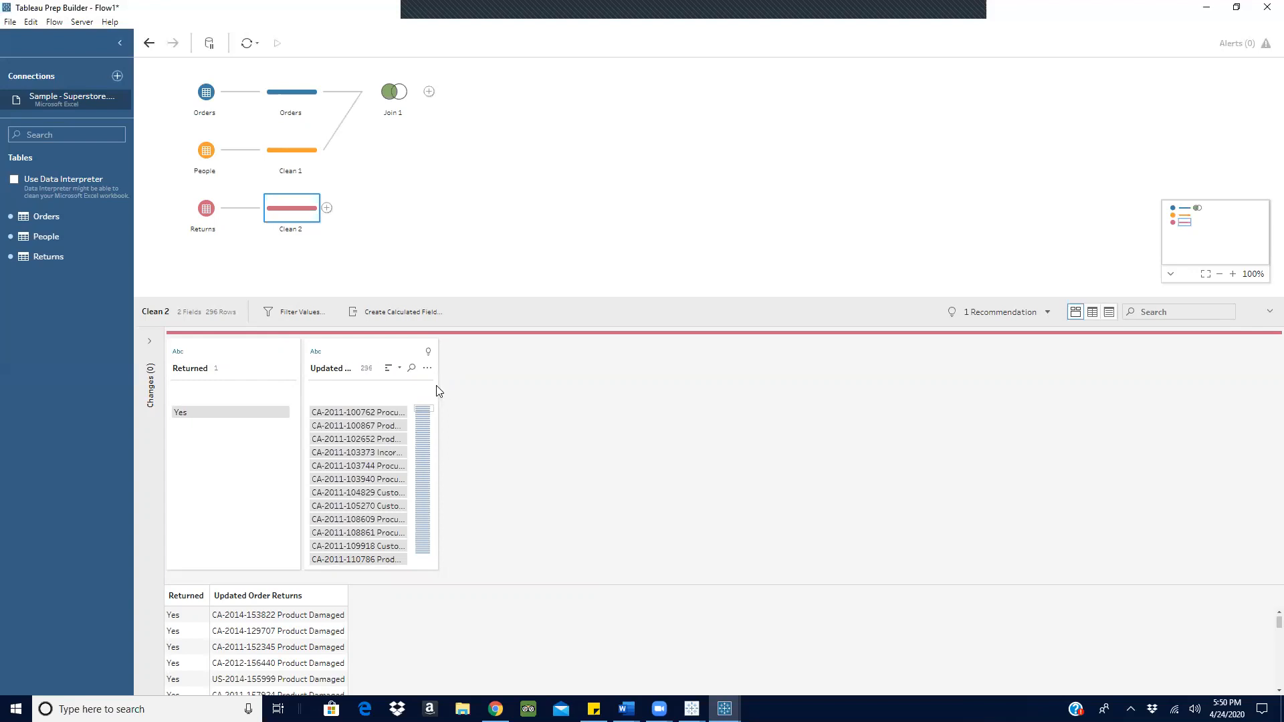
# Widen the Updated Order Returns field card and rename the clean step after the People input as People.
pyautogui.moveTo(439, 385); pyautogui.dragTo(678, 396)
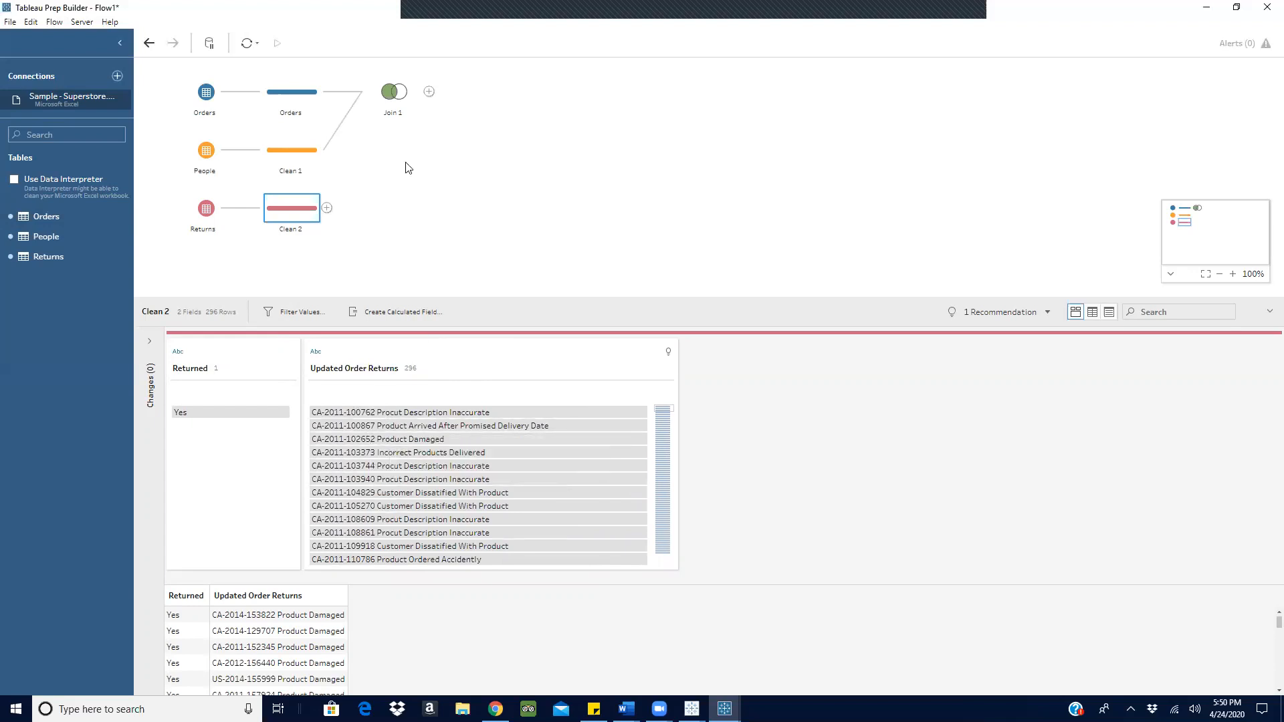
pyautogui.click(388, 95)
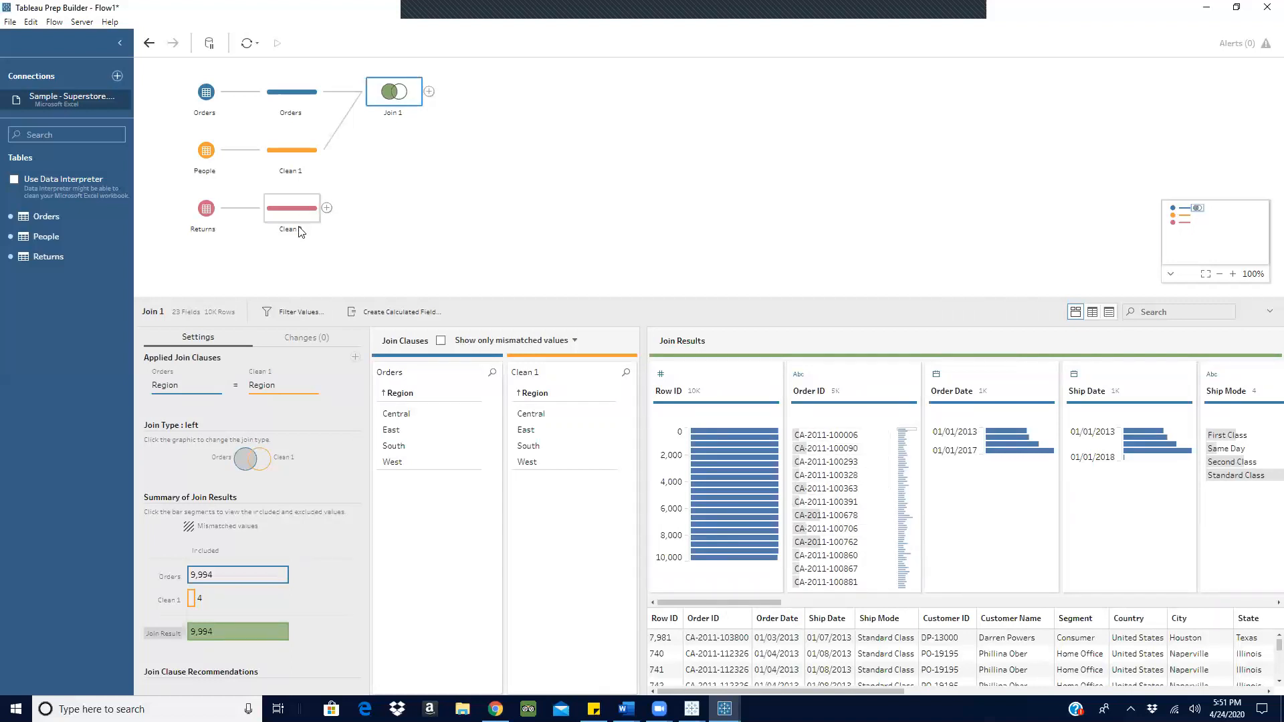
pyautogui.click(293, 174)
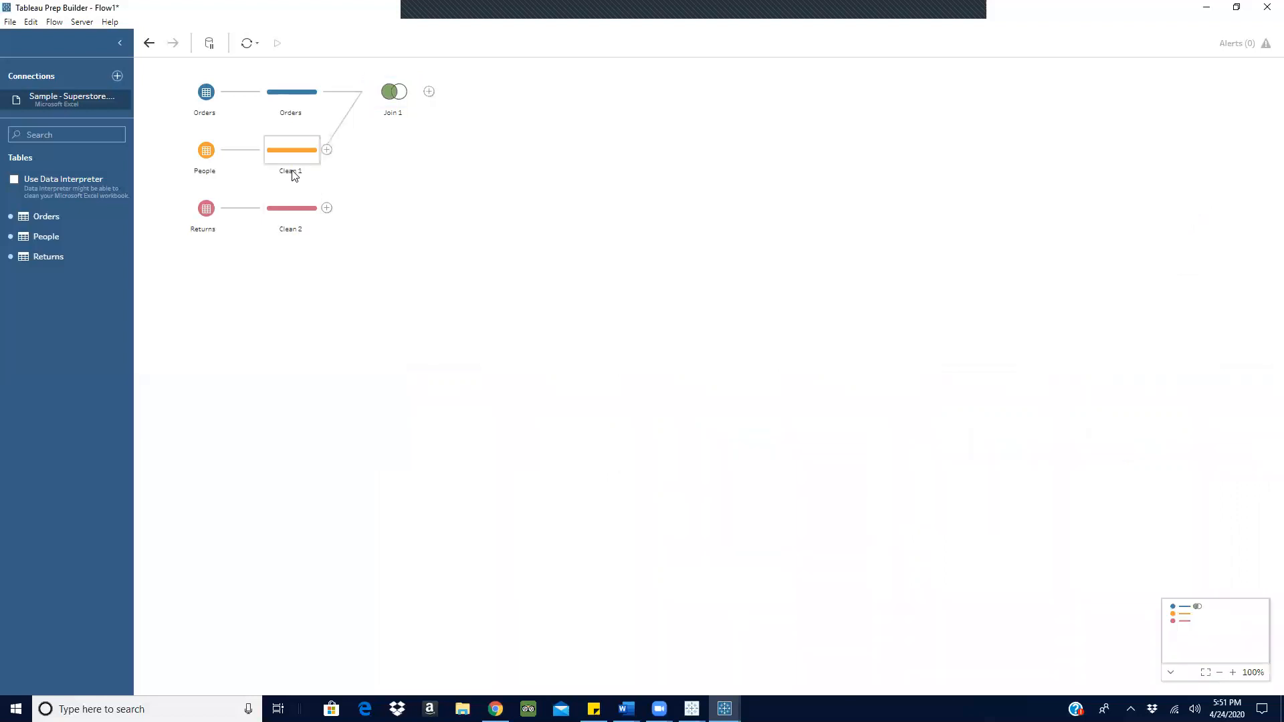
pyautogui.click(292, 172)
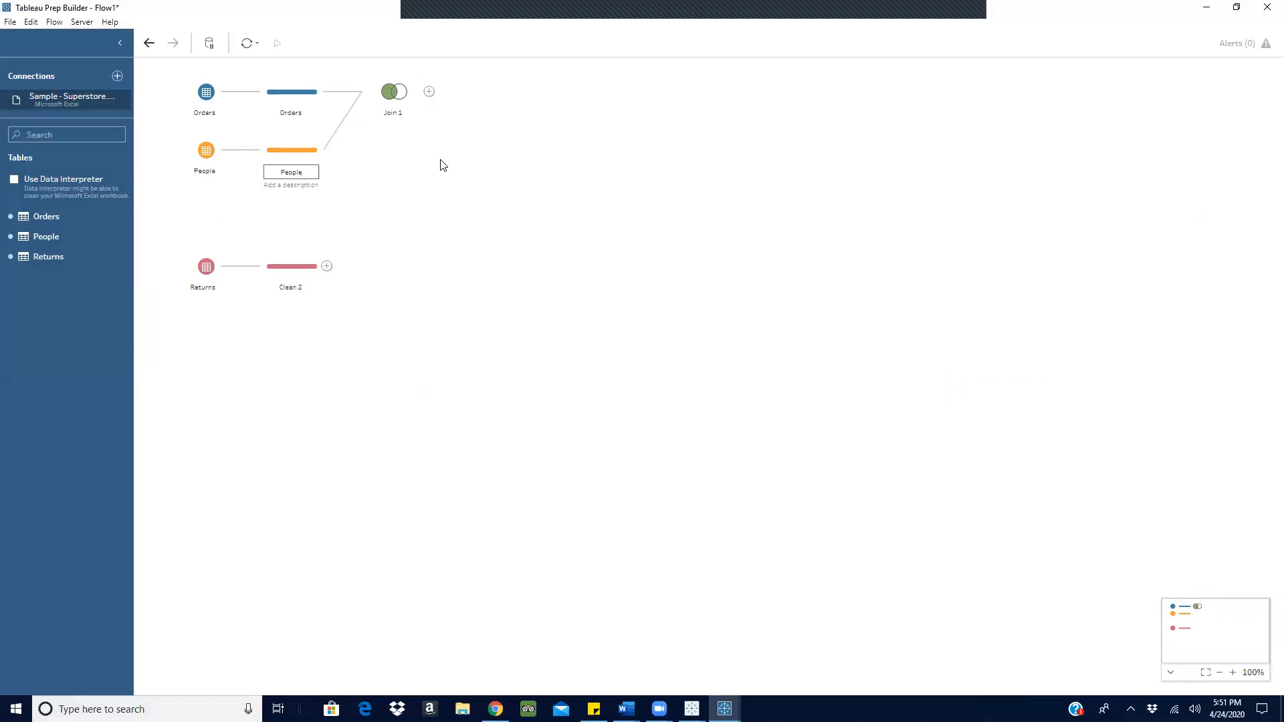
pyautogui.click(485, 238)
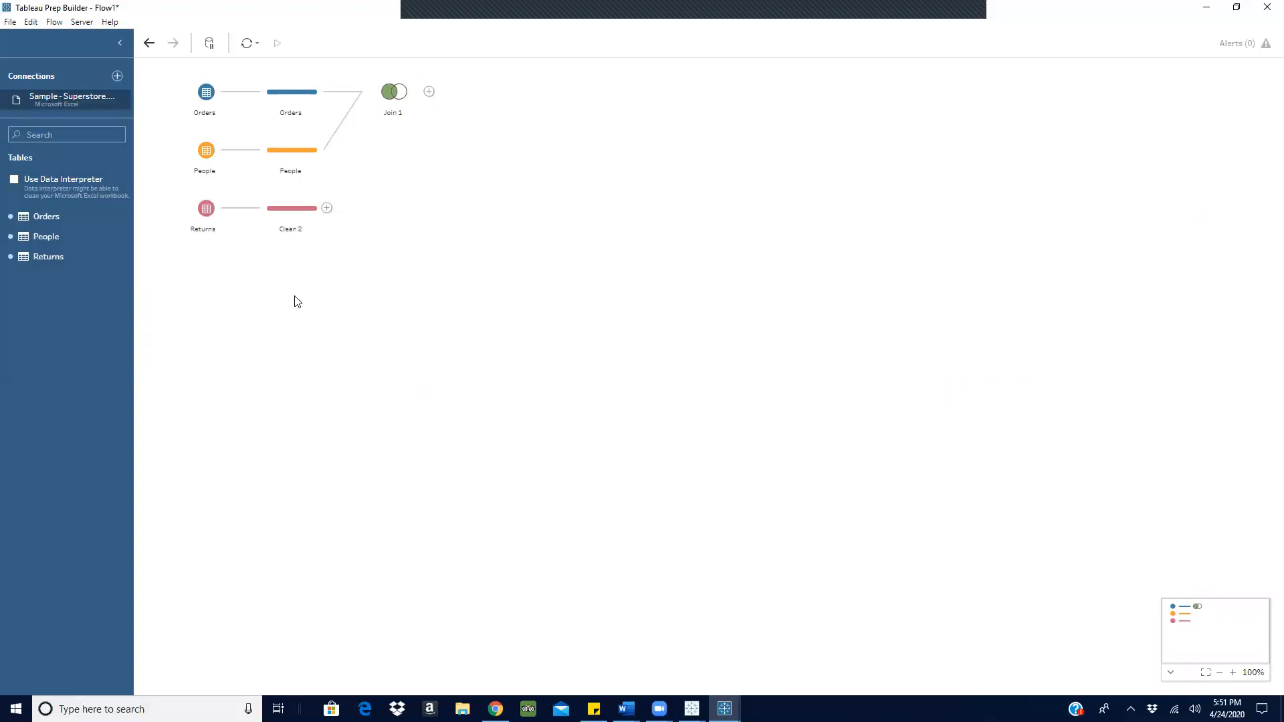
# Rename the clean step after the Returns input as Returns.
pyautogui.doubleClick(290, 230)
pyautogui.click(307, 229)
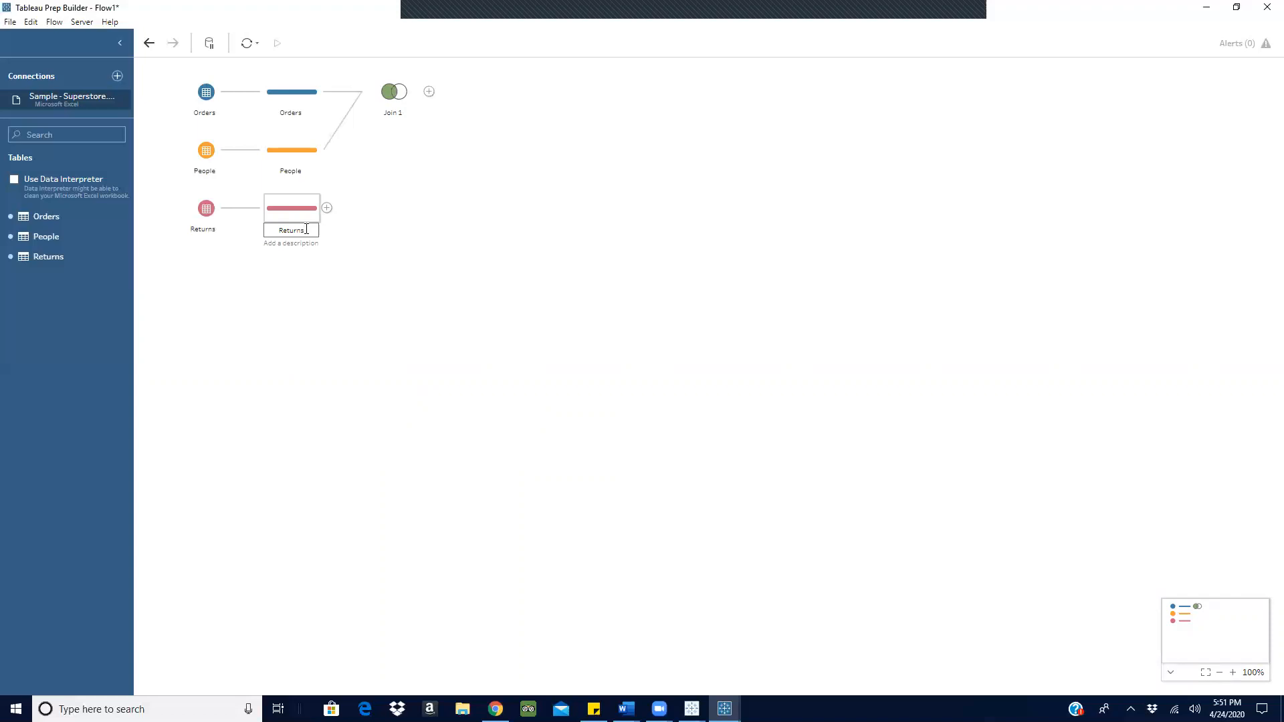
pyautogui.click(510, 224)
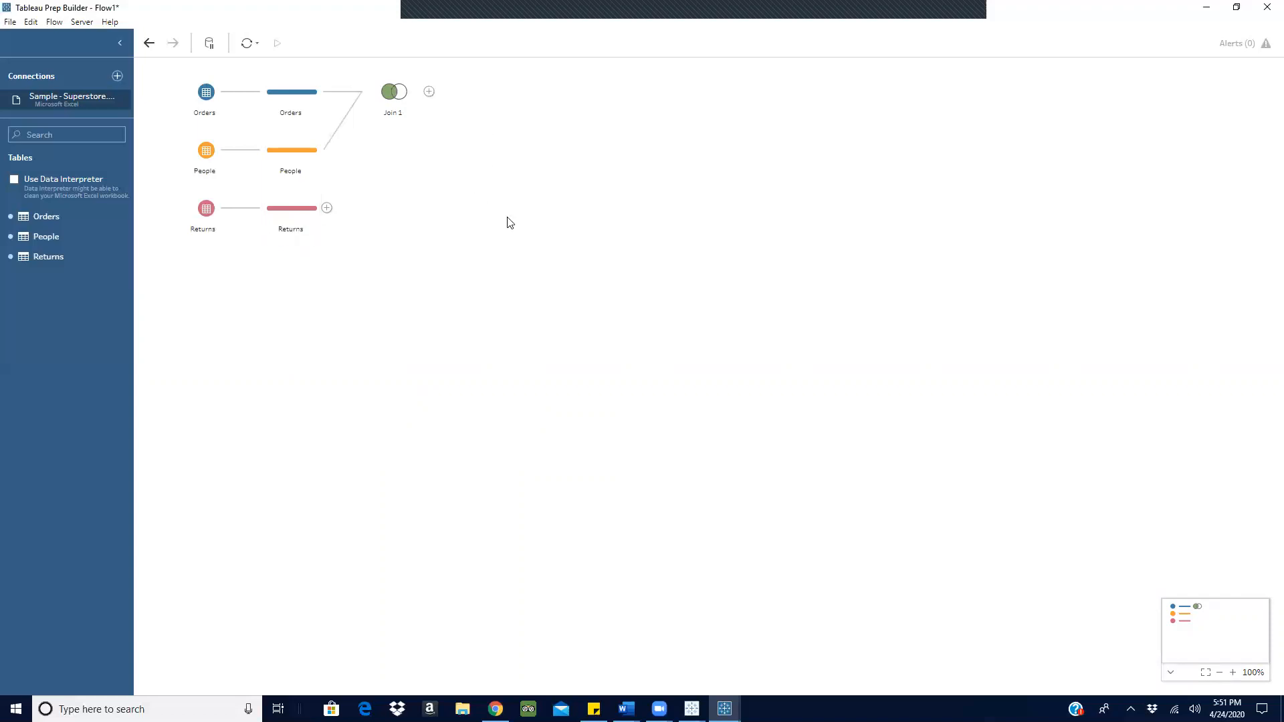
# Apply an automatic split to the Updated Order Returns field in the Returns clean step.
pyautogui.click(287, 213)
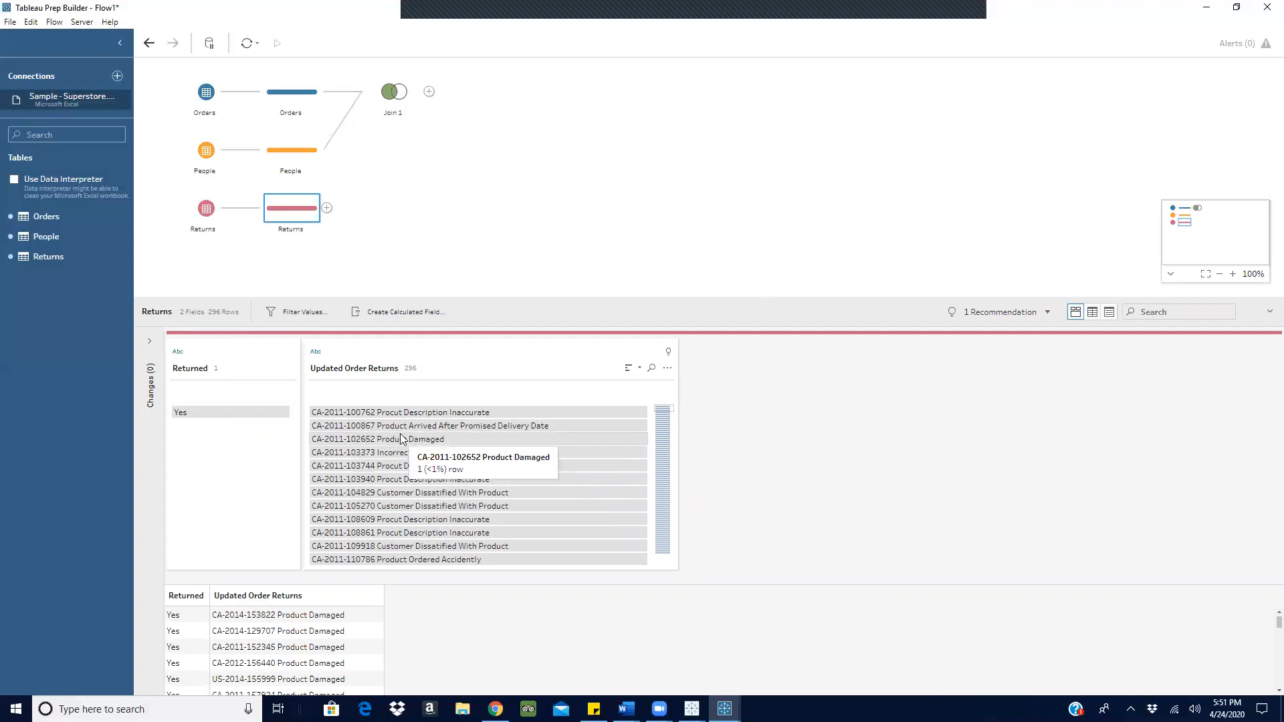
pyautogui.click(668, 368)
pyautogui.moveTo(701, 429)
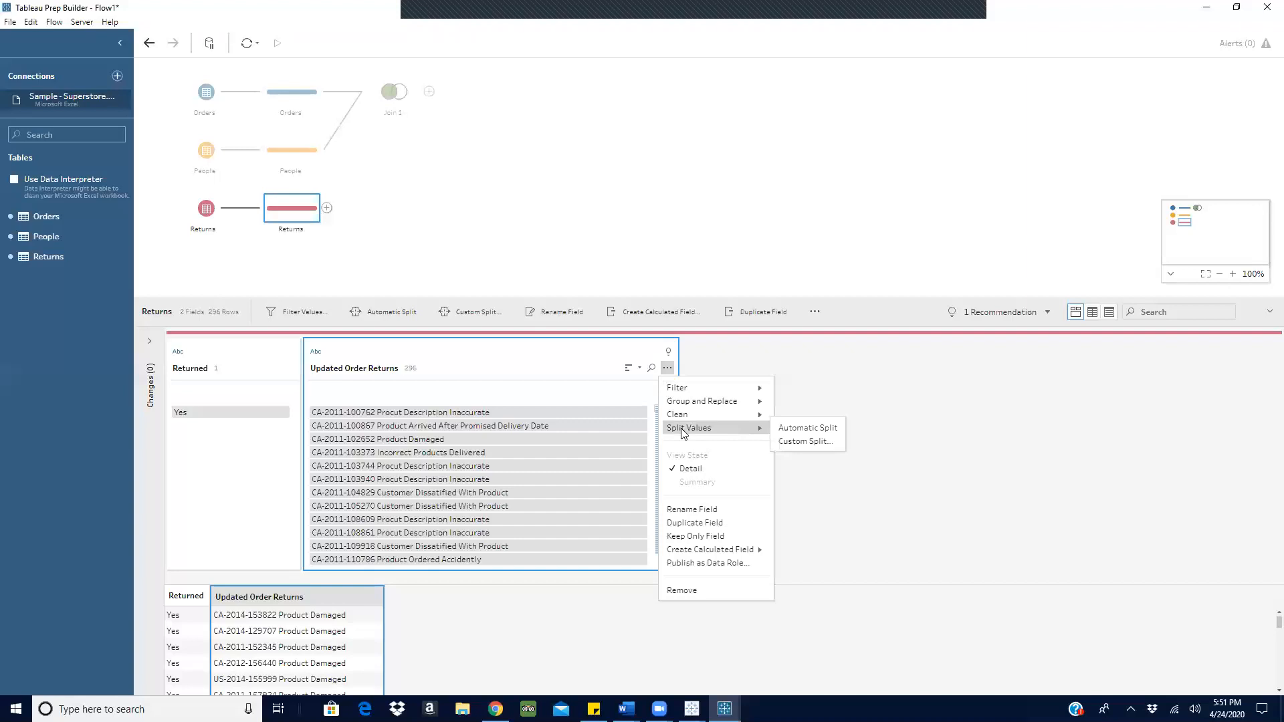
pyautogui.click(796, 429)
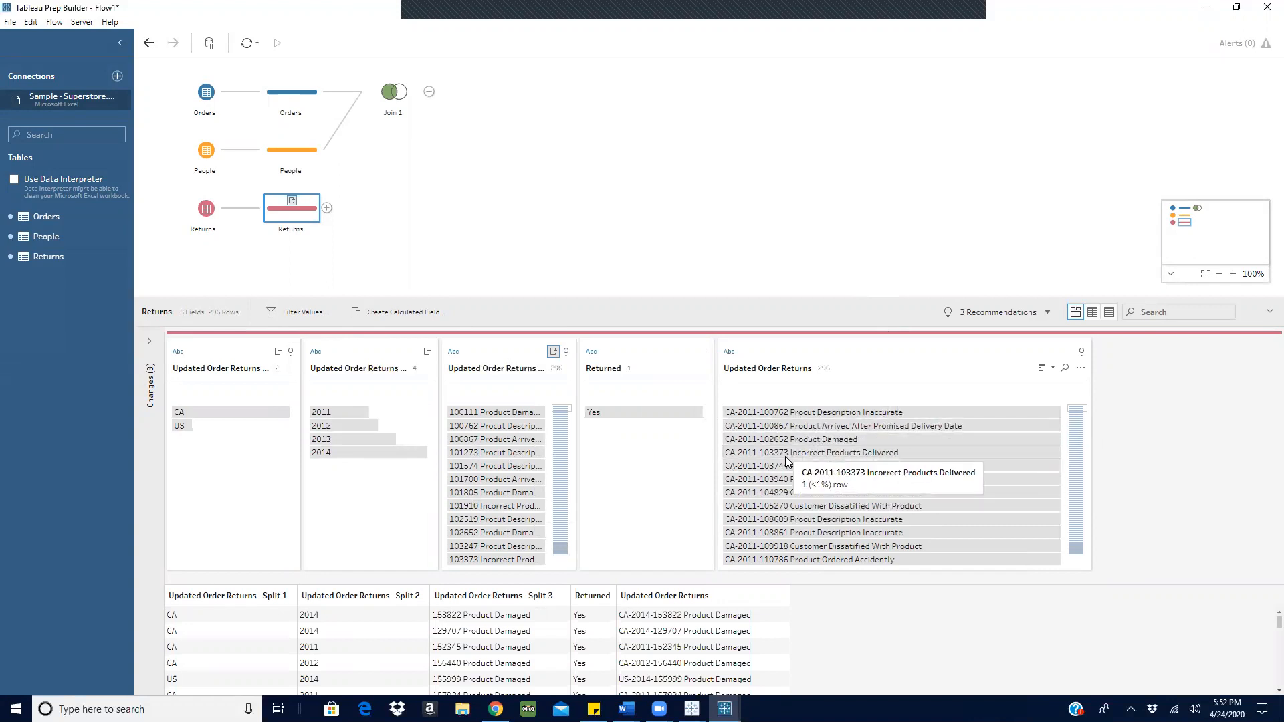
pyautogui.click(888, 370)
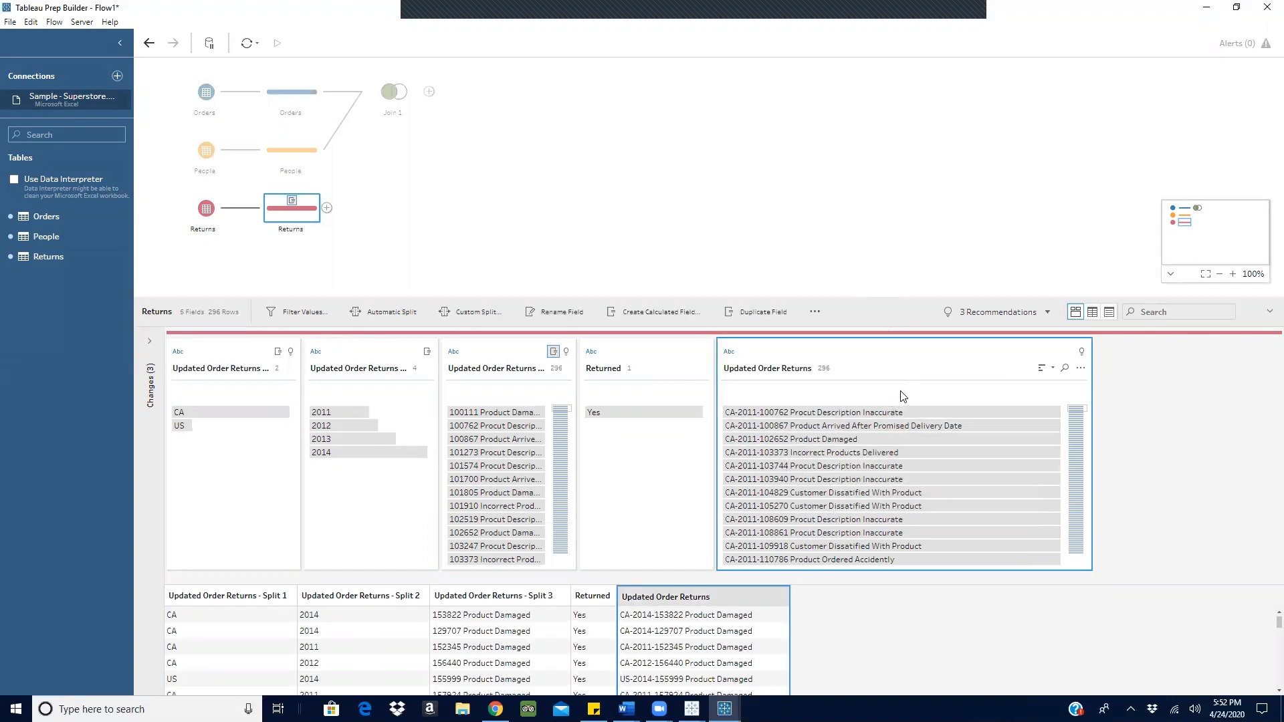
pyautogui.click(1081, 369)
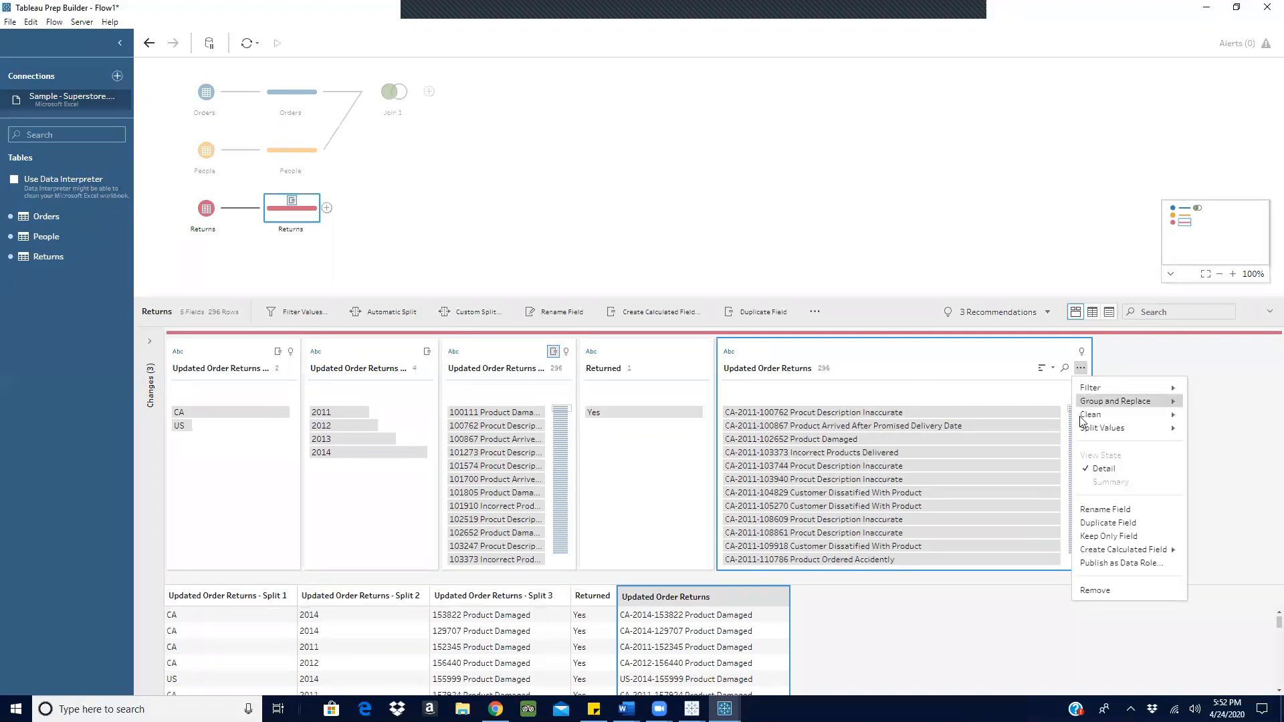
pyautogui.moveTo(1118, 557)
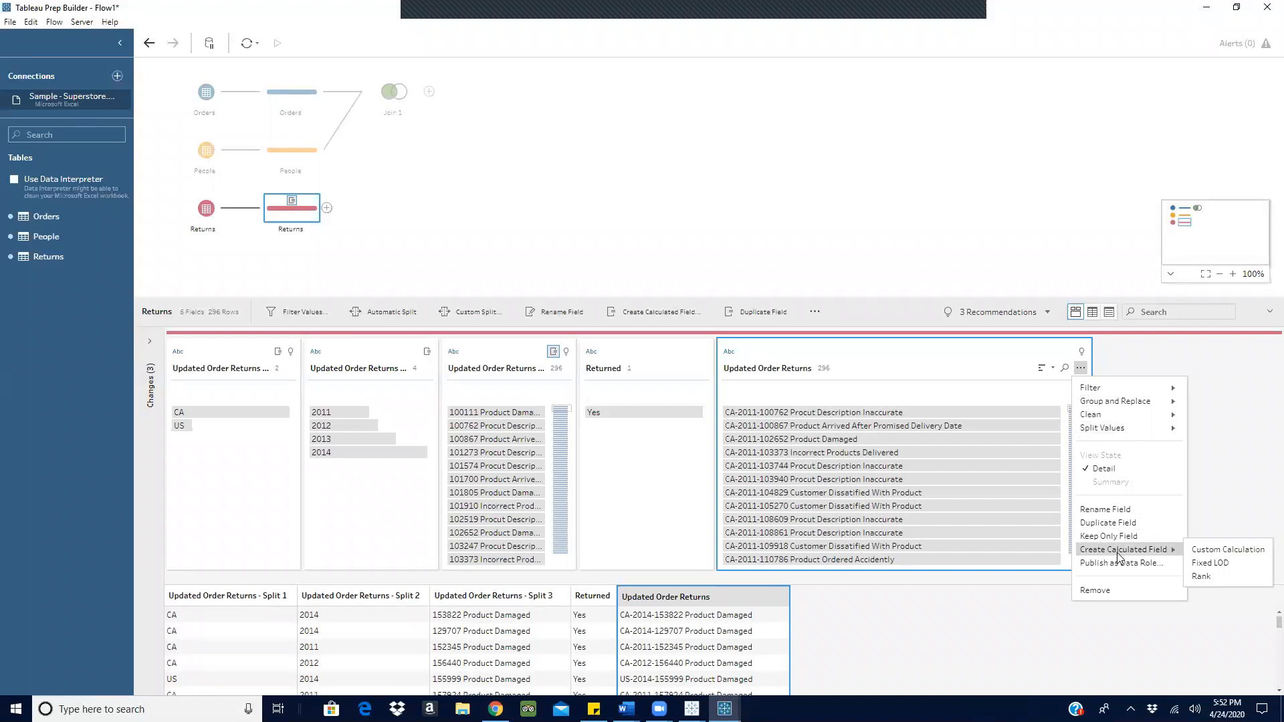
pyautogui.click(1216, 550)
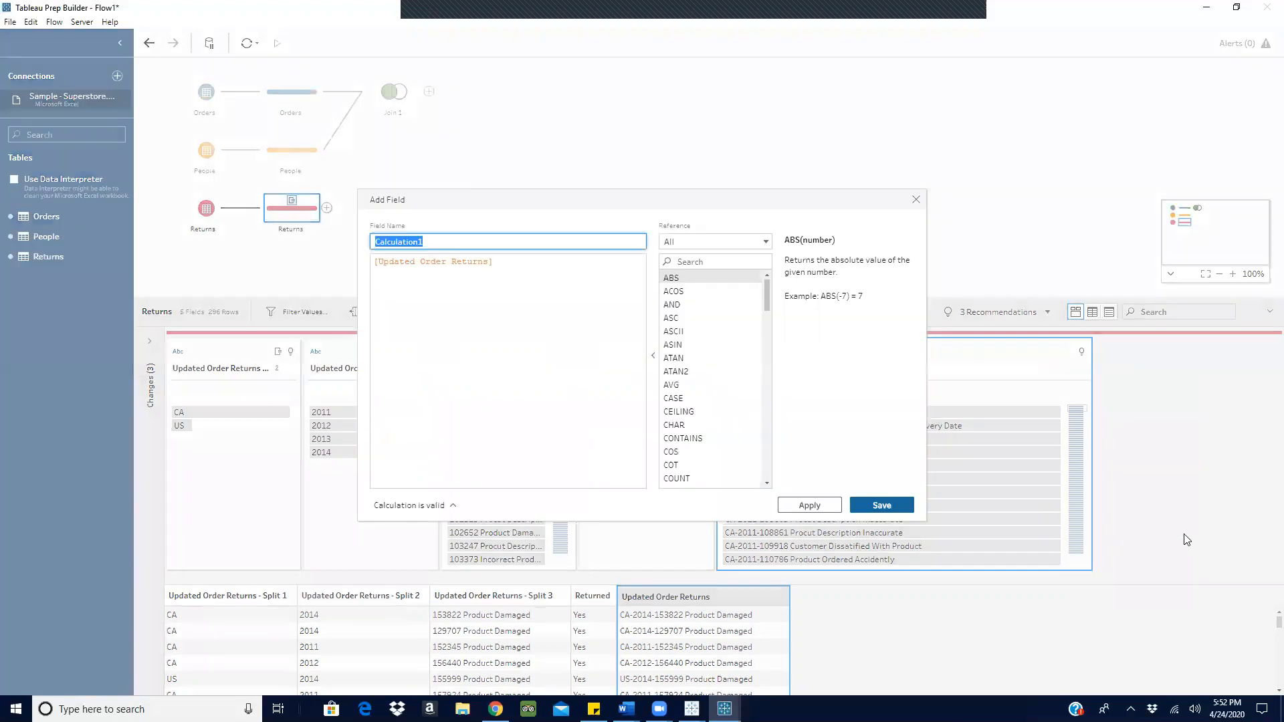
pyautogui.click(508, 268)
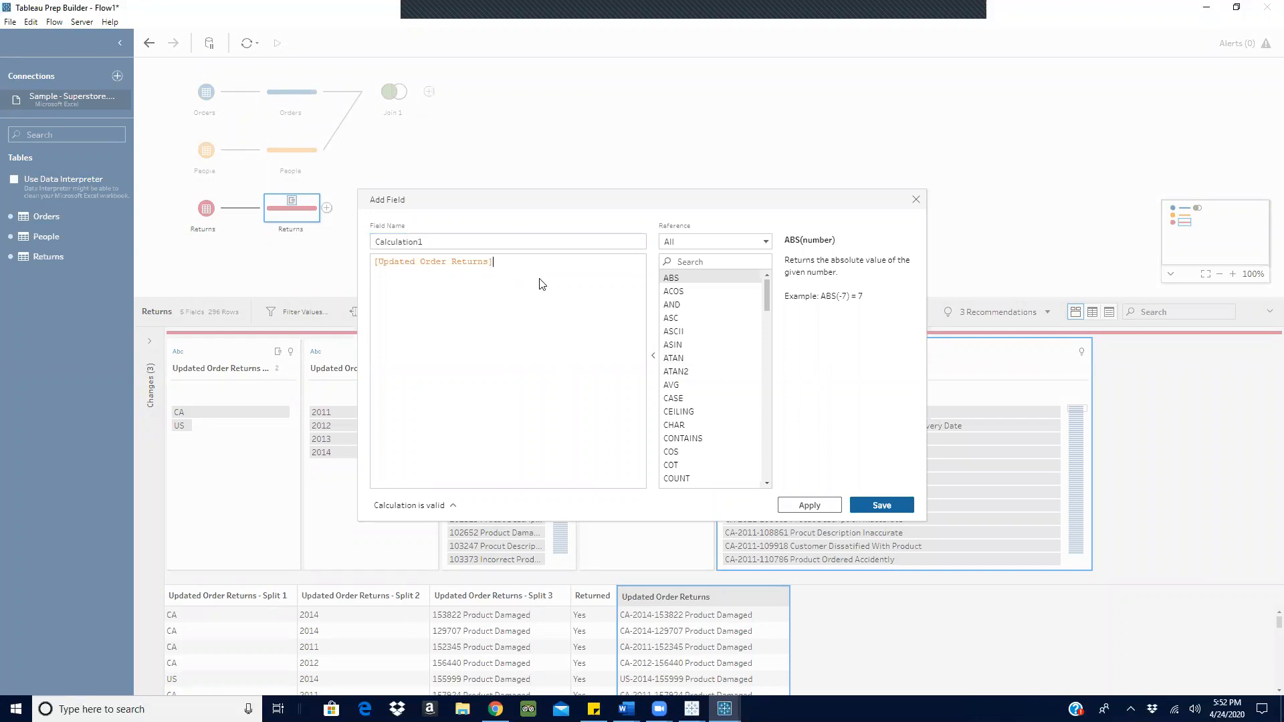
pyautogui.click(917, 200)
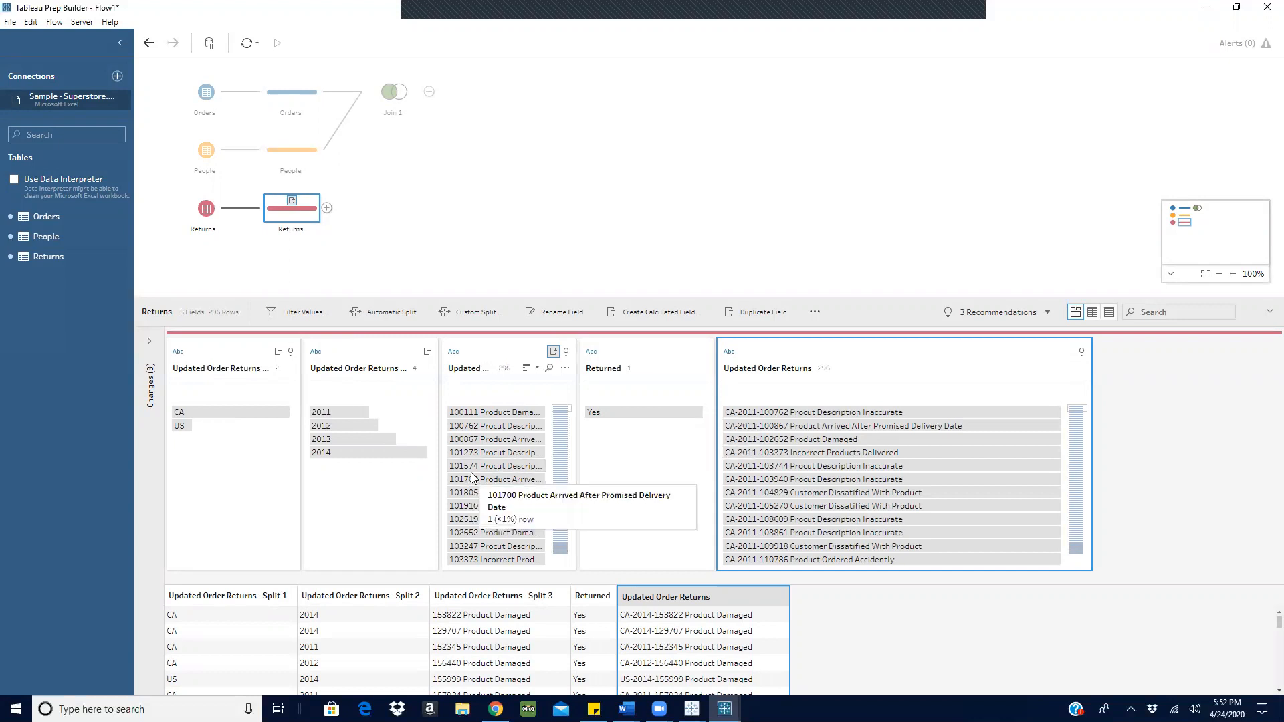
# Apply an automatic split to the Updated Order Returns - Split 3 field, which combines order number and return reason.
pyautogui.click(373, 358)
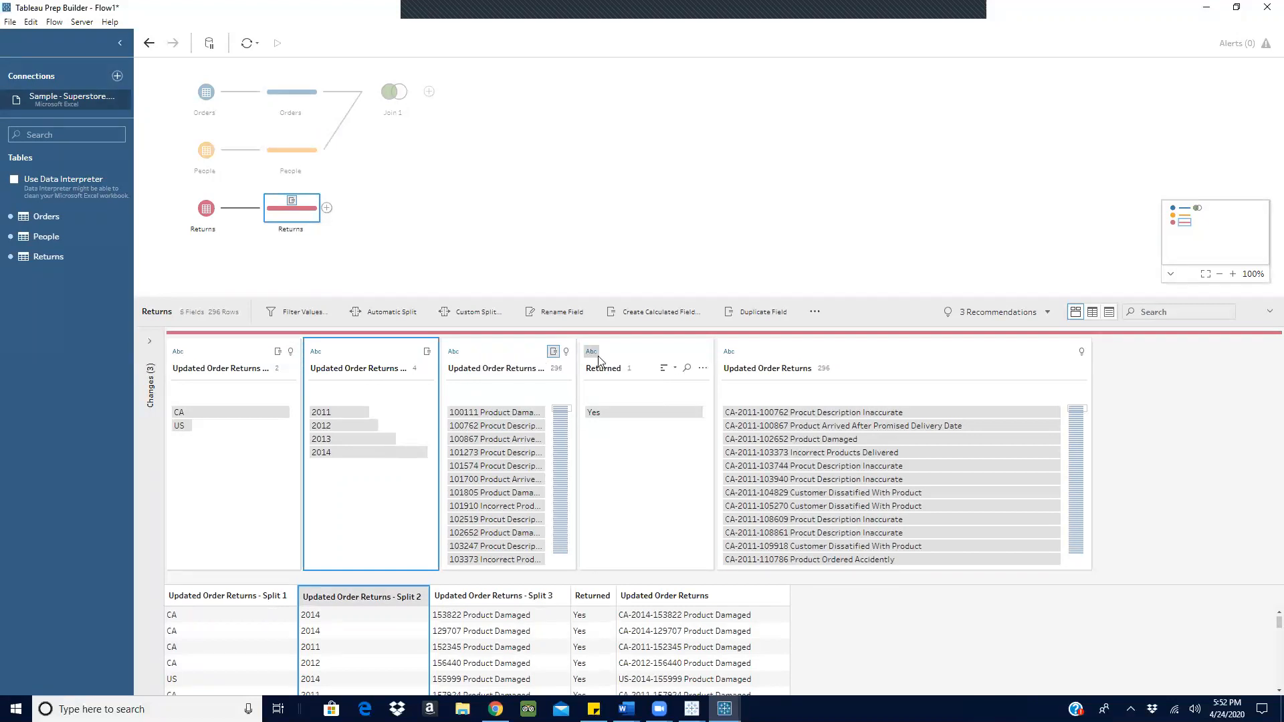
pyautogui.click(497, 356)
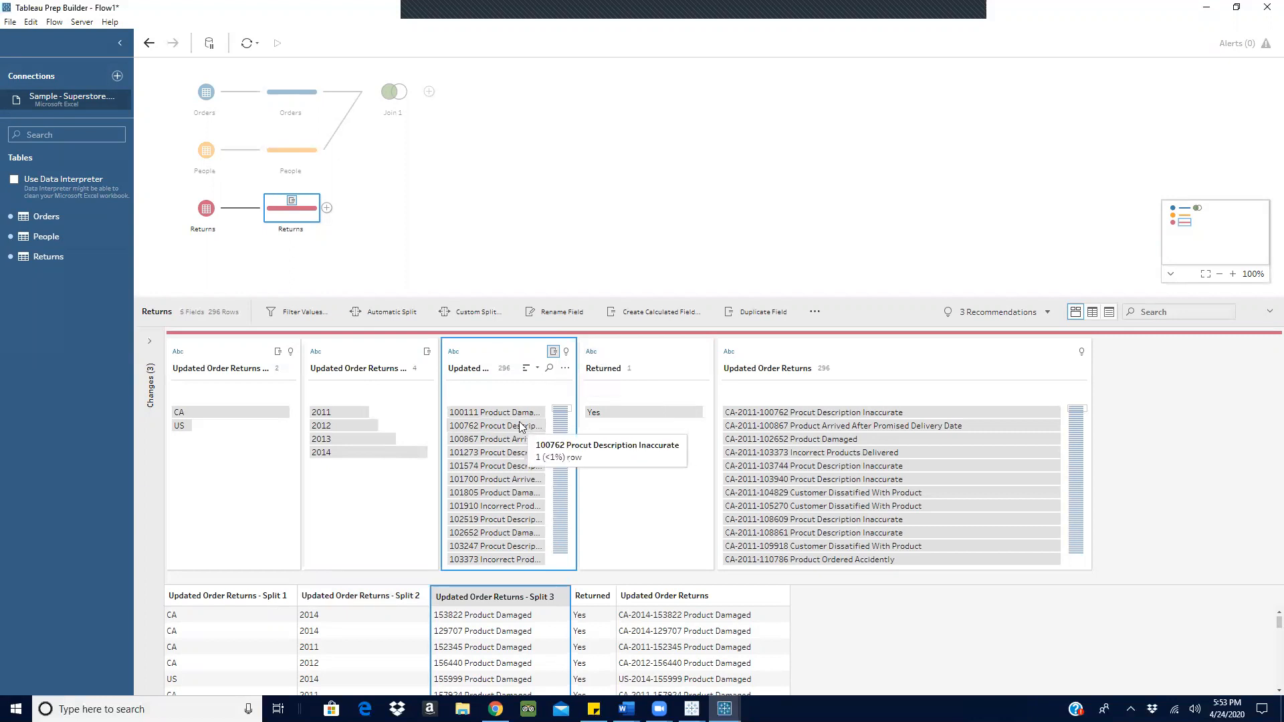
pyautogui.click(565, 369)
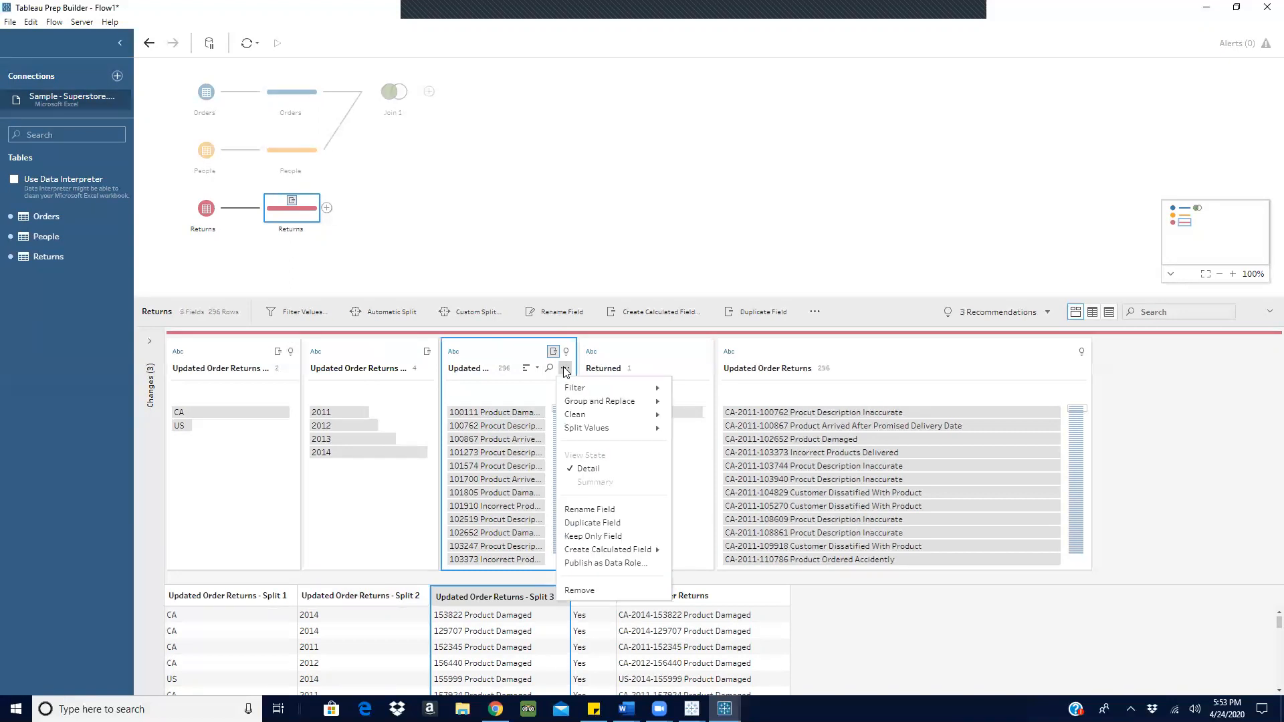
pyautogui.moveTo(585, 431)
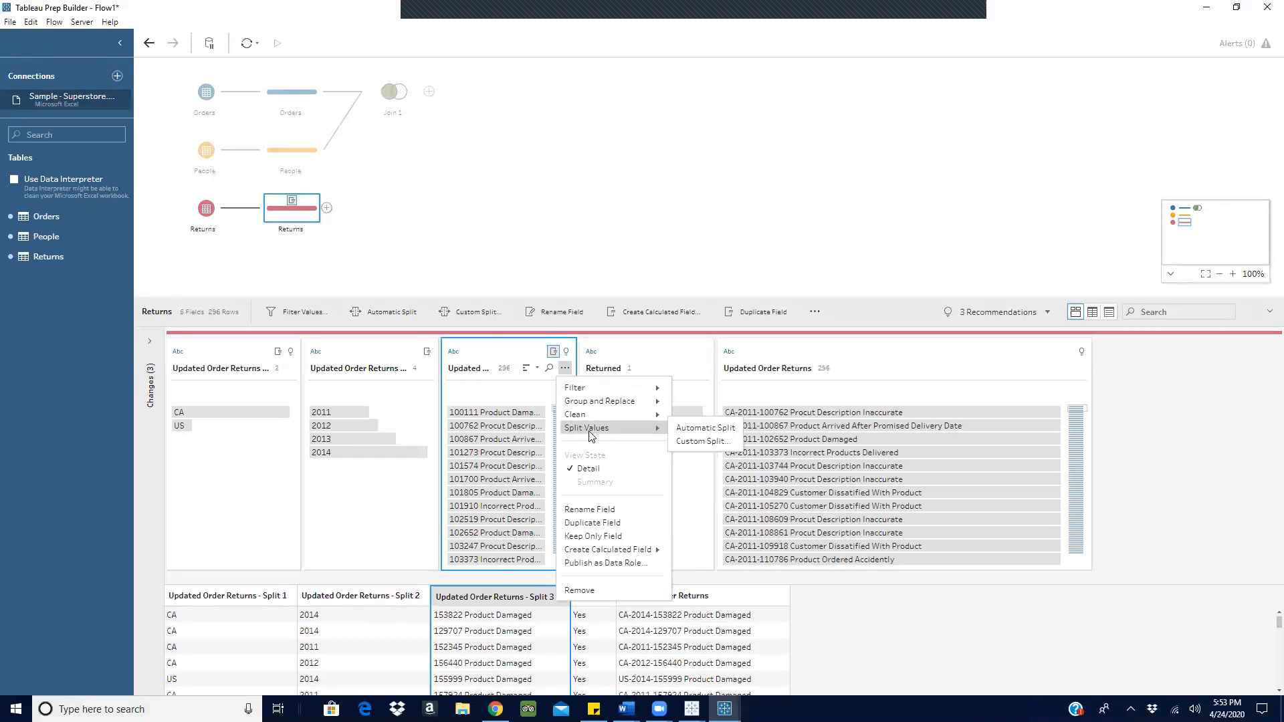
pyautogui.click(712, 432)
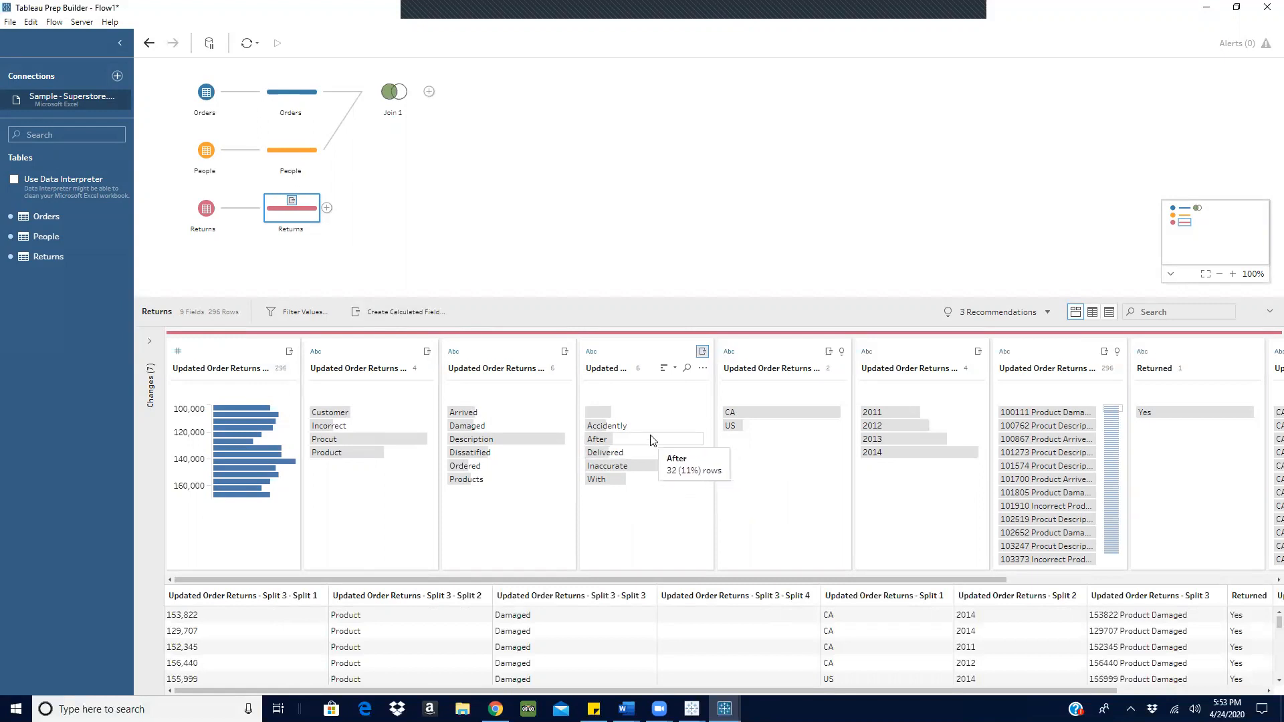
# Delete the calculated fields Split 3 - Split 4 and Split 3 - Split 3 from the Returns step's list of changes.
pyautogui.click(149, 340)
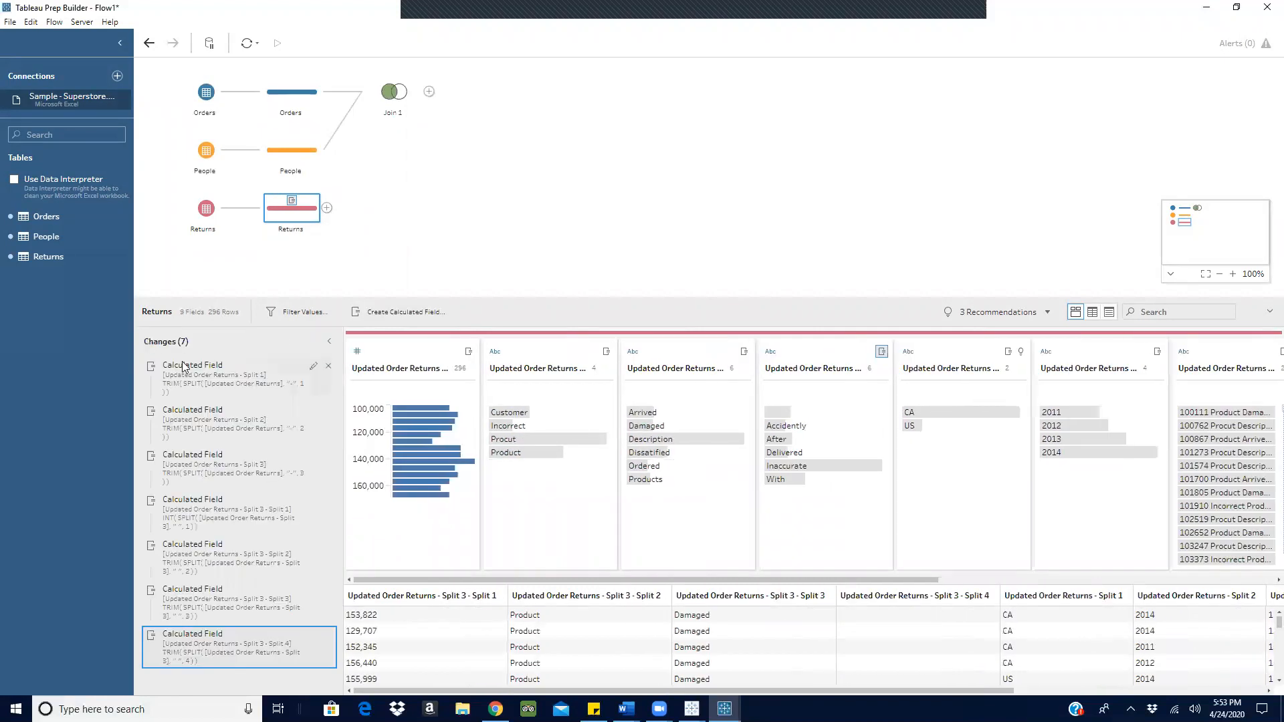
pyautogui.click(328, 636)
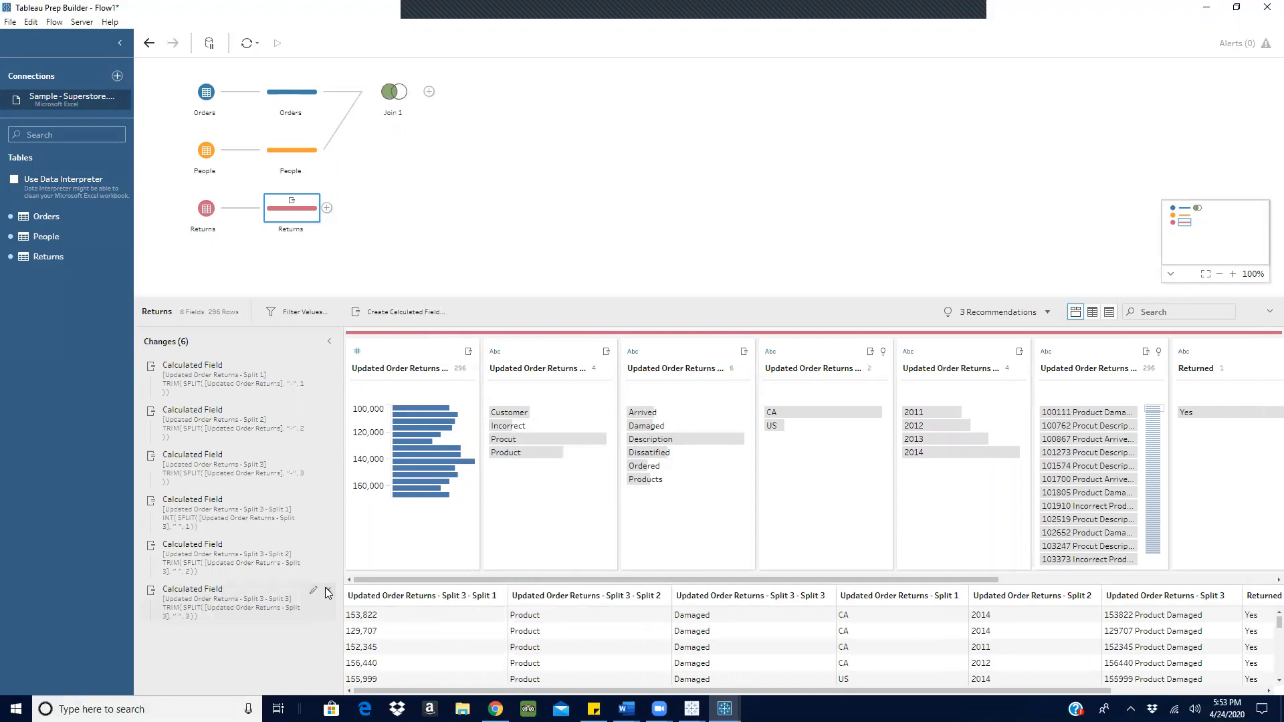
pyautogui.click(327, 591)
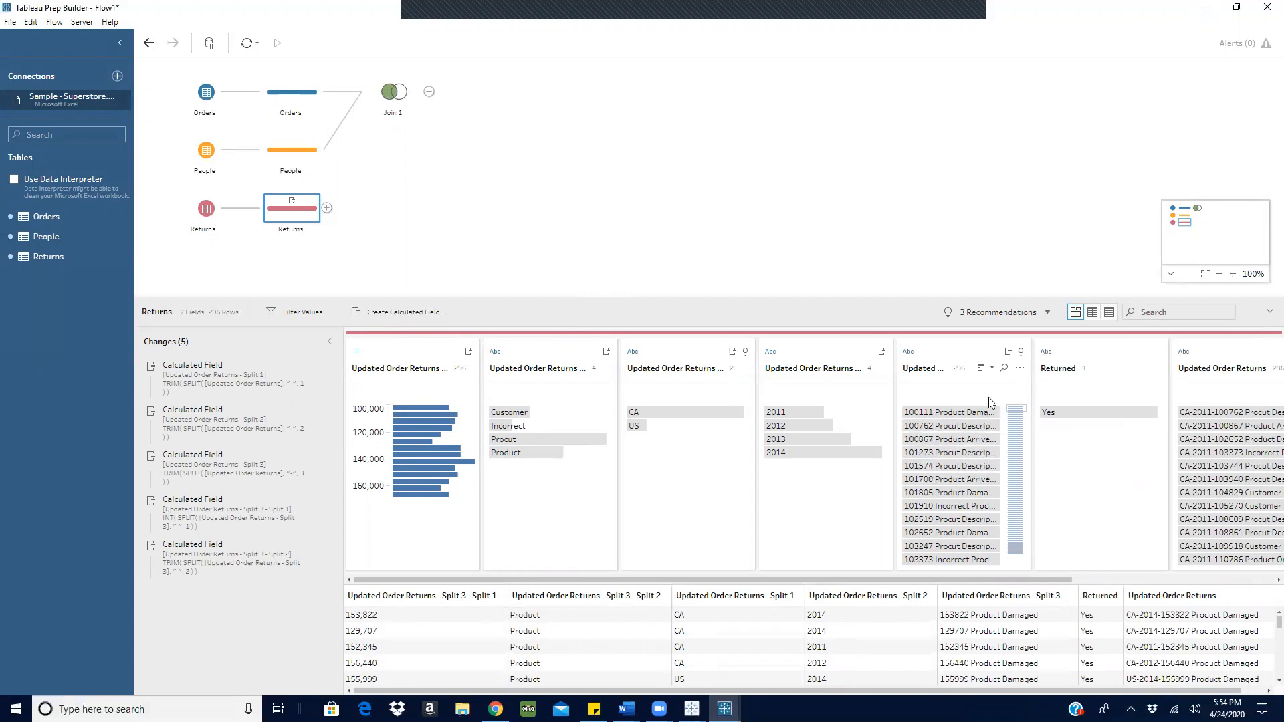
pyautogui.click(1020, 369)
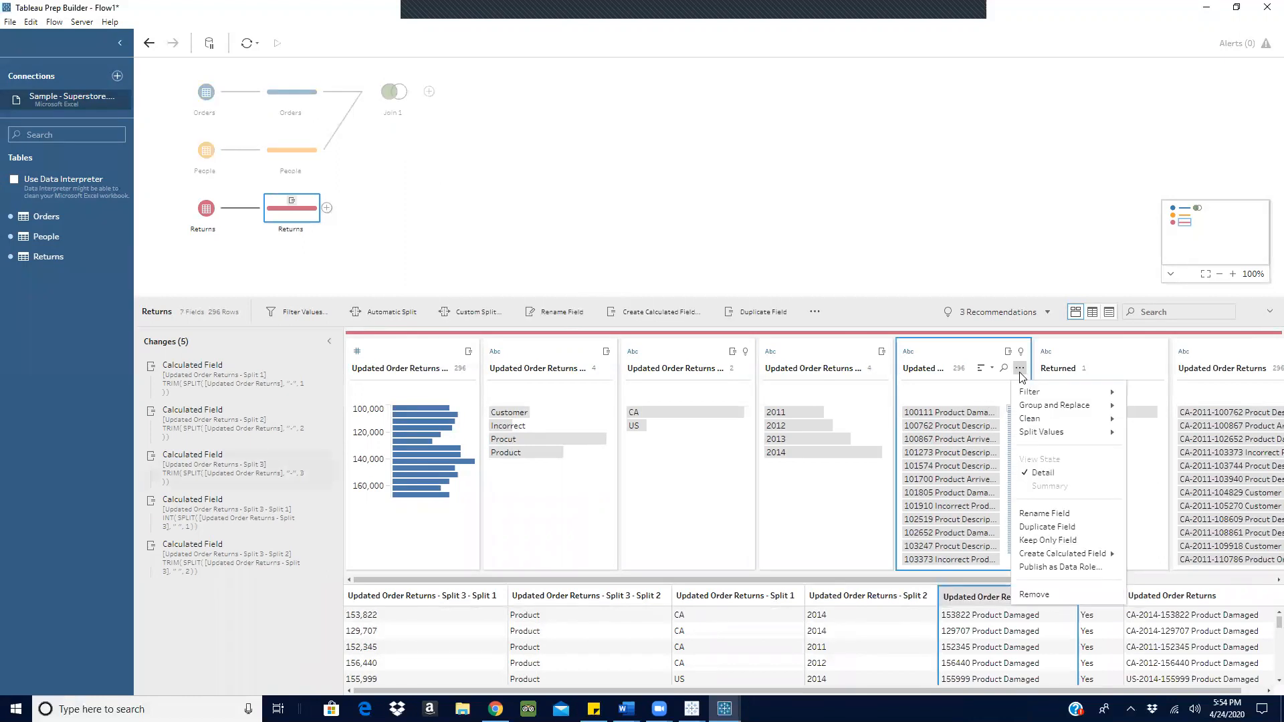
pyautogui.moveTo(1034, 435)
pyautogui.click(1238, 360)
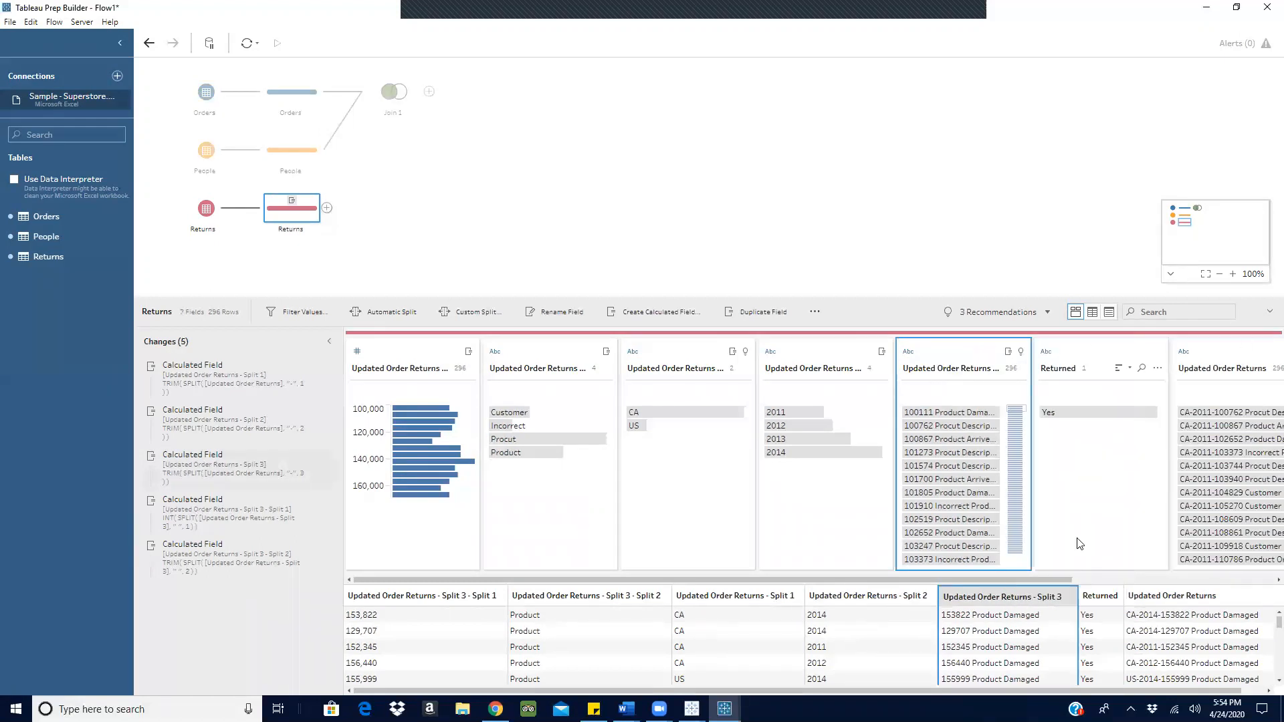
pyautogui.moveTo(1057, 579); pyautogui.dragTo(1264, 597)
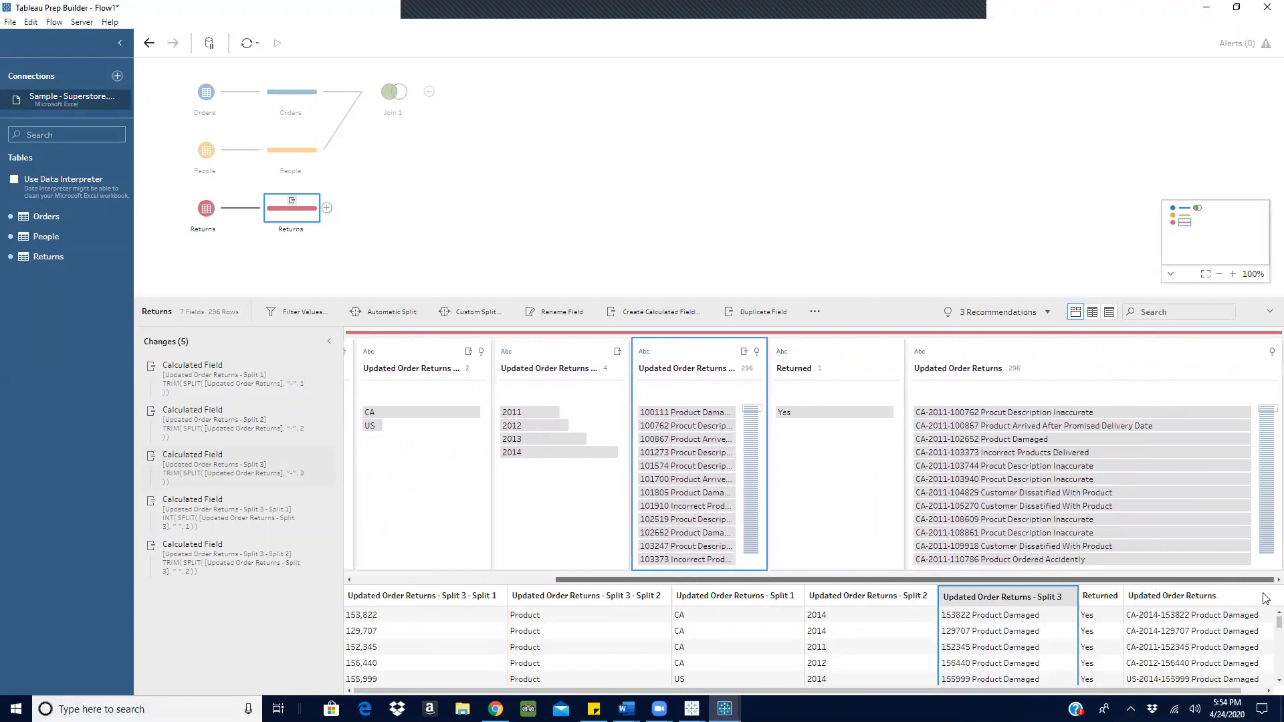
# Split the Updated Order Returns field with a custom split, using a space as separator and the first 2 fields.
pyautogui.click(1123, 382)
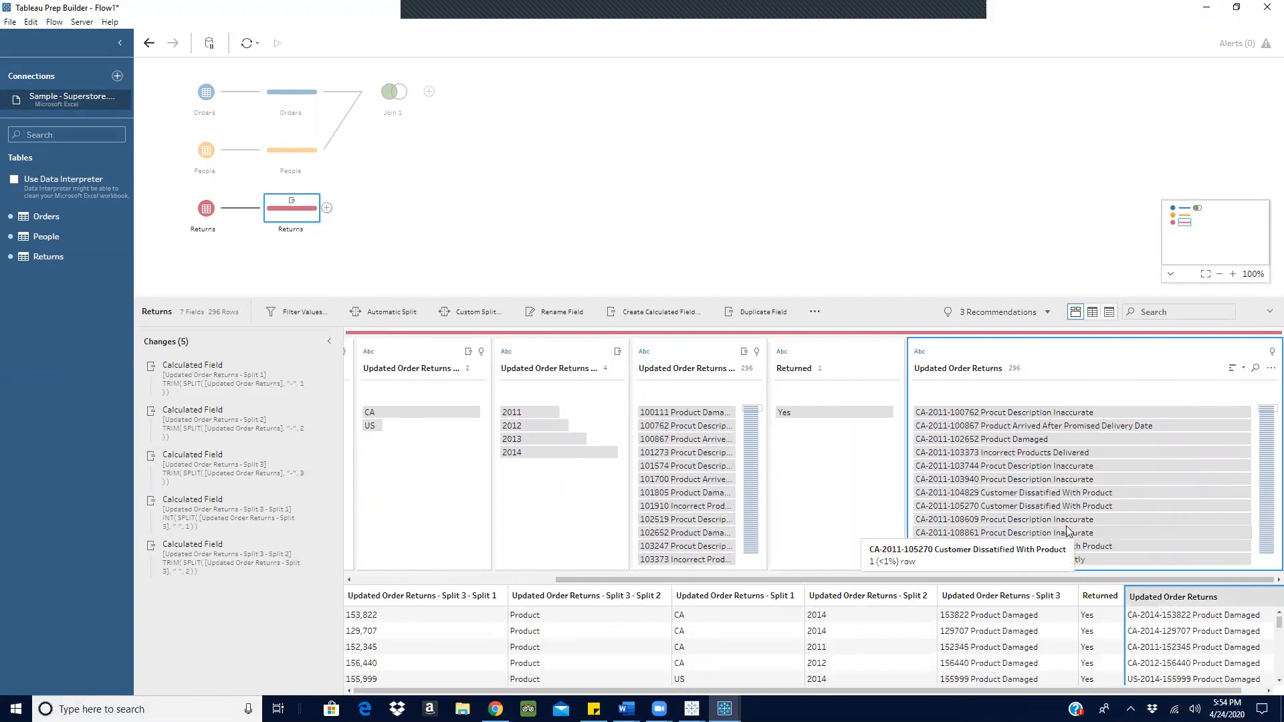
pyautogui.click(1266, 369)
pyautogui.moveTo(1249, 428)
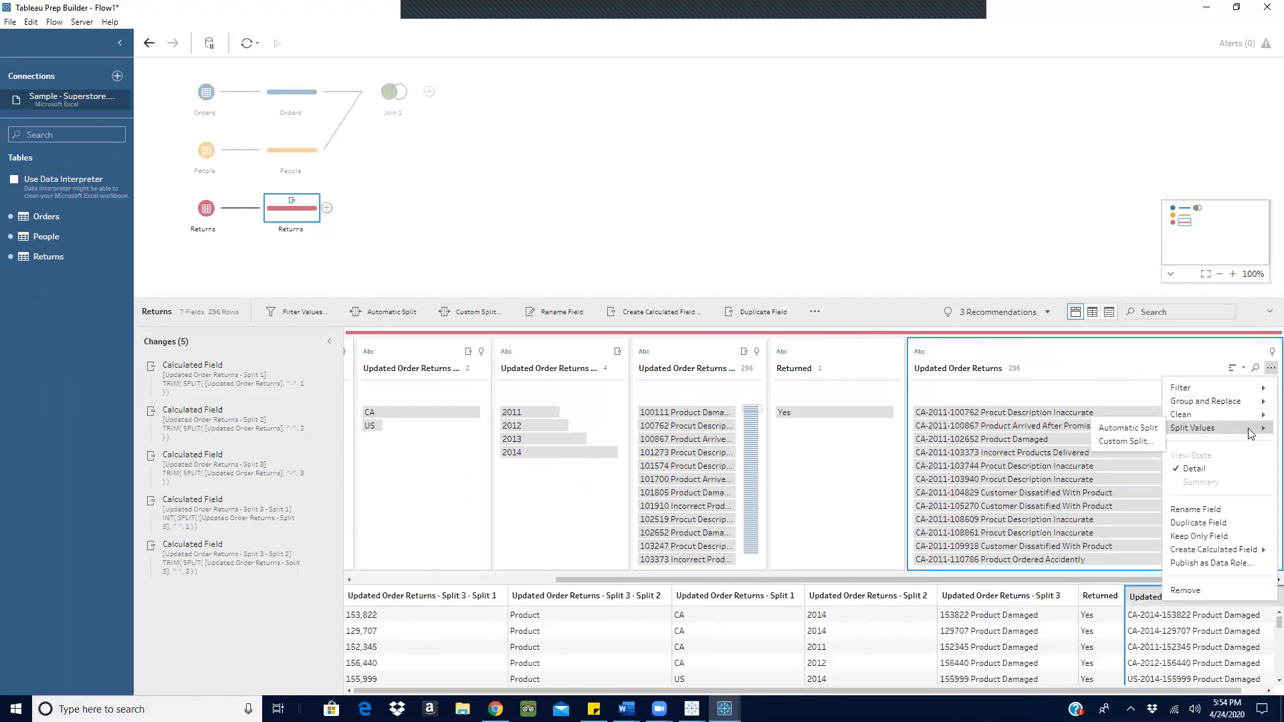
pyautogui.click(1141, 442)
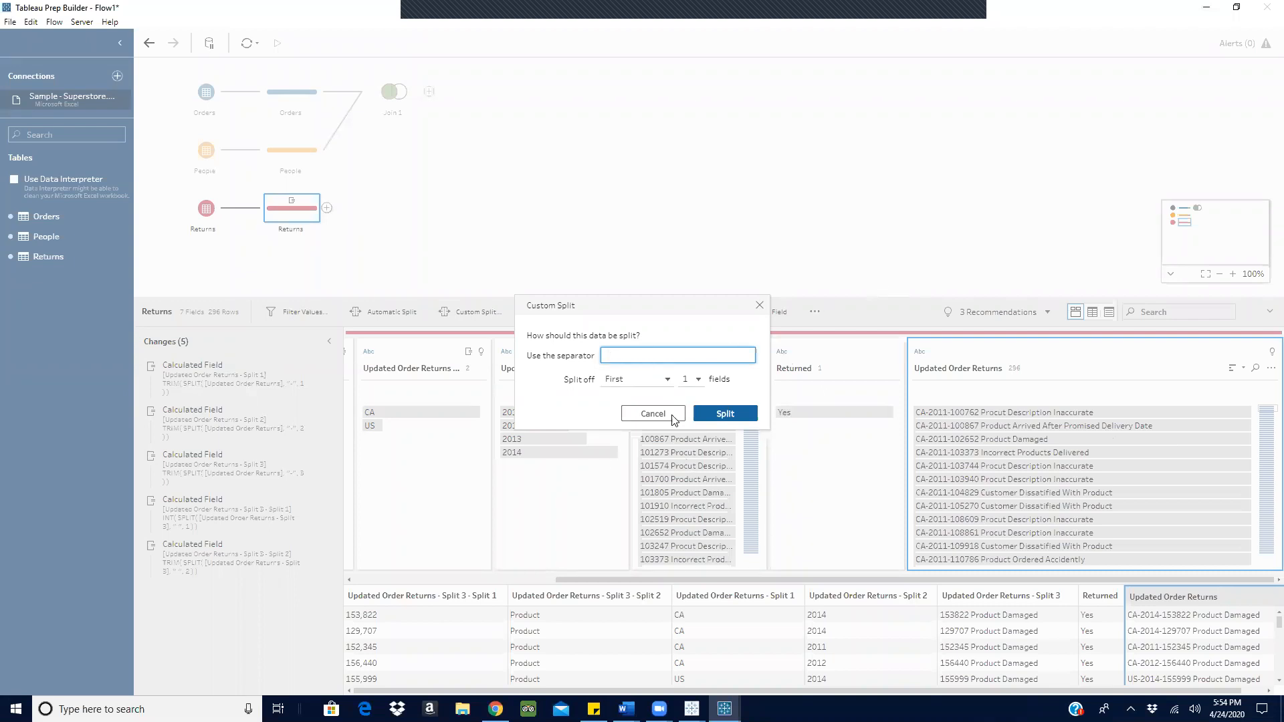
pyautogui.click(698, 380)
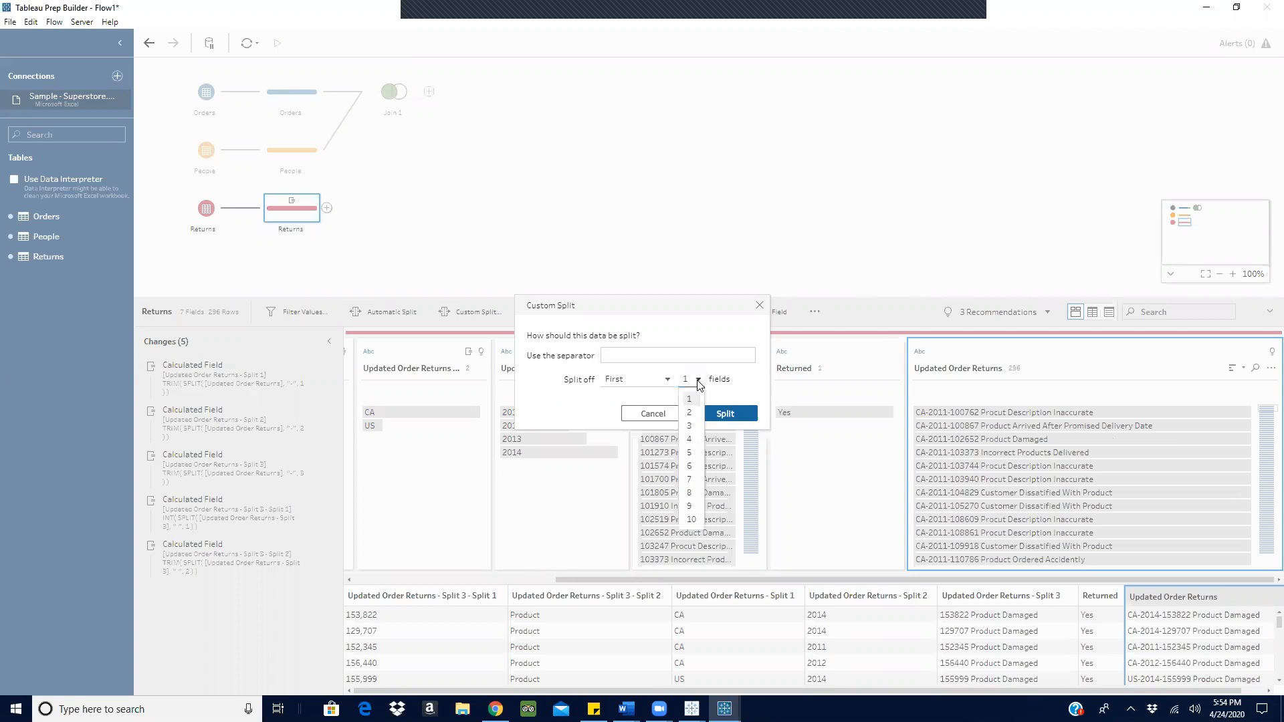
pyautogui.click(691, 413)
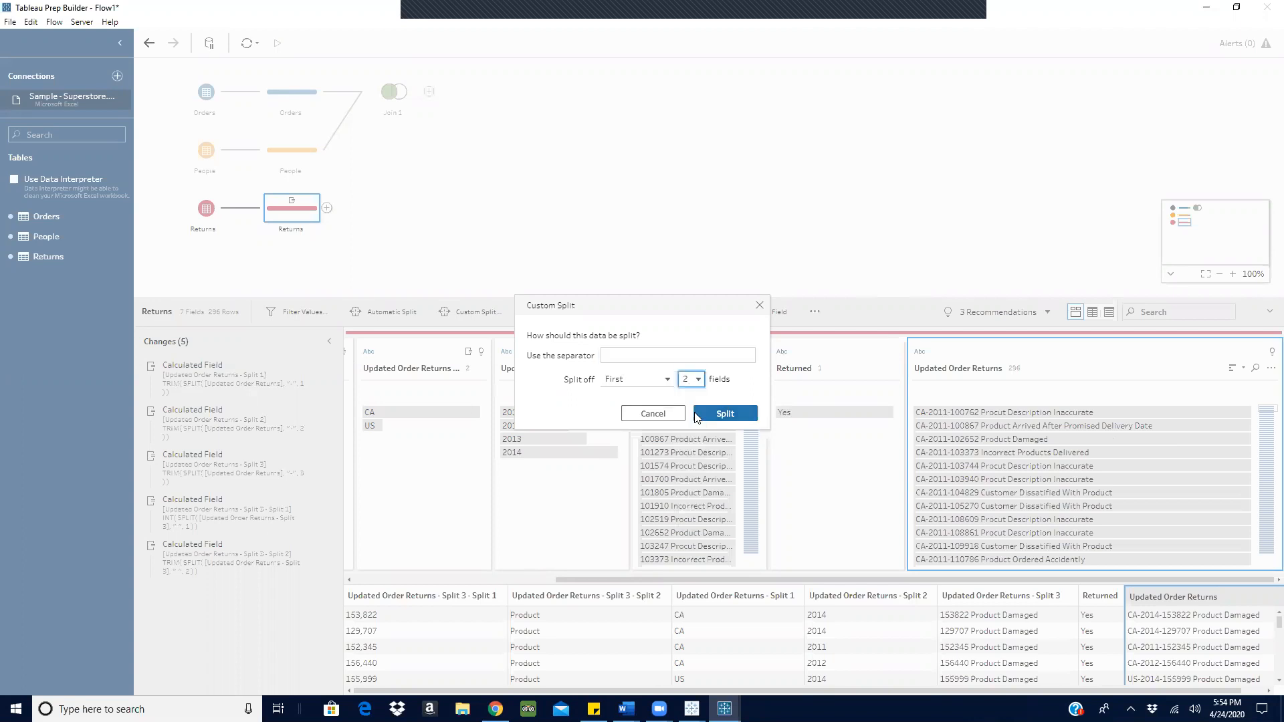
pyautogui.click(723, 414)
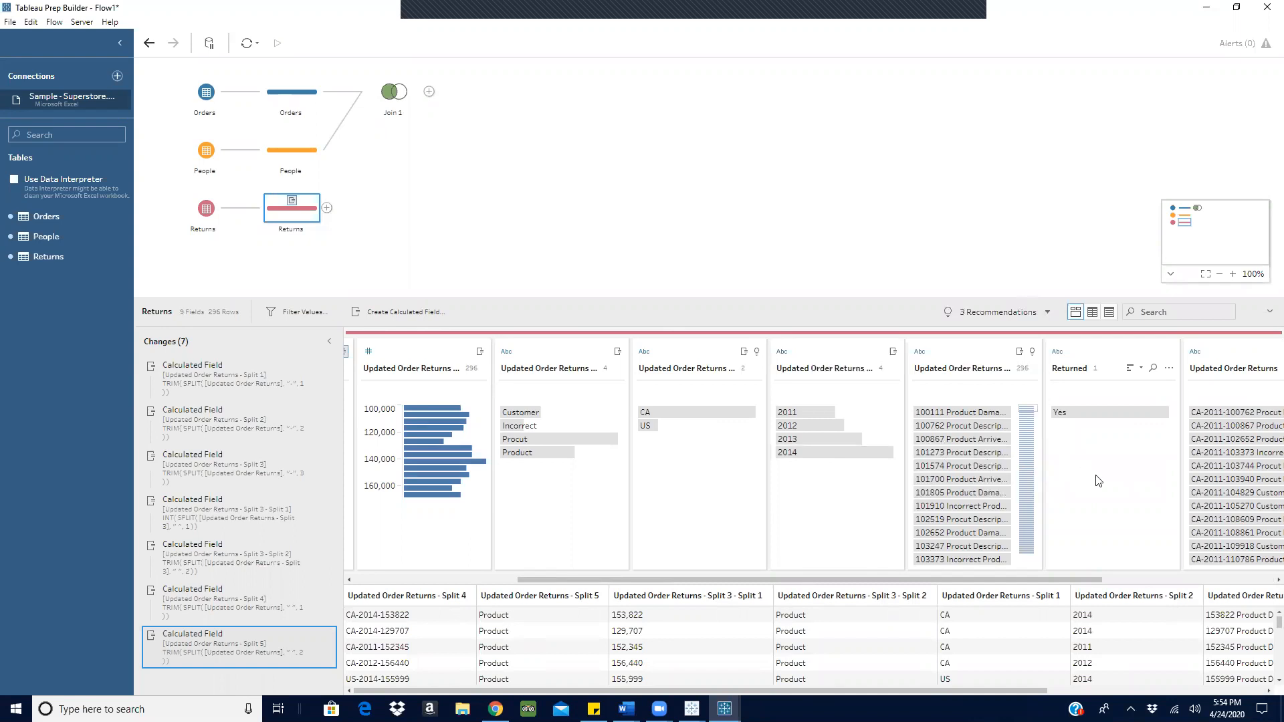
# Rename the Updated Order Returns - Split 4 field as Order ID.
pyautogui.moveTo(1083, 580); pyautogui.dragTo(544, 561)
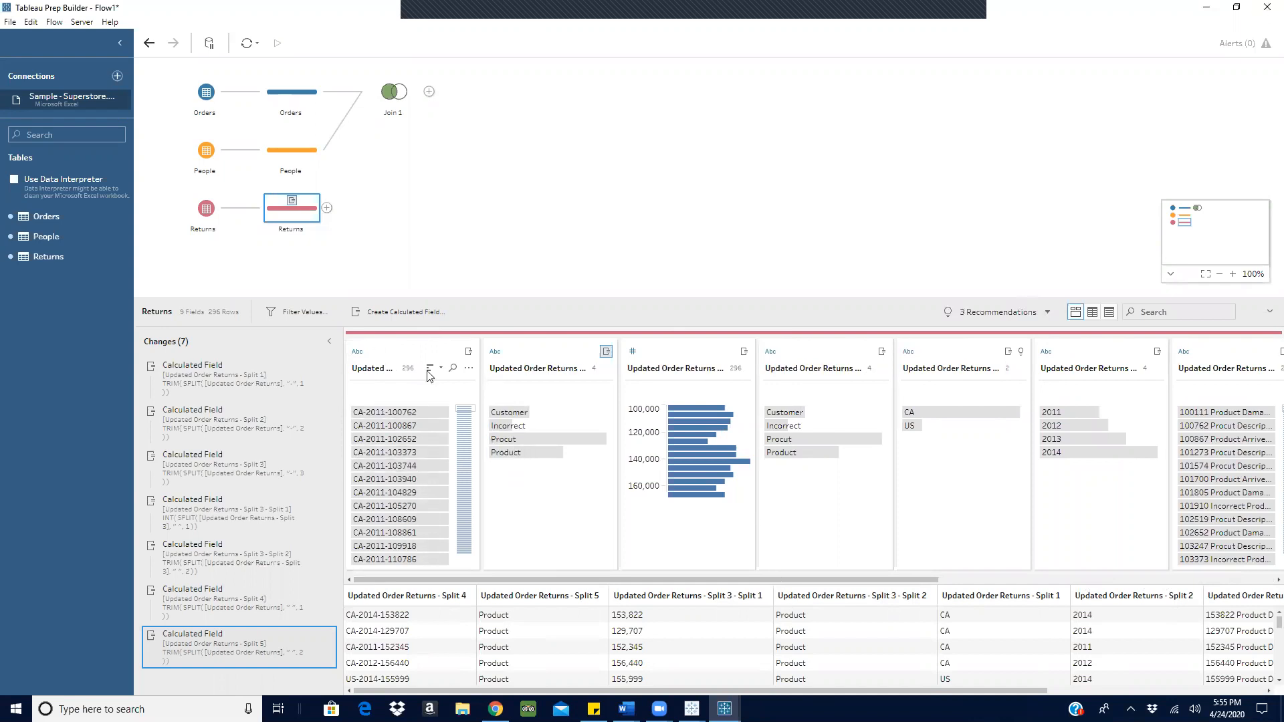
pyautogui.doubleClick(373, 369)
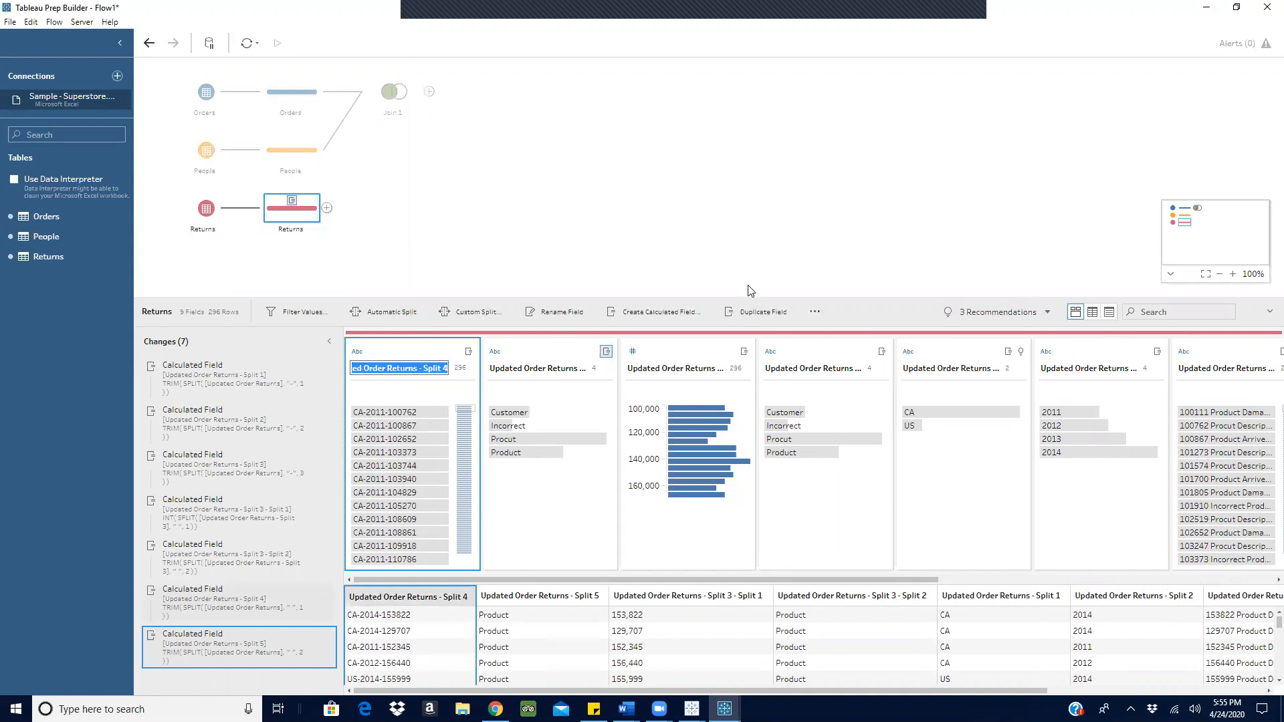
pyautogui.press('BackSpace')
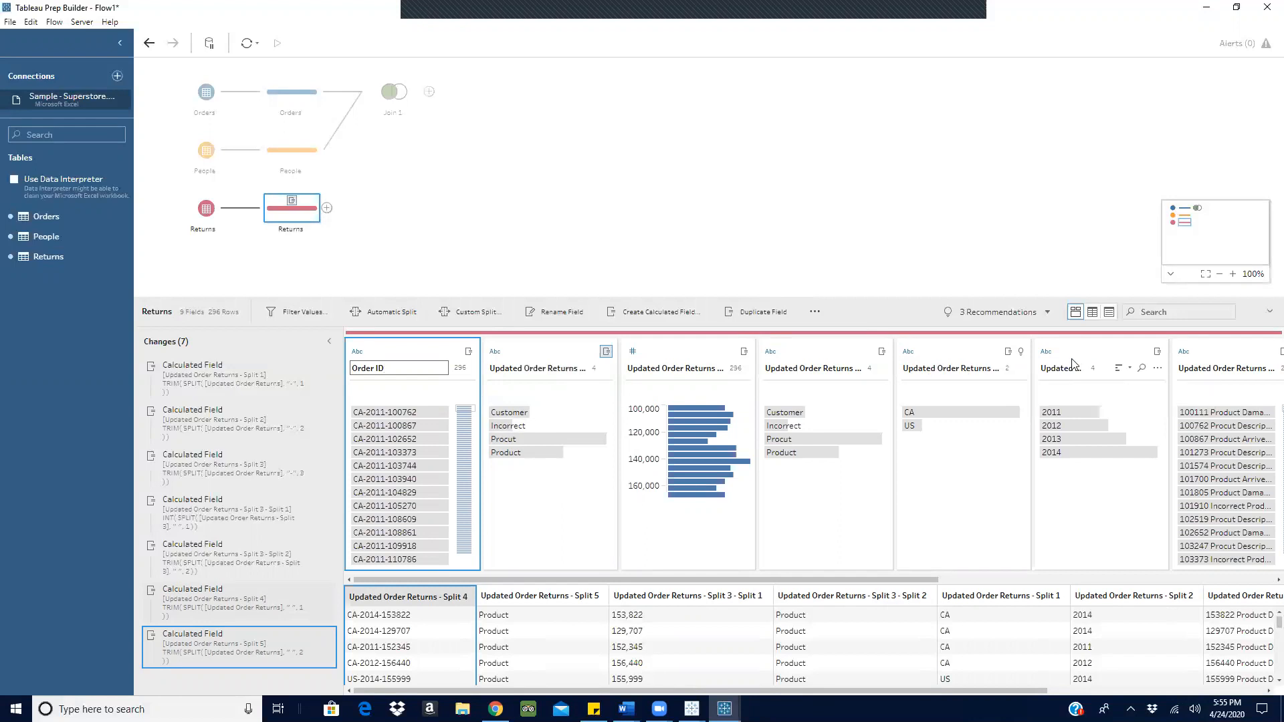
# Rename the Updated Order Returns - Split 5 field as A.
pyautogui.doubleClick(521, 369)
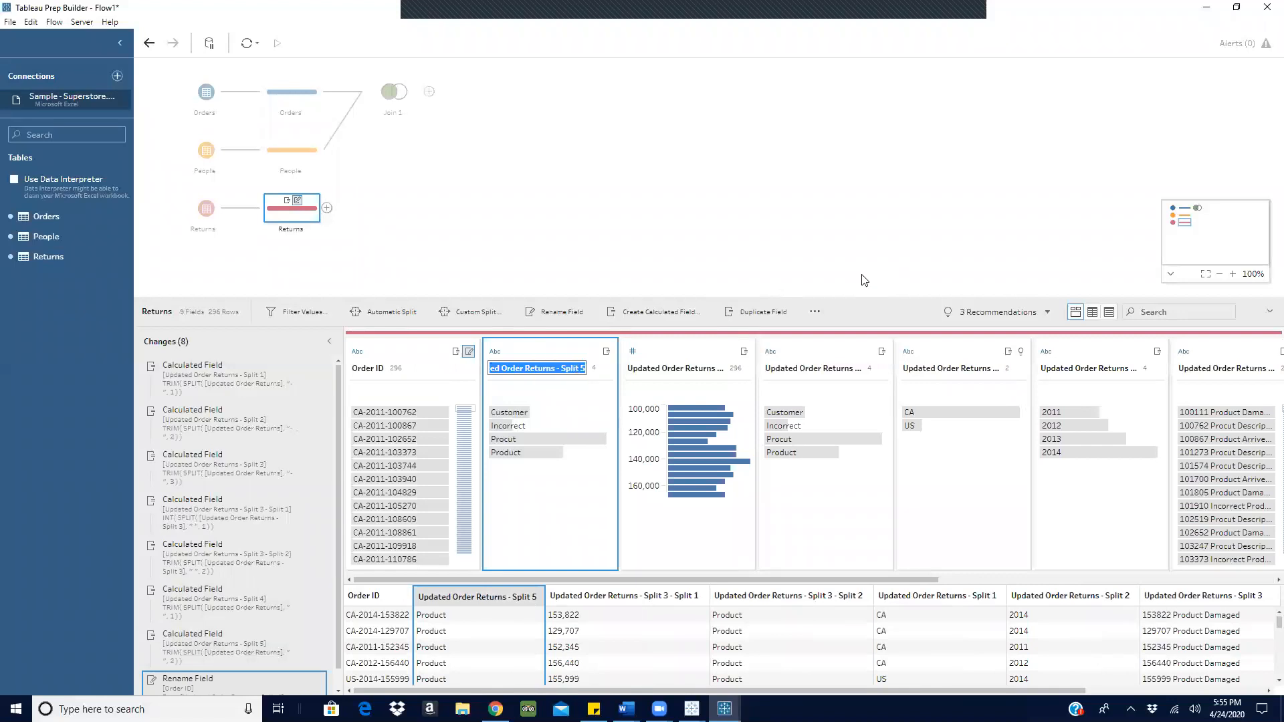
pyautogui.press('BackSpace')
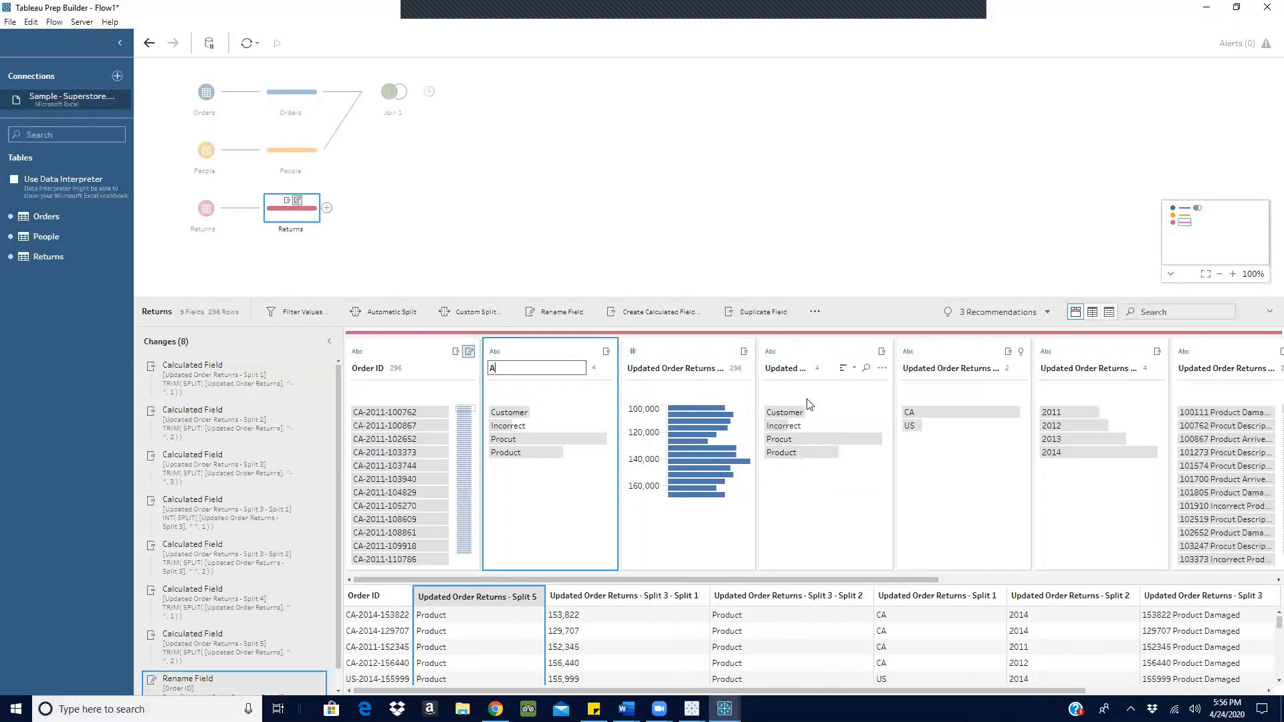
pyautogui.press('Return')
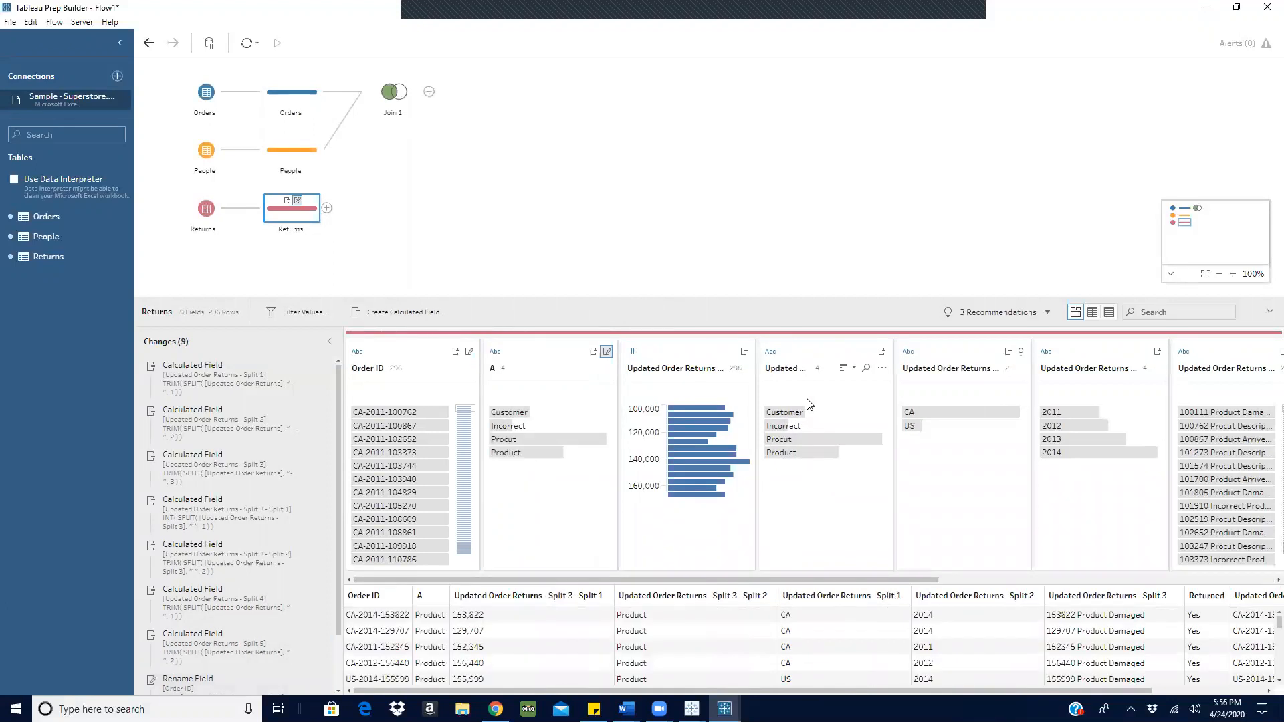
# Remove the Updated Order Returns - Split 3 - Split 2 and Split 3 - Split 1 fields from the Returns step.
pyautogui.click(883, 370)
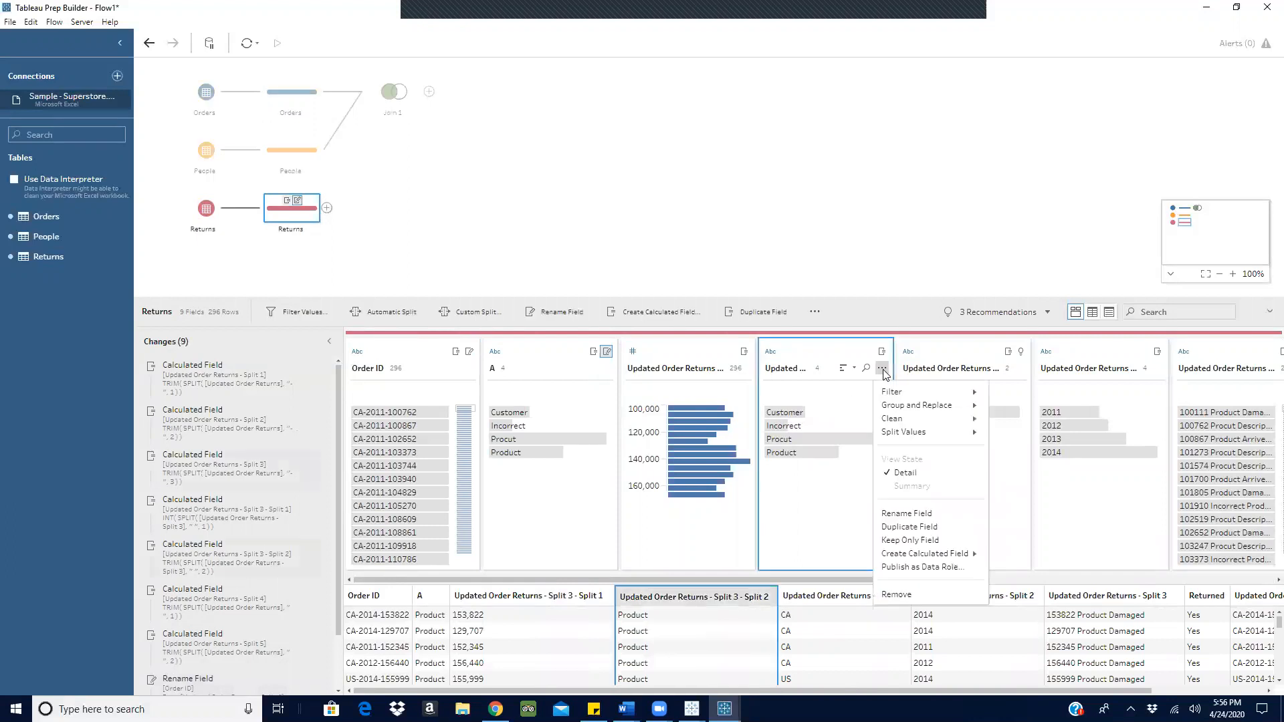
pyautogui.click(902, 596)
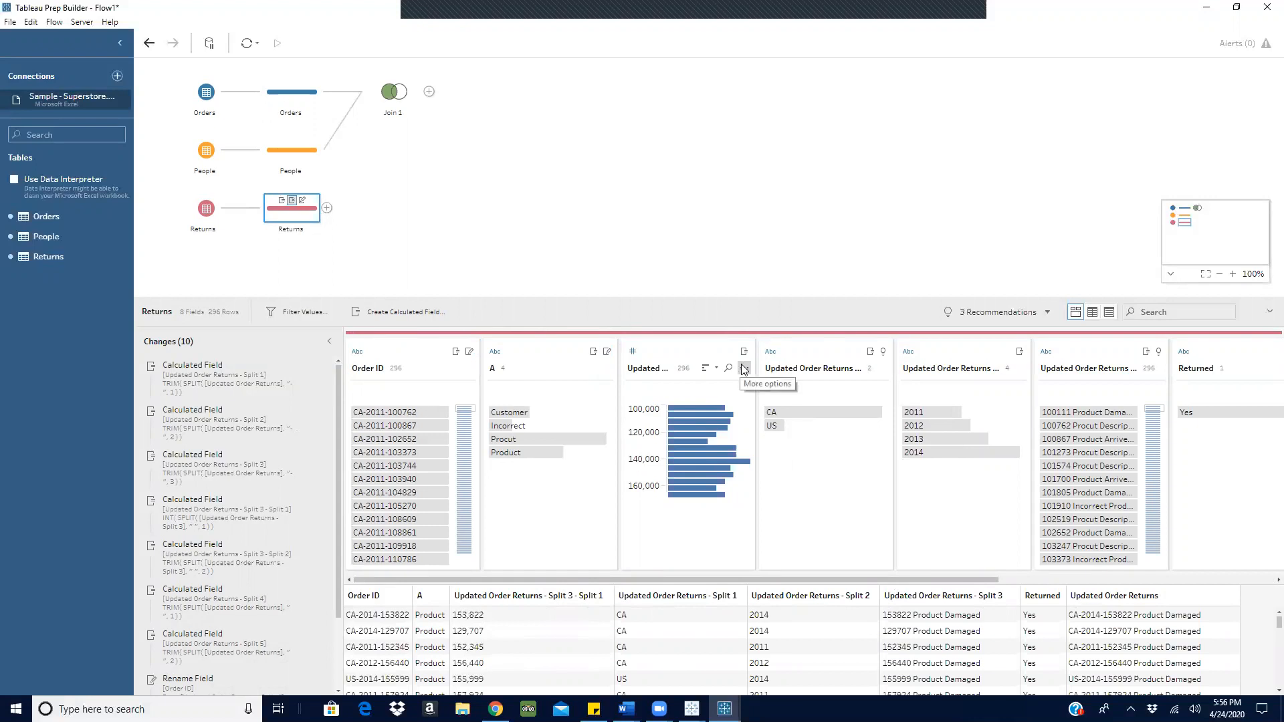
pyautogui.click(744, 369)
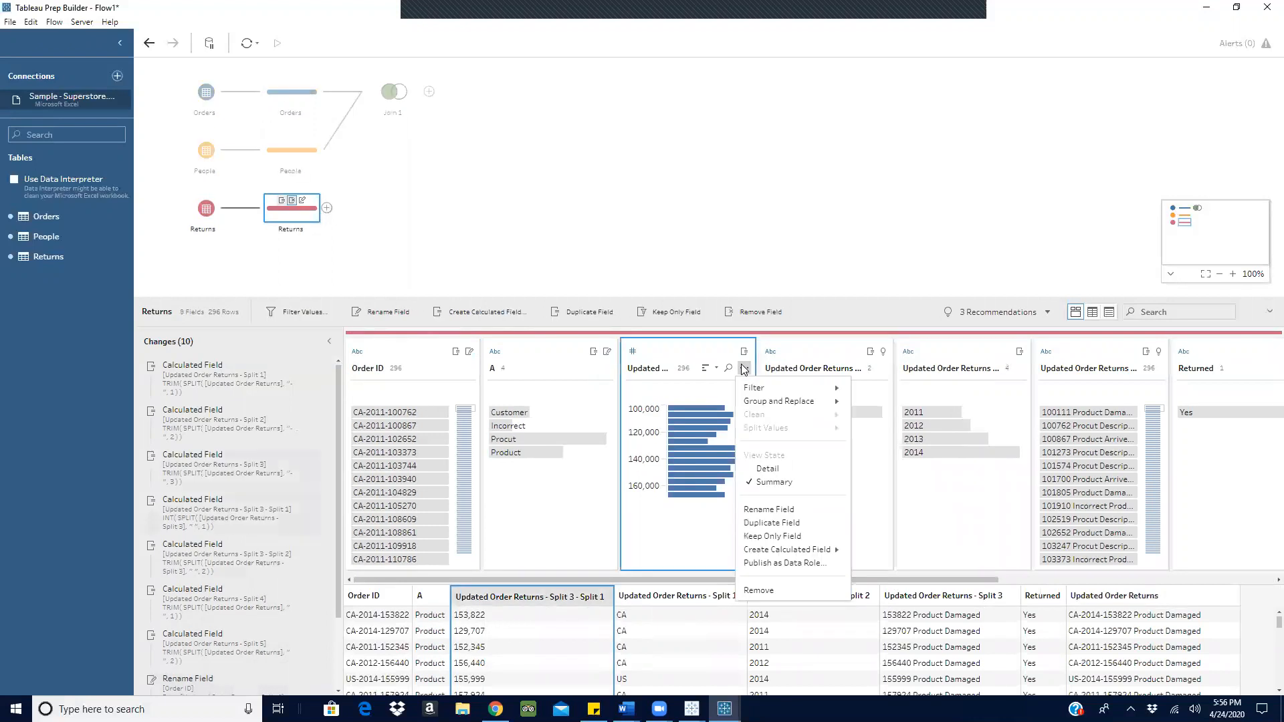
pyautogui.click(761, 591)
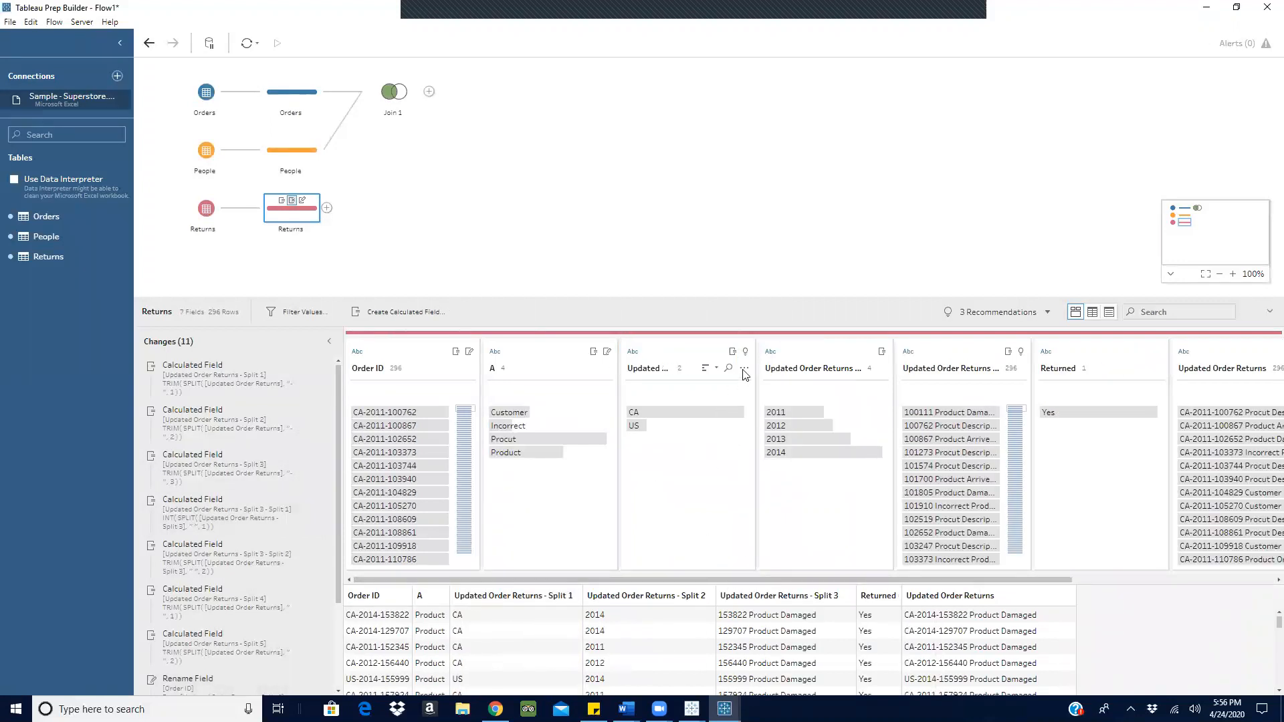
# Remove the Updated Order Returns - Split 1, Updated Order Returns - Split 2 and A fields.
pyautogui.click(744, 368)
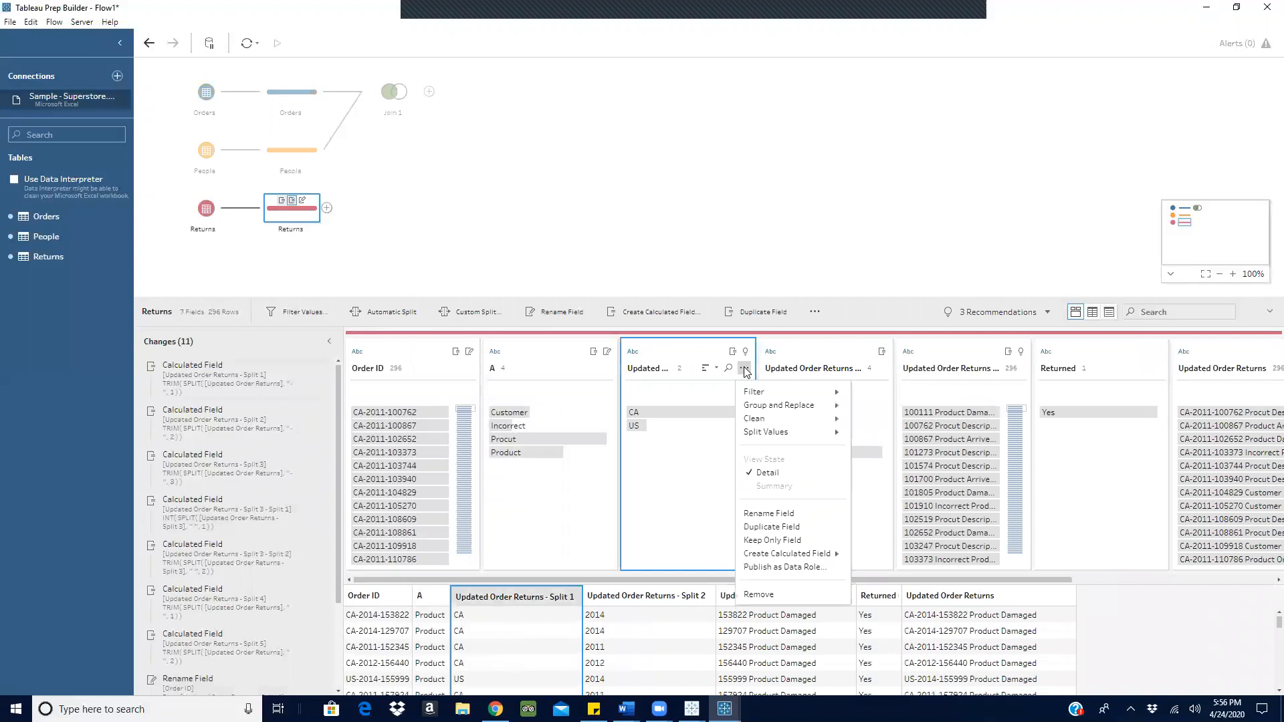
pyautogui.click(765, 595)
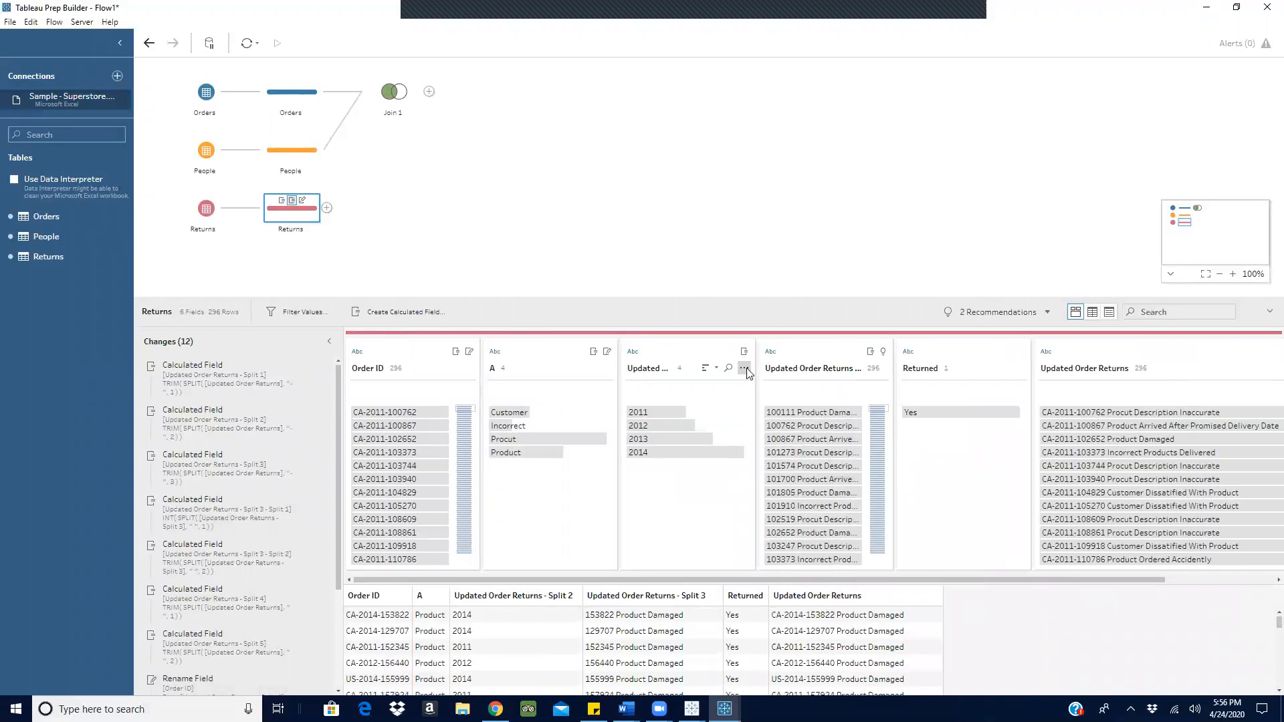
pyautogui.click(745, 368)
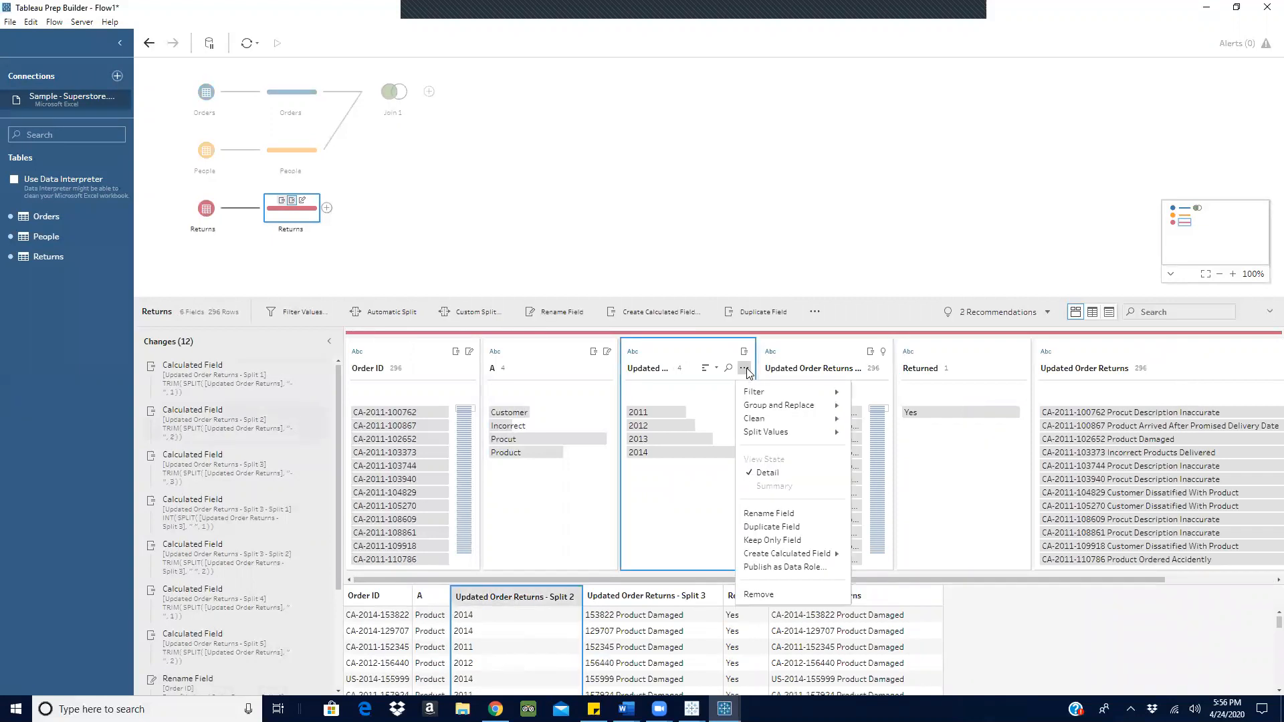
pyautogui.click(769, 596)
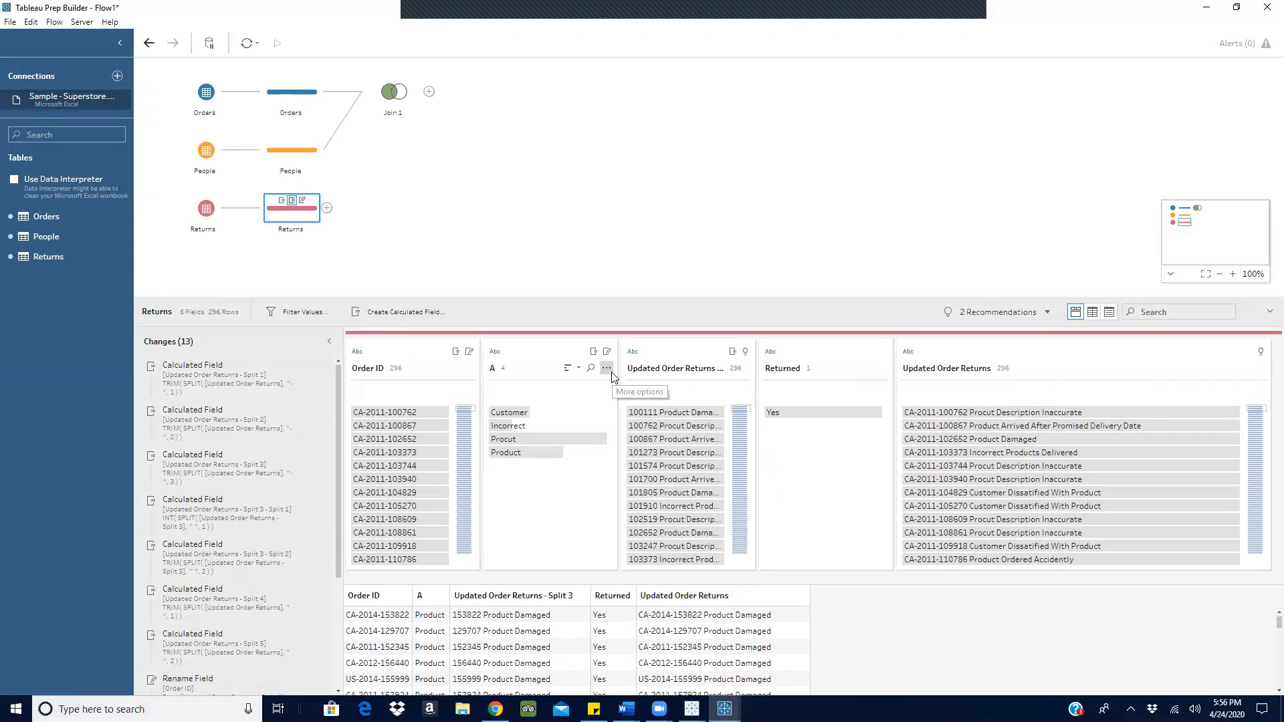
pyautogui.click(606, 368)
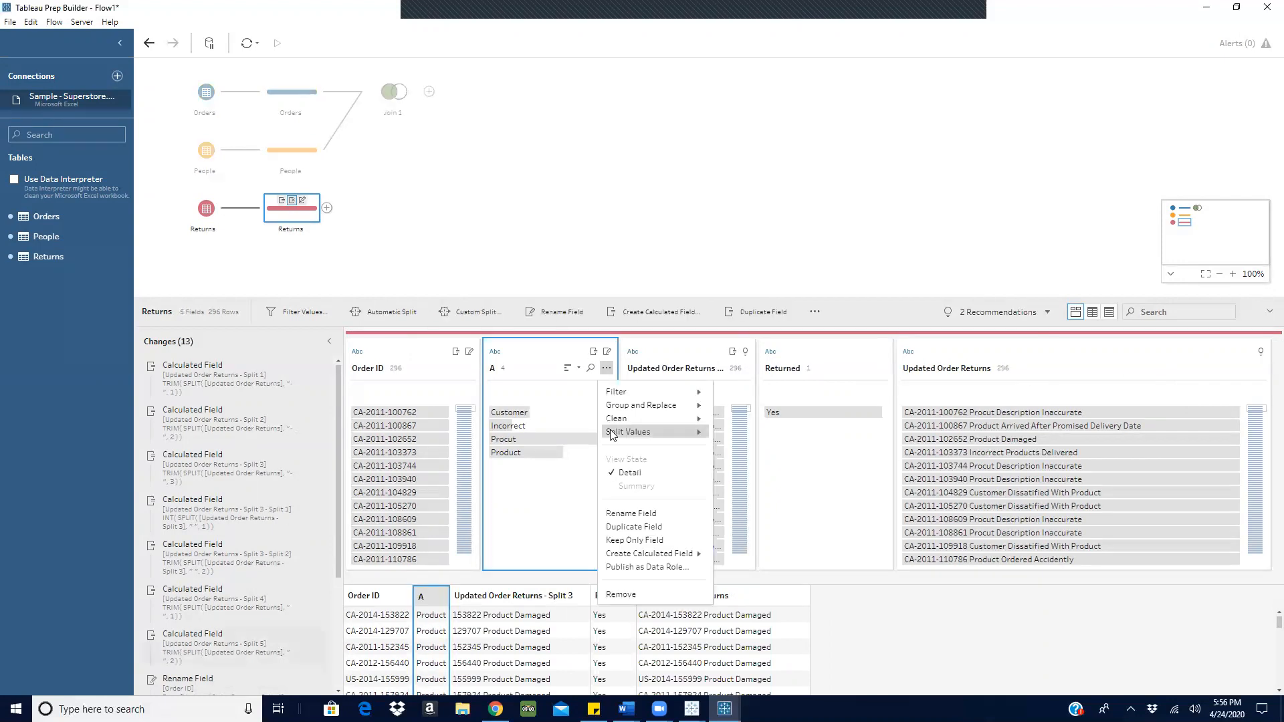
pyautogui.click(626, 597)
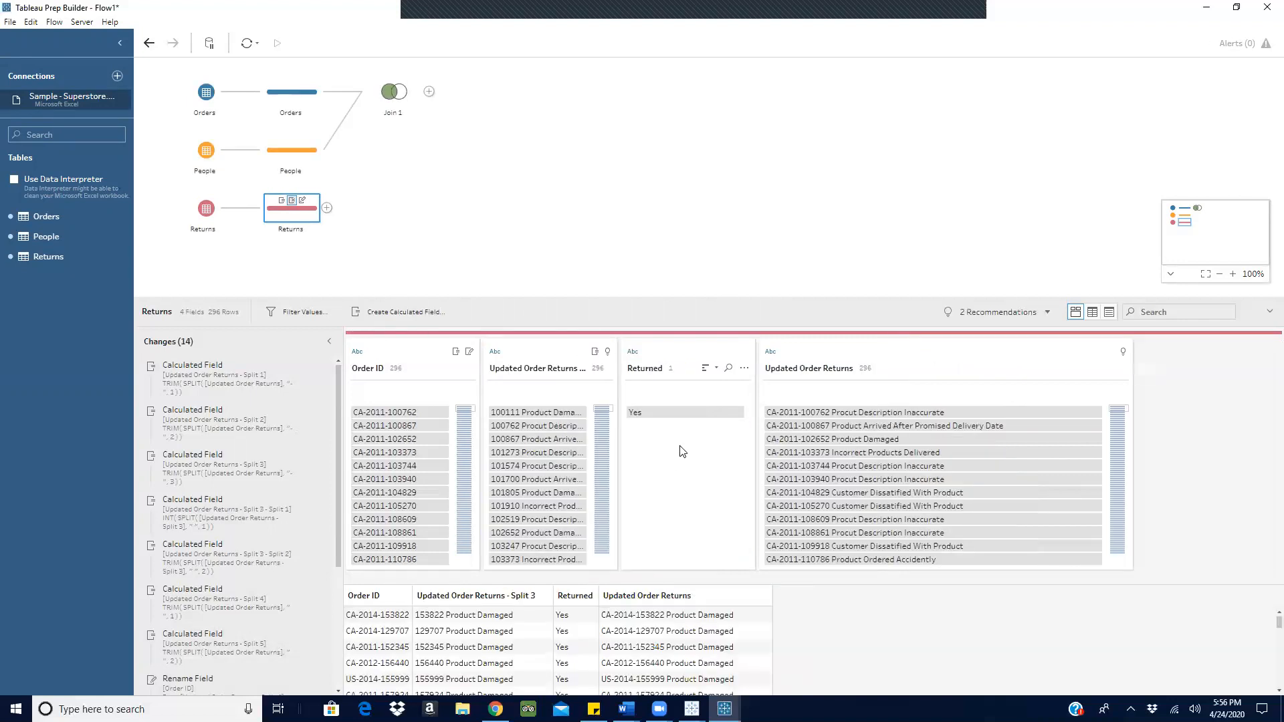
# Apply an automatic split to the Updated Order Returns - Split 3 field and remove the resulting numeric Split 3 - Split 1 field.
pyautogui.click(917, 378)
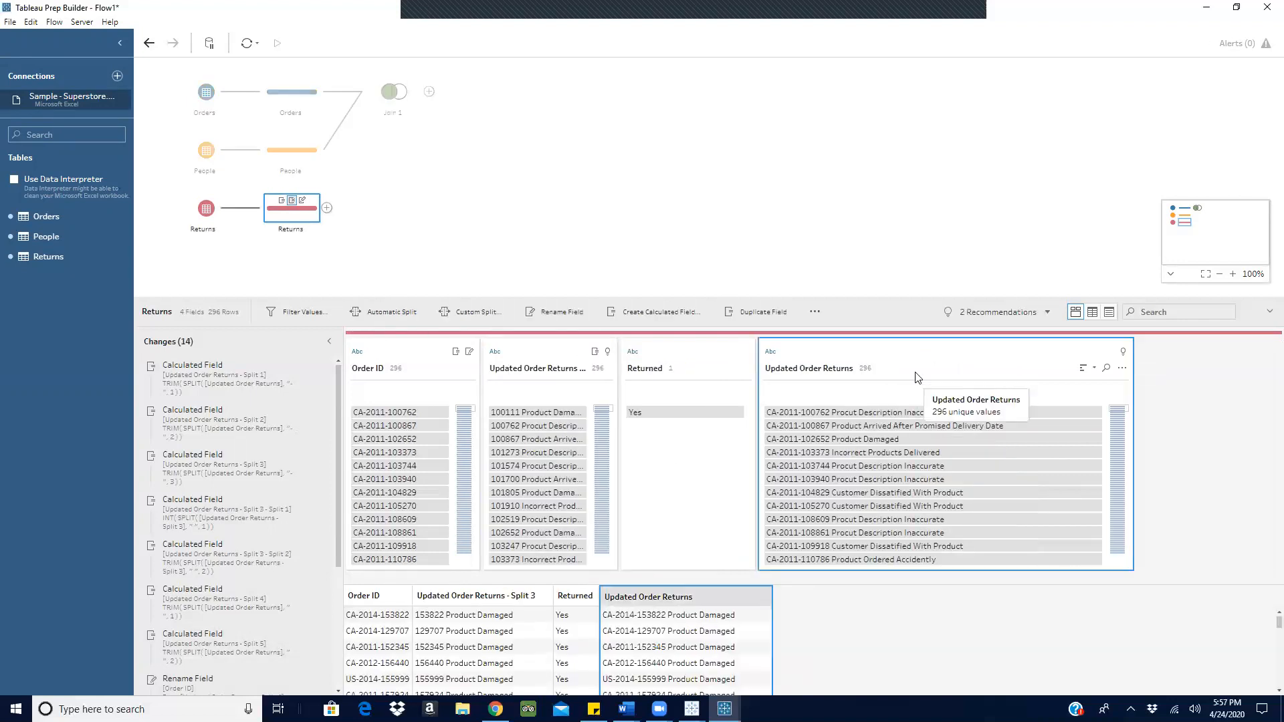
pyautogui.click(677, 372)
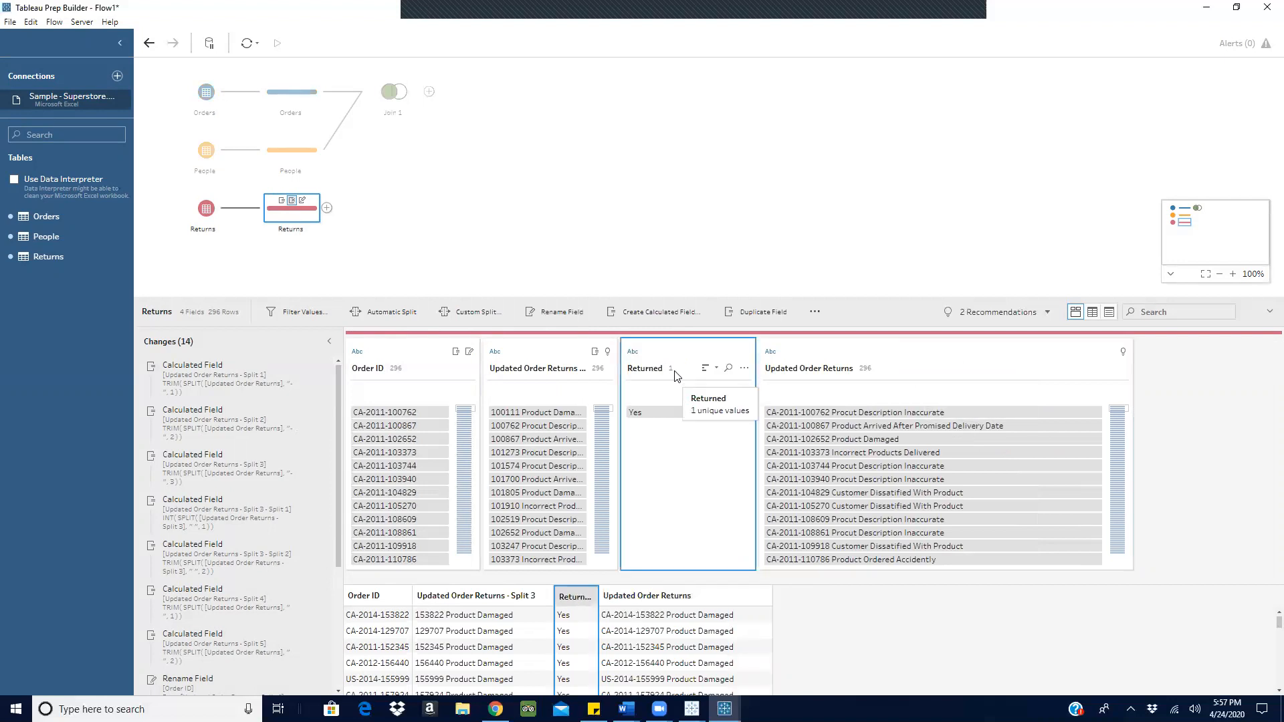
pyautogui.click(535, 352)
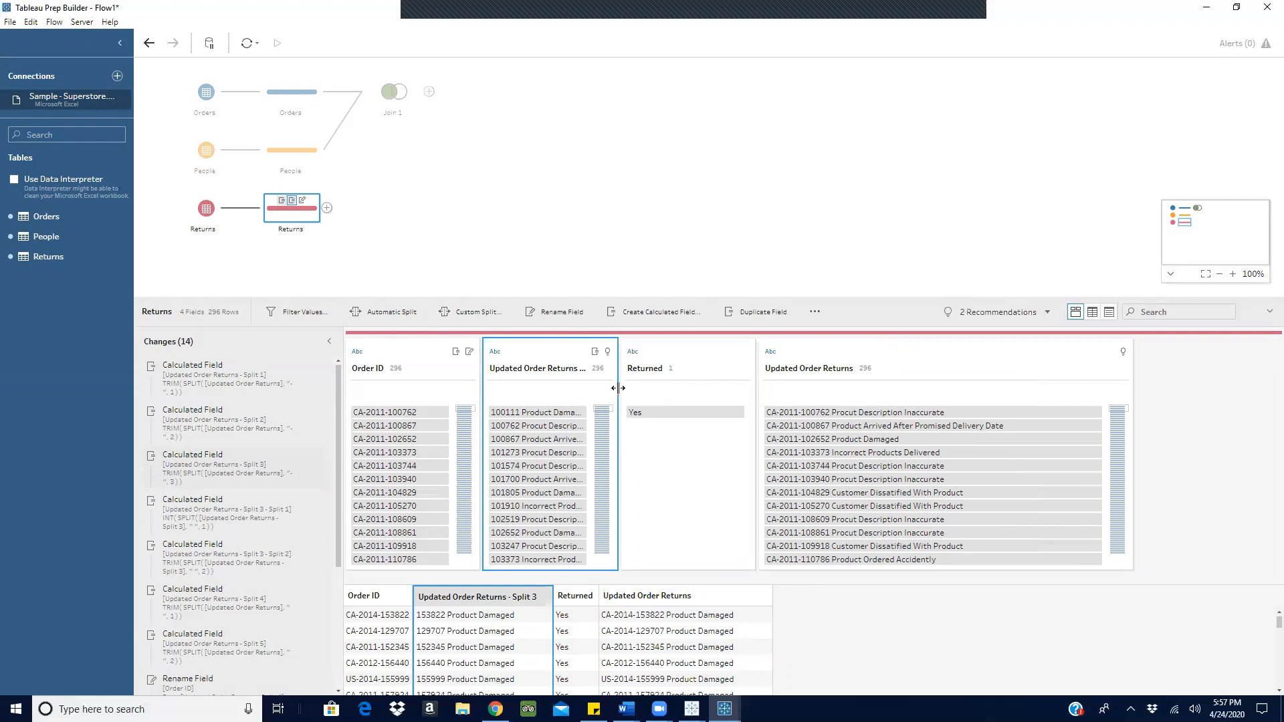
pyautogui.moveTo(617, 388); pyautogui.dragTo(772, 400)
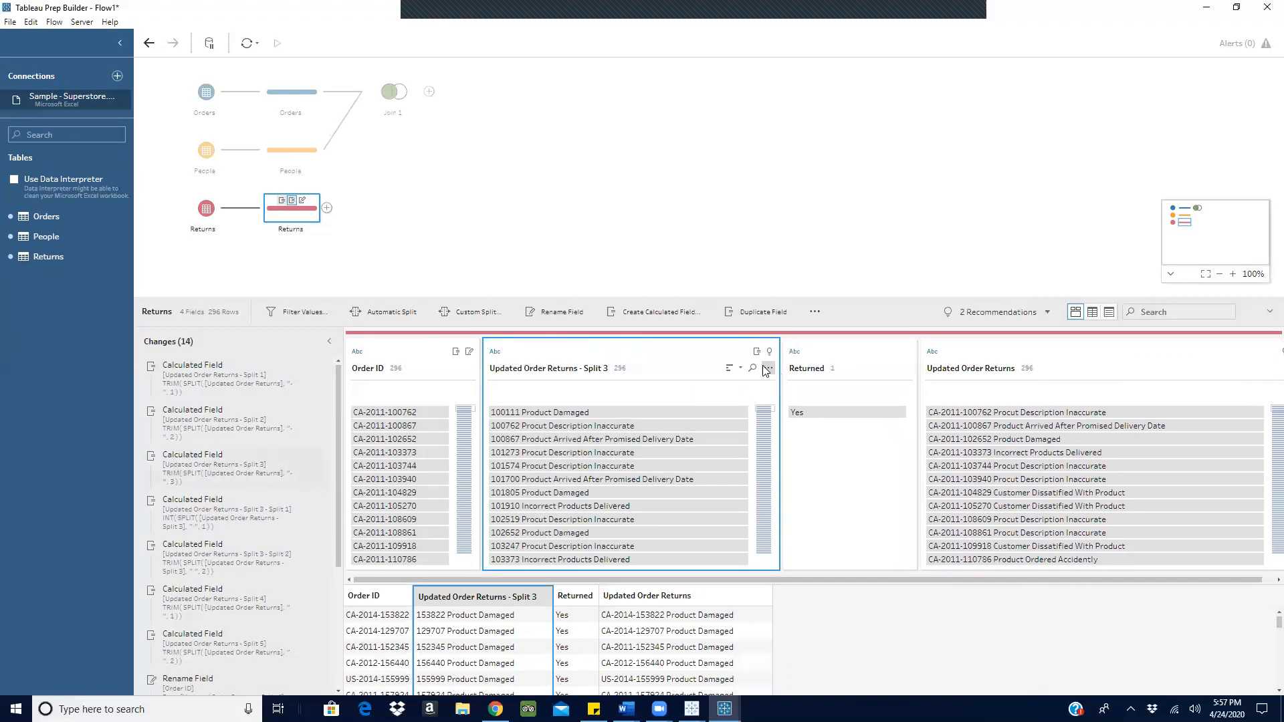
pyautogui.click(767, 369)
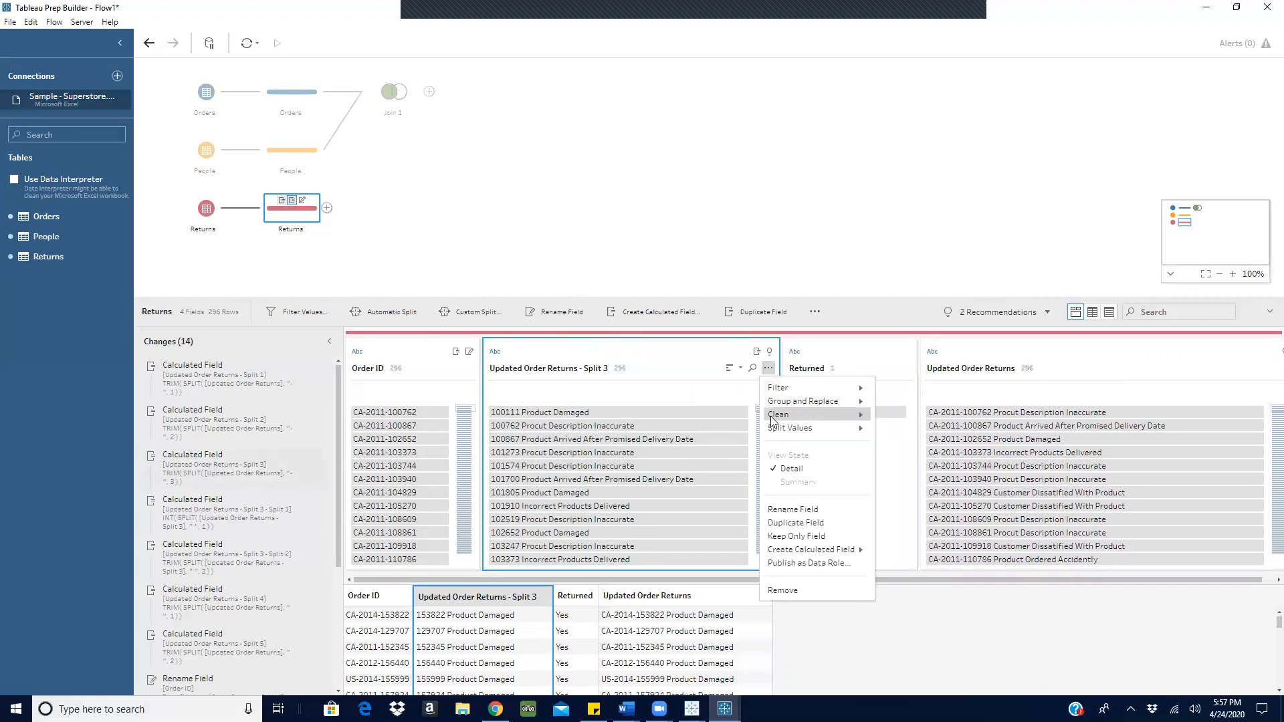
pyautogui.moveTo(778, 429)
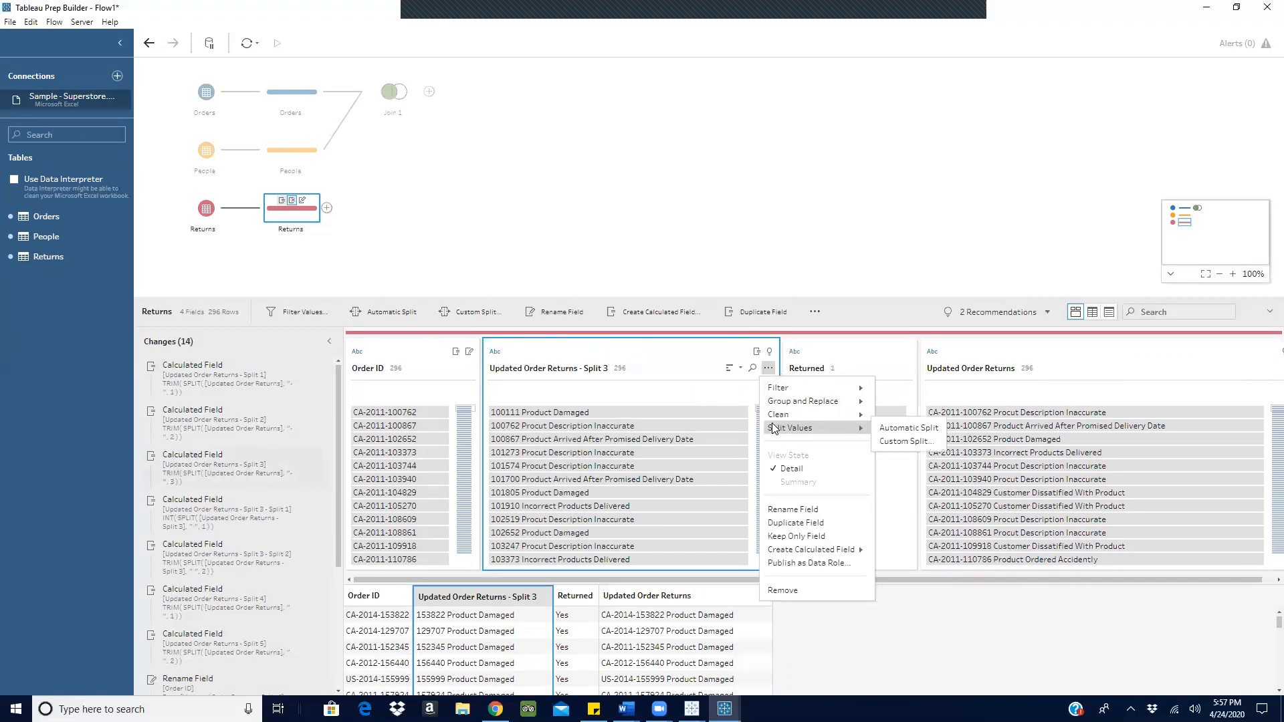
pyautogui.click(905, 429)
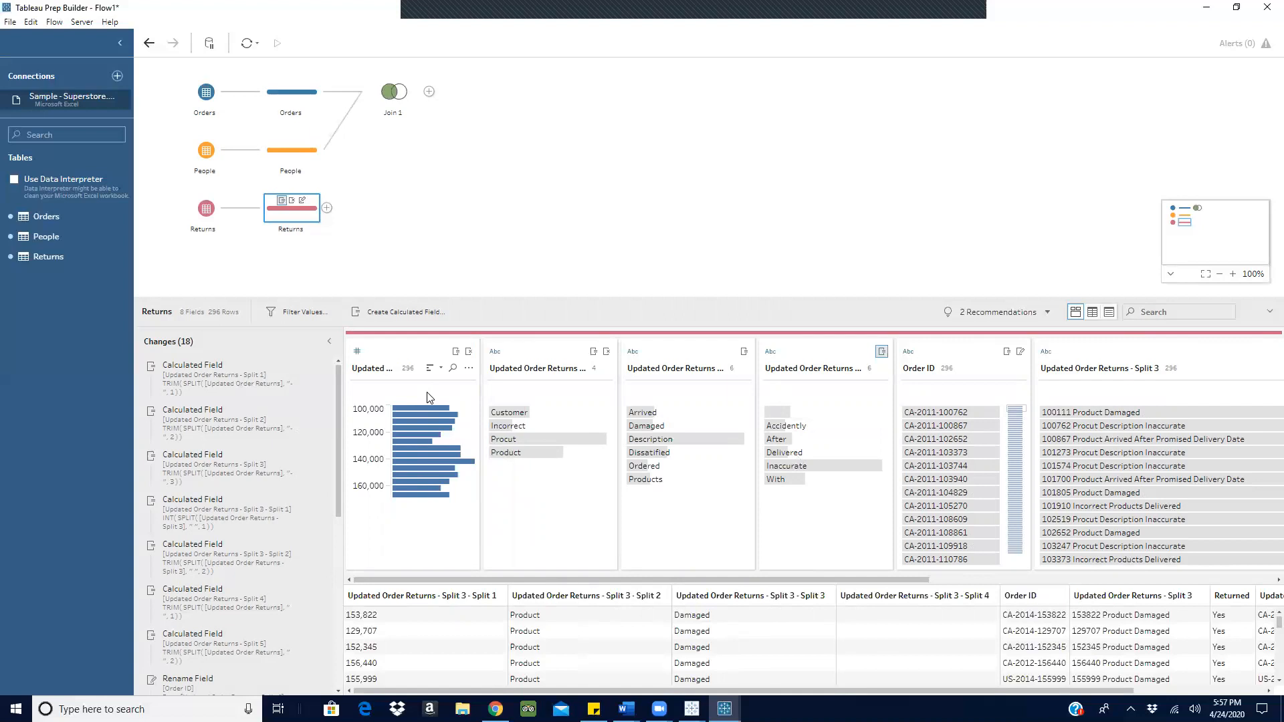
pyautogui.click(467, 368)
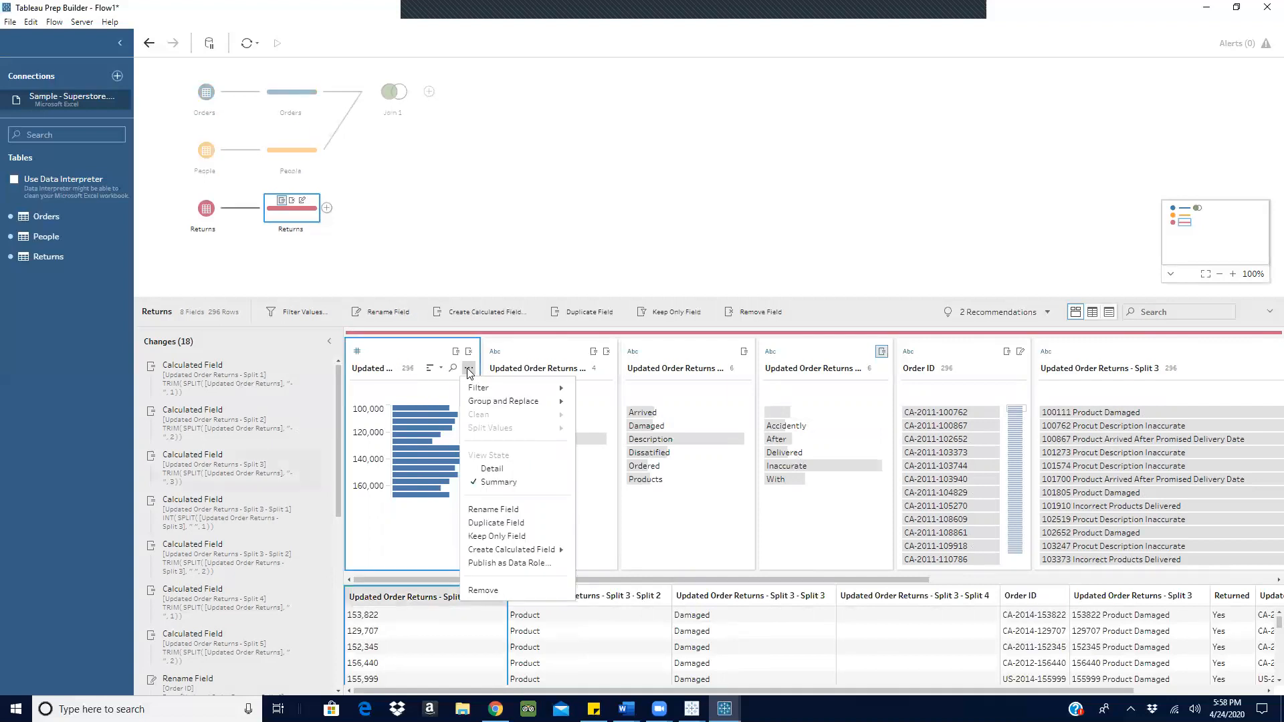
pyautogui.click(495, 591)
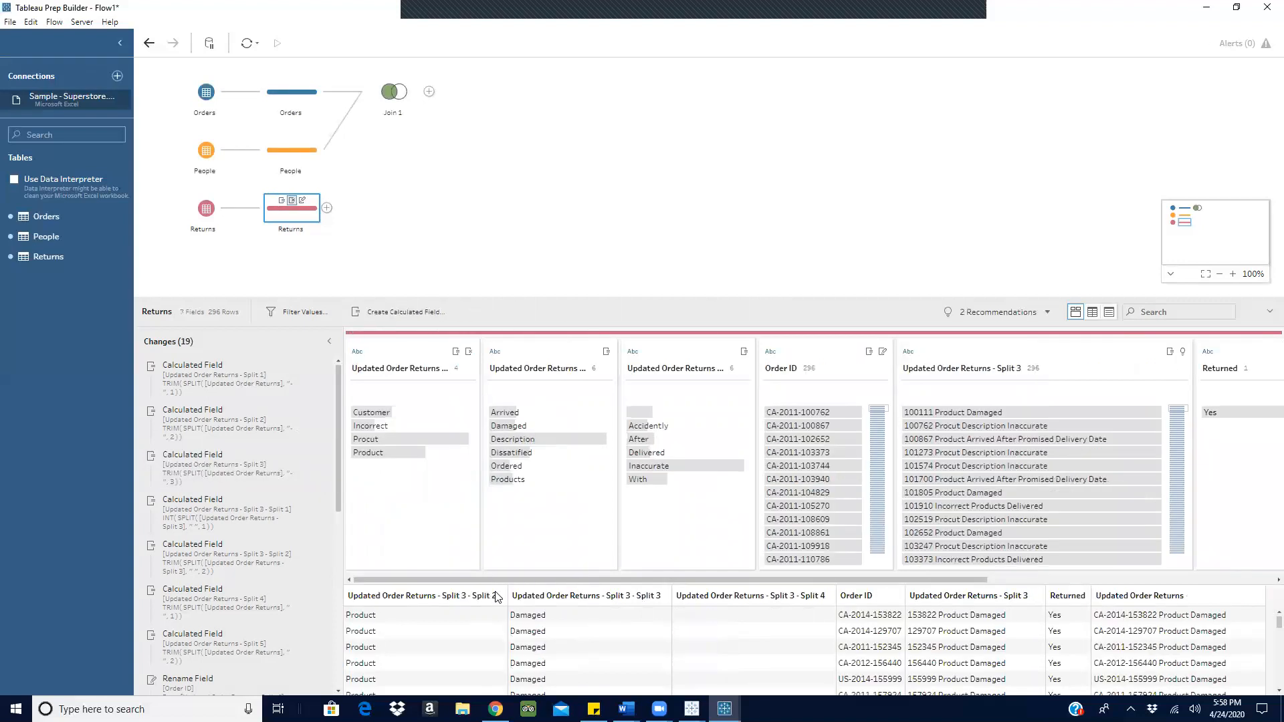
# Rename the Updated Order Returns - Split 3 - Split 2, Split 3 and Split 4 fields as A, B and C respectively.
pyautogui.doubleClick(380, 370)
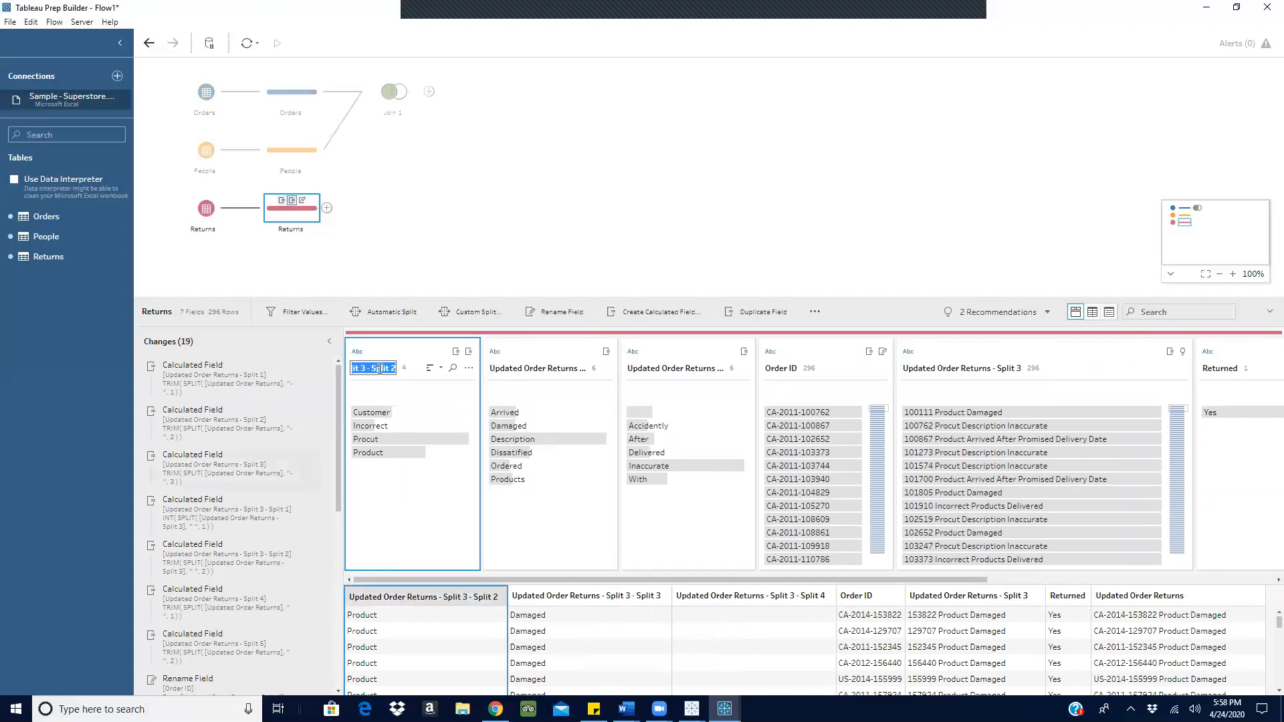
pyautogui.write('A')
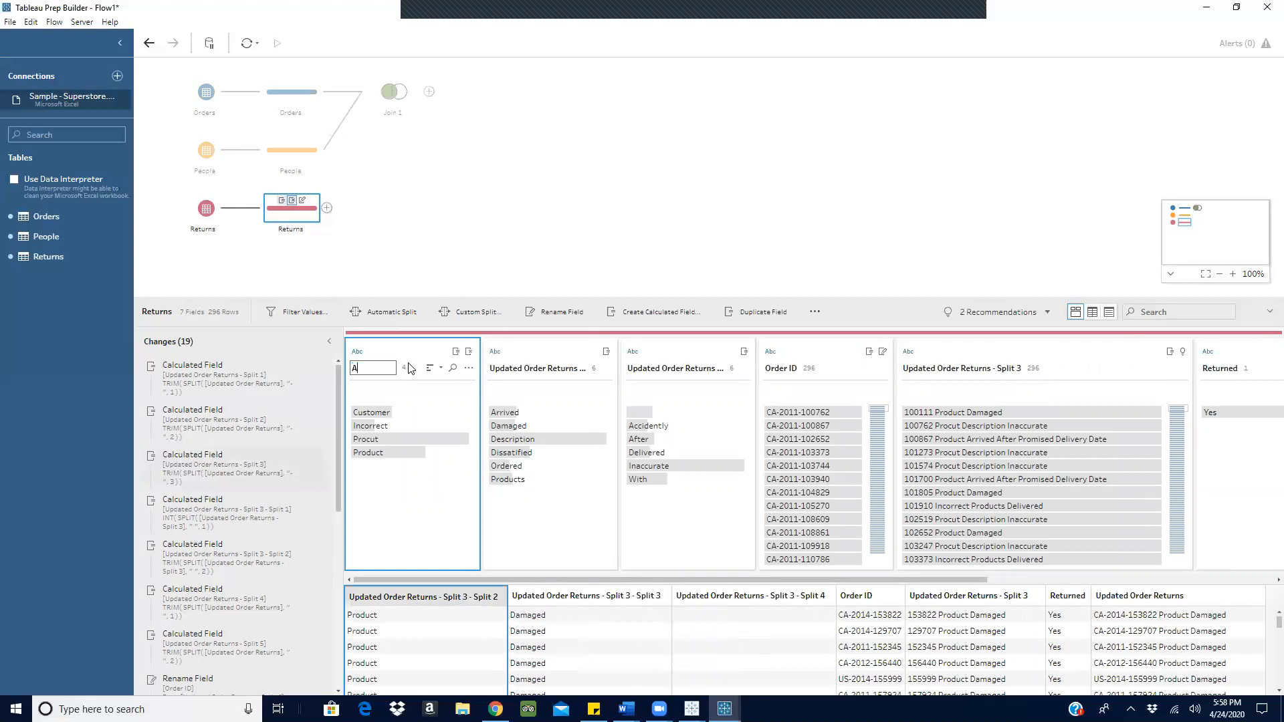
pyautogui.doubleClick(528, 368)
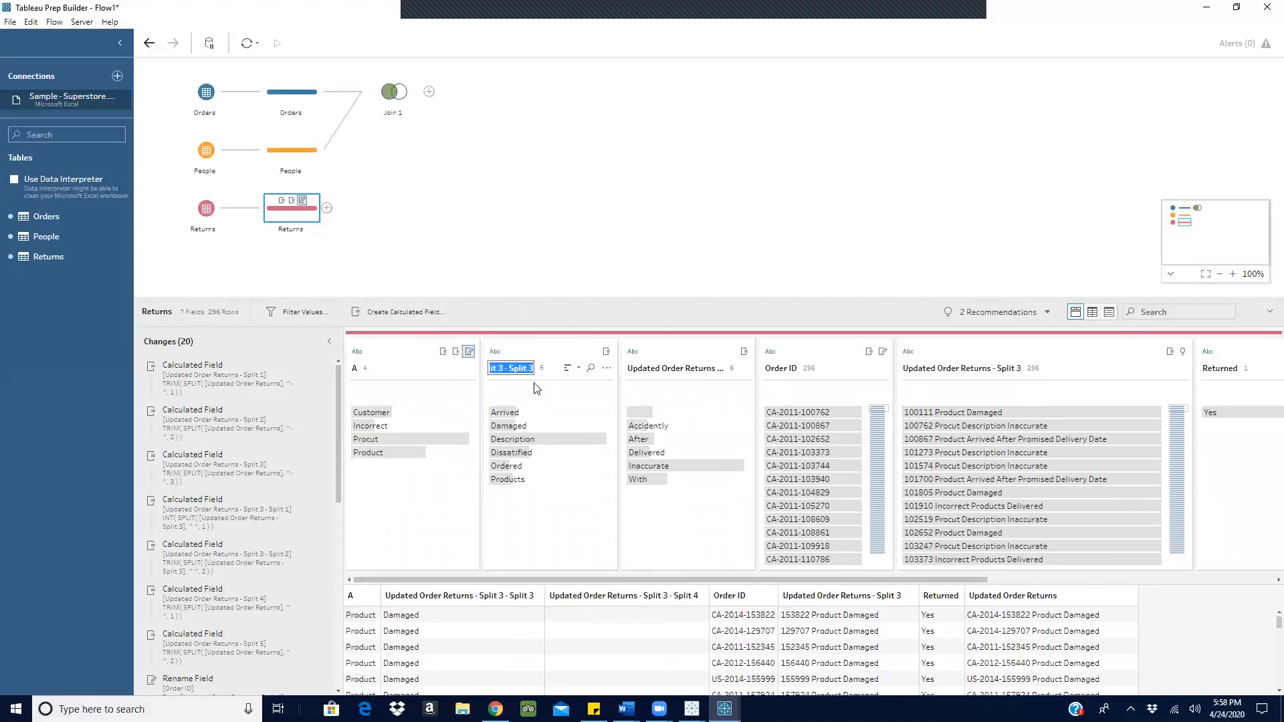
pyautogui.write('B')
pyautogui.doubleClick(660, 368)
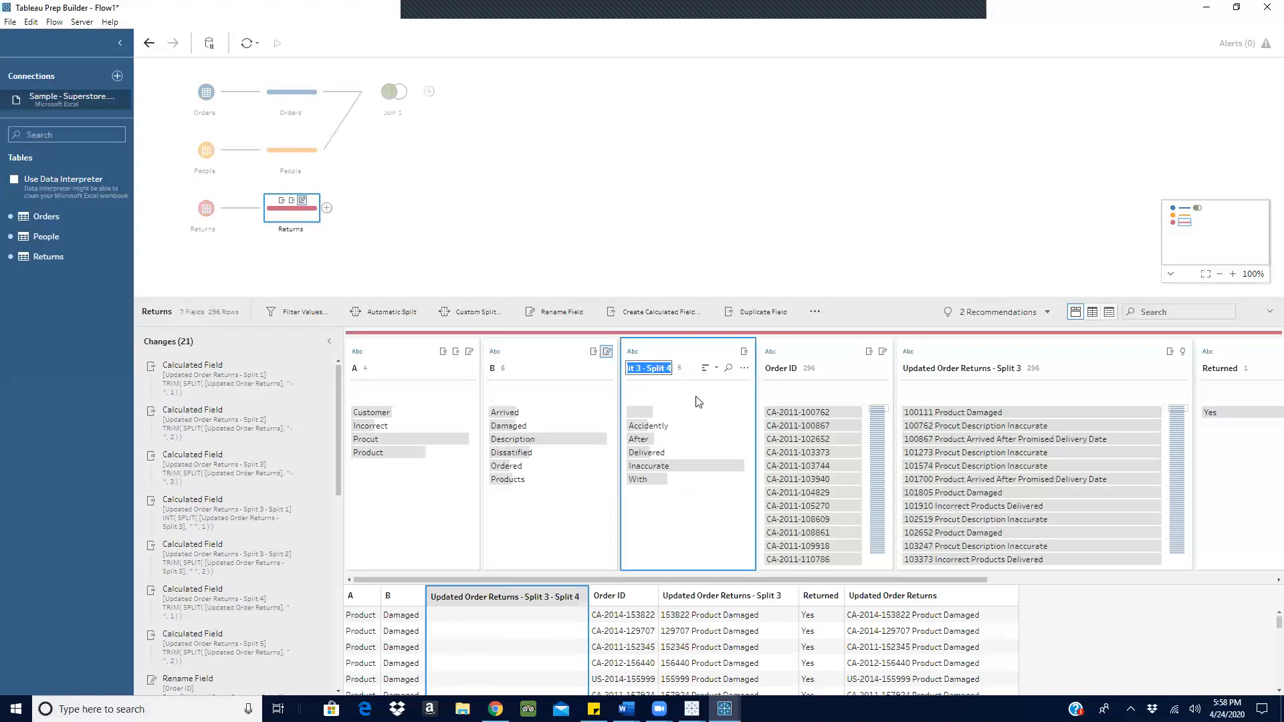
pyautogui.write('C')
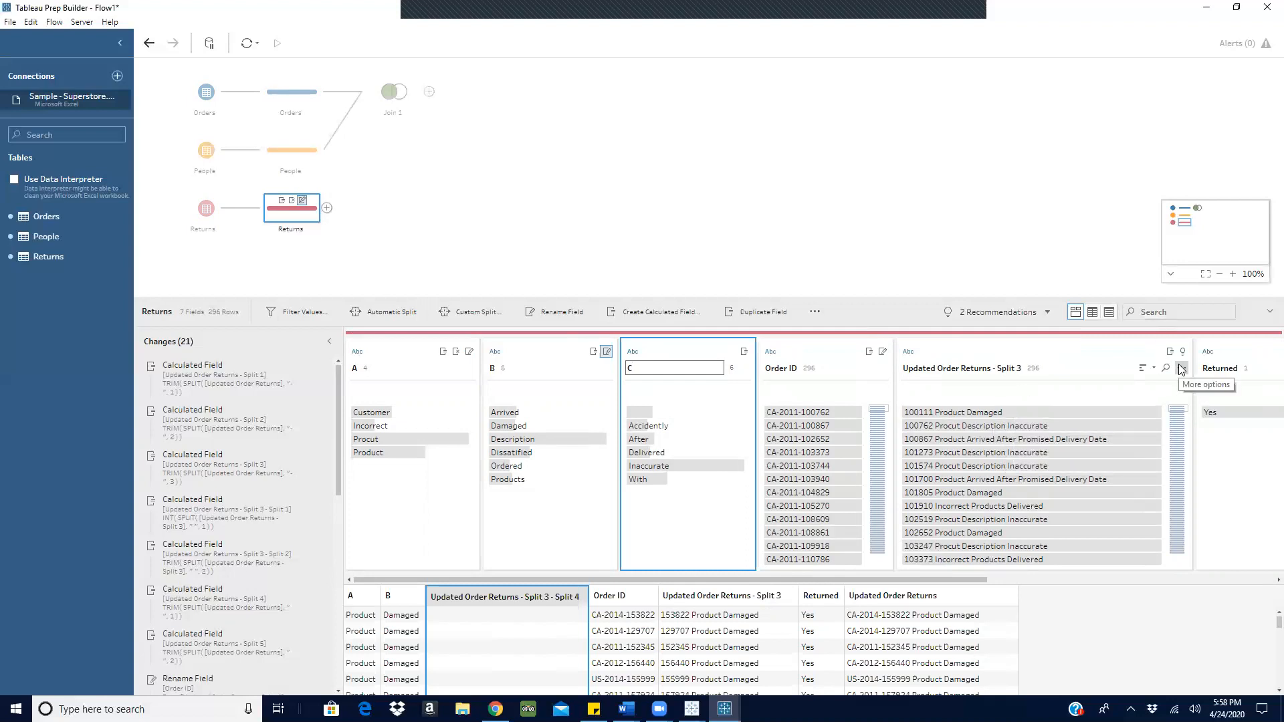
# Start a custom calculated field from Updated Order Returns - Split 3 and clear its default formula.
pyautogui.click(1182, 368)
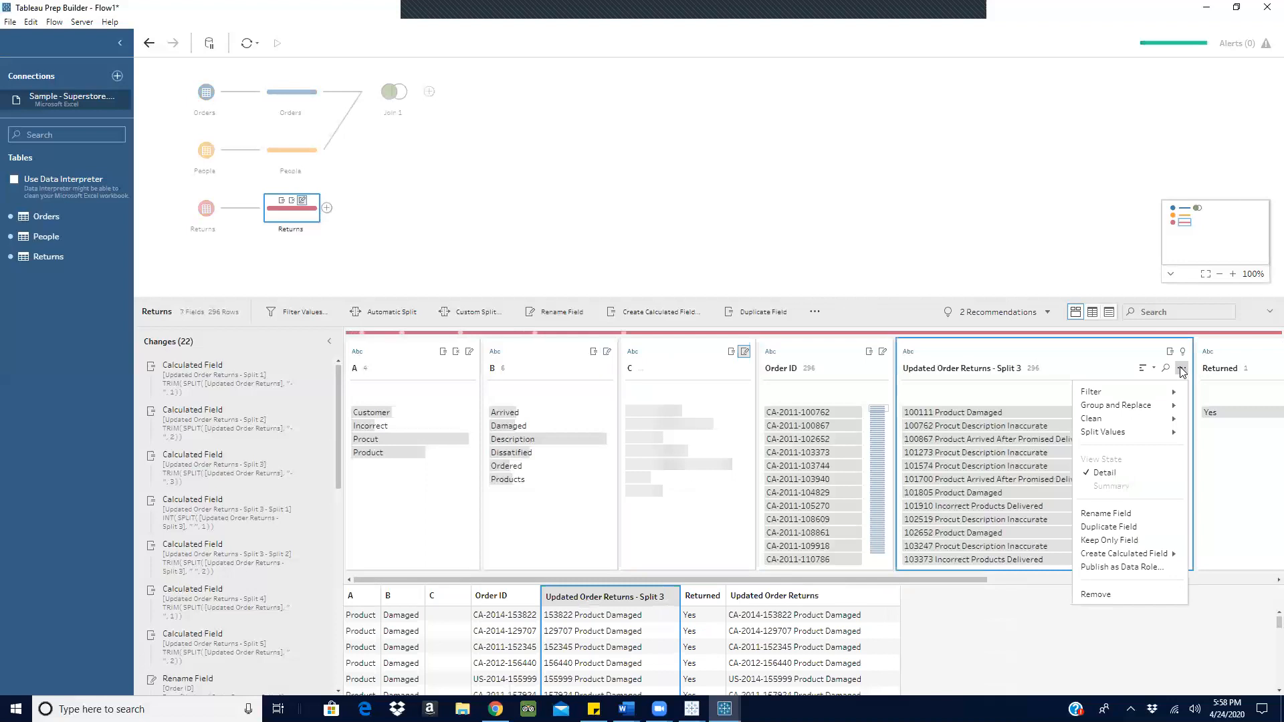
pyautogui.moveTo(1133, 560)
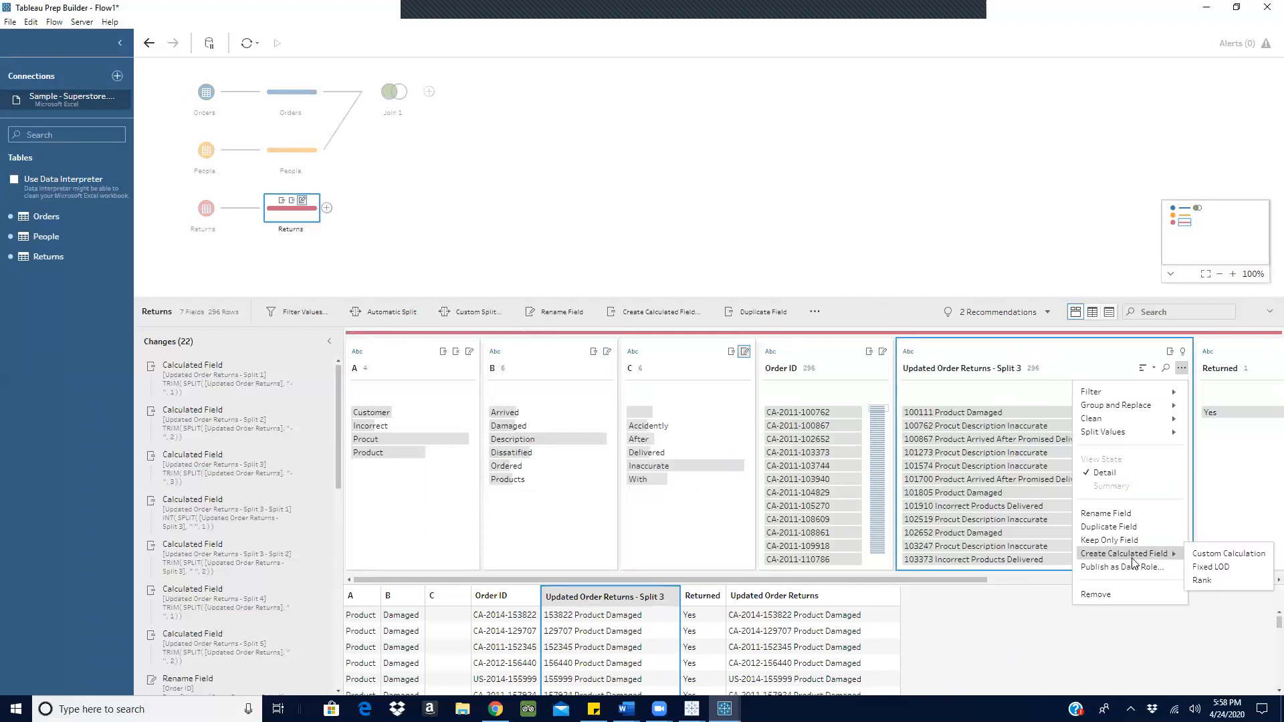
pyautogui.click(1212, 555)
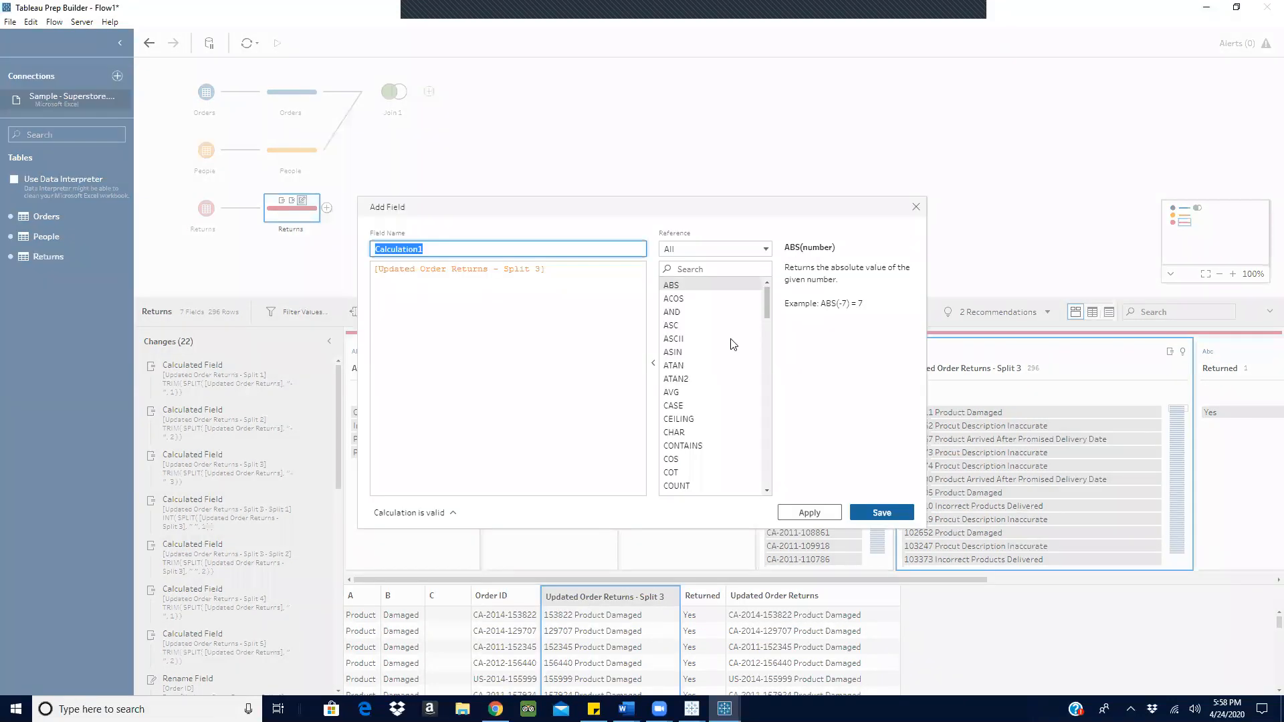
pyautogui.click(559, 273)
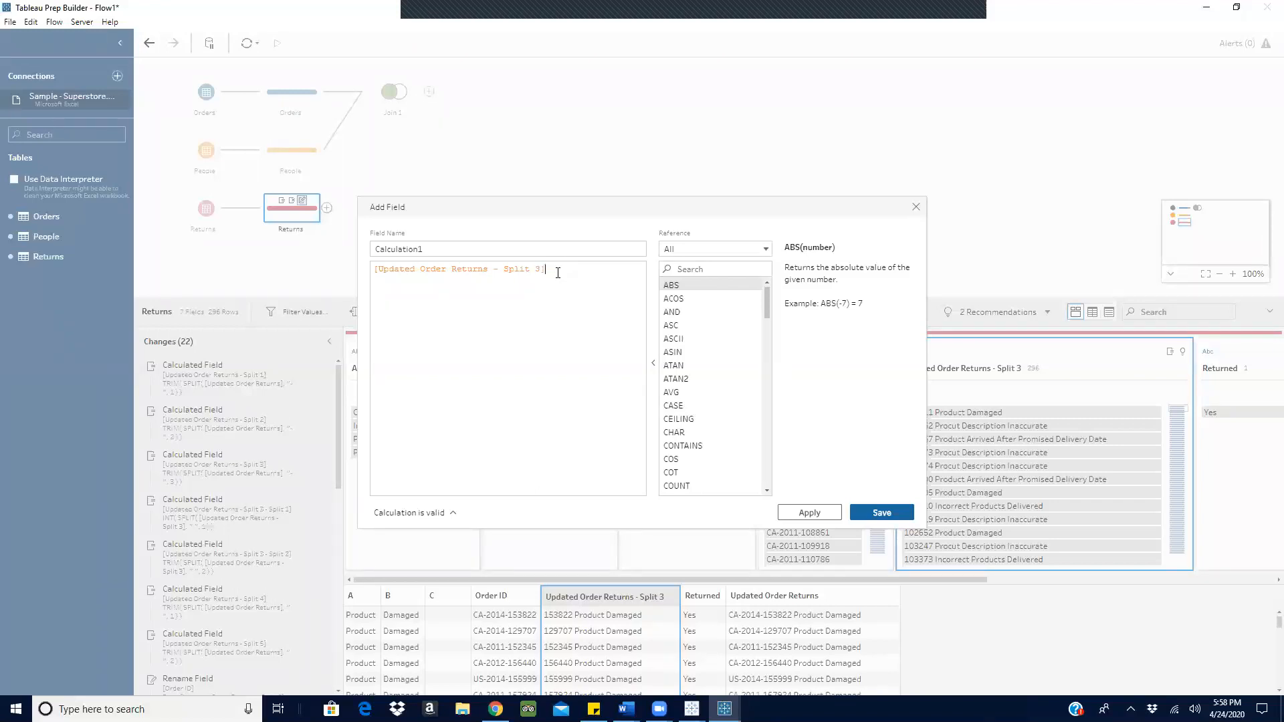
pyautogui.press('BackSpace')
pyautogui.press('BackSpace')
pyautogui.press('BackSpace')
pyautogui.press('BackSpace')
pyautogui.press('BackSpace')
pyautogui.press('BackSpace')
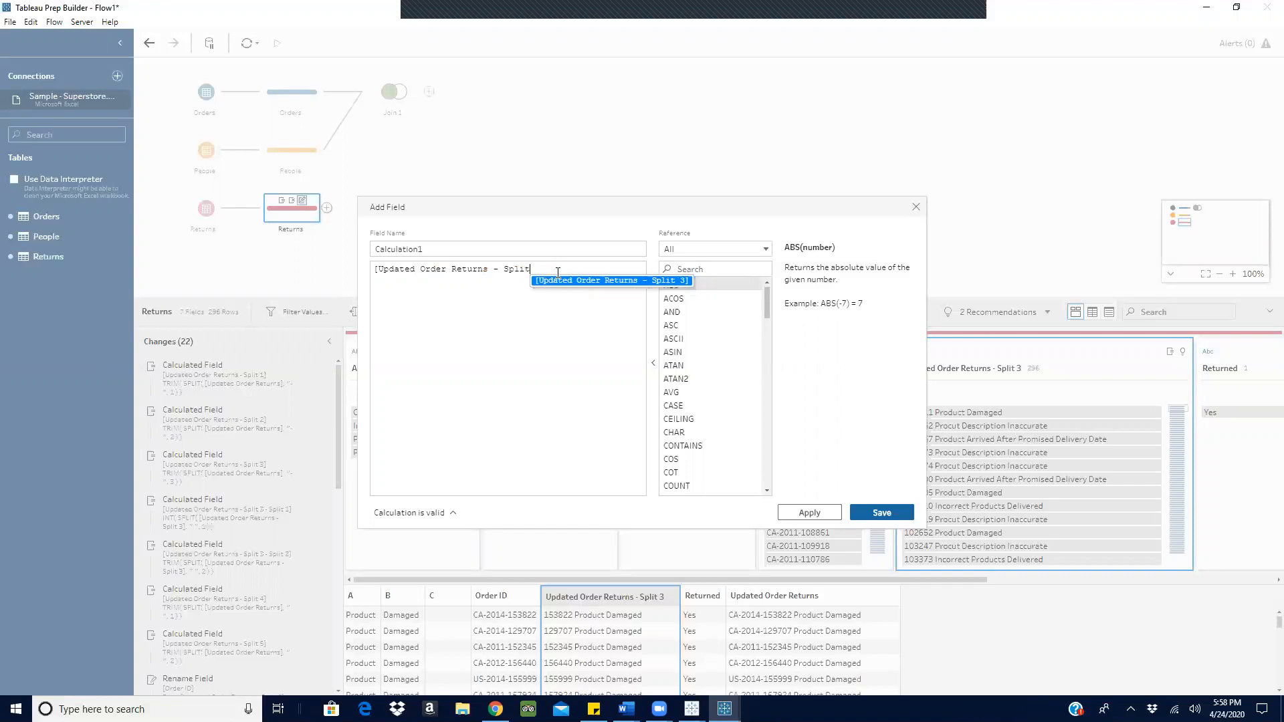
pyautogui.press('BackSpace')
pyautogui.press('BackSpace')
pyautogui.press('BackSpace')
pyautogui.press('BackSpace')
pyautogui.press('BackSpace')
pyautogui.press('BackSpace')
pyautogui.press('BackSpace')
pyautogui.press('BackSpace')
pyautogui.press('BackSpace')
pyautogui.press('BackSpace')
pyautogui.press('BackSpace')
pyautogui.press('BackSpace')
pyautogui.press('BackSpace')
pyautogui.press('BackSpace')
pyautogui.press('BackSpace')
pyautogui.press('BackSpace')
pyautogui.press('BackSpace')
pyautogui.press('BackSpace')
pyautogui.press('BackSpace')
pyautogui.press('BackSpace')
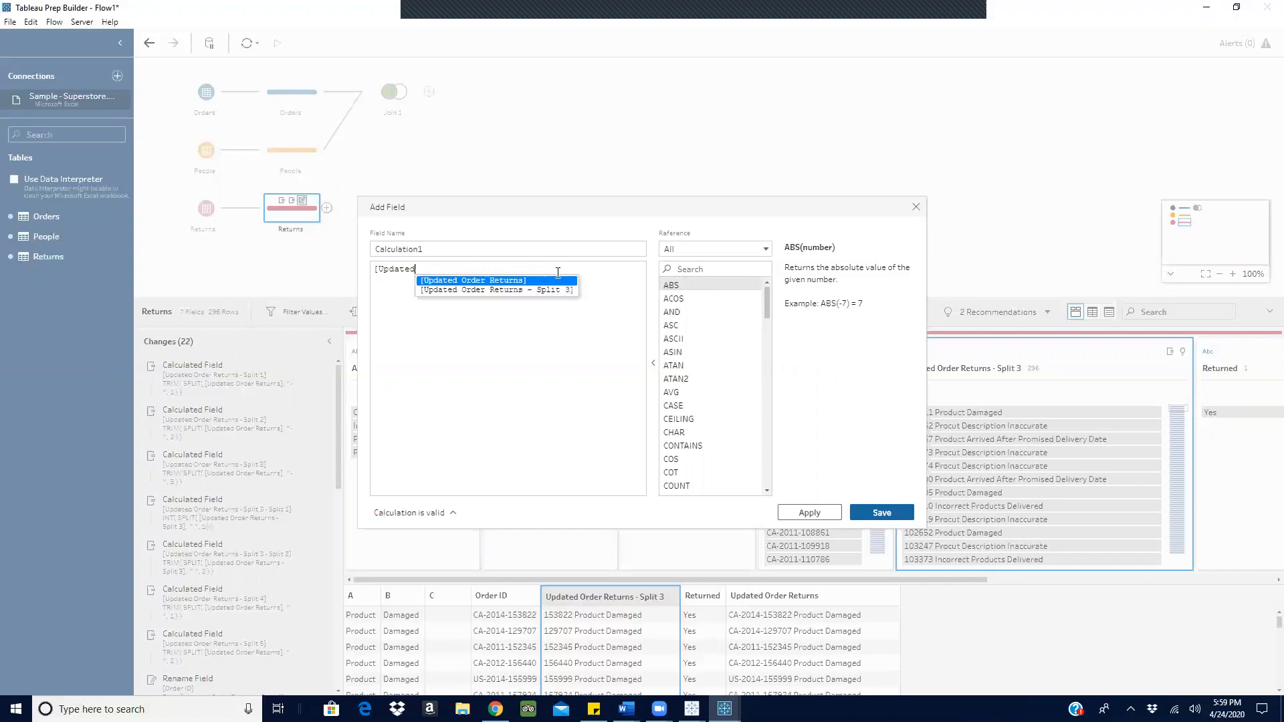
pyautogui.press('BackSpace')
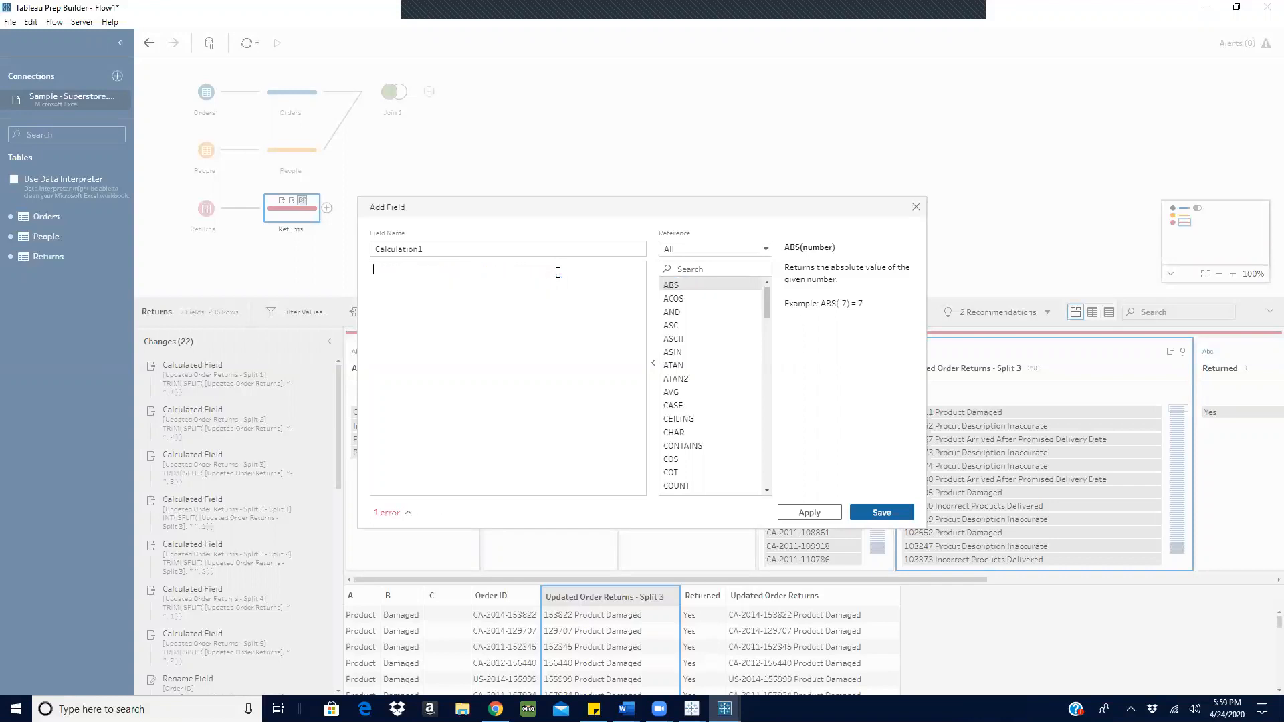
pyautogui.write('A')
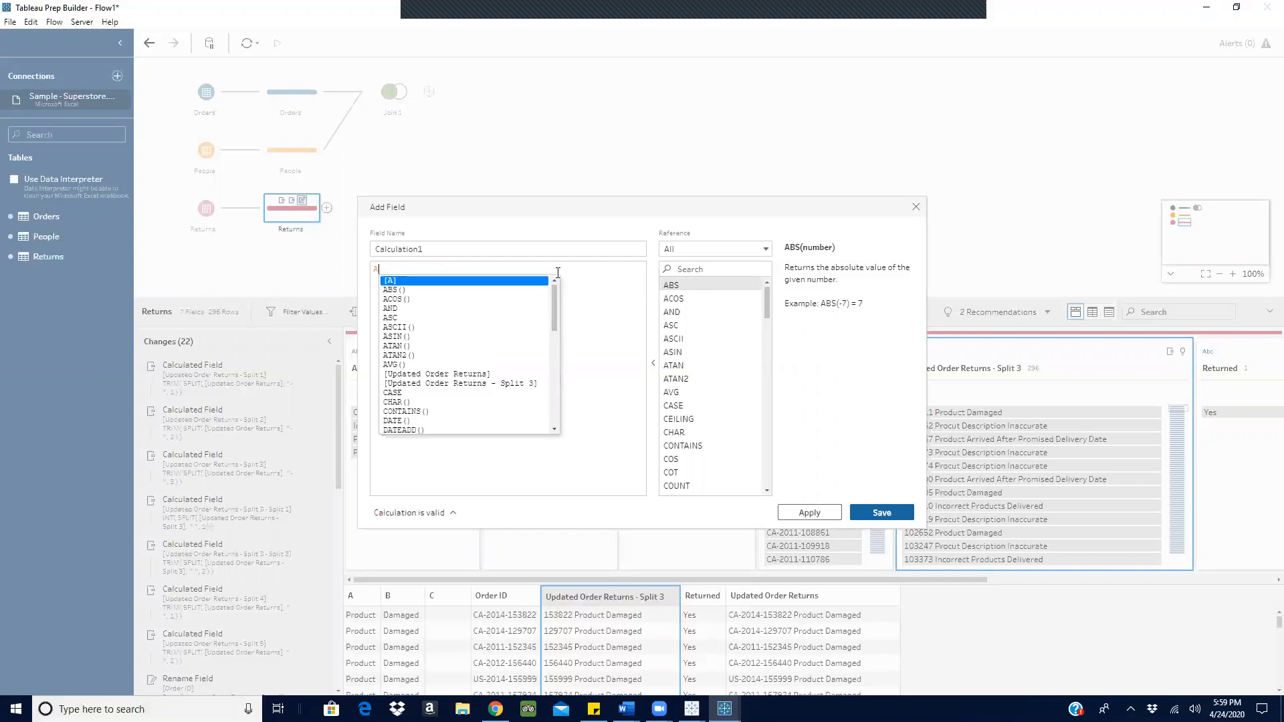
pyautogui.write('+ ')
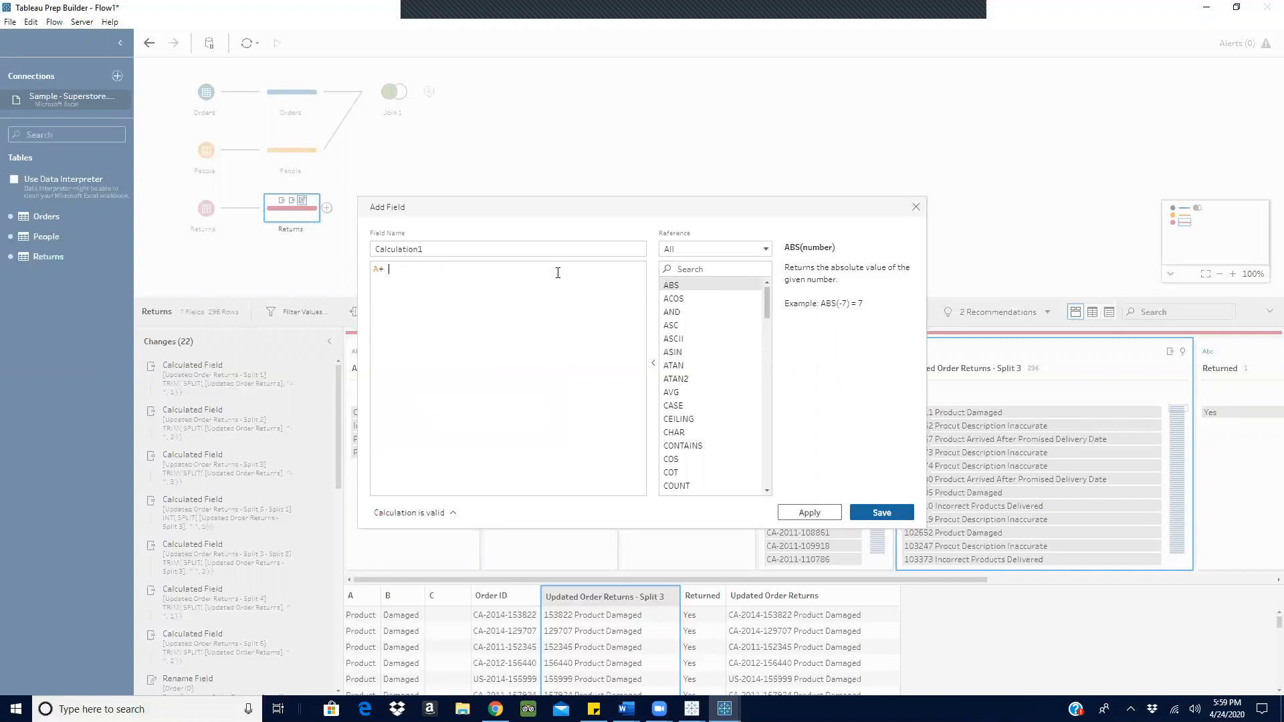
pyautogui.write("' '")
pyautogui.write('B')
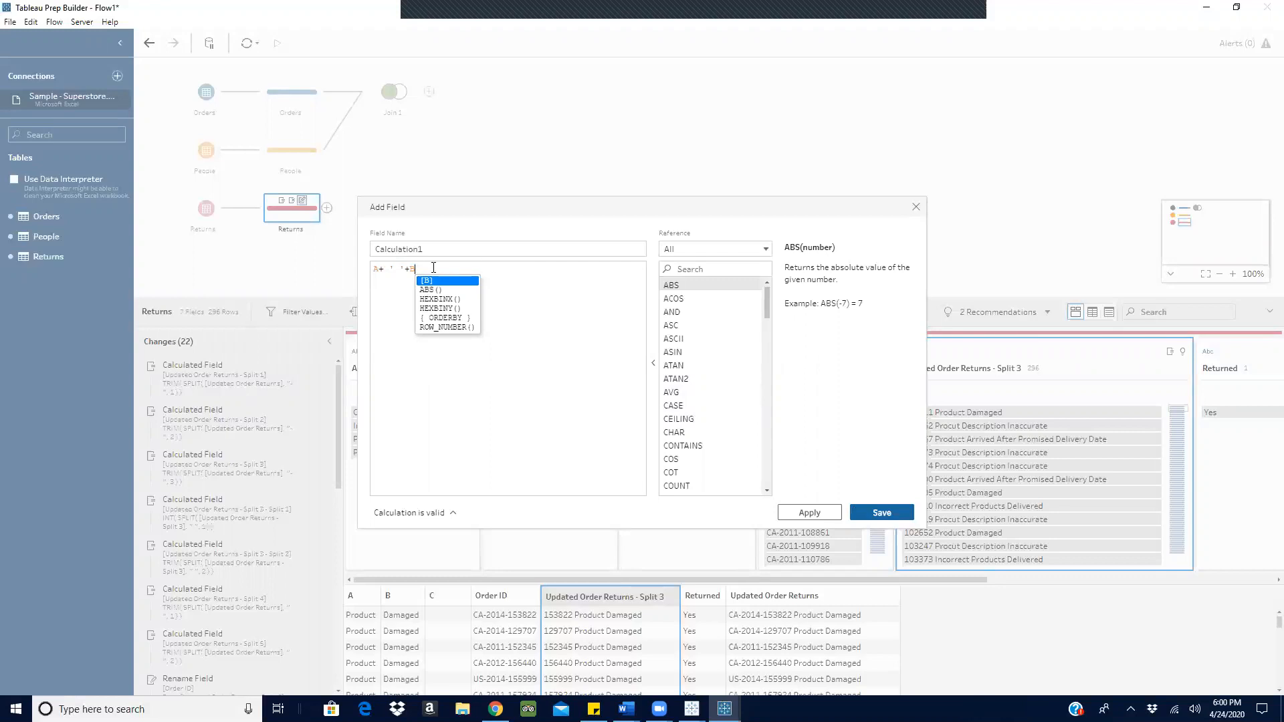
pyautogui.press('BackSpace')
pyautogui.press('BackSpace')
pyautogui.press('BackSpace')
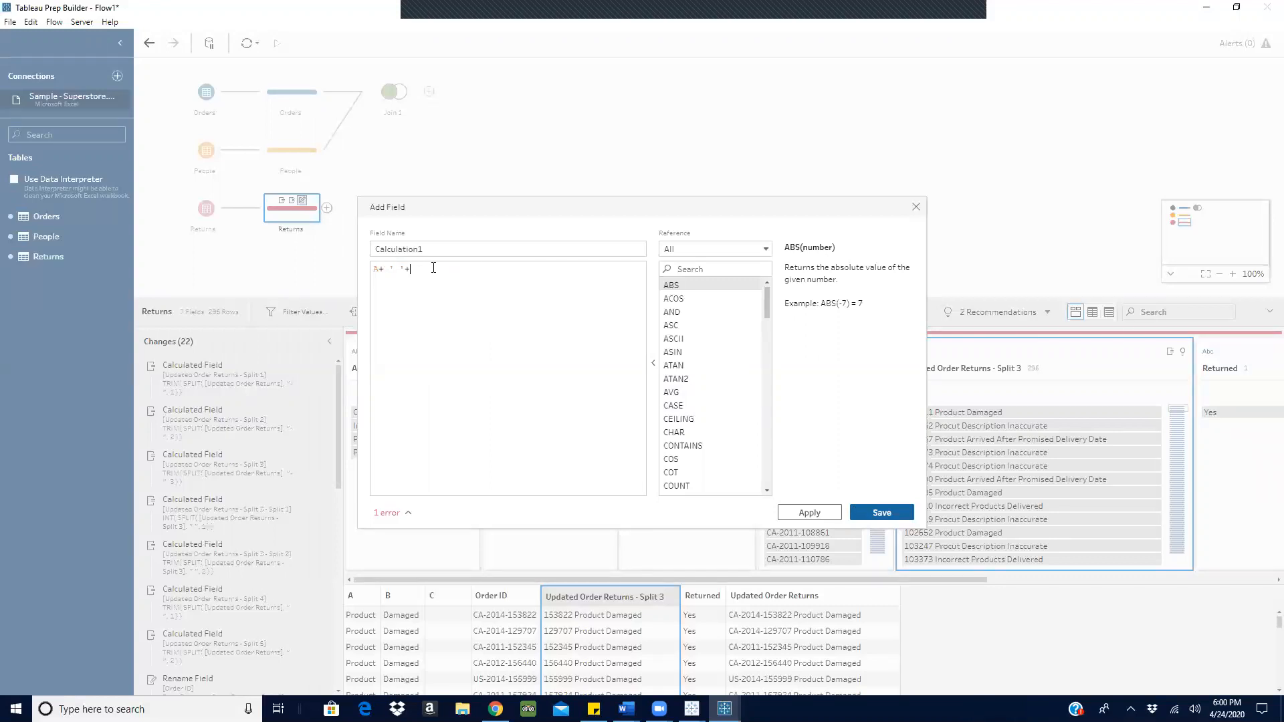
pyautogui.press('BackSpace')
pyautogui.press('BackSpace')
# Paste the copied concatenation formula and replace its field references so it reads [A] + " " + [B] + " " + [C].
pyautogui.rightClick(387, 276)
pyautogui.click(404, 318)
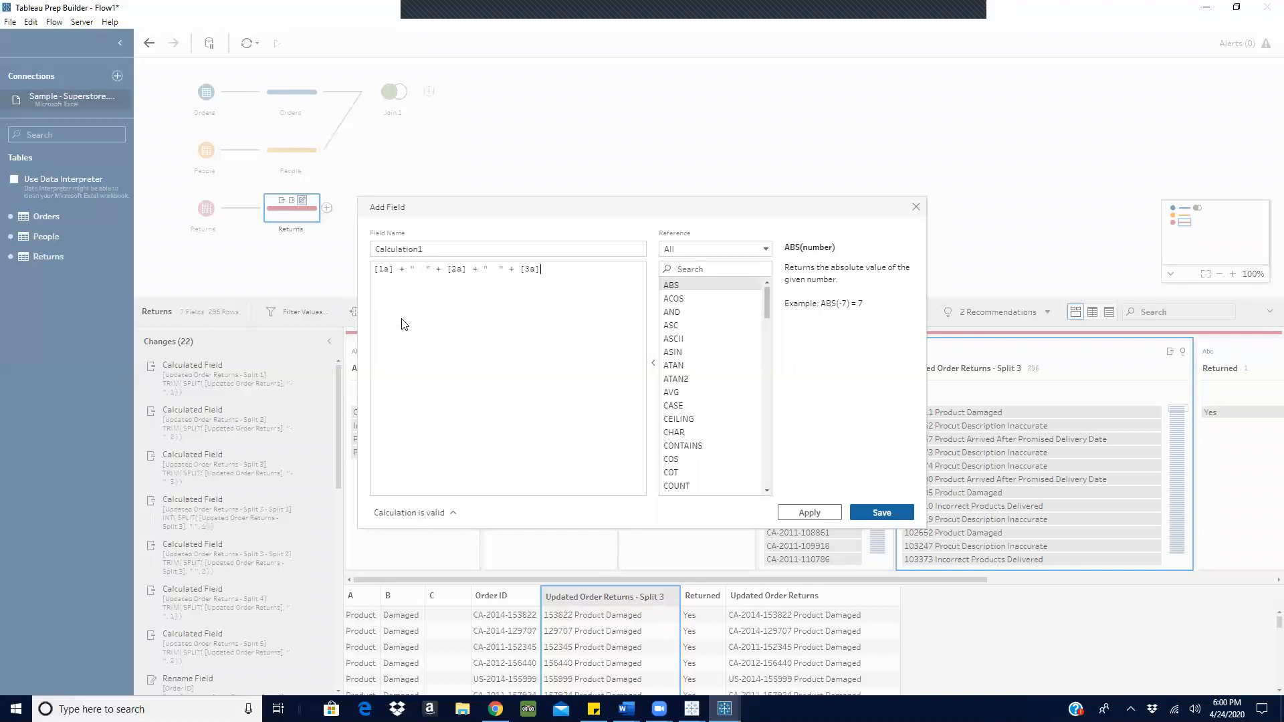
pyautogui.click(389, 272)
pyautogui.press('BackSpace')
pyautogui.write('A')
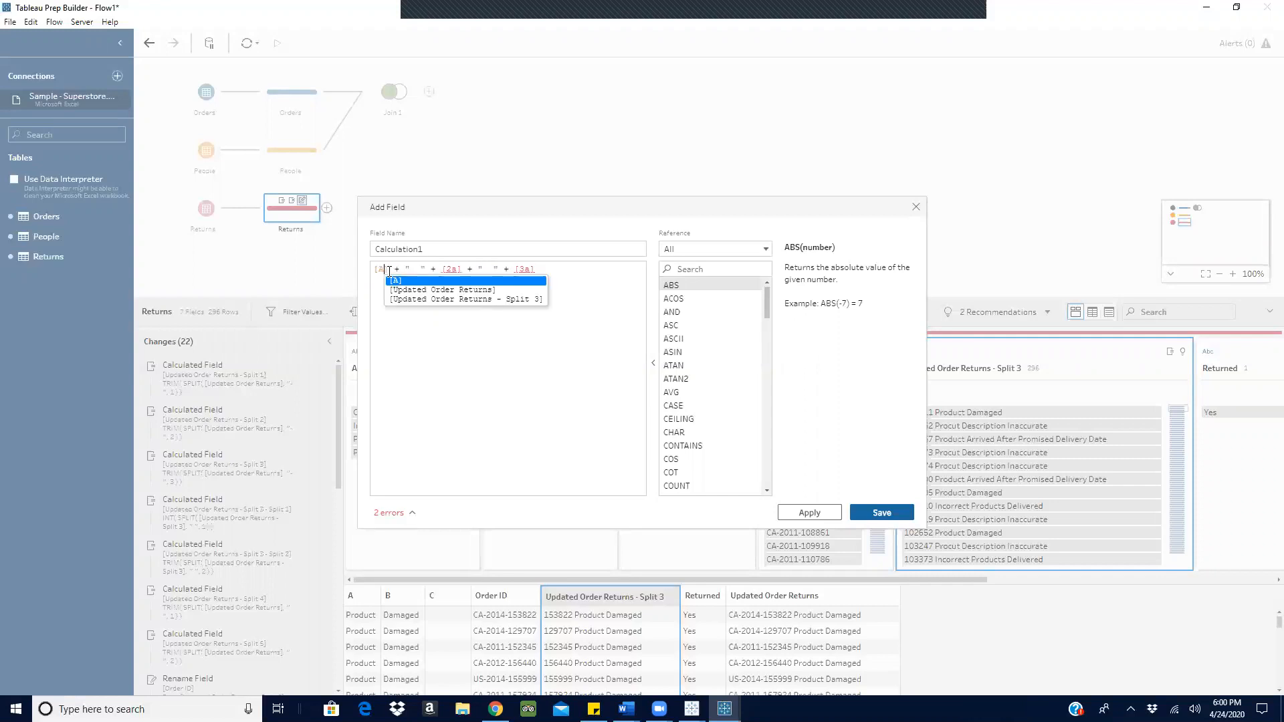
pyautogui.click(457, 269)
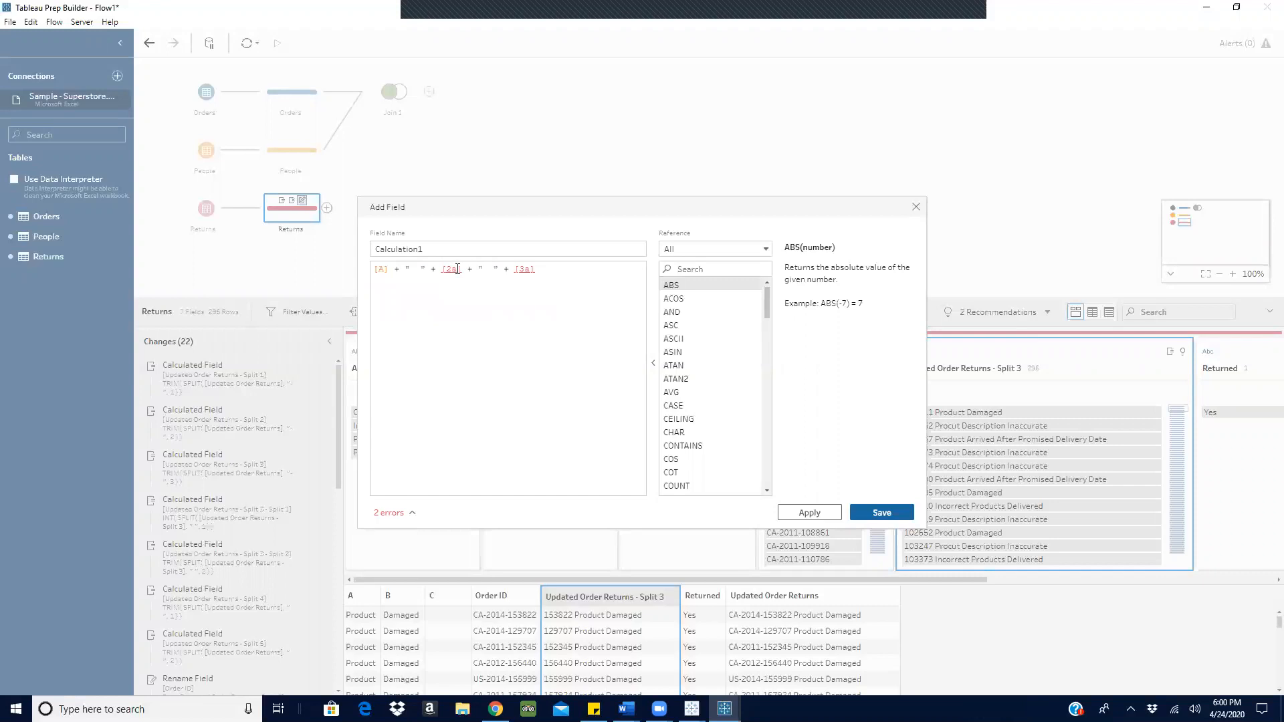
pyautogui.press('BackSpace')
pyautogui.press('BackSpace')
pyautogui.write('B')
pyautogui.click(525, 268)
pyautogui.press('BackSpace')
pyautogui.press('BackSpace')
pyautogui.write('C')
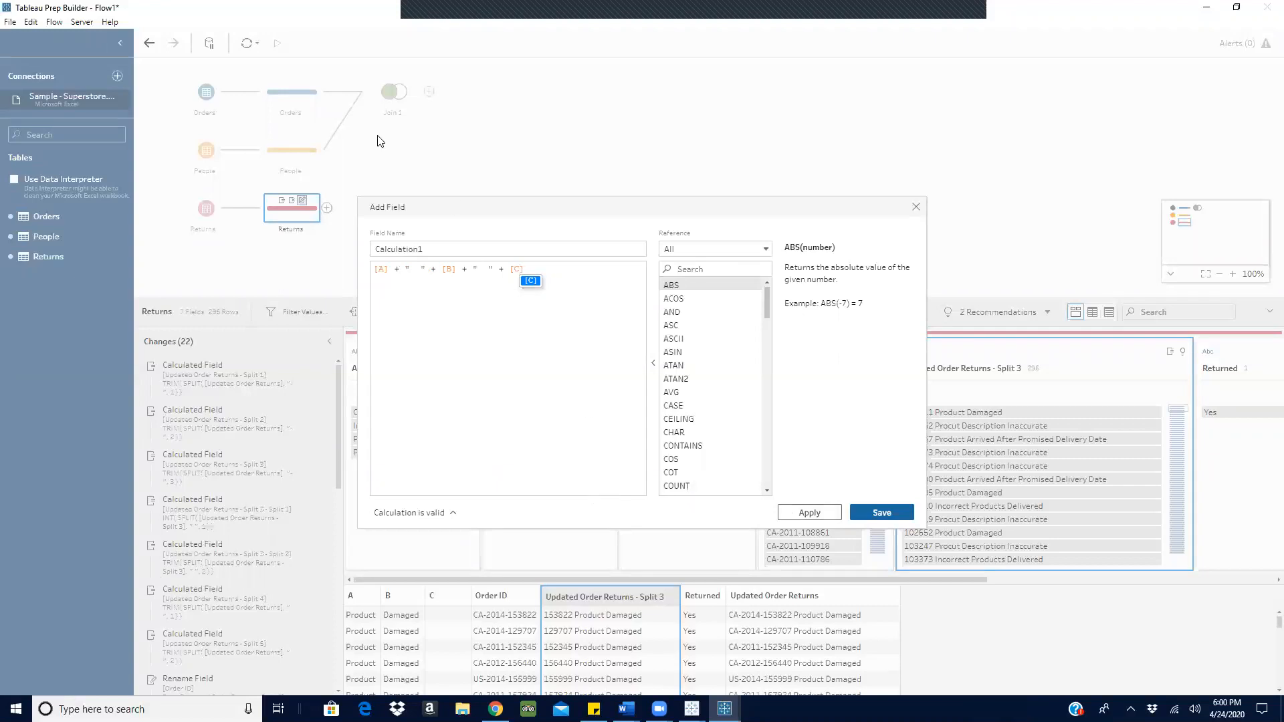
# Name the calculated field Order Return, then apply and save it.
pyautogui.click(427, 249)
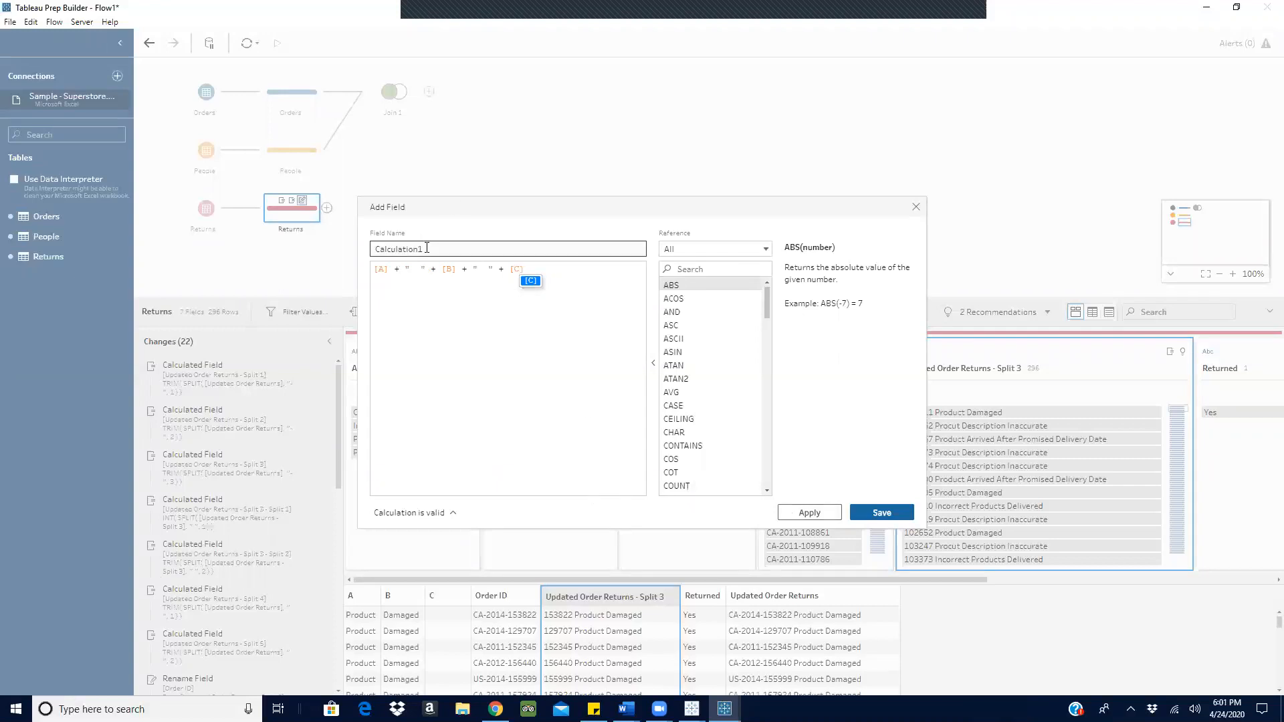
pyautogui.doubleClick(427, 248)
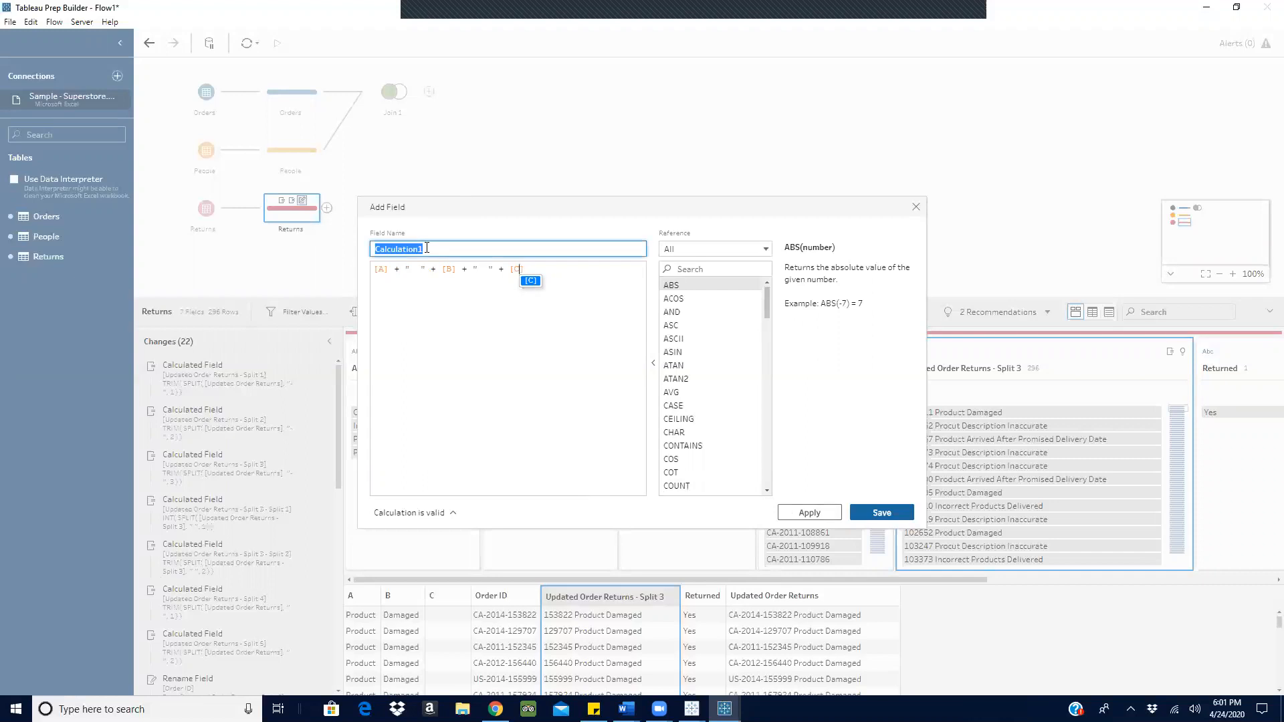
pyautogui.press('BackSpace')
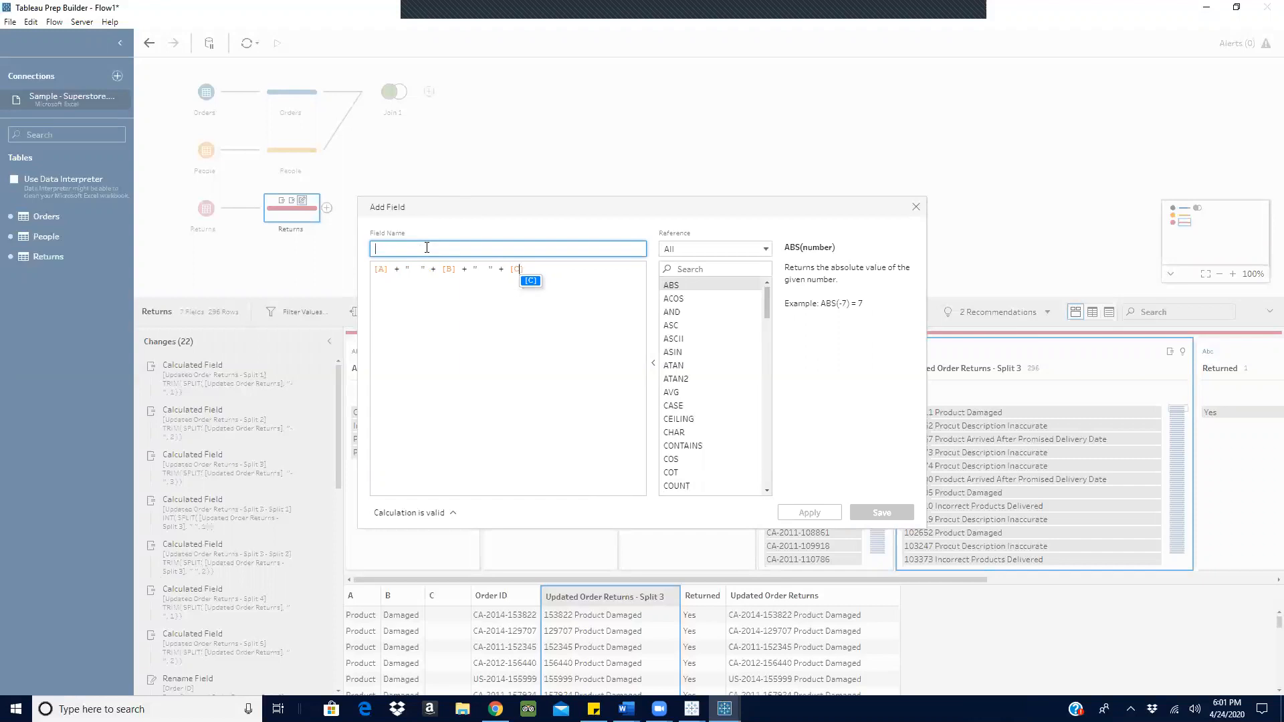
pyautogui.write('Orde')
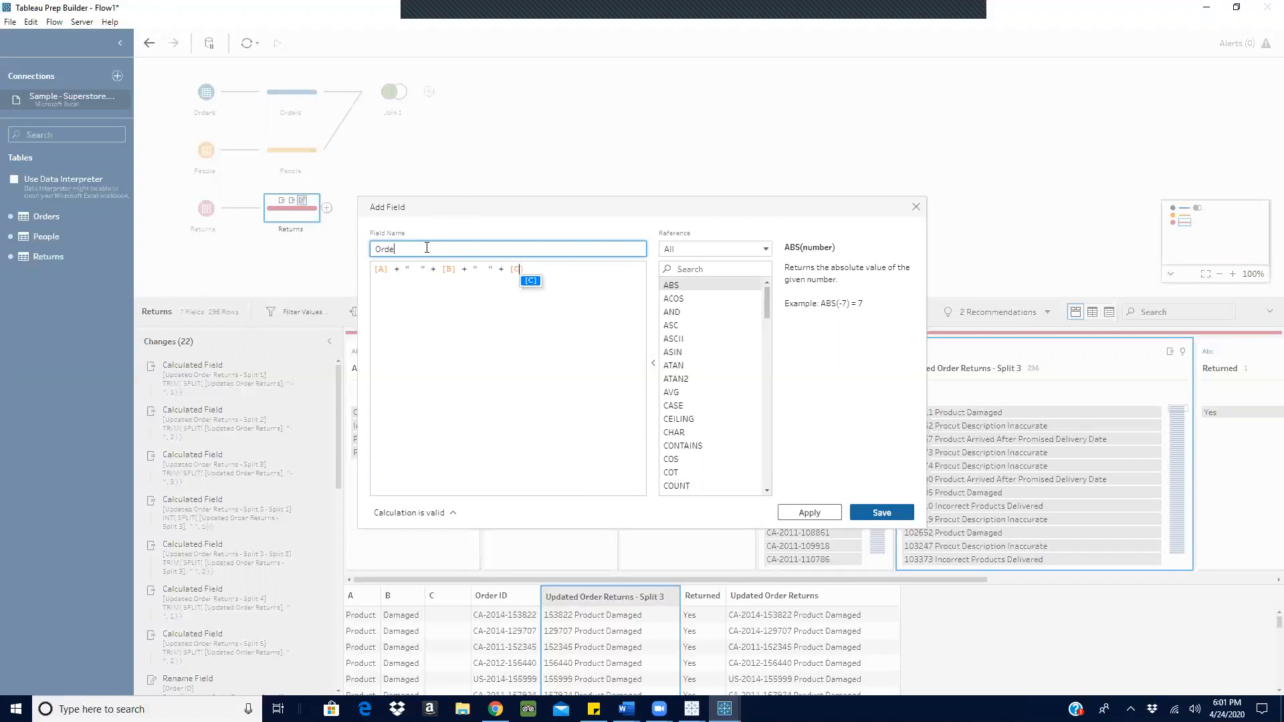
pyautogui.write('r Return')
pyautogui.click(826, 516)
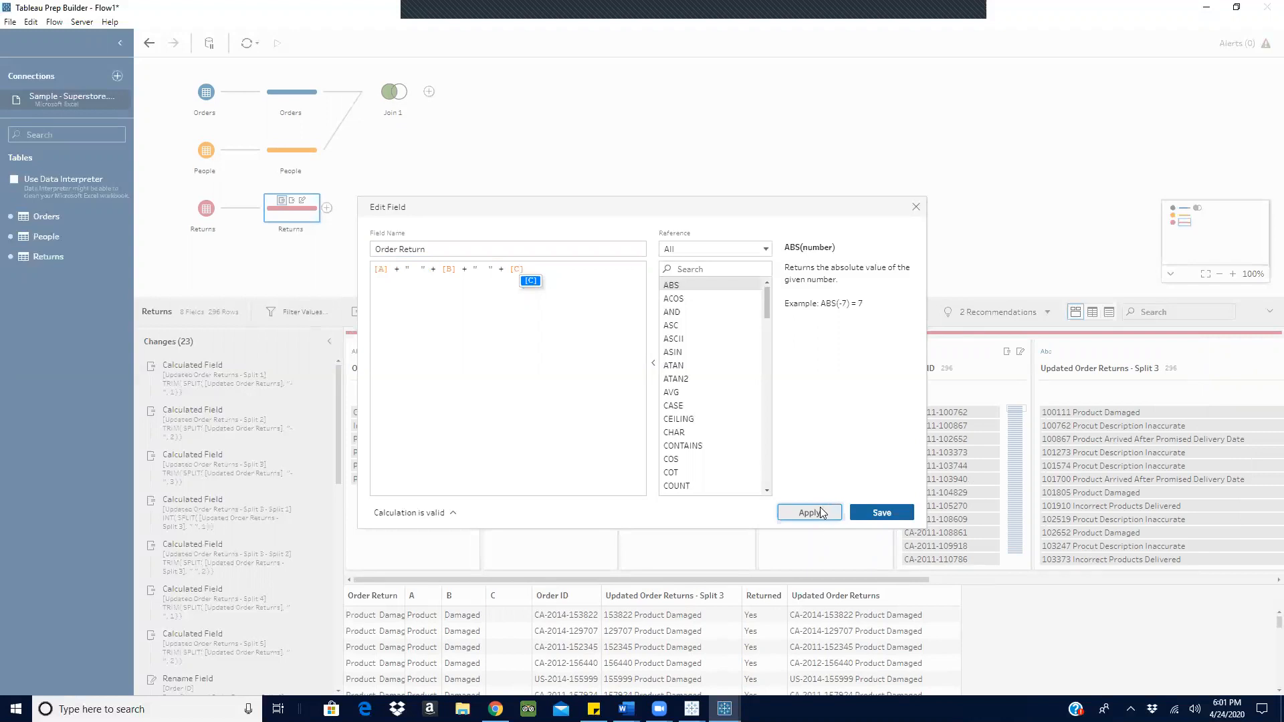
pyautogui.click(873, 512)
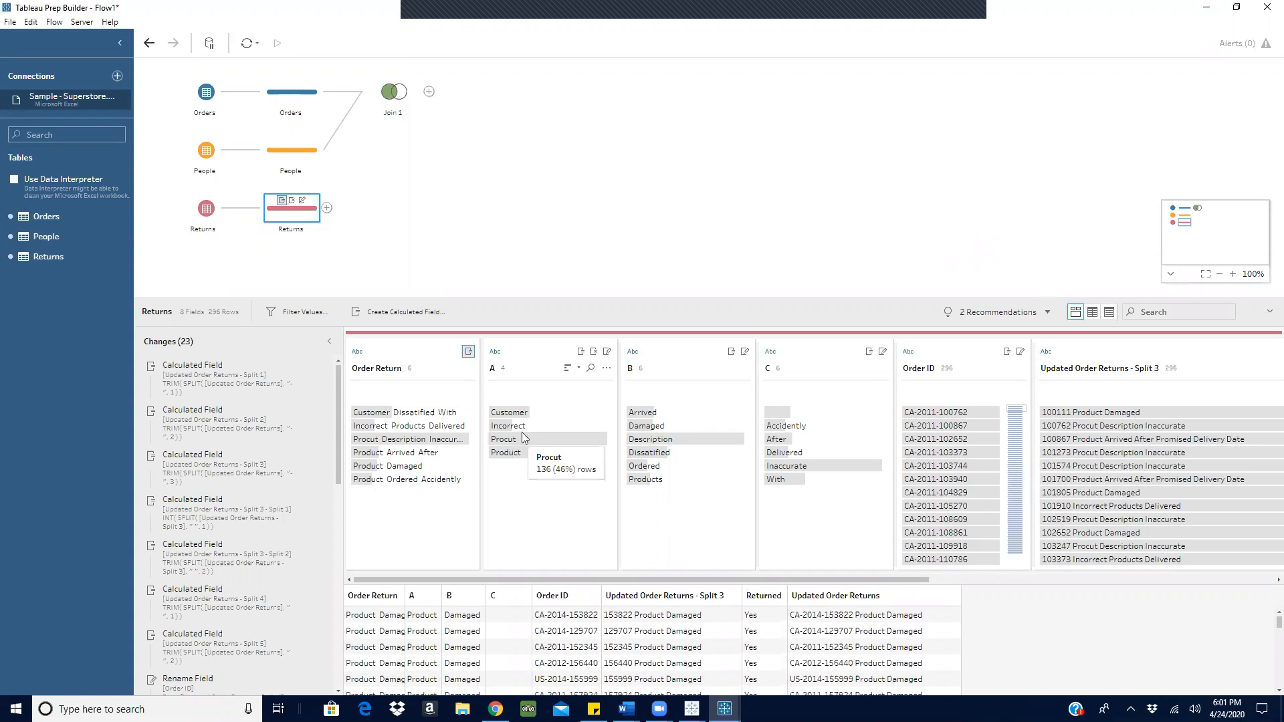
# Remove the A, B and C fields from the Returns step.
pyautogui.rightClick(537, 417)
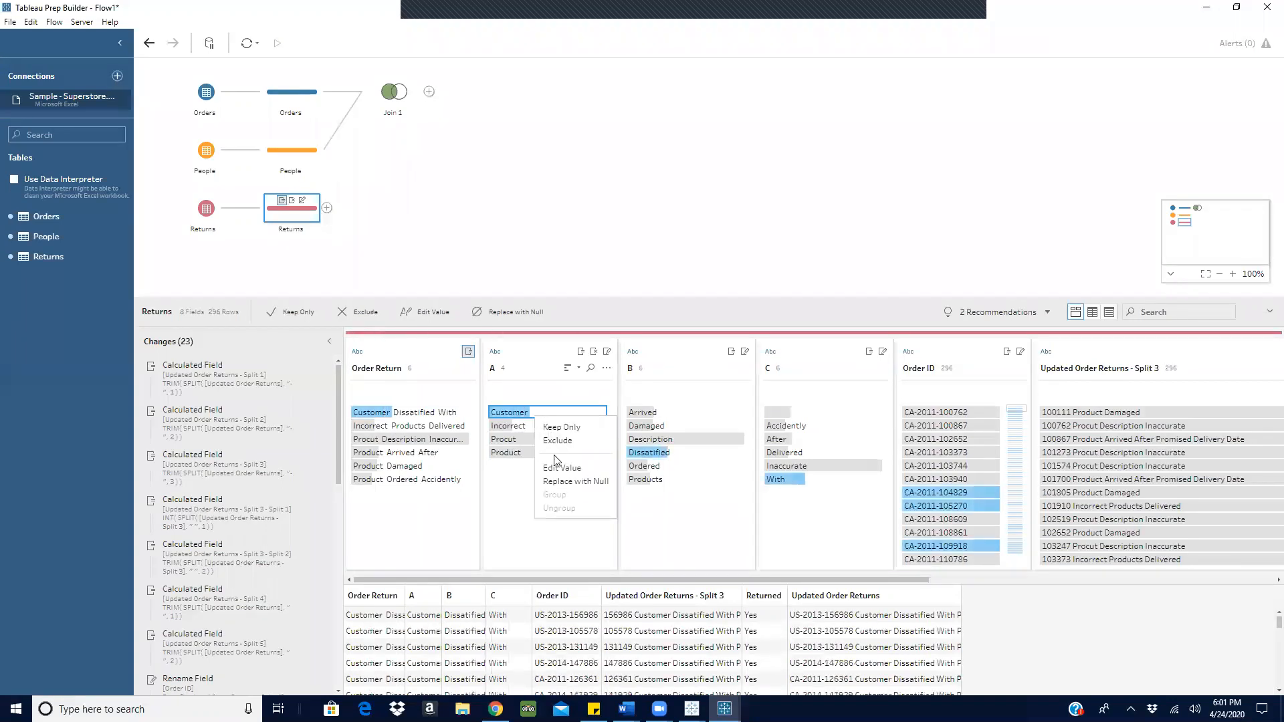
pyautogui.click(607, 373)
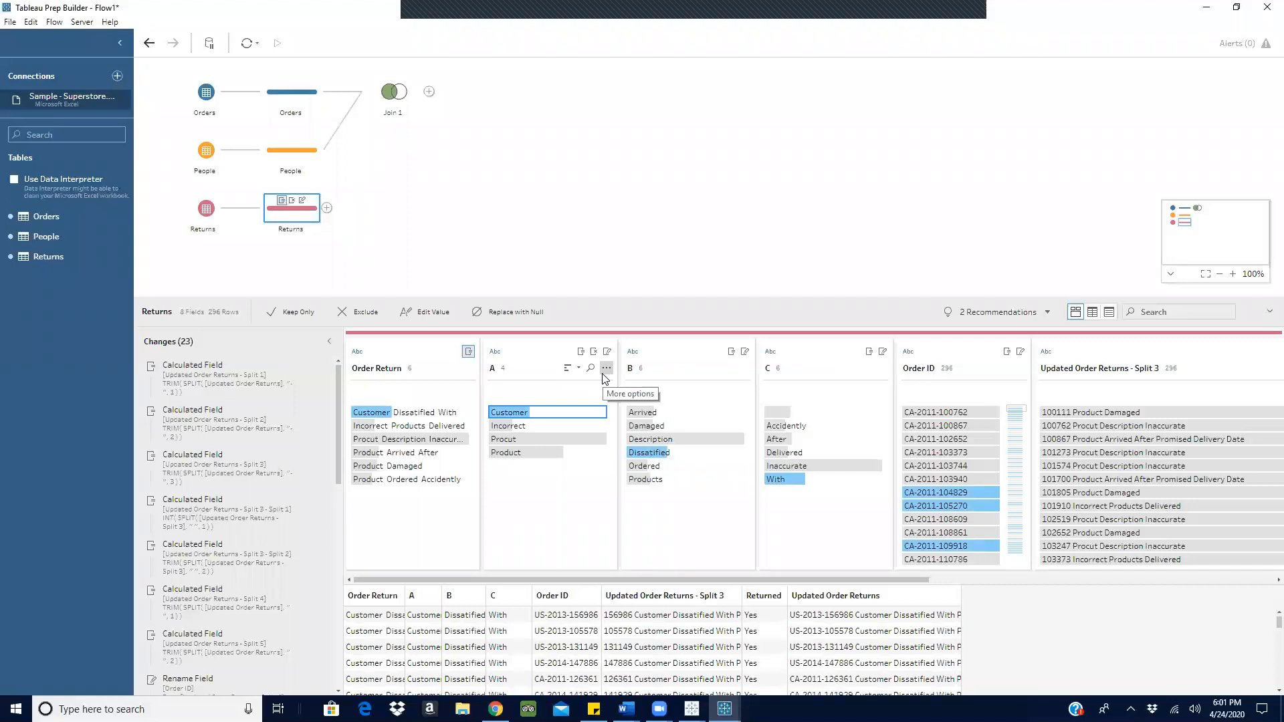
pyautogui.click(606, 368)
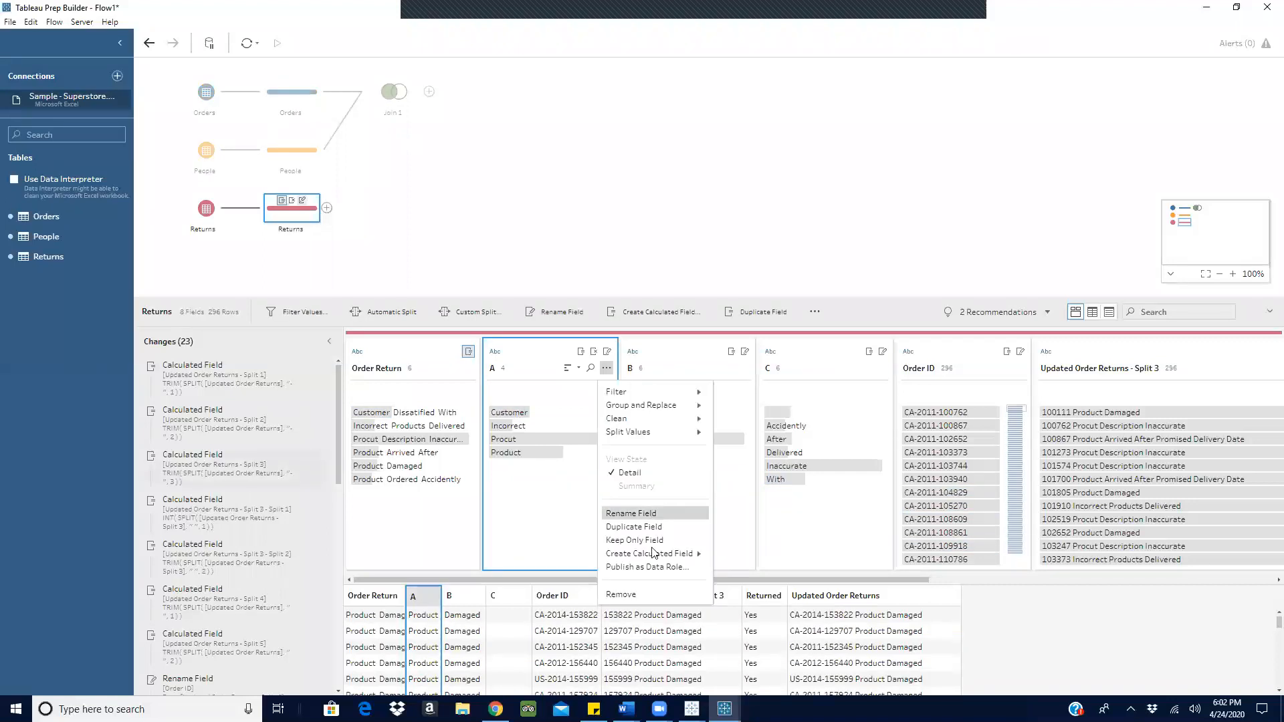
pyautogui.click(632, 595)
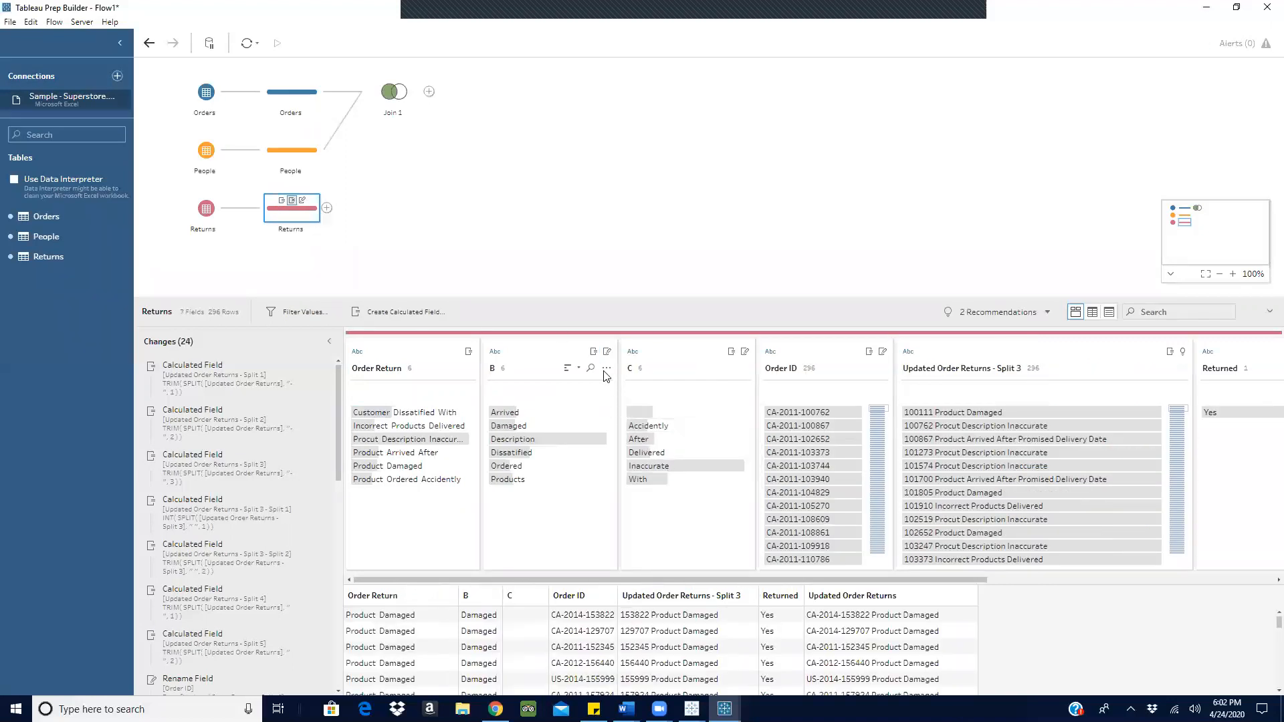
pyautogui.click(606, 369)
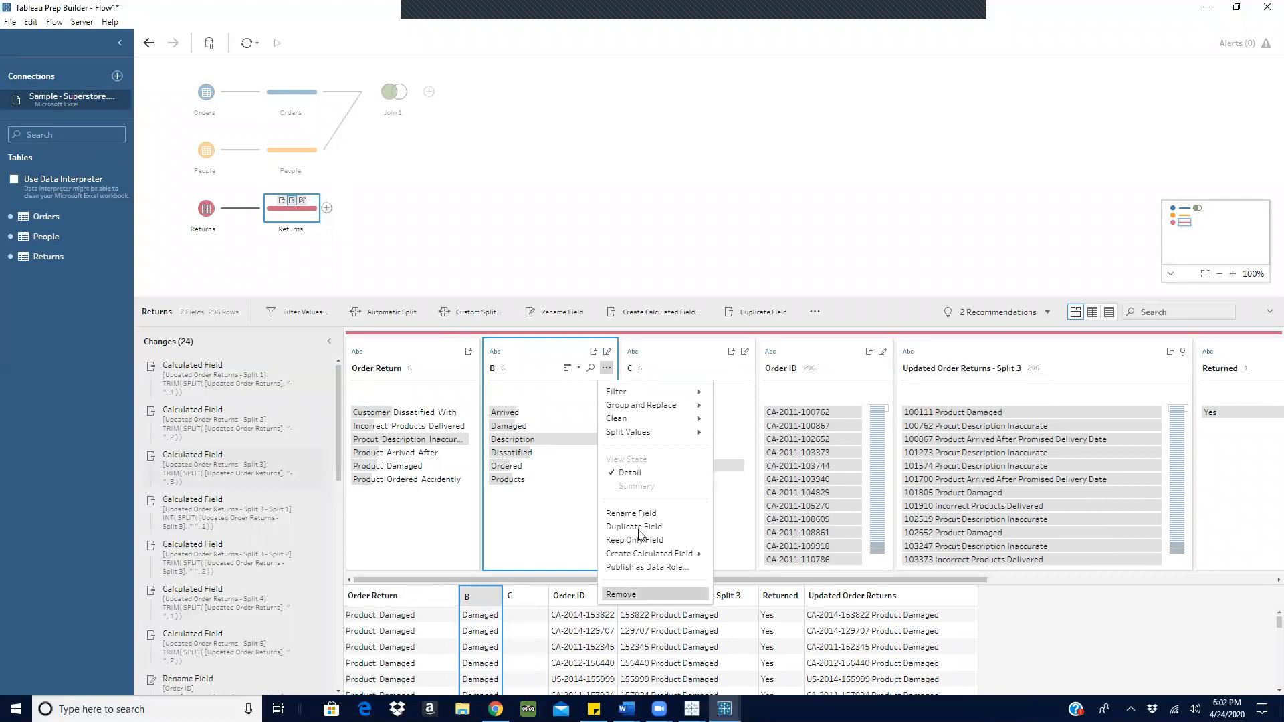
pyautogui.click(621, 594)
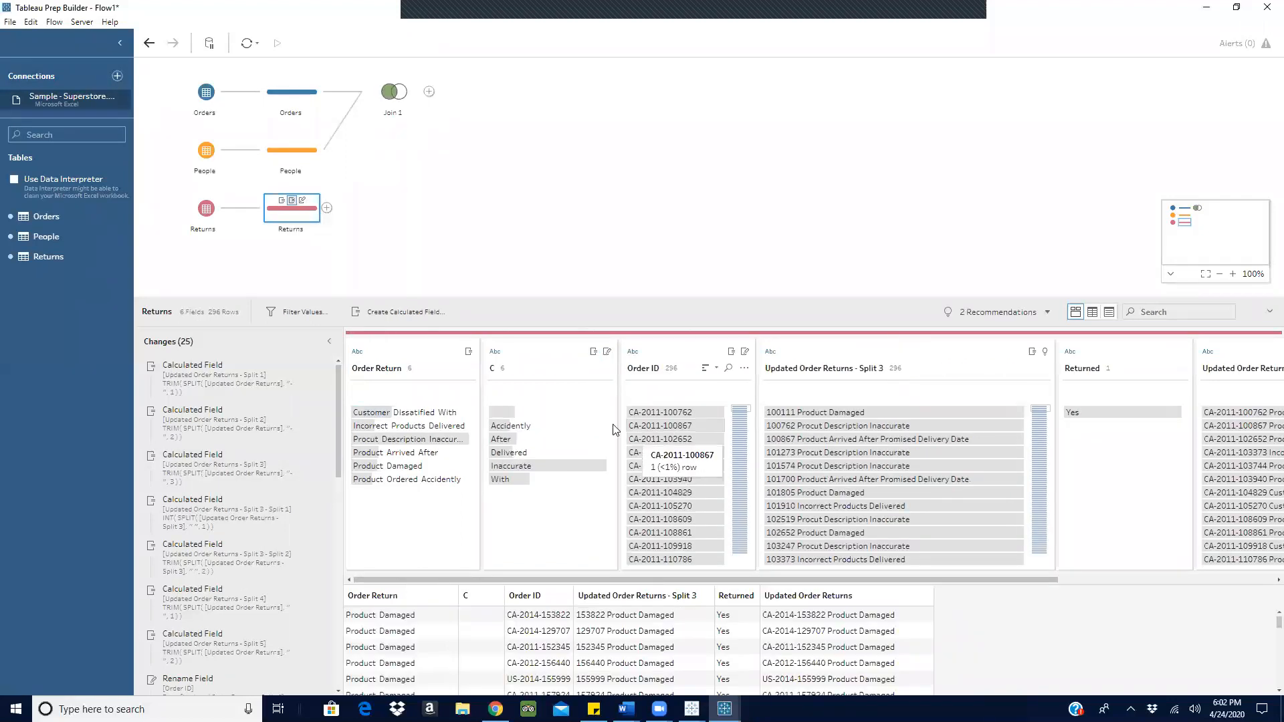
pyautogui.click(606, 368)
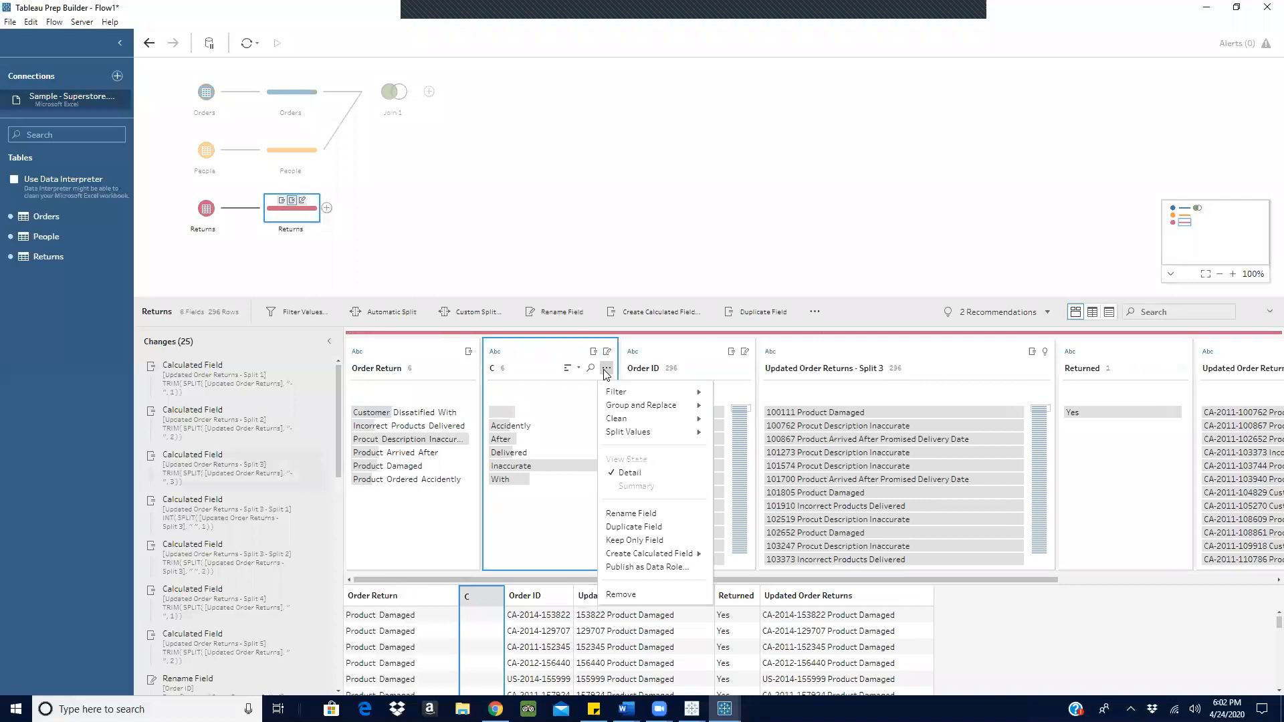
pyautogui.click(638, 595)
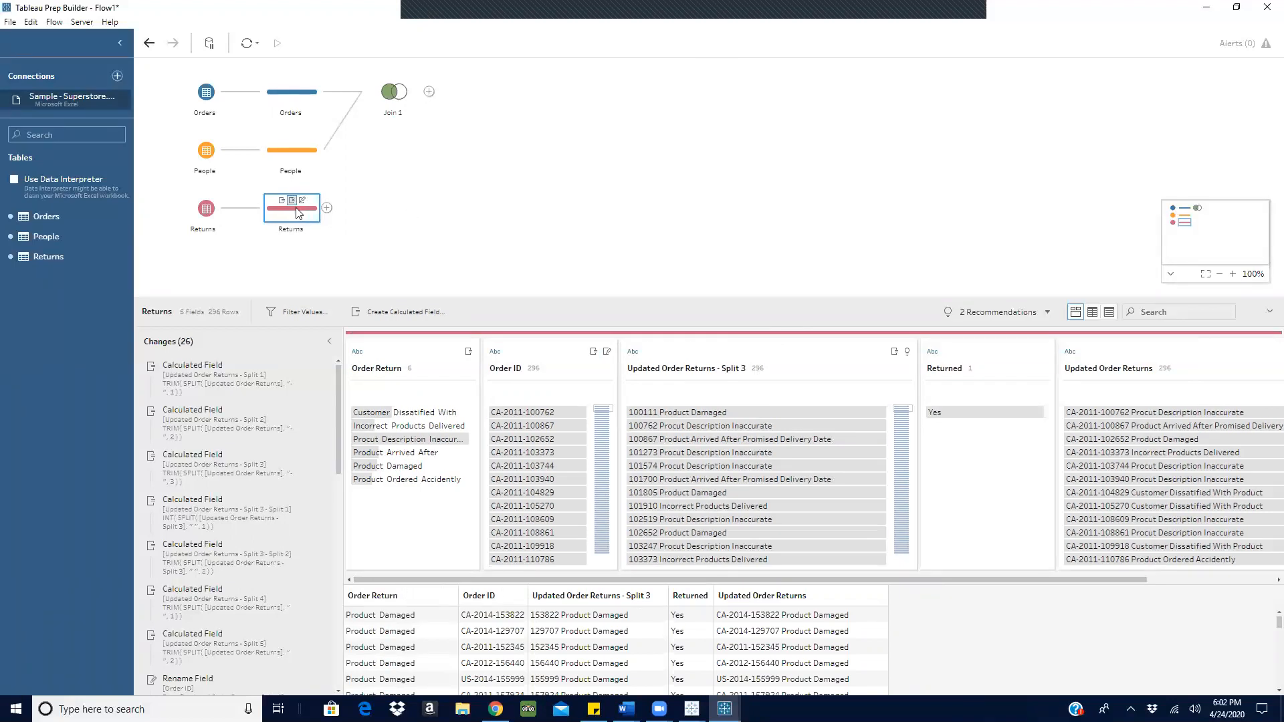
# Join the cleaned Returns step to the Join 1 step in the flow.
pyautogui.moveTo(299, 213); pyautogui.dragTo(440, 92)
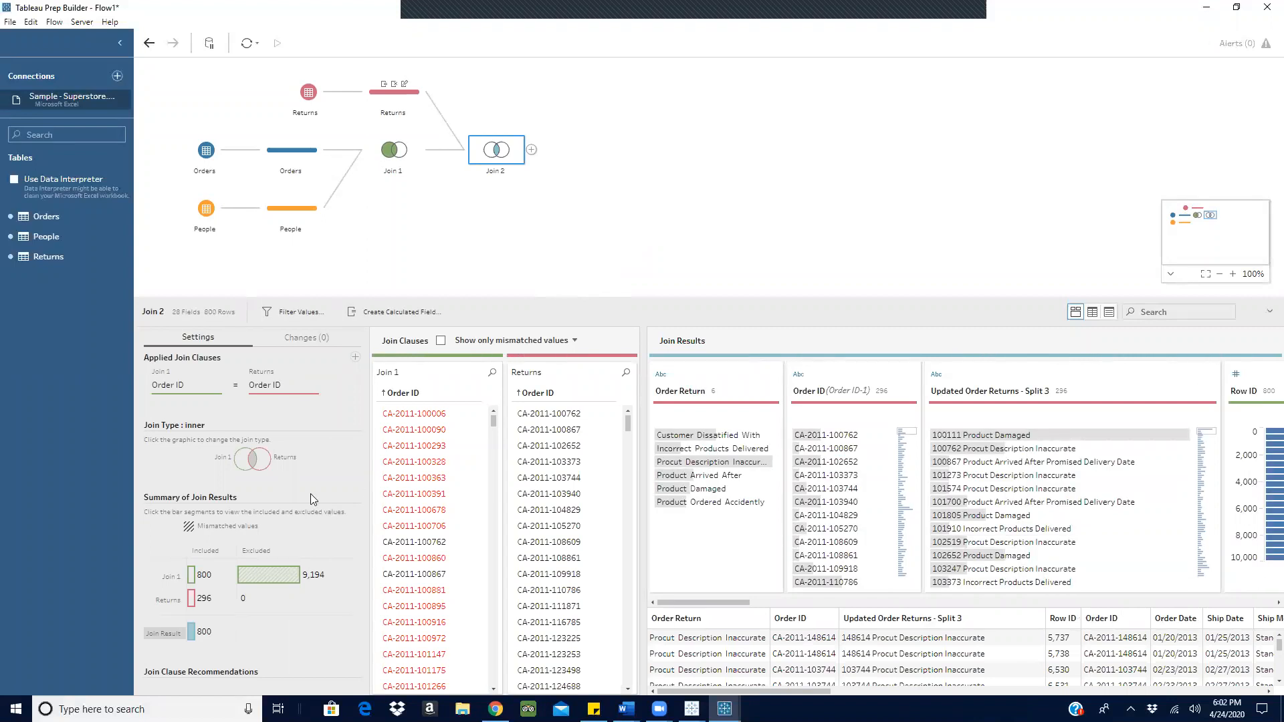
# Change Join 2 to a left join that keeps all Join 1 rows, and add an Aggregate step after it.
pyautogui.click(242, 461)
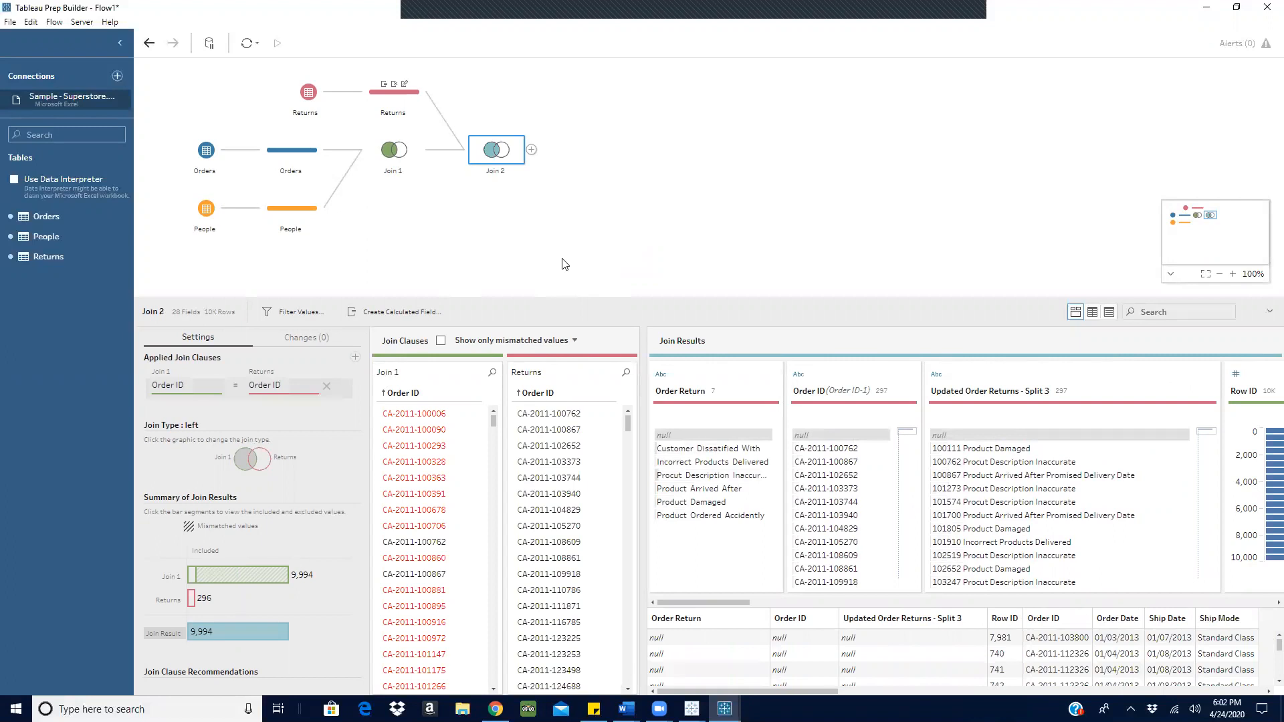
pyautogui.click(532, 151)
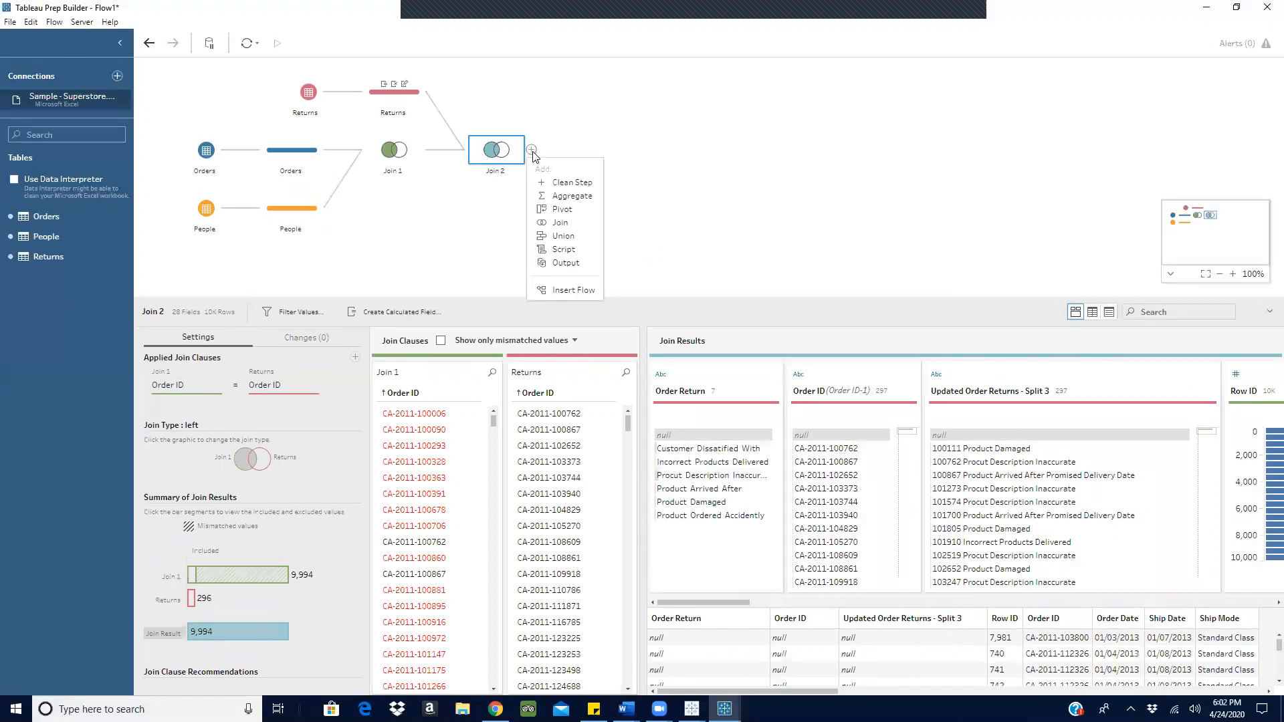
pyautogui.click(557, 198)
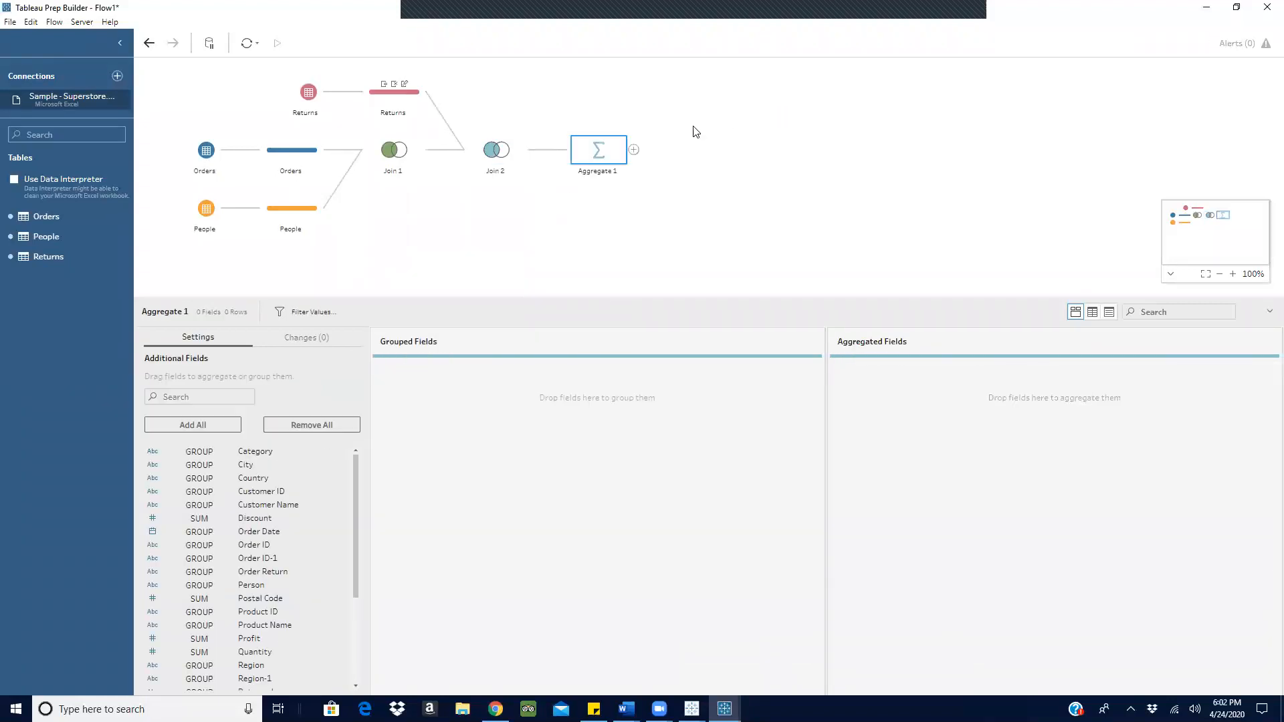
# Add all available fields to the Aggregate 1 step with their default grouping and aggregation.
pyautogui.click(634, 152)
pyautogui.click(634, 151)
pyautogui.click(634, 151)
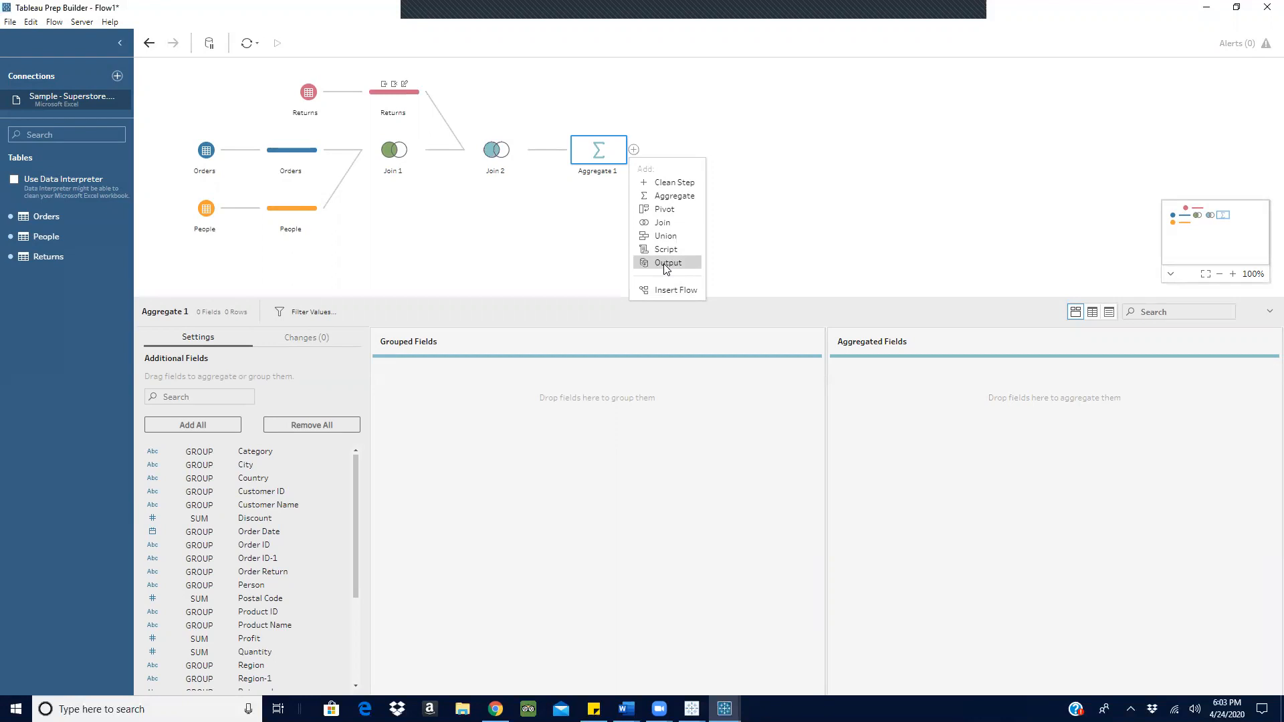
pyautogui.click(773, 201)
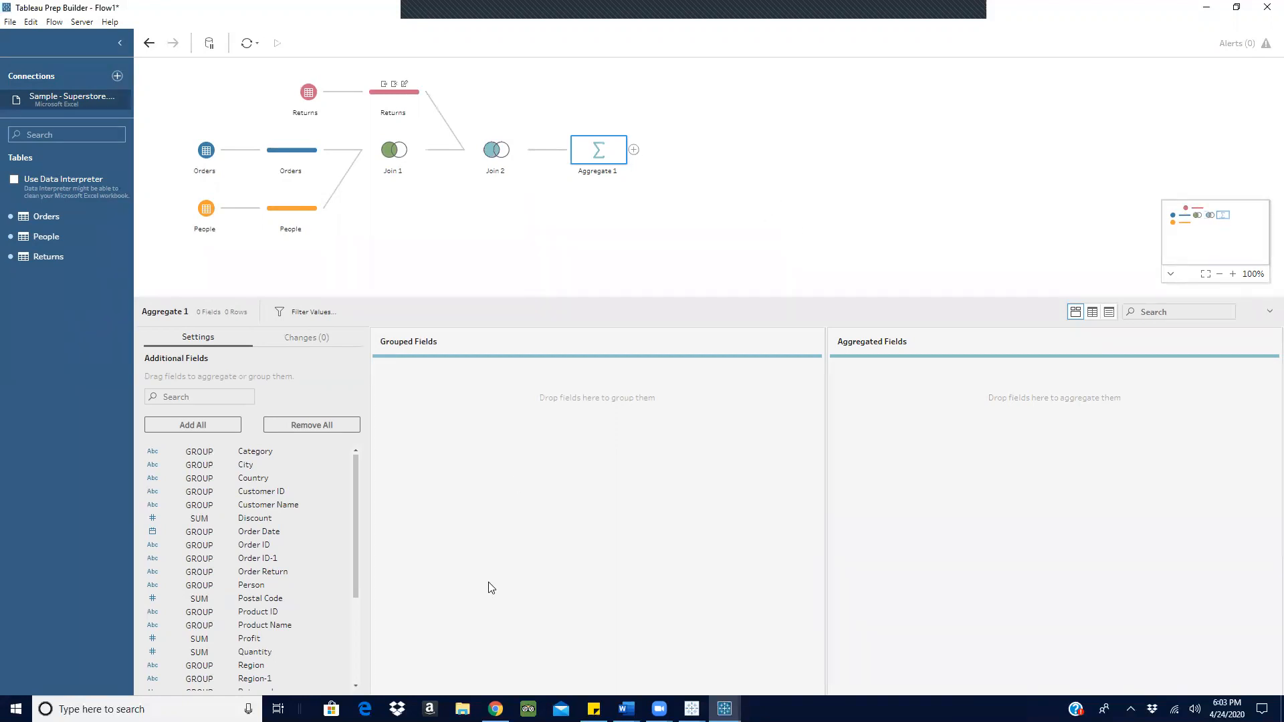
pyautogui.click(634, 150)
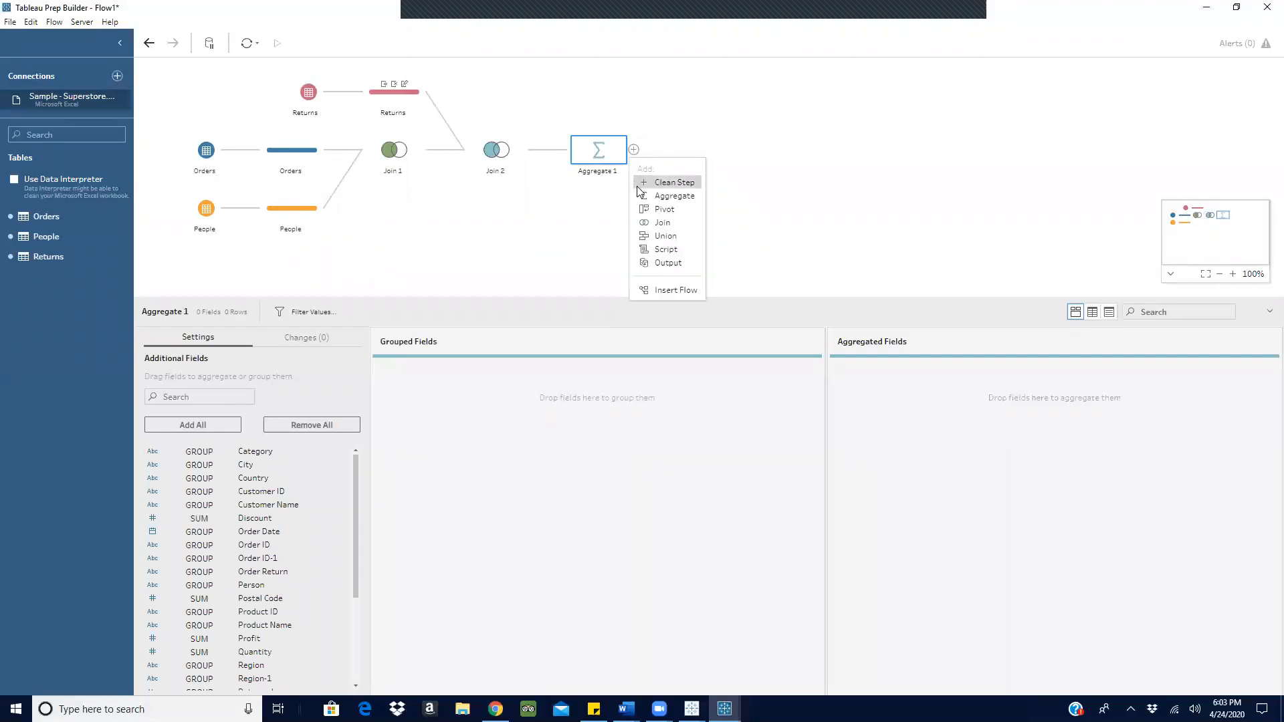
pyautogui.click(182, 428)
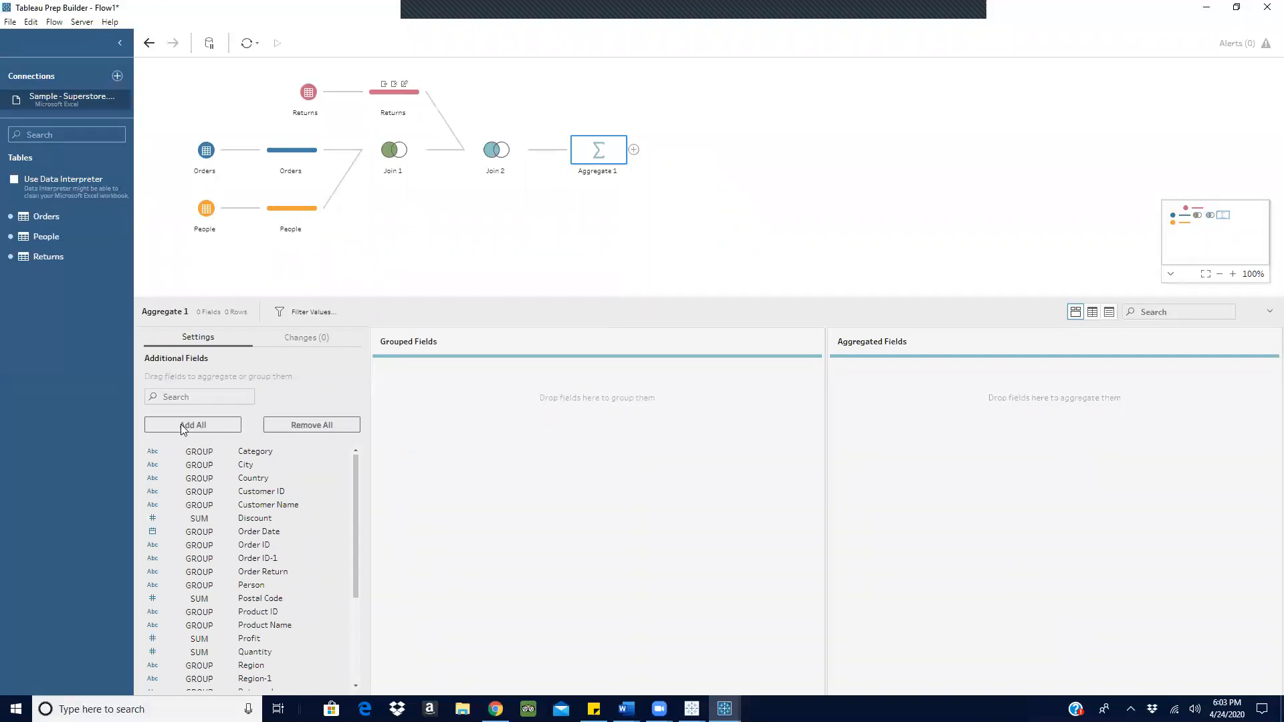
pyautogui.click(182, 426)
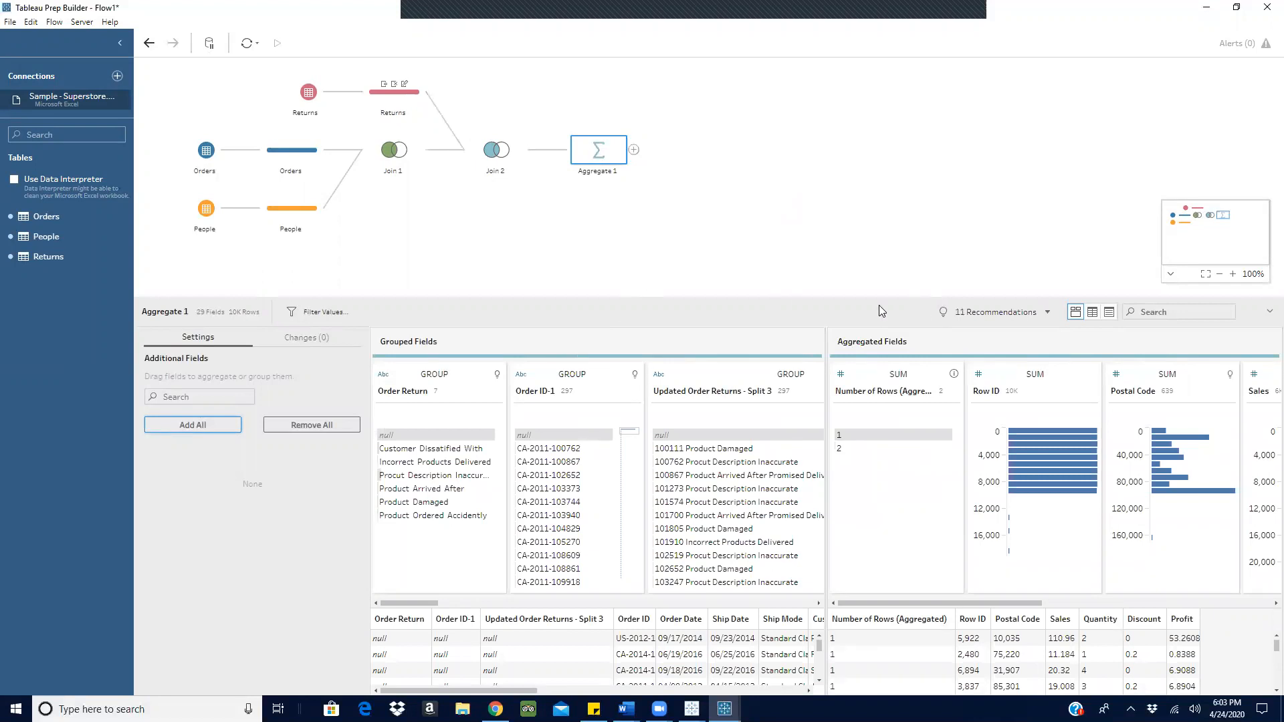
# Add a Clean step after Aggregate 1 and an Output step at the end of the flow.
pyautogui.click(638, 149)
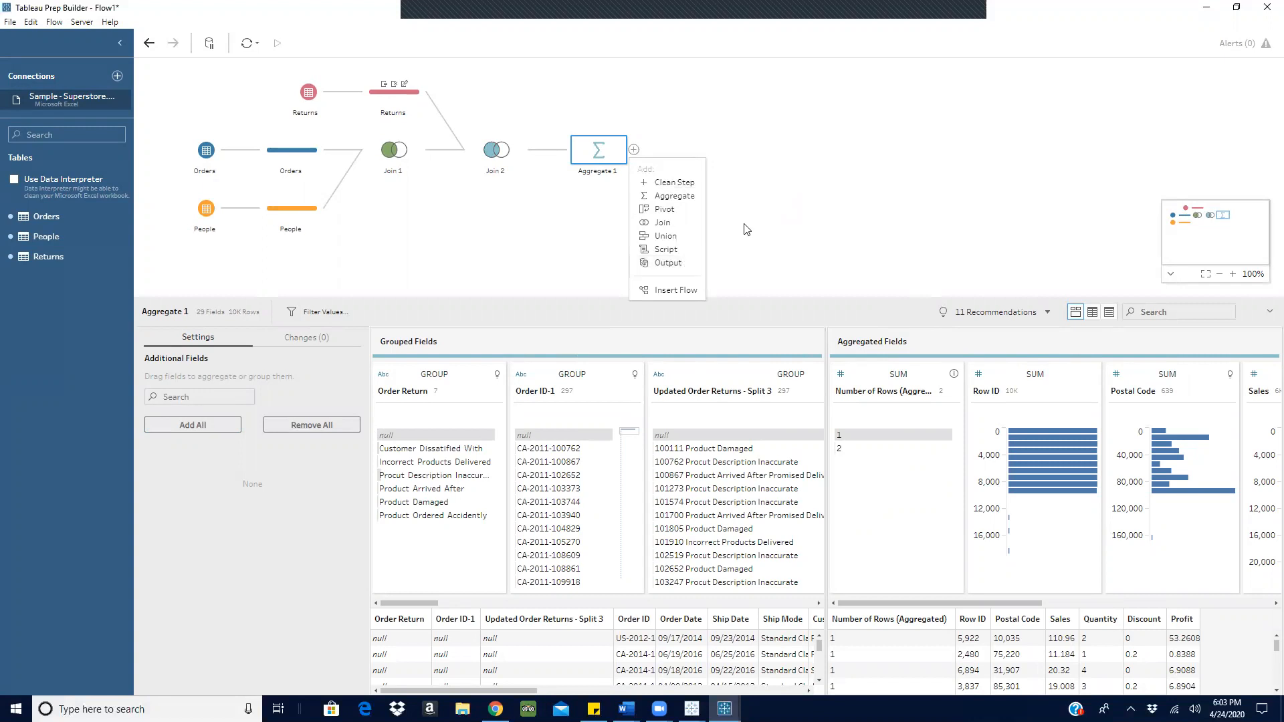
pyautogui.click(674, 184)
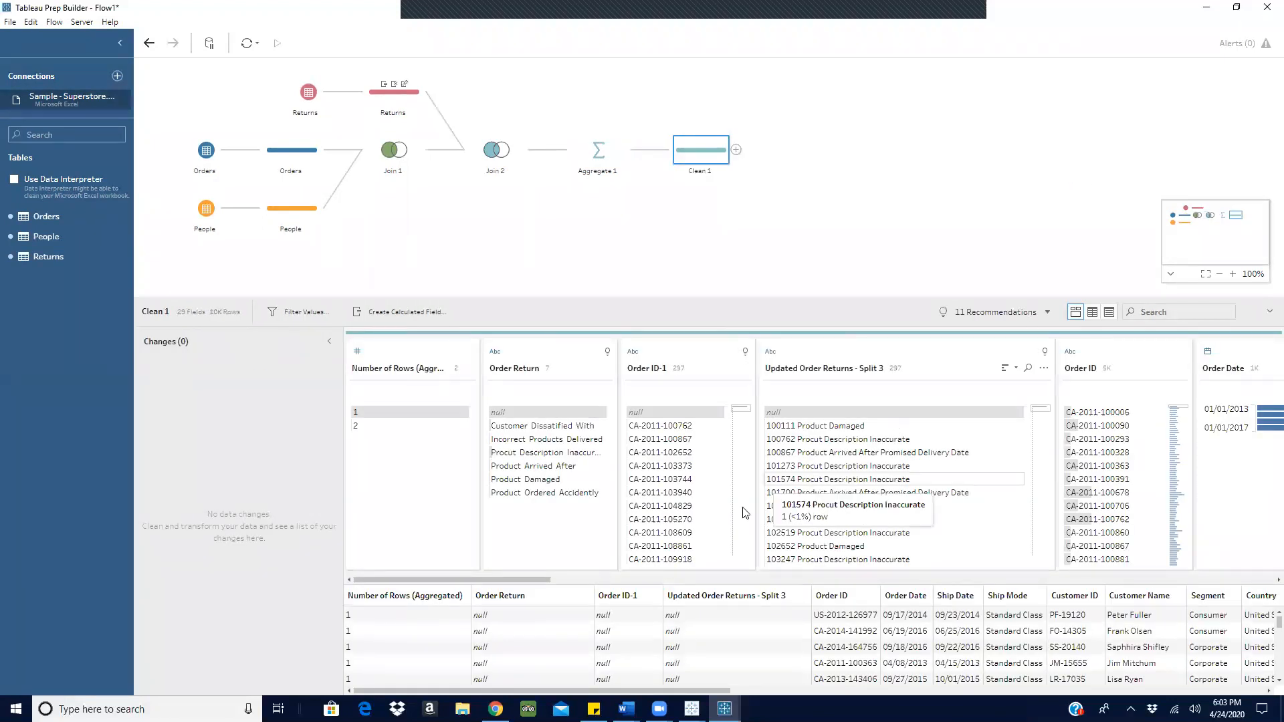
pyautogui.click(737, 150)
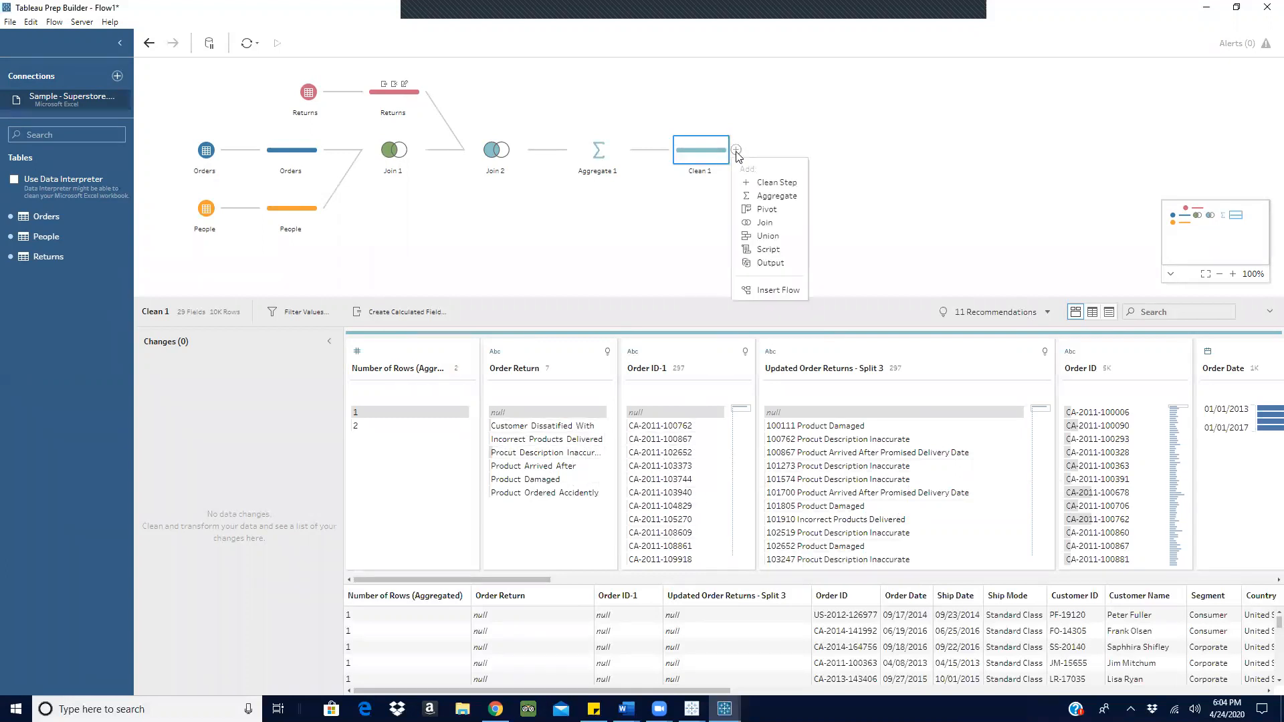
pyautogui.click(765, 266)
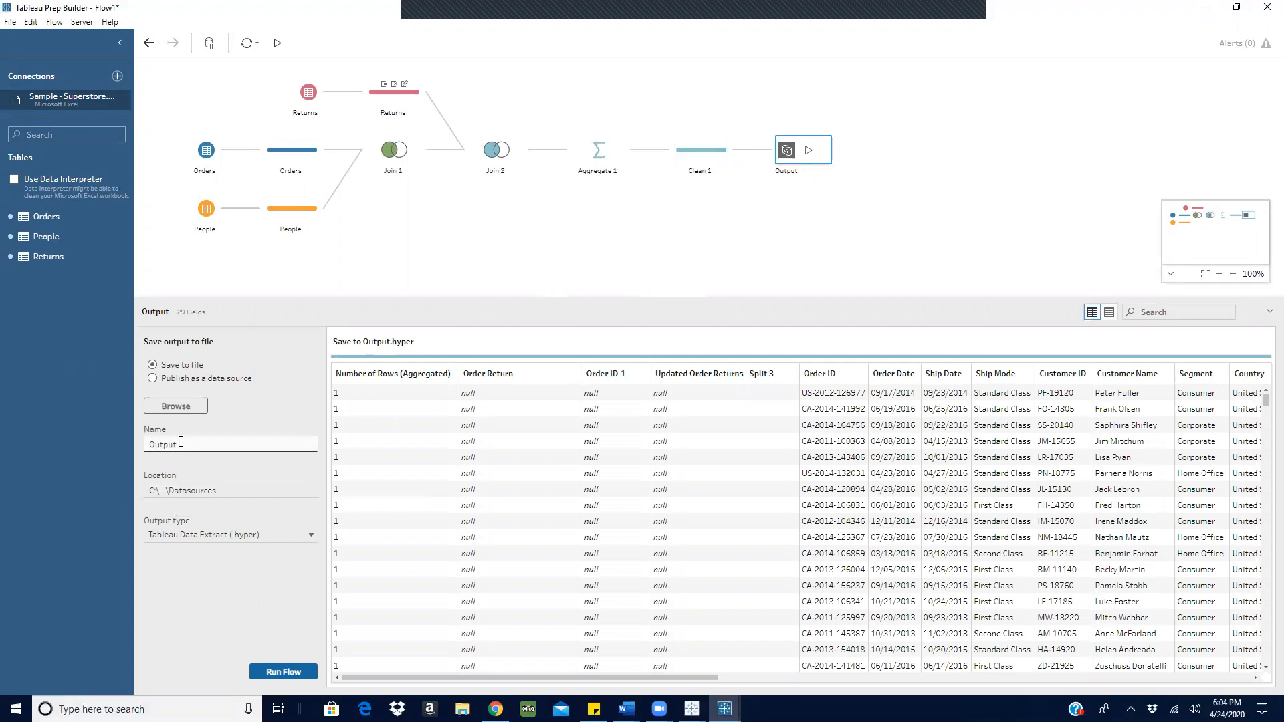
# Set the output type of the Output step to Tableau Data Extract (.hyper).
pyautogui.click(310, 536)
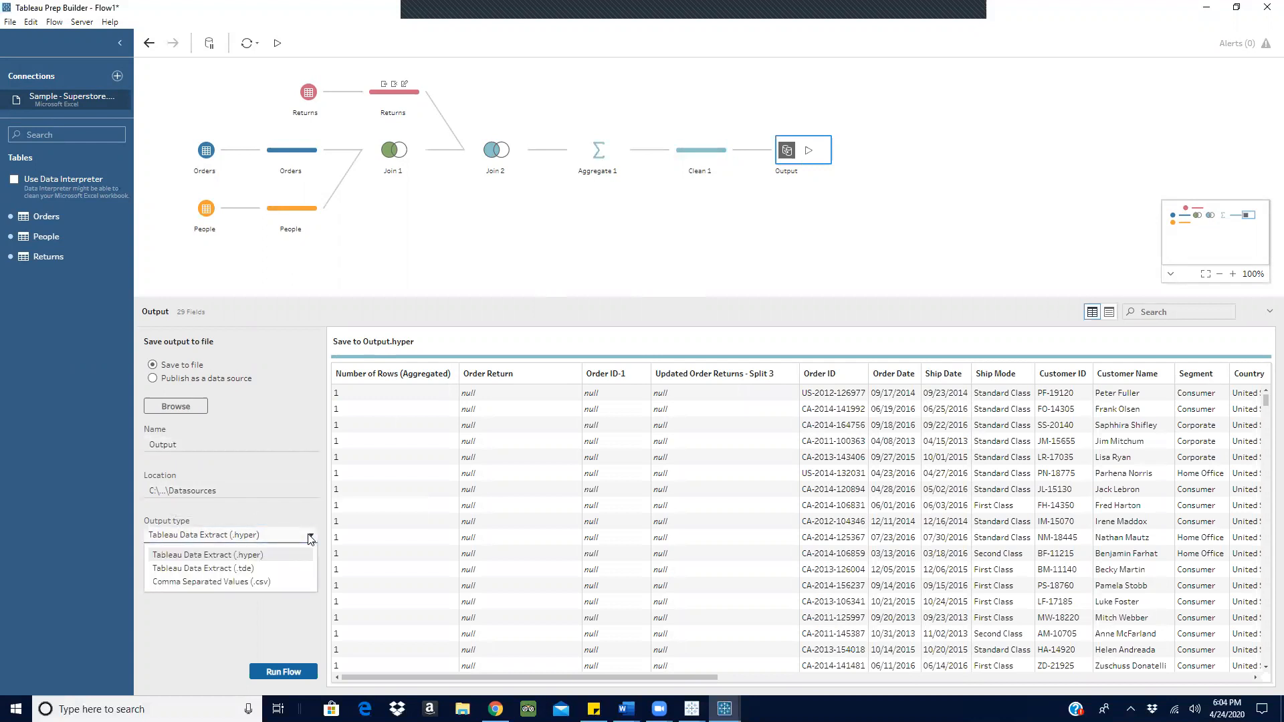
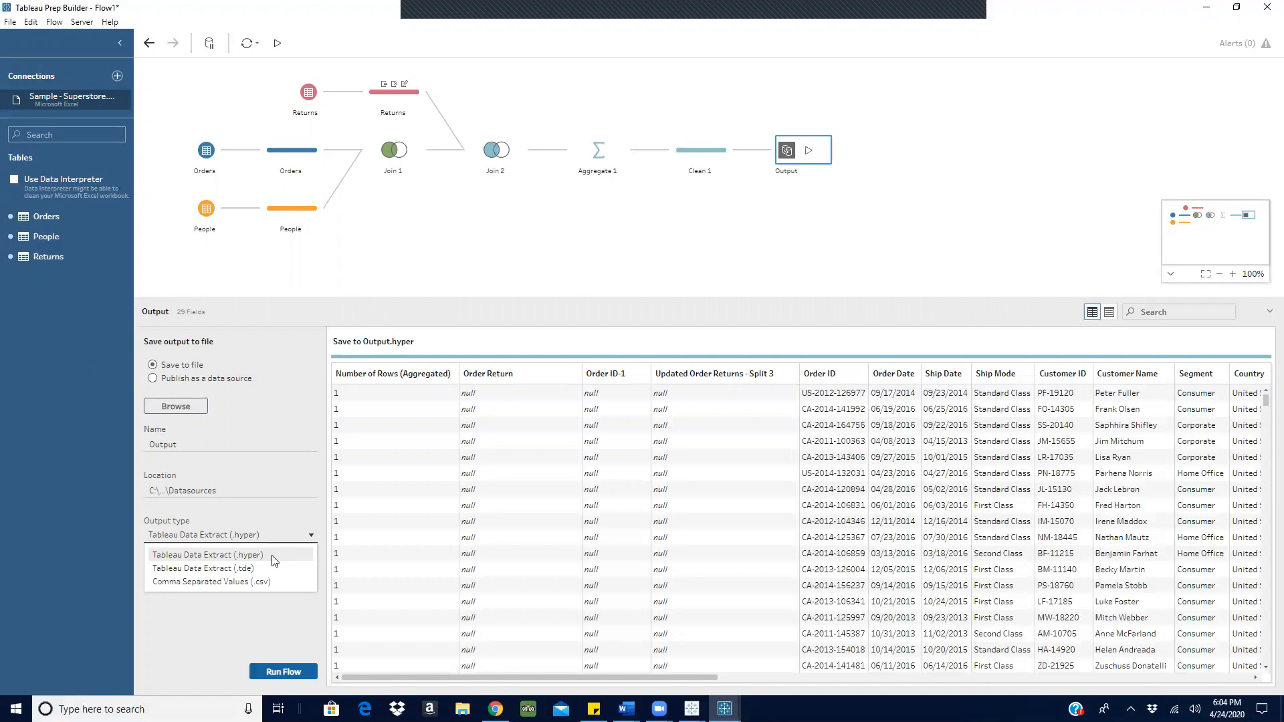
pyautogui.click(272, 555)
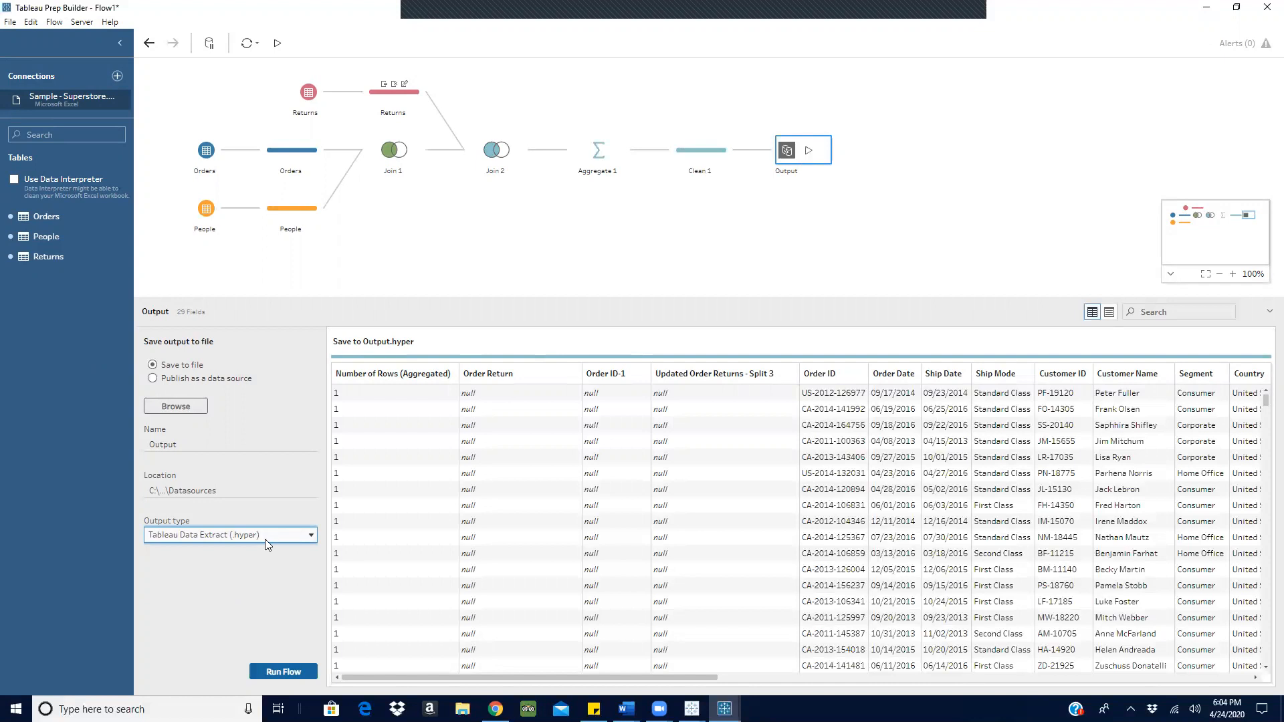
pyautogui.click(270, 535)
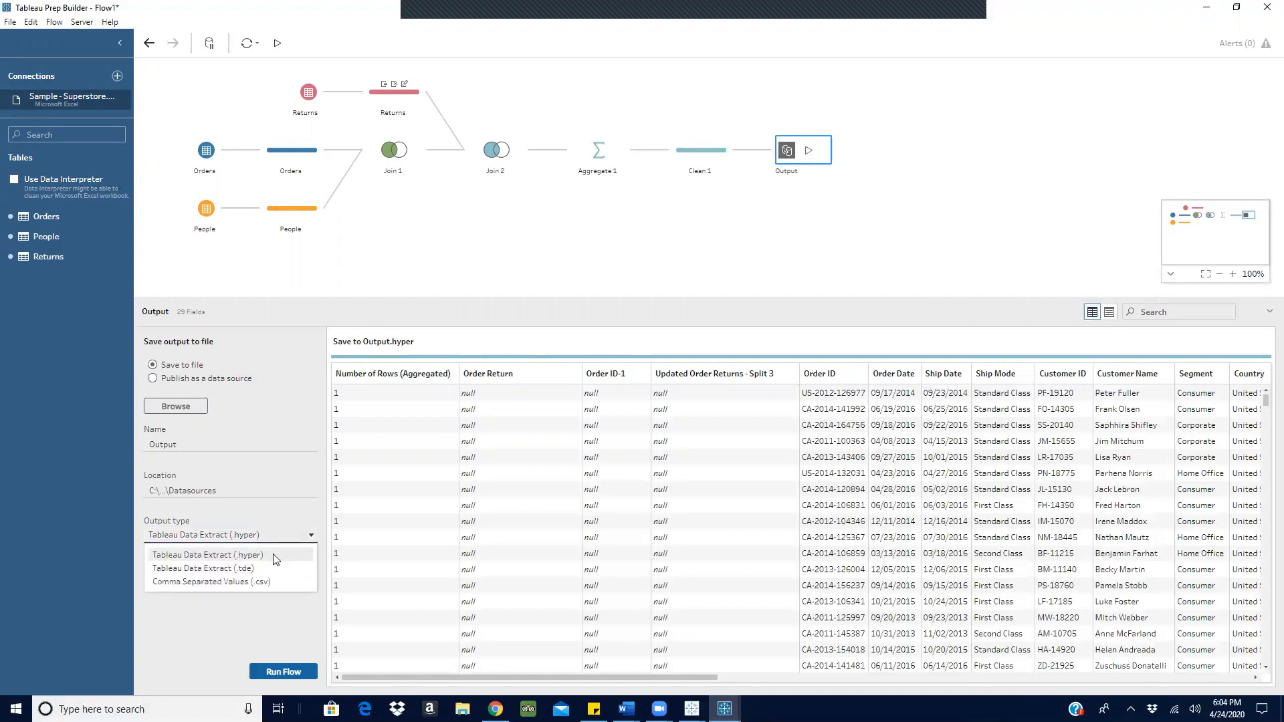
pyautogui.click(273, 557)
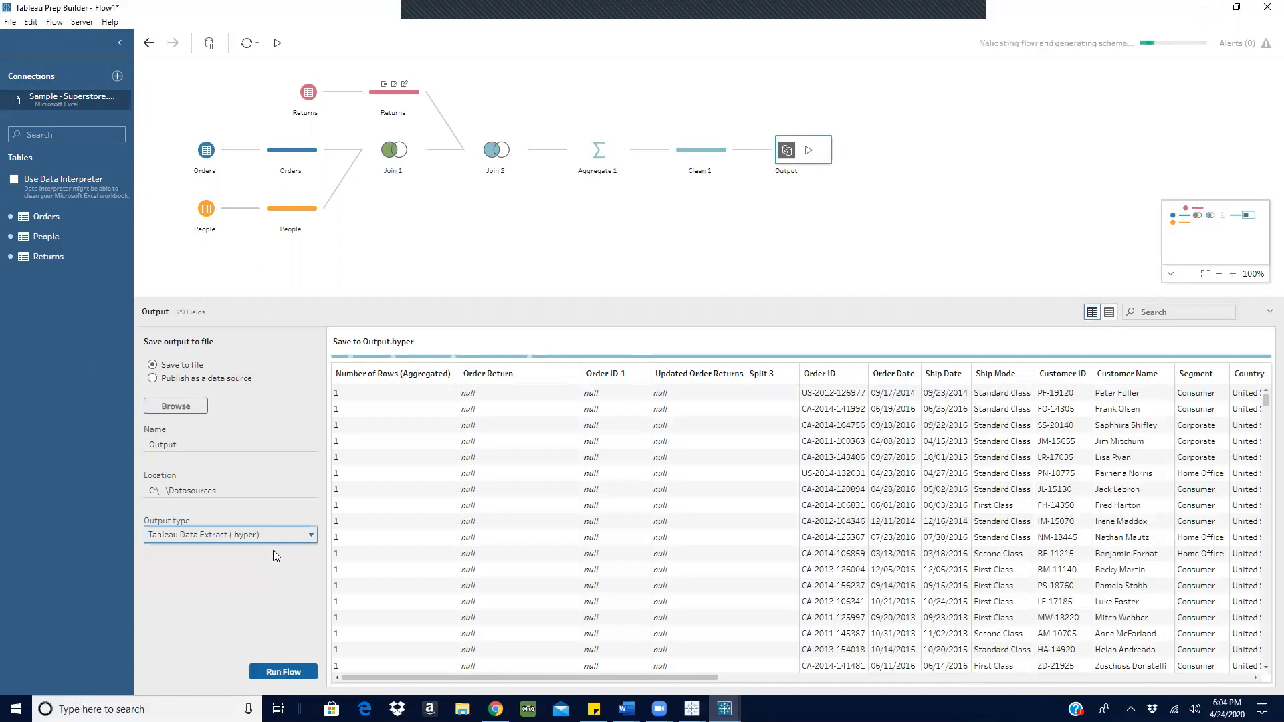
pyautogui.click(187, 408)
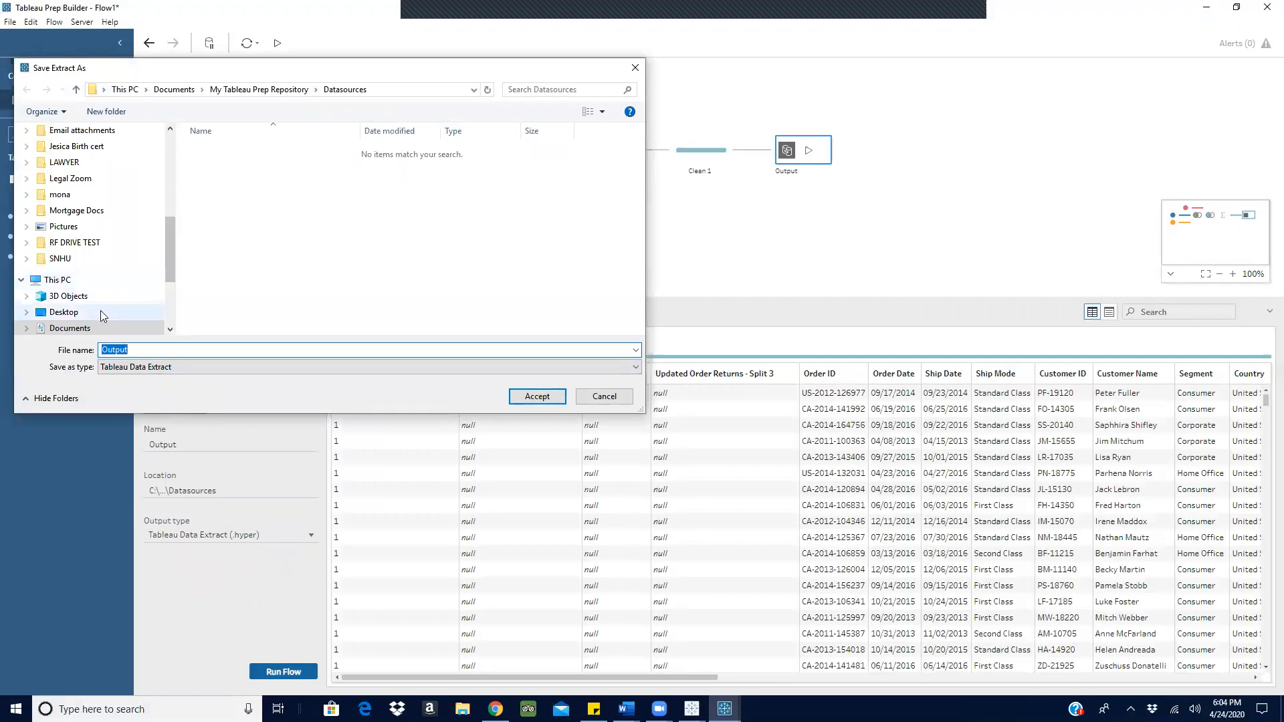
pyautogui.click(63, 313)
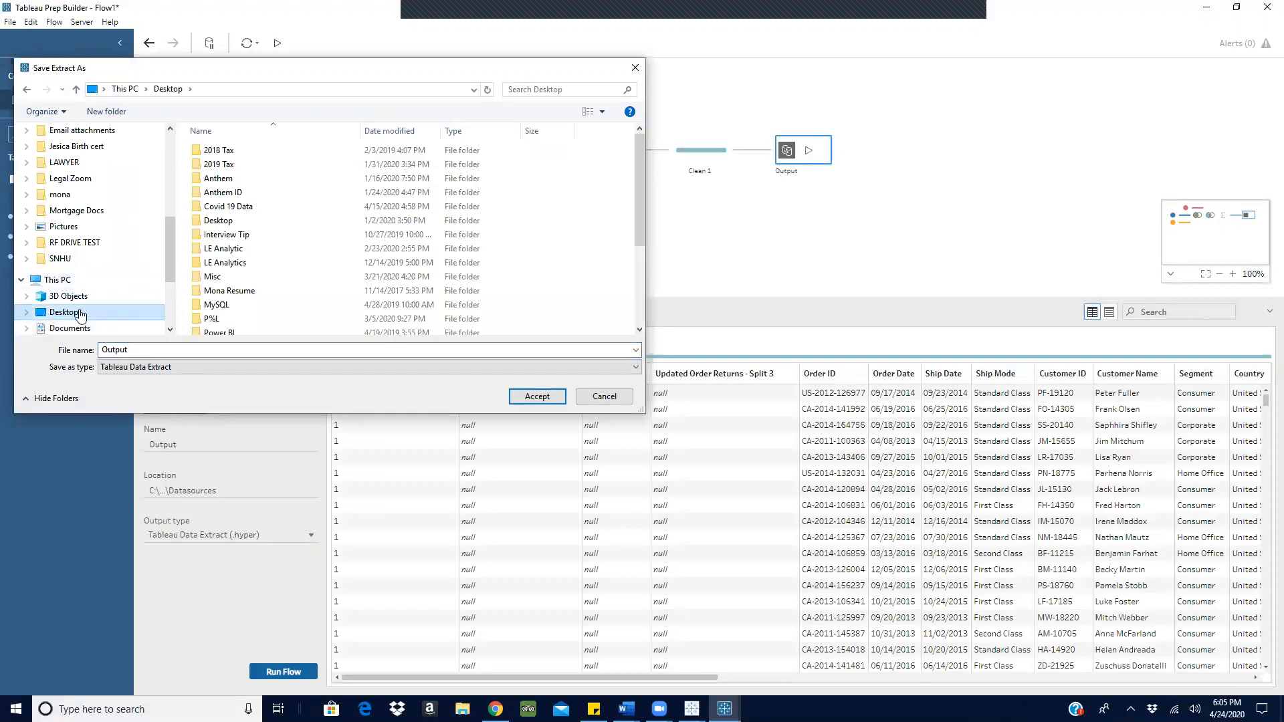
pyautogui.doubleClick(156, 350)
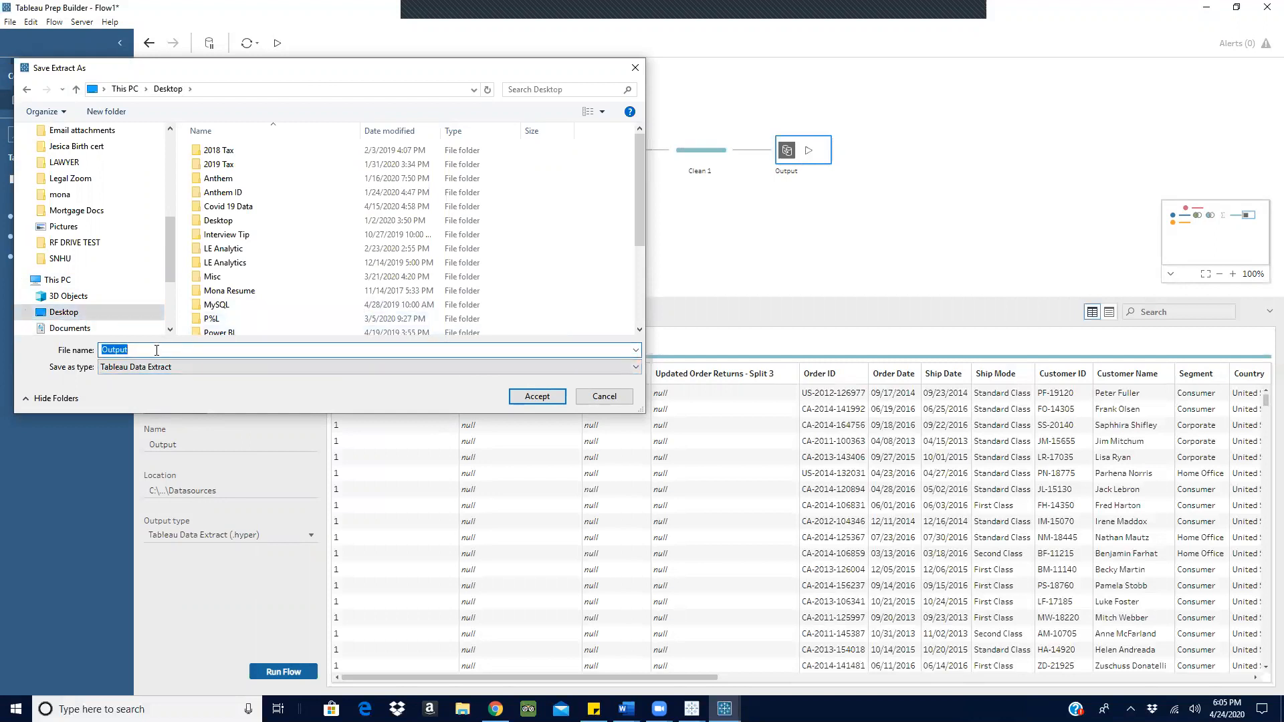
pyautogui.press('BackSpace')
pyautogui.write('comb')
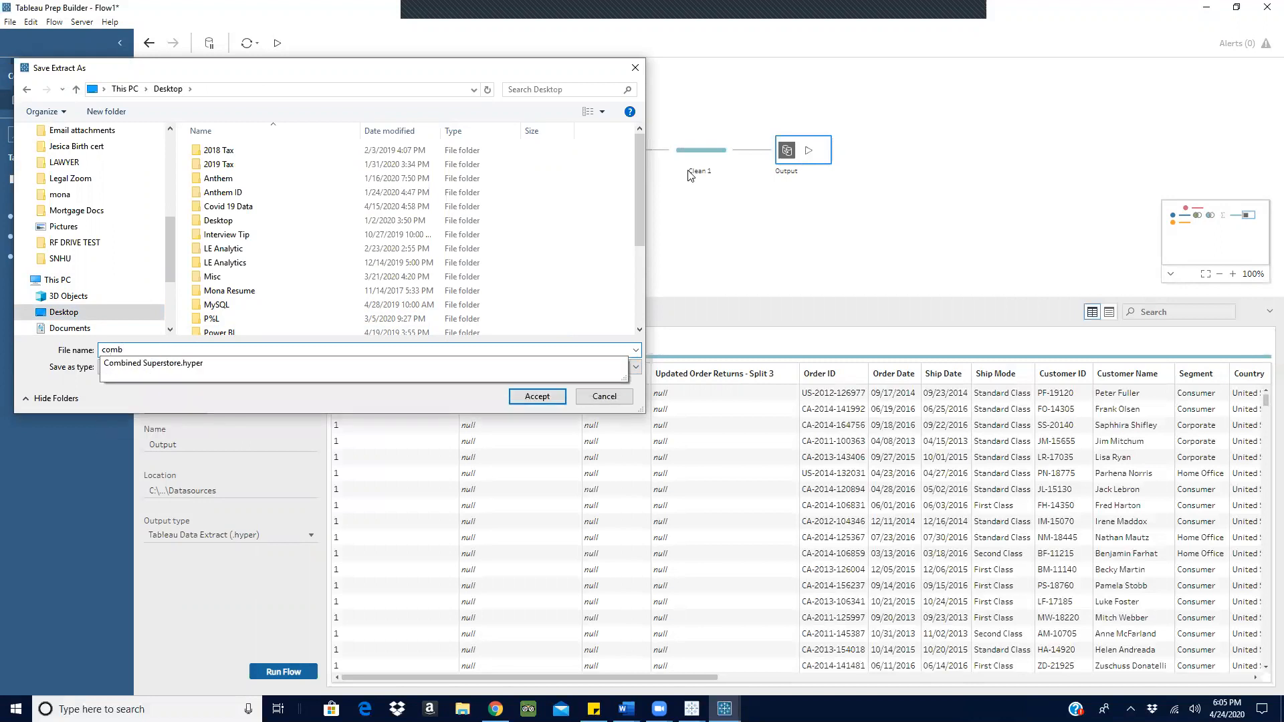
pyautogui.click(637, 71)
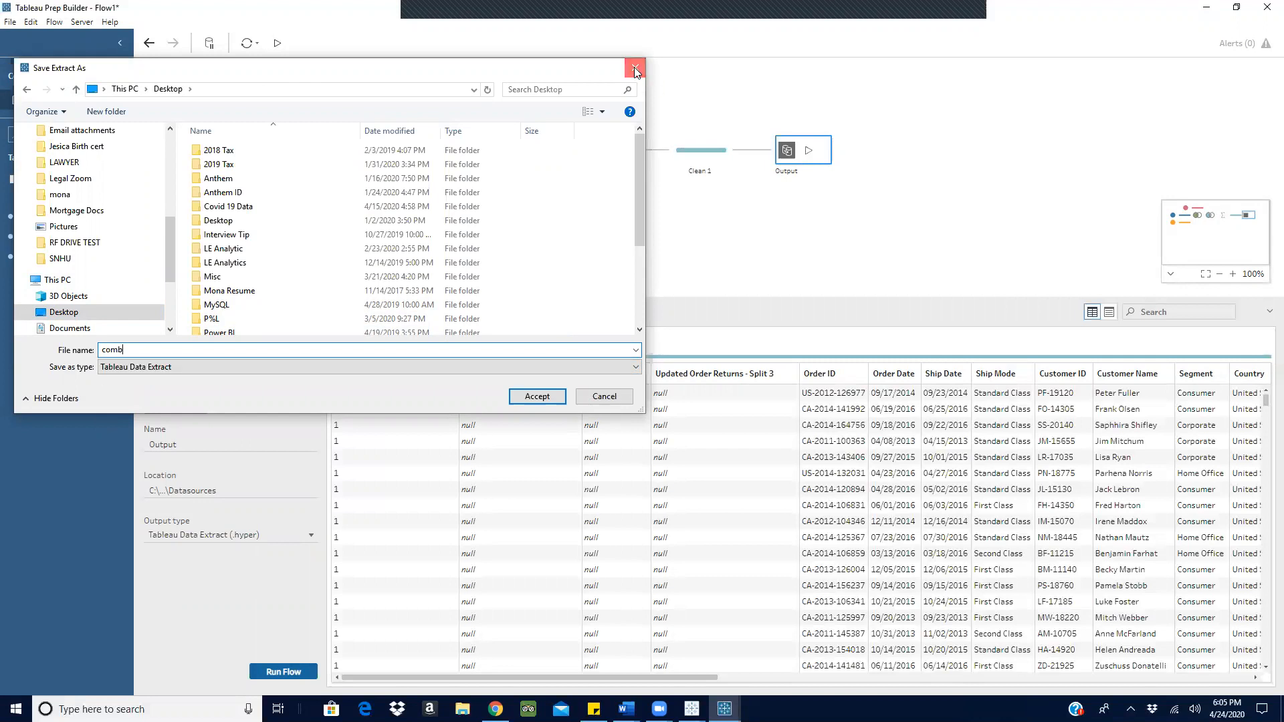
pyautogui.click(637, 71)
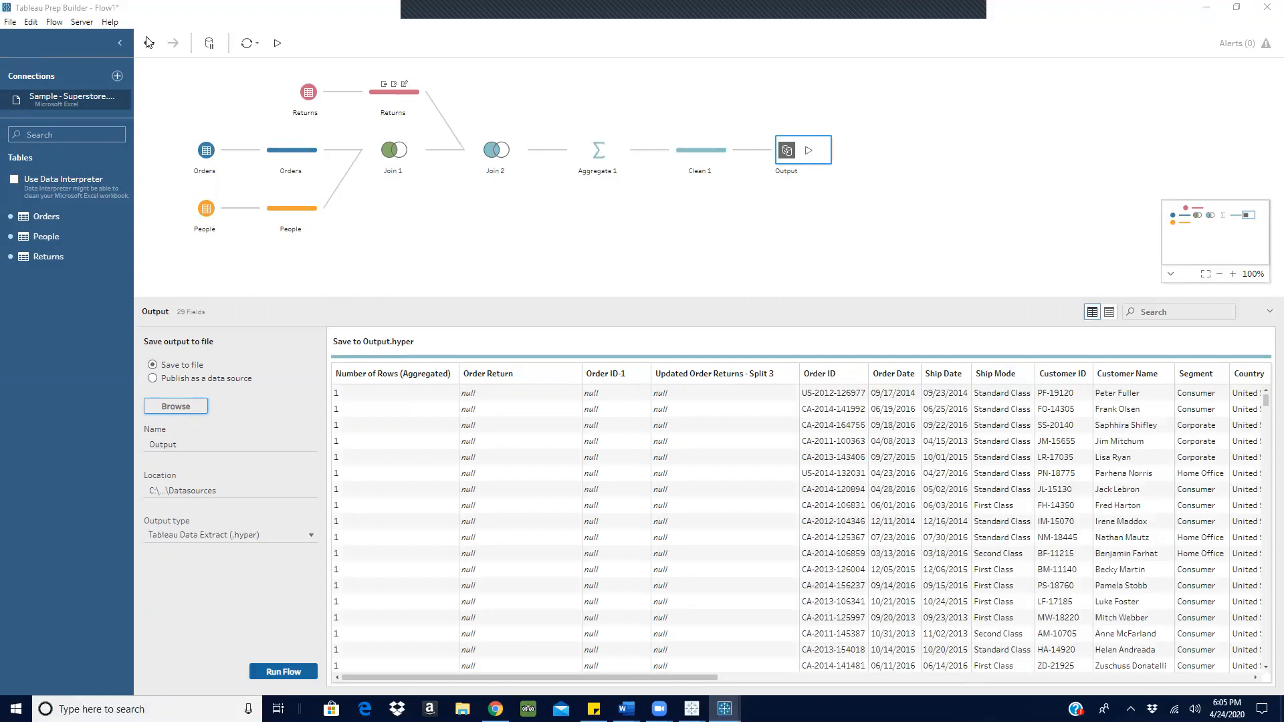
# Create a new blank flow in a separate window and maximize that window.
pyautogui.click(11, 22)
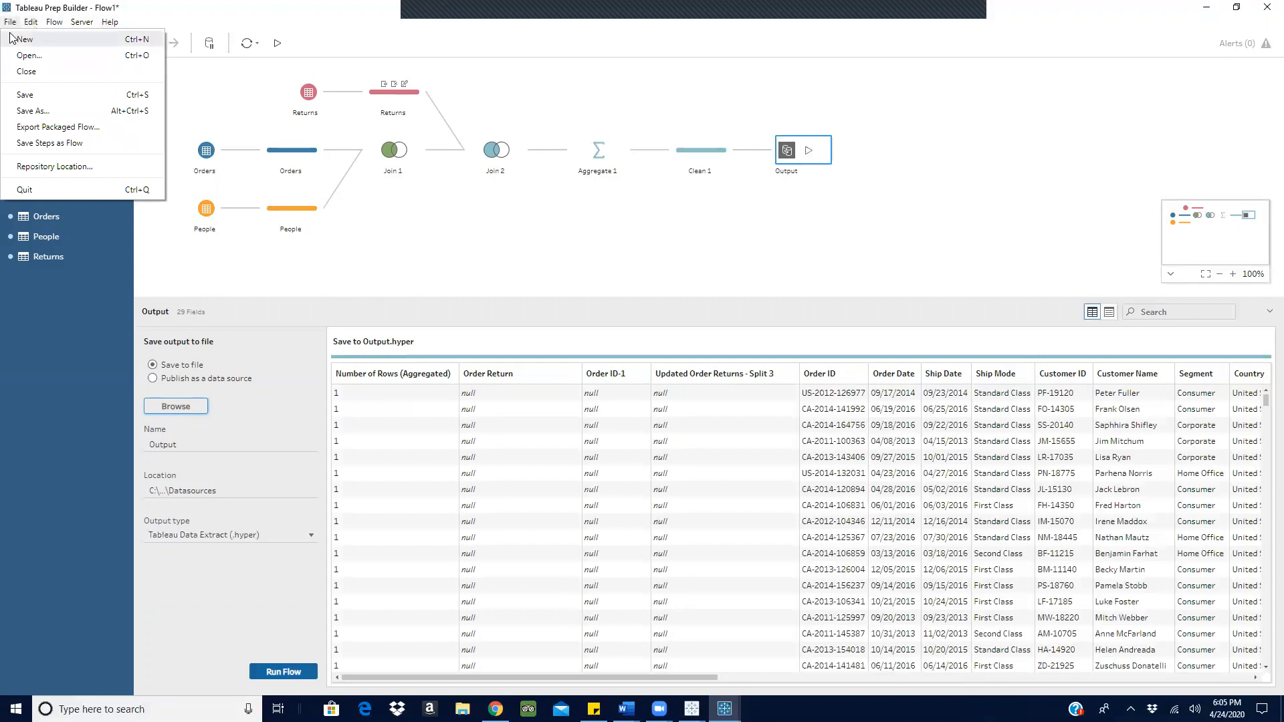
pyautogui.click(24, 41)
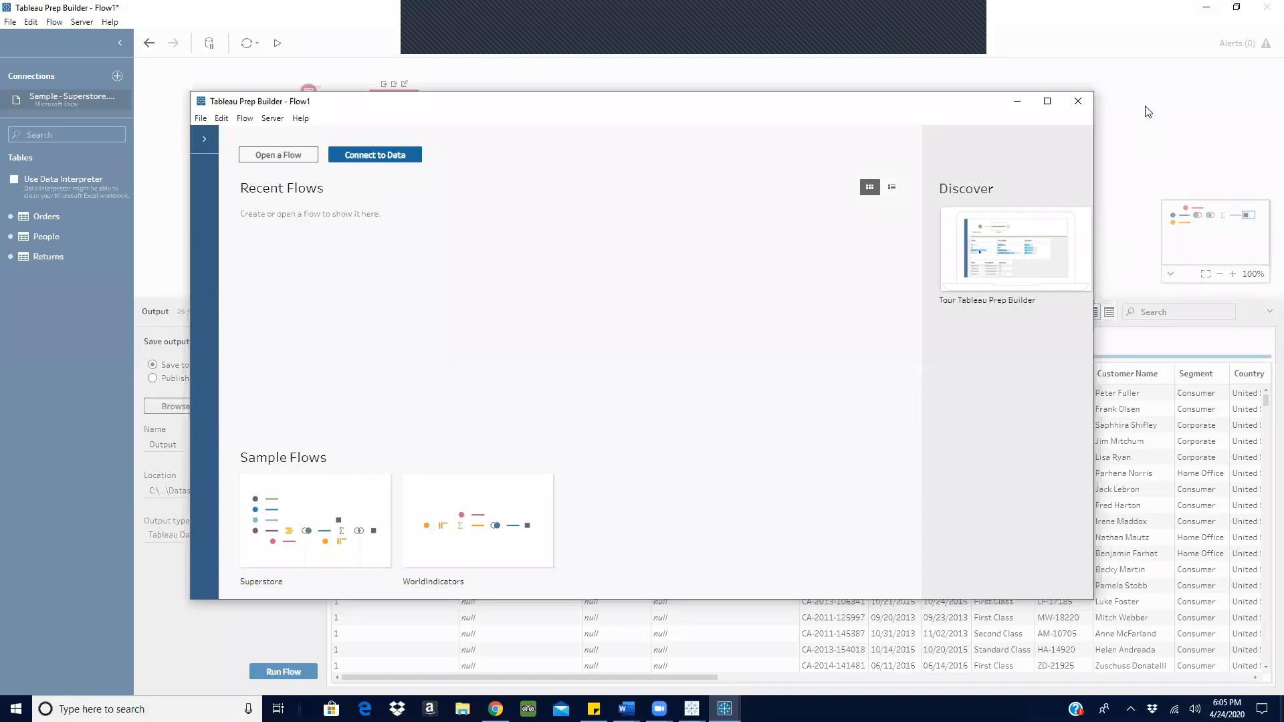
pyautogui.click(1022, 105)
pyautogui.click(689, 400)
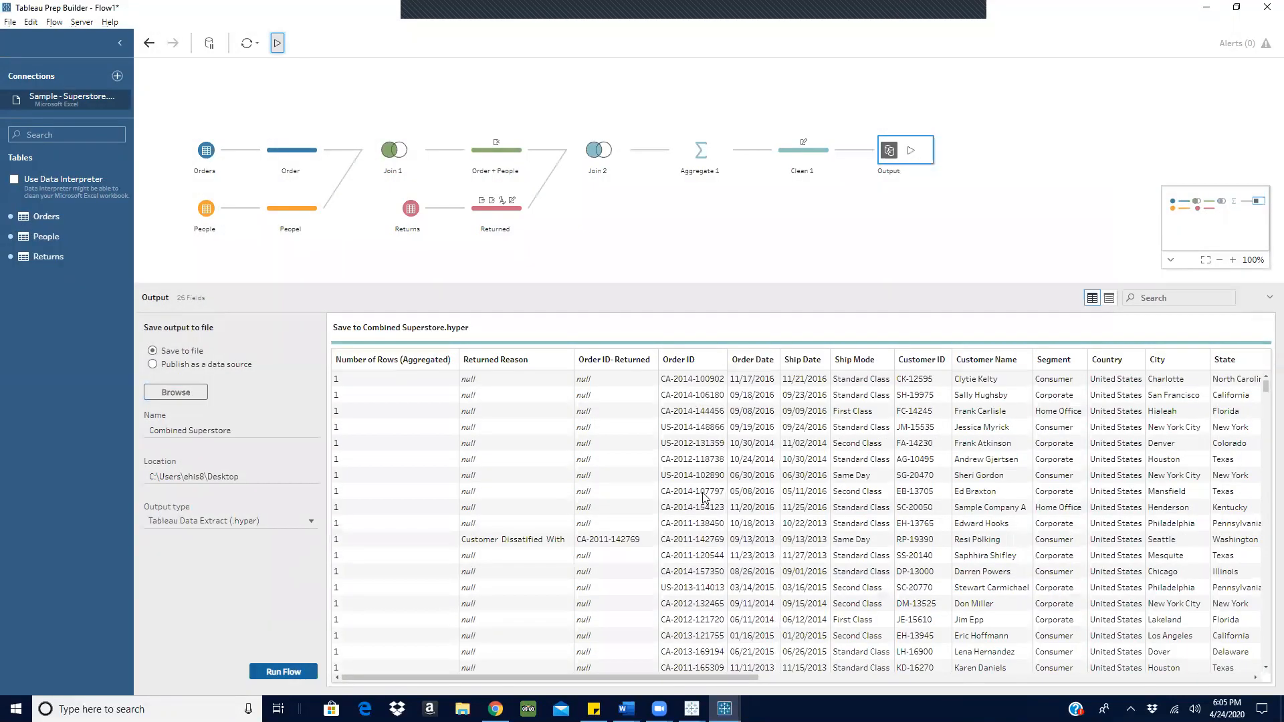
pyautogui.moveTo(725, 709)
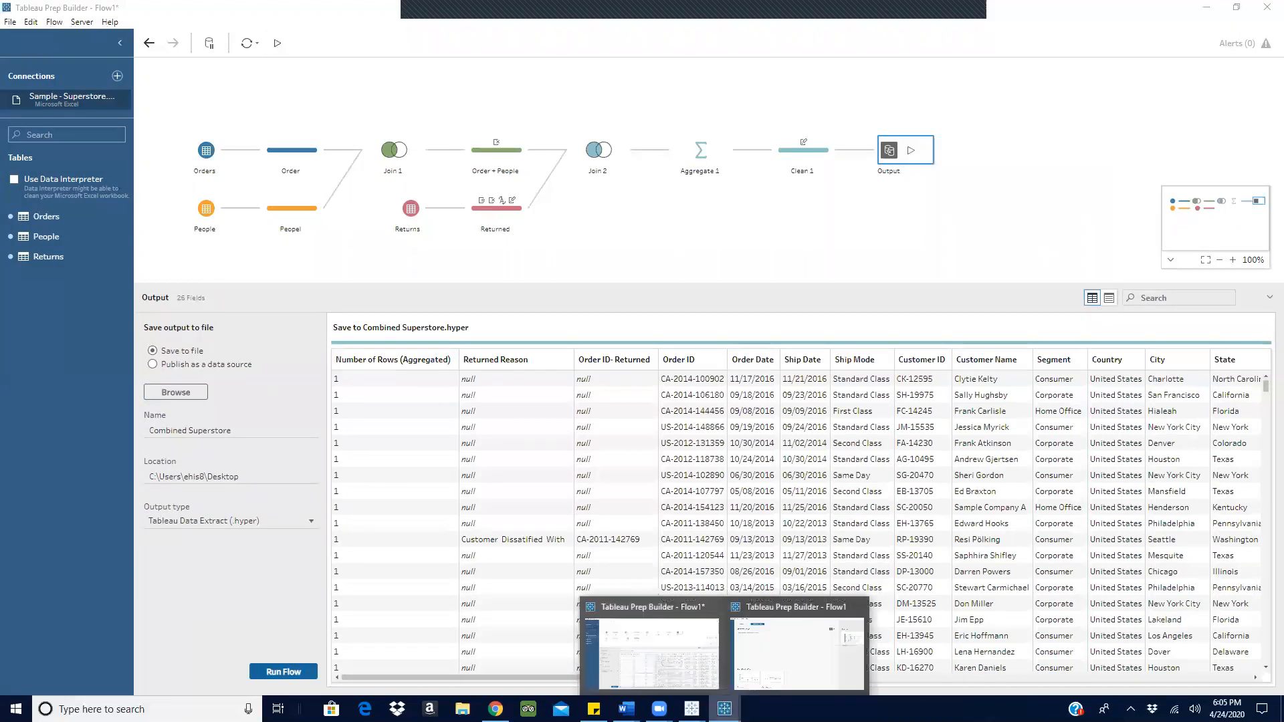
pyautogui.click(780, 669)
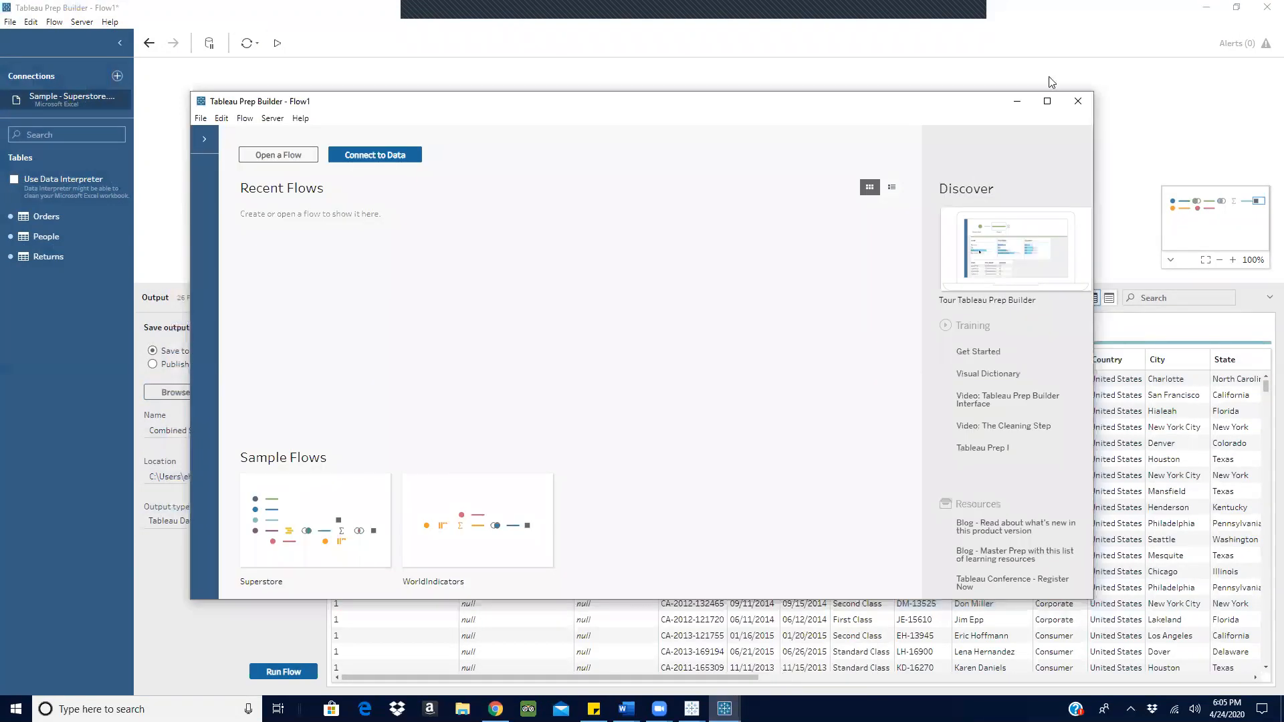
pyautogui.click(1038, 106)
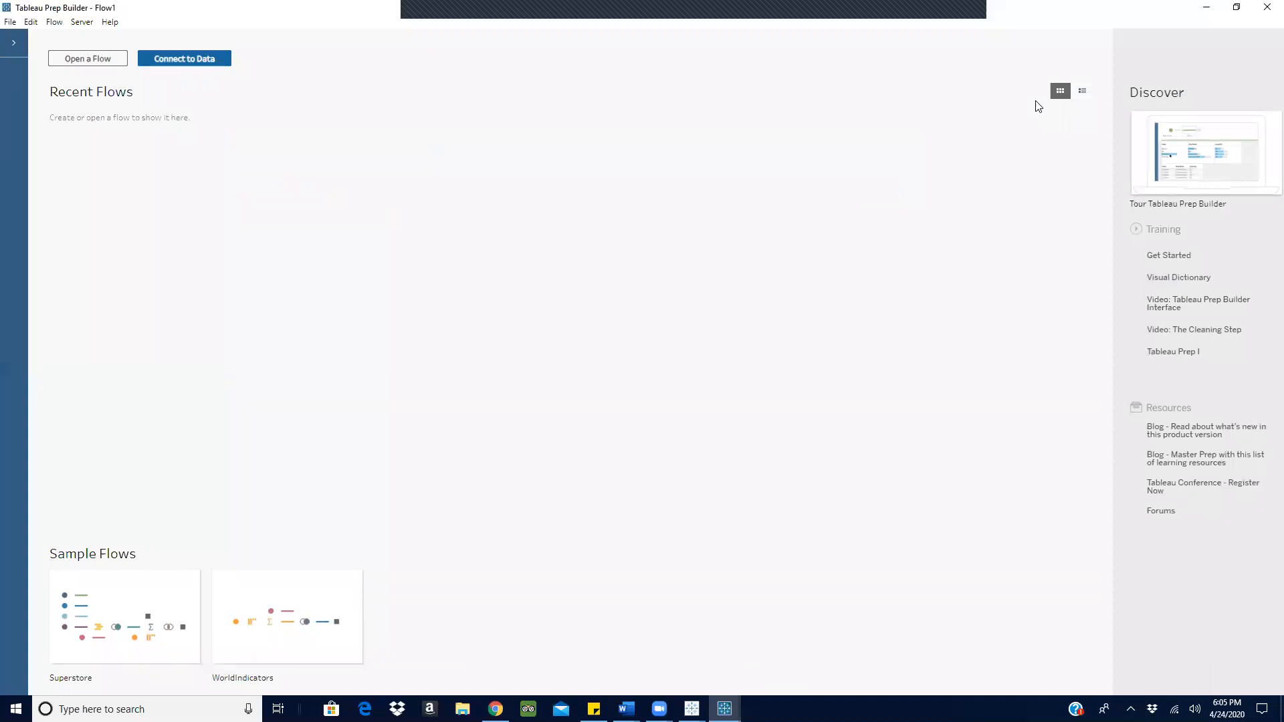
# Connect the new flow to the Sample - Superstore Excel workbook in the TABLEAU folder.
pyautogui.click(190, 60)
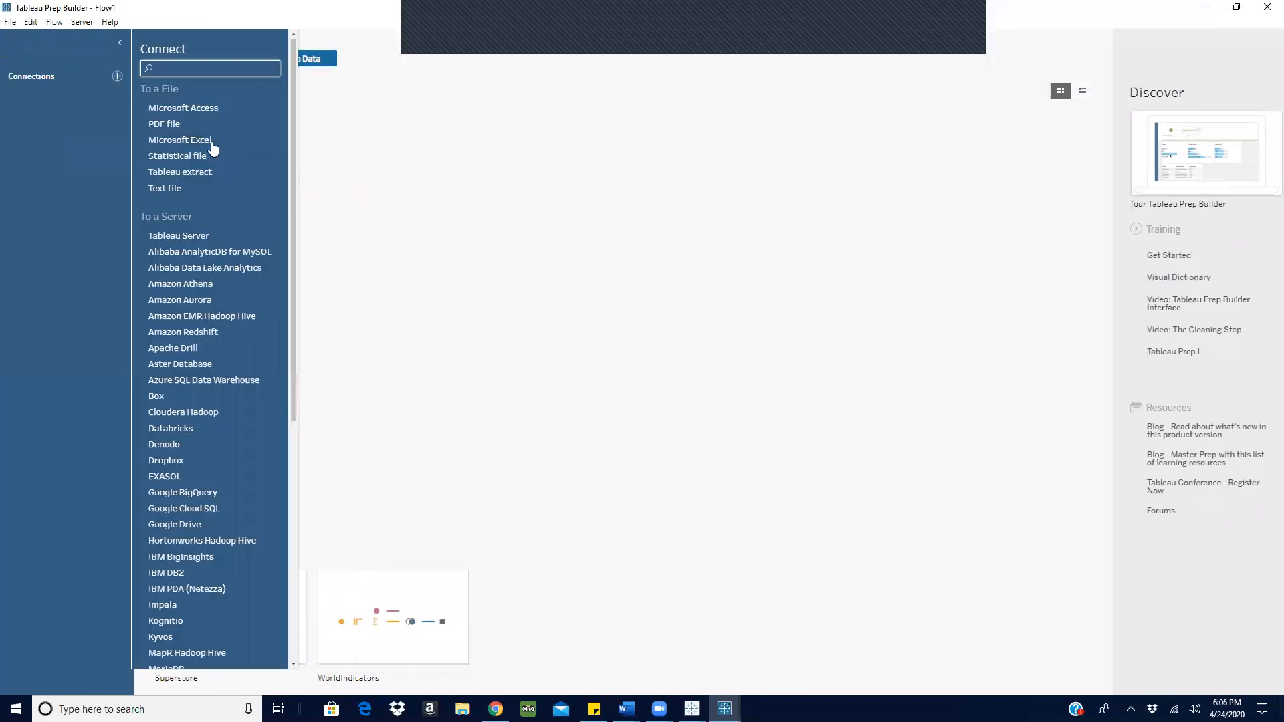
pyautogui.click(208, 143)
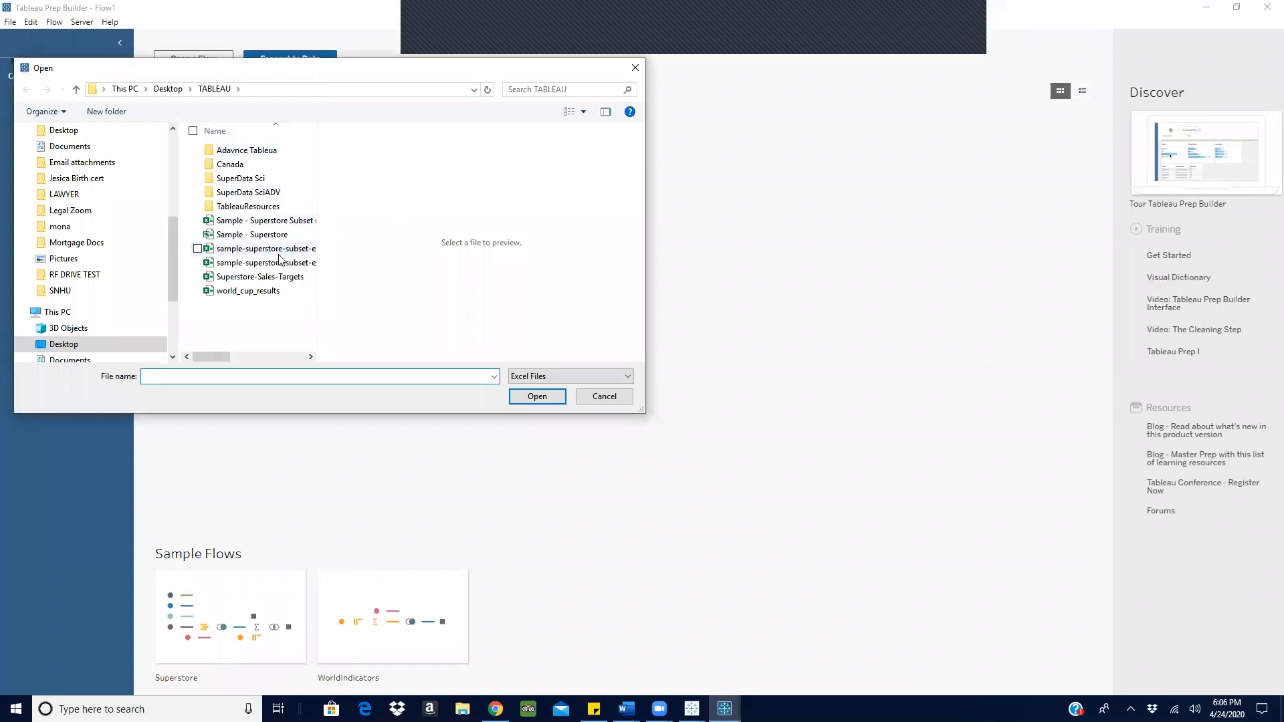
pyautogui.click(252, 234)
pyautogui.click(537, 396)
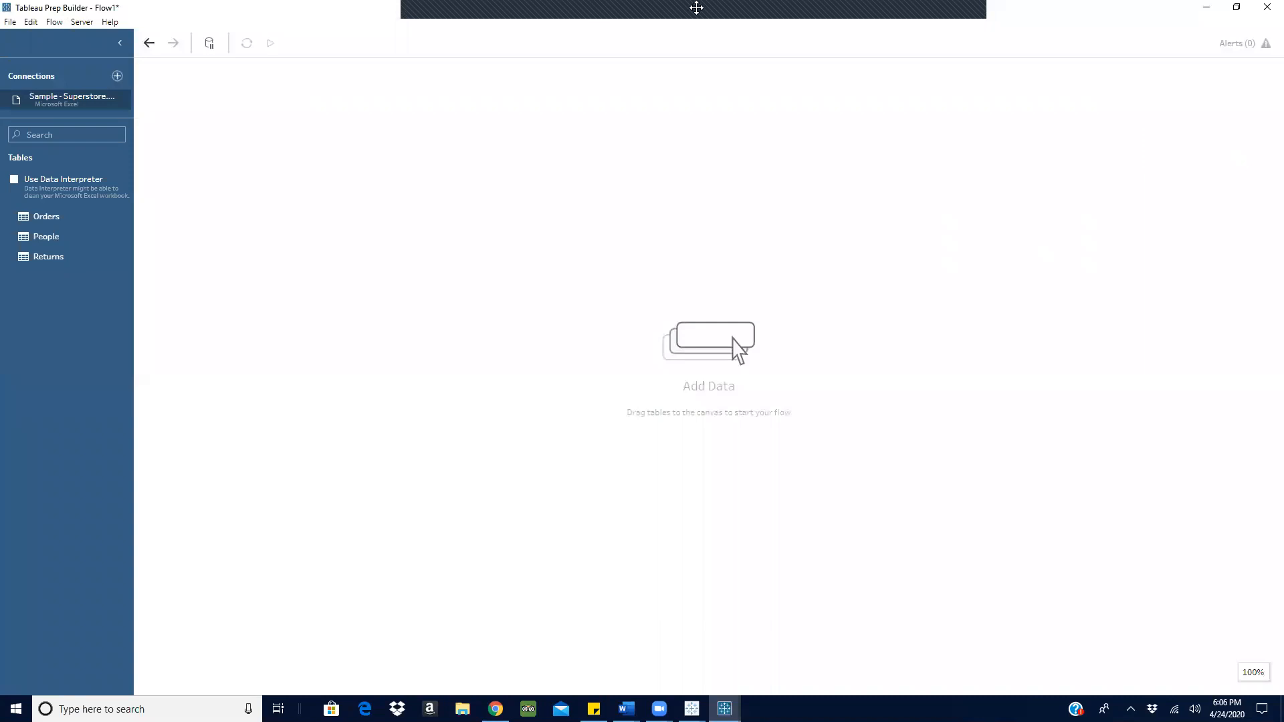
# Add the Orders table to the empty flow canvas as an input step.
pyautogui.click(942, 20)
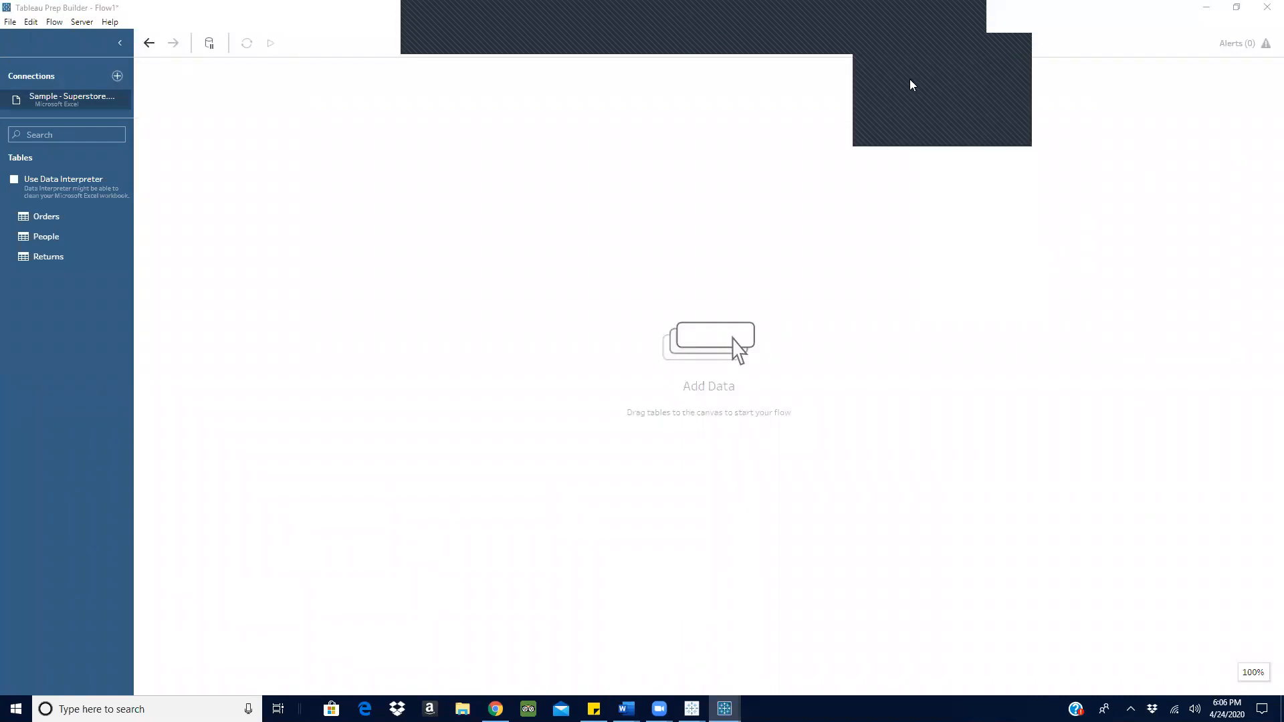
pyautogui.click(903, 122)
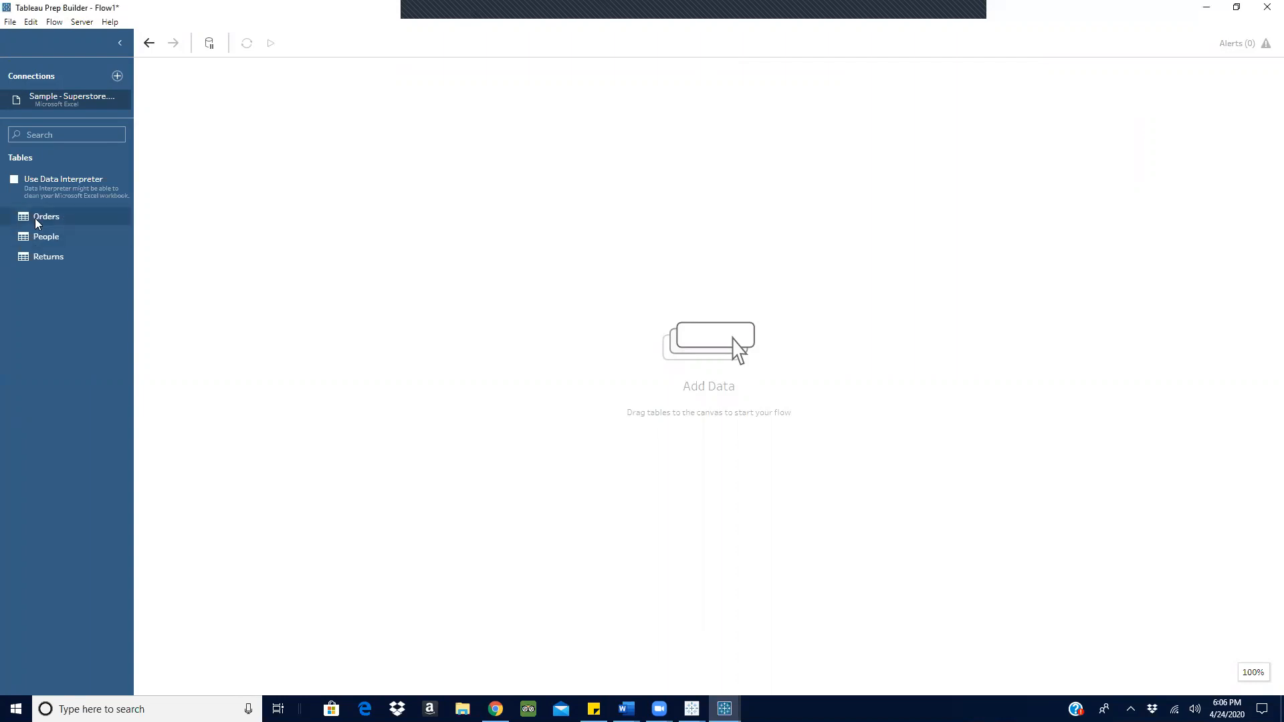
pyautogui.moveTo(35, 218); pyautogui.dragTo(474, 178)
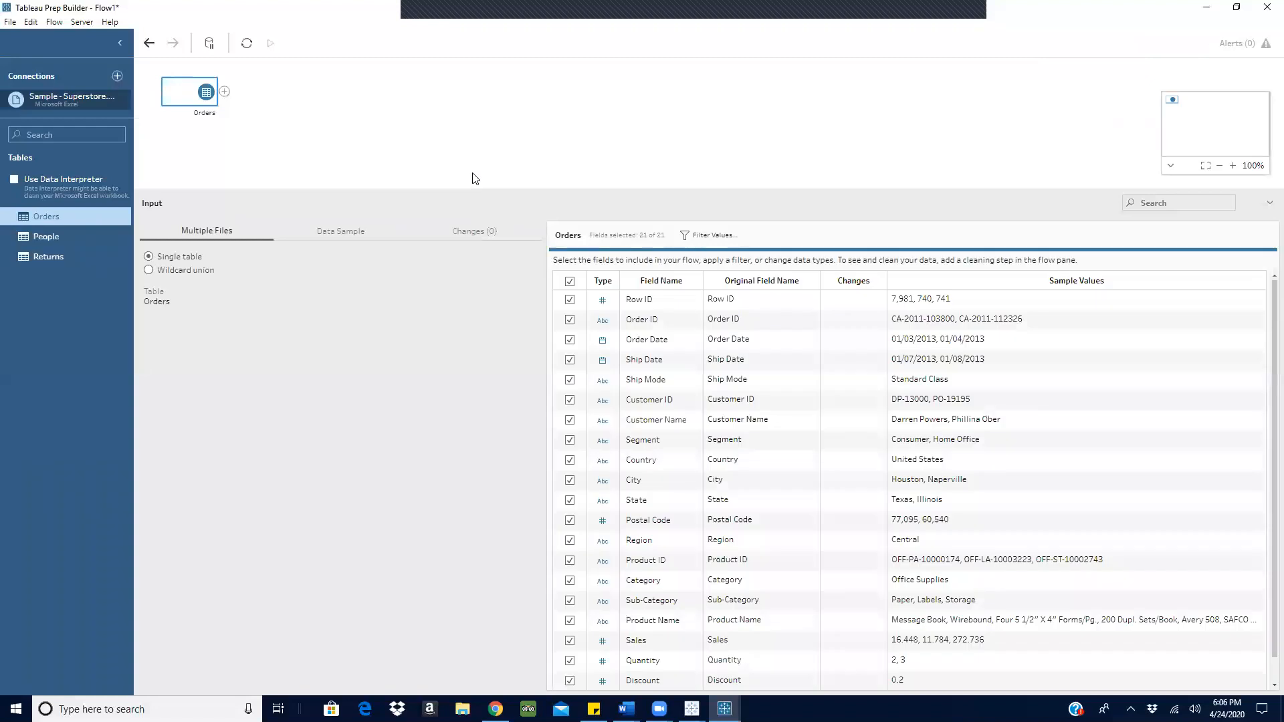
# Add a cleaning step after the Orders input and rename it Order.
pyautogui.click(225, 92)
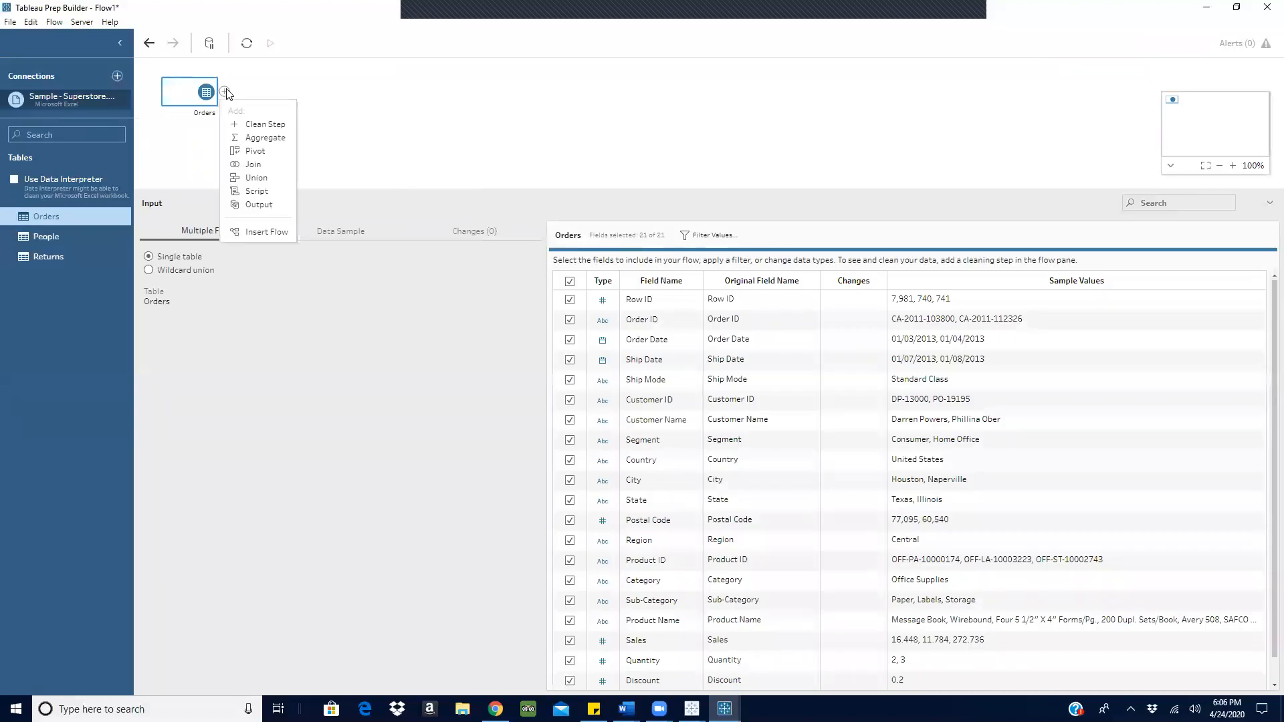
pyautogui.click(266, 124)
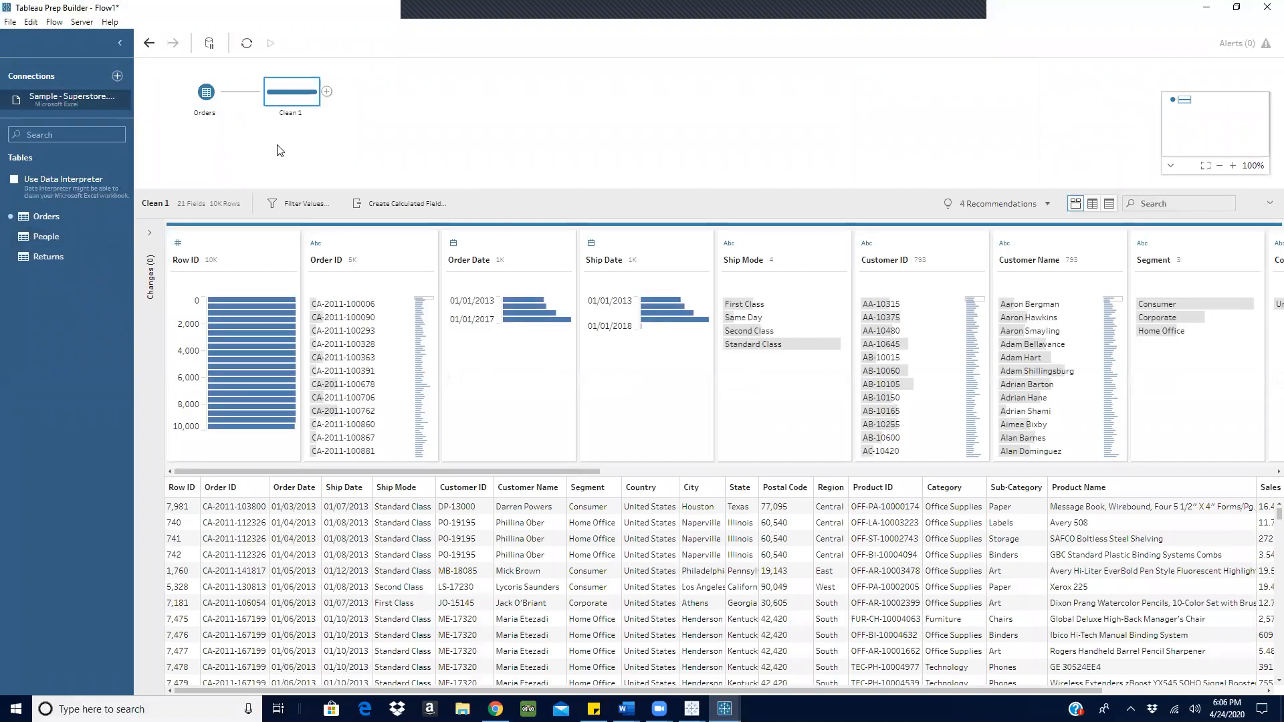
pyautogui.doubleClick(292, 115)
pyautogui.press('BackSpace')
pyautogui.write('Order')
pyautogui.click(395, 118)
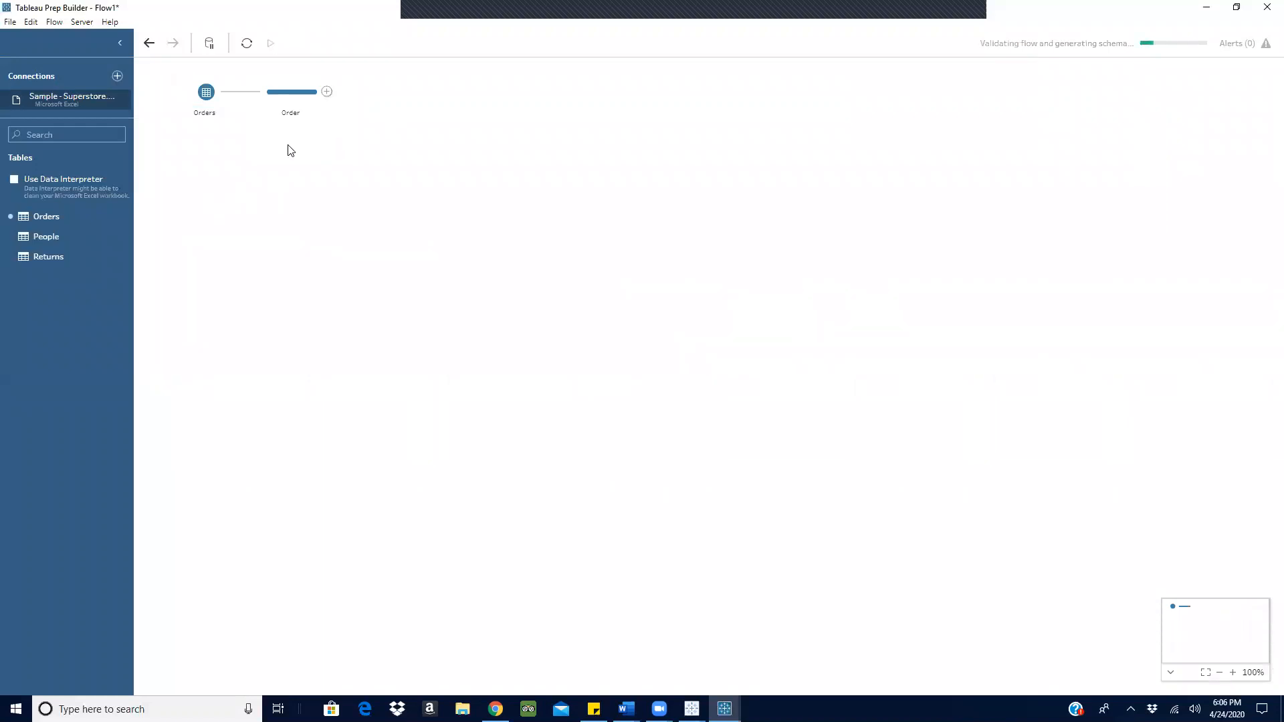
pyautogui.click(292, 100)
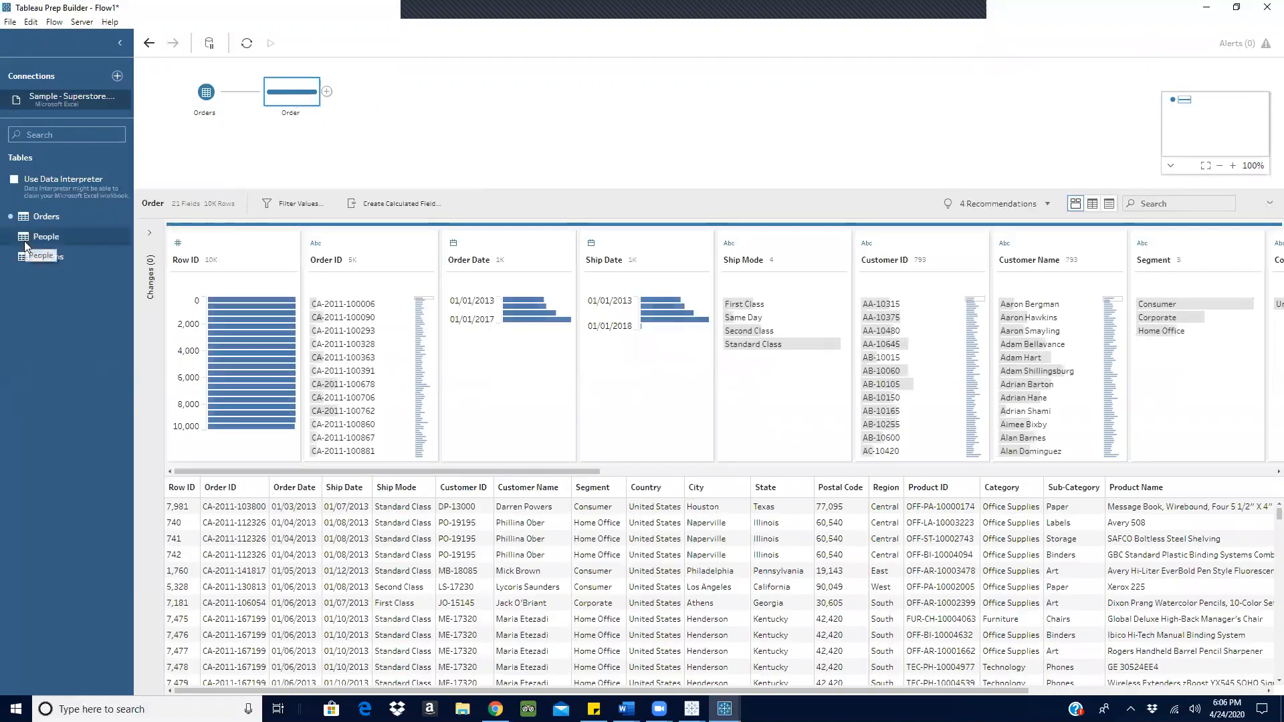
# Add the People table with a cleaning step and join it to the Order step as a left join.
pyautogui.moveTo(26, 246); pyautogui.dragTo(243, 159)
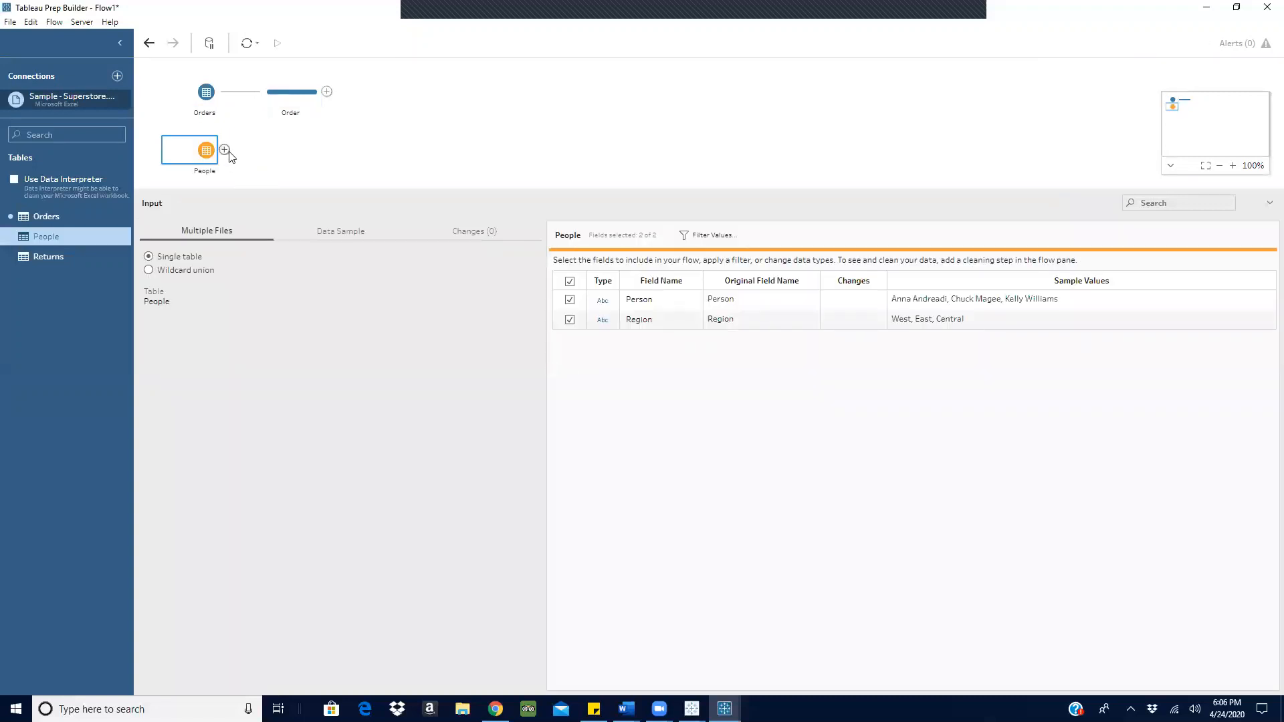
pyautogui.click(225, 152)
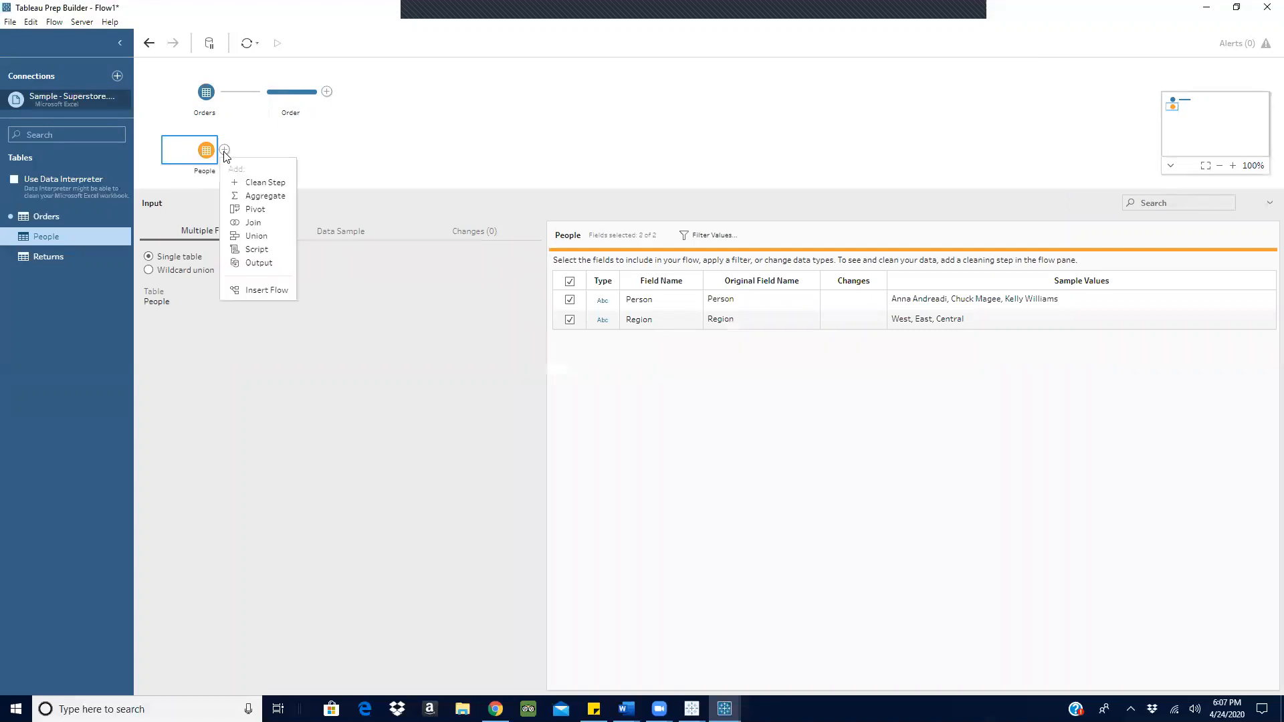
pyautogui.click(266, 185)
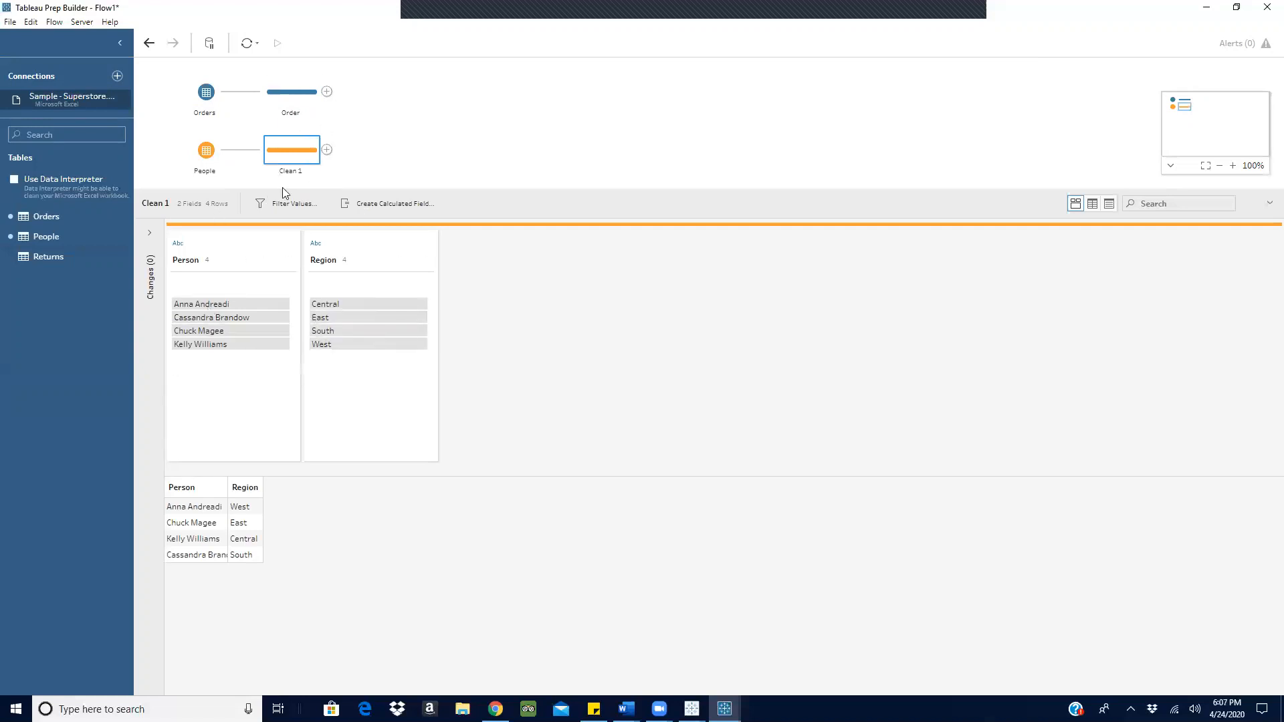
pyautogui.moveTo(285, 162); pyautogui.dragTo(337, 93)
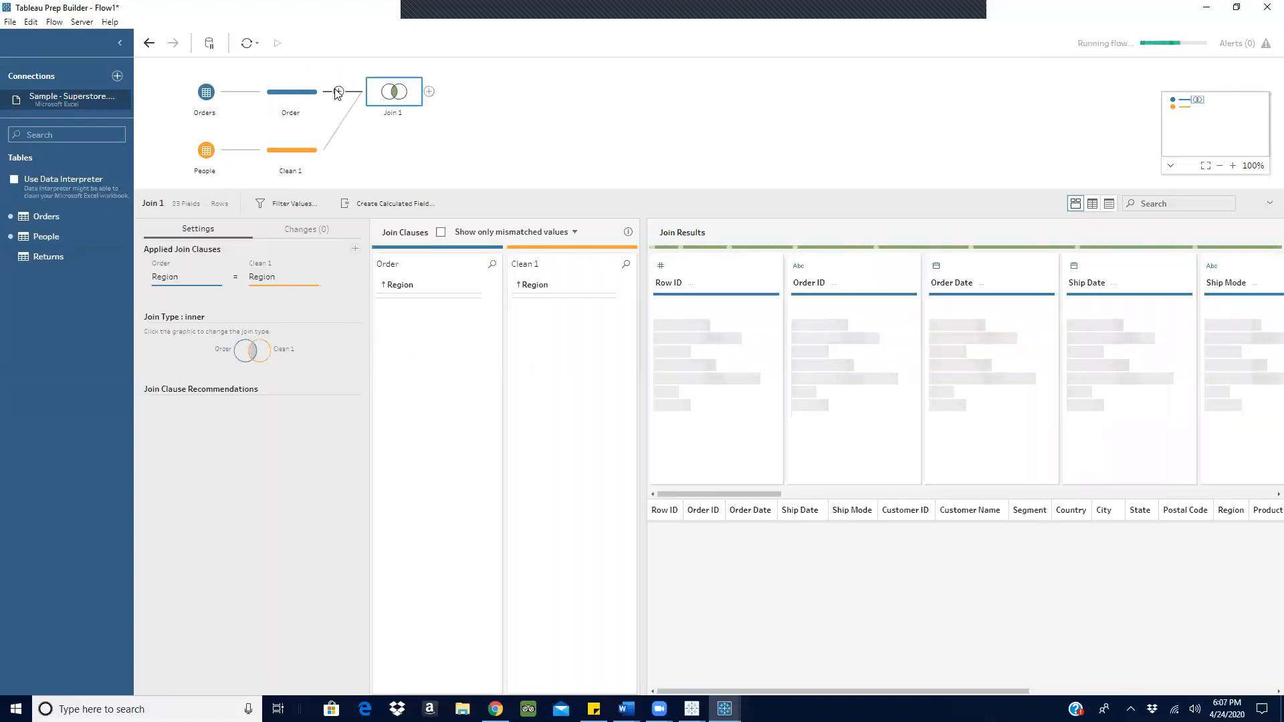
pyautogui.click(241, 354)
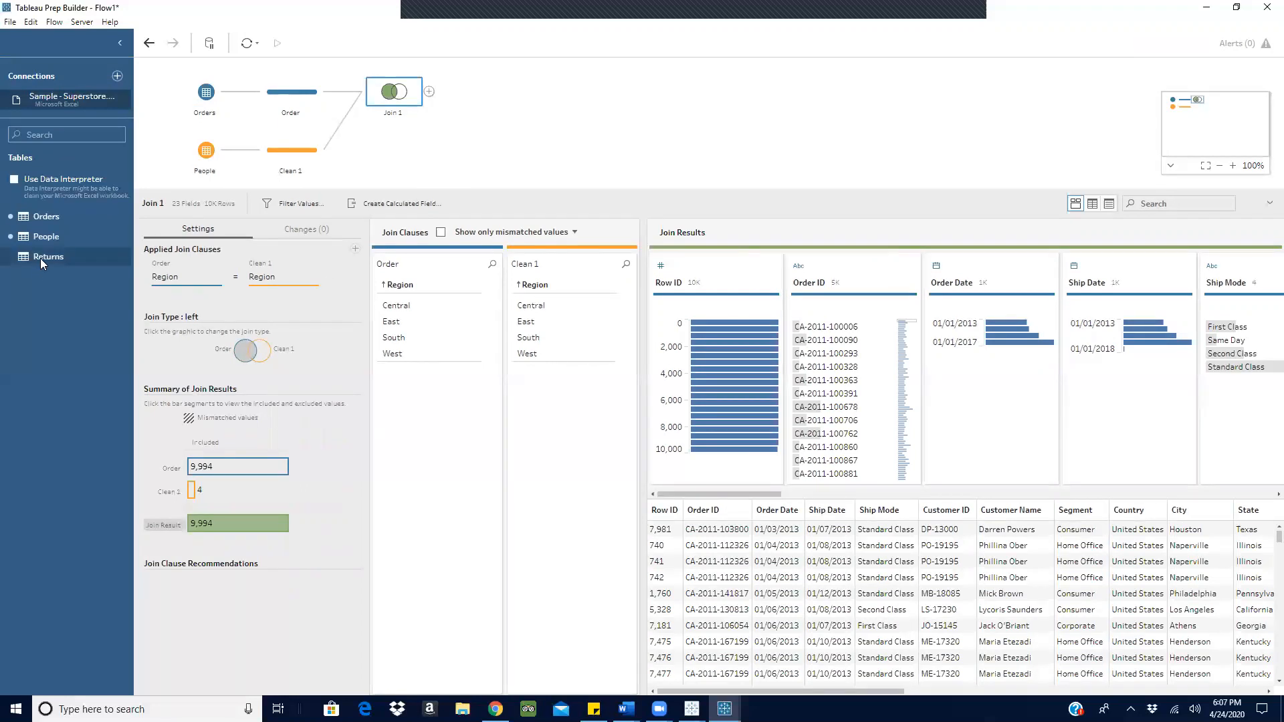
# Add the Returns table below People, enlarge the flow area, and attach a cleaning step to Returns.
pyautogui.moveTo(40, 258); pyautogui.dragTo(403, 163)
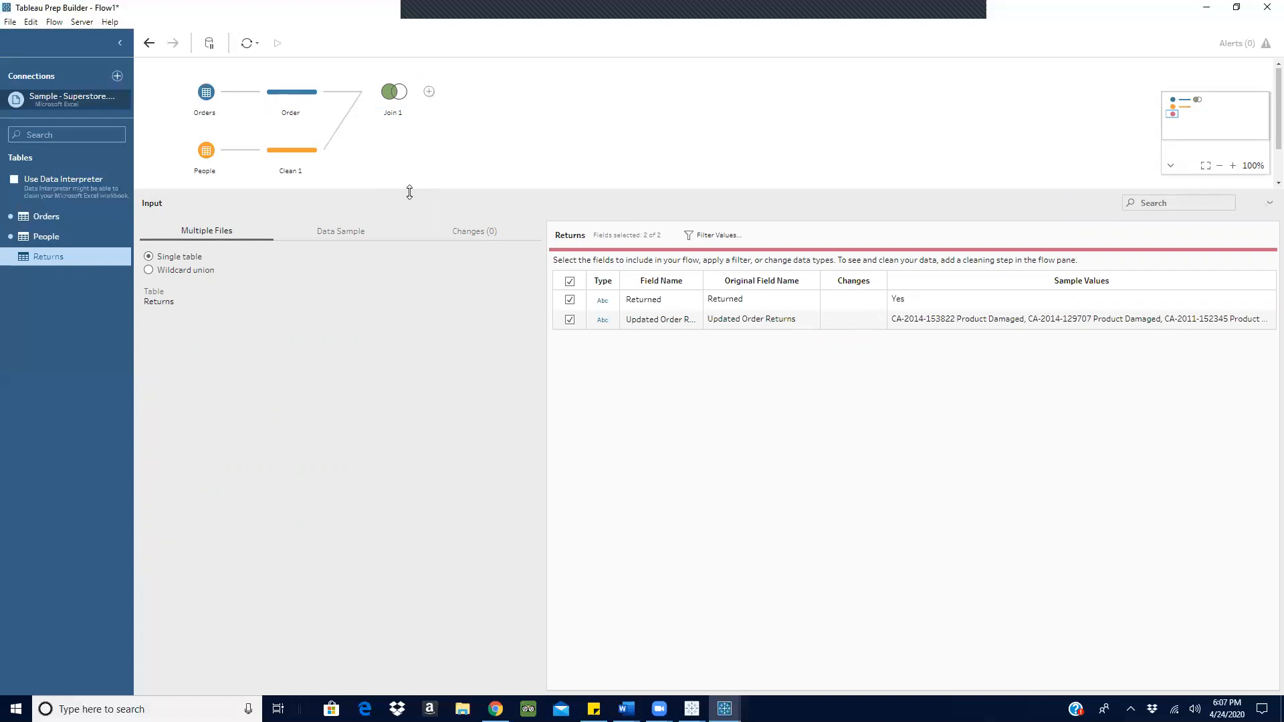
pyautogui.scroll(-1, 410, 187)
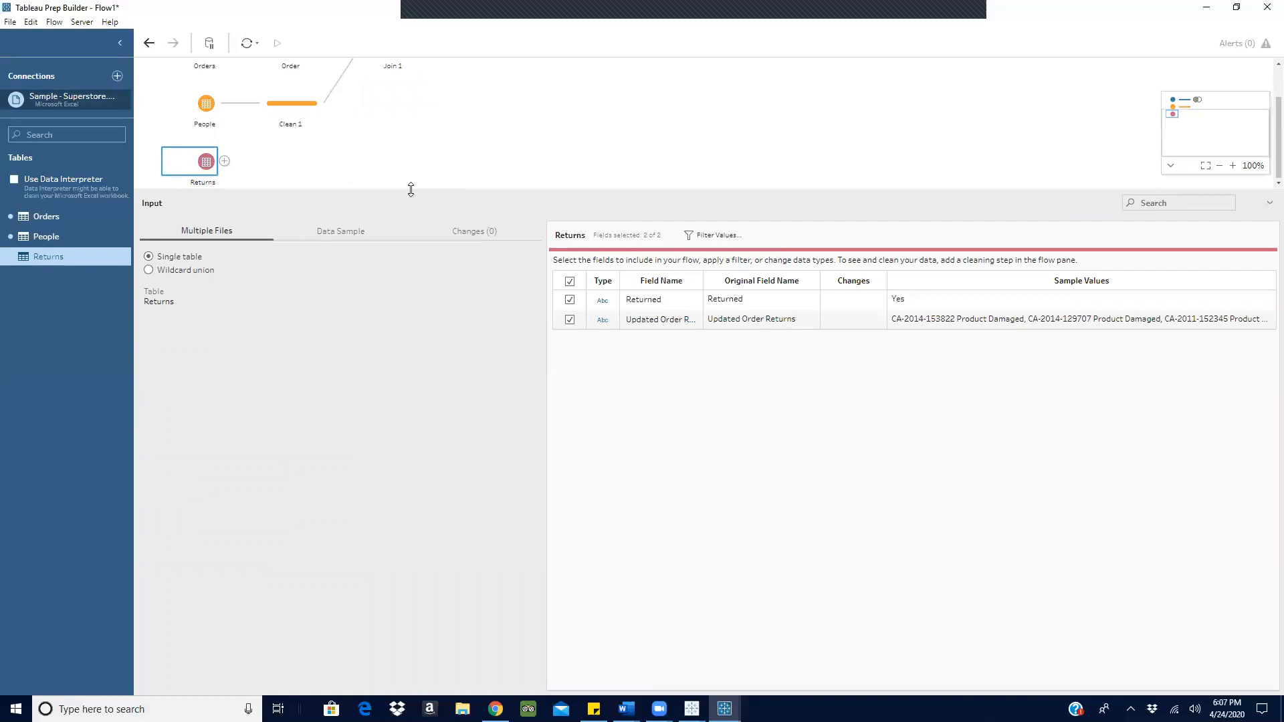
pyautogui.moveTo(410, 194); pyautogui.dragTo(404, 433)
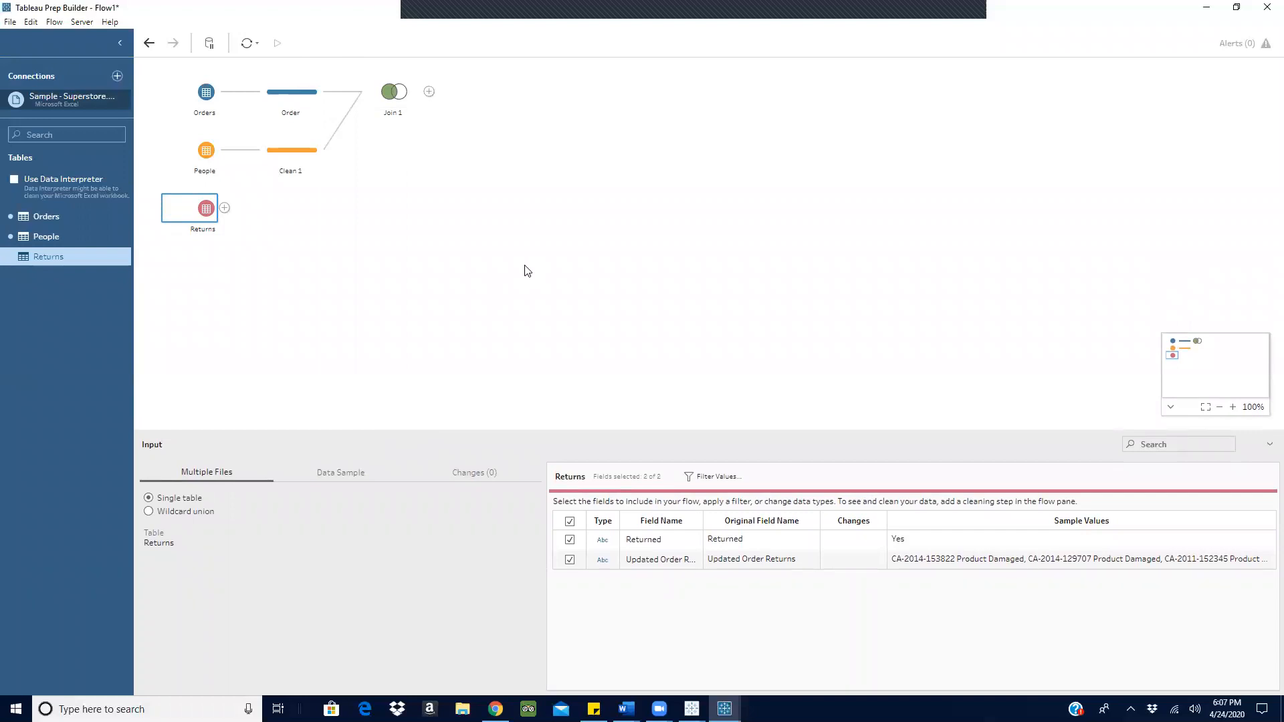
pyautogui.click(224, 209)
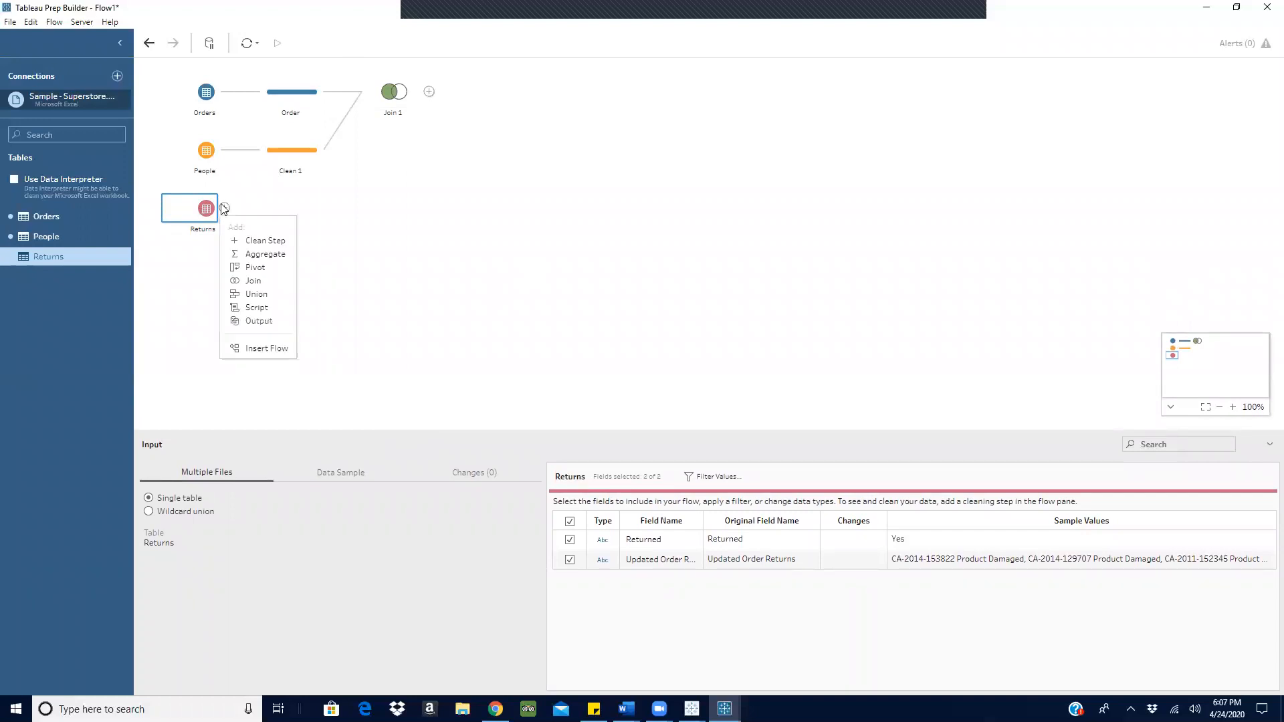
pyautogui.click(266, 241)
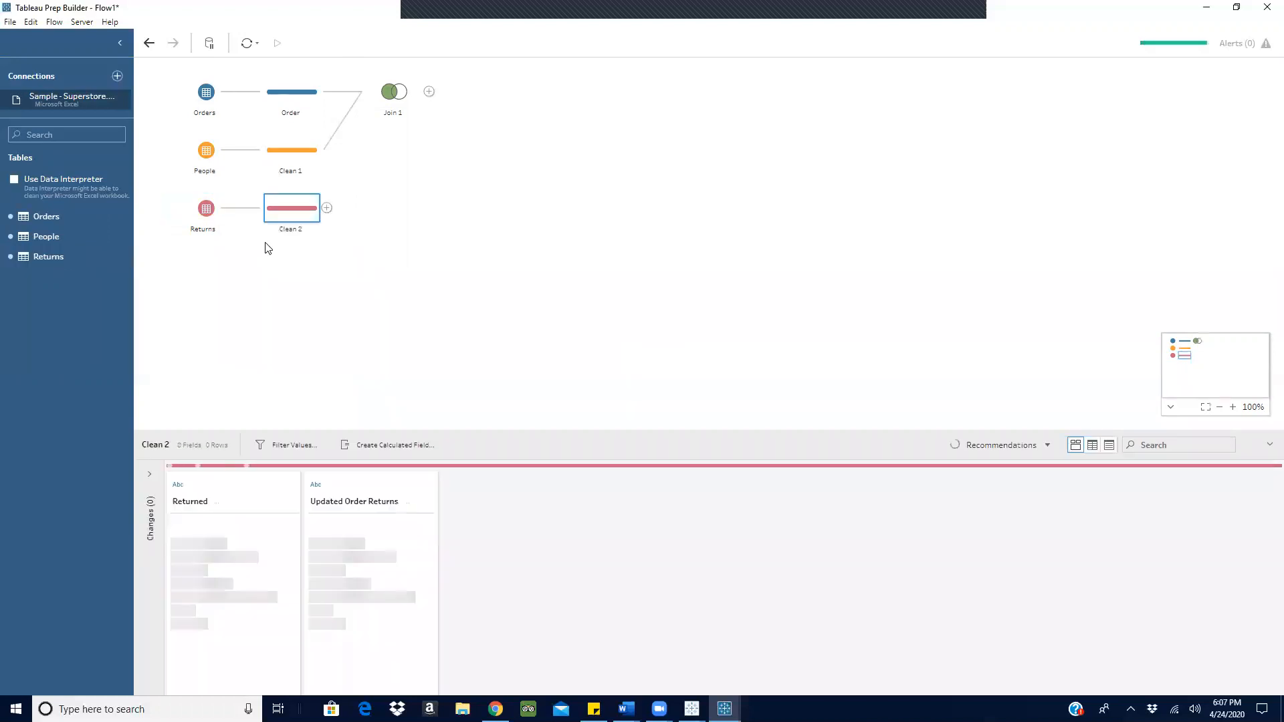
# Rename the People cleaning step as Poeple and the Returns cleaning step as Return.
pyautogui.doubleClick(287, 173)
pyautogui.write('F')
pyautogui.write('eople')
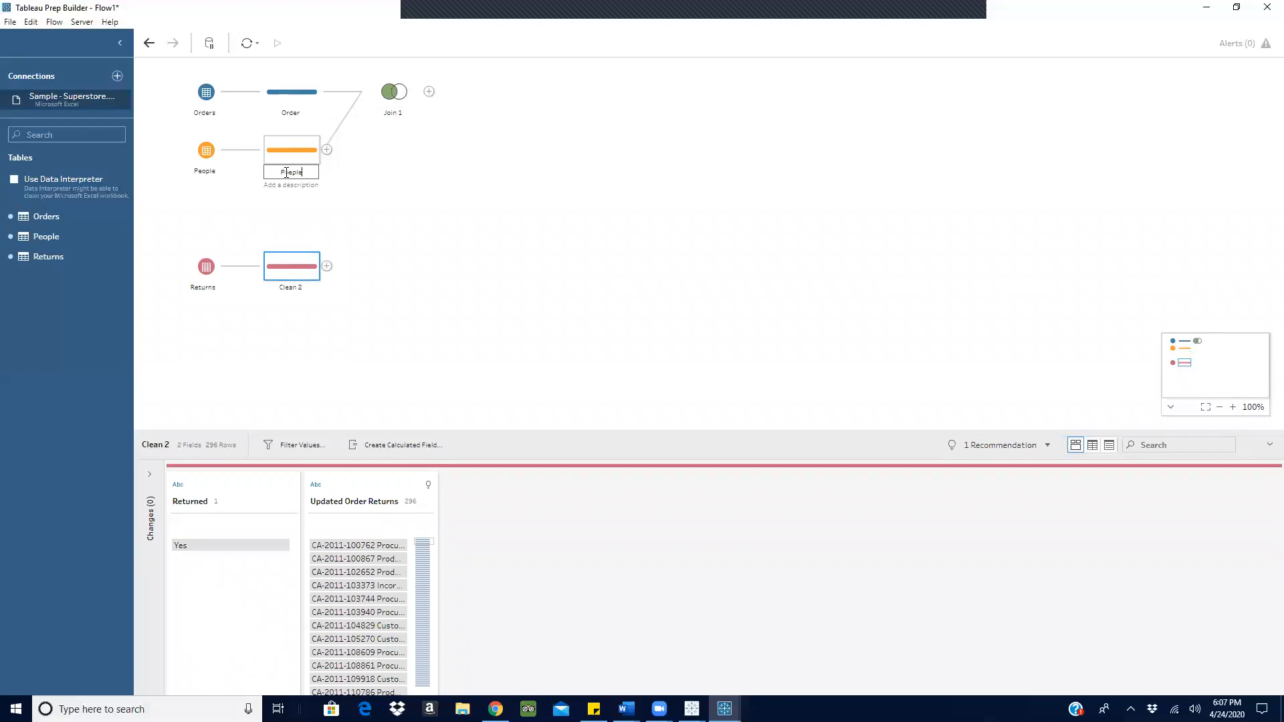
pyautogui.doubleClick(286, 293)
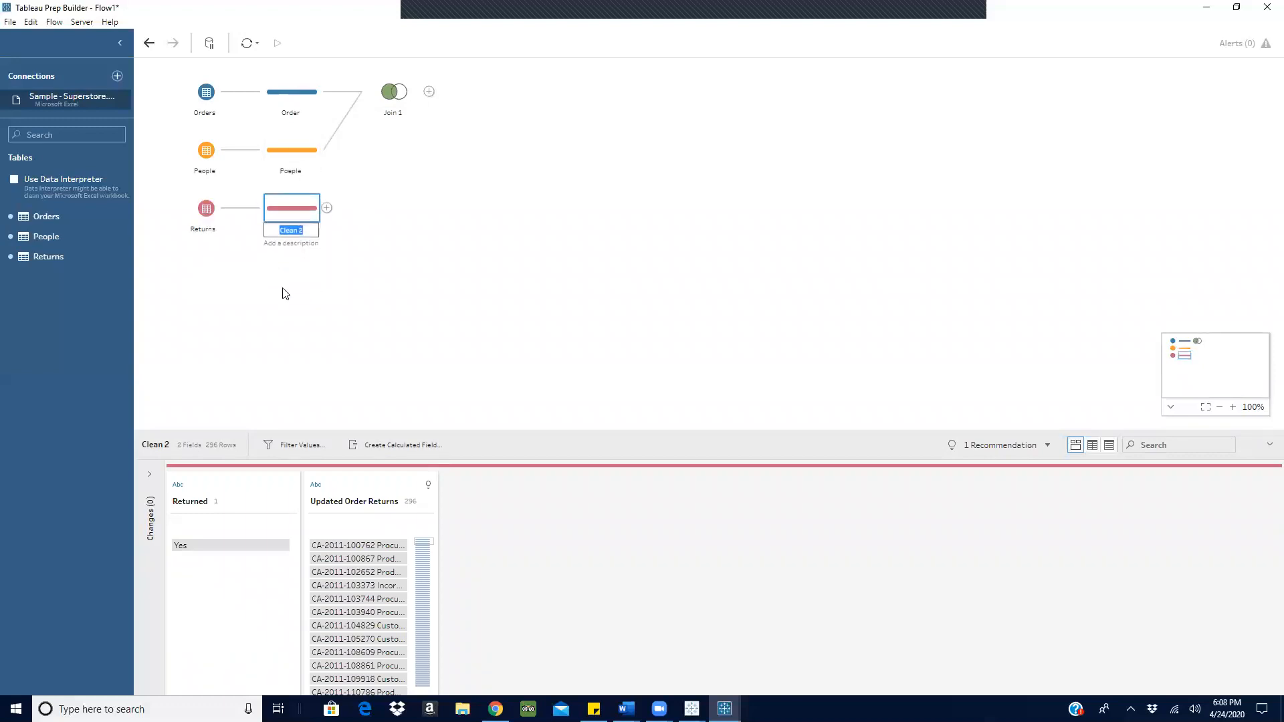
pyautogui.write('Return')
pyautogui.click(363, 308)
pyautogui.click(293, 216)
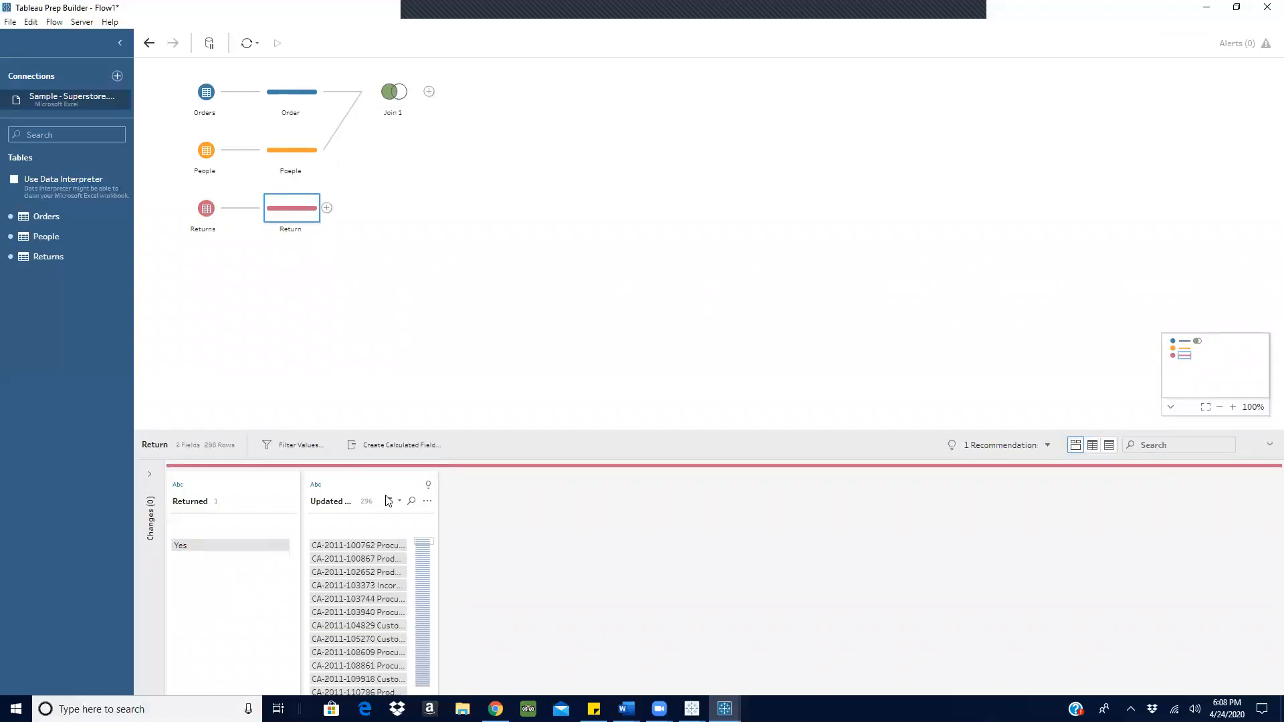
# Apply an automatic split to the Updated Order Returns field in the Return step.
pyautogui.click(426, 503)
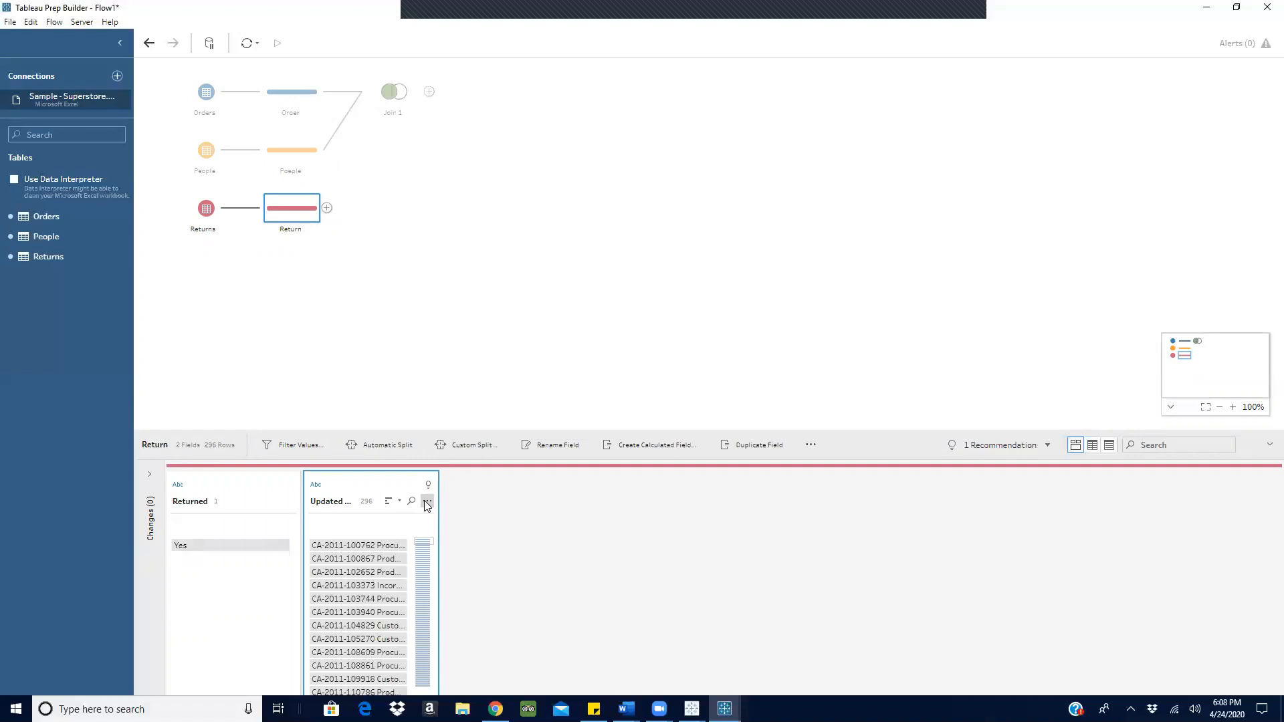
pyautogui.click(427, 503)
pyautogui.moveTo(521, 321)
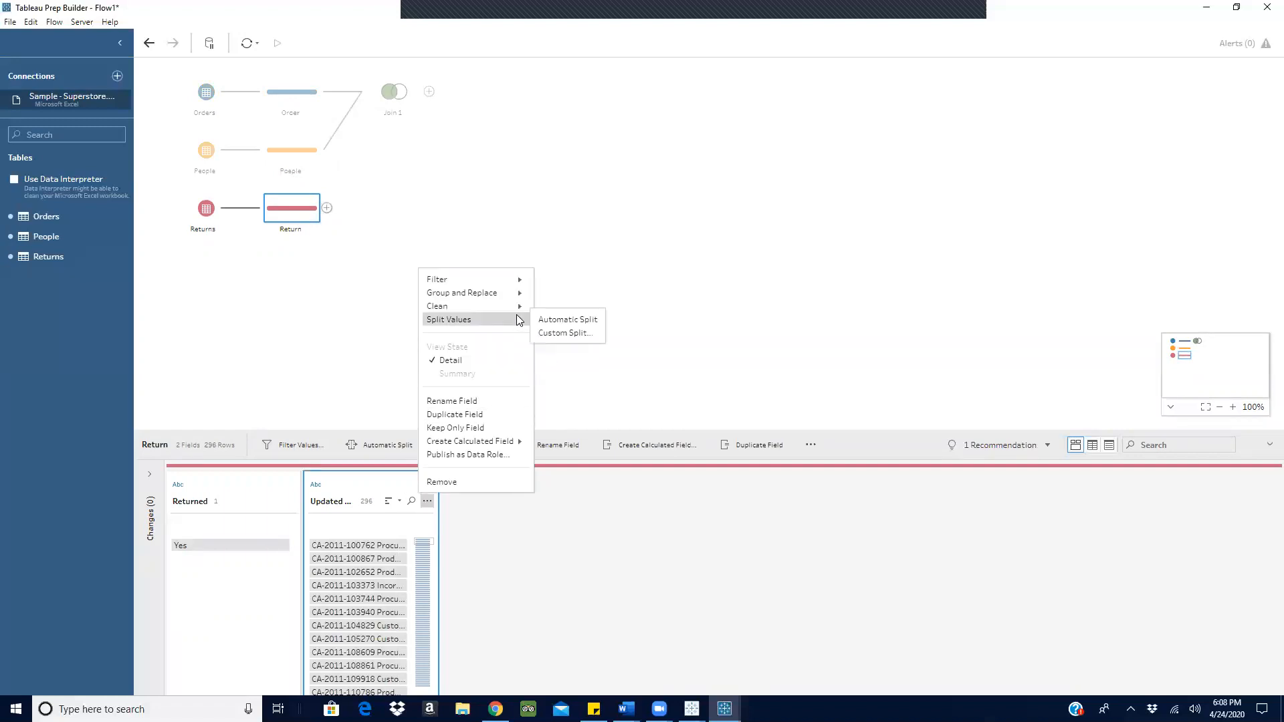
pyautogui.click(570, 321)
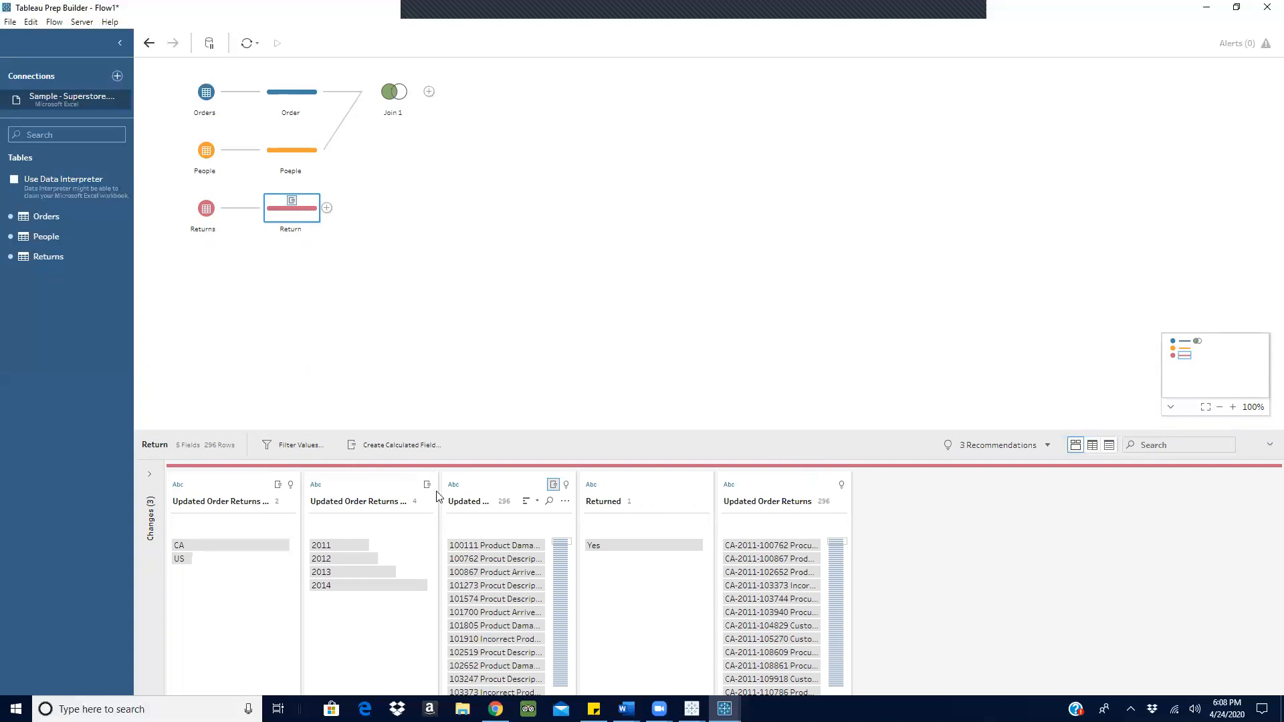
# Remove the two split fields holding the CA/US country codes and the years 2011 to 2014.
pyautogui.click(211, 501)
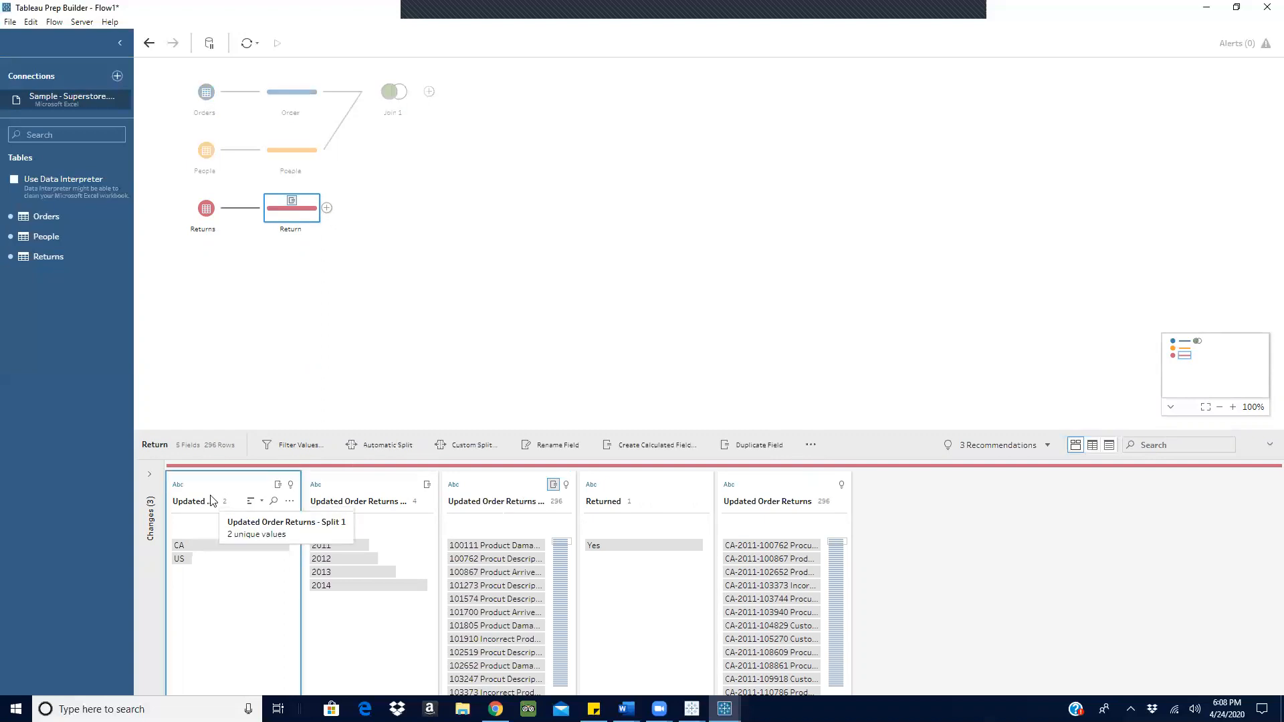
pyautogui.rightClick(211, 501)
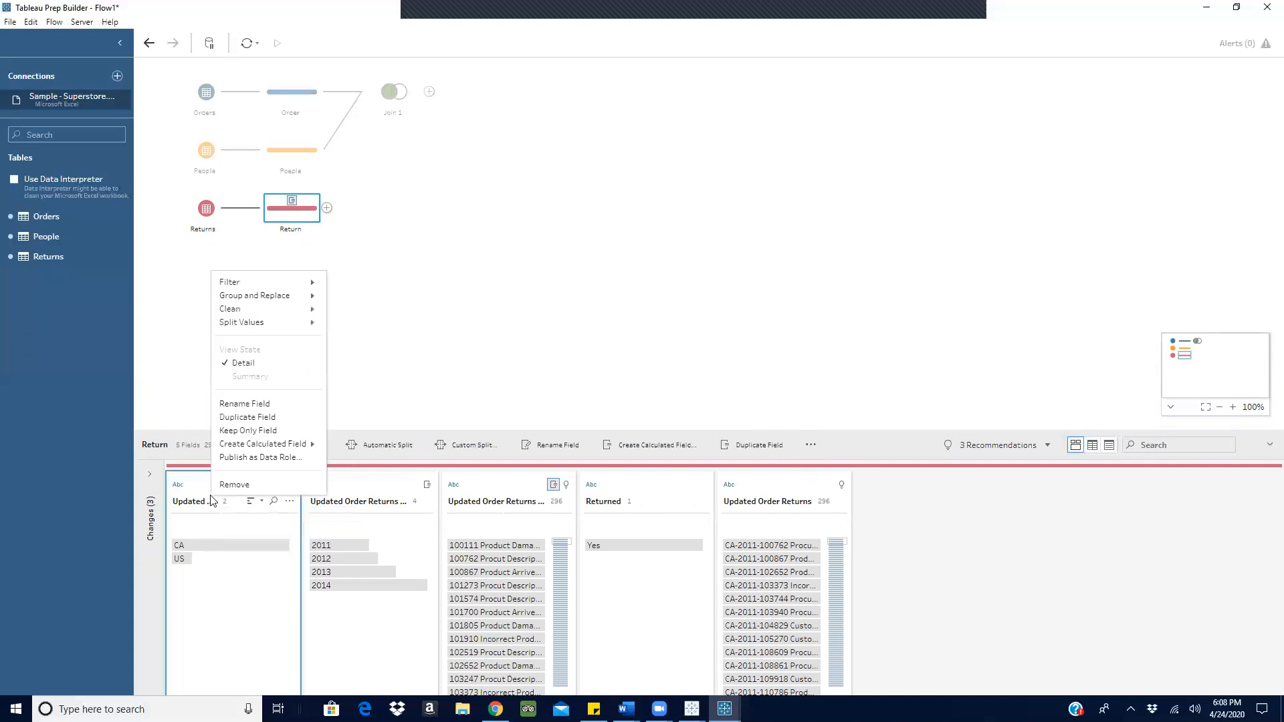
pyautogui.click(243, 483)
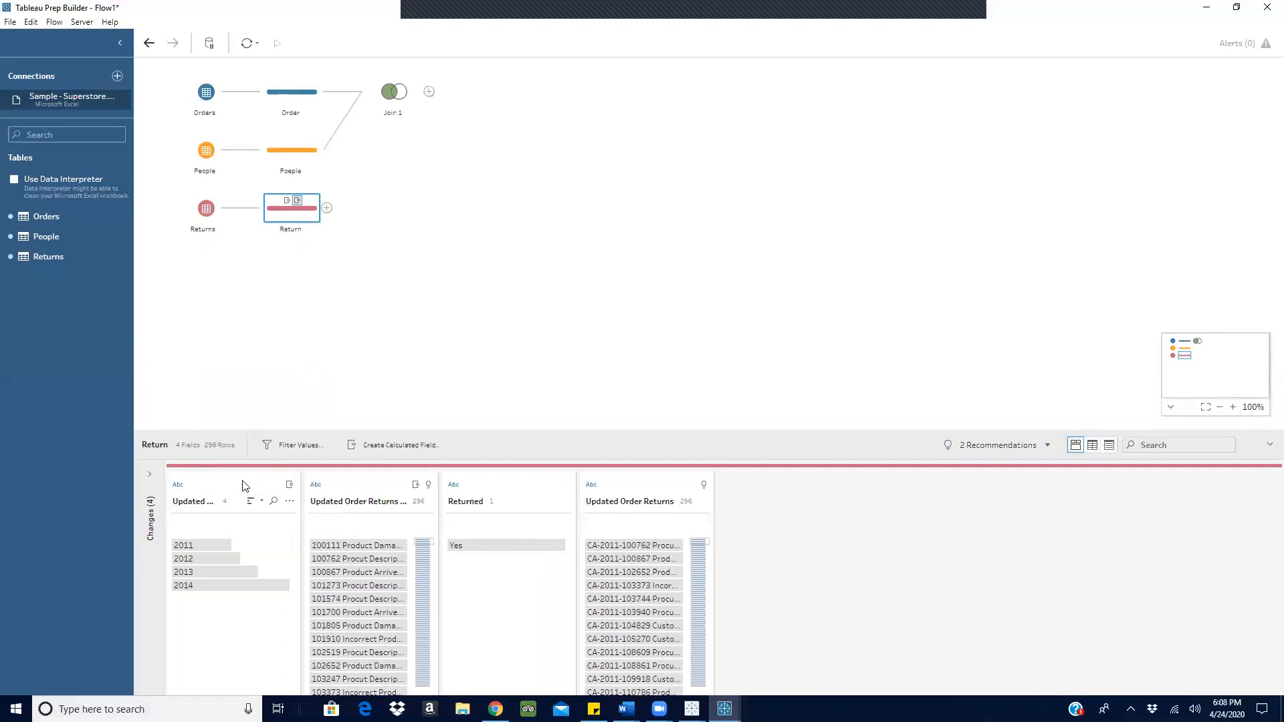
pyautogui.click(207, 493)
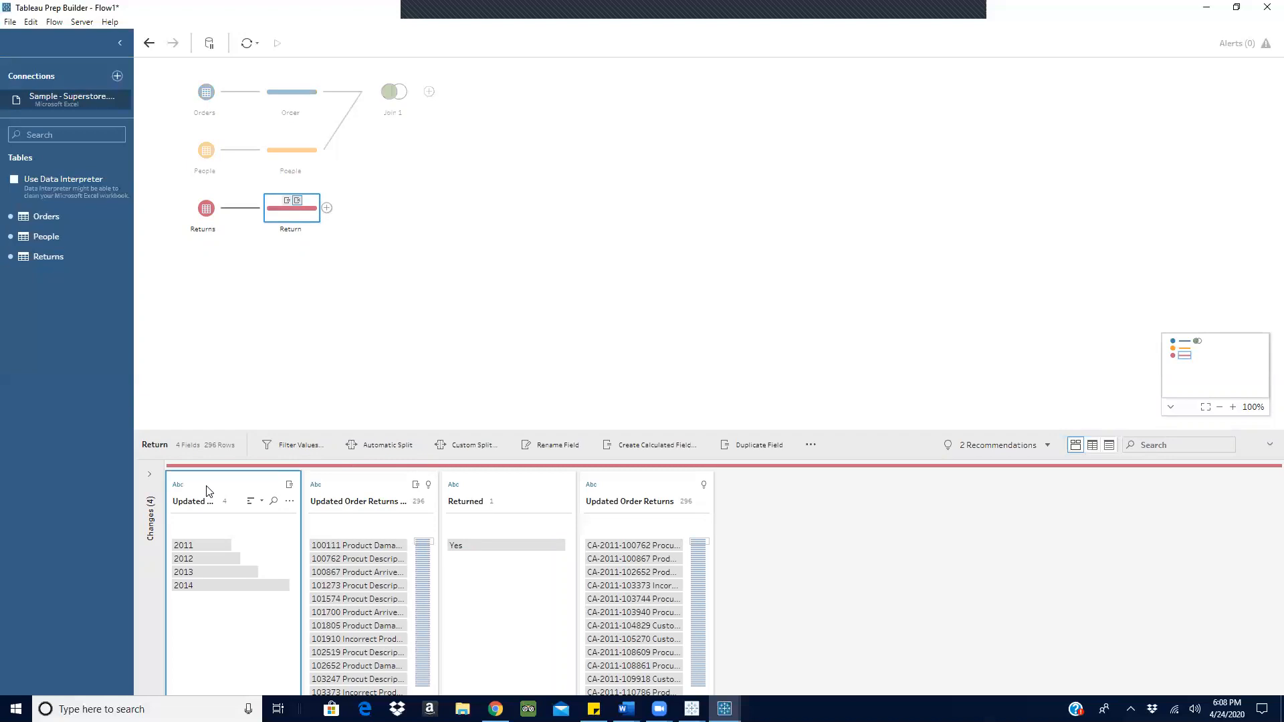
pyautogui.rightClick(206, 492)
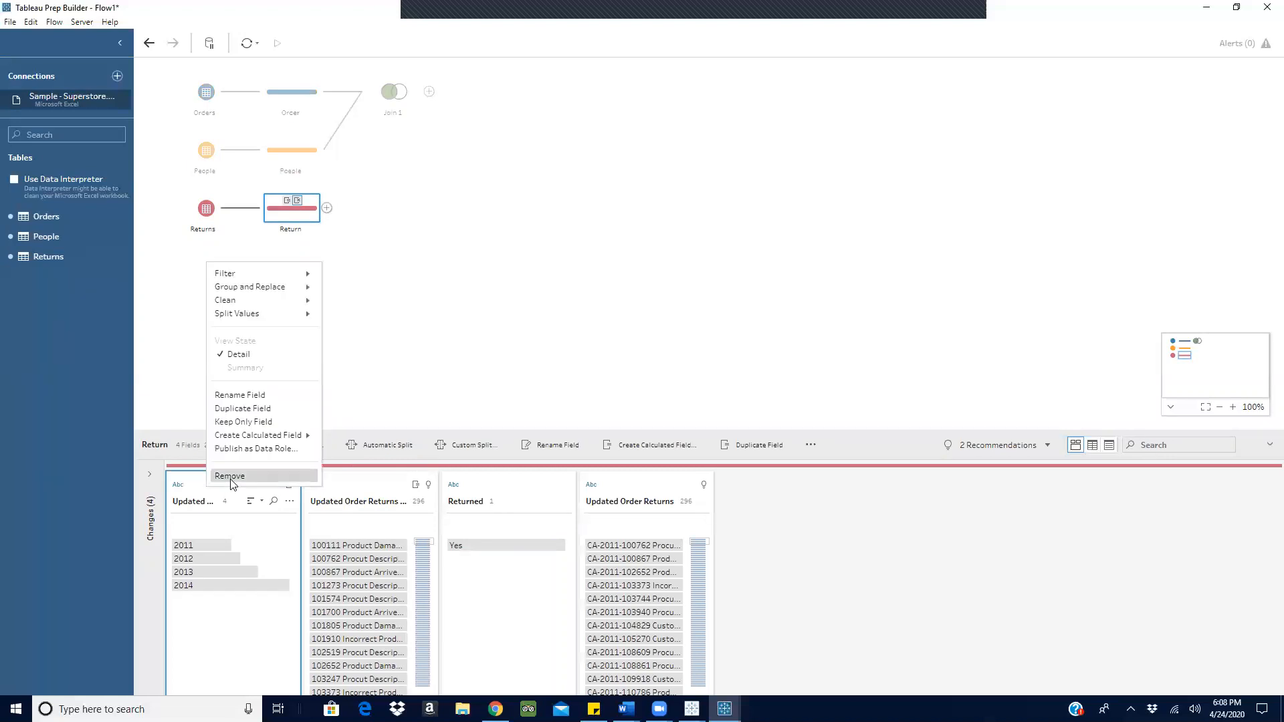
pyautogui.click(231, 476)
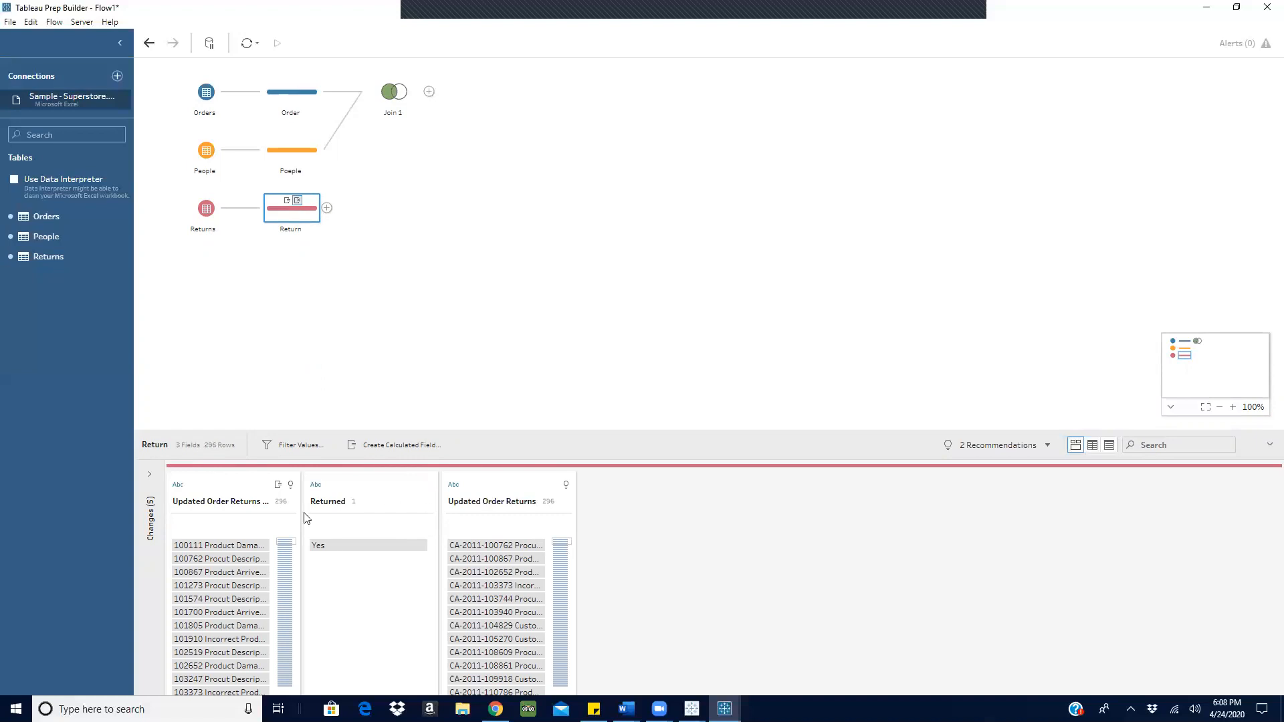
# Widen the original Updated Order Returns field card enough to read its full values.
pyautogui.click(199, 492)
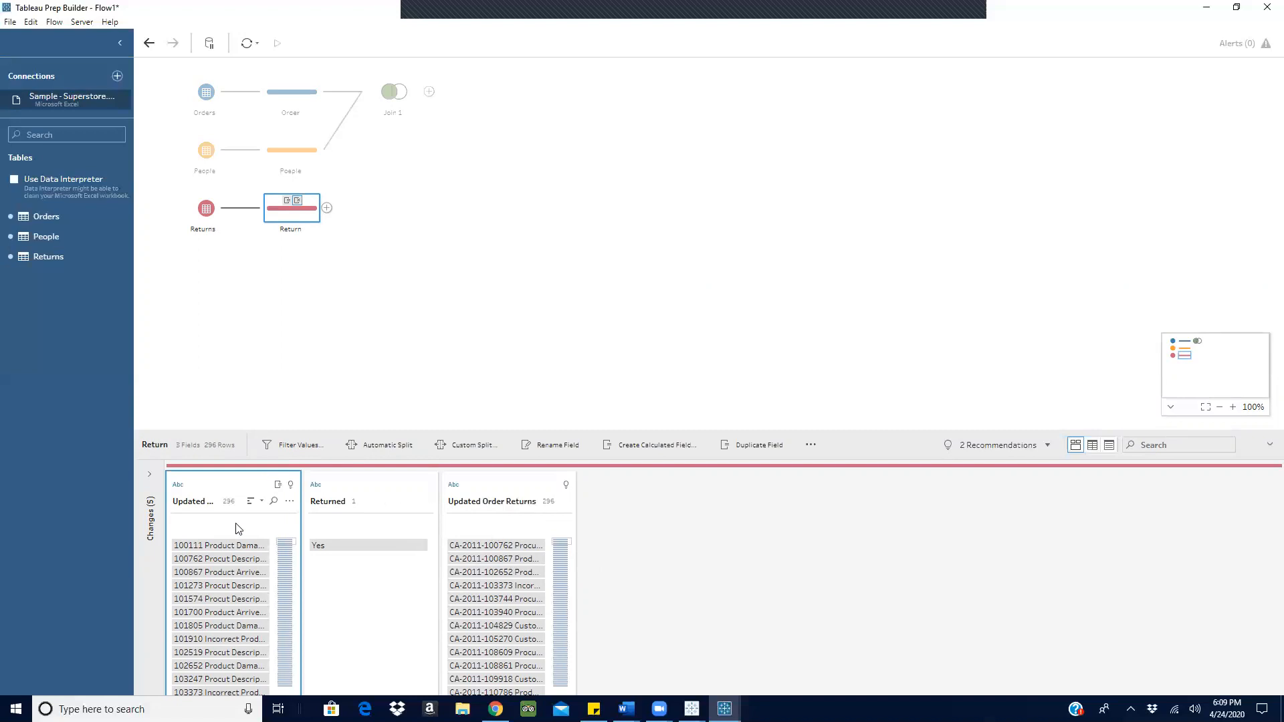
pyautogui.click(383, 496)
pyautogui.click(486, 492)
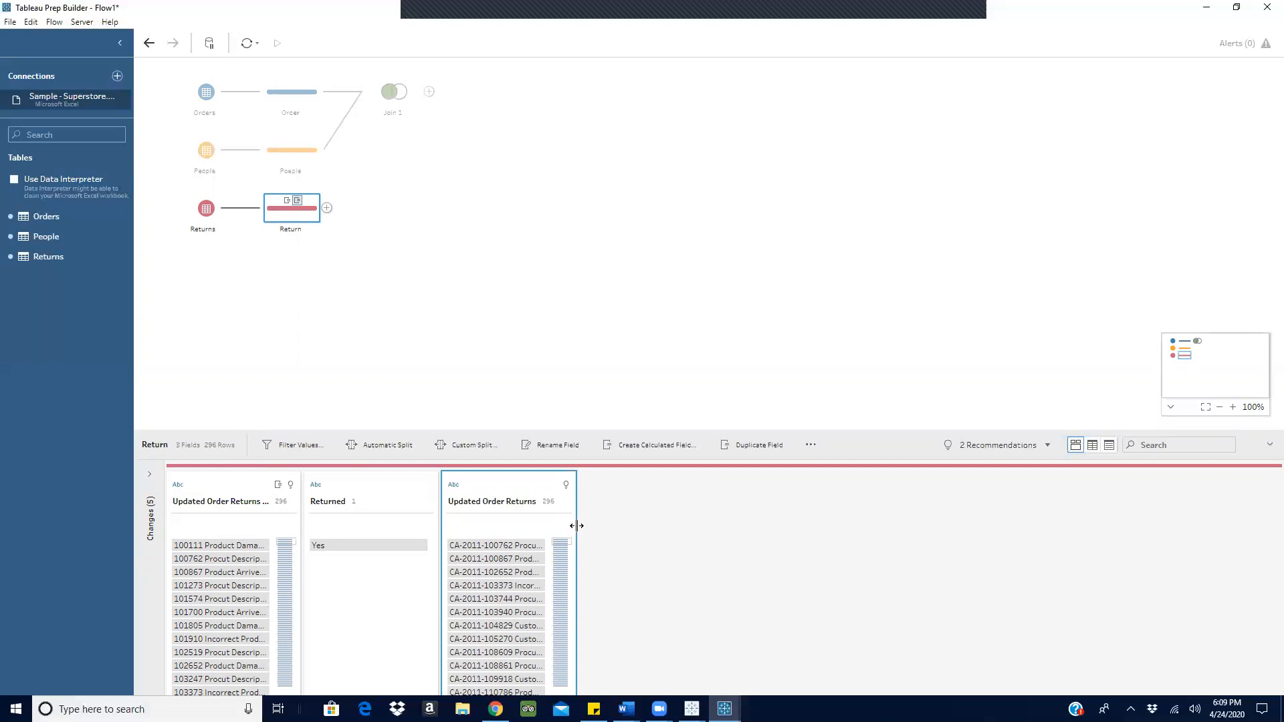
pyautogui.moveTo(576, 526); pyautogui.dragTo(775, 529)
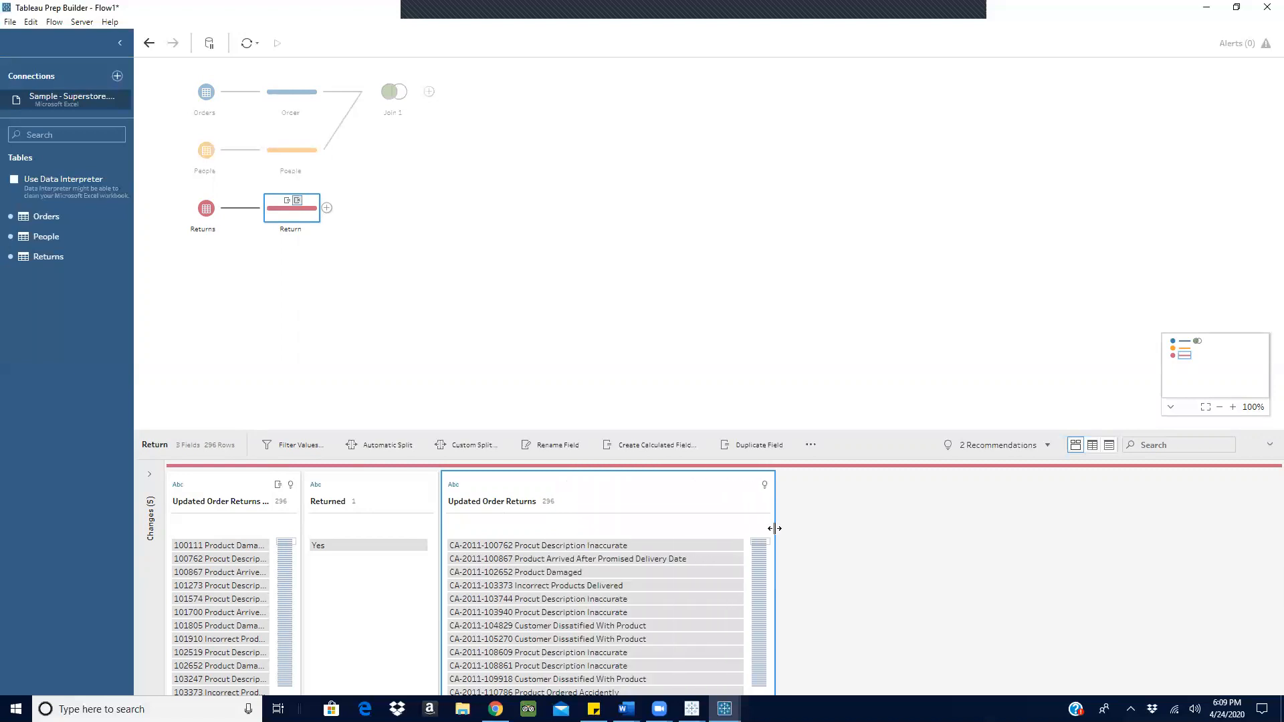
pyautogui.click(644, 492)
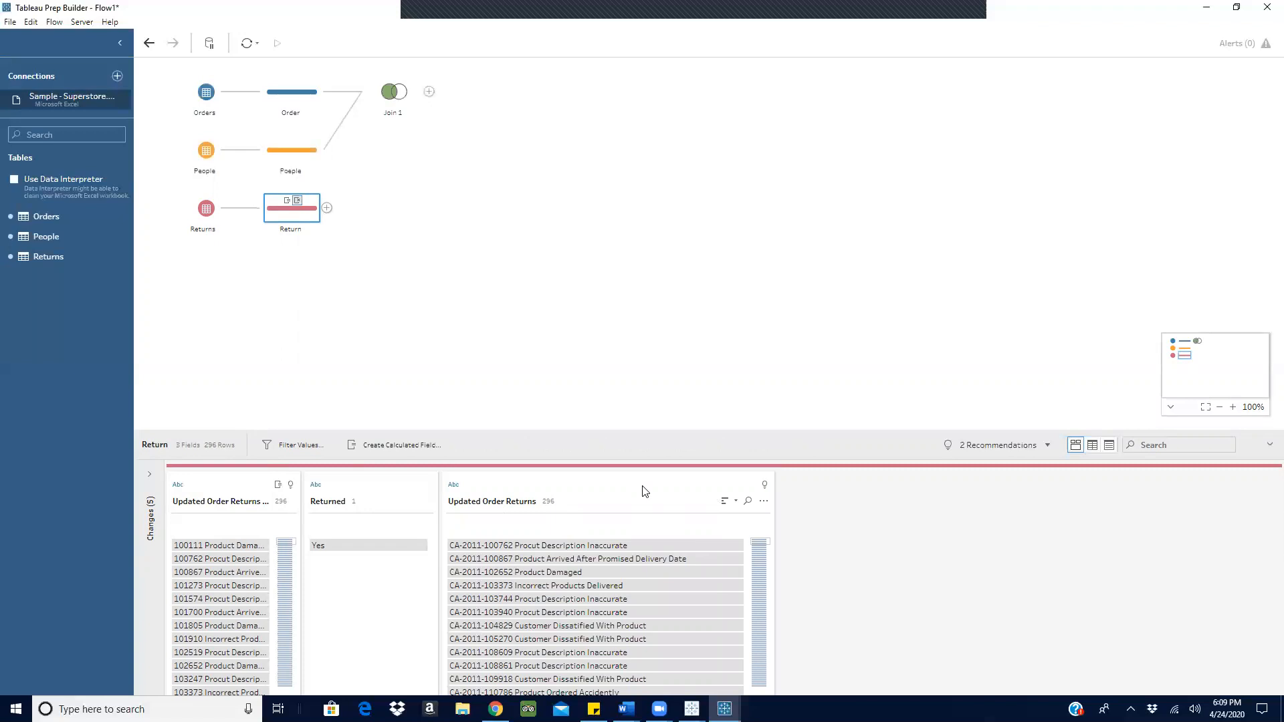
# Apply a custom split to Updated Order Returns using a space separator, splitting off the first 2 fields.
pyautogui.click(763, 502)
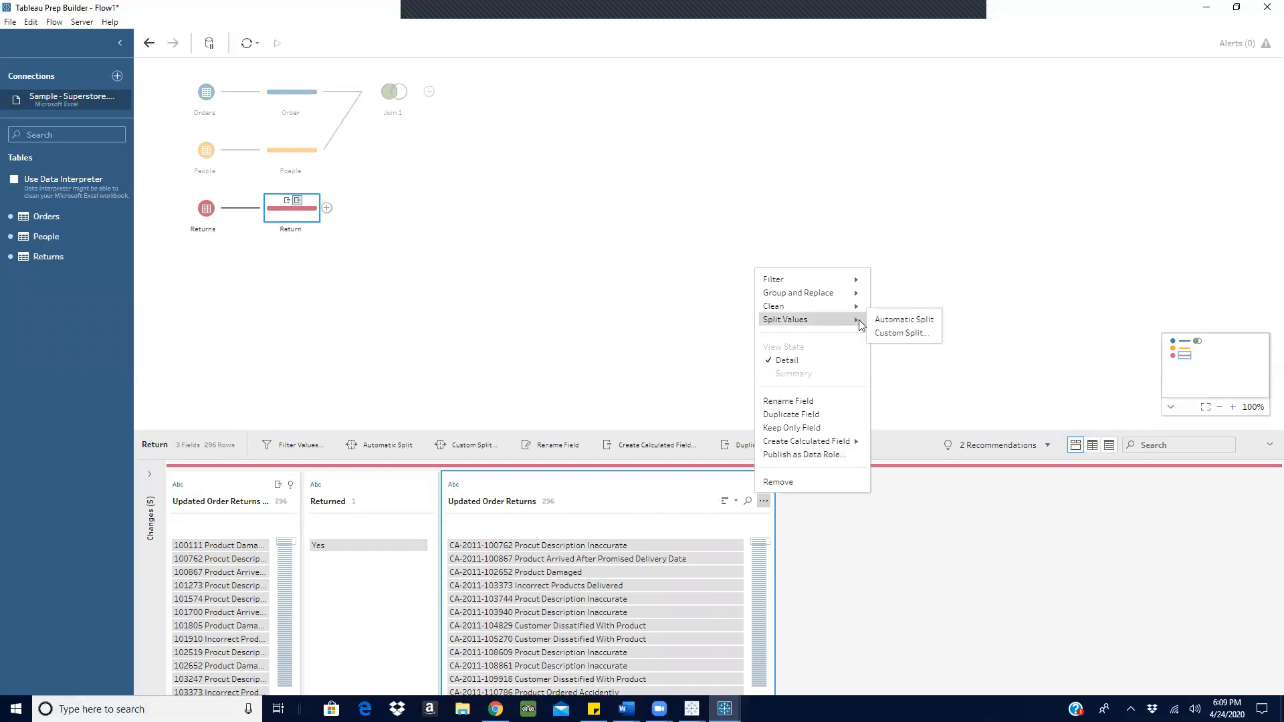
pyautogui.click(900, 333)
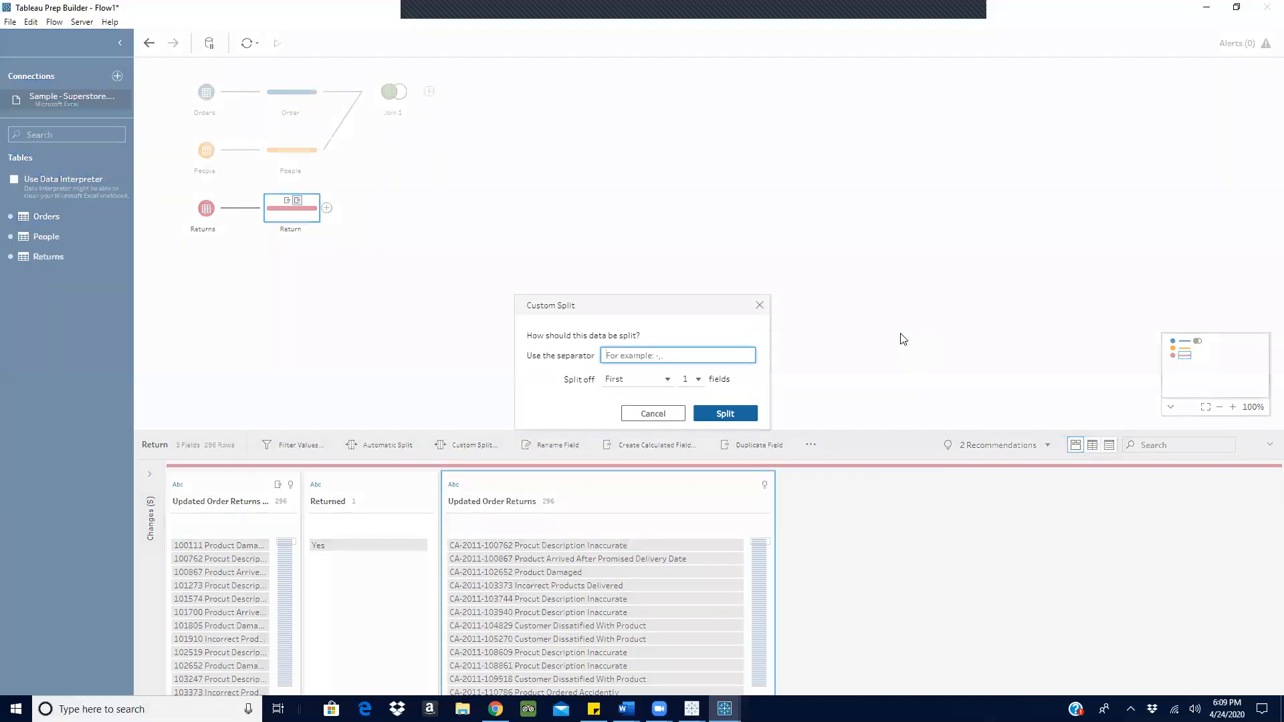
pyautogui.click(621, 356)
pyautogui.click(699, 379)
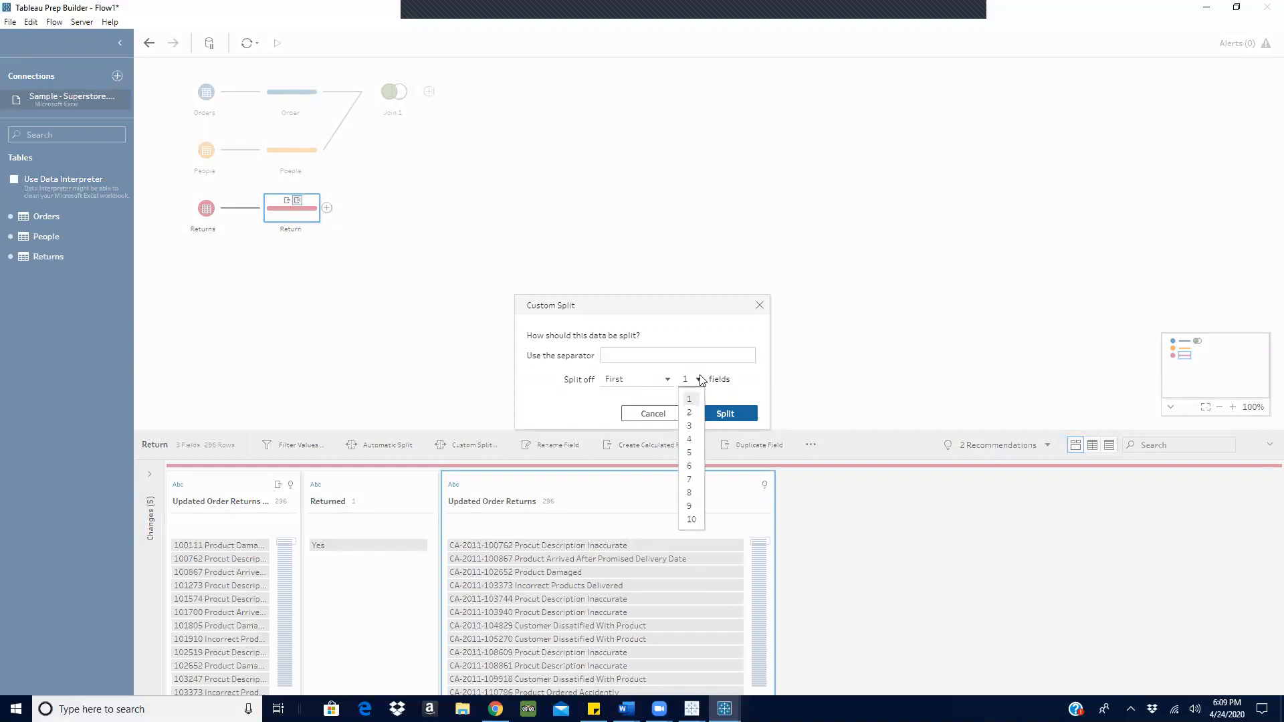
pyautogui.click(689, 412)
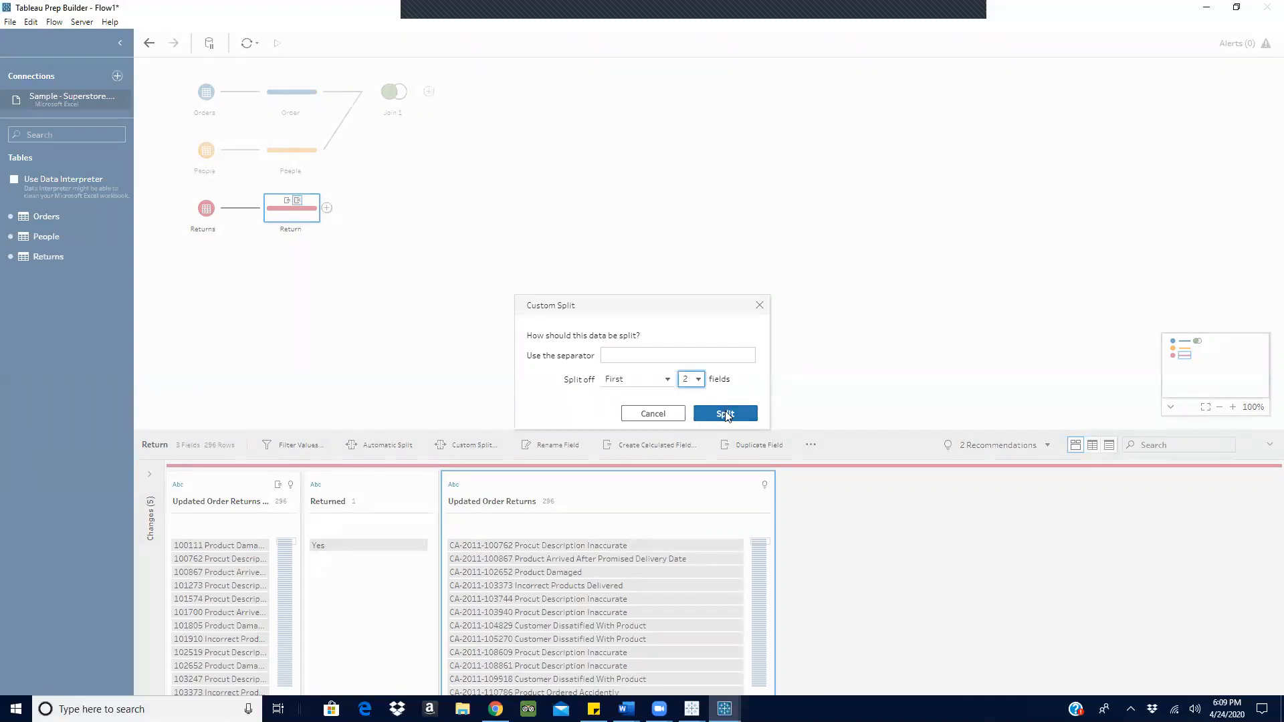
pyautogui.click(725, 414)
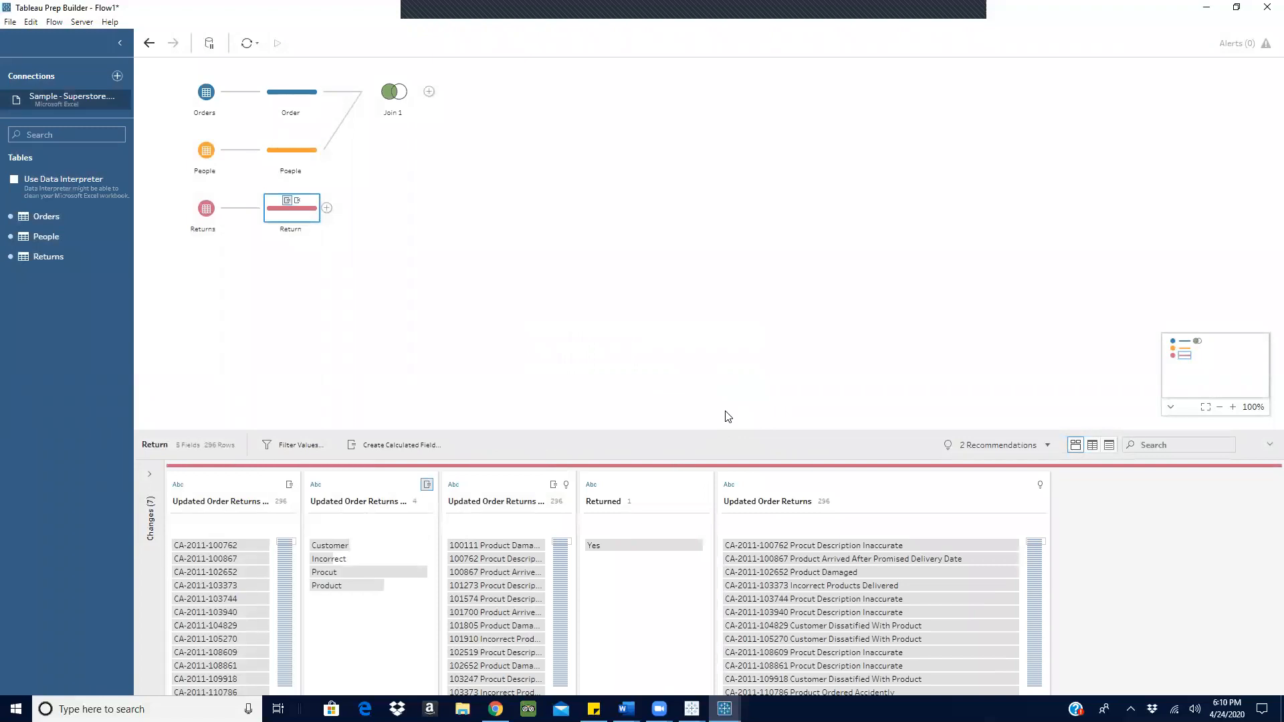
# Rename the split field holding the full order codes as Order ID, and remove the split field holding only Customer, Incorrect, Procut and Product.
pyautogui.doubleClick(198, 501)
pyautogui.write('Order ID')
pyautogui.click(343, 496)
pyautogui.rightClick(343, 497)
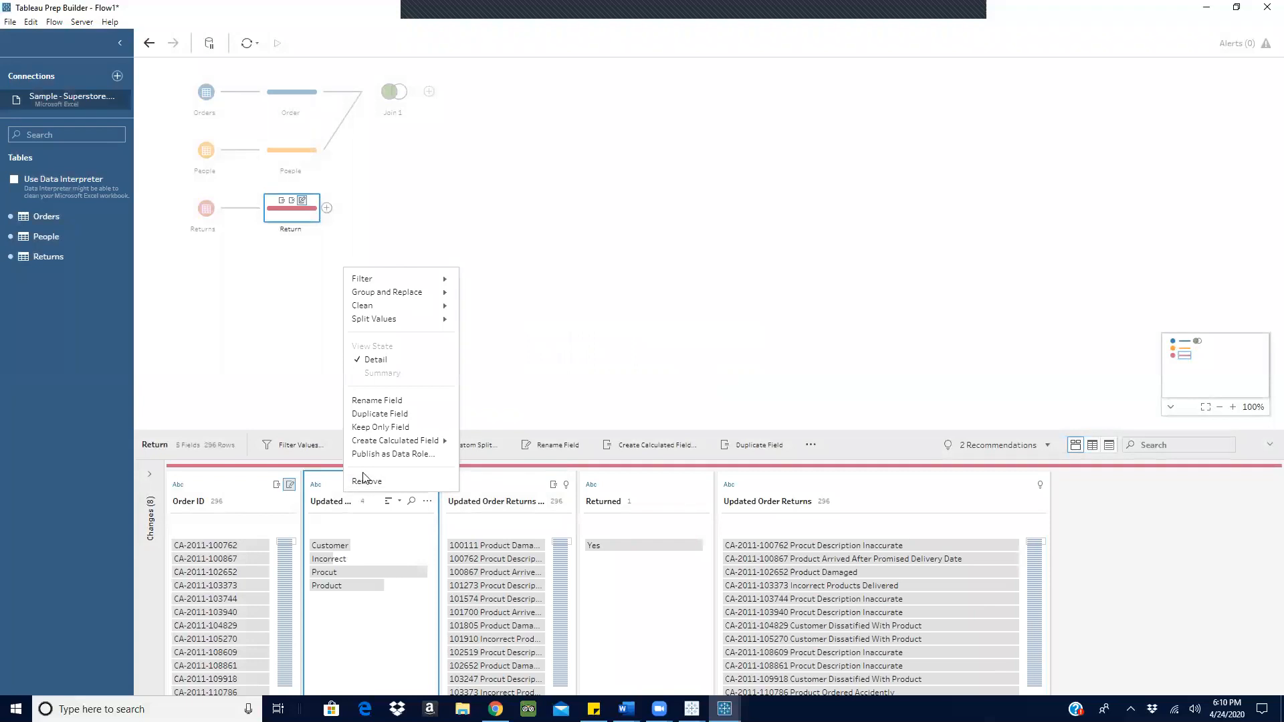
pyautogui.click(365, 482)
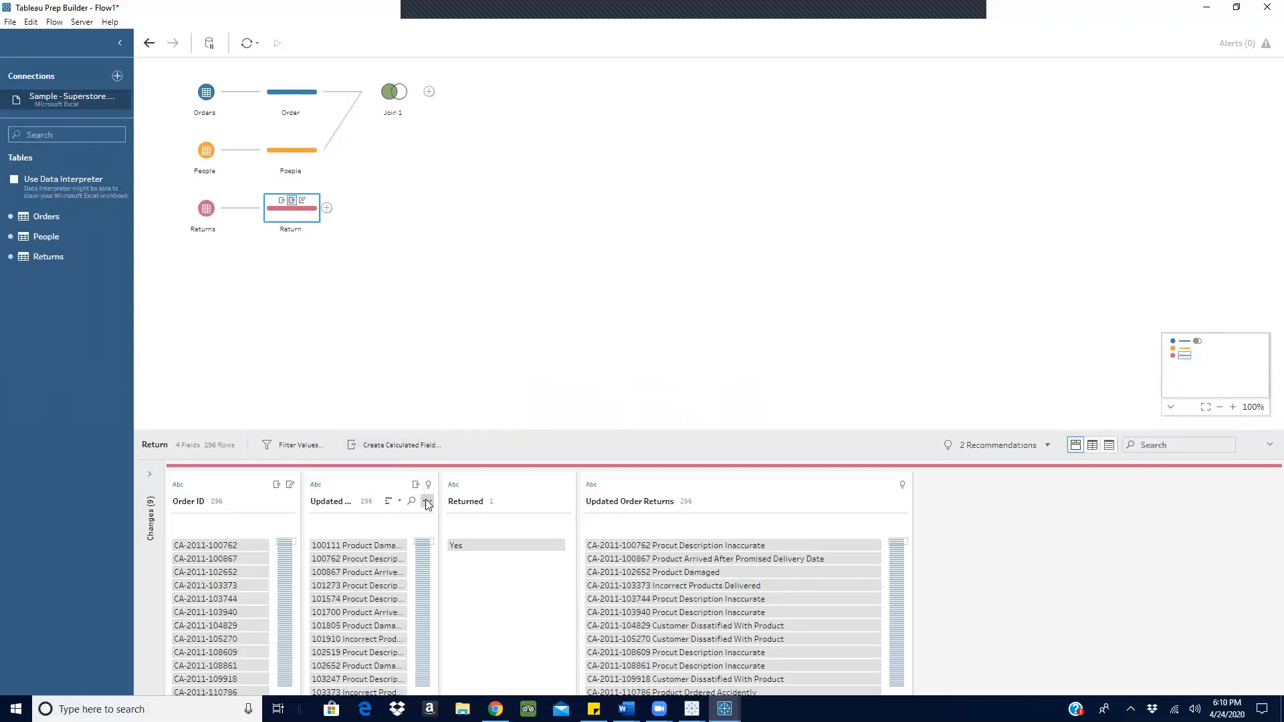
pyautogui.click(427, 502)
pyautogui.click(428, 503)
pyautogui.click(428, 503)
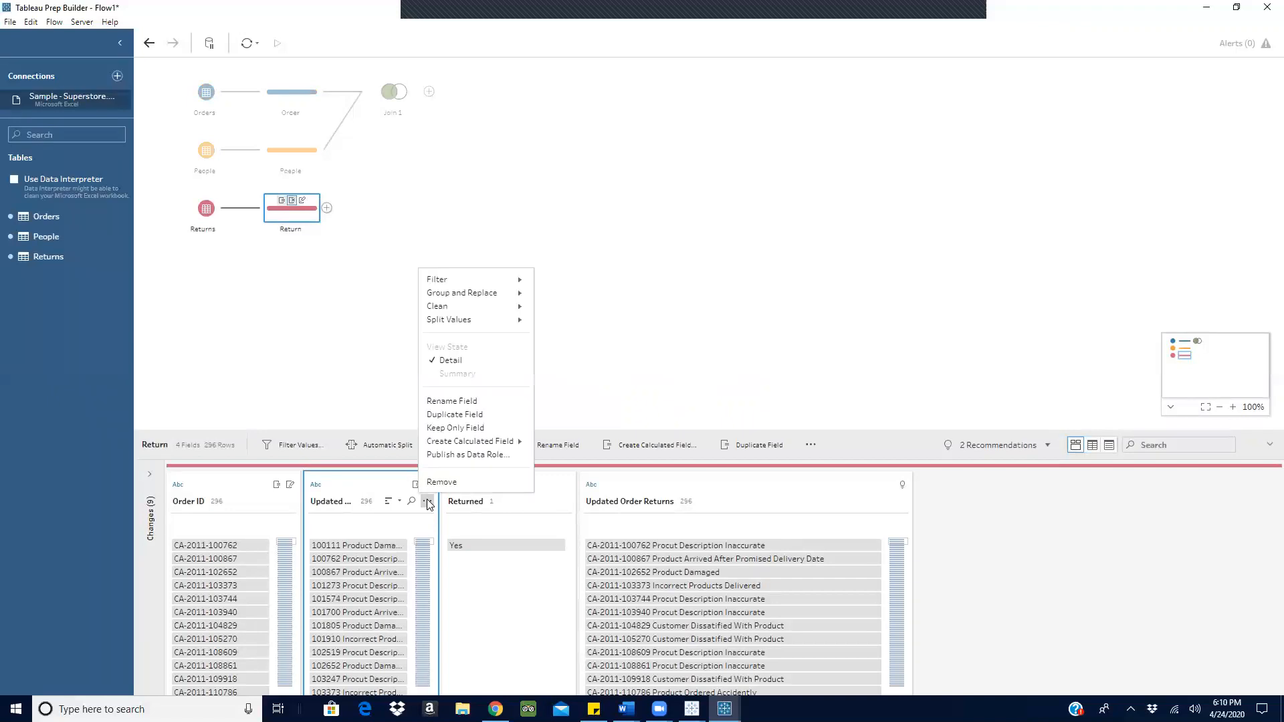
pyautogui.moveTo(521, 323)
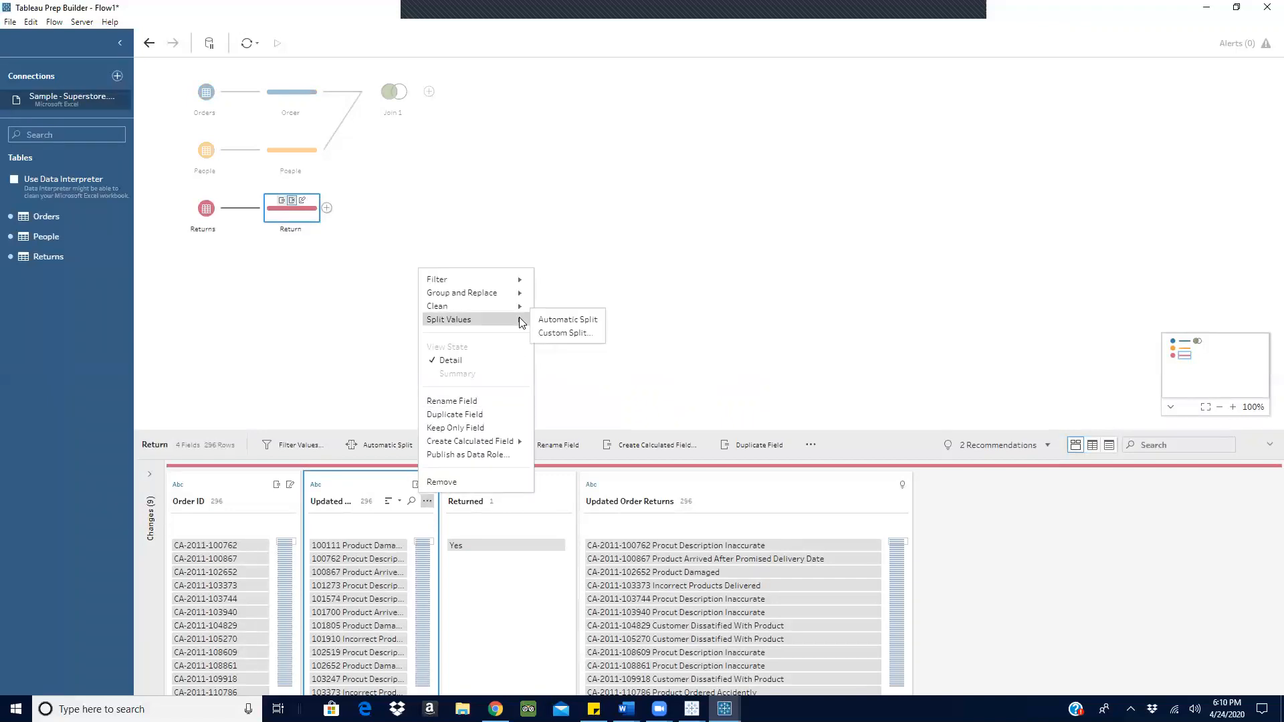
pyautogui.click(571, 332)
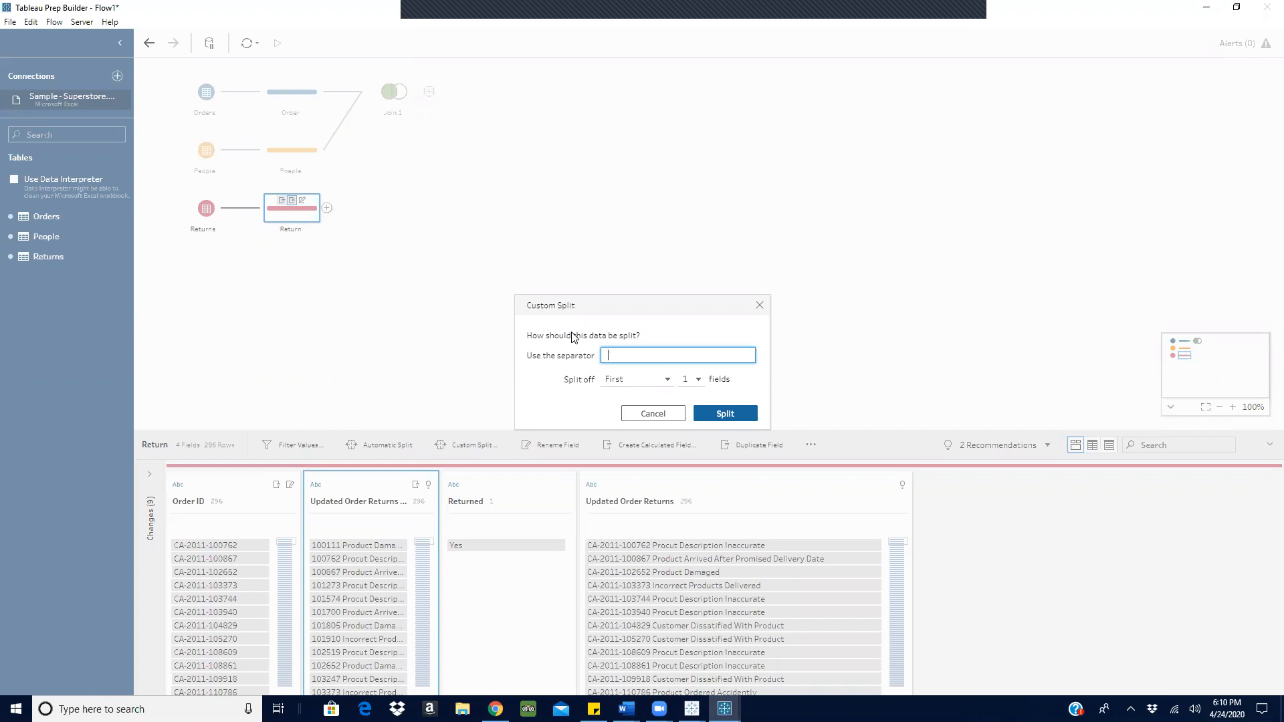
pyautogui.click(699, 381)
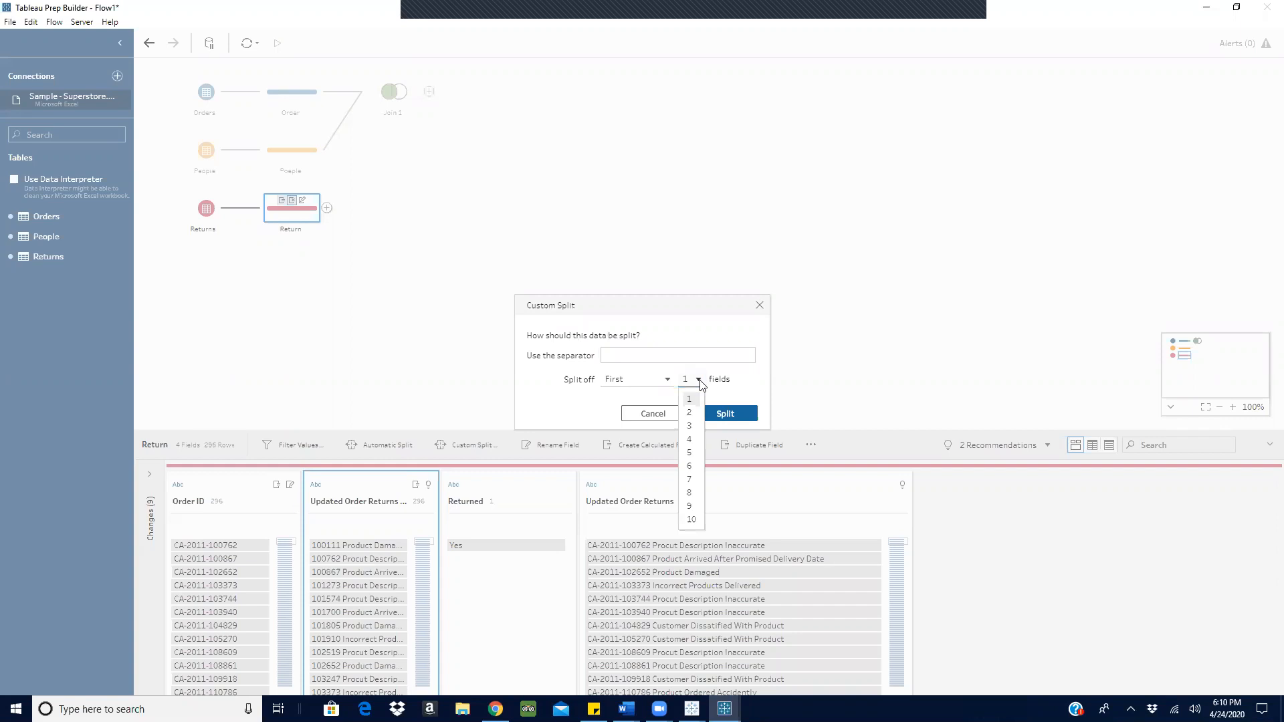
pyautogui.click(760, 307)
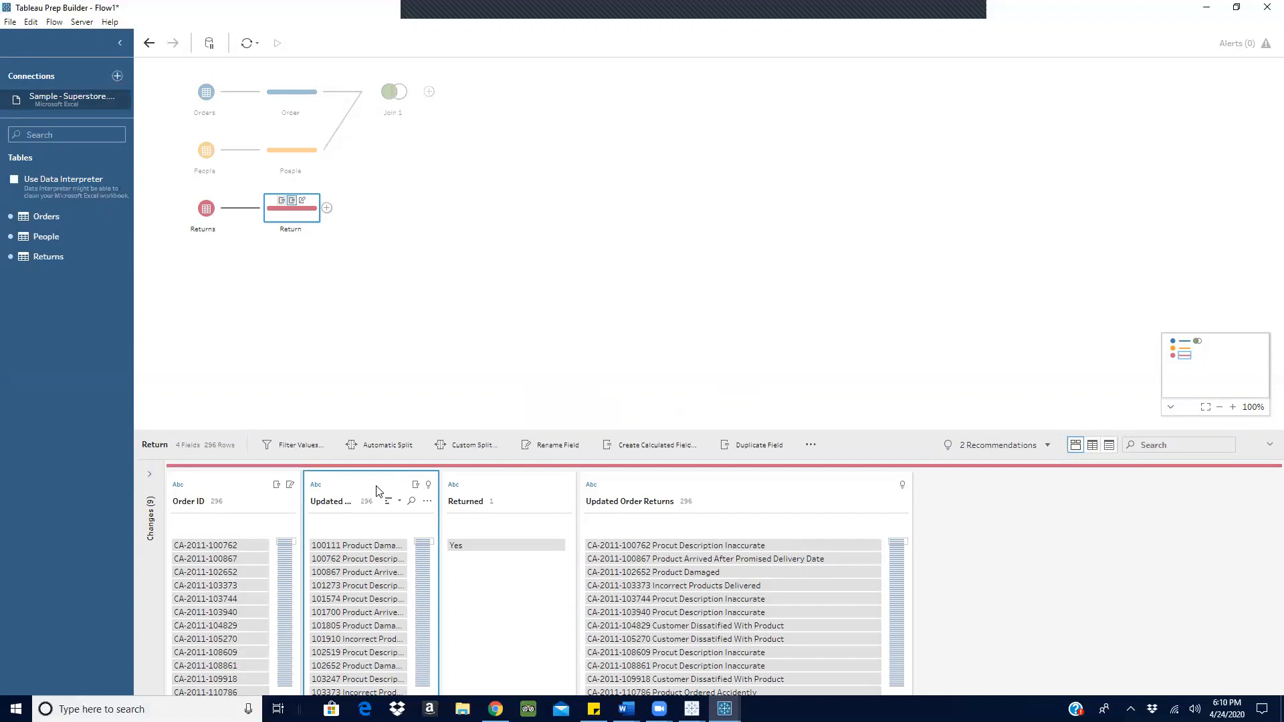
# Apply an automatic split to the Updated Order Returns split field that combines order numbers with return reasons.
pyautogui.click(427, 503)
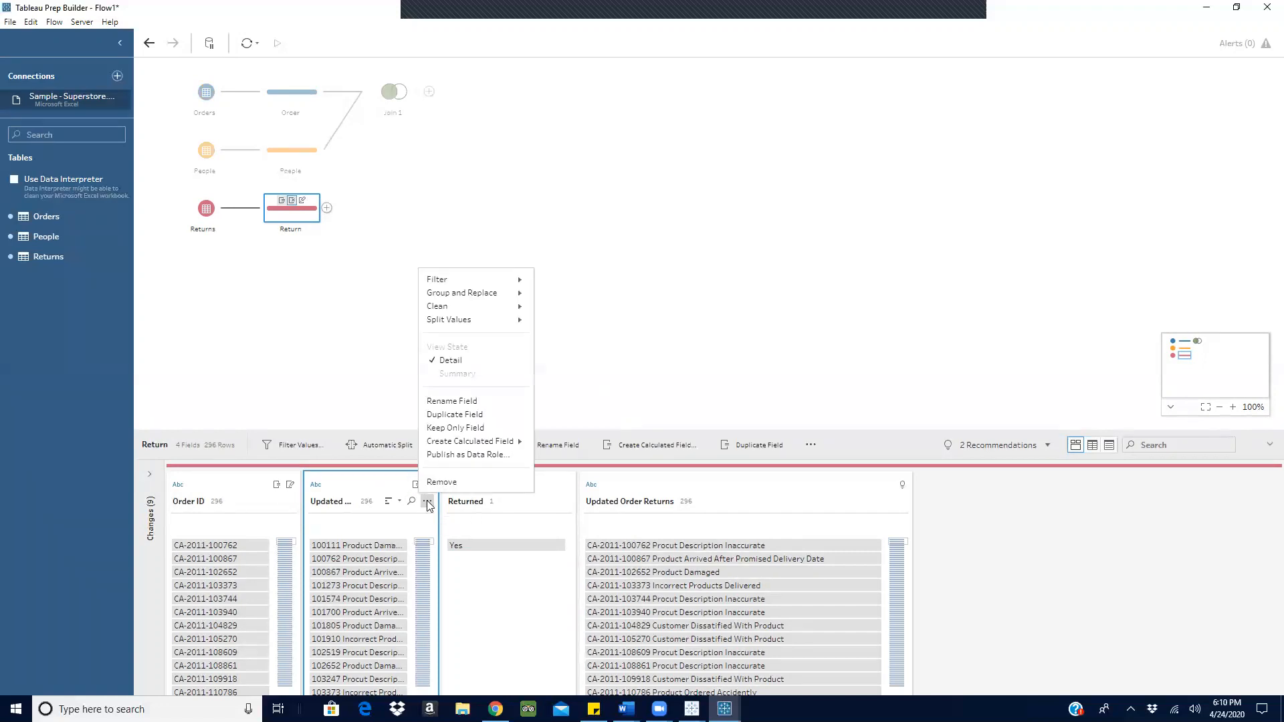
pyautogui.moveTo(492, 318)
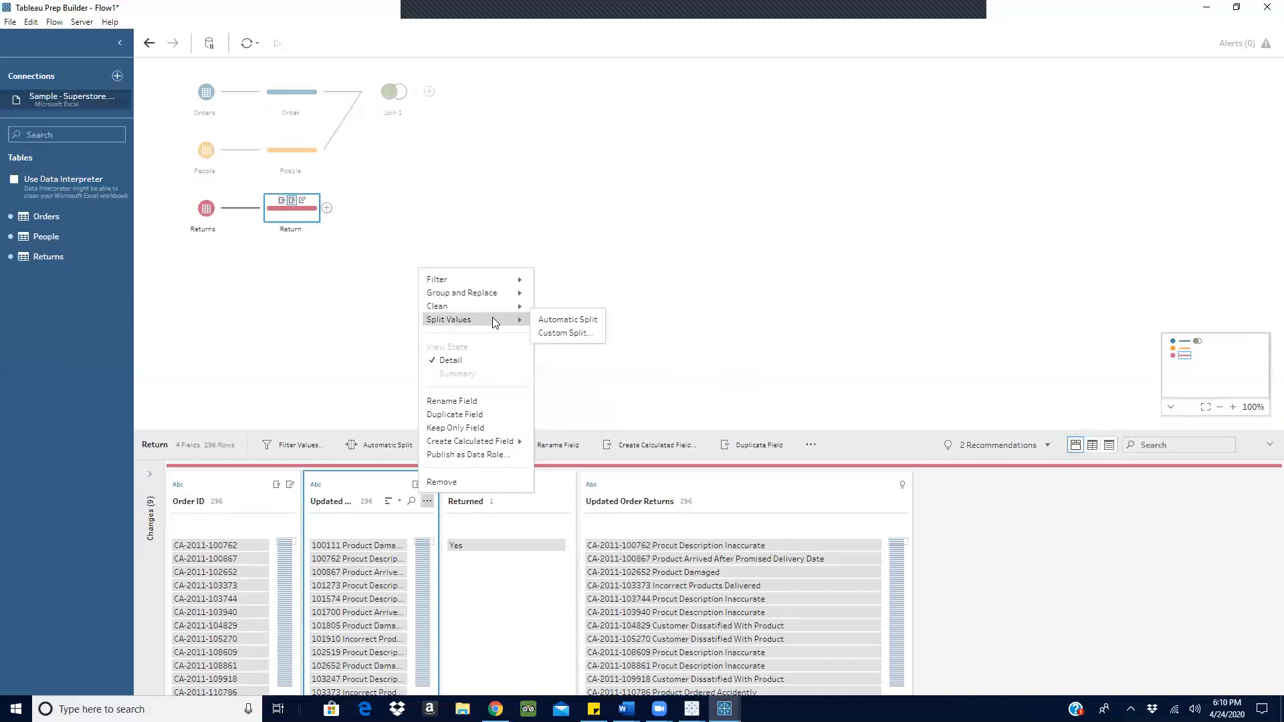
pyautogui.click(554, 322)
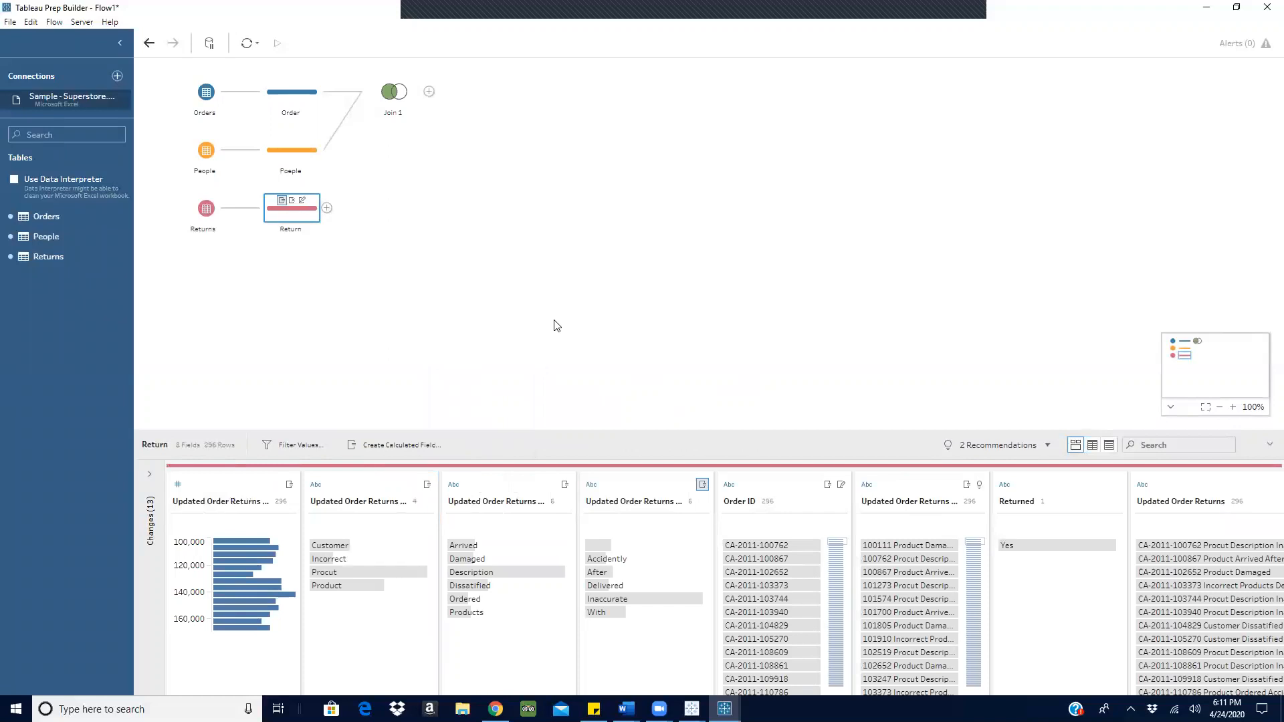
# Remove the numeric order-number split field and the split field combining order numbers with return reasons.
pyautogui.click(211, 503)
pyautogui.rightClick(212, 503)
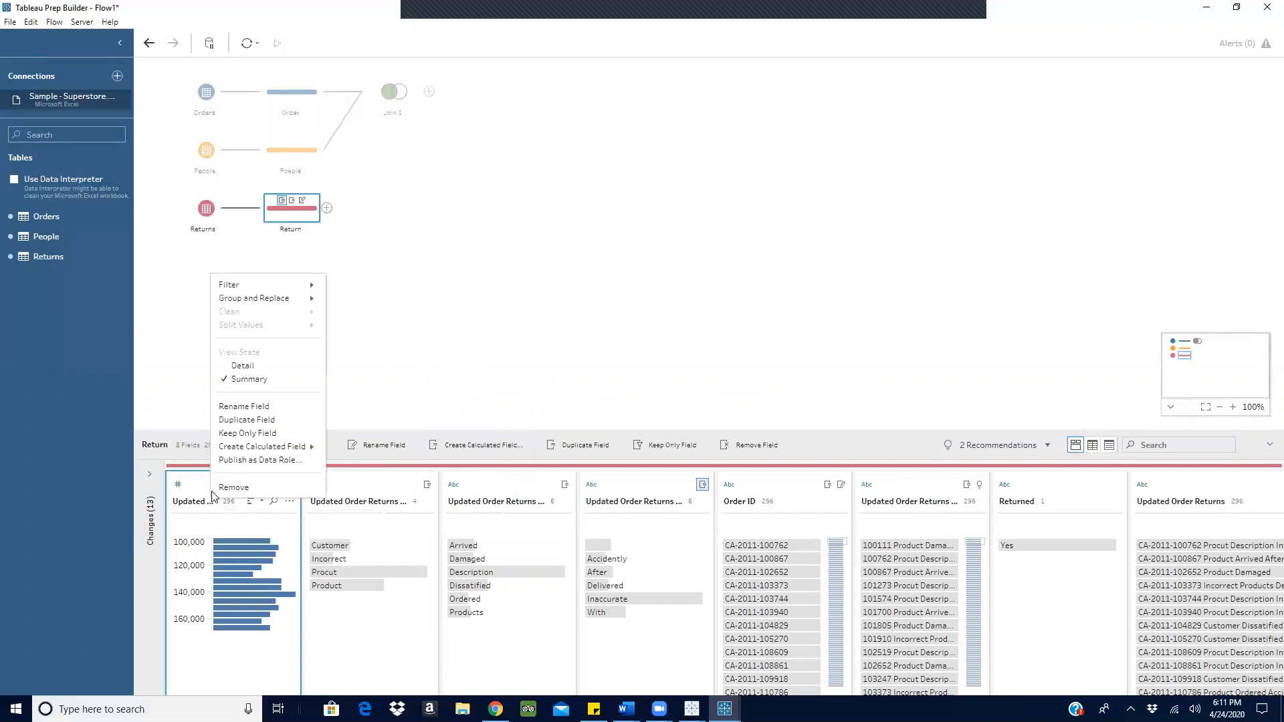
pyautogui.click(234, 488)
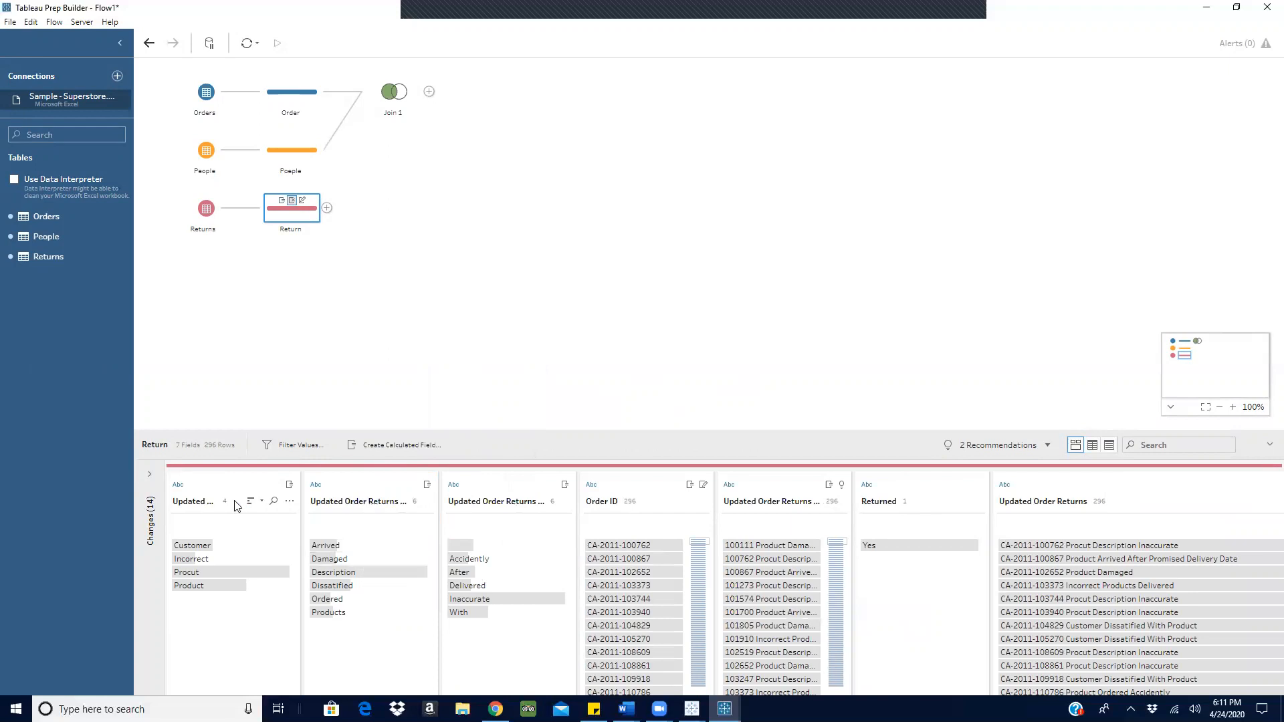
pyautogui.click(756, 492)
pyautogui.rightClick(756, 491)
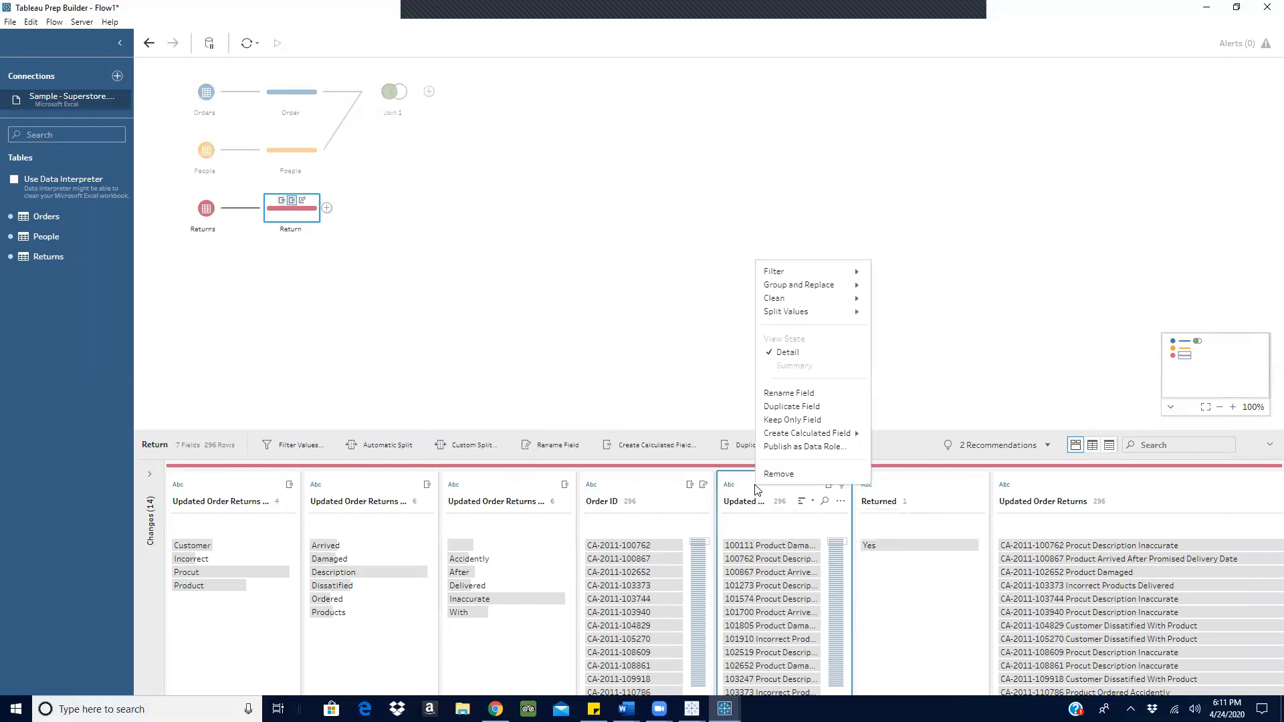
pyautogui.click(795, 473)
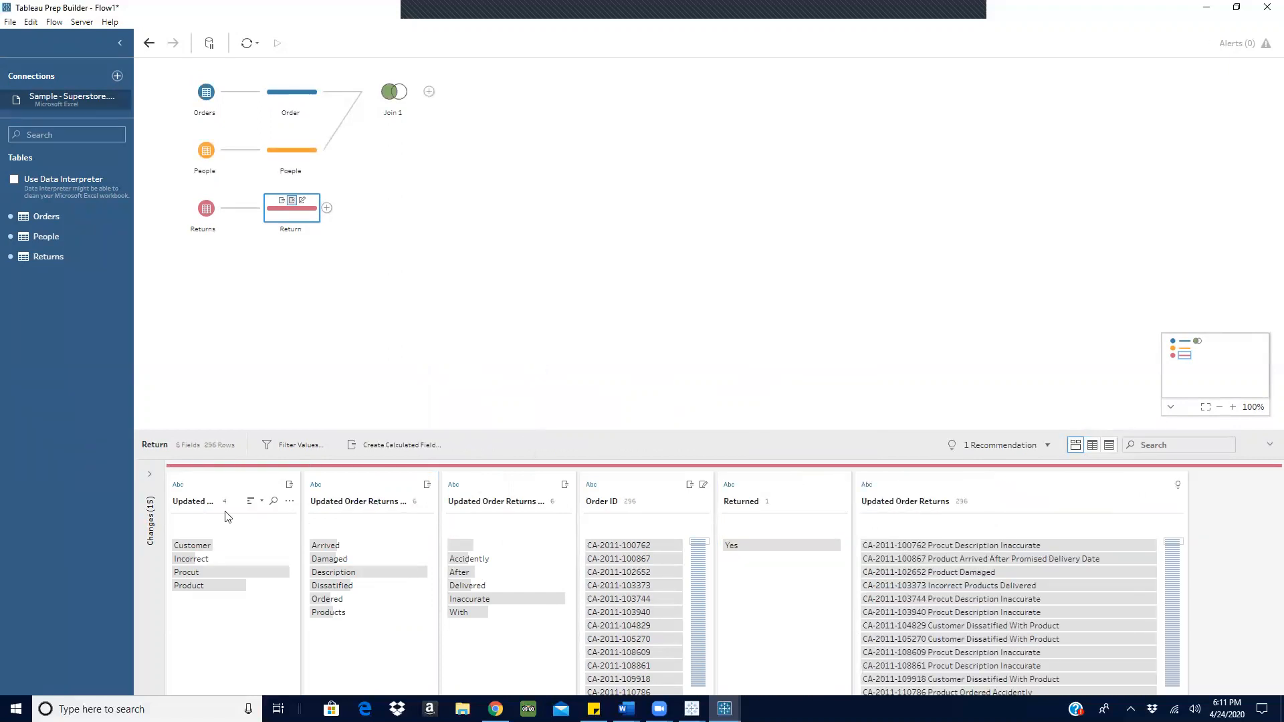
# Rename the three return-reason word fields as A, B and C, in the order of the words.
pyautogui.doubleClick(192, 501)
pyautogui.write('A')
pyautogui.doubleClick(318, 503)
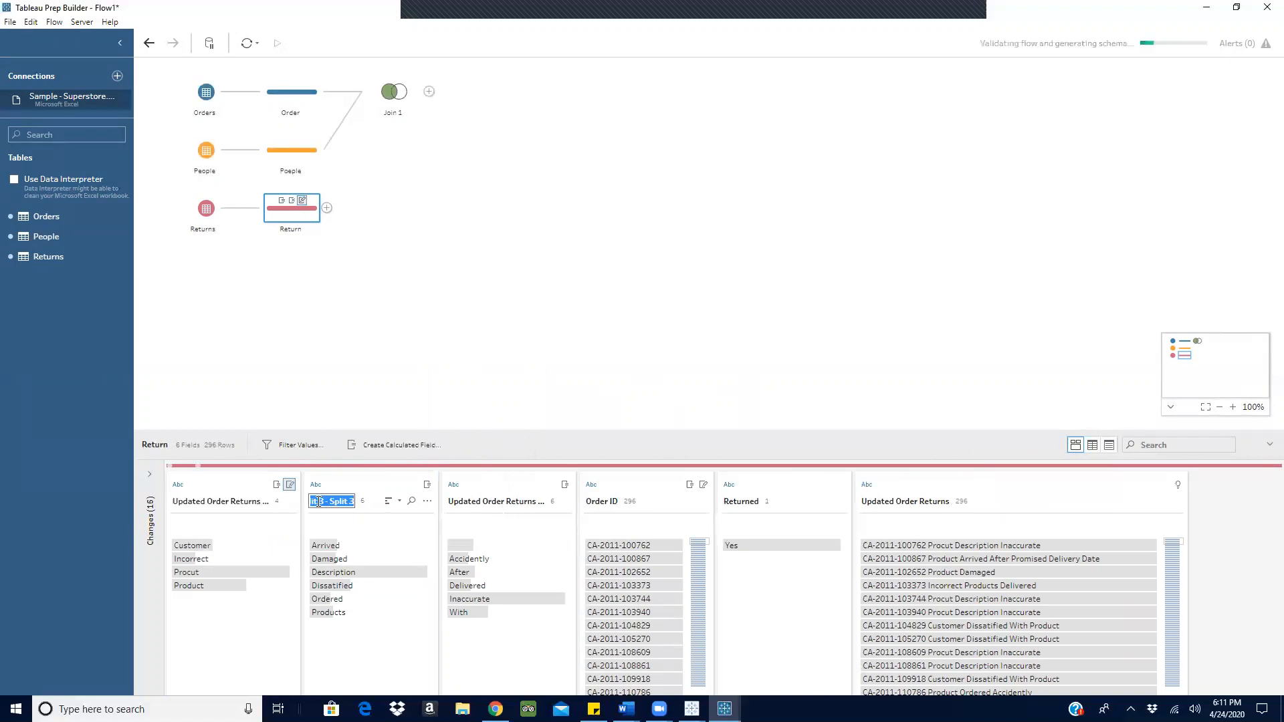
pyautogui.write('B')
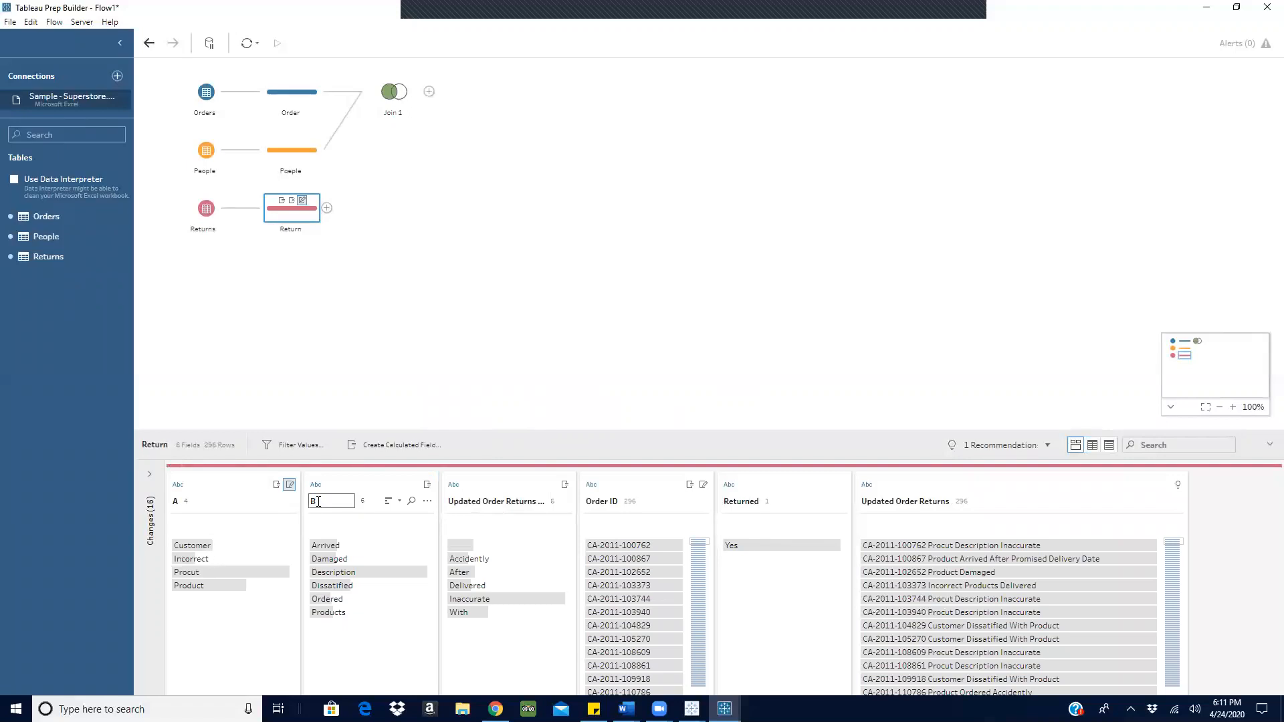
pyautogui.click(472, 503)
pyautogui.doubleClick(471, 503)
pyautogui.write('C')
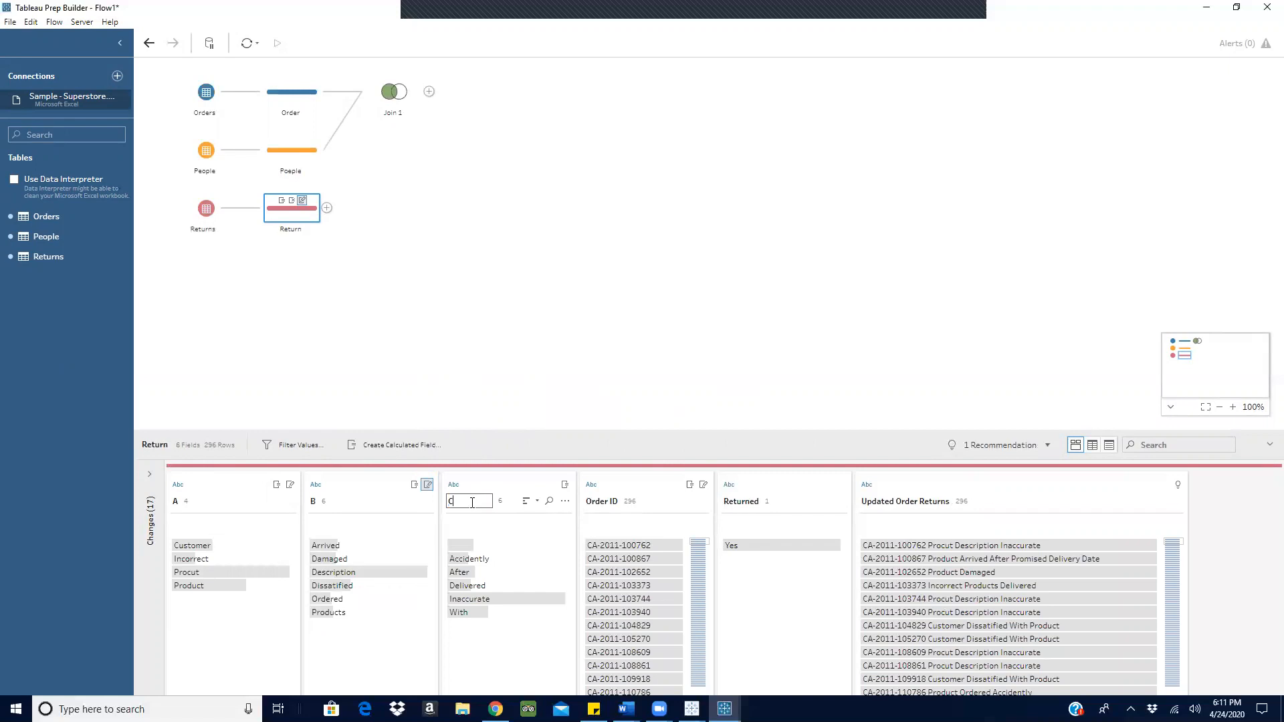
pyautogui.click(550, 370)
# Start a calculated field named Return Orders in the Return step.
pyautogui.click(296, 226)
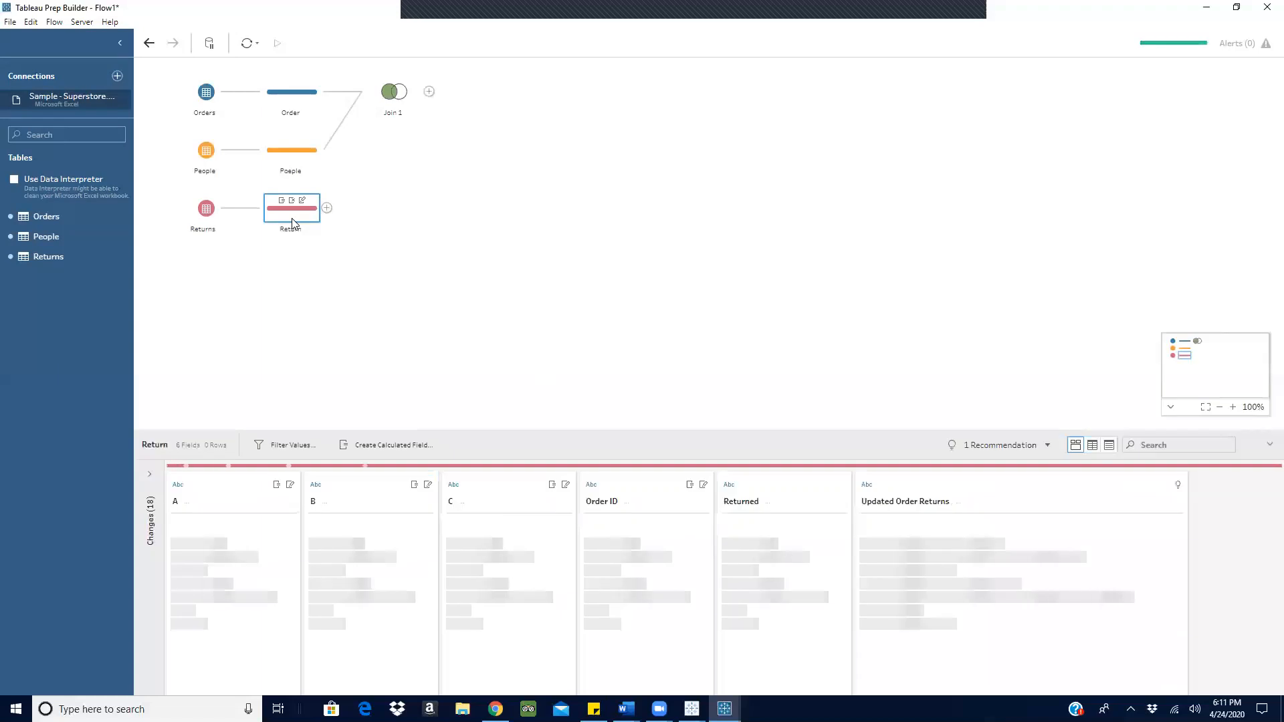
pyautogui.click(388, 445)
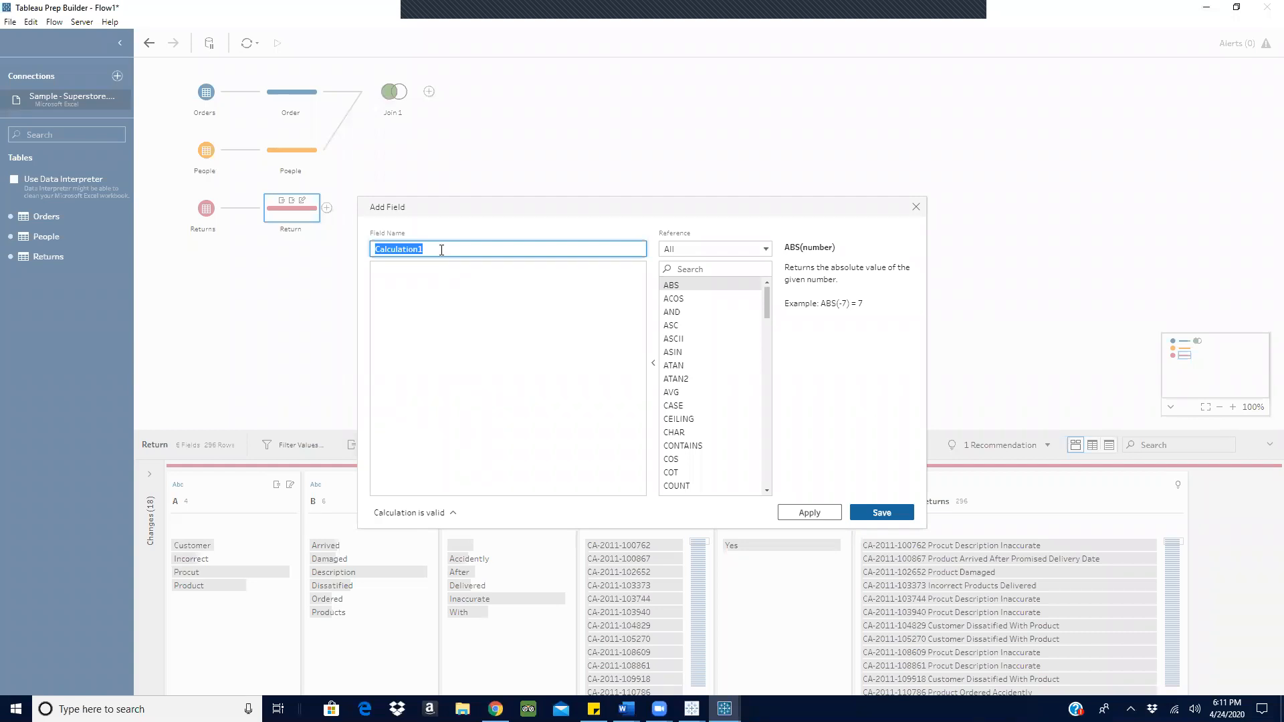
pyautogui.press('BackSpace')
pyautogui.write('Return')
pyautogui.write('n Orde')
pyautogui.click(416, 286)
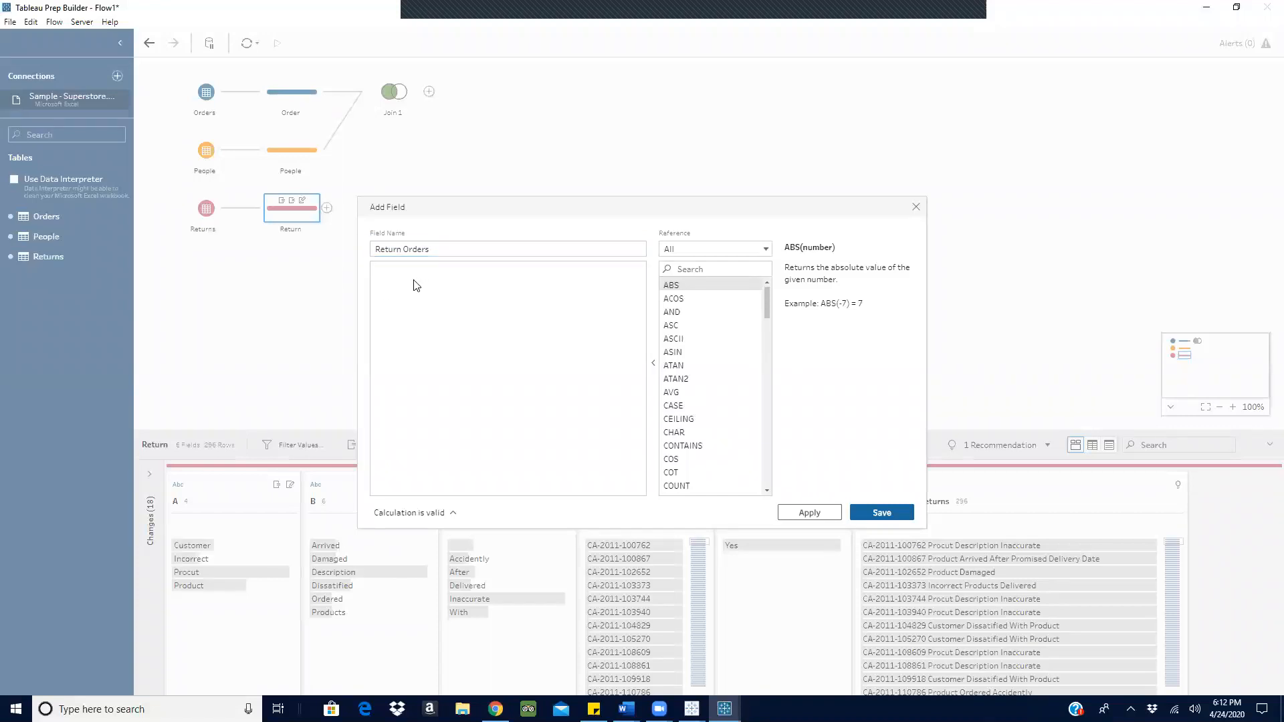
# Enter the formula [A] + ' ' [B] + ' ' [C] for the Return Orders field.
pyautogui.write('A')
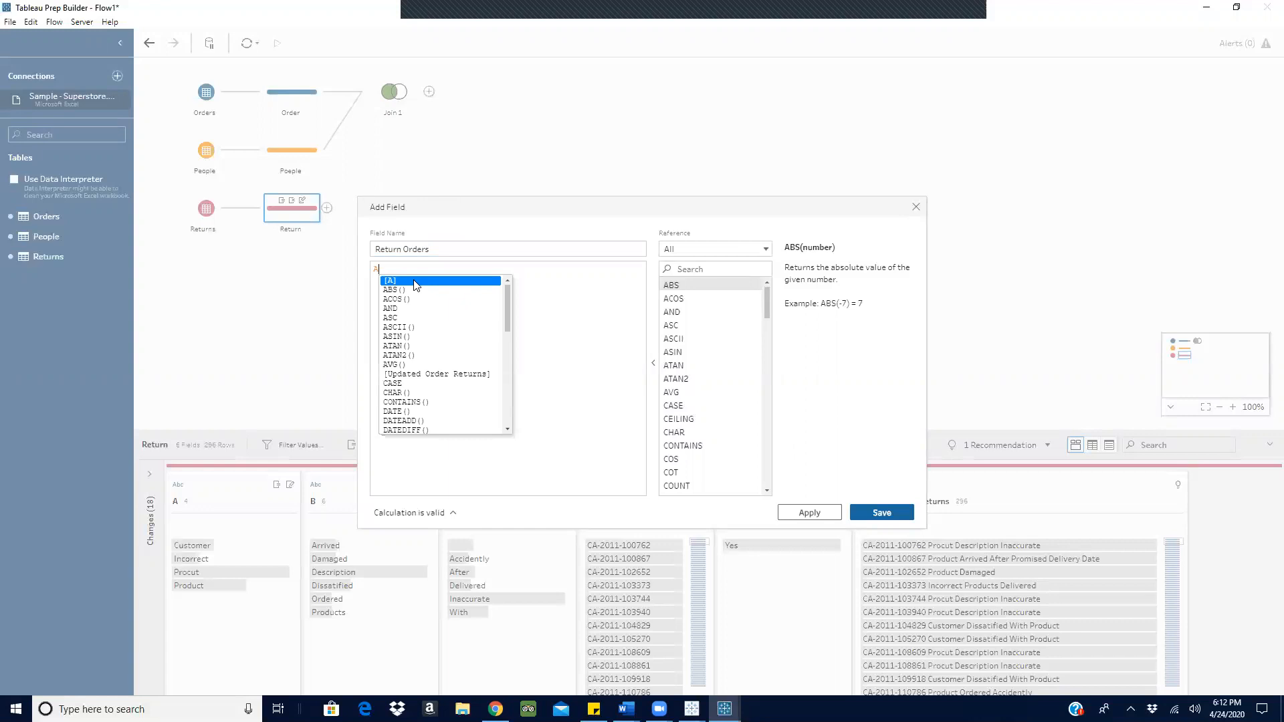
pyautogui.press('Return')
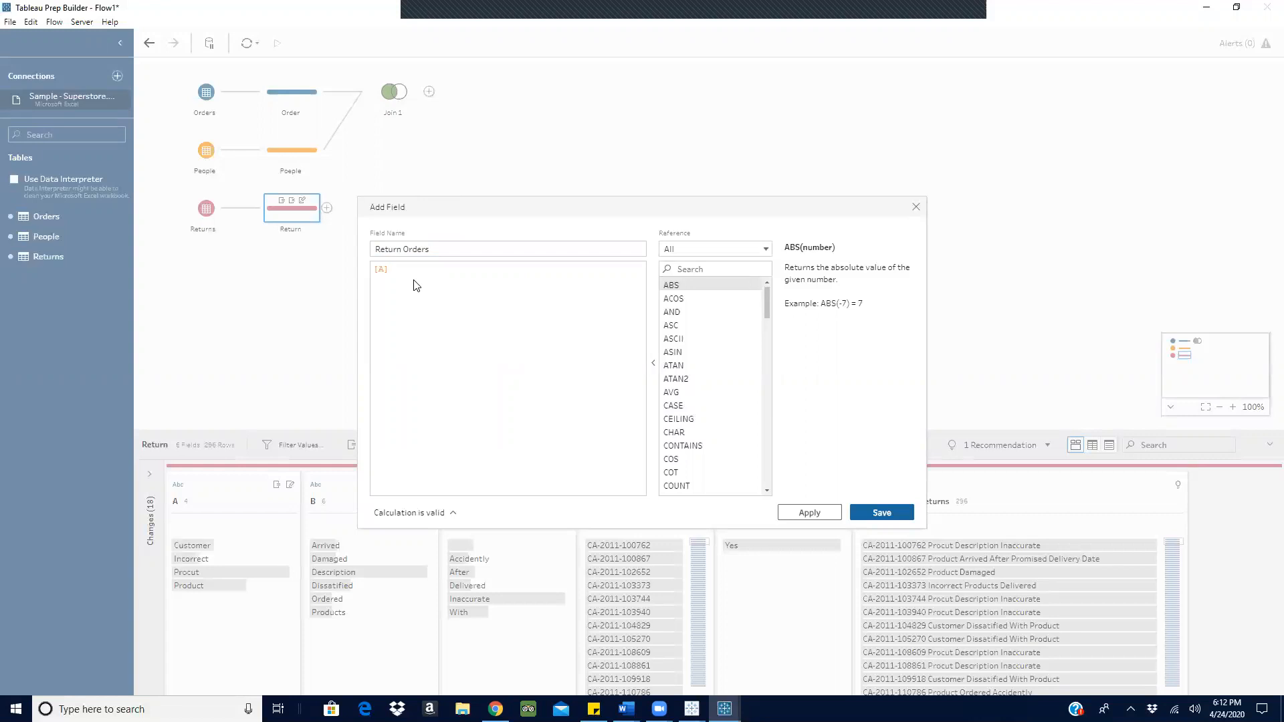
pyautogui.write('+ ""')
pyautogui.press('BackSpace')
pyautogui.press('BackSpace')
pyautogui.write("' '")
pyautogui.press('BackSpace')
pyautogui.write('B')
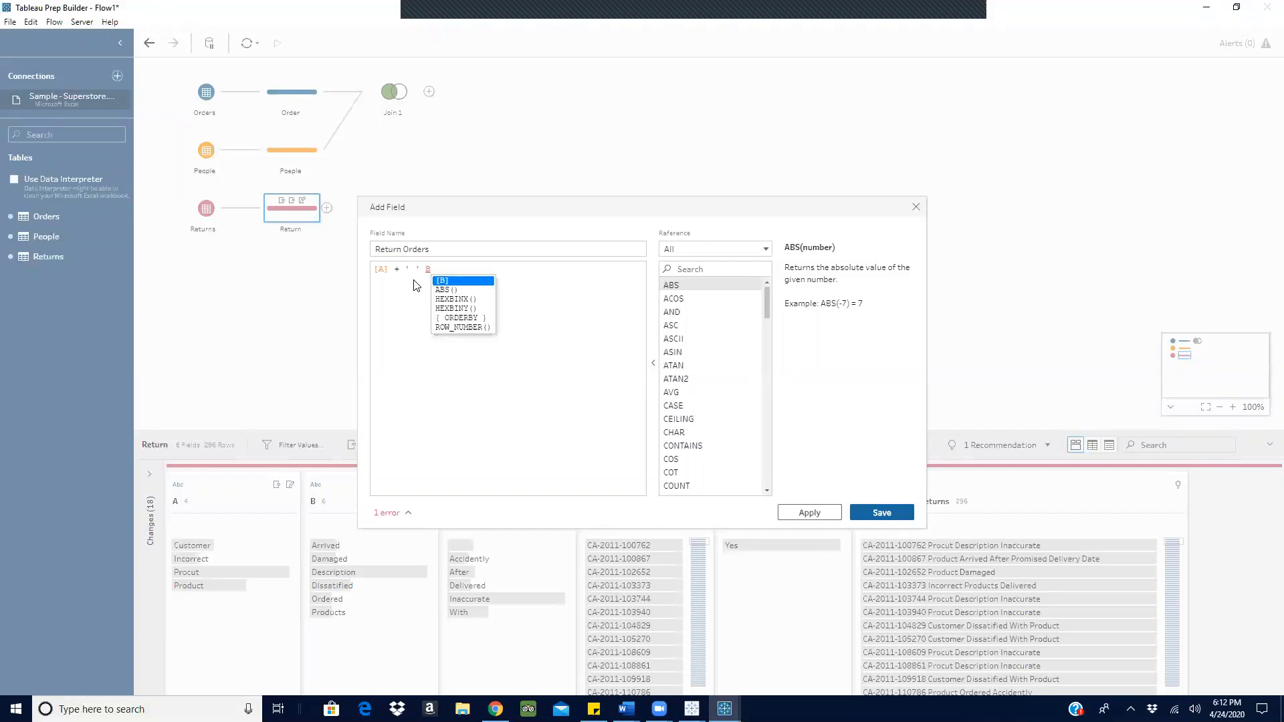
pyautogui.click(451, 281)
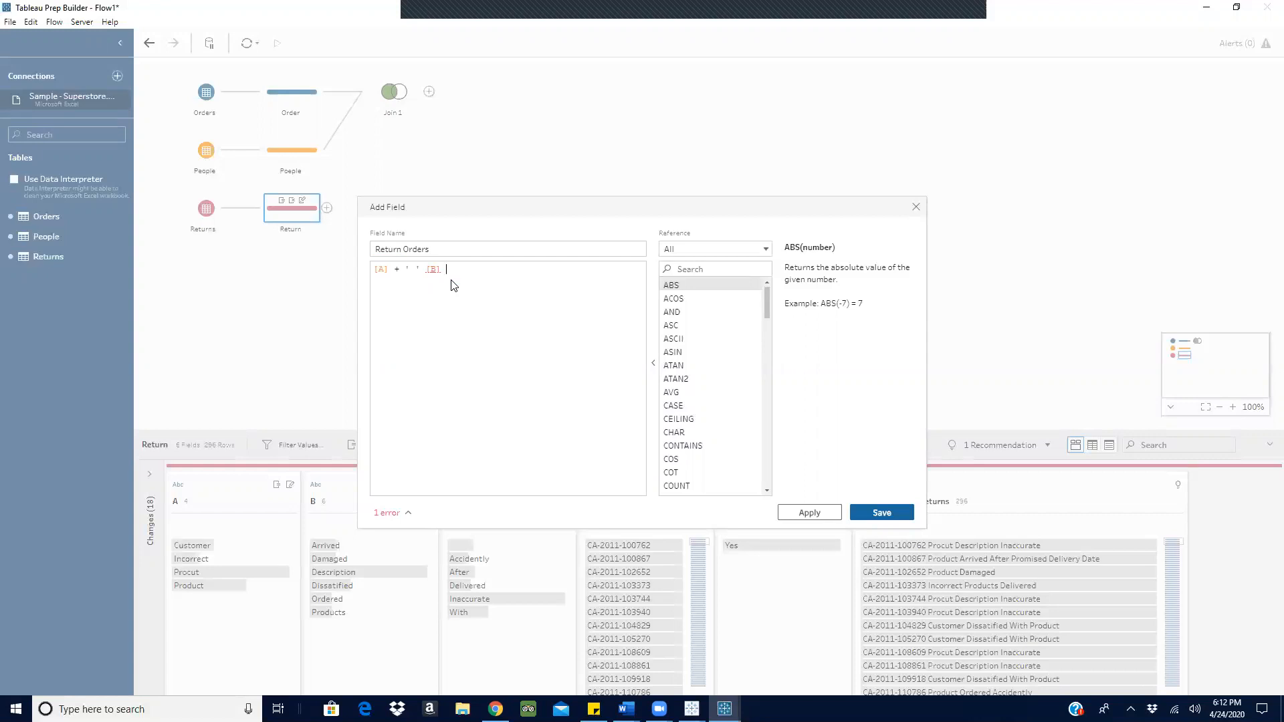
pyautogui.write("+ ' '")
pyautogui.write('C')
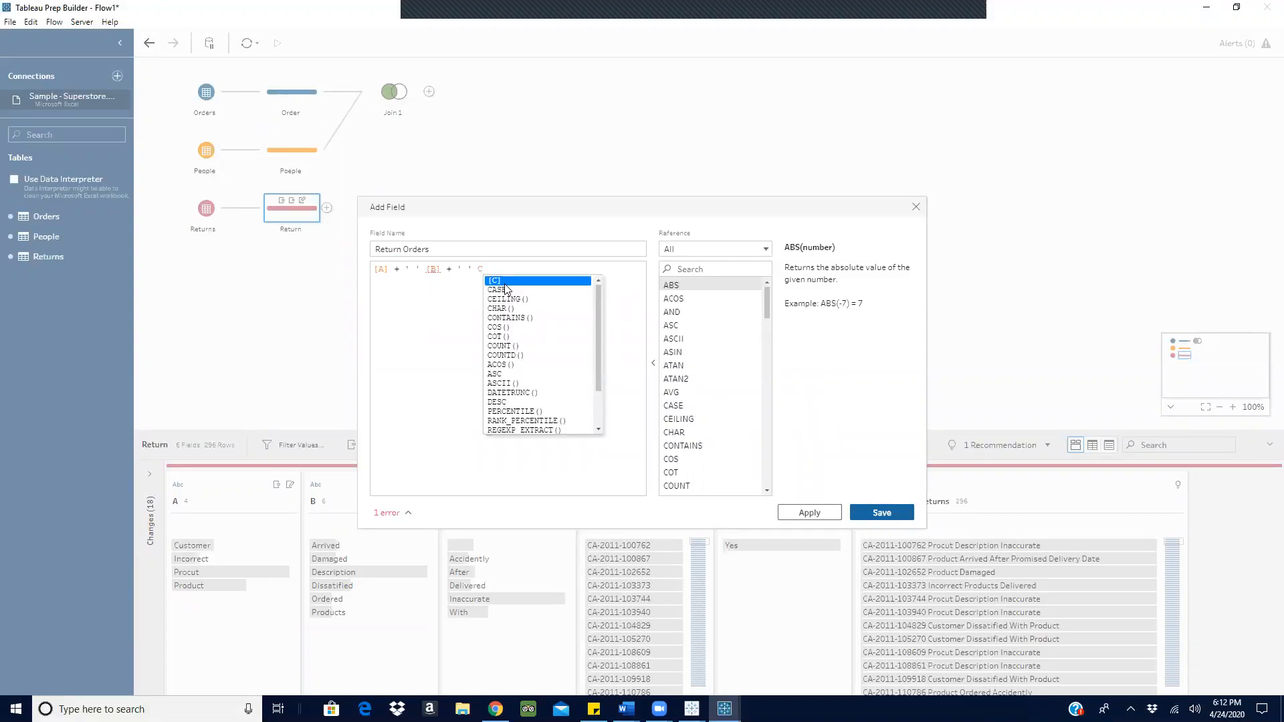
pyautogui.click(507, 290)
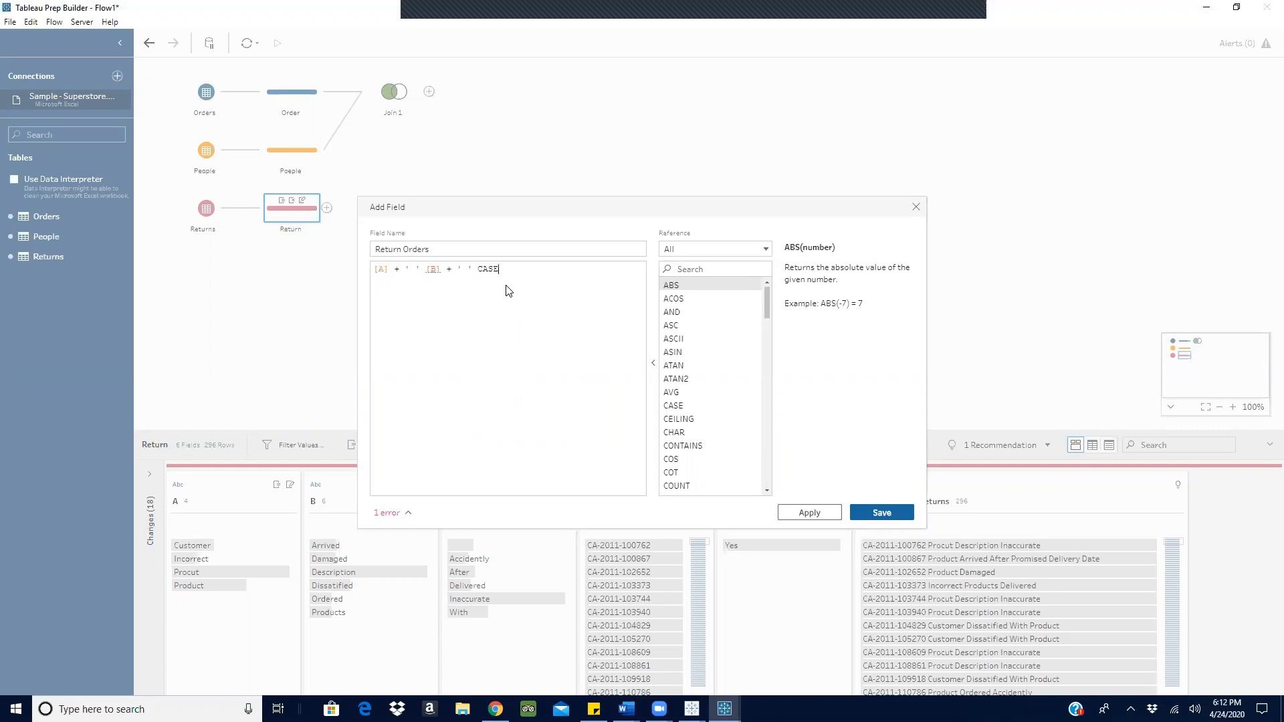
pyautogui.press('BackSpace')
pyautogui.press('BackSpace')
pyautogui.press('BackSpace')
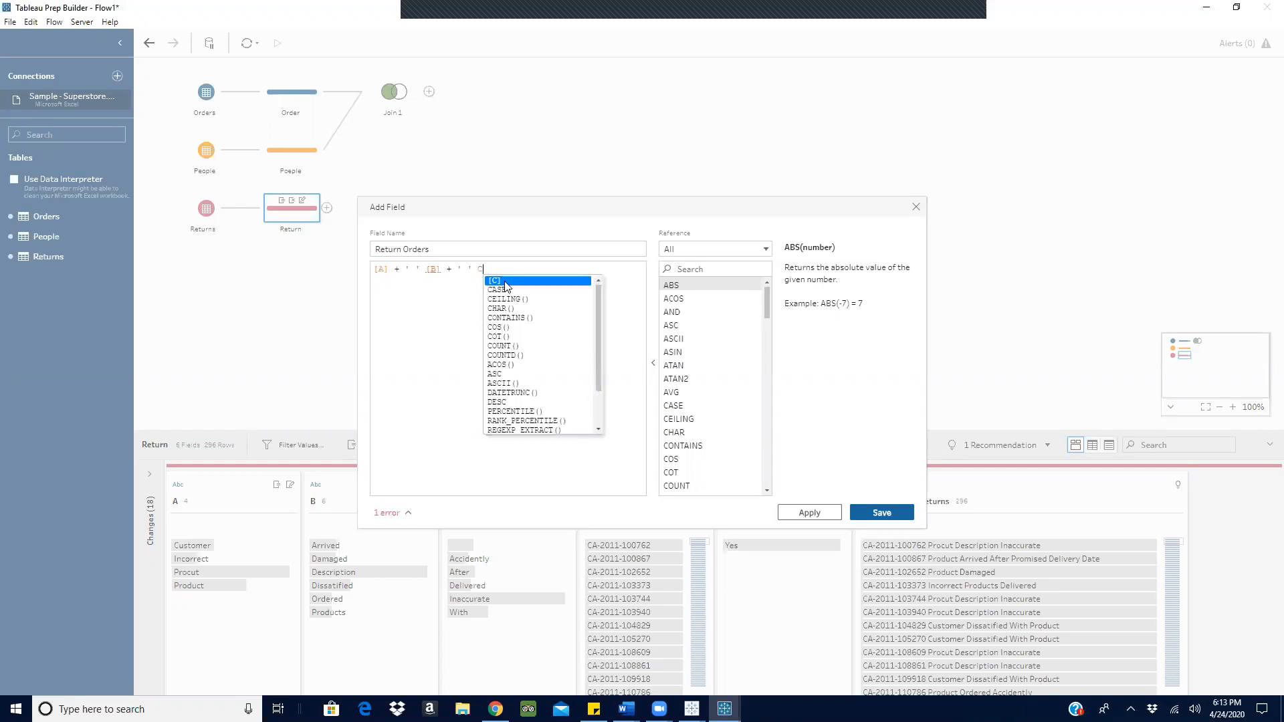
pyautogui.click(505, 282)
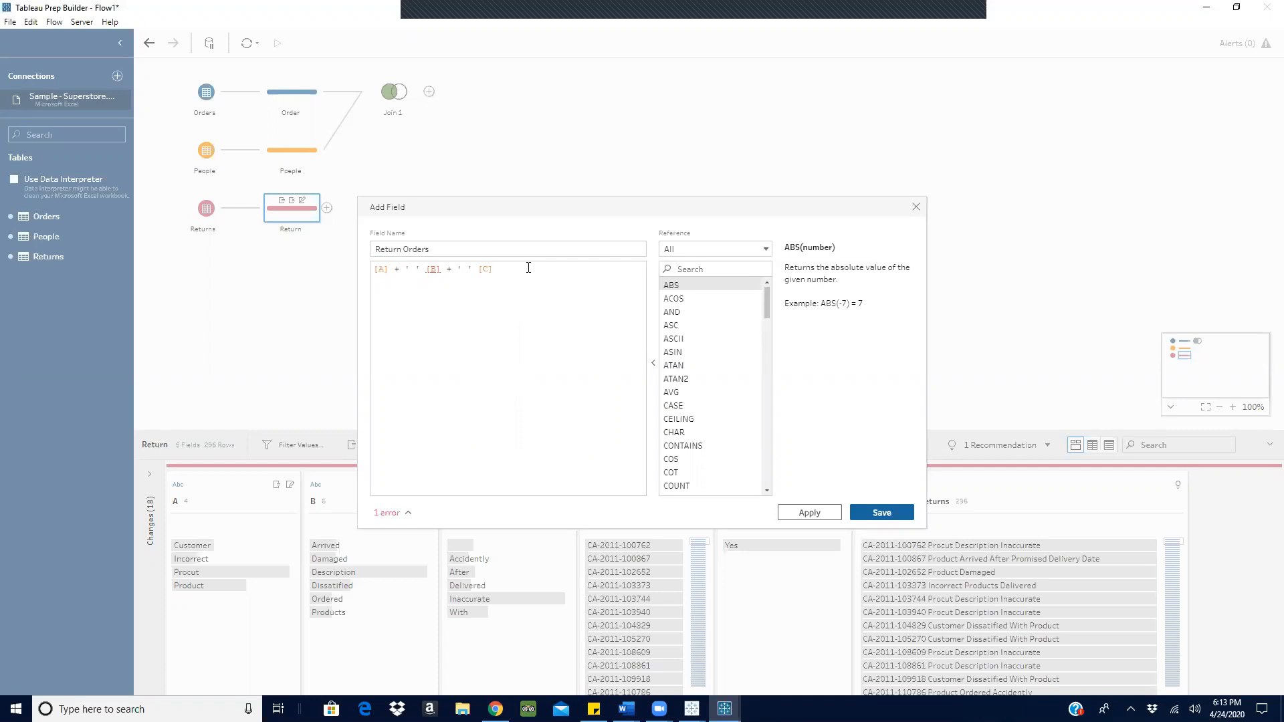
# Add the missing plus operators before [B] and [C] in the Return Orders formula and save the calculated field.
pyautogui.click(399, 269)
pyautogui.press('BackSpace')
pyautogui.write('+')
pyautogui.click(451, 269)
pyautogui.press('BackSpace')
pyautogui.press('BackSpace')
pyautogui.write("+ ' ' +")
pyautogui.click(509, 272)
pyautogui.click(489, 268)
pyautogui.write('+')
pyautogui.click(513, 271)
pyautogui.click(881, 513)
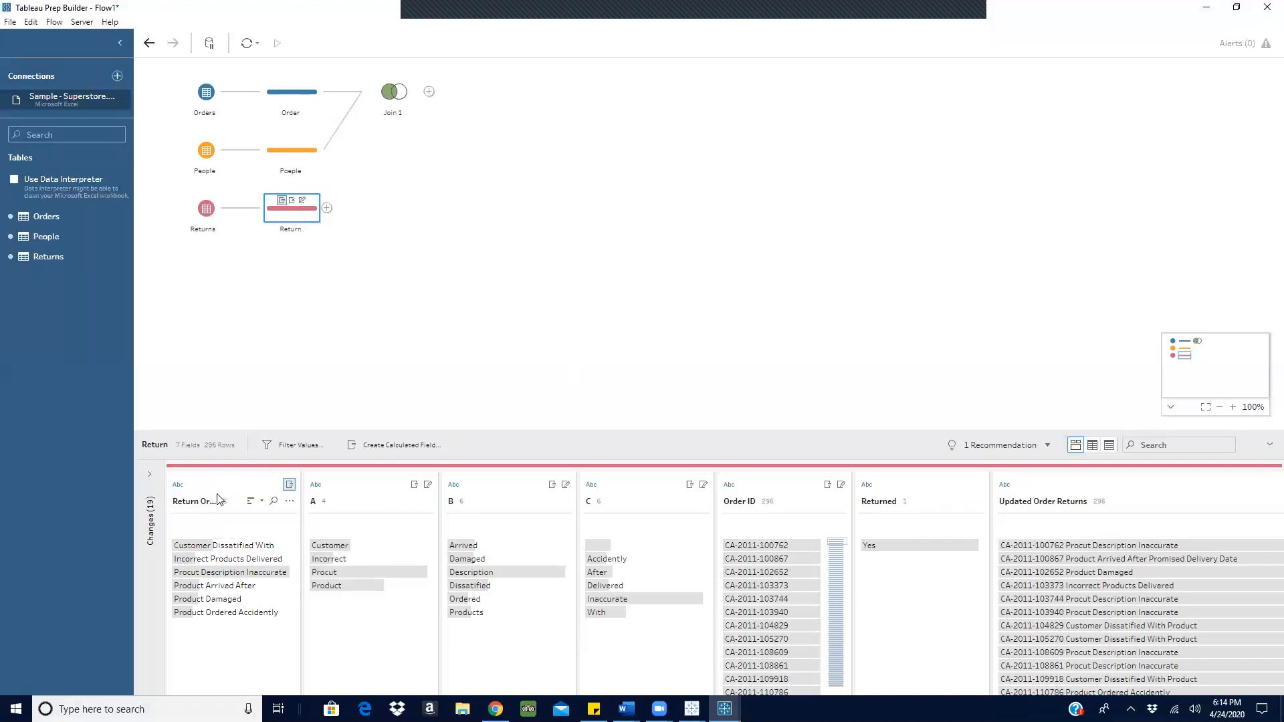
# Remove the helper fields A, B and C from the Return step.
pyautogui.click(366, 501)
pyautogui.rightClick(366, 501)
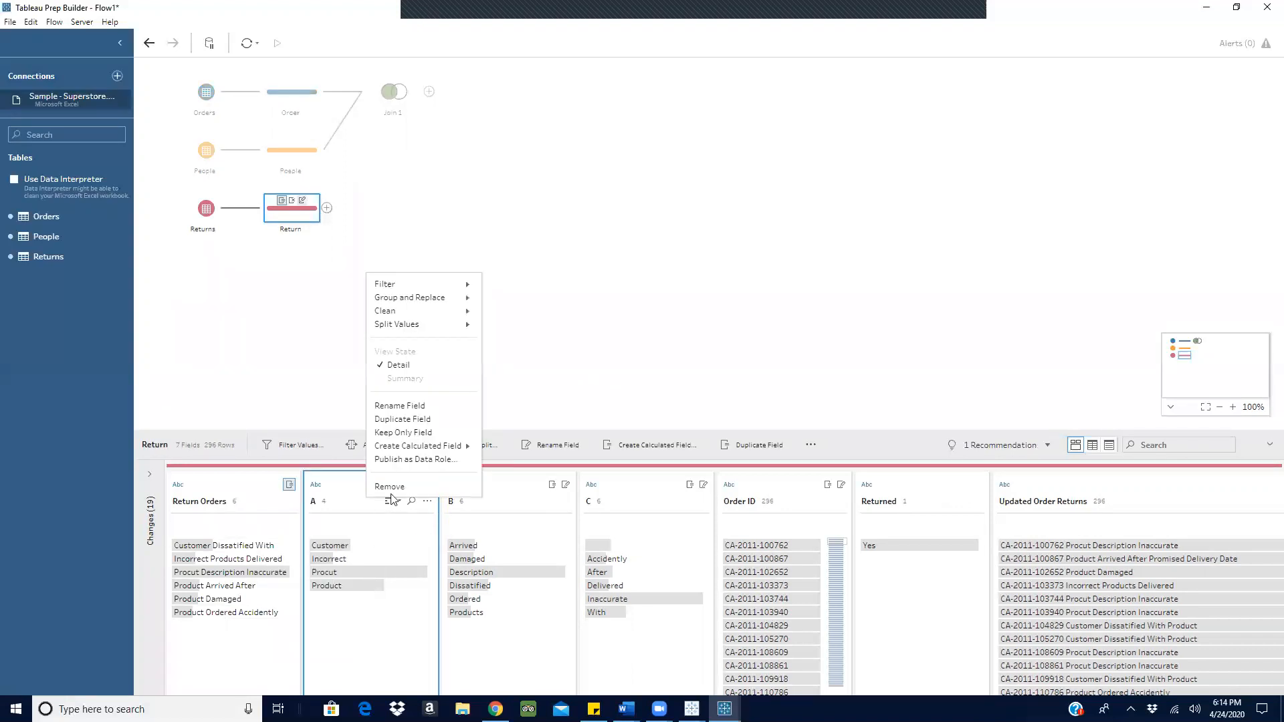
pyautogui.click(390, 487)
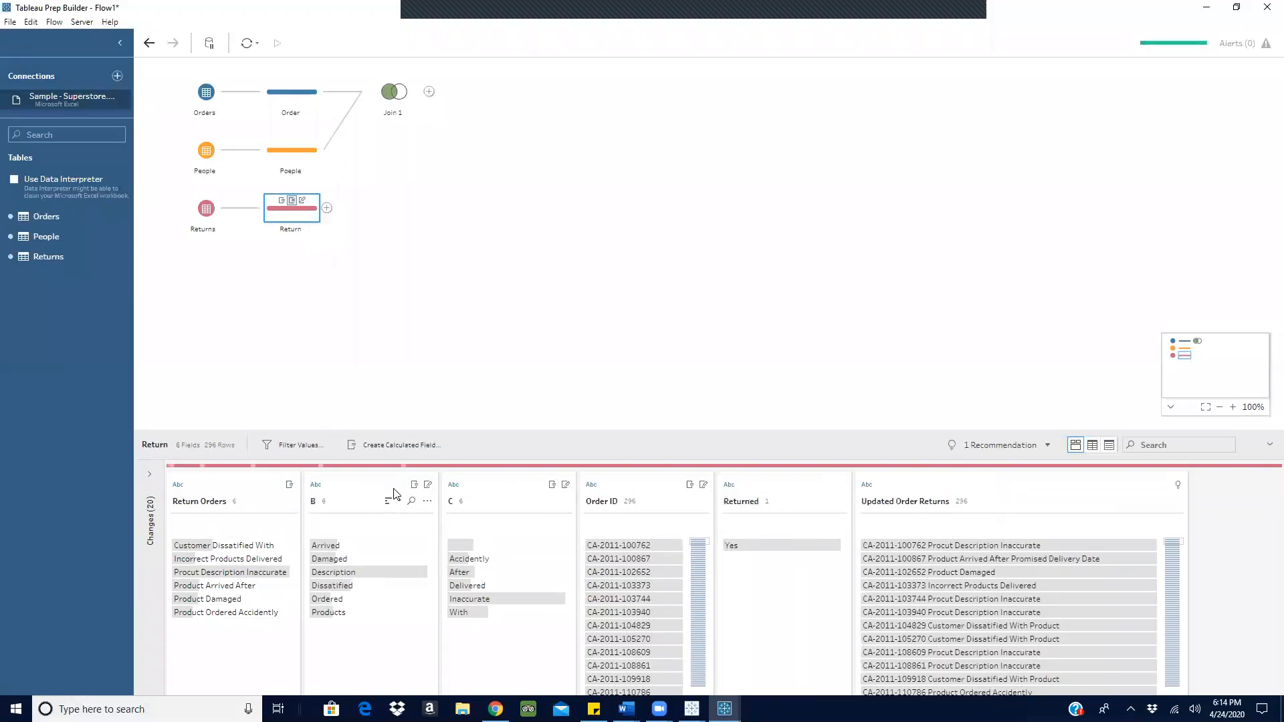
pyautogui.rightClick(353, 507)
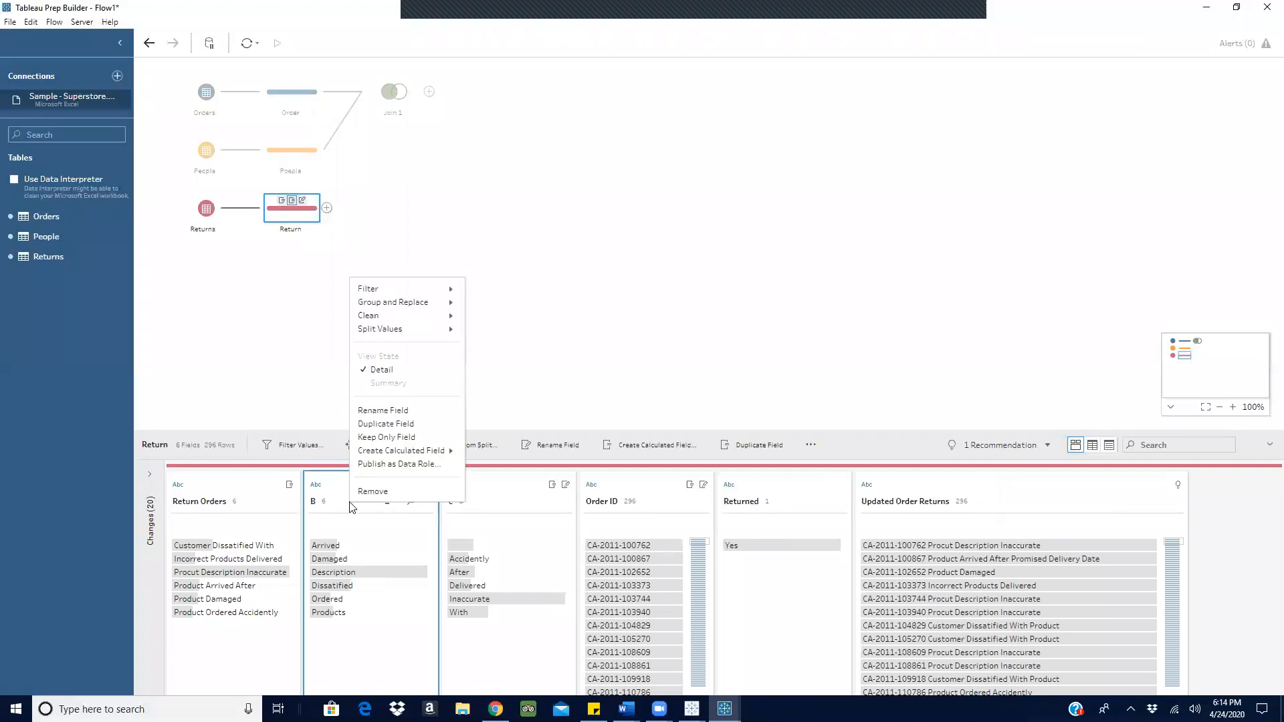
pyautogui.click(367, 491)
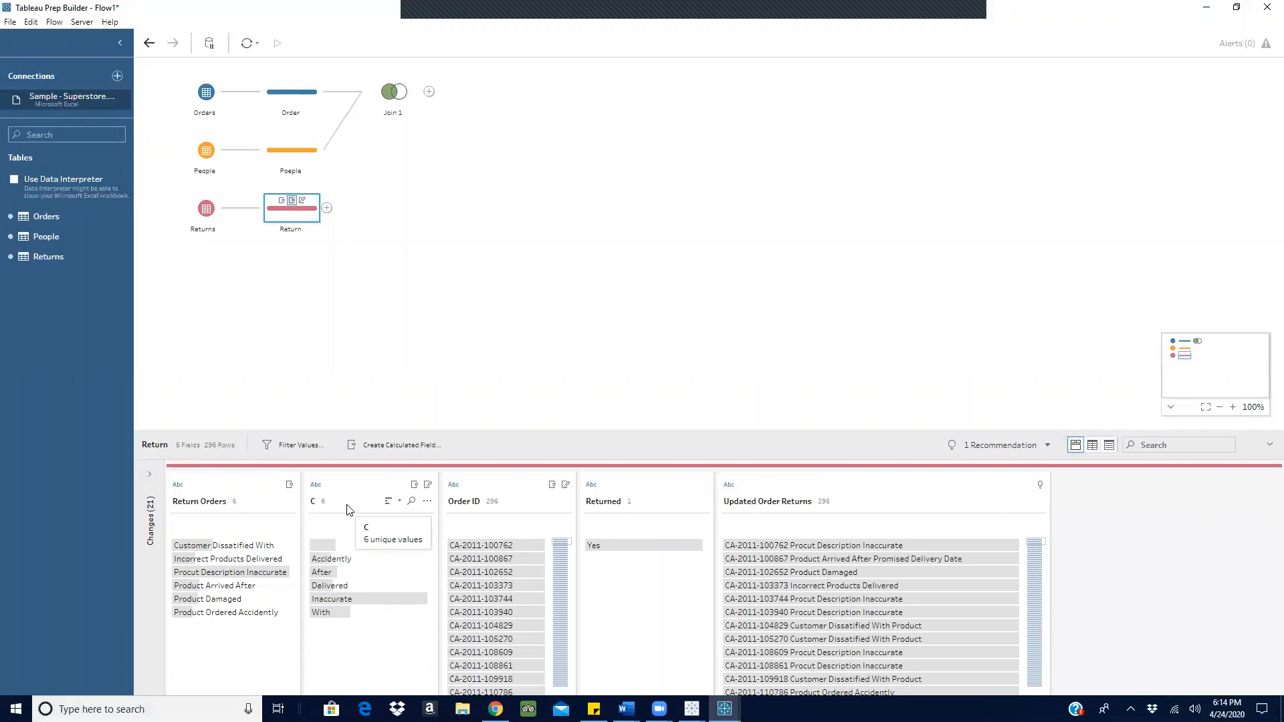
pyautogui.rightClick(349, 510)
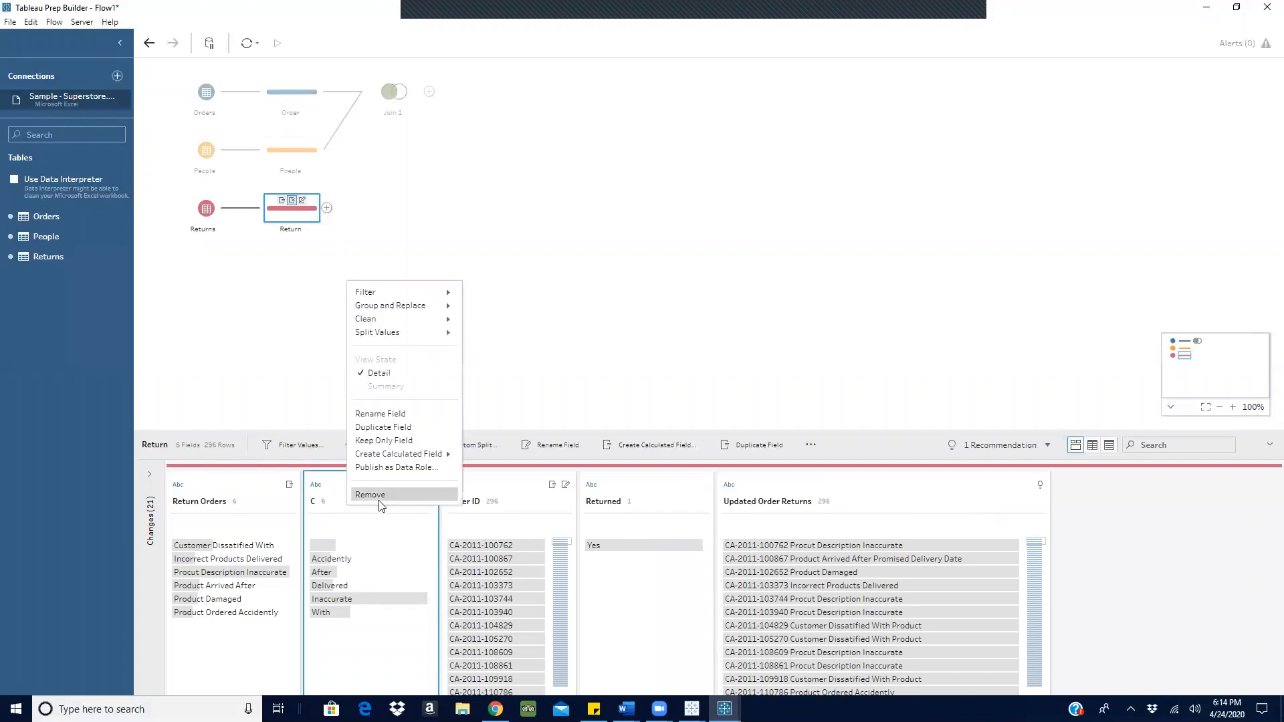
pyautogui.click(370, 495)
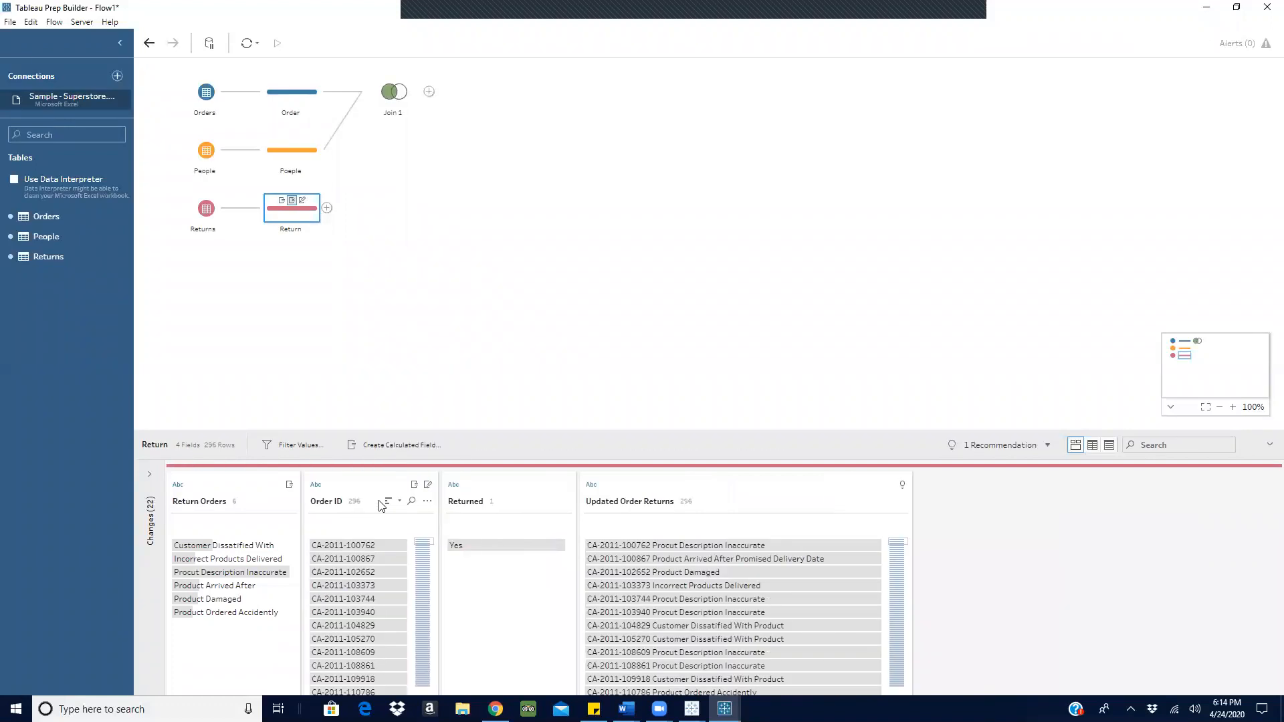
# Join the Return step to Join 1 on Order ID and make it a left join keeping all Join 1 rows.
pyautogui.click(552, 337)
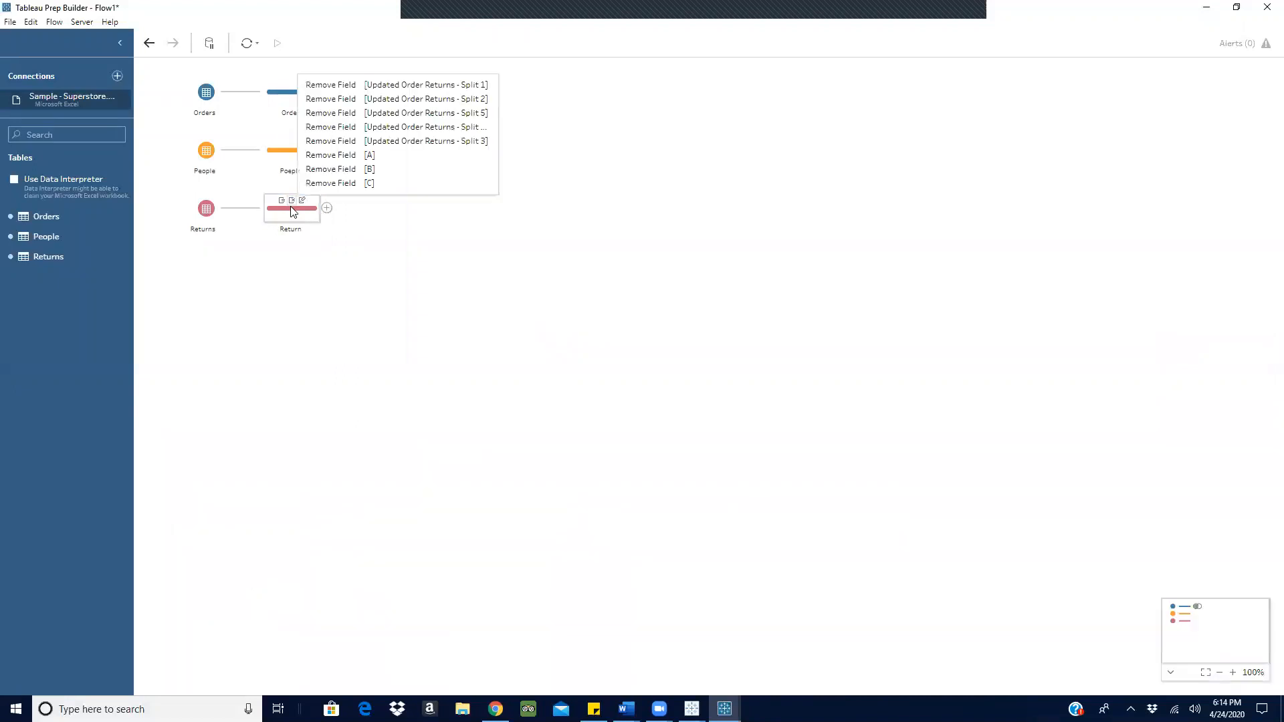
pyautogui.click(287, 214)
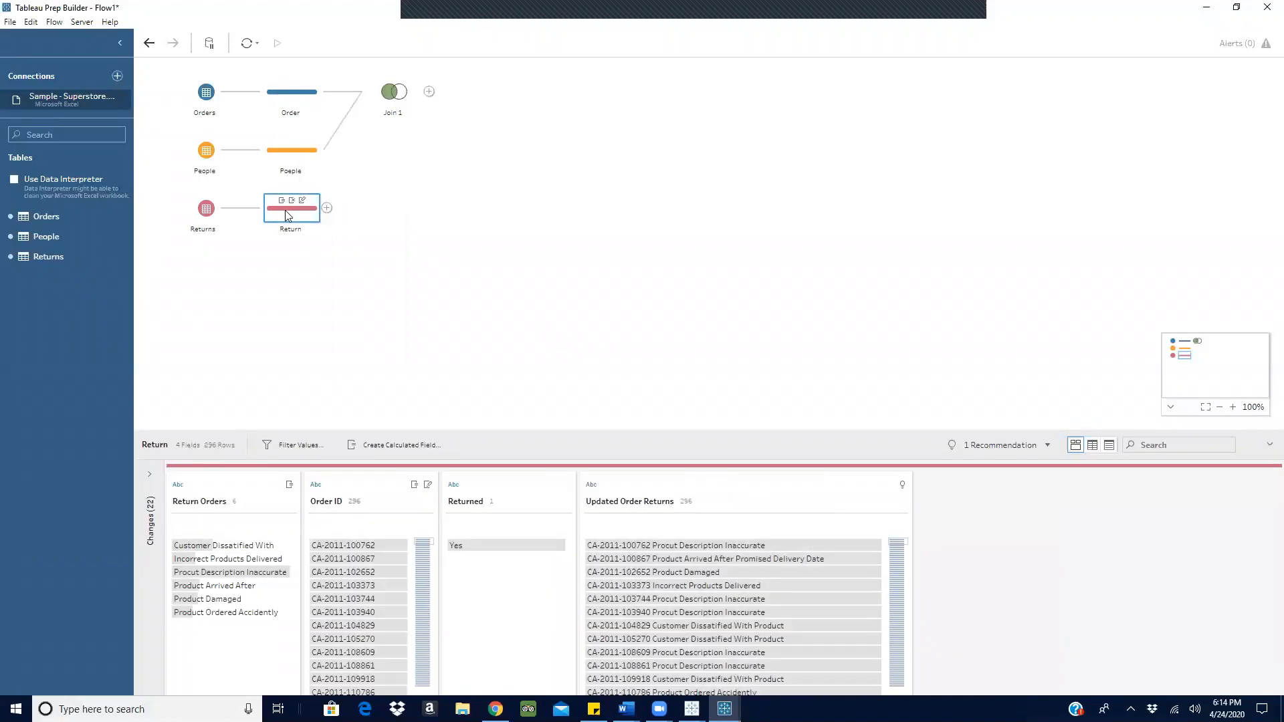
pyautogui.moveTo(287, 214); pyautogui.dragTo(440, 93)
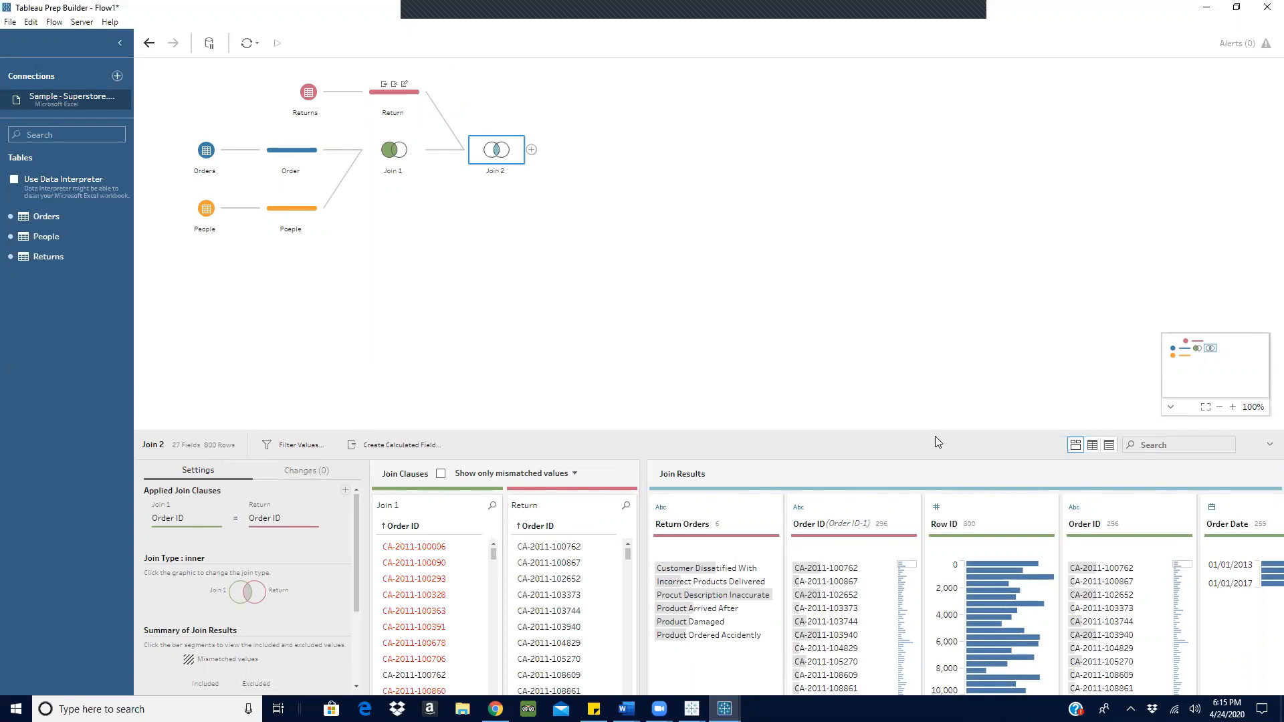
pyautogui.moveTo(935, 432); pyautogui.dragTo(903, 322)
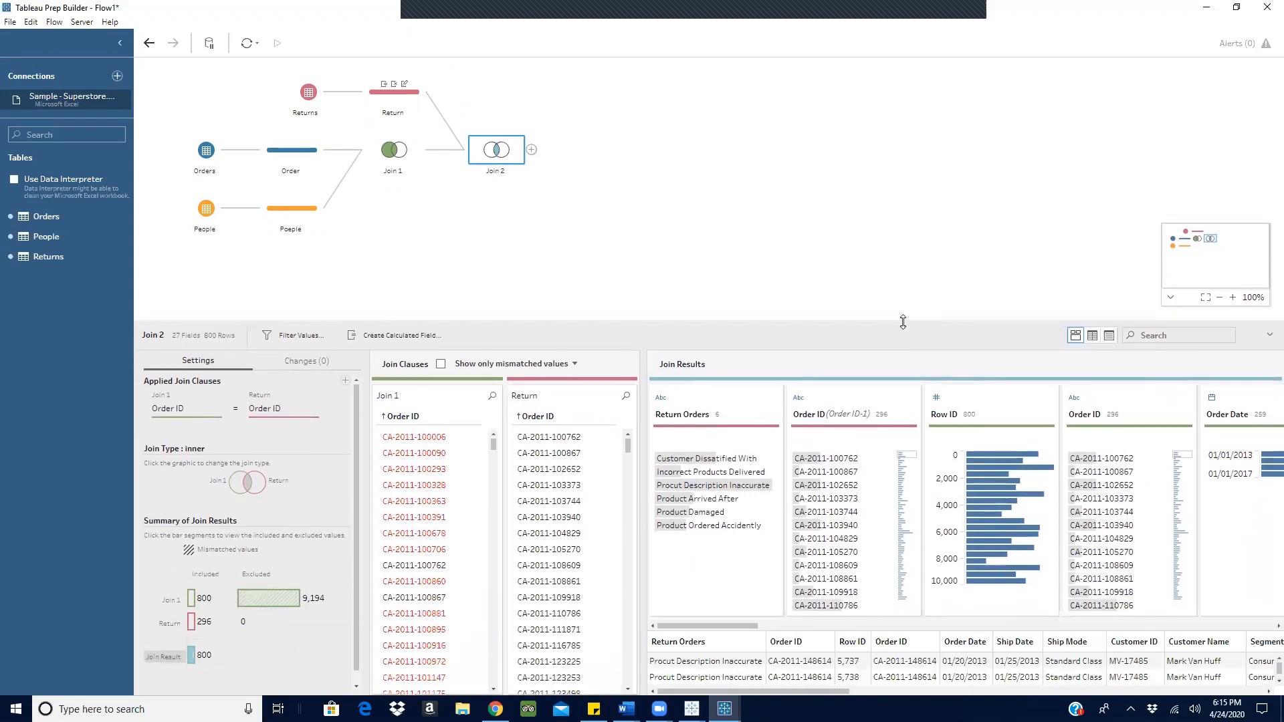
pyautogui.click(235, 489)
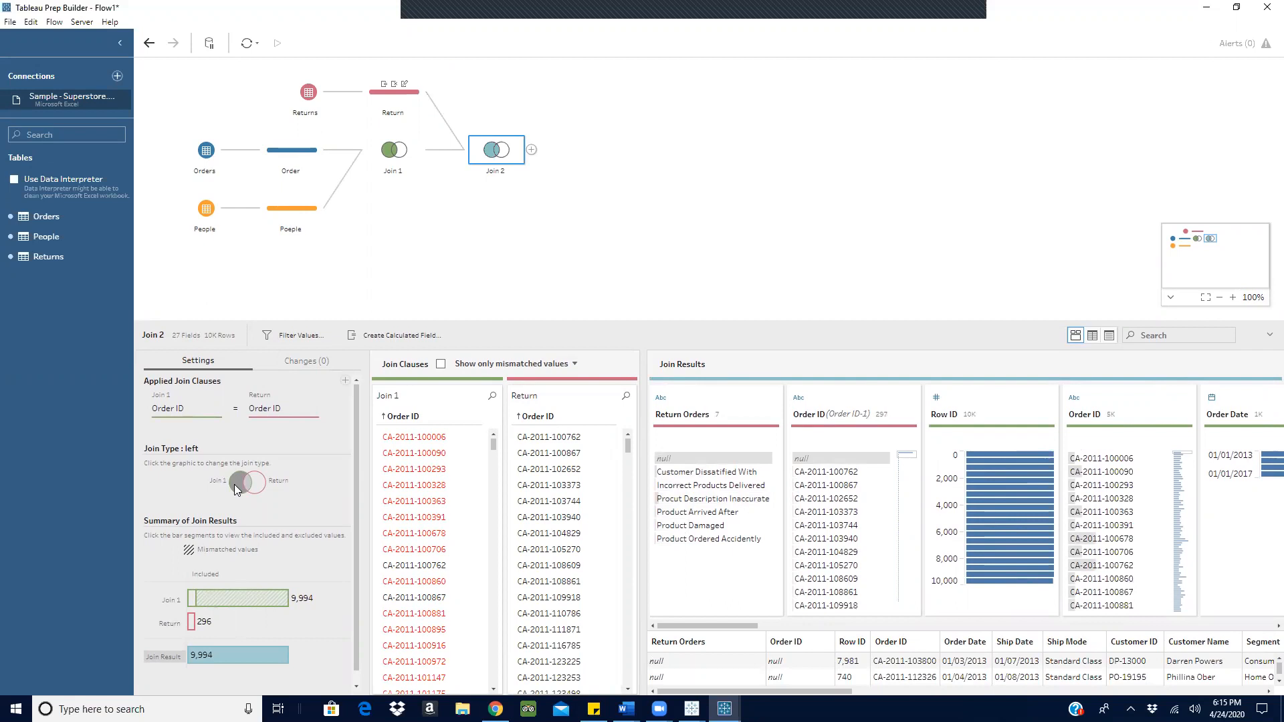
# Add an Aggregate step after Join 2 and include all available fields in it.
pyautogui.click(531, 150)
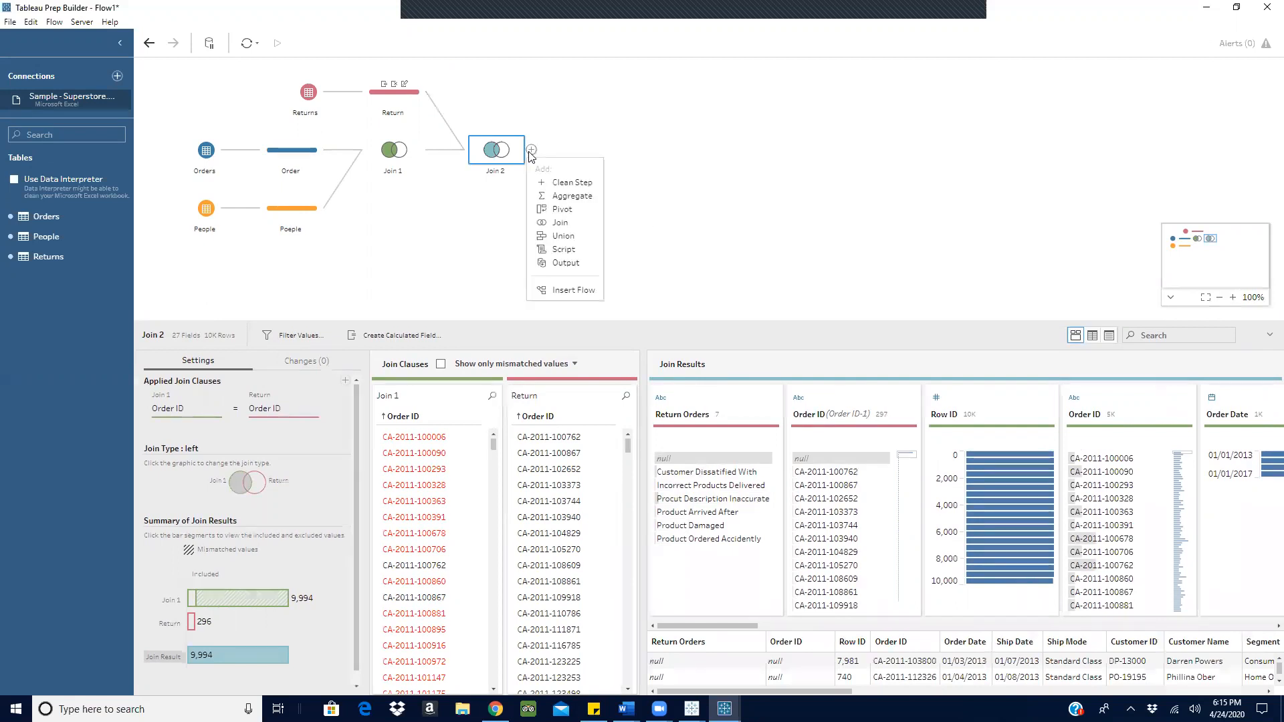
pyautogui.click(577, 198)
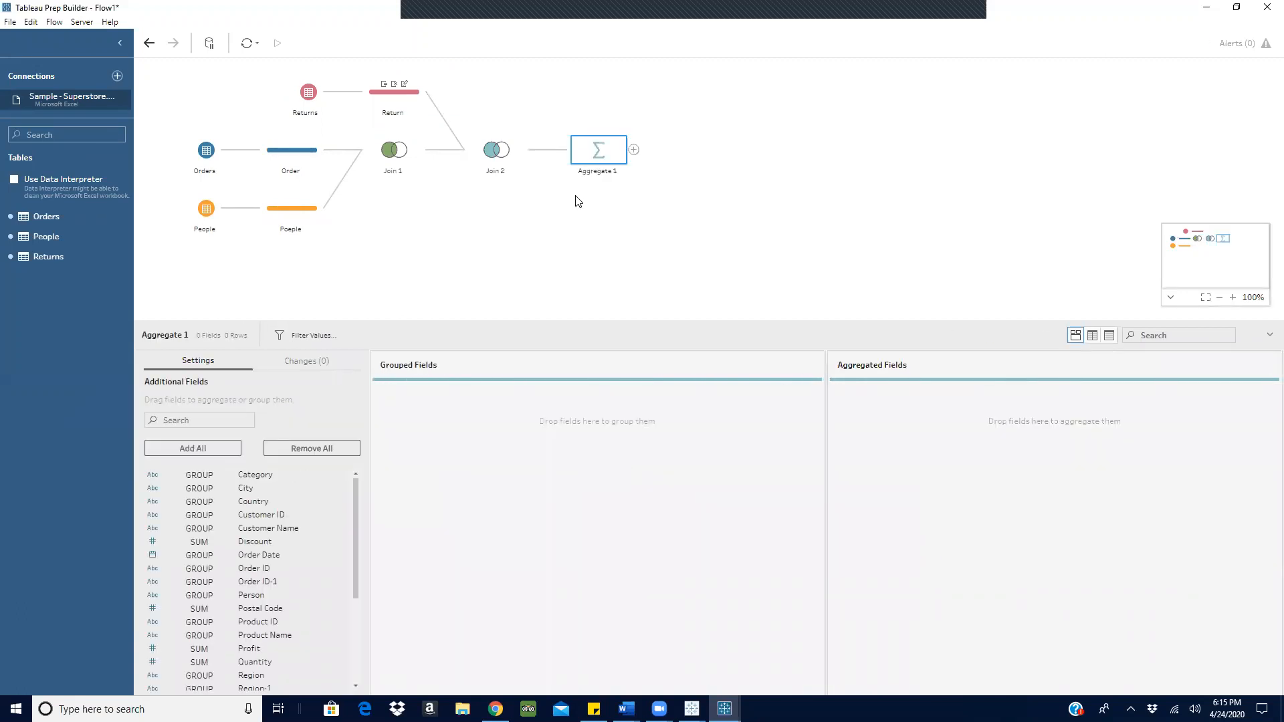
pyautogui.click(176, 448)
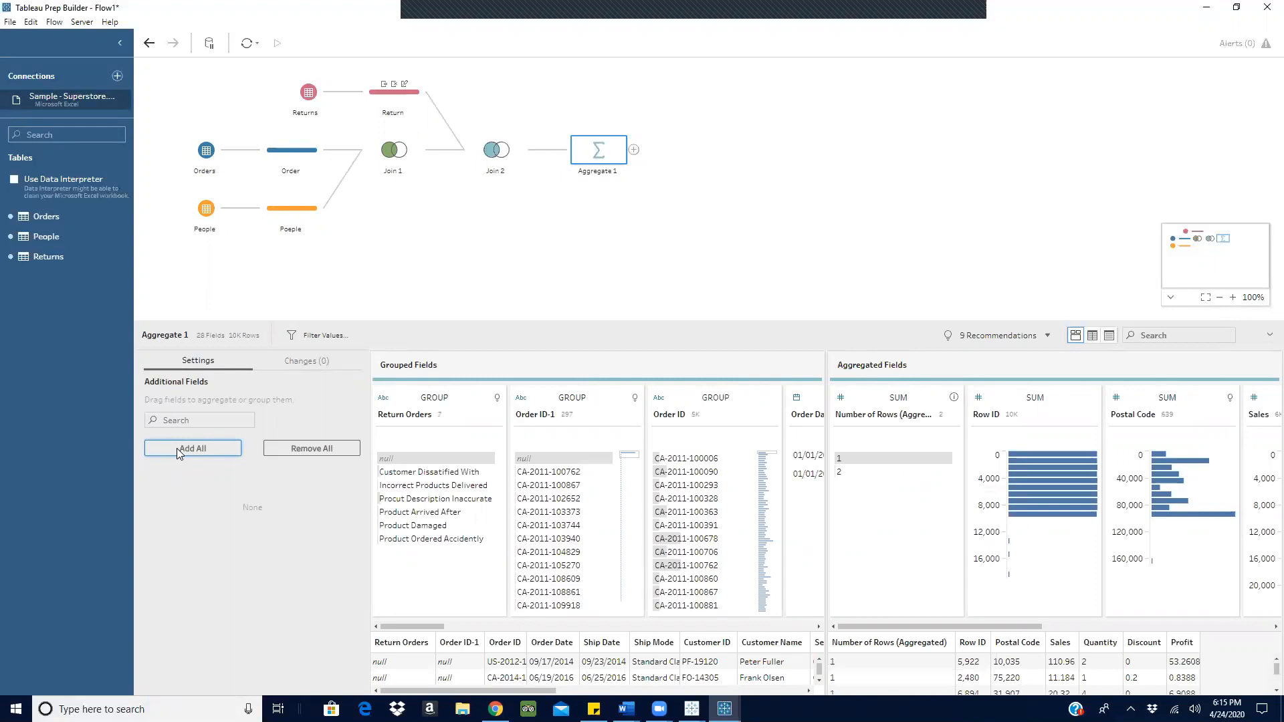
# Add an Output step after Aggregate 1 and run the flow to save it as Output.hyper.
pyautogui.click(634, 152)
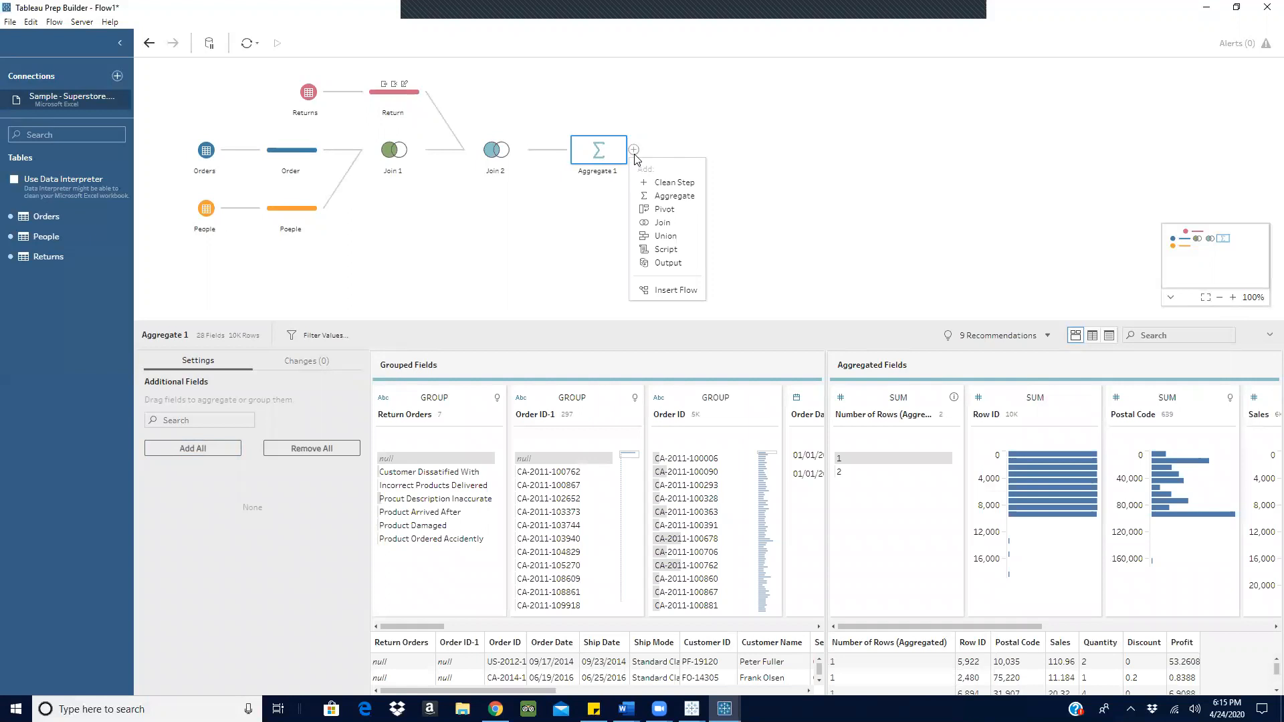
pyautogui.click(669, 263)
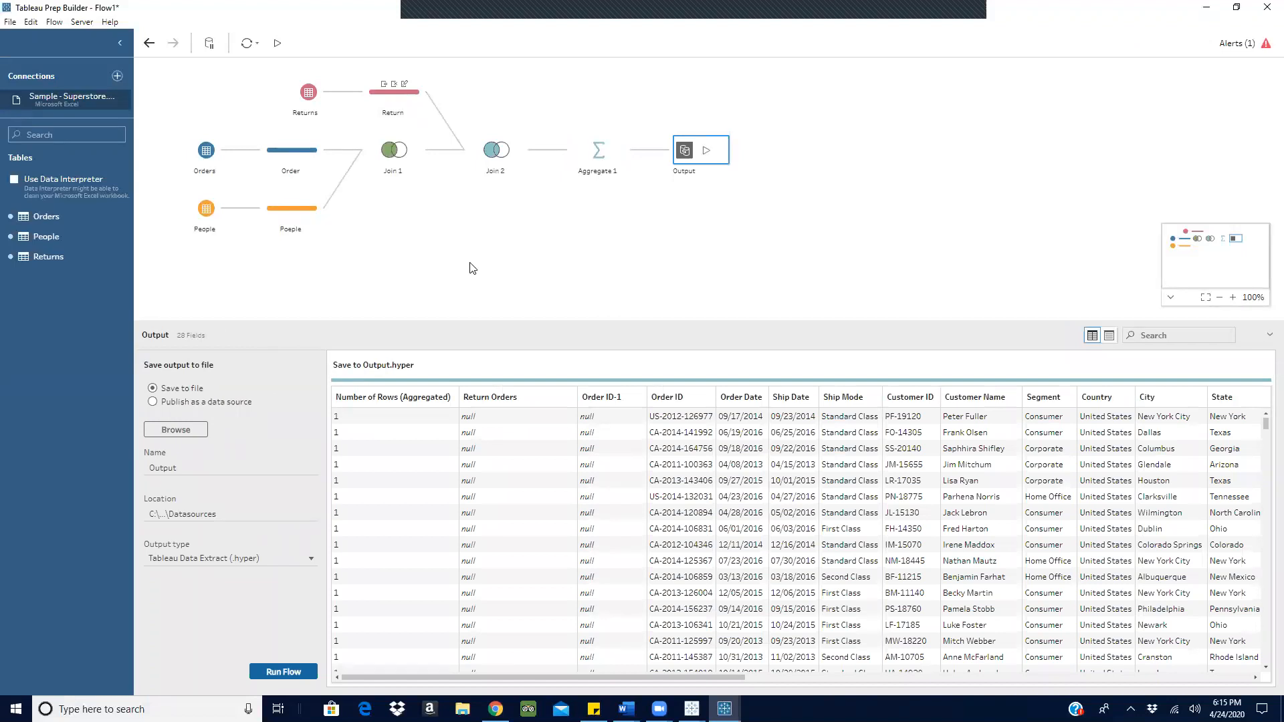
pyautogui.click(707, 152)
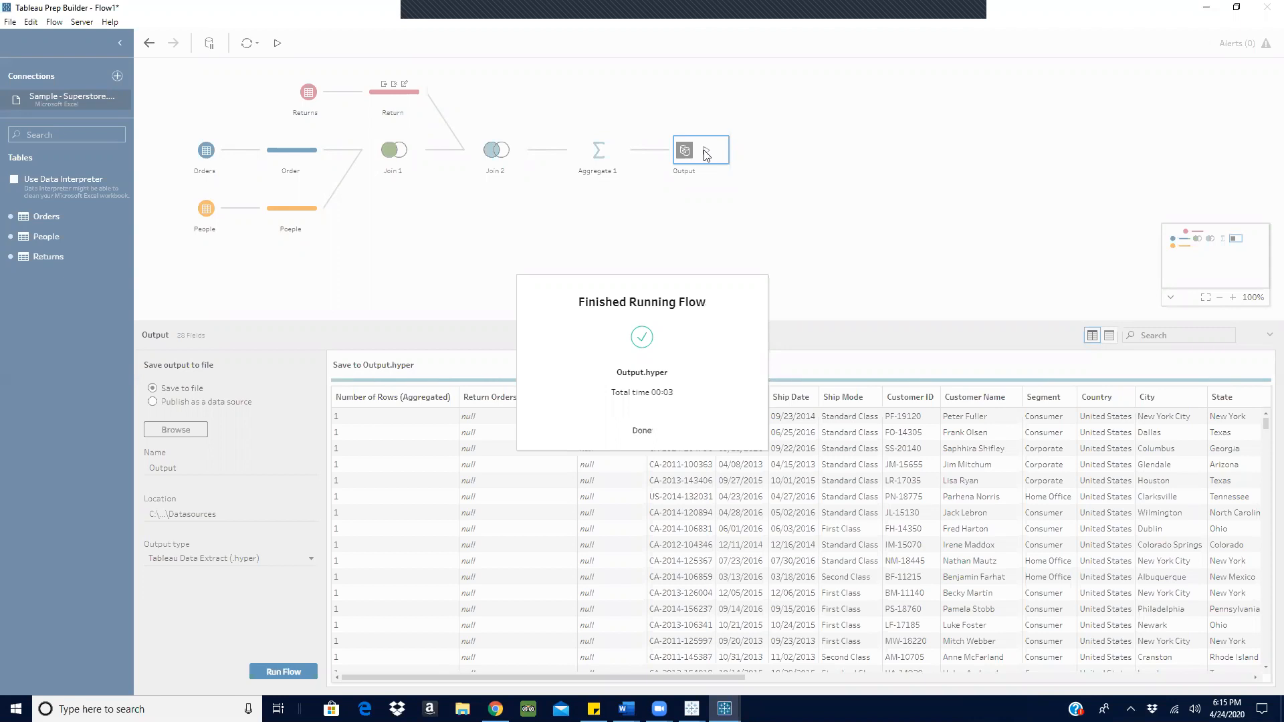
pyautogui.click(641, 432)
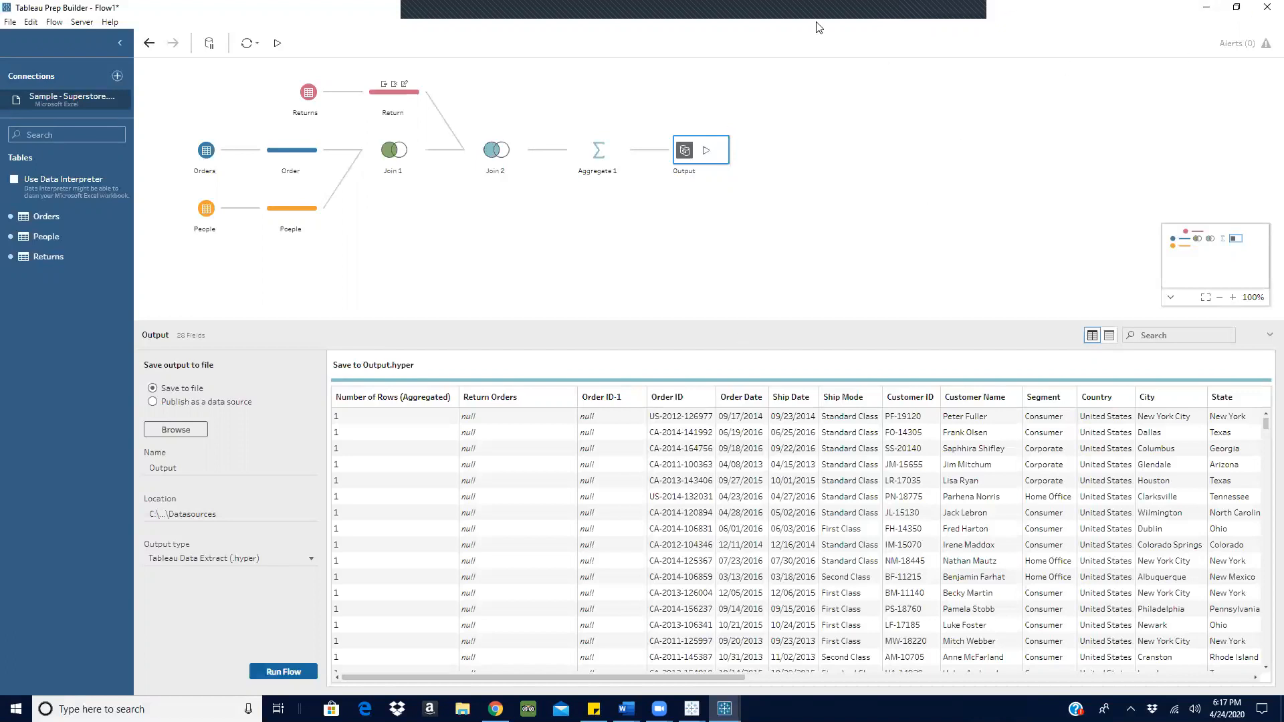
# Create a new empty flow and maximize its window.
pyautogui.click(834, 5)
pyautogui.click(10, 24)
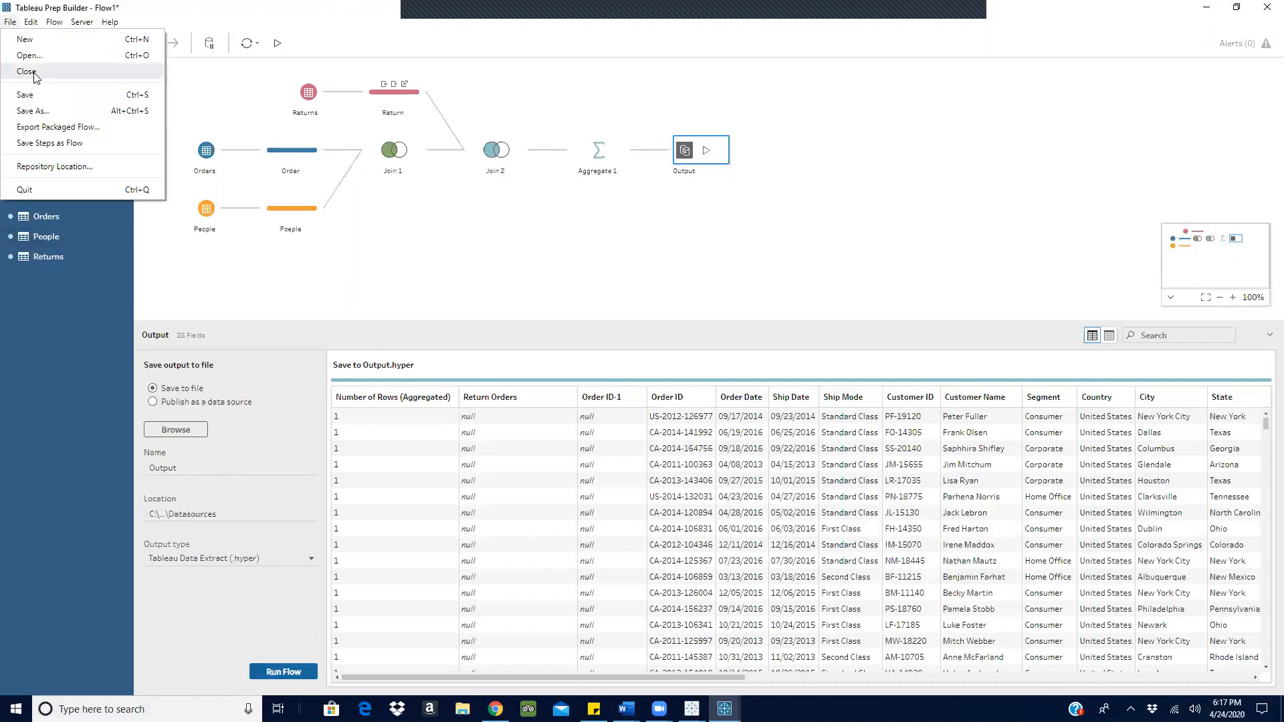
pyautogui.click(22, 35)
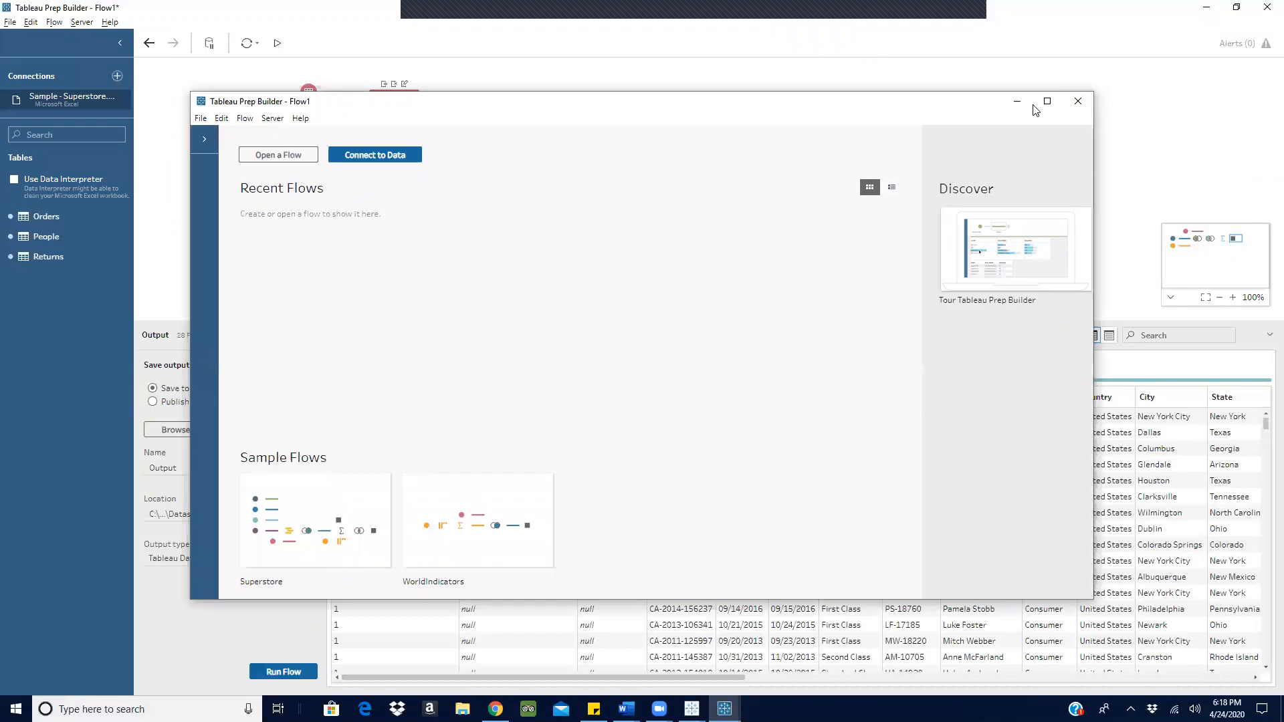
pyautogui.click(1046, 102)
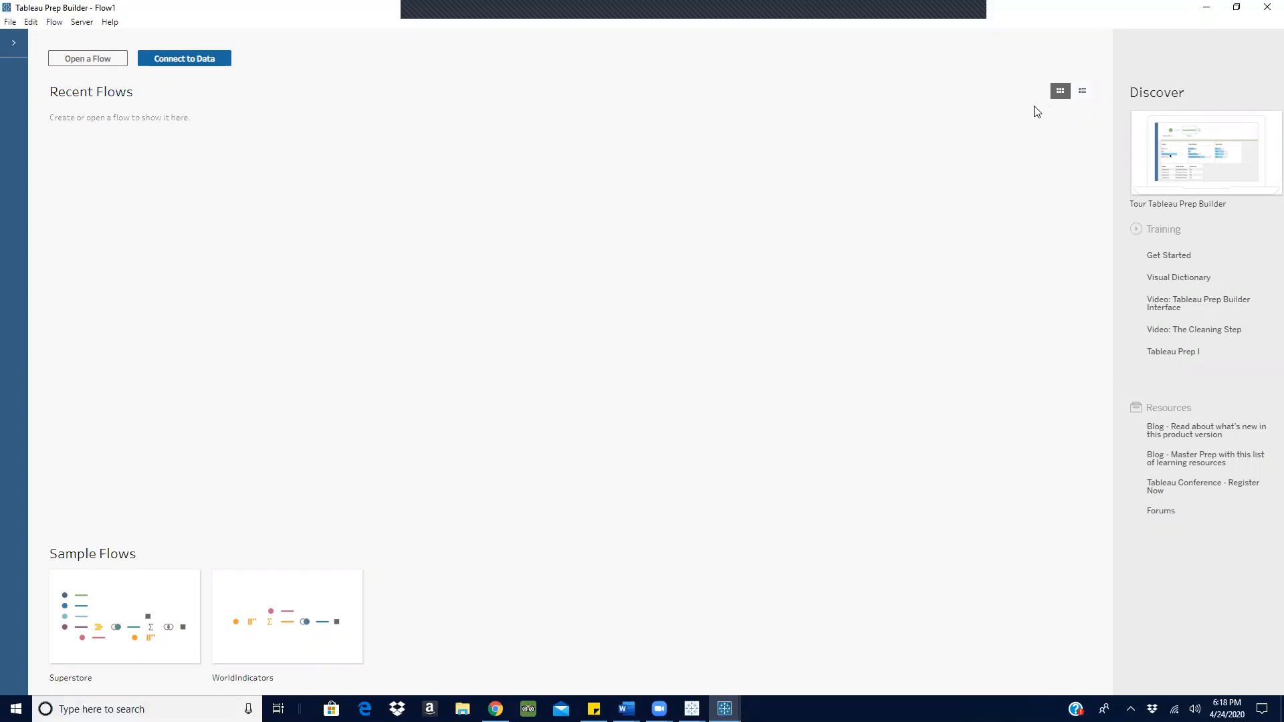
# Start a Microsoft Excel connection in the new flow and browse to the Tableau Training folder.
pyautogui.click(182, 58)
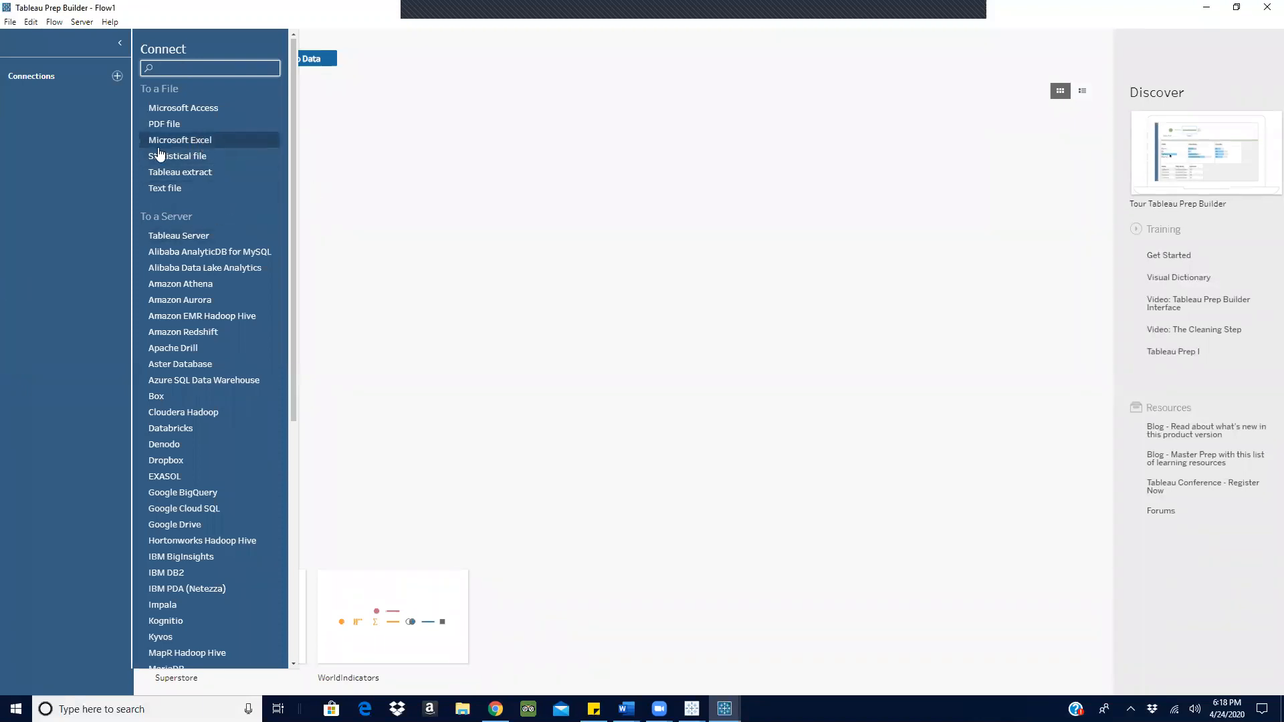
pyautogui.click(195, 148)
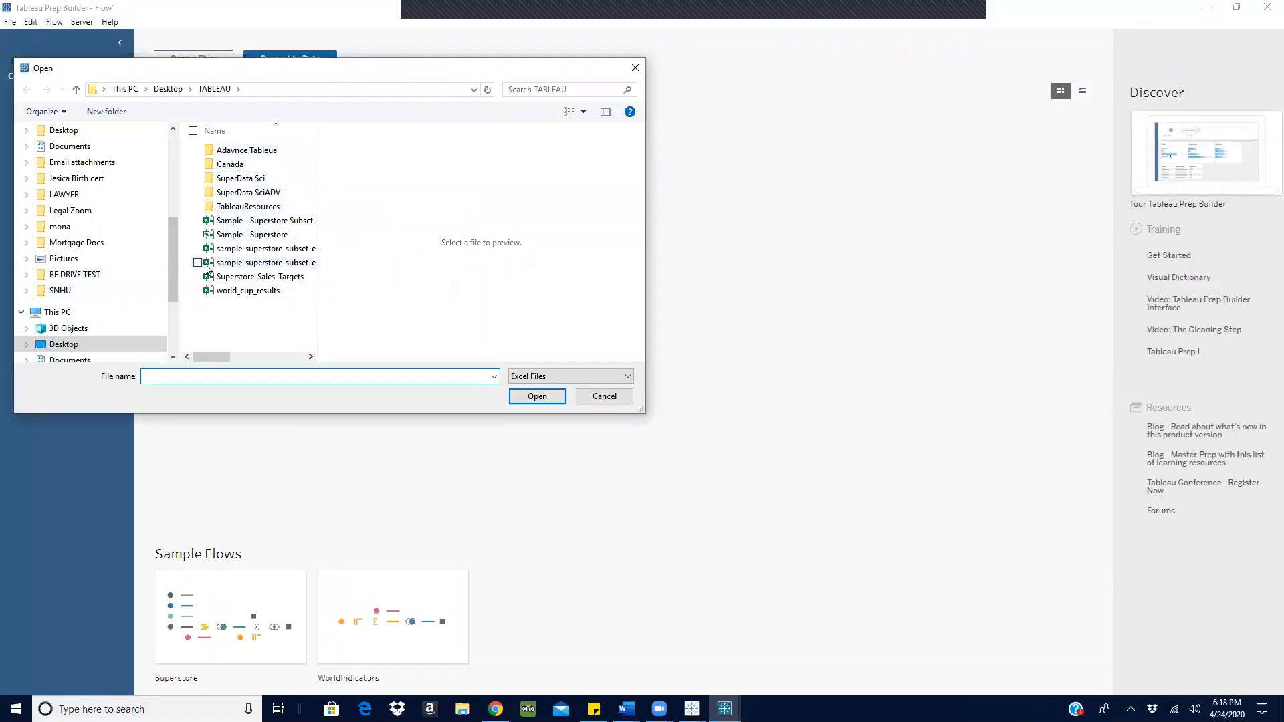
pyautogui.scroll(-3, 173, 251)
pyautogui.scroll(3, 171, 258)
pyautogui.moveTo(169, 251); pyautogui.dragTo(189, 195)
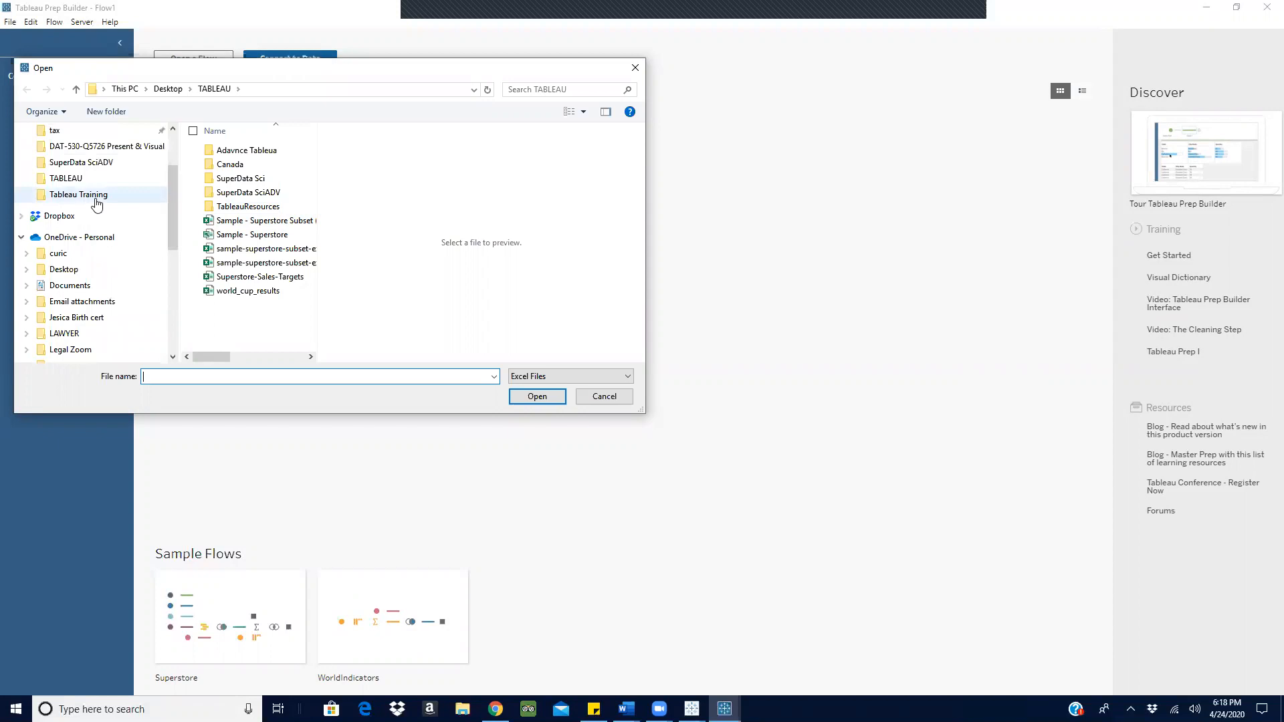
pyautogui.click(96, 198)
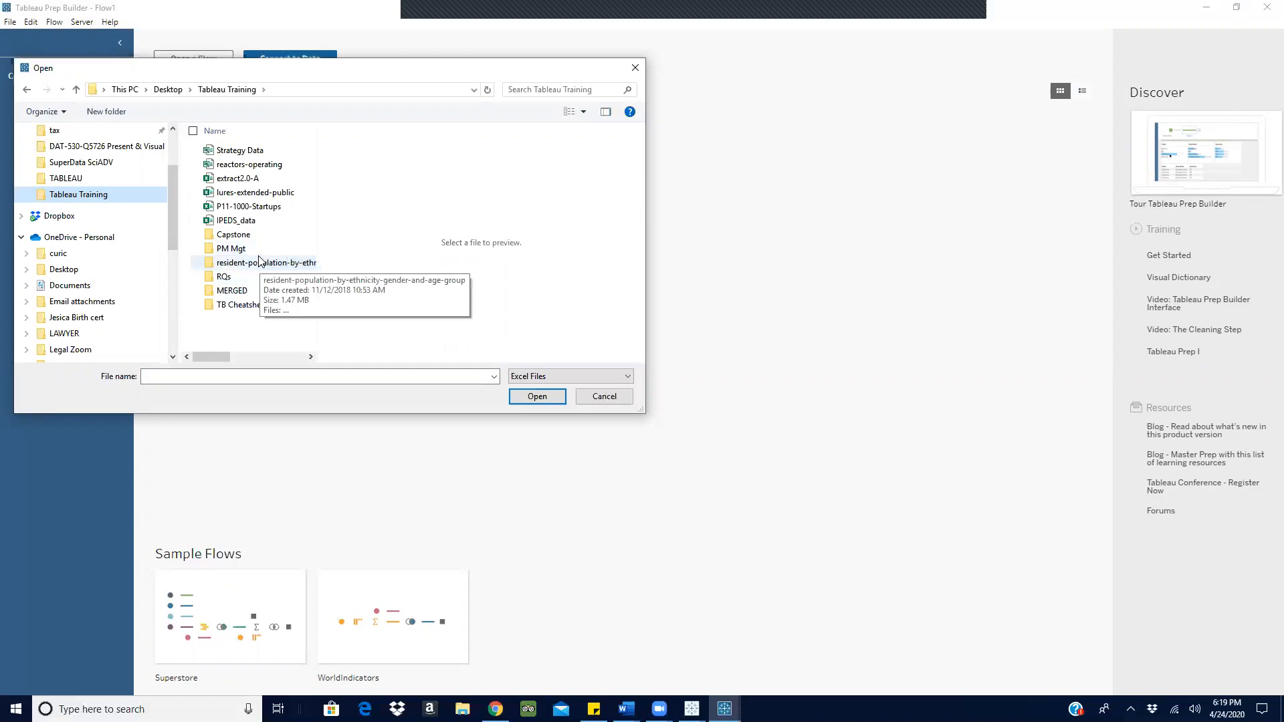
# Check the MERGED and resident-population-by-ethnicity-gender-and-age-group folders for Excel files, returning to Tableau Training.
pyautogui.doubleClick(232, 290)
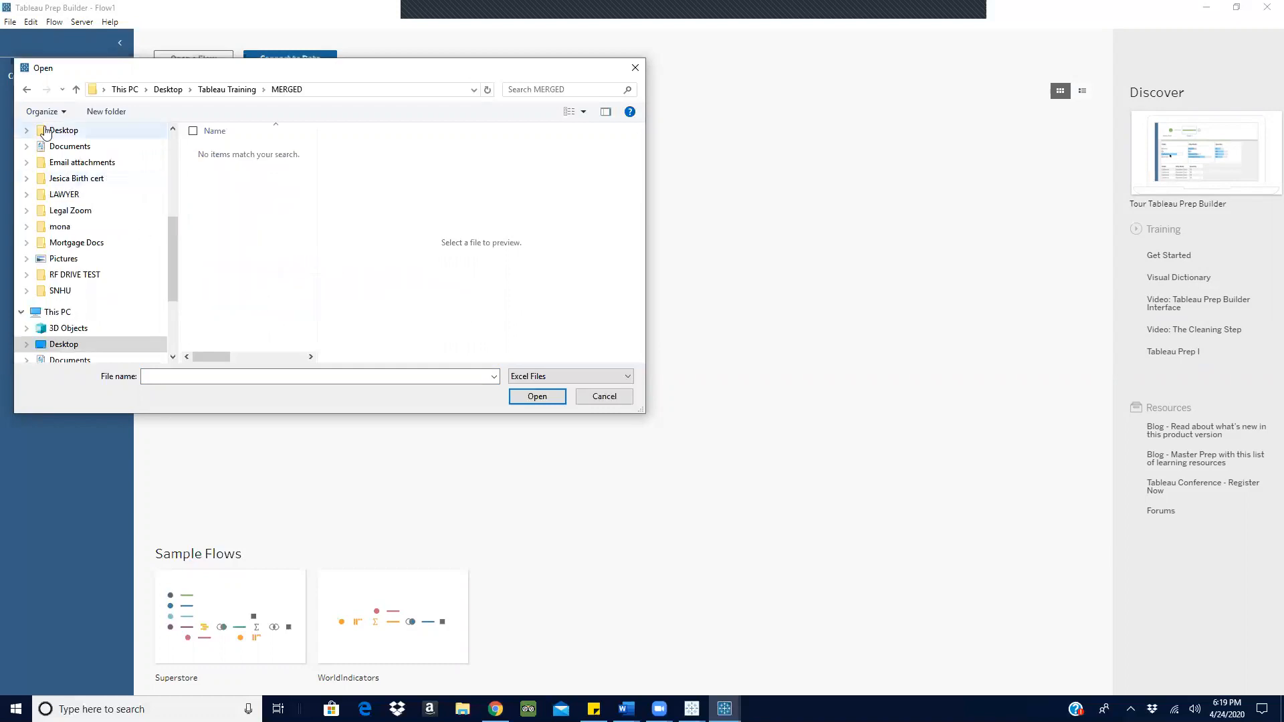
pyautogui.click(27, 89)
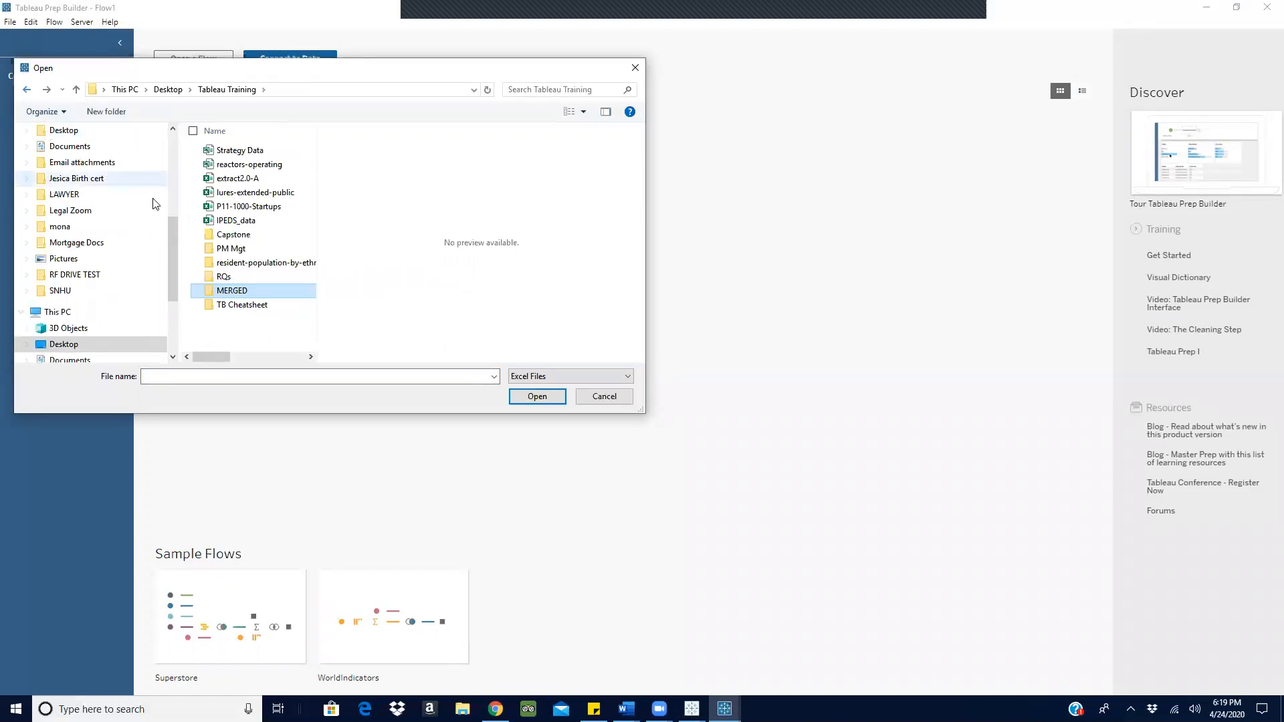
pyautogui.doubleClick(267, 262)
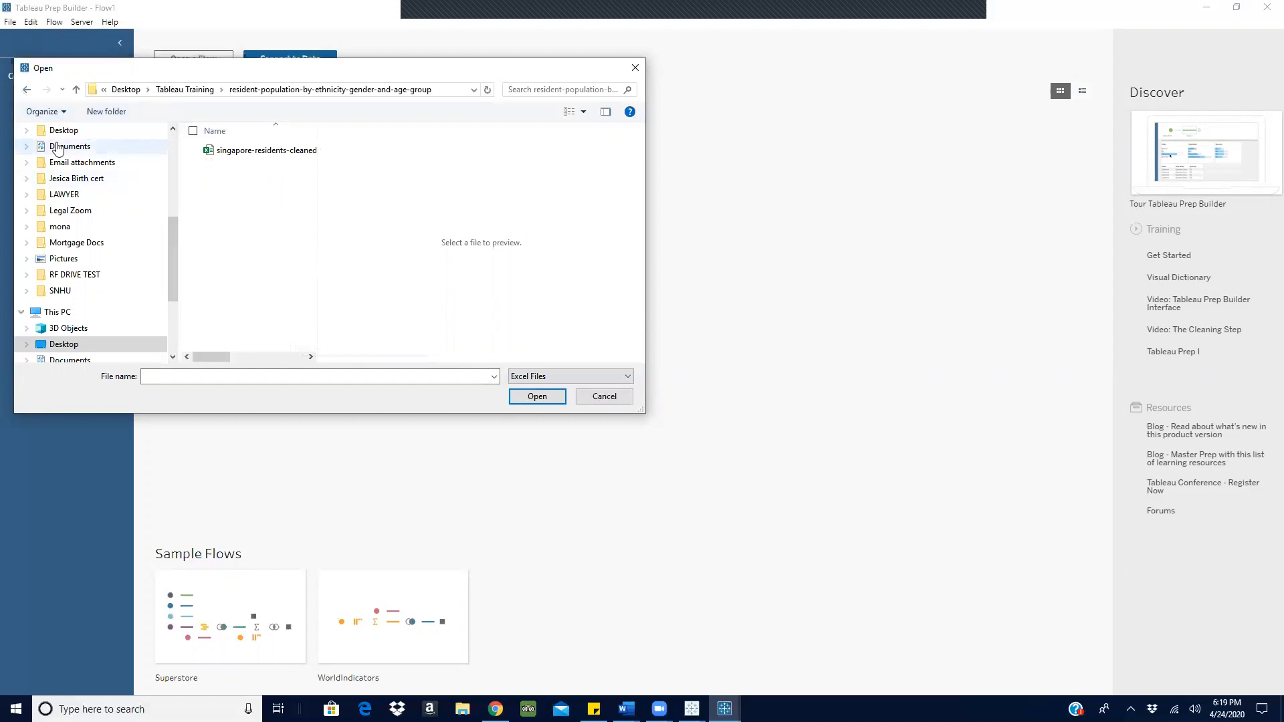
pyautogui.click(27, 90)
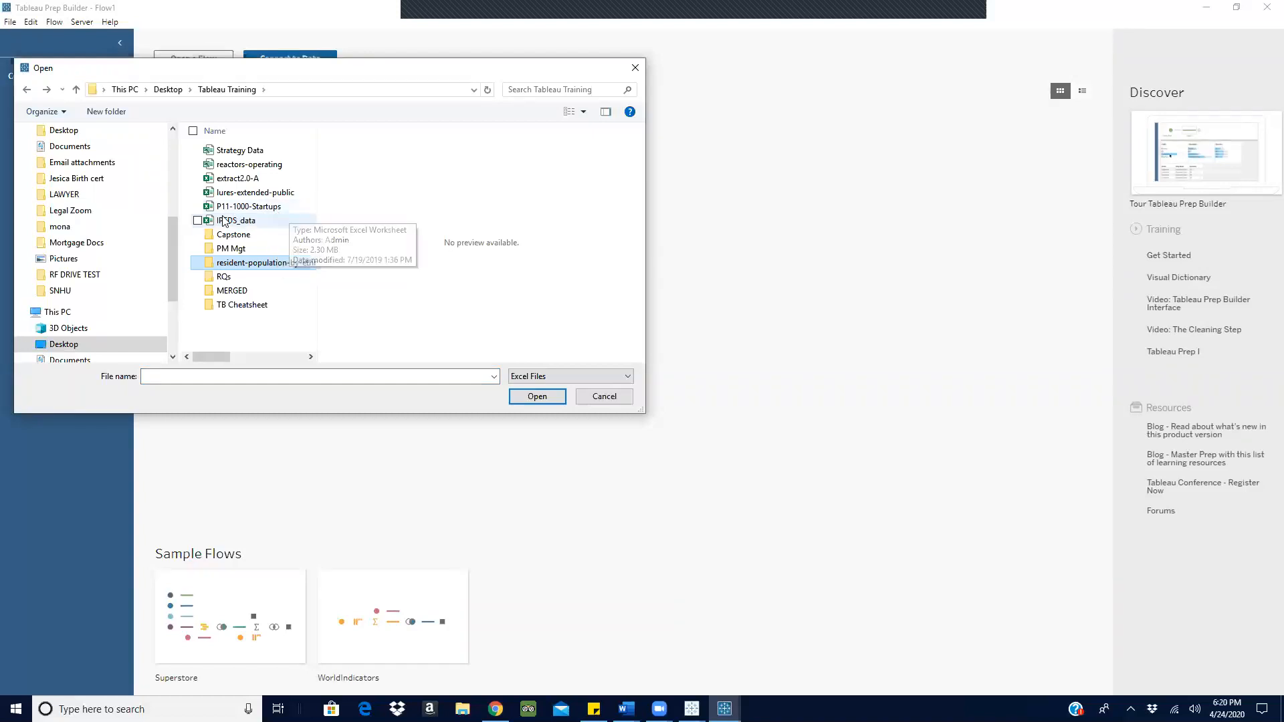
# Connect to the lures-extended-public workbook and add a Clean step after Sheet1.
pyautogui.click(259, 195)
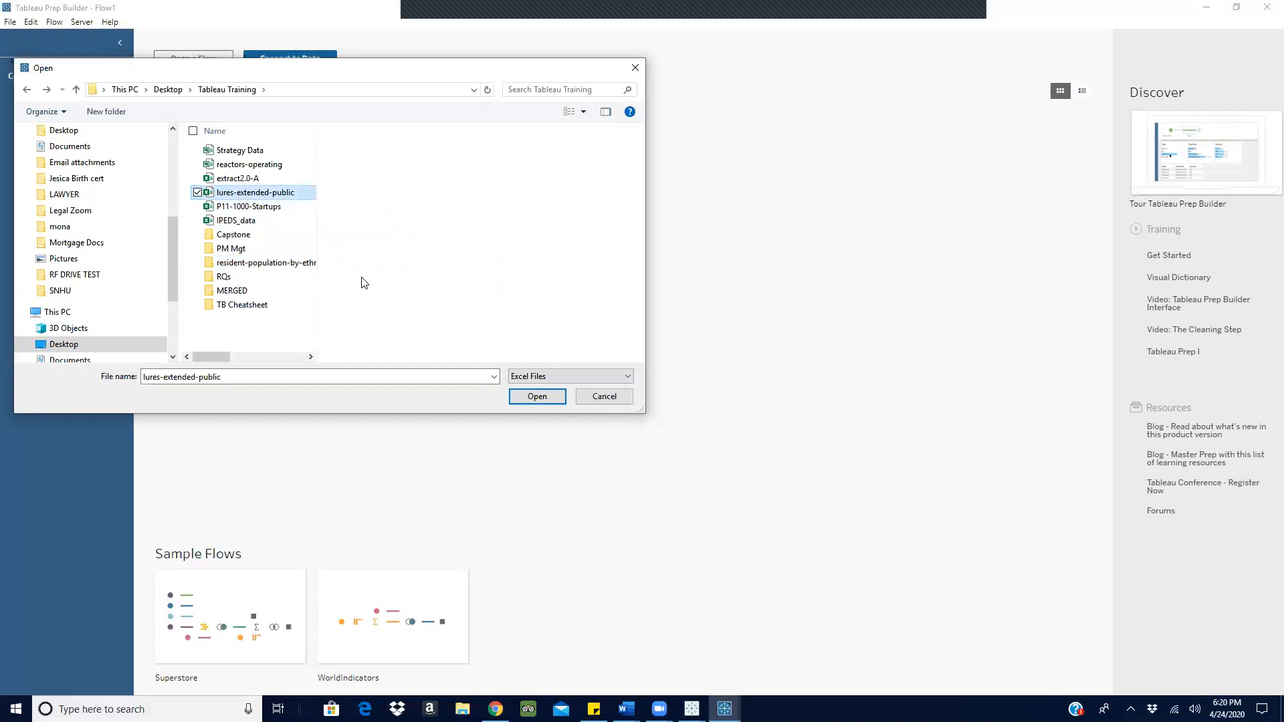
pyautogui.click(523, 397)
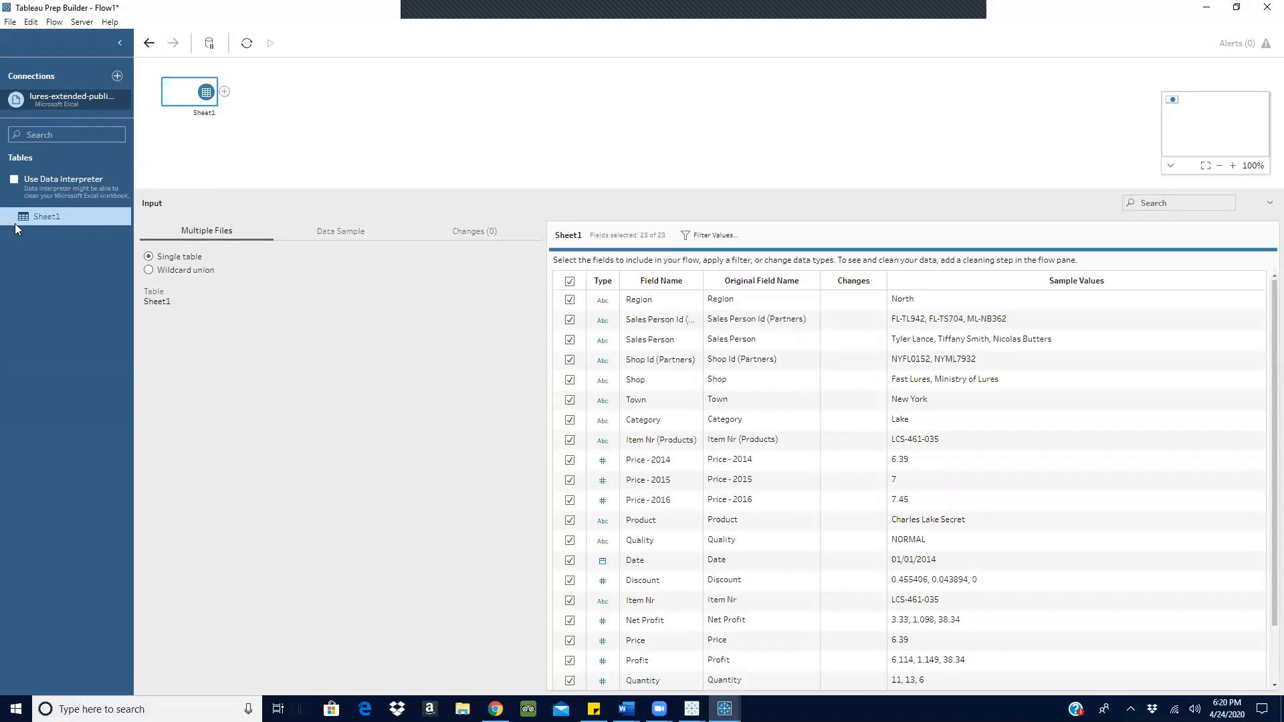
pyautogui.click(226, 92)
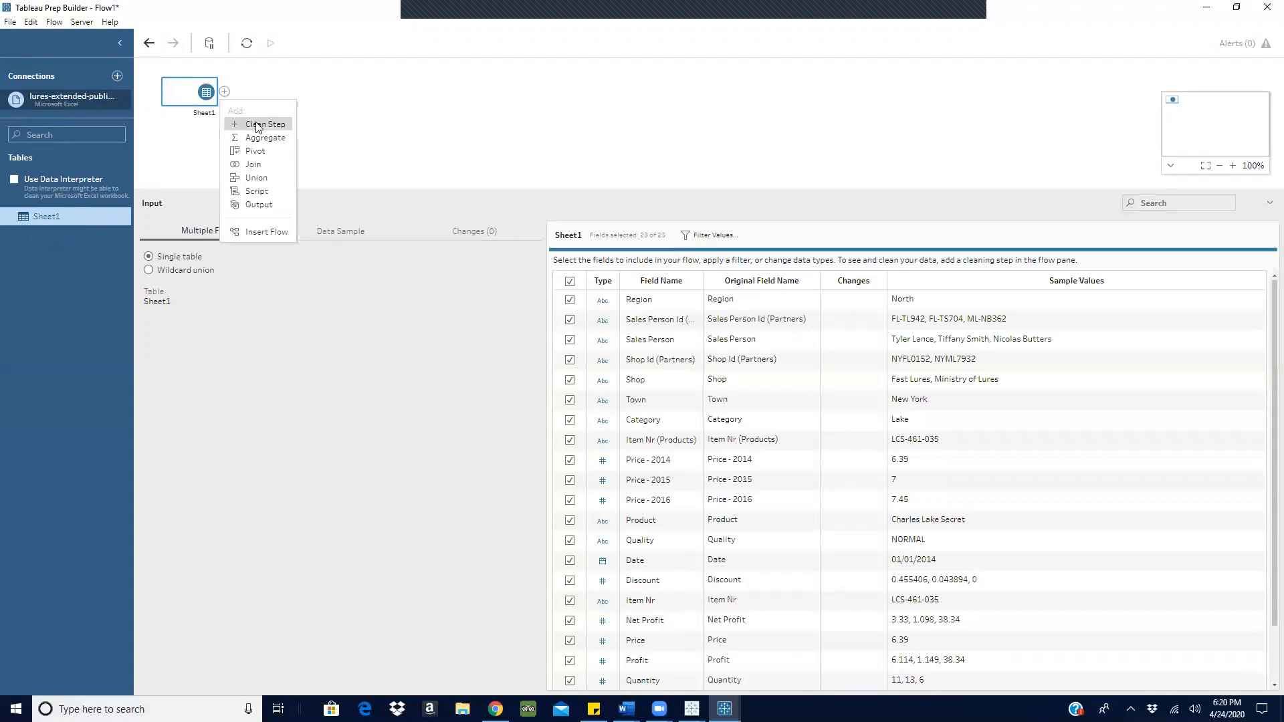
pyautogui.click(259, 126)
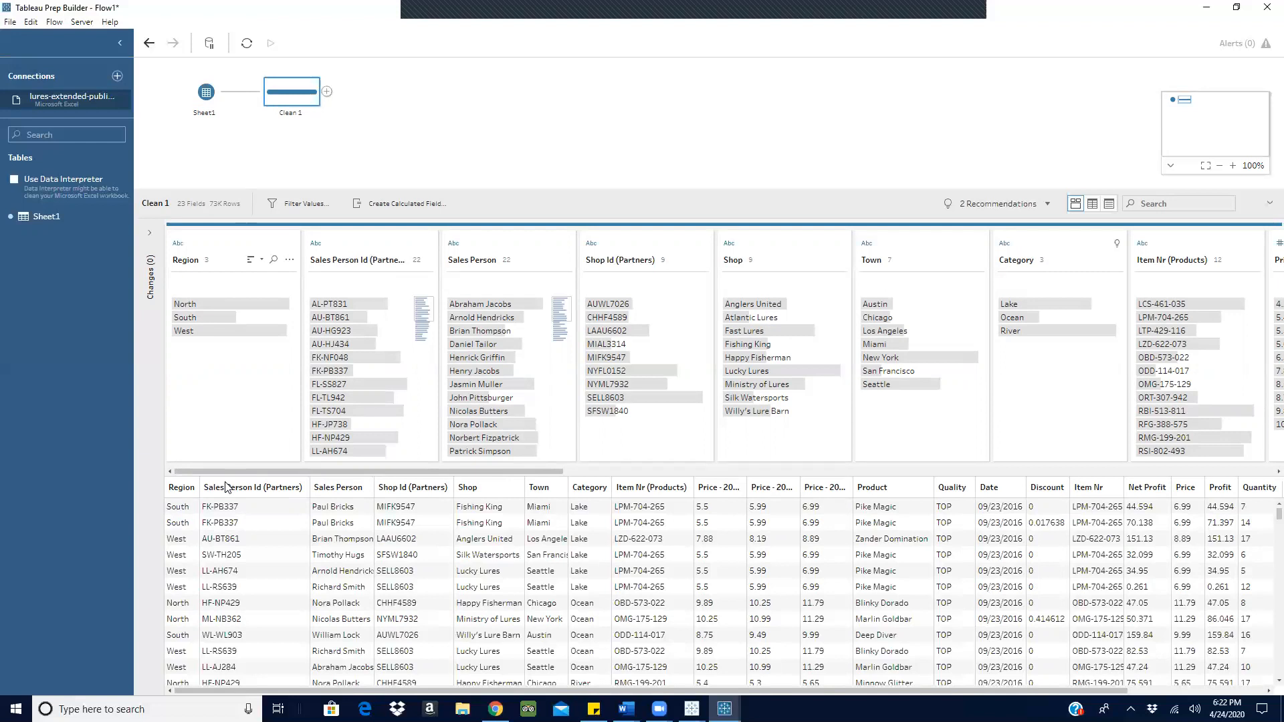
# Examine the Region values, the data rows and the field profiles through Price - 2015 in the Clean step.
pyautogui.click(226, 455)
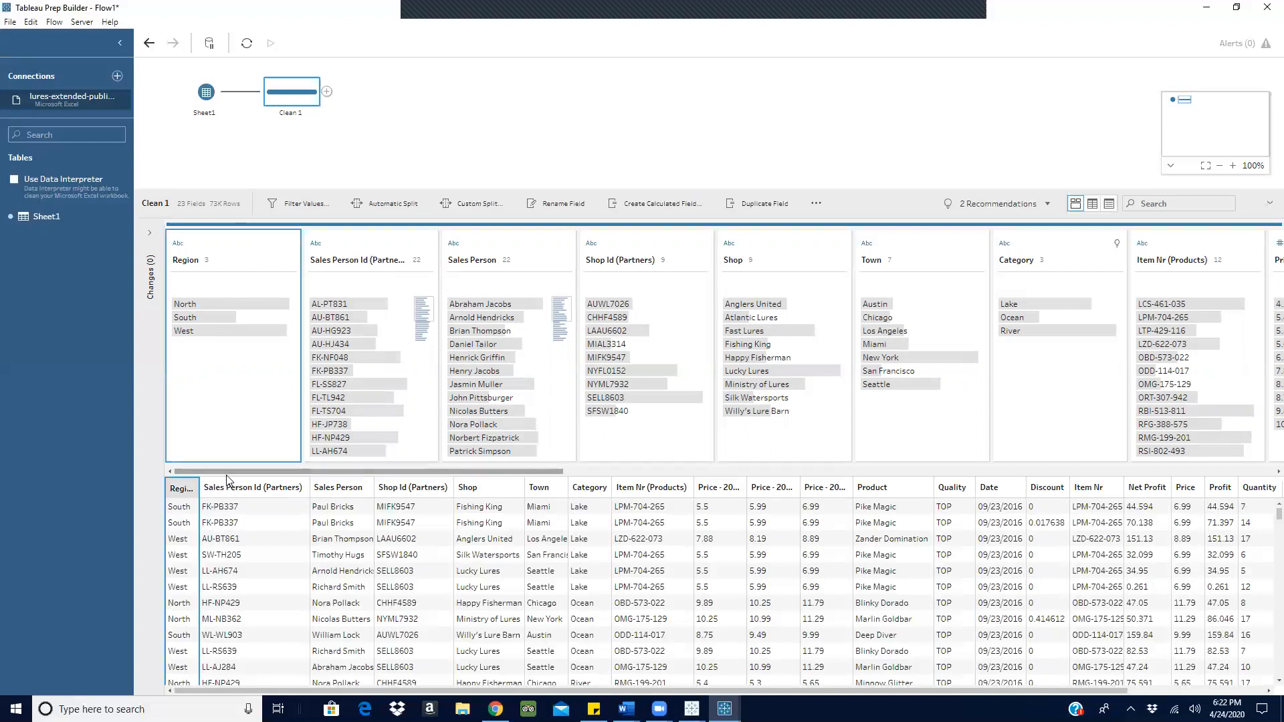
pyautogui.click(251, 248)
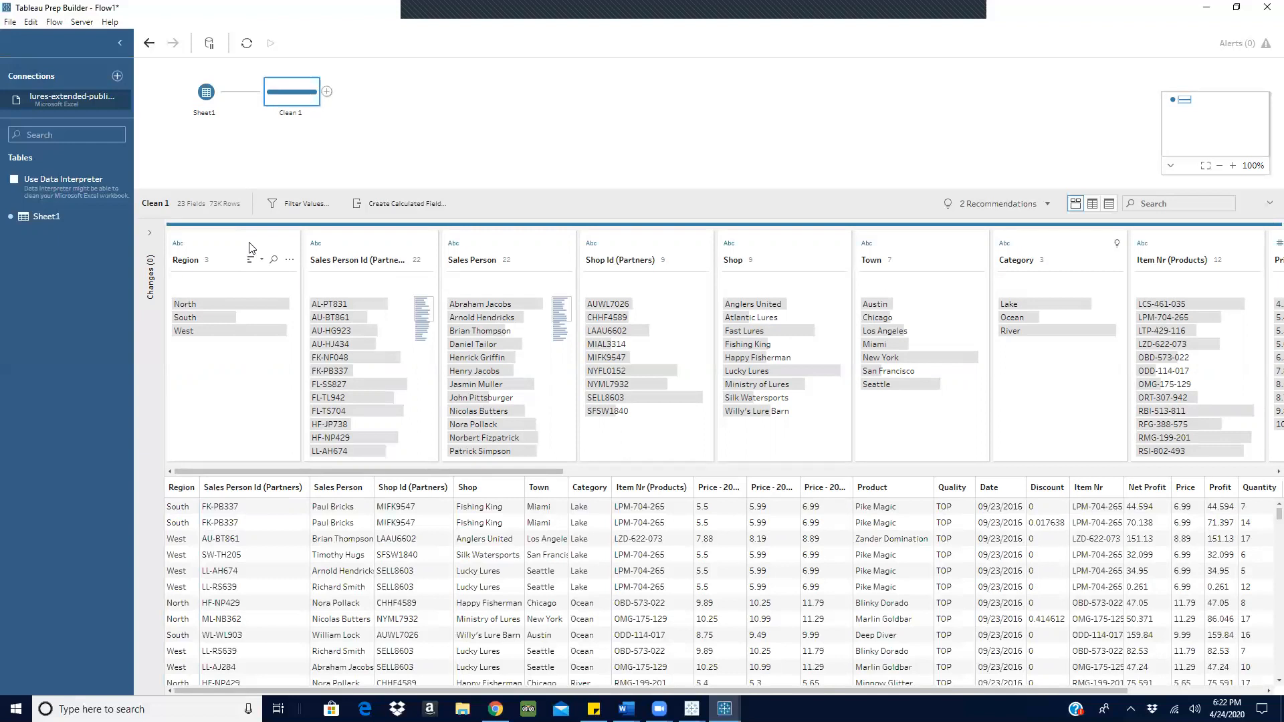
pyautogui.click(220, 244)
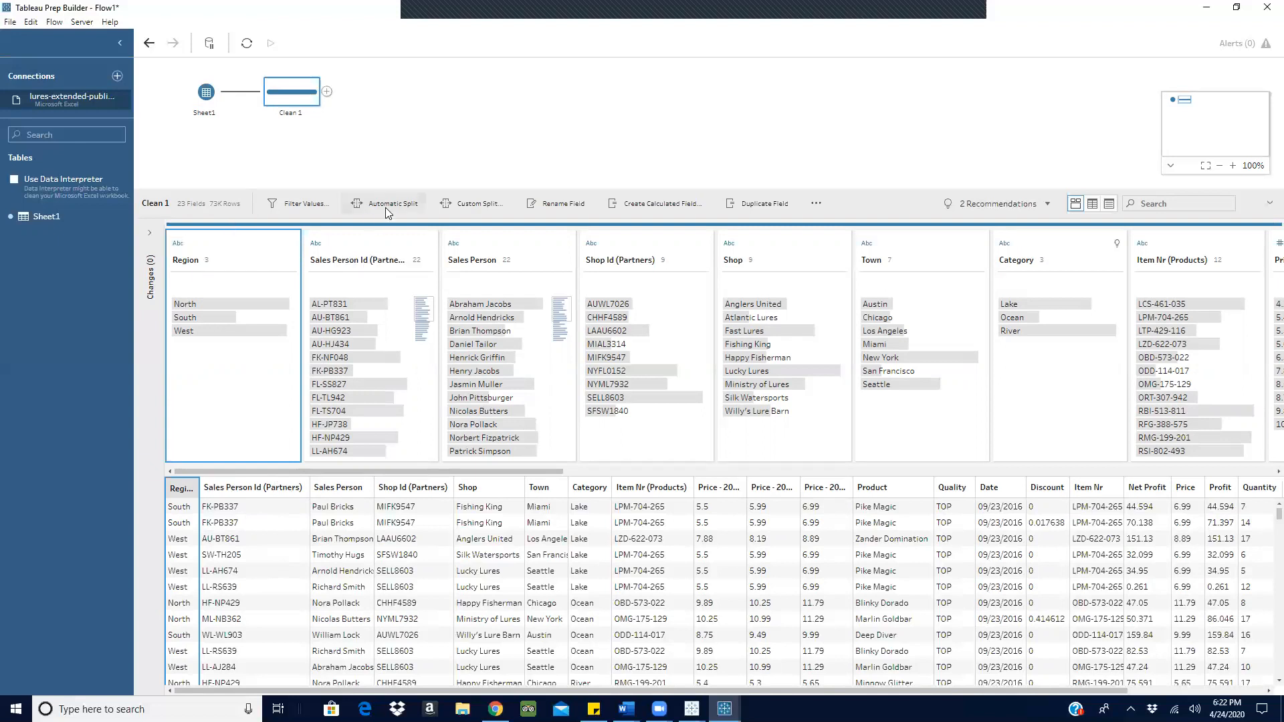
pyautogui.click(215, 256)
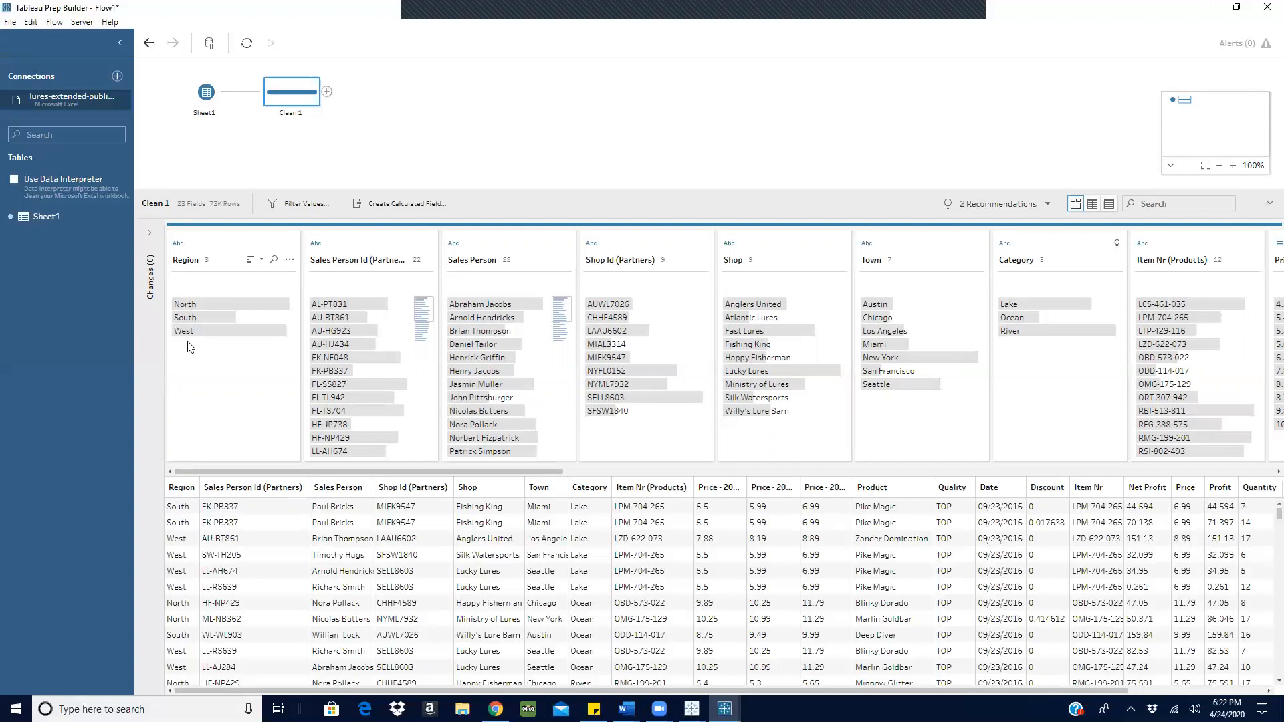
pyautogui.moveTo(193, 312)
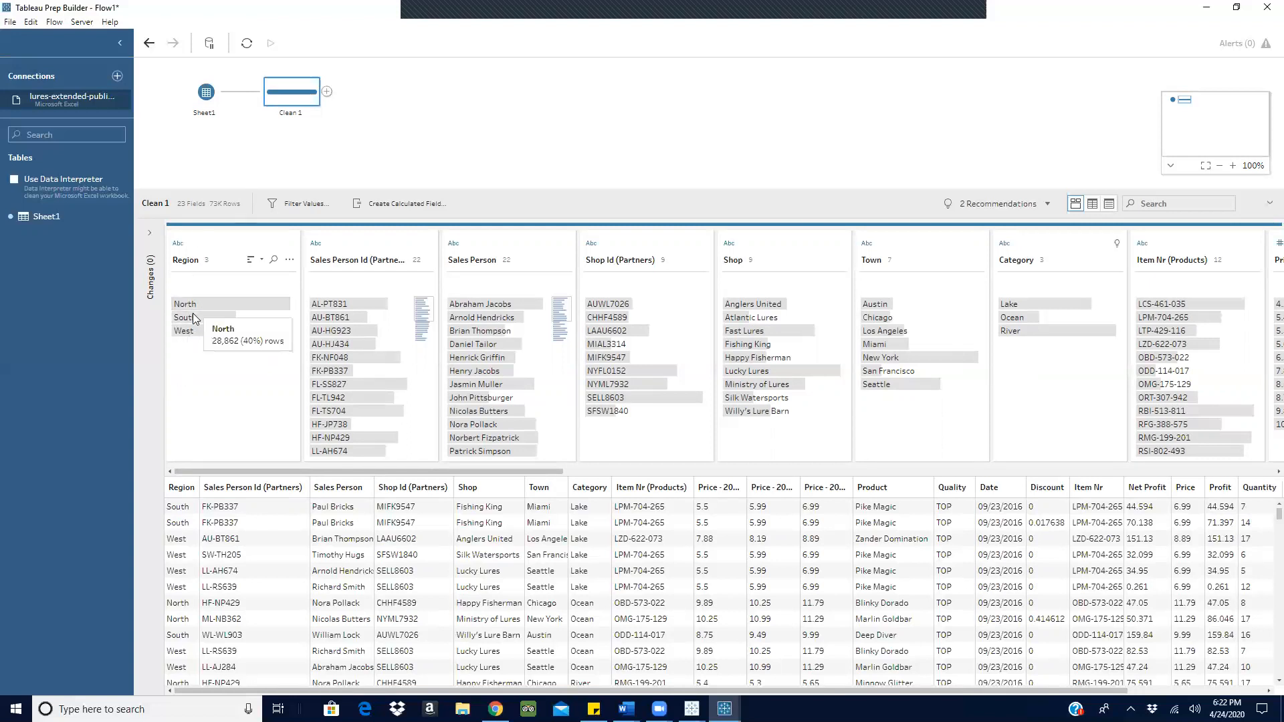
pyautogui.scroll(-10, 170, 530)
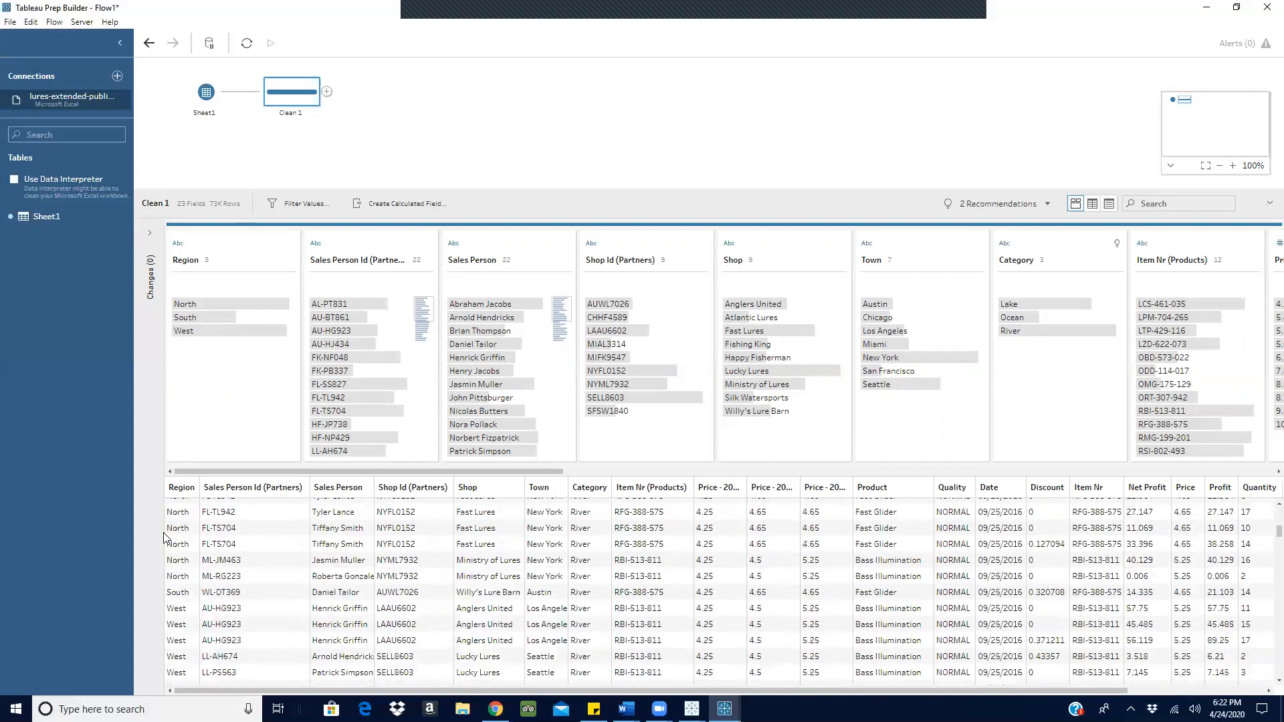
pyautogui.scroll(-3, 163, 537)
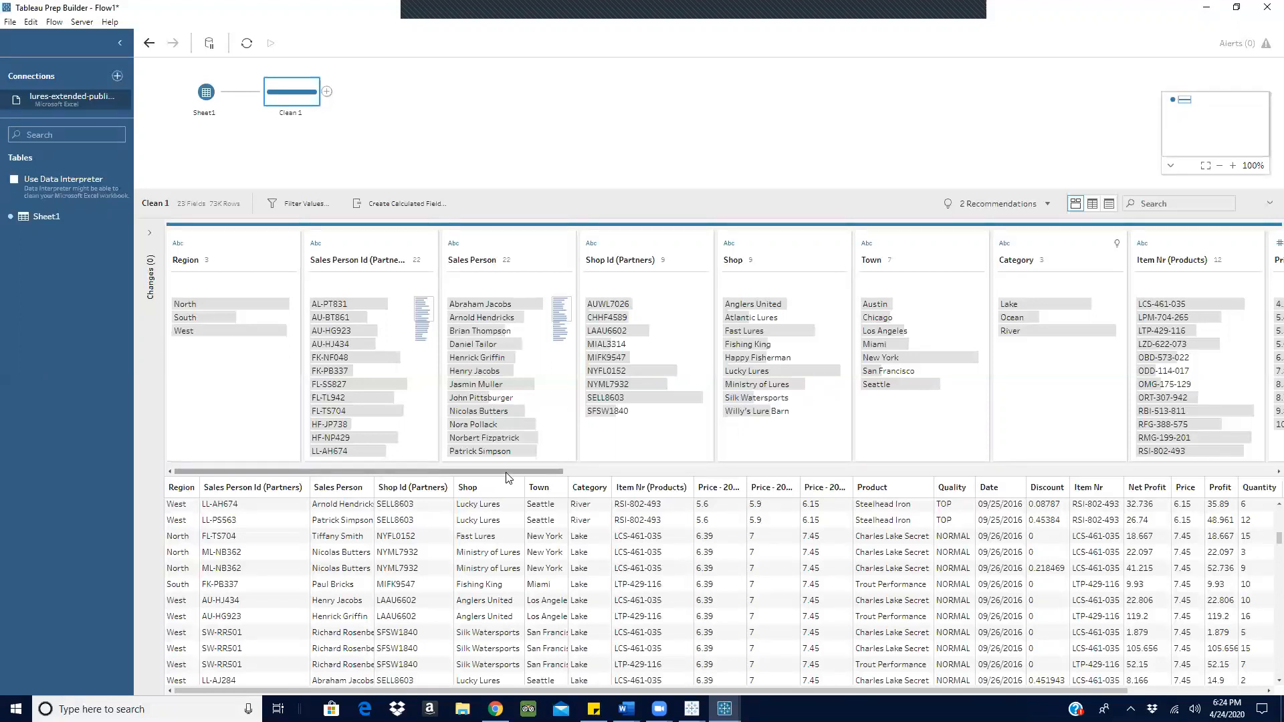
pyautogui.moveTo(506, 478); pyautogui.dragTo(601, 479)
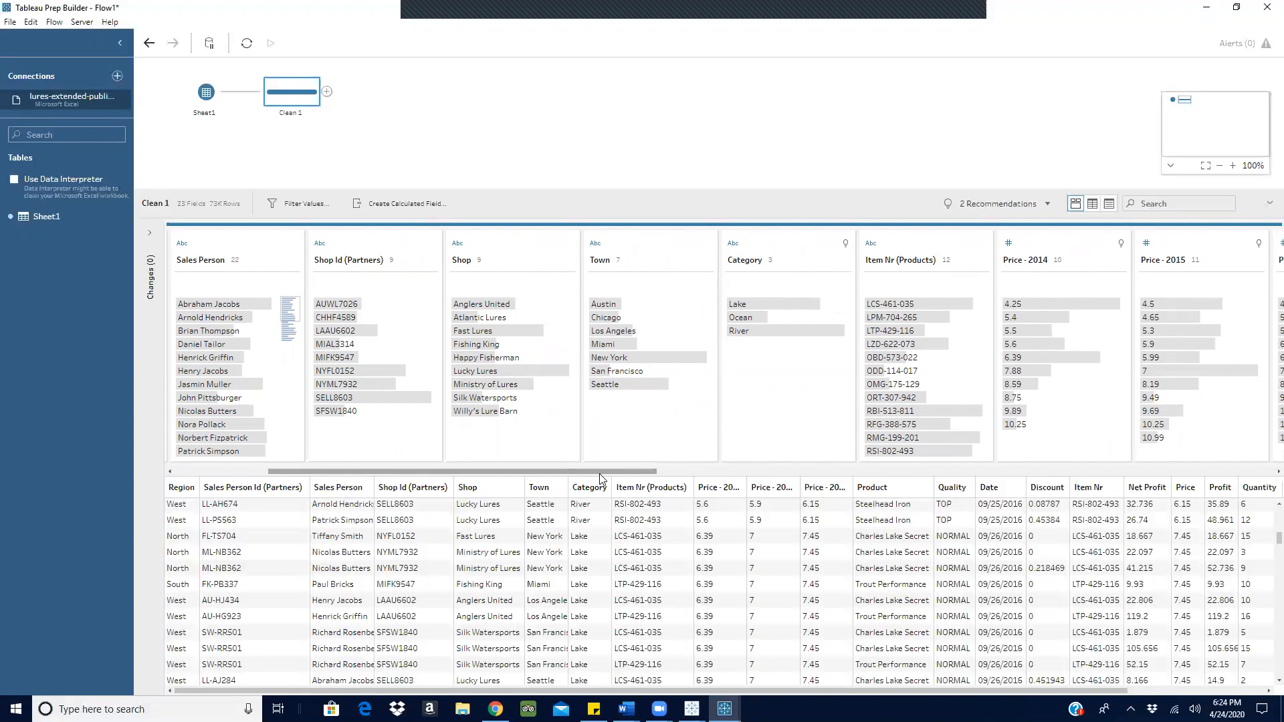
# Switch to Tableau Desktop, examine the Combined Superstore Extract's dimensions and measures on Sheet 1, and return to the Tableau Prep flow.
pyautogui.moveTo(692, 708)
pyautogui.click(736, 659)
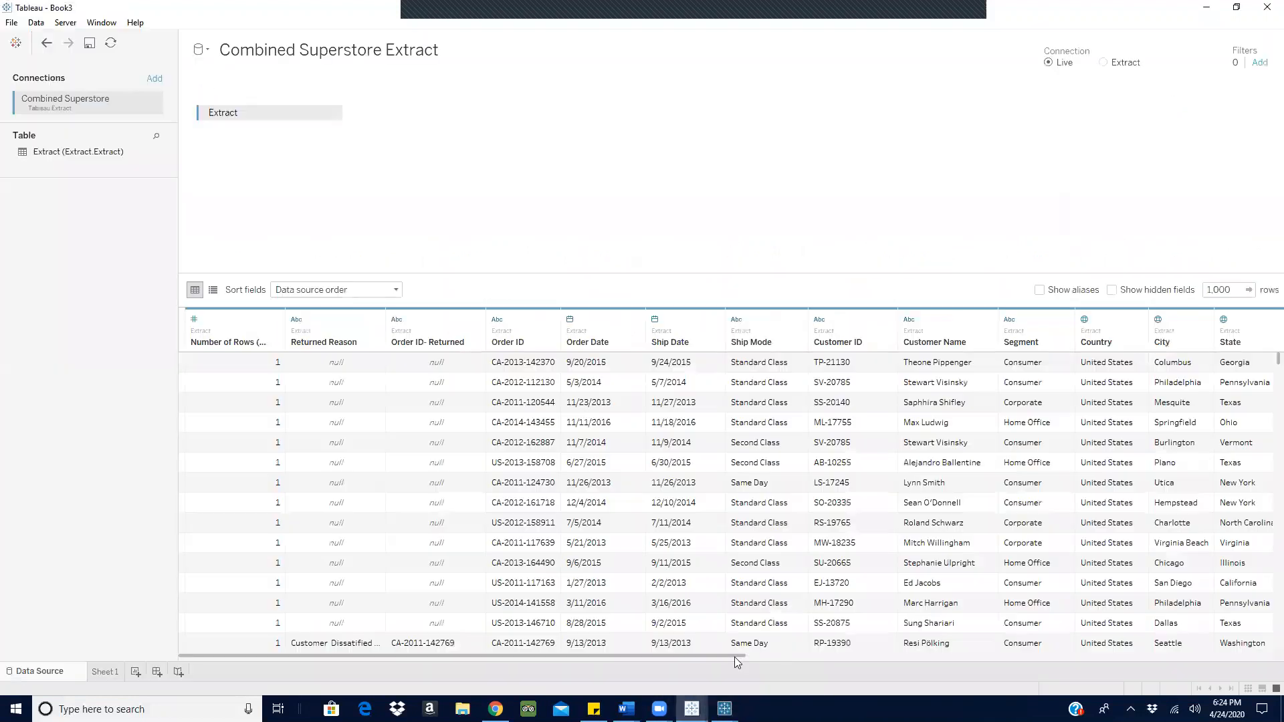
pyautogui.click(100, 671)
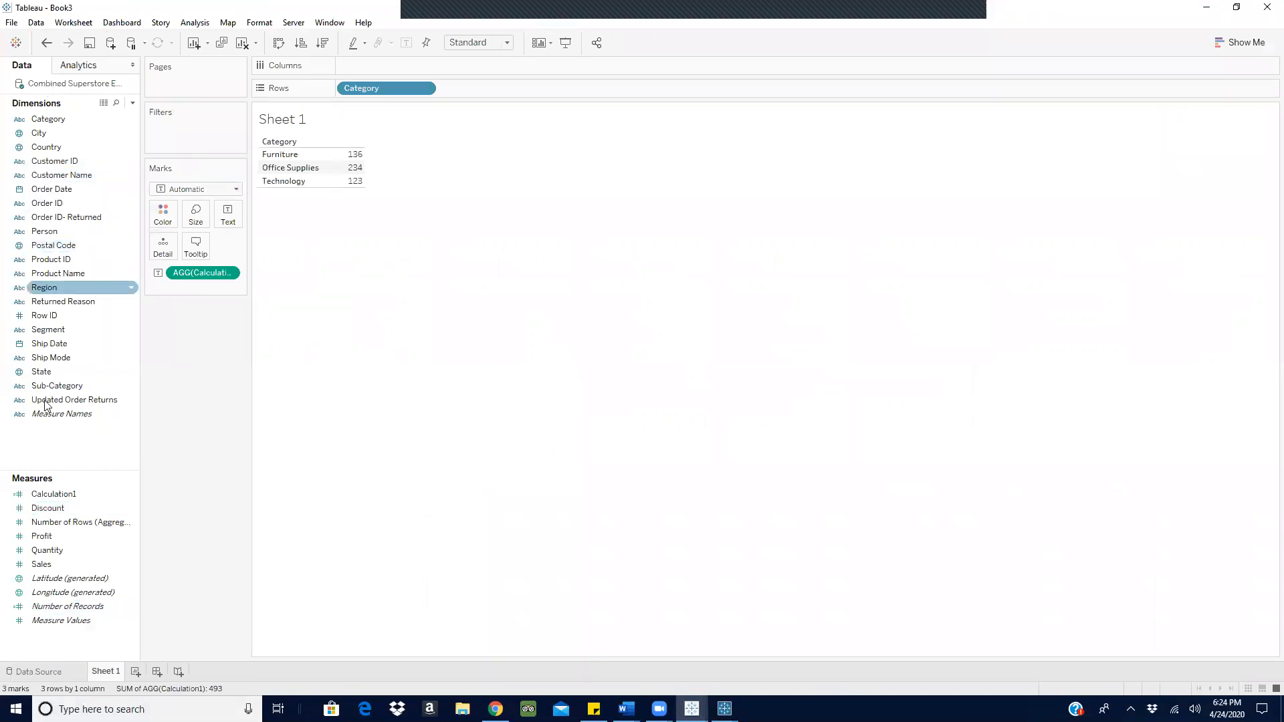
pyautogui.click(71, 565)
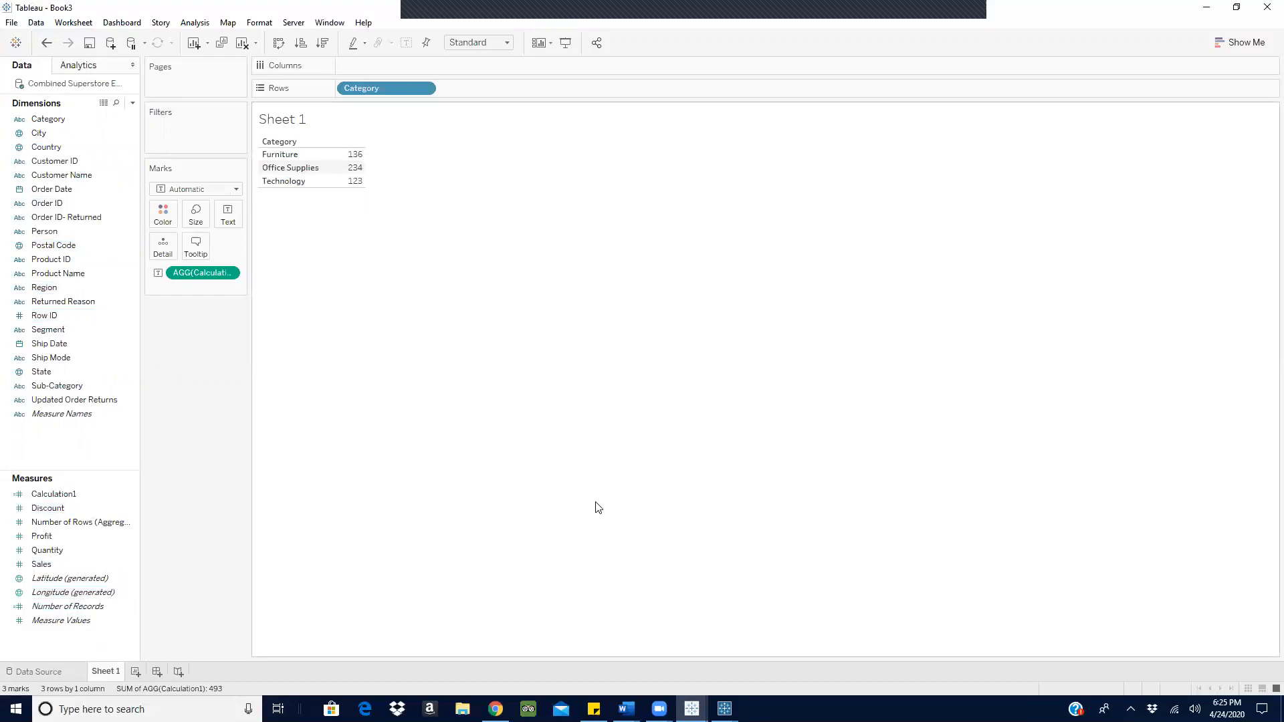
pyautogui.click(1206, 7)
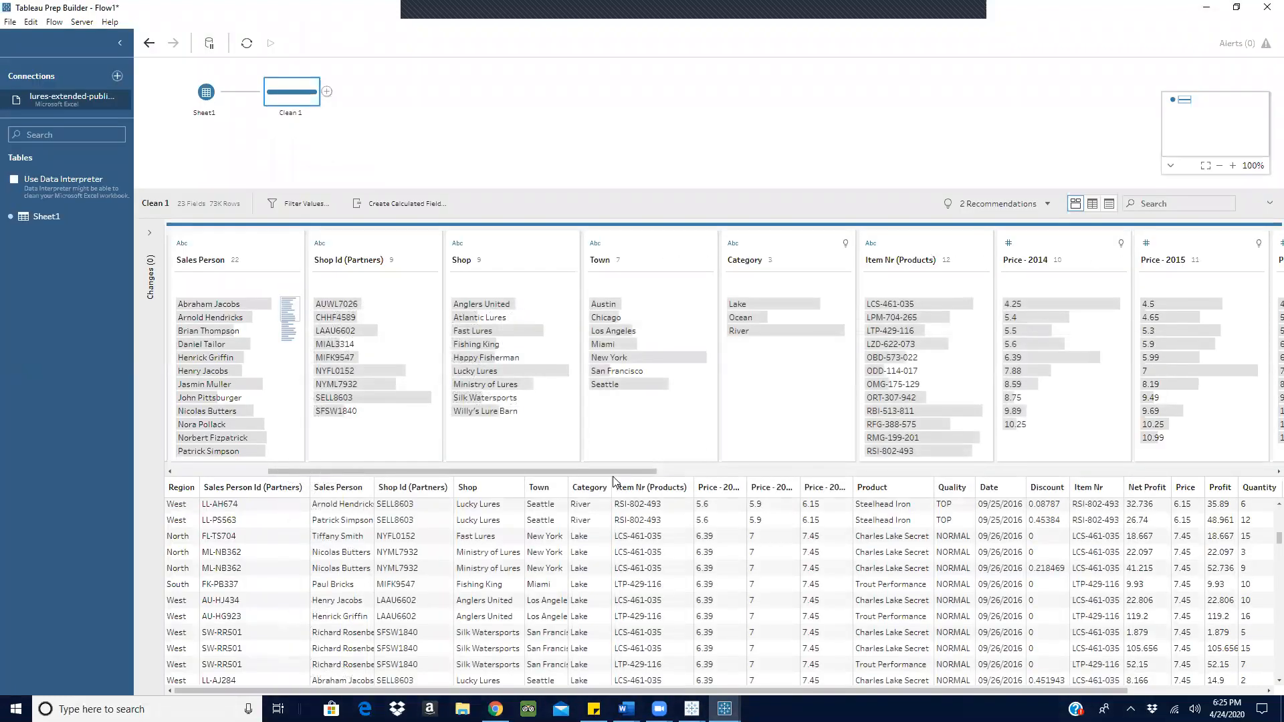
# Examine the Clean step's field profiles from Region through Shop Id, comparing the product, sales person and shop fields.
pyautogui.moveTo(619, 469); pyautogui.dragTo(1265, 528)
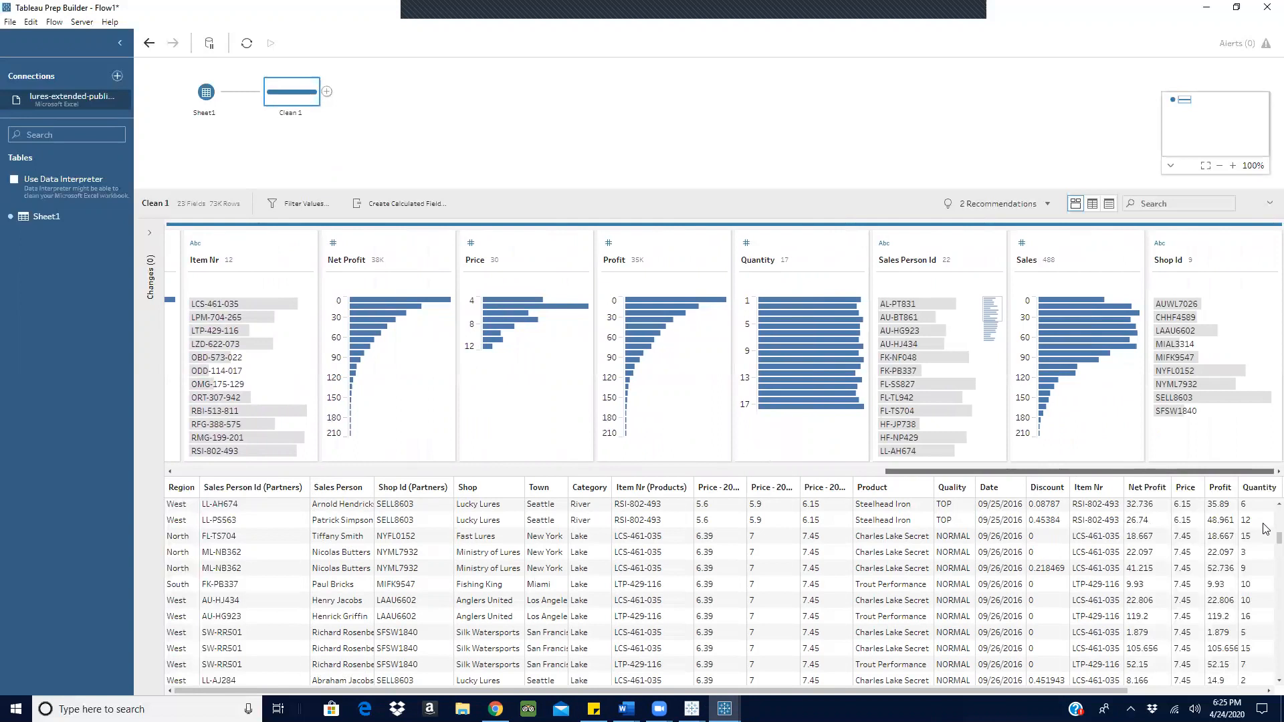
pyautogui.moveTo(1263, 525); pyautogui.dragTo(802, 485)
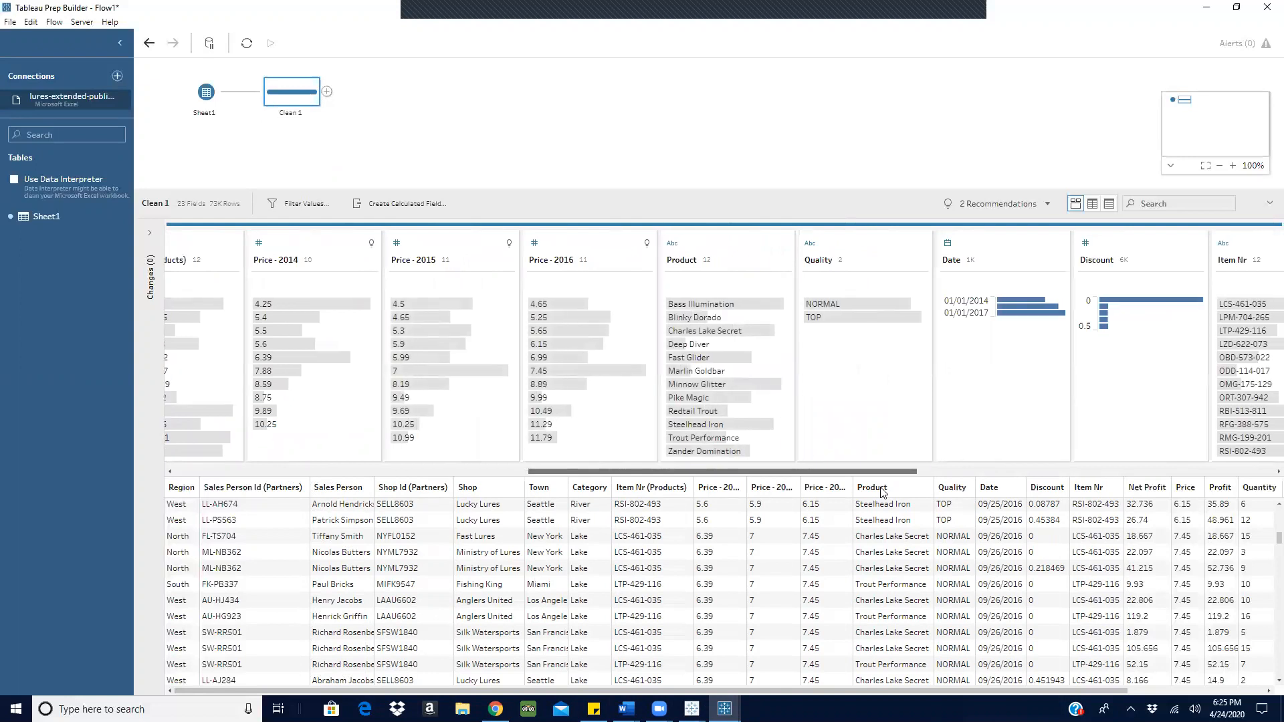
pyautogui.moveTo(883, 472); pyautogui.dragTo(1266, 467)
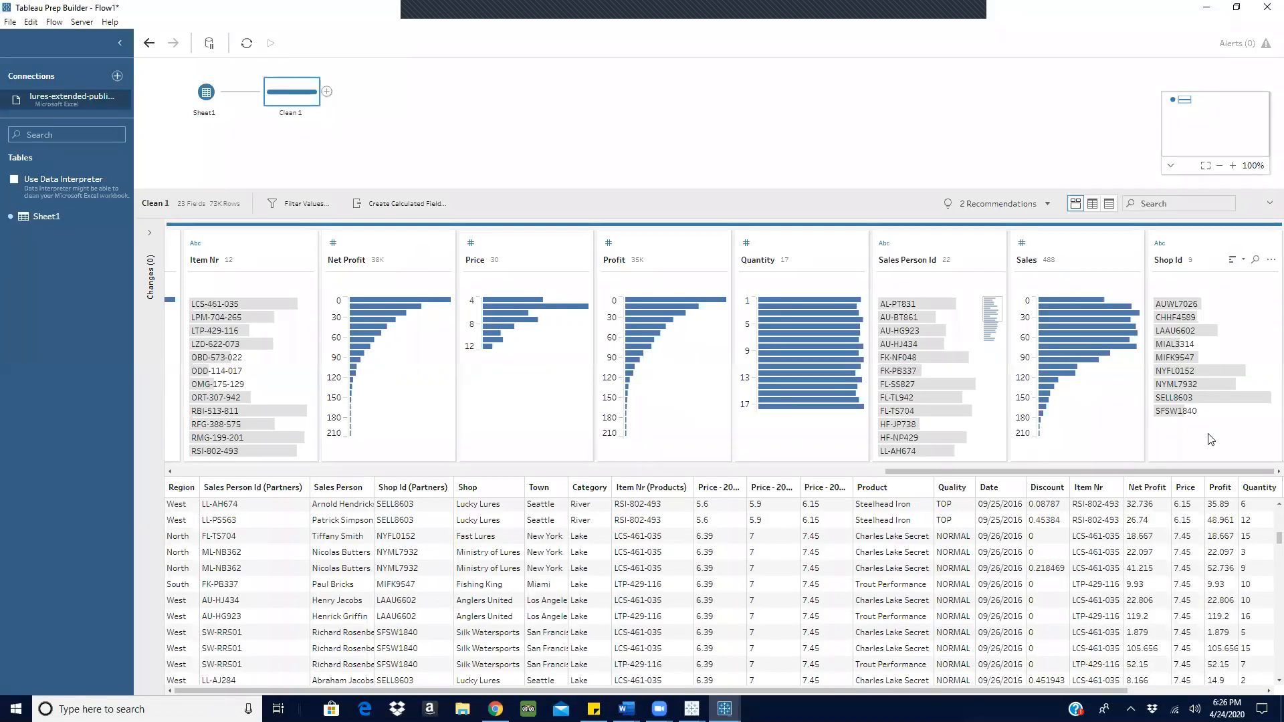
pyautogui.moveTo(1087, 463)
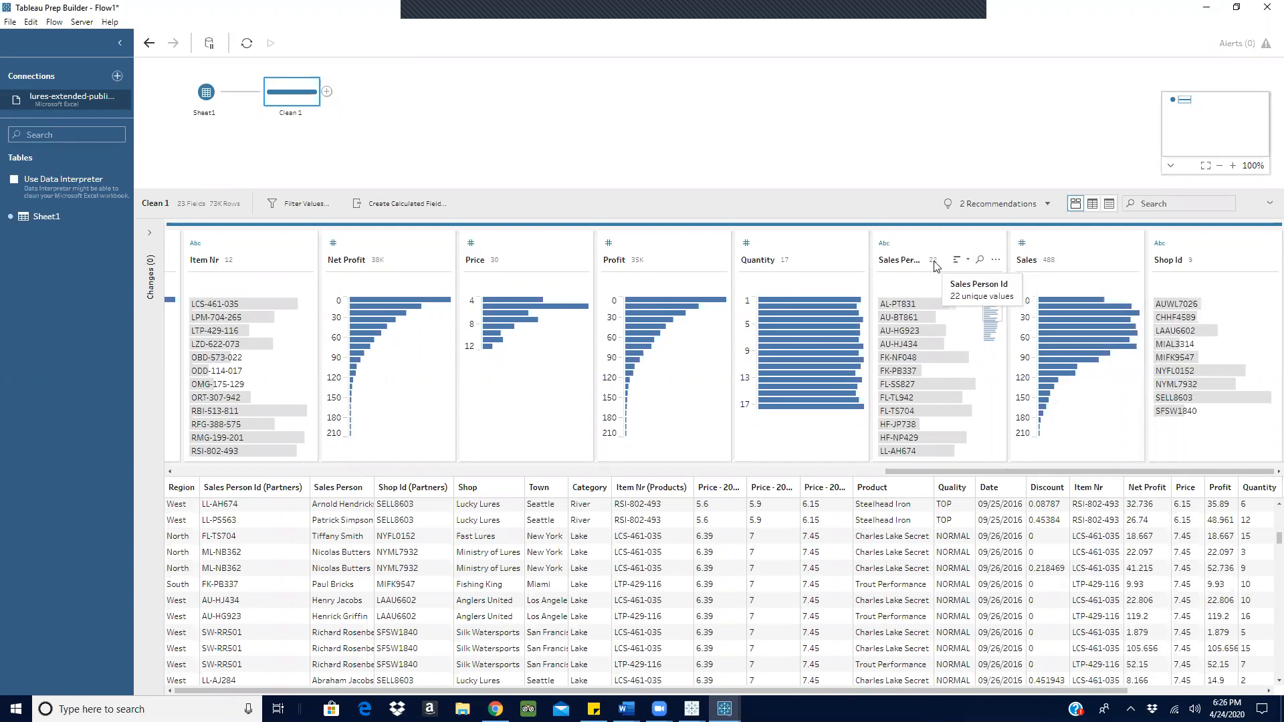
pyautogui.moveTo(1011, 468); pyautogui.dragTo(216, 461)
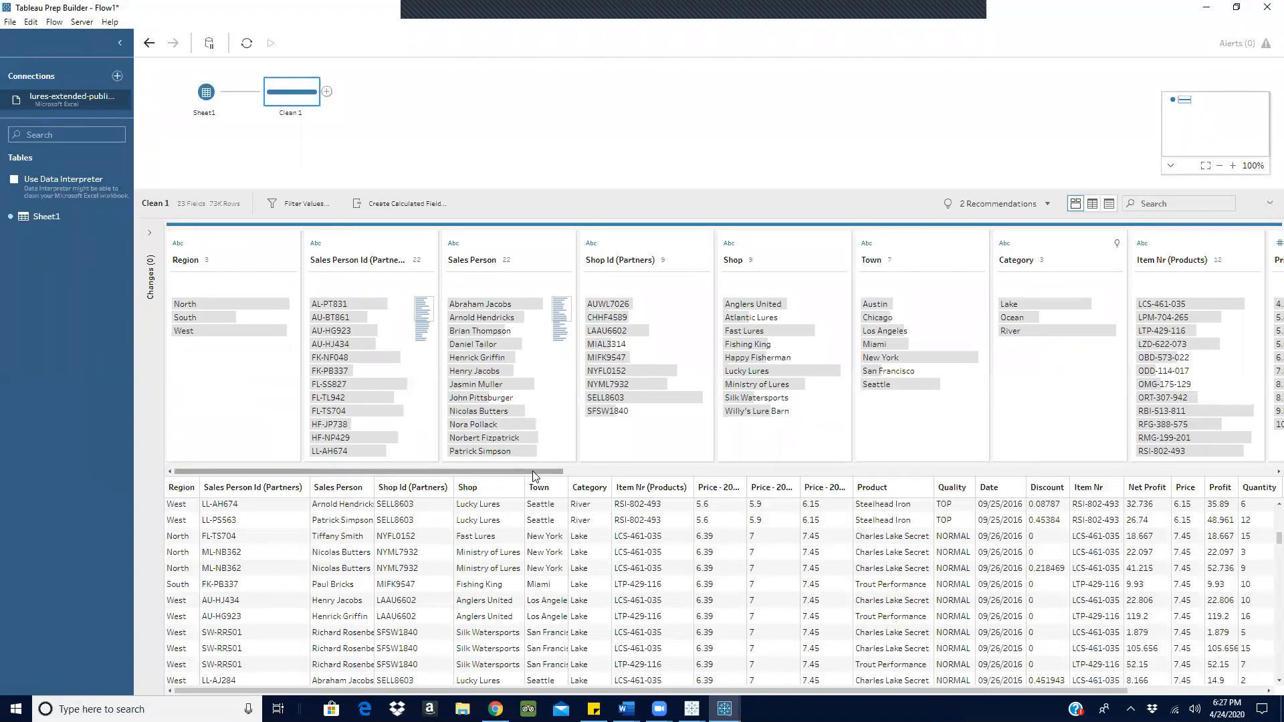
pyautogui.moveTo(532, 471); pyautogui.dragTo(1266, 506)
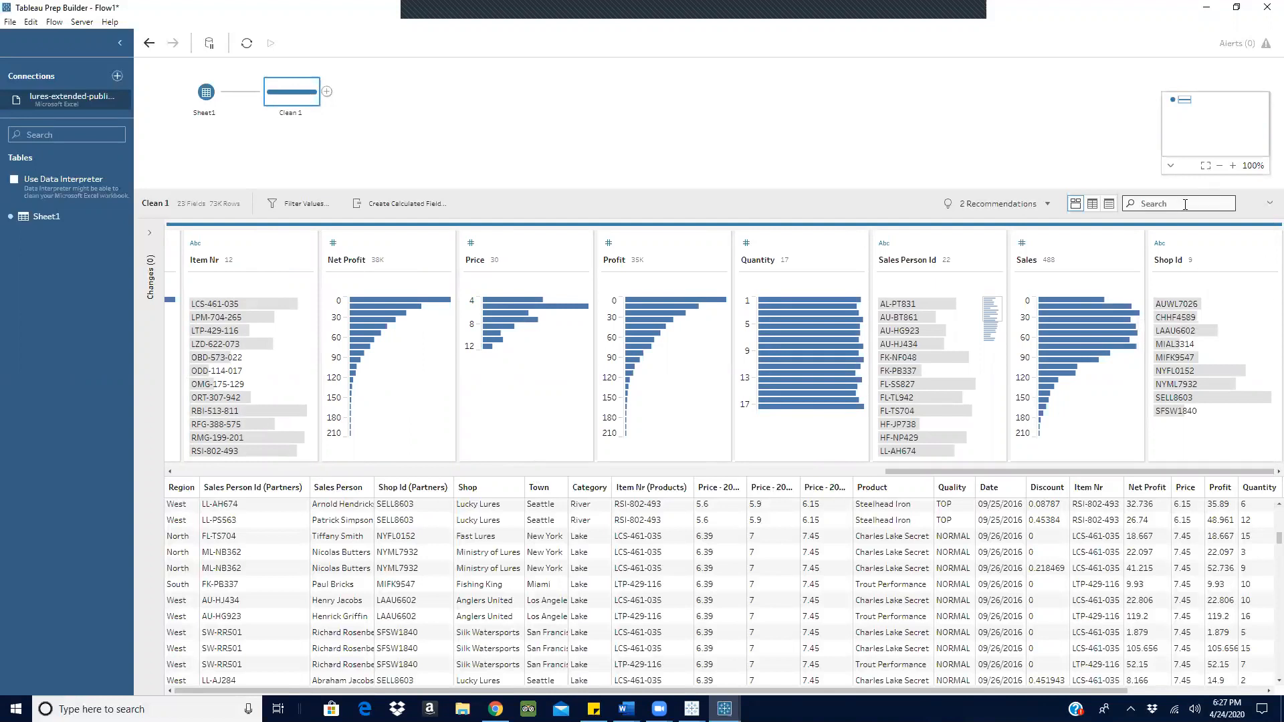
# Search the fields for "shop i", merge Shop Id into Shop Id (Partners), and check the merged values.
pyautogui.click(1185, 204)
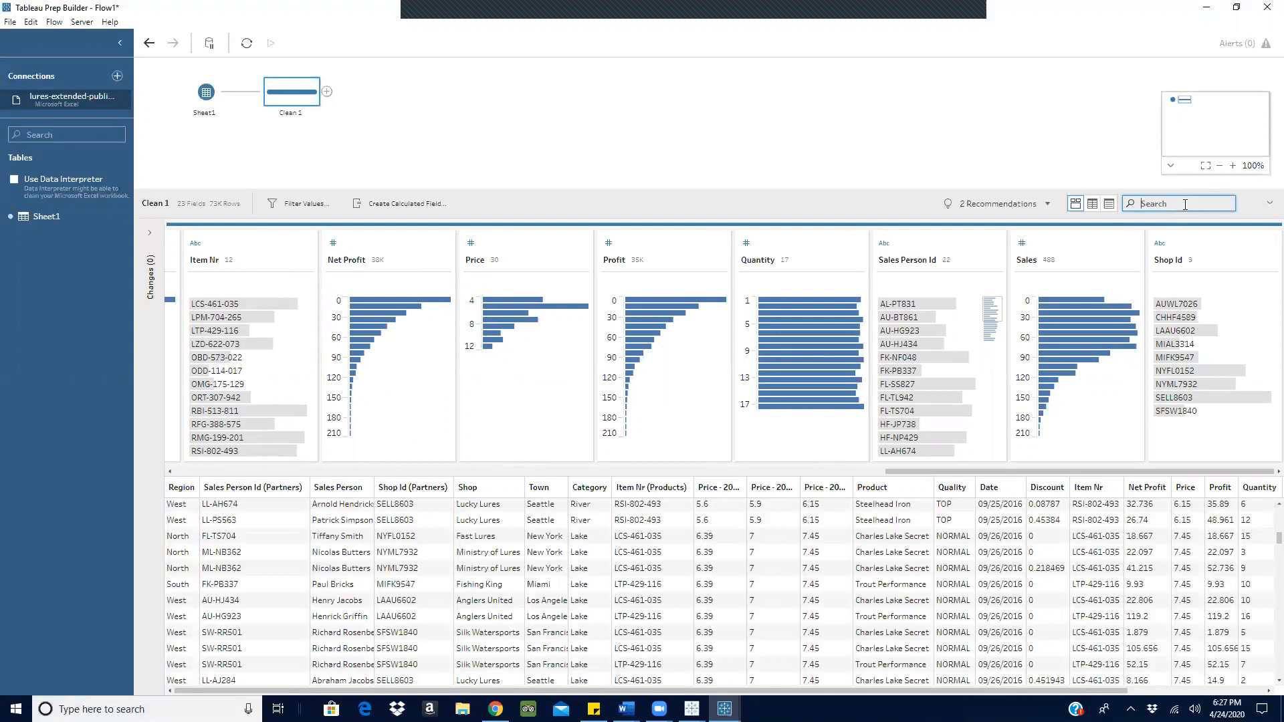
pyautogui.write('shop i')
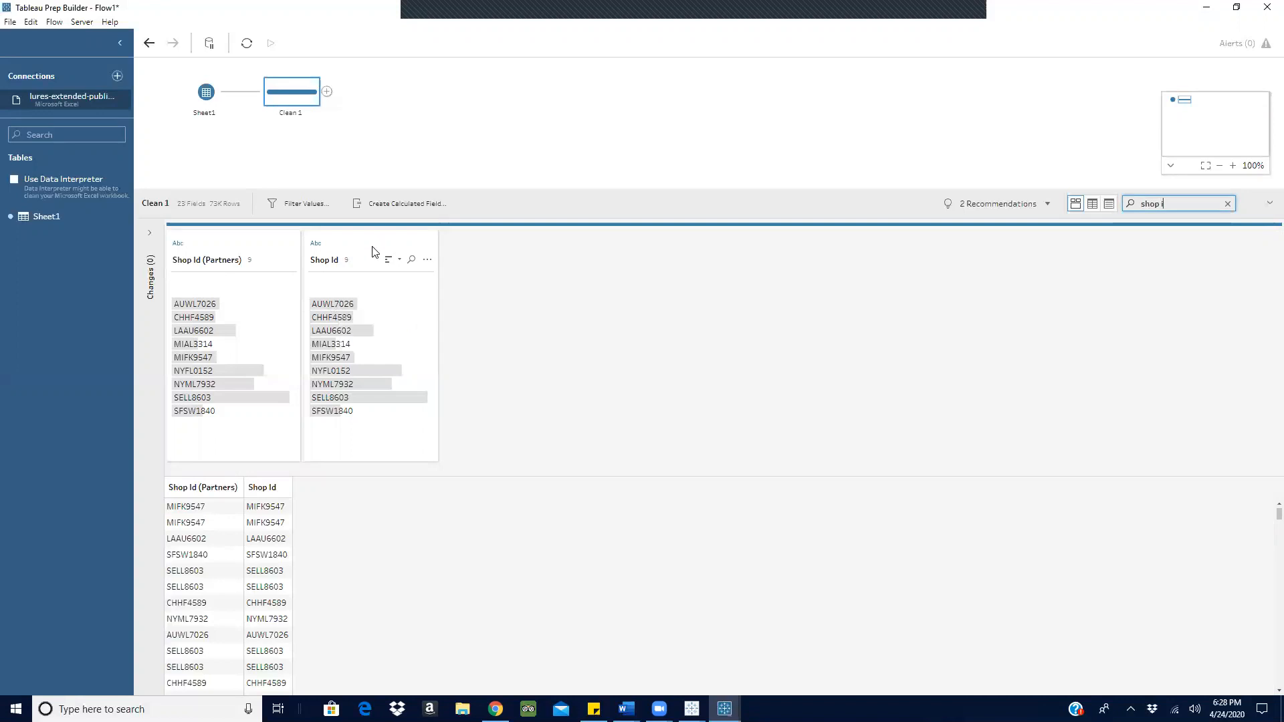
pyautogui.moveTo(367, 248); pyautogui.dragTo(223, 265)
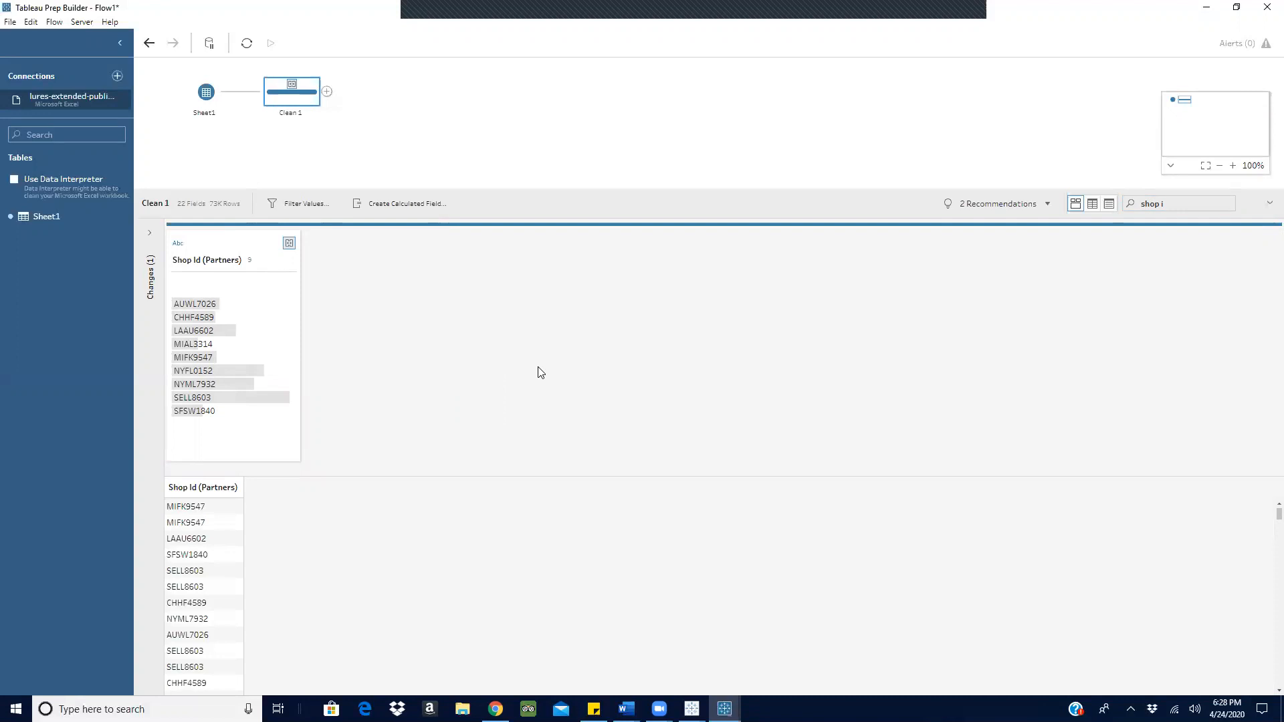
pyautogui.moveTo(207, 413)
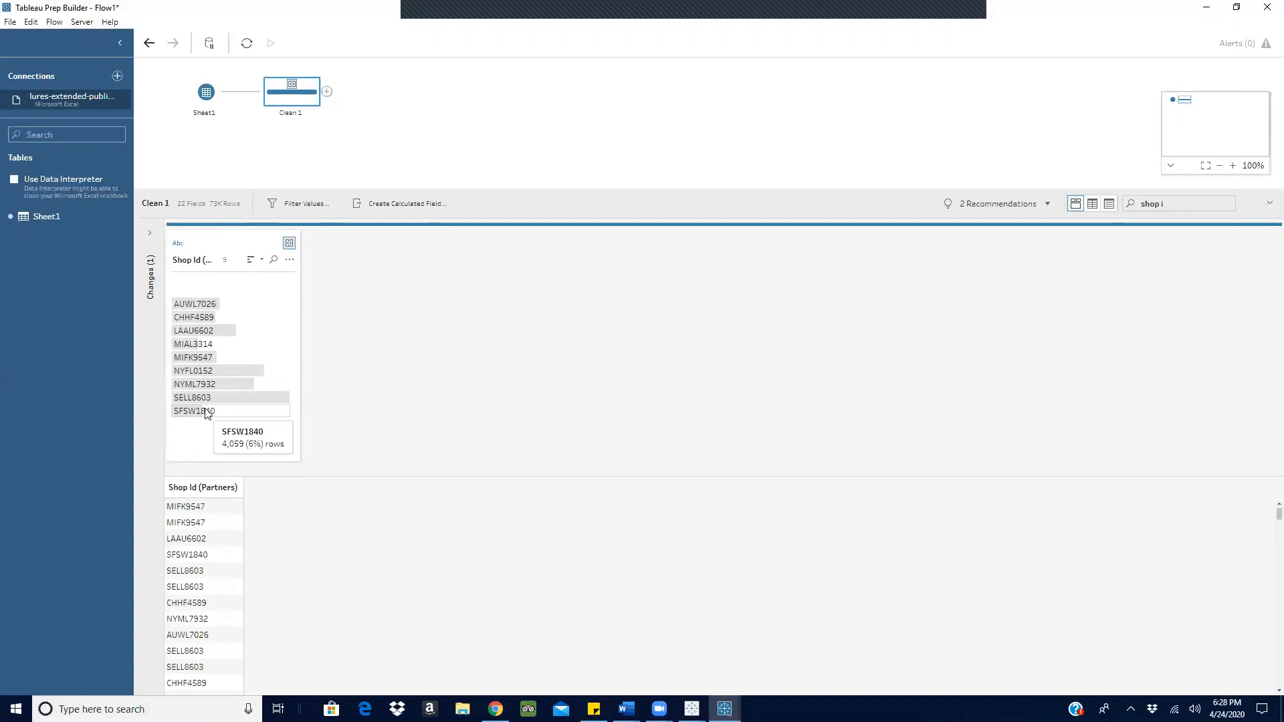
pyautogui.moveTo(192, 302)
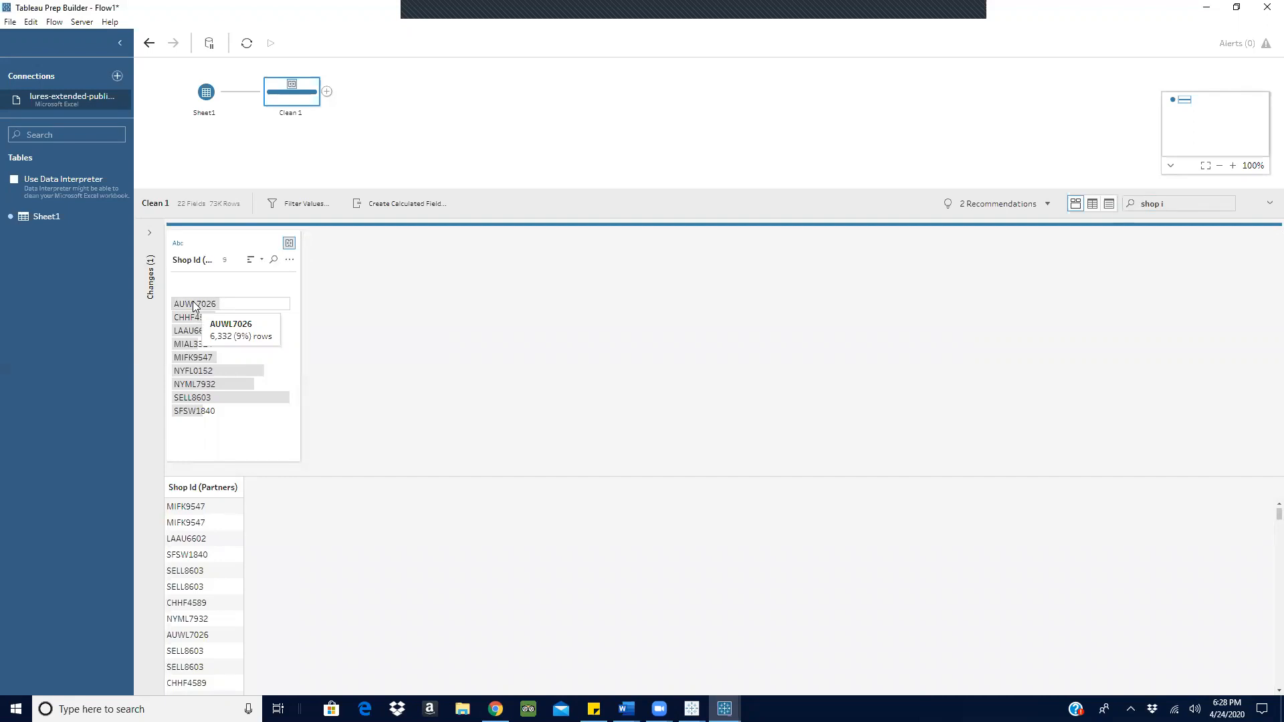
# Undo the merge of the two shop ID fields and clear the field search.
pyautogui.hotkey('ctrl', 'z')
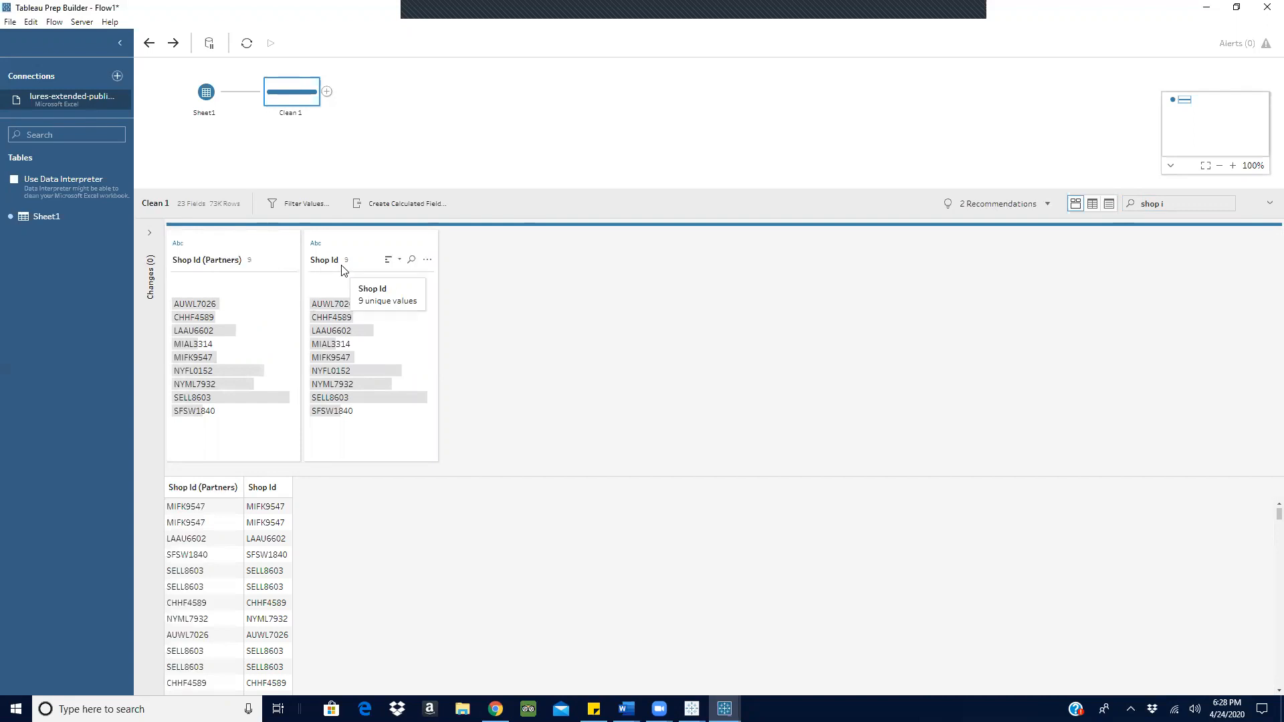
pyautogui.click(1179, 202)
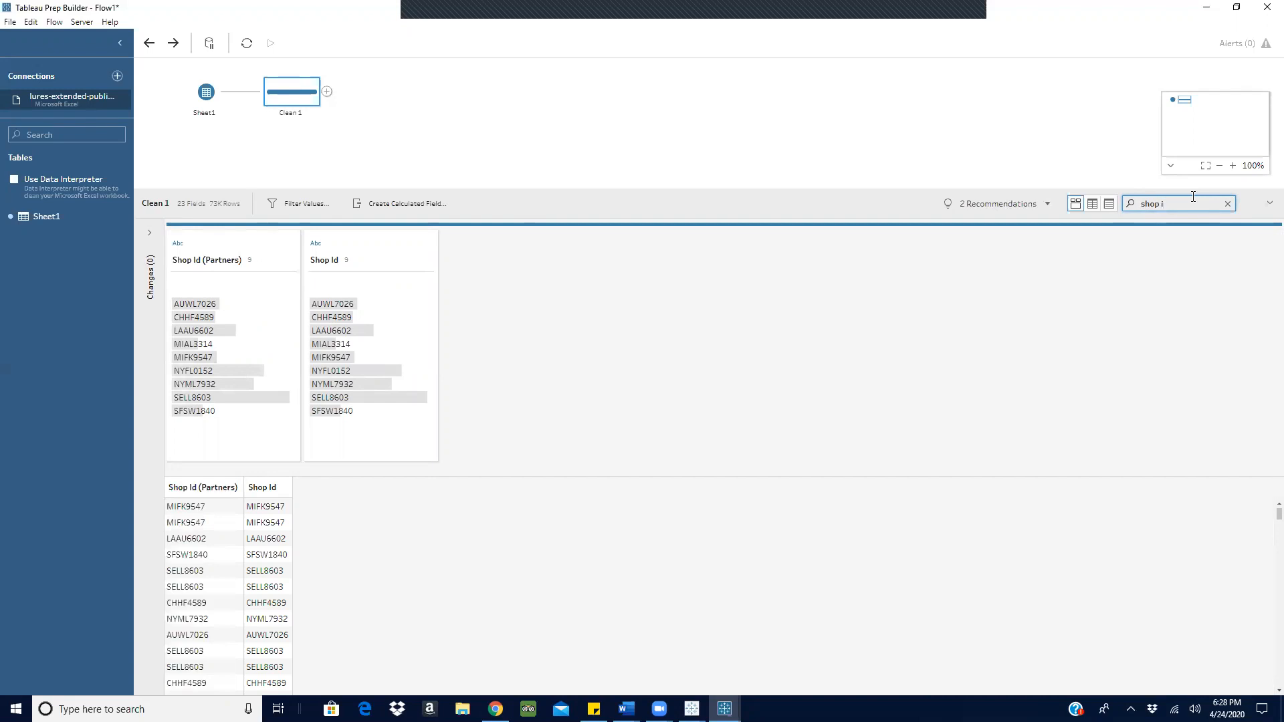
pyautogui.press('BackSpace')
pyautogui.press('BackSpace')
pyautogui.press('BackSpace')
pyautogui.press('BackSpace')
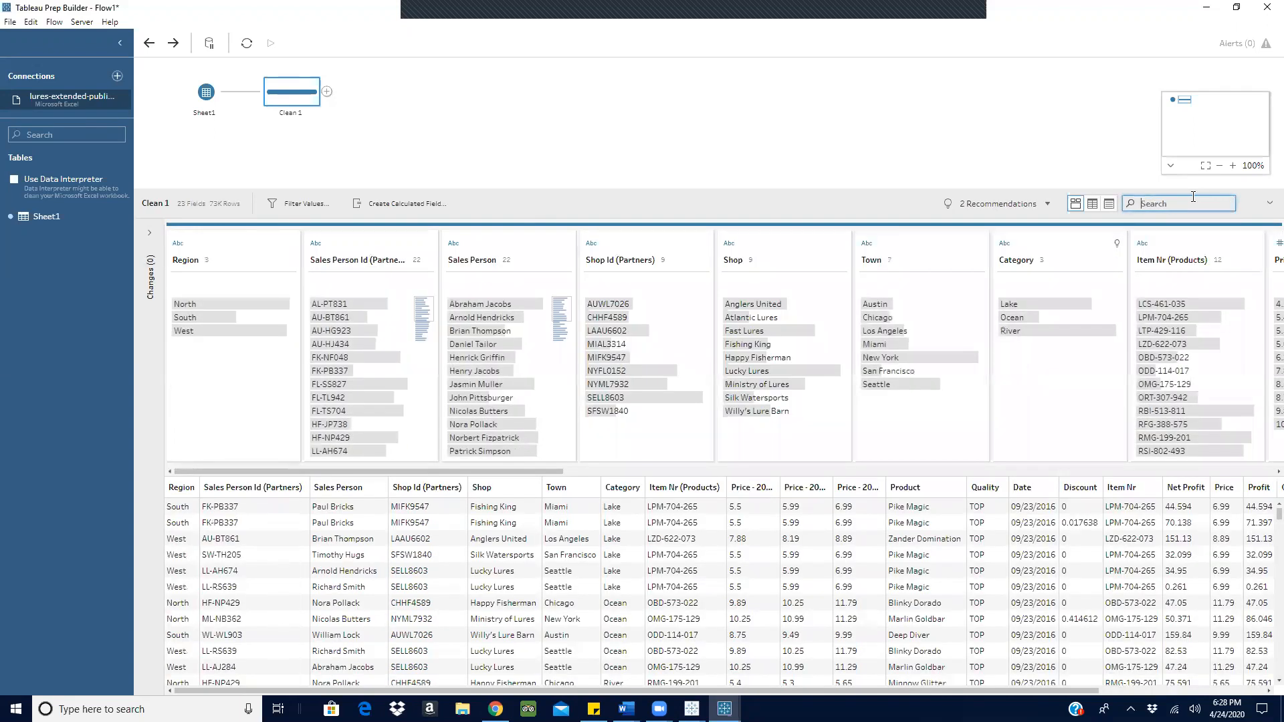
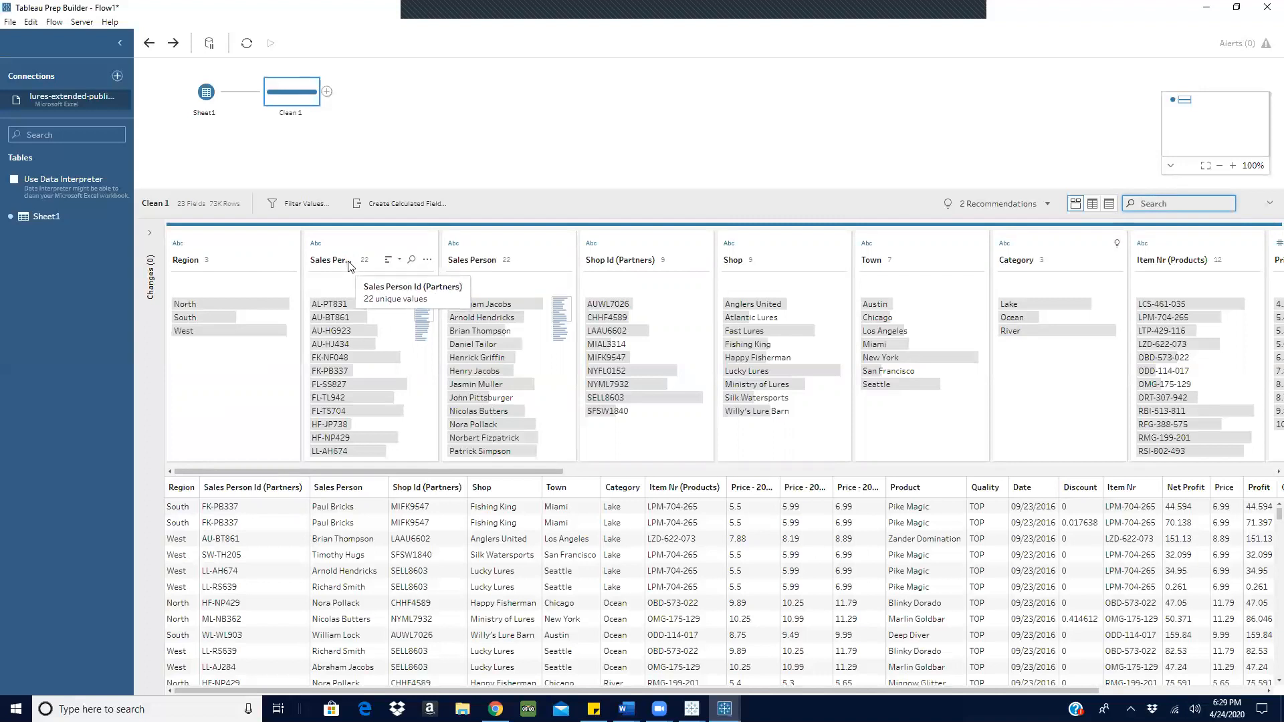
# Examine the Sales Person and Shop Id (Partners) values and the field profiles from Item Nr (Products) through Discount.
pyautogui.moveTo(490, 307)
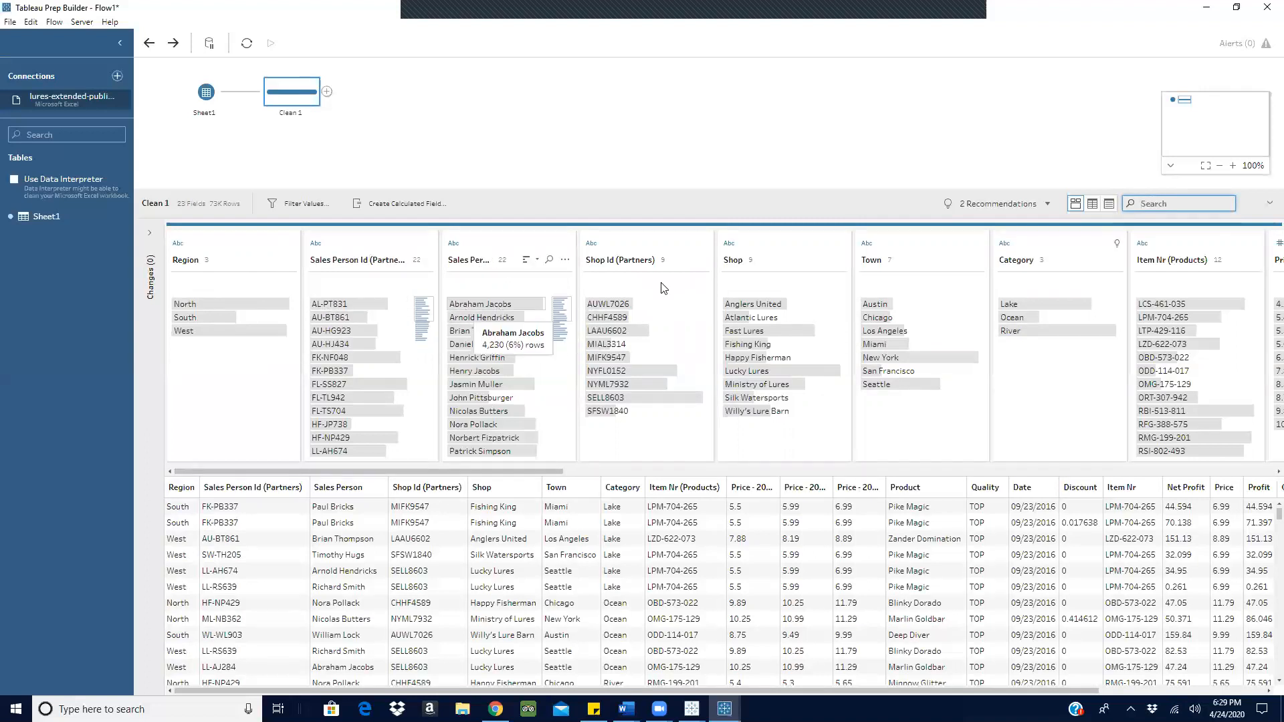
pyautogui.moveTo(618, 349)
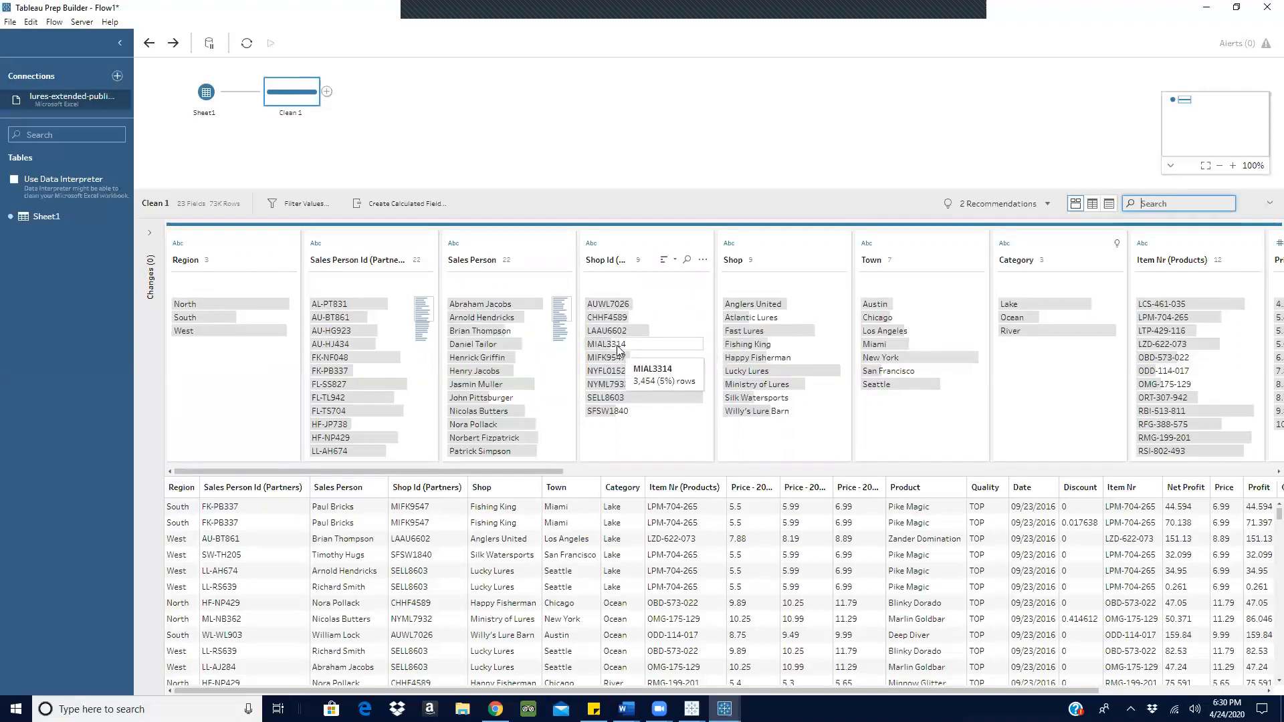
pyautogui.moveTo(590, 377)
pyautogui.moveTo(486, 442)
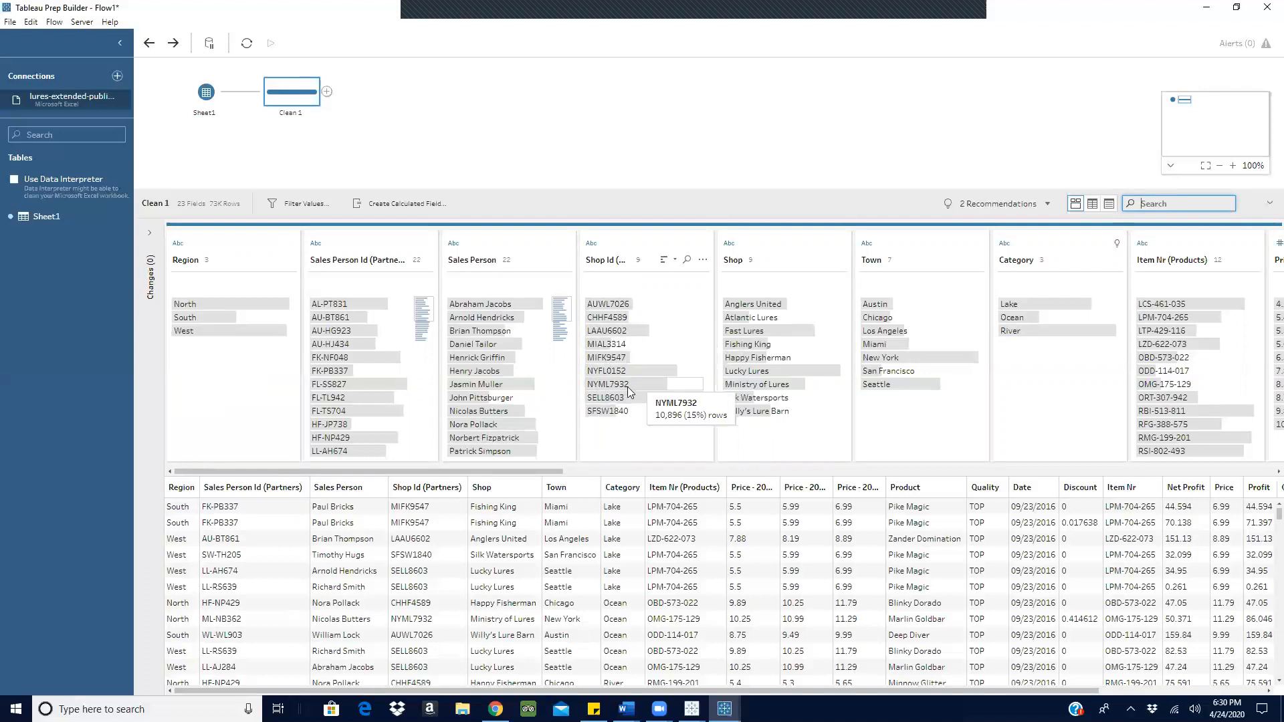
pyautogui.moveTo(448, 473); pyautogui.dragTo(744, 470)
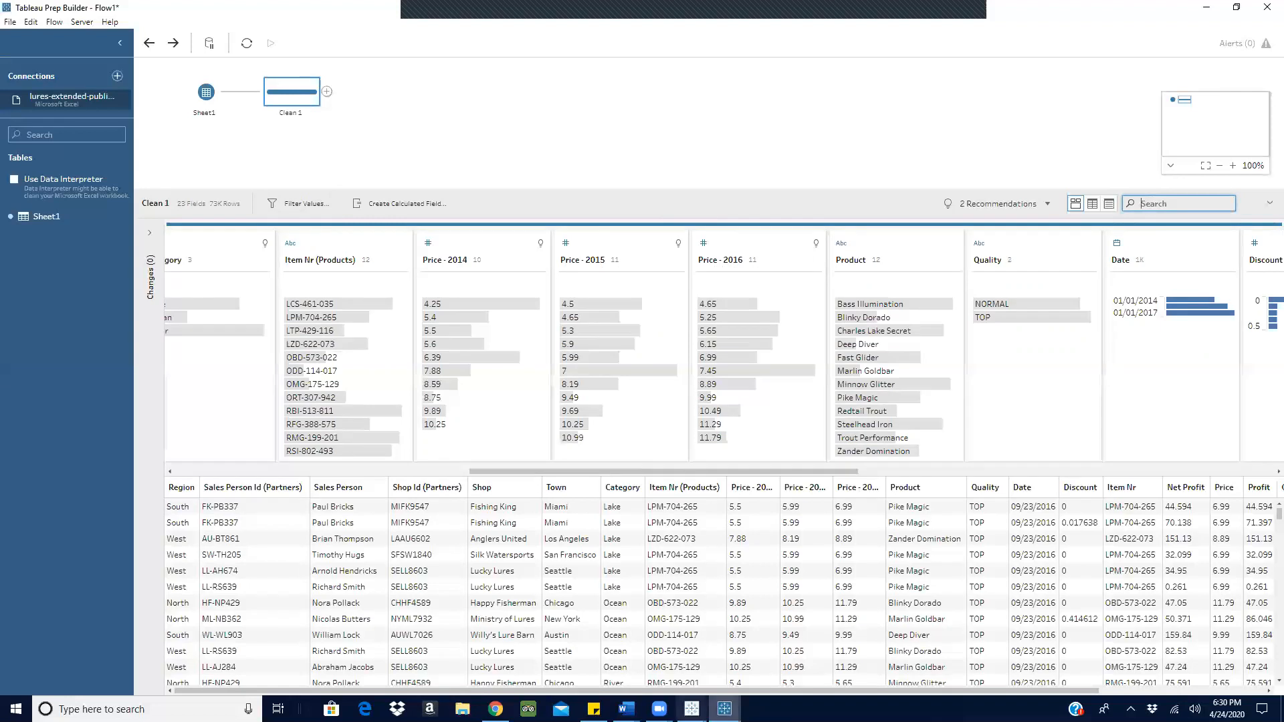
# Switch to the Superstore workbook in Tableau Desktop and clear Sheet 1.
pyautogui.click(692, 708)
pyautogui.click(753, 661)
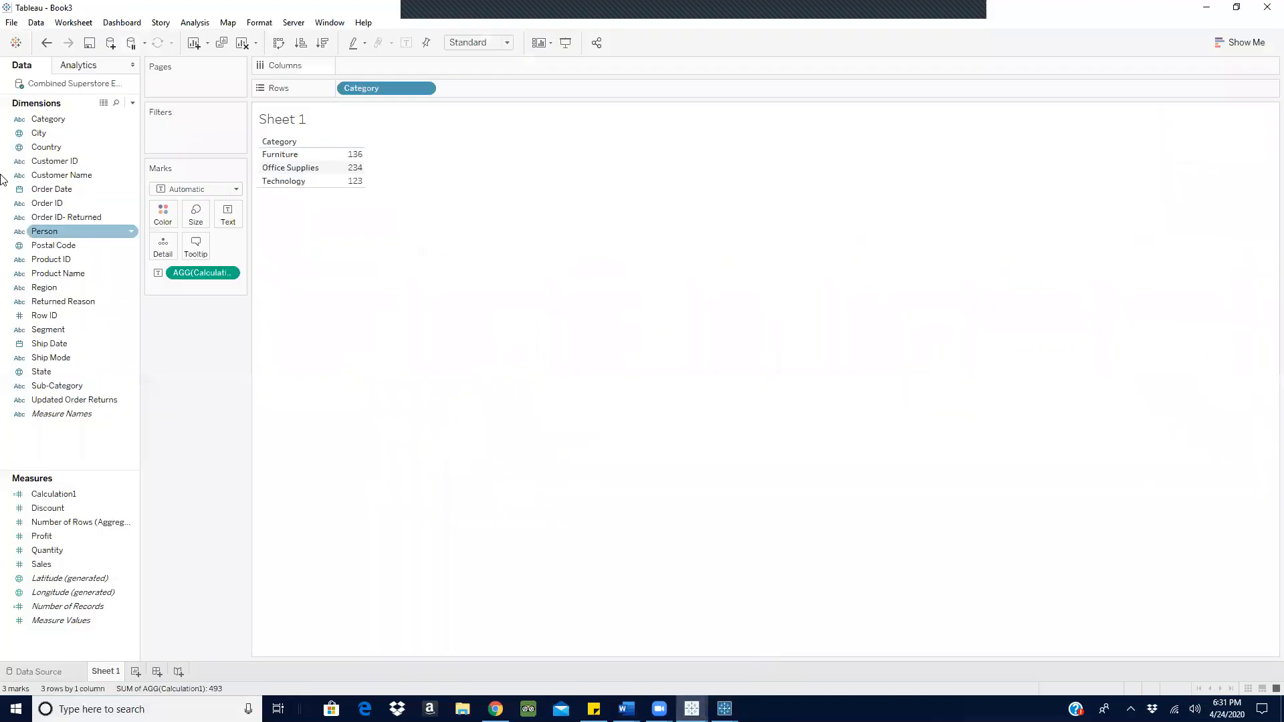
pyautogui.click(242, 43)
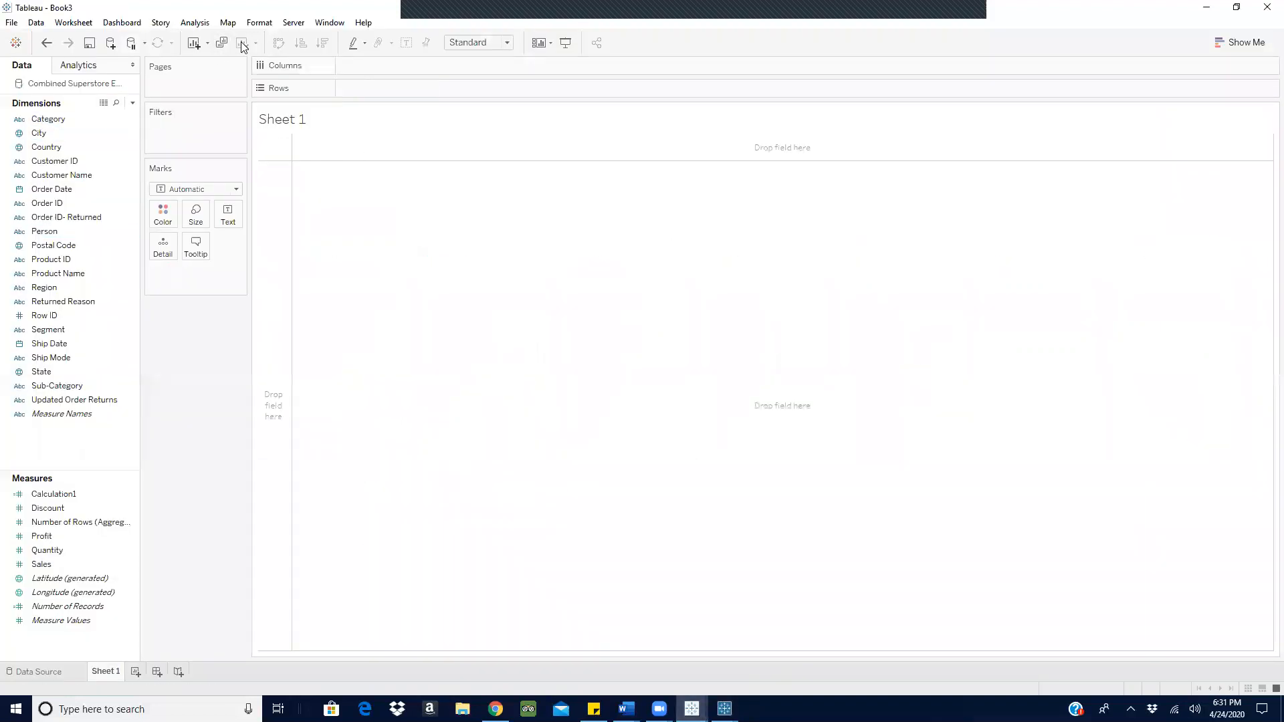
# Filter Order Date by Years with no year selected, and copy YEAR(Order Date) from the filters to Rows.
pyautogui.click(59, 191)
pyautogui.moveTo(58, 194); pyautogui.dragTo(169, 131)
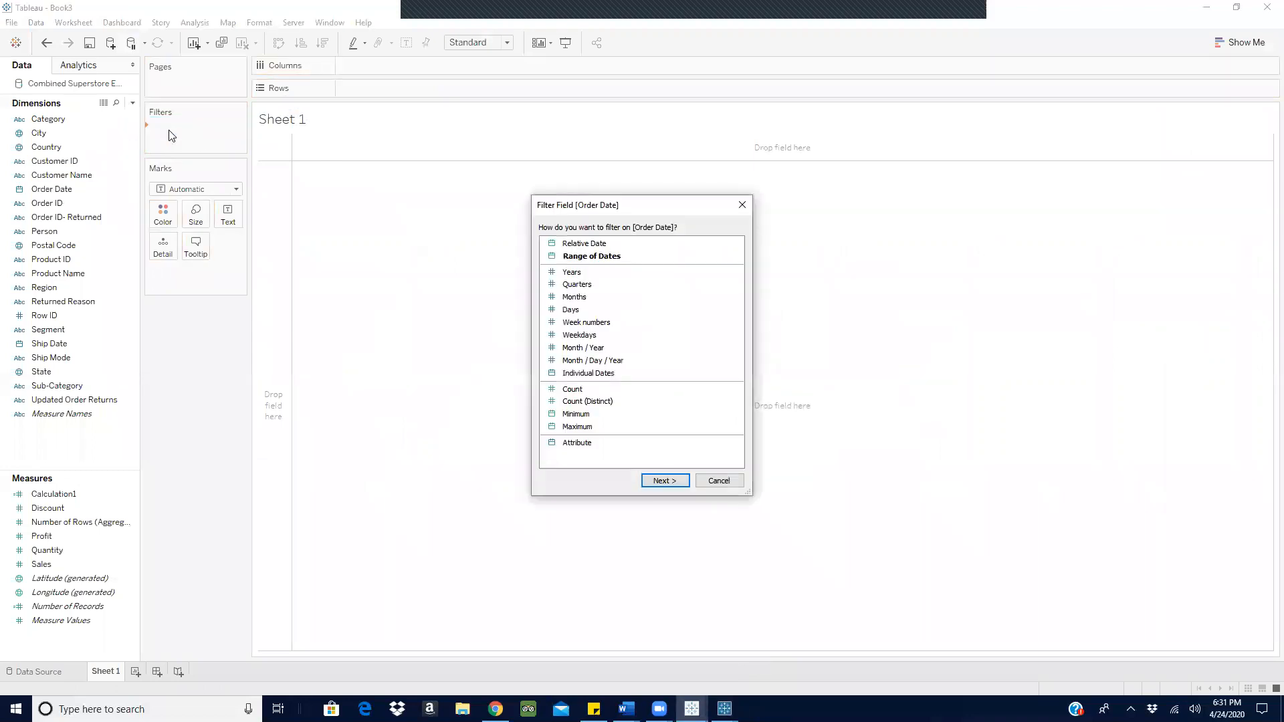
pyautogui.click(587, 271)
pyautogui.click(664, 481)
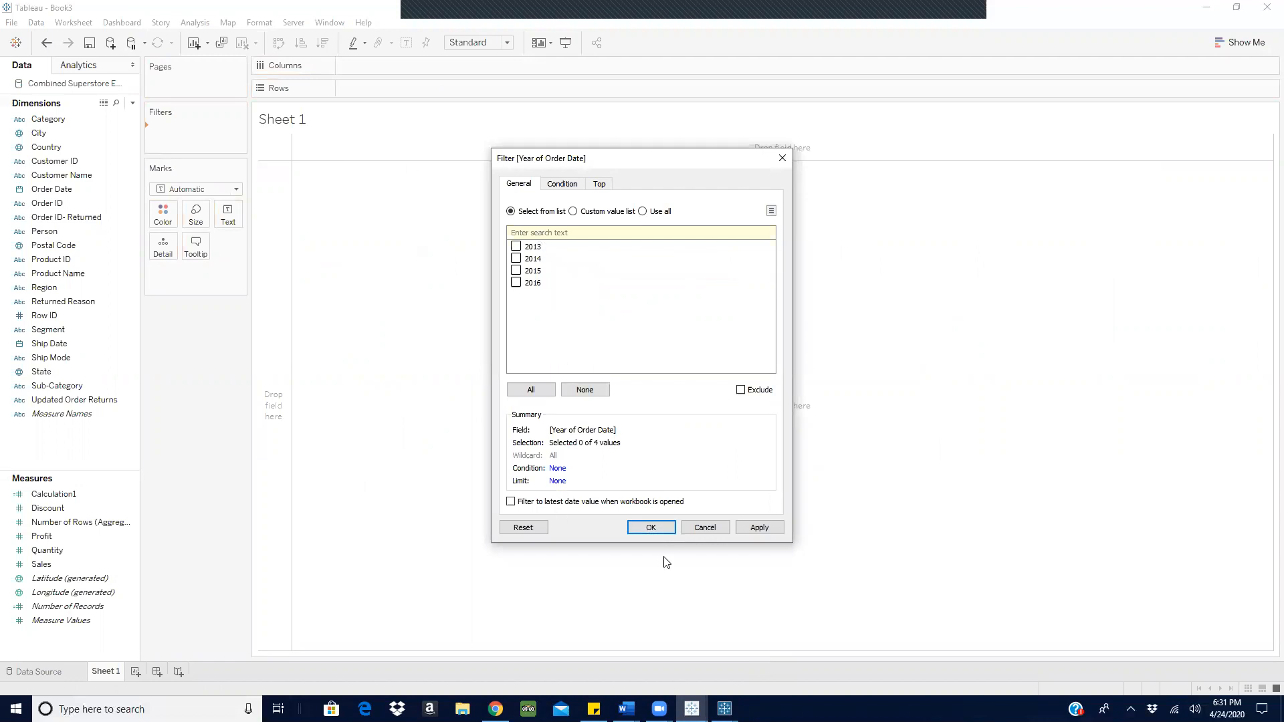
pyautogui.click(762, 530)
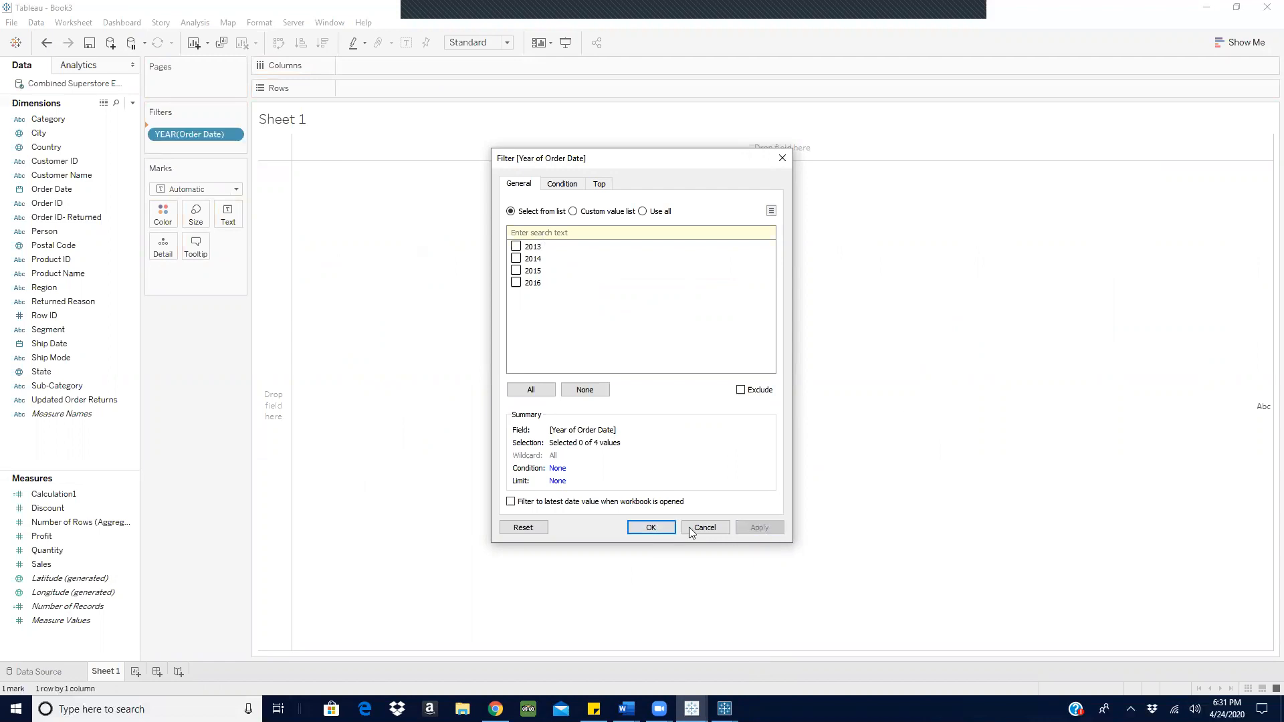
pyautogui.click(652, 526)
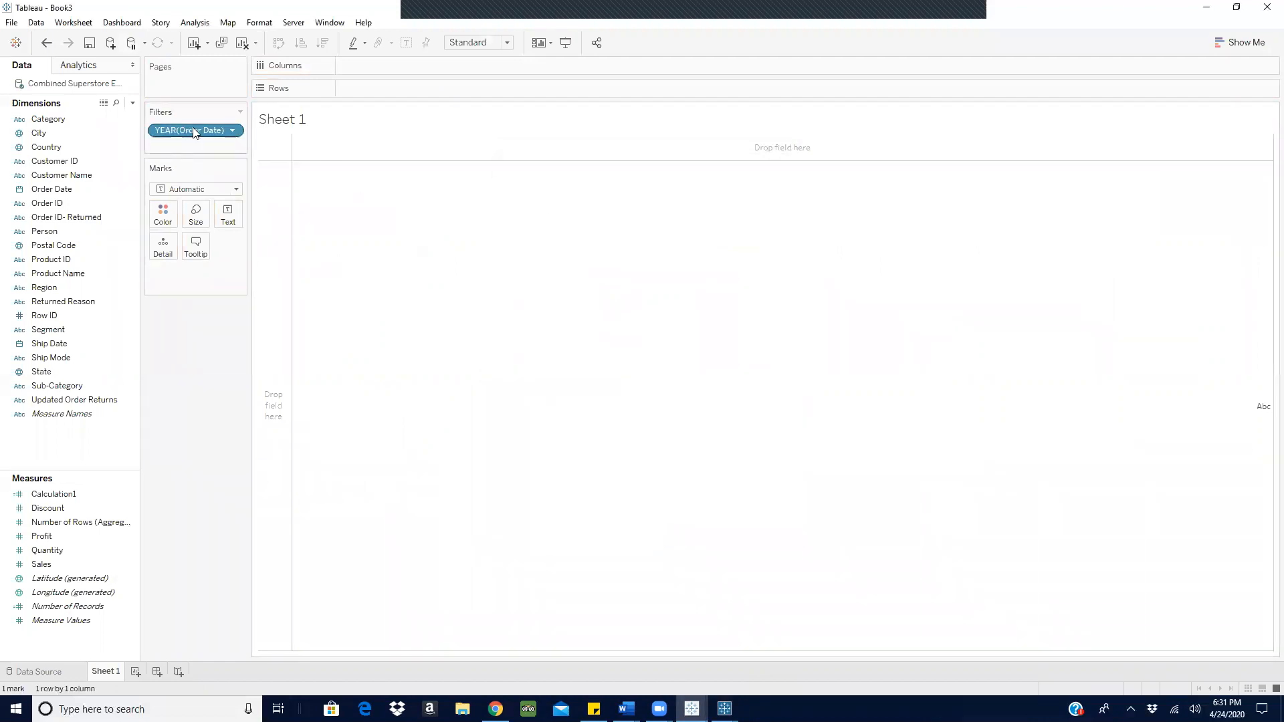
pyautogui.moveTo(193, 132); pyautogui.dragTo(391, 89)
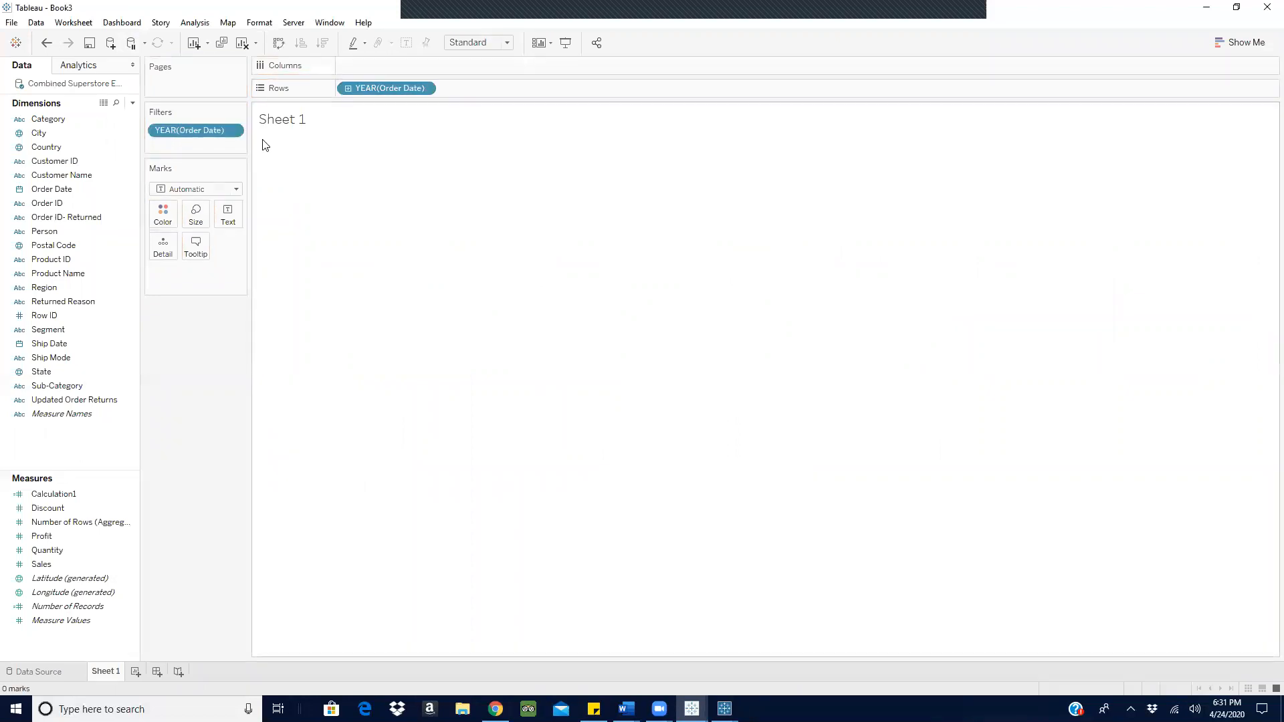
# Include all years from 2013 to 2016 in the Order Date filter and add the sum of Sales for each year.
pyautogui.click(232, 130)
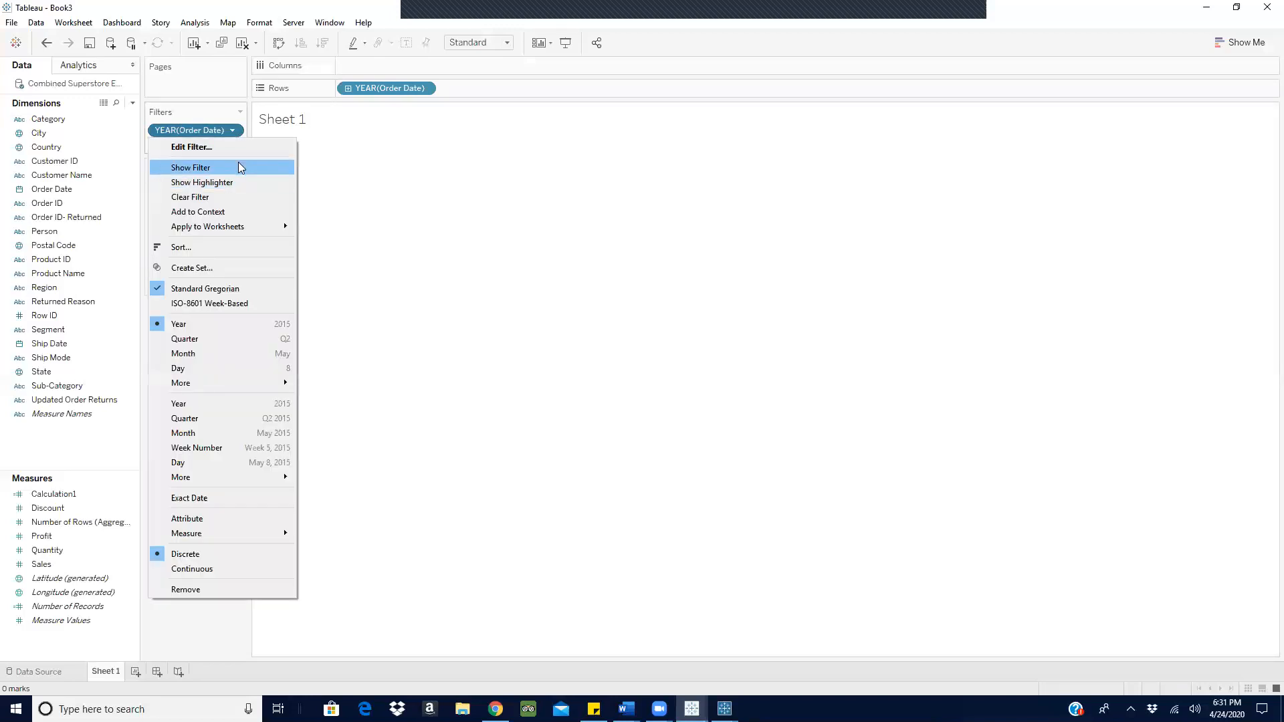
pyautogui.click(235, 148)
pyautogui.click(531, 390)
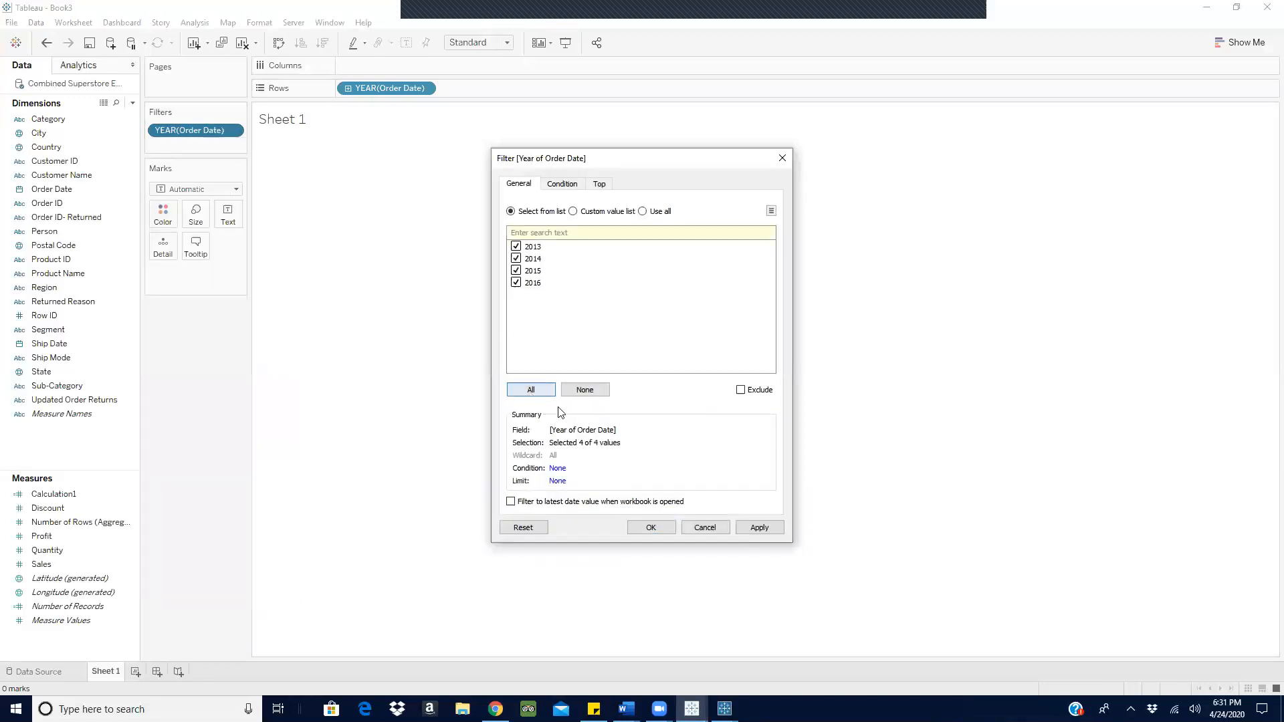
pyautogui.click(760, 528)
pyautogui.click(642, 528)
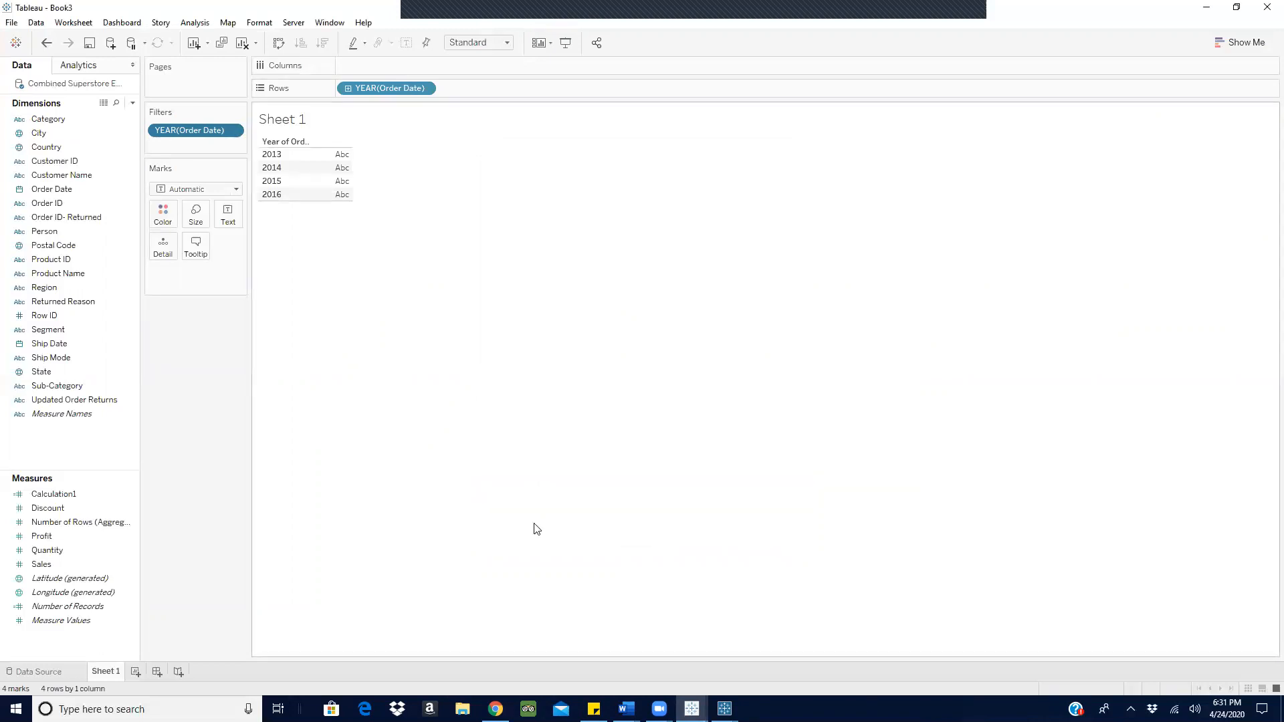
pyautogui.moveTo(41, 564); pyautogui.dragTo(338, 179)
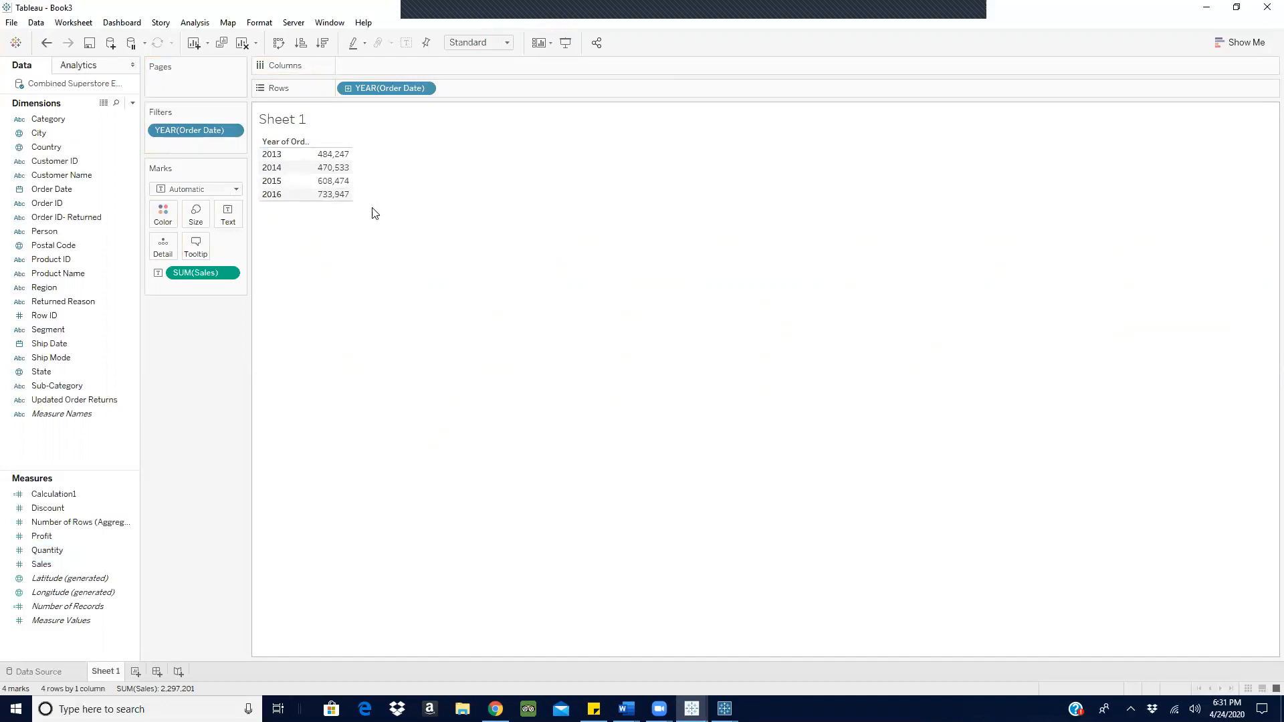
pyautogui.moveTo(329, 201)
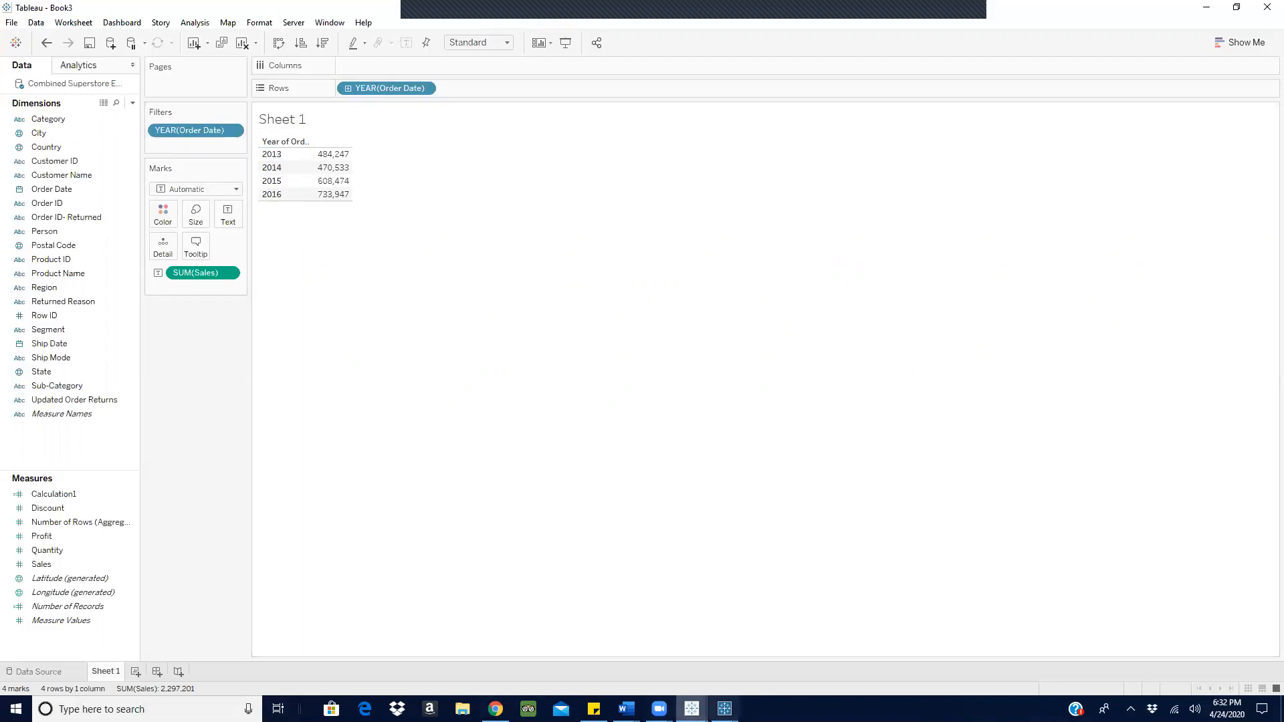
# View the lures-extended-public flow in Tableau Prep Builder, and return to the Superstore workbook in Tableau Desktop.
pyautogui.moveTo(724, 709)
pyautogui.click(849, 646)
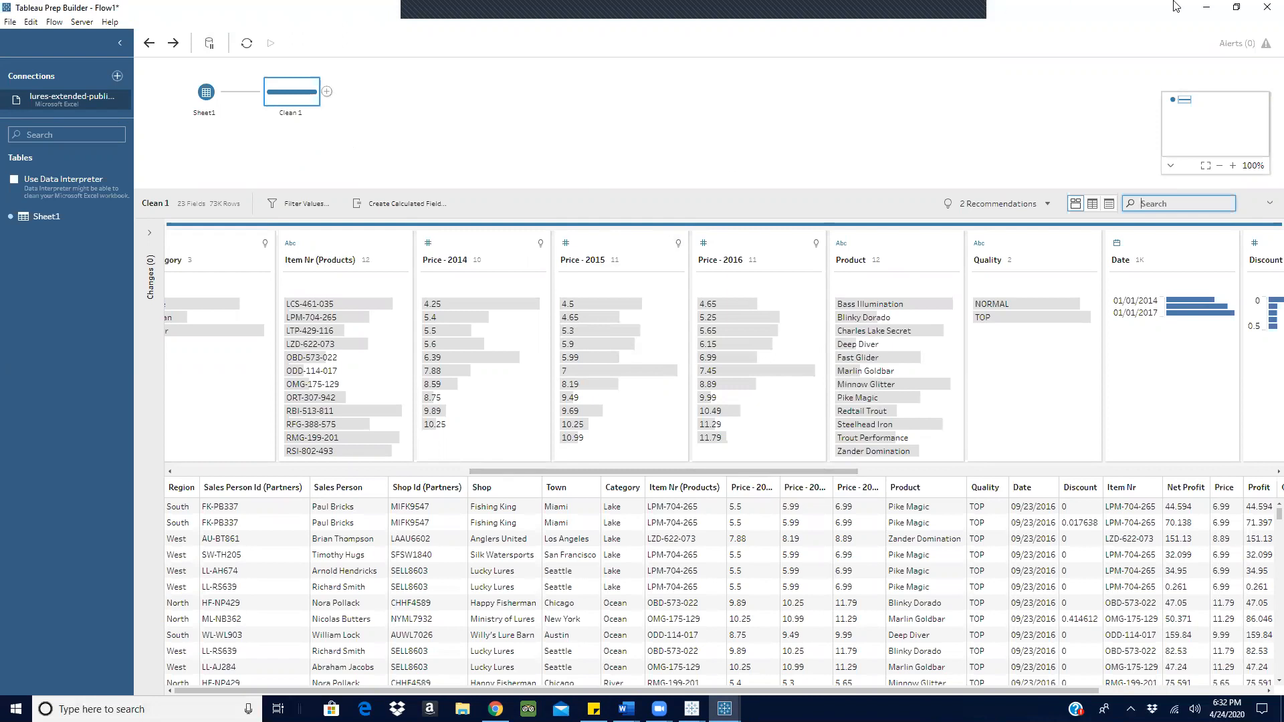
pyautogui.click(1207, 10)
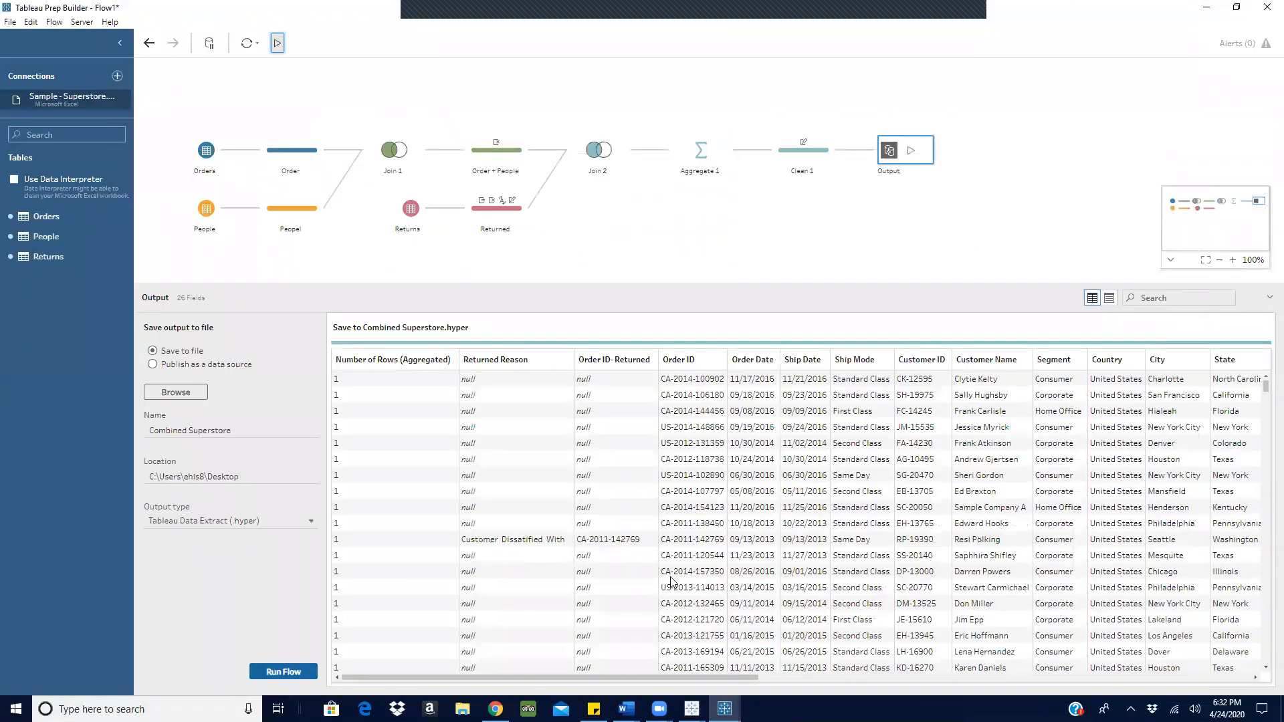
pyautogui.click(1207, 8)
pyautogui.click(786, 671)
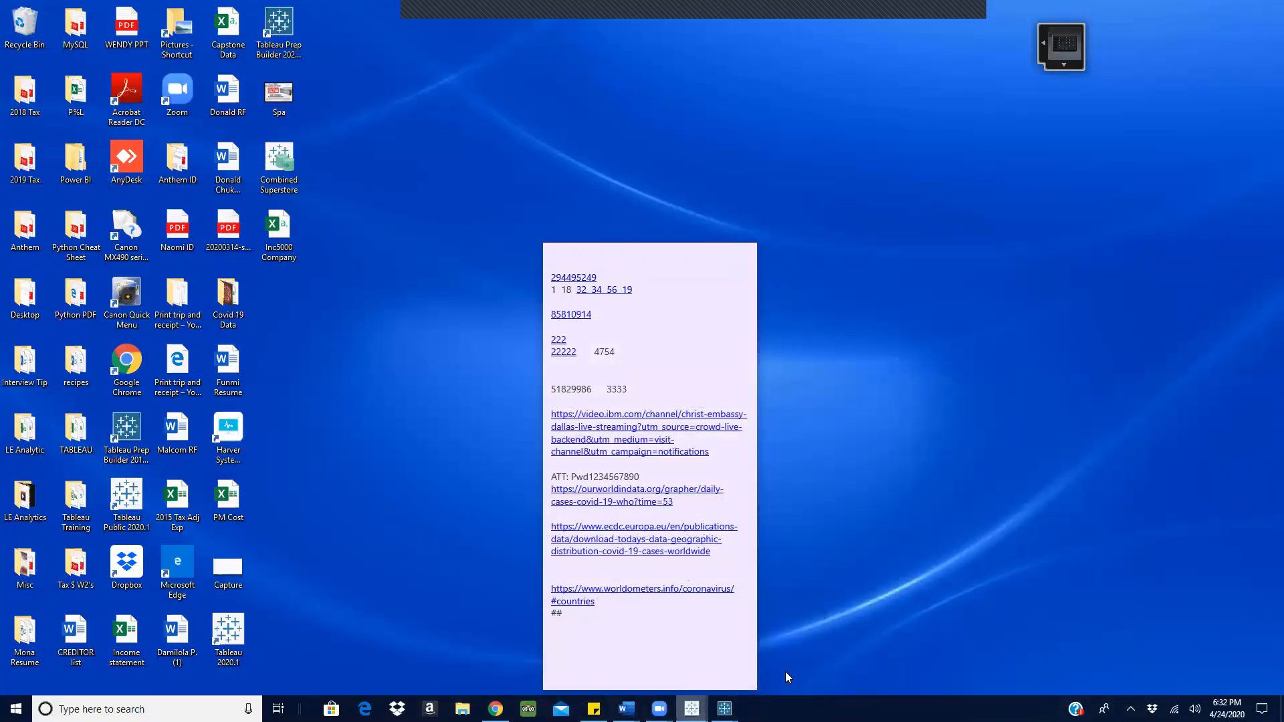
# Create a calculated field with the formula IF DATEPART('year', [Order Date]) = 2016 THEN [Sales] END.
pyautogui.click(132, 103)
pyautogui.click(66, 118)
pyautogui.click(633, 221)
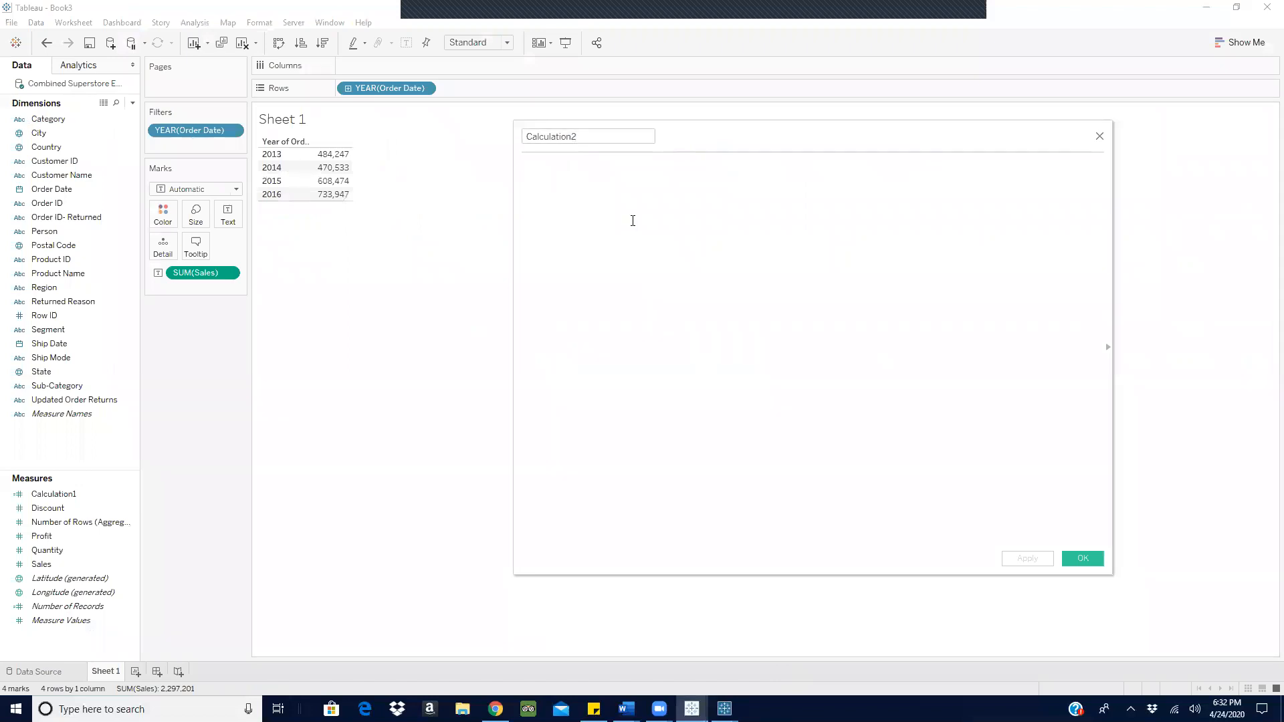
pyautogui.write('IF')
pyautogui.moveTo(390, 88); pyautogui.dragTo(629, 180)
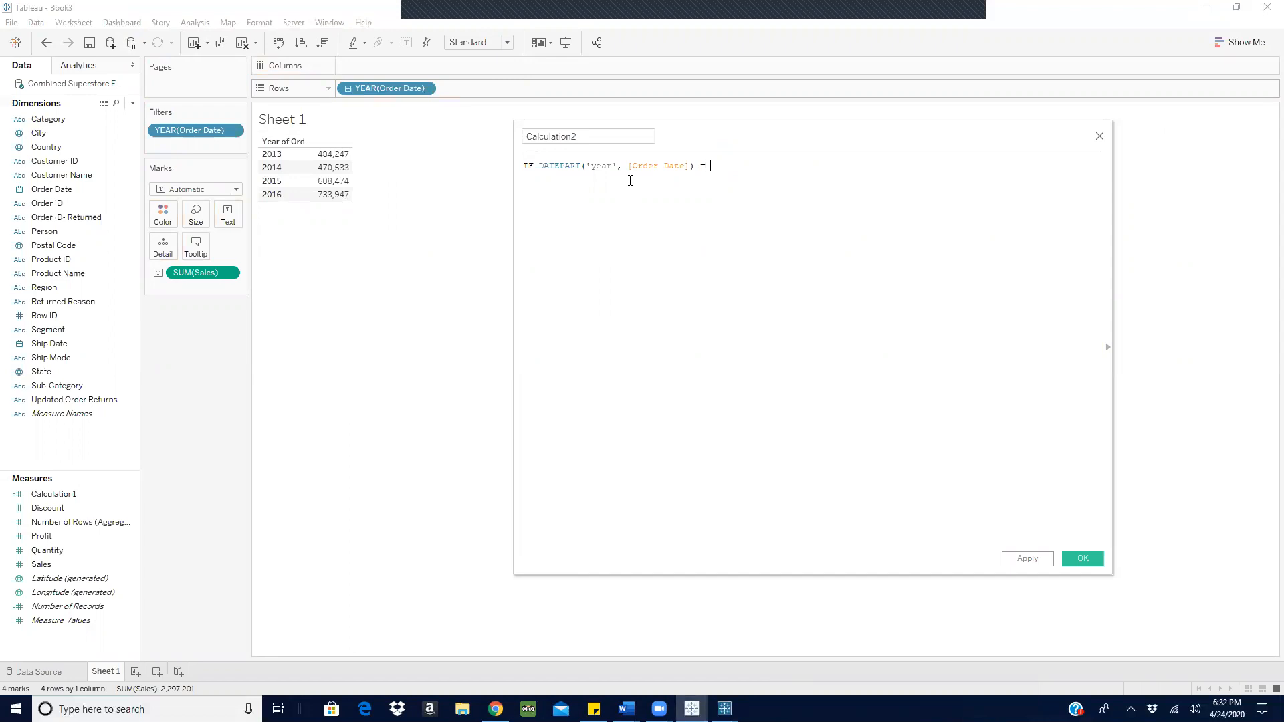
pyautogui.write('= 2016 THEN sale')
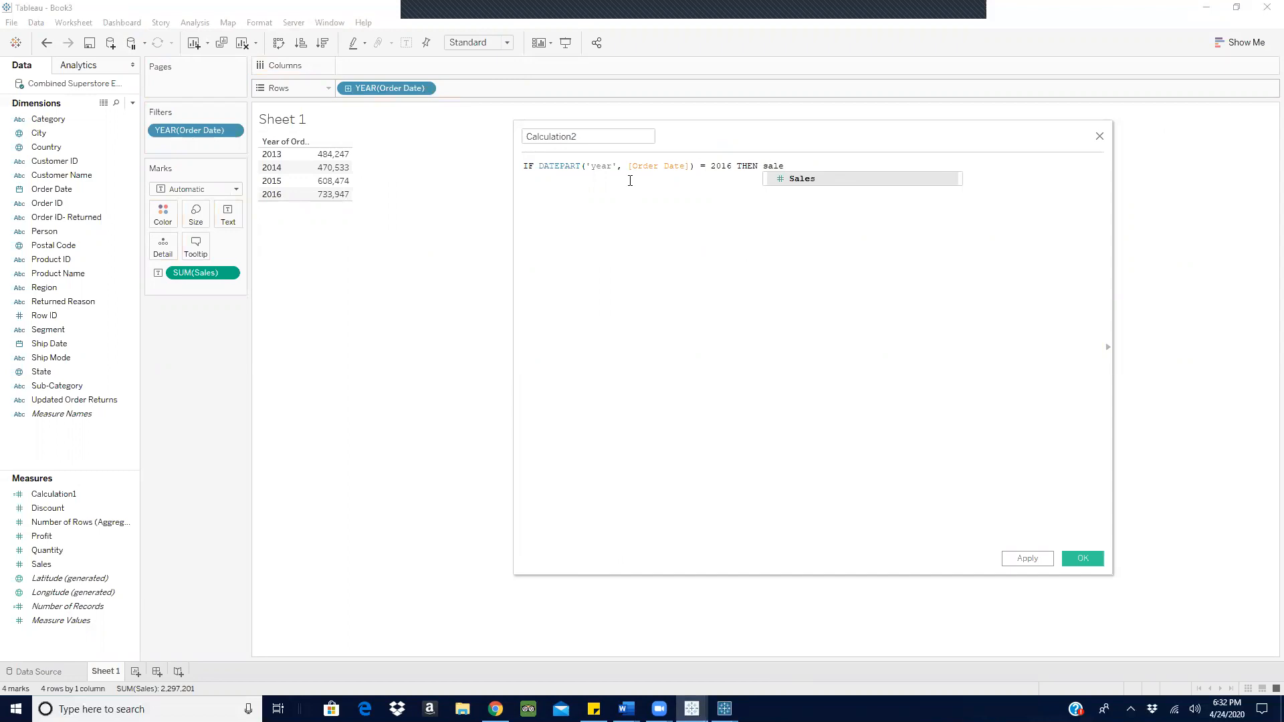
pyautogui.press('BackSpace')
pyautogui.press('Return')
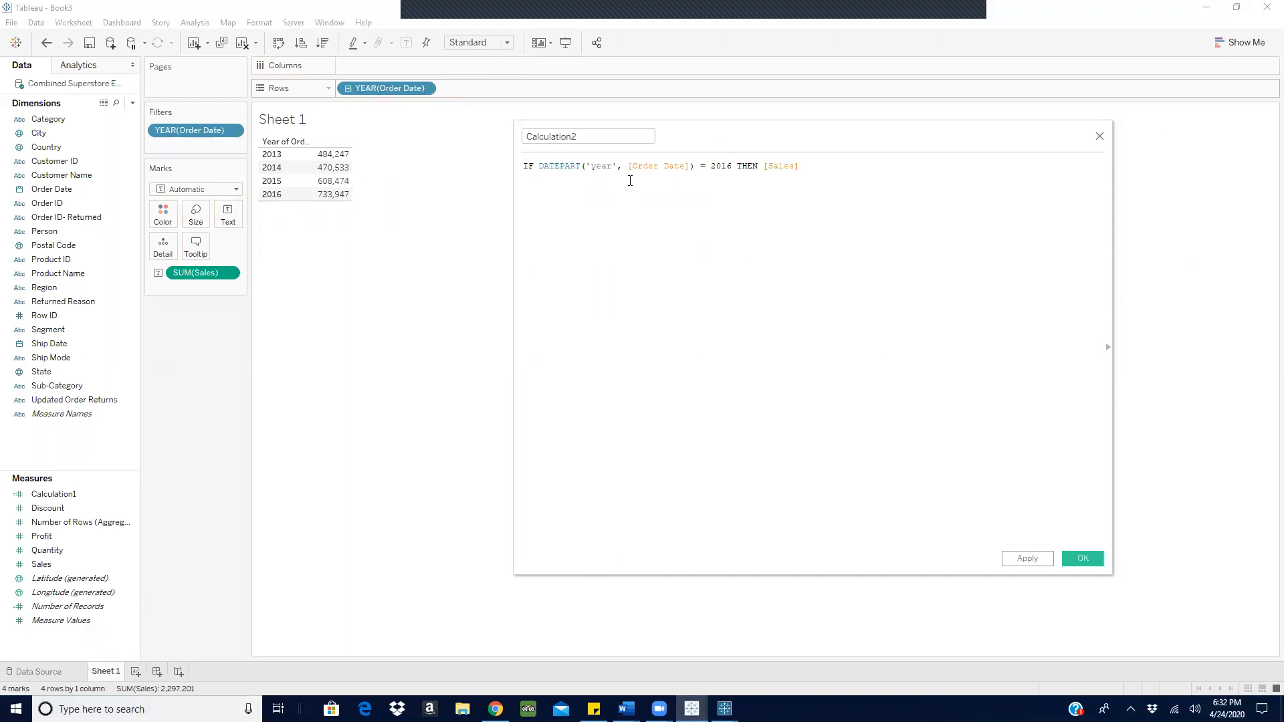
pyautogui.write('en')
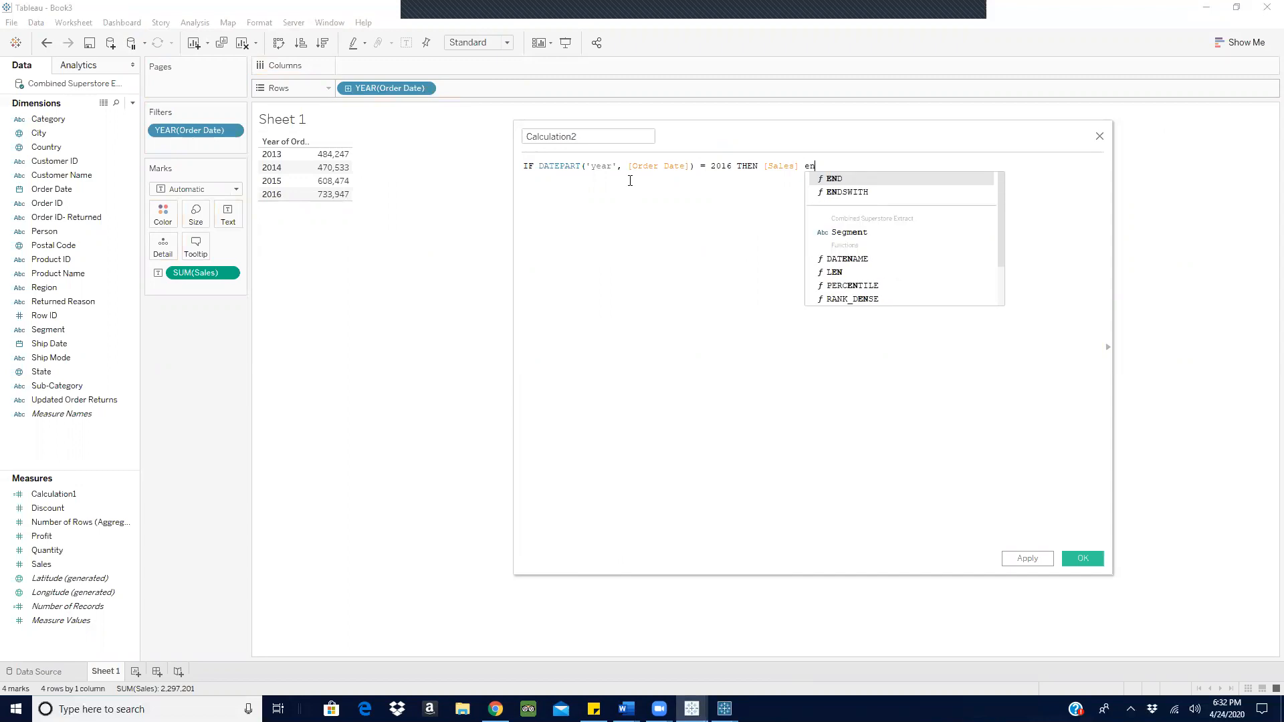
pyautogui.press('Return')
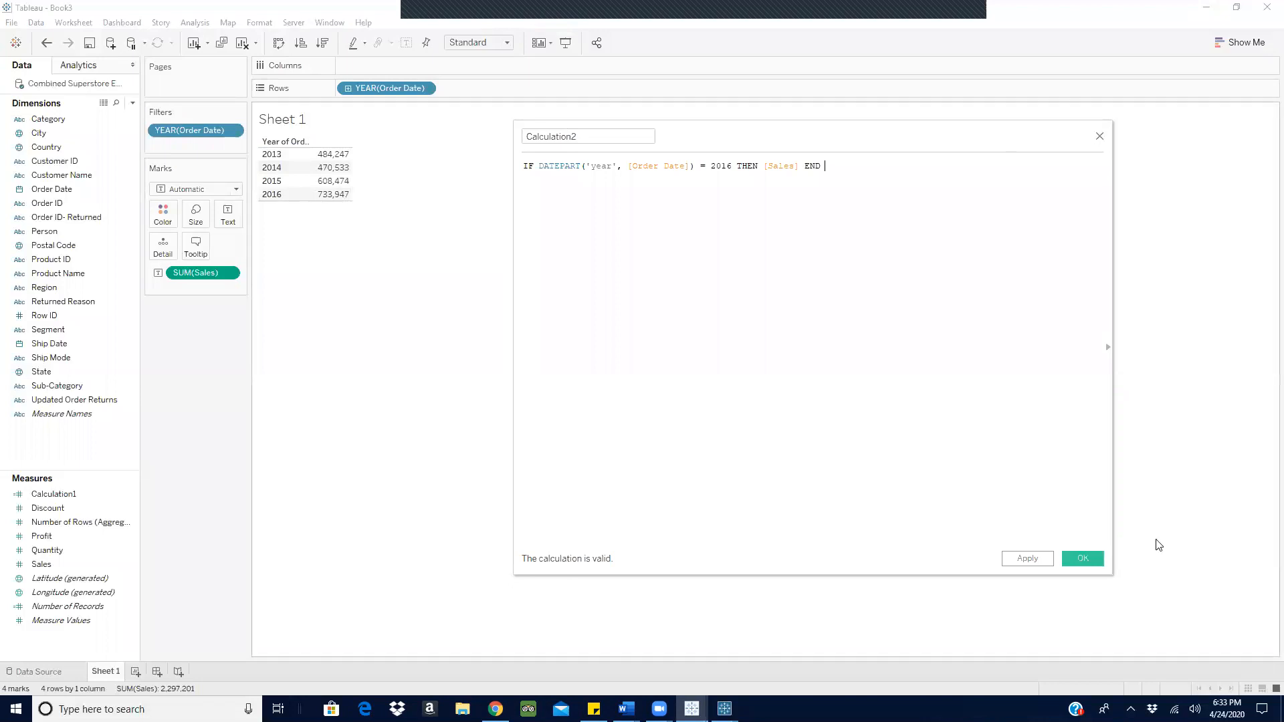
pyautogui.click(1083, 559)
# Show the 2016 sales calculation alongside Sales, and lay both out as a text table by order year.
pyautogui.moveTo(56, 507); pyautogui.dragTo(229, 215)
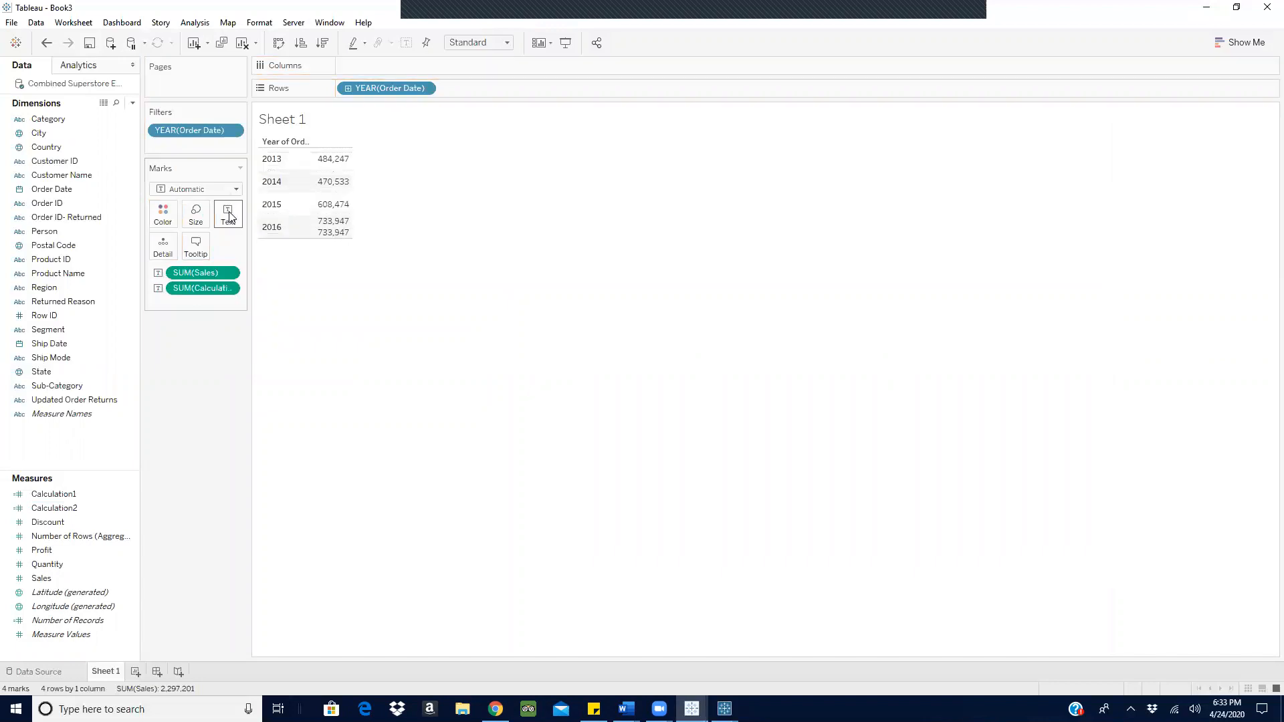
pyautogui.click(1241, 42)
pyautogui.click(1180, 79)
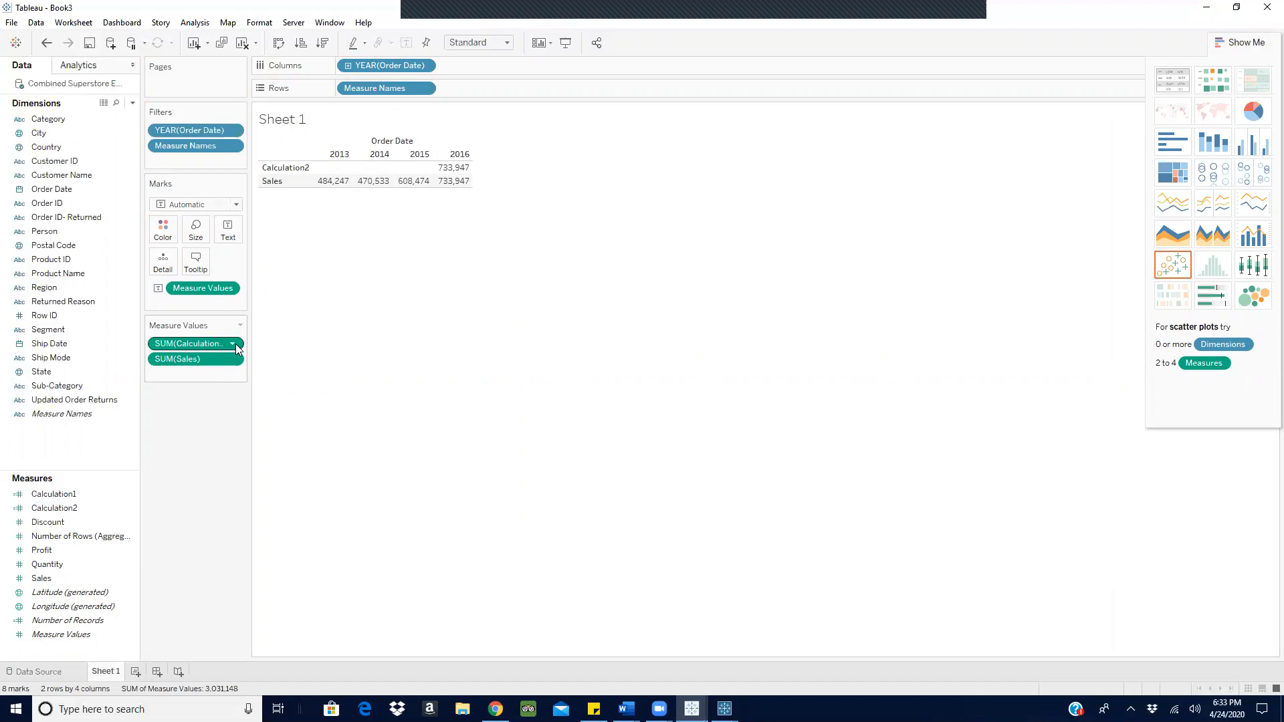
# Duplicate the 2016 sales calculation and set the year in the copy's formula to 2015.
pyautogui.click(133, 510)
pyautogui.click(133, 510)
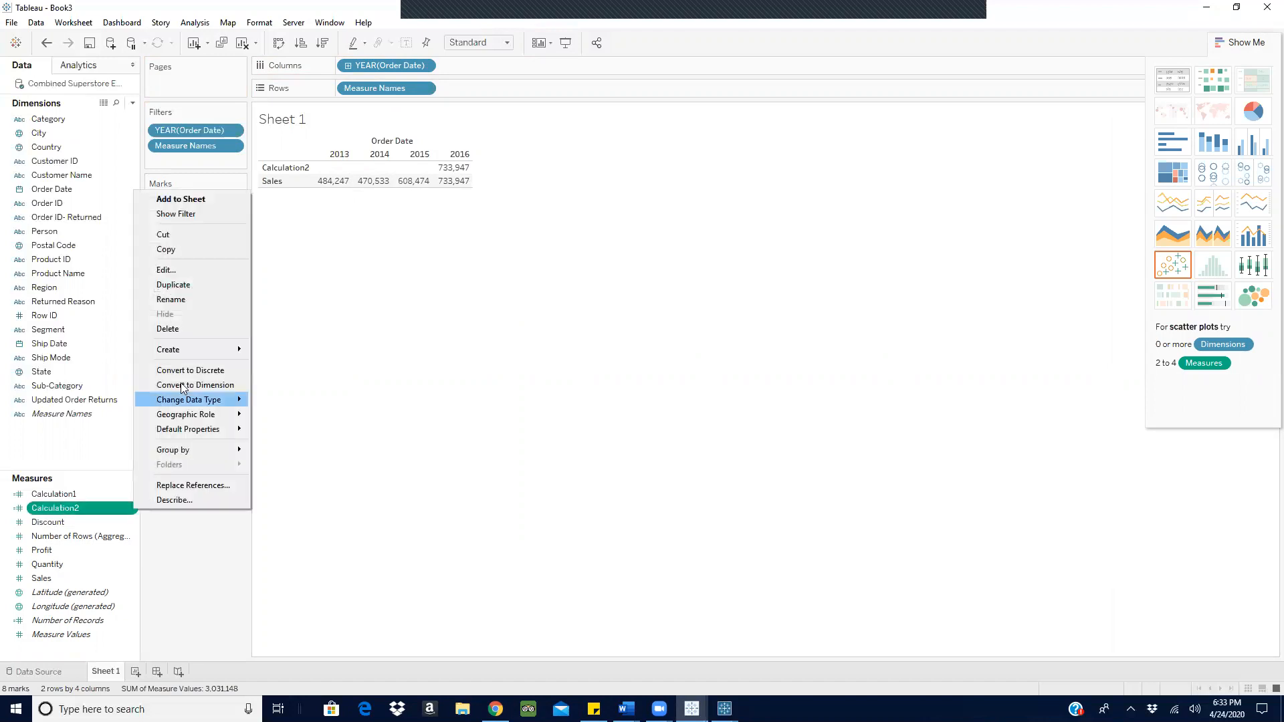
pyautogui.click(192, 282)
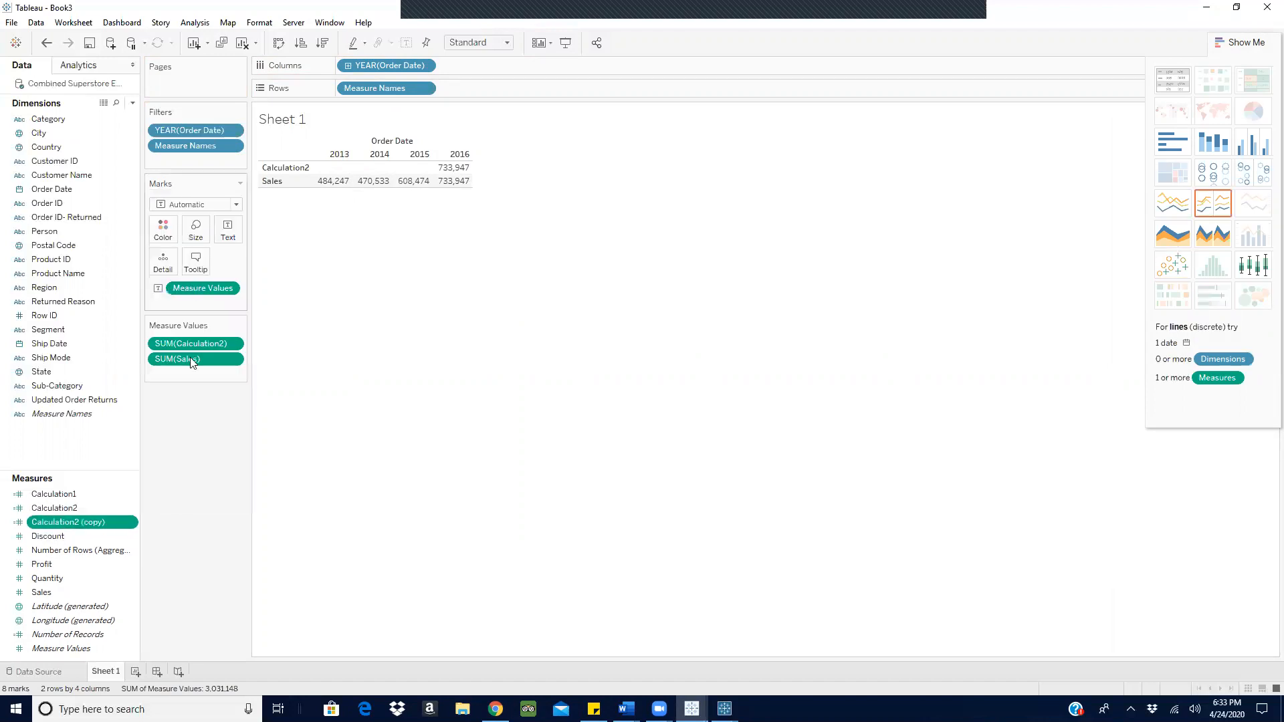
pyautogui.click(133, 522)
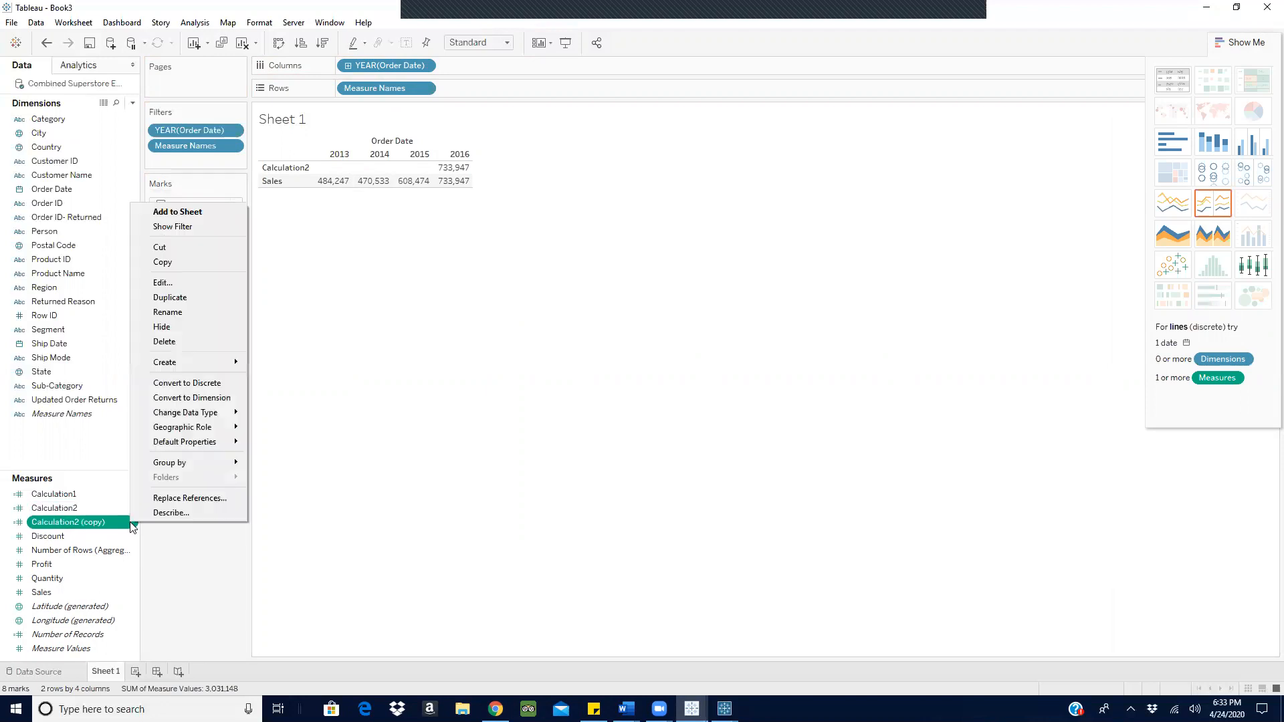
pyautogui.click(180, 286)
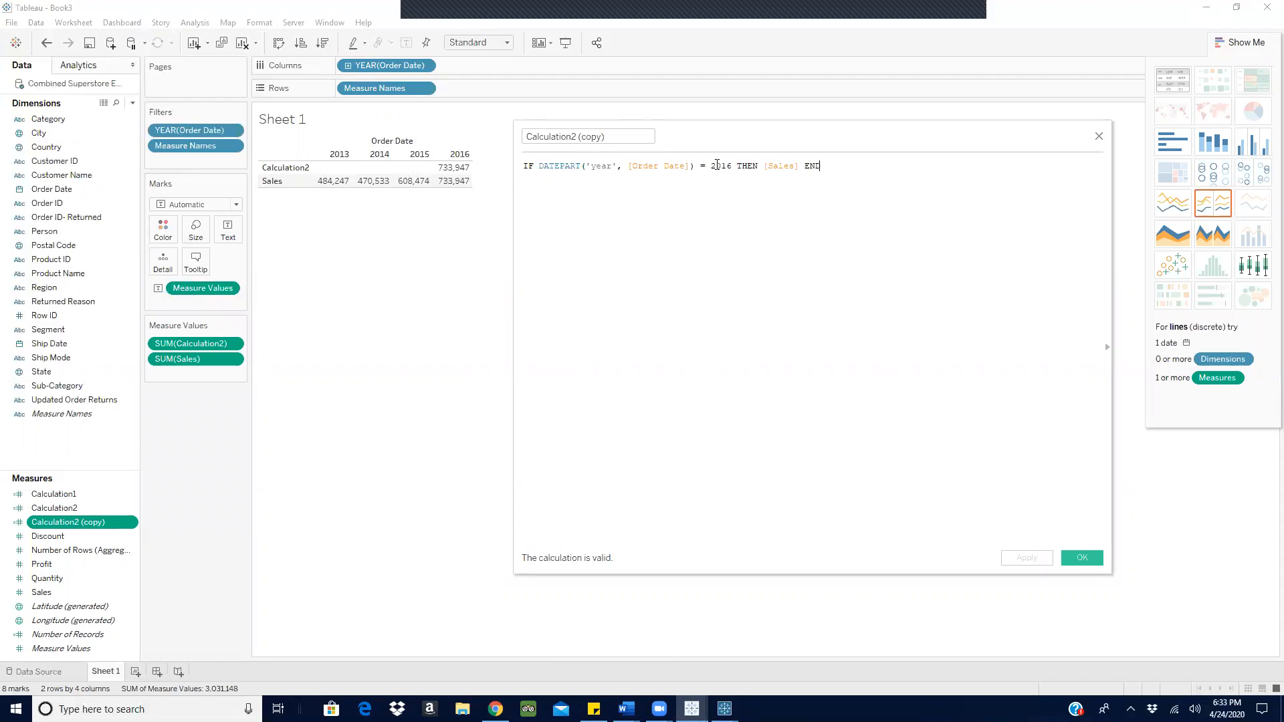
pyautogui.press('BackSpace')
pyautogui.write('5')
pyautogui.click(1082, 558)
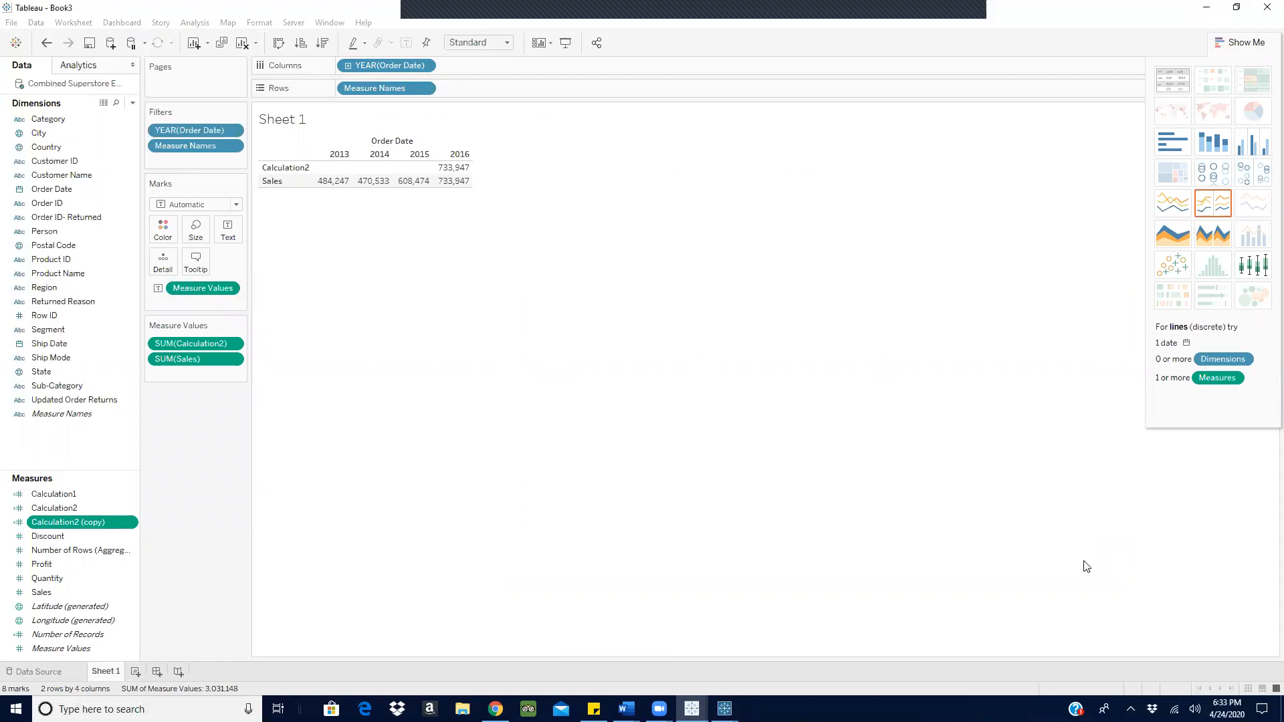
# Add the 2015 sales calculation to the table's measure values, and clear the sheet.
pyautogui.click(63, 530)
pyautogui.moveTo(64, 520); pyautogui.dragTo(183, 354)
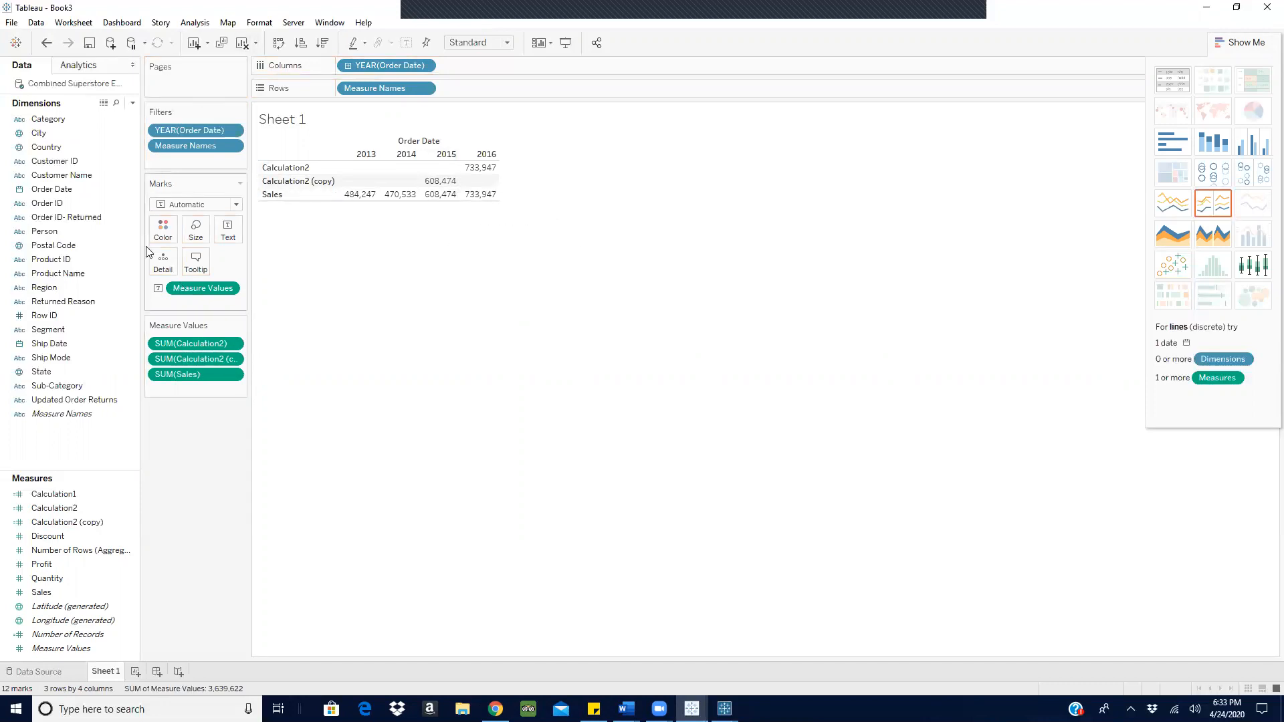
pyautogui.click(242, 42)
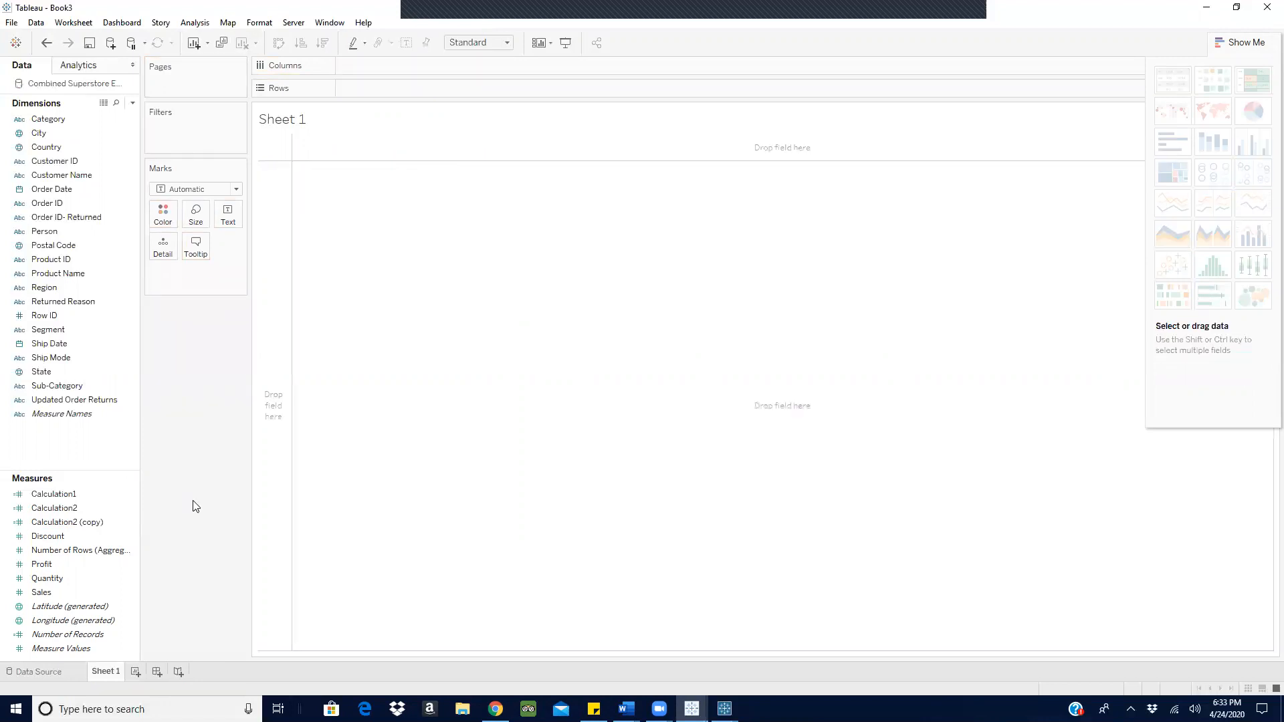
# Start a new calculated field with the condition IF [Calculation2] > [Calculation2 (copy)].
pyautogui.click(133, 102)
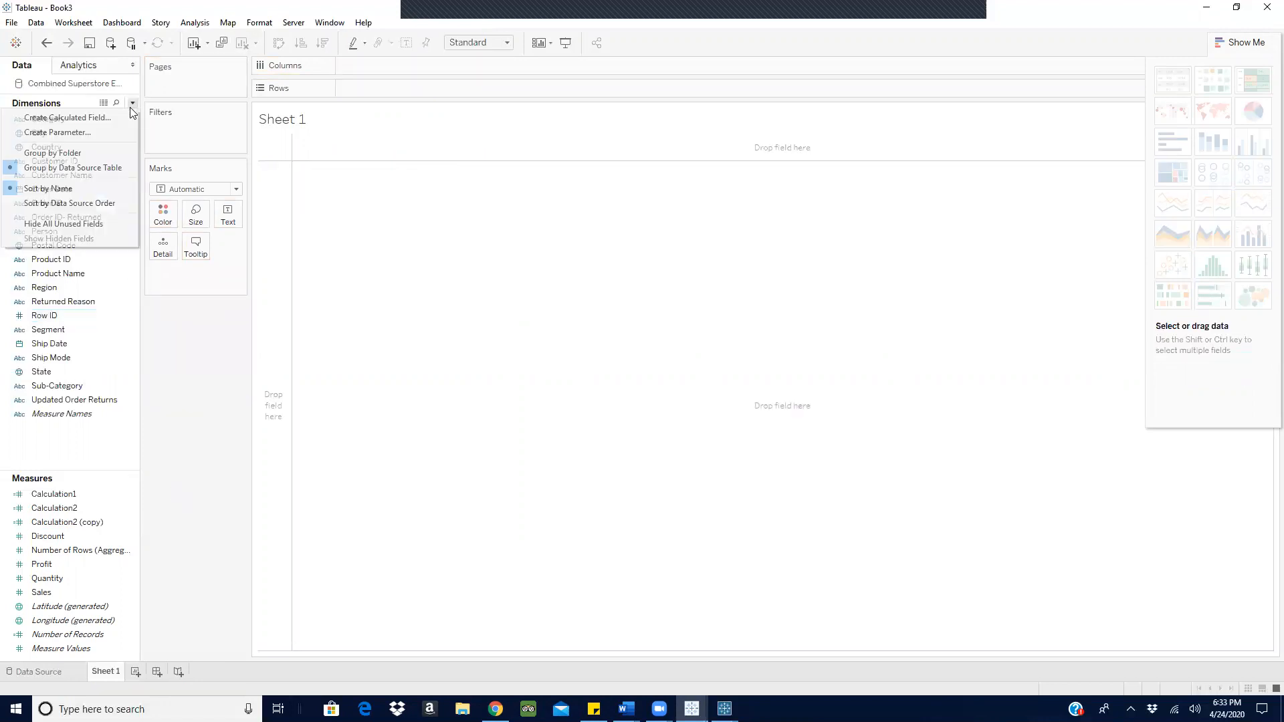
pyautogui.click(97, 118)
pyautogui.moveTo(711, 138); pyautogui.dragTo(696, 167)
pyautogui.click(571, 217)
pyautogui.write('if')
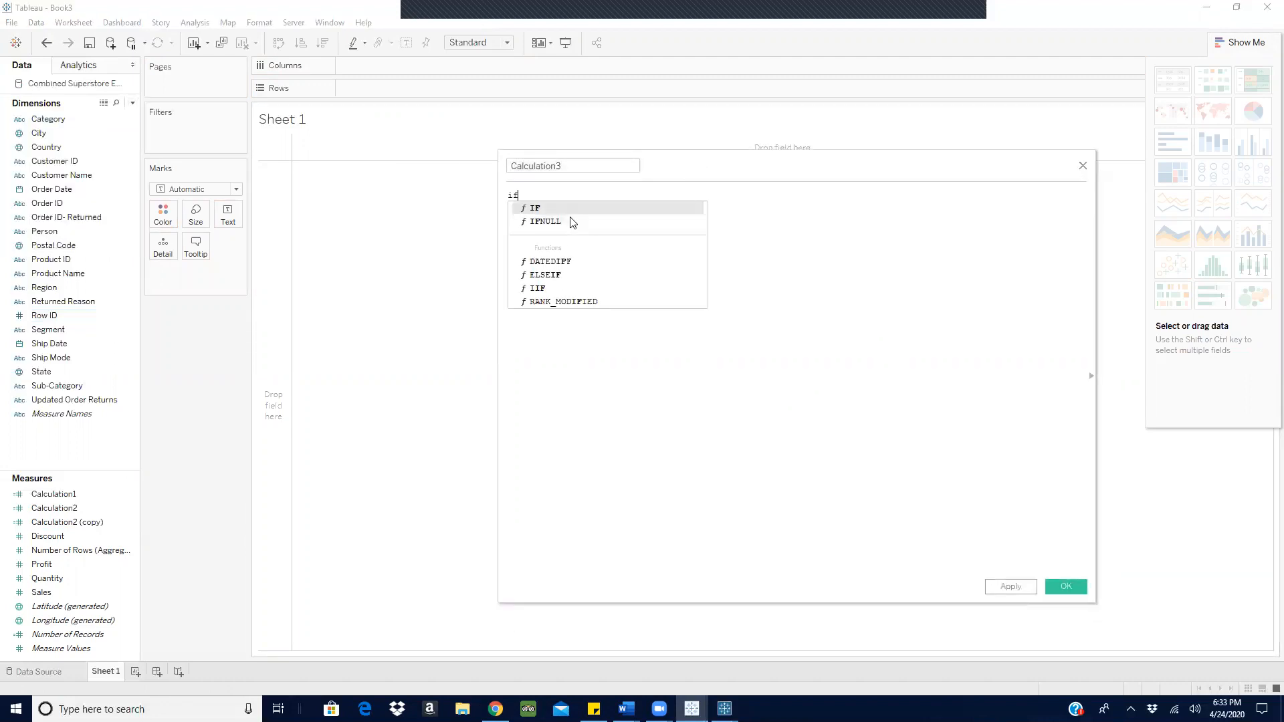
pyautogui.press('Return')
pyautogui.moveTo(55, 509); pyautogui.dragTo(636, 208)
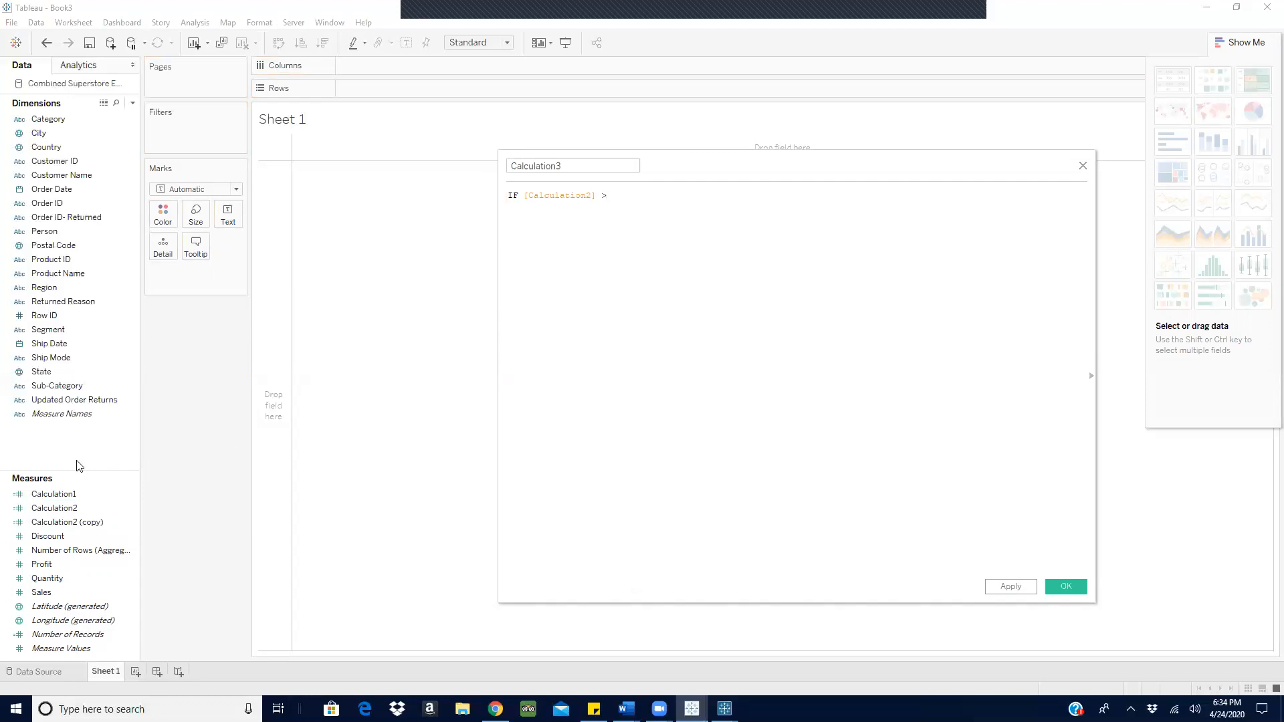
pyautogui.moveTo(67, 522); pyautogui.dragTo(780, 210)
# Complete the comparison formula with THEN 'Great' else 'You' END and save the calculated field.
pyautogui.write('the')
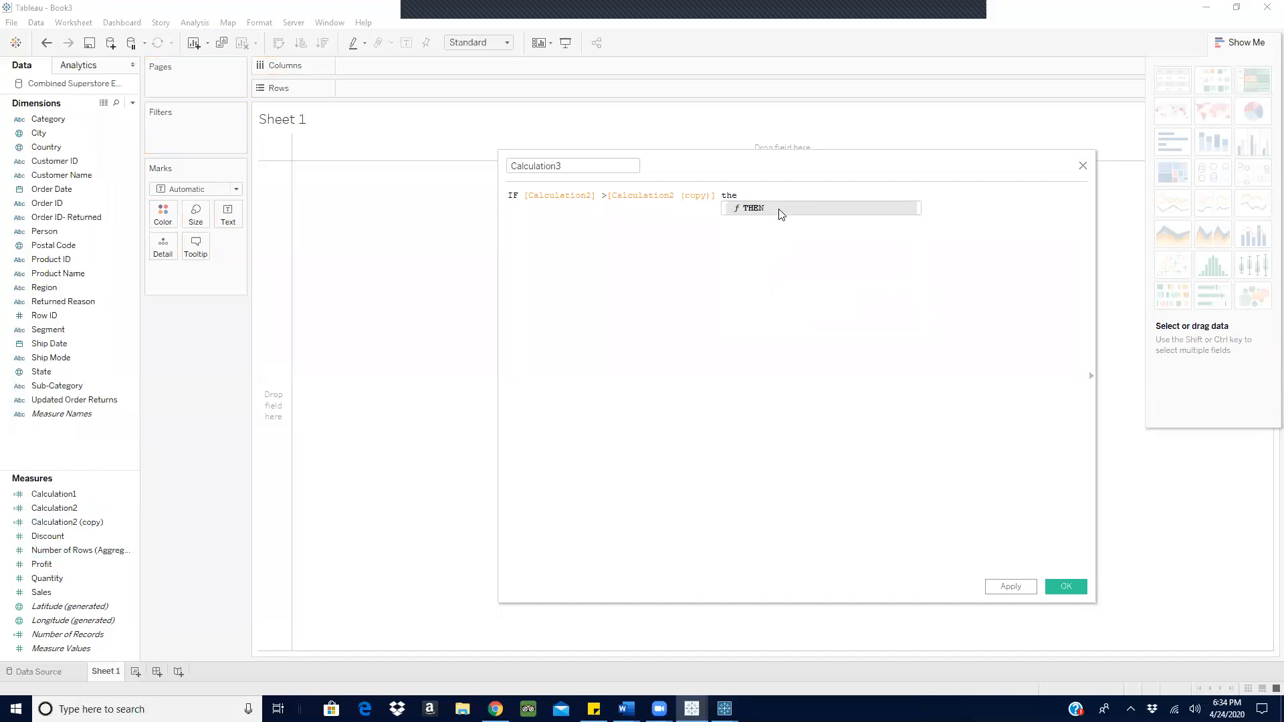
pyautogui.click(780, 210)
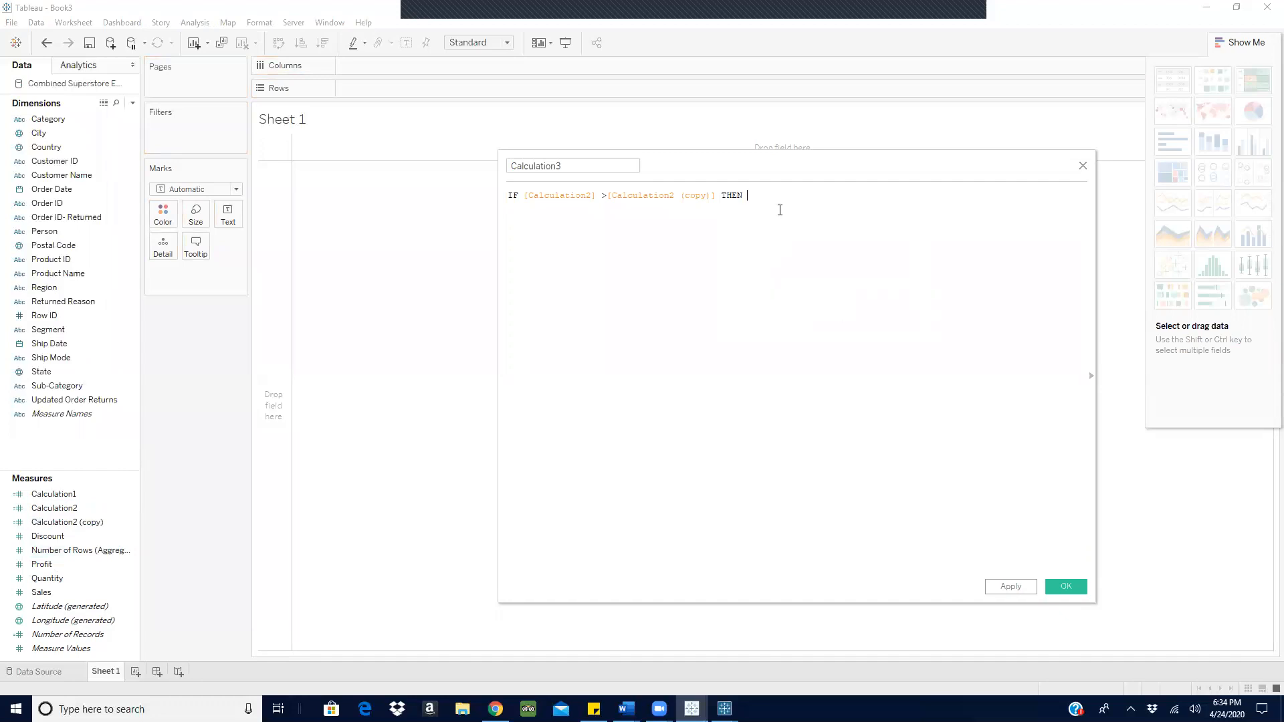
pyautogui.write("'Great' else You'")
pyautogui.press('Left')
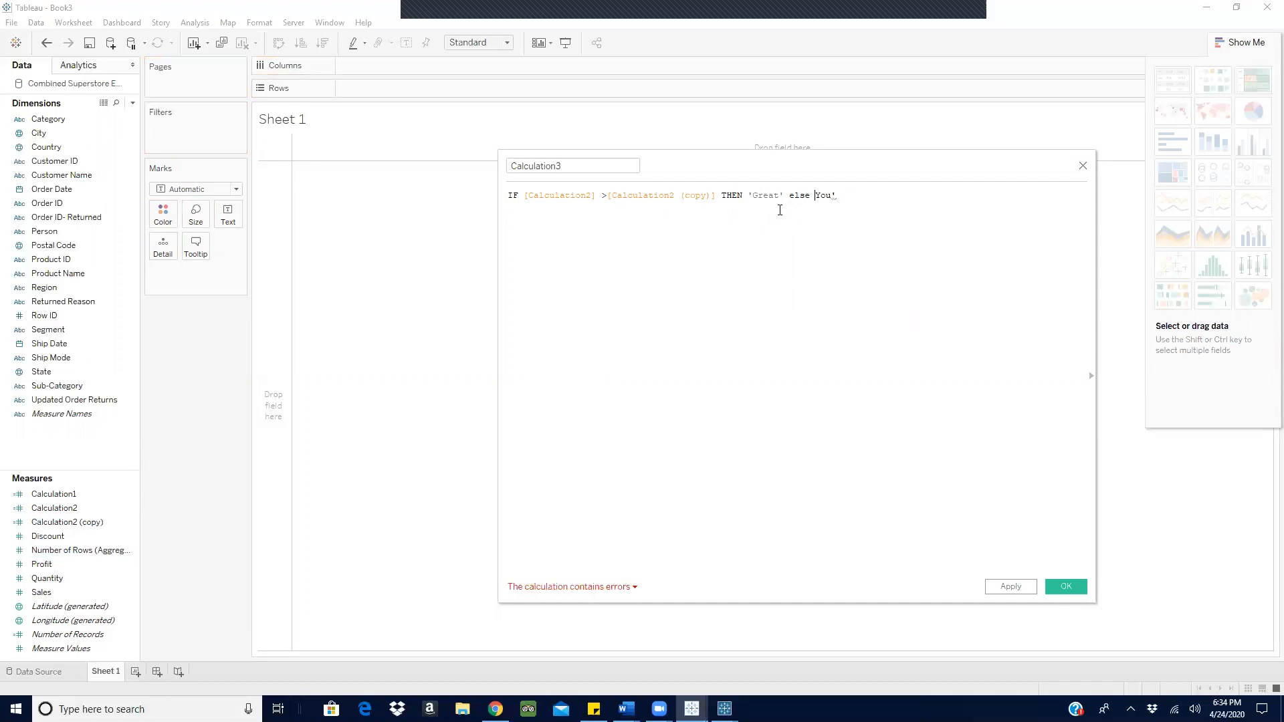
pyautogui.write("'")
pyautogui.click(895, 202)
pyautogui.write('END')
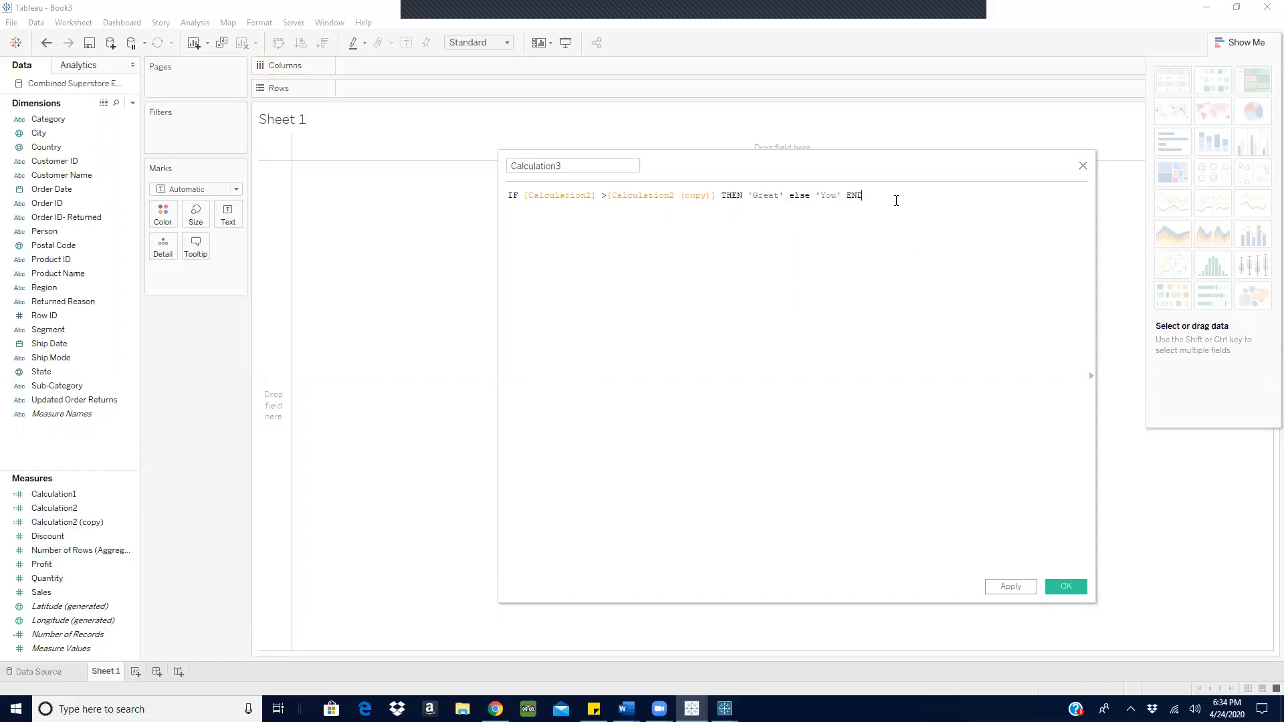
pyautogui.click(1068, 587)
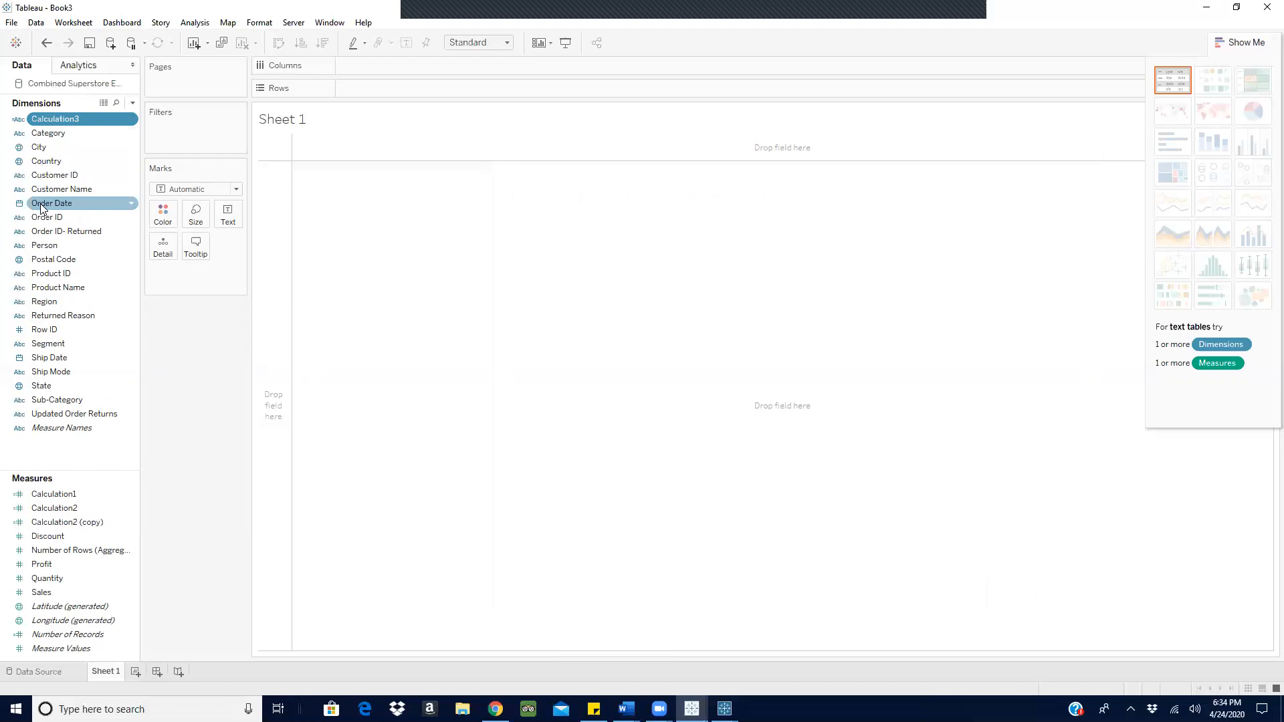
# Build a table of summed Sales with YEAR(Order Date) and the new comparison field on Rows.
pyautogui.moveTo(100, 173); pyautogui.dragTo(359, 82)
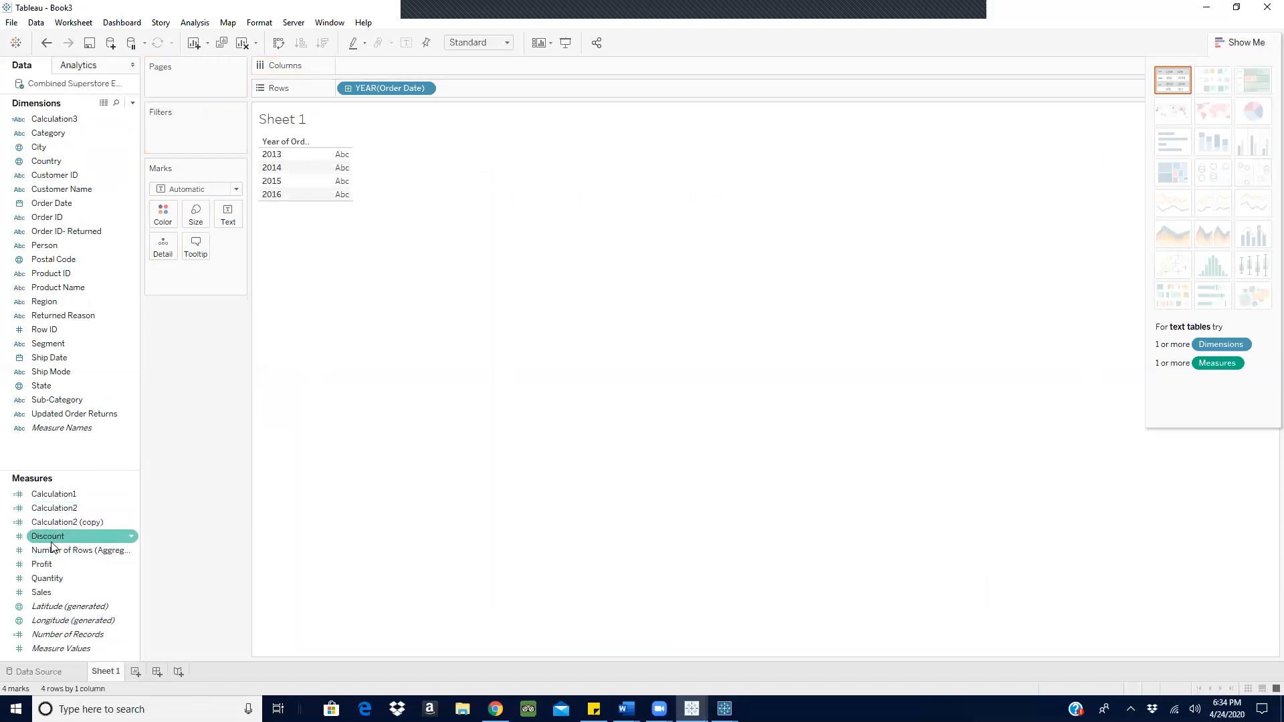
pyautogui.moveTo(47, 592); pyautogui.dragTo(228, 215)
pyautogui.moveTo(65, 119); pyautogui.dragTo(488, 84)
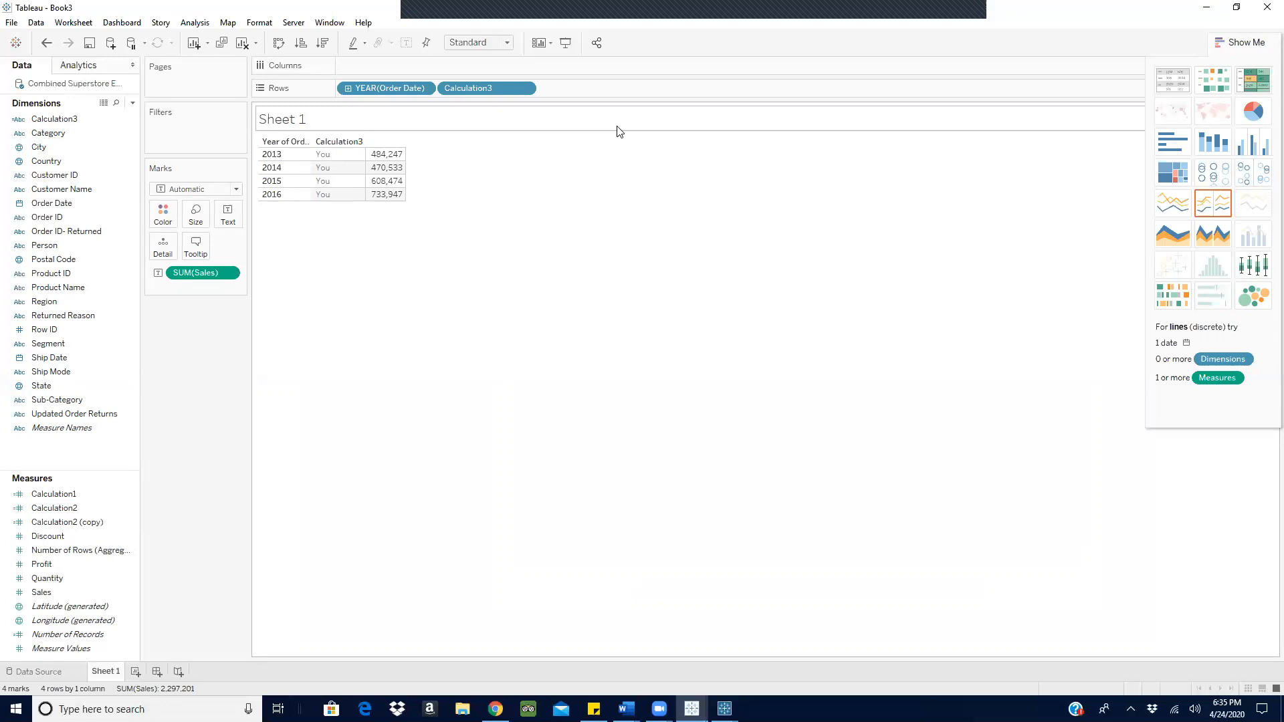
# Switch to the lures-extended-public flow in Tableau Prep Builder.
pyautogui.click(1206, 7)
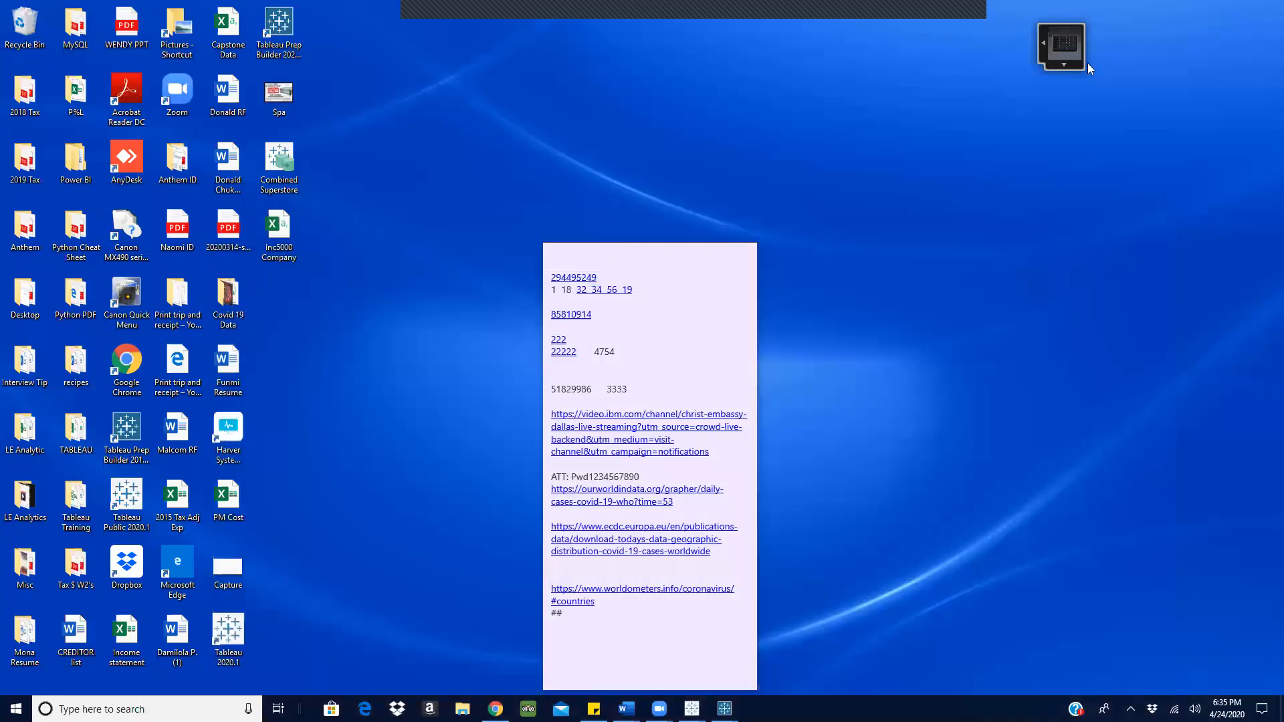
pyautogui.moveTo(725, 709)
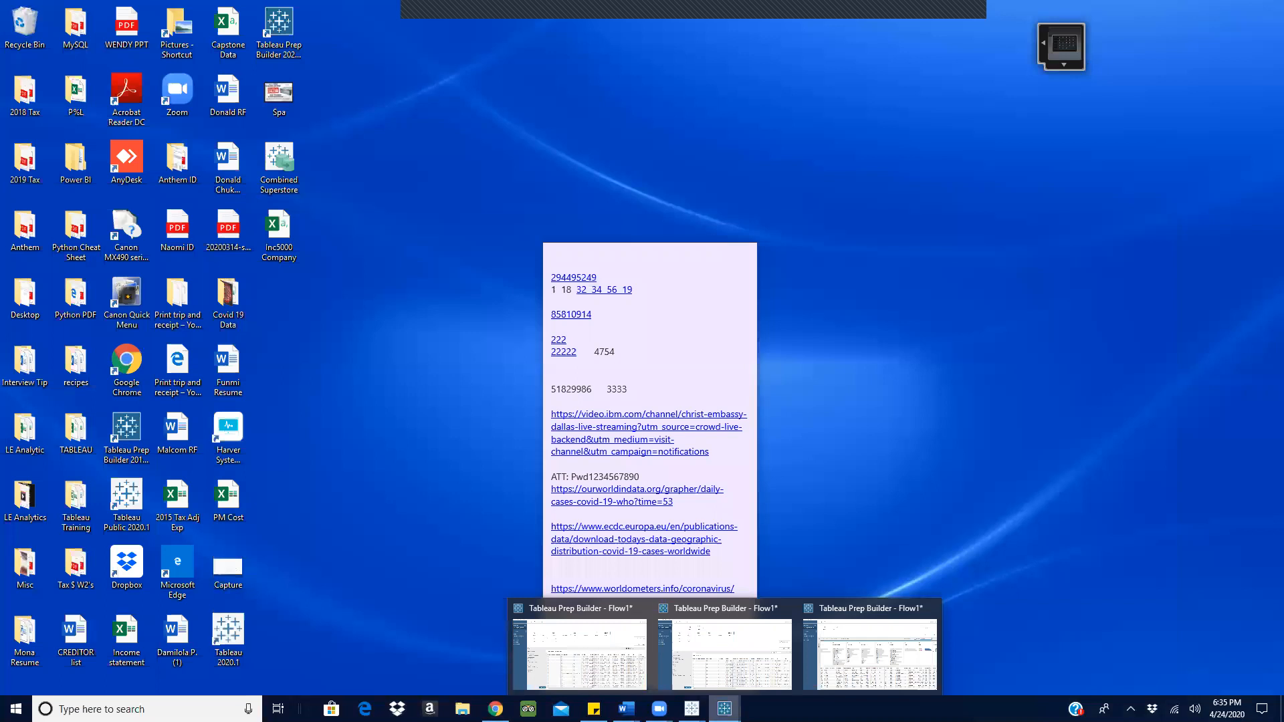
pyautogui.click(864, 658)
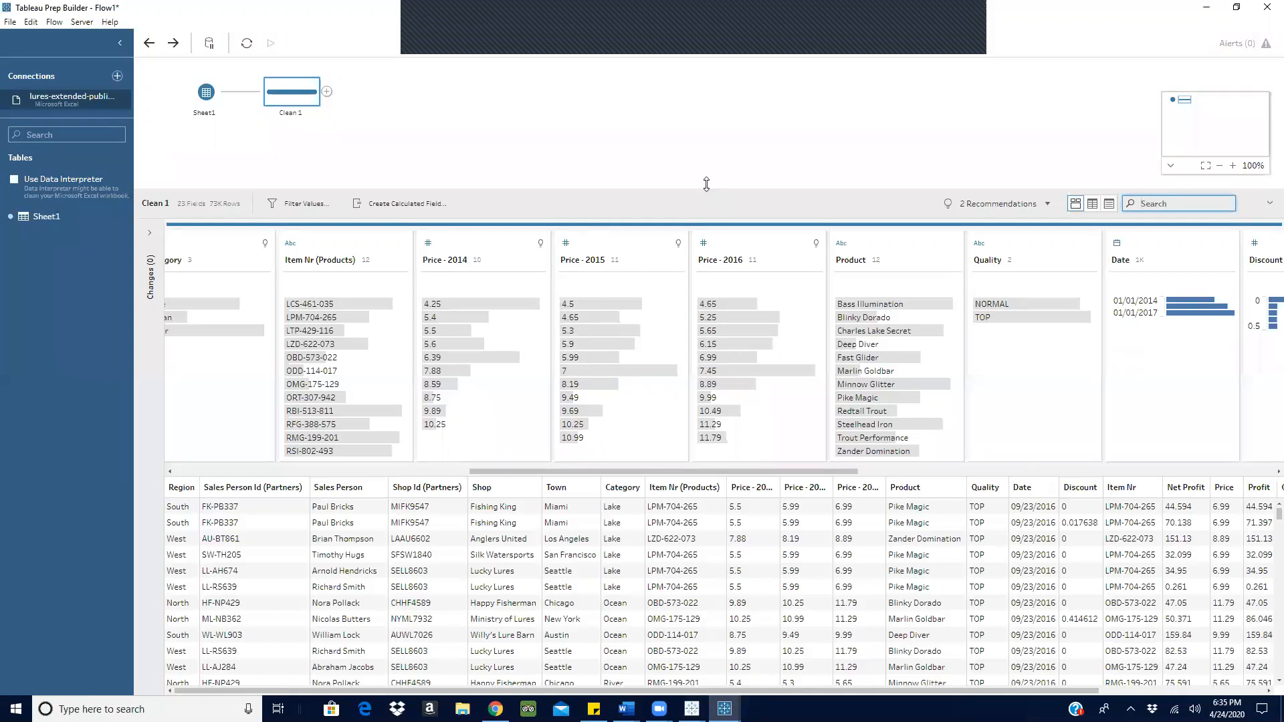
# Add an Output step after Clean 1 and remove it from the flow again.
pyautogui.click(325, 92)
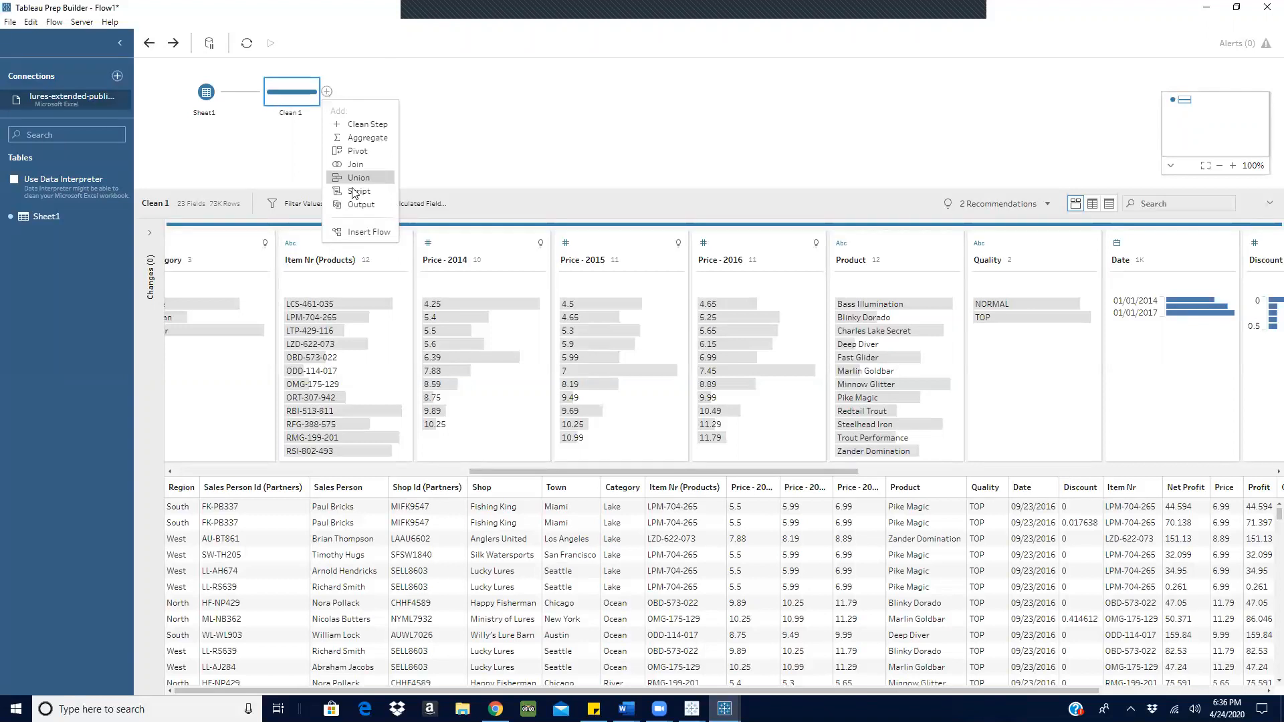
pyautogui.click(359, 206)
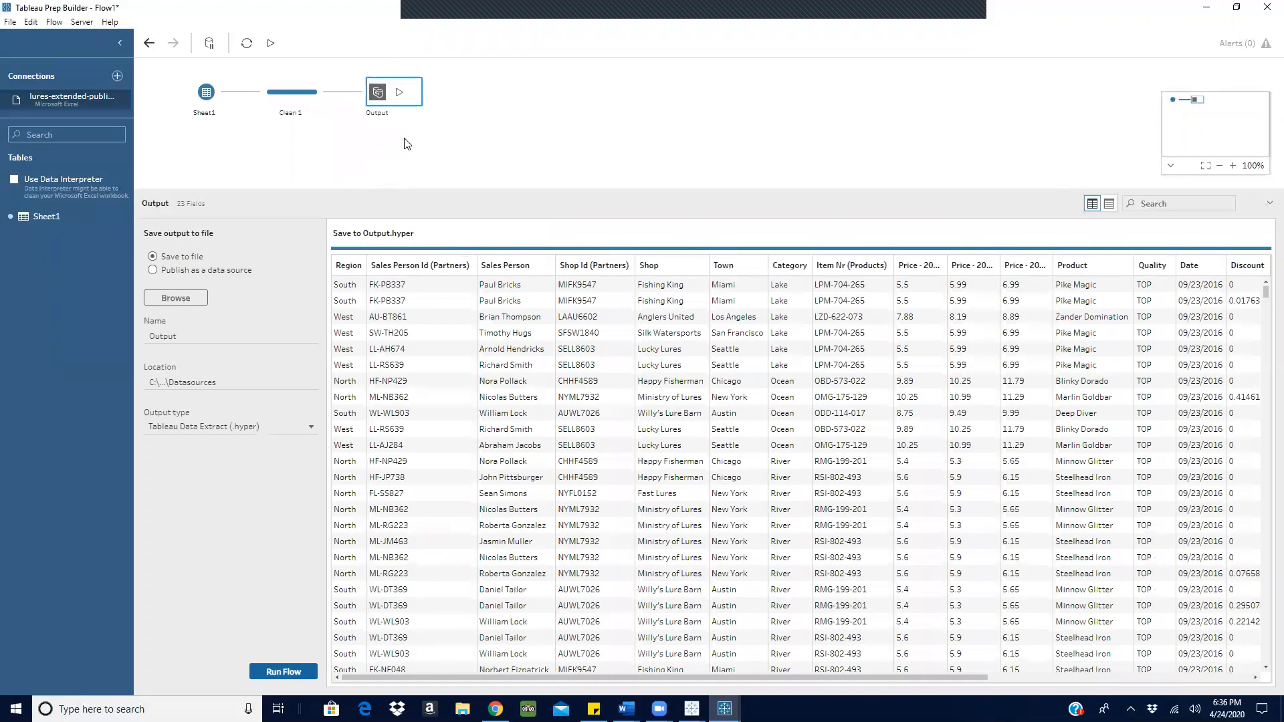
pyautogui.rightClick(386, 107)
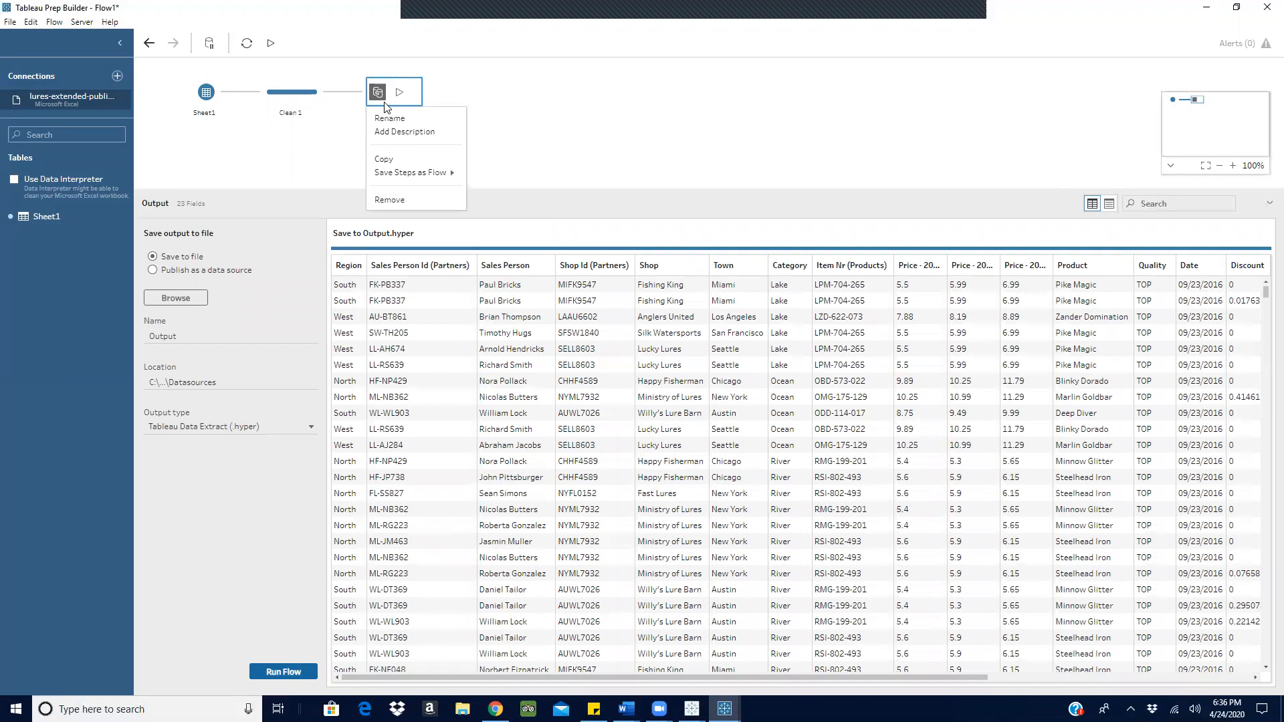
pyautogui.click(395, 200)
# Preview the Clean 1 step's data in Tableau Desktop and maximize its window.
pyautogui.click(302, 94)
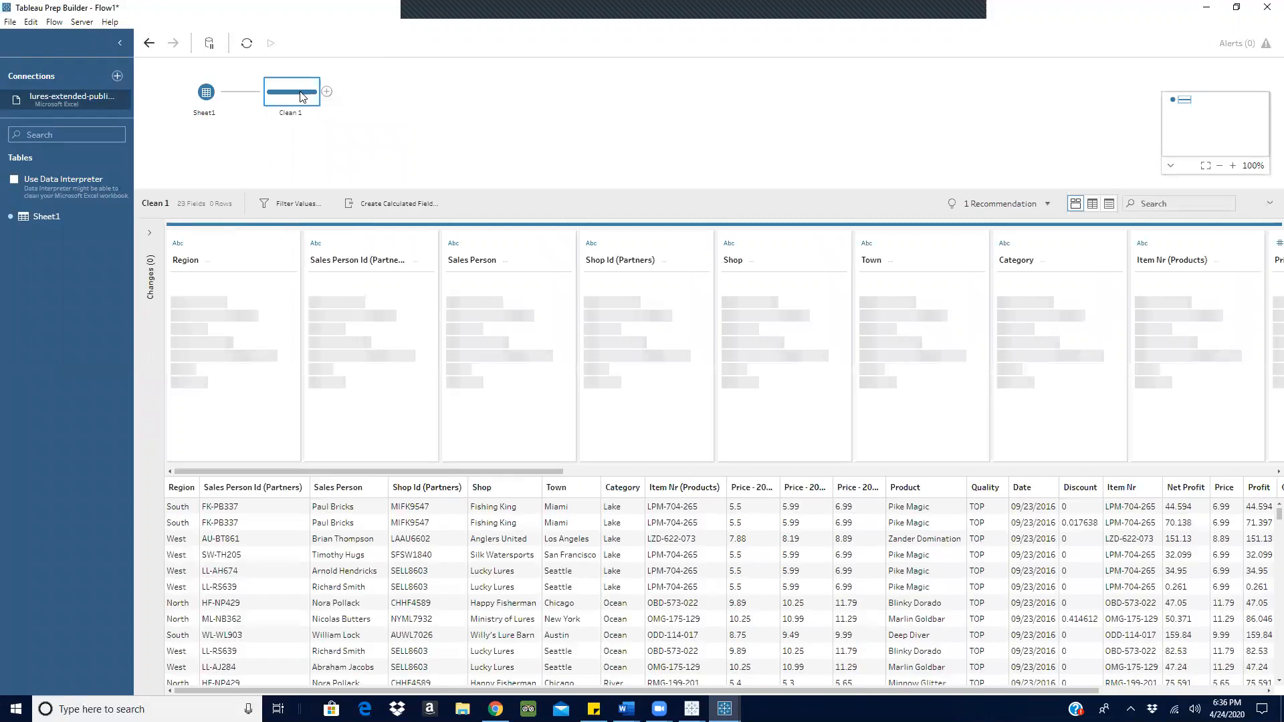
pyautogui.rightClick(302, 95)
pyautogui.press('Escape')
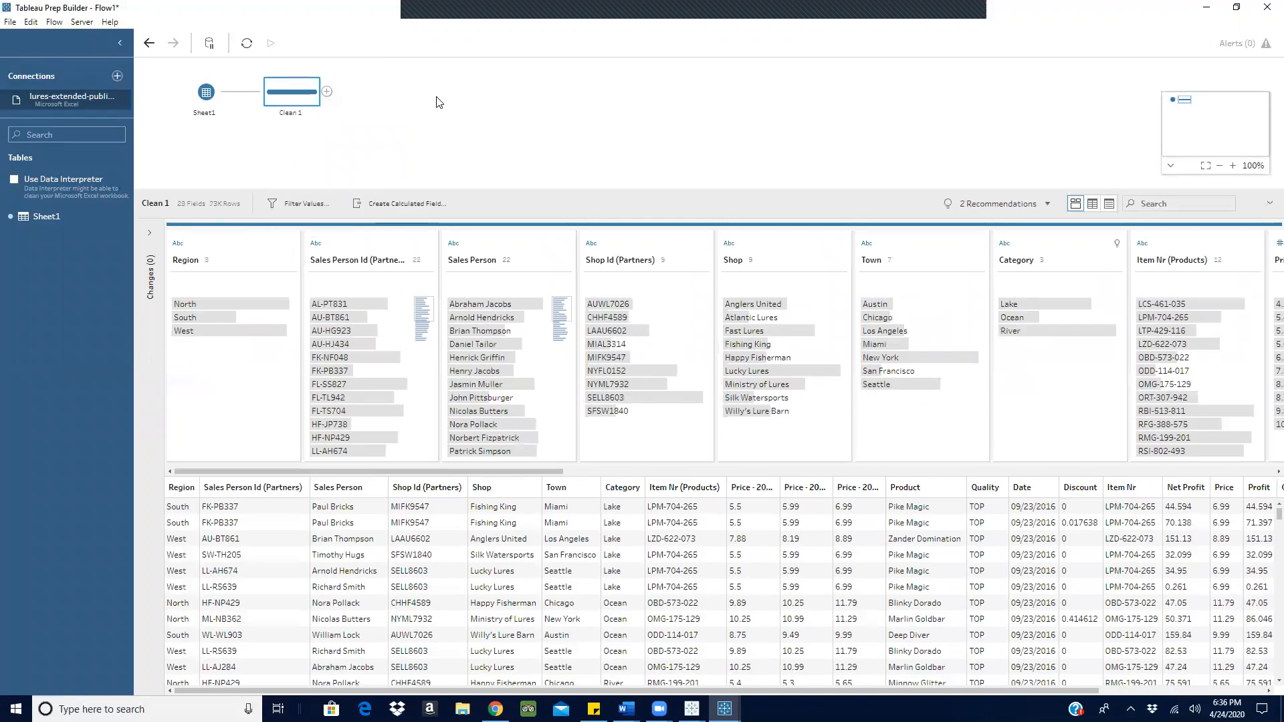
pyautogui.rightClick(286, 98)
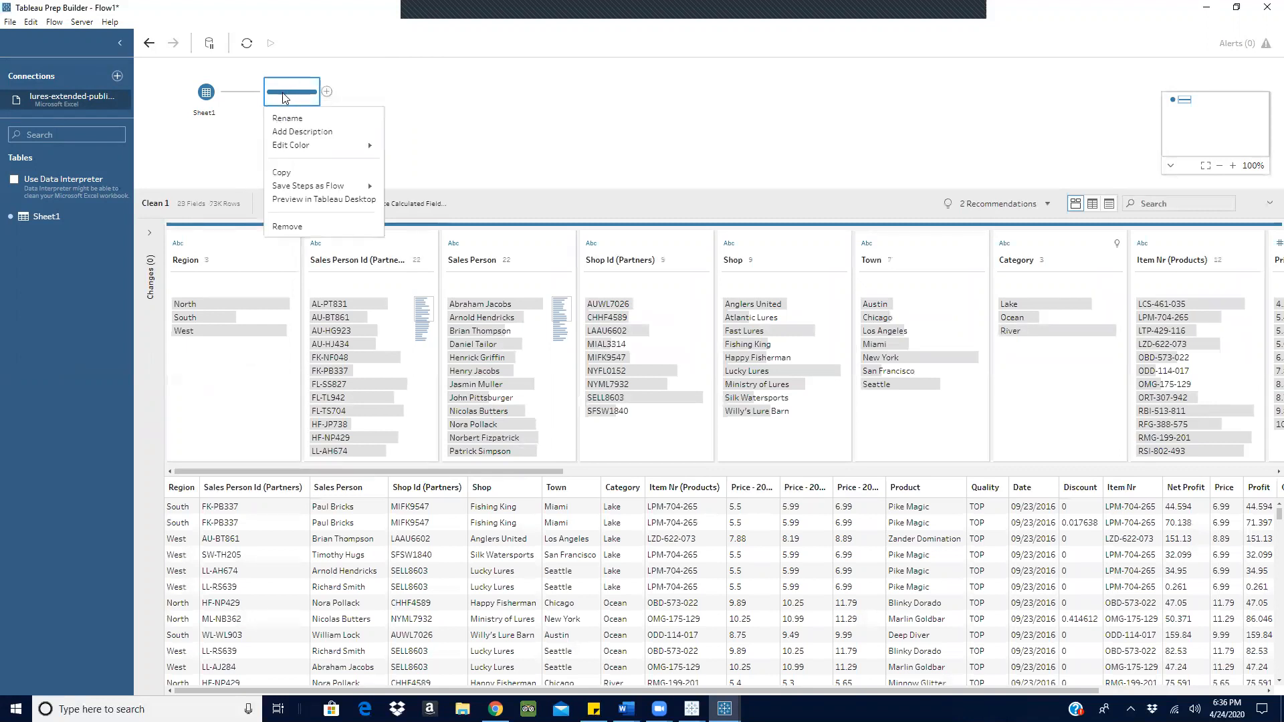
pyautogui.click(309, 200)
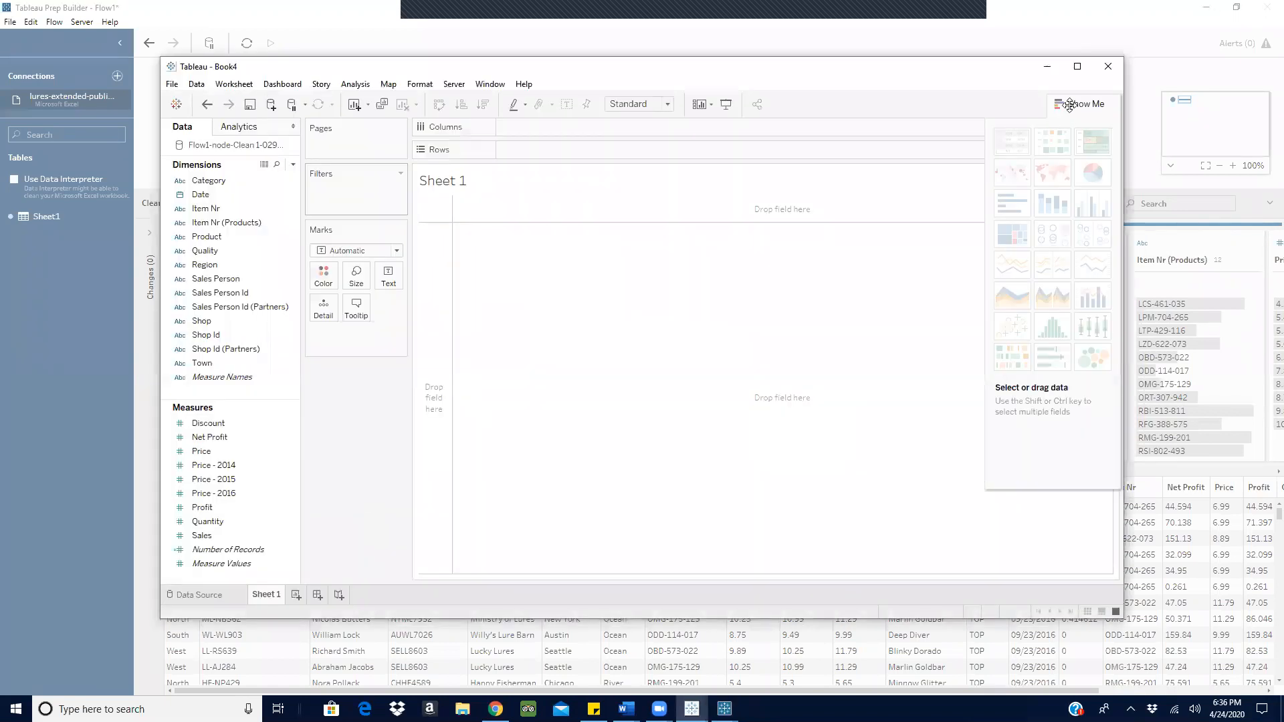
pyautogui.click(1077, 66)
# Build a text table on Sheet 1 with Region as rows and Price - 2014 as the text values.
pyautogui.click(57, 474)
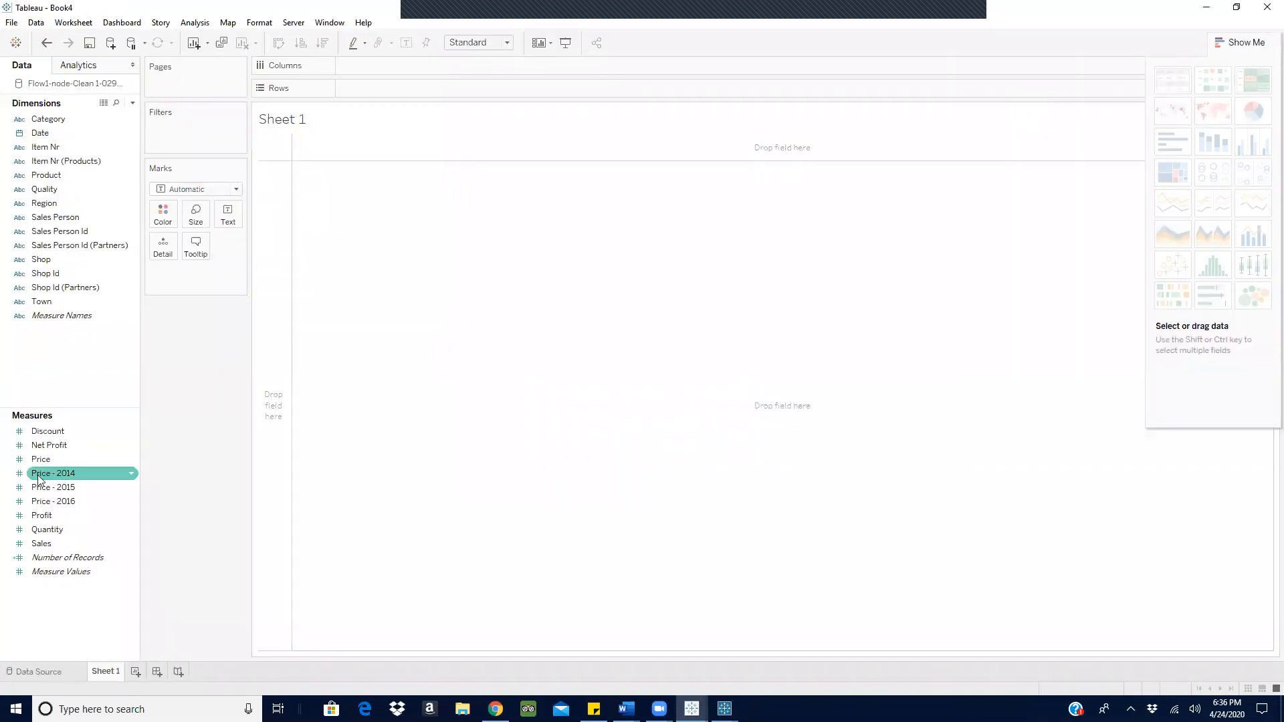
pyautogui.click(81, 488)
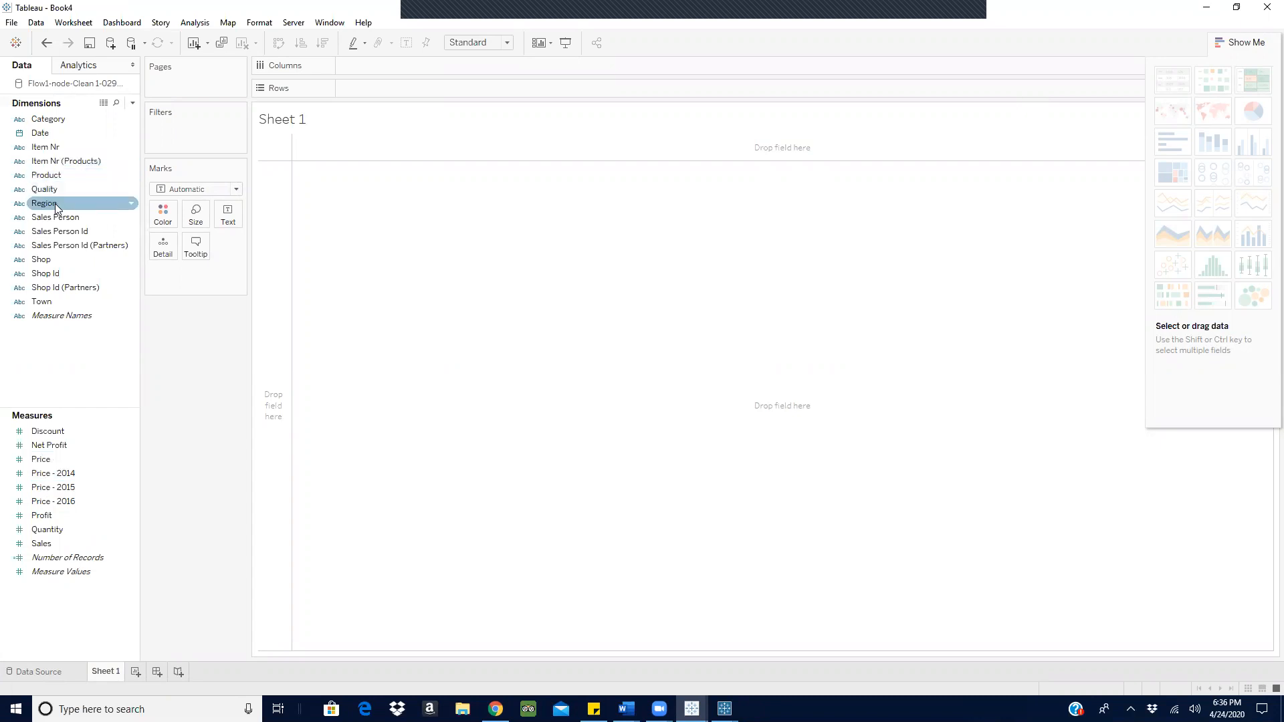
pyautogui.moveTo(53, 204); pyautogui.dragTo(374, 88)
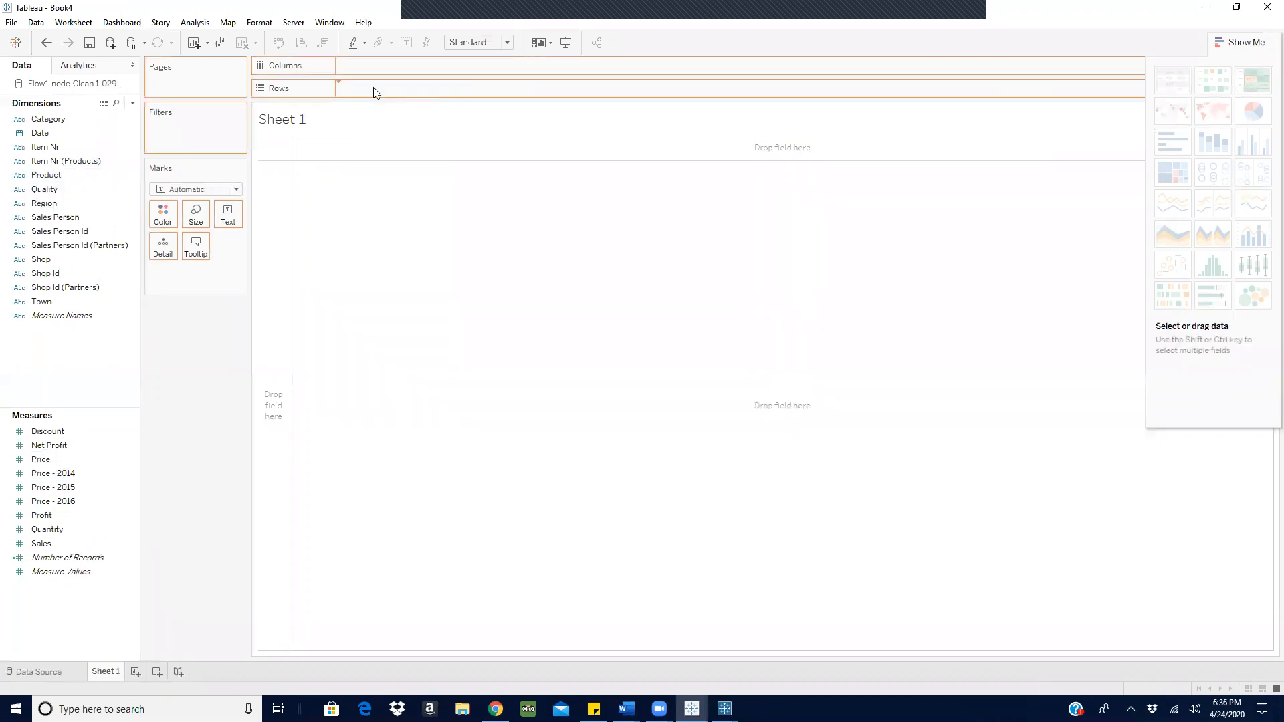
pyautogui.moveTo(48, 477); pyautogui.dragTo(227, 218)
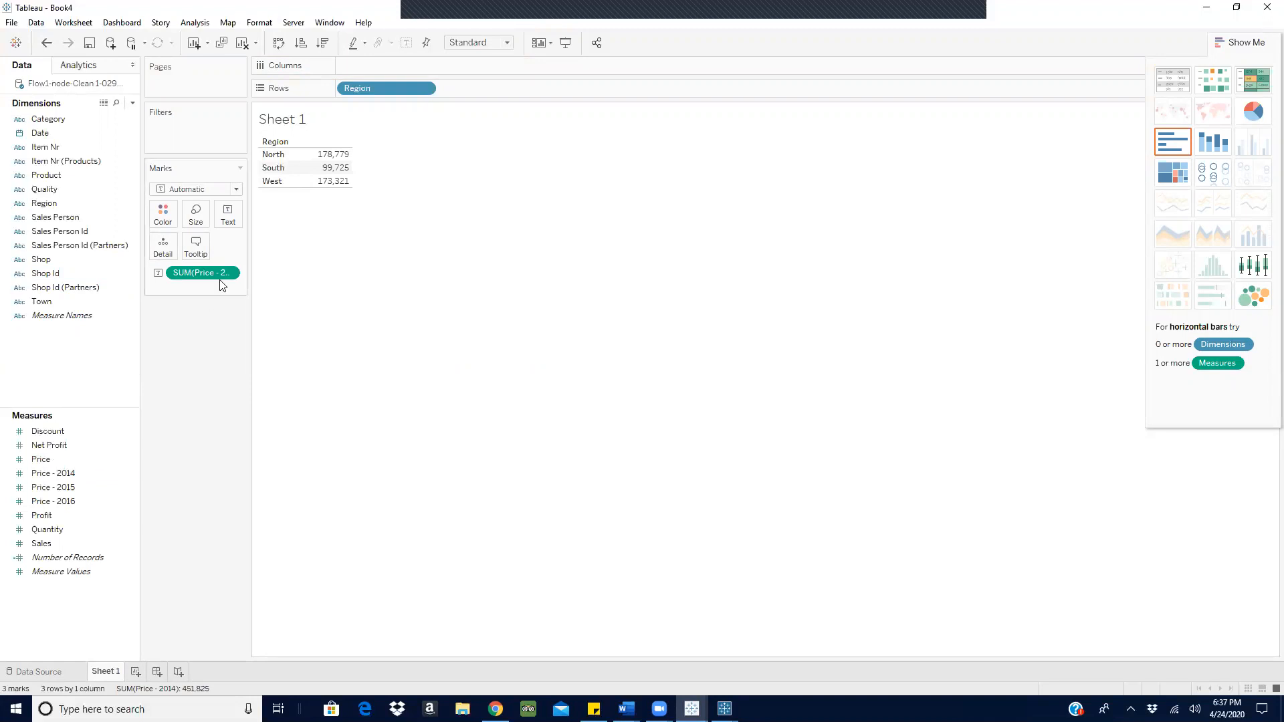
# Add a filter on the years of Date with all years (2014, 2015 and 2016) selected.
pyautogui.moveTo(56, 133); pyautogui.dragTo(176, 127)
pyautogui.click(600, 273)
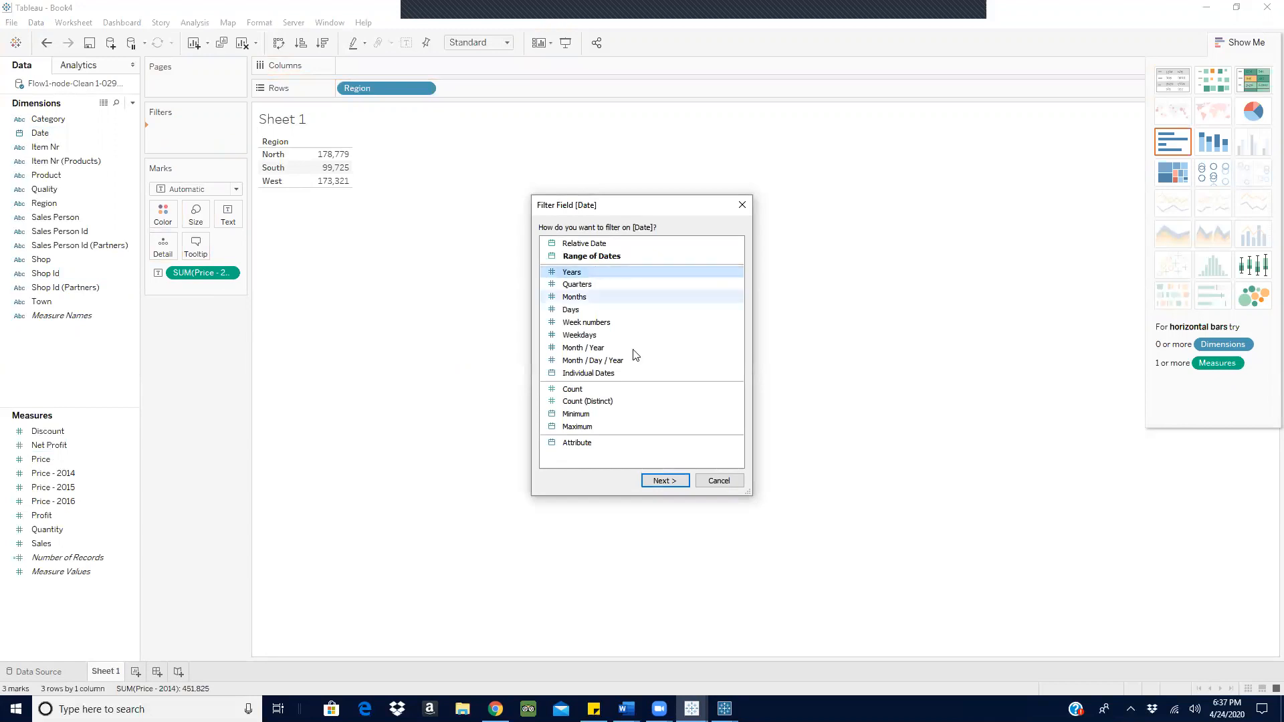
pyautogui.click(662, 481)
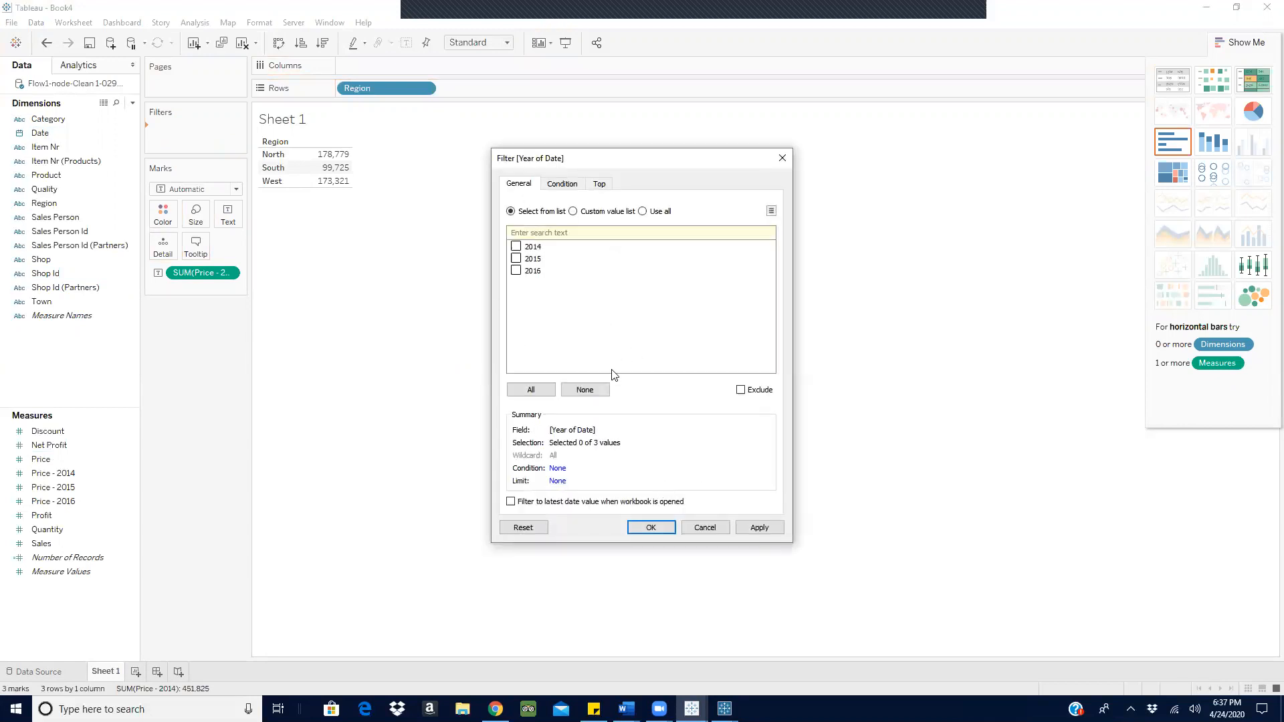
pyautogui.click(529, 390)
pyautogui.click(759, 534)
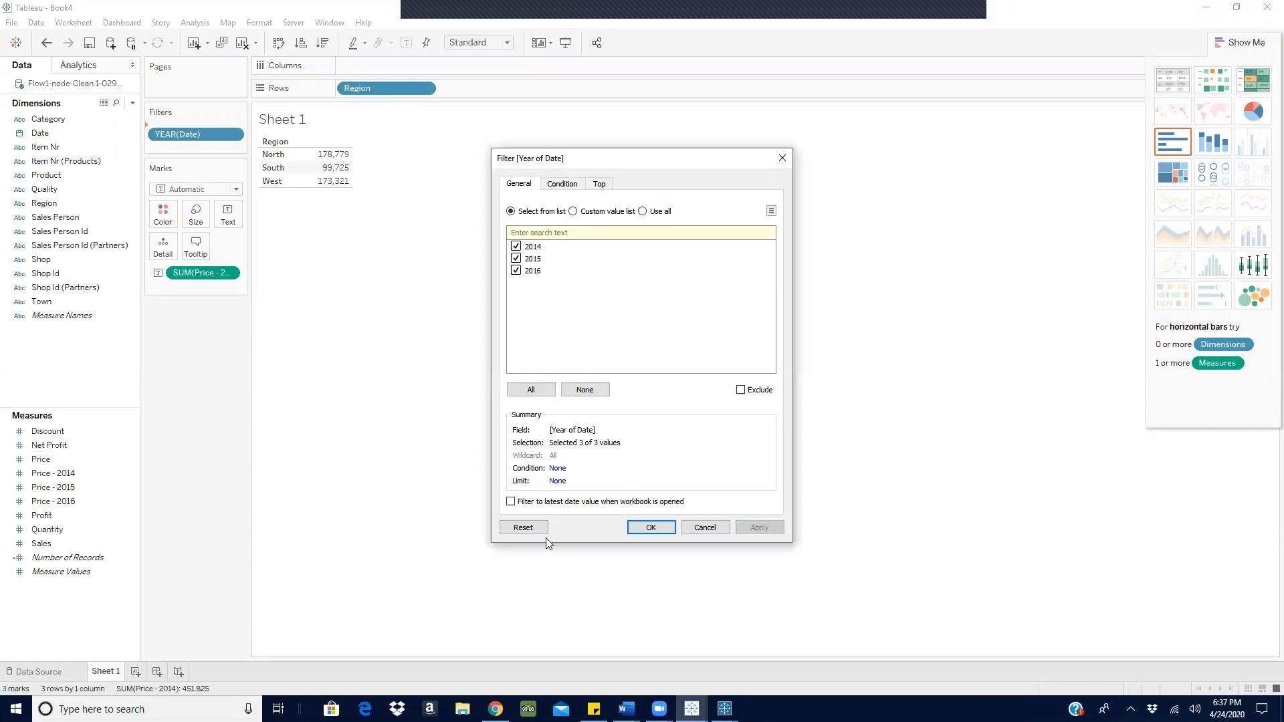
pyautogui.click(652, 529)
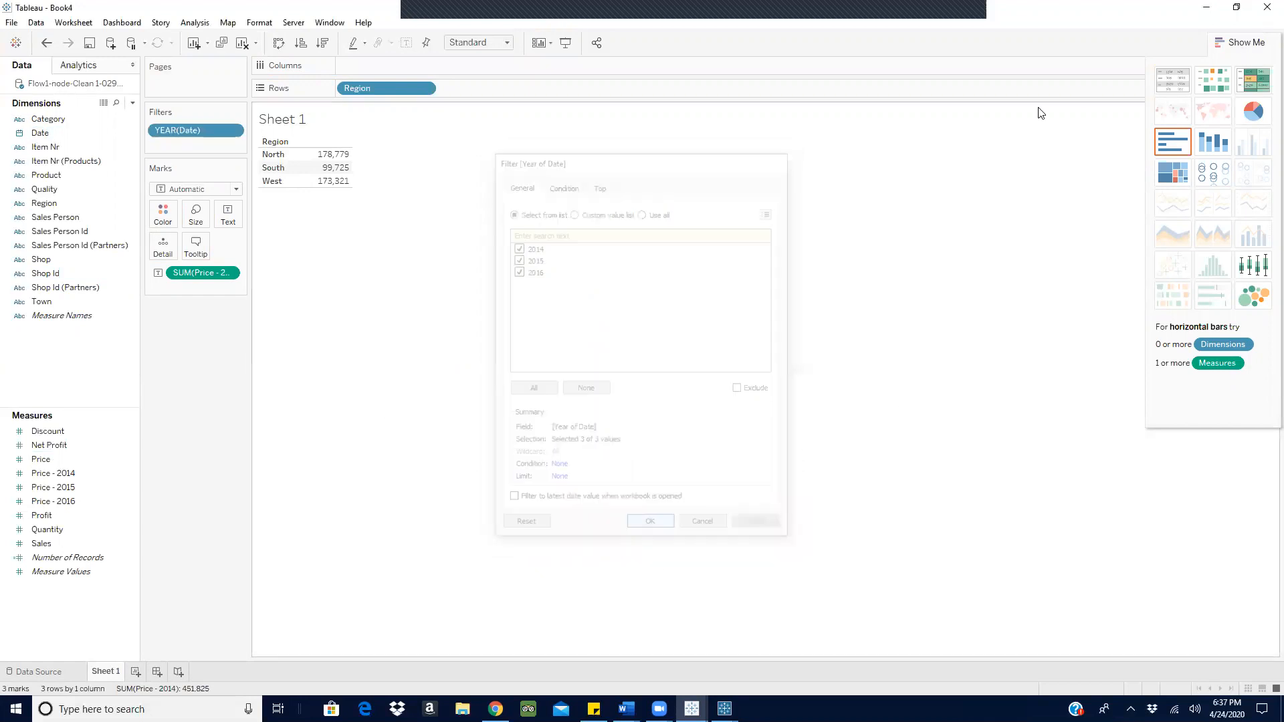
# Hide the chart suggestions and display the interactive year filter beside the table.
pyautogui.click(1232, 41)
pyautogui.click(233, 131)
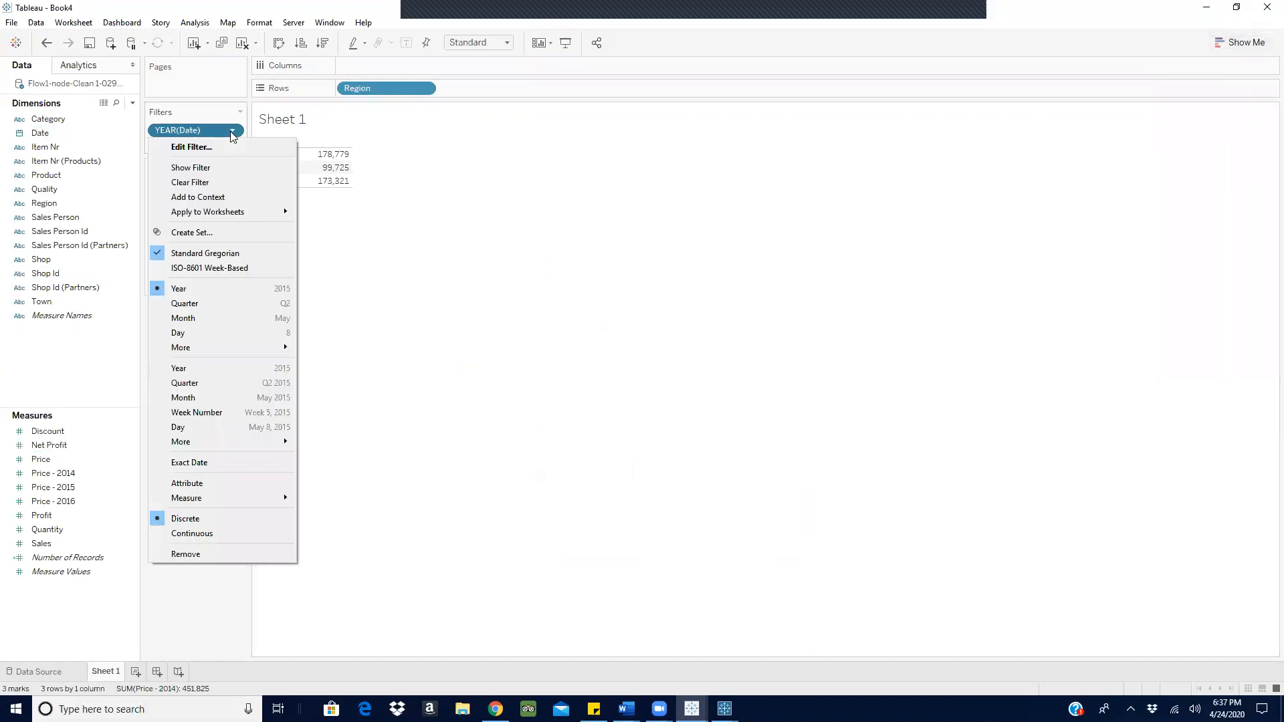
pyautogui.click(201, 167)
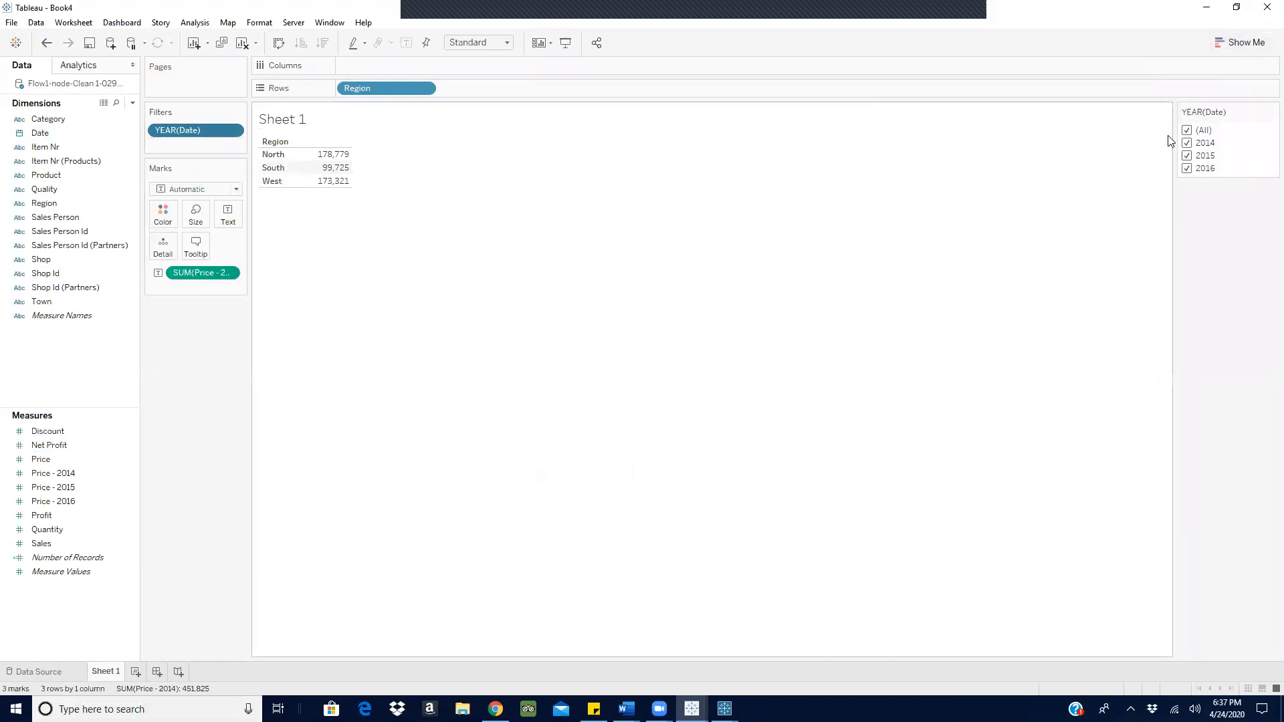
# Try the year filter with 2016, 2015 and 2014, leaving only 2014 selected.
pyautogui.click(1187, 130)
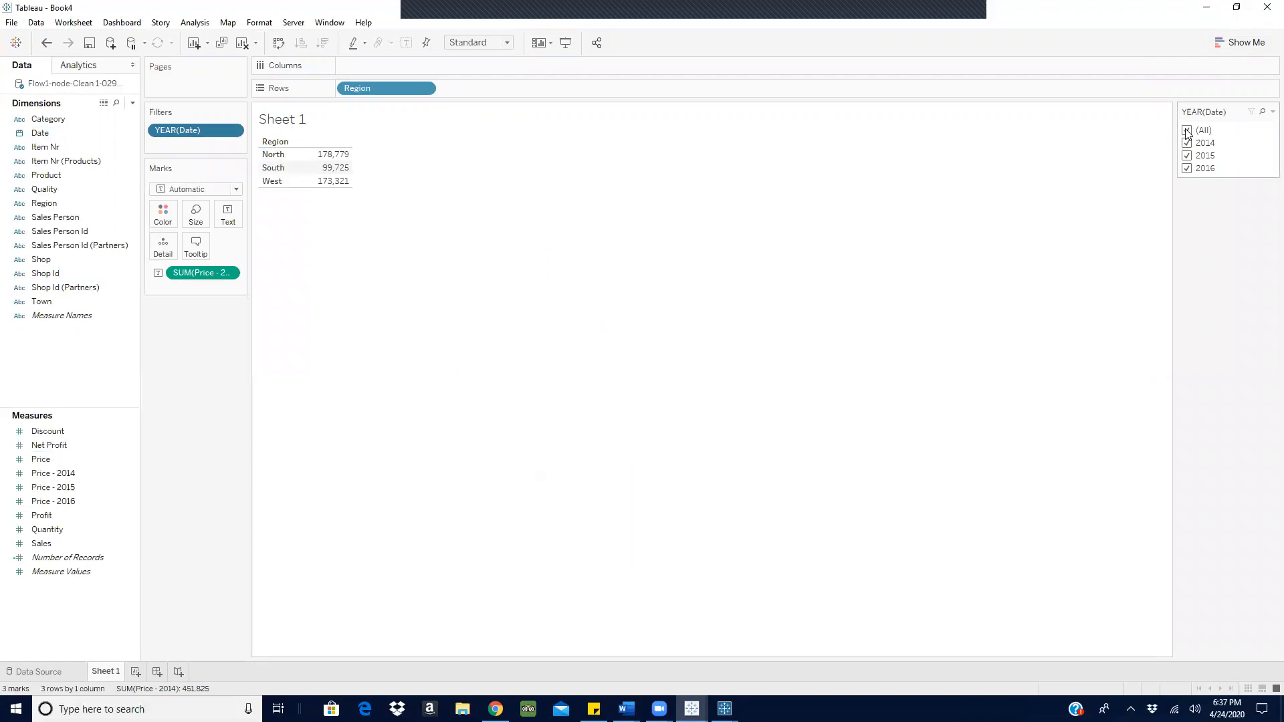
pyautogui.click(1188, 168)
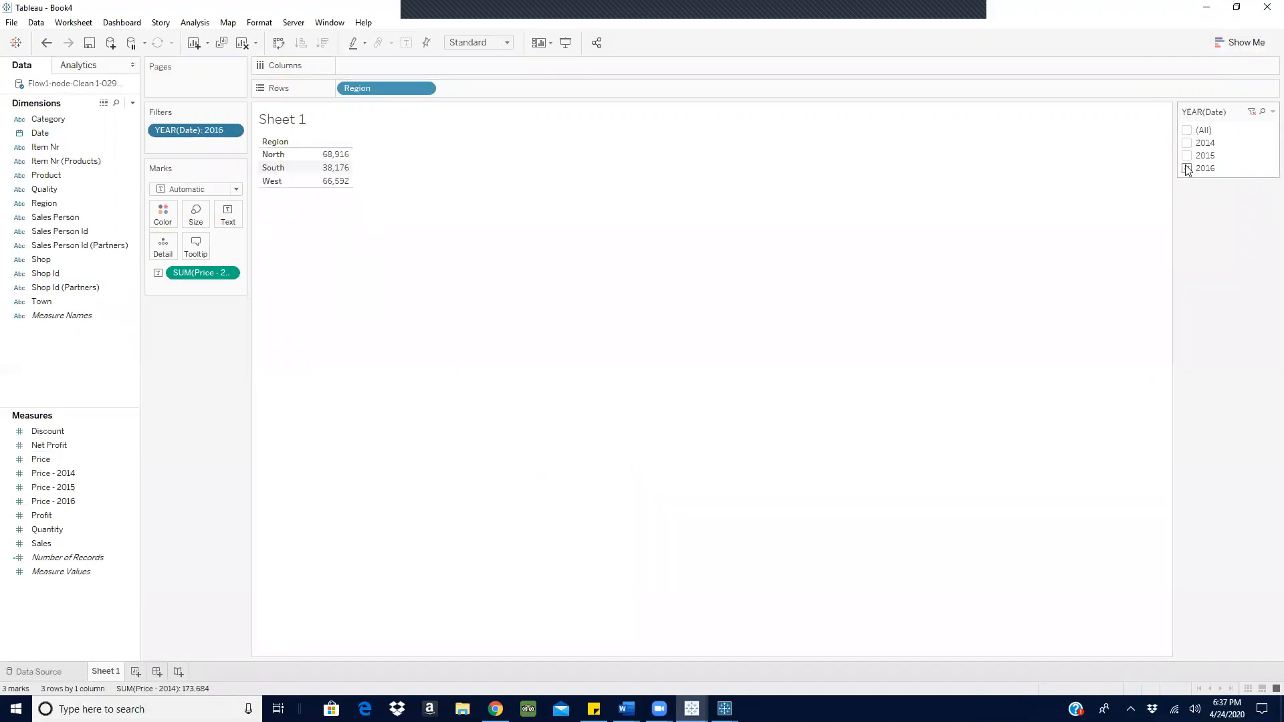
pyautogui.click(1188, 157)
pyautogui.click(1188, 145)
pyautogui.click(1187, 168)
pyautogui.click(1188, 157)
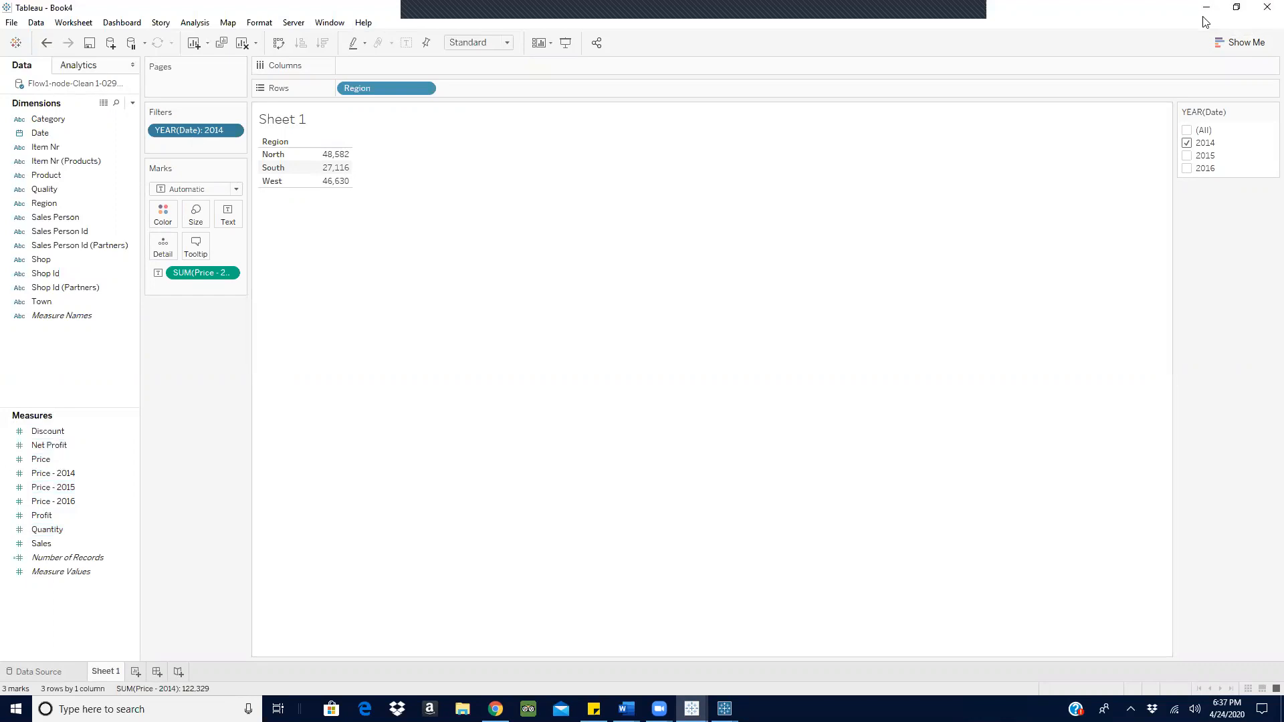
# Close the preview workbook without saving, return to Tableau Prep Builder and dismiss the finished-flow message.
pyautogui.click(1259, 9)
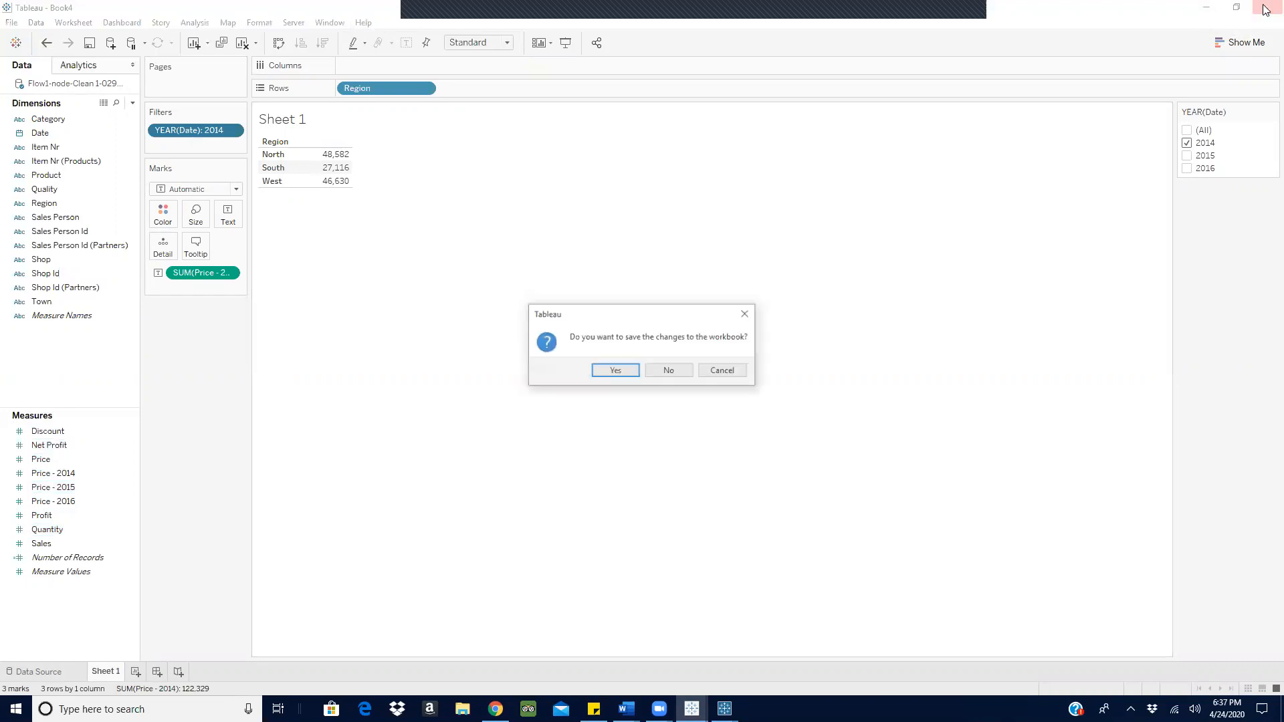
pyautogui.click(682, 372)
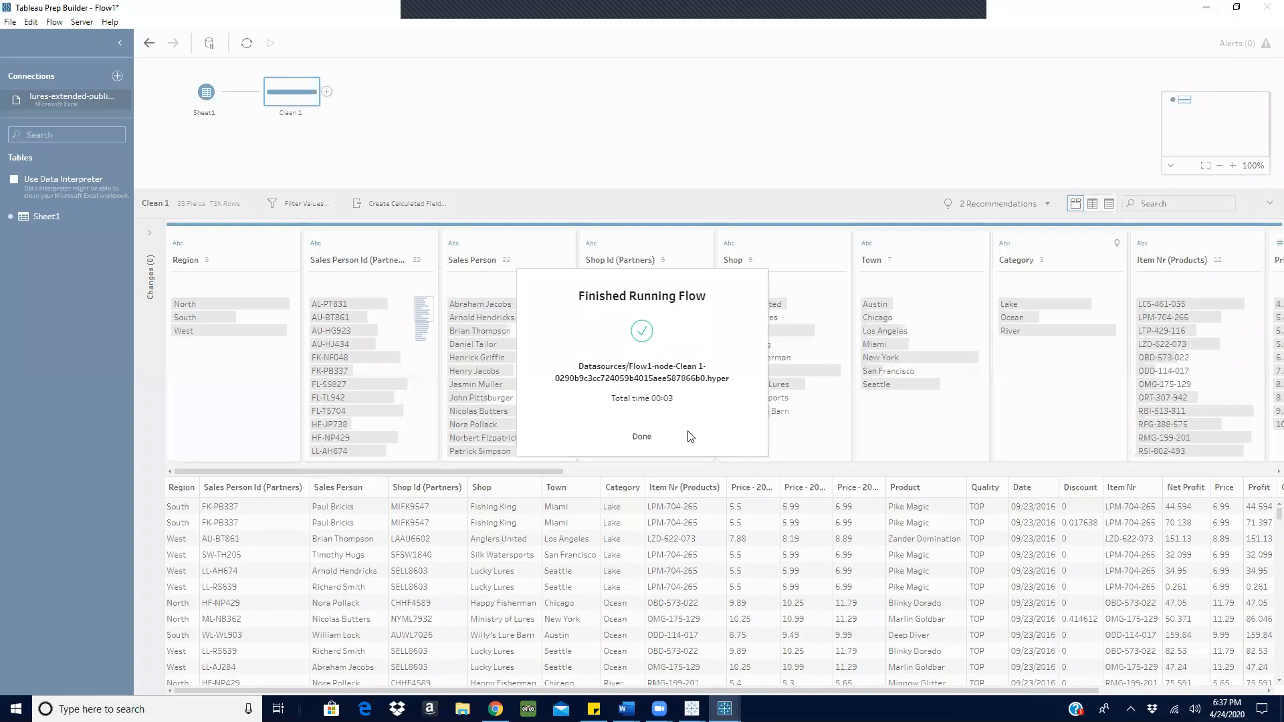
pyautogui.click(642, 445)
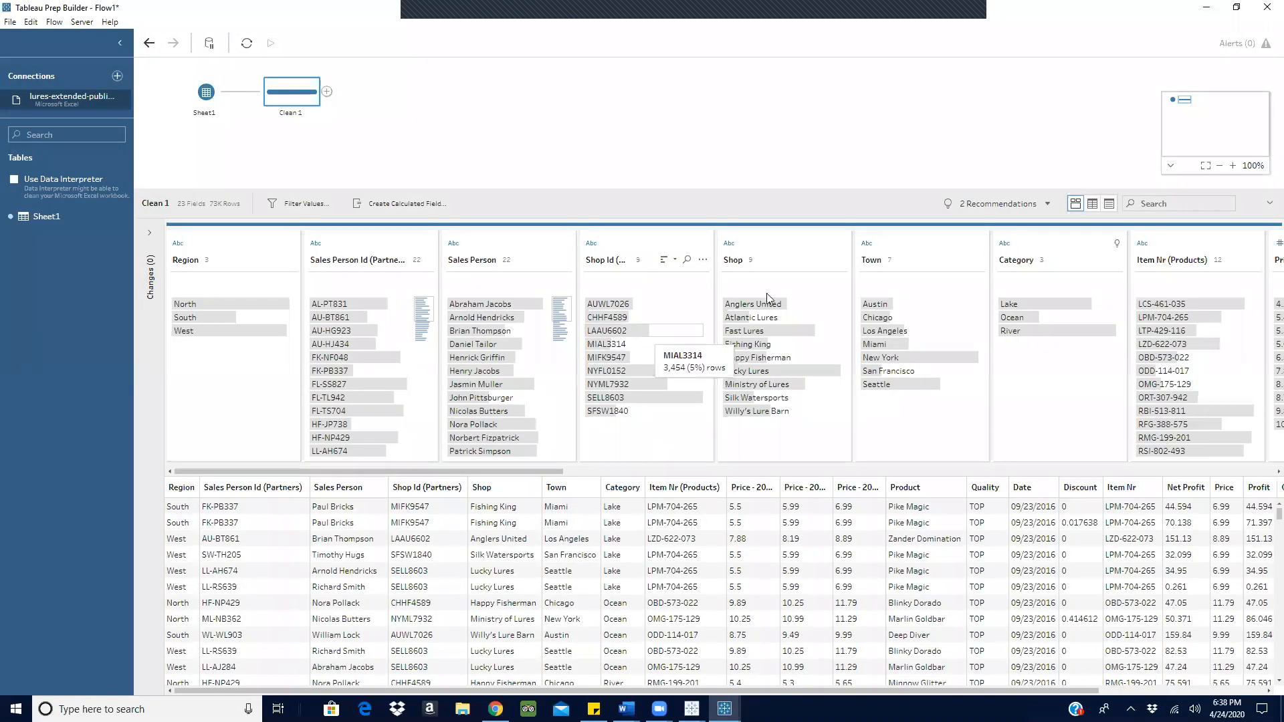
# Select the Price - 2014, Price - 2015 and Price - 2016 fields in Clean 1 and pivot them from columns to rows.
pyautogui.moveTo(472, 470); pyautogui.dragTo(724, 472)
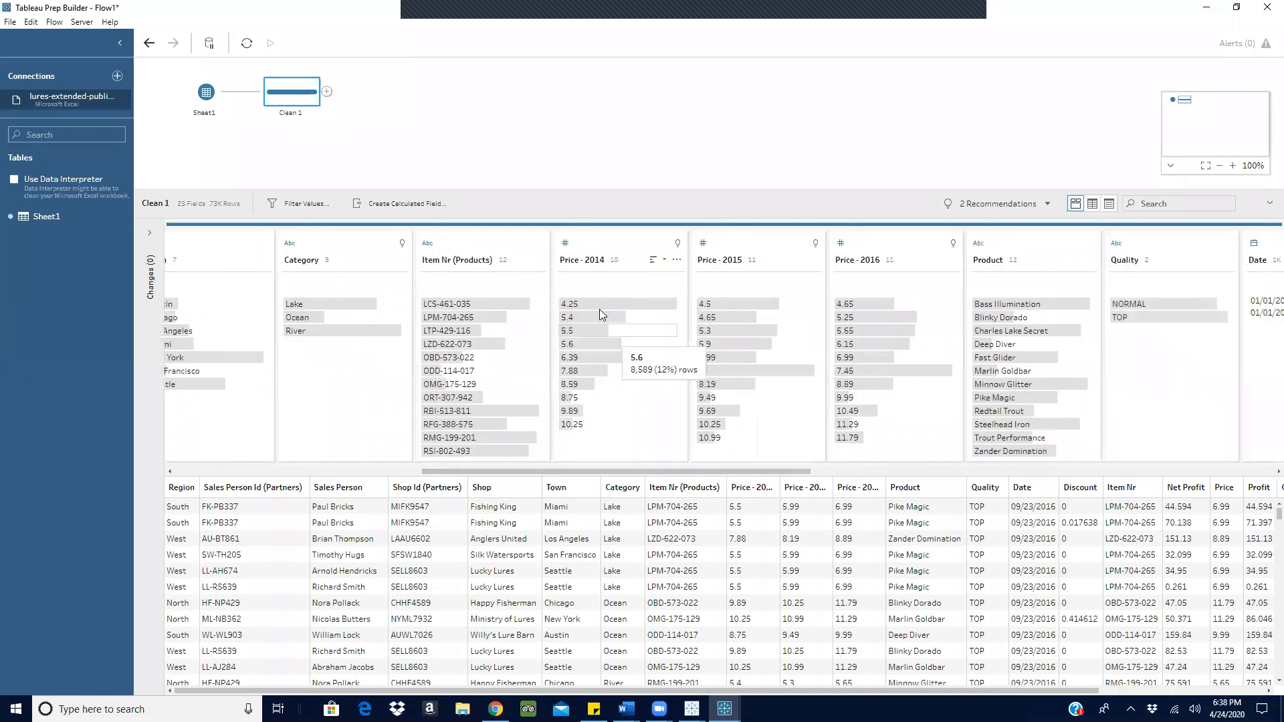
pyautogui.click(591, 240)
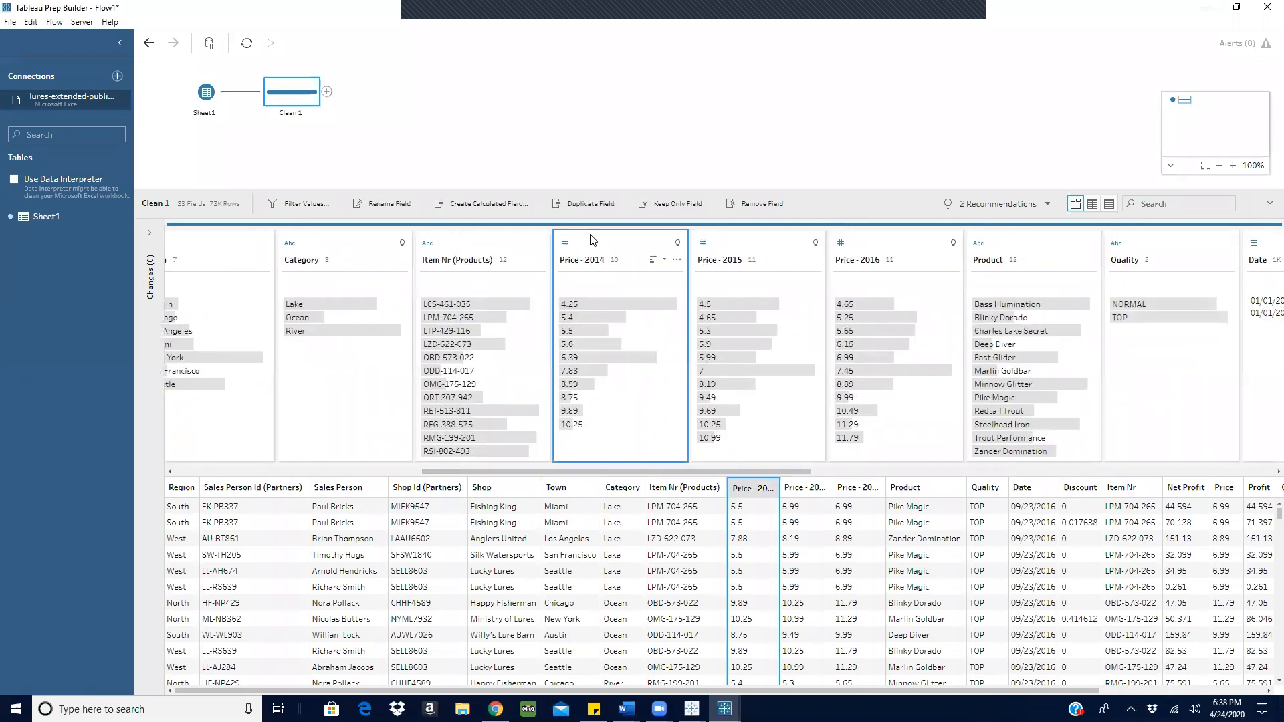
pyautogui.keyDown('shift'); pyautogui.click(896, 243); pyautogui.keyUp('shift')
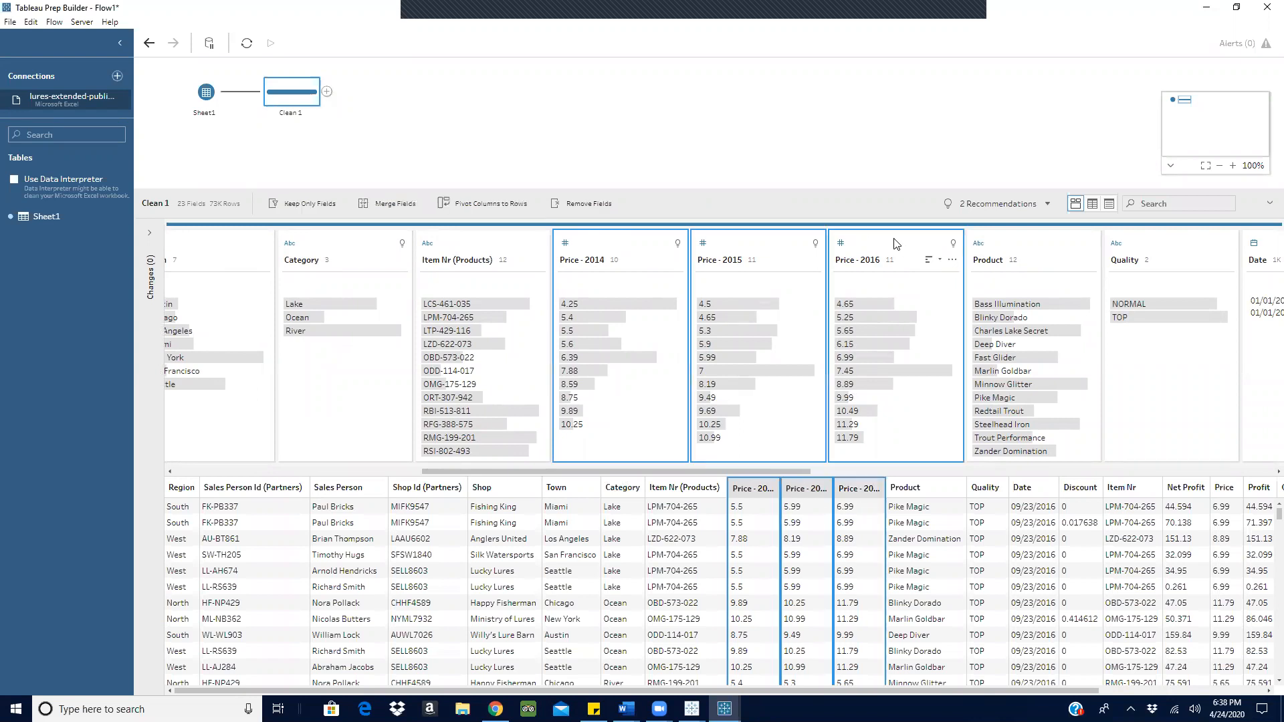
pyautogui.click(952, 262)
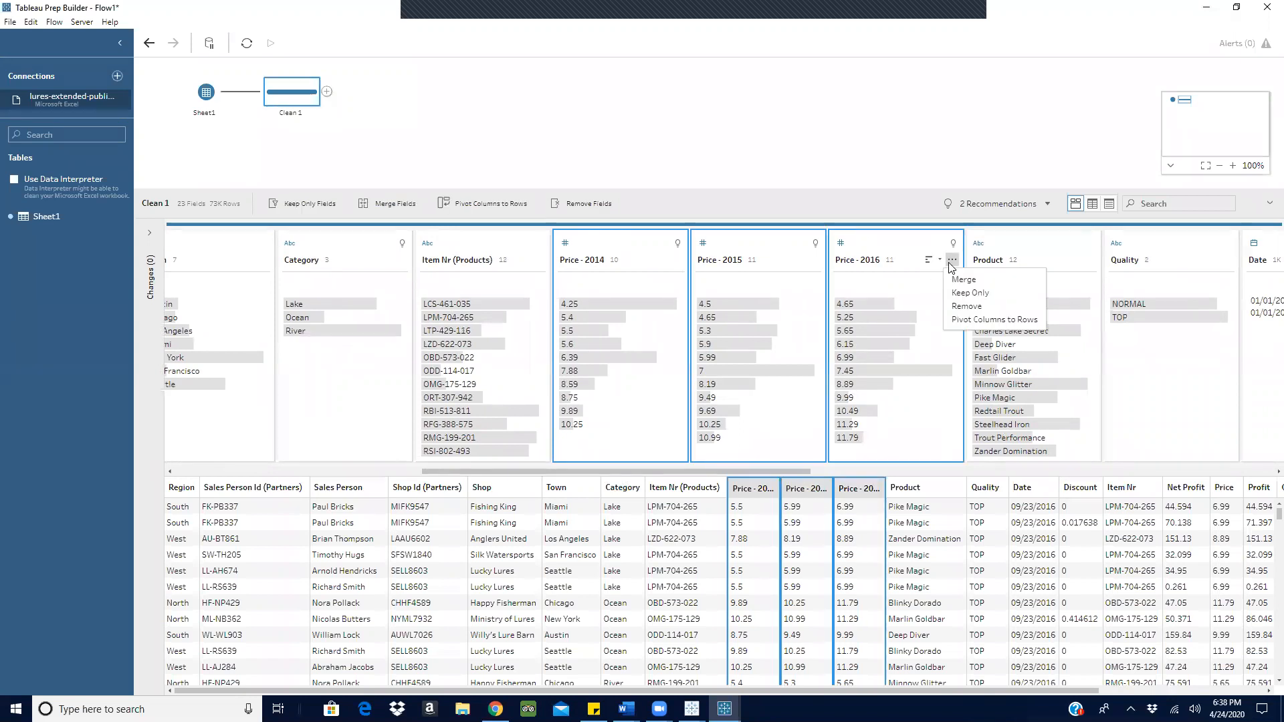
pyautogui.click(957, 321)
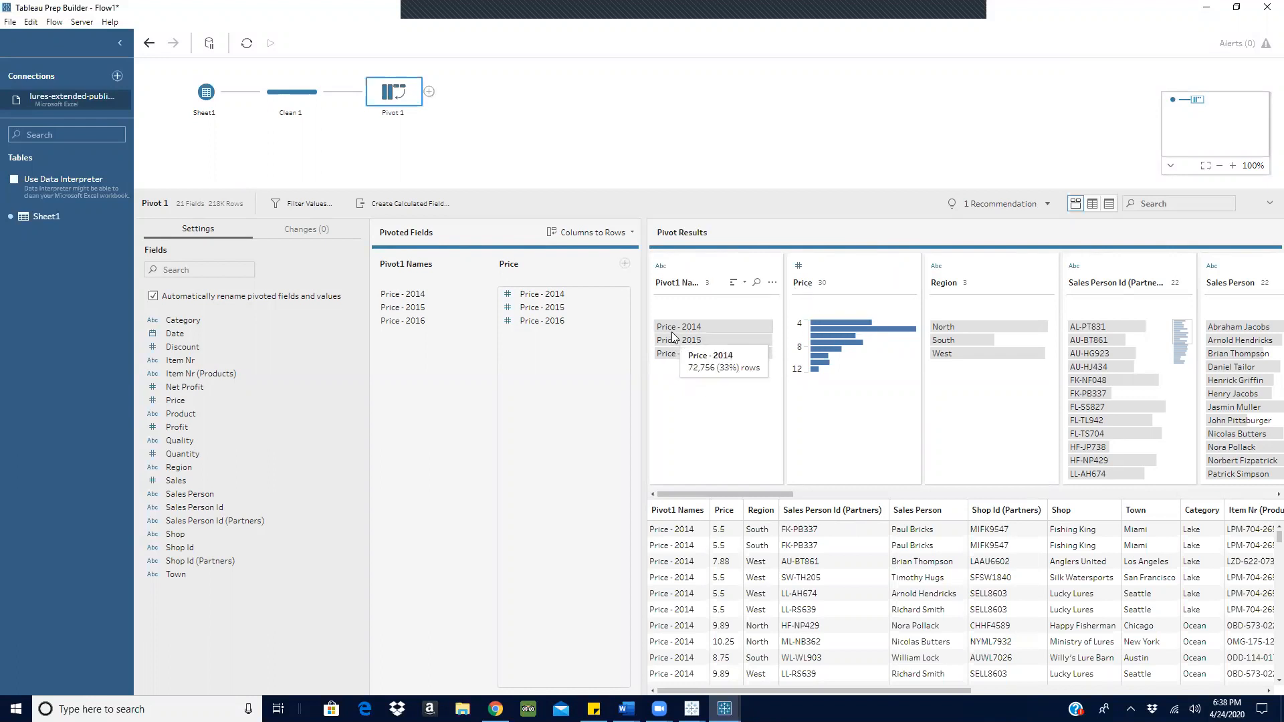
pyautogui.moveTo(703, 343)
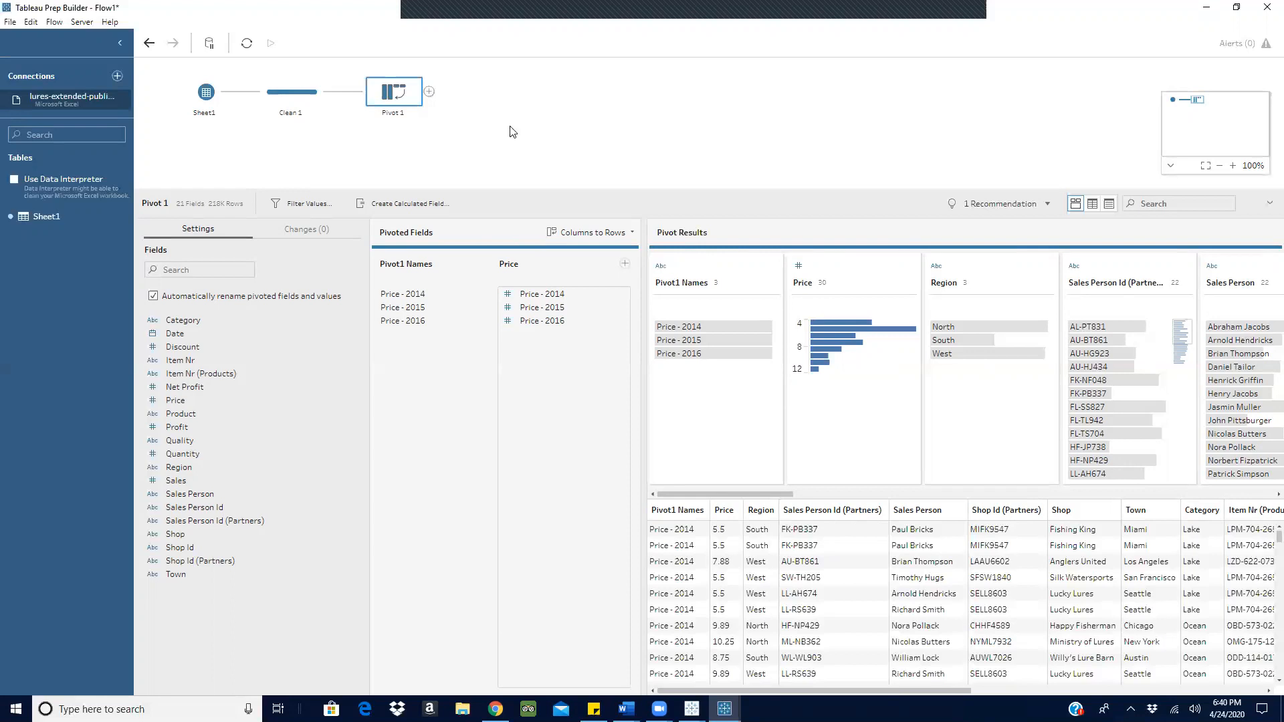
# Remove the Pivot 1 step from the flow and reopen Clean 1.
pyautogui.rightClick(396, 108)
pyautogui.click(398, 227)
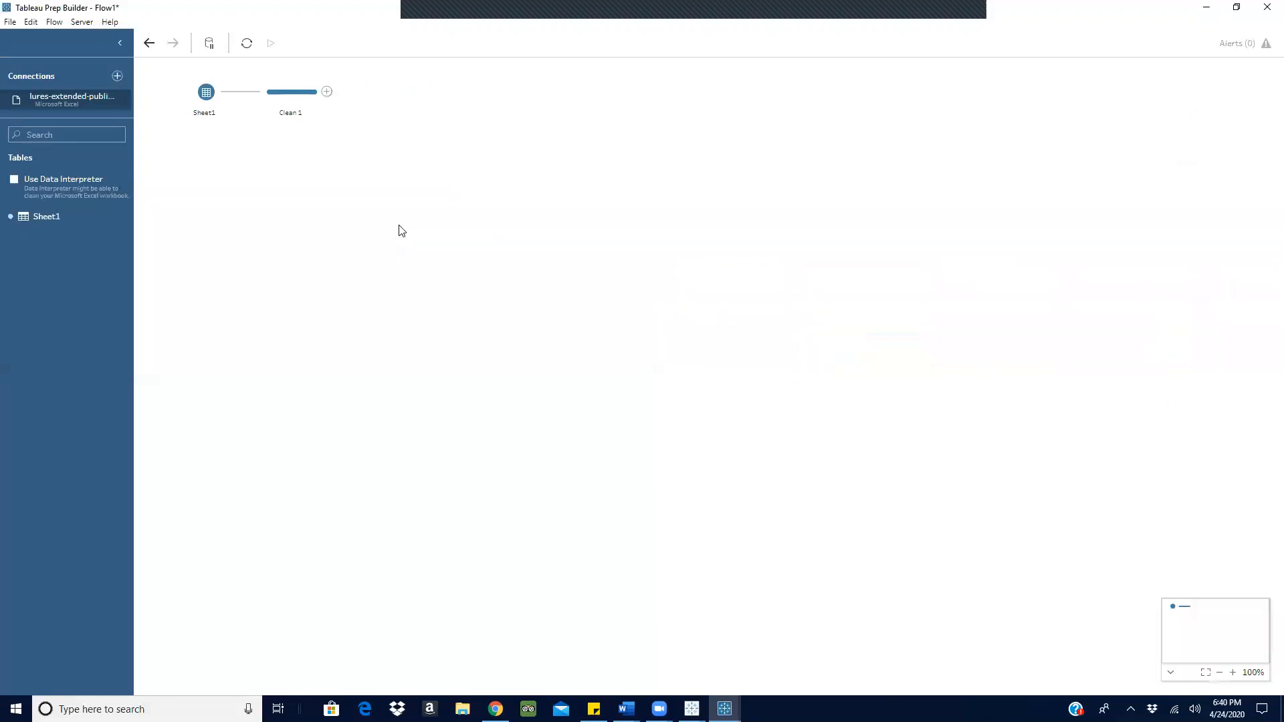
pyautogui.click(302, 95)
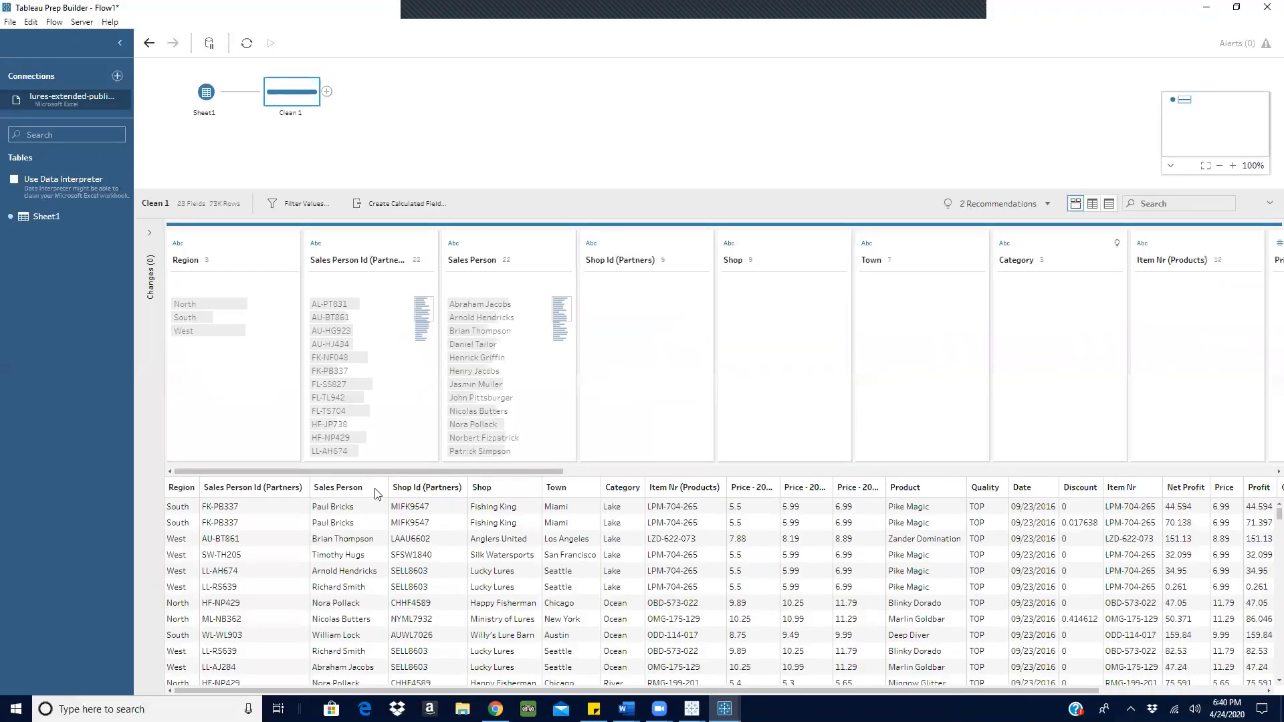
# Examine the data type and data role options of the Price - 2014 field in Clean 1.
pyautogui.moveTo(465, 473); pyautogui.dragTo(844, 479)
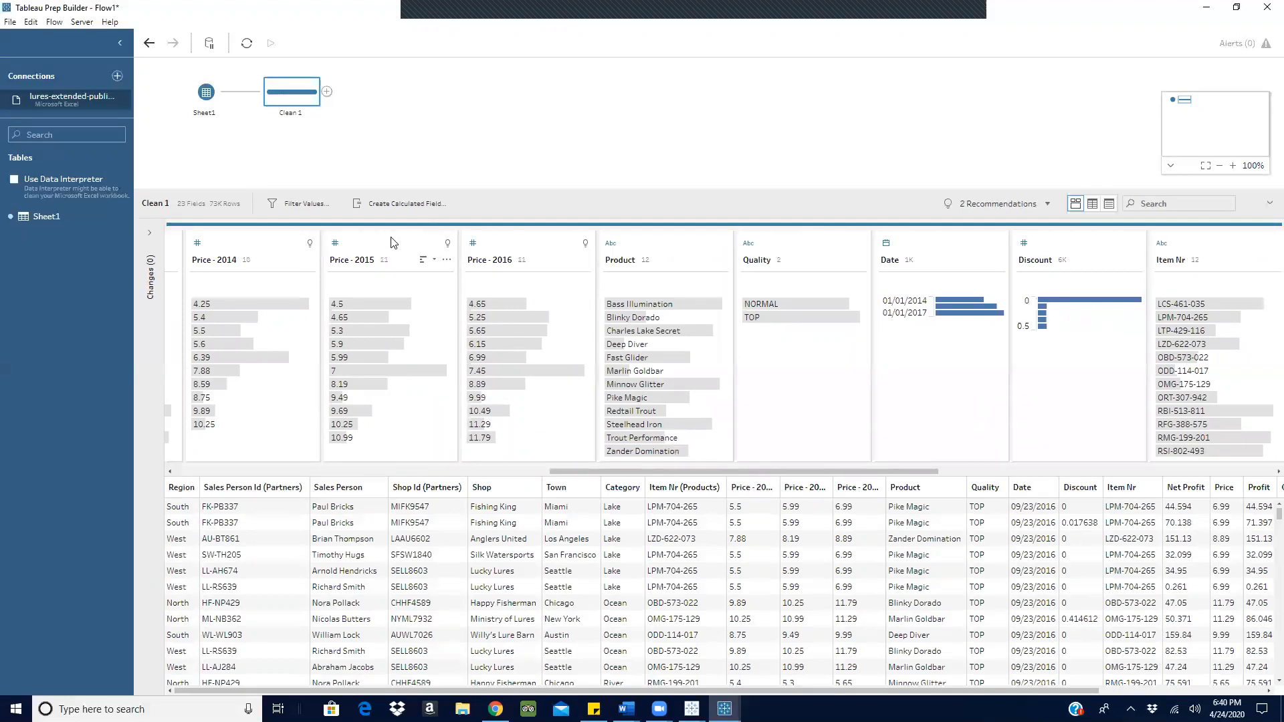
pyautogui.click(198, 244)
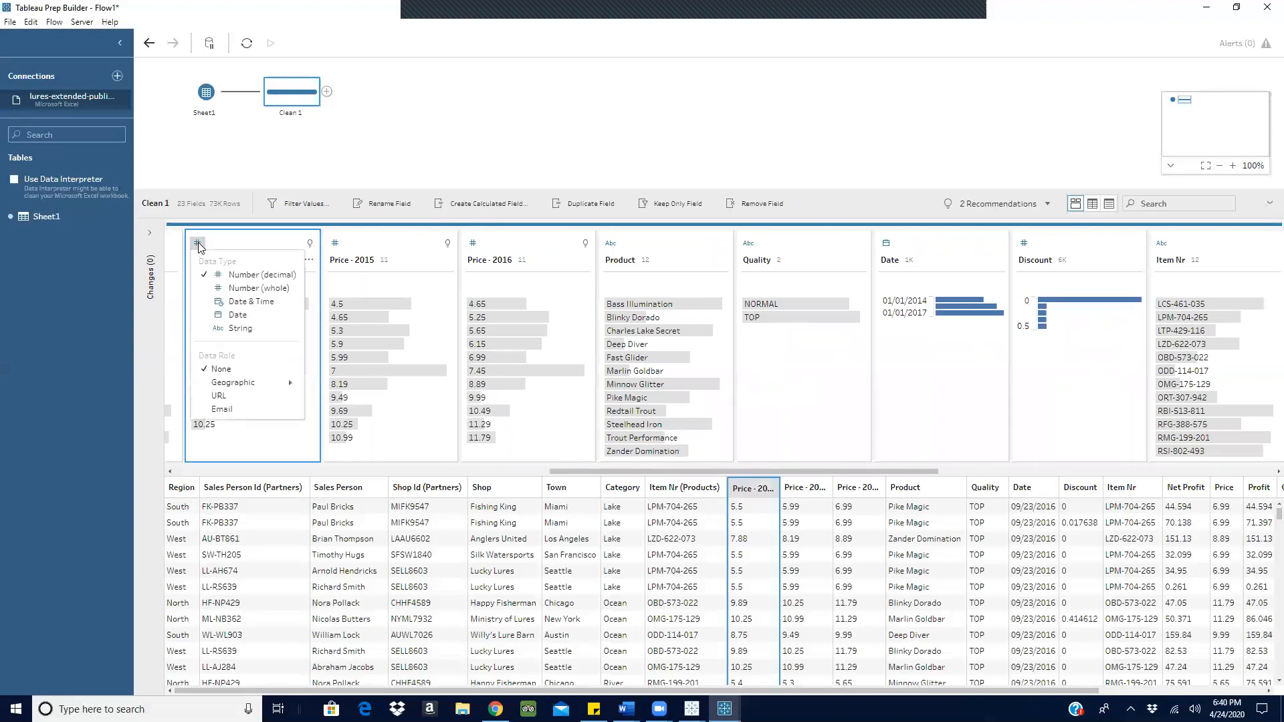
pyautogui.click(820, 216)
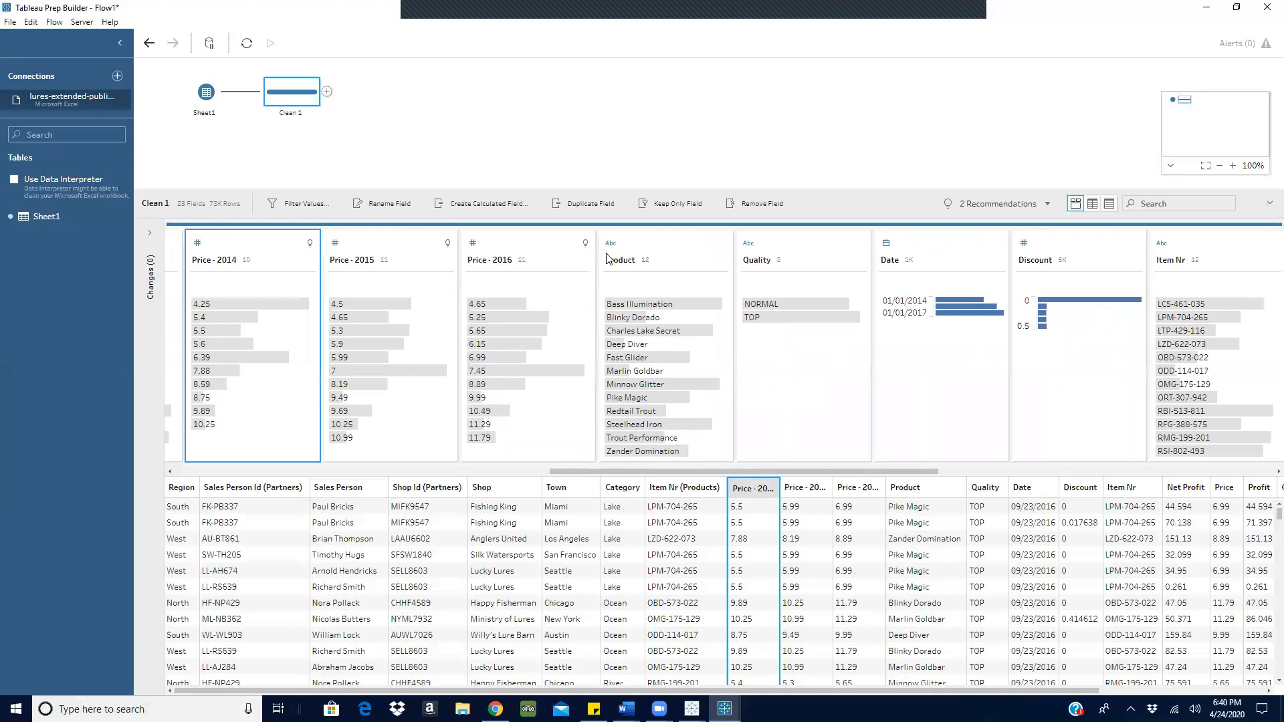
pyautogui.click(198, 243)
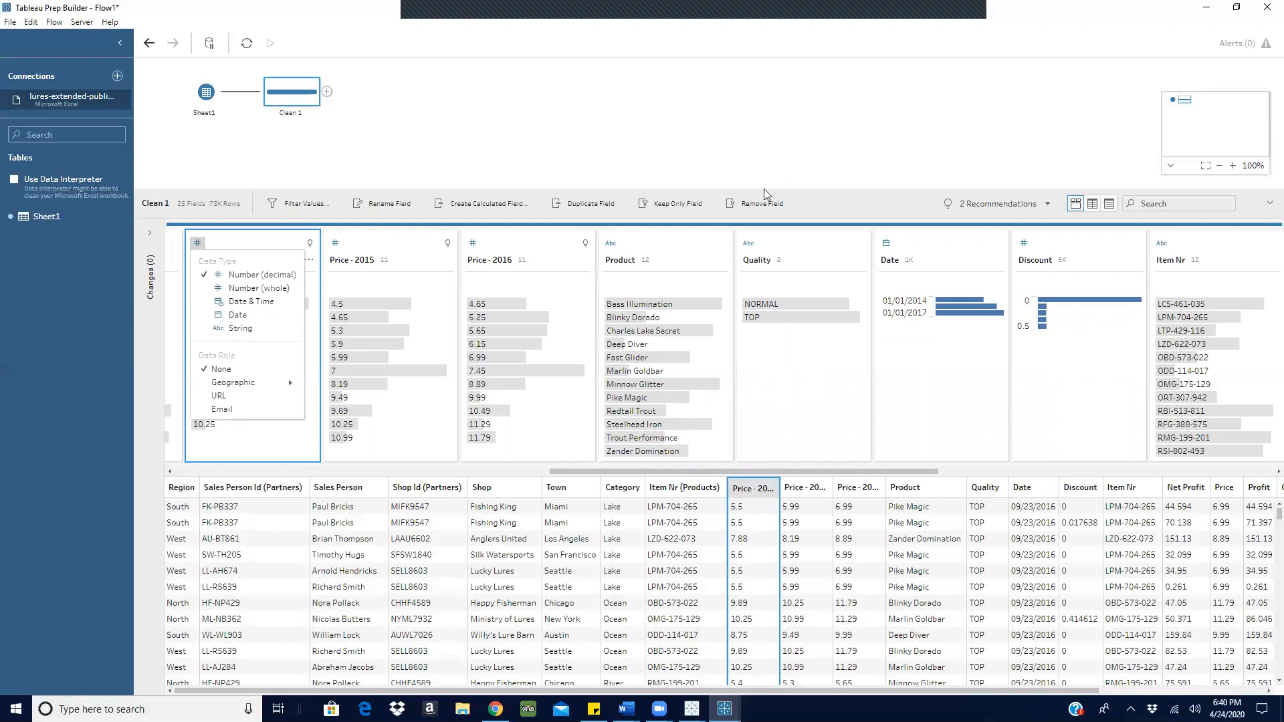
# Preview the Clean 1 step in Tableau Desktop and maximize the workbook window.
pyautogui.click(817, 199)
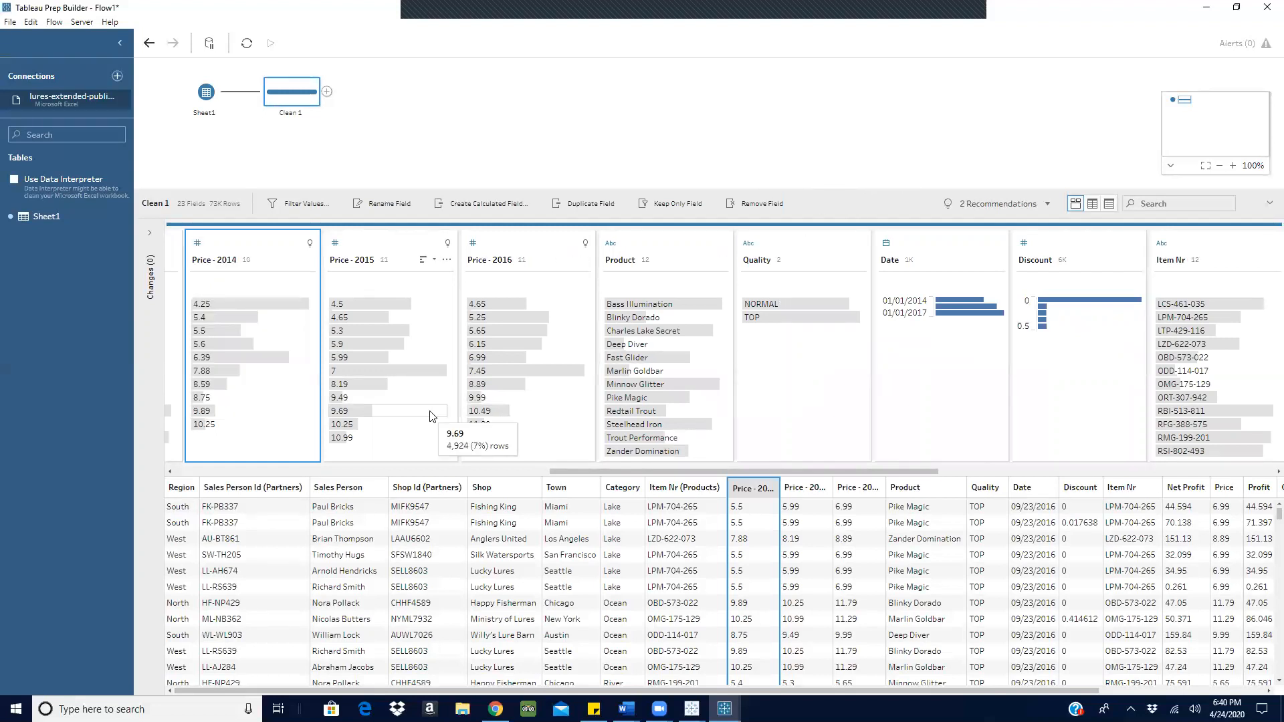
pyautogui.click(392, 132)
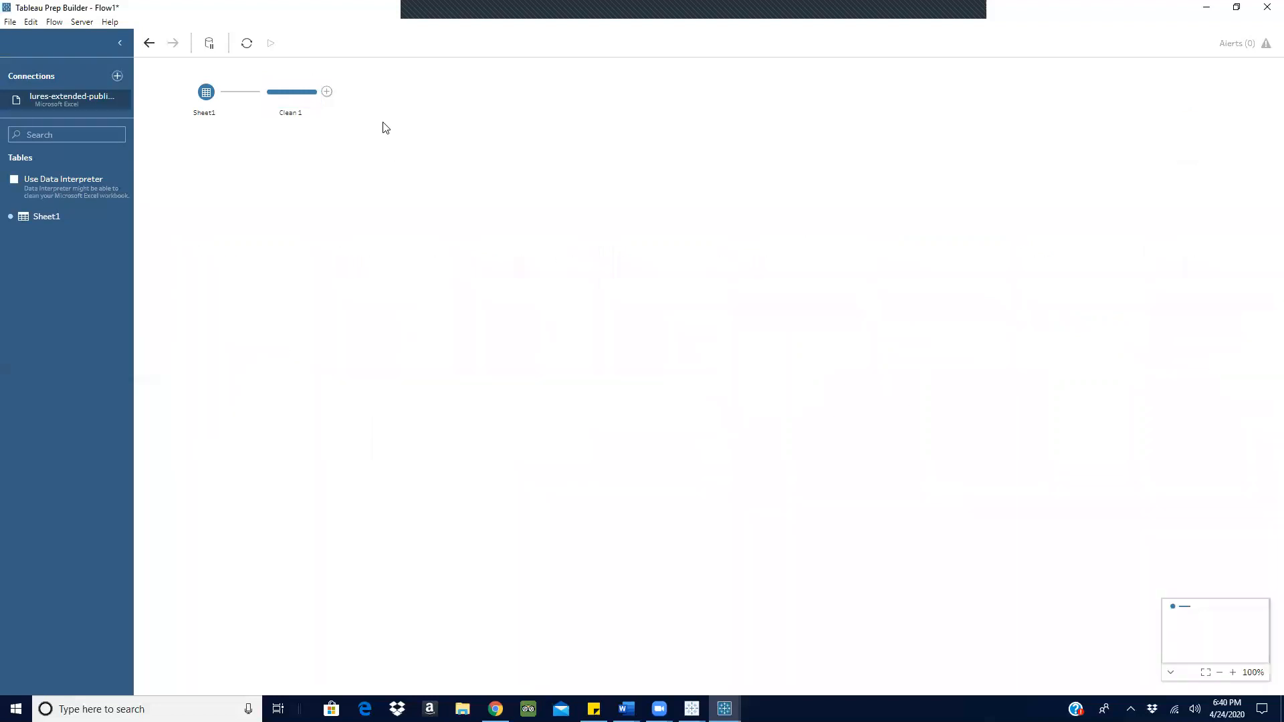
pyautogui.click(297, 102)
pyautogui.rightClick(293, 100)
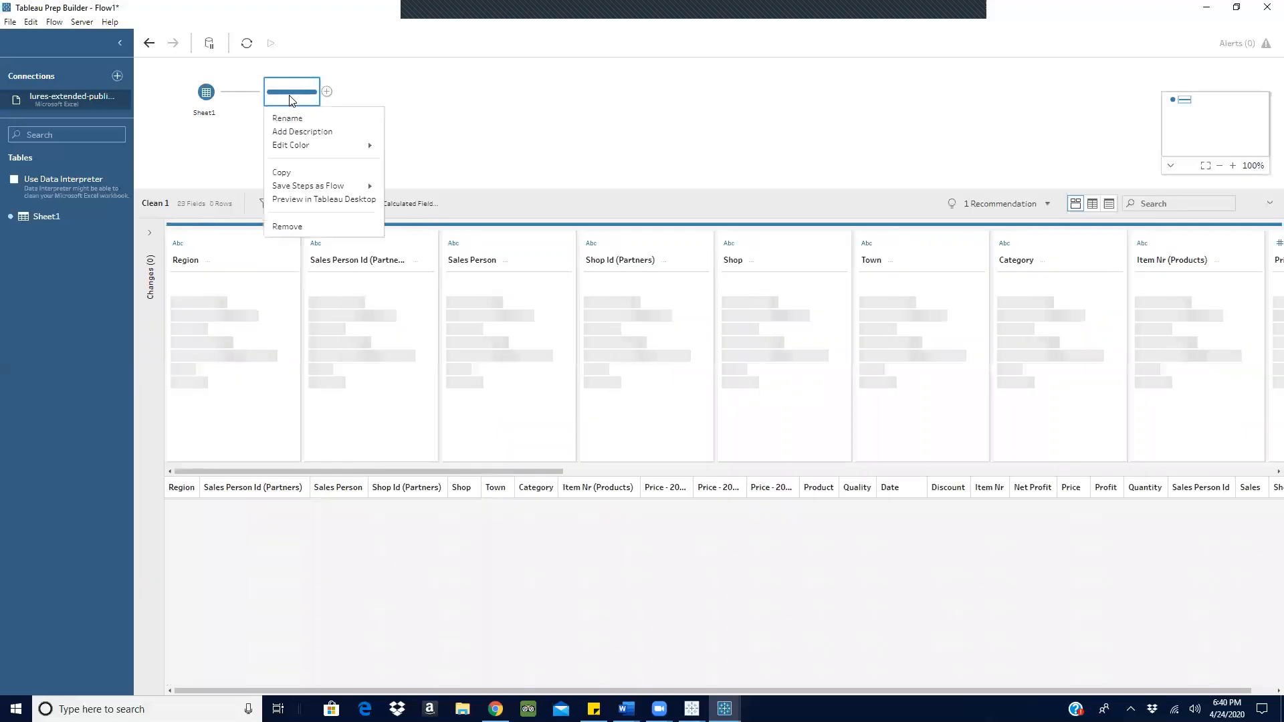
pyautogui.click(305, 199)
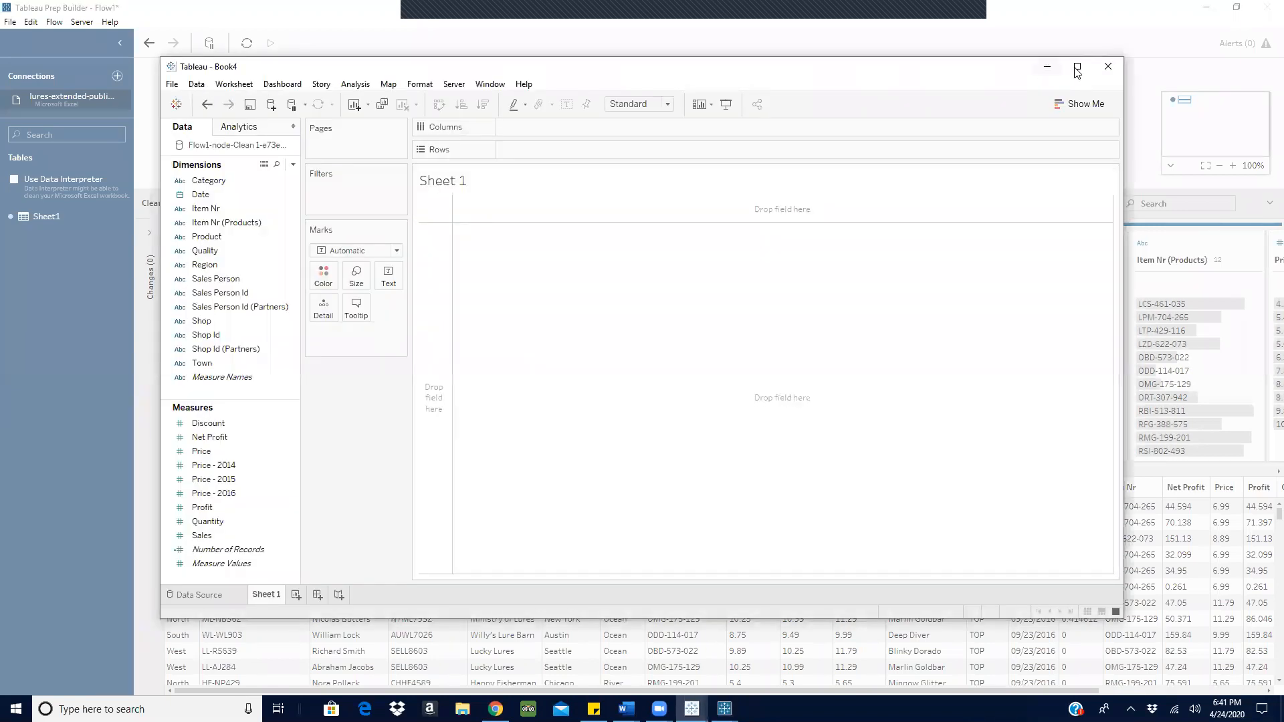
pyautogui.click(1077, 66)
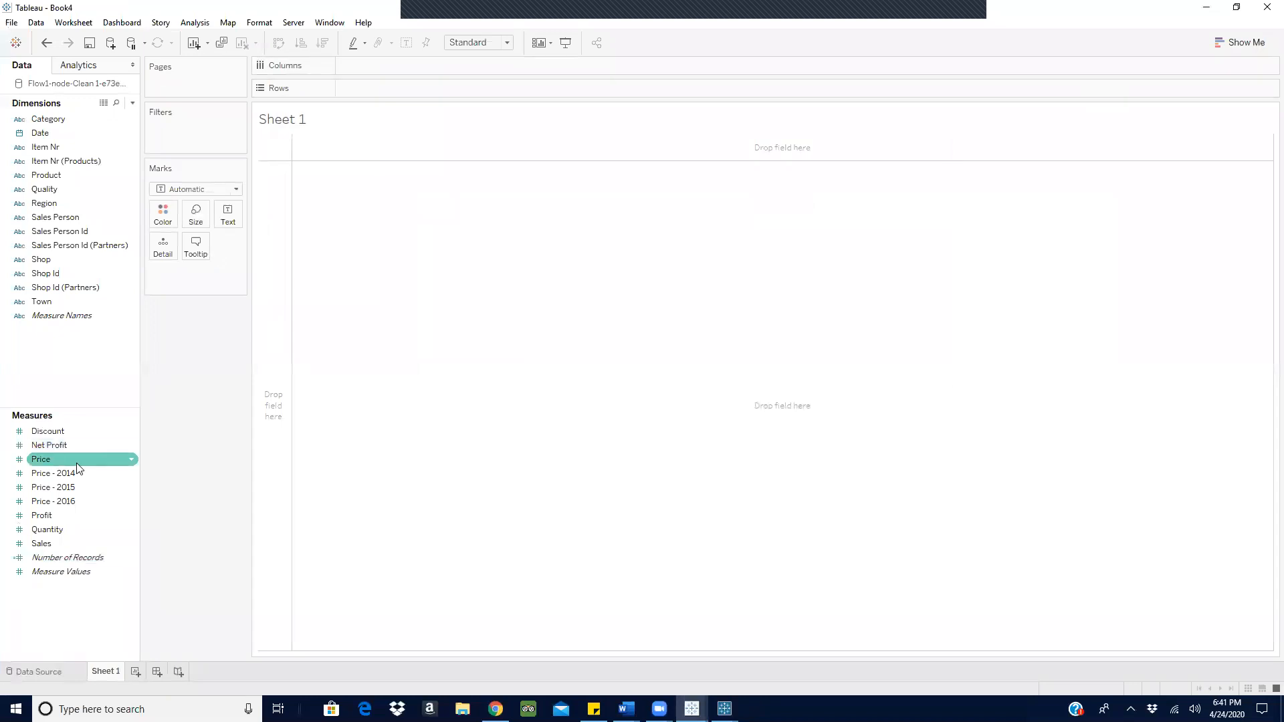
# Convert Price - 2014 to a dimension and add it to Rows, with Item Nr placed before it.
pyautogui.moveTo(46, 478); pyautogui.dragTo(28, 359)
pyautogui.moveTo(45, 175); pyautogui.dragTo(370, 95)
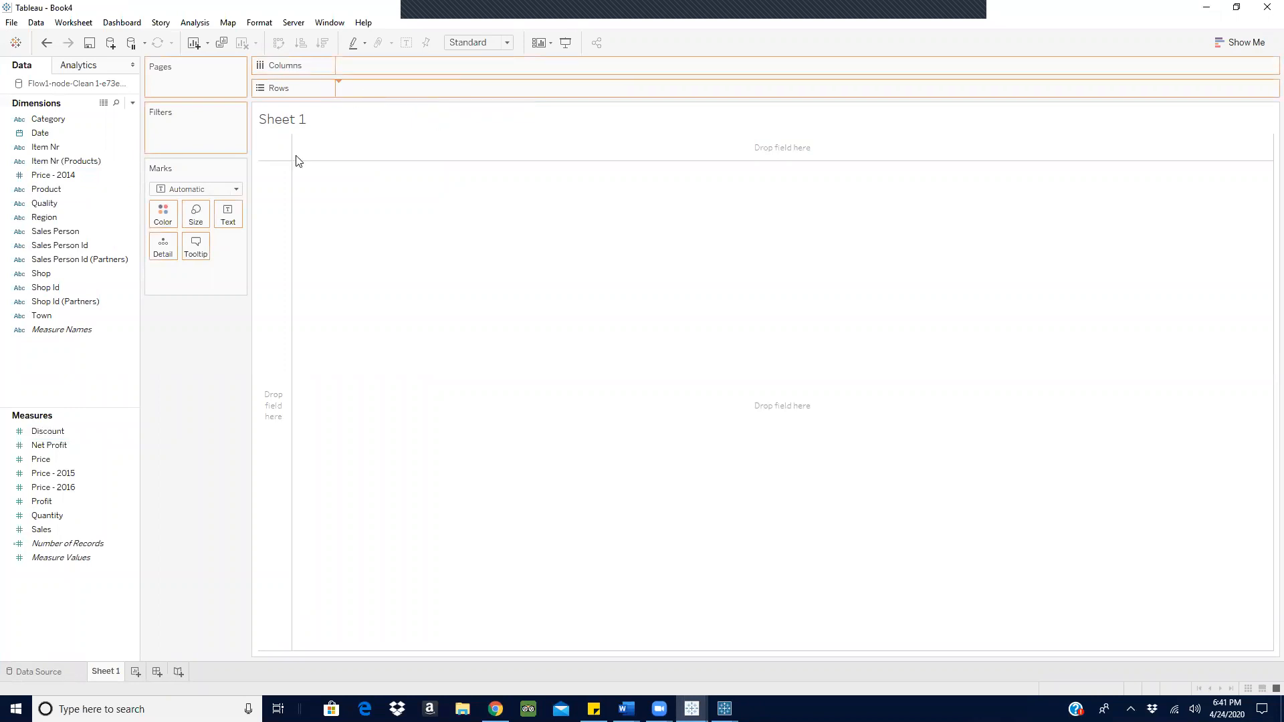
pyautogui.moveTo(298, 161); pyautogui.dragTo(295, 161)
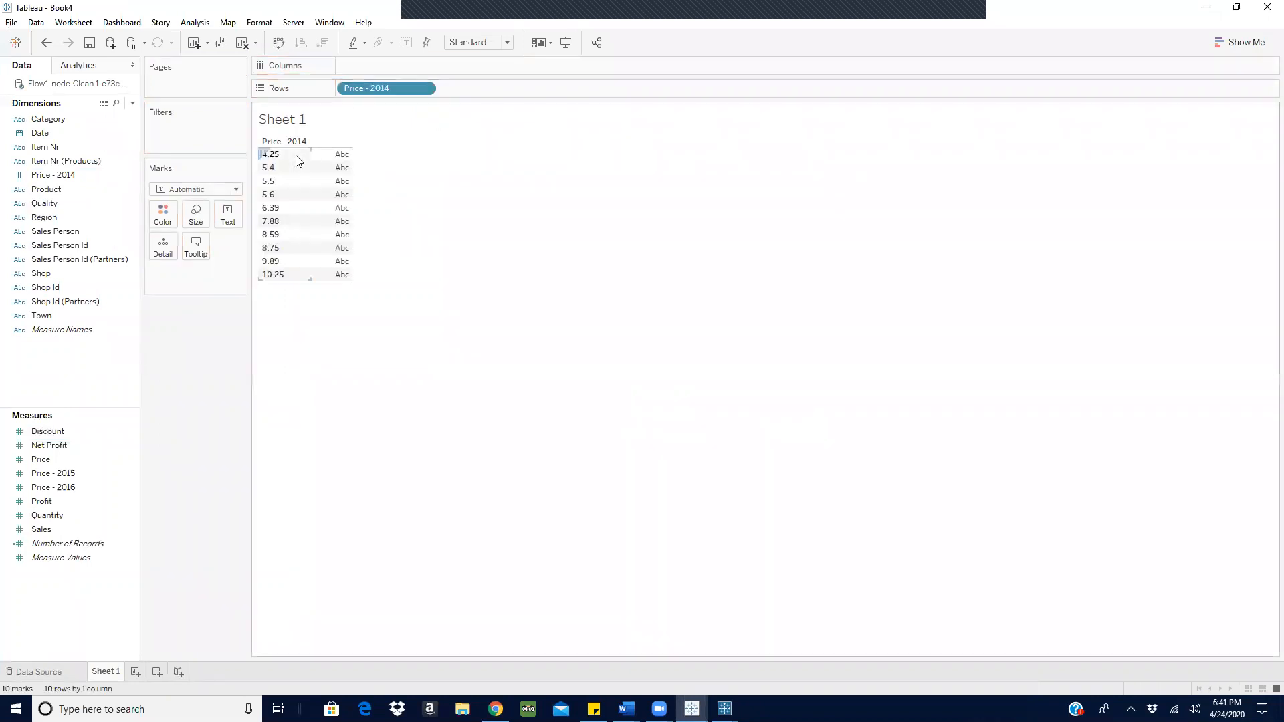
pyautogui.moveTo(41, 147); pyautogui.dragTo(344, 86)
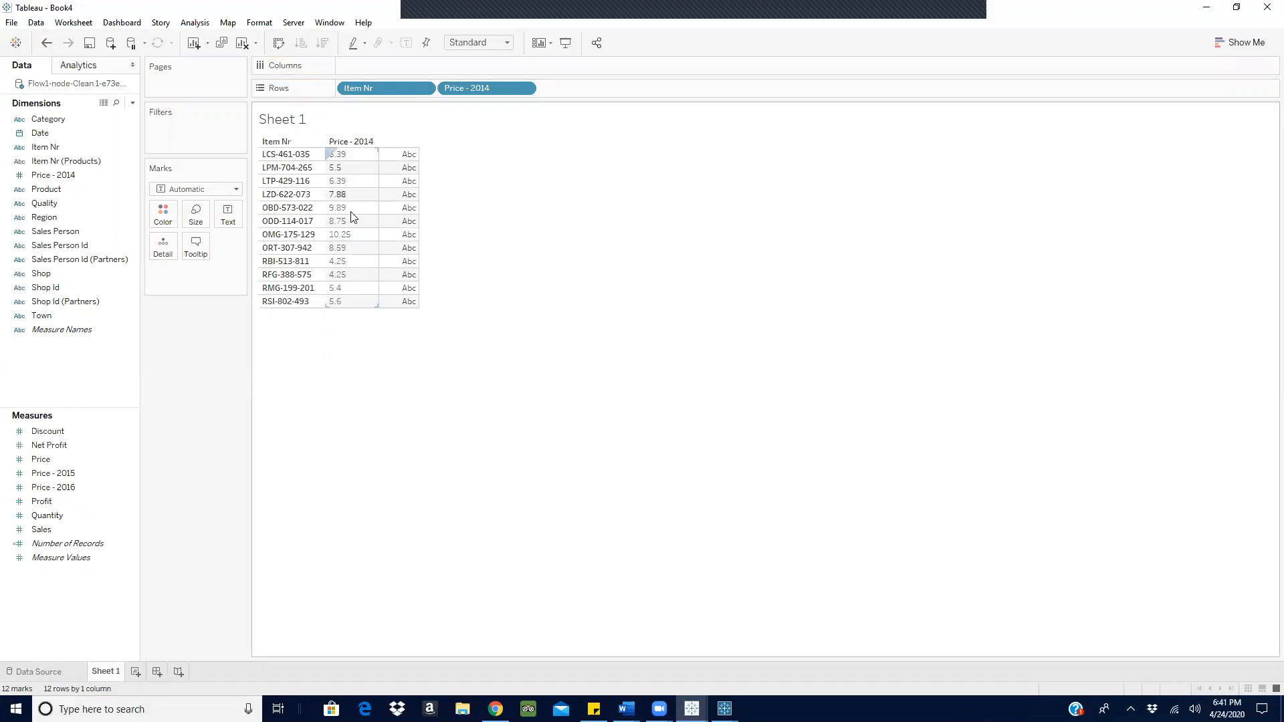
# Convert Price - 2015 and Price - 2016 to dimensions and add both to Rows after Price - 2014.
pyautogui.moveTo(54, 473); pyautogui.dragTo(49, 350)
pyautogui.moveTo(57, 473); pyautogui.dragTo(41, 358)
pyautogui.keyDown('ctrl'); pyautogui.click(48, 190); pyautogui.keyUp('ctrl')
pyautogui.moveTo(49, 190); pyautogui.dragTo(586, 89)
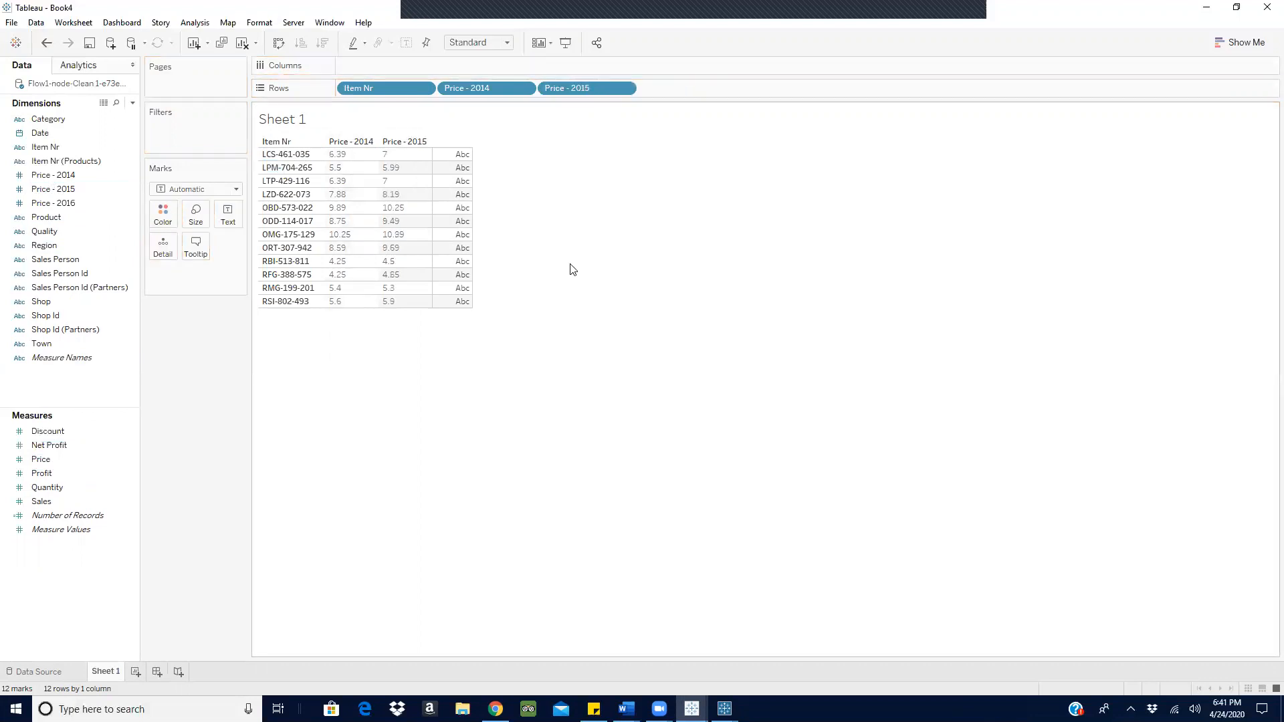
pyautogui.click(128, 316)
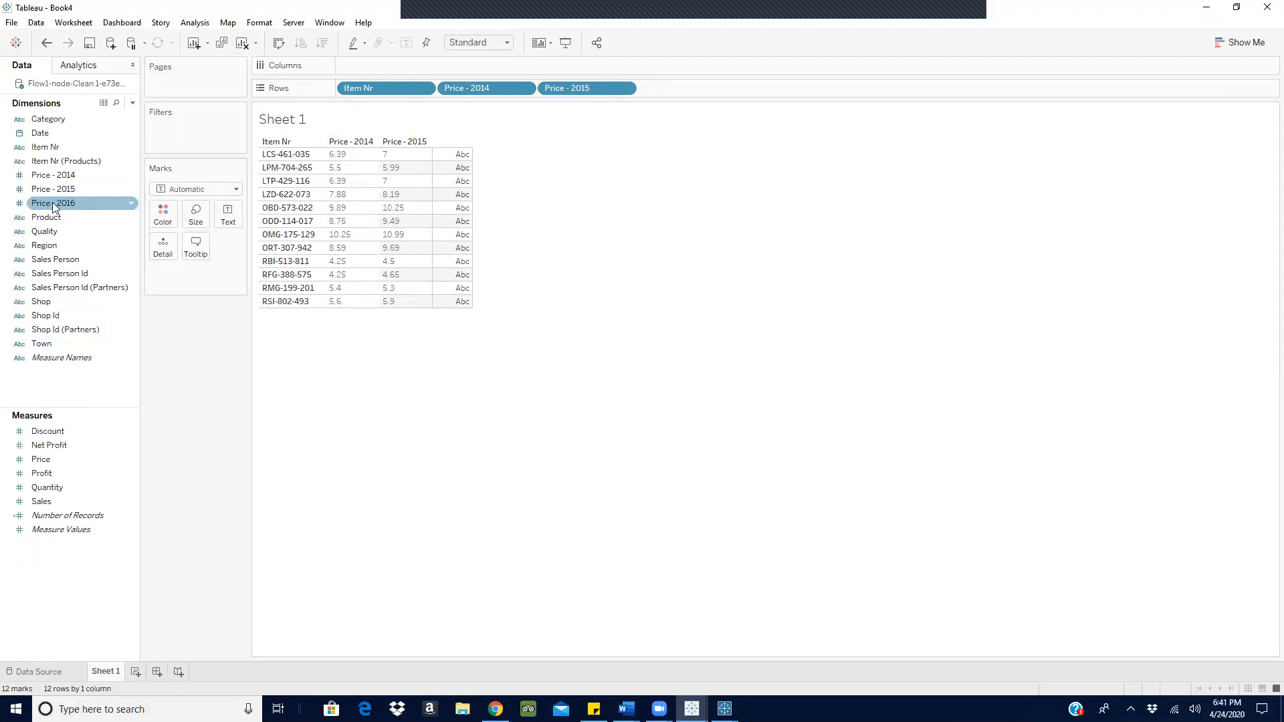
pyautogui.moveTo(54, 208); pyautogui.dragTo(673, 87)
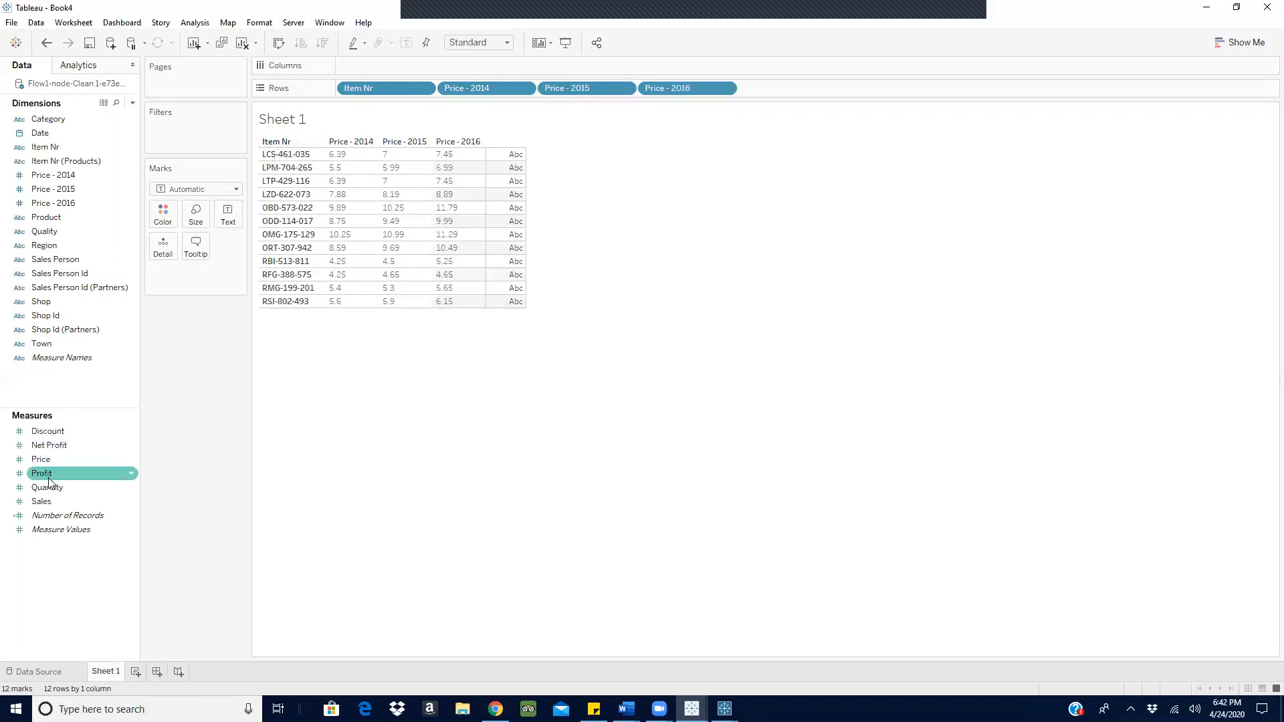
# Show the sum of Price as text in the table and review its quick table calculation options.
pyautogui.moveTo(42, 464); pyautogui.dragTo(227, 216)
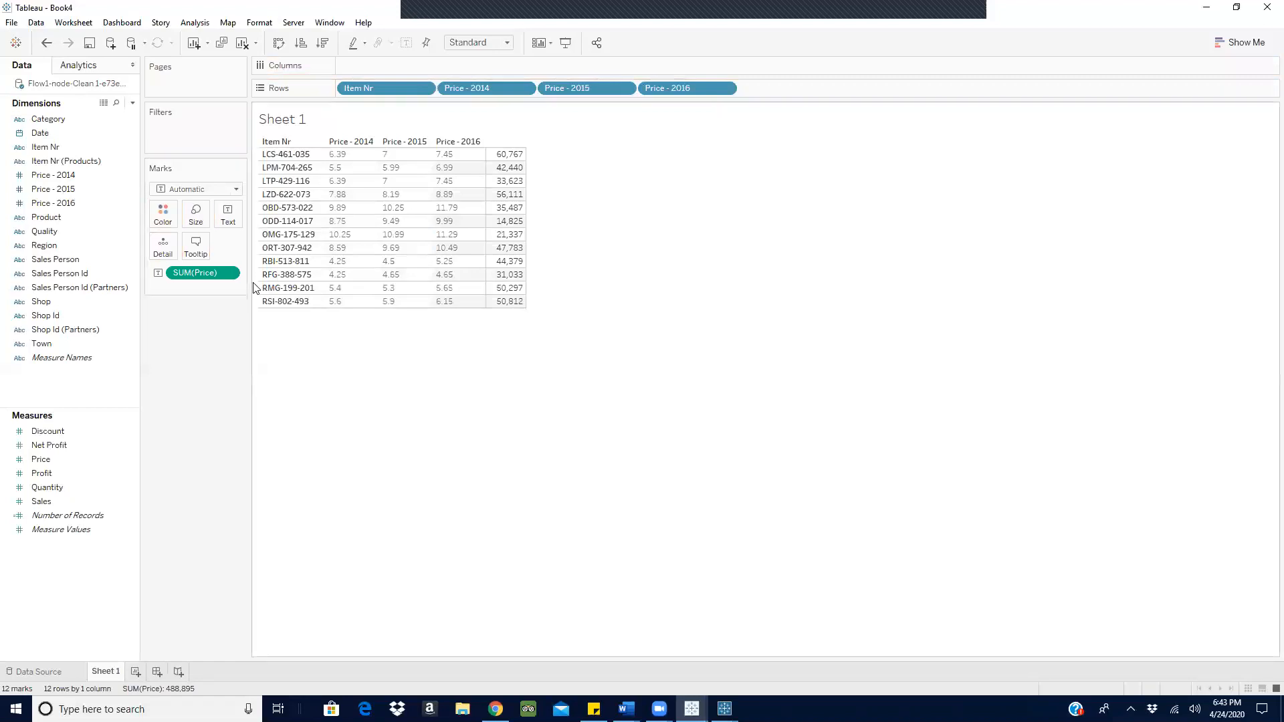
pyautogui.click(228, 273)
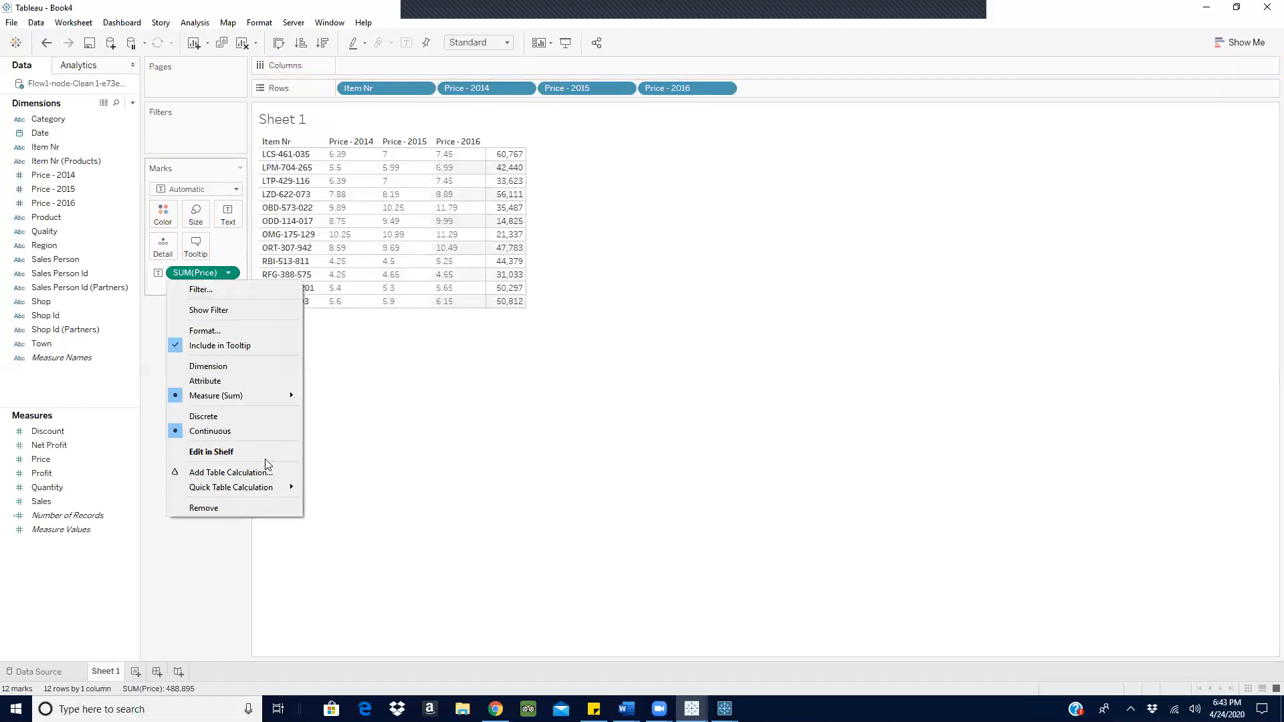
pyautogui.moveTo(253, 491)
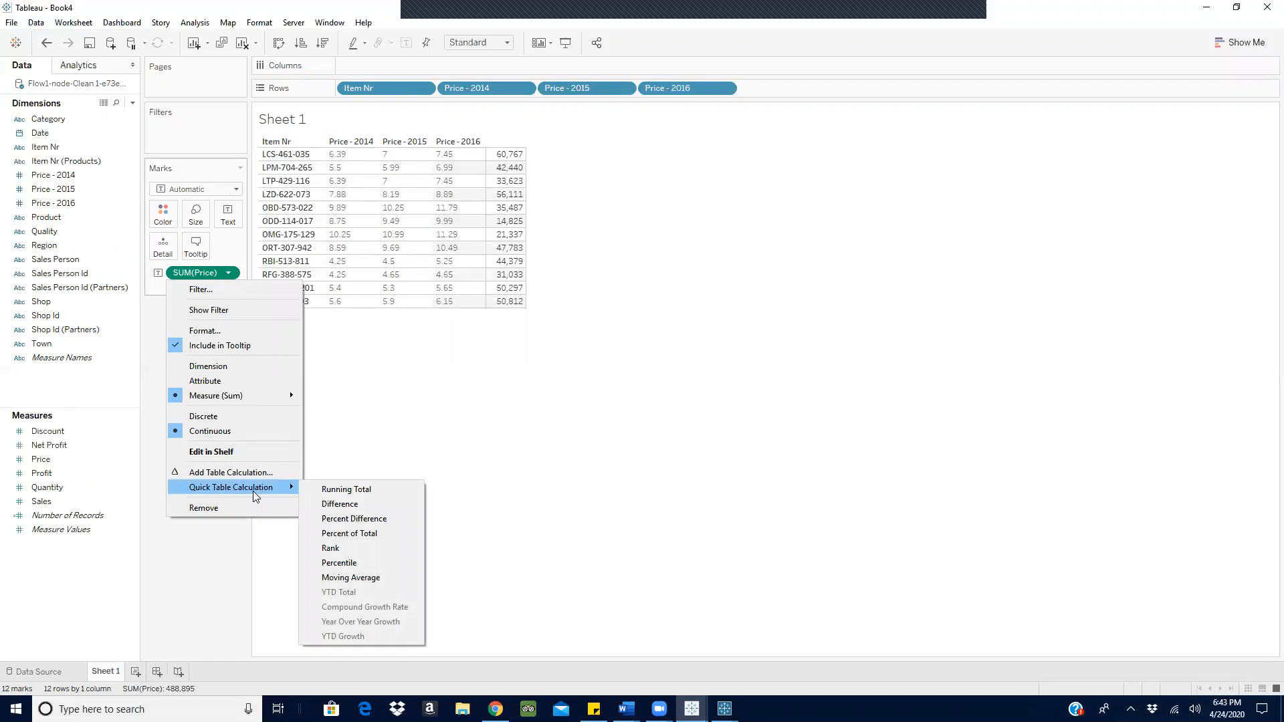
pyautogui.click(448, 411)
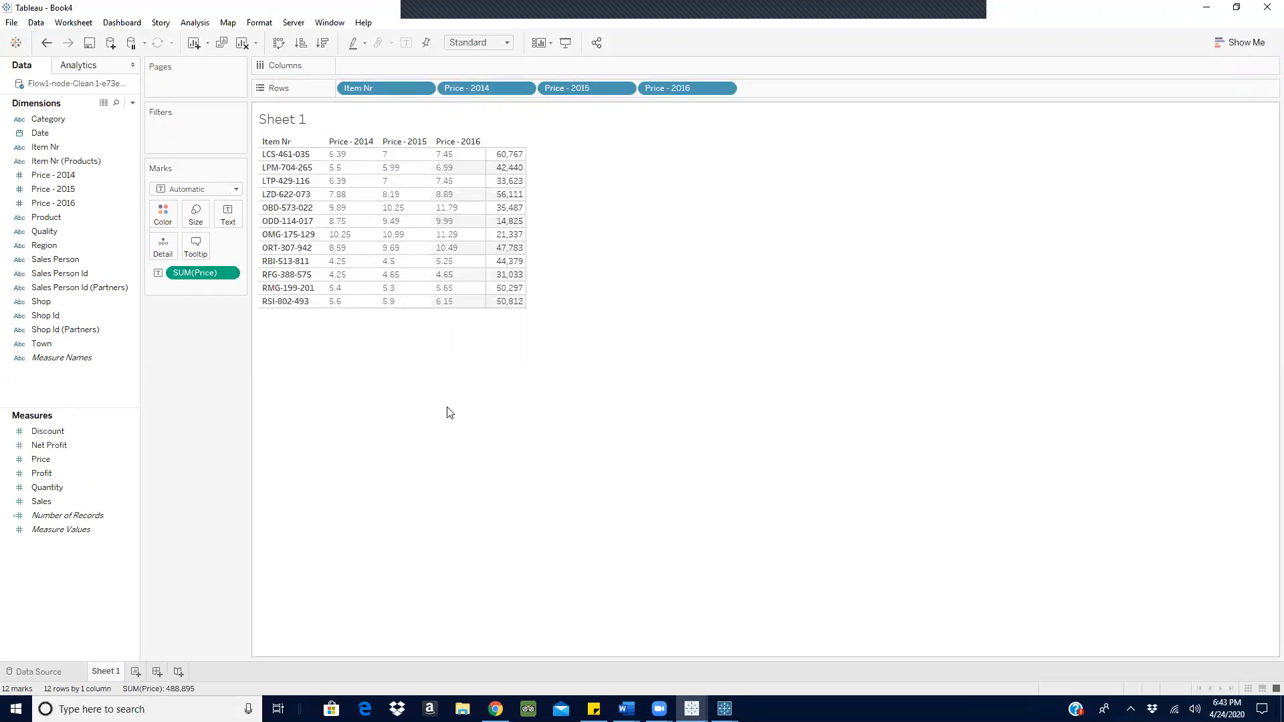
# Switch to Chrome and run a Google search for "calculate percentage change over multiple years" in a new tab.
pyautogui.click(496, 709)
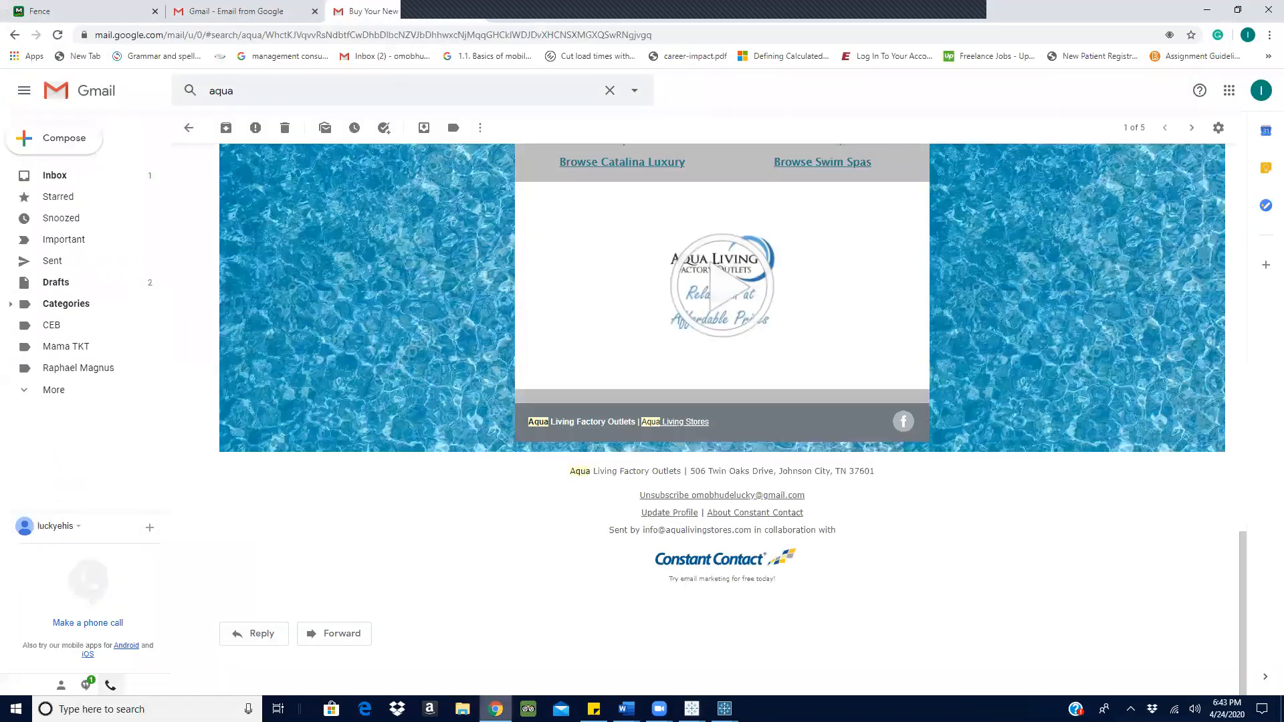
pyautogui.click(504, 15)
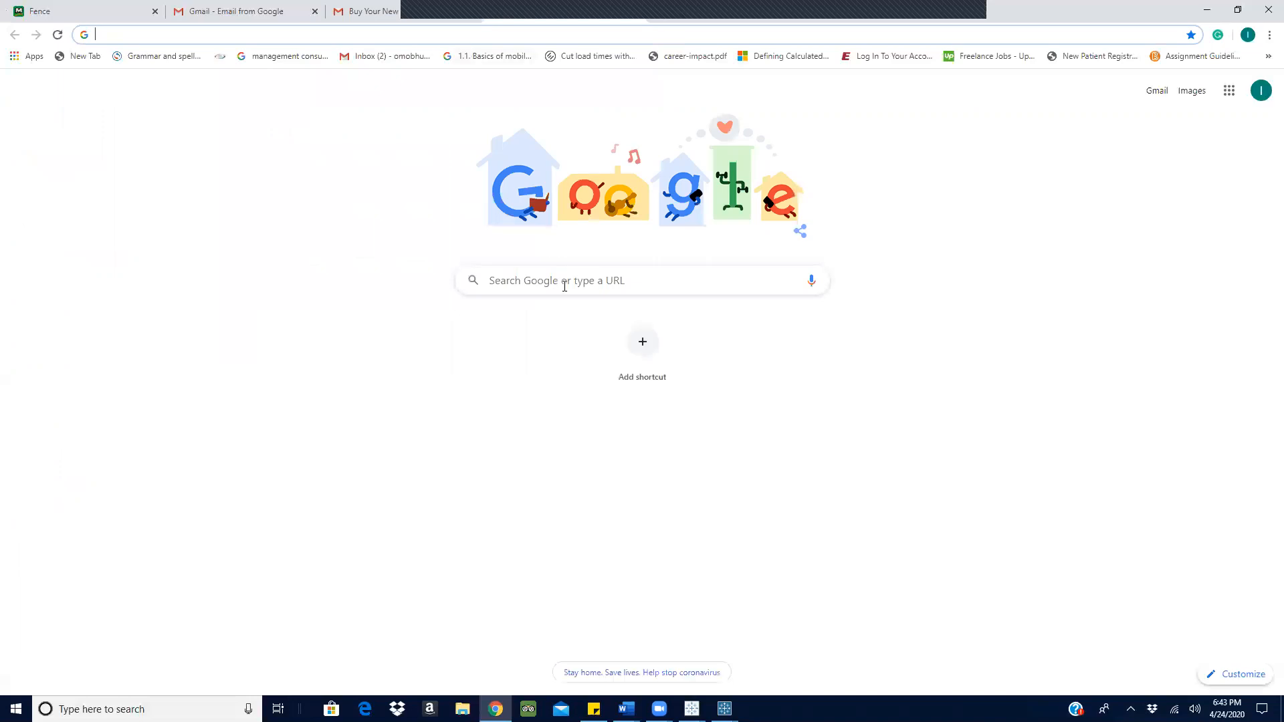
pyautogui.click(564, 287)
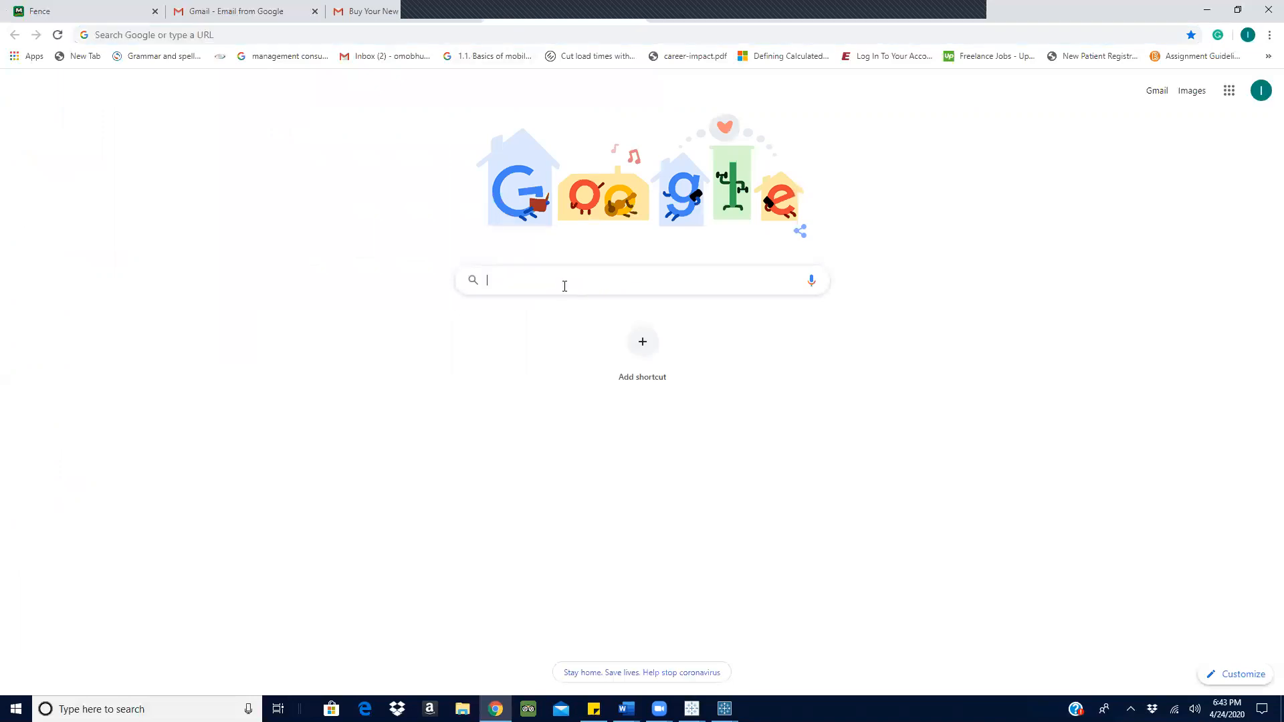
pyautogui.write('cal')
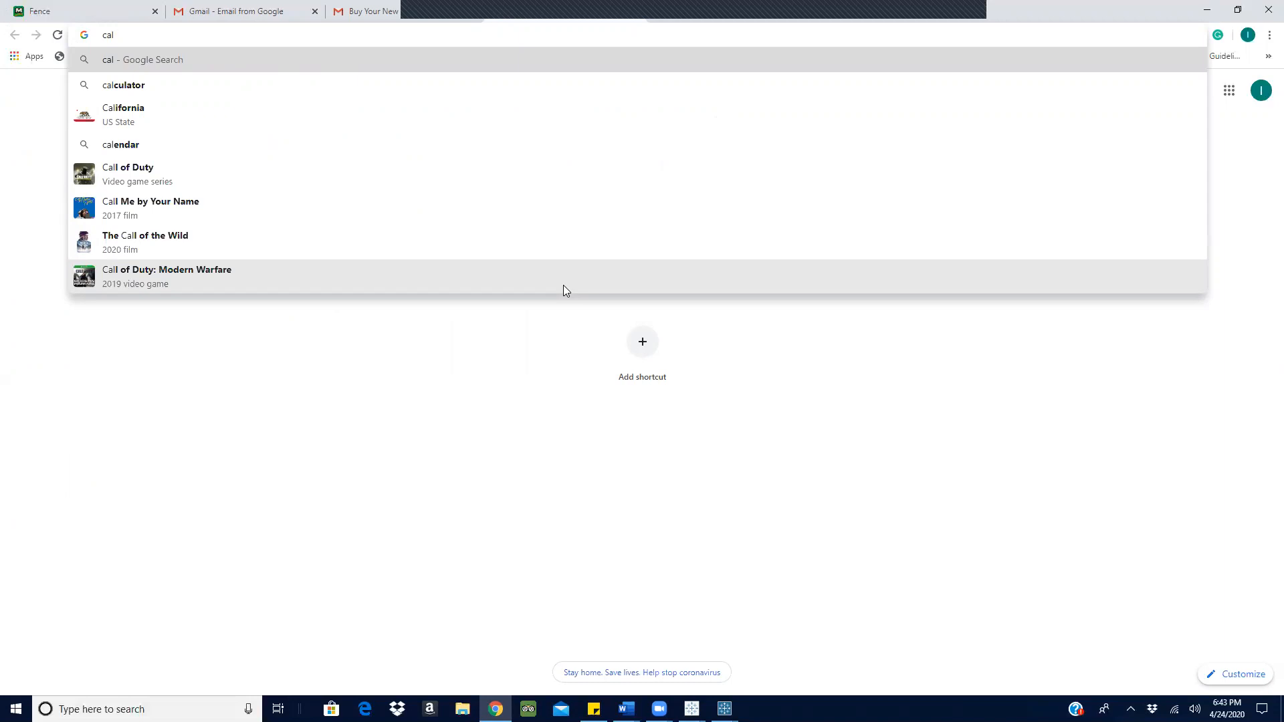
pyautogui.write('culate ')
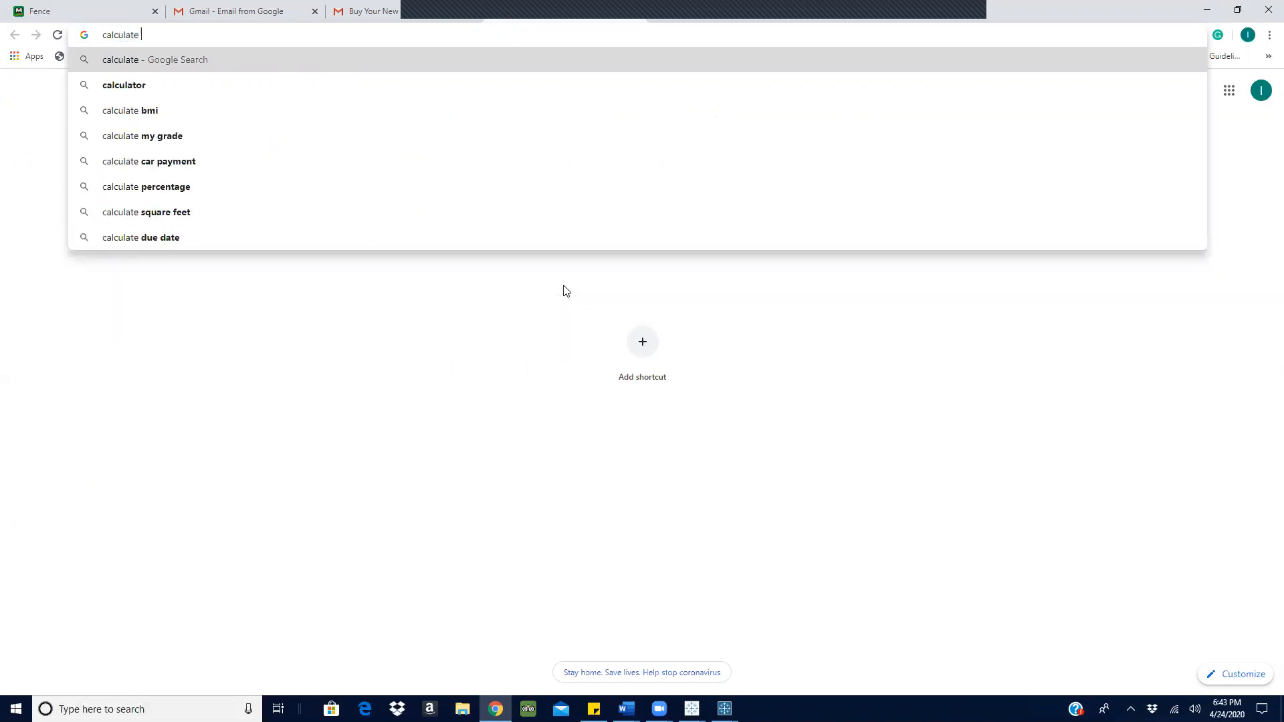
pyautogui.write('the ')
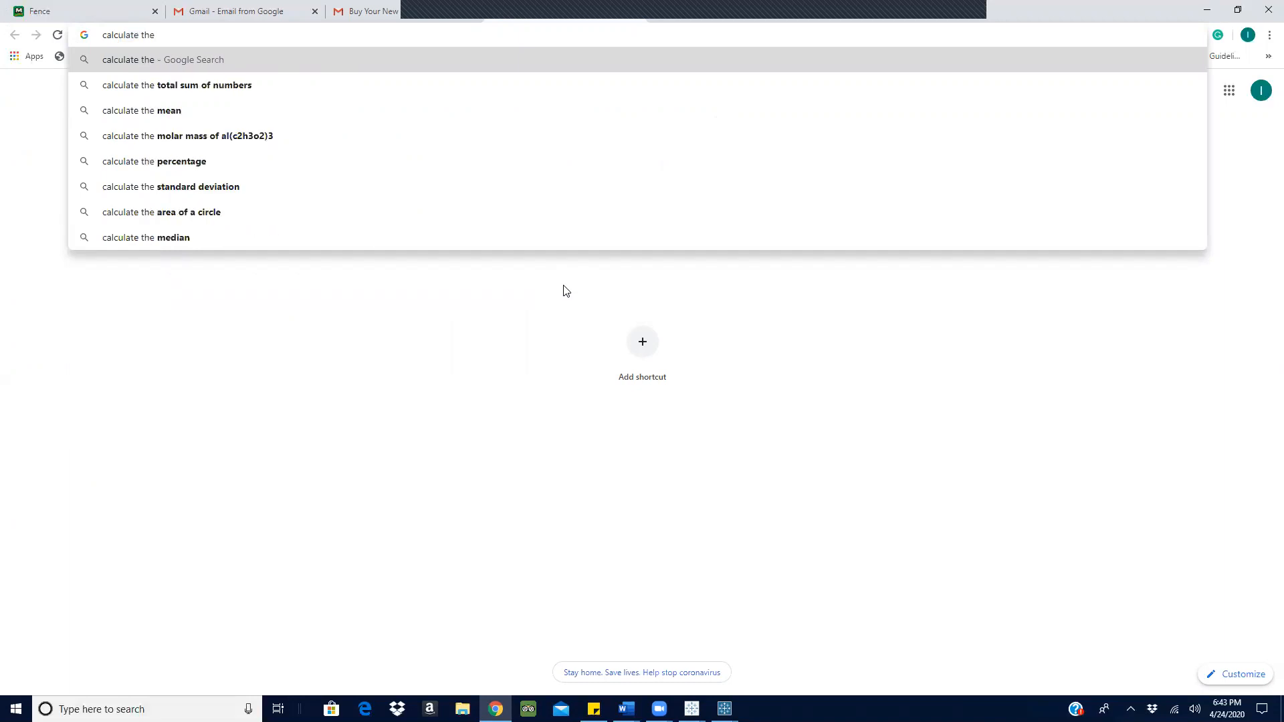
pyautogui.write('percentag')
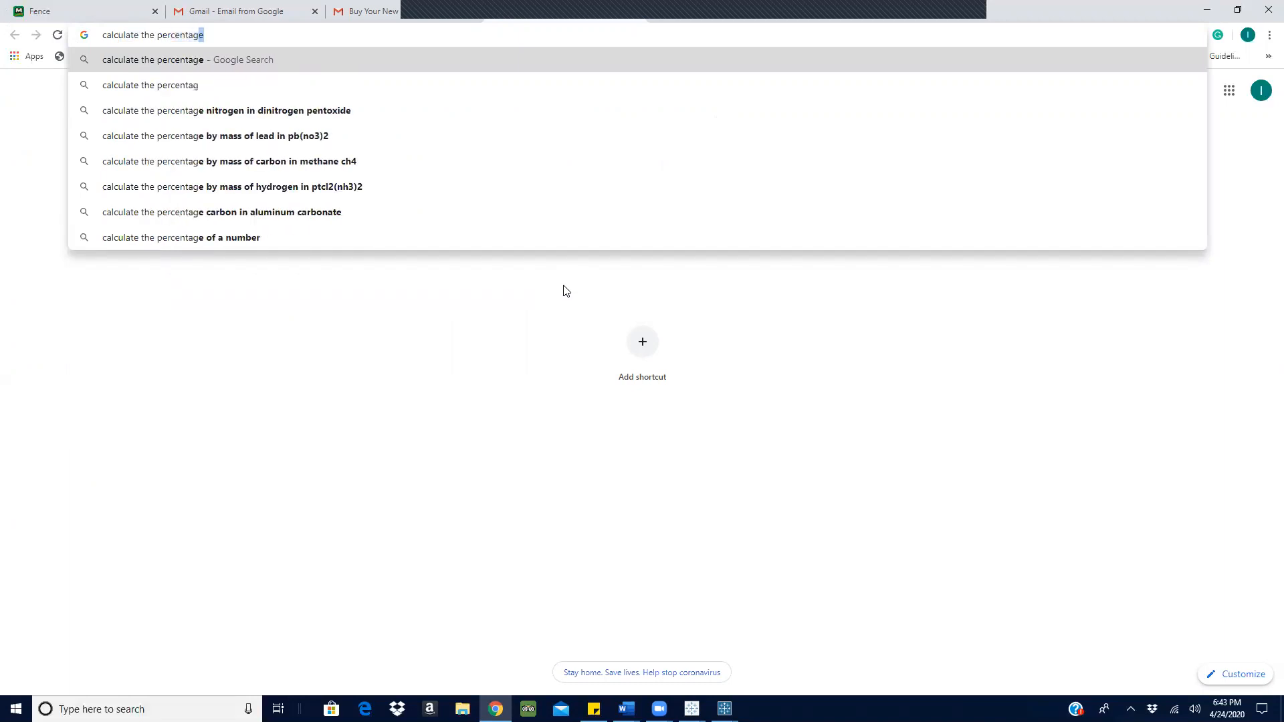
pyautogui.write('e ')
pyautogui.write('c')
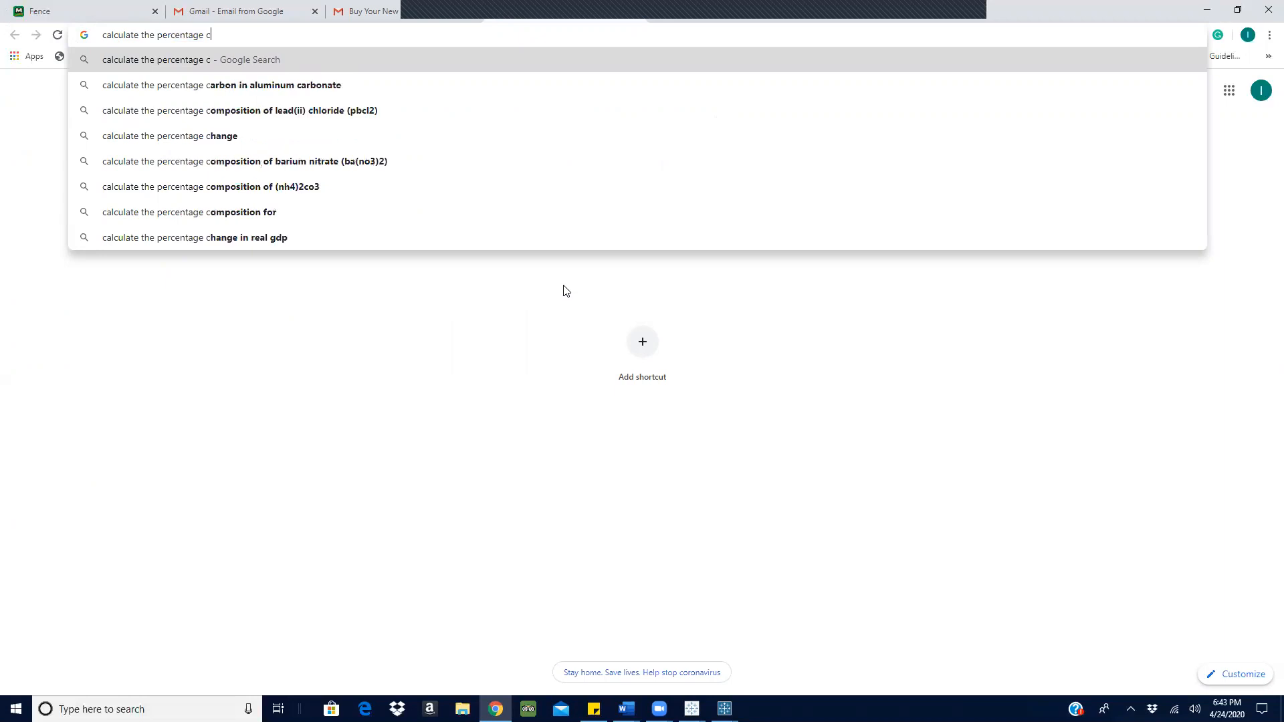
pyautogui.write('hange')
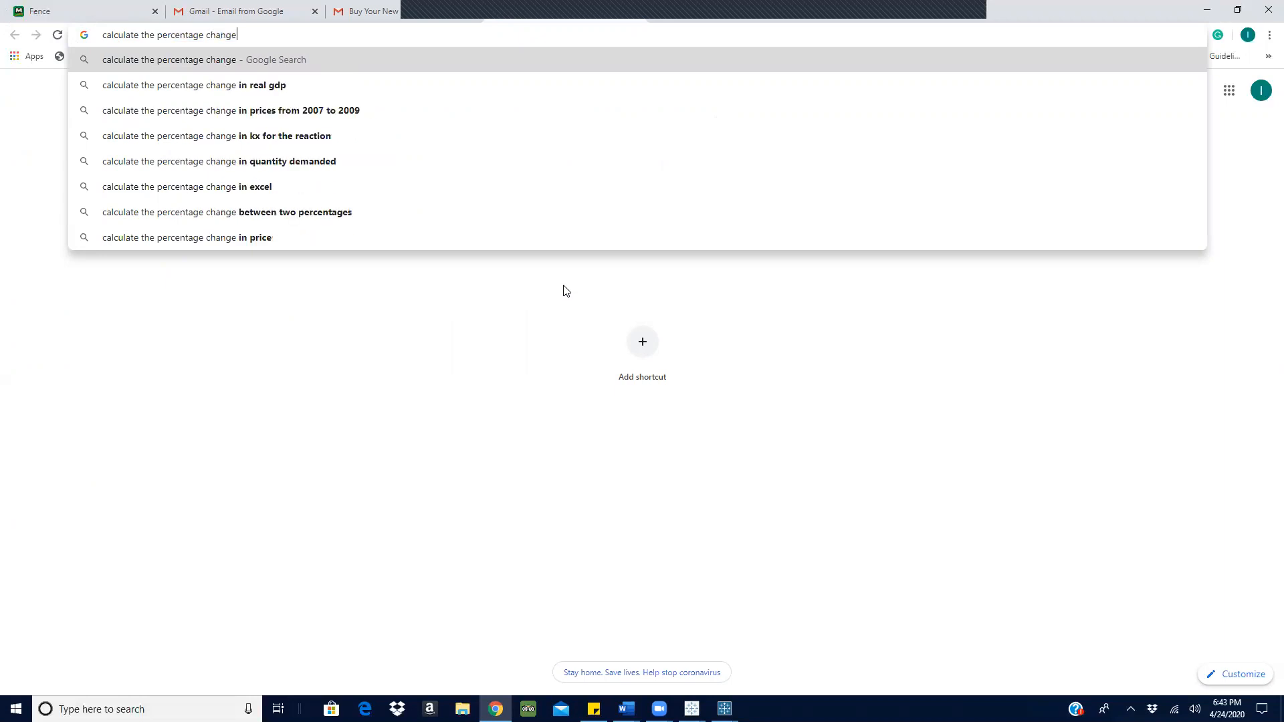
pyautogui.write(' for mul')
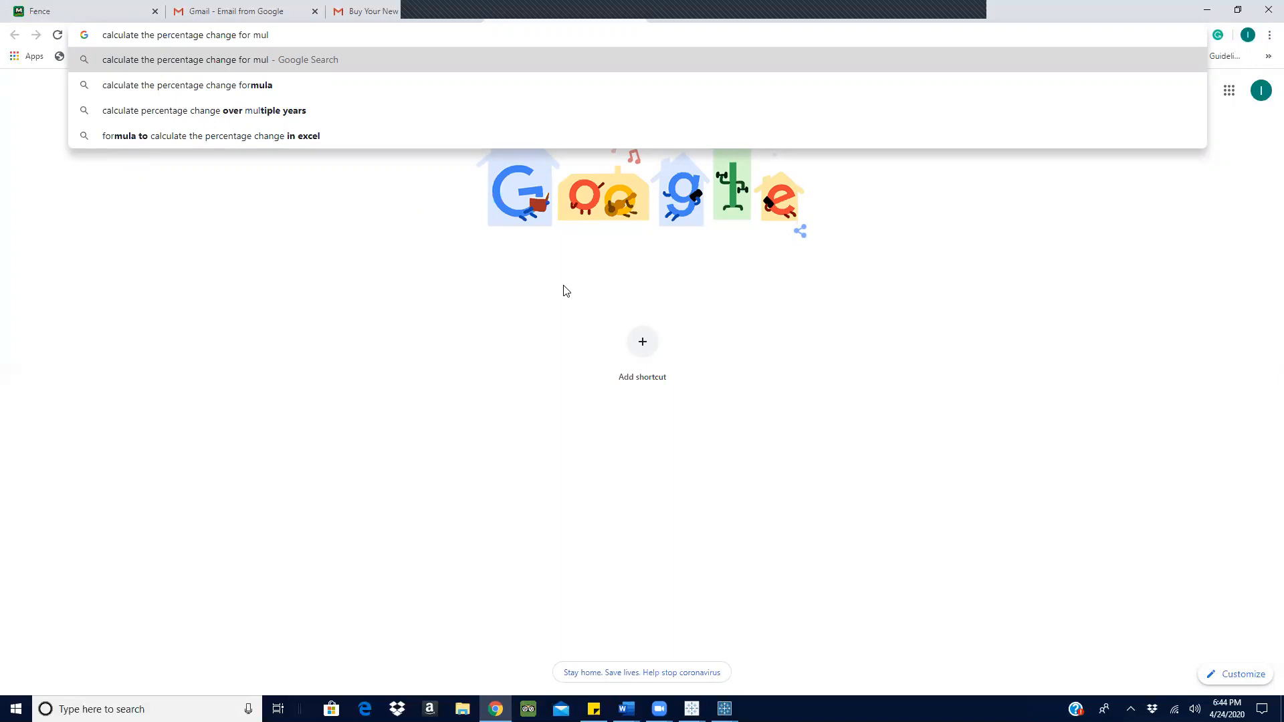
pyautogui.click(271, 115)
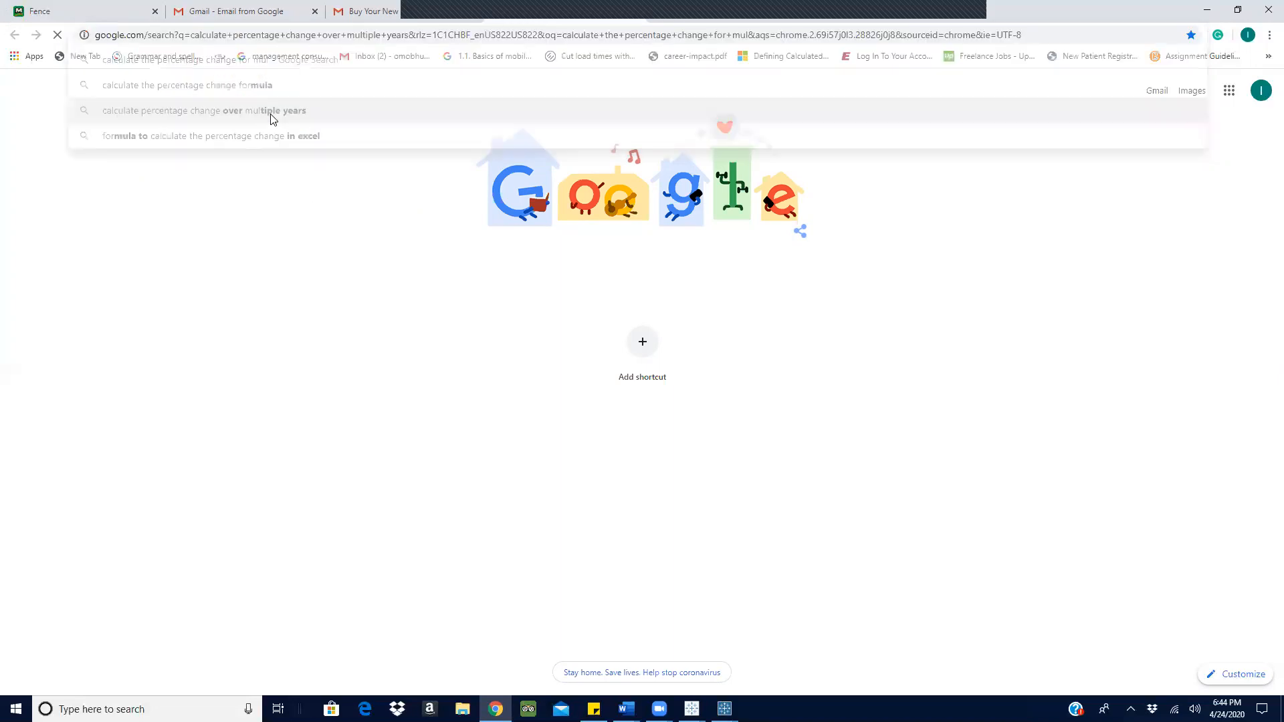
# Refine the Google search to "calculate percentage change over multiple years in tableau".
pyautogui.click(377, 95)
pyautogui.write('in tba')
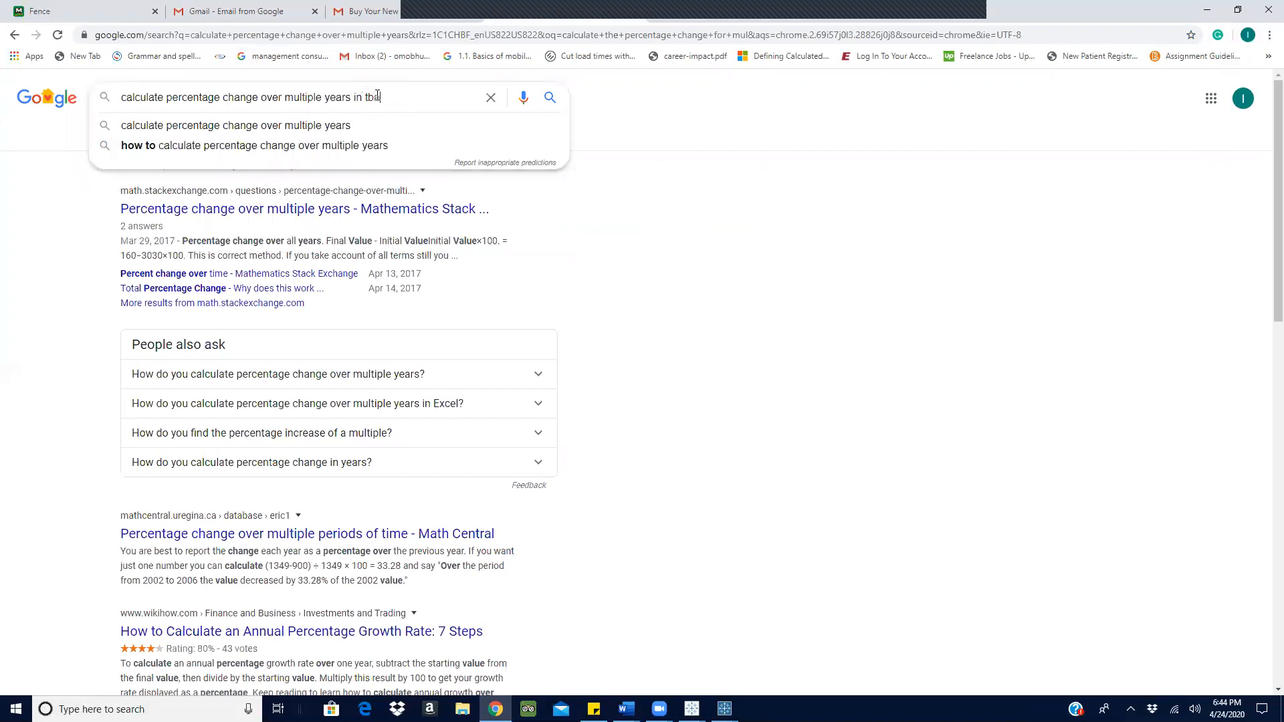
pyautogui.press('BackSpace')
pyautogui.press('BackSpace')
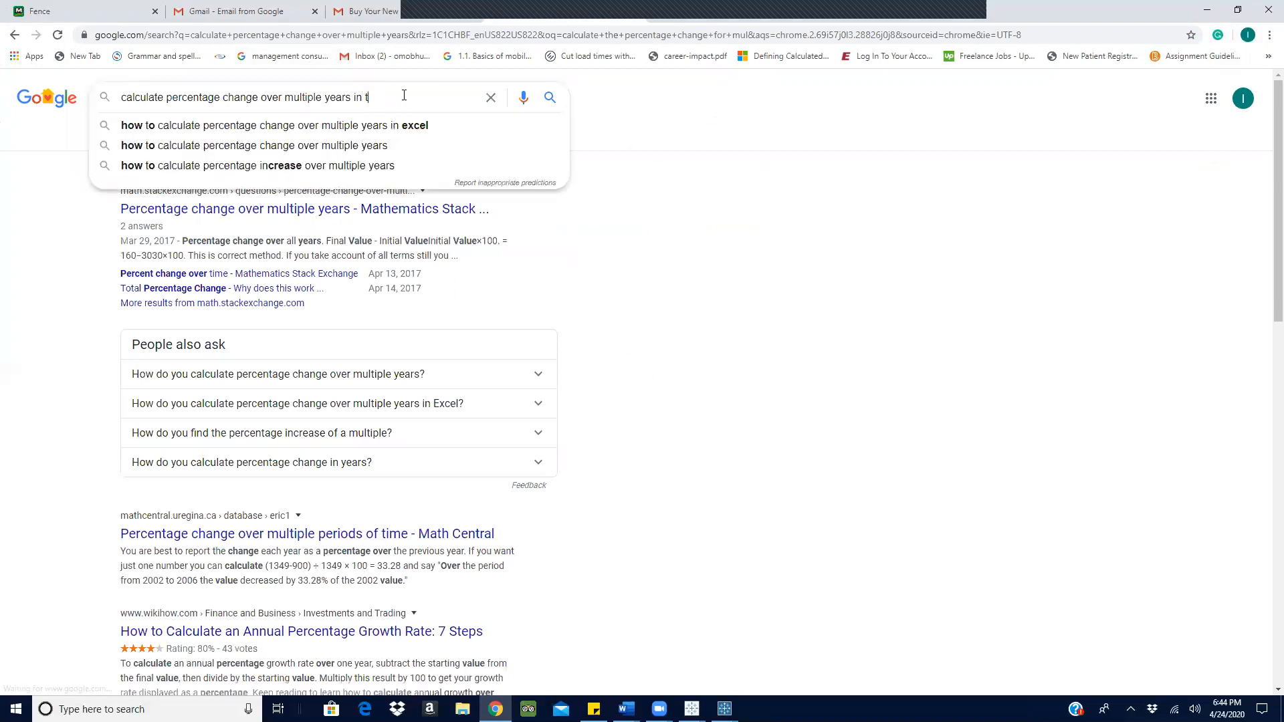
pyautogui.write('ableau')
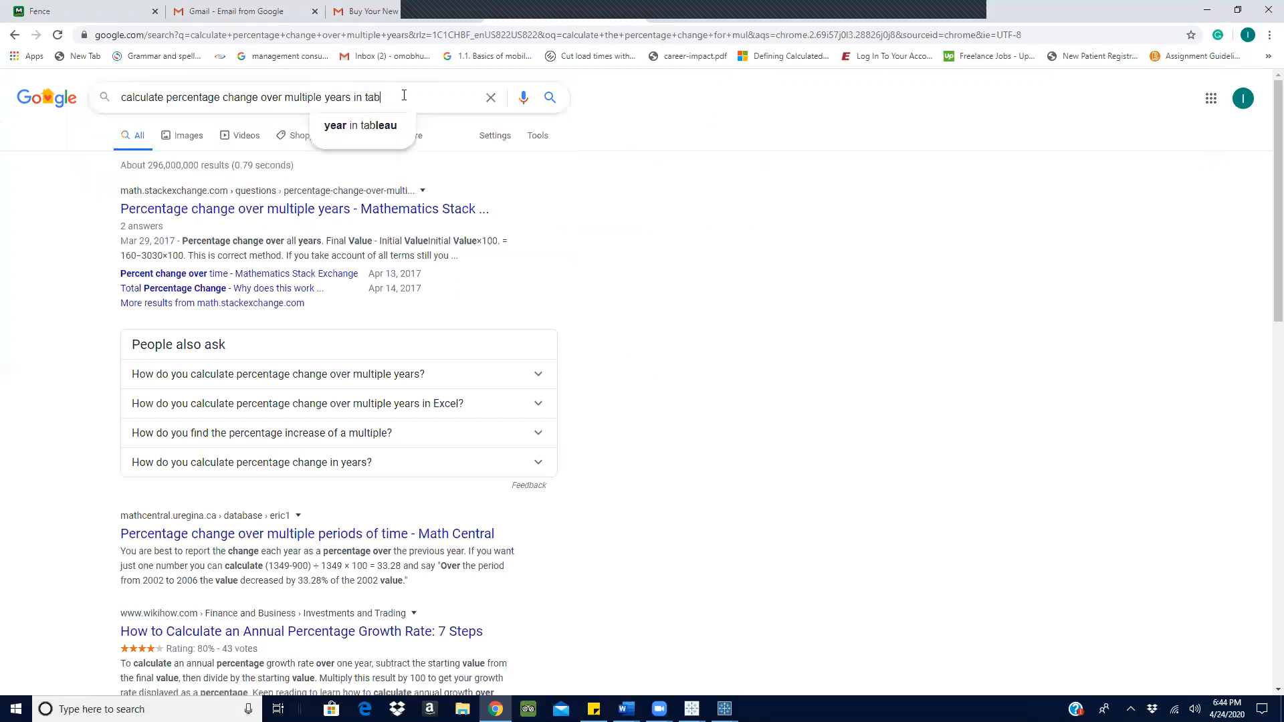
pyautogui.press('Return')
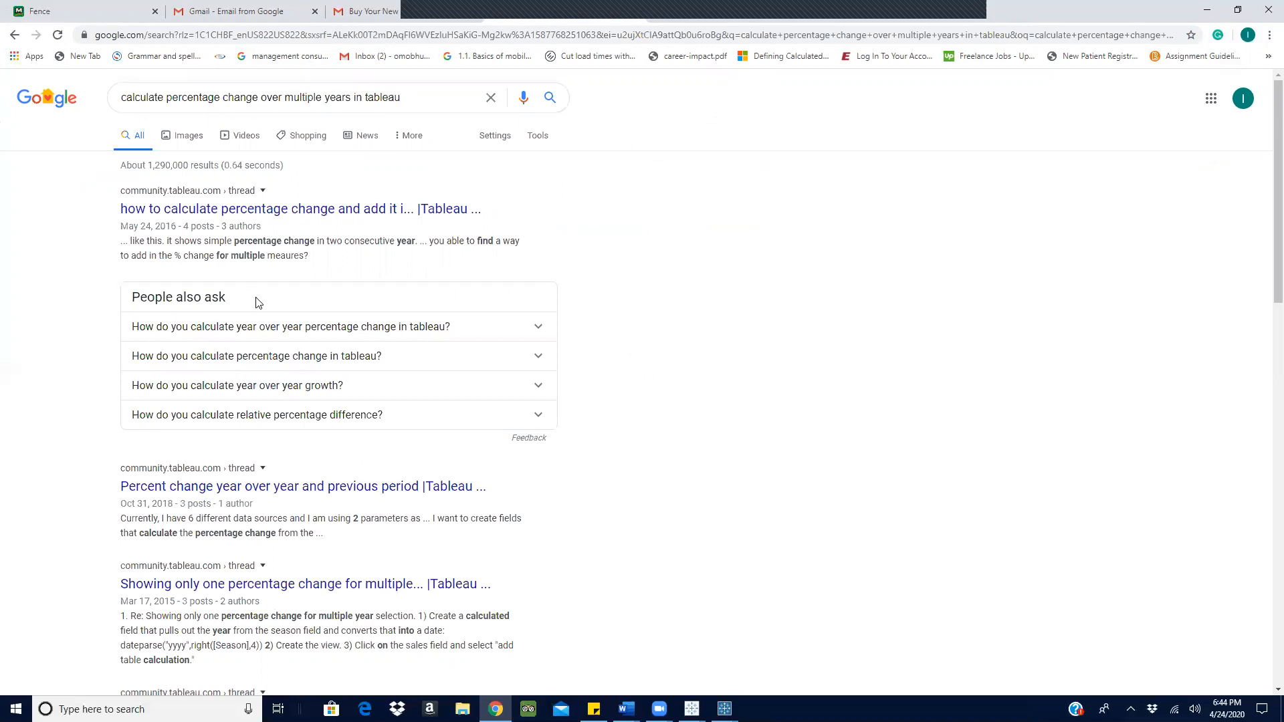
# Open the Tableau Community thread "Percent change year over year and previous period" and read its correct answer.
pyautogui.scroll(-2, 258, 303)
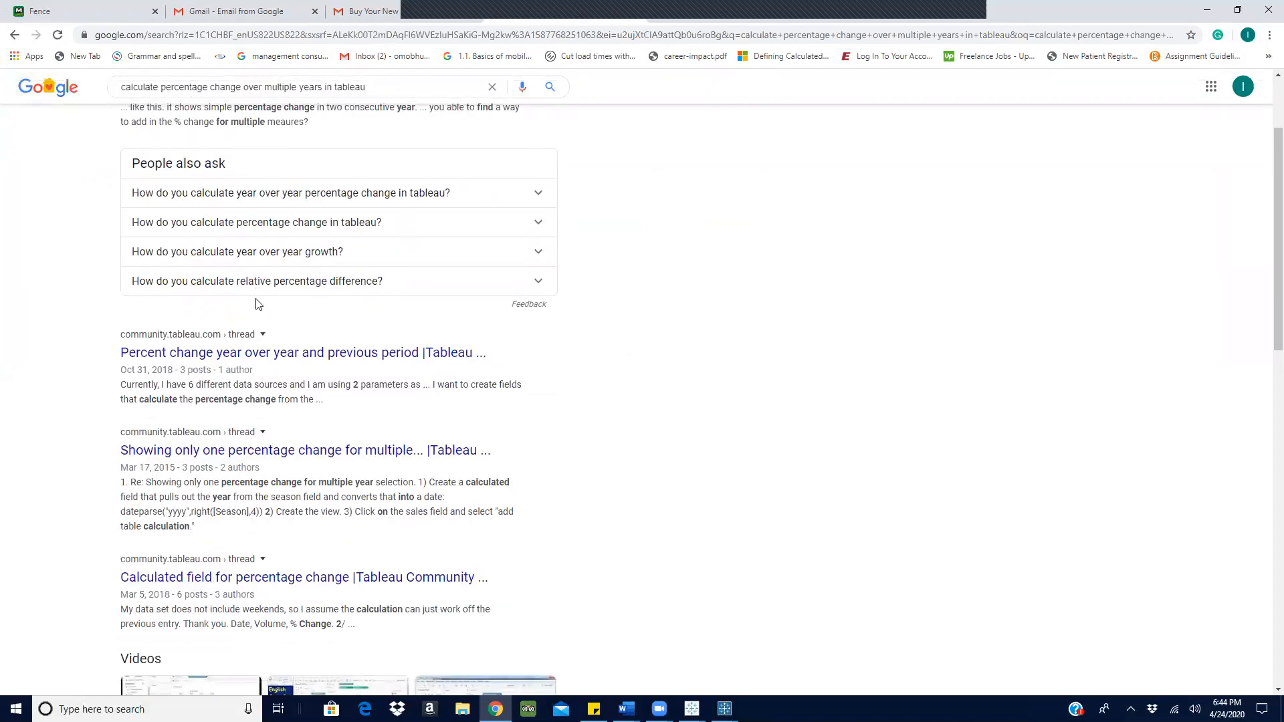
pyautogui.scroll(2, 259, 304)
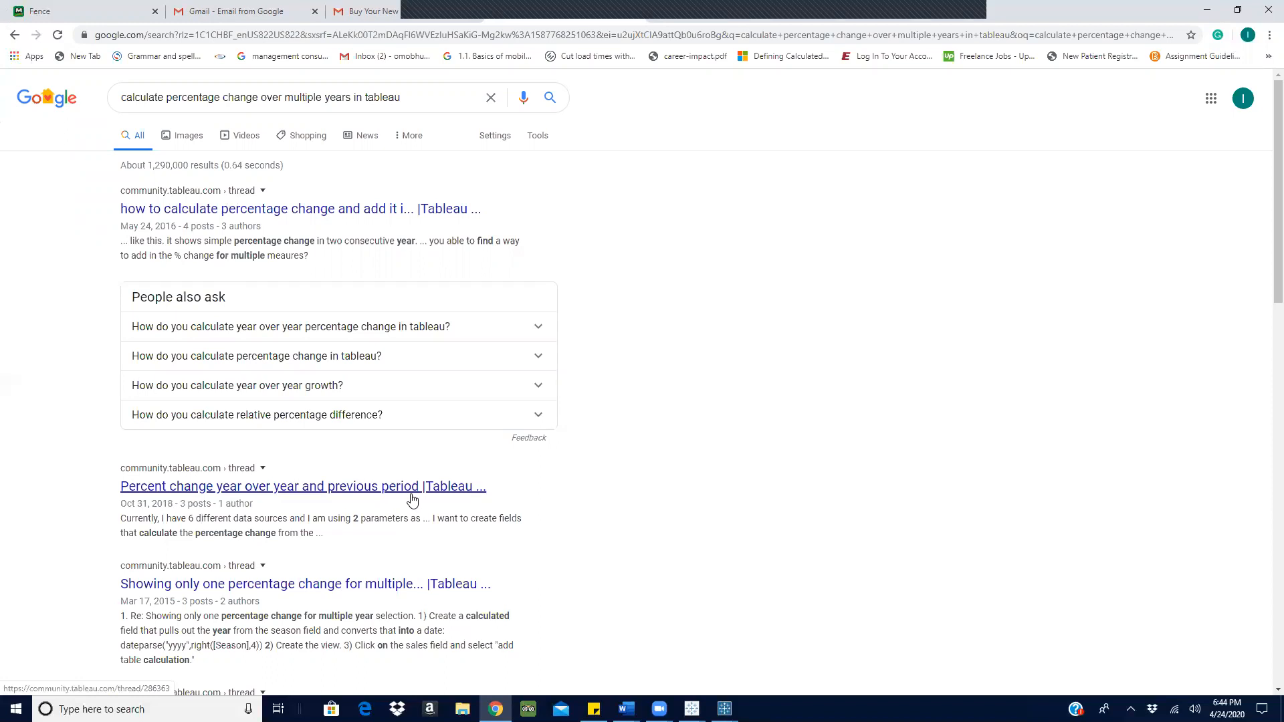
pyautogui.click(279, 487)
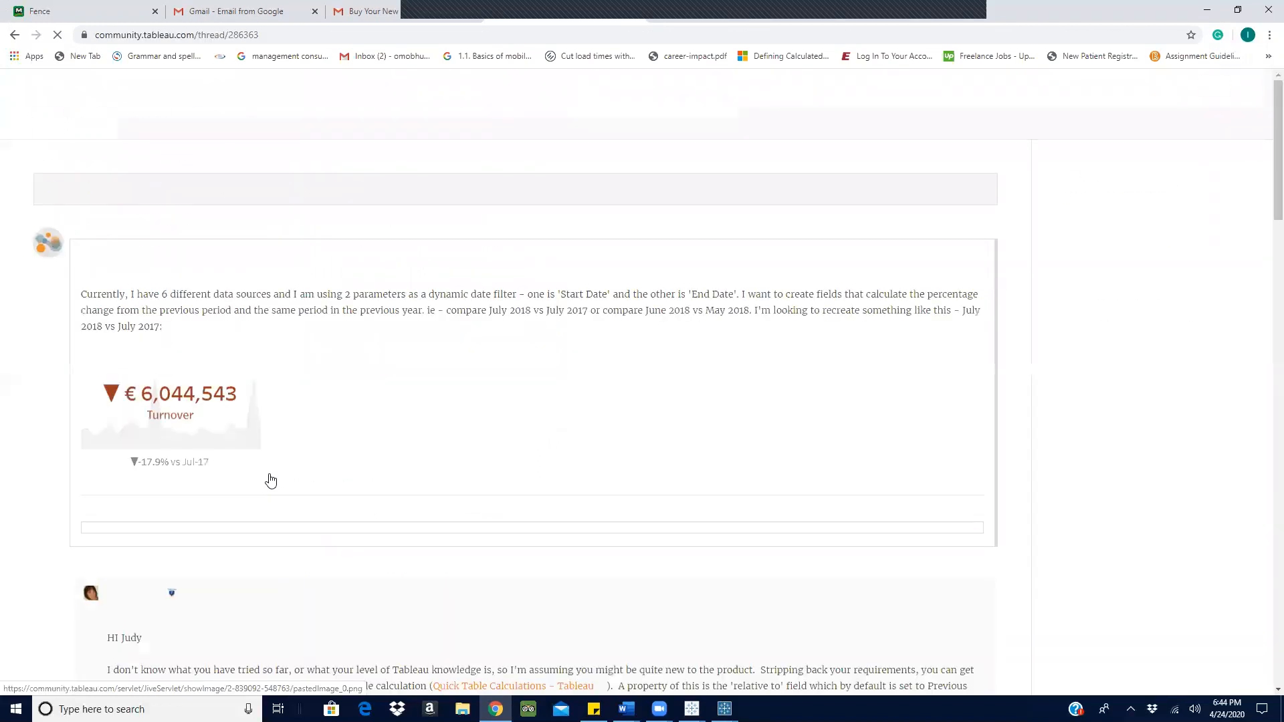
pyautogui.scroll(-4, 332, 418)
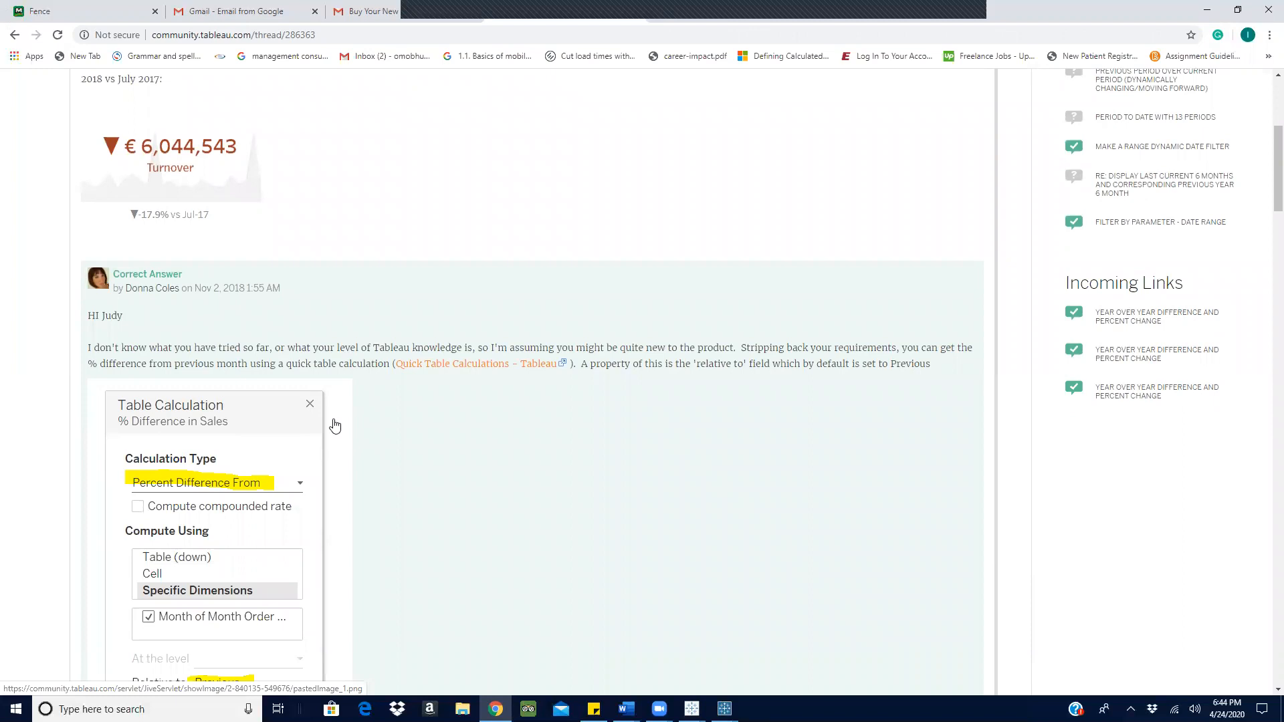
pyautogui.scroll(-3, 334, 426)
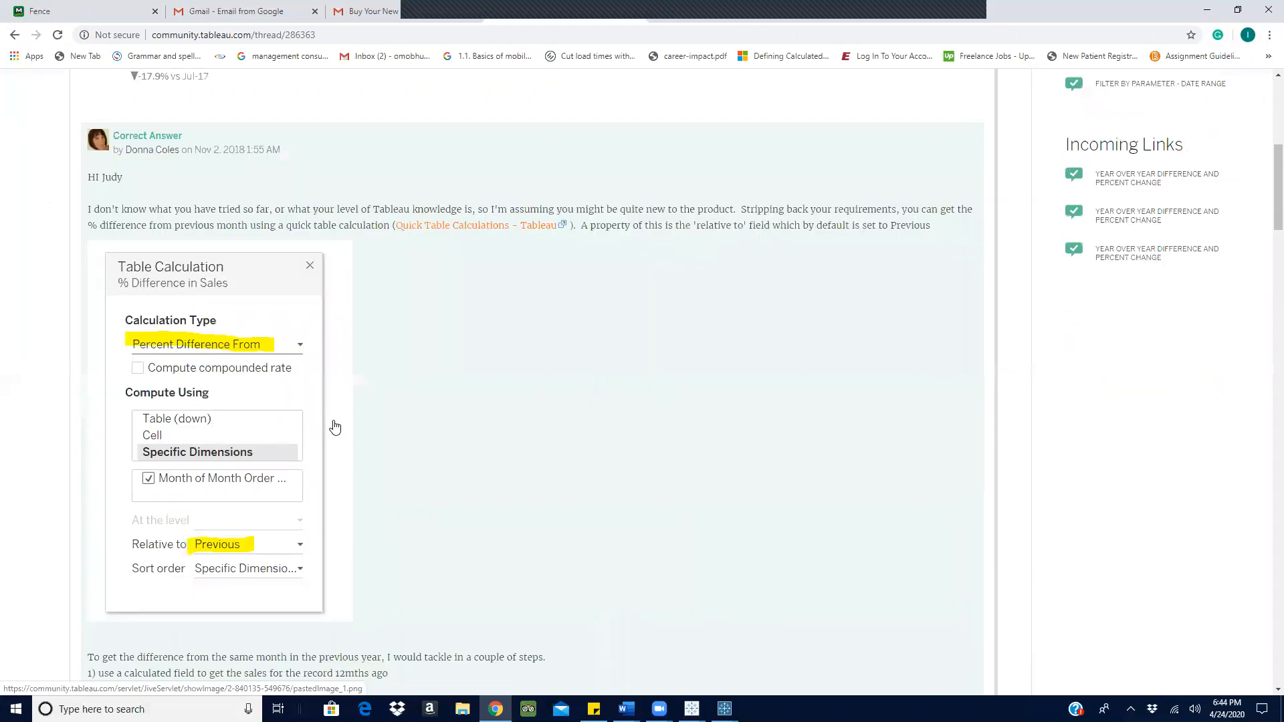
# Examine the correct answer's Percent Difference From settings, its two calculated-field formulas and the Superstore example worksheet.
pyautogui.scroll(-2, 265, 322)
pyautogui.scroll(-1, 265, 321)
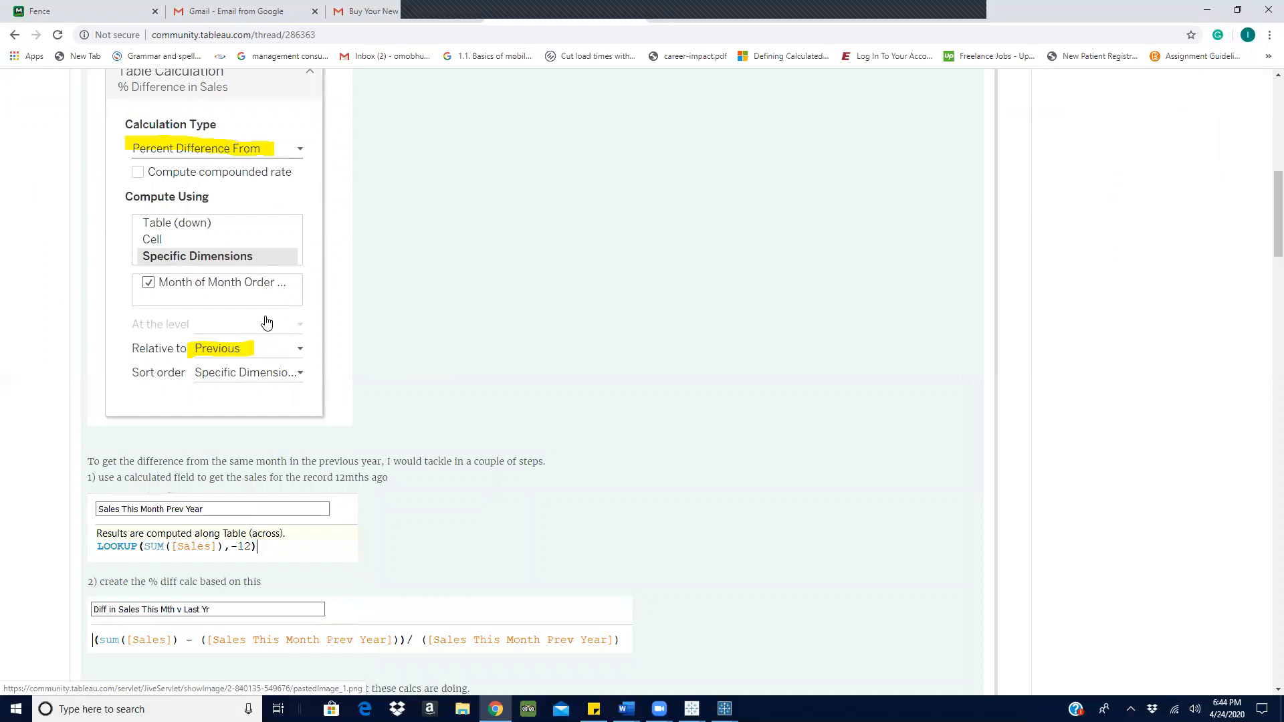
pyautogui.scroll(-1, 267, 323)
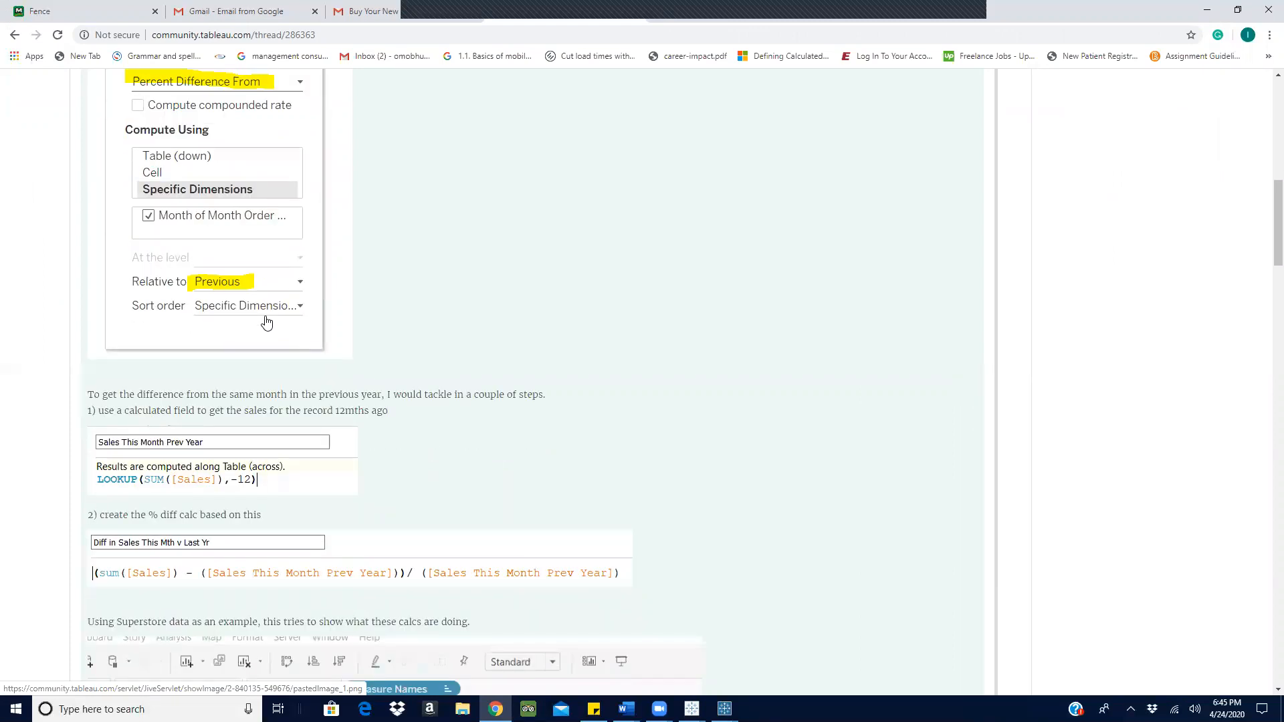
pyautogui.scroll(3, 267, 323)
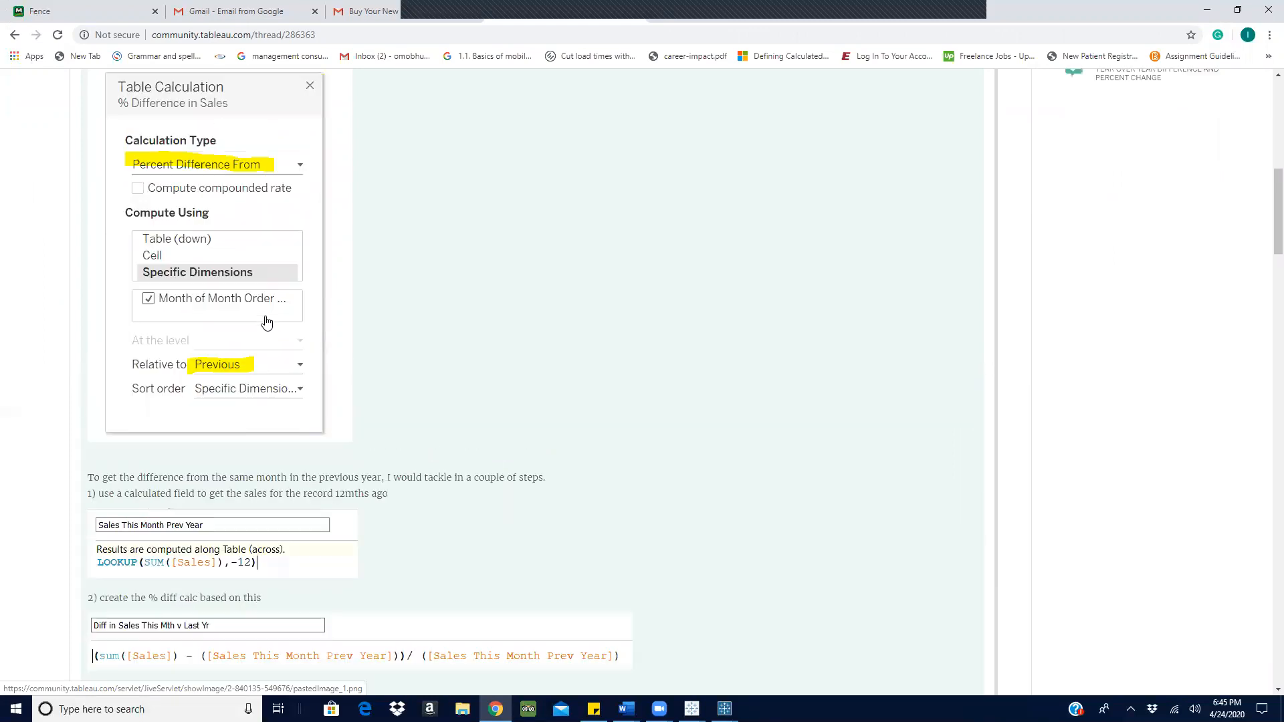
pyautogui.scroll(-7, 267, 323)
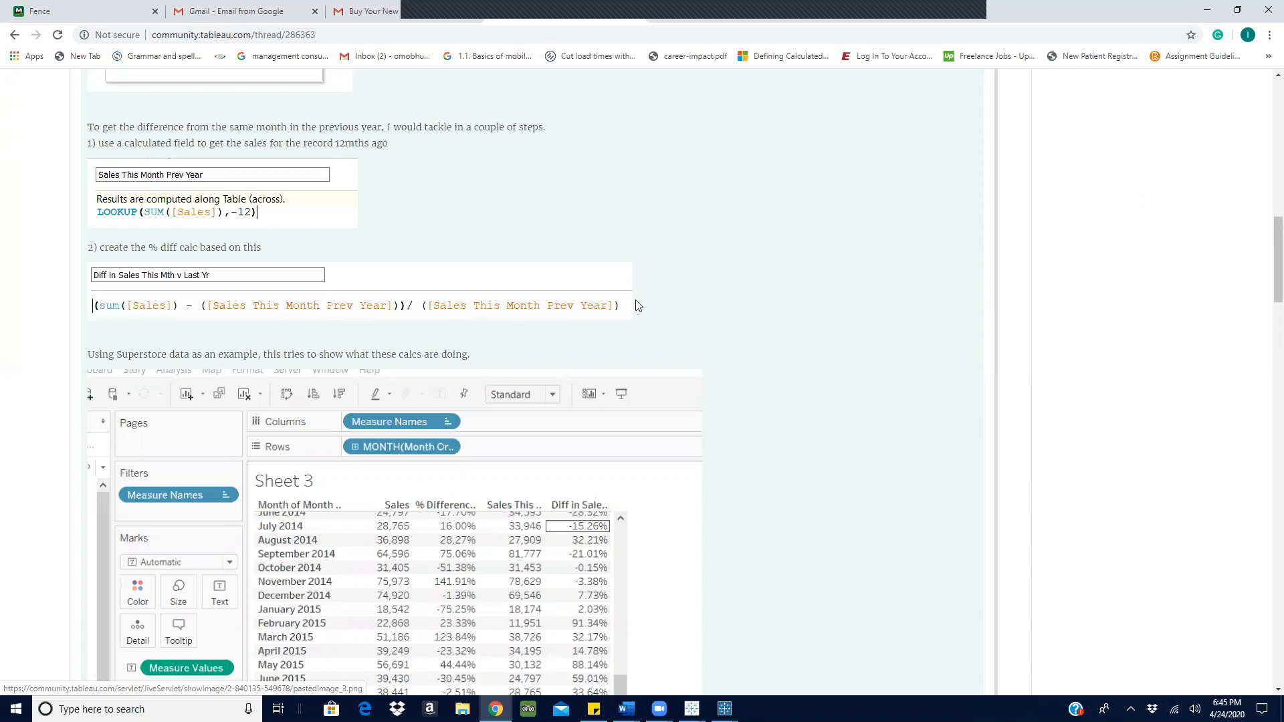
pyautogui.scroll(-5, 636, 308)
pyautogui.scroll(-2, 636, 309)
pyautogui.scroll(-5, 368, 365)
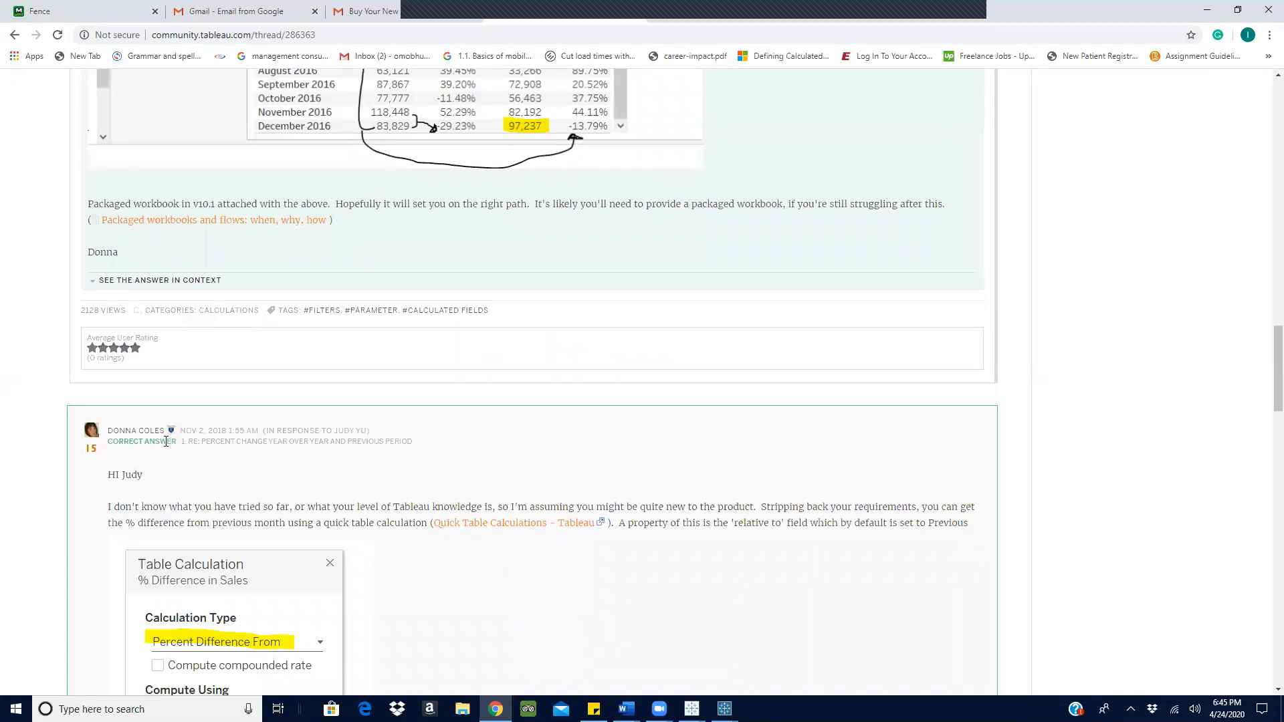
# Review the same answer in the thread's replies, from the table calculation settings down to the example worksheet and attached workbook.
pyautogui.scroll(-1, 203, 444)
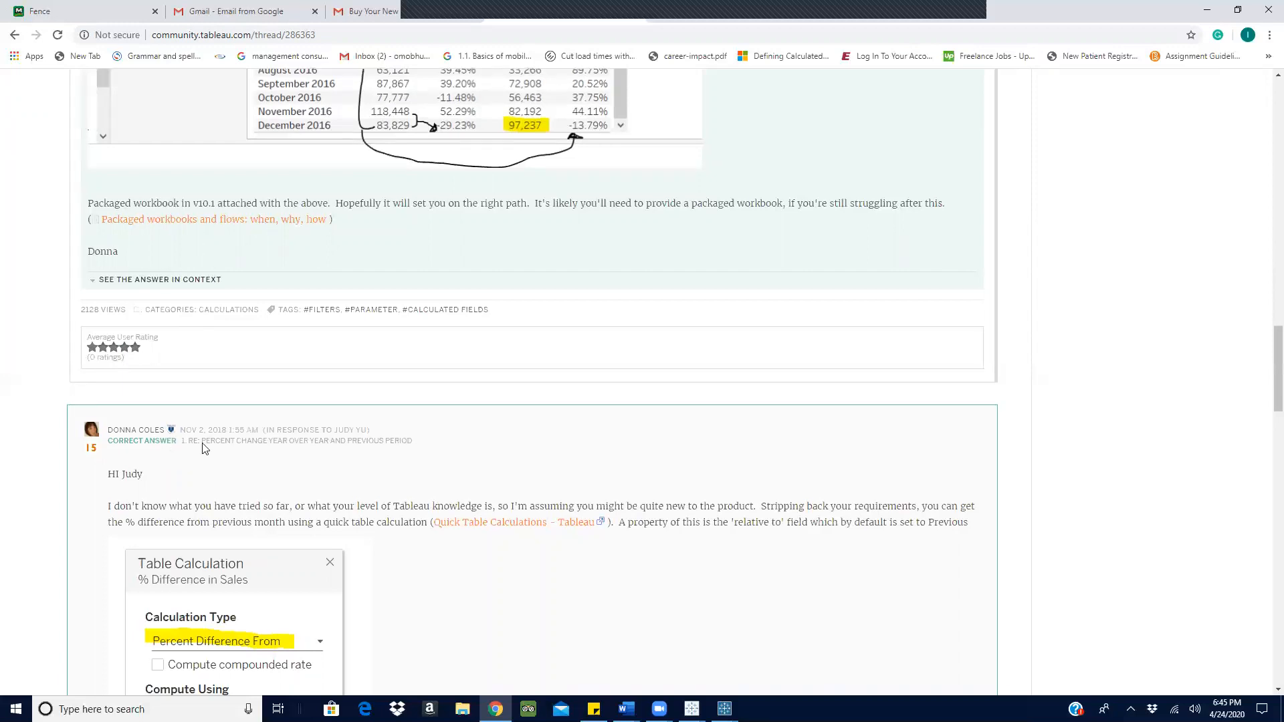
pyautogui.scroll(-3, 204, 447)
pyautogui.scroll(-6, 212, 364)
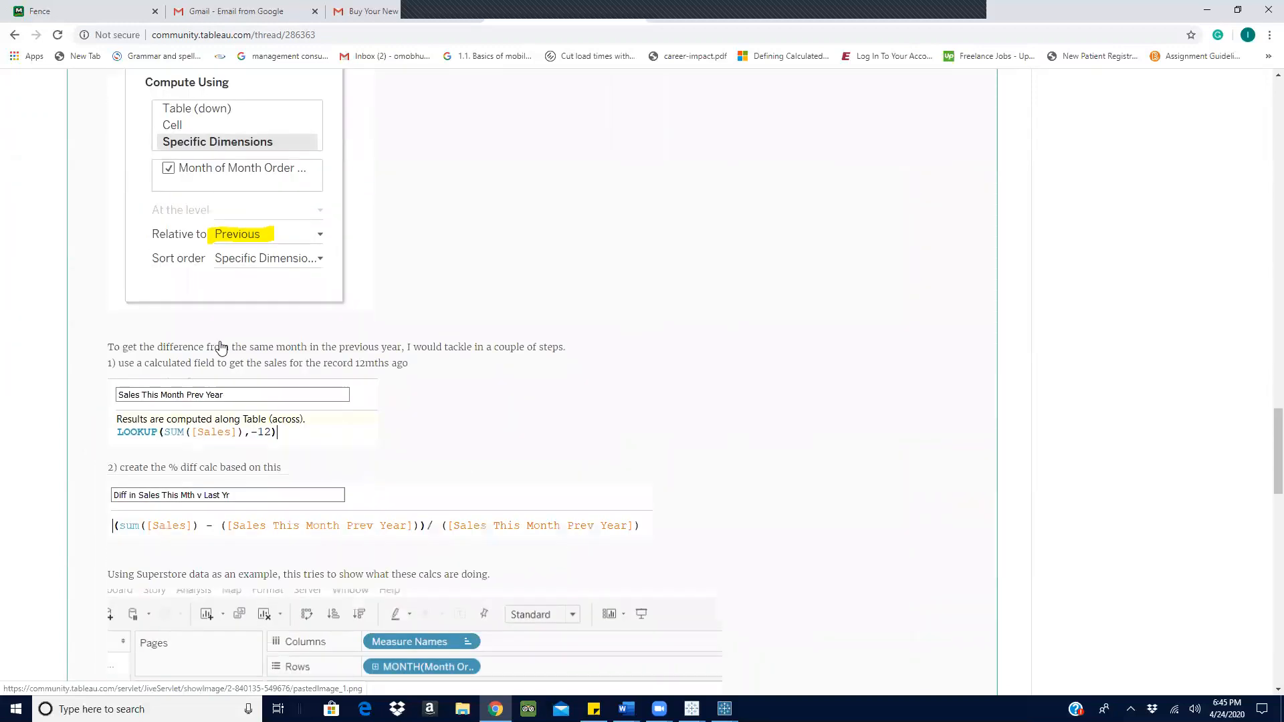
pyautogui.scroll(-1, 221, 348)
pyautogui.scroll(8, 299, 388)
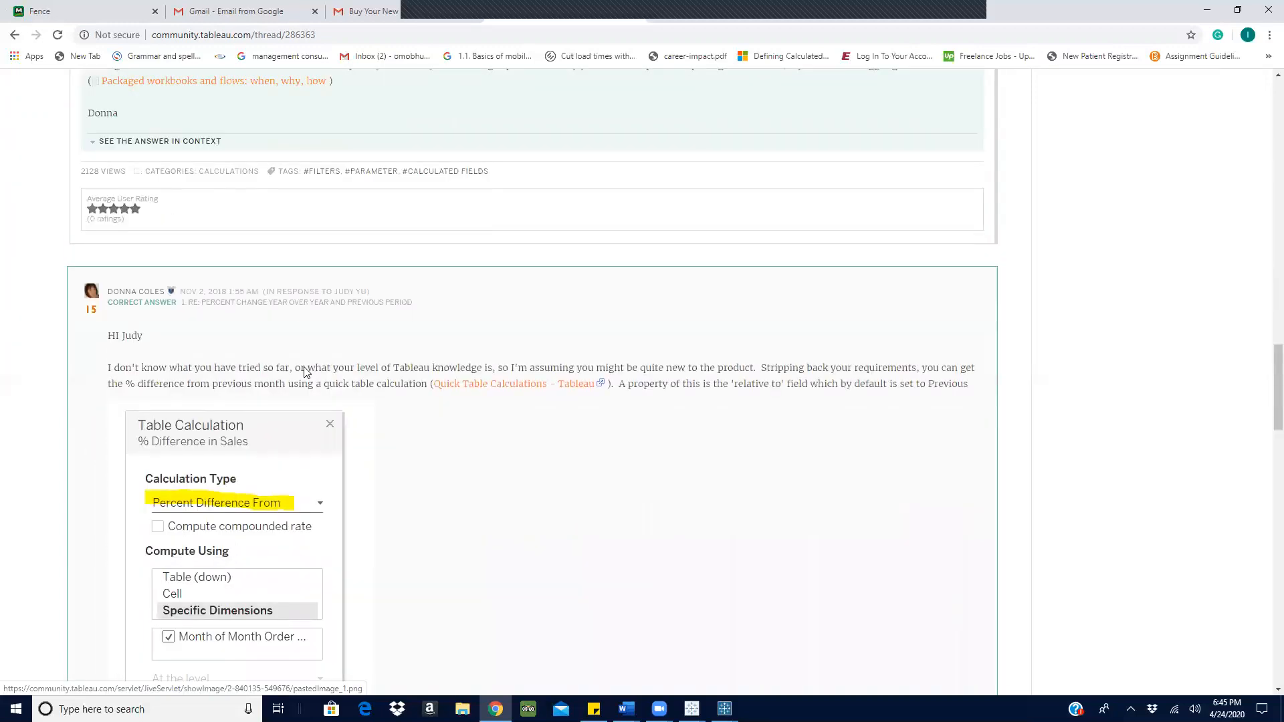
pyautogui.scroll(7, 304, 372)
pyautogui.scroll(-12, 164, 600)
pyautogui.scroll(5, 80, 307)
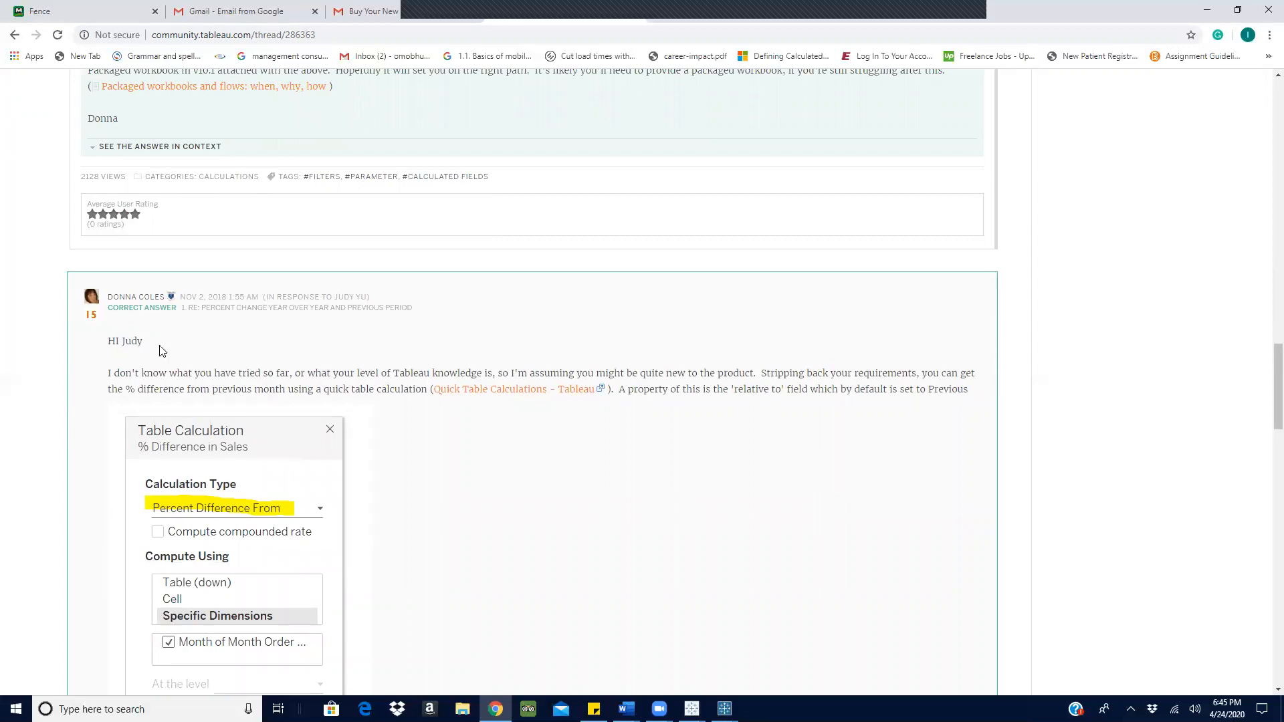
pyautogui.scroll(-7, 264, 354)
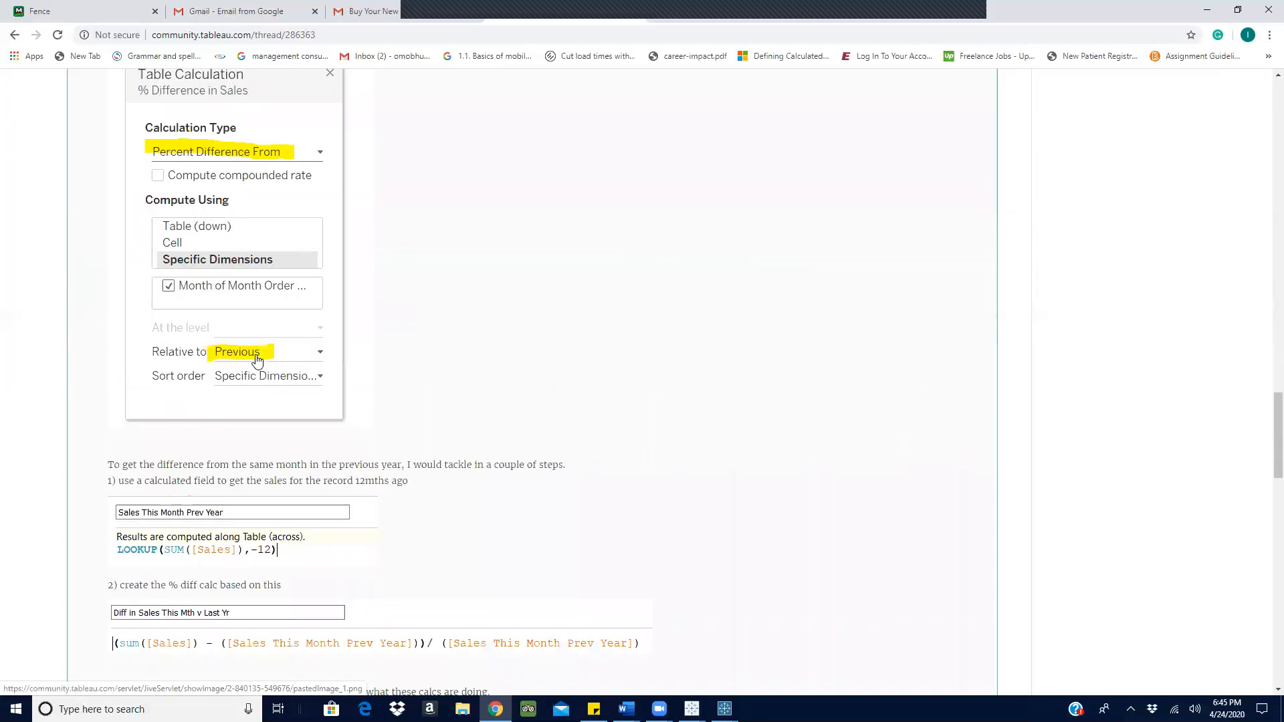
pyautogui.scroll(-12, 254, 356)
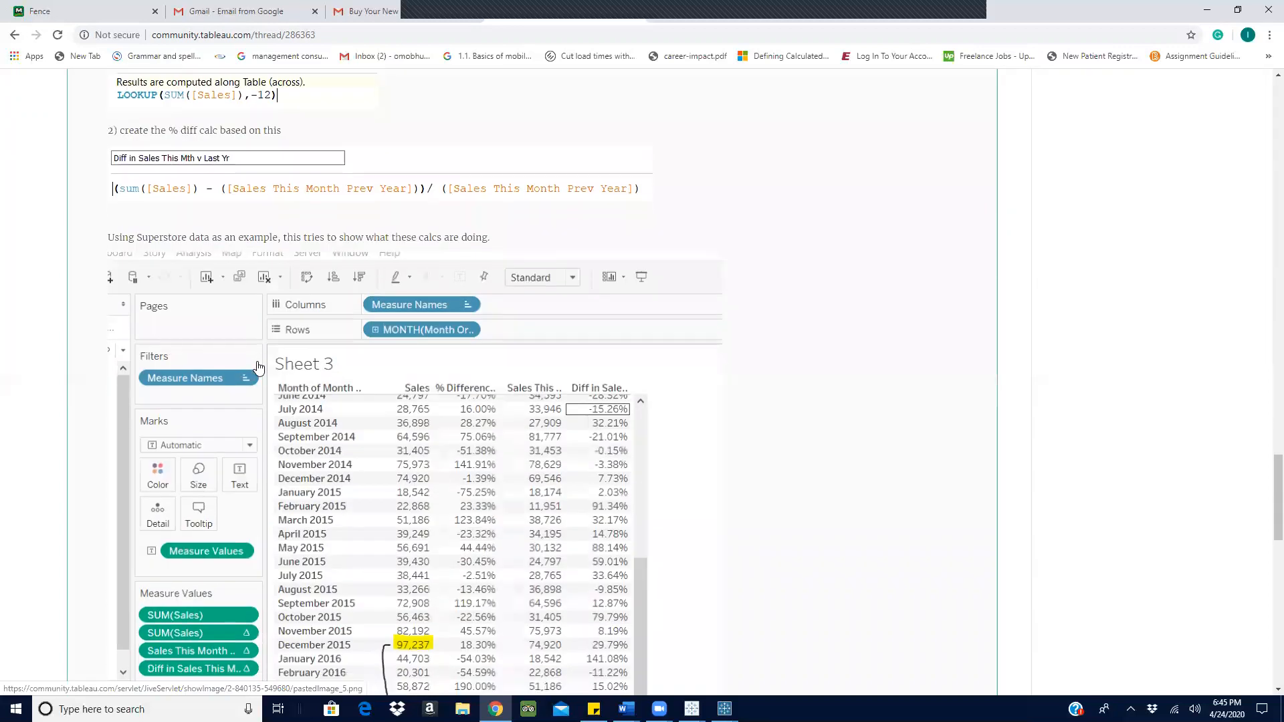
pyautogui.scroll(-3, 259, 367)
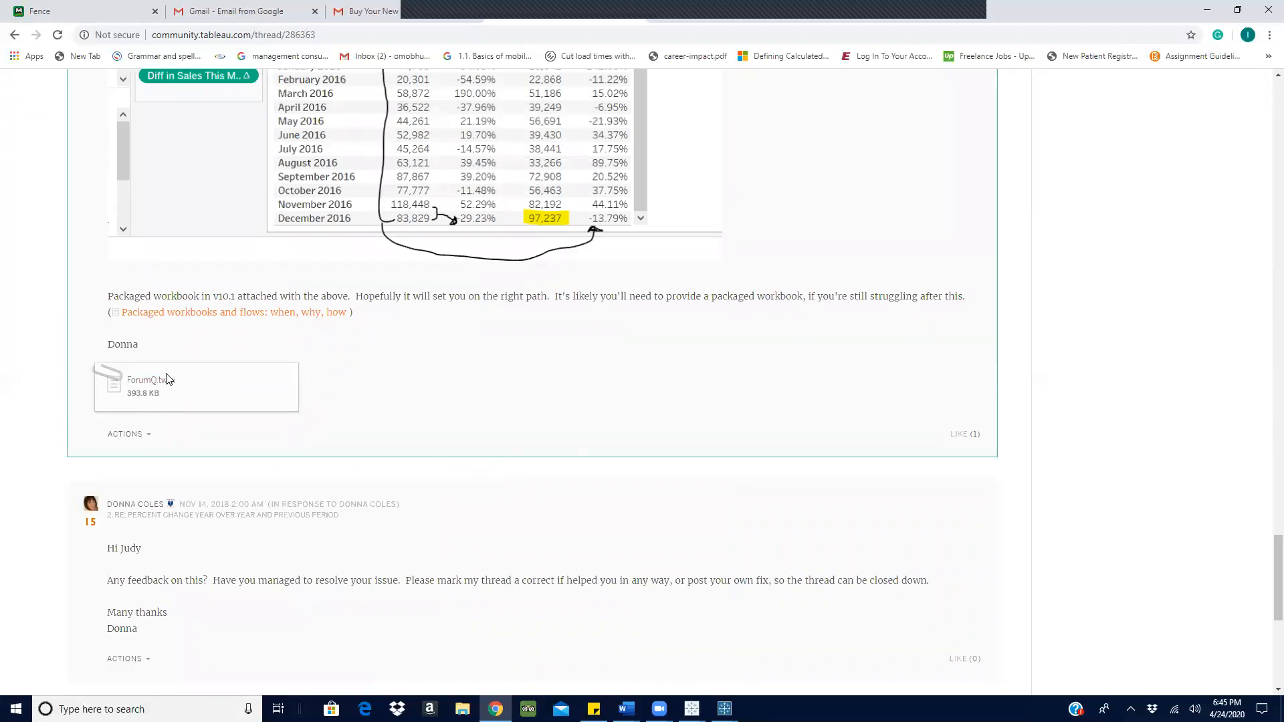
# Download the attached ForumQ.twbx workbook from the reply and open it in Tableau Desktop, accepting the version upgrade.
pyautogui.scroll(13, 211, 373)
pyautogui.scroll(-13, 175, 296)
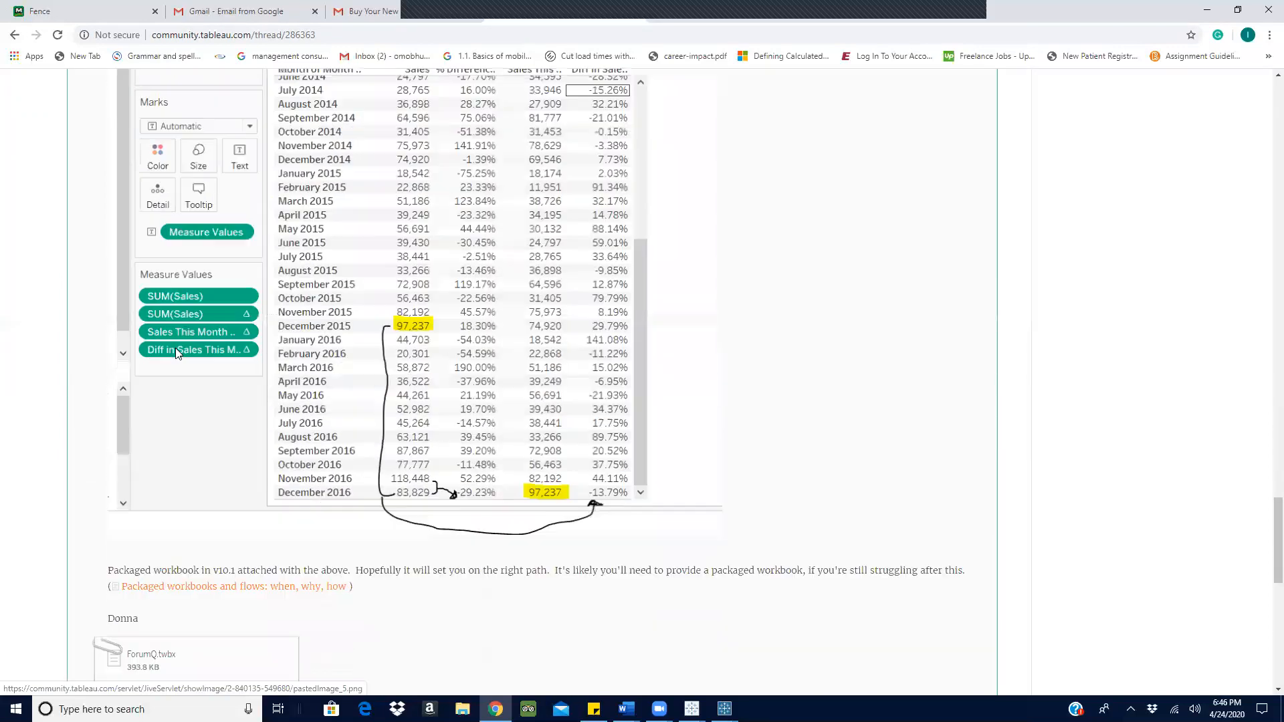
pyautogui.click(169, 254)
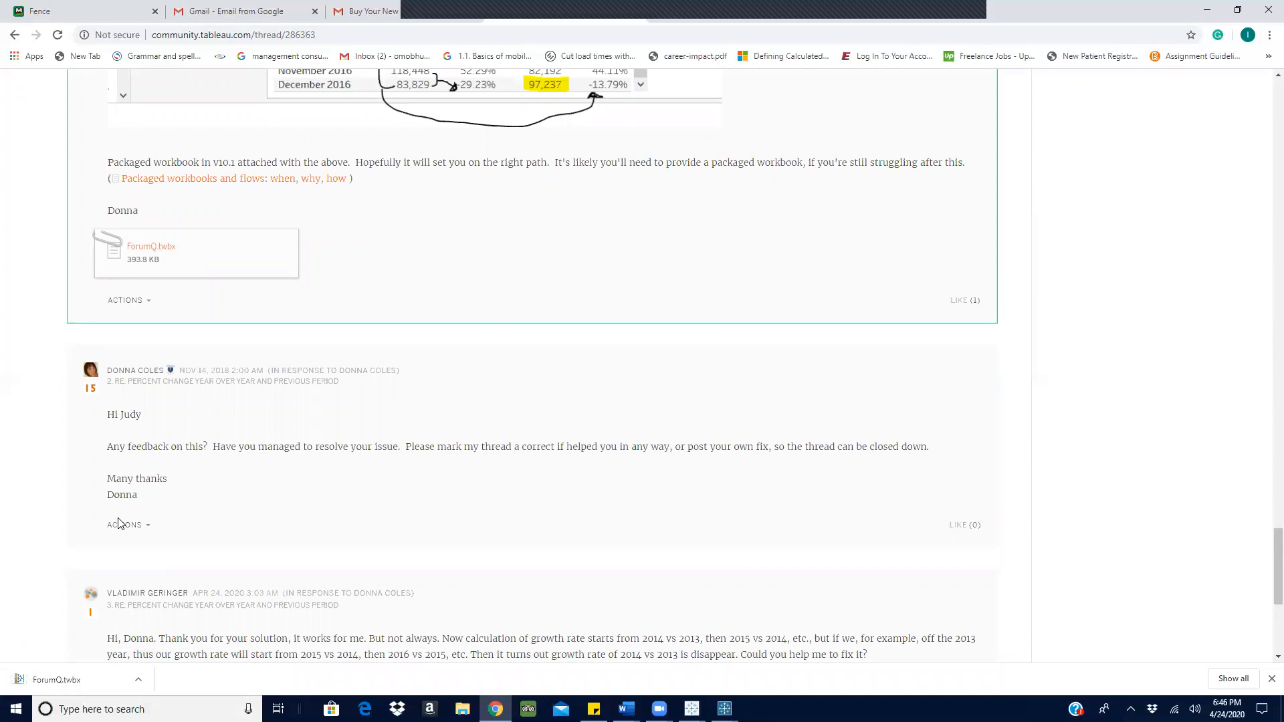
pyautogui.click(78, 680)
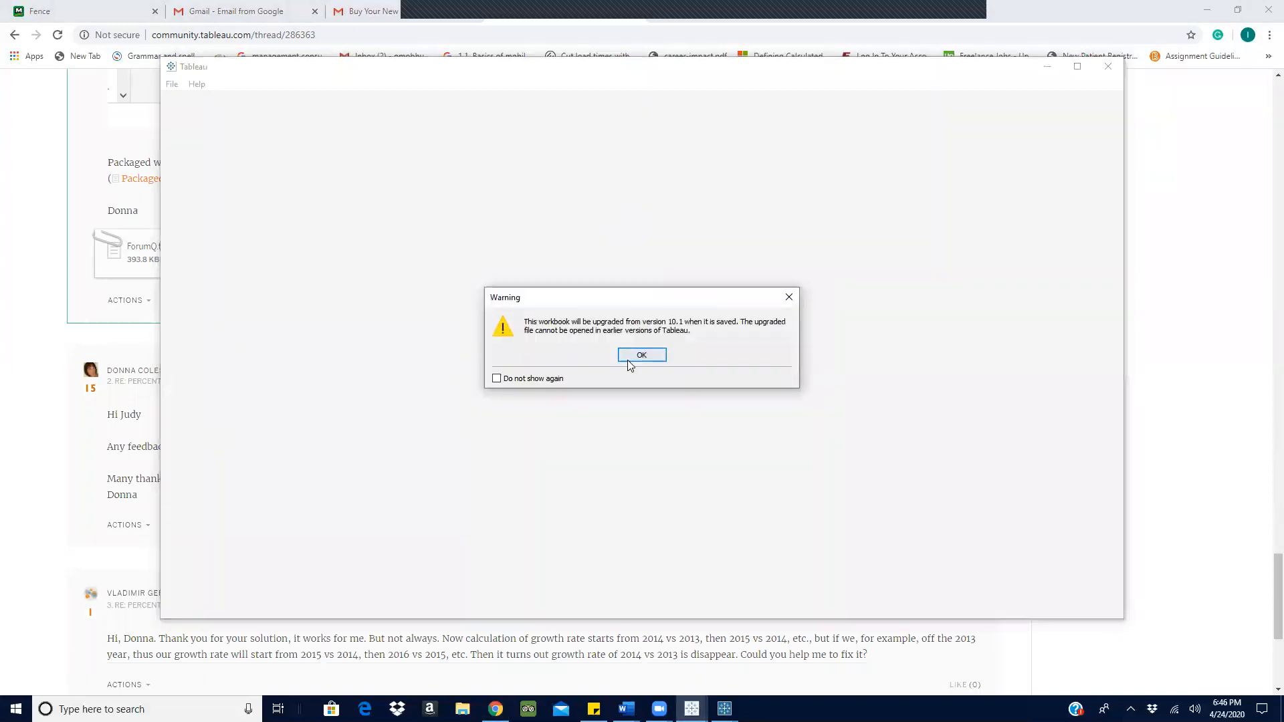
pyautogui.click(632, 359)
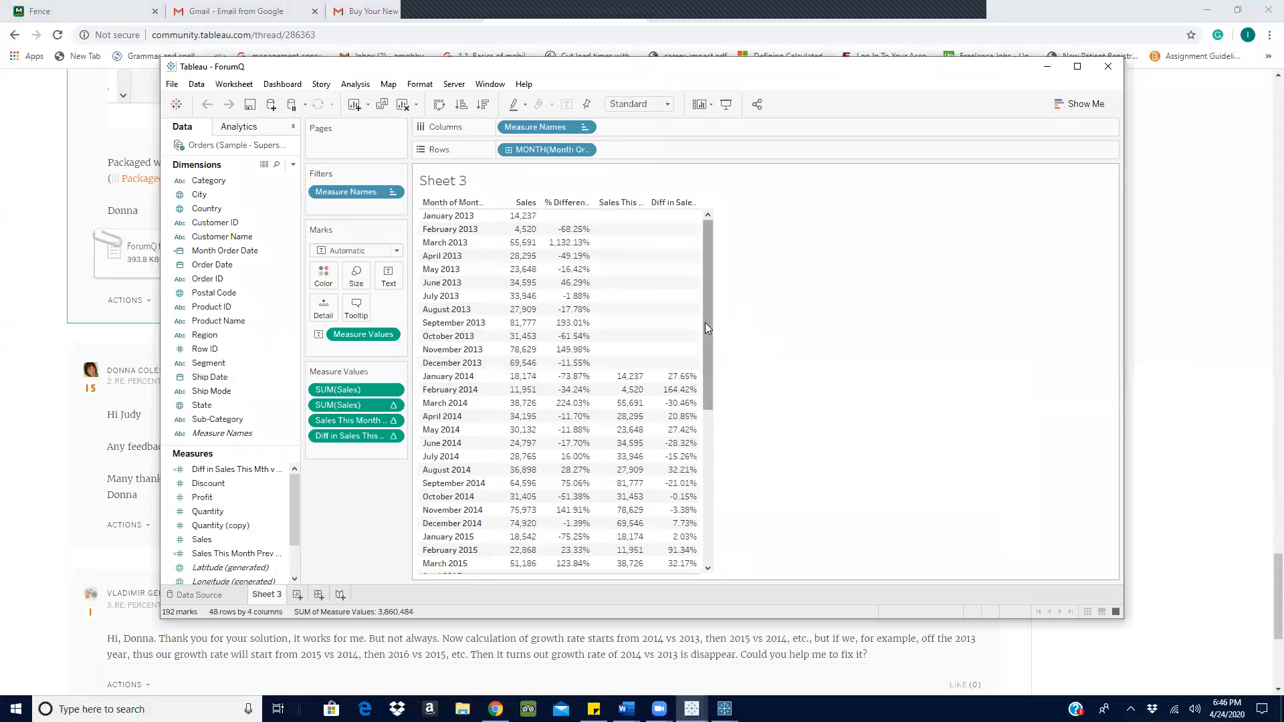
# Look through Sheet 3's monthly rows, widen the data pane and inspect the formula of Diff in Sales This Mth v Last Yr.
pyautogui.moveTo(706, 322); pyautogui.dragTo(715, 538)
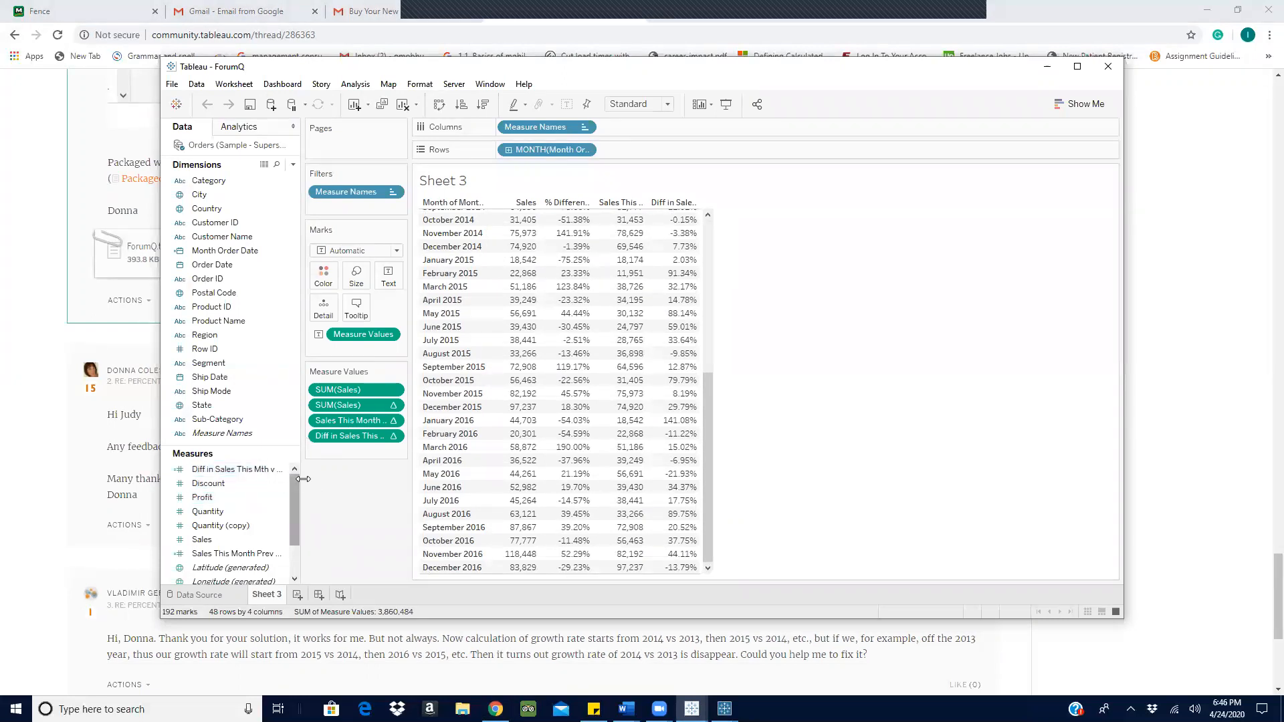
pyautogui.moveTo(302, 476); pyautogui.dragTo(409, 476)
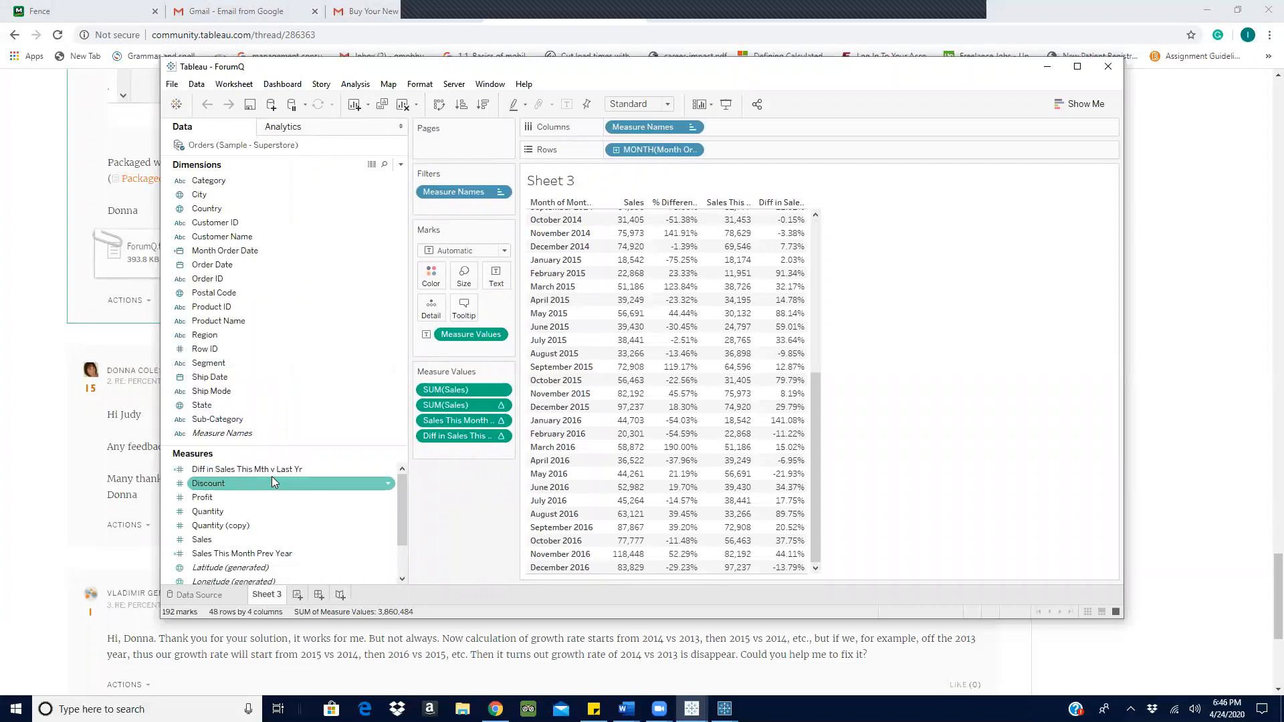
pyautogui.click(388, 469)
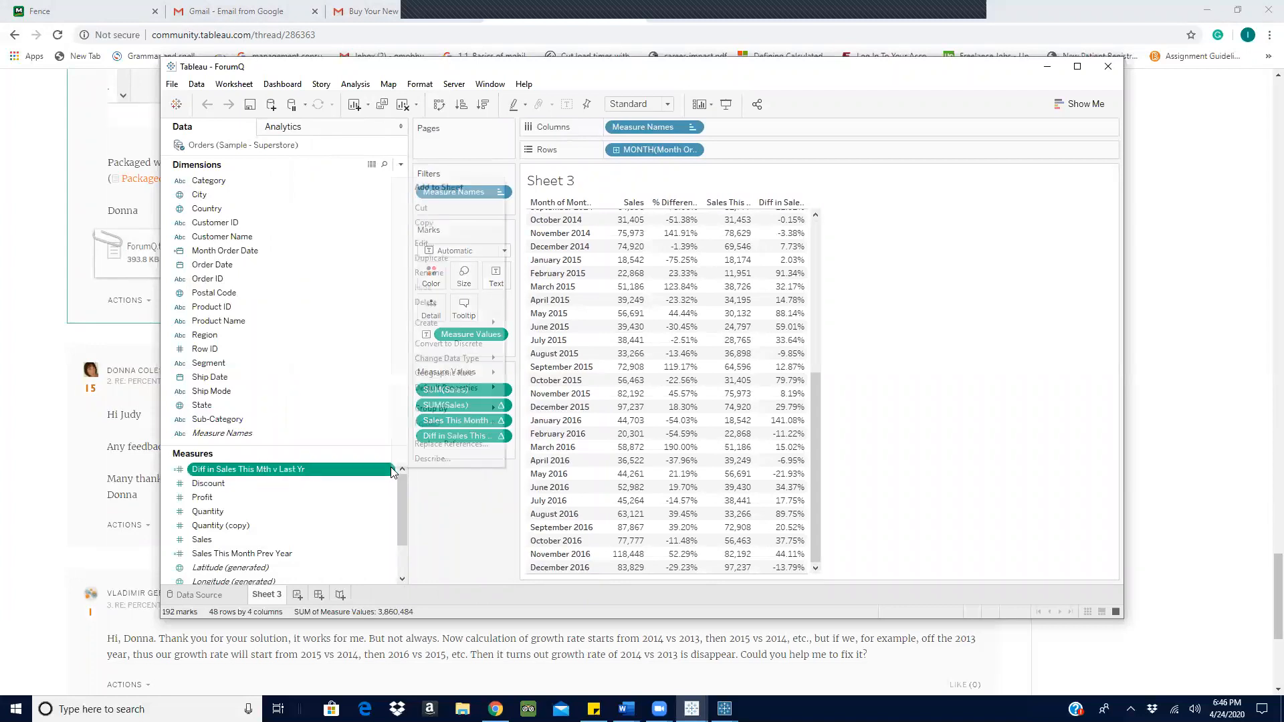
pyautogui.click(441, 243)
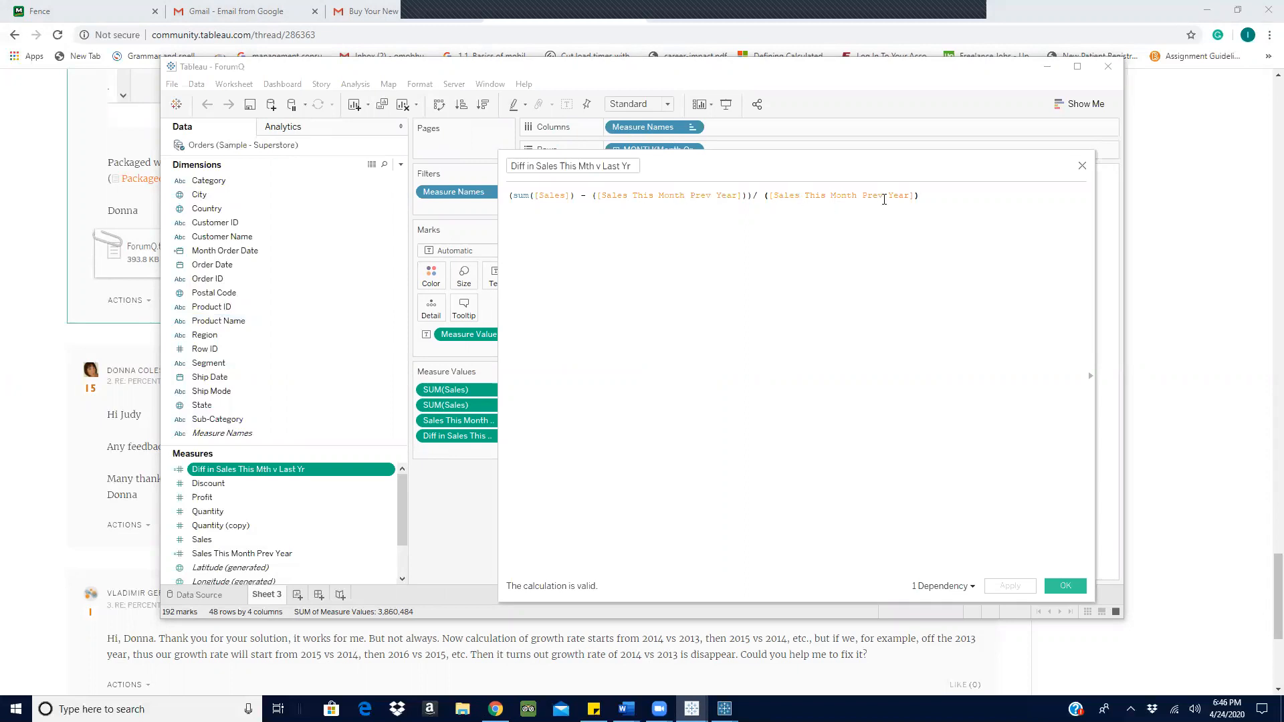
pyautogui.click(1083, 166)
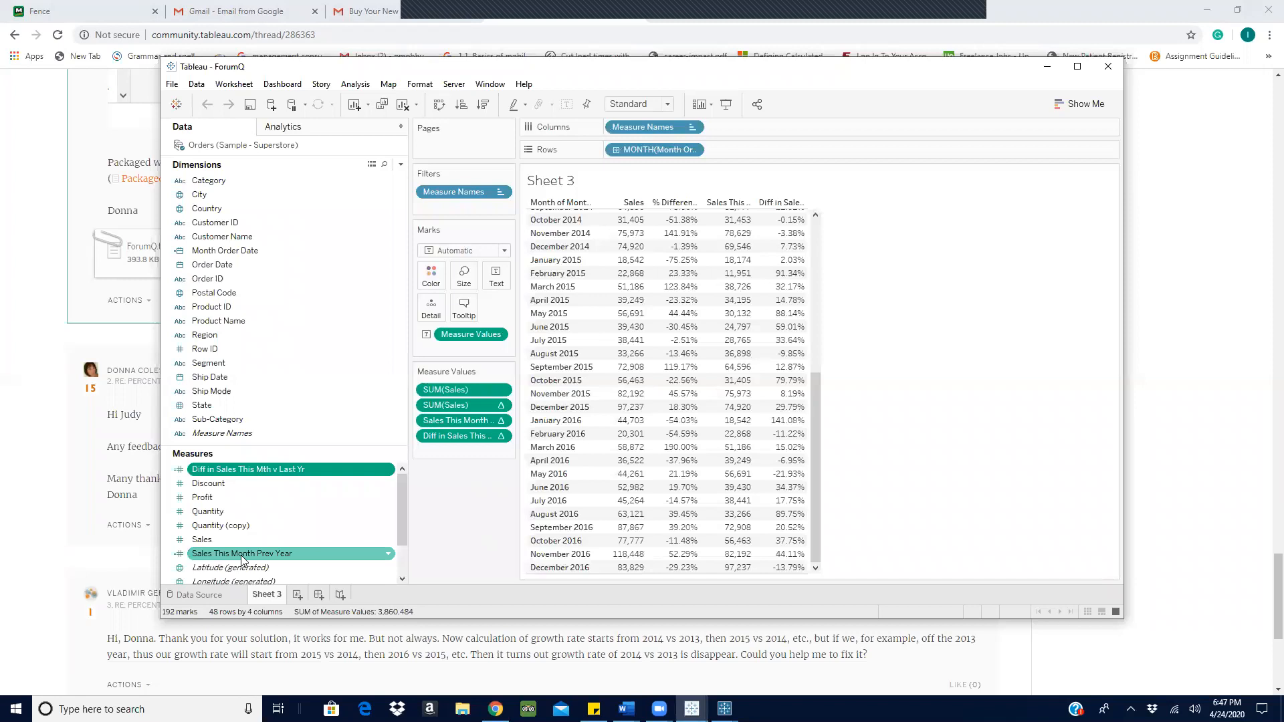
# Inspect the formula of the Sales This Month Prev Year calculated field and close it without changes.
pyautogui.click(390, 559)
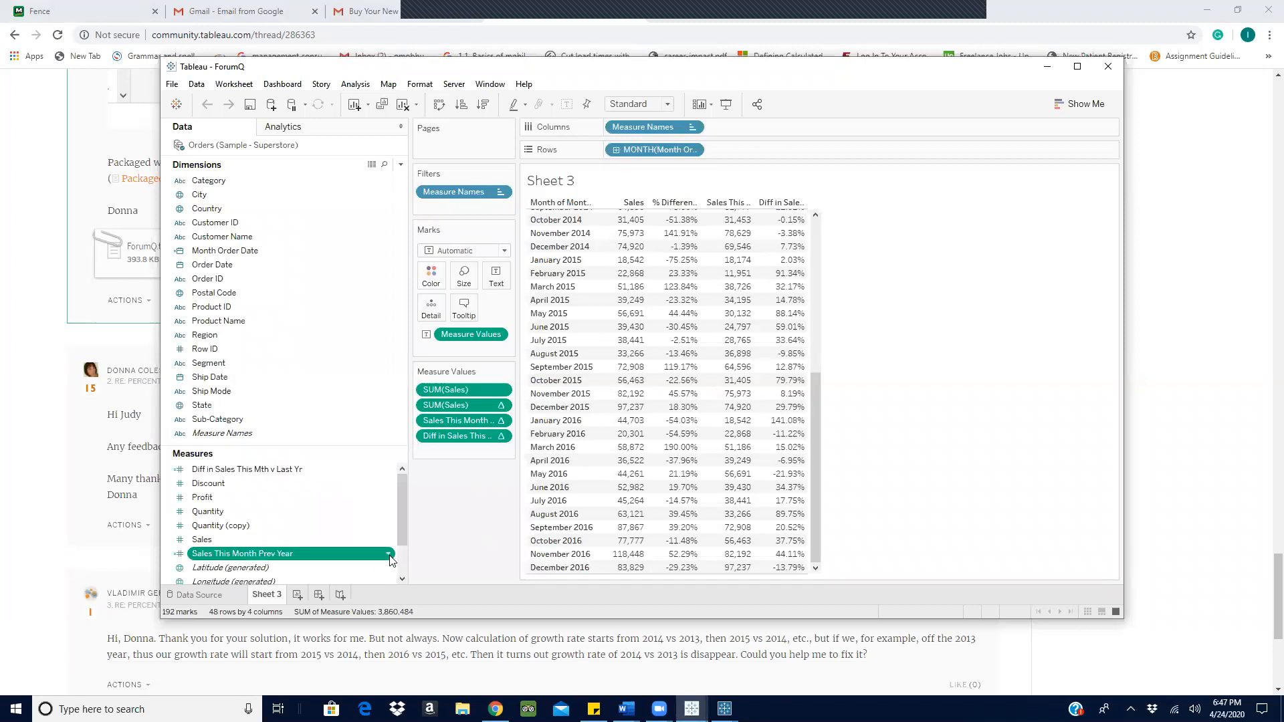
pyautogui.click(429, 333)
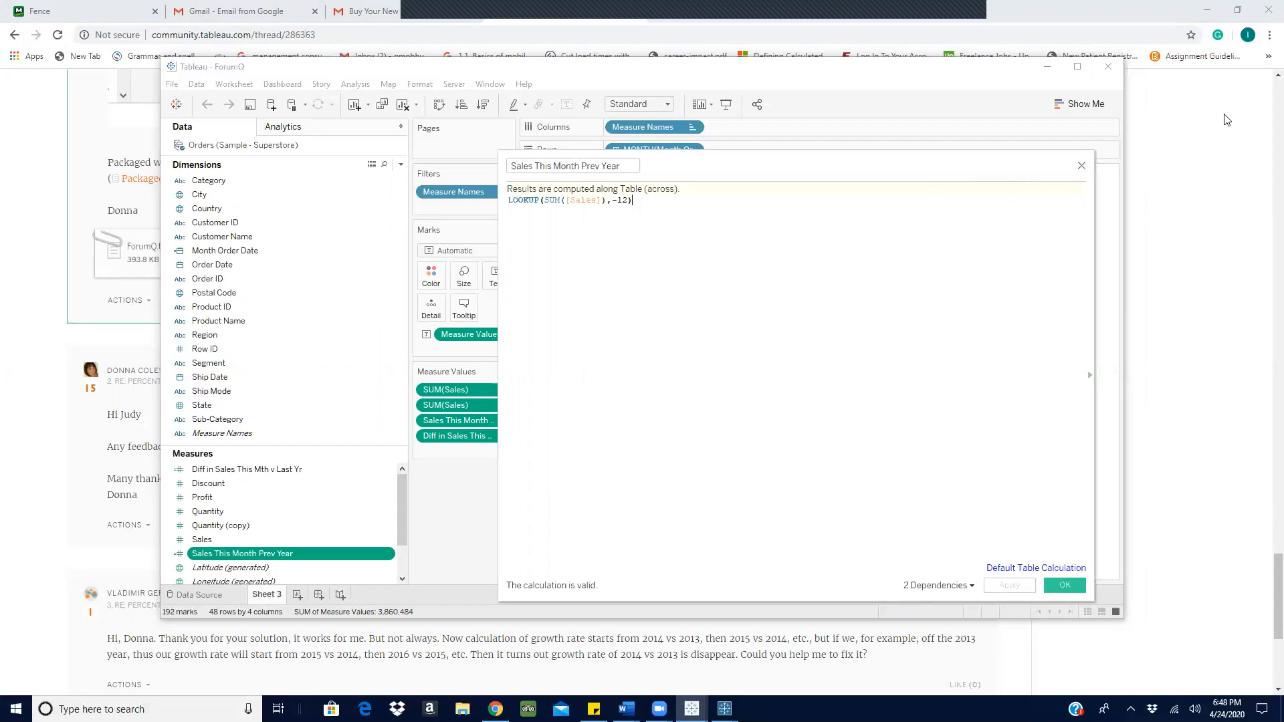
pyautogui.click(1082, 165)
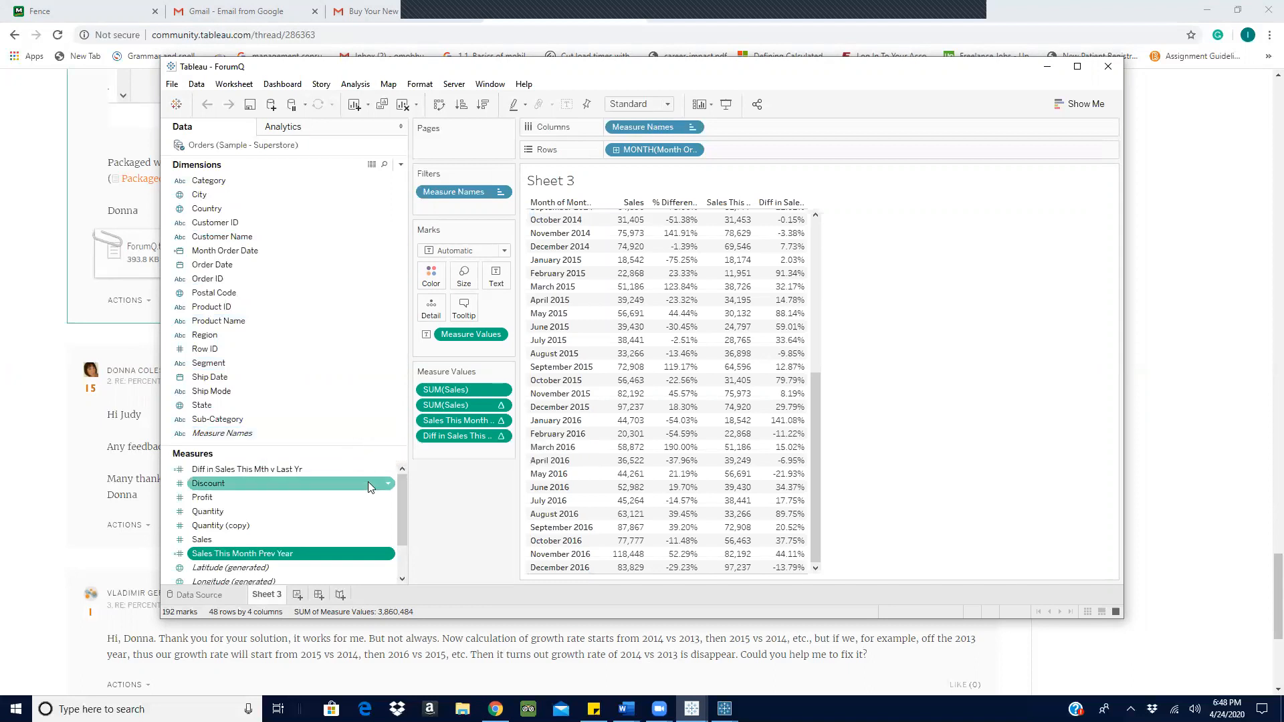
# Recheck how the Diff in Sales This Mth v Last Yr formula uses the previous-year sales field, leaving it unedited.
pyautogui.moveTo(400, 502)
pyautogui.mouseDown()
pyautogui.moveTo(398, 531)
pyautogui.moveTo(404, 486)
pyautogui.mouseUp()
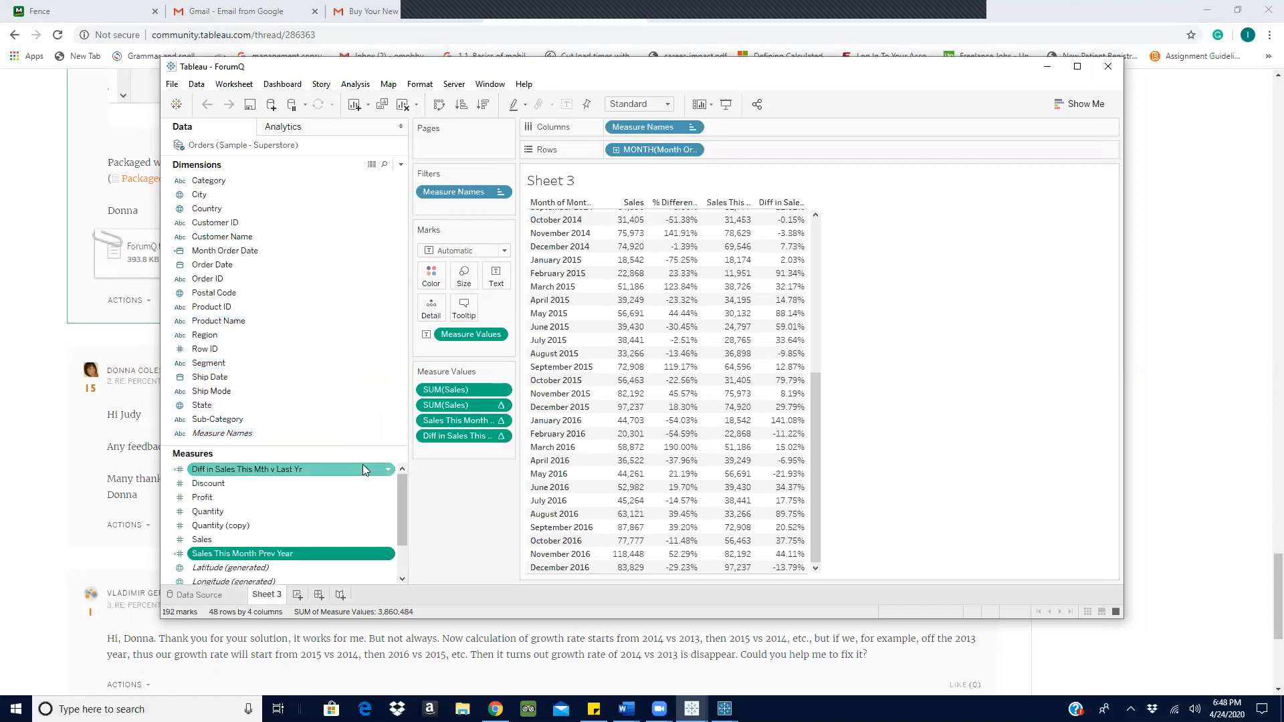
pyautogui.rightClick(384, 469)
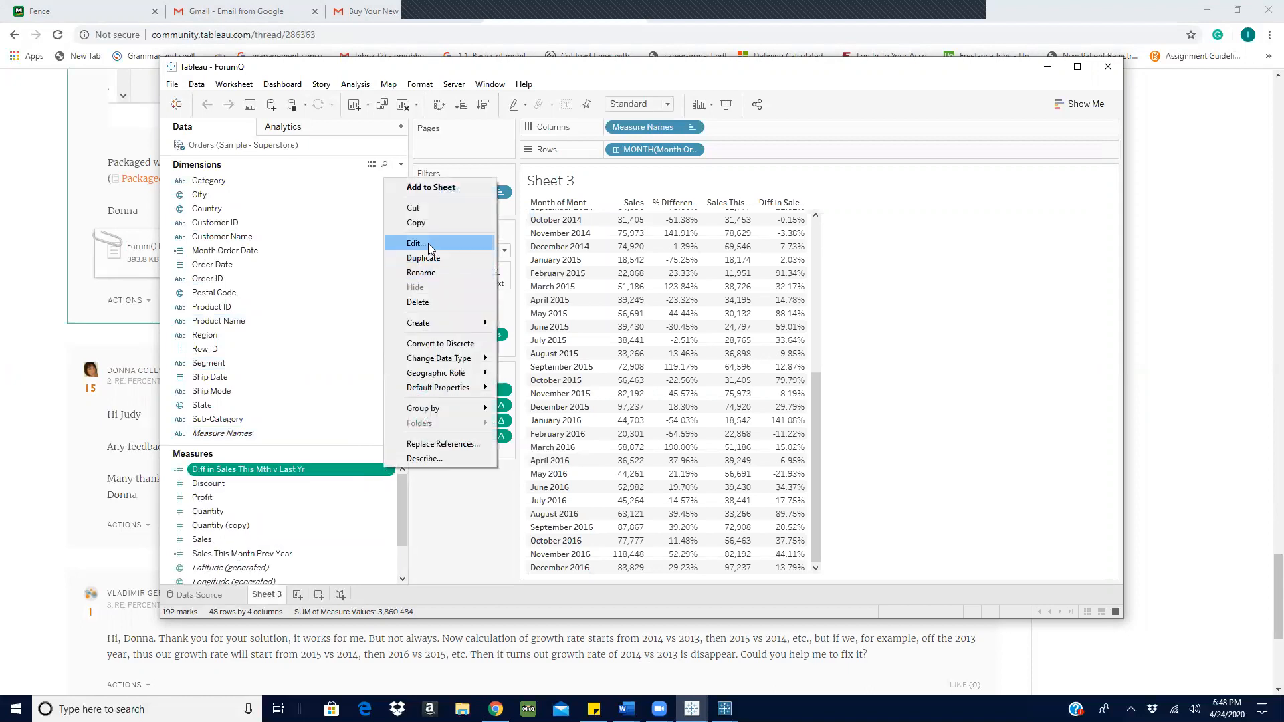
pyautogui.click(429, 245)
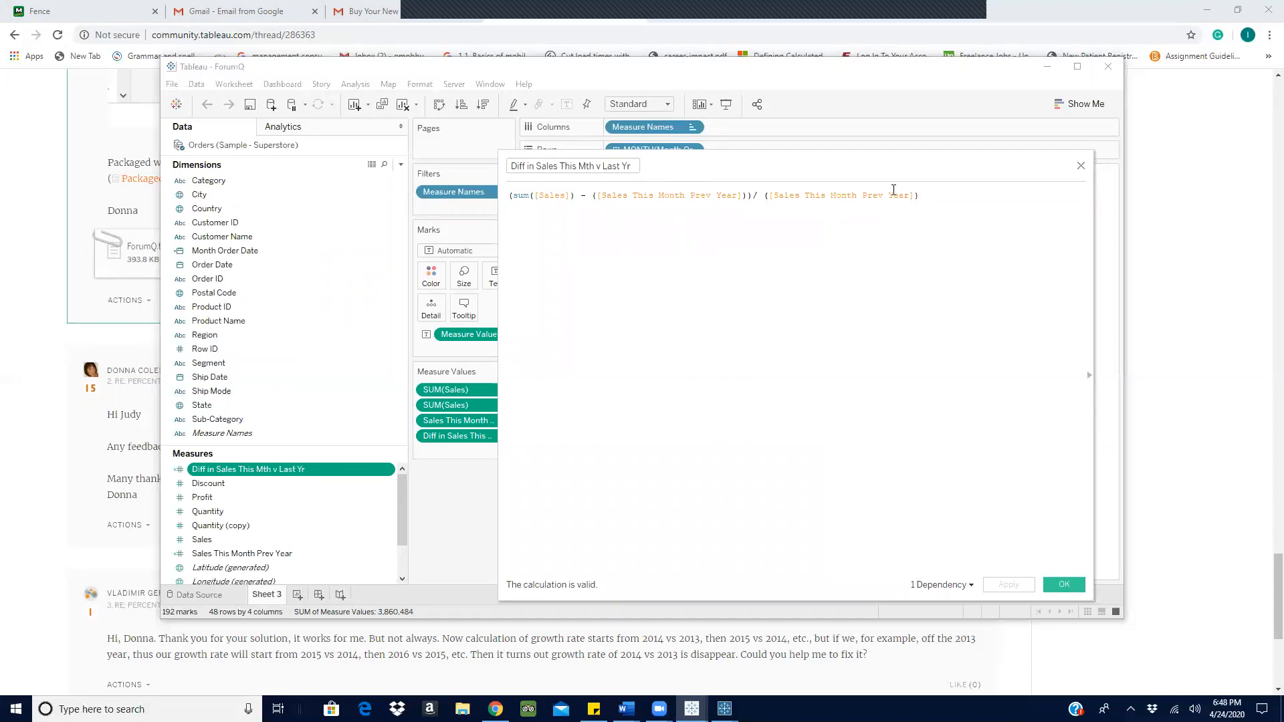
pyautogui.click(873, 198)
pyautogui.click(1081, 167)
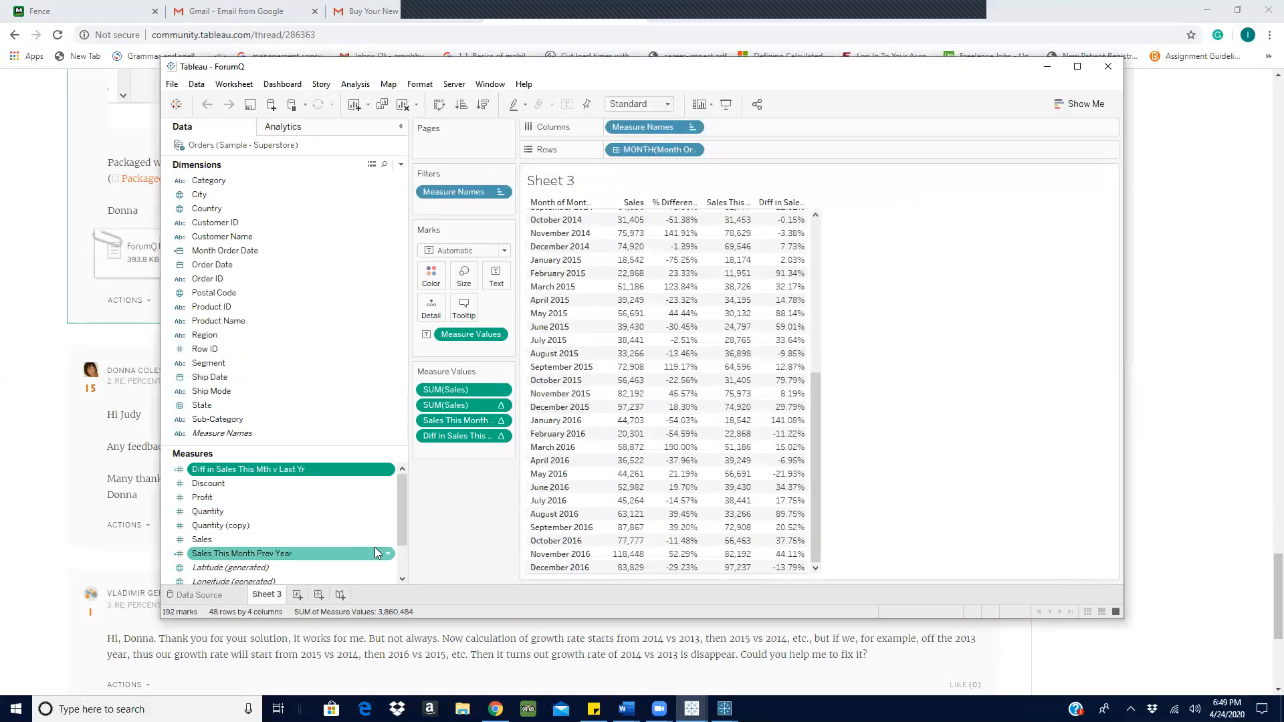
# Review the LOOKUP formula in the Sales This Month Prev Year field again and close it unedited.
pyautogui.rightClick(387, 554)
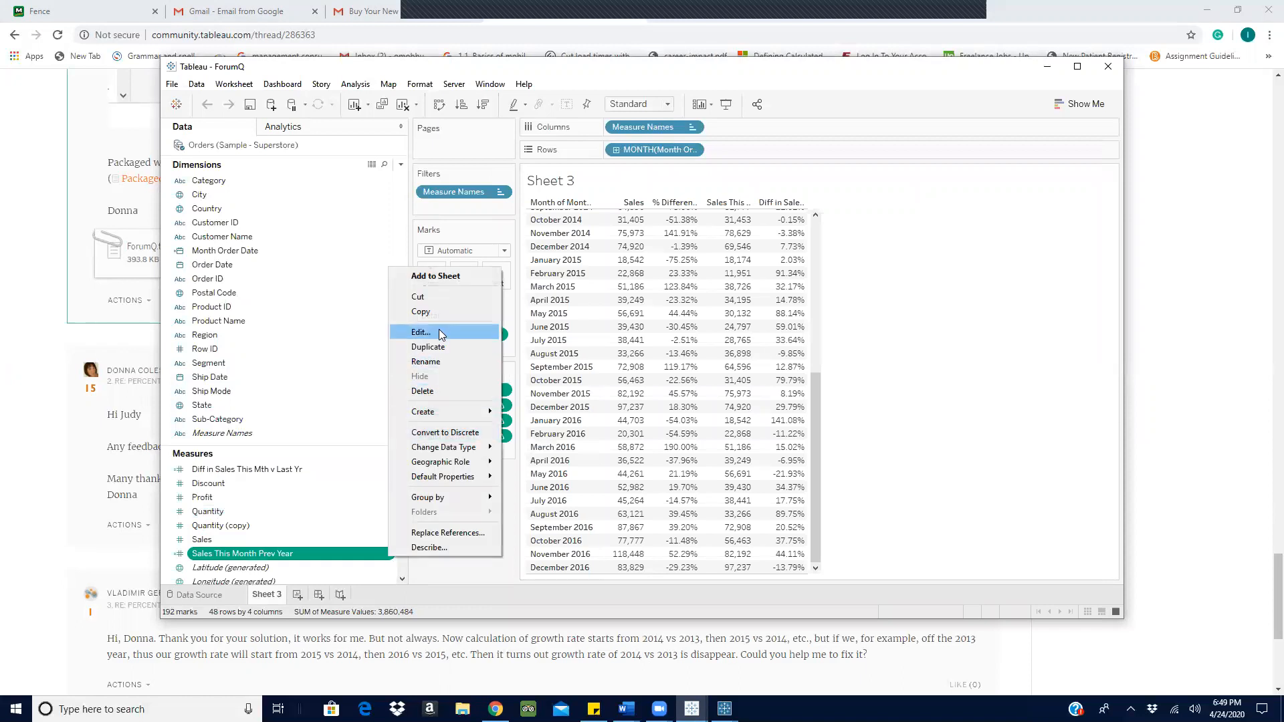
pyautogui.click(439, 332)
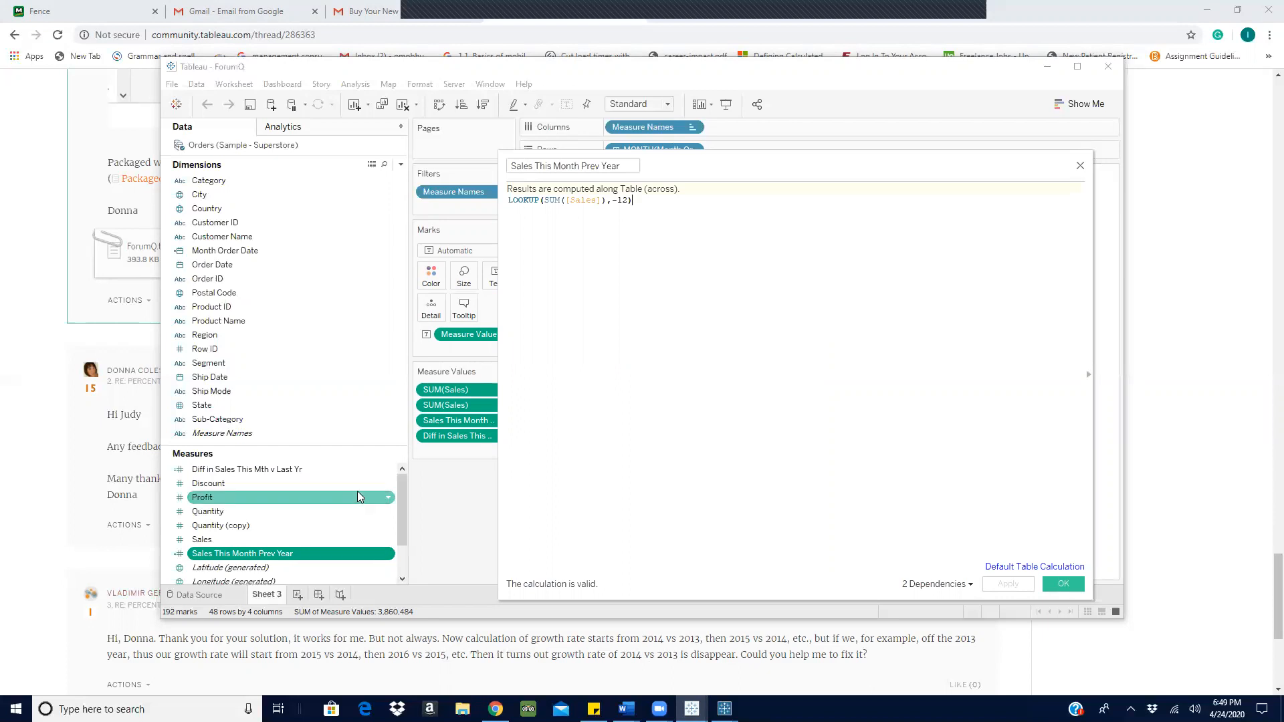
pyautogui.click(1081, 167)
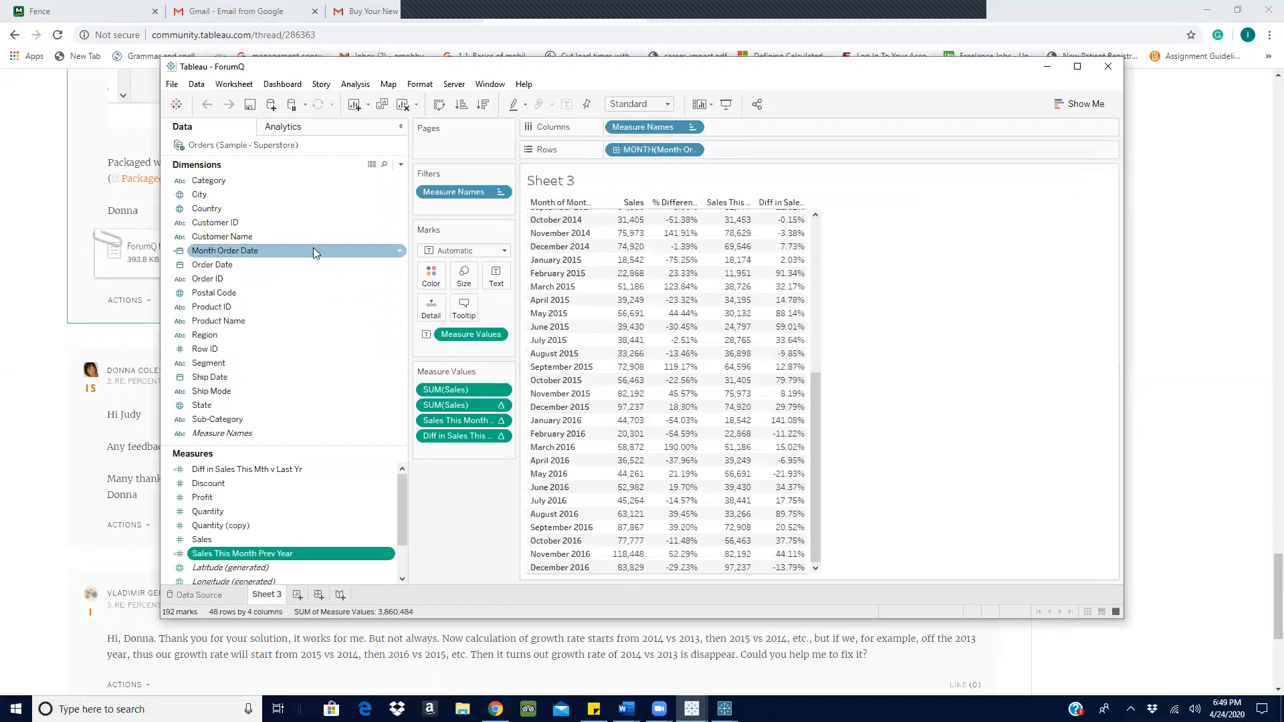
# Inspect the DATETRUNC formula of the Month Order Date dimension and close it without changes.
pyautogui.rightClick(399, 251)
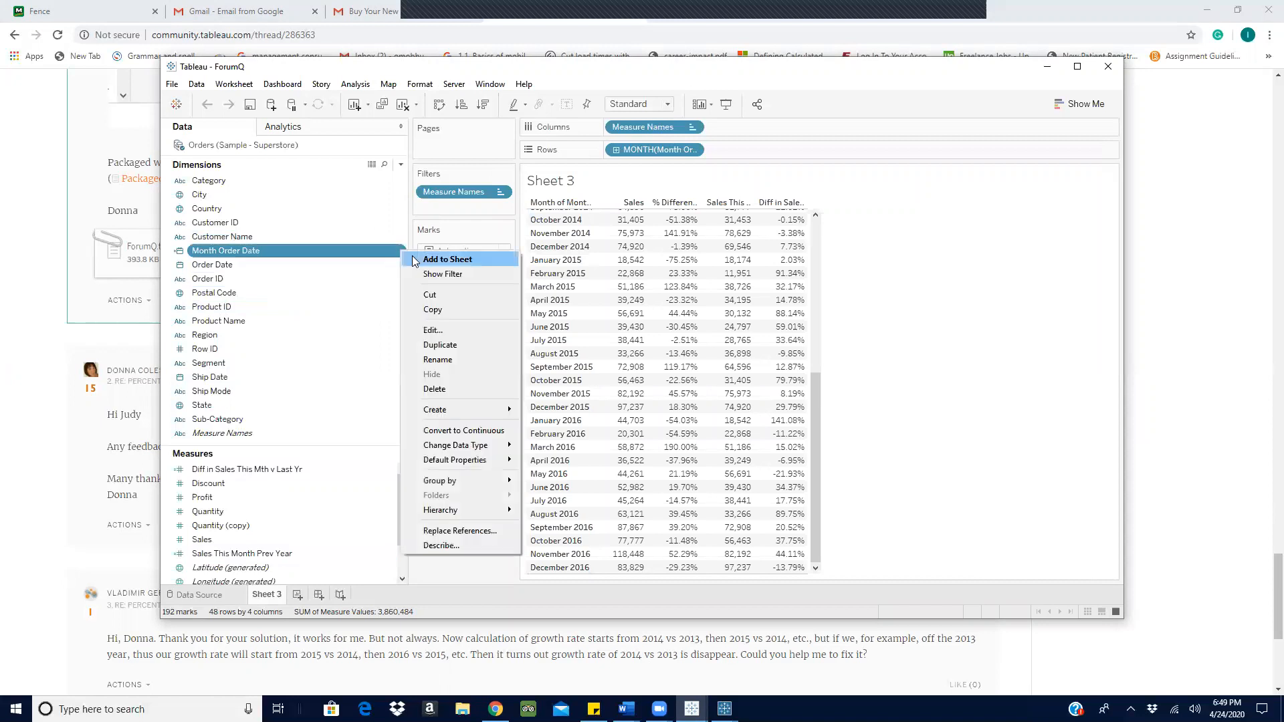
pyautogui.click(465, 331)
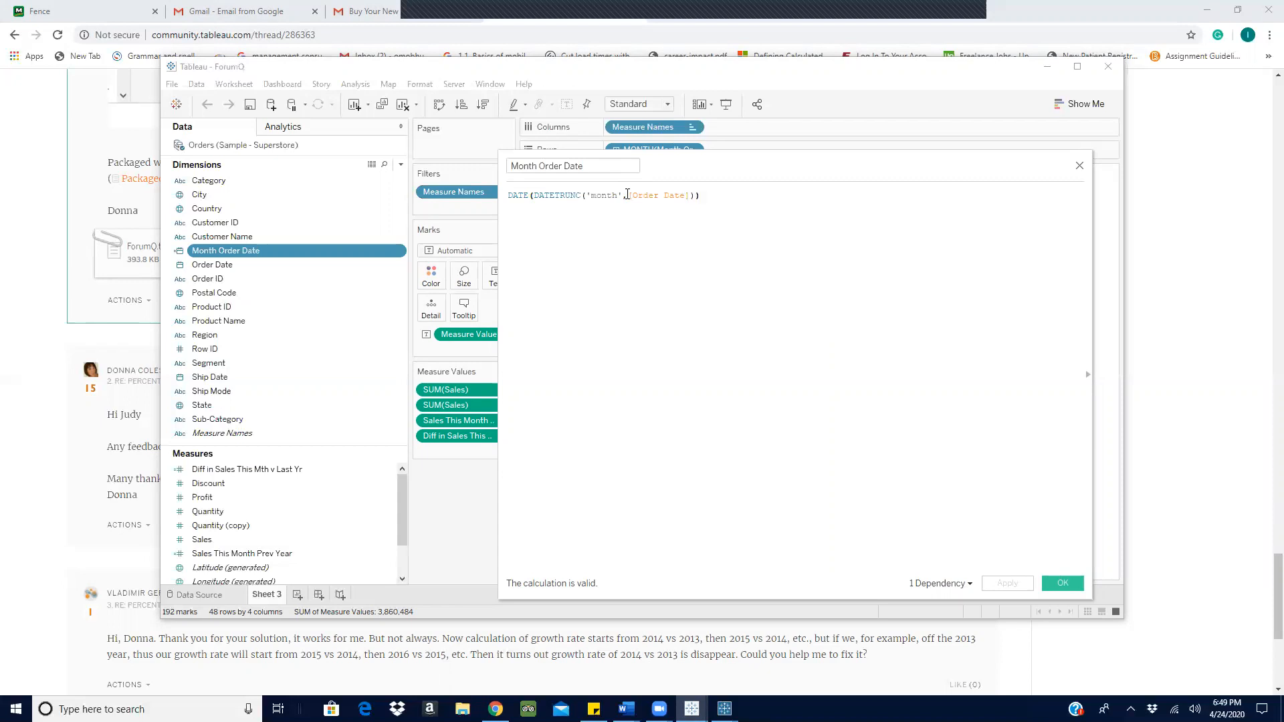
pyautogui.click(690, 197)
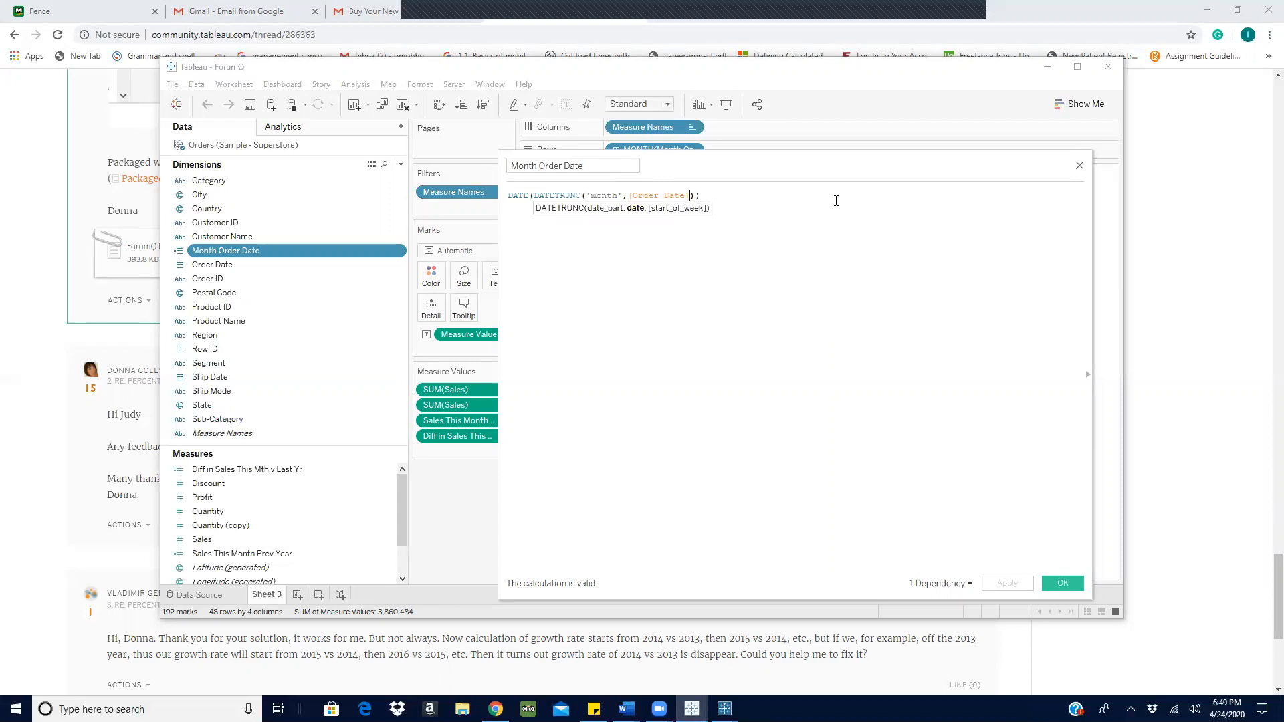
pyautogui.click(1080, 166)
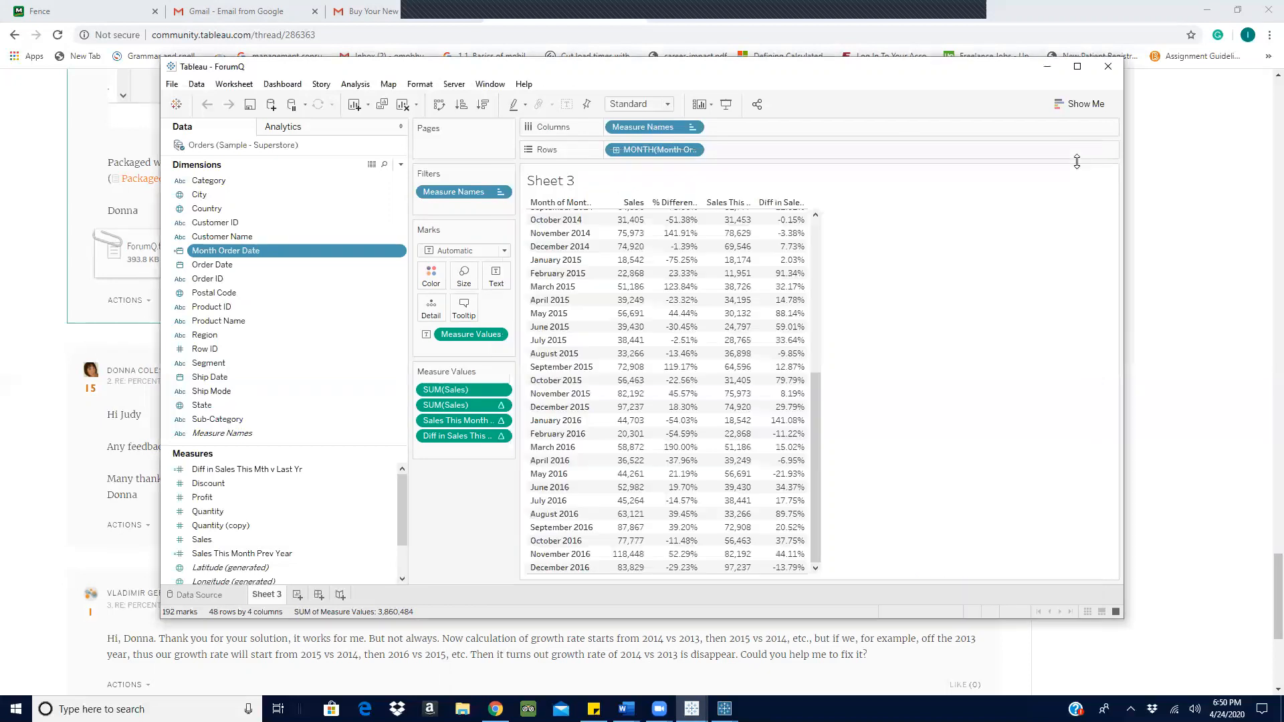
# Close the ForumQ workbook and reread the forum thread's question, table calculation settings, previous-year formulas and replies.
pyautogui.click(1113, 69)
pyautogui.scroll(-5, 471, 548)
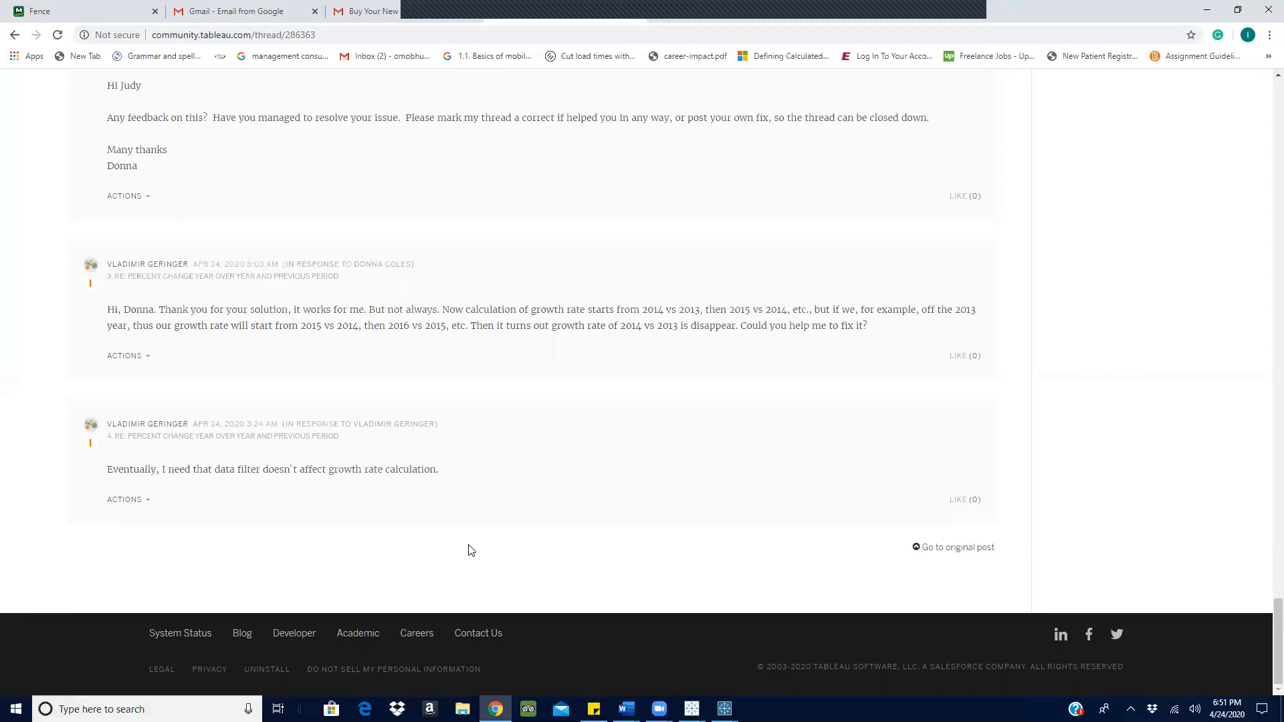
pyautogui.scroll(6, 424, 507)
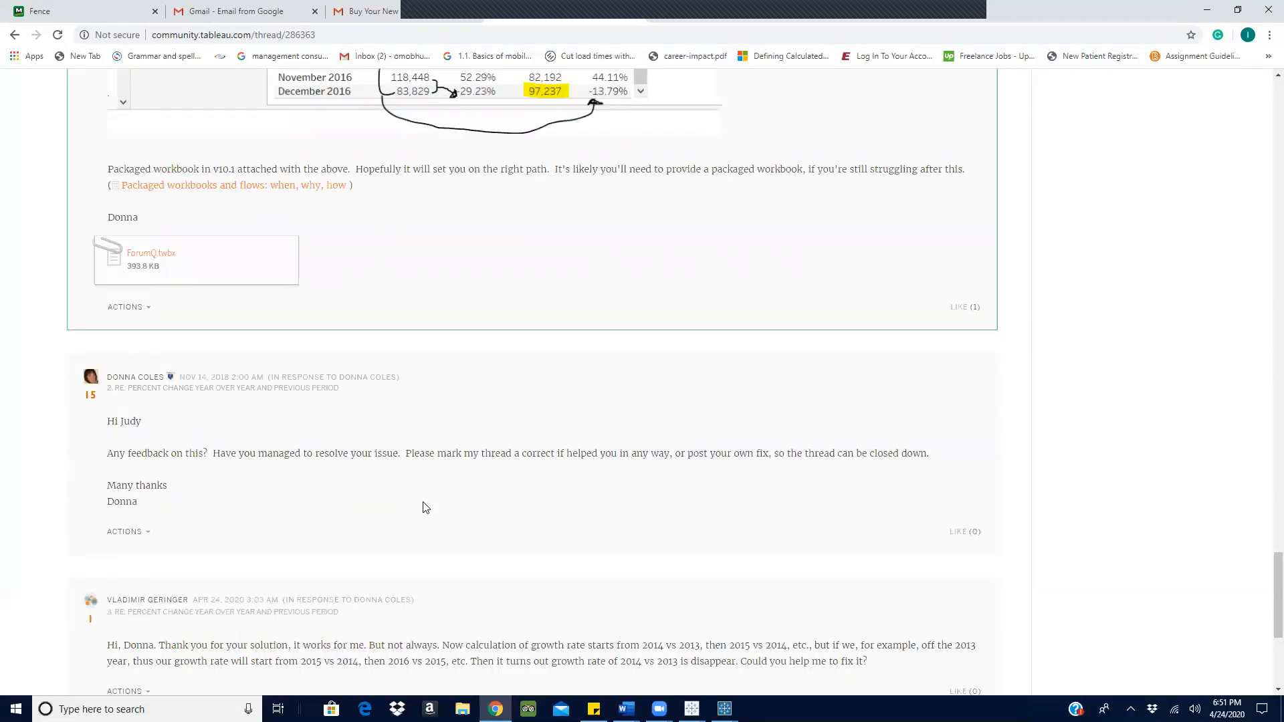
pyautogui.scroll(11, 425, 507)
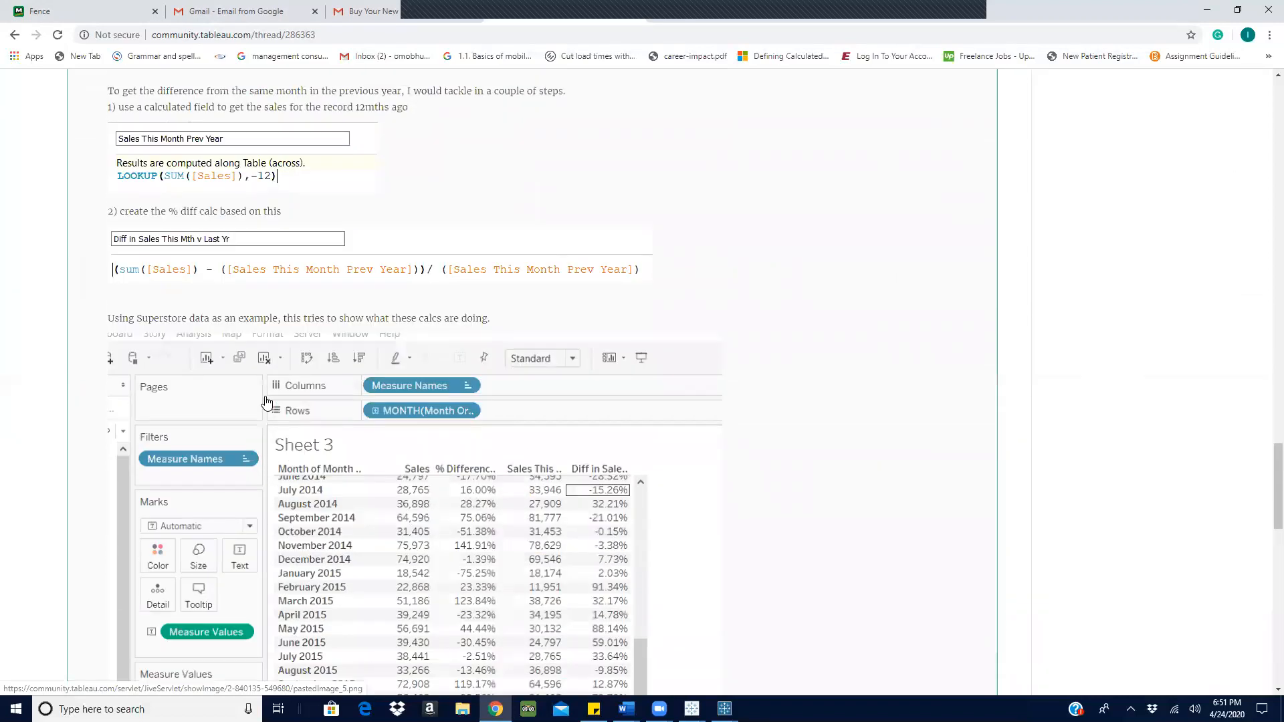
pyautogui.scroll(7, 271, 405)
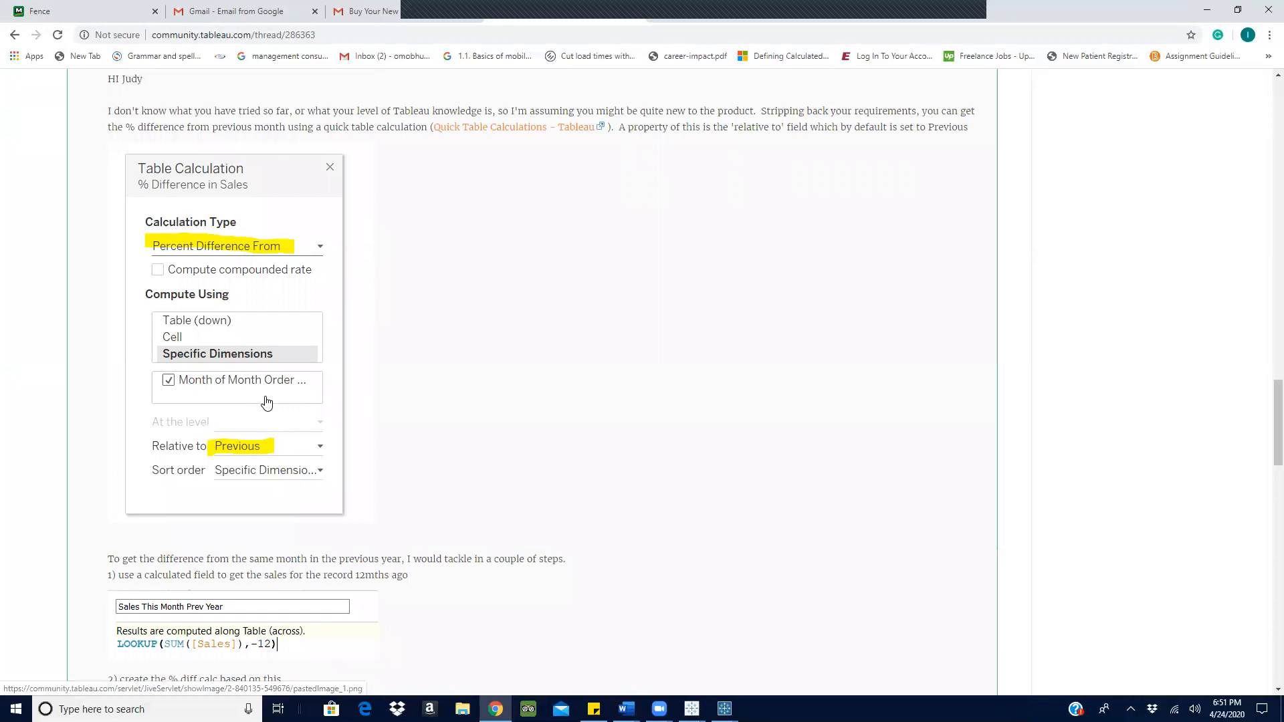
pyautogui.scroll(-3, 267, 402)
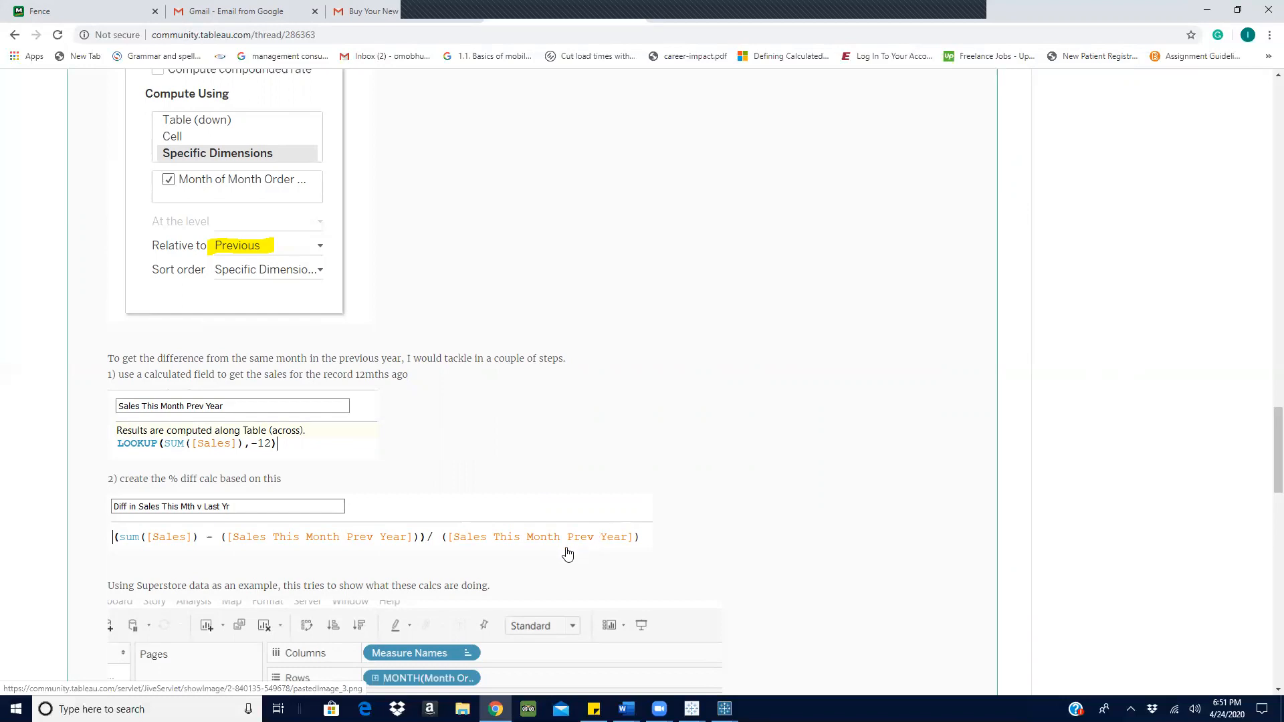
pyautogui.moveTo(1265, 474); pyautogui.dragTo(1266, 291)
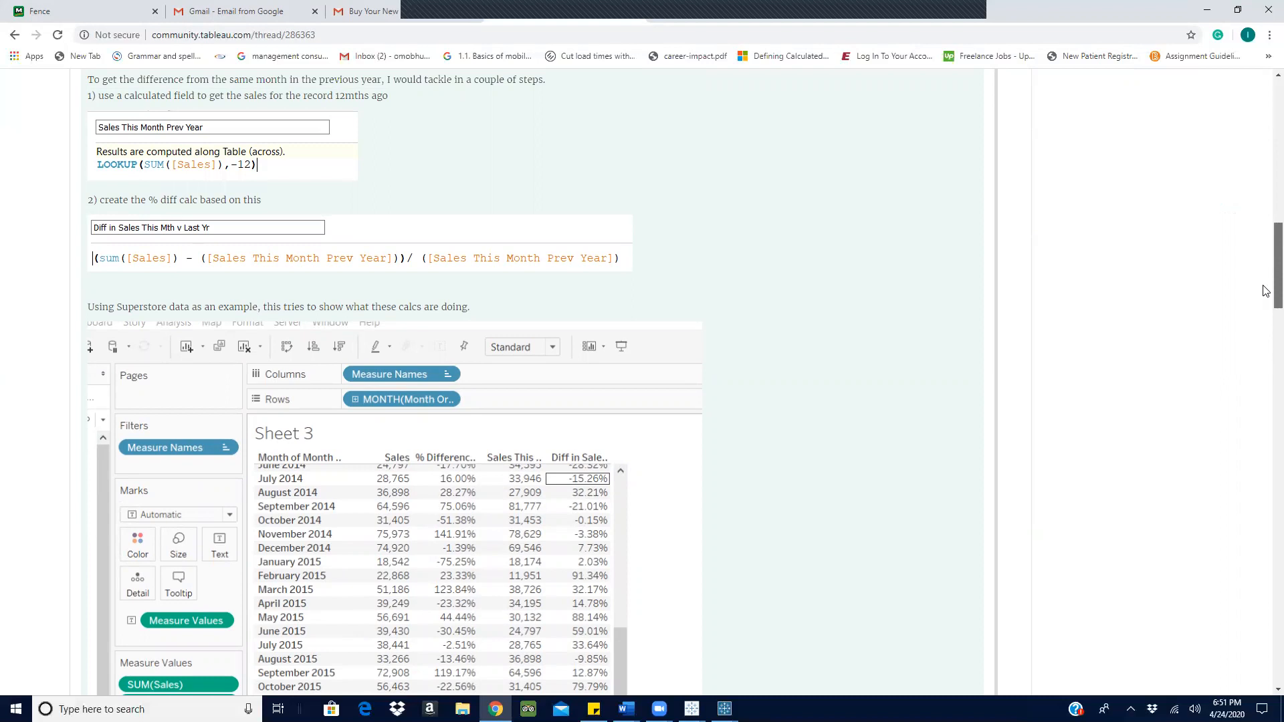
pyautogui.moveTo(1276, 295); pyautogui.dragTo(1265, 147)
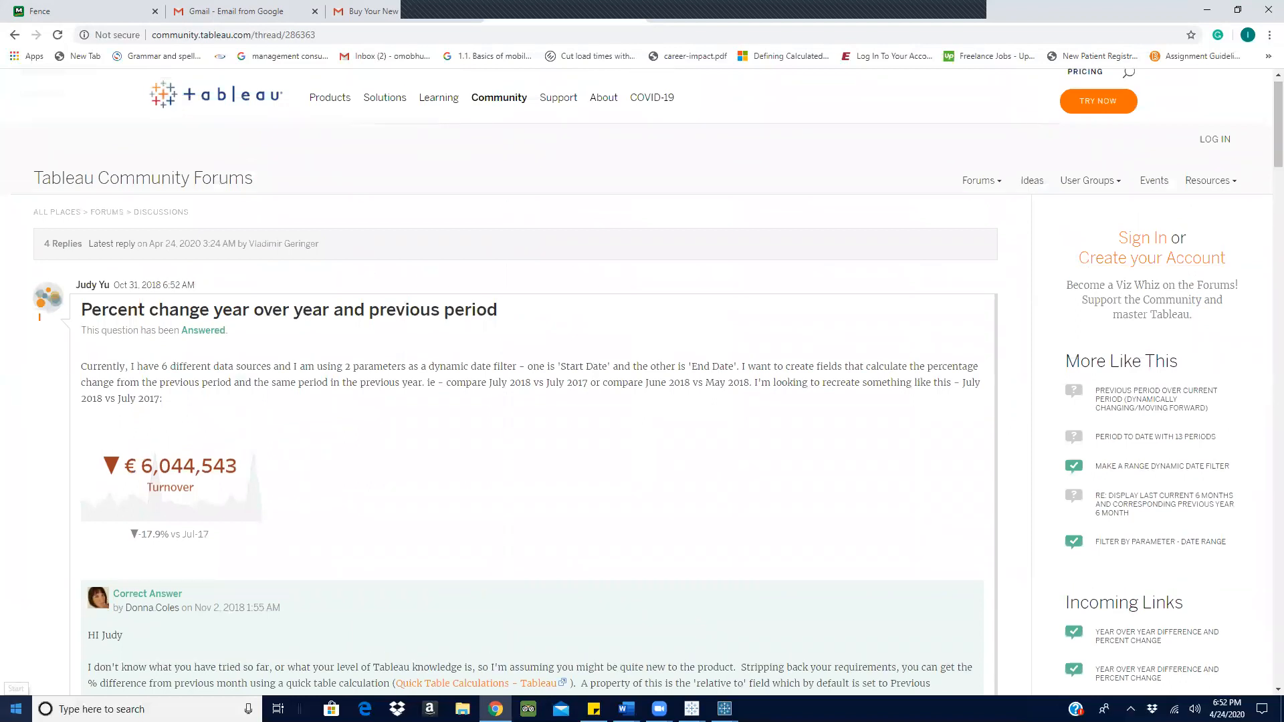
pyautogui.scroll(-1, 130, 450)
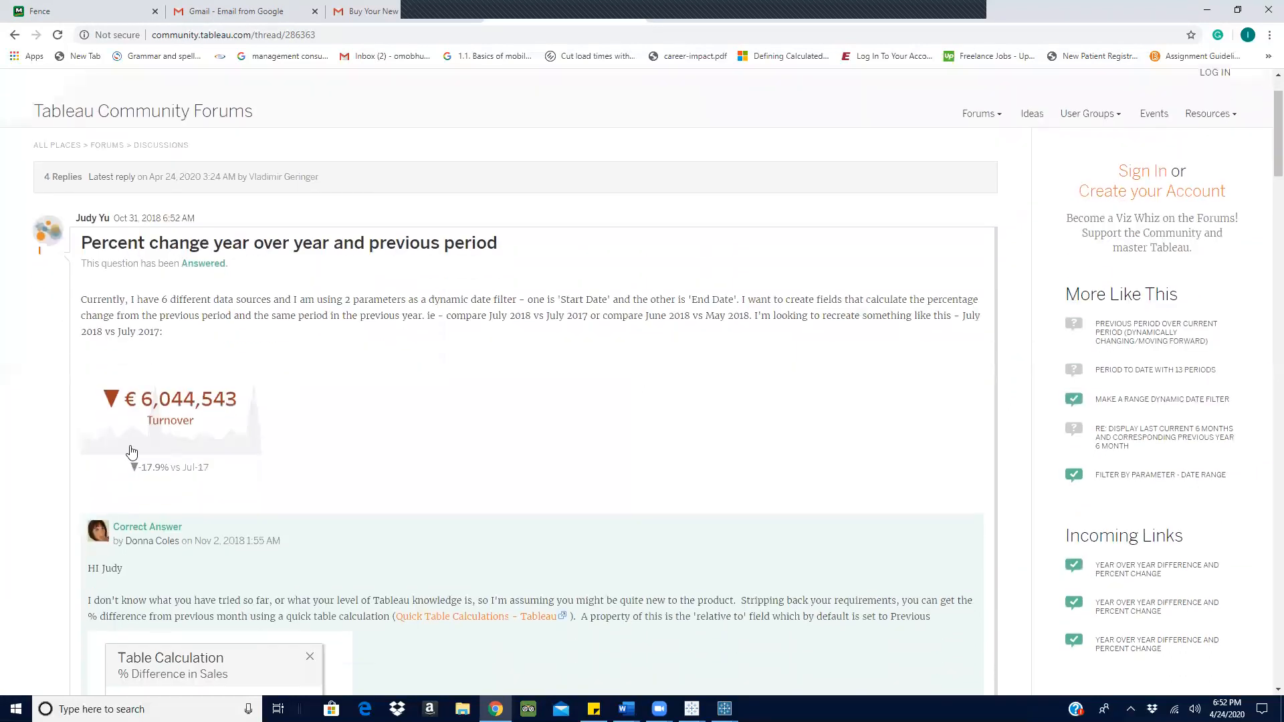
pyautogui.scroll(-6, 503, 526)
pyautogui.scroll(-1, 463, 540)
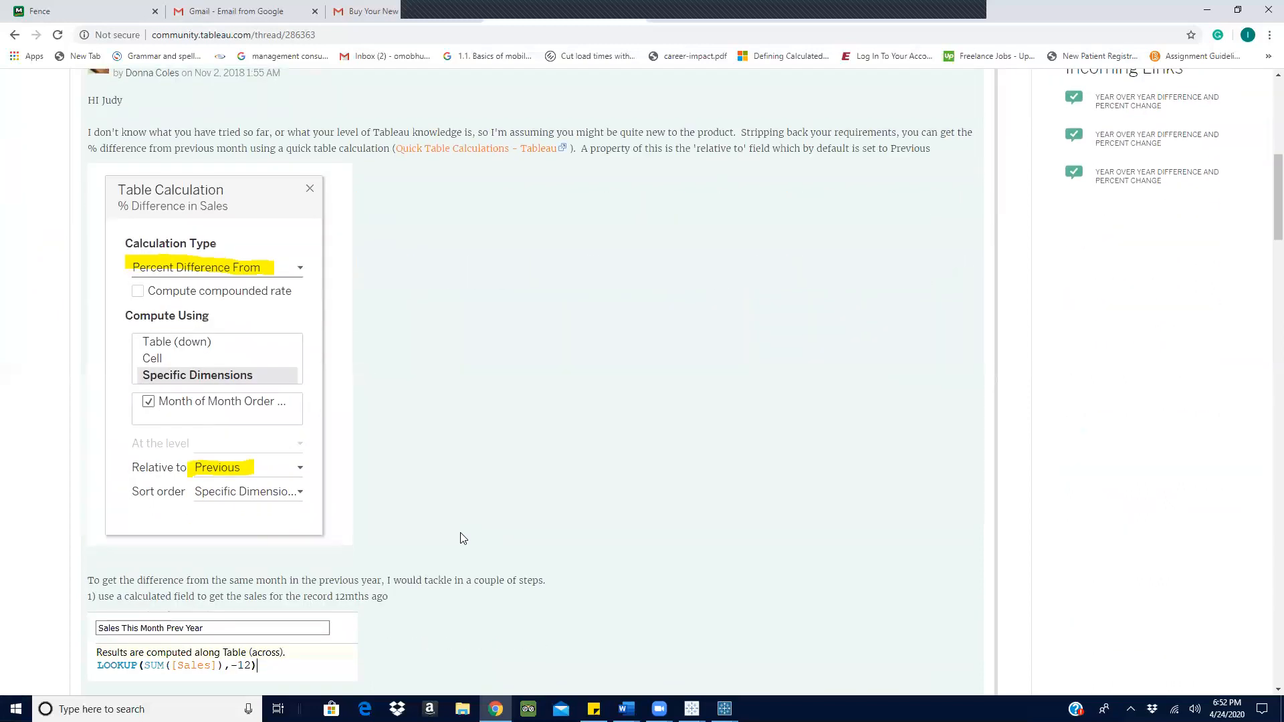
pyautogui.scroll(8, 460, 538)
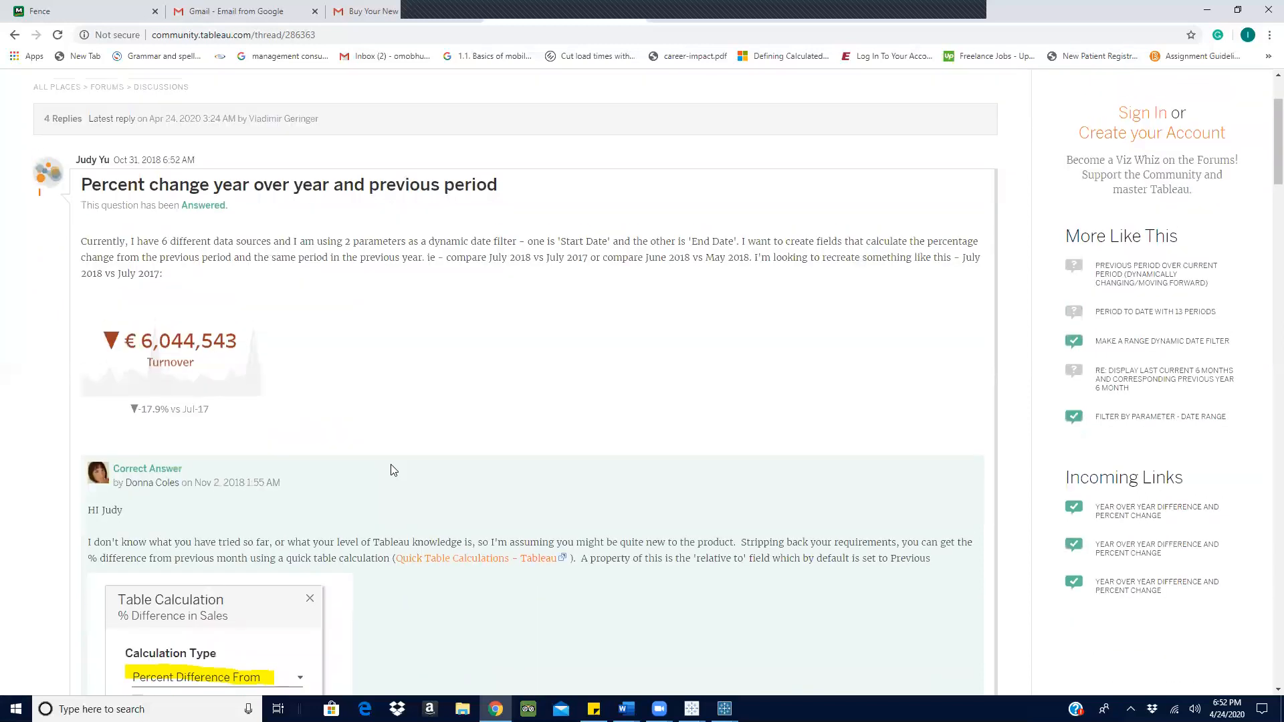
# Return to the Google search results and open the Tableau Community thread "Calculated field for percentage change".
pyautogui.click(15, 35)
pyautogui.scroll(-4, 201, 374)
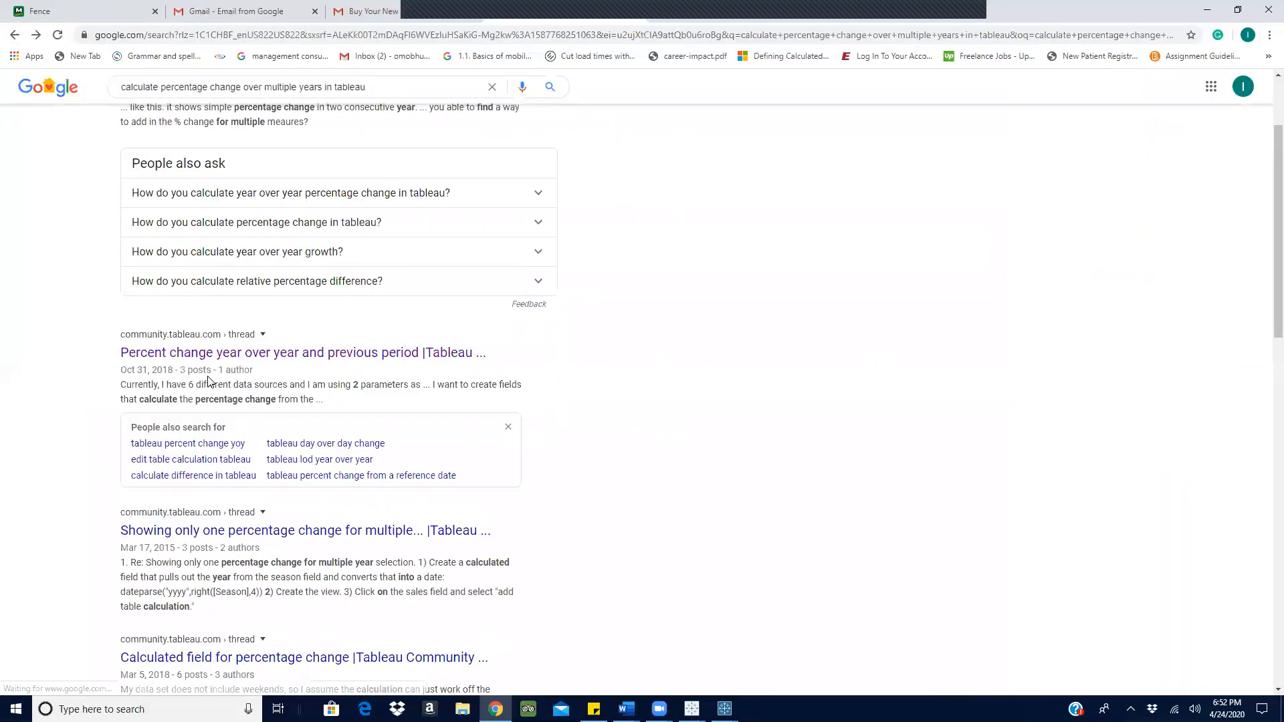
pyautogui.scroll(-1, 210, 382)
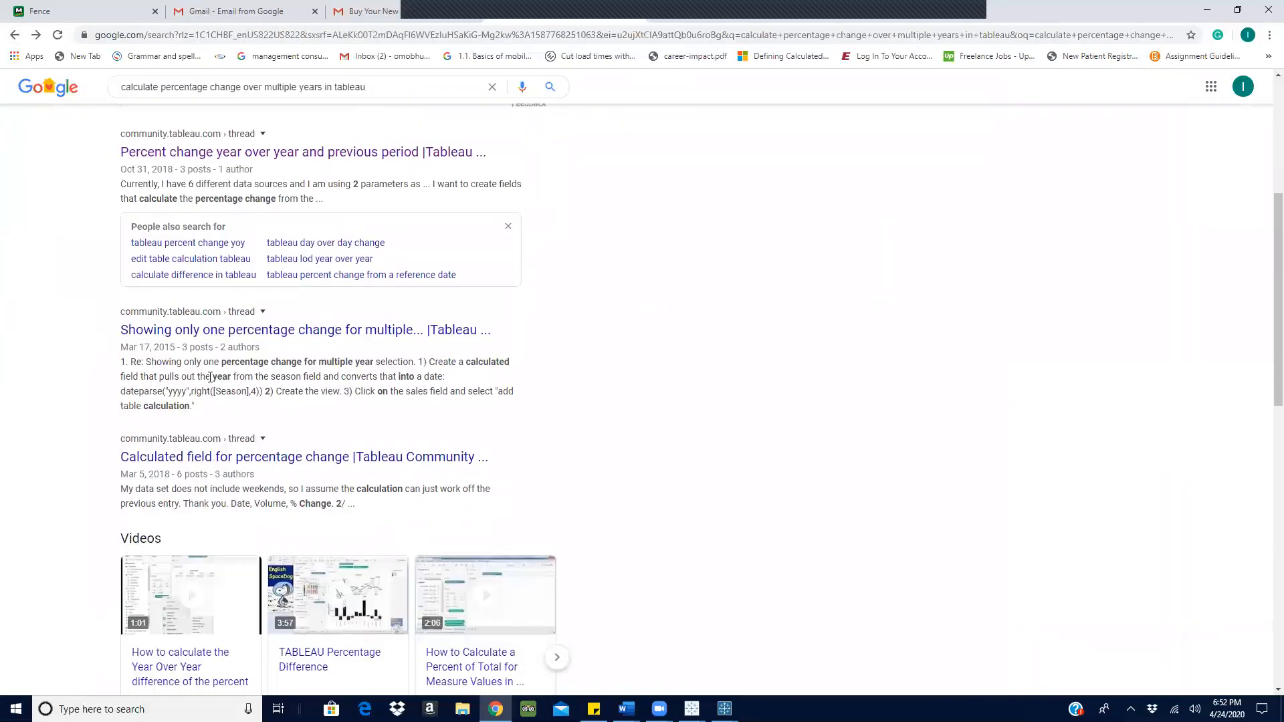
pyautogui.click(238, 461)
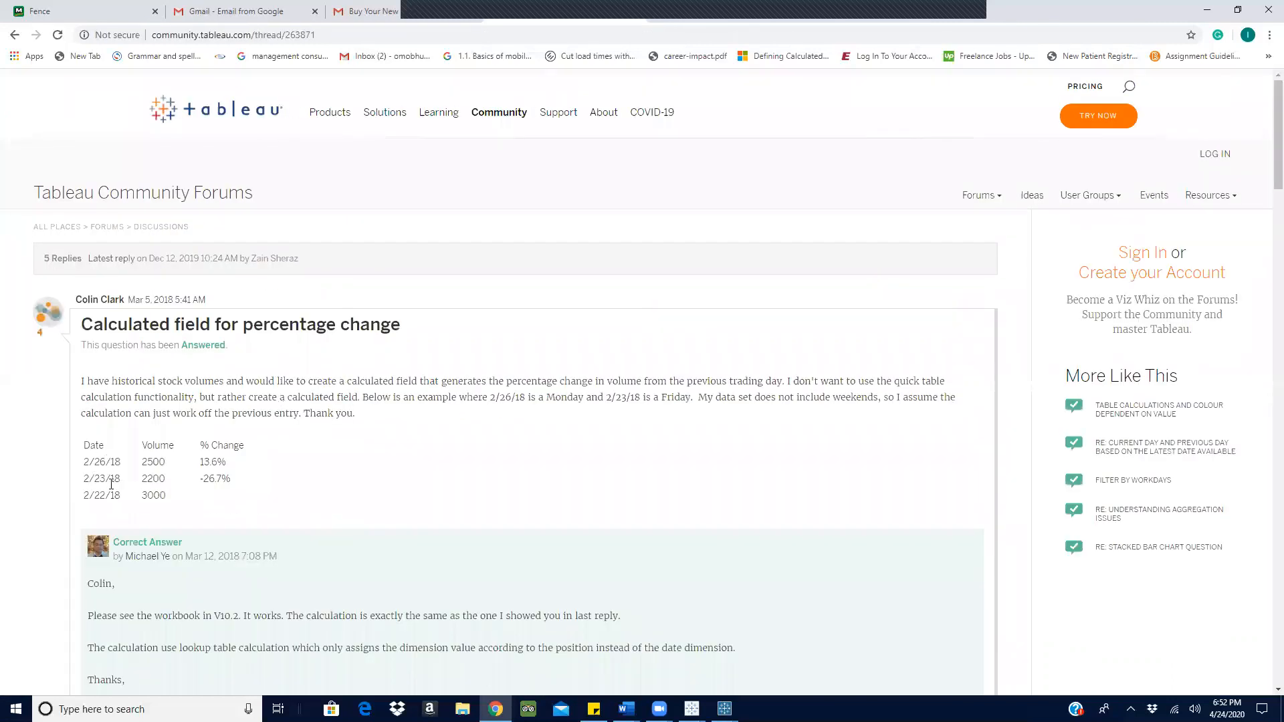
# Examine the thread's correct answer, the LOOKUP-based % dif formula in the first reply and its sample worksheet.
pyautogui.scroll(-5, 322, 469)
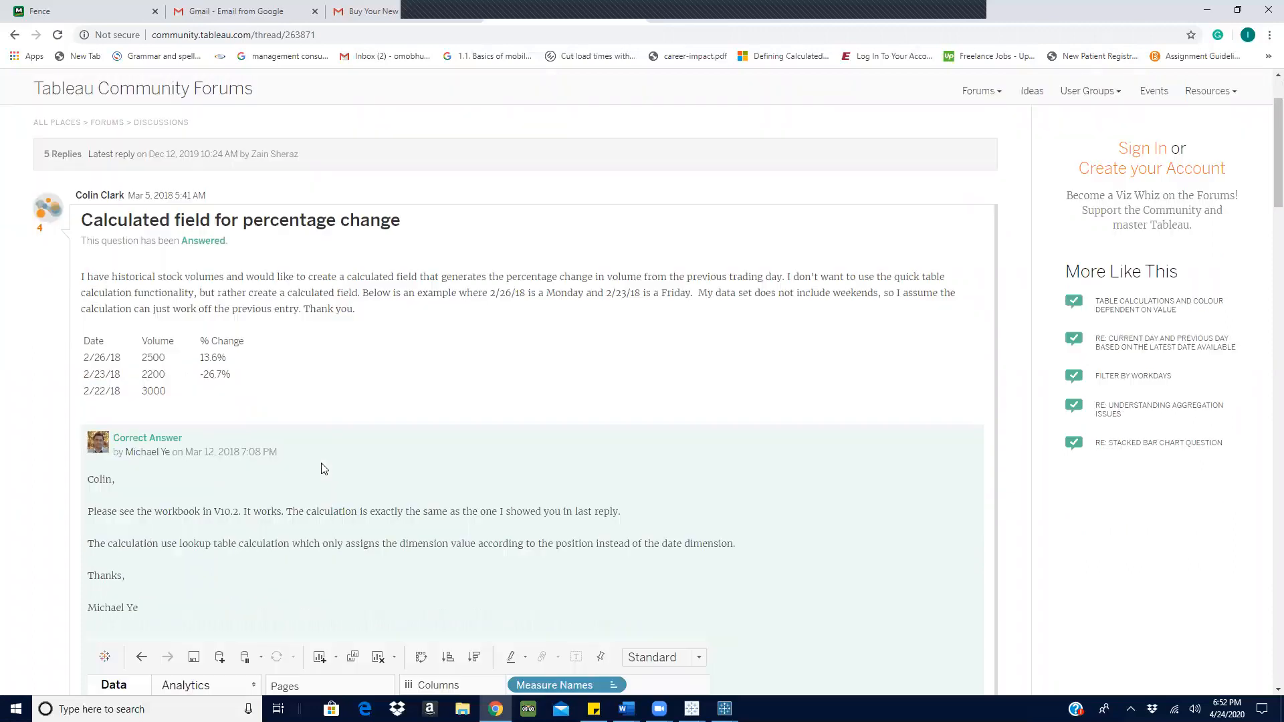
pyautogui.scroll(-2, 323, 468)
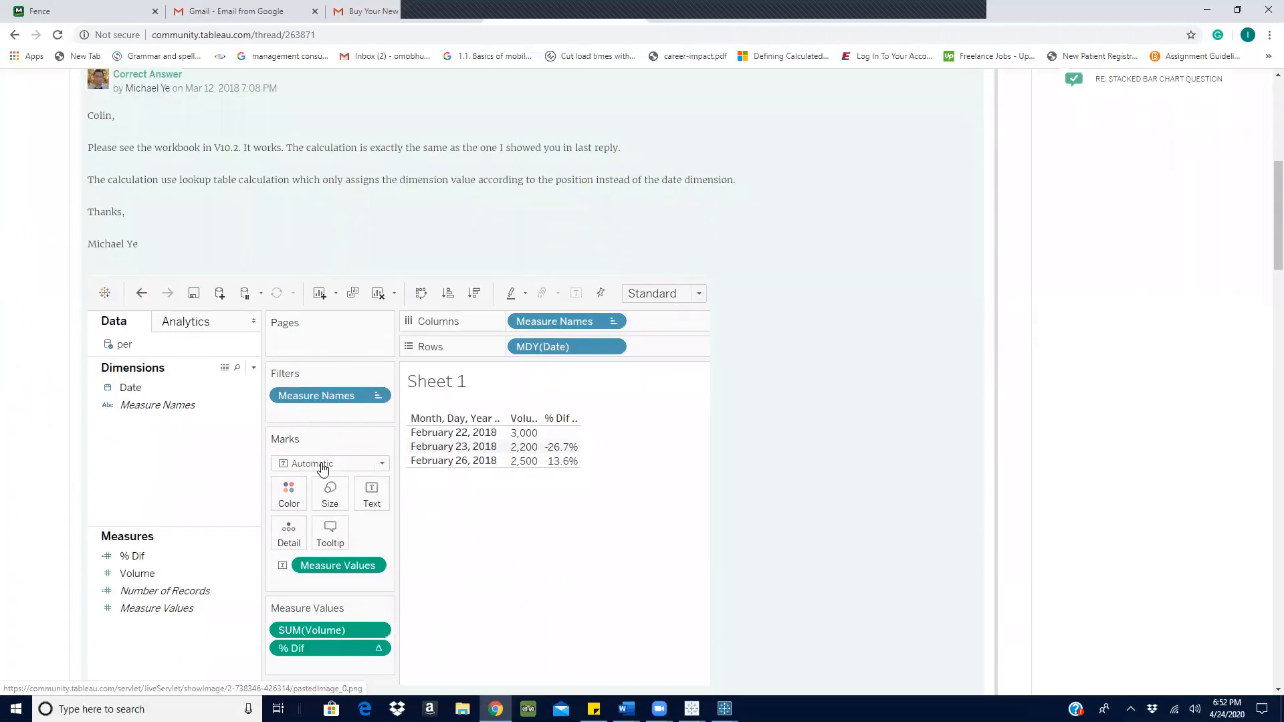
pyautogui.scroll(-3, 322, 470)
pyautogui.scroll(-5, 323, 470)
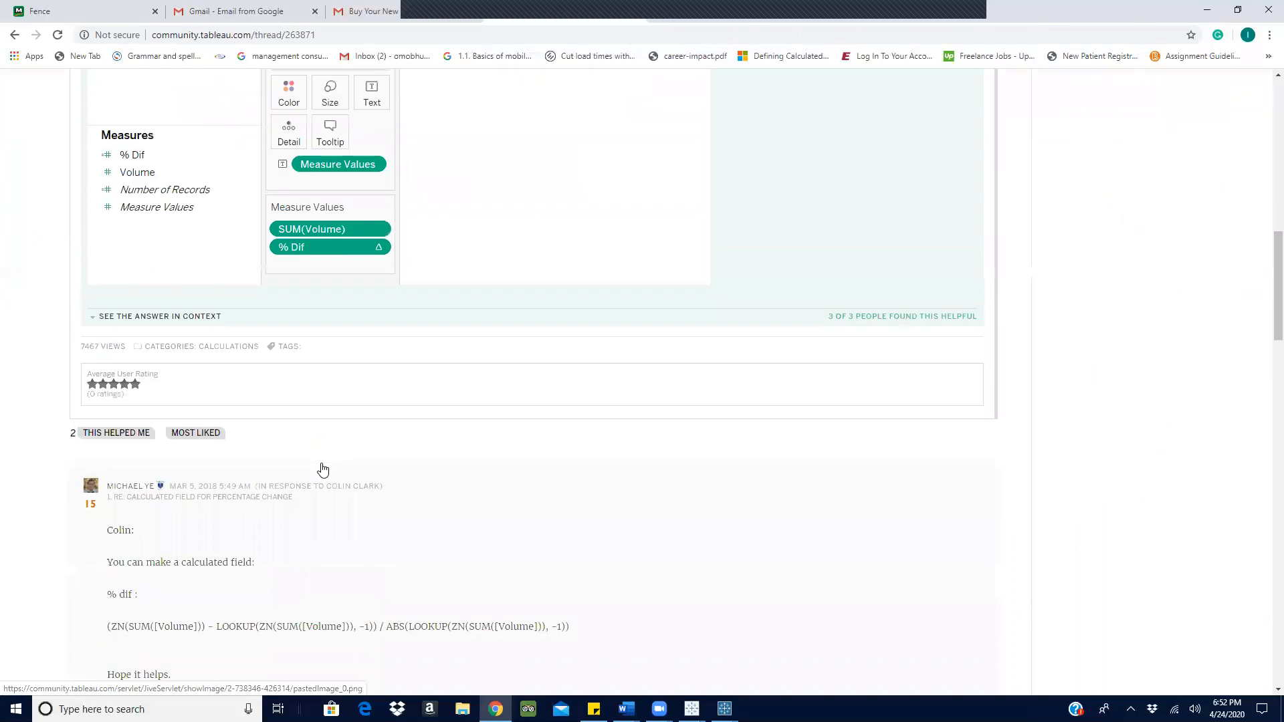
pyautogui.scroll(-1, 322, 467)
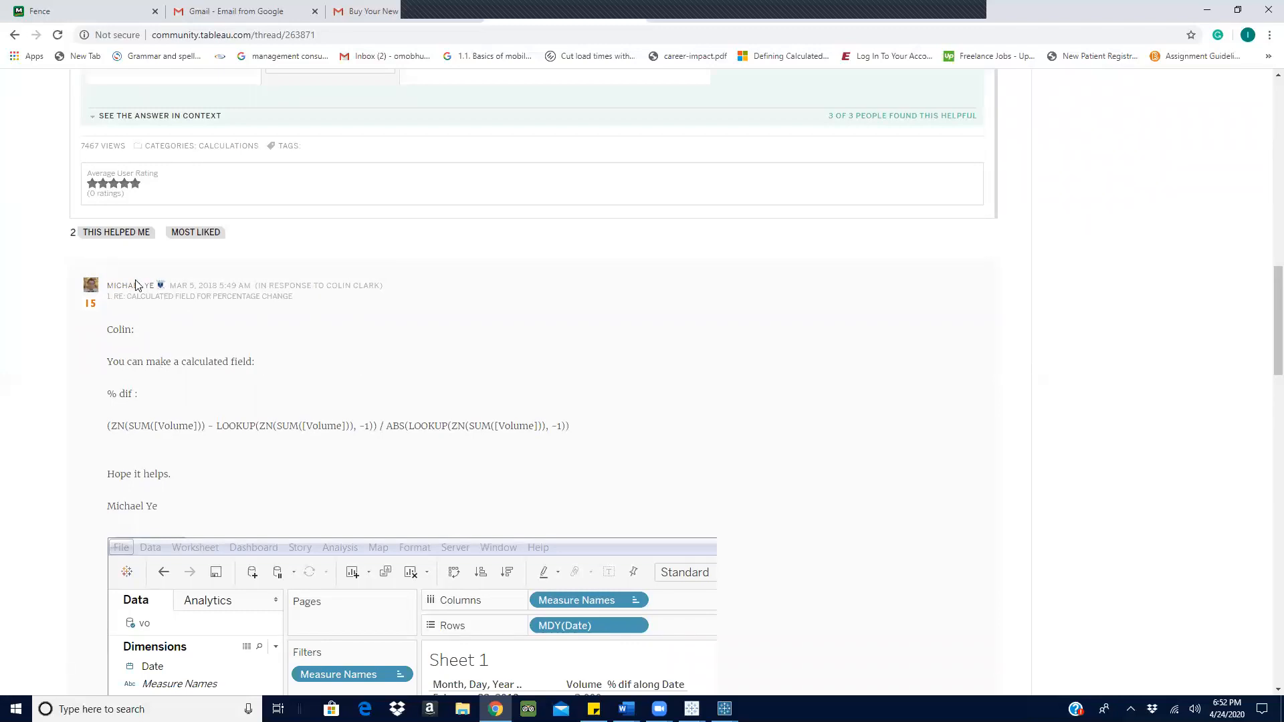
pyautogui.scroll(-1, 136, 281)
pyautogui.scroll(-7, 136, 281)
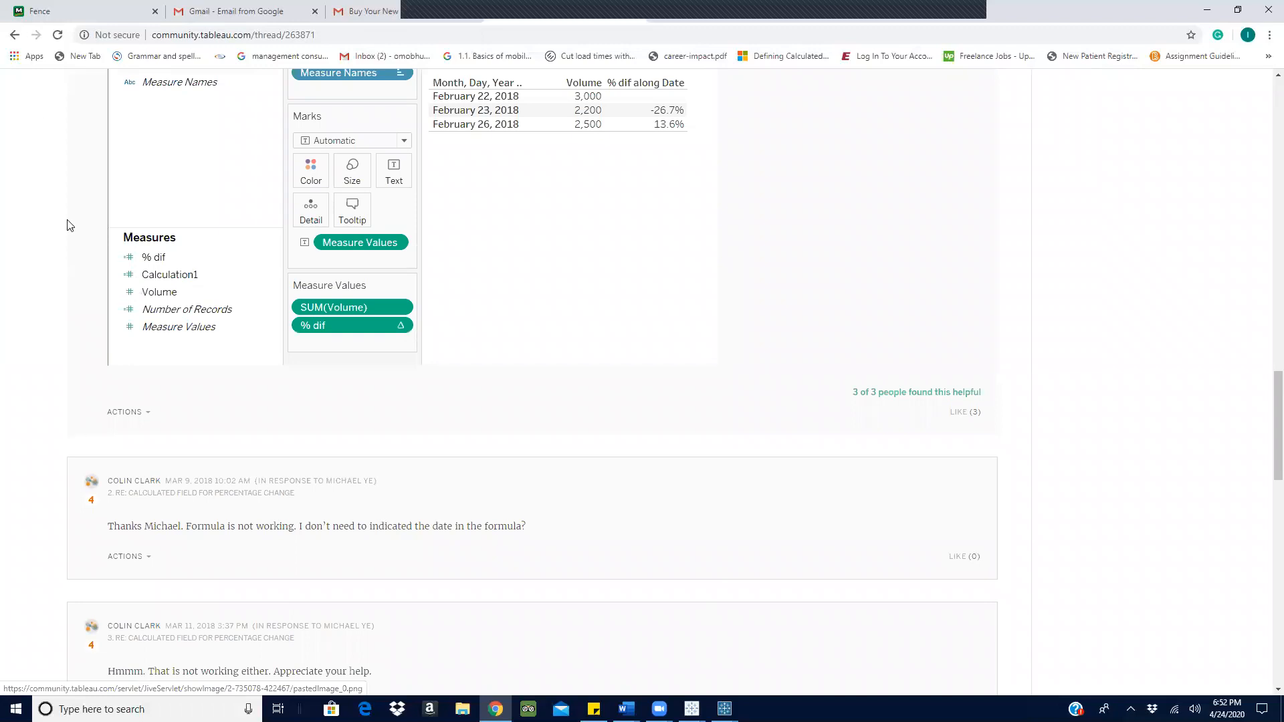
pyautogui.scroll(7, 181, 168)
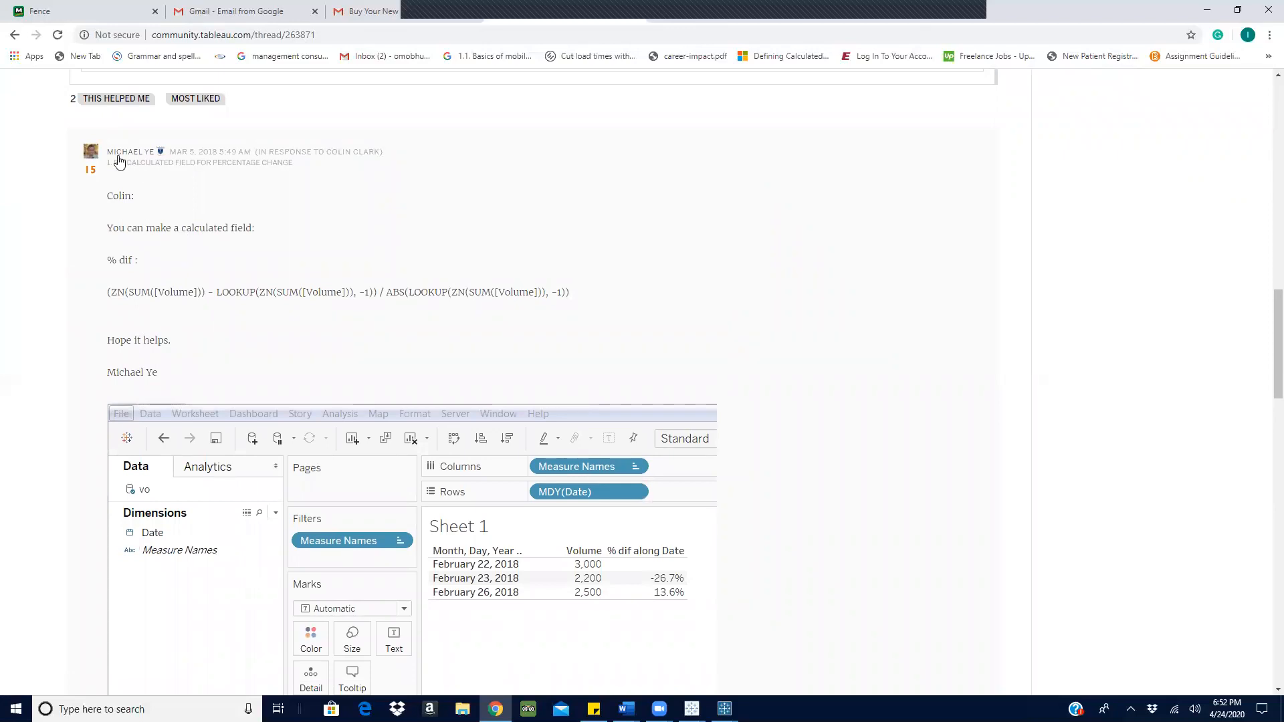
pyautogui.scroll(-5, 416, 295)
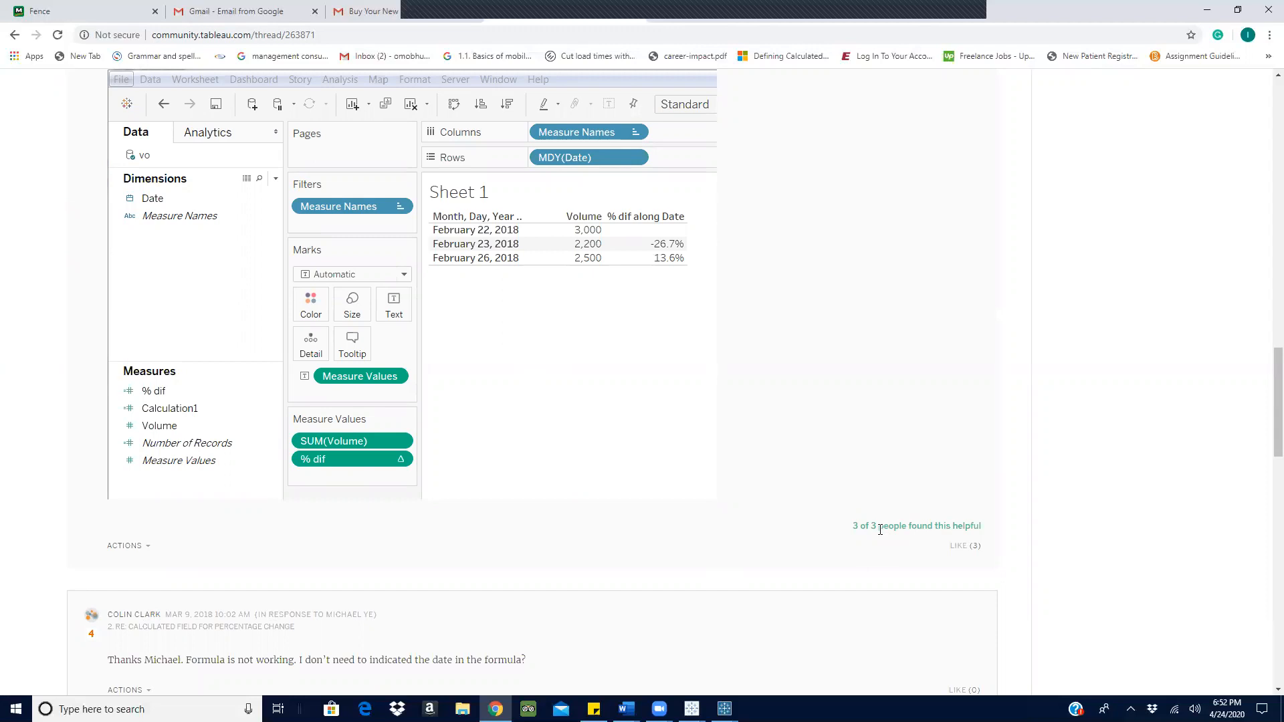
pyautogui.scroll(4, 605, 281)
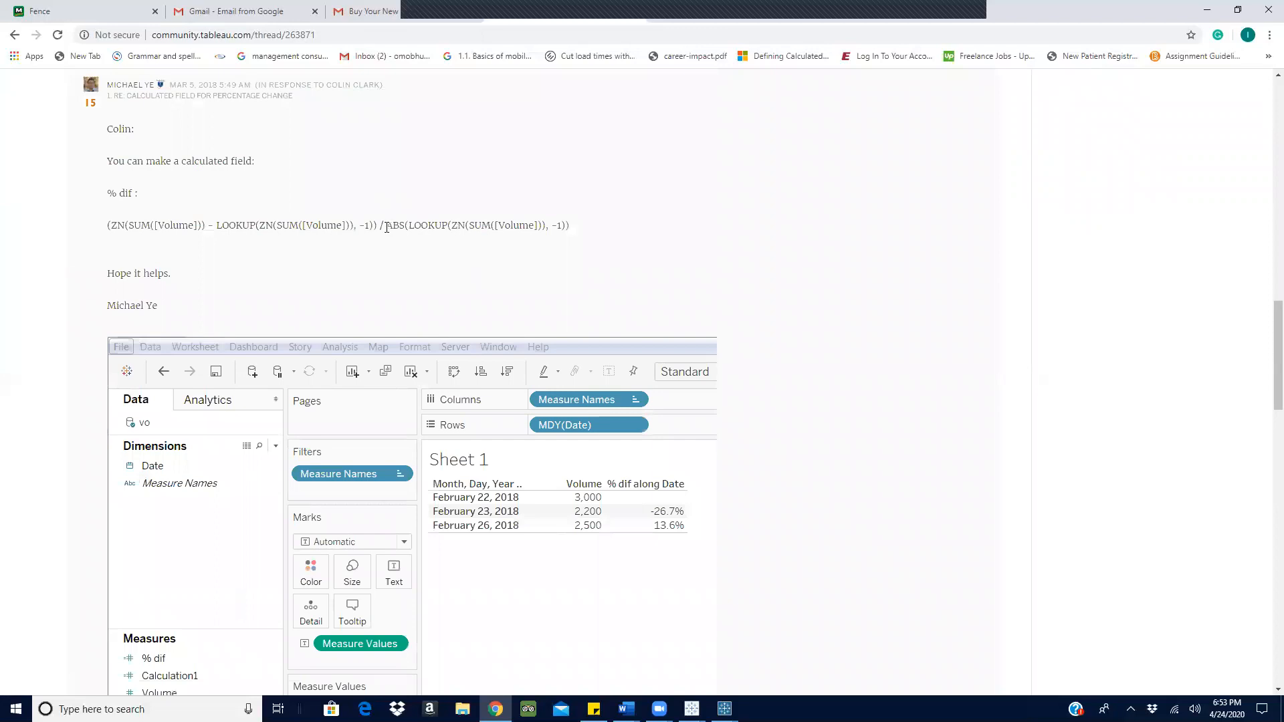
# Read the follow-up replies about the % dif formula through to the end of the thread.
pyautogui.scroll(-6, 707, 228)
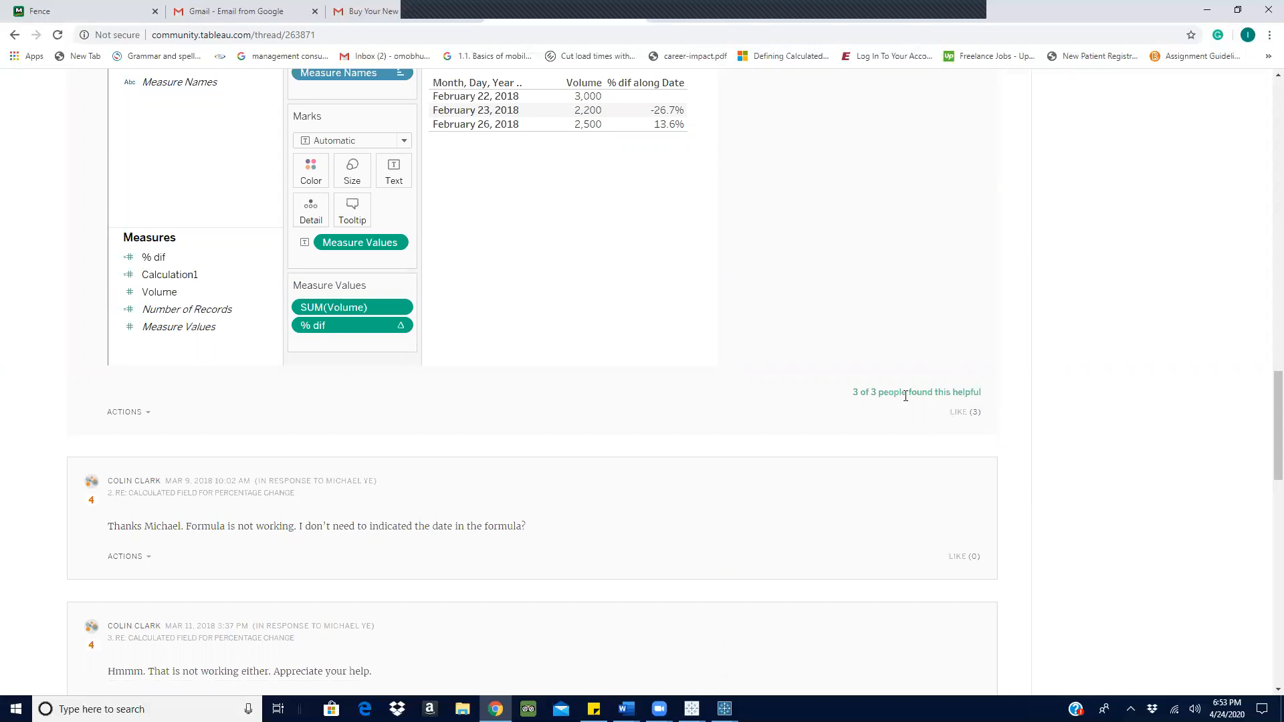
pyautogui.scroll(1, 906, 396)
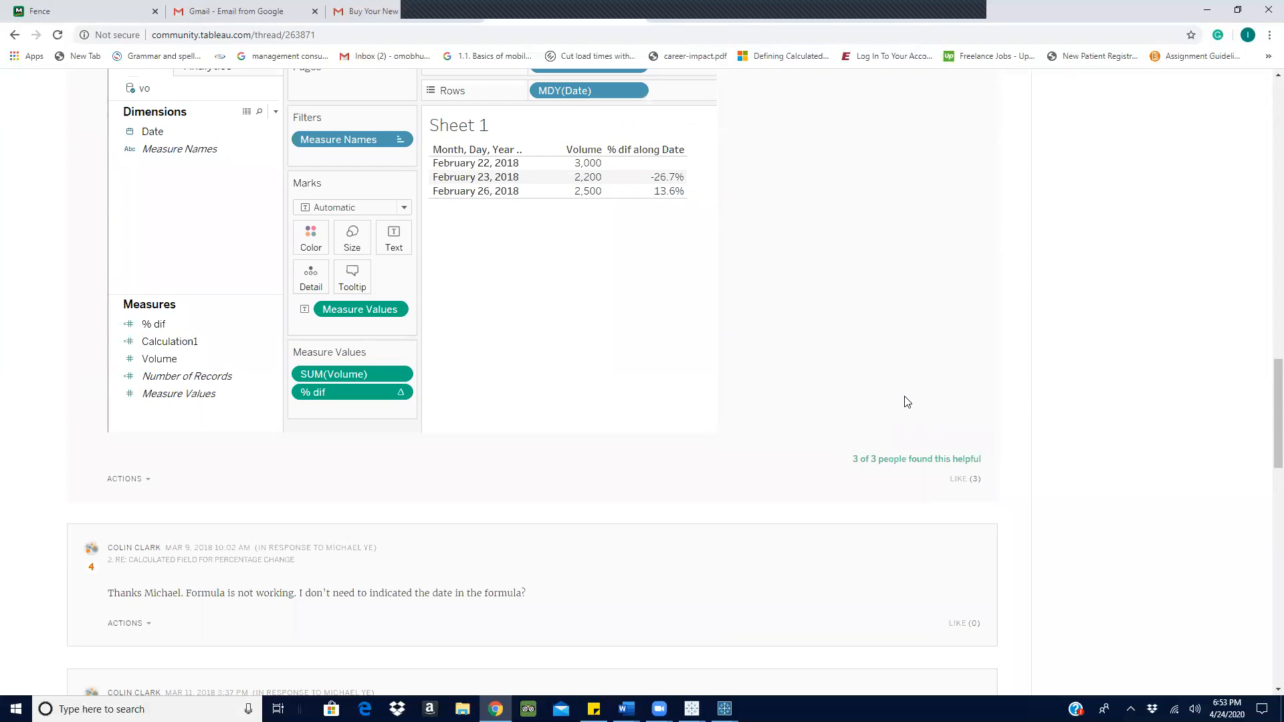
pyautogui.scroll(-3, 907, 402)
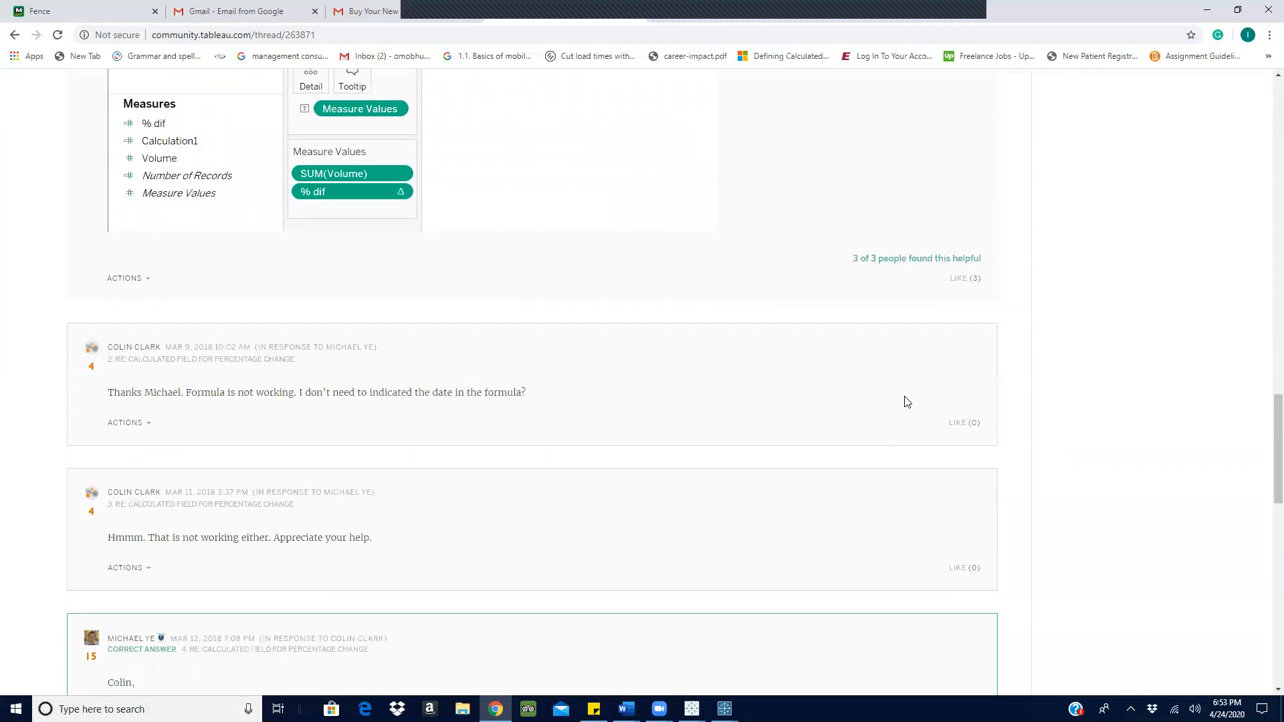
pyautogui.scroll(-3, 907, 402)
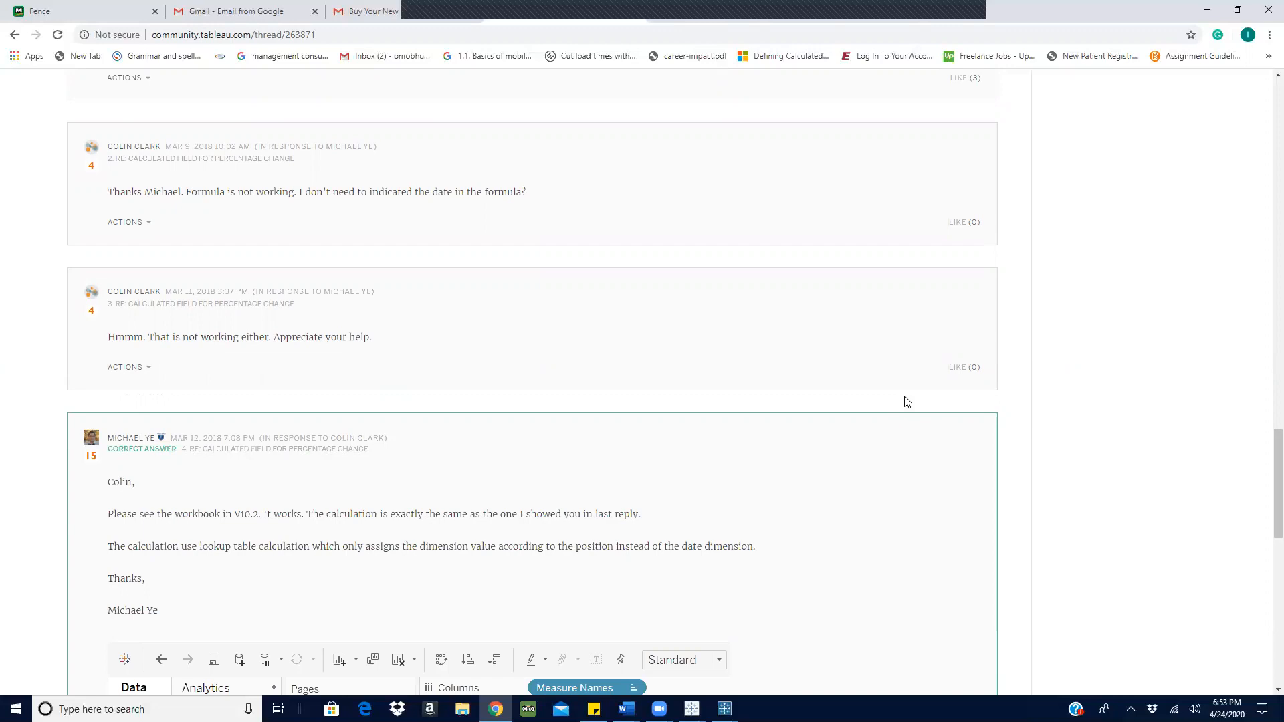
pyautogui.scroll(-12, 649, 537)
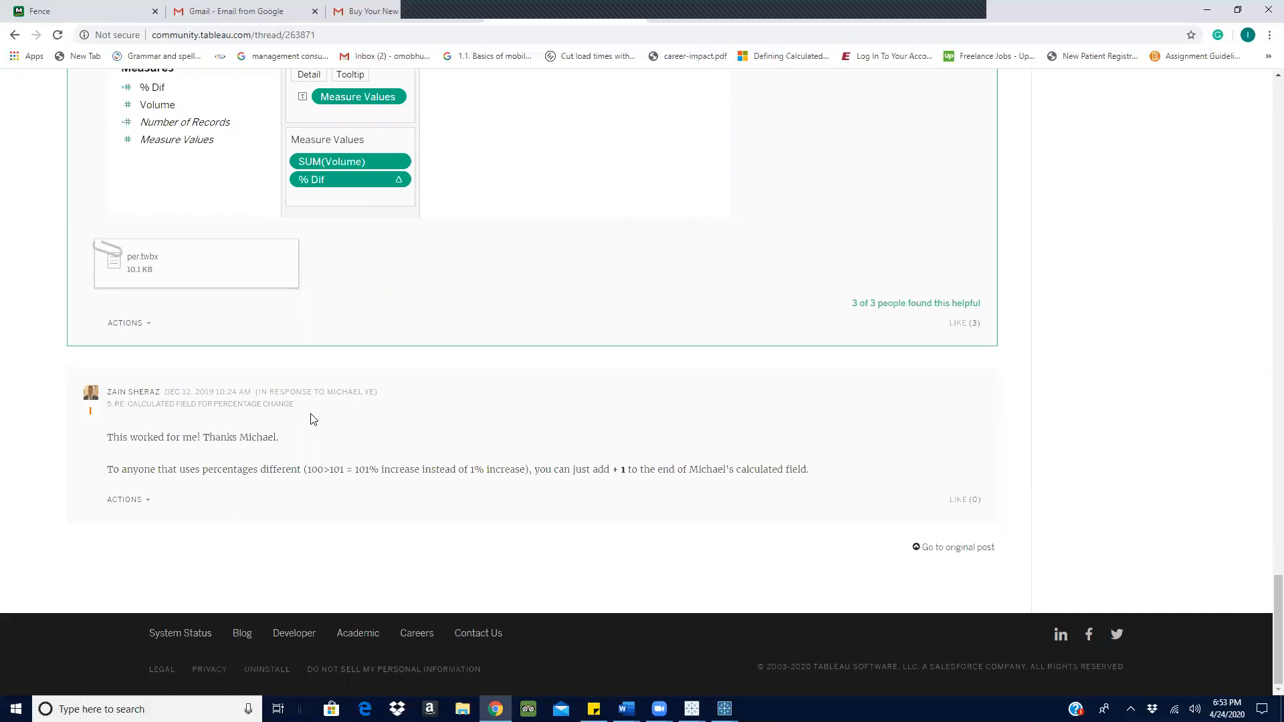
# Download the per.twbx workbook attached to the correct answer and open it in Tableau, accepting the version upgrade notice.
pyautogui.scroll(3, 367, 423)
pyautogui.scroll(-3, 347, 484)
pyautogui.scroll(1, 748, 446)
pyautogui.click(136, 329)
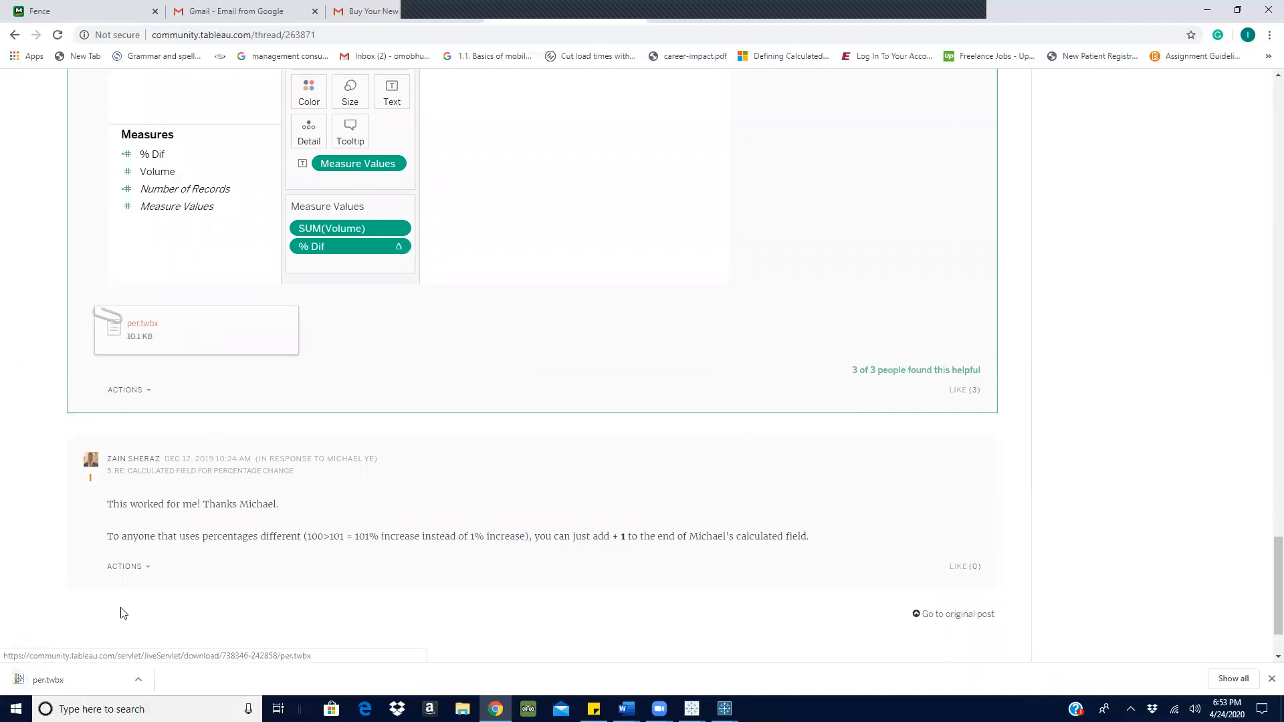
pyautogui.click(46, 680)
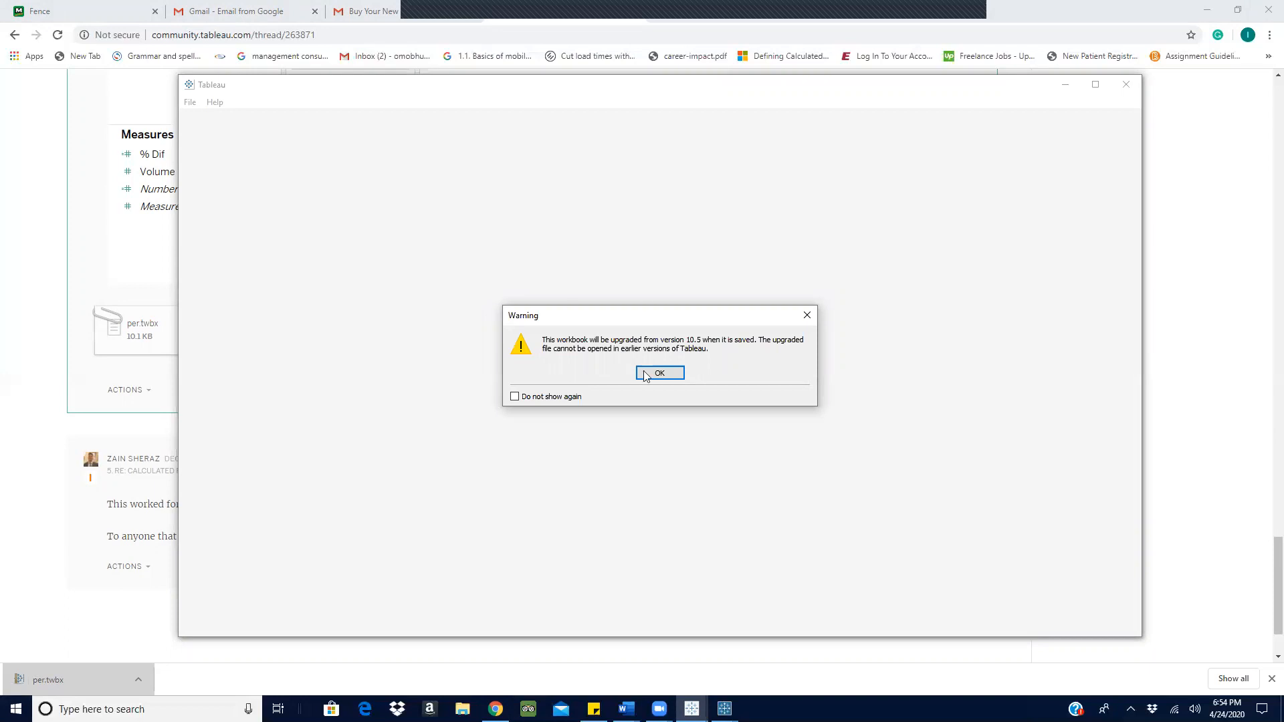
pyautogui.click(662, 375)
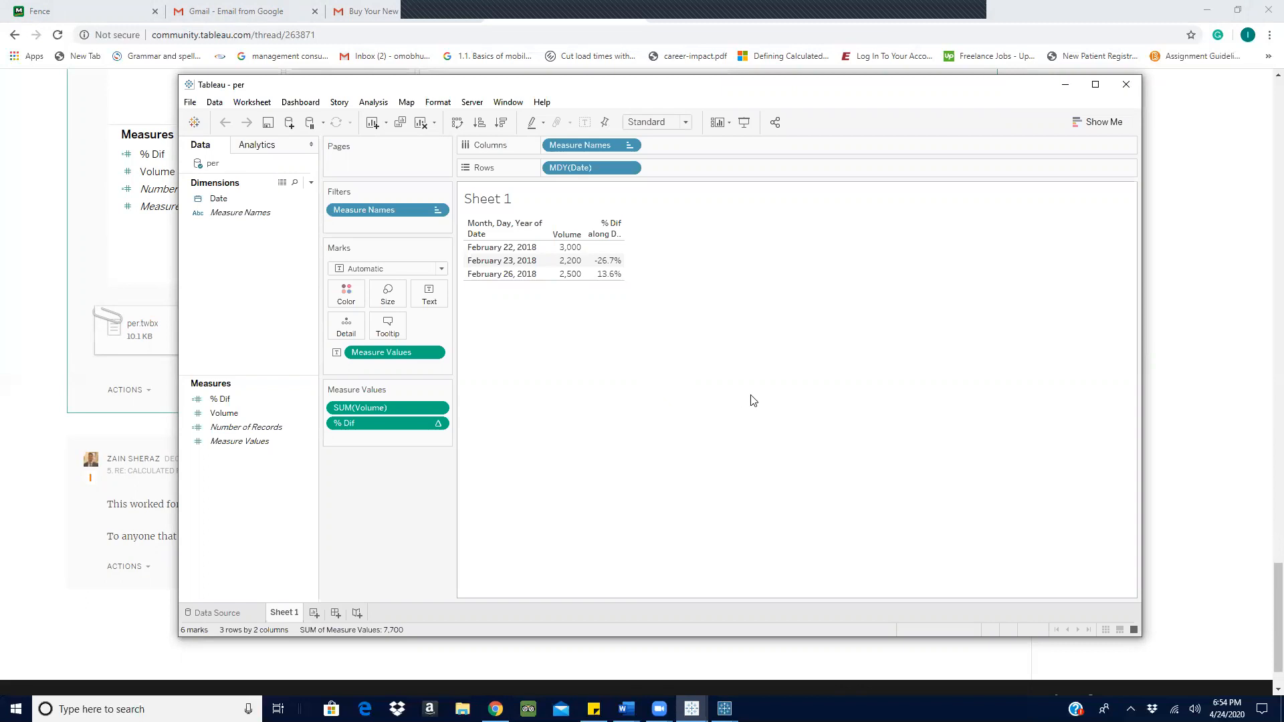
# Inspect the formula of the % Dif calculated field and close it without changes.
pyautogui.click(242, 413)
pyautogui.click(217, 400)
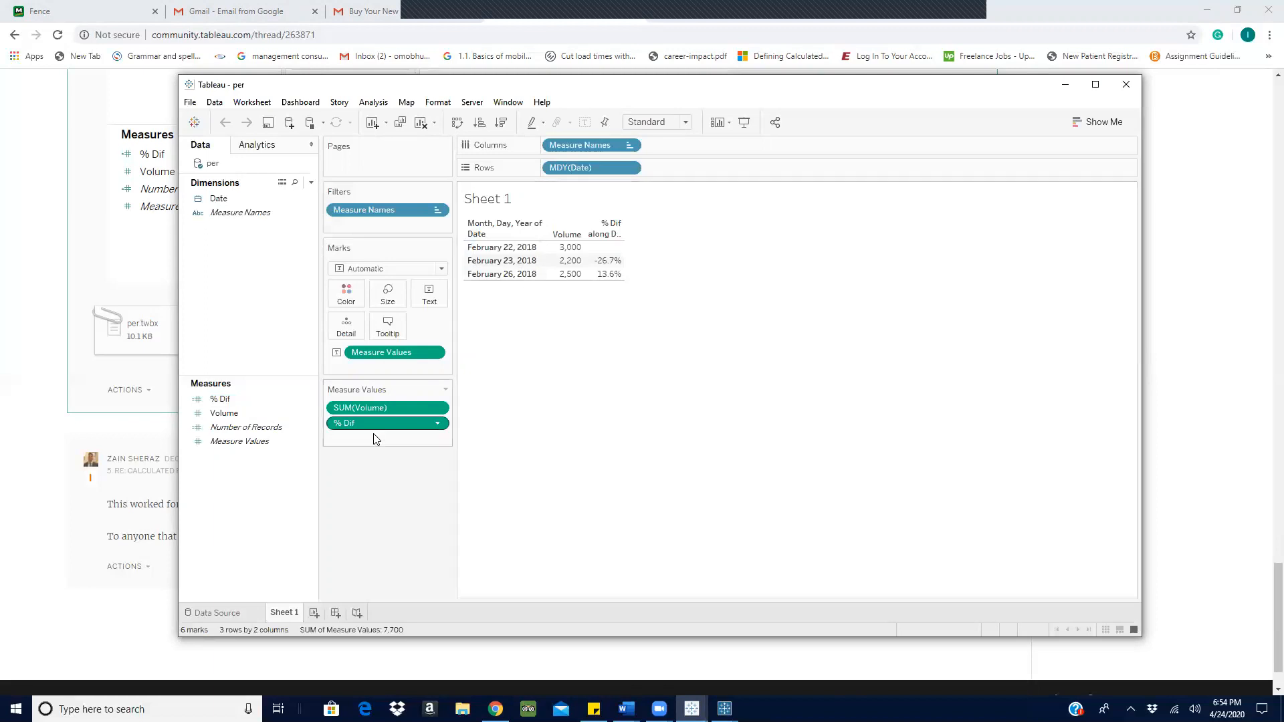
pyautogui.click(311, 401)
pyautogui.click(311, 400)
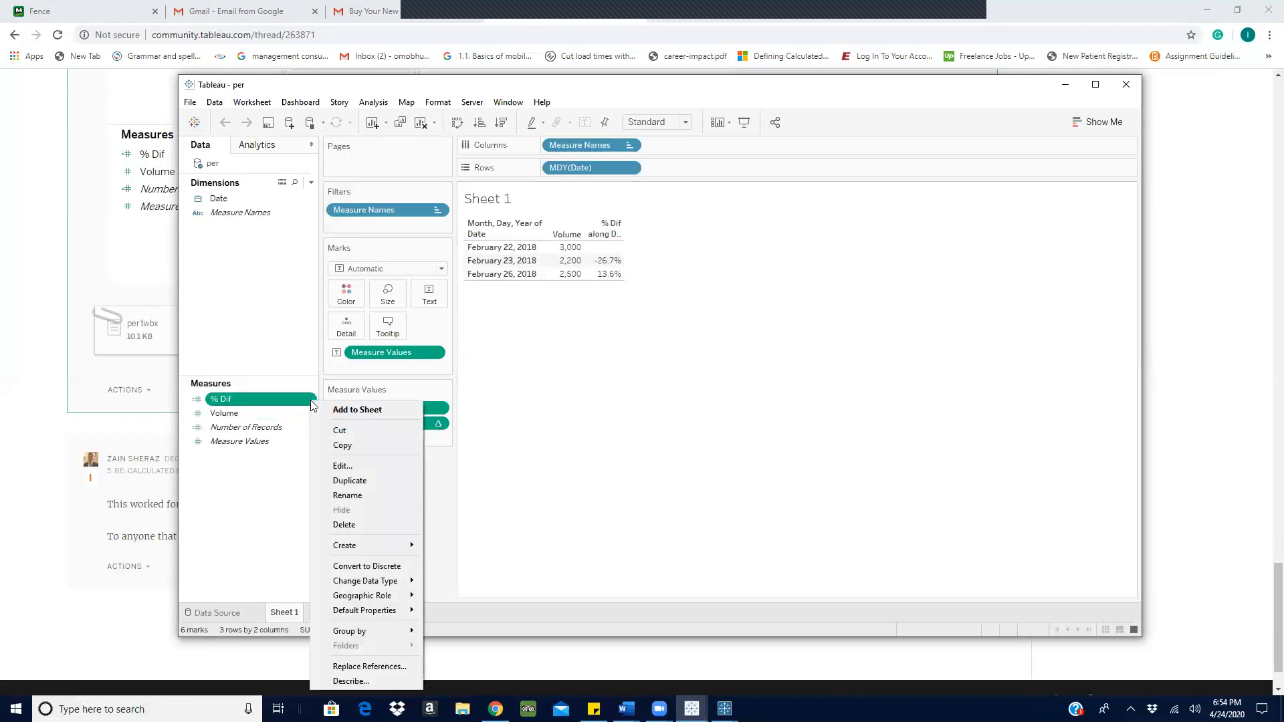
pyautogui.click(370, 463)
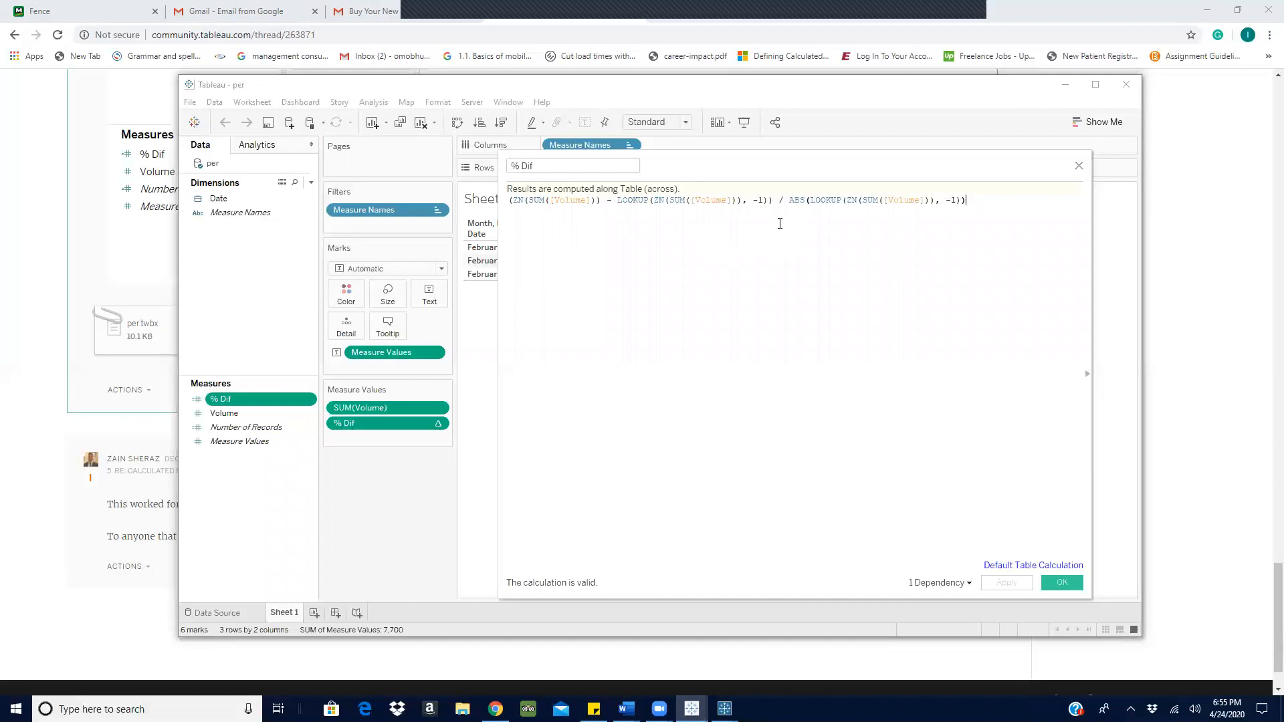
pyautogui.click(1079, 166)
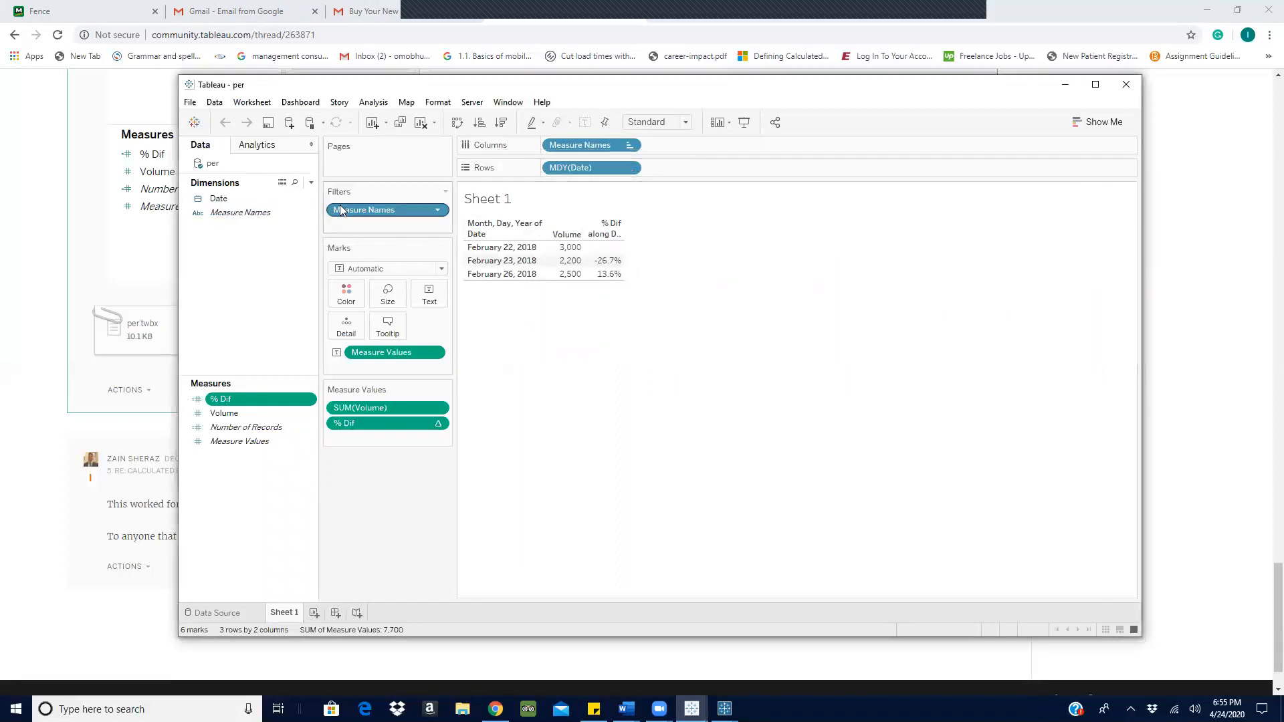
# Change the Date field on Rows from month-day-year to the discrete Year level.
pyautogui.click(629, 168)
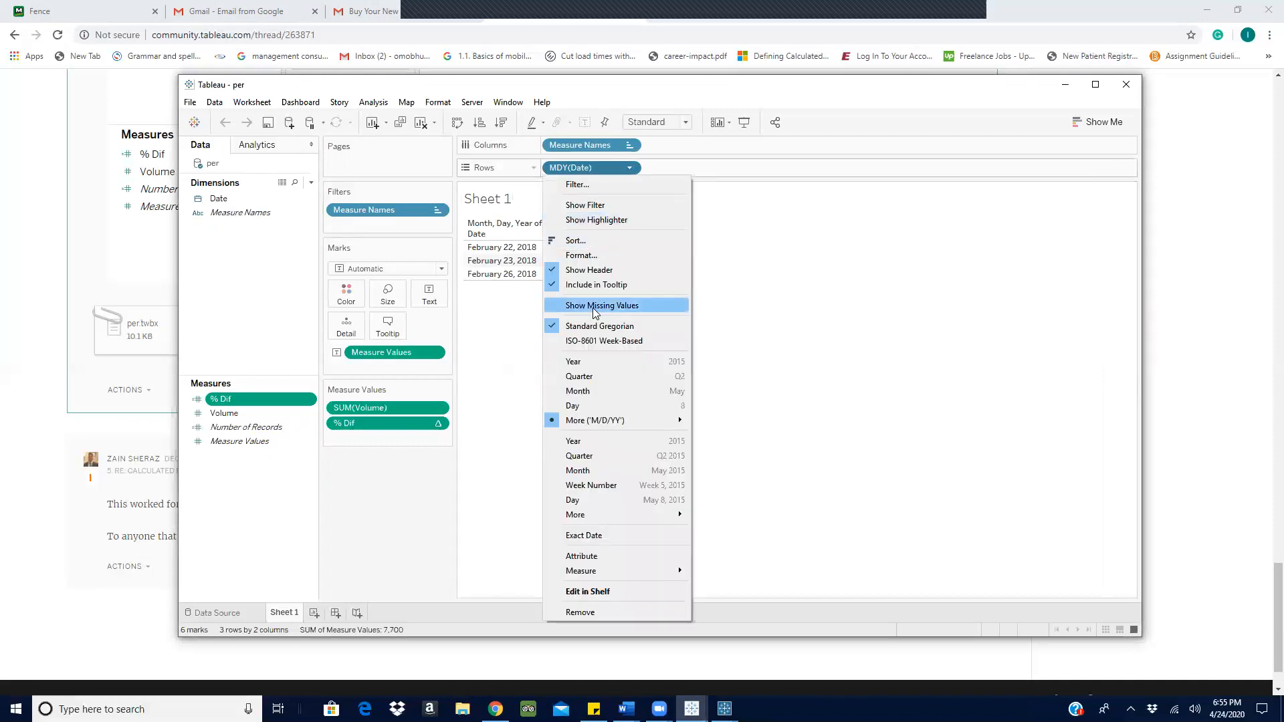
pyautogui.click(592, 365)
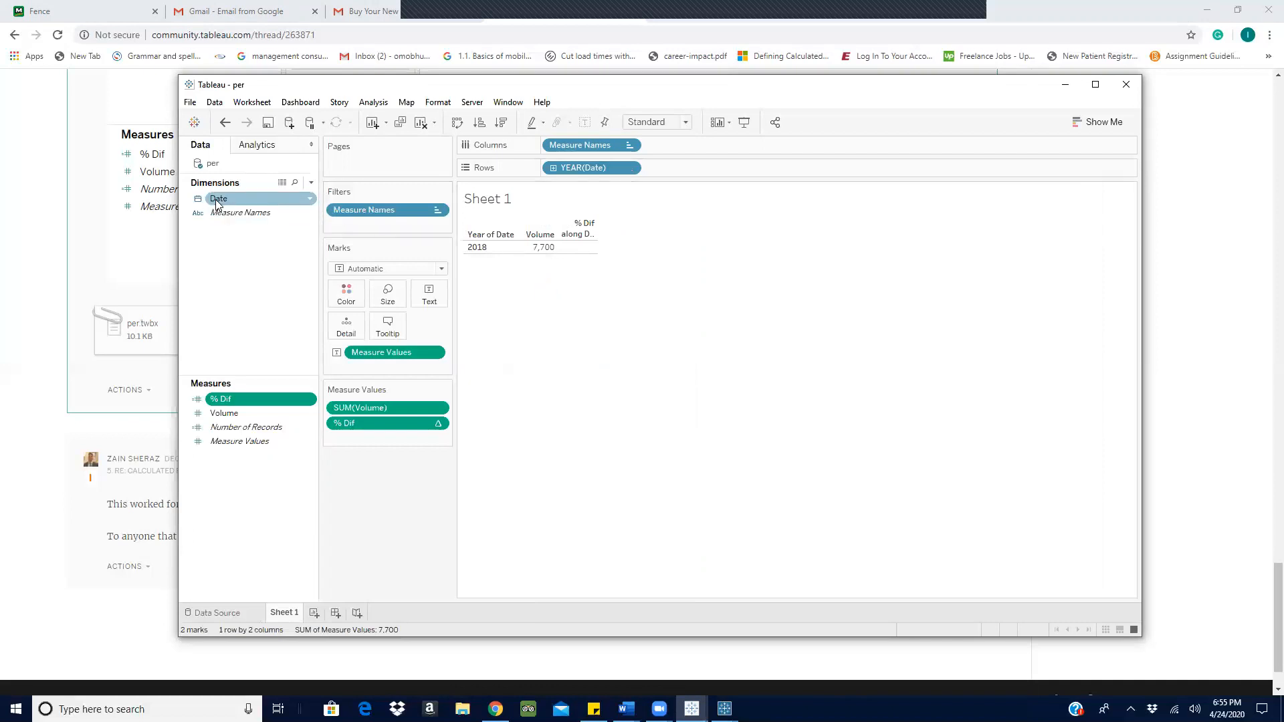
pyautogui.moveTo(217, 201); pyautogui.dragTo(341, 228)
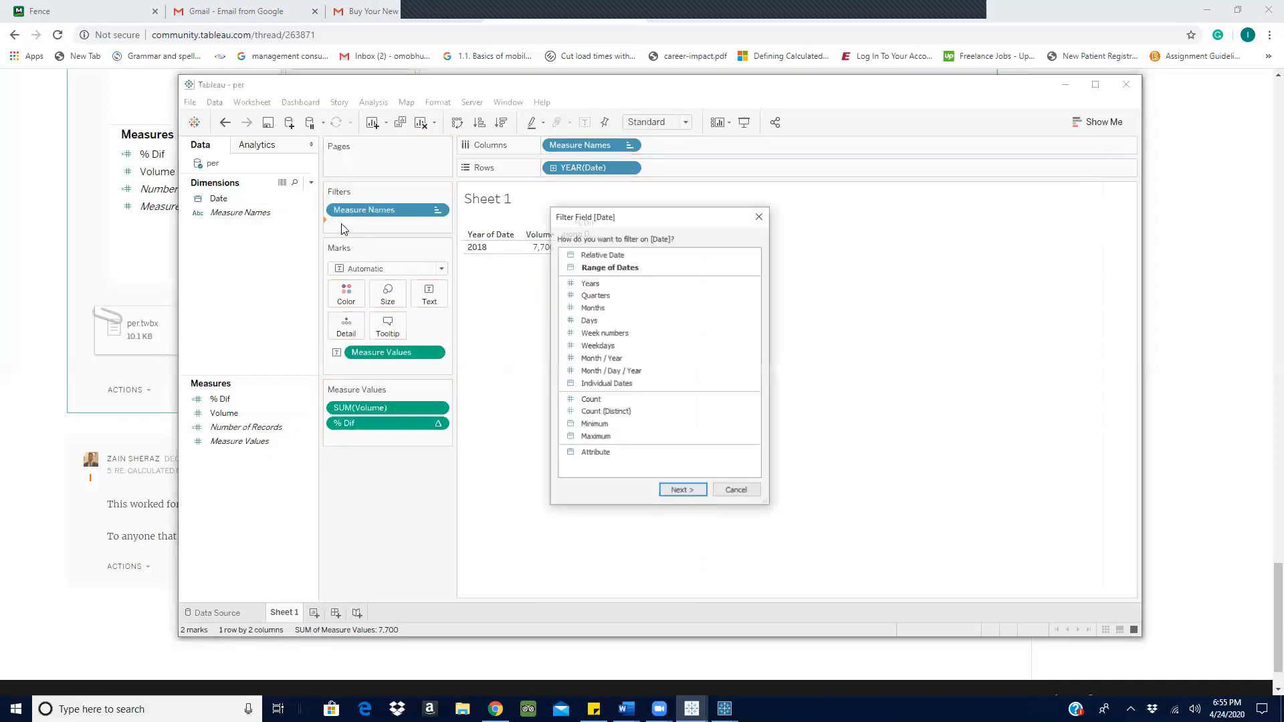
pyautogui.click(591, 283)
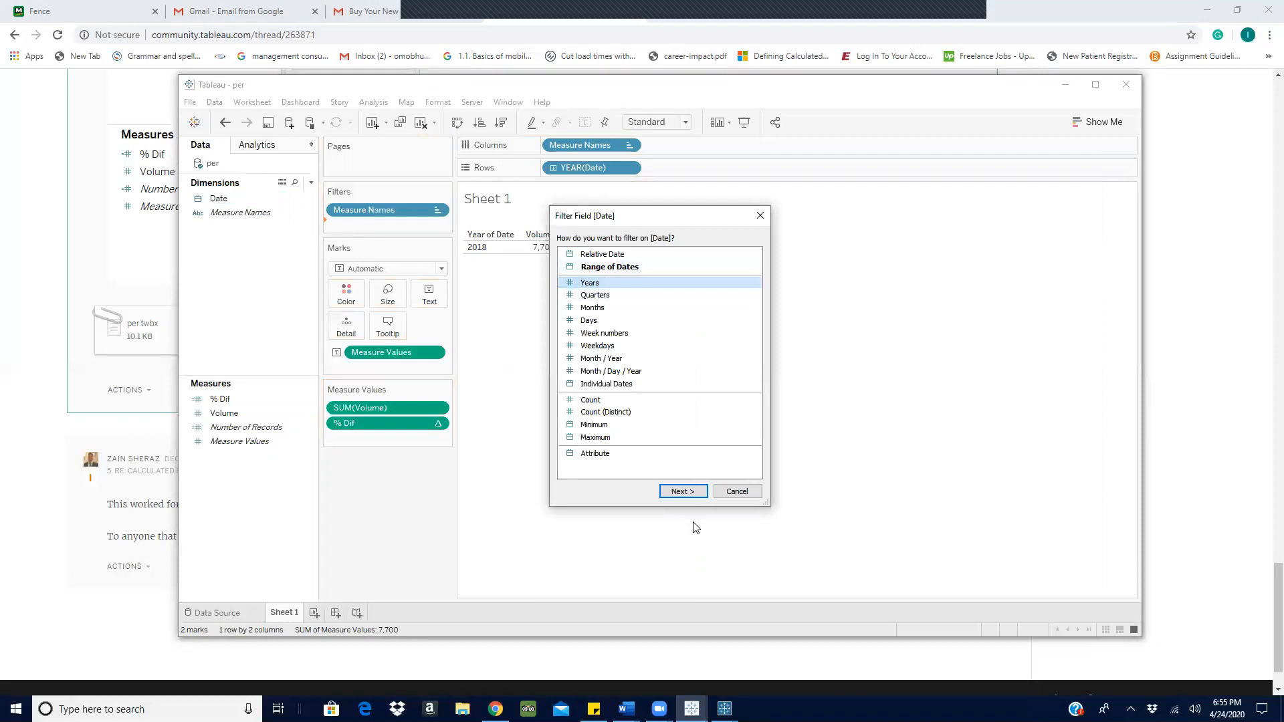
pyautogui.click(683, 490)
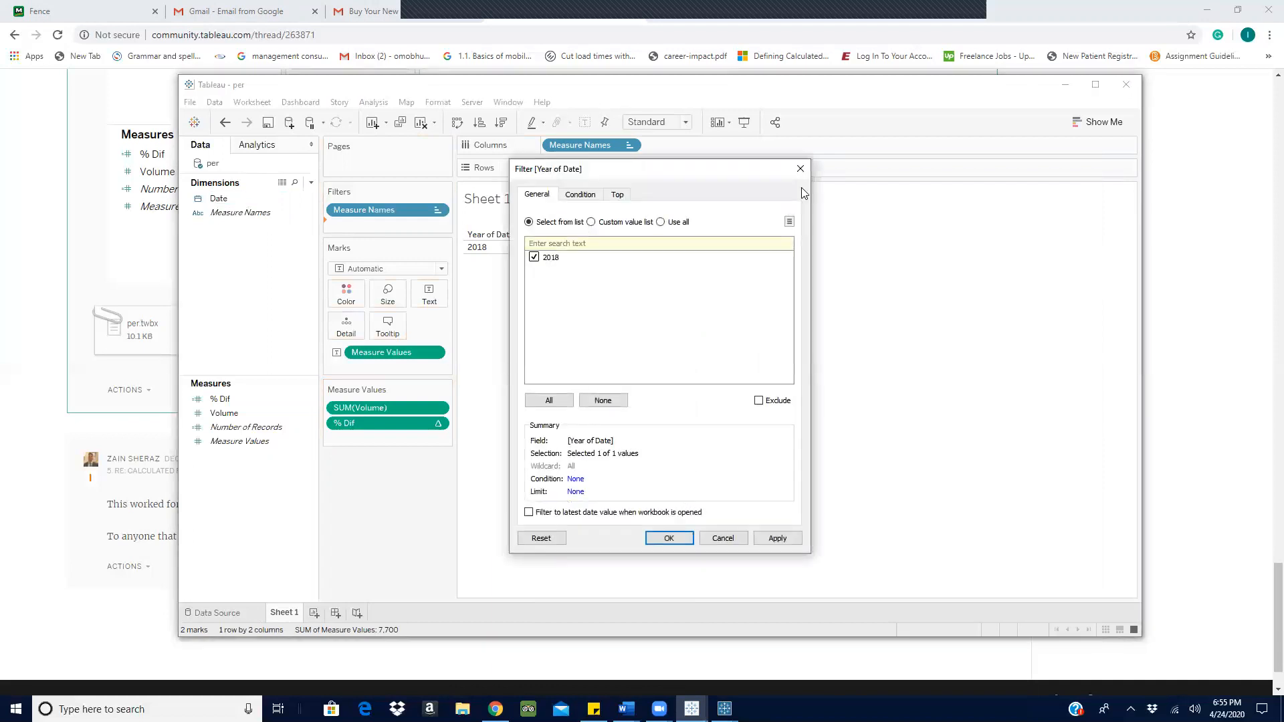
pyautogui.click(806, 167)
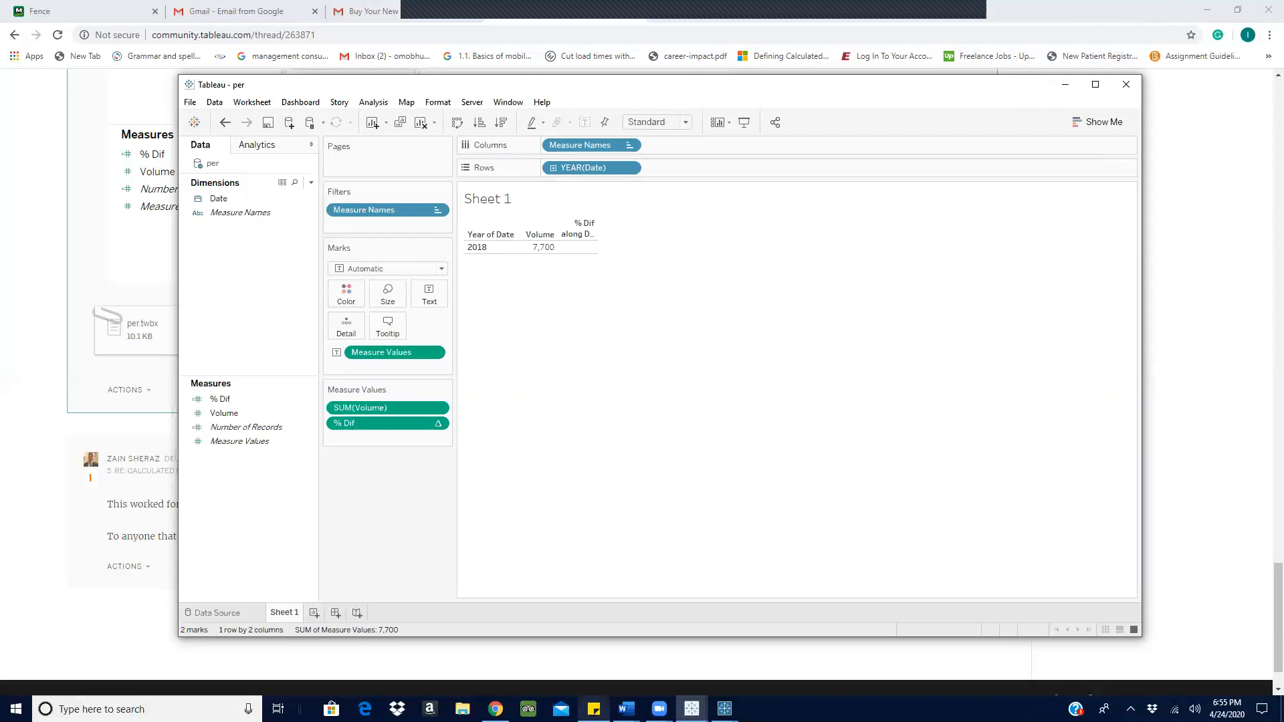
# Return to the community thread in the browser and review the earlier reply containing the % dif formula.
pyautogui.click(1066, 84)
pyautogui.scroll(10, 488, 355)
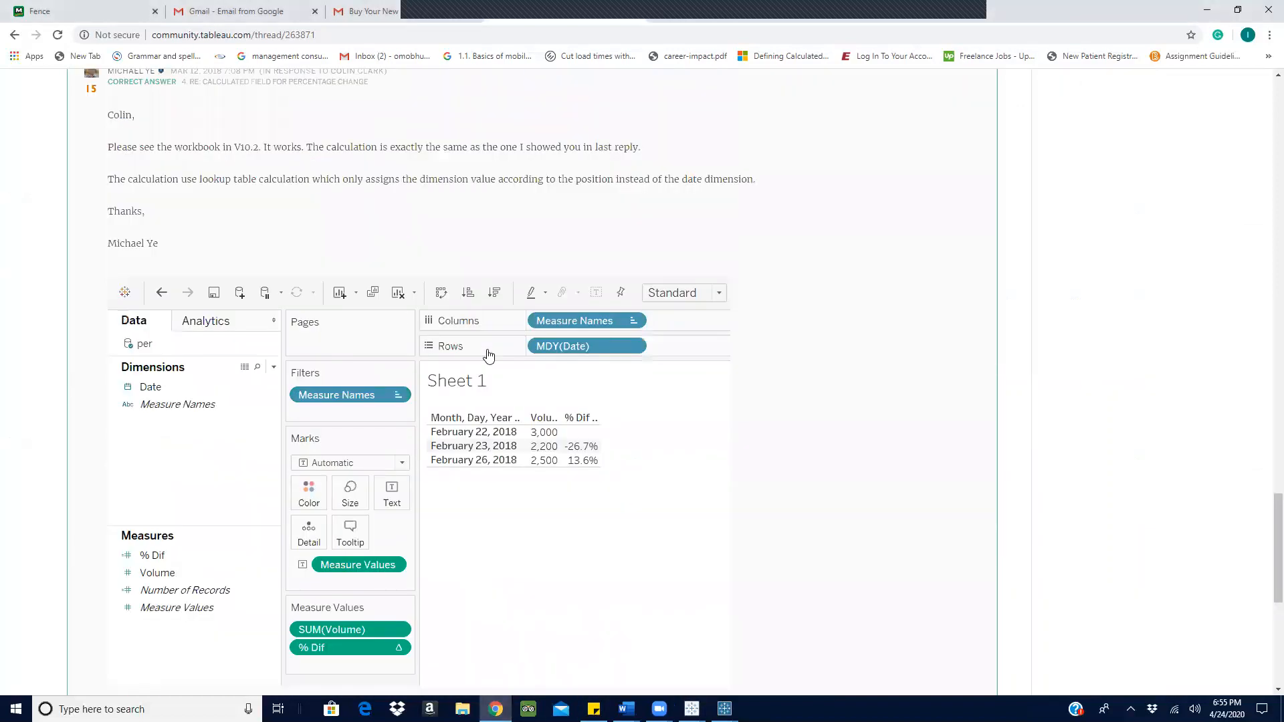
pyautogui.scroll(7, 488, 354)
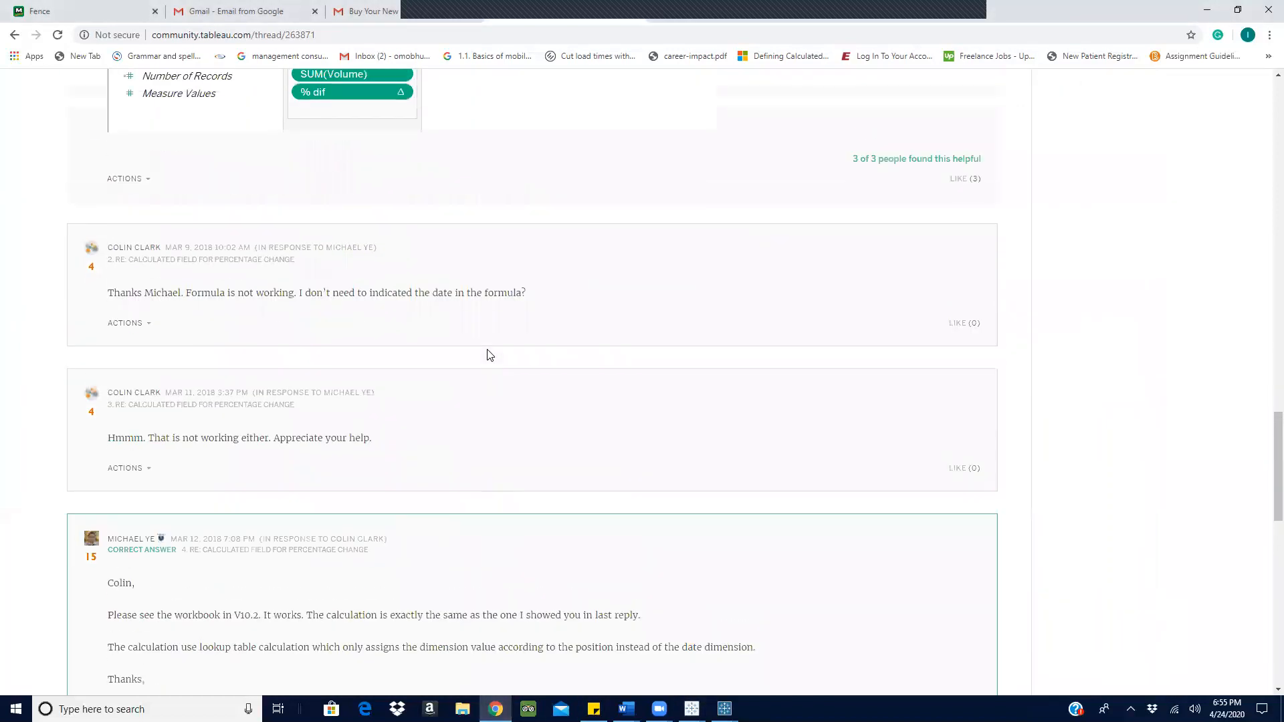
pyautogui.scroll(6, 488, 356)
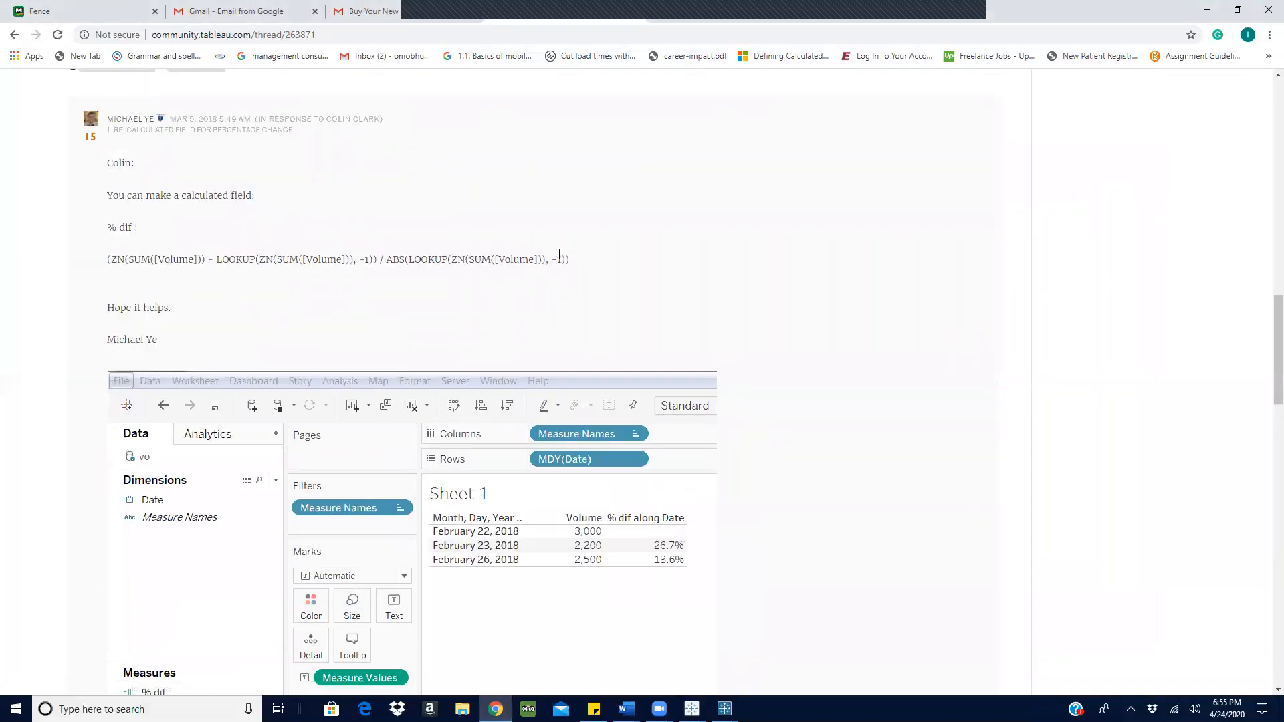
pyautogui.scroll(-6, 559, 257)
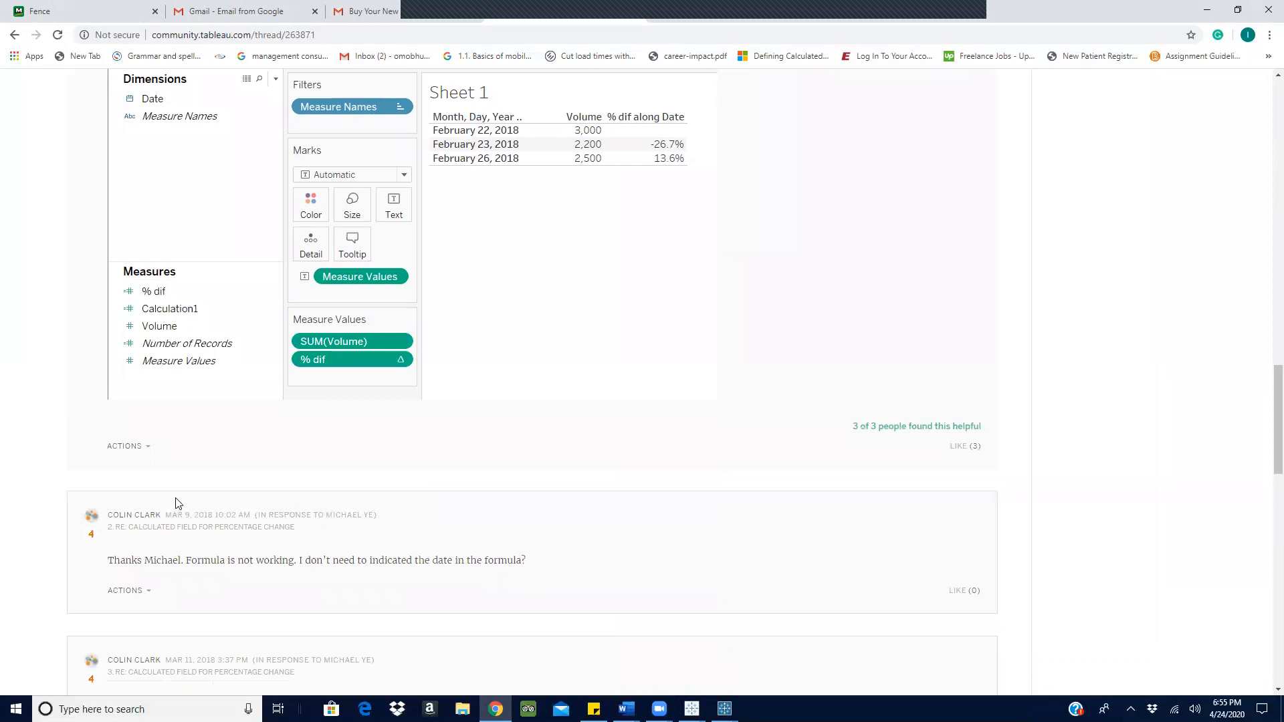
pyautogui.scroll(6, 176, 503)
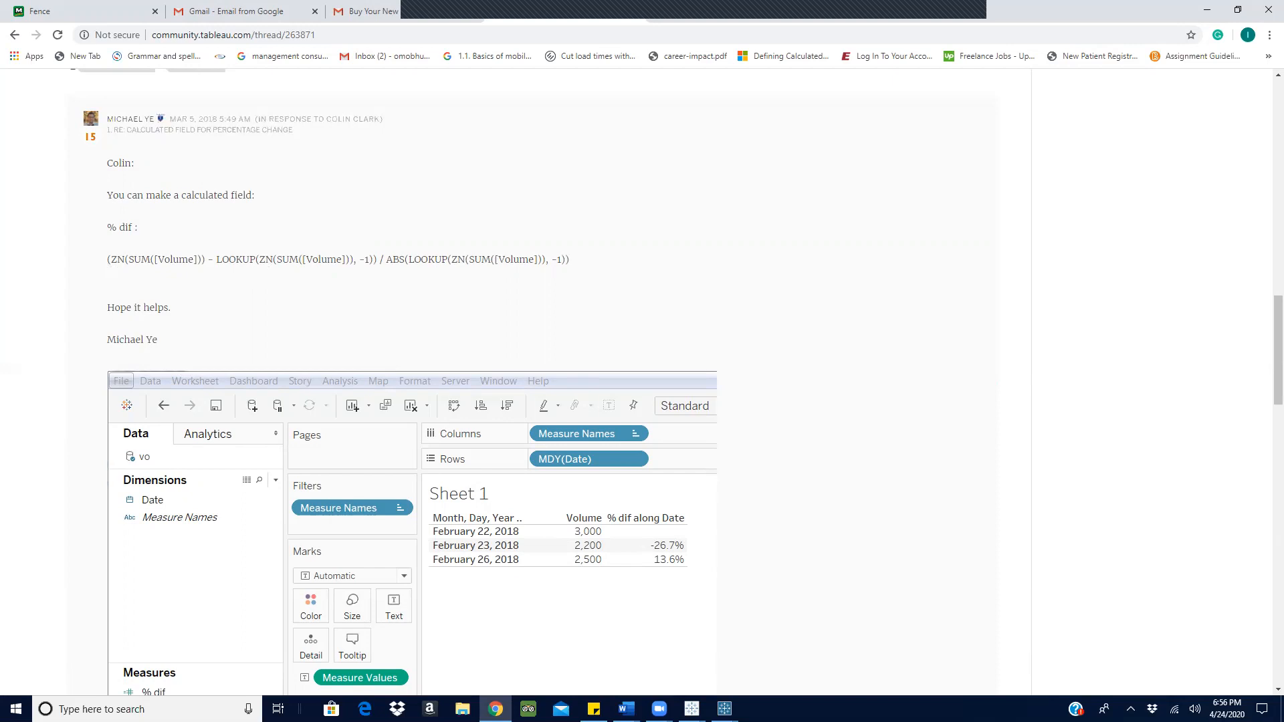
# Accept the version upgrade notice in the extra Tableau window and close that window.
pyautogui.moveTo(725, 709)
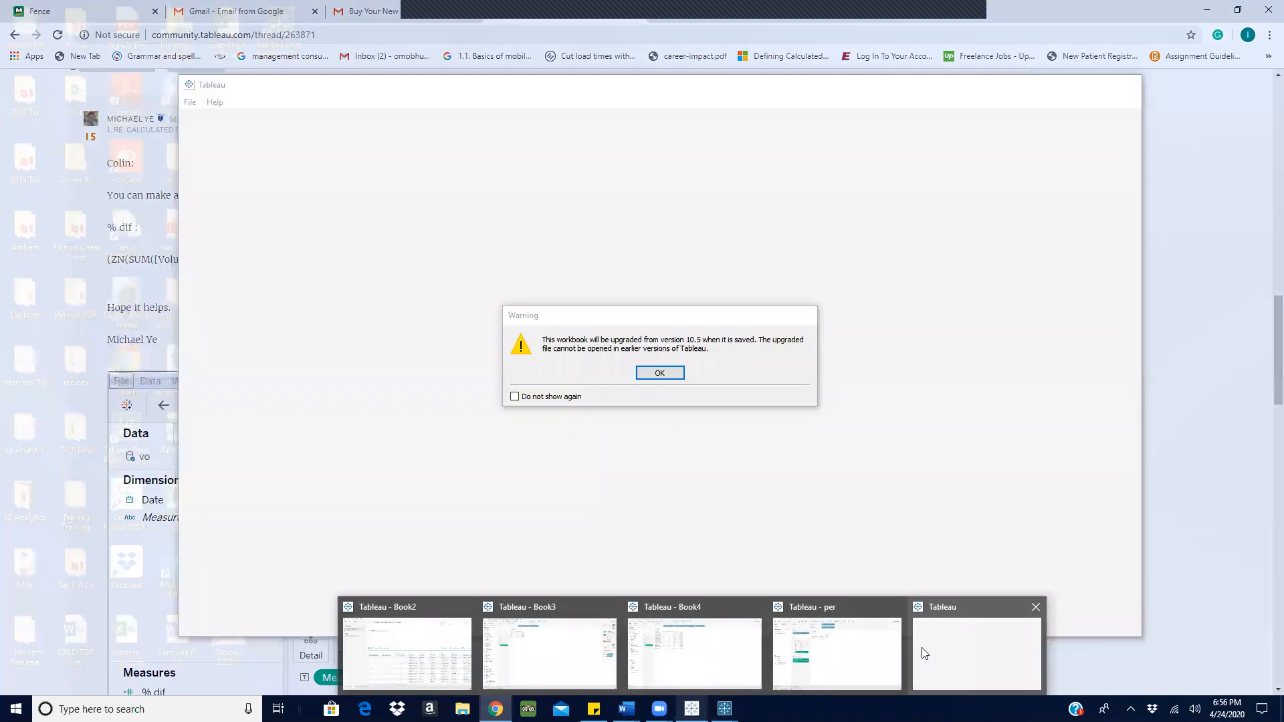
pyautogui.click(924, 652)
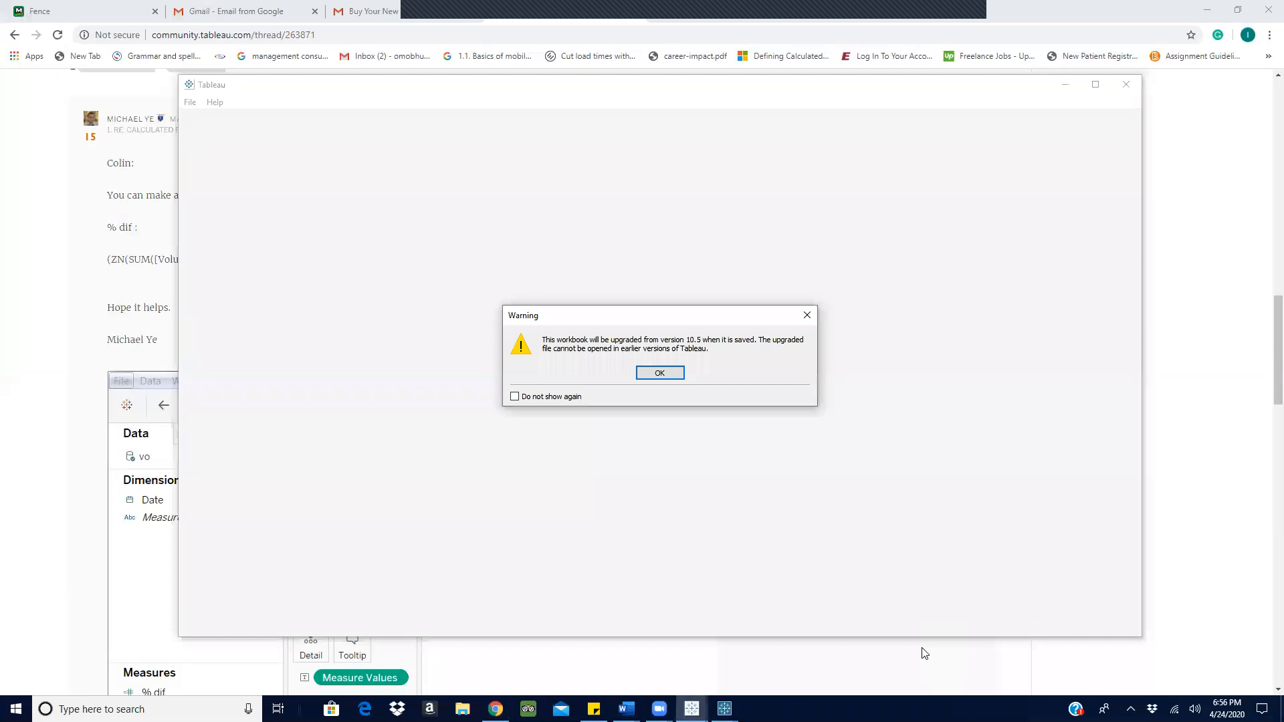
pyautogui.click(678, 375)
pyautogui.click(1127, 84)
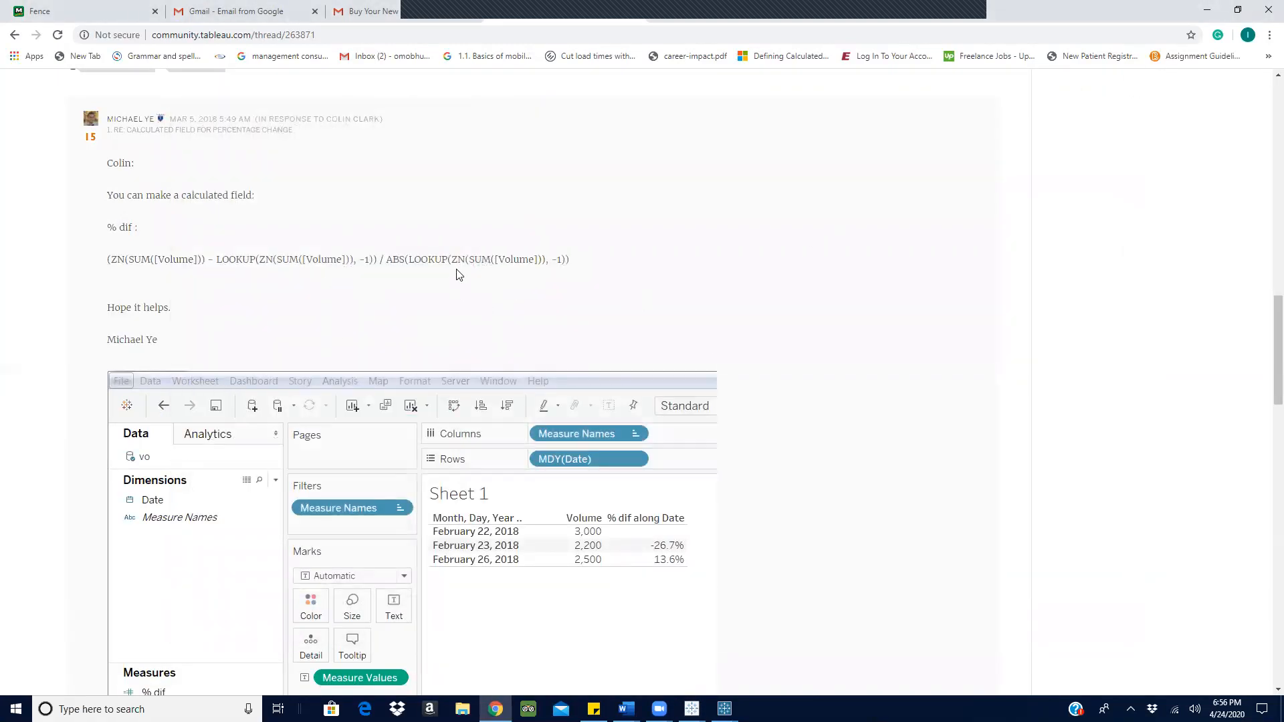
# Copy the full % dif formula from the first reply in the thread.
pyautogui.moveTo(571, 263); pyautogui.dragTo(115, 257)
pyautogui.hotkey('ctrl', 'c')
pyautogui.rightClick(120, 261)
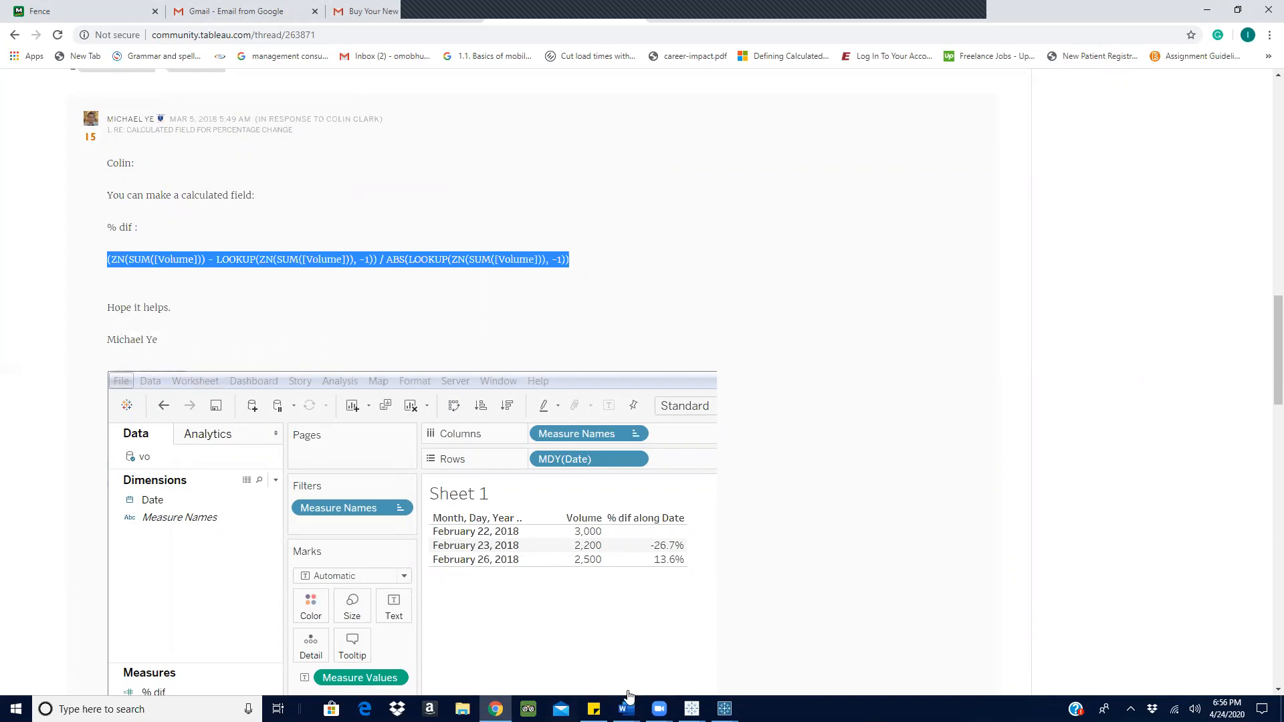
# Switch to the Book3 workbook in Tableau and remove Calculation3 from Rows.
pyautogui.click(703, 706)
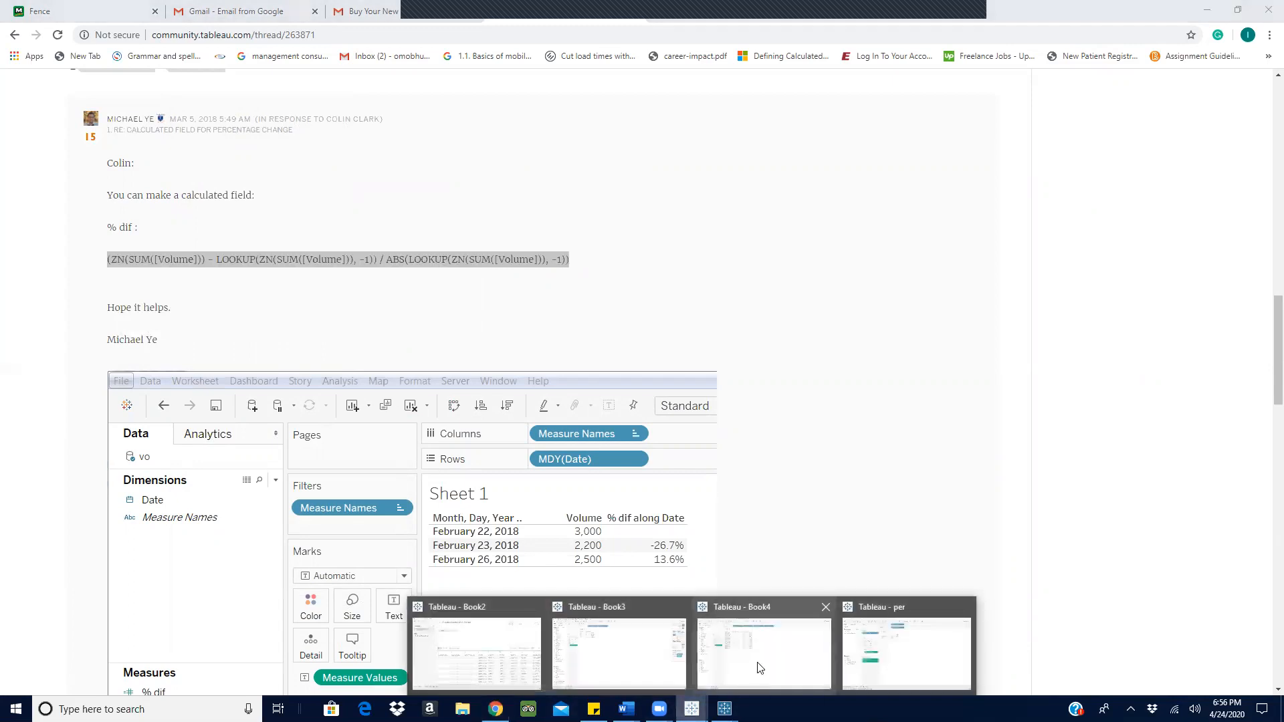
pyautogui.moveTo(645, 653)
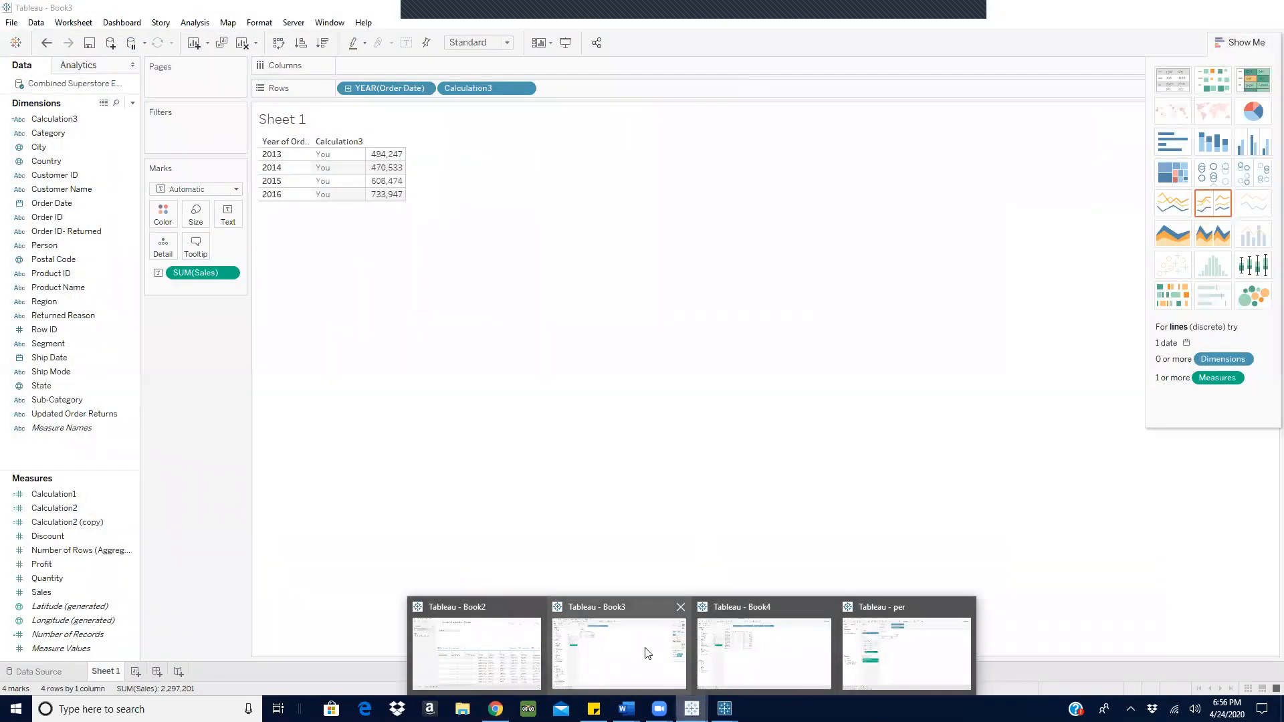
pyautogui.click(645, 652)
pyautogui.moveTo(468, 87); pyautogui.dragTo(396, 481)
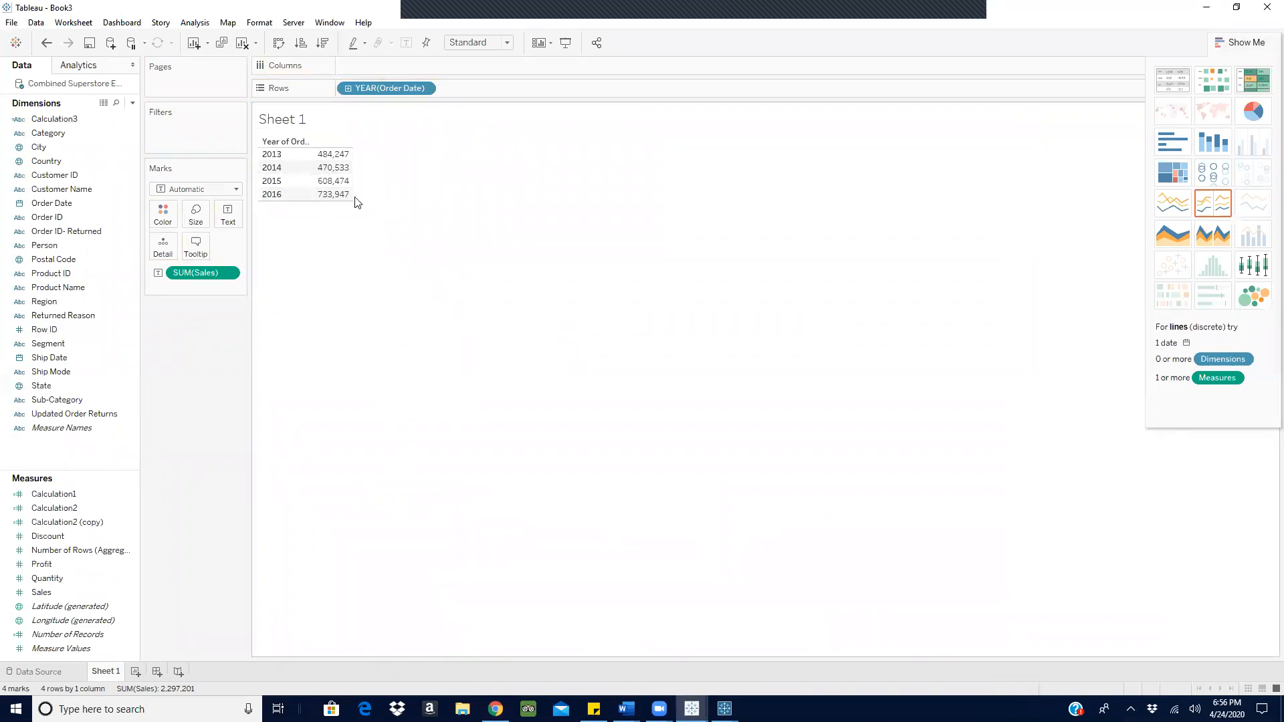
# Open Calculation2 for editing and replace its whole formula with the copied % dif formula.
pyautogui.click(98, 499)
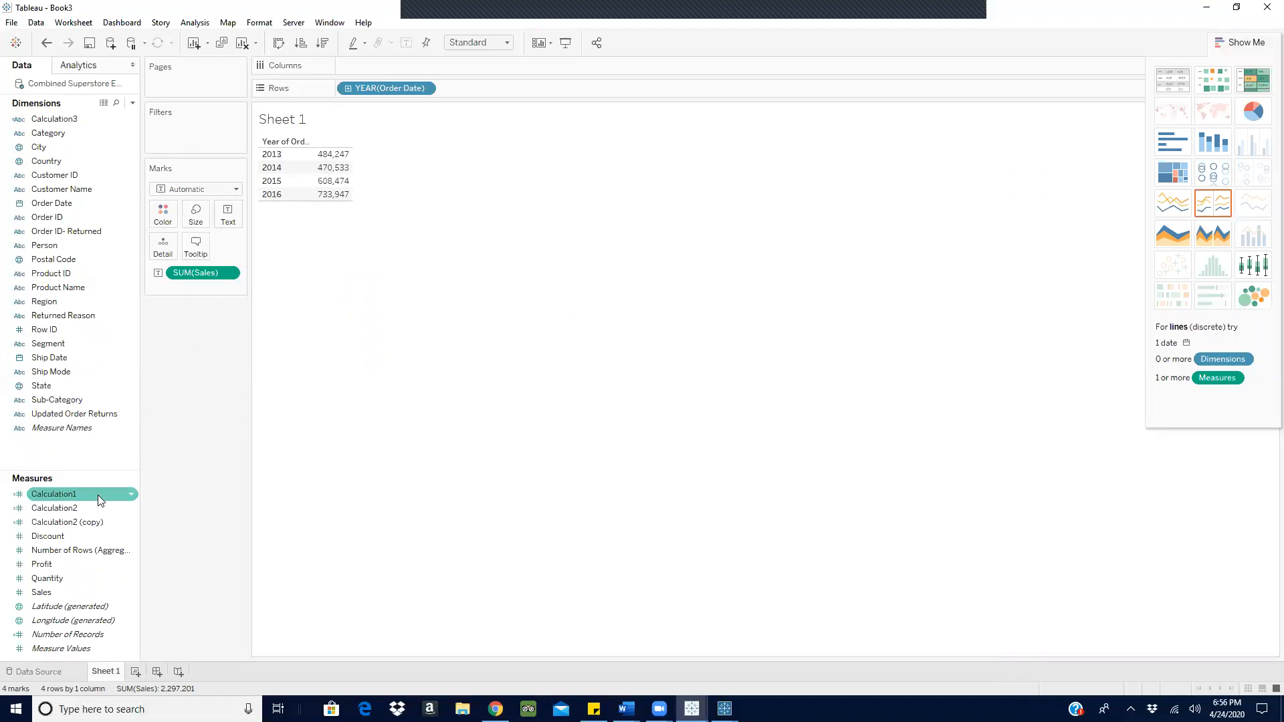
pyautogui.click(100, 508)
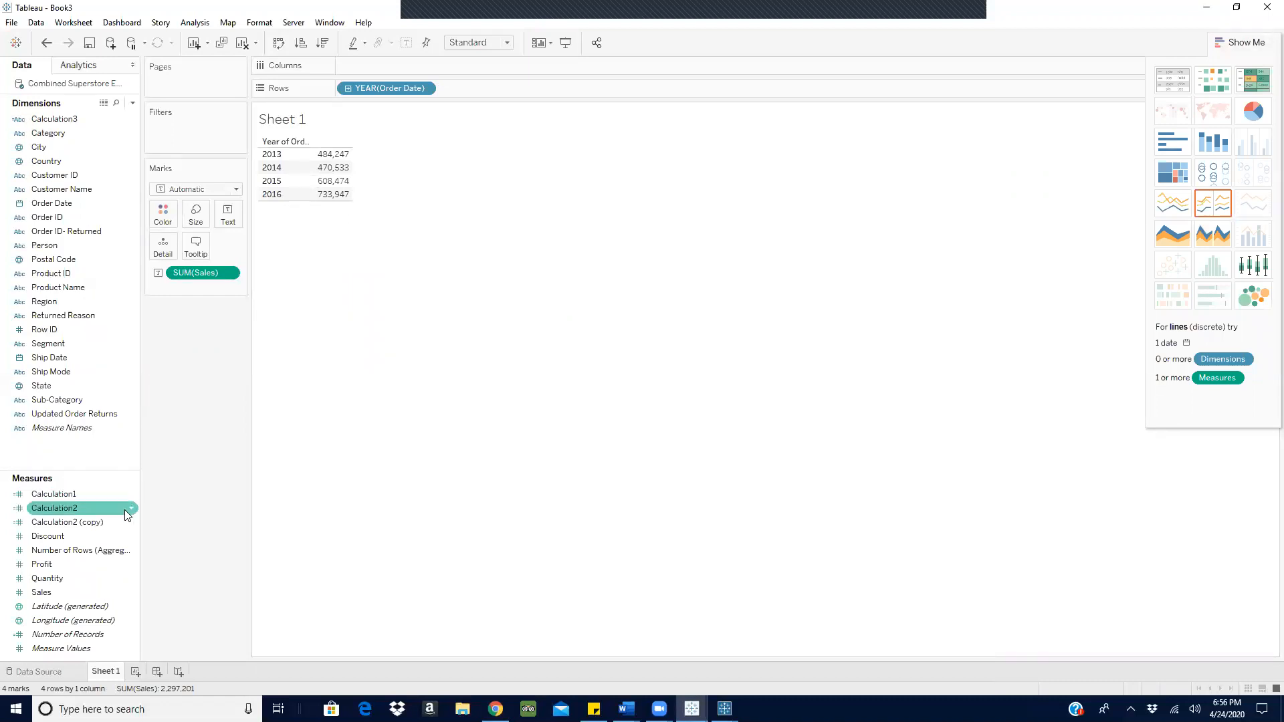
pyautogui.click(134, 508)
pyautogui.click(197, 270)
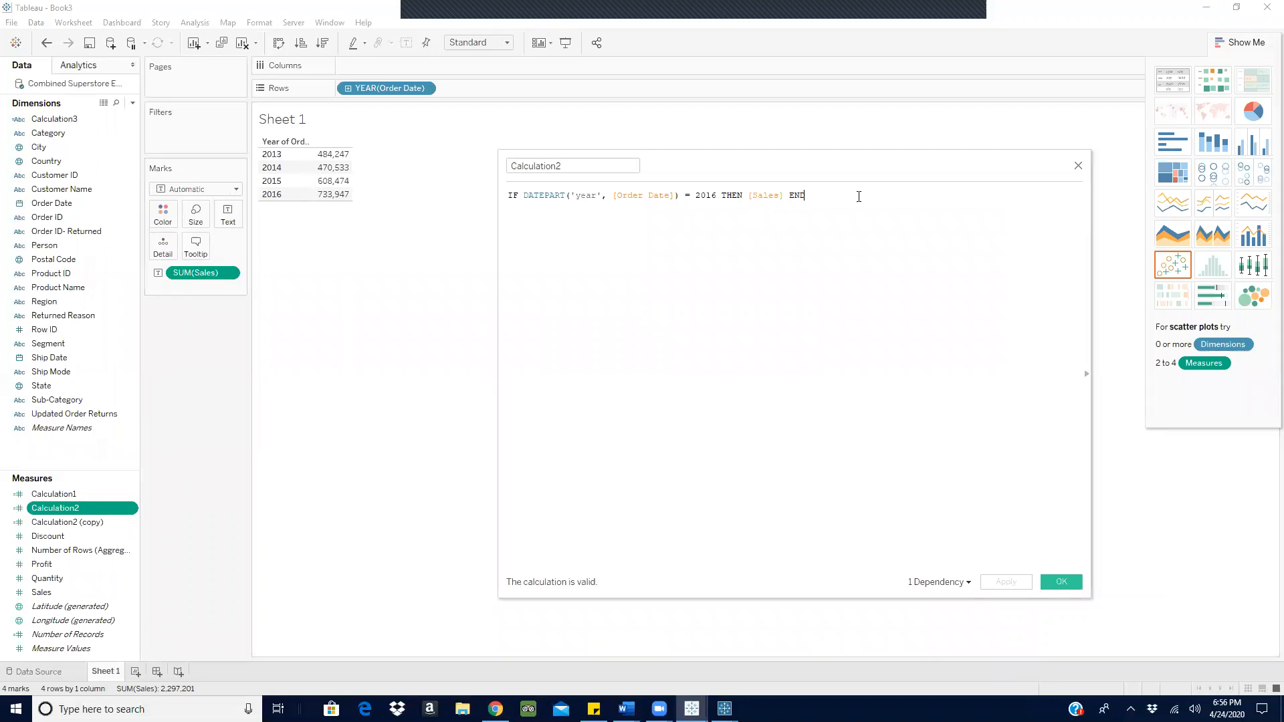
pyautogui.hotkey('ctrl', 'a')
pyautogui.press('Delete')
pyautogui.hotkey('ctrl', 'v')
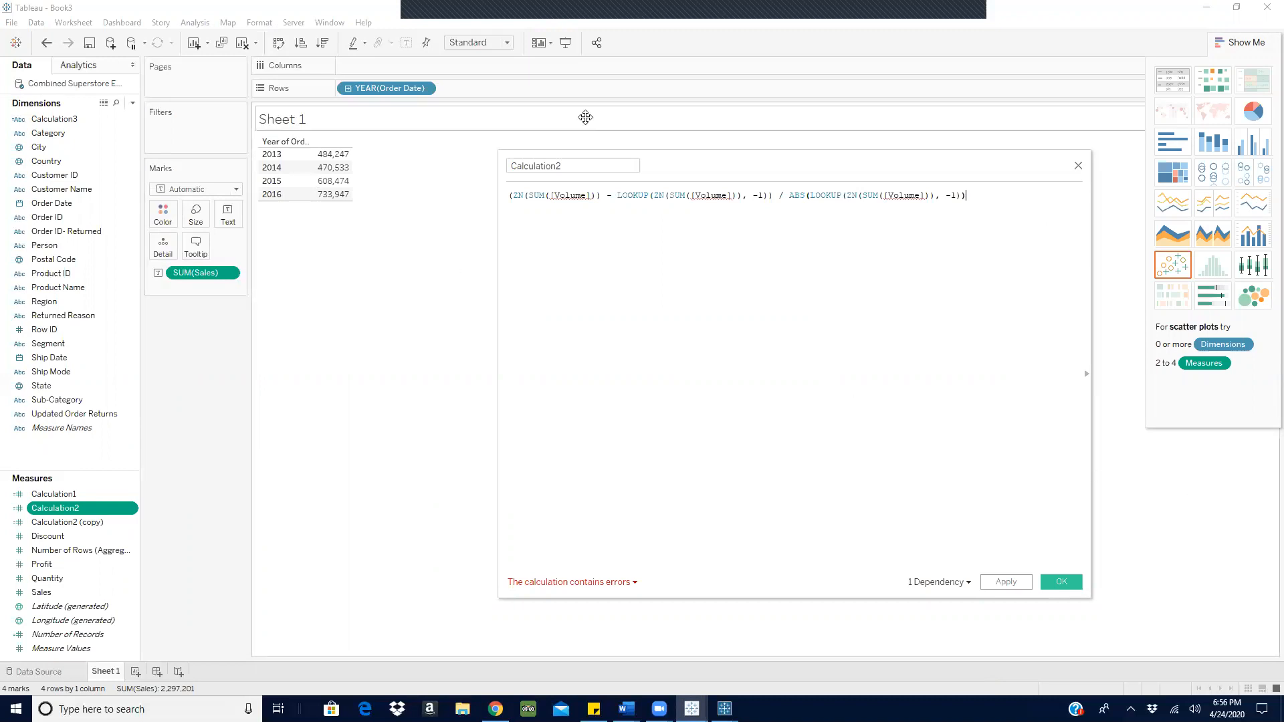
# Replace [Volume] with [Sales] in the first SUM of the Calculation2 formula.
pyautogui.click(594, 194)
pyautogui.press('Left')
pyautogui.press('BackSpace')
pyautogui.press('BackSpace')
pyautogui.press('BackSpace')
pyautogui.press('BackSpace')
pyautogui.press('BackSpace')
pyautogui.press('BackSpace')
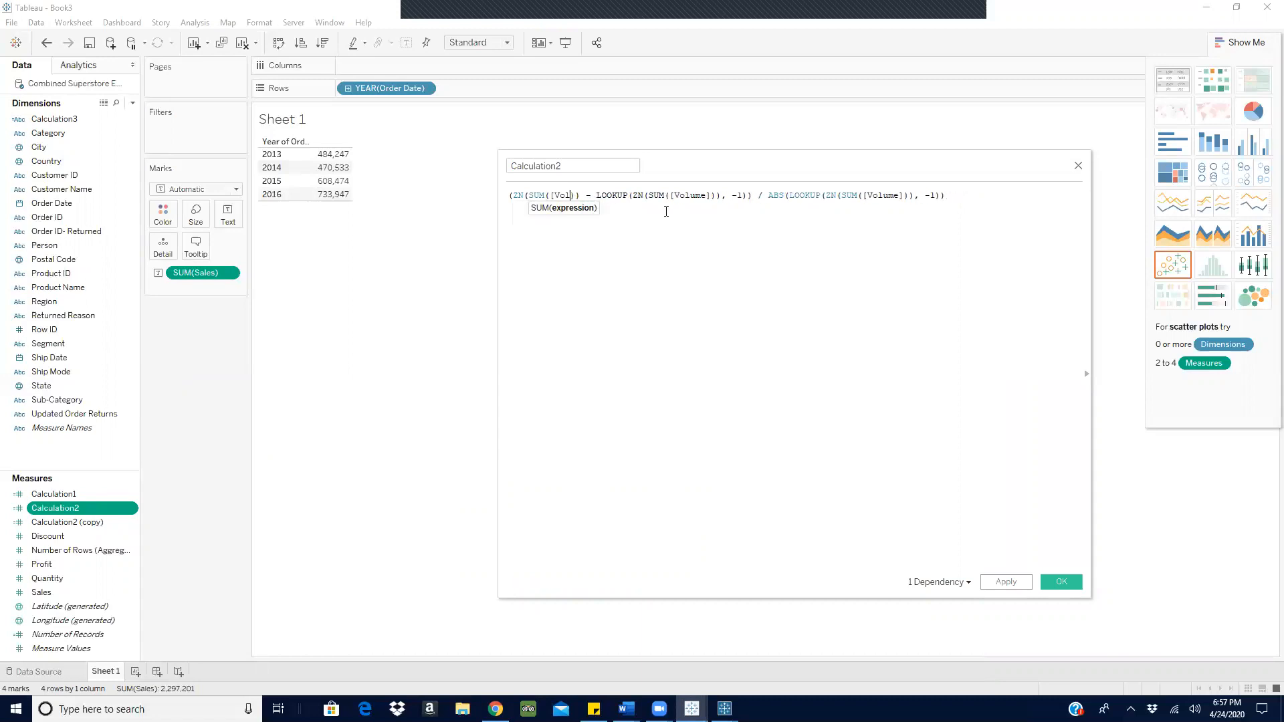
pyautogui.press('BackSpace')
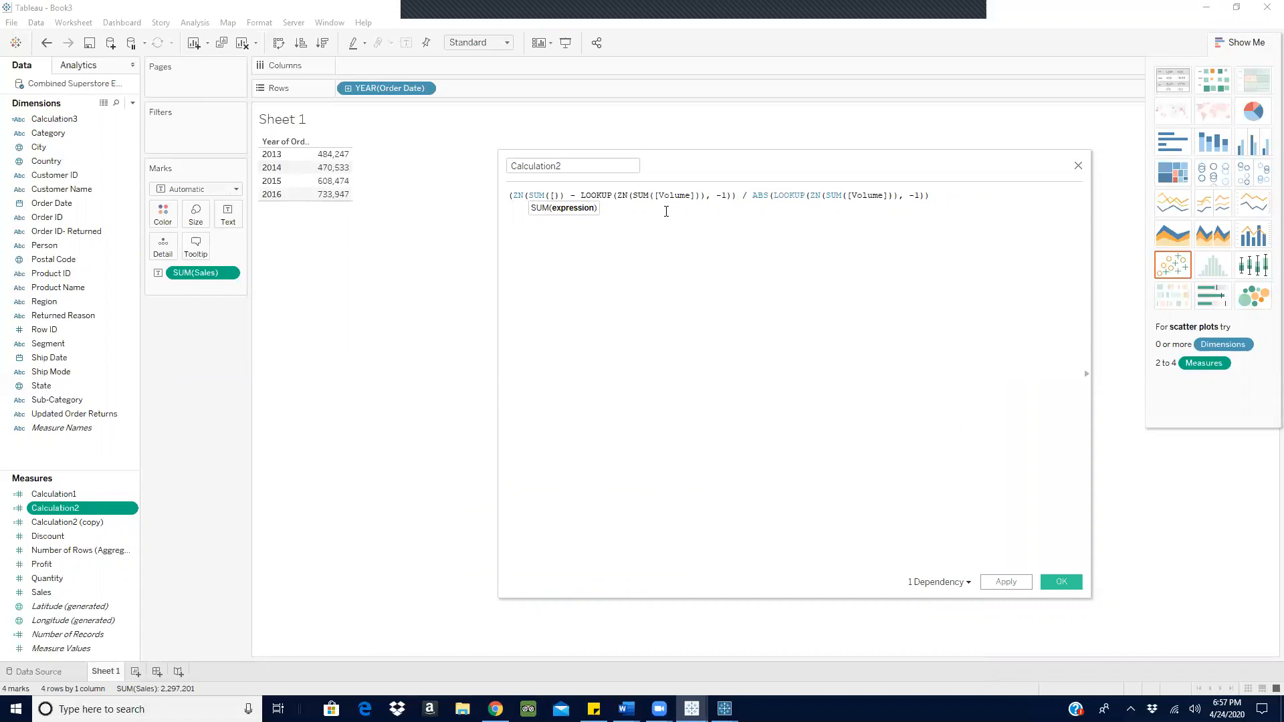
pyautogui.write('Sa')
pyautogui.press('Return')
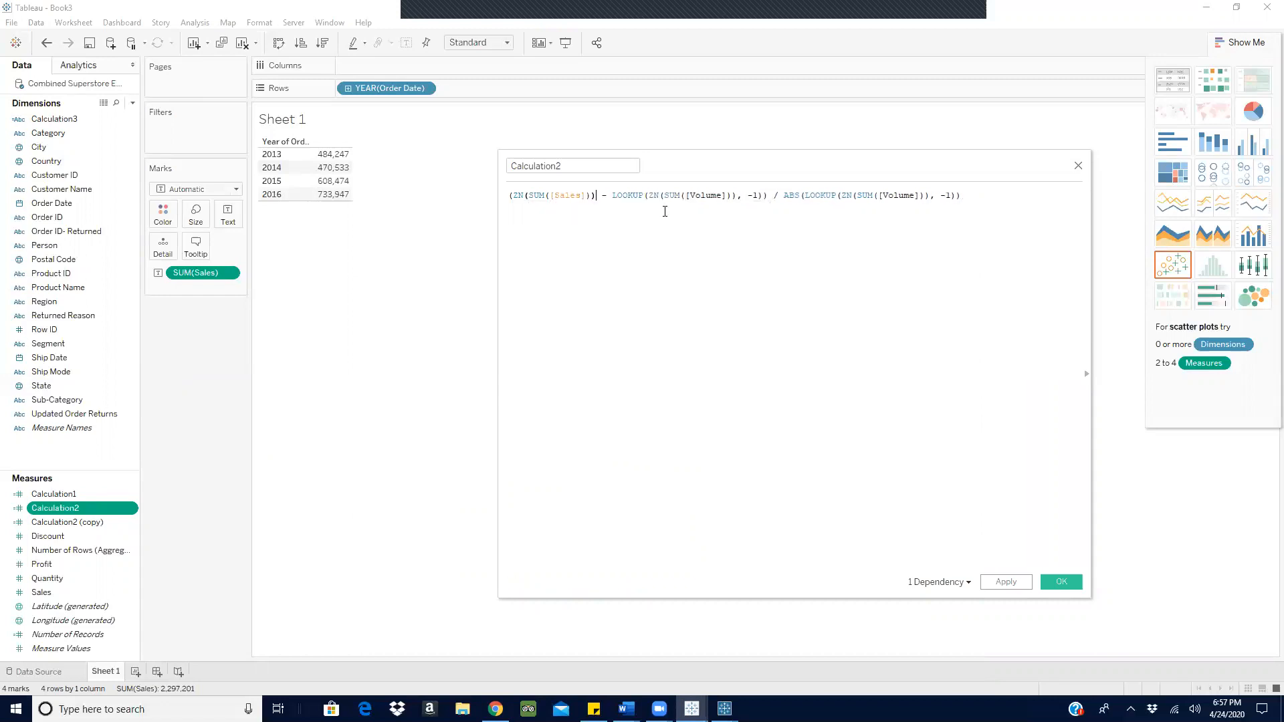
# Replace [Volume] with [Sales] in the first LOOKUP expression, before the division.
pyautogui.click(726, 195)
pyautogui.press('BackSpace')
pyautogui.press('BackSpace')
pyautogui.press('BackSpace')
pyautogui.press('BackSpace')
pyautogui.press('BackSpace')
pyautogui.press('BackSpace')
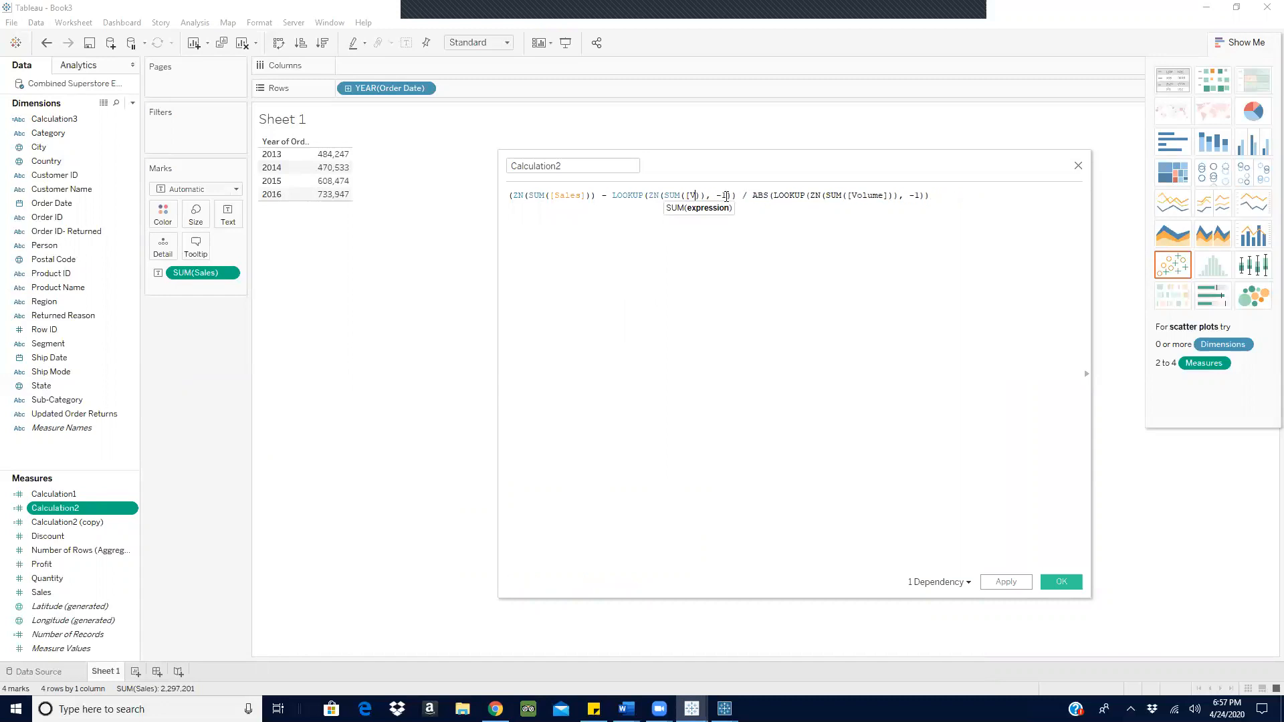
pyautogui.write('sa')
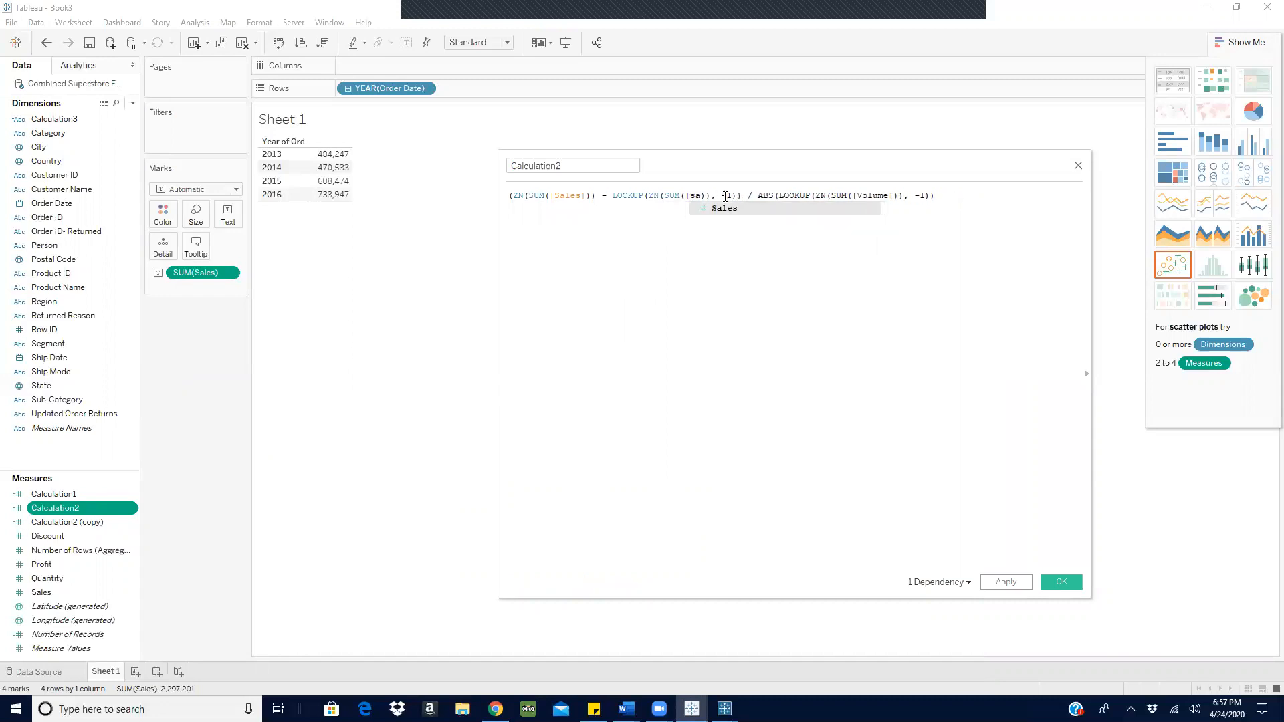
pyautogui.doubleClick(697, 209)
# Replace [Volume] with [Sales] inside the ABS(LOOKUP()) divisor and save the Calculation2 formula.
pyautogui.click(915, 196)
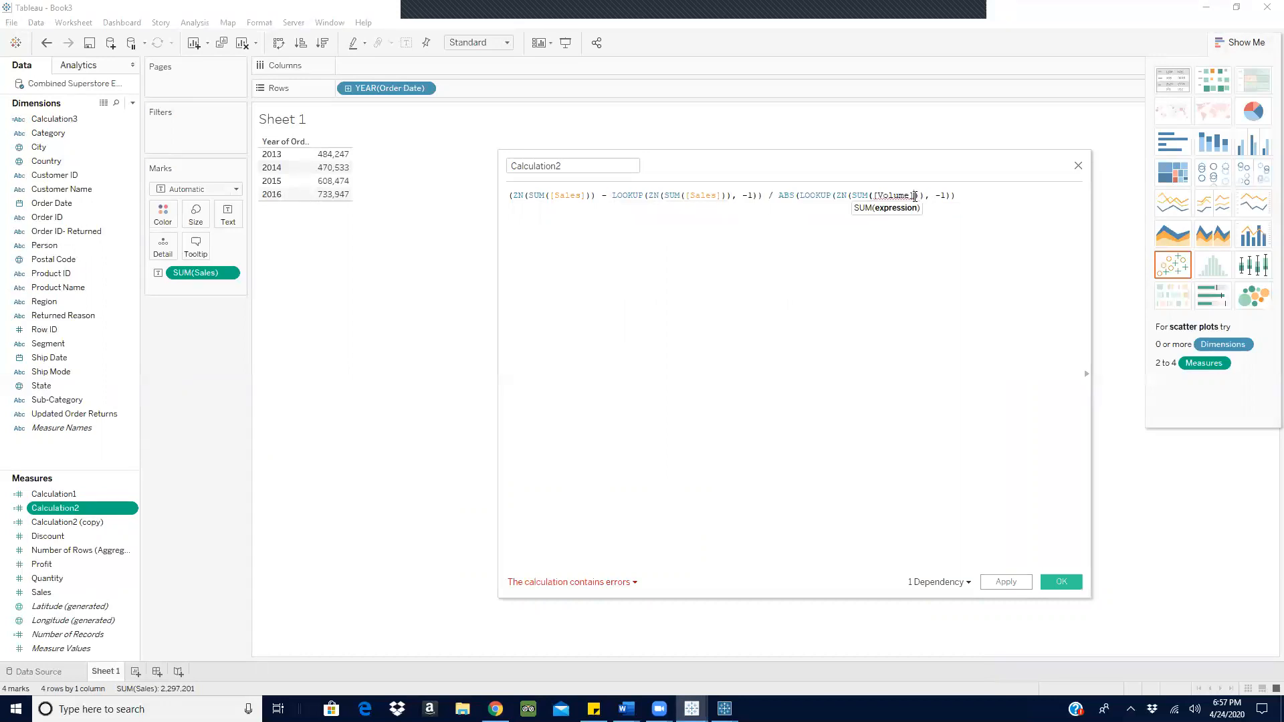
pyautogui.press('BackSpace')
pyautogui.press('BackSpace')
pyautogui.press('BackSpace')
pyautogui.press('BackSpace')
pyautogui.press('BackSpace')
pyautogui.press('BackSpace')
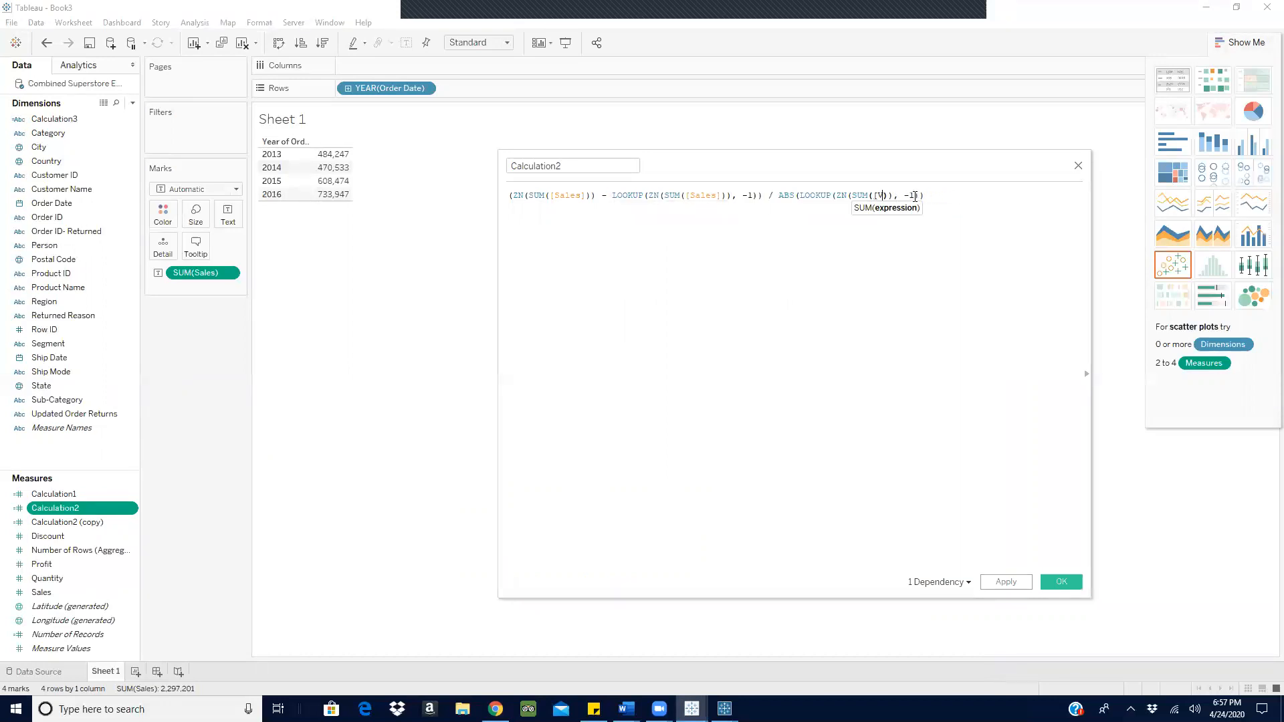
pyautogui.press('BackSpace')
pyautogui.press('Delete')
pyautogui.write('sa')
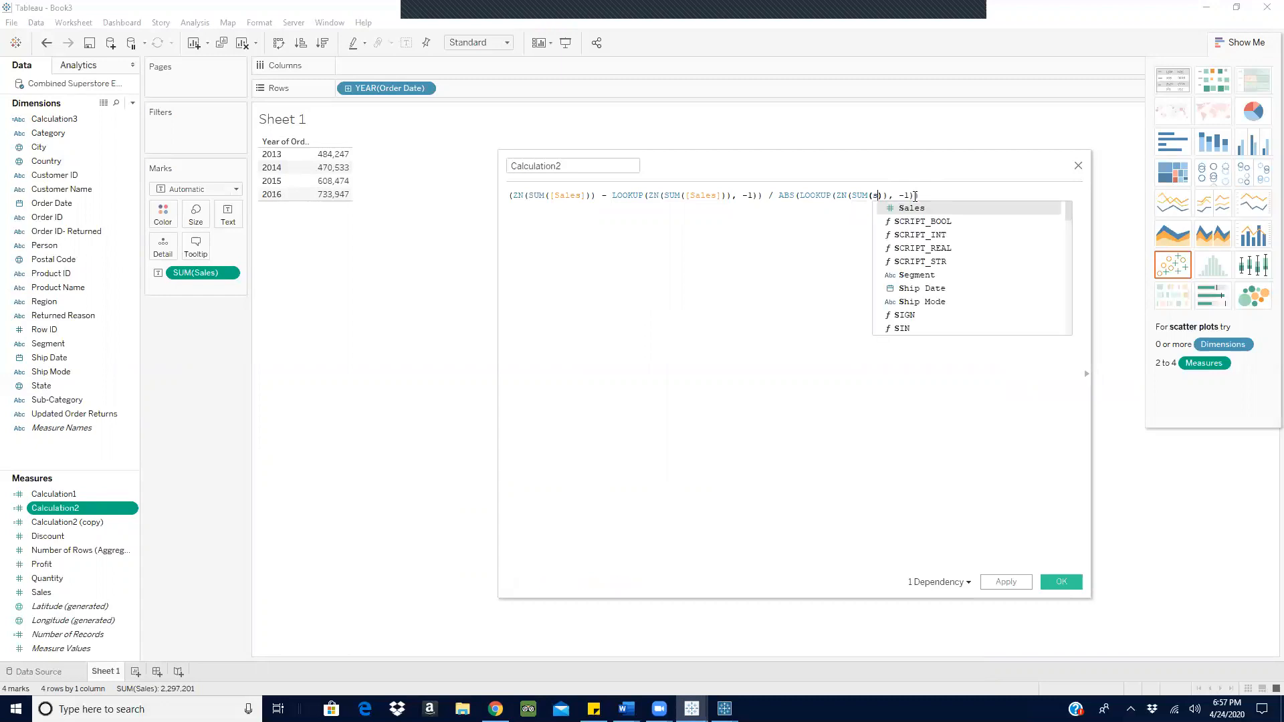
pyautogui.click(912, 208)
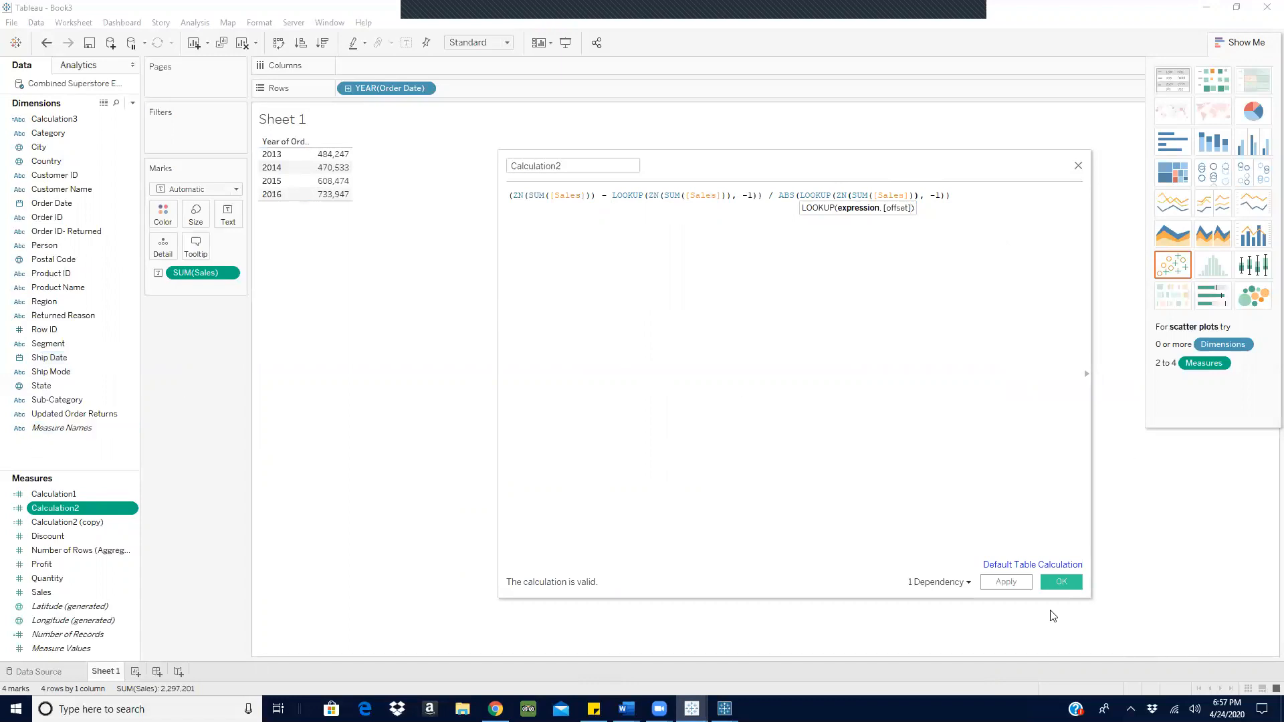
pyautogui.click(1059, 584)
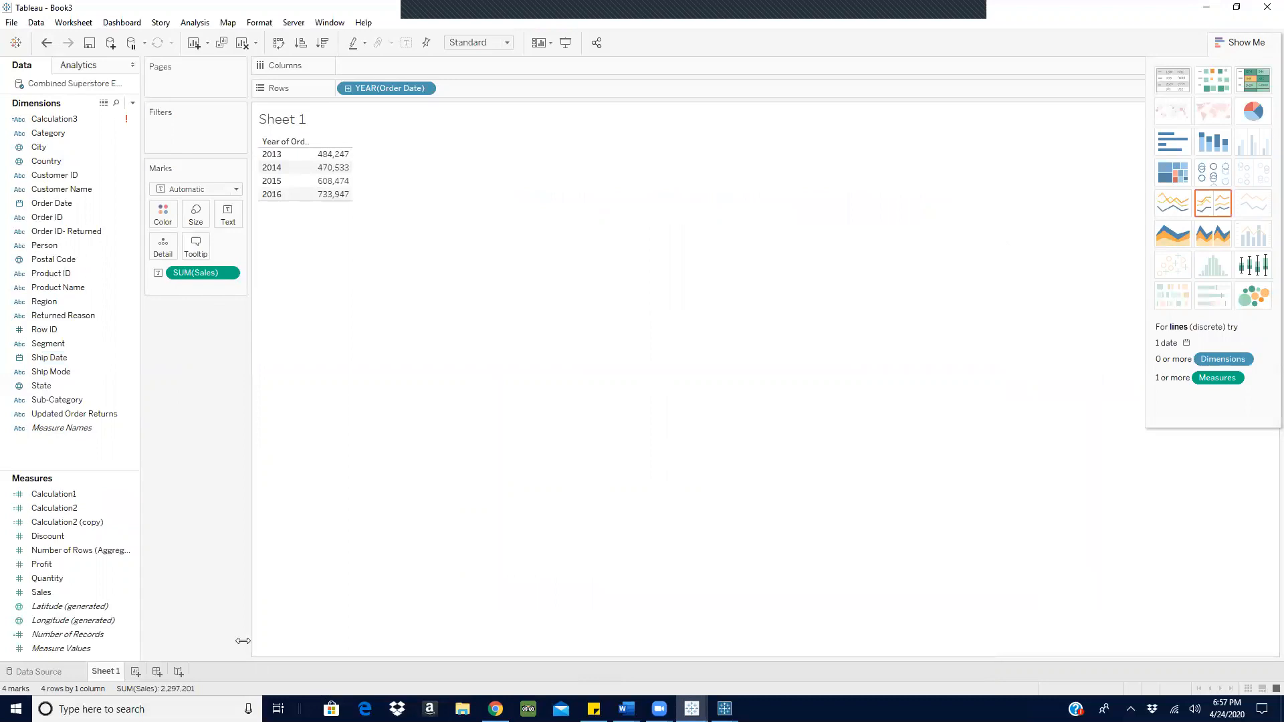
# Add Calculation2 as text marks beside the sales values and convert the view to a text table.
pyautogui.moveTo(65, 513); pyautogui.dragTo(236, 222)
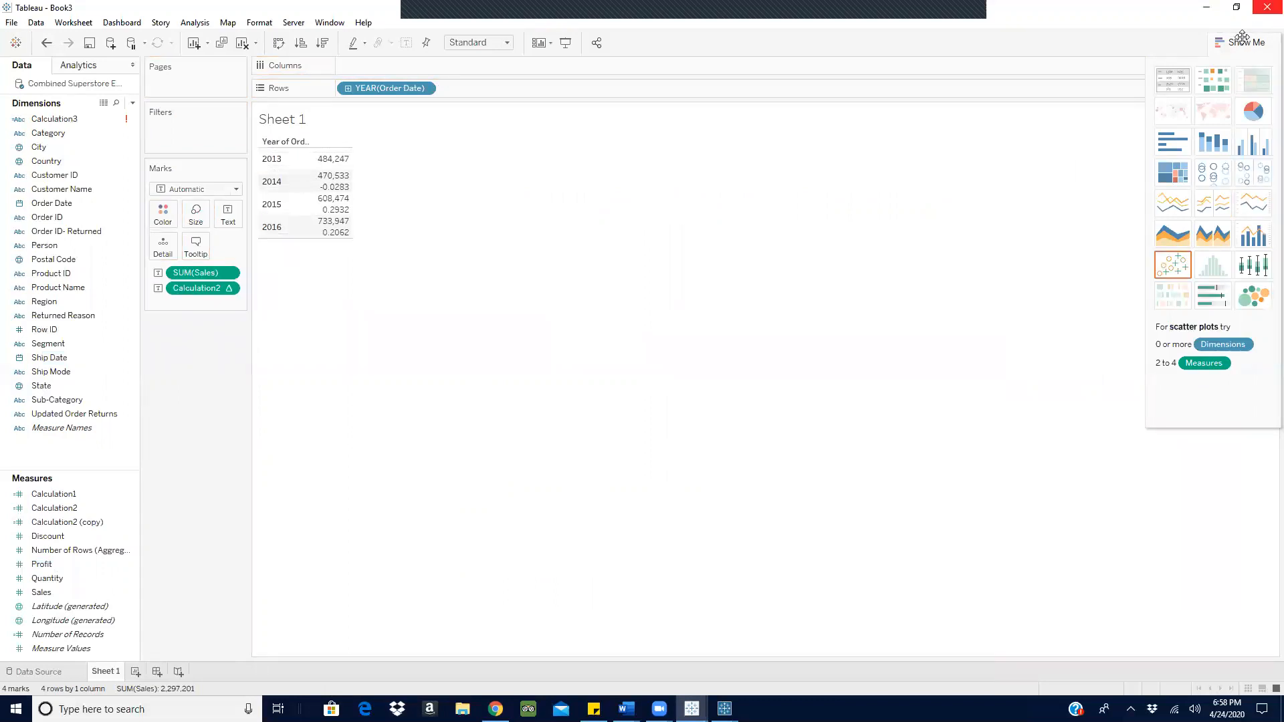
pyautogui.click(1241, 42)
pyautogui.click(1224, 45)
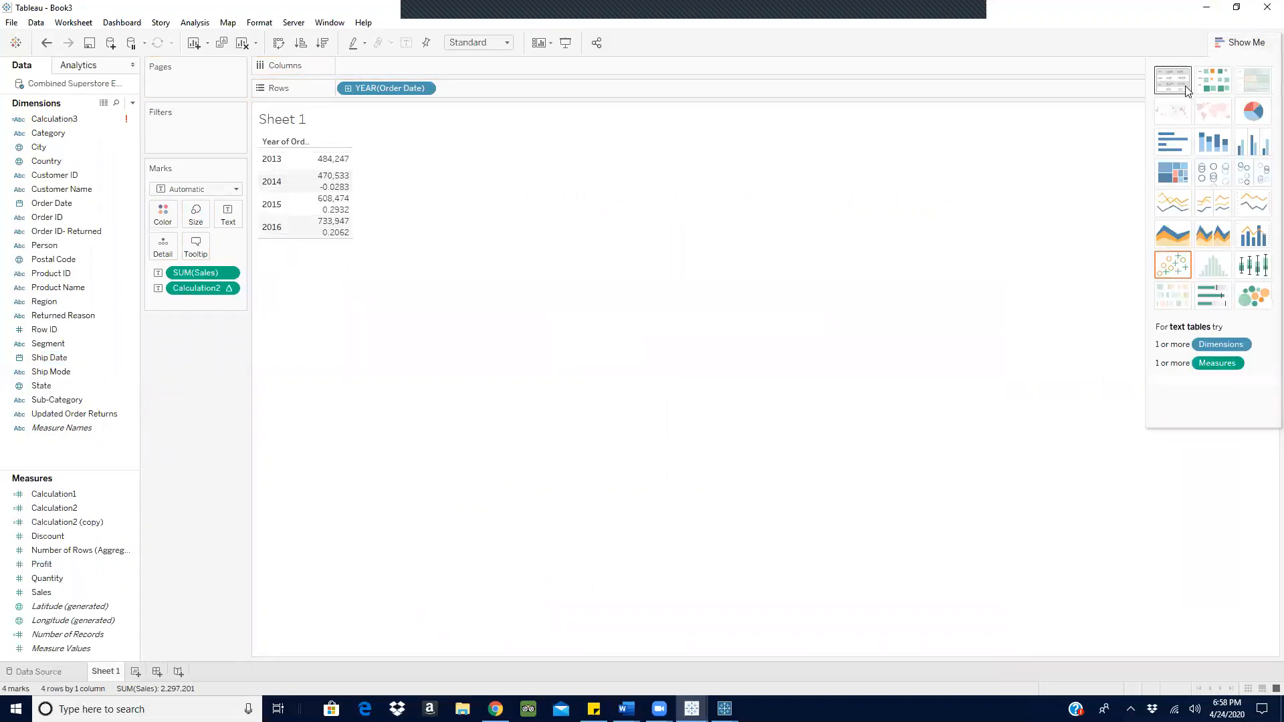
pyautogui.click(1182, 84)
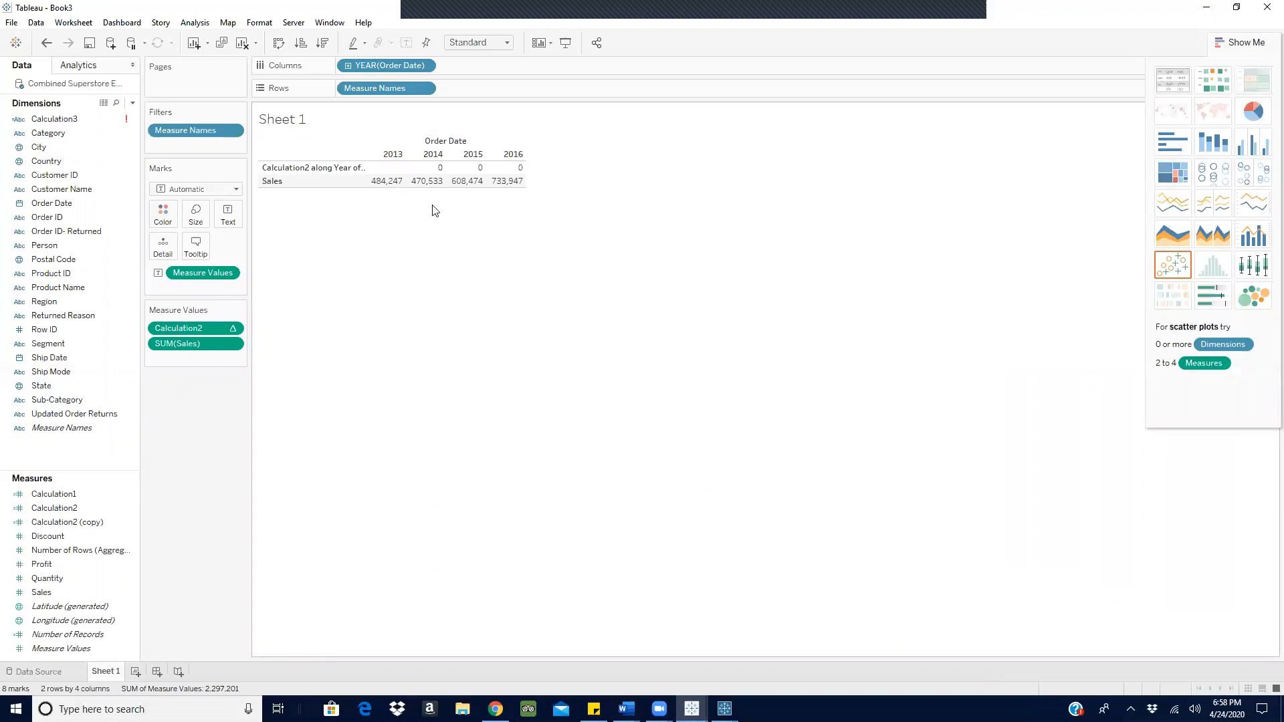
# Format the Calculation2 values as percentages with 1 decimal place.
pyautogui.click(233, 329)
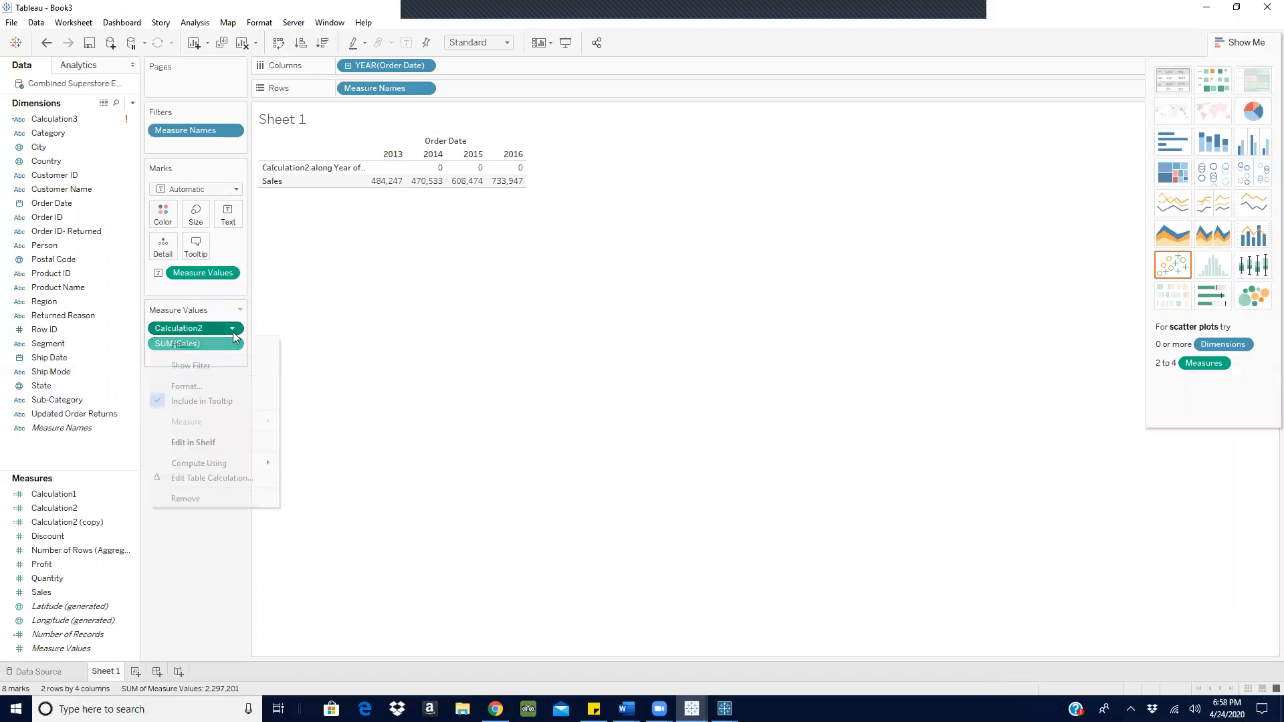
pyautogui.click(231, 386)
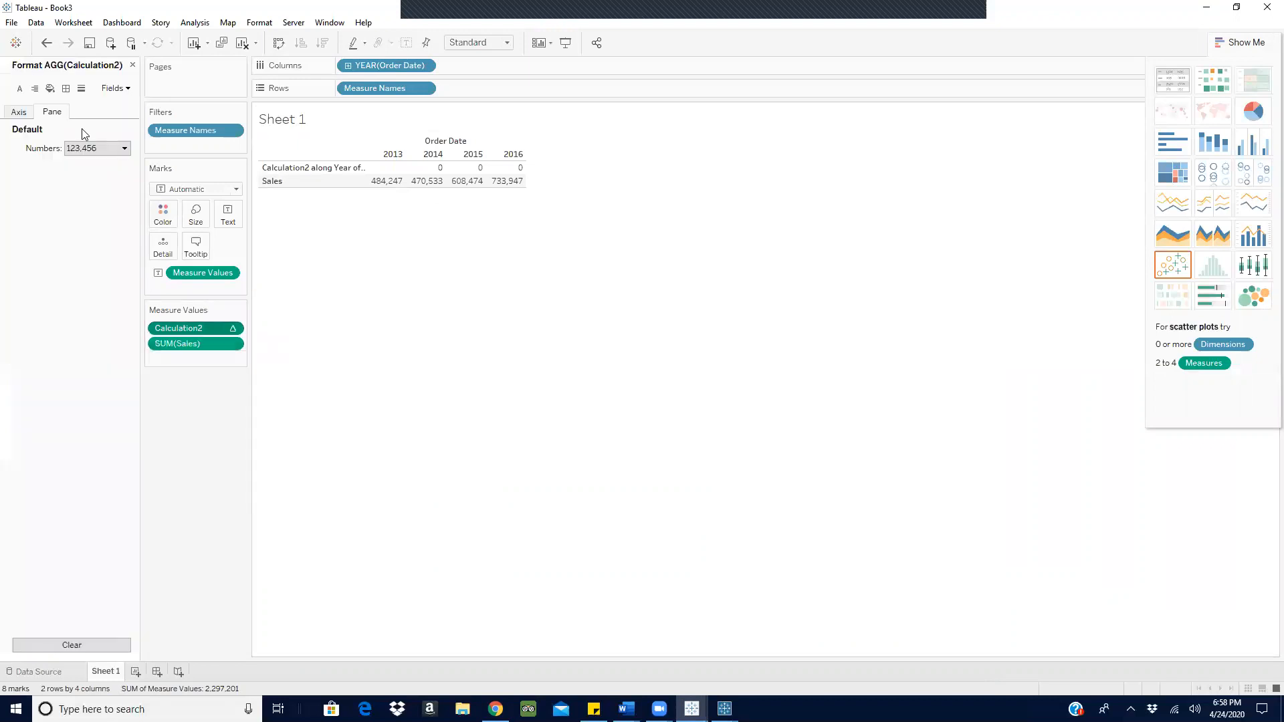
pyautogui.click(123, 149)
pyautogui.click(100, 231)
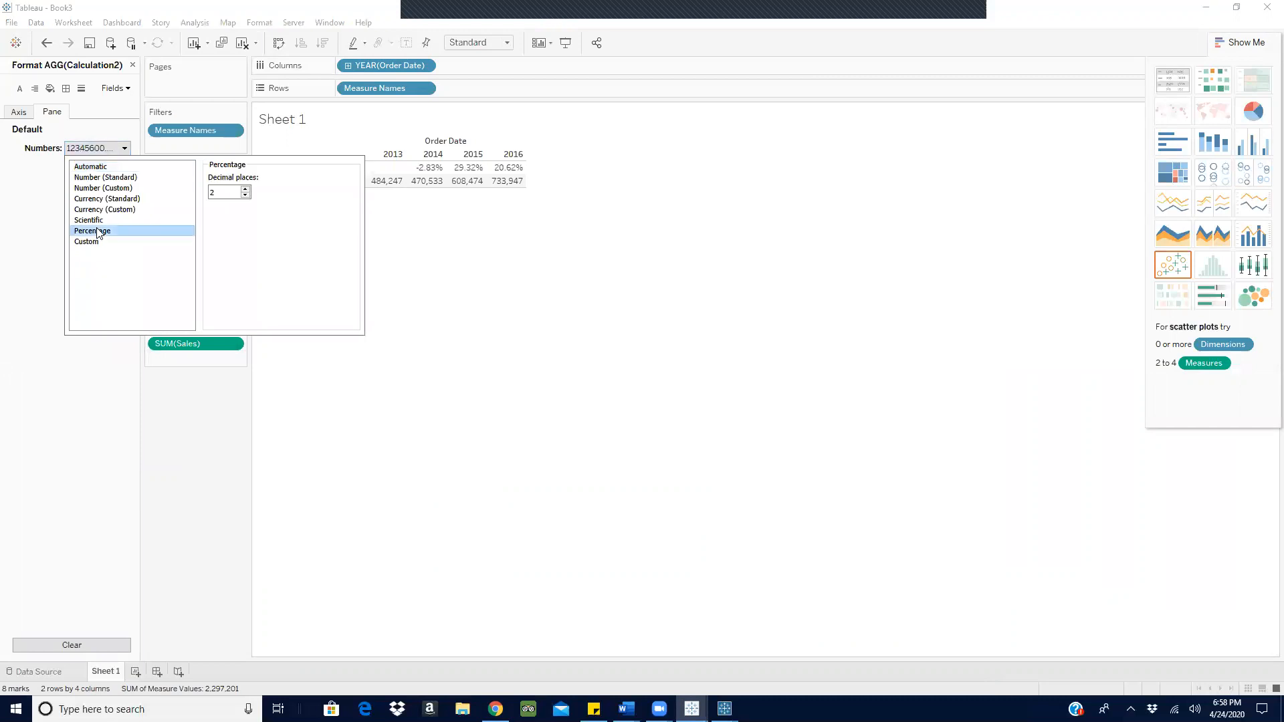
pyautogui.click(245, 196)
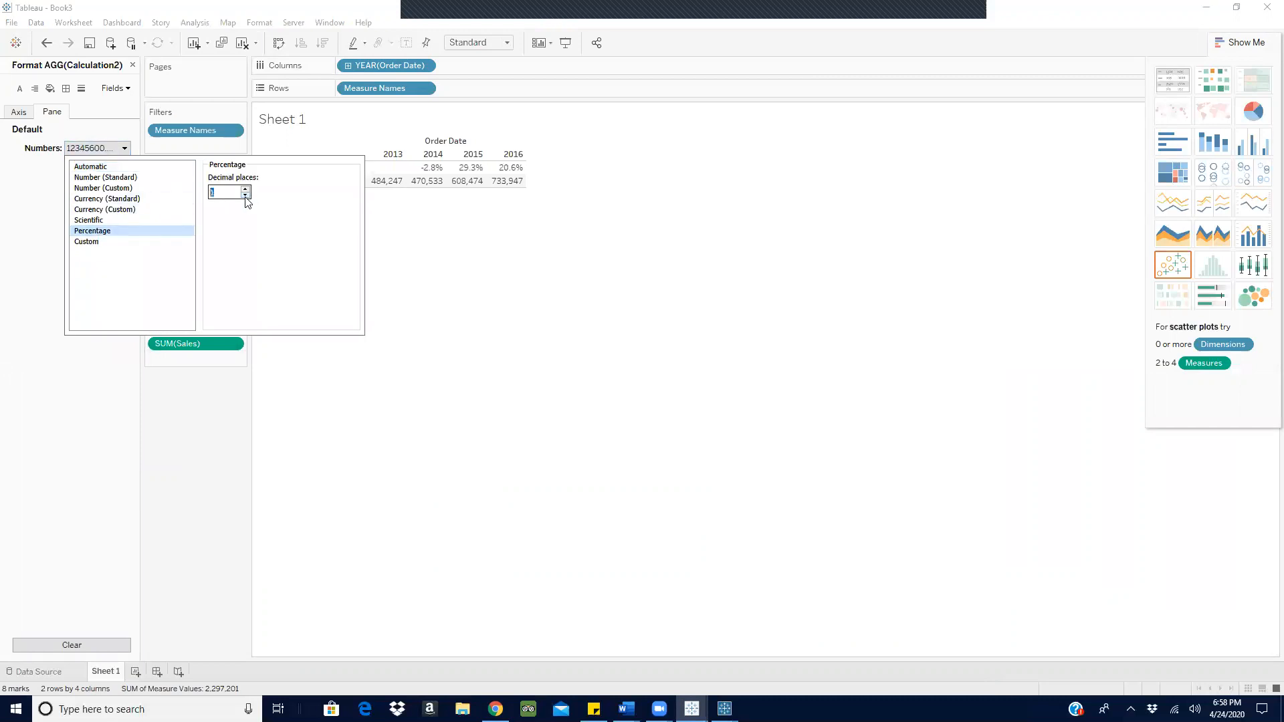
pyautogui.click(728, 171)
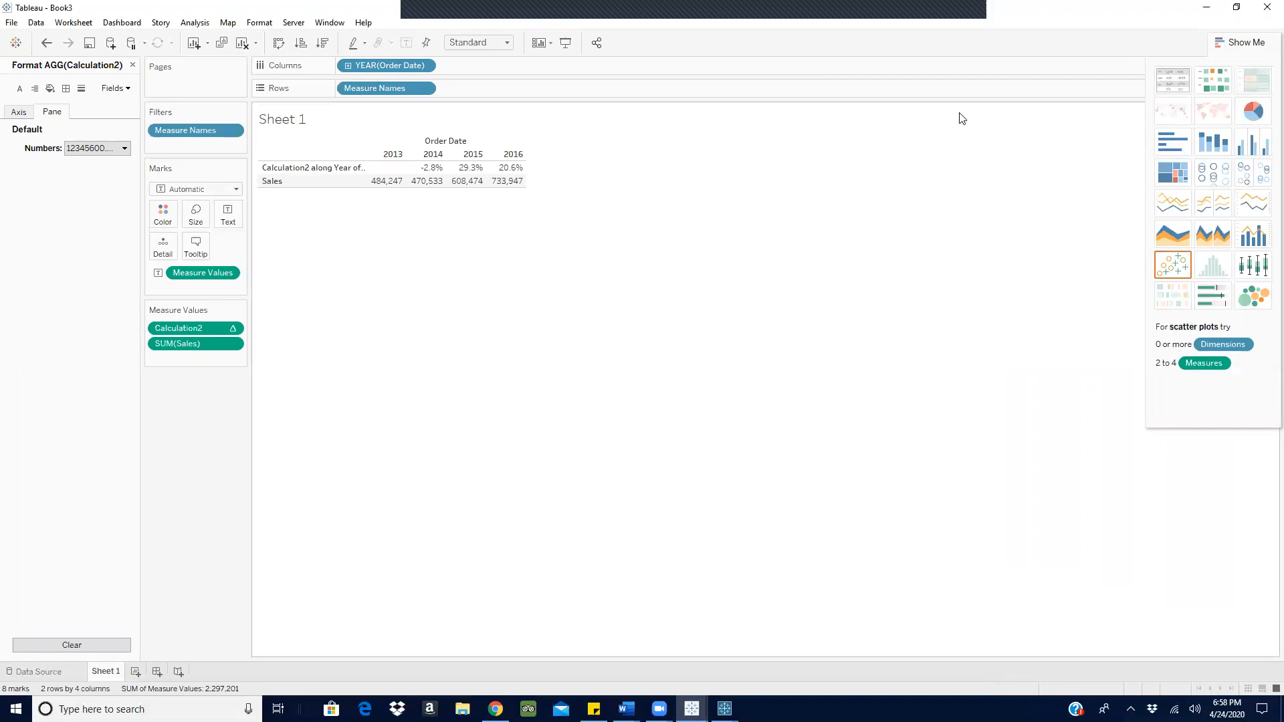
# Rearrange the table with order years as rows and measure names as columns, placing Sales before Calculation2.
pyautogui.click(1236, 42)
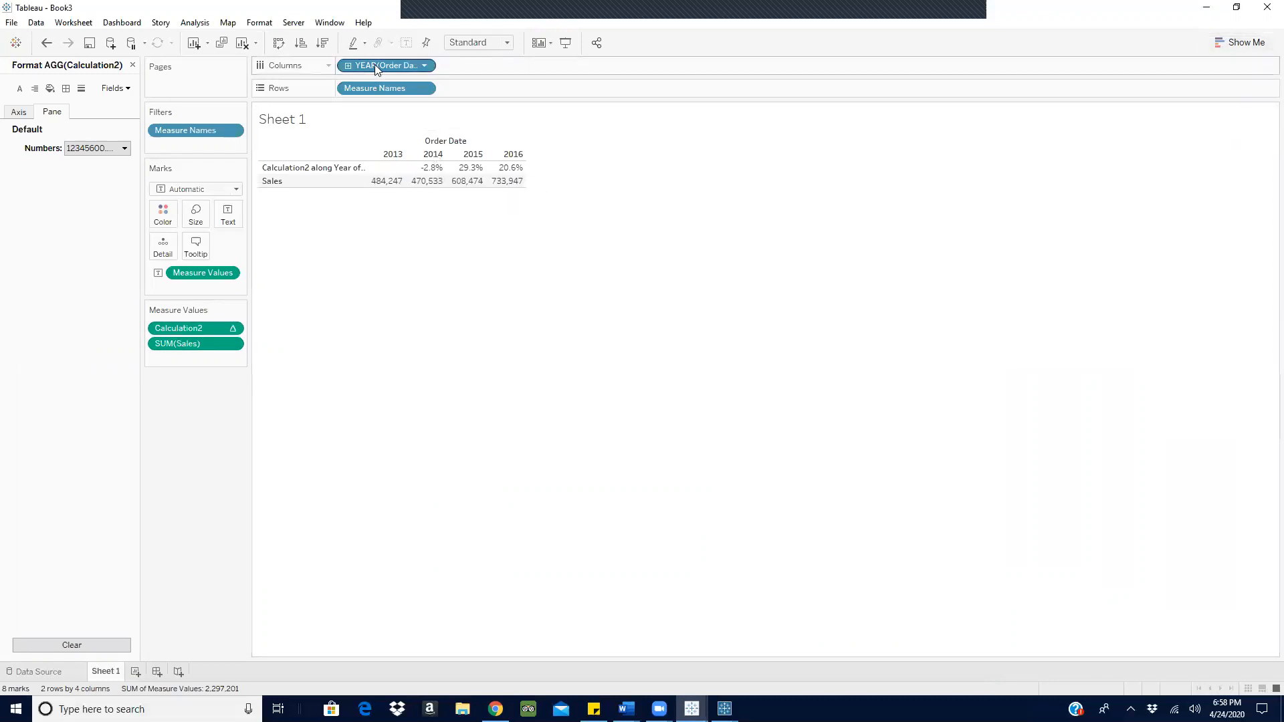
pyautogui.moveTo(375, 64); pyautogui.dragTo(463, 86)
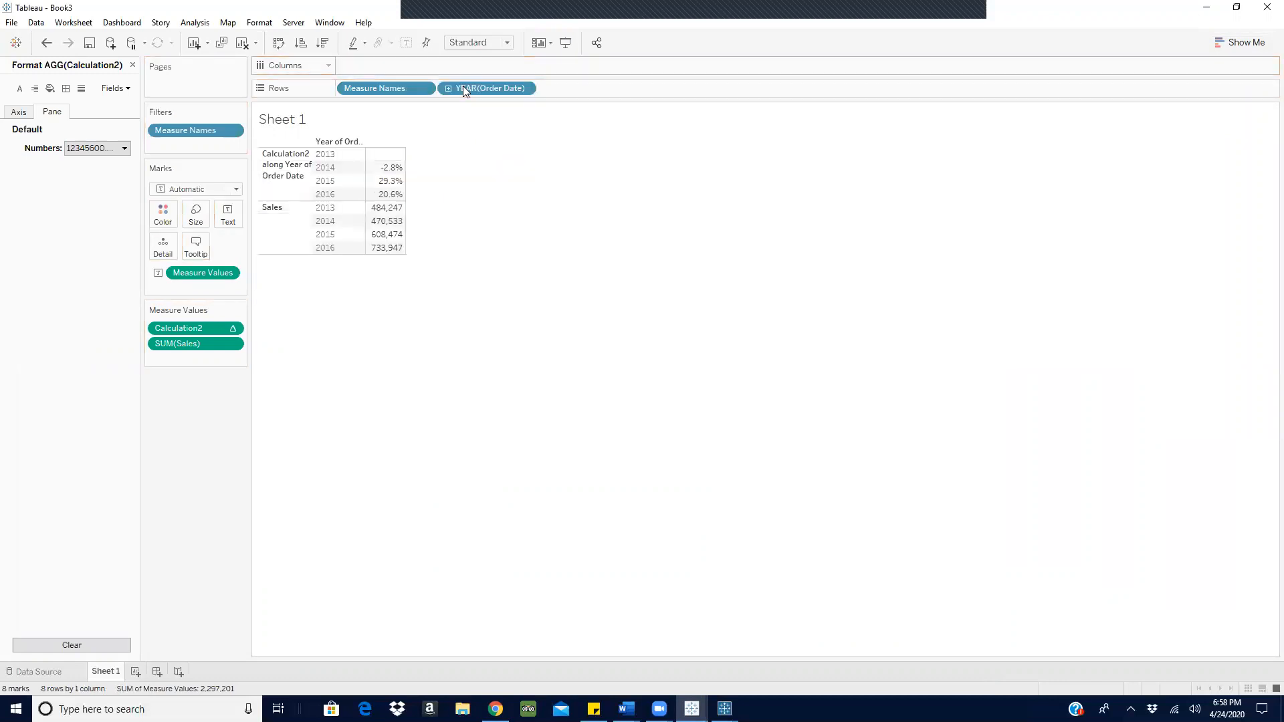
pyautogui.moveTo(368, 83); pyautogui.dragTo(369, 61)
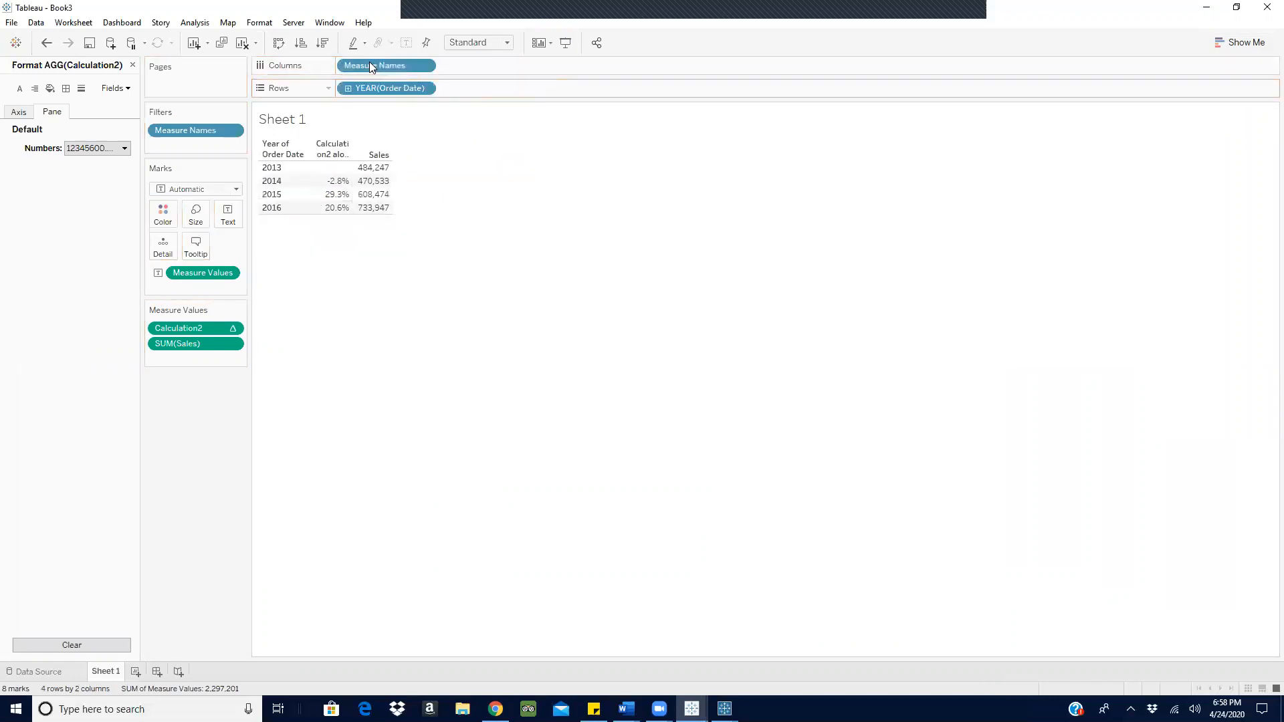
pyautogui.moveTo(167, 344); pyautogui.dragTo(167, 320)
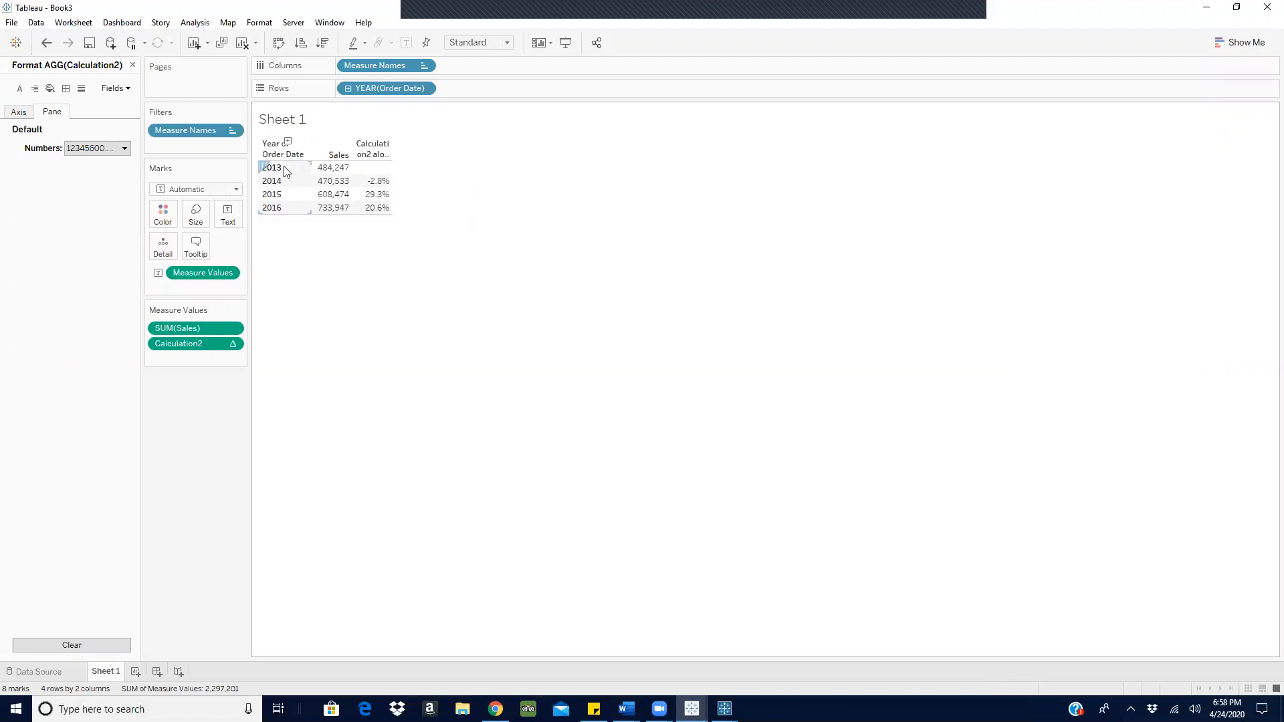
pyautogui.moveTo(382, 189)
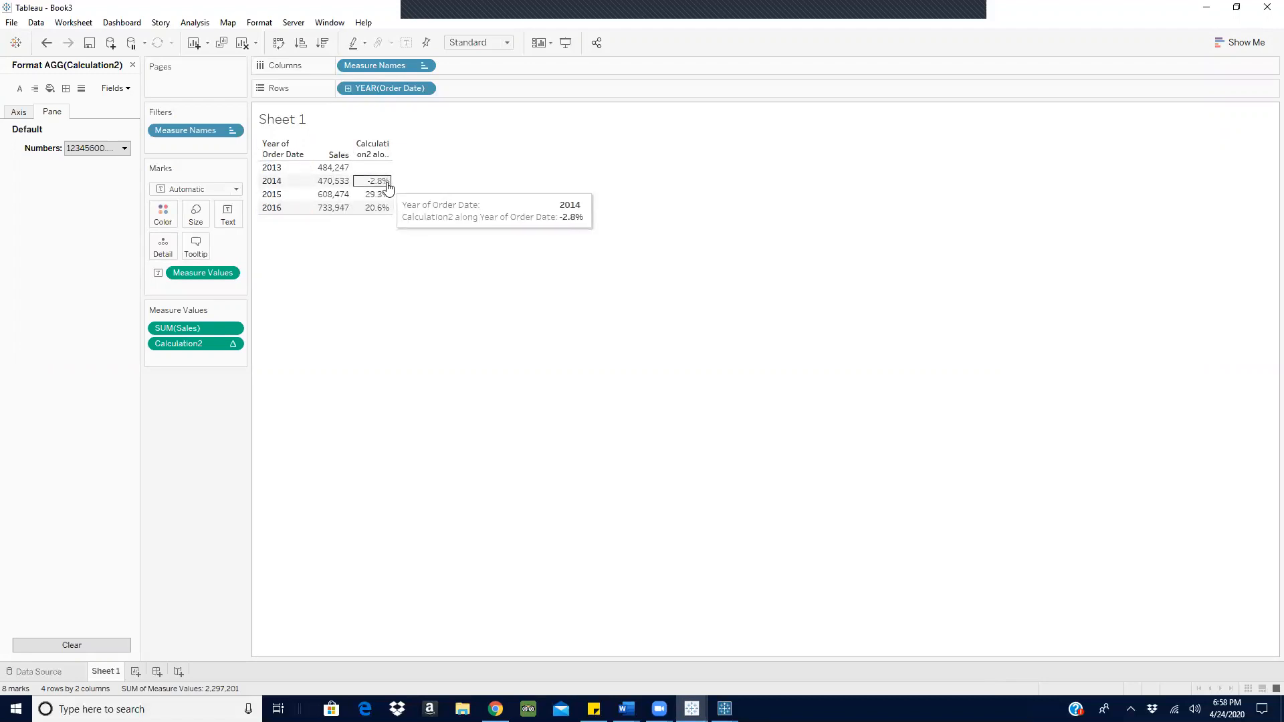
pyautogui.moveTo(339, 168)
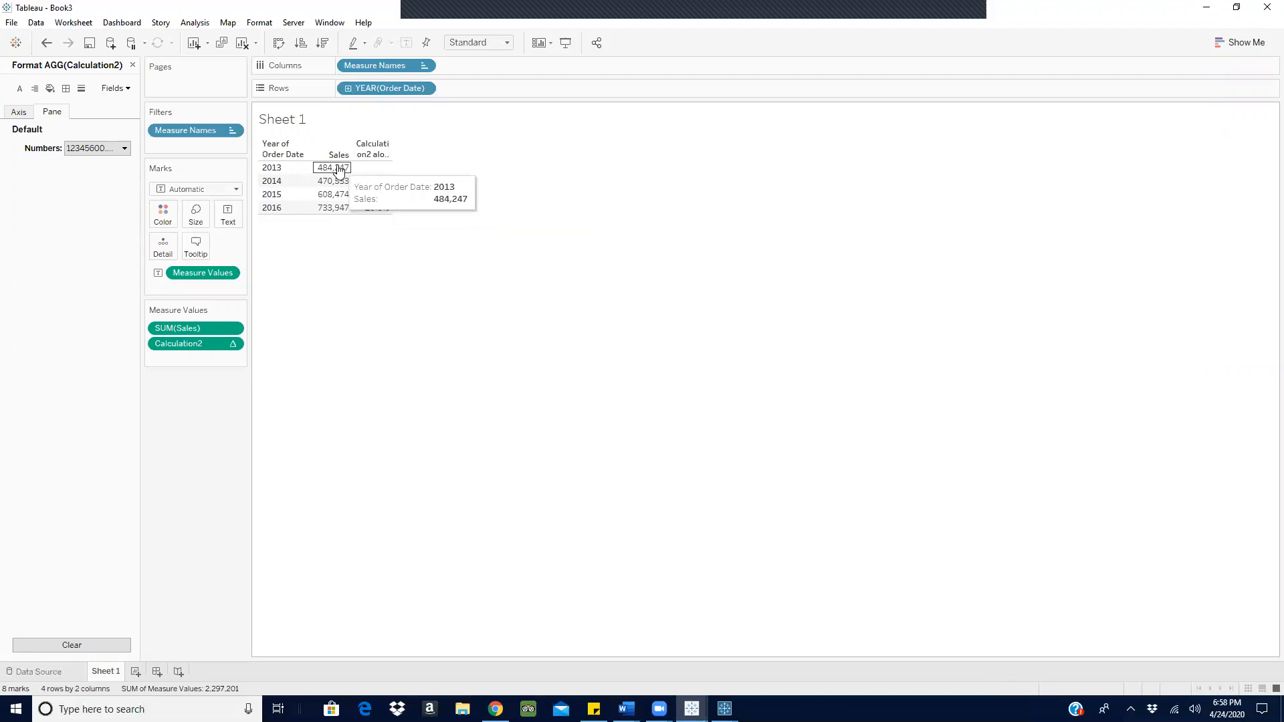
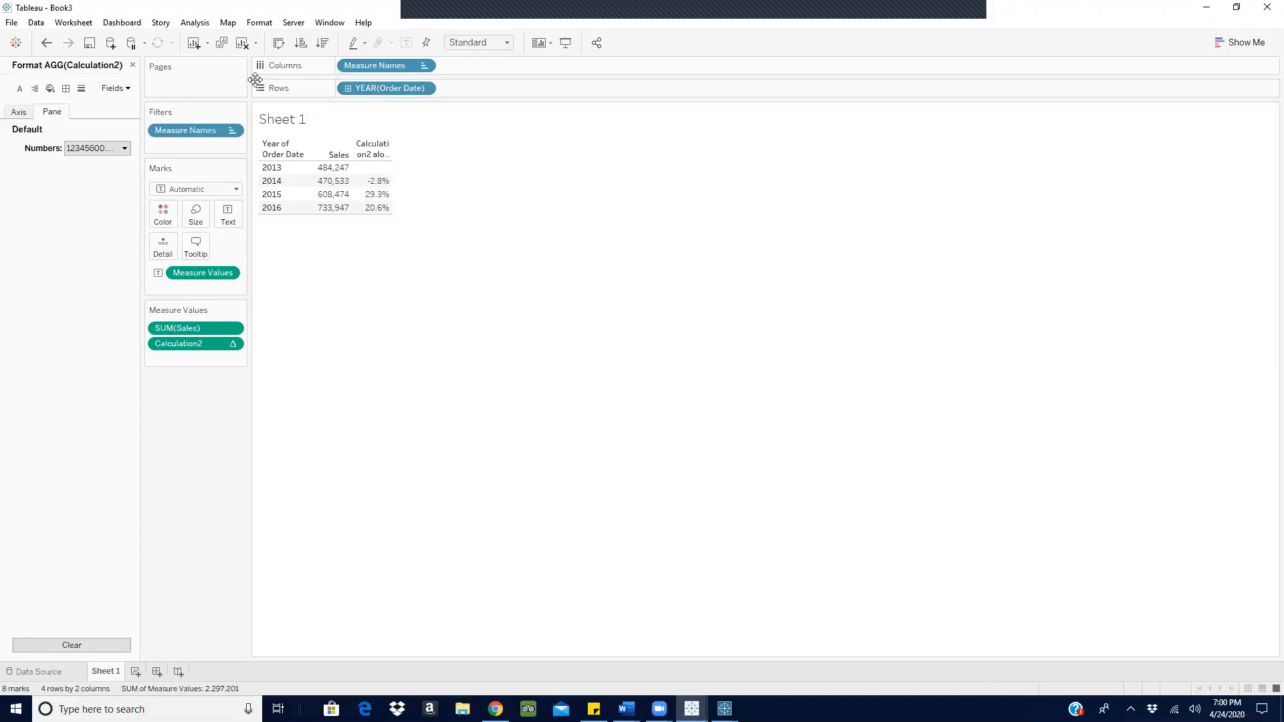
# Convert the table to horizontal bars showing Sales and Calculation2 by year.
pyautogui.click(236, 190)
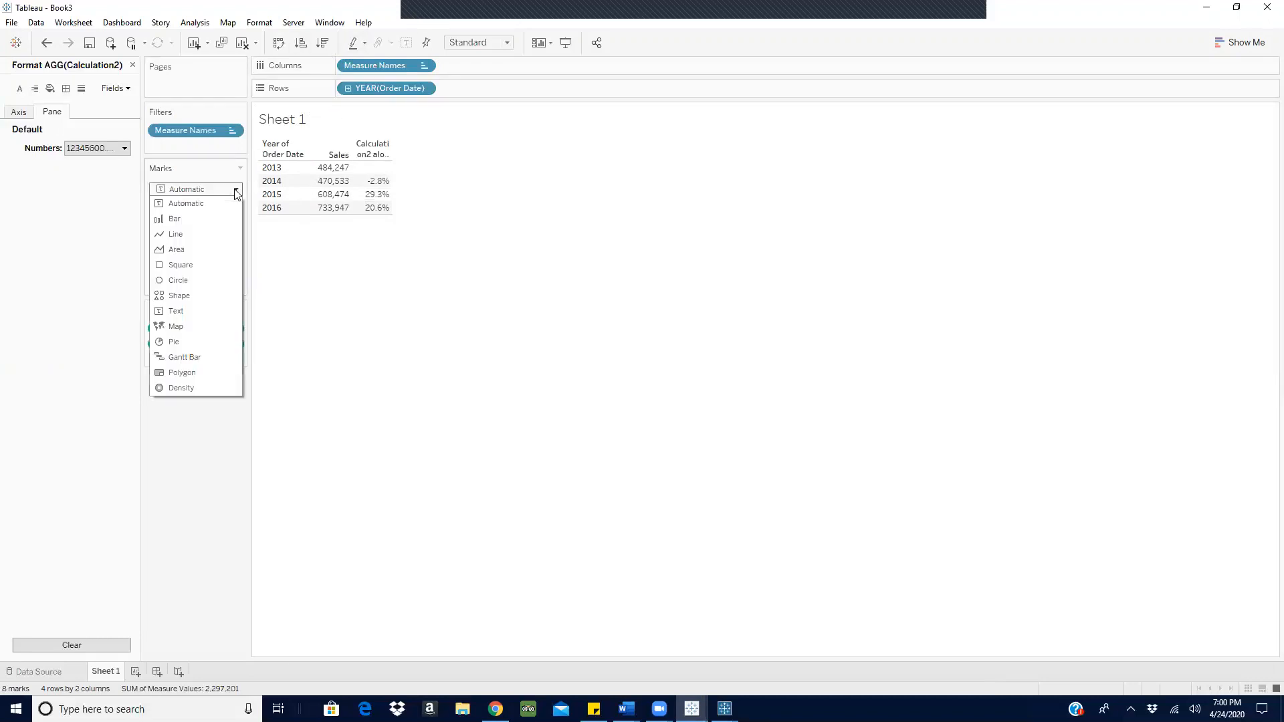
pyautogui.click(175, 219)
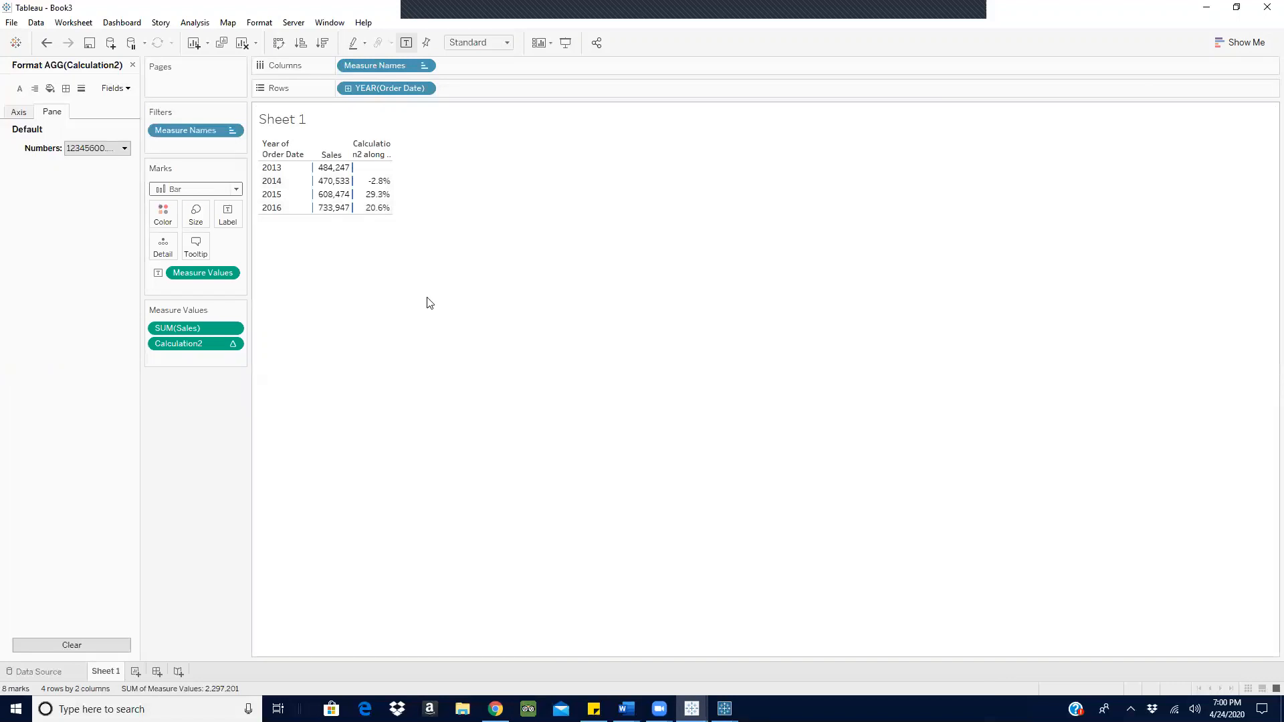
pyautogui.click(132, 65)
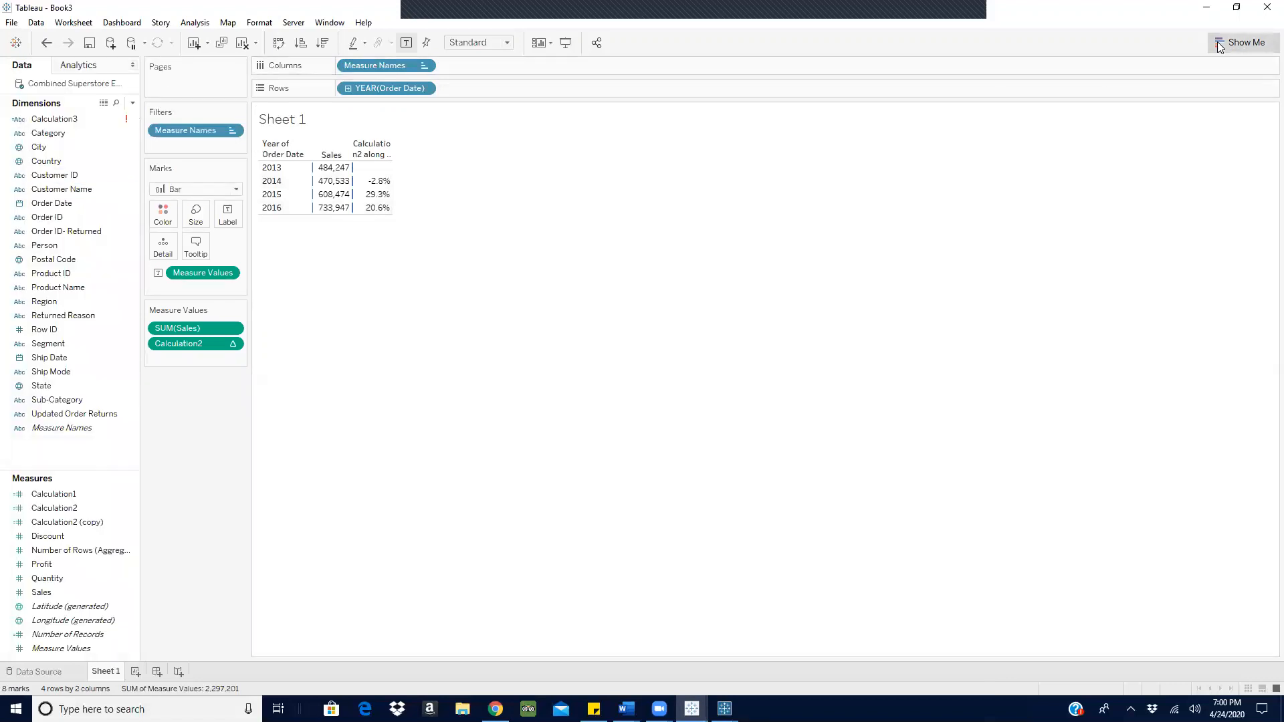
pyautogui.click(1241, 42)
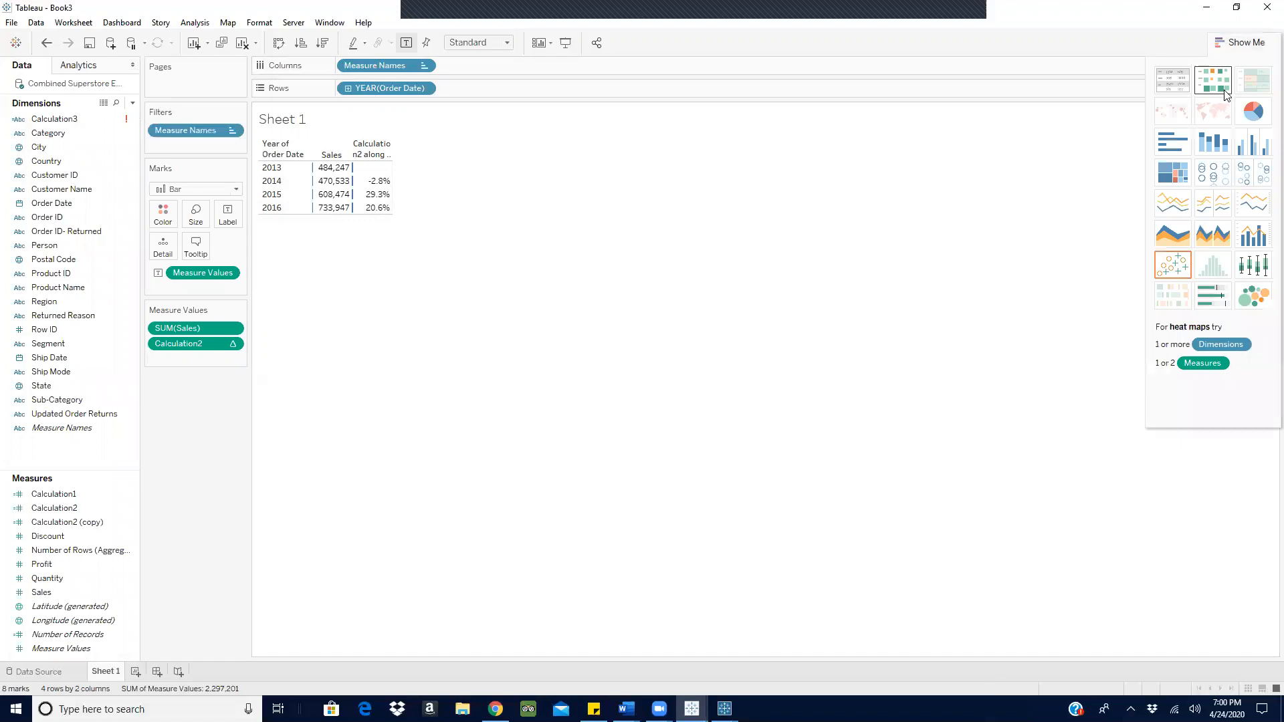
pyautogui.click(1175, 142)
pyautogui.click(1246, 42)
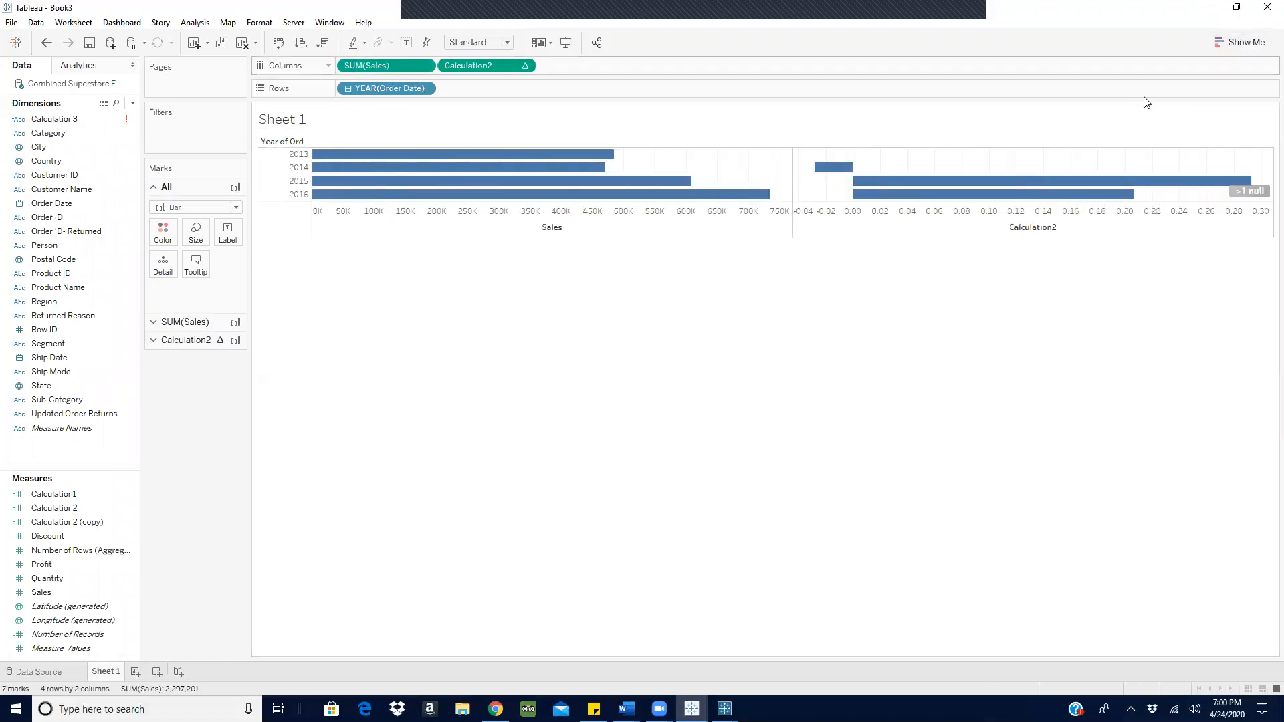
# Enlarge the bar rows and swap rows and columns to get vertical yearly bars for Sales and Calculation2.
pyautogui.click(508, 43)
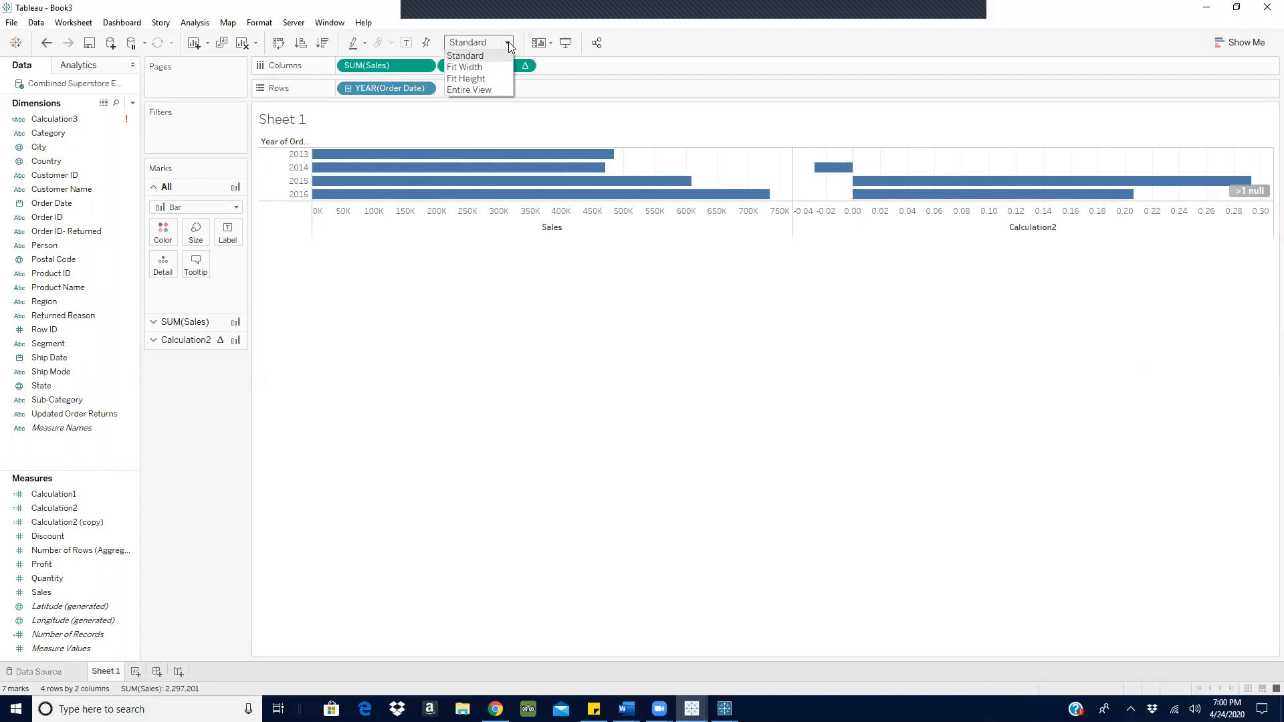
pyautogui.click(445, 209)
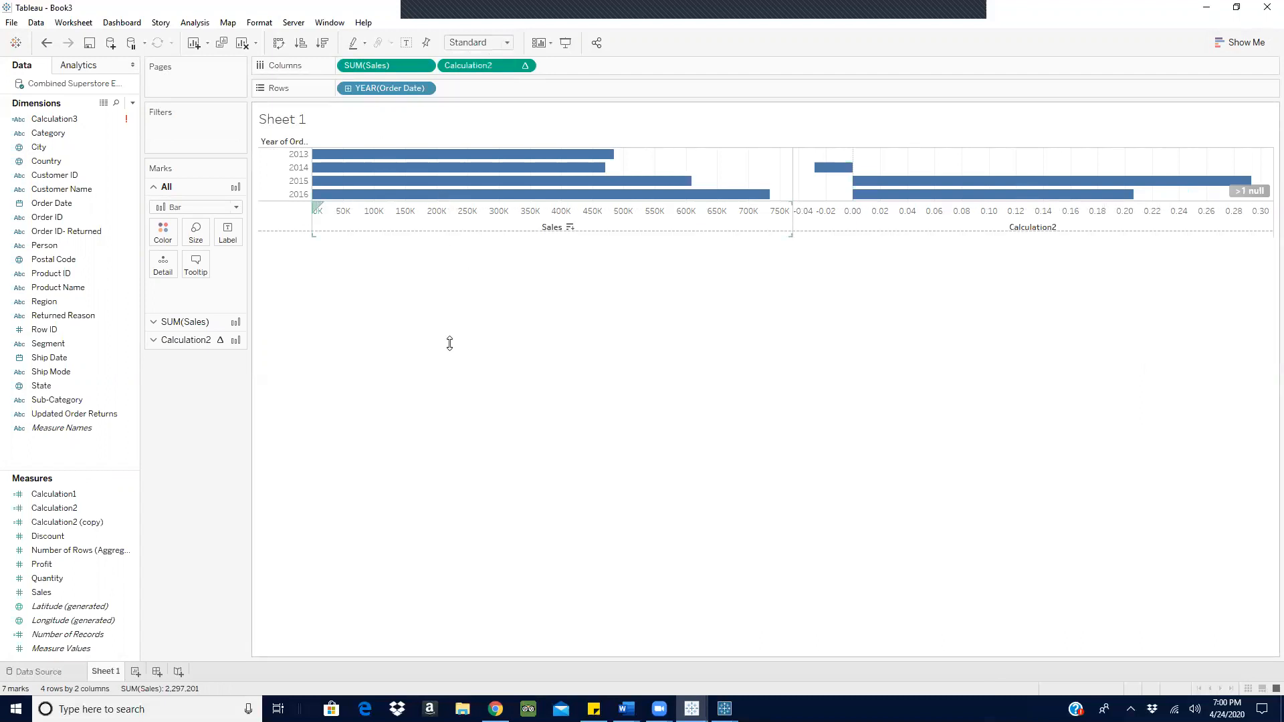
pyautogui.moveTo(450, 365); pyautogui.dragTo(450, 364)
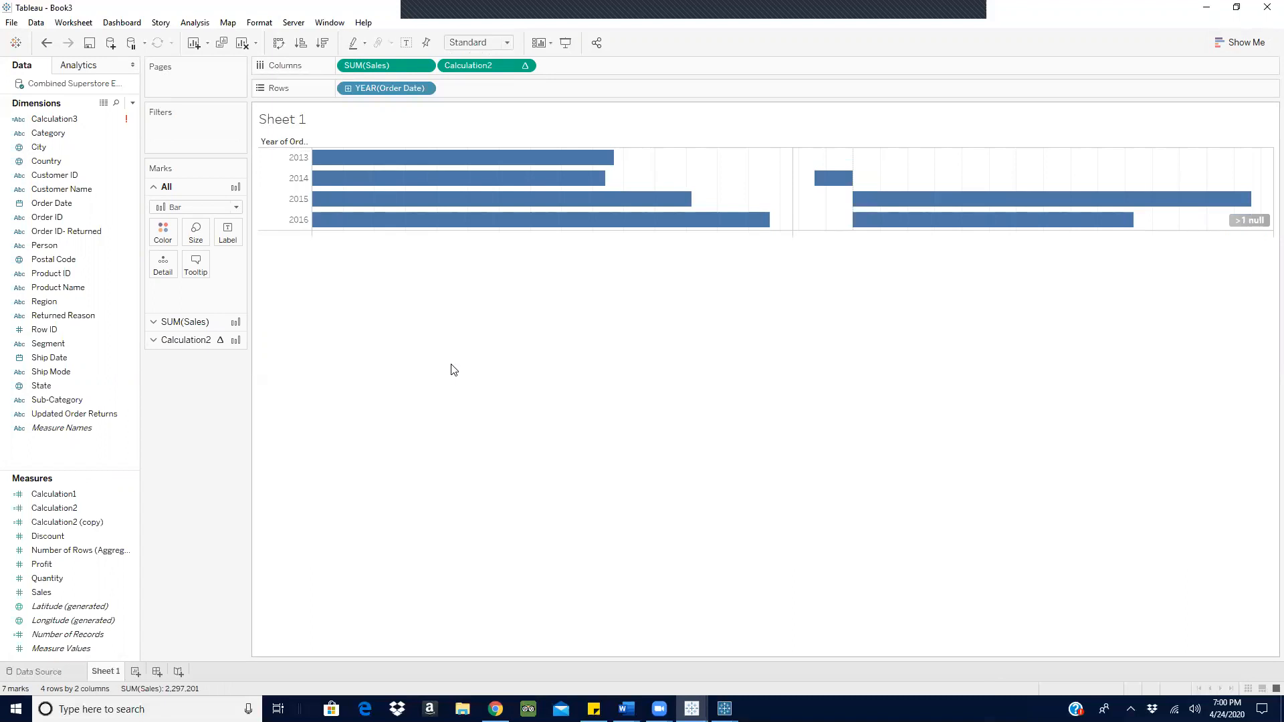
pyautogui.click(279, 44)
pyautogui.moveTo(404, 321)
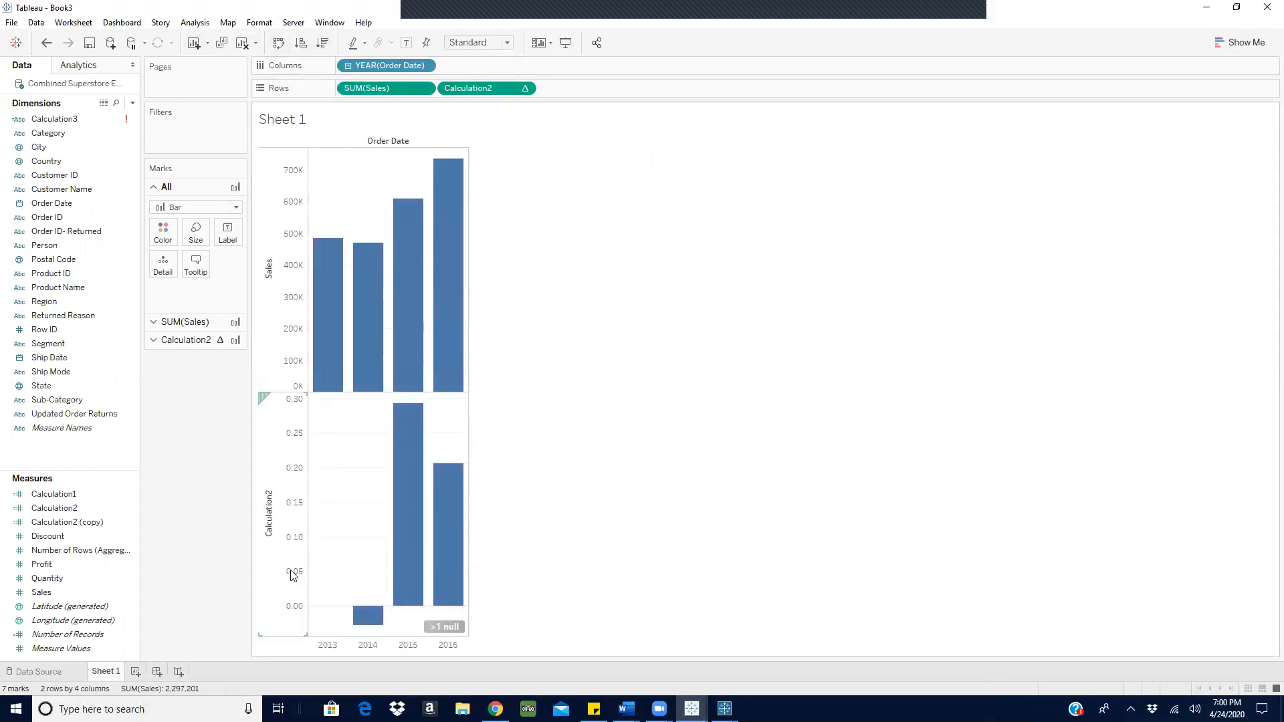
pyautogui.moveTo(368, 627)
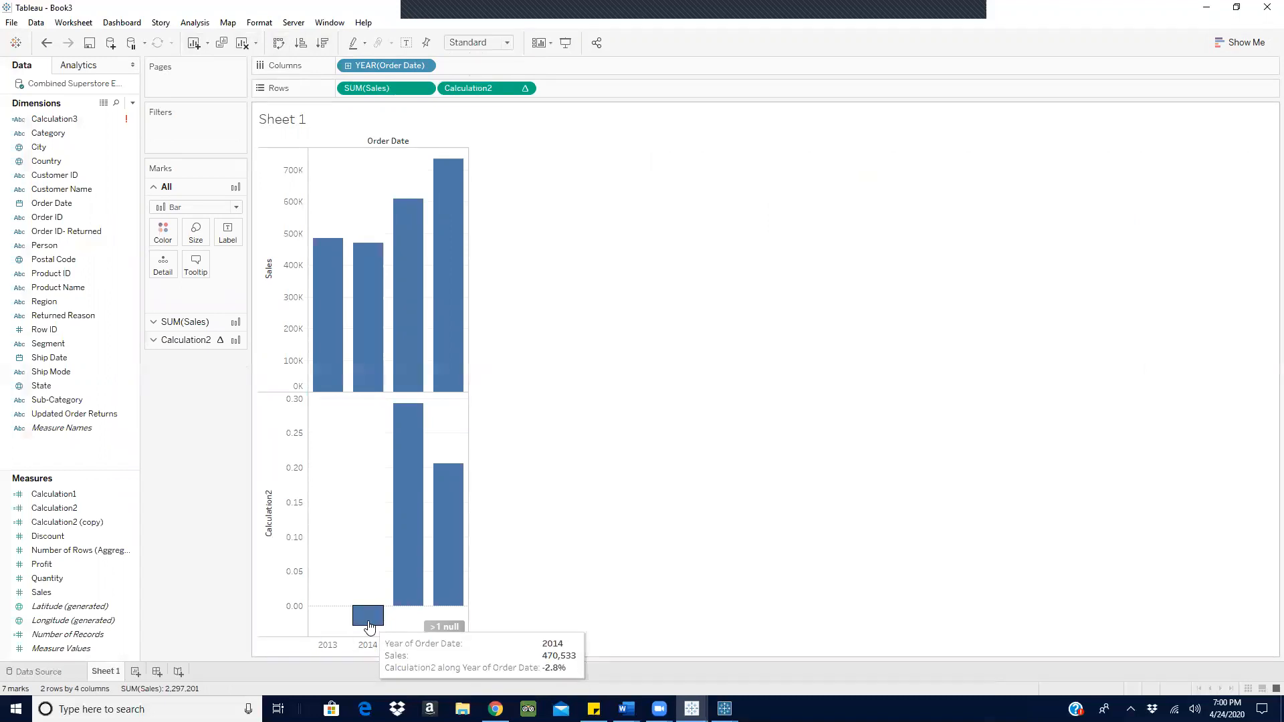
pyautogui.moveTo(409, 592)
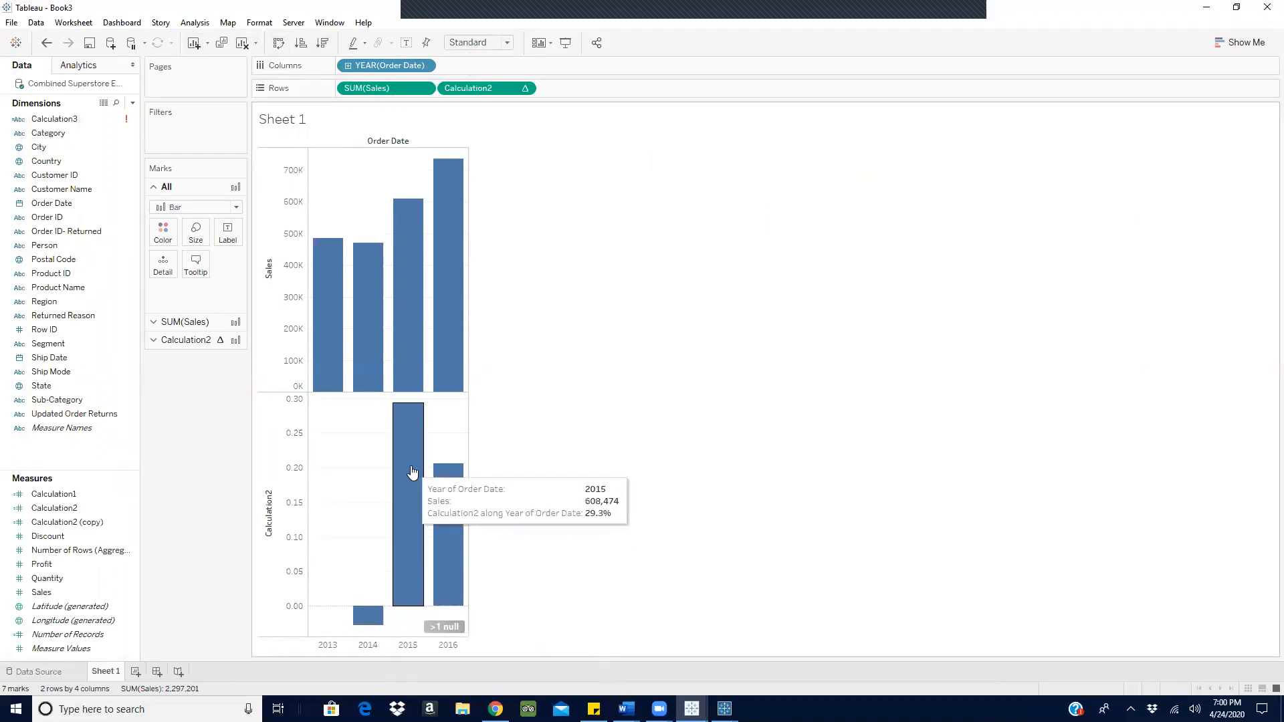
# Show mark labels on the bars and combine Calculation2 with Sales as a dual axis.
pyautogui.click(409, 43)
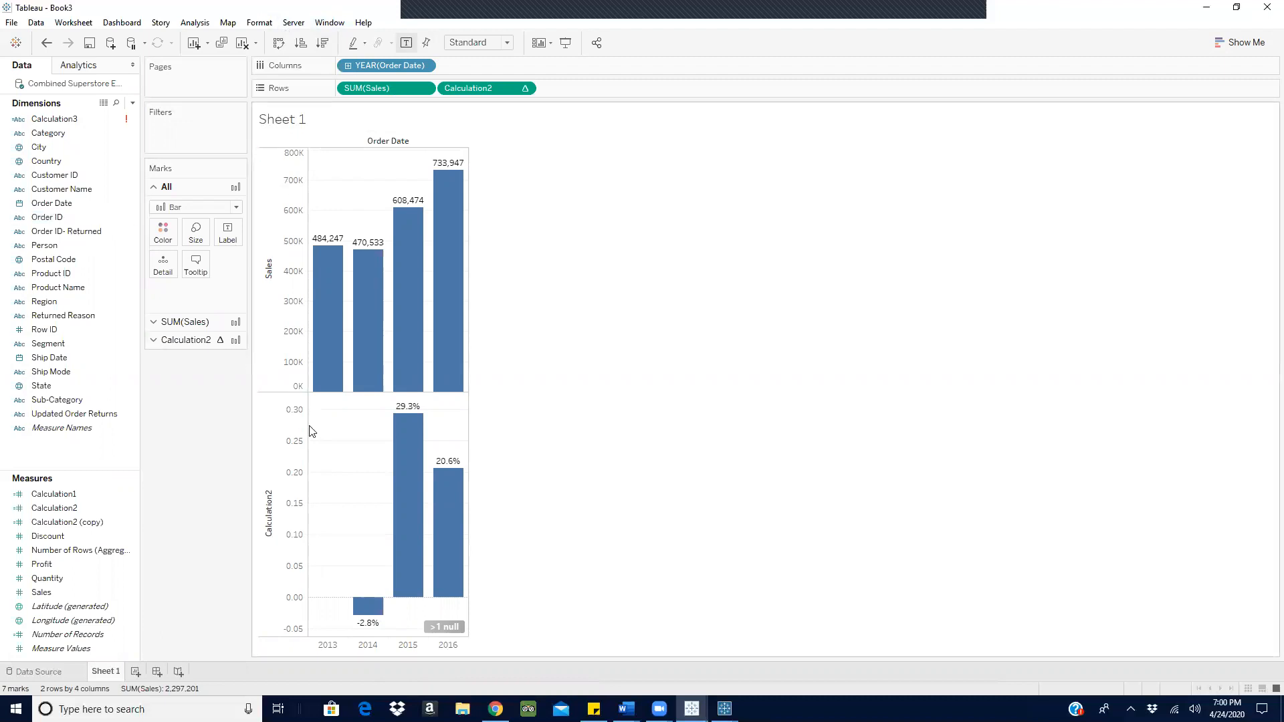
pyautogui.click(270, 471)
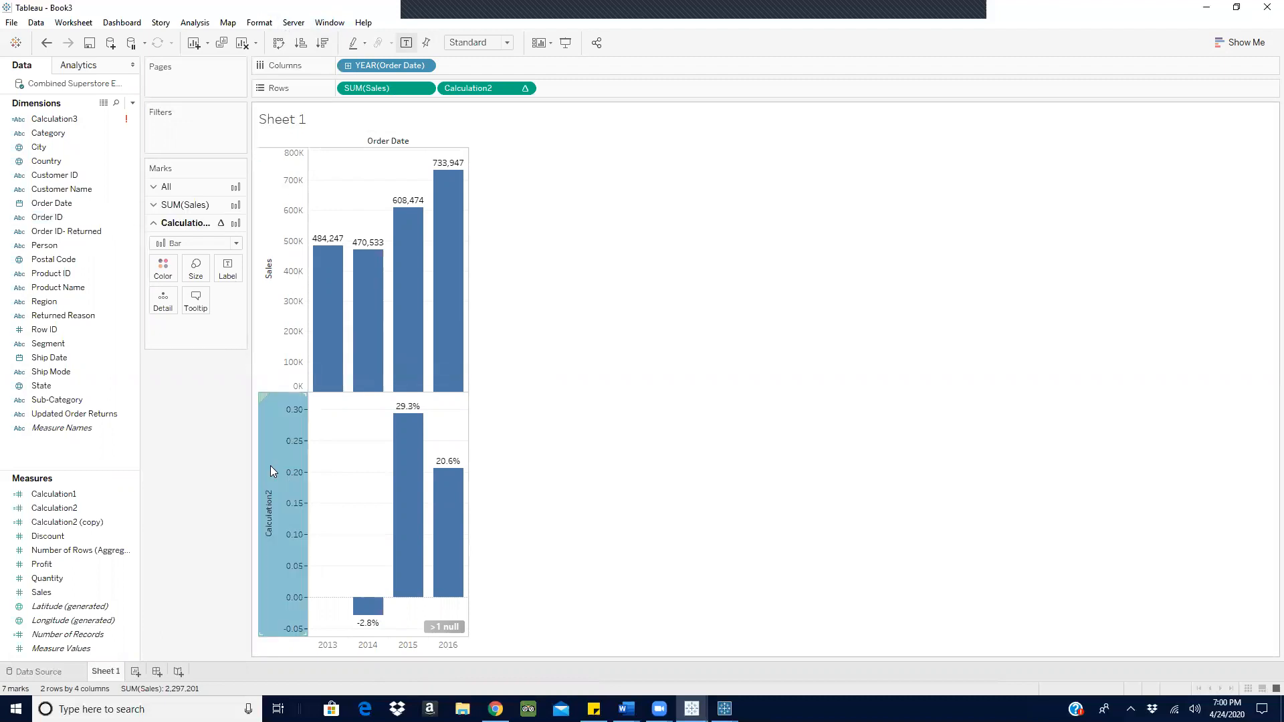
pyautogui.rightClick(270, 466)
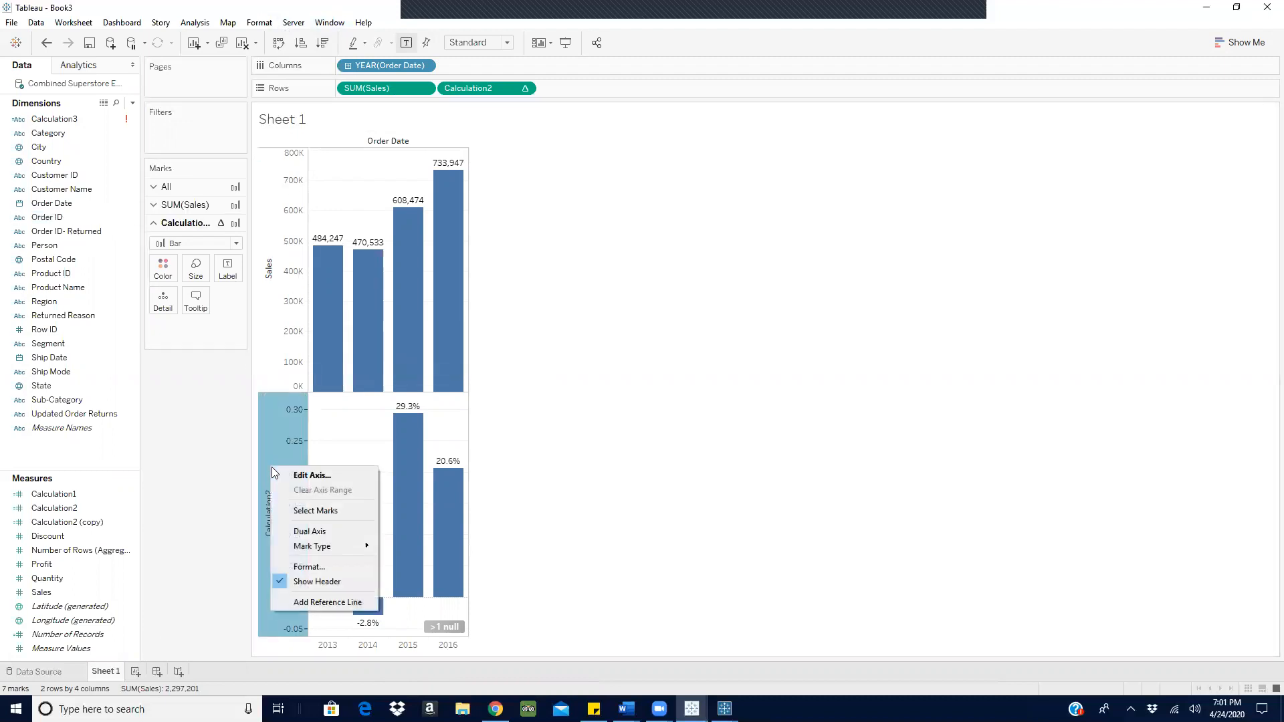
pyautogui.click(282, 531)
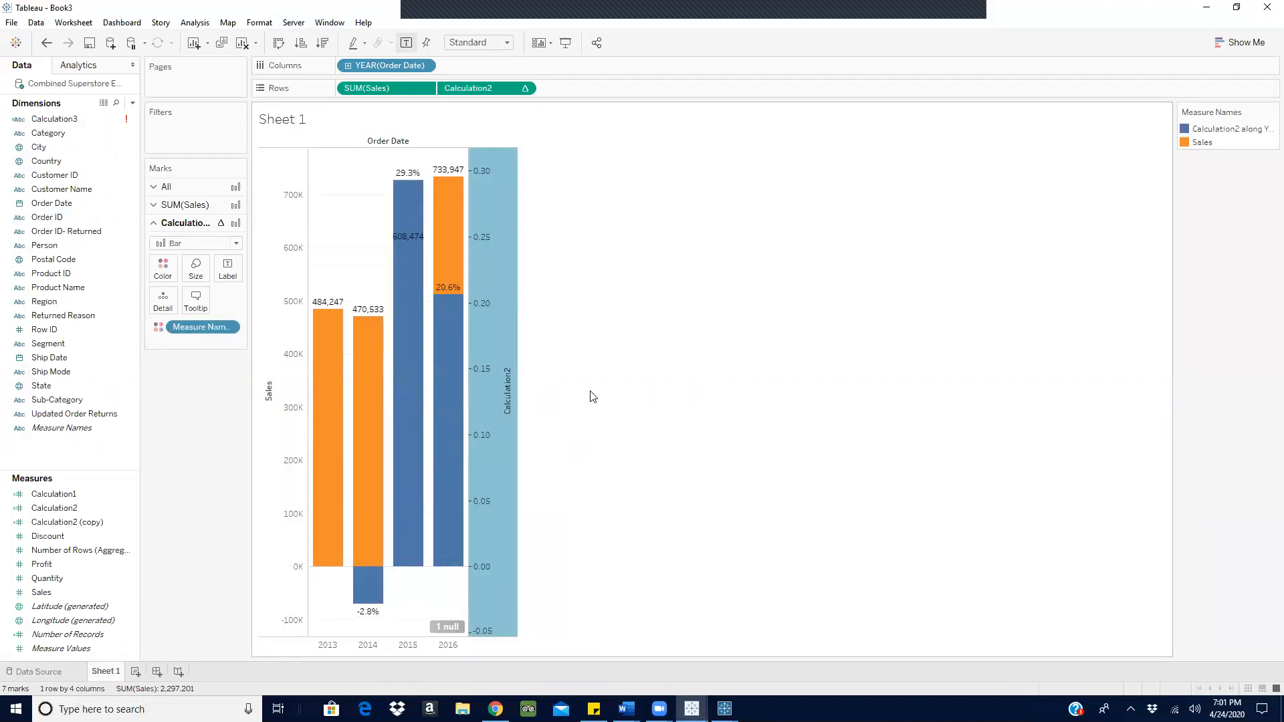
# Try synchronizing the Calculation2 axis with the Sales axis.
pyautogui.rightClick(490, 404)
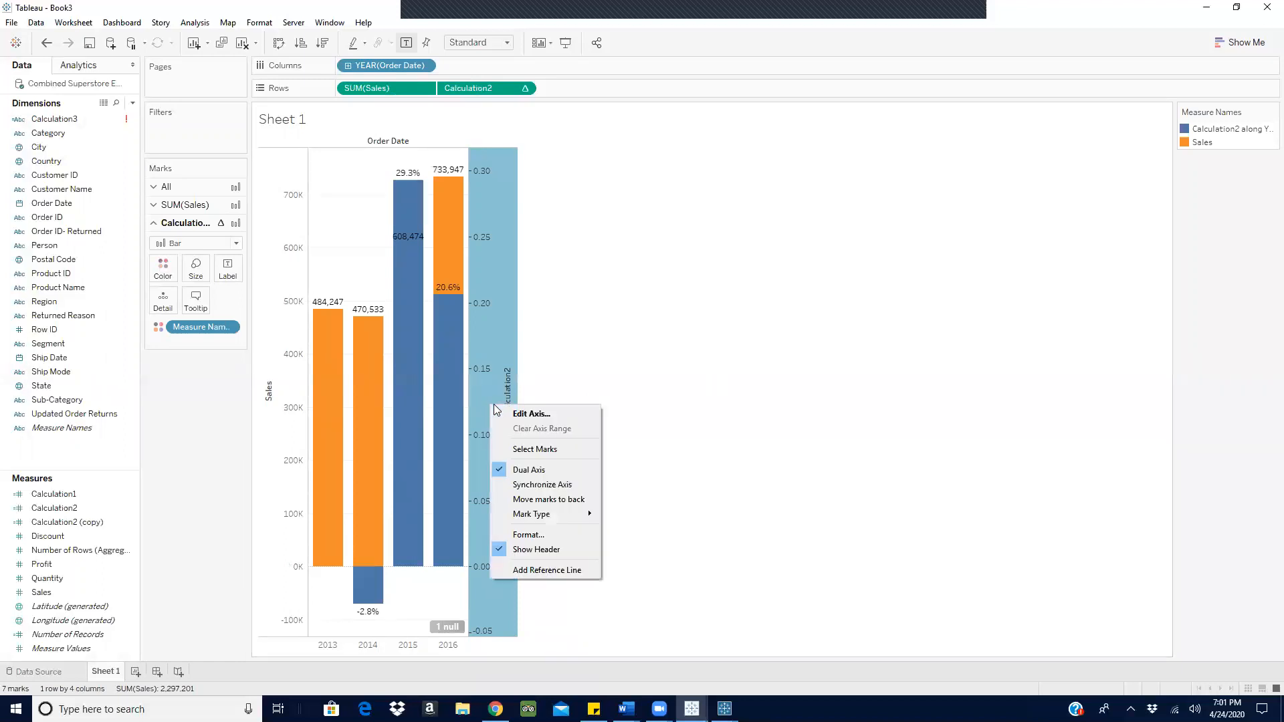
pyautogui.click(511, 481)
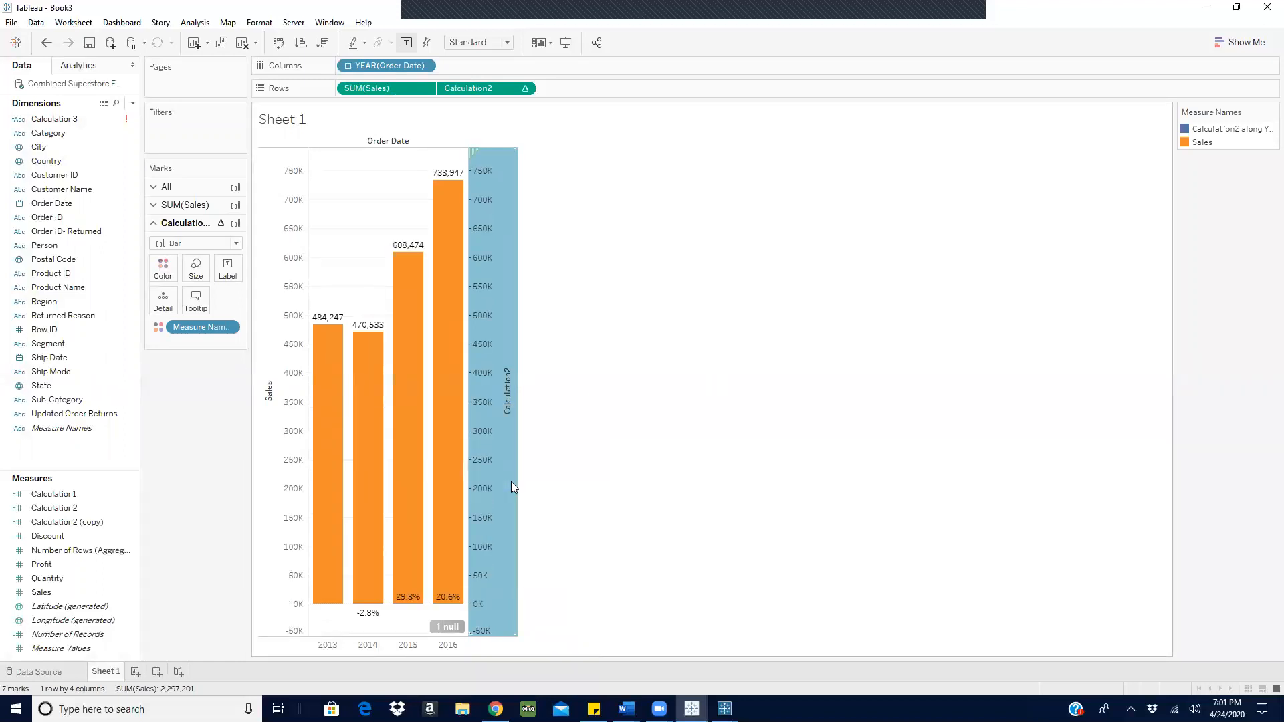
pyautogui.moveTo(495, 489)
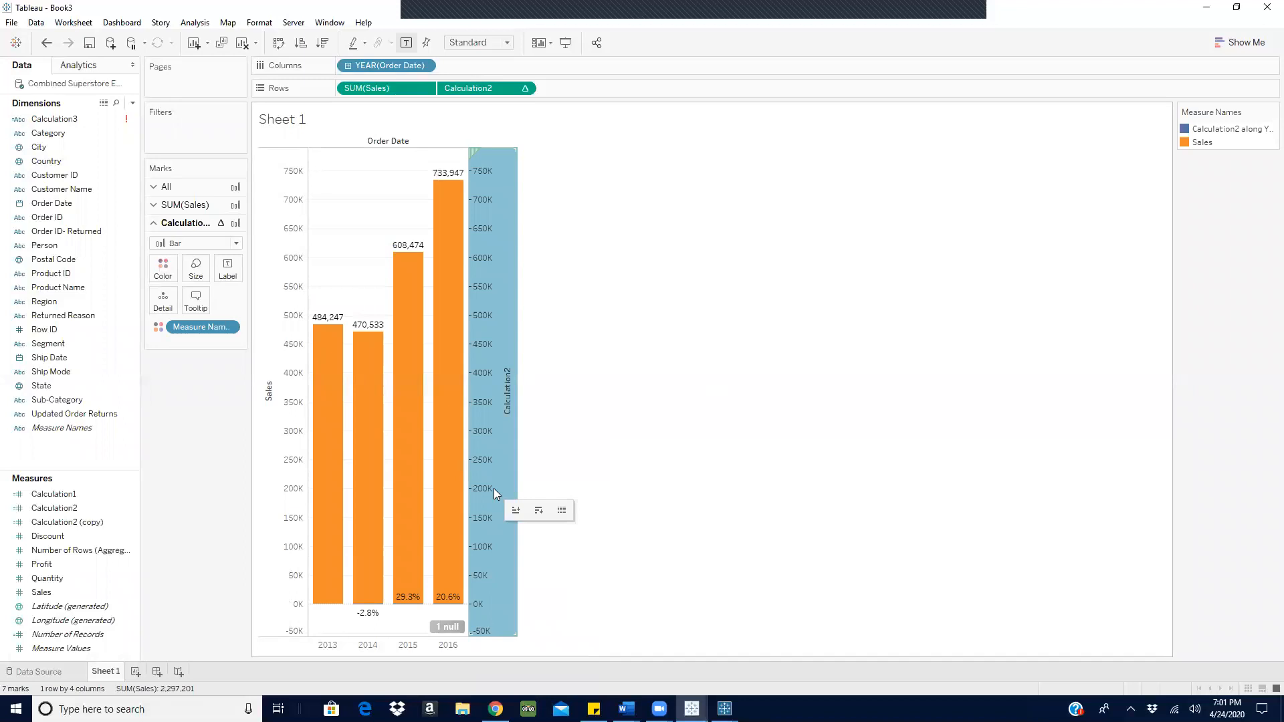
pyautogui.hotkey('ctrl', 'z')
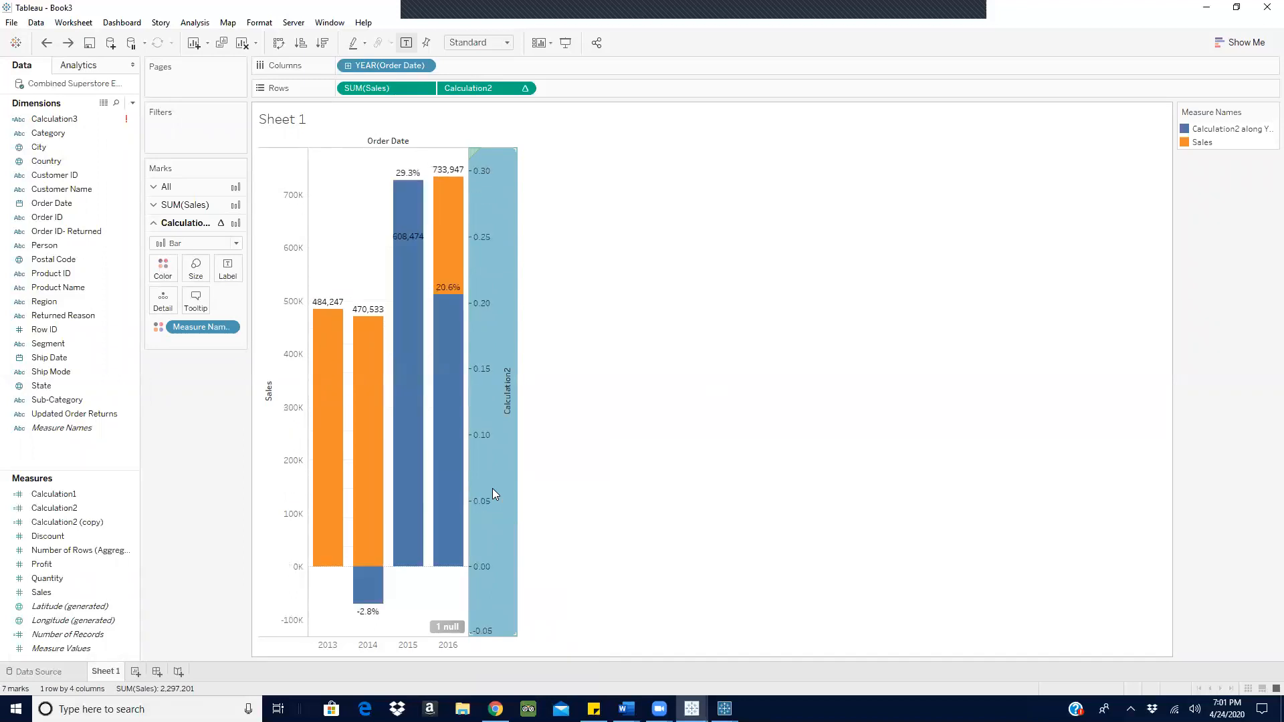
# Hide the Calculation2 axis header and widen the chart's year columns.
pyautogui.rightClick(475, 355)
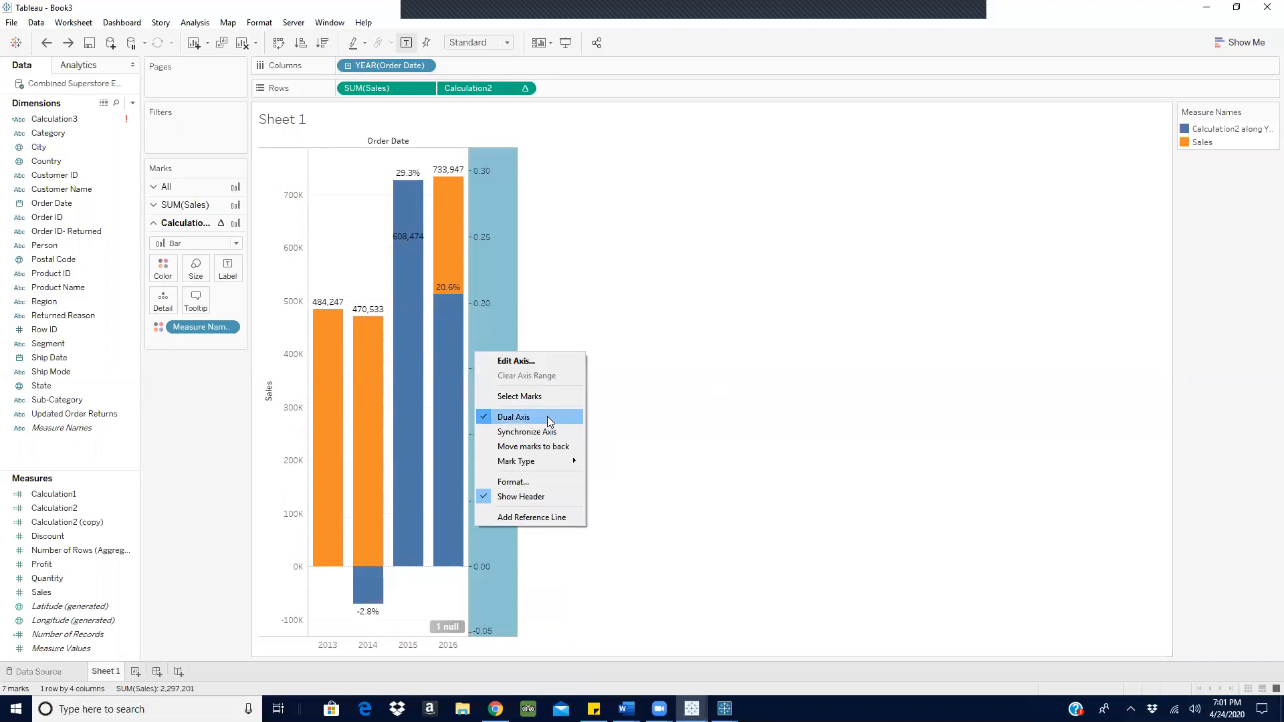
pyautogui.click(488, 499)
pyautogui.rightClick(286, 489)
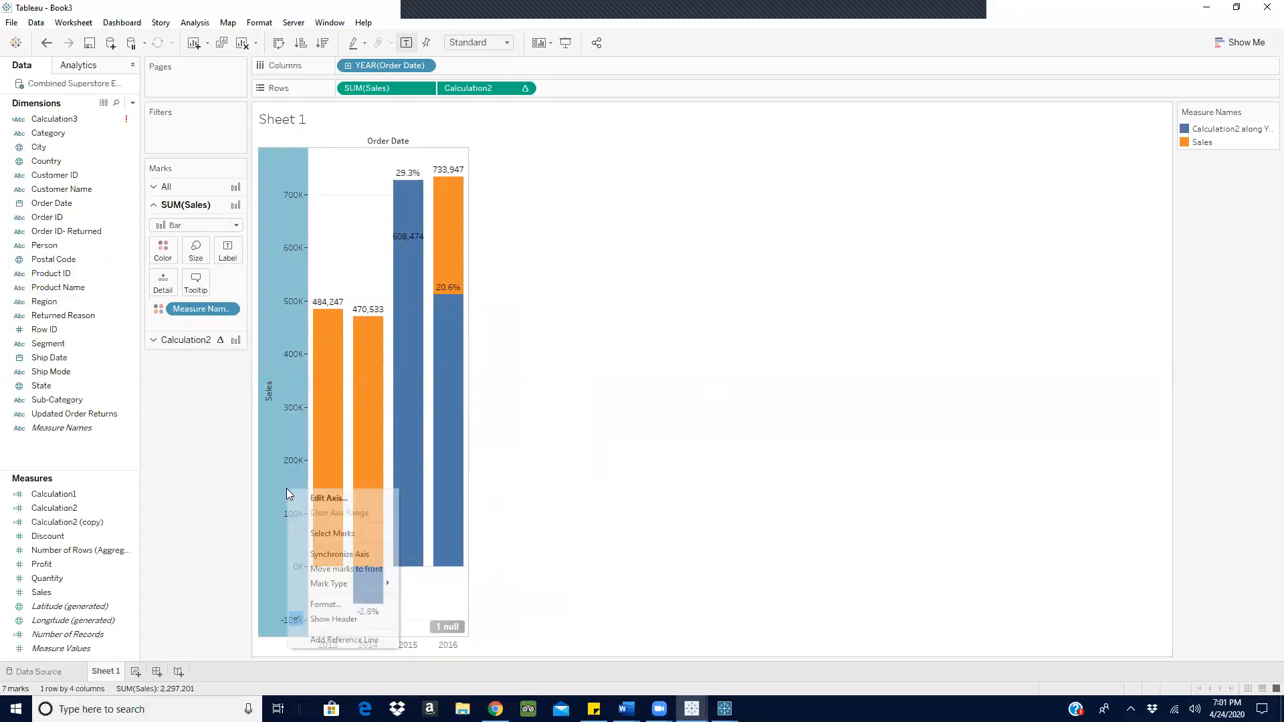
pyautogui.click(288, 625)
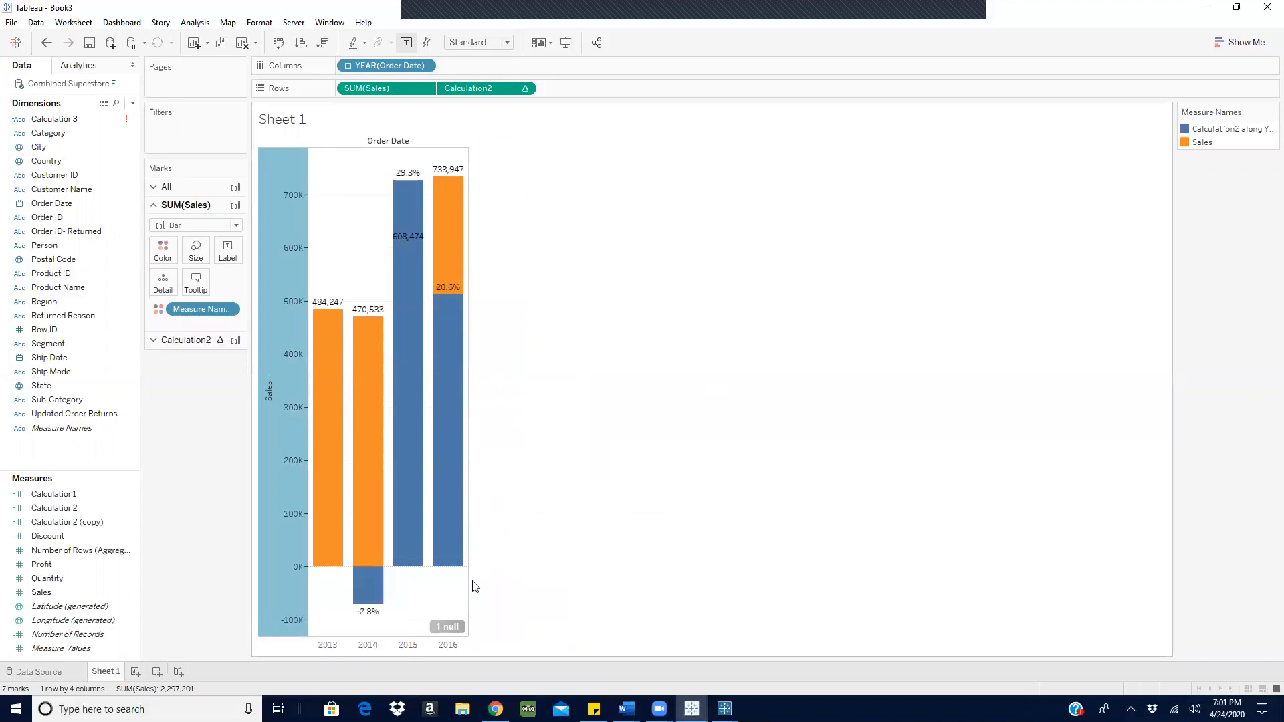
pyautogui.moveTo(469, 555); pyautogui.dragTo(703, 520)
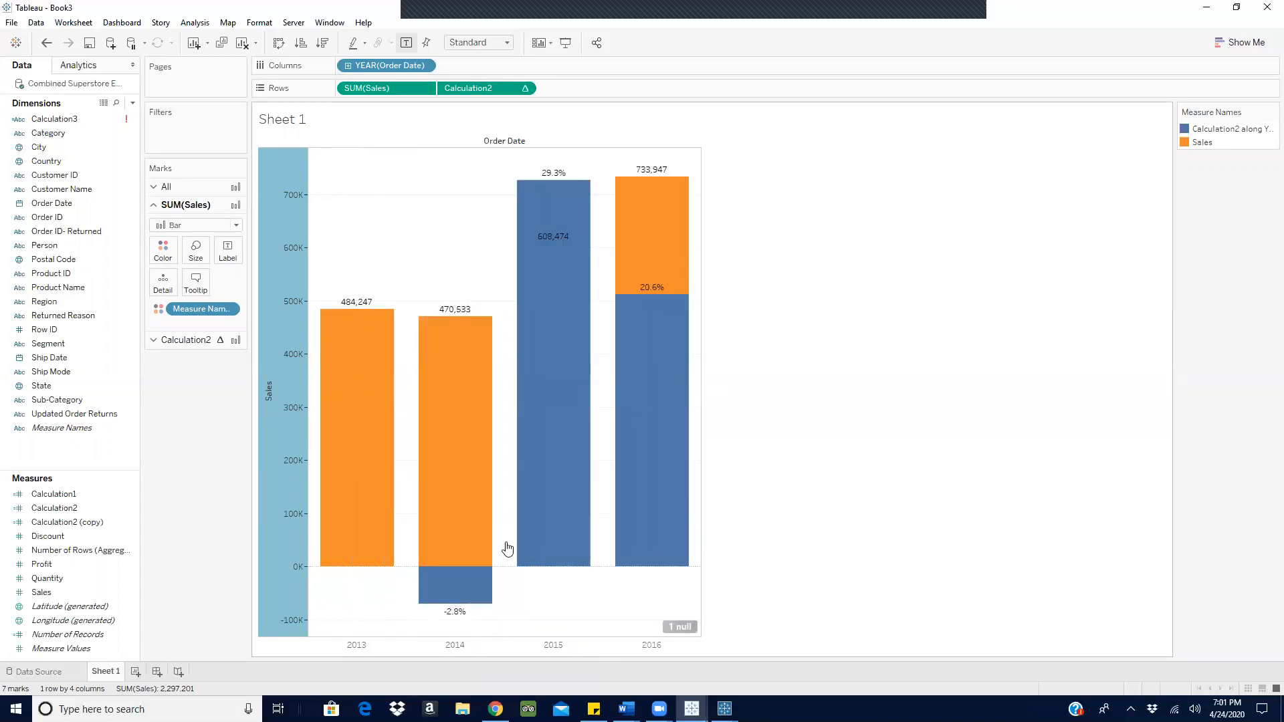
# Narrow the Calculation2 bars so the Sales bars show behind them, and check the yearly bar values.
pyautogui.click(176, 340)
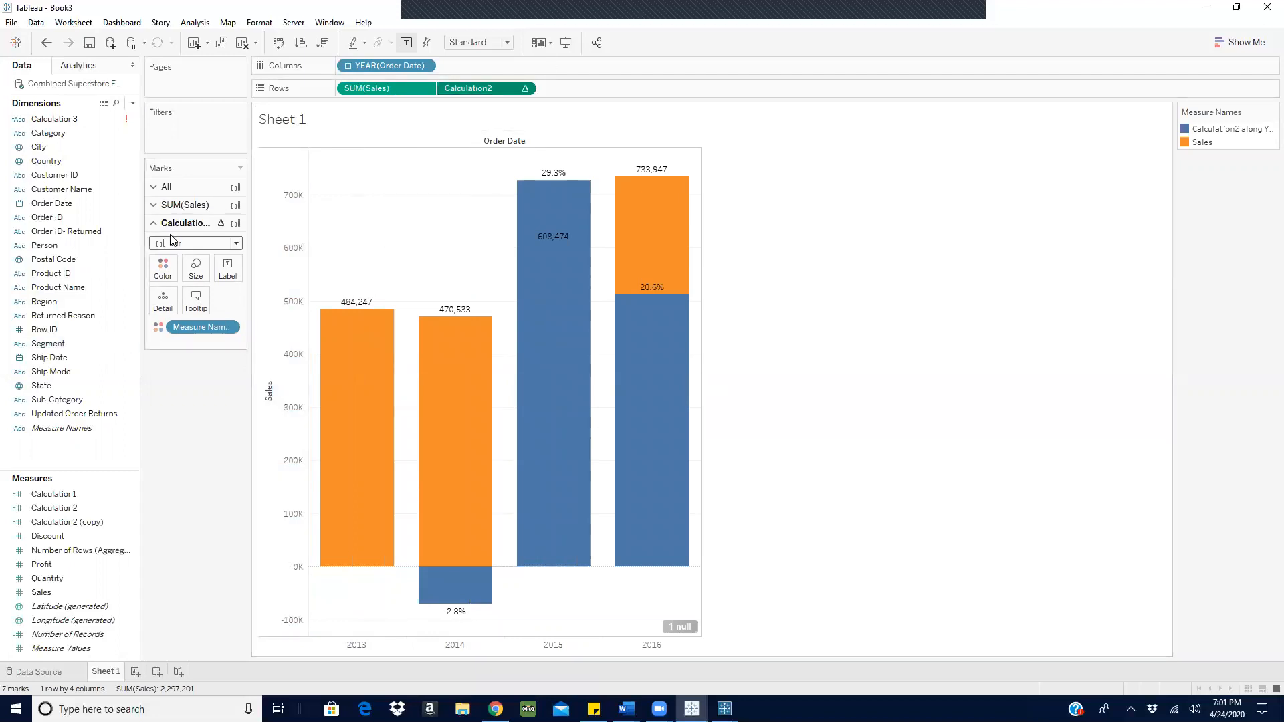
pyautogui.click(195, 267)
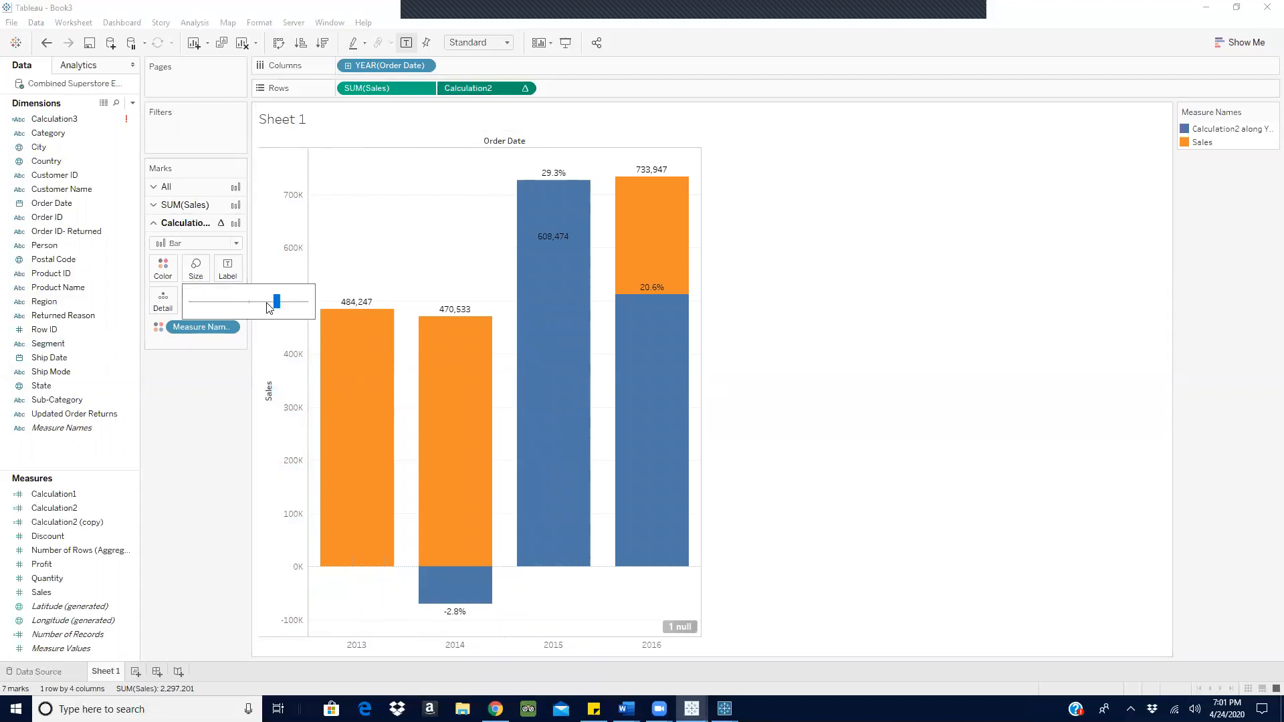
pyautogui.moveTo(267, 305); pyautogui.dragTo(256, 305)
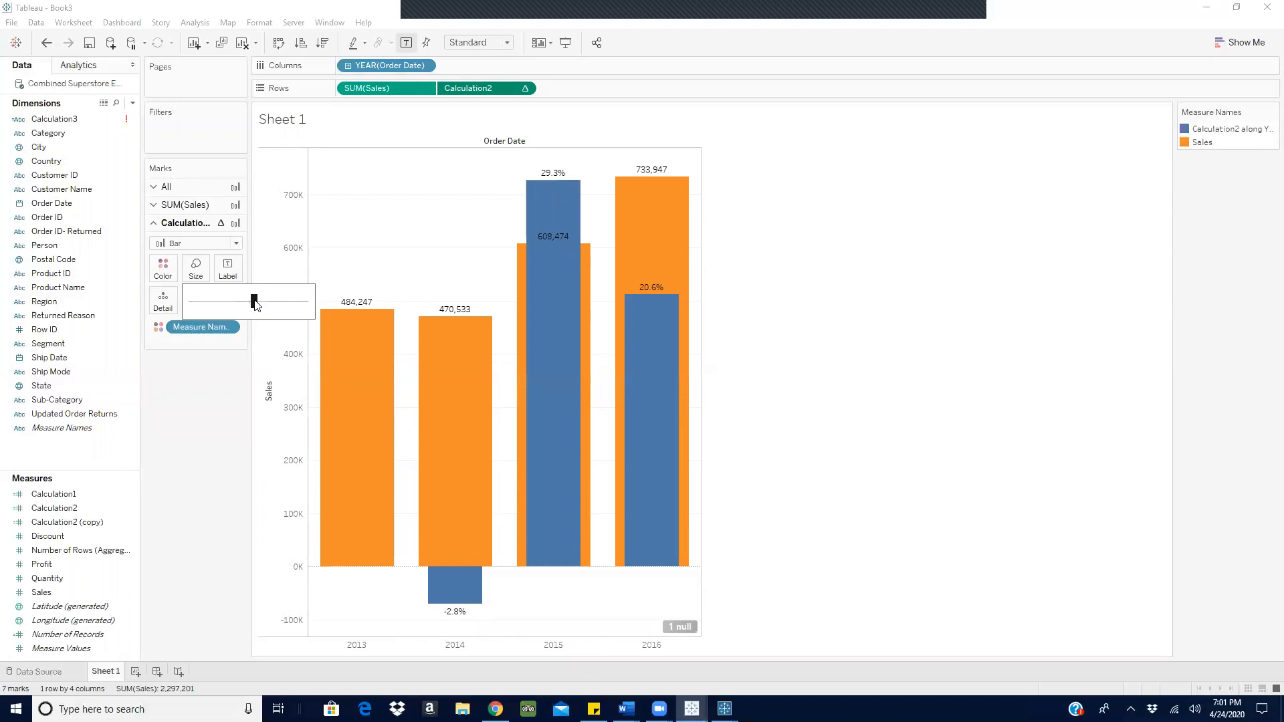
pyautogui.click(803, 265)
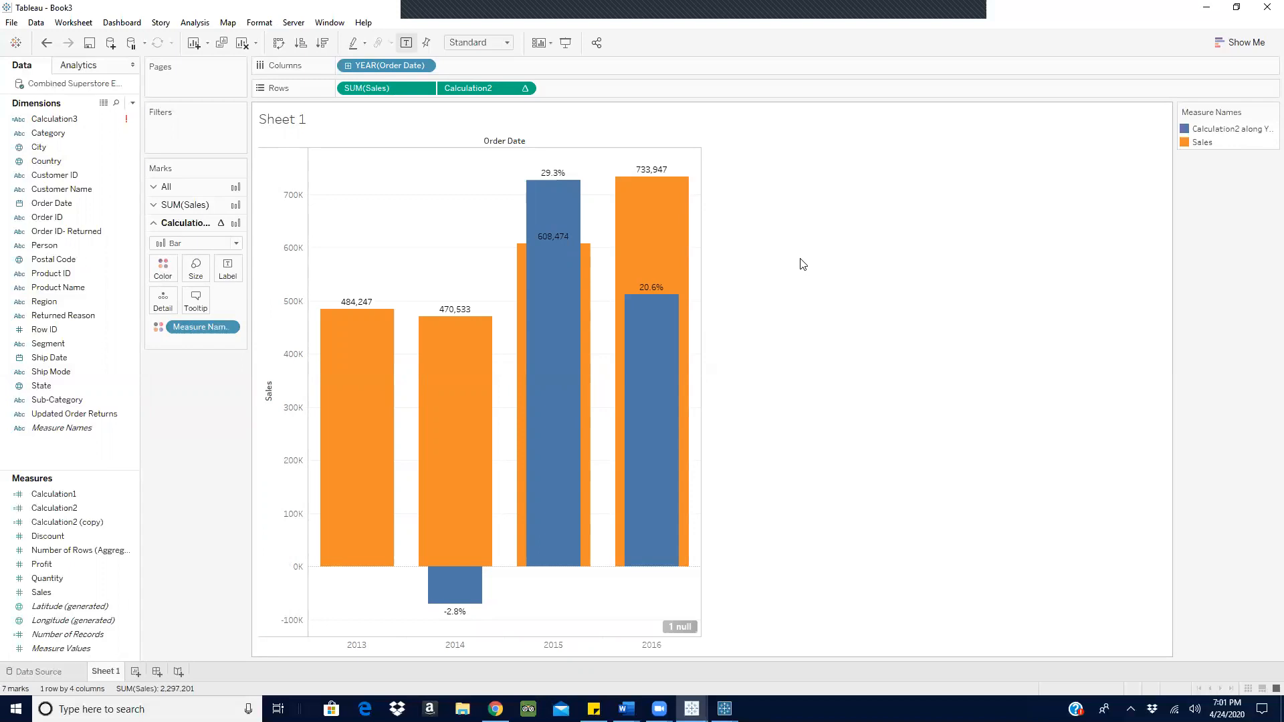
pyautogui.moveTo(457, 316)
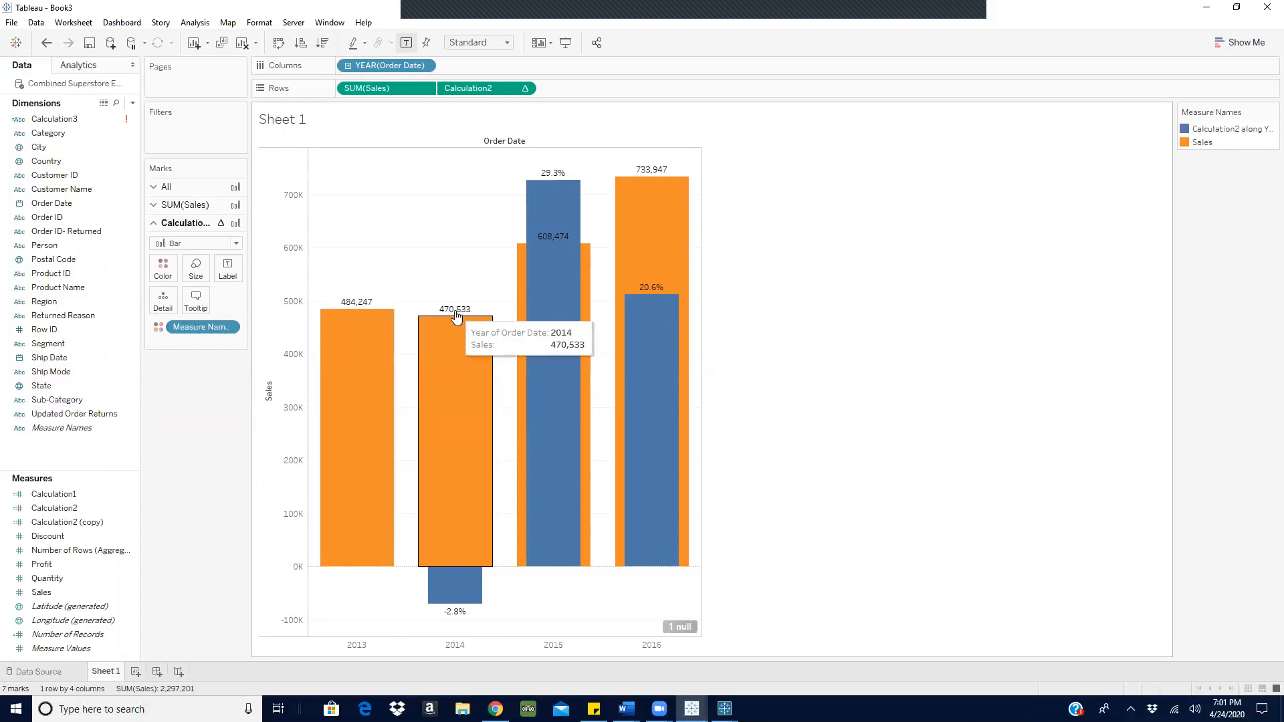
pyautogui.moveTo(569, 251)
pyautogui.moveTo(657, 242)
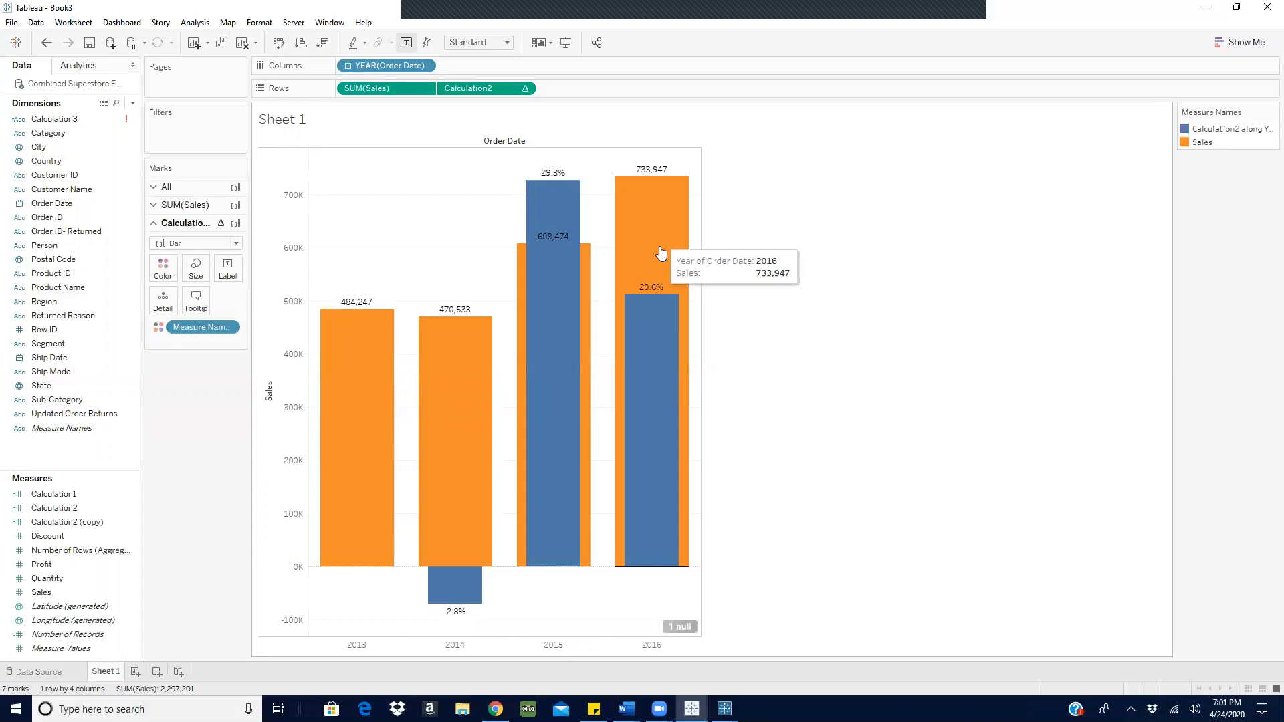
pyautogui.moveTo(641, 303)
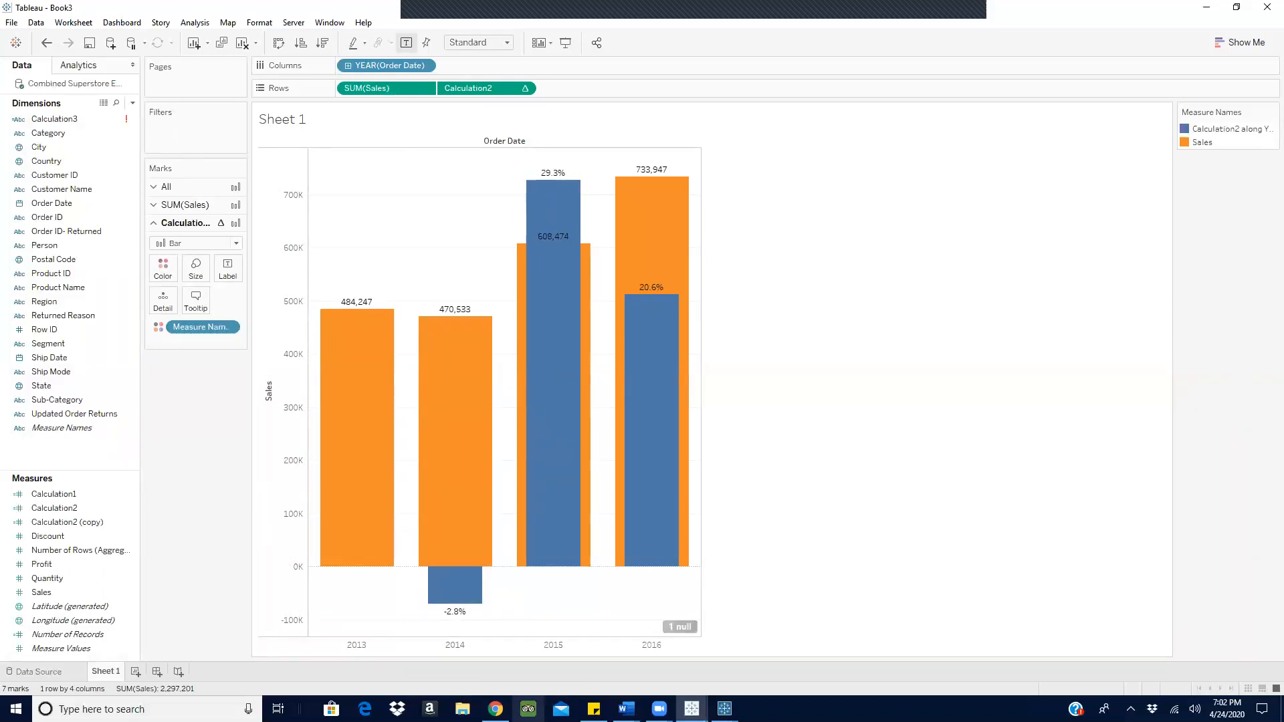
# Switch to Chrome, open the saved Tableau Public profile page, and go to the site's Gallery.
pyautogui.click(495, 709)
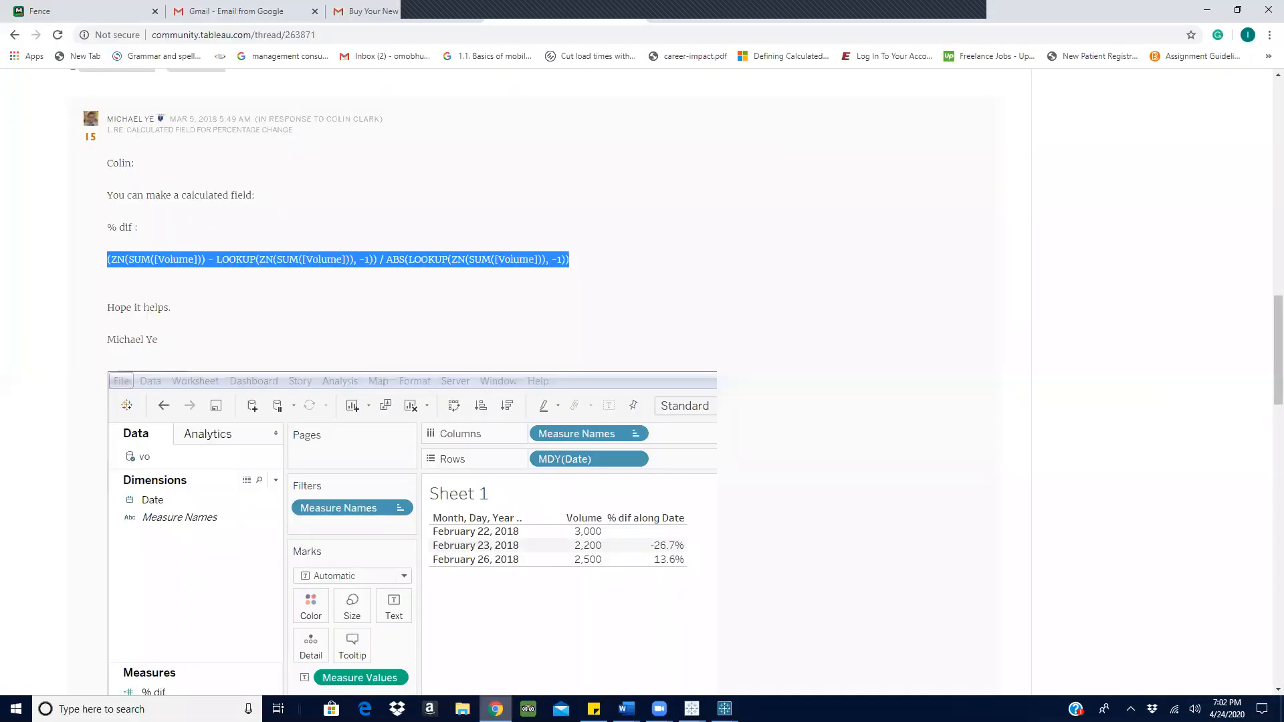
pyautogui.click(457, 31)
pyautogui.write('ta')
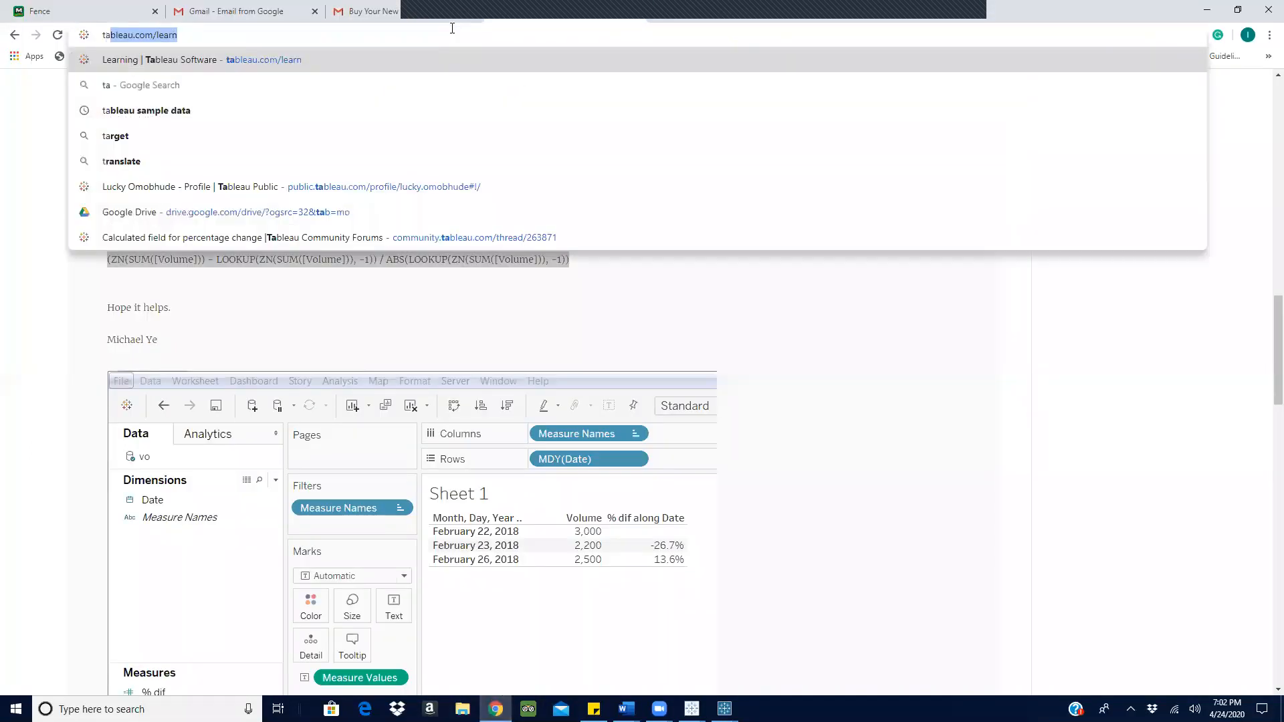
pyautogui.write('ble')
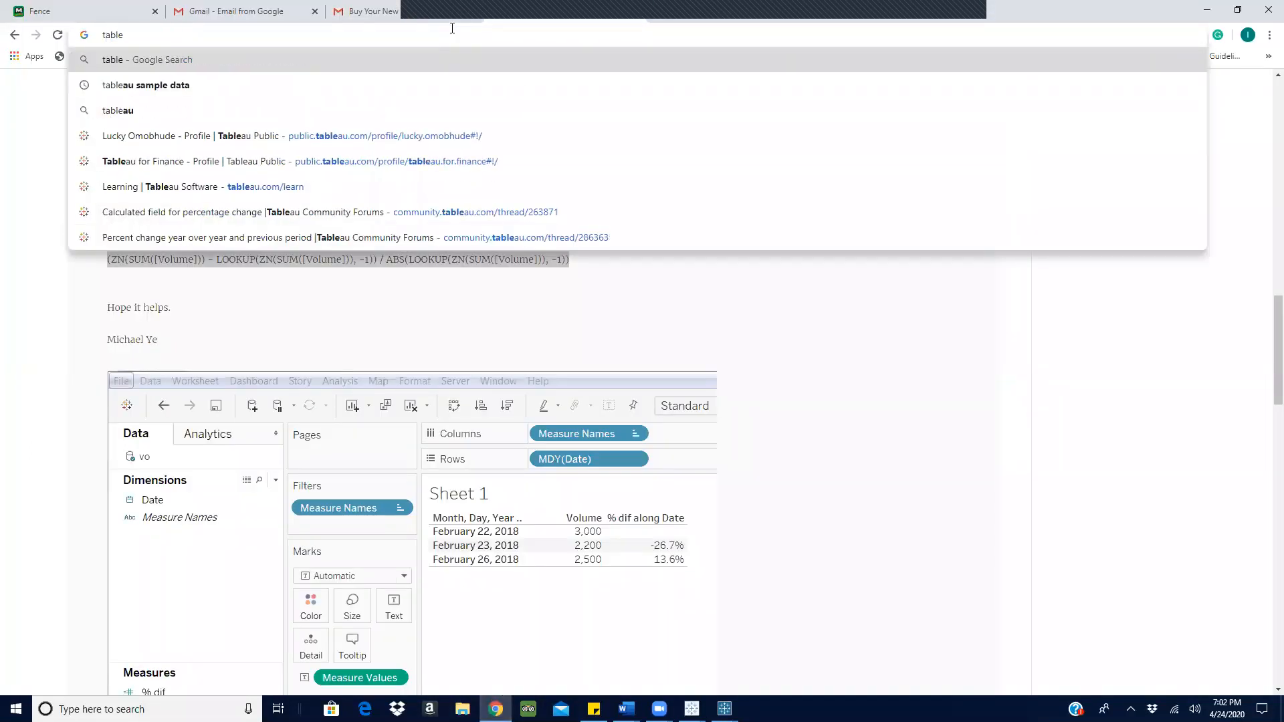
pyautogui.click(247, 136)
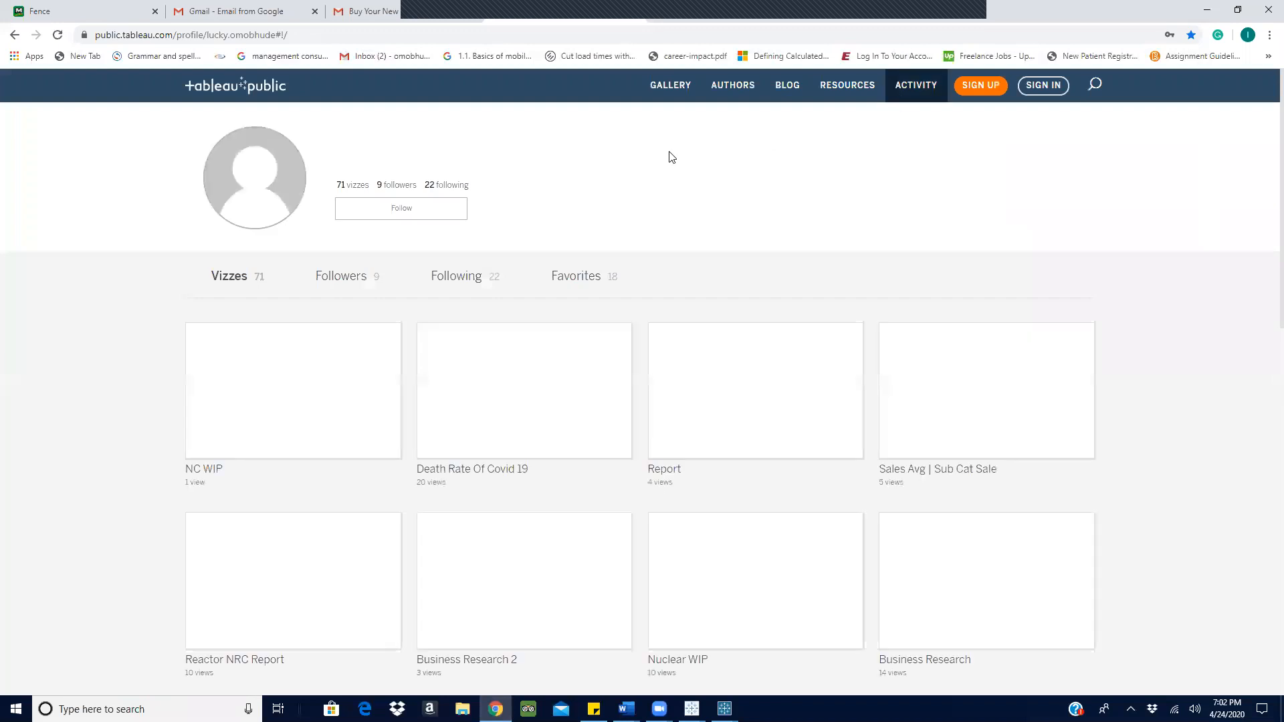
pyautogui.click(681, 87)
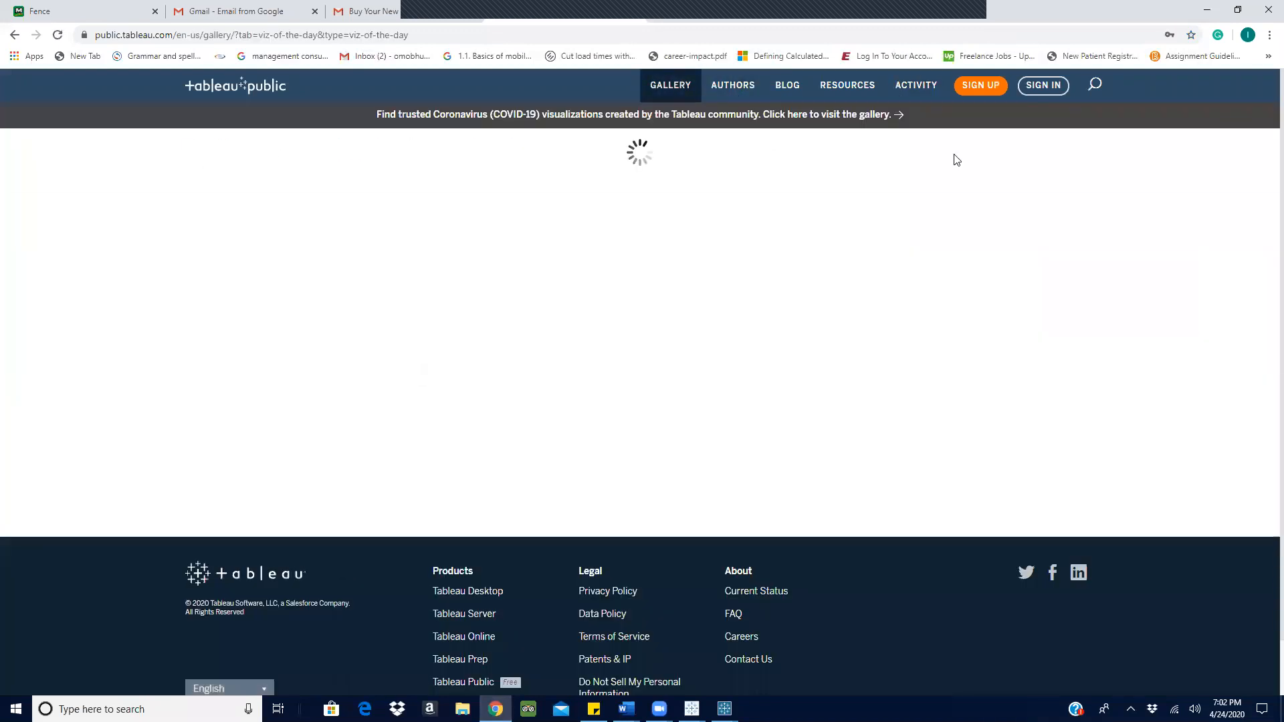
# Browse the Viz of the Day gallery on Tableau Public for example visualizations.
pyautogui.scroll(-5, 591, 362)
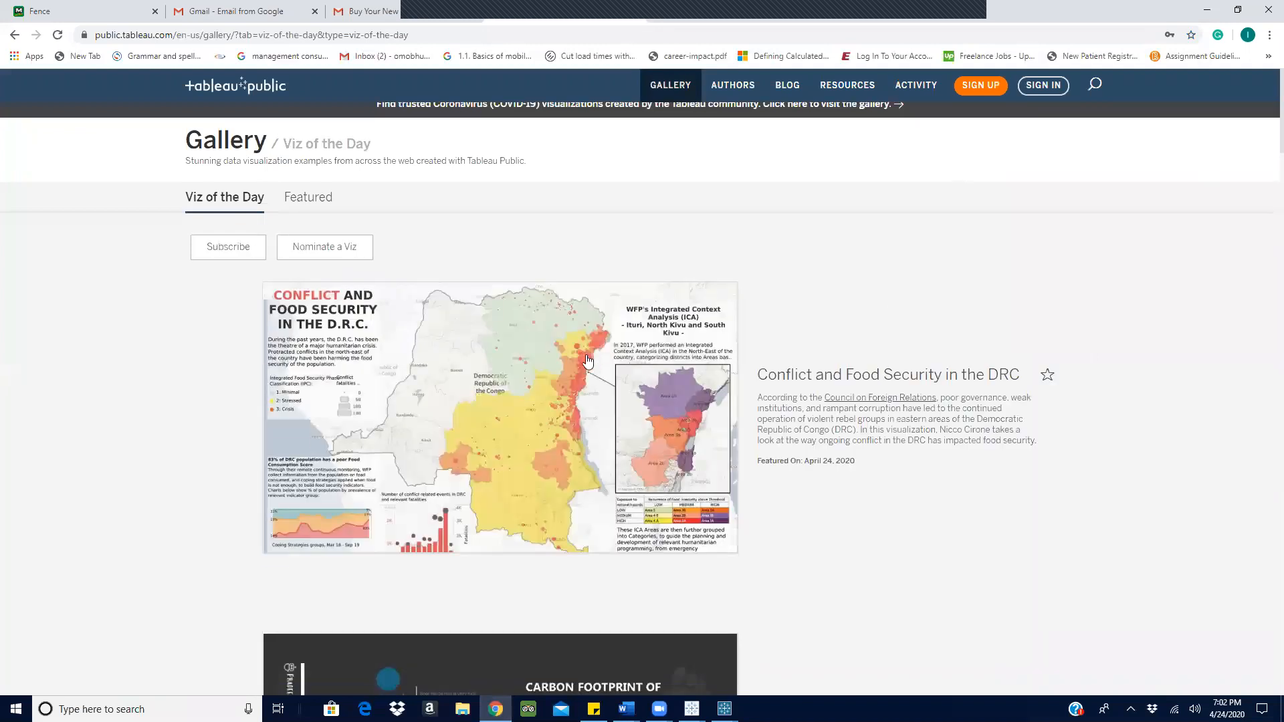
pyautogui.scroll(-5, 849, 293)
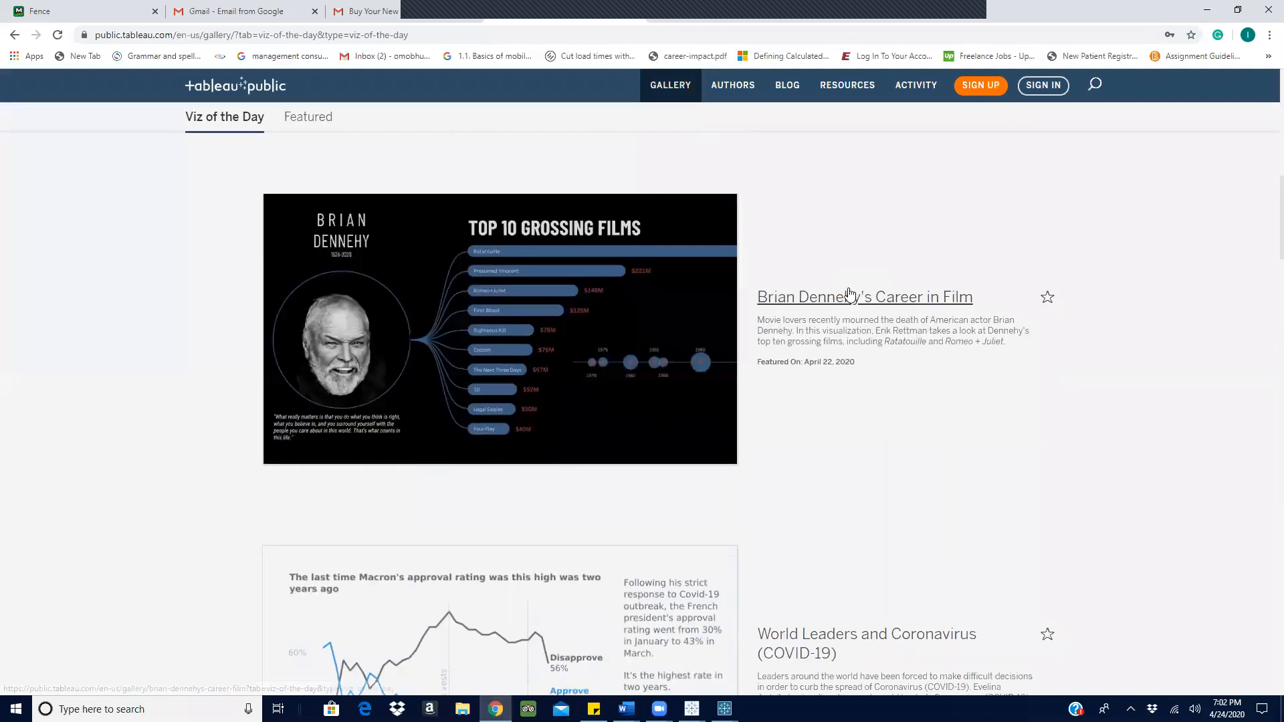
pyautogui.scroll(-15, 399, 342)
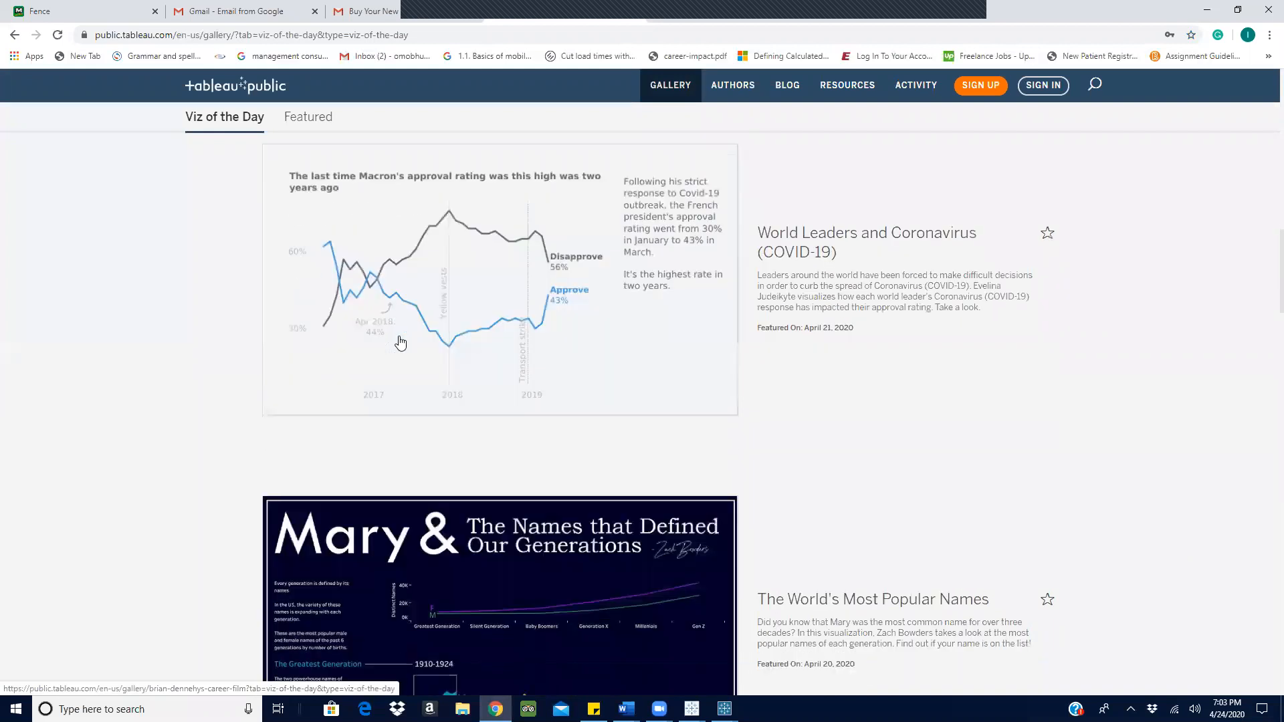
pyautogui.scroll(-15, 400, 342)
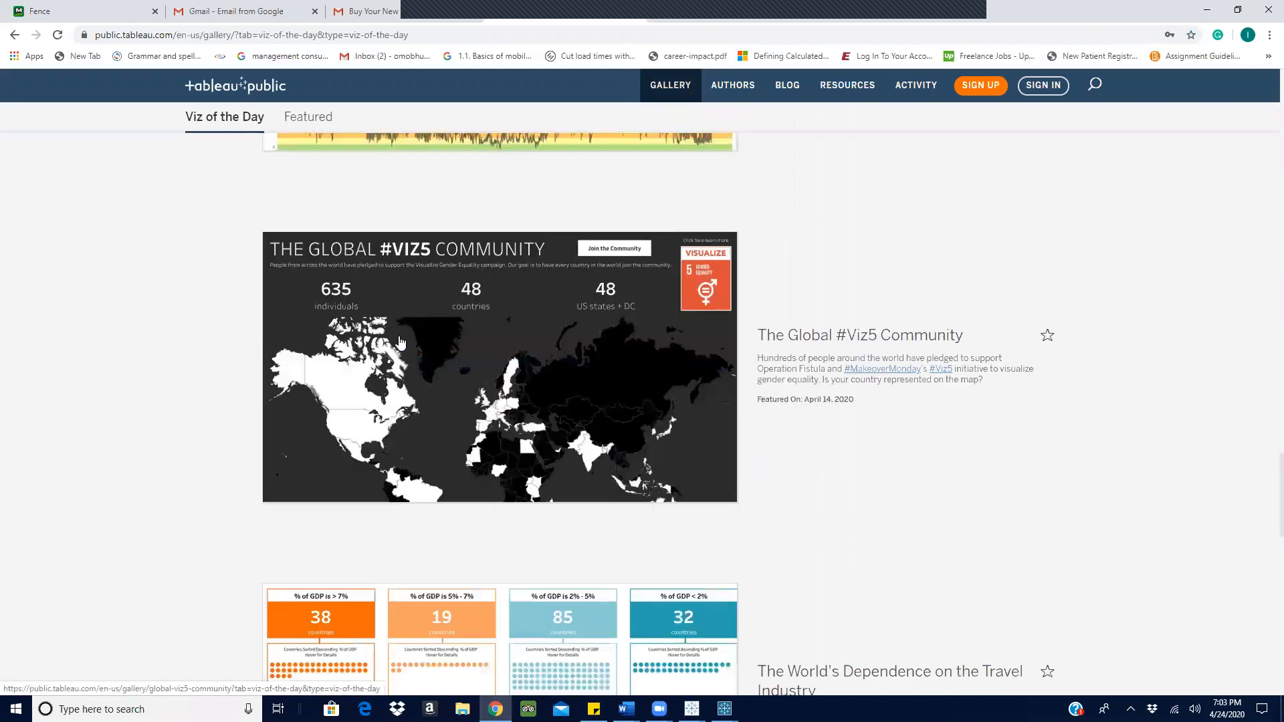
pyautogui.scroll(-2, 399, 342)
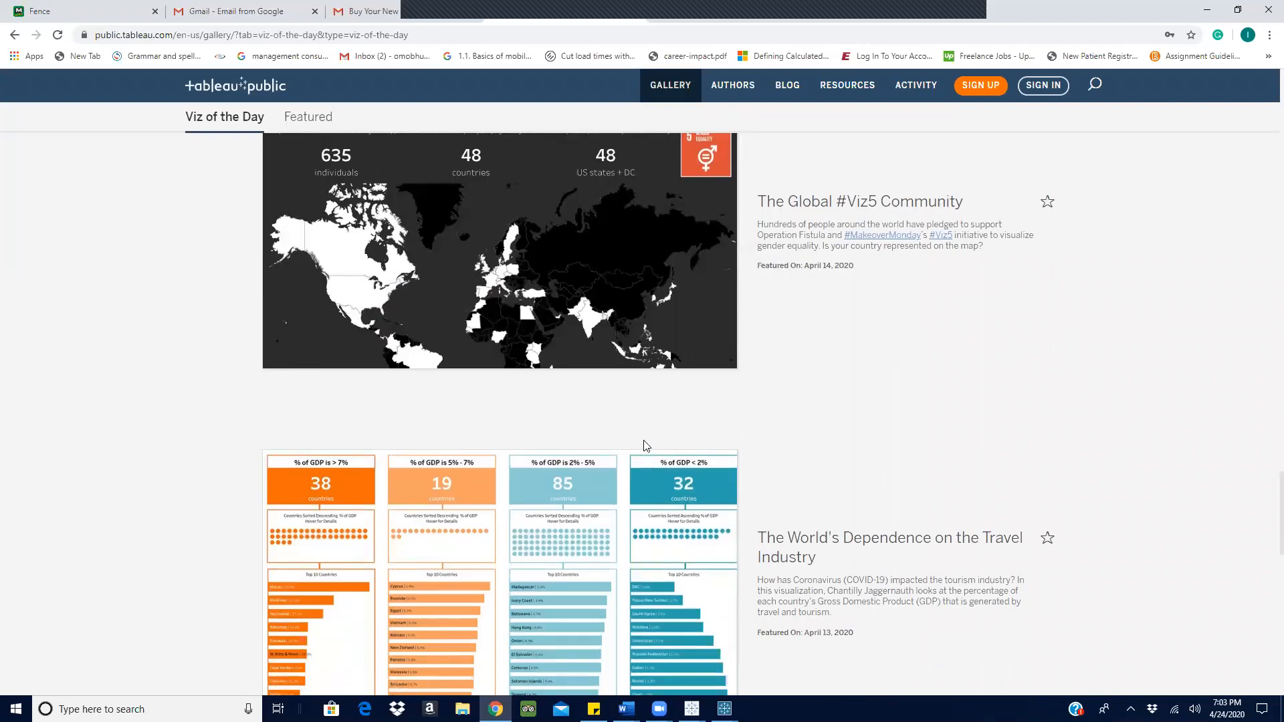
pyautogui.scroll(-5, 646, 446)
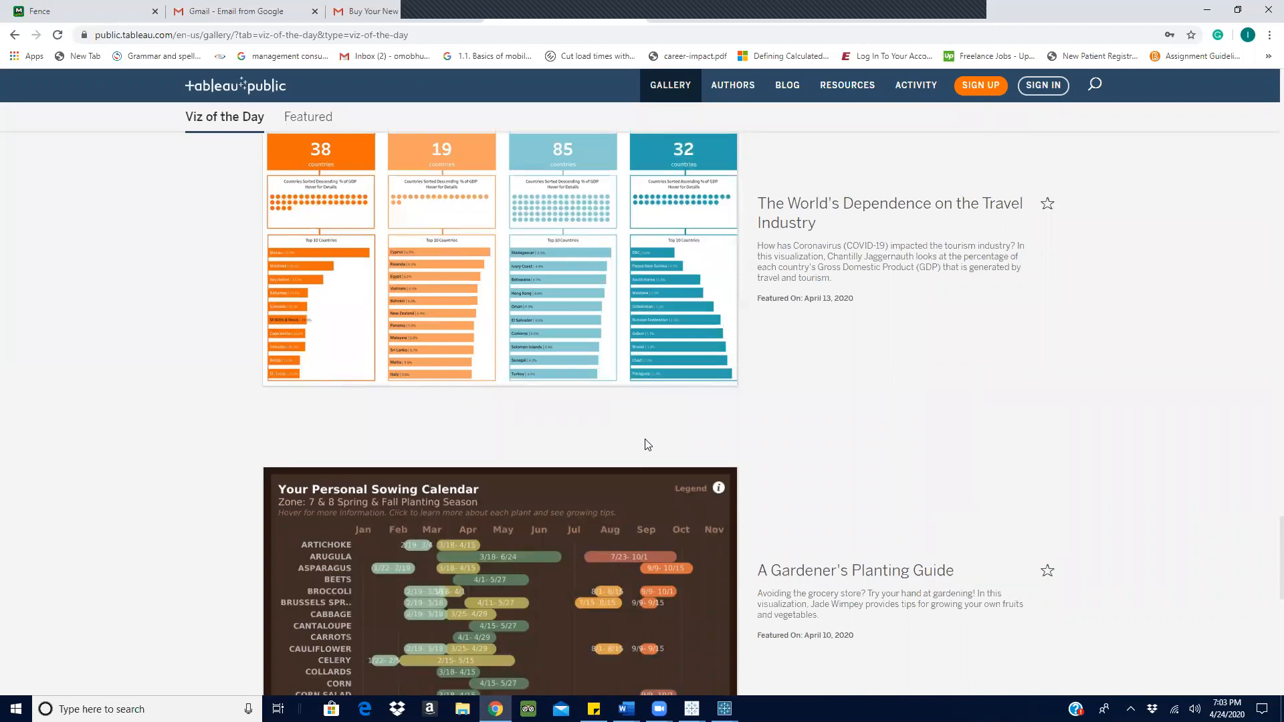
pyautogui.scroll(-8, 468, 372)
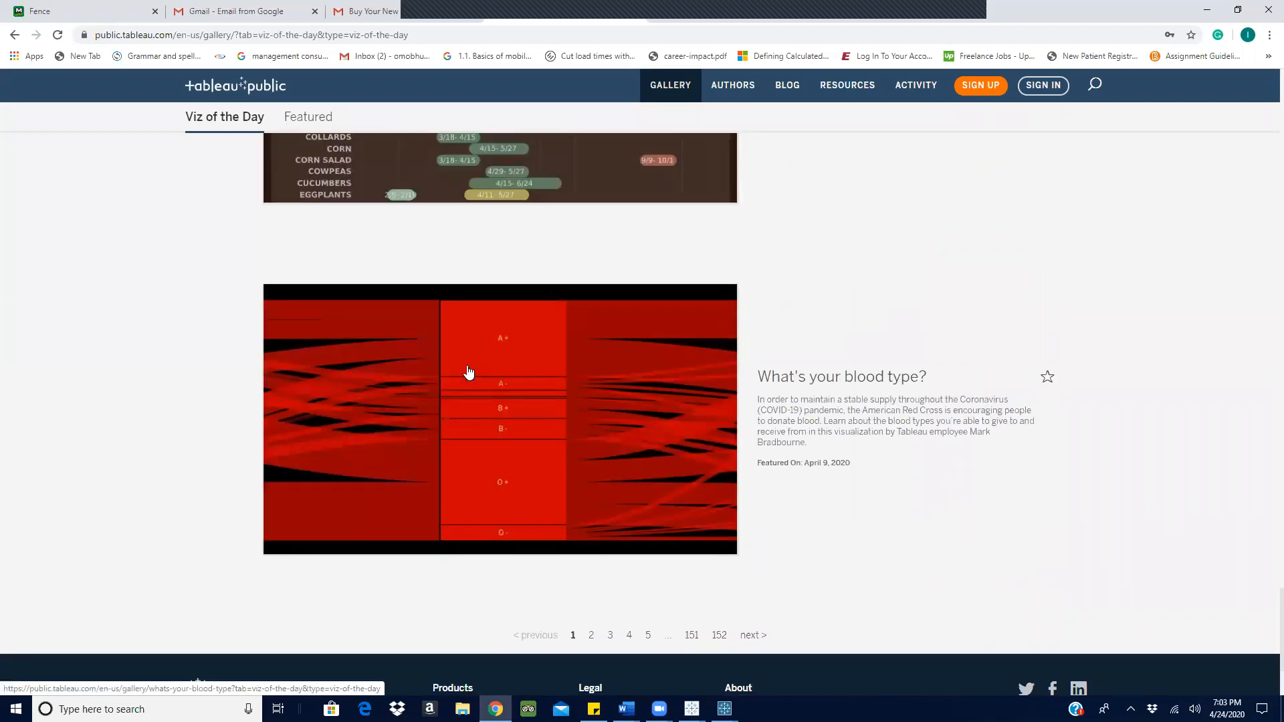
pyautogui.scroll(-3, 677, 407)
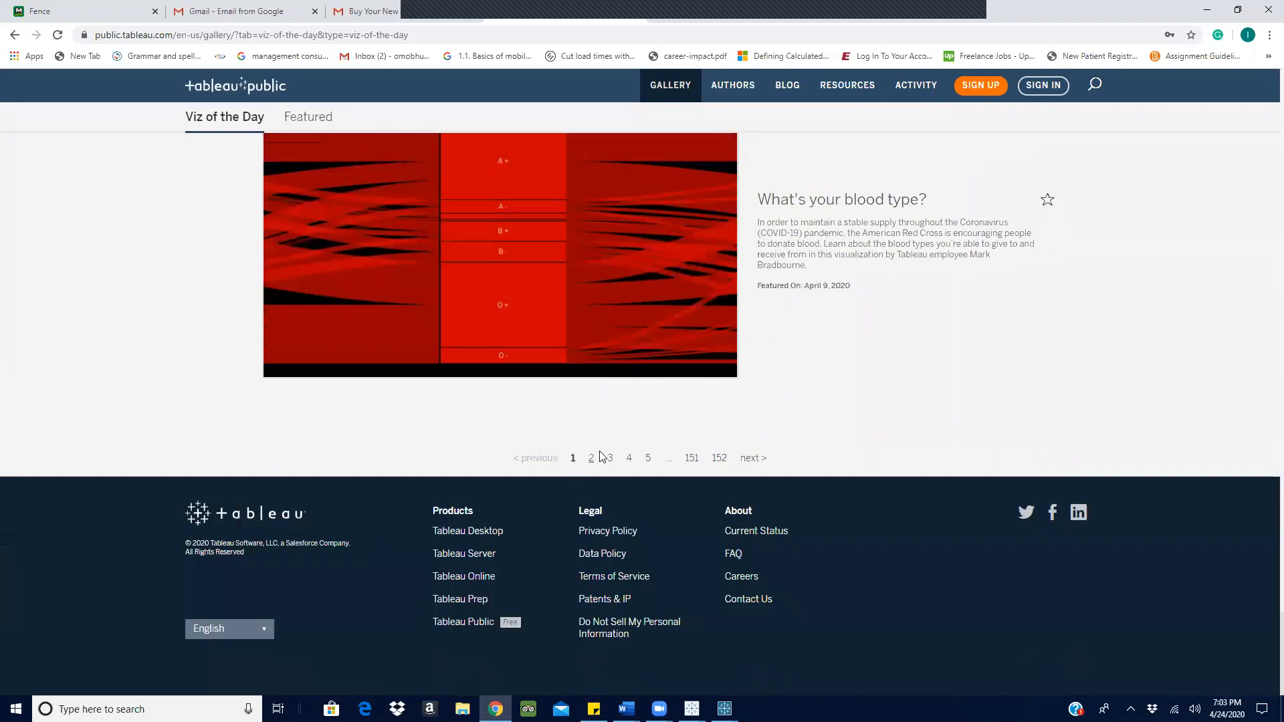
pyautogui.scroll(20, 822, 287)
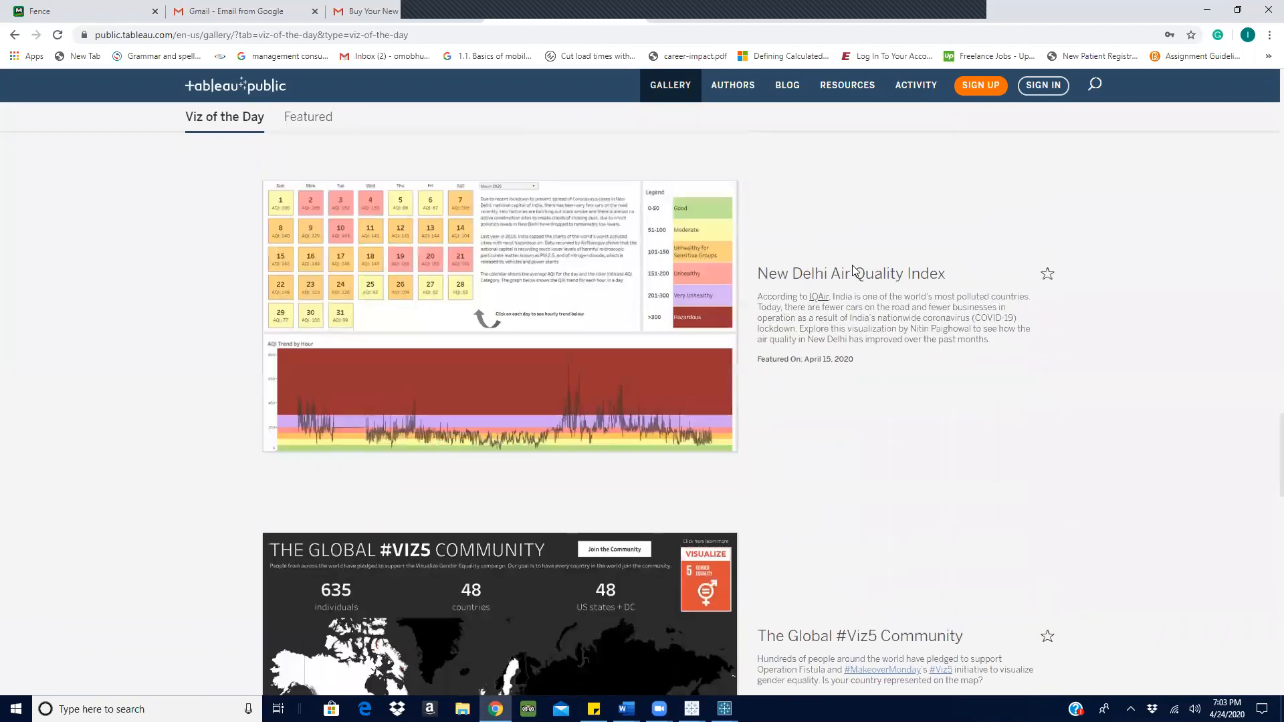
pyautogui.scroll(8, 853, 271)
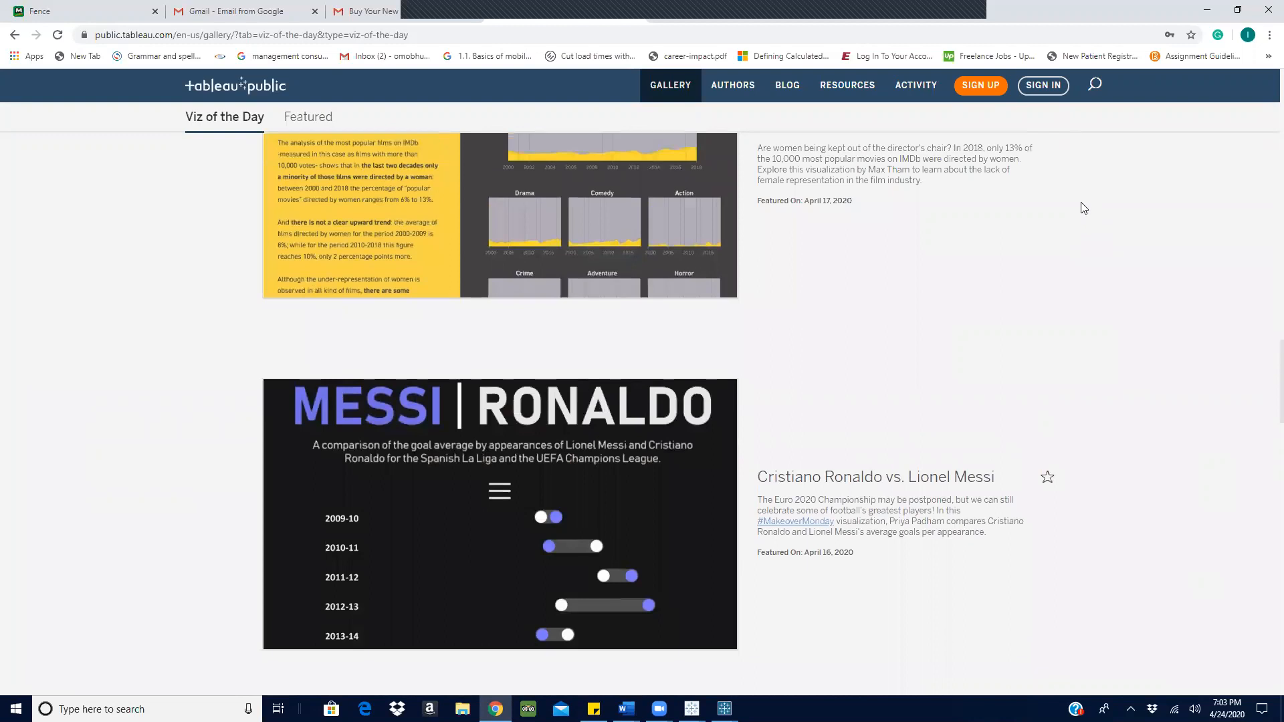
pyautogui.scroll(6, 1083, 208)
# Search Tableau Public for "healthcare report".
pyautogui.click(1095, 84)
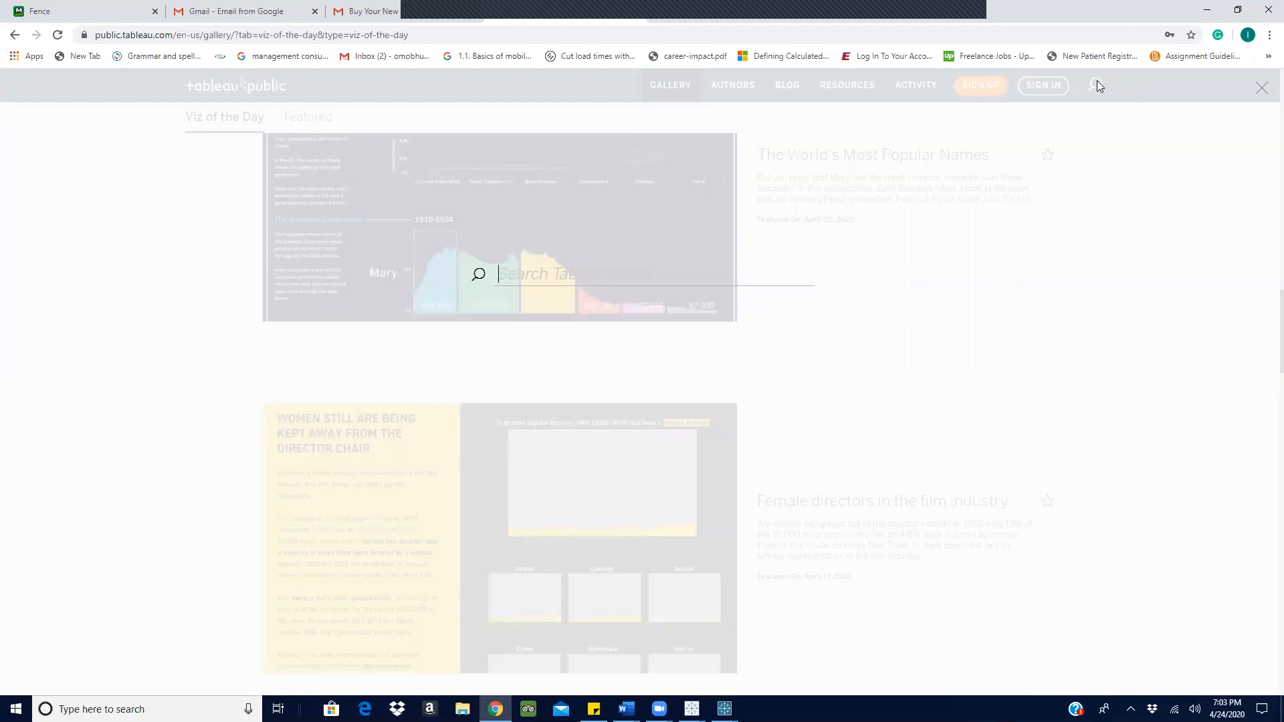
pyautogui.write('health')
pyautogui.scroll(-1, 575, 200)
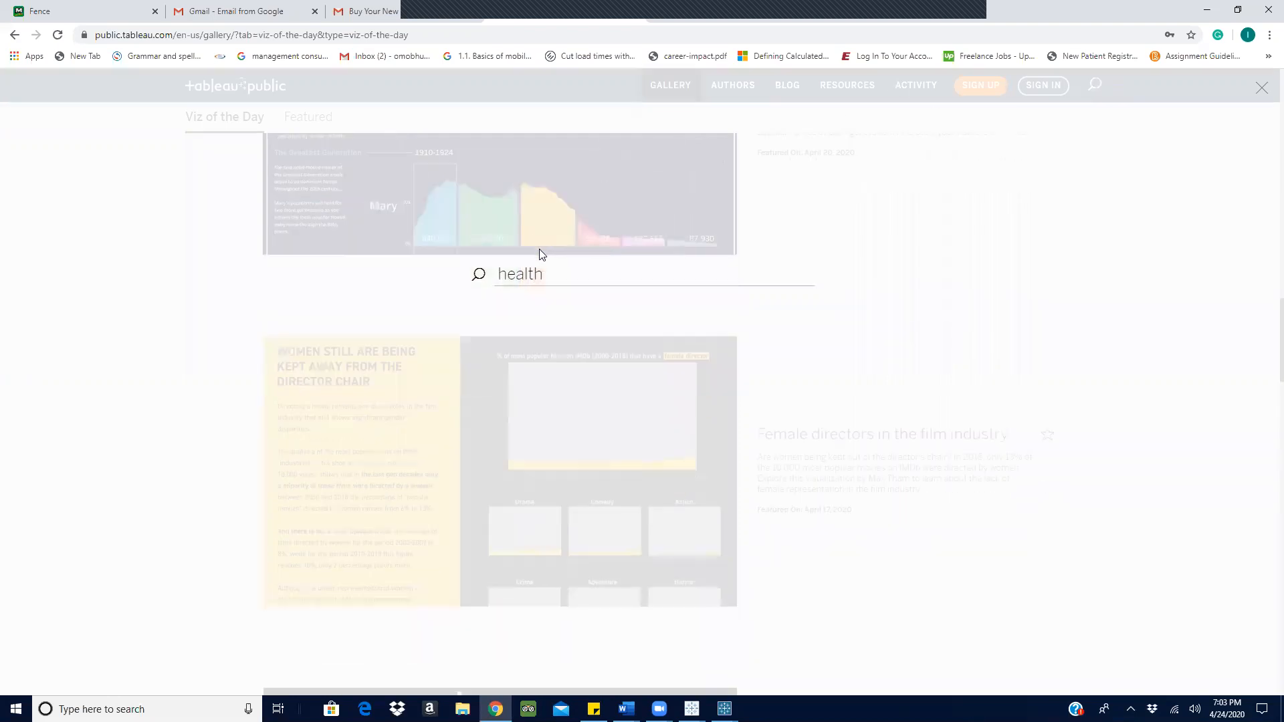
pyautogui.write('care')
pyautogui.write(' dash')
pyautogui.press('BackSpace')
pyautogui.press('BackSpace')
pyautogui.press('BackSpace')
pyautogui.press('BackSpace')
pyautogui.write('report')
pyautogui.press('Return')
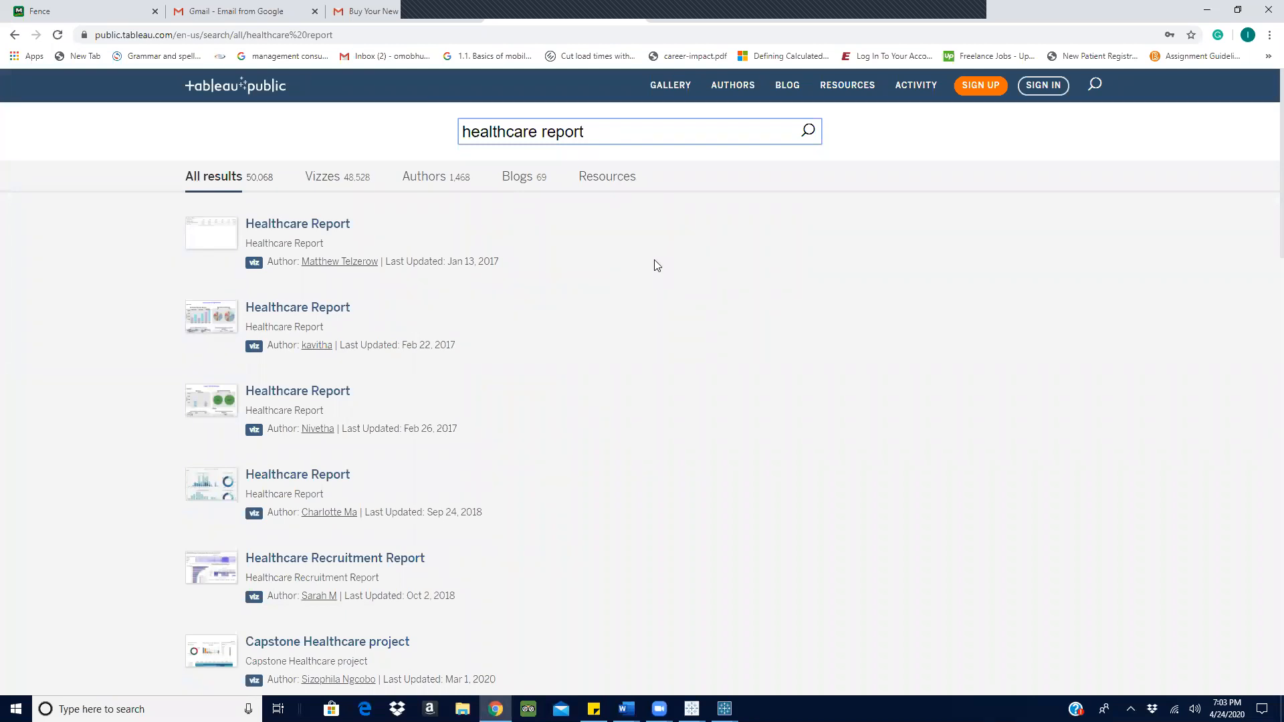
# Open the Healthcare Report last updated Feb 22, 2017, review its dashboard charts, and return to the search results.
pyautogui.click(285, 311)
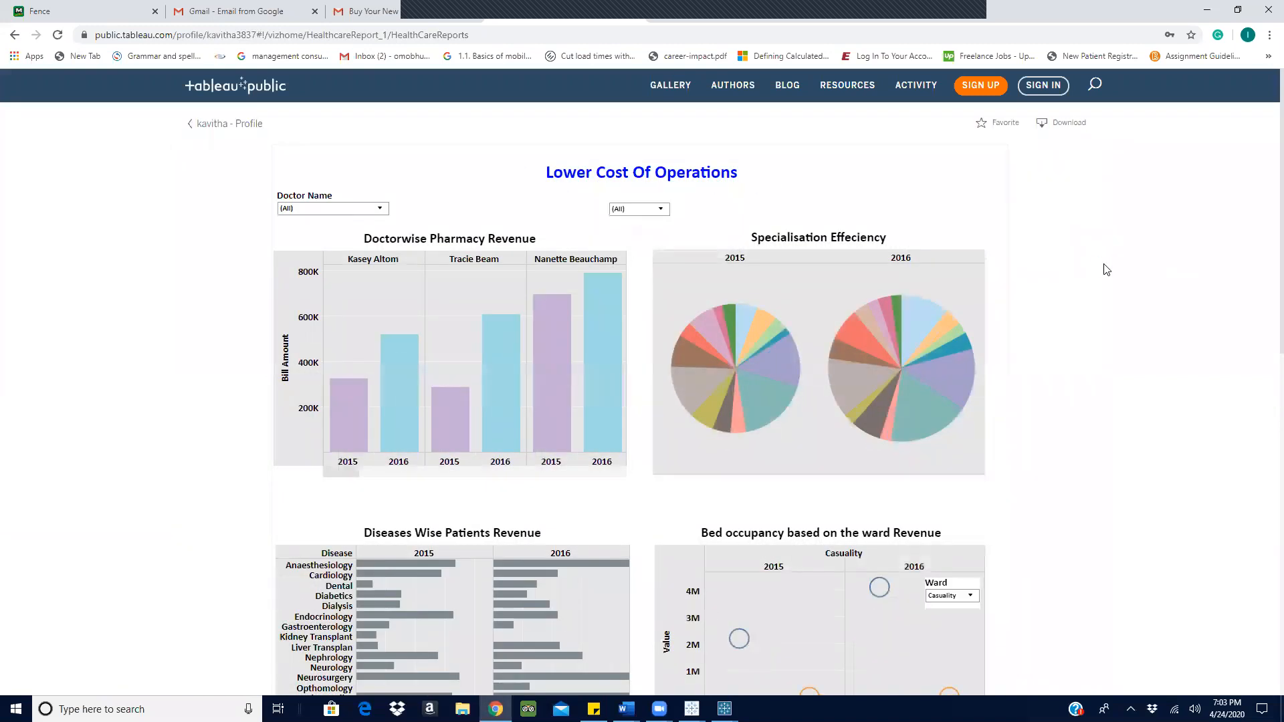
pyautogui.scroll(-4, 1105, 268)
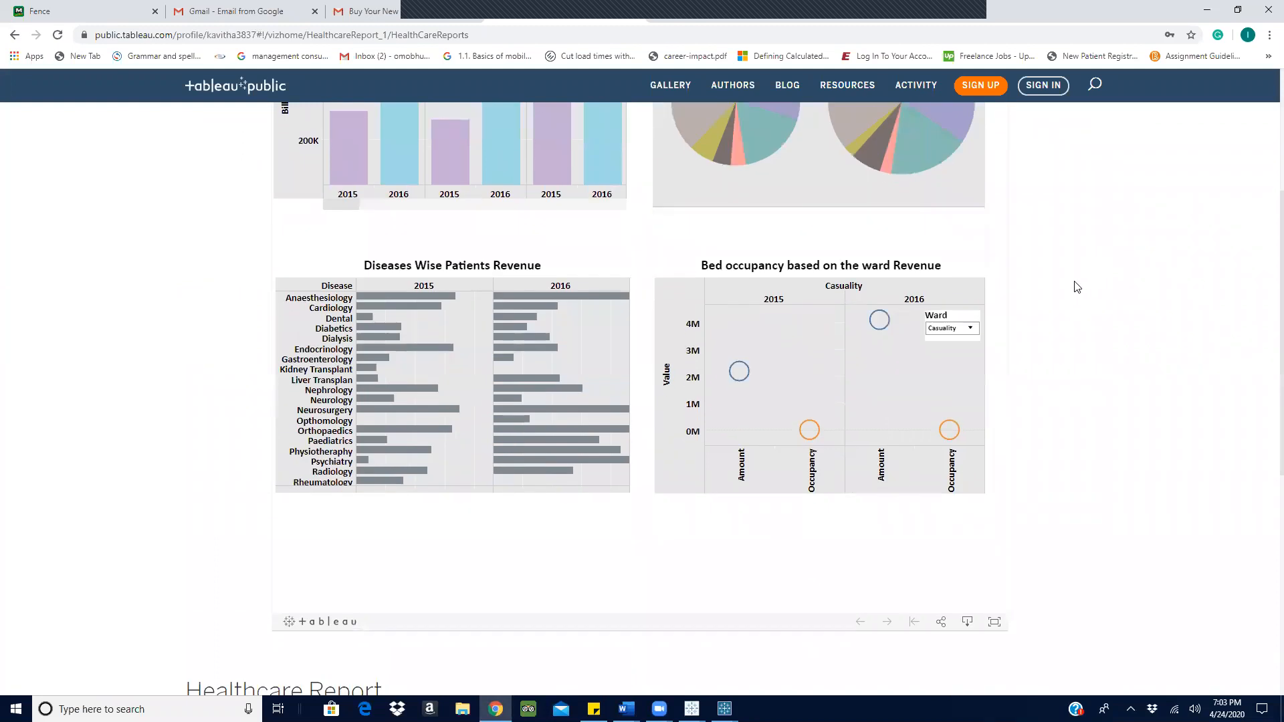
pyautogui.scroll(4, 634, 296)
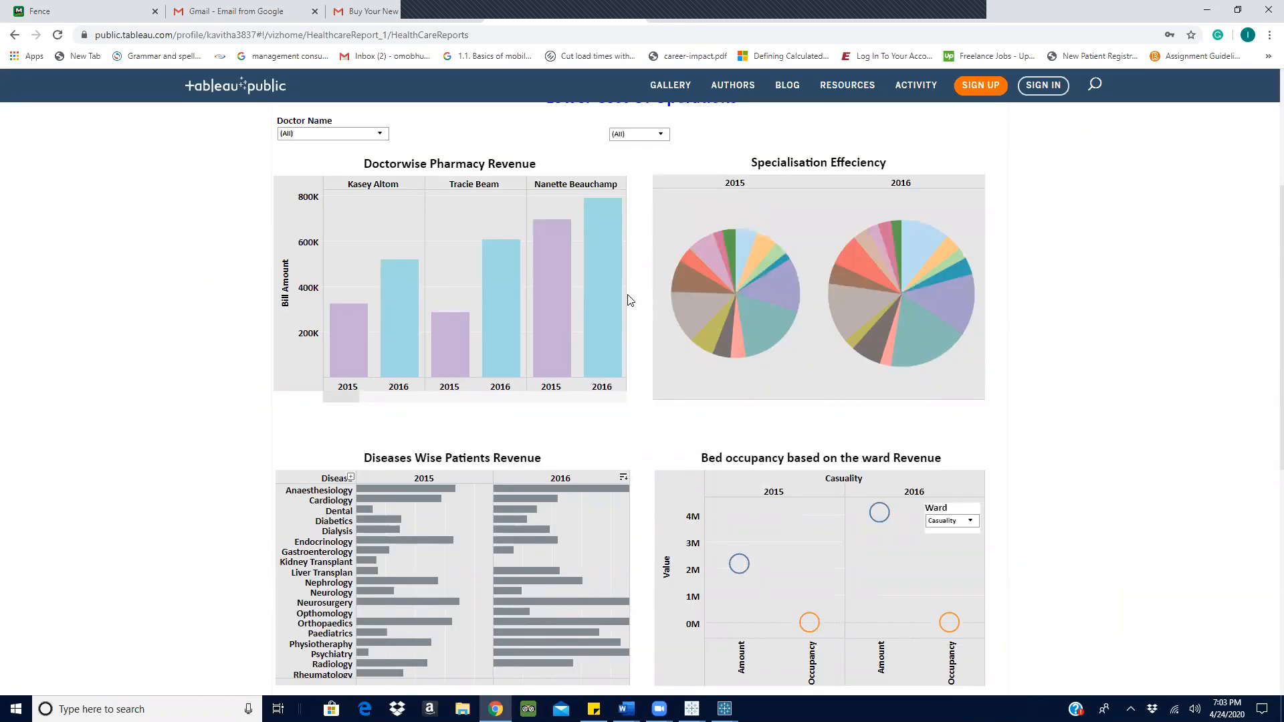
pyautogui.click(15, 36)
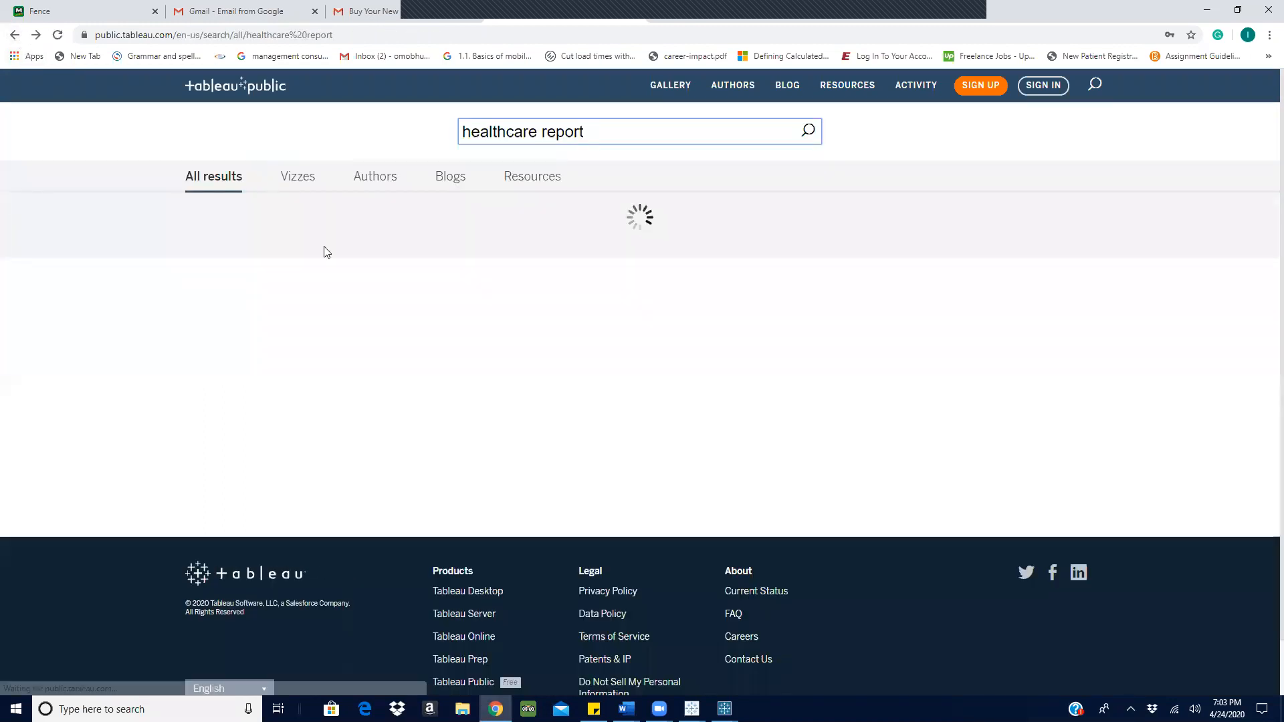
# Open the Healthcare Recruitment Report from the results, examine its recruitment summary and demographics charts, and return to the results list.
pyautogui.scroll(-1, 344, 267)
pyautogui.scroll(-1, 348, 274)
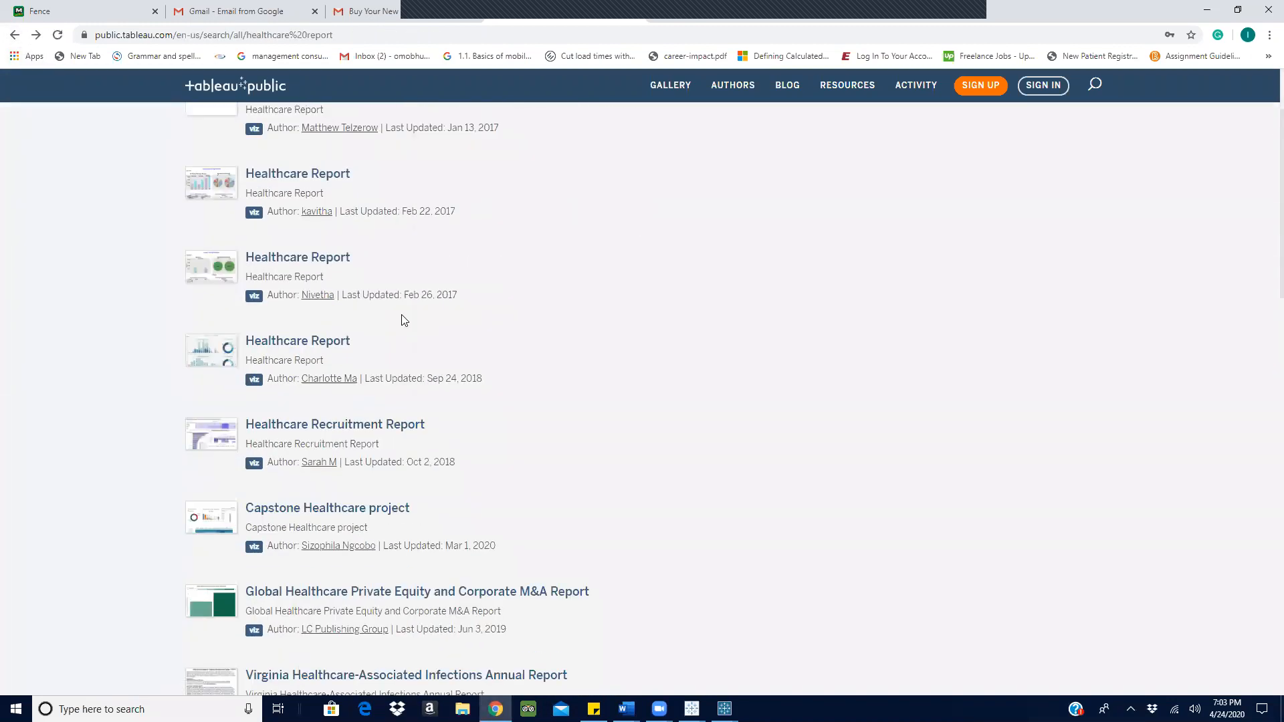
pyautogui.click(308, 425)
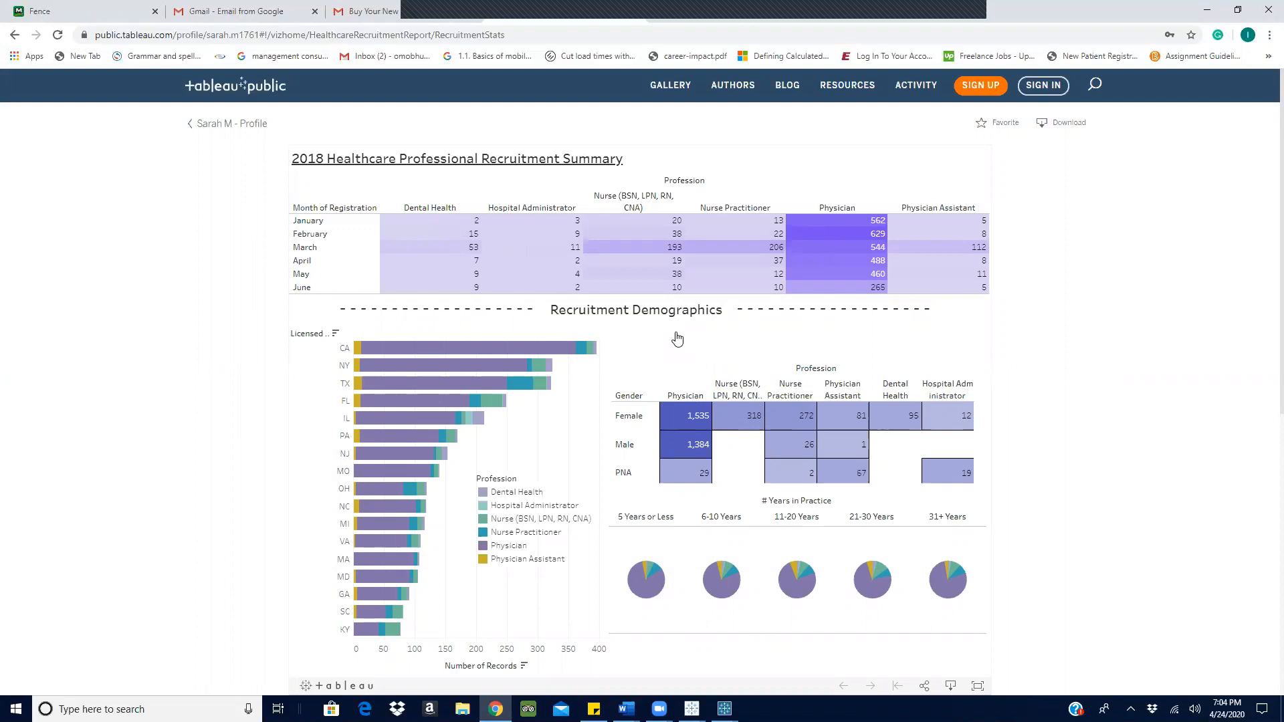
pyautogui.scroll(-4, 677, 339)
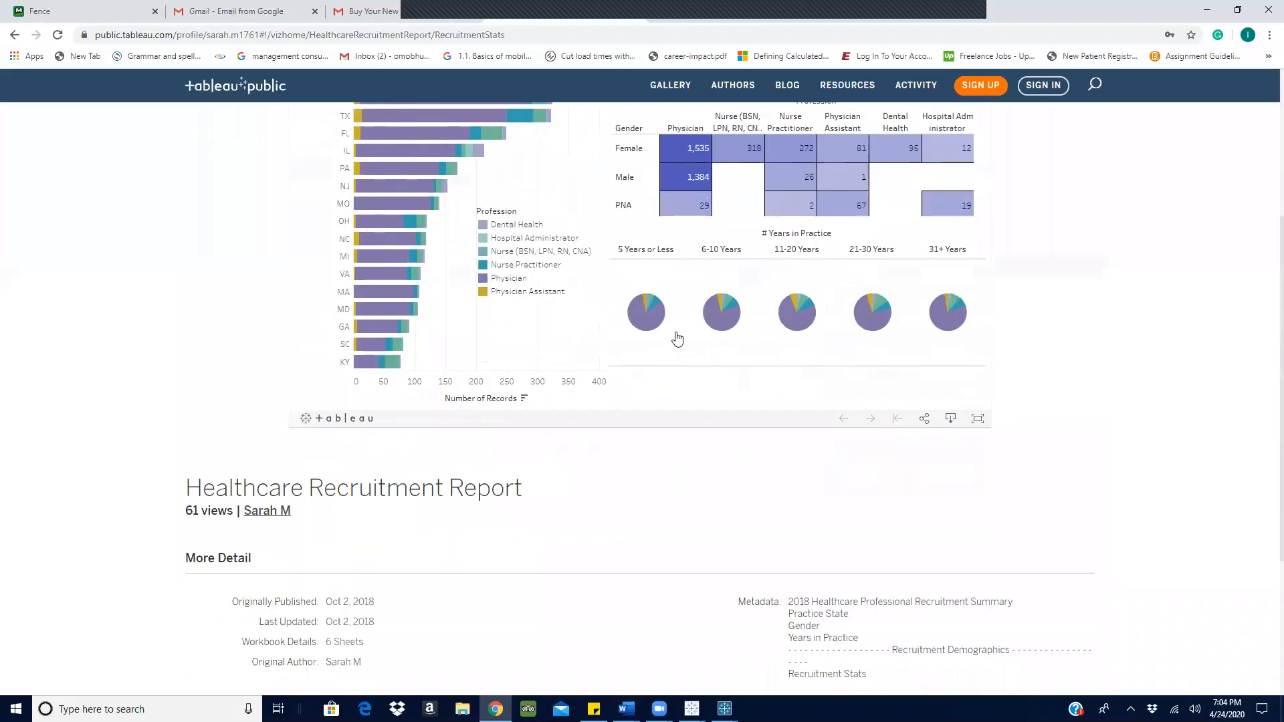
pyautogui.scroll(3, 676, 337)
pyautogui.scroll(1, 677, 338)
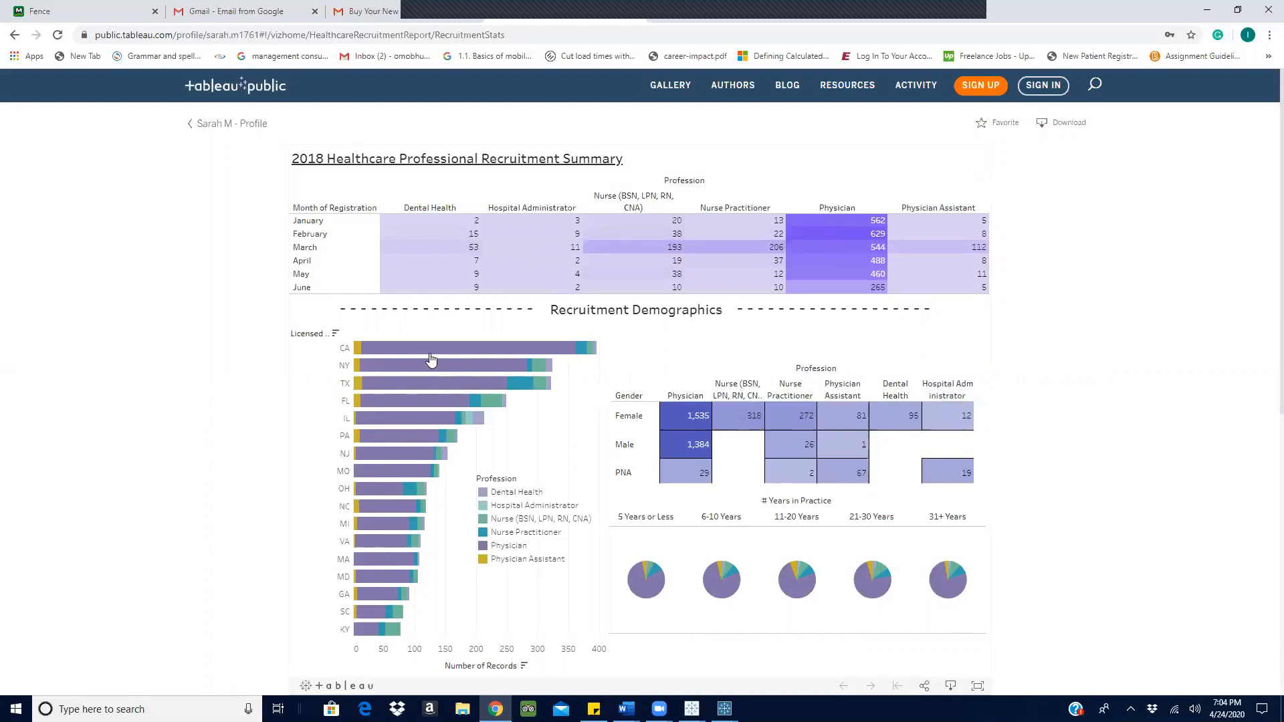
pyautogui.click(15, 34)
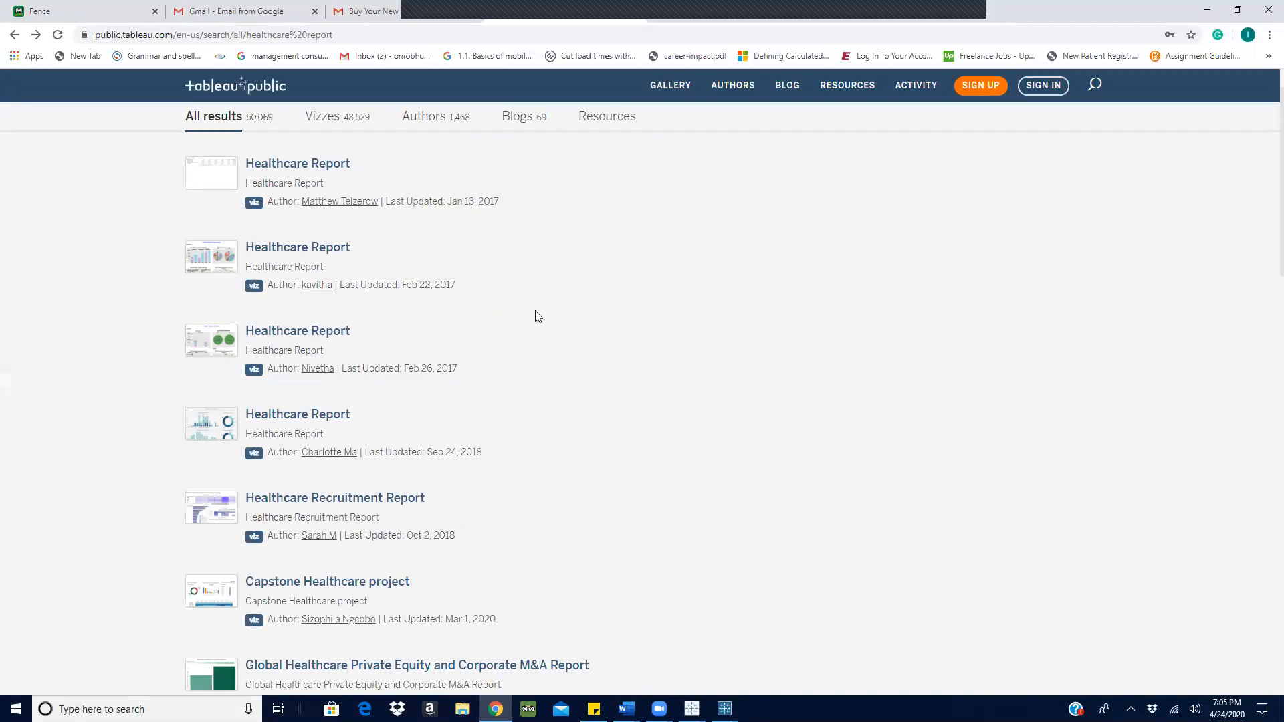
pyautogui.scroll(-1, 536, 324)
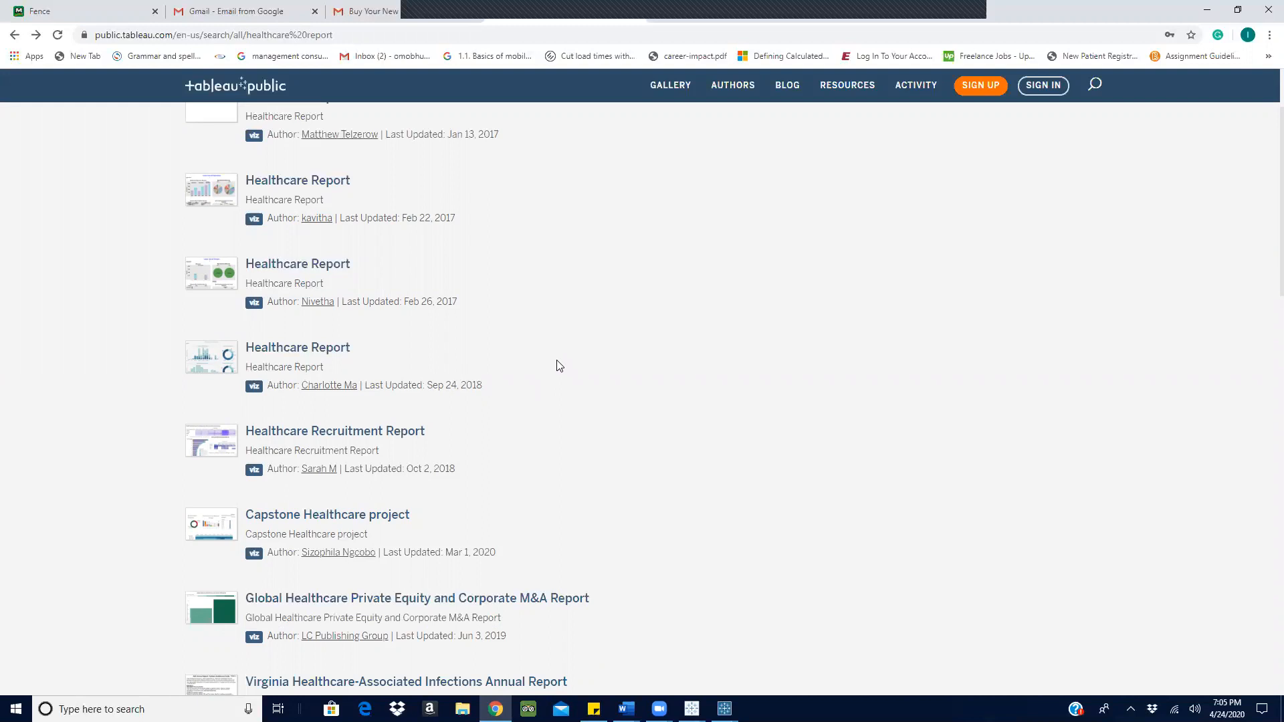
# Open the Capstone Healthcare project and review its diabetes, body mass index and age-bin heatmap charts and the workbook details.
pyautogui.click(340, 519)
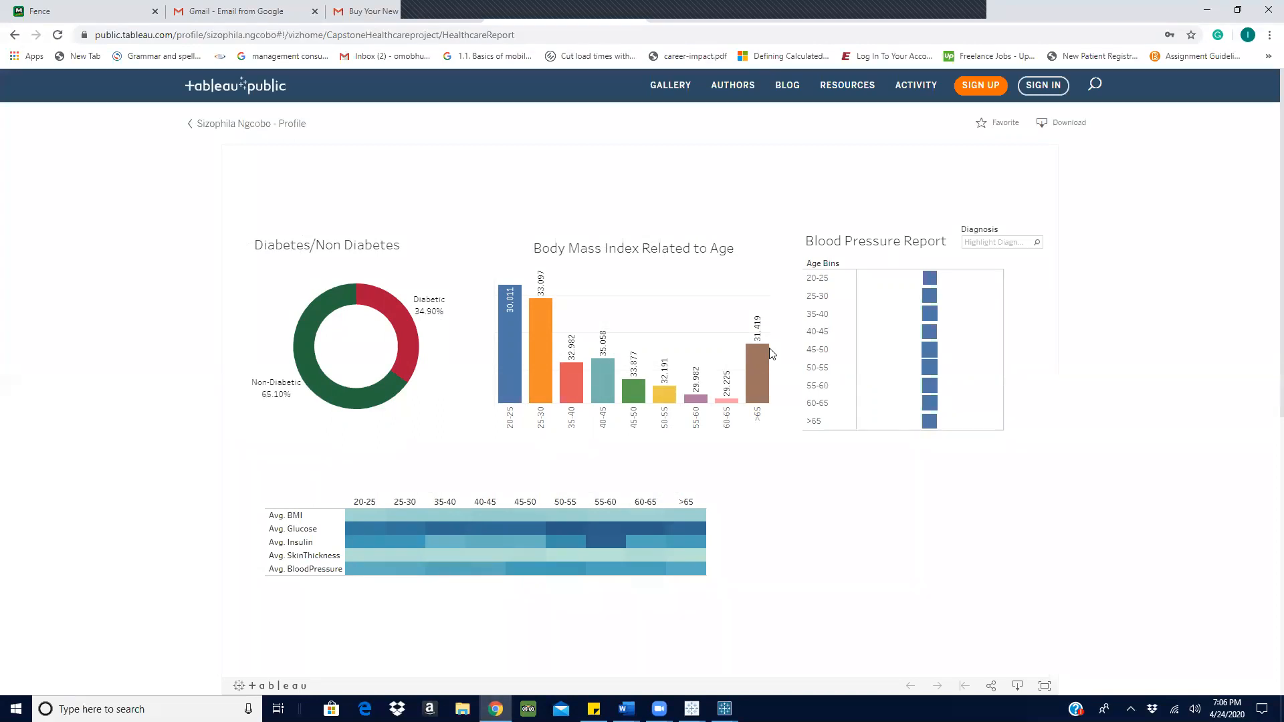
pyautogui.scroll(-4, 666, 297)
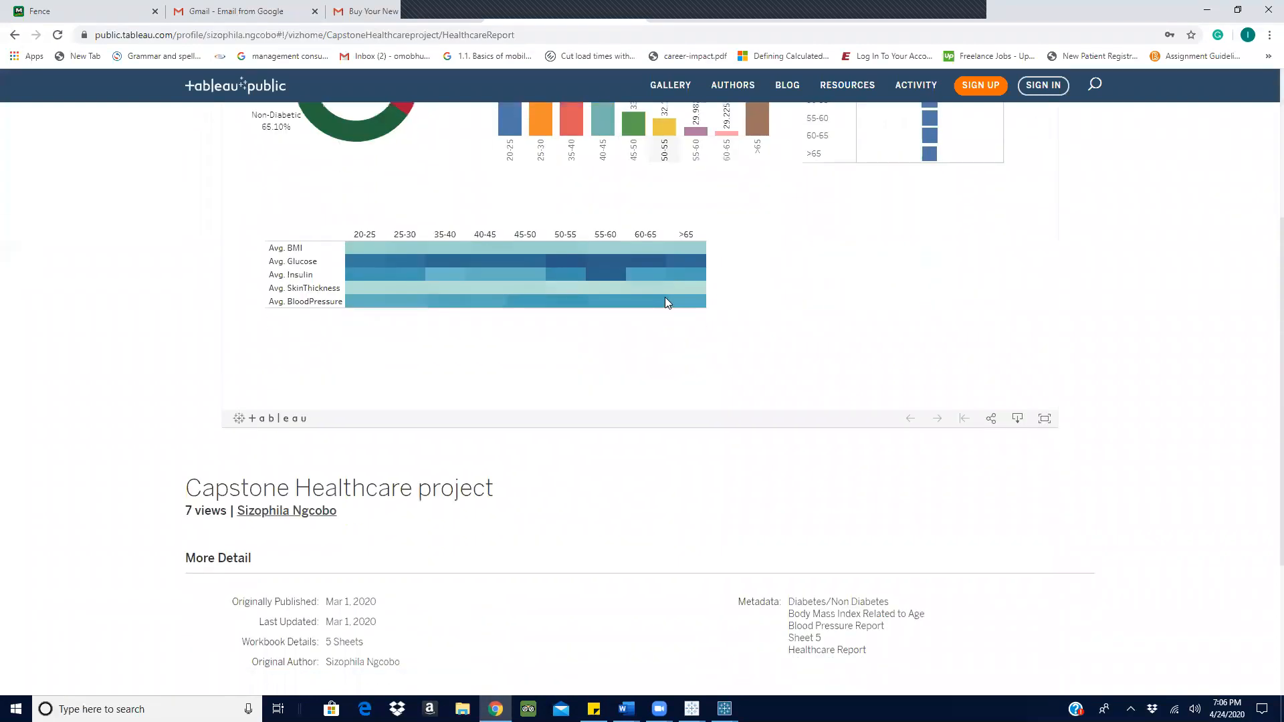
pyautogui.scroll(-2, 665, 301)
pyautogui.scroll(5, 665, 301)
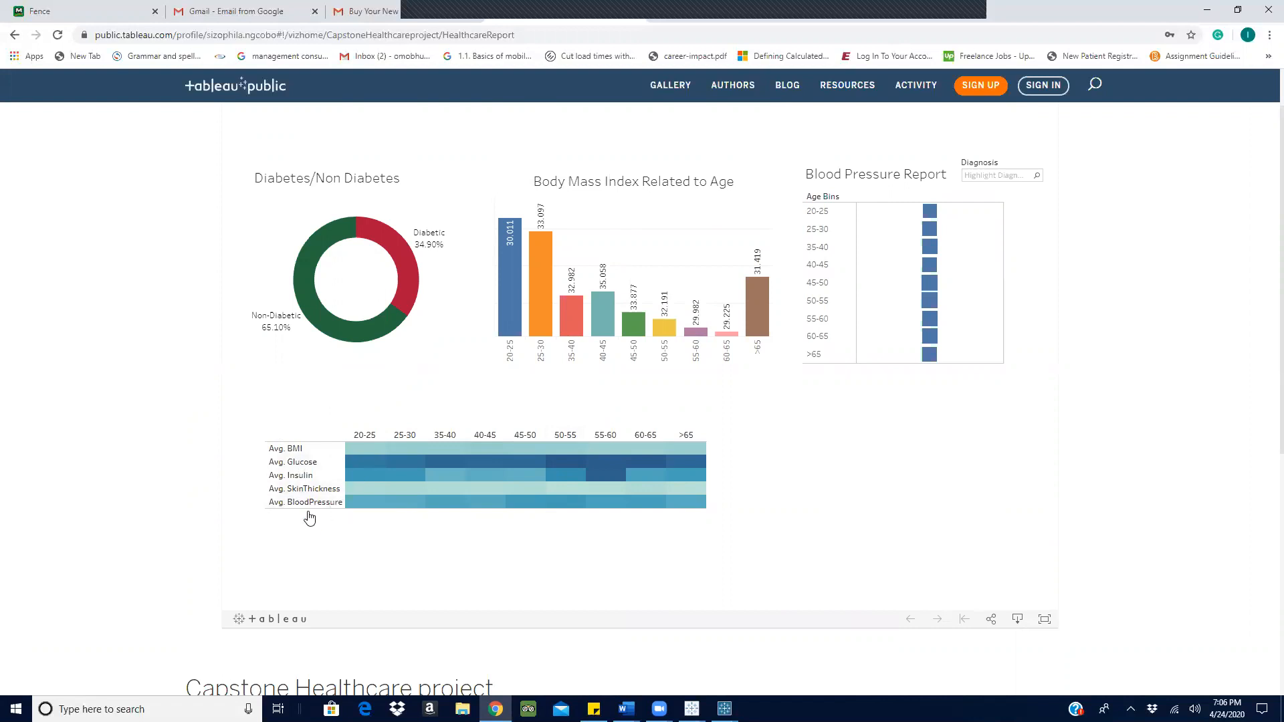
pyautogui.moveTo(899, 312)
pyautogui.scroll(-5, 808, 243)
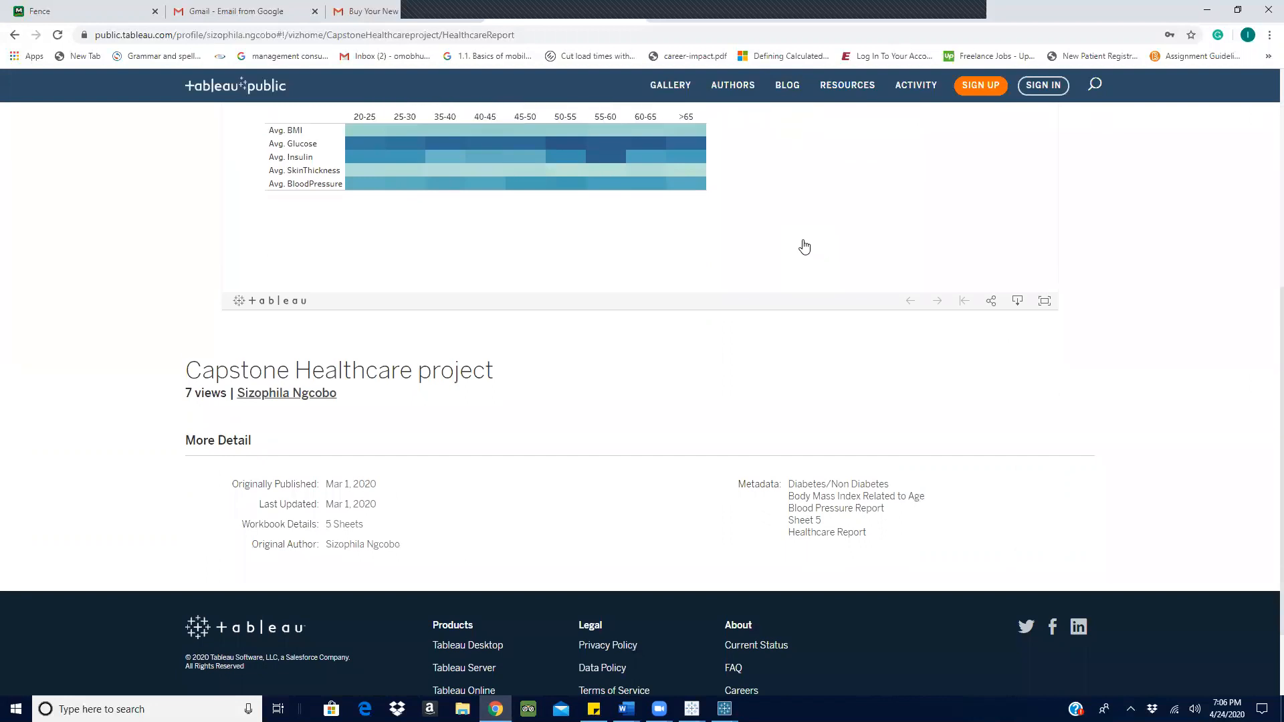
pyautogui.scroll(4, 805, 247)
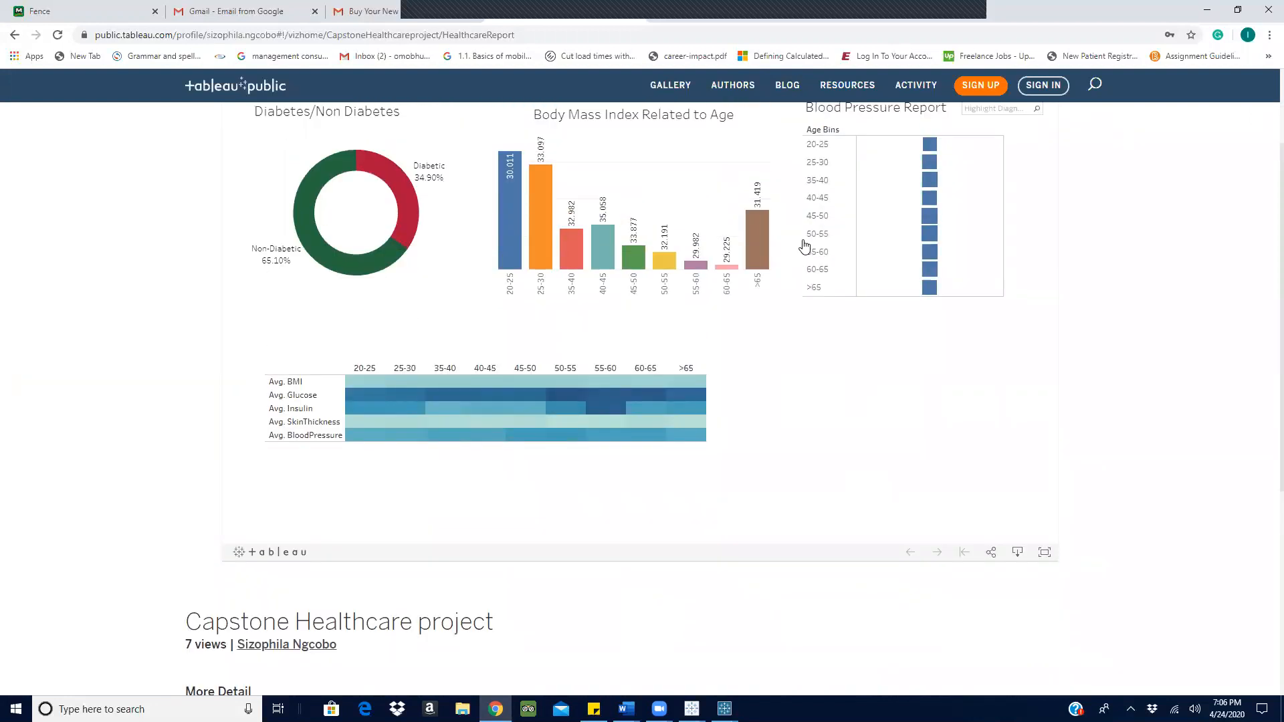
pyautogui.scroll(2, 805, 247)
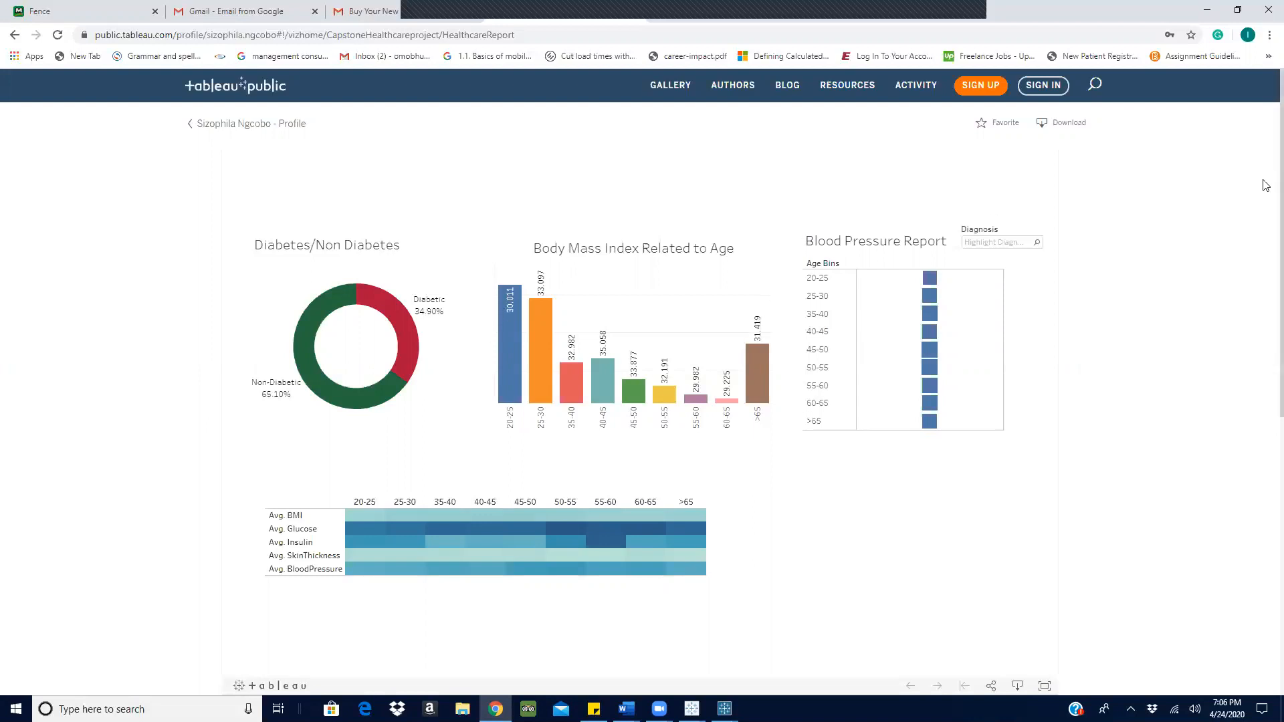
# Inspect the age-bin marks in the Blood Pressure Report chart and return to the healthcare report search results.
pyautogui.scroll(-7, 776, 259)
pyautogui.scroll(7, 776, 258)
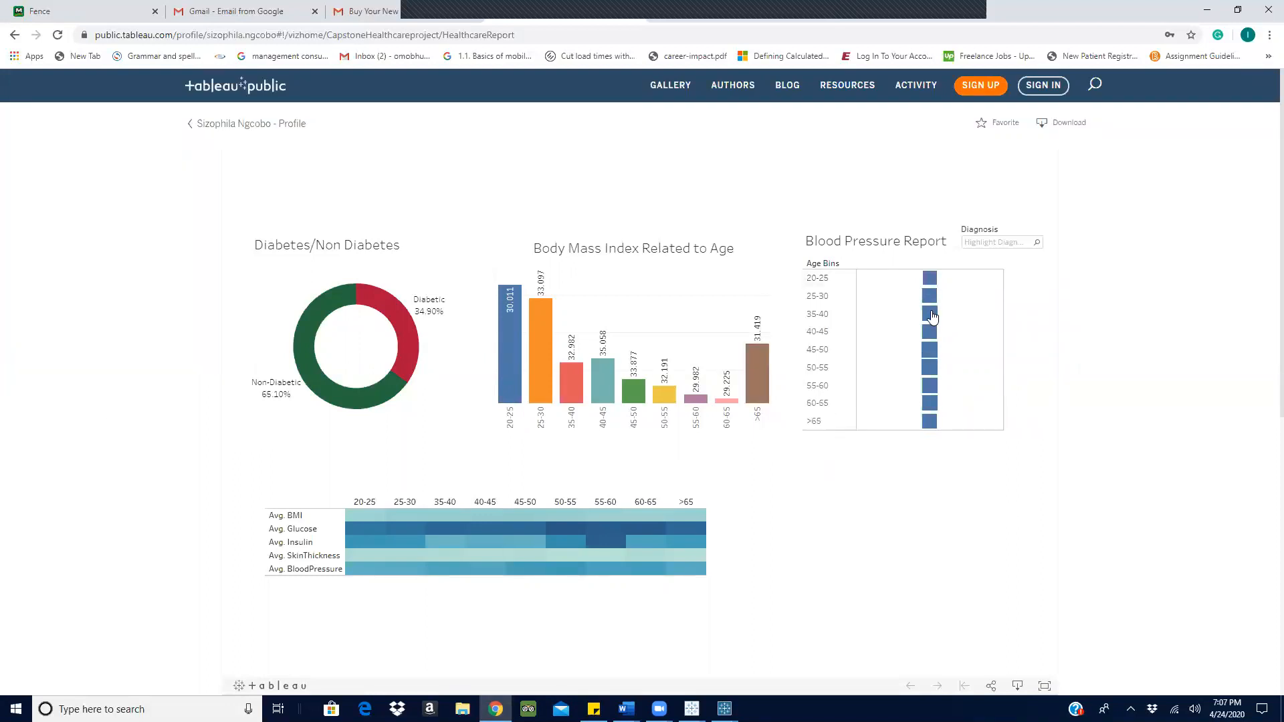
pyautogui.moveTo(932, 276)
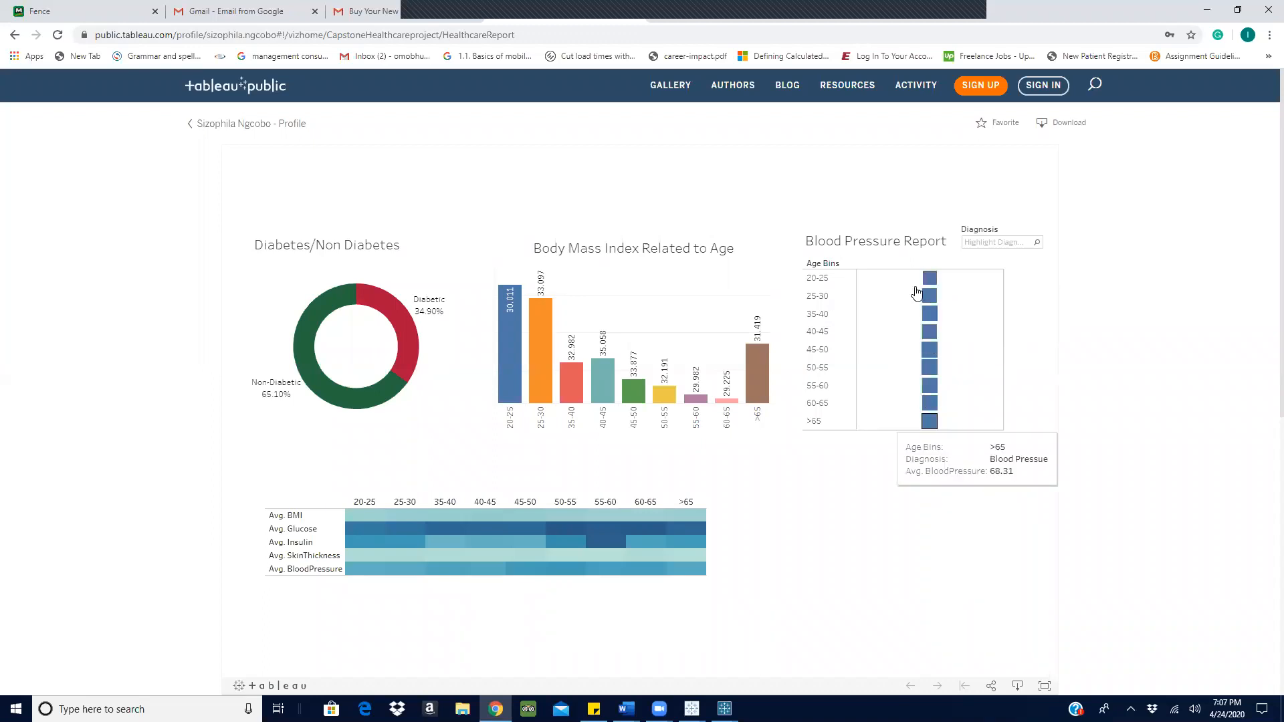
pyautogui.moveTo(934, 305)
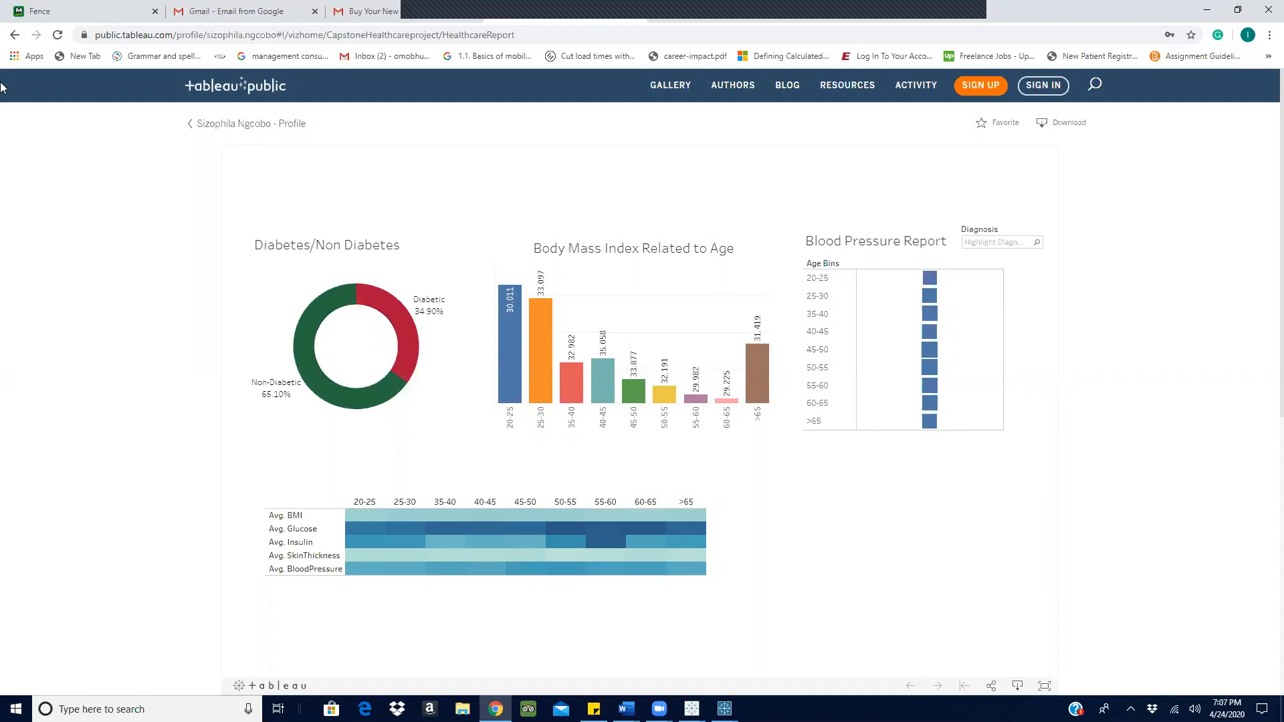
pyautogui.click(14, 35)
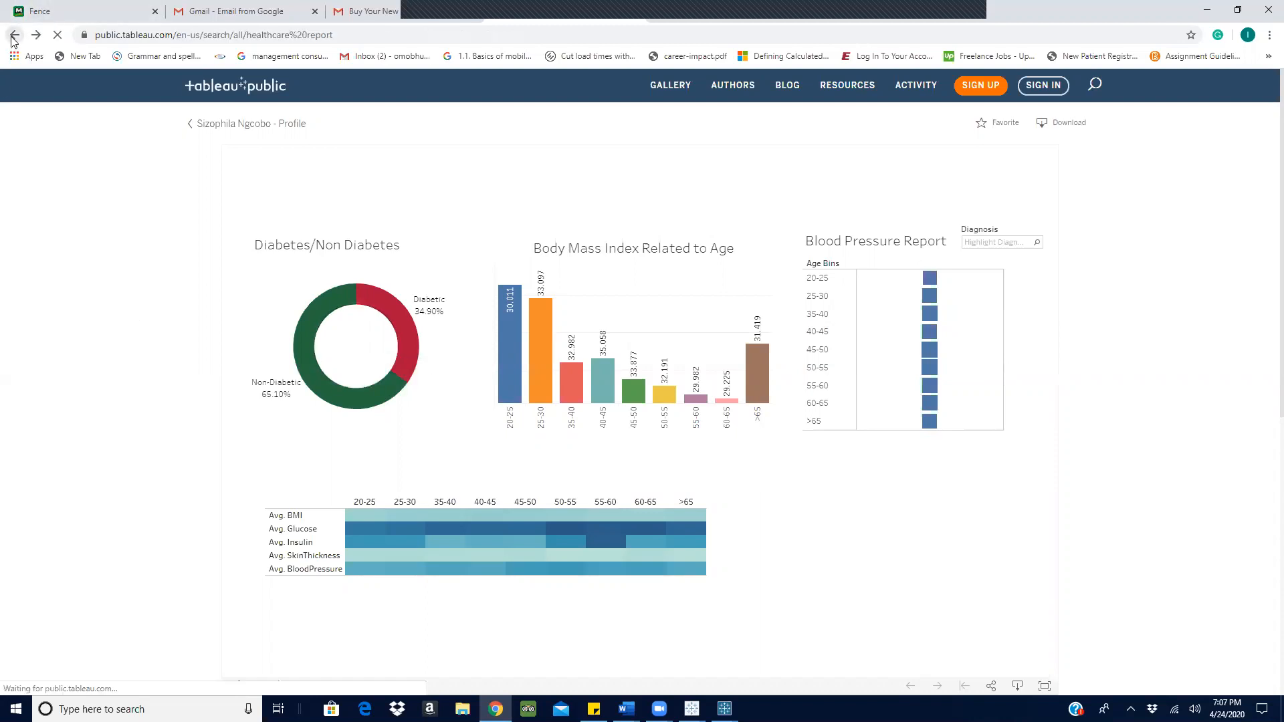
# Open the CPO Report for Healthcare Providers-2019Q2 from the results and examine its overall monthly, resistance mechanism and organism charts.
pyautogui.scroll(-3, 796, 307)
pyautogui.scroll(-3, 796, 308)
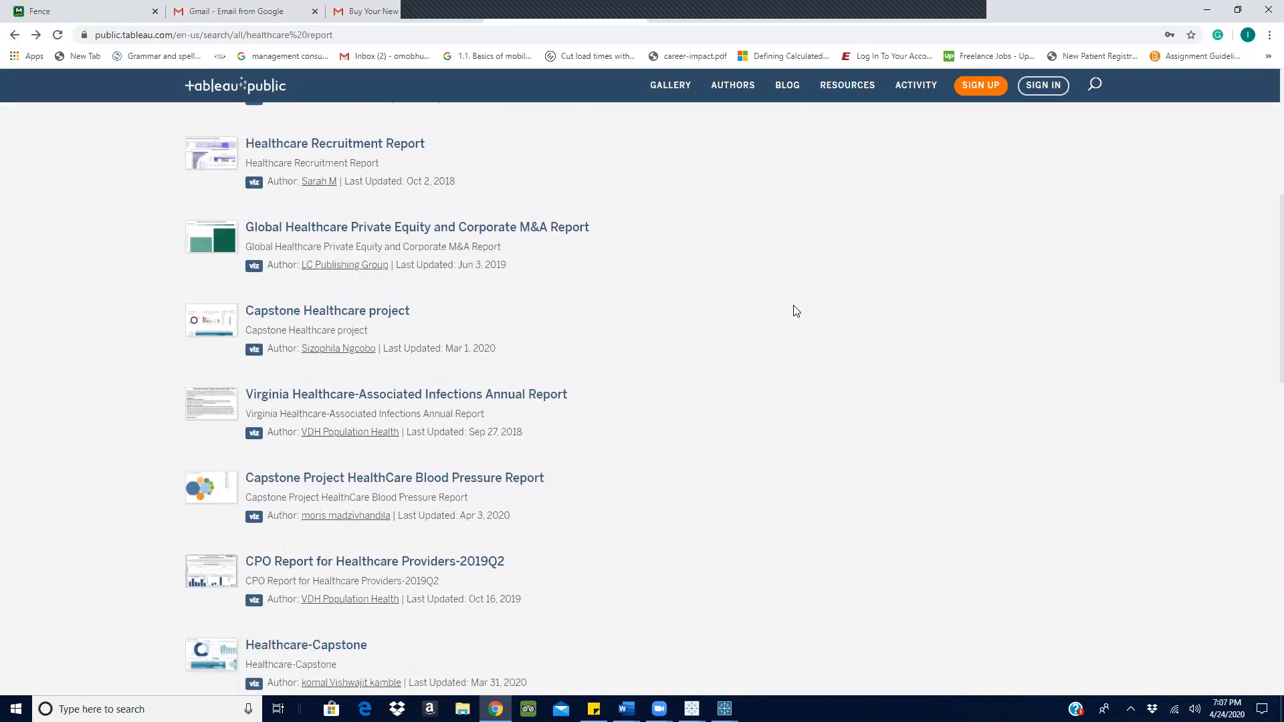
pyautogui.scroll(-1, 796, 311)
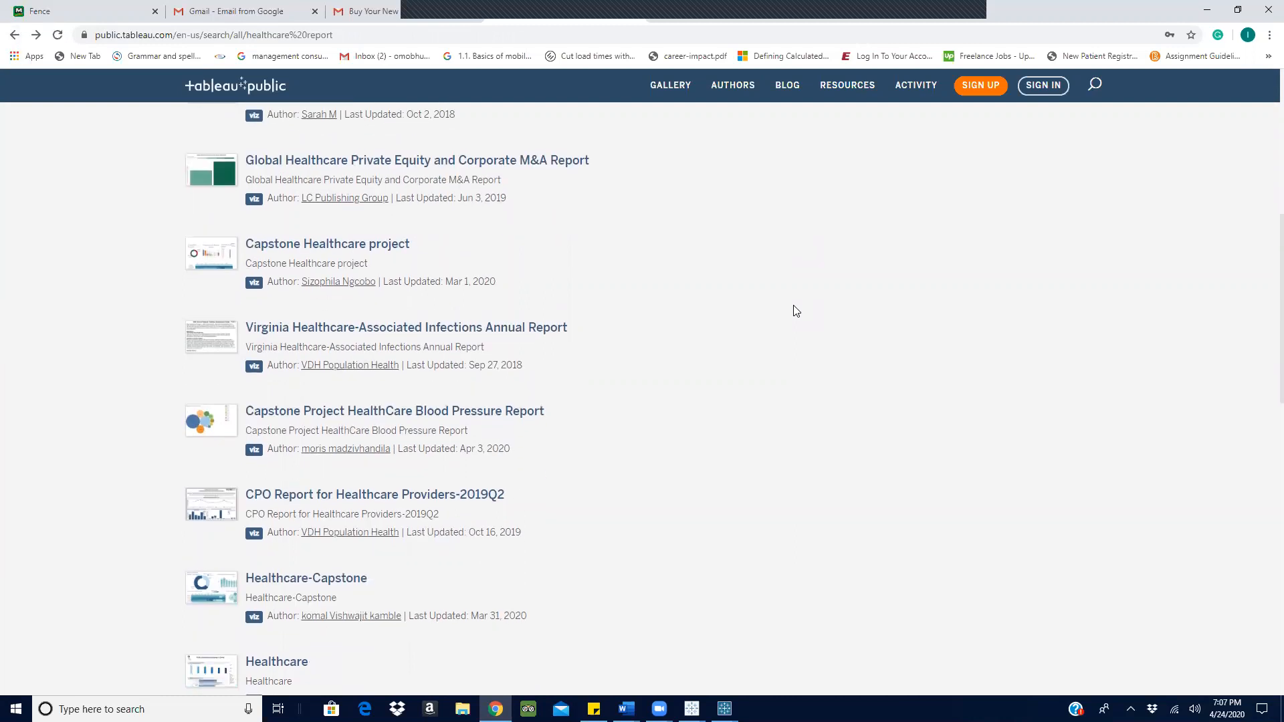
pyautogui.click(307, 495)
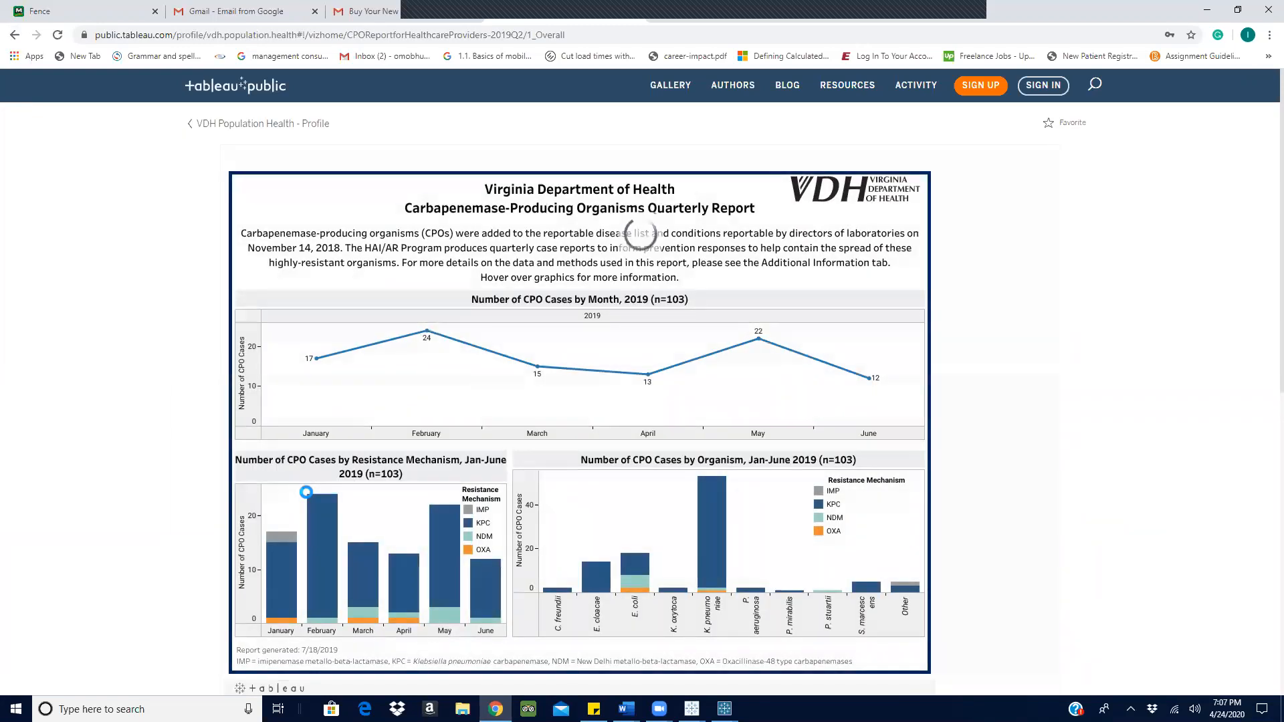
pyautogui.moveTo(761, 341)
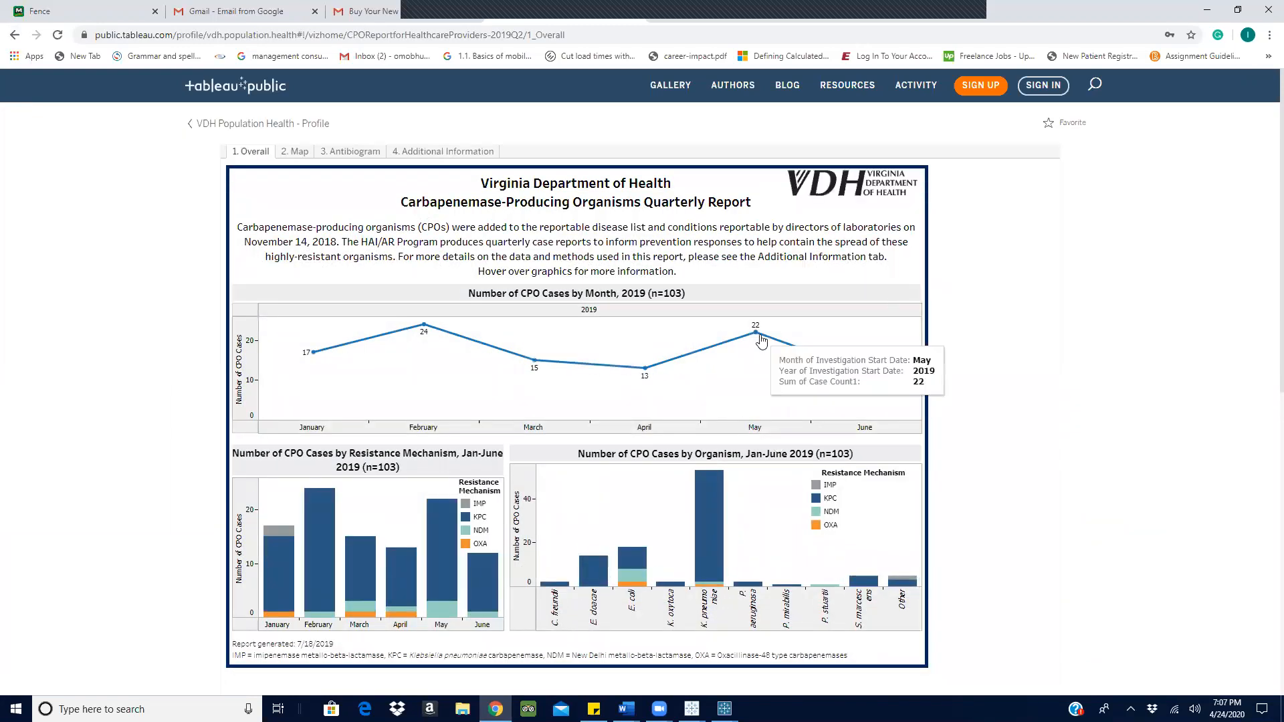
pyautogui.scroll(-2, 466, 328)
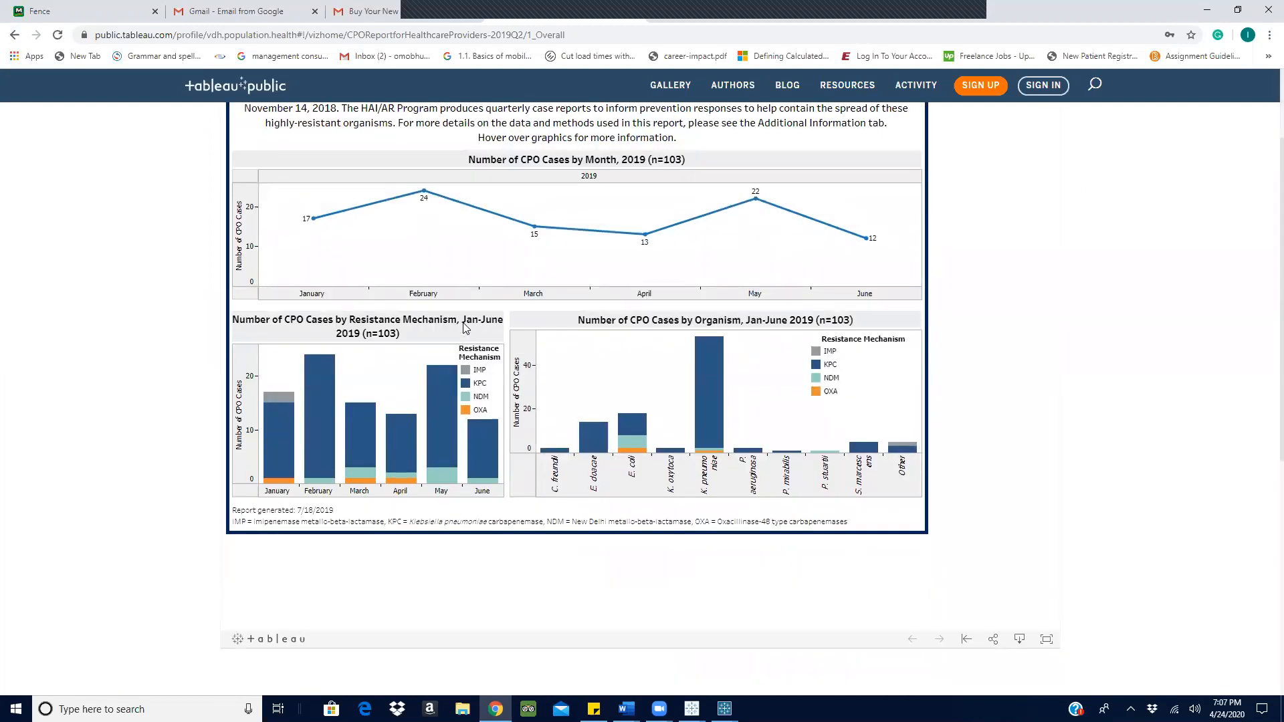
pyautogui.scroll(1, 466, 328)
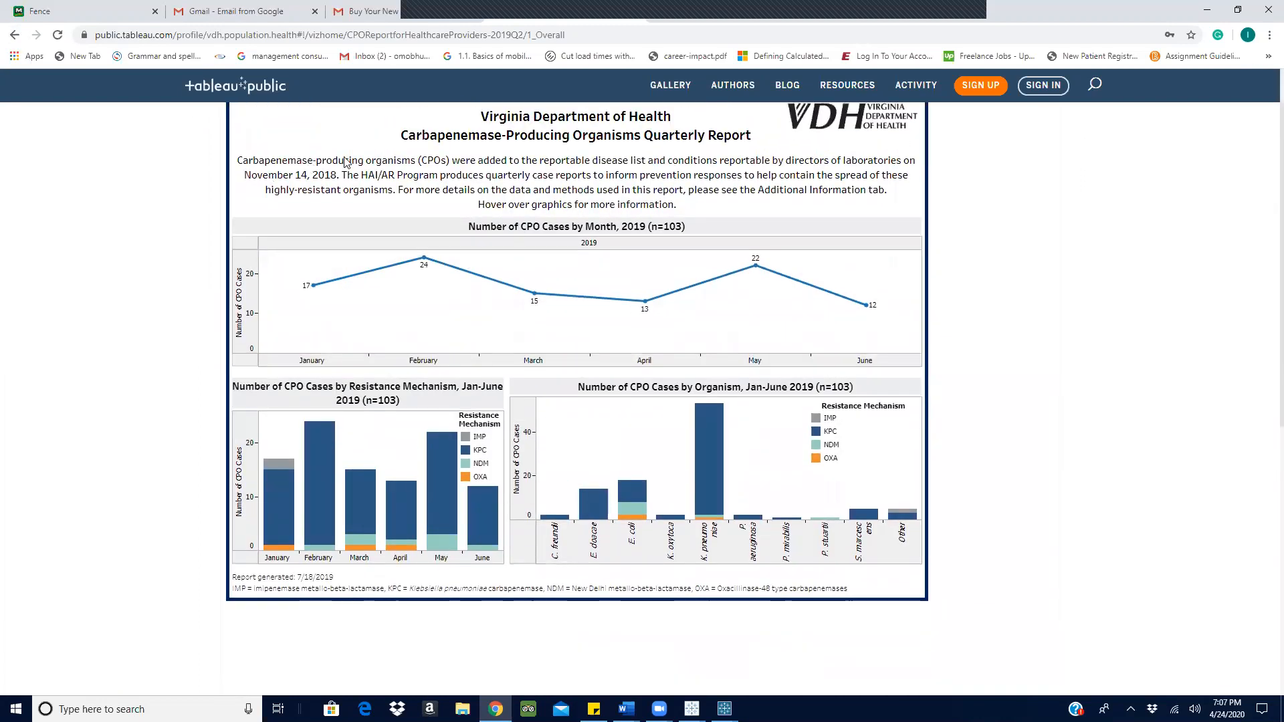
pyautogui.scroll(1, 346, 163)
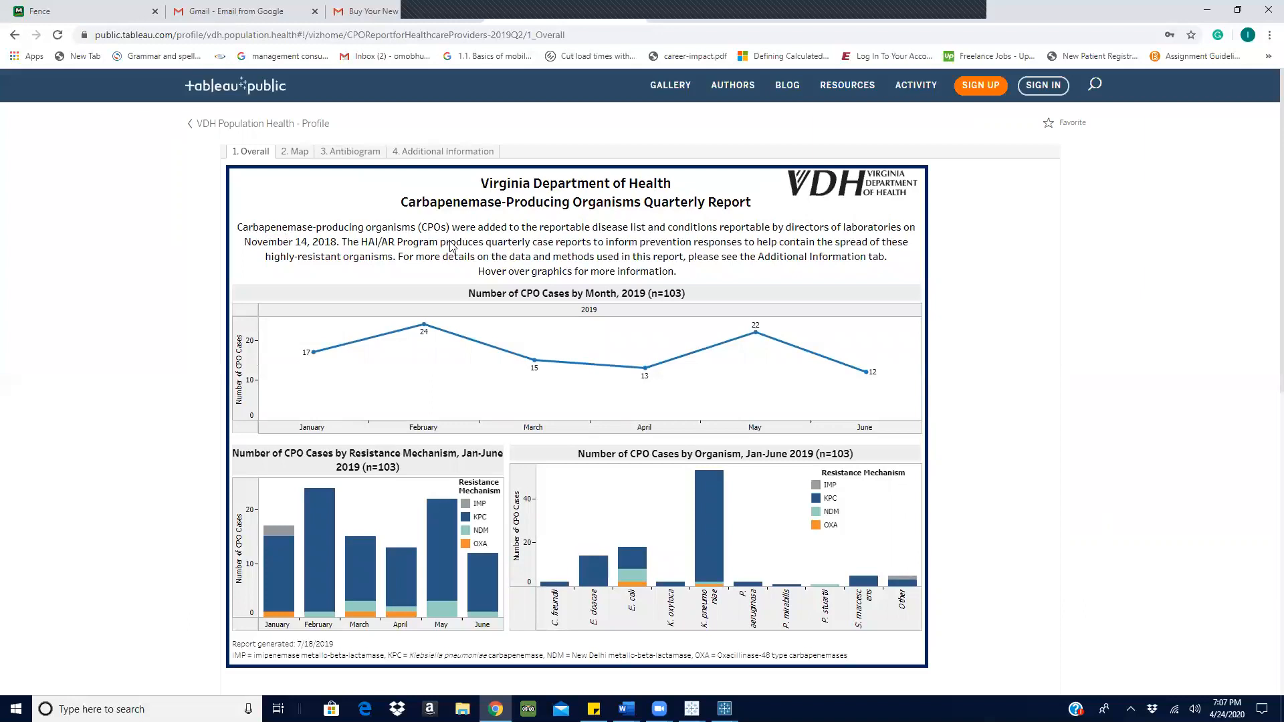
pyautogui.moveTo(714, 388)
# Show the report's Map sheet and examine the CPO case maps by VDH Health Planning Region.
pyautogui.click(294, 152)
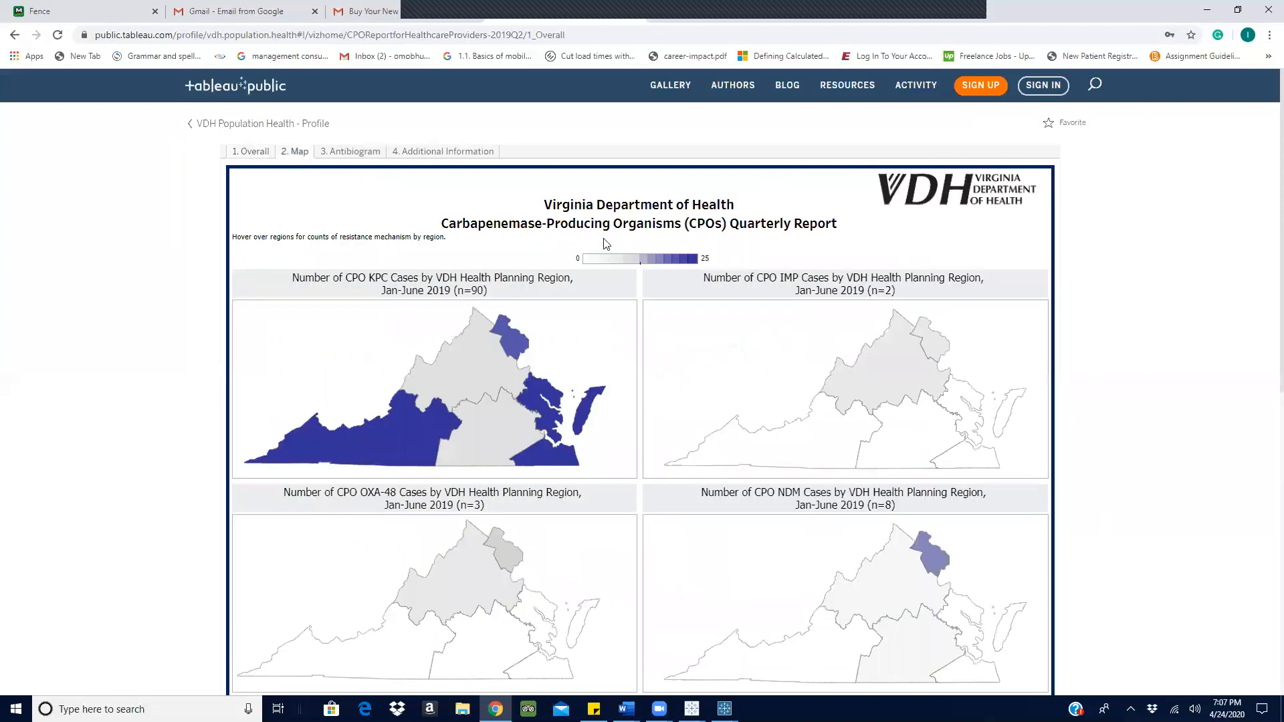
pyautogui.scroll(-2, 672, 246)
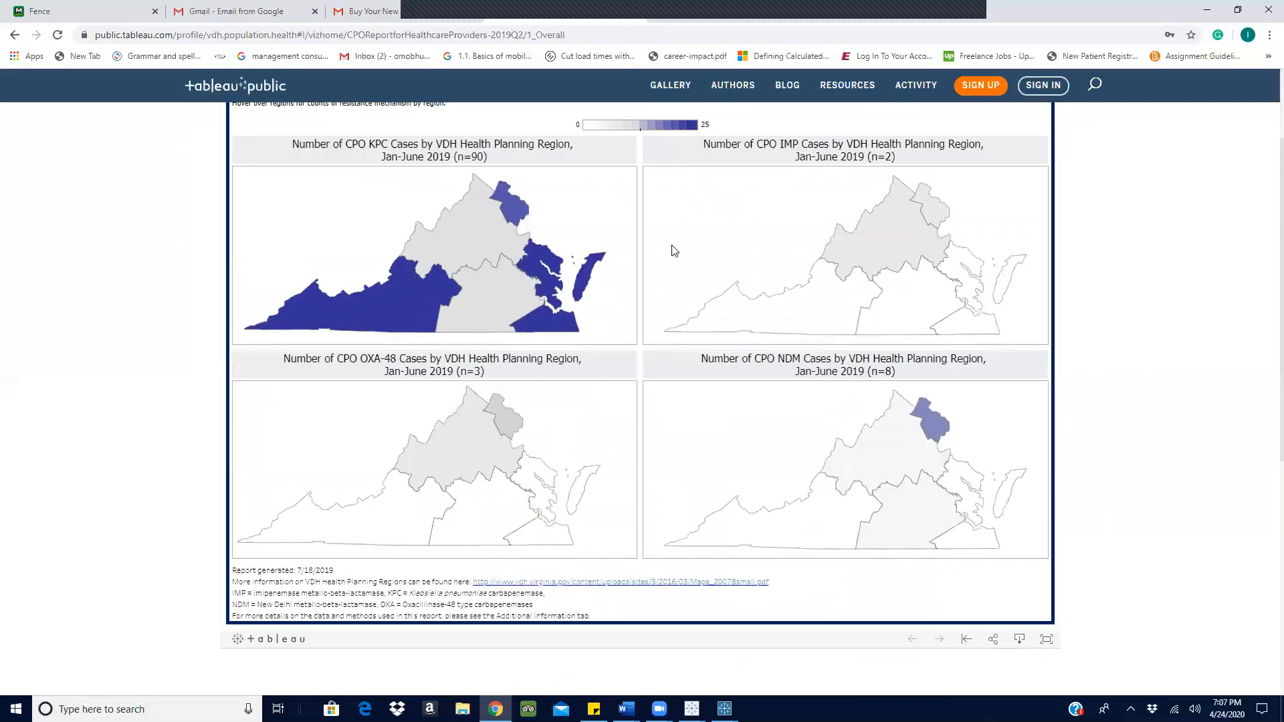
pyautogui.scroll(2, 674, 250)
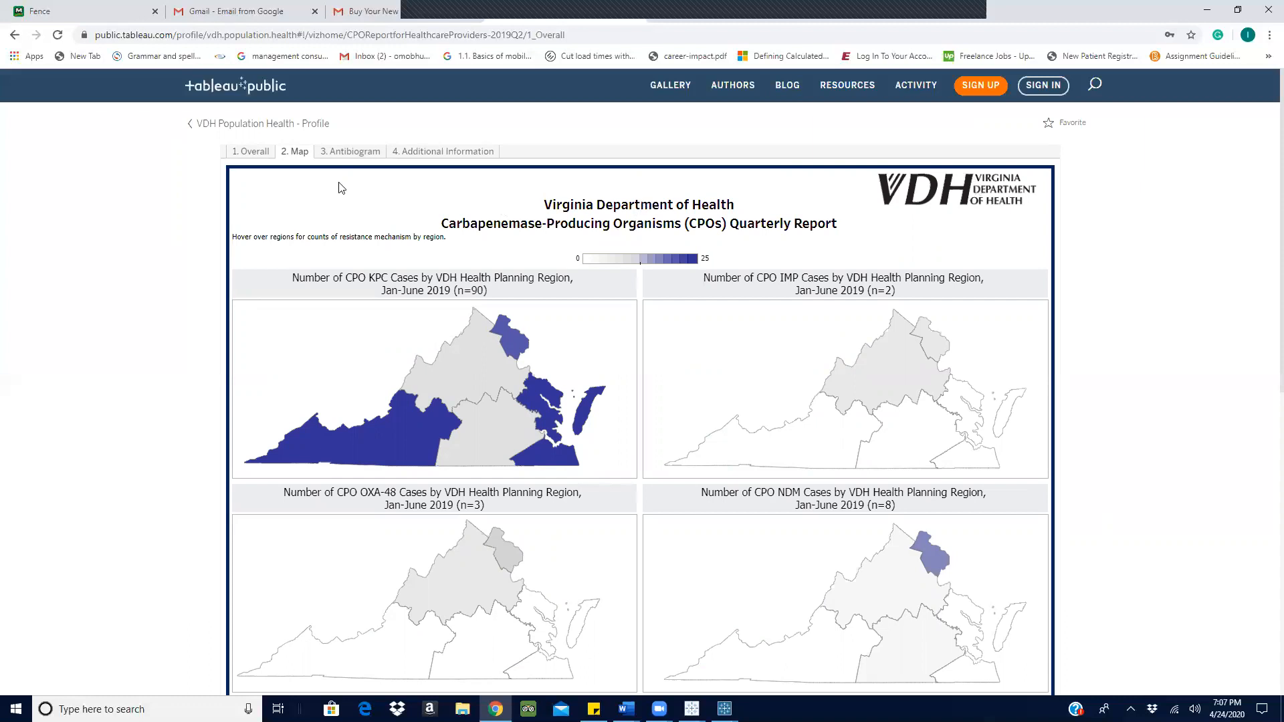
# View the report's Antibiogram susceptibility table and read through its Additional Information page.
pyautogui.click(355, 148)
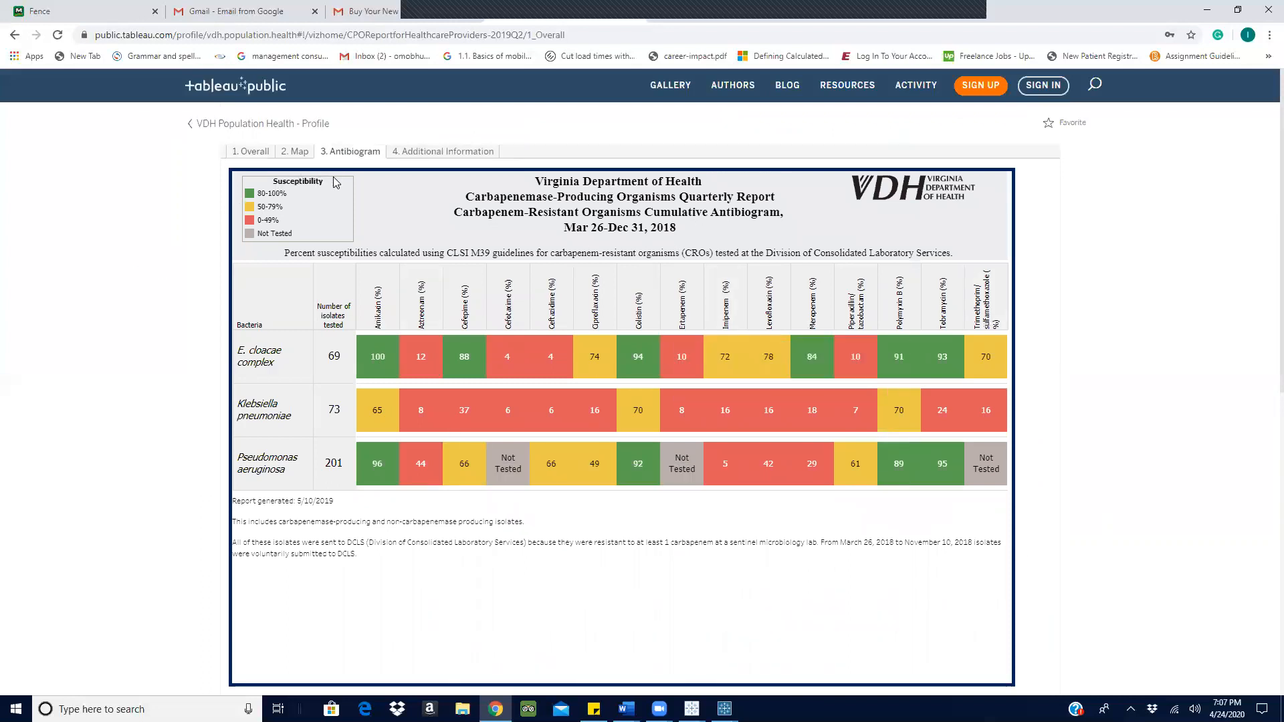
pyautogui.click(438, 153)
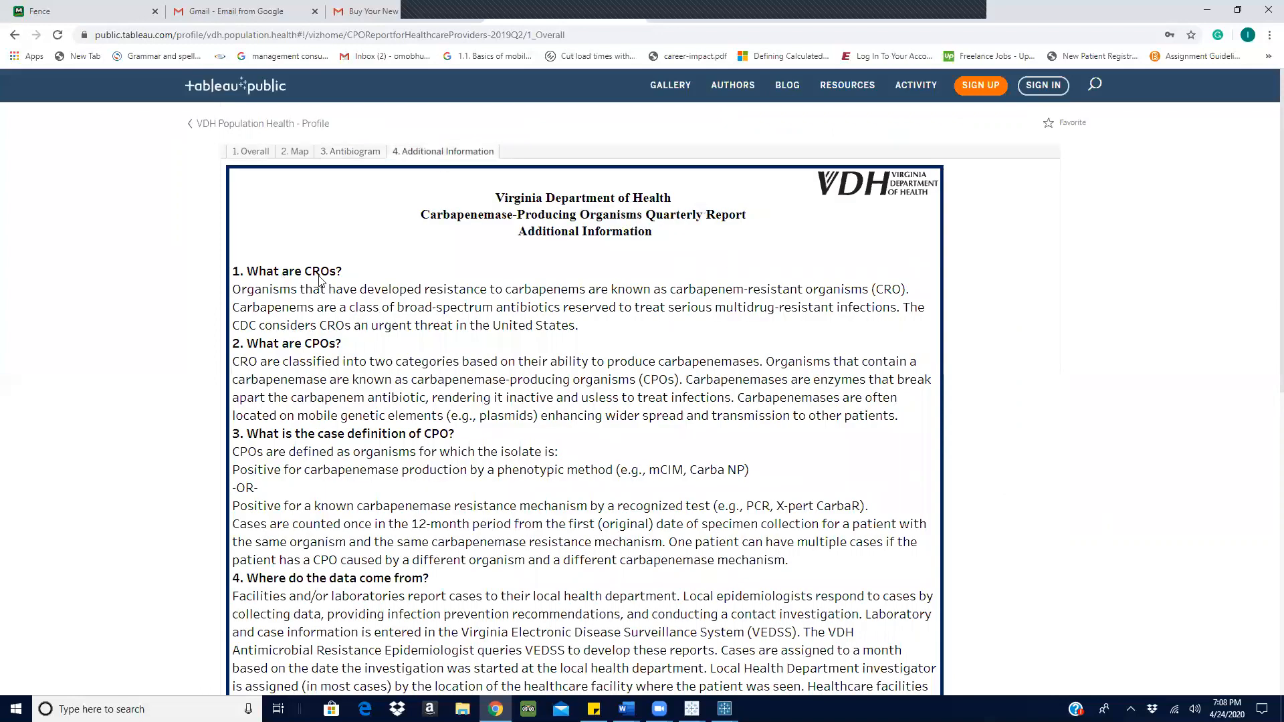
pyautogui.scroll(-6, 415, 311)
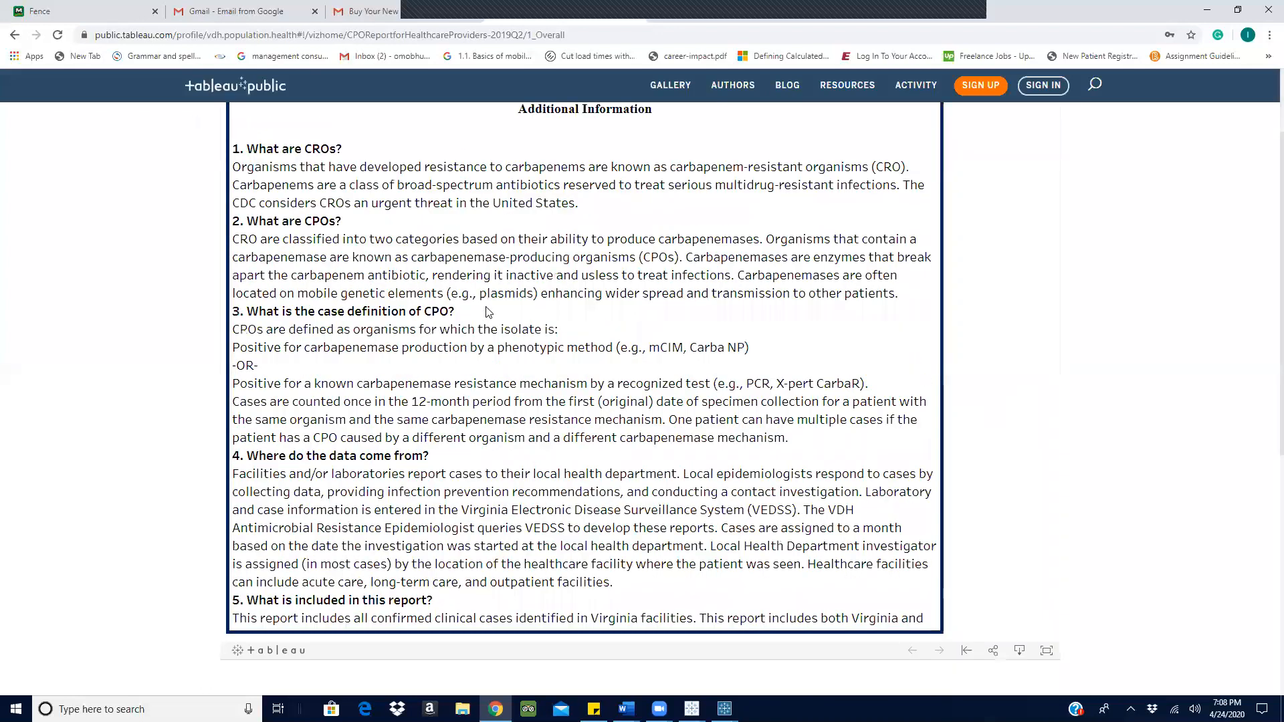
pyautogui.scroll(6, 468, 311)
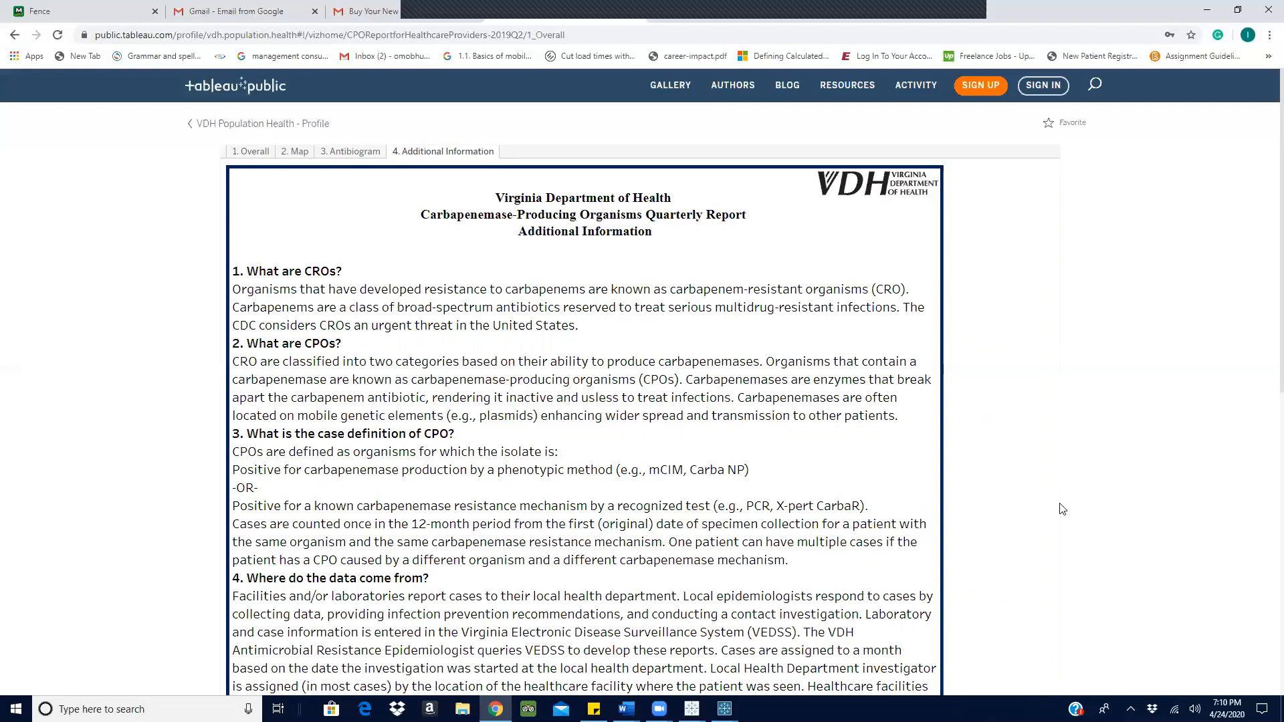
# Preview the open Tableau Prep Builder flow windows and bring up the flow with the Sheet1 input and Clean 1 step.
pyautogui.moveTo(725, 709)
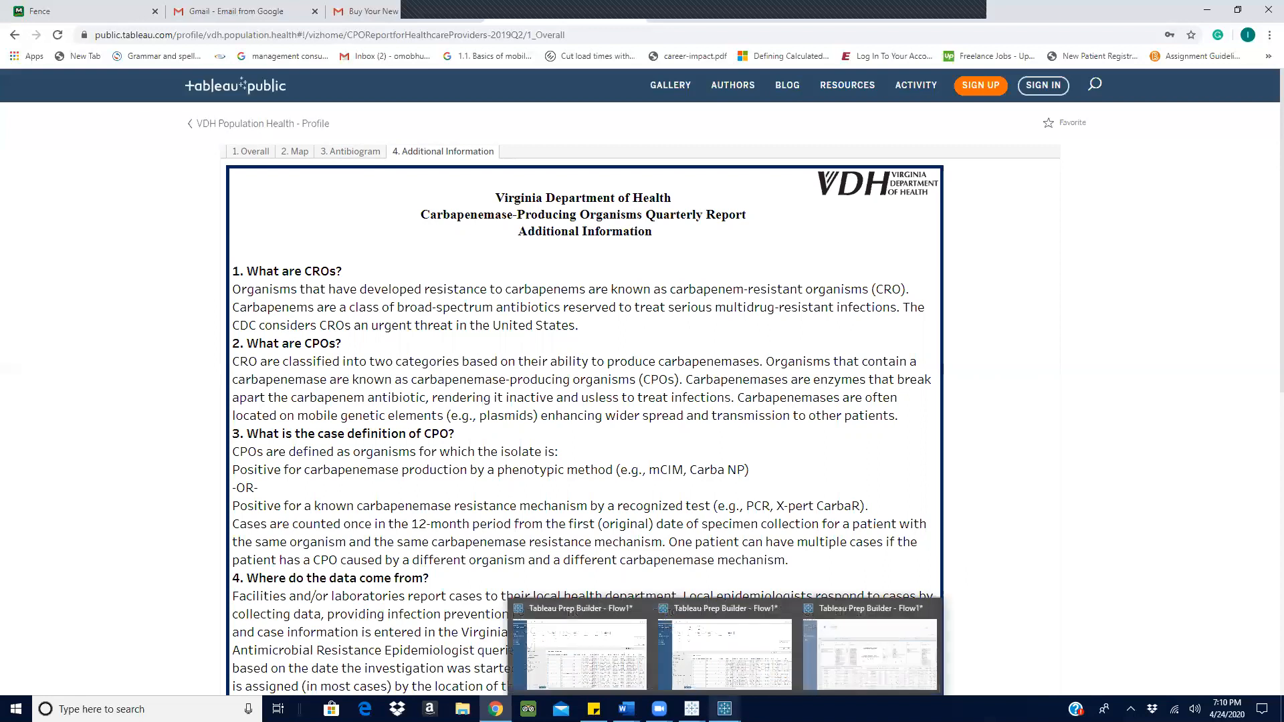
pyautogui.moveTo(859, 663)
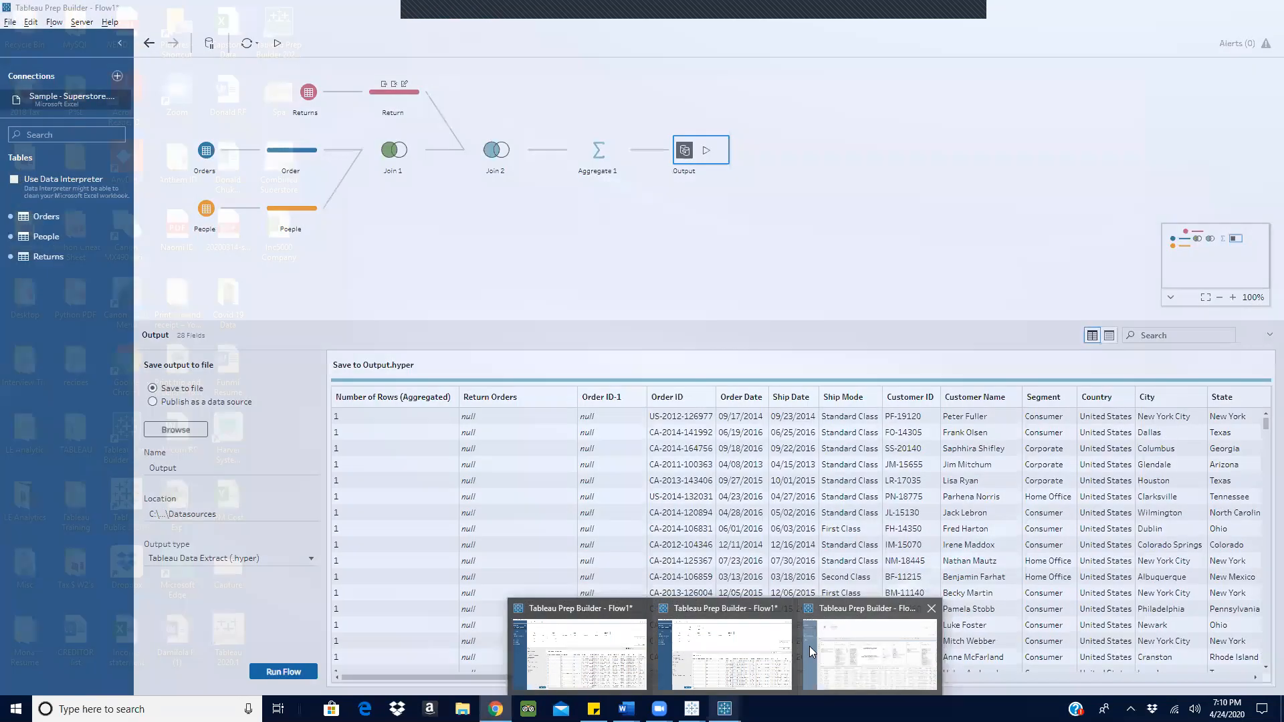
pyautogui.moveTo(809, 646)
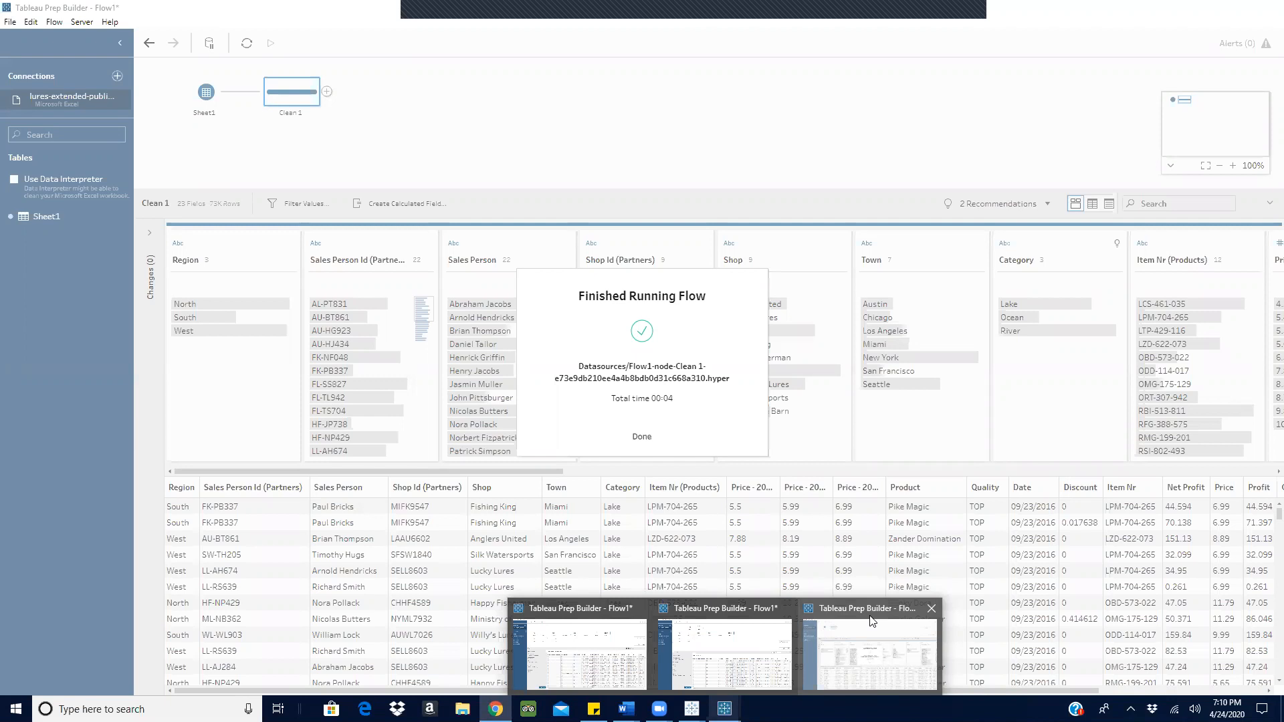
pyautogui.click(905, 609)
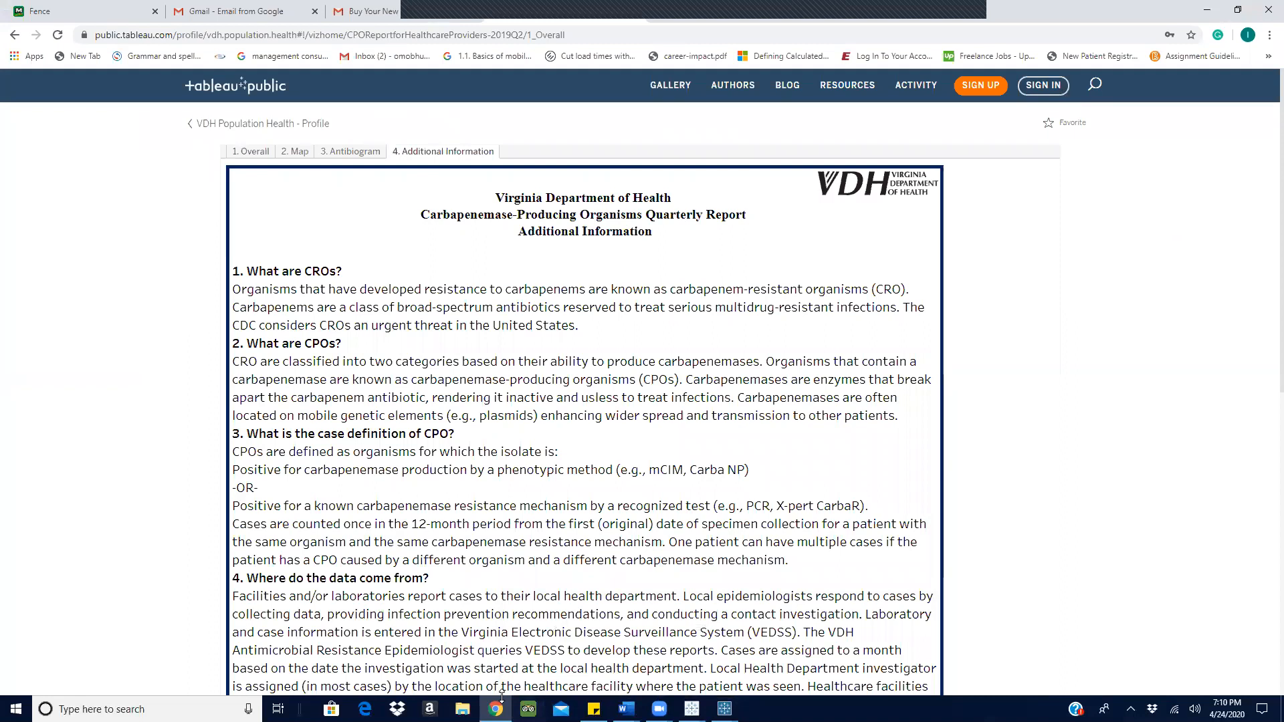